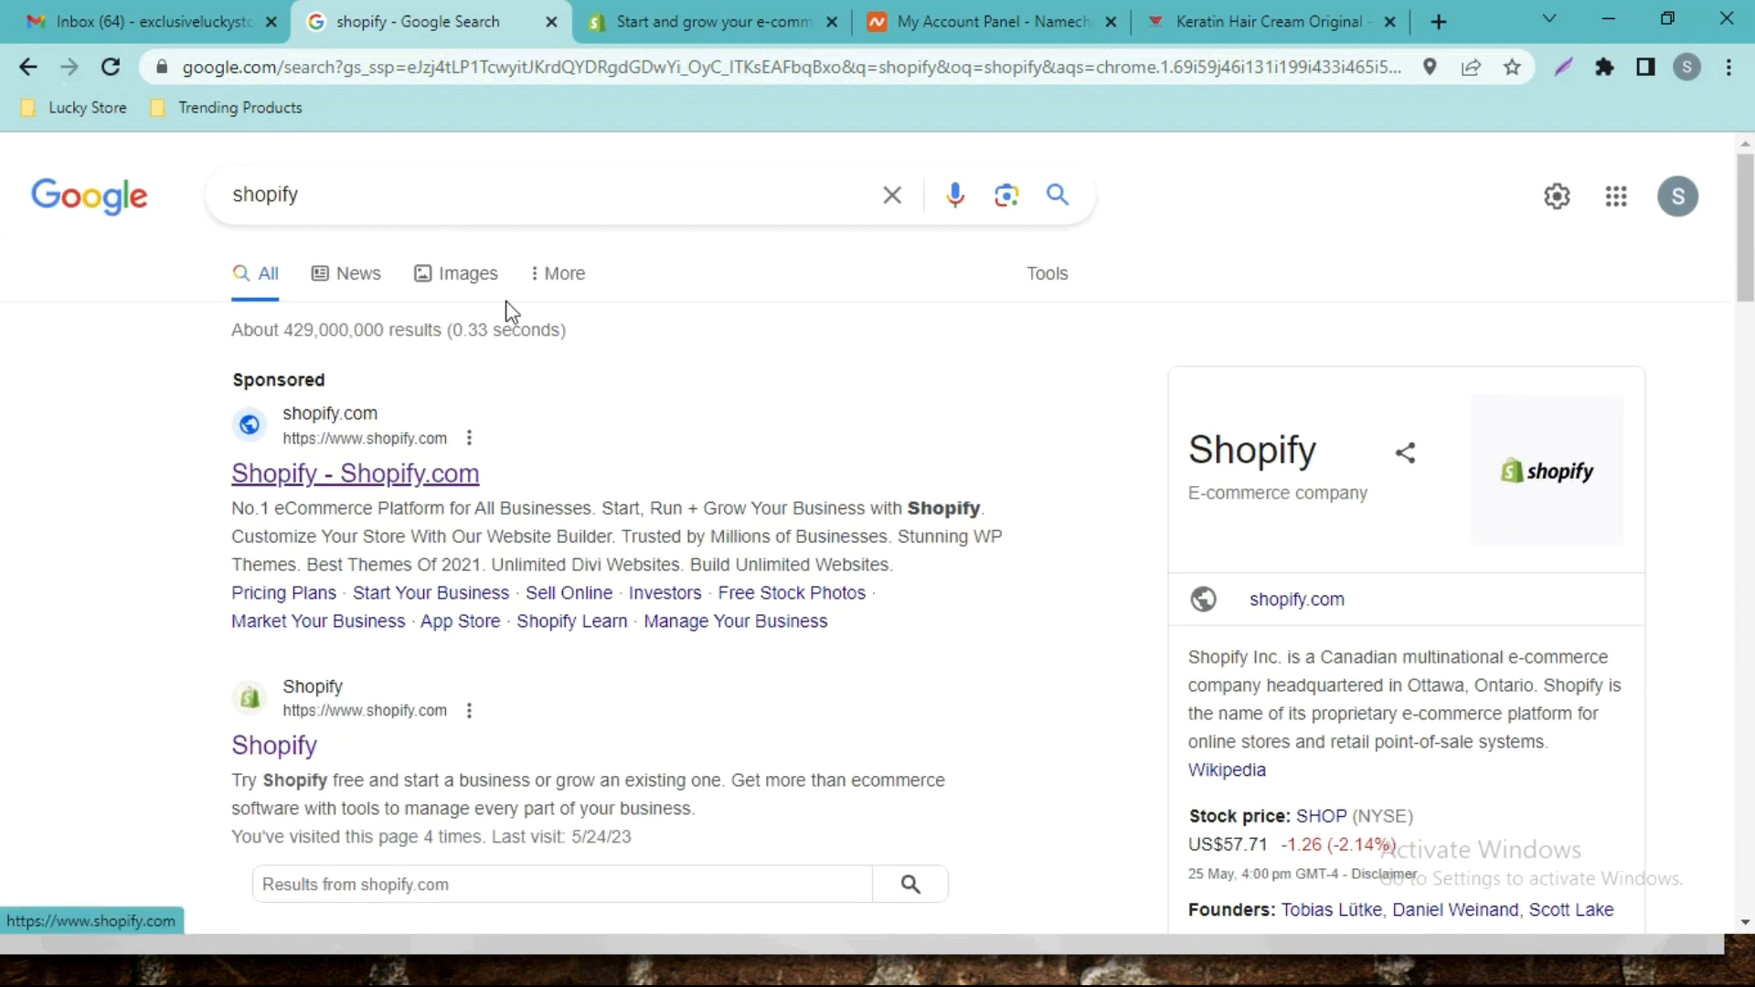
# Switch to the shopify.com page and scroll its homepage down and back up to the hero.
pyautogui.click(743, 13)
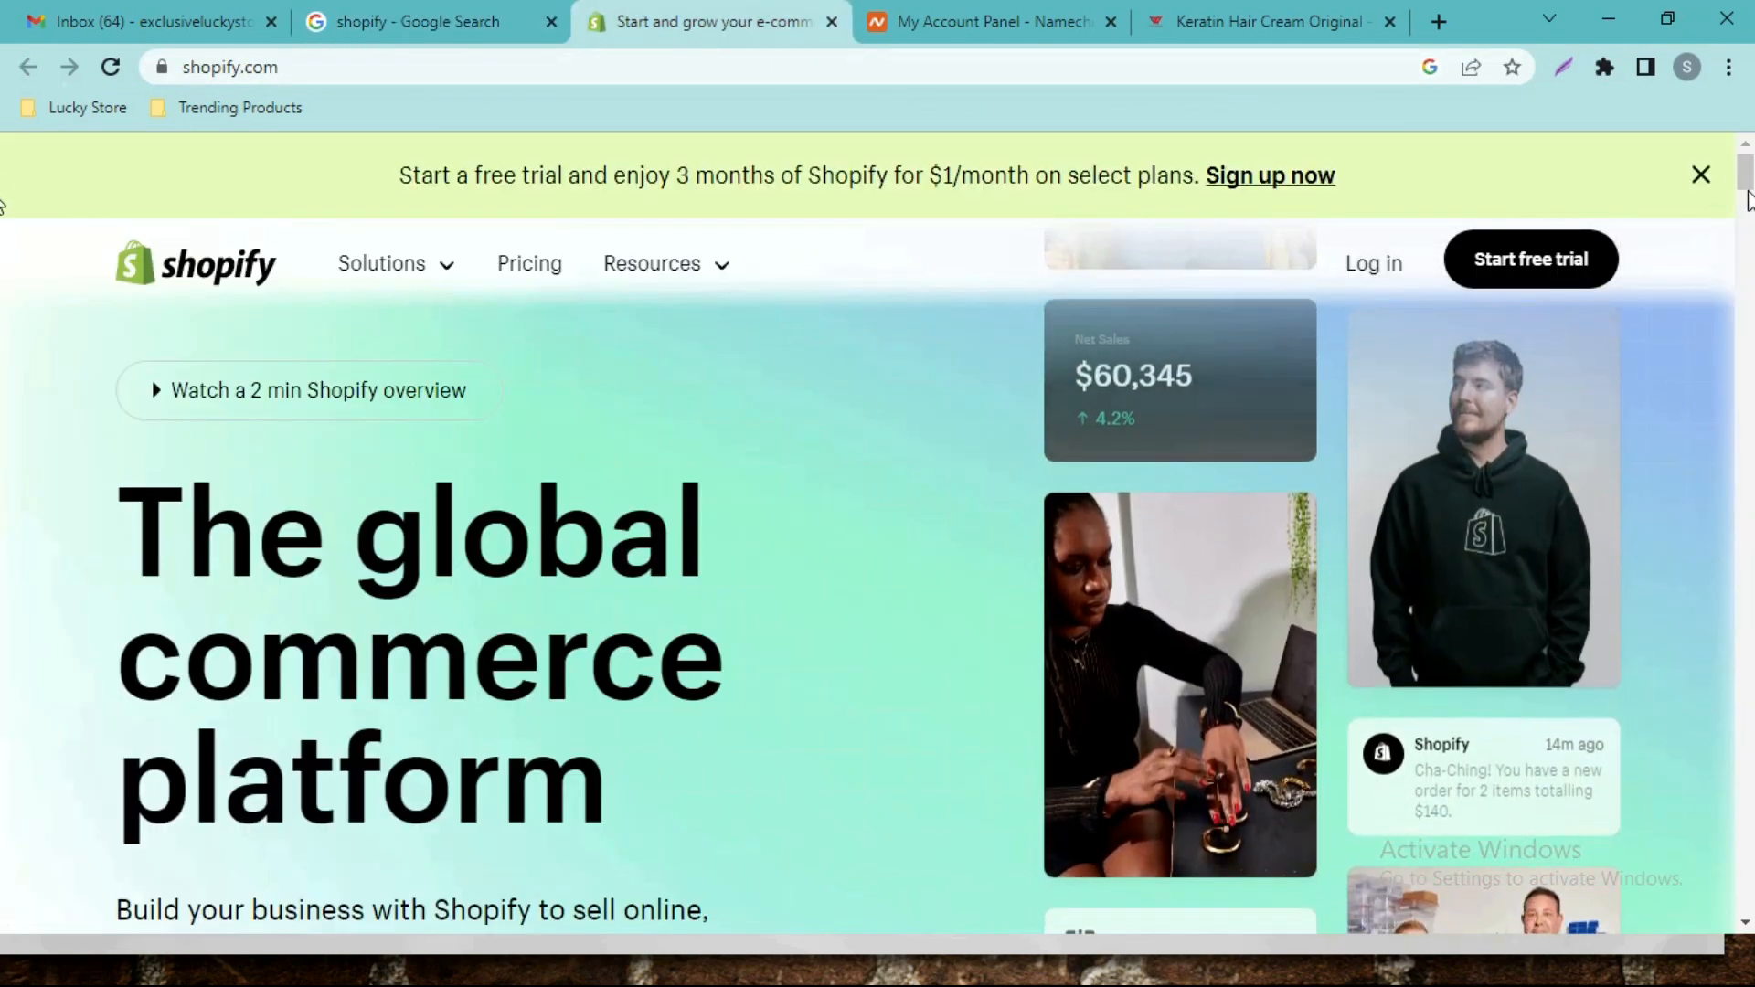
pyautogui.scroll(-10, 1746, 203)
pyautogui.scroll(10, 3, 224)
pyautogui.scroll(-3, 3, 192)
pyautogui.scroll(3, 4, 166)
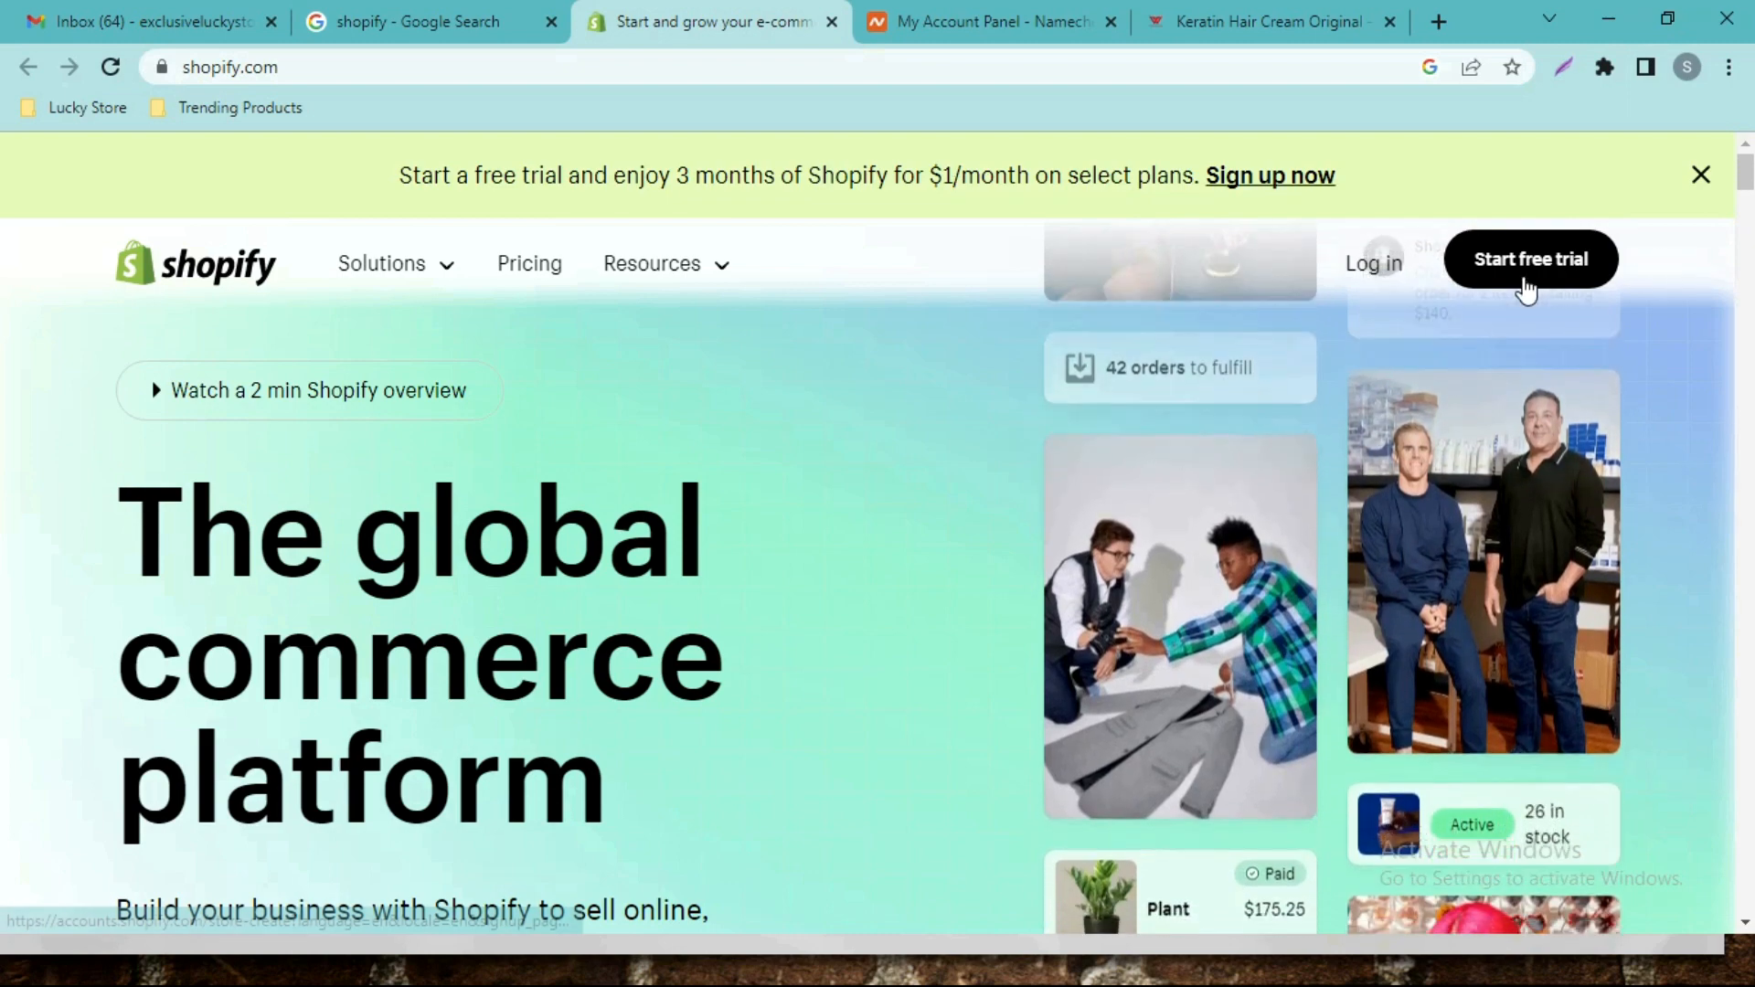
pyautogui.scroll(-7, 823, 244)
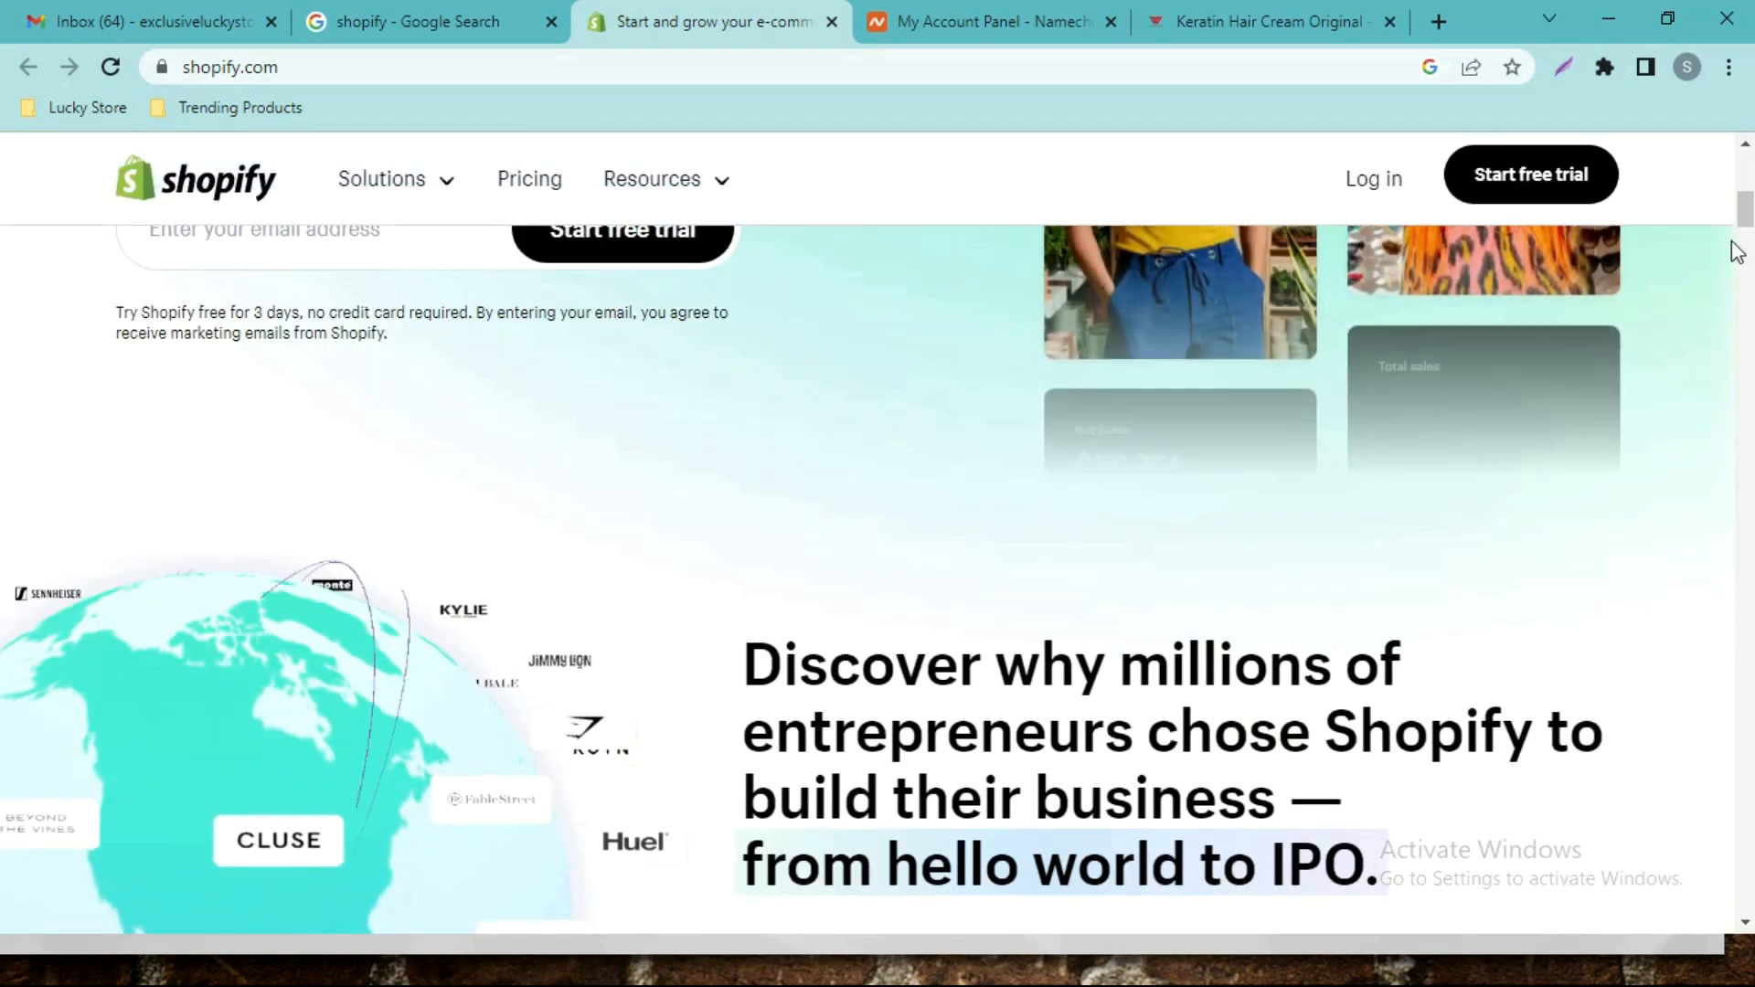
pyautogui.scroll(8, 1750, 192)
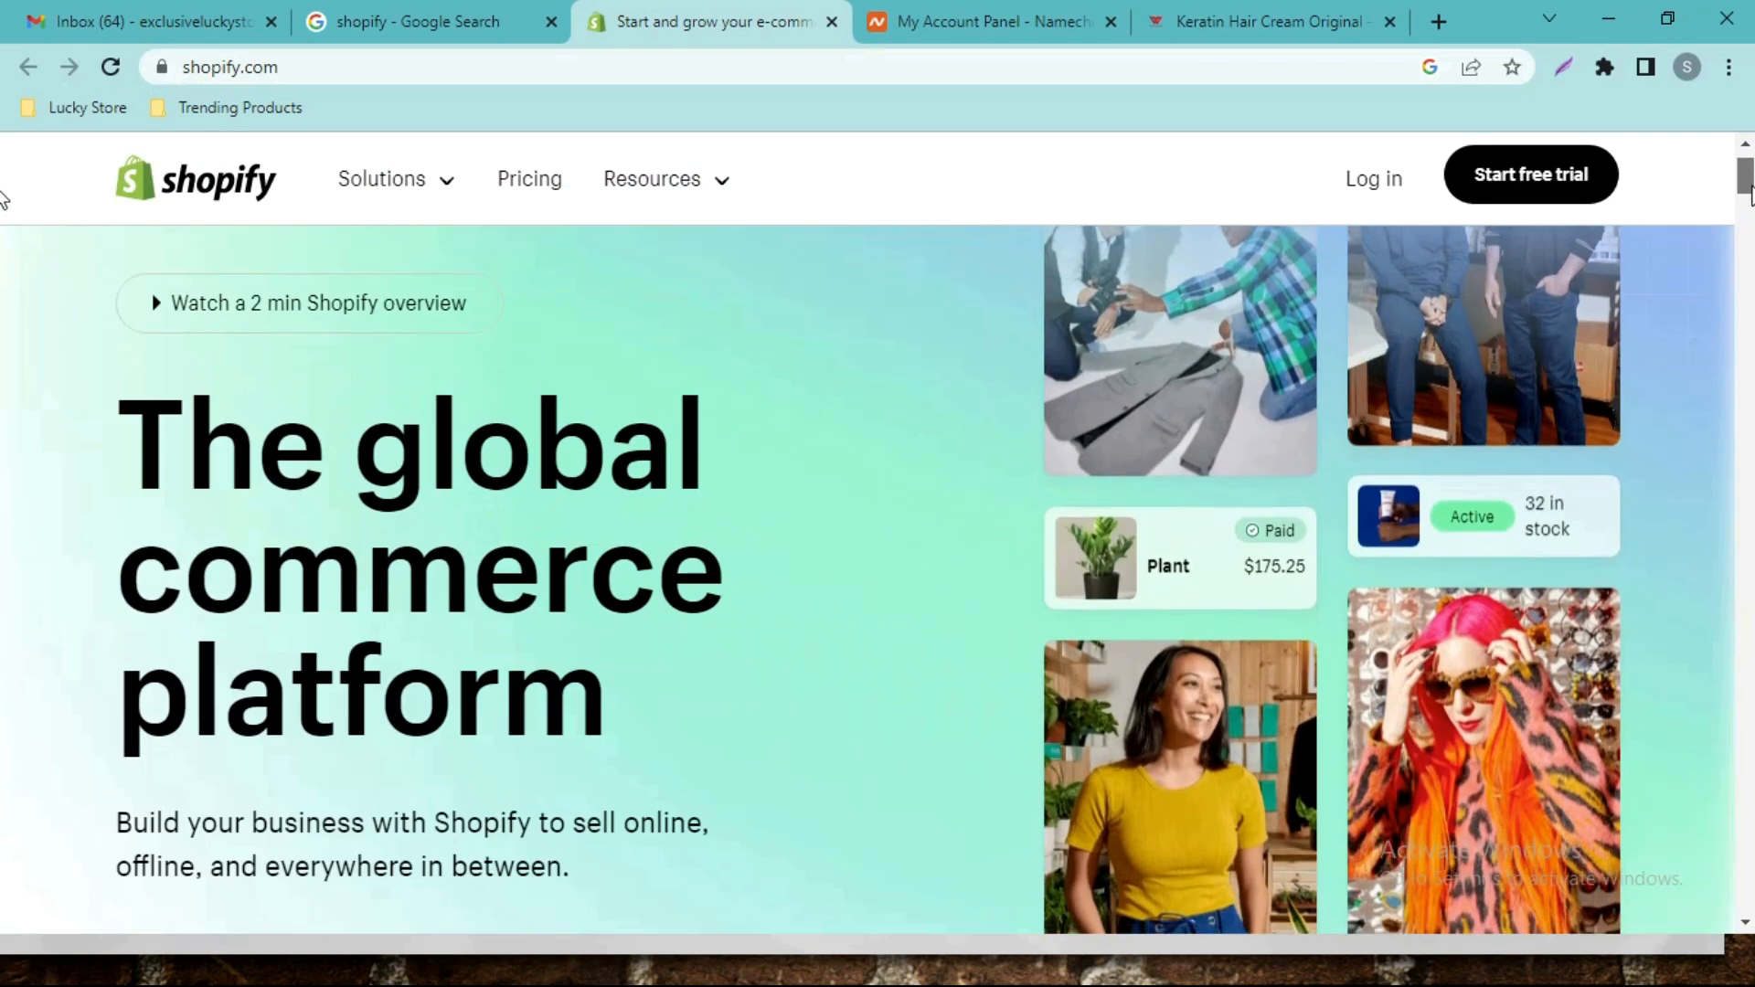
pyautogui.moveTo(1752, 188); pyautogui.dragTo(1752, 183)
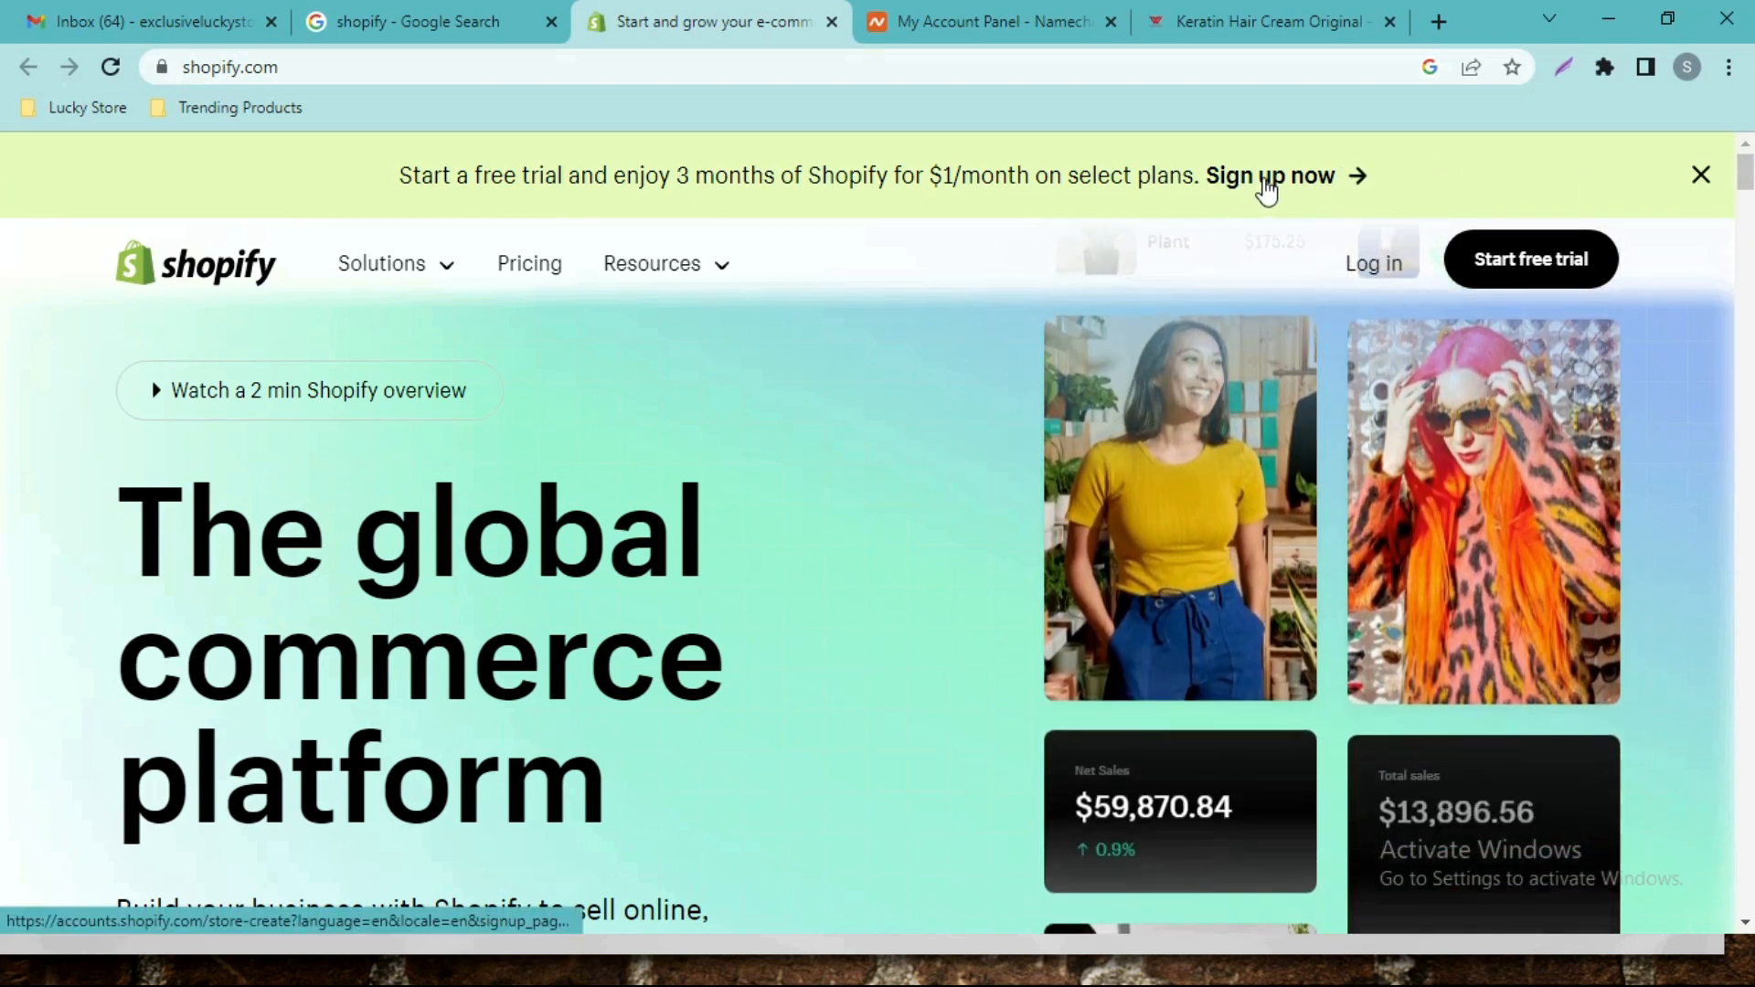
# Sign up for the free trial as a just-starting business, skipping questions, via the Google account.
pyautogui.click(1265, 187)
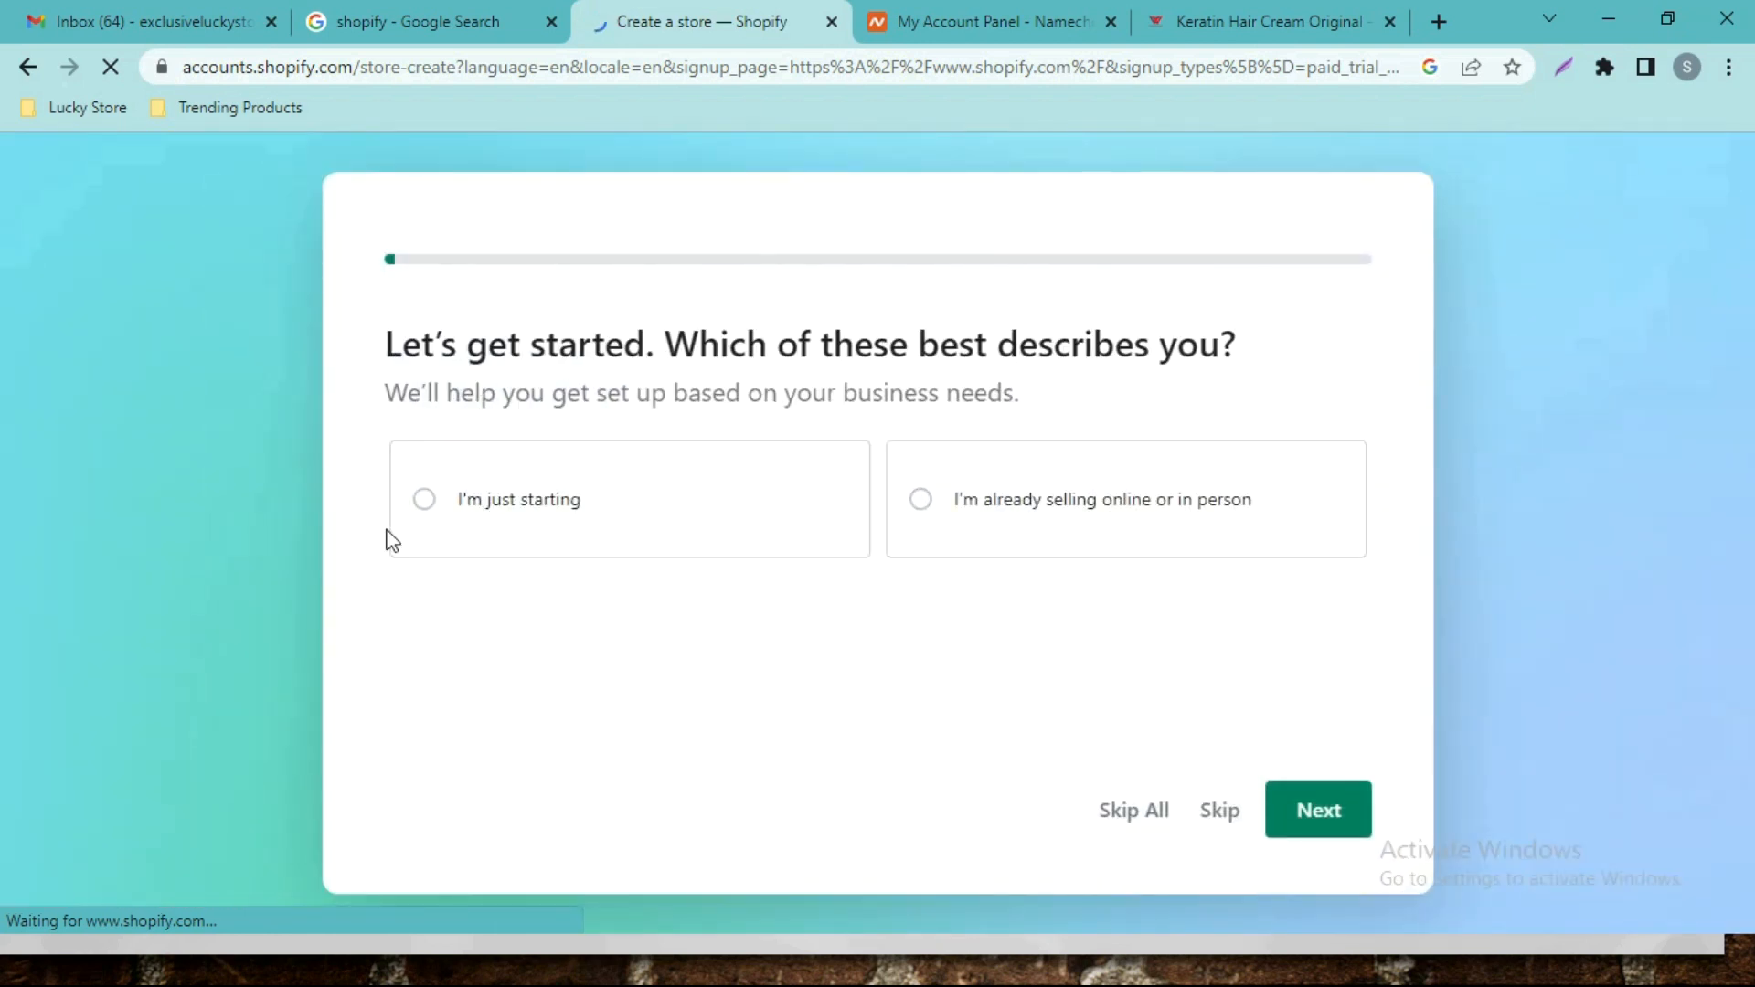
pyautogui.click(681, 512)
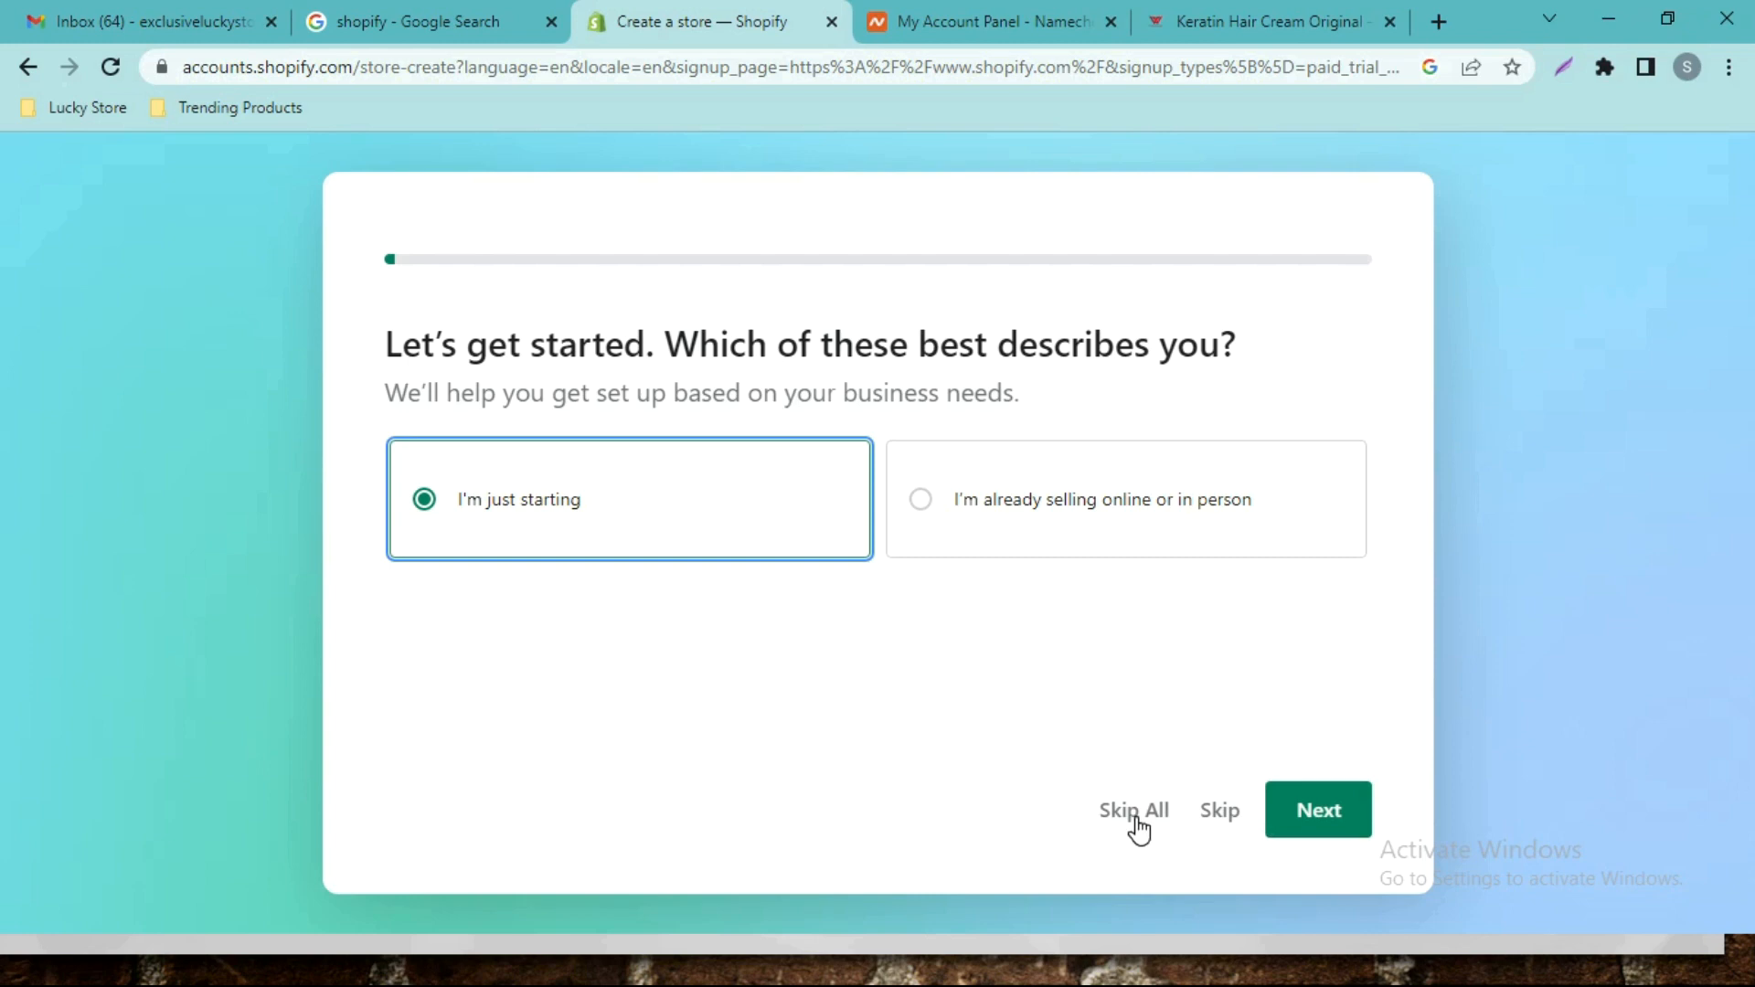
pyautogui.click(1135, 819)
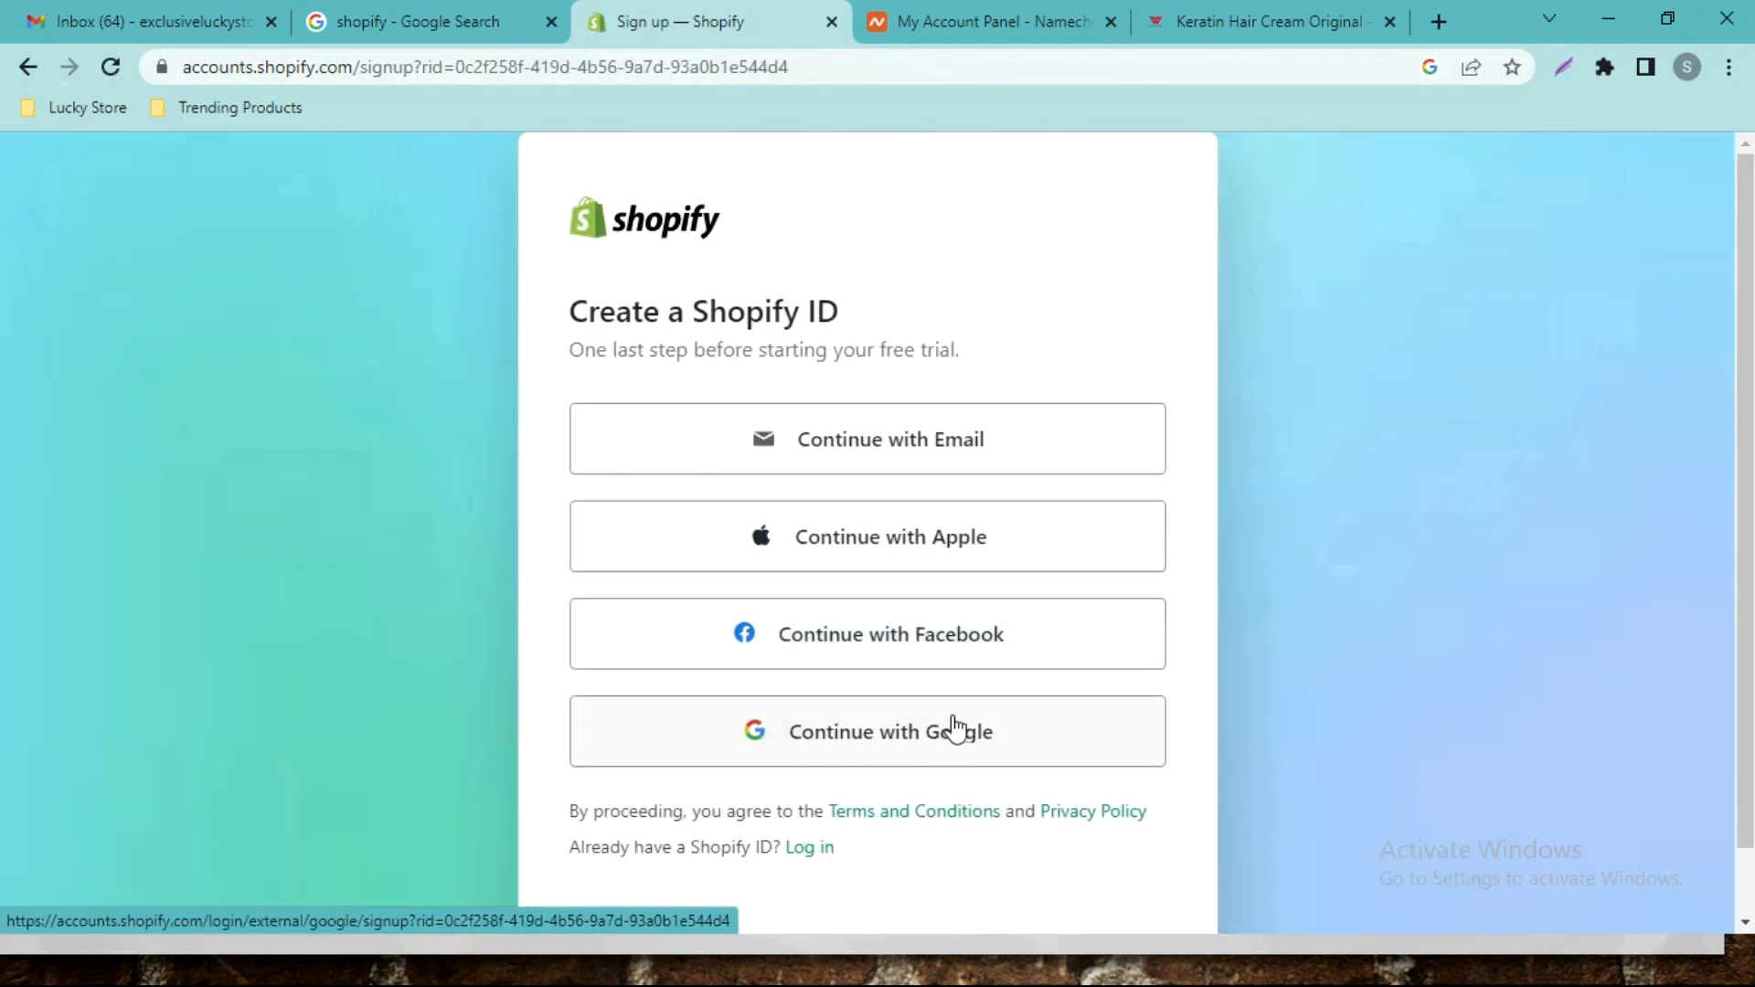
pyautogui.click(846, 739)
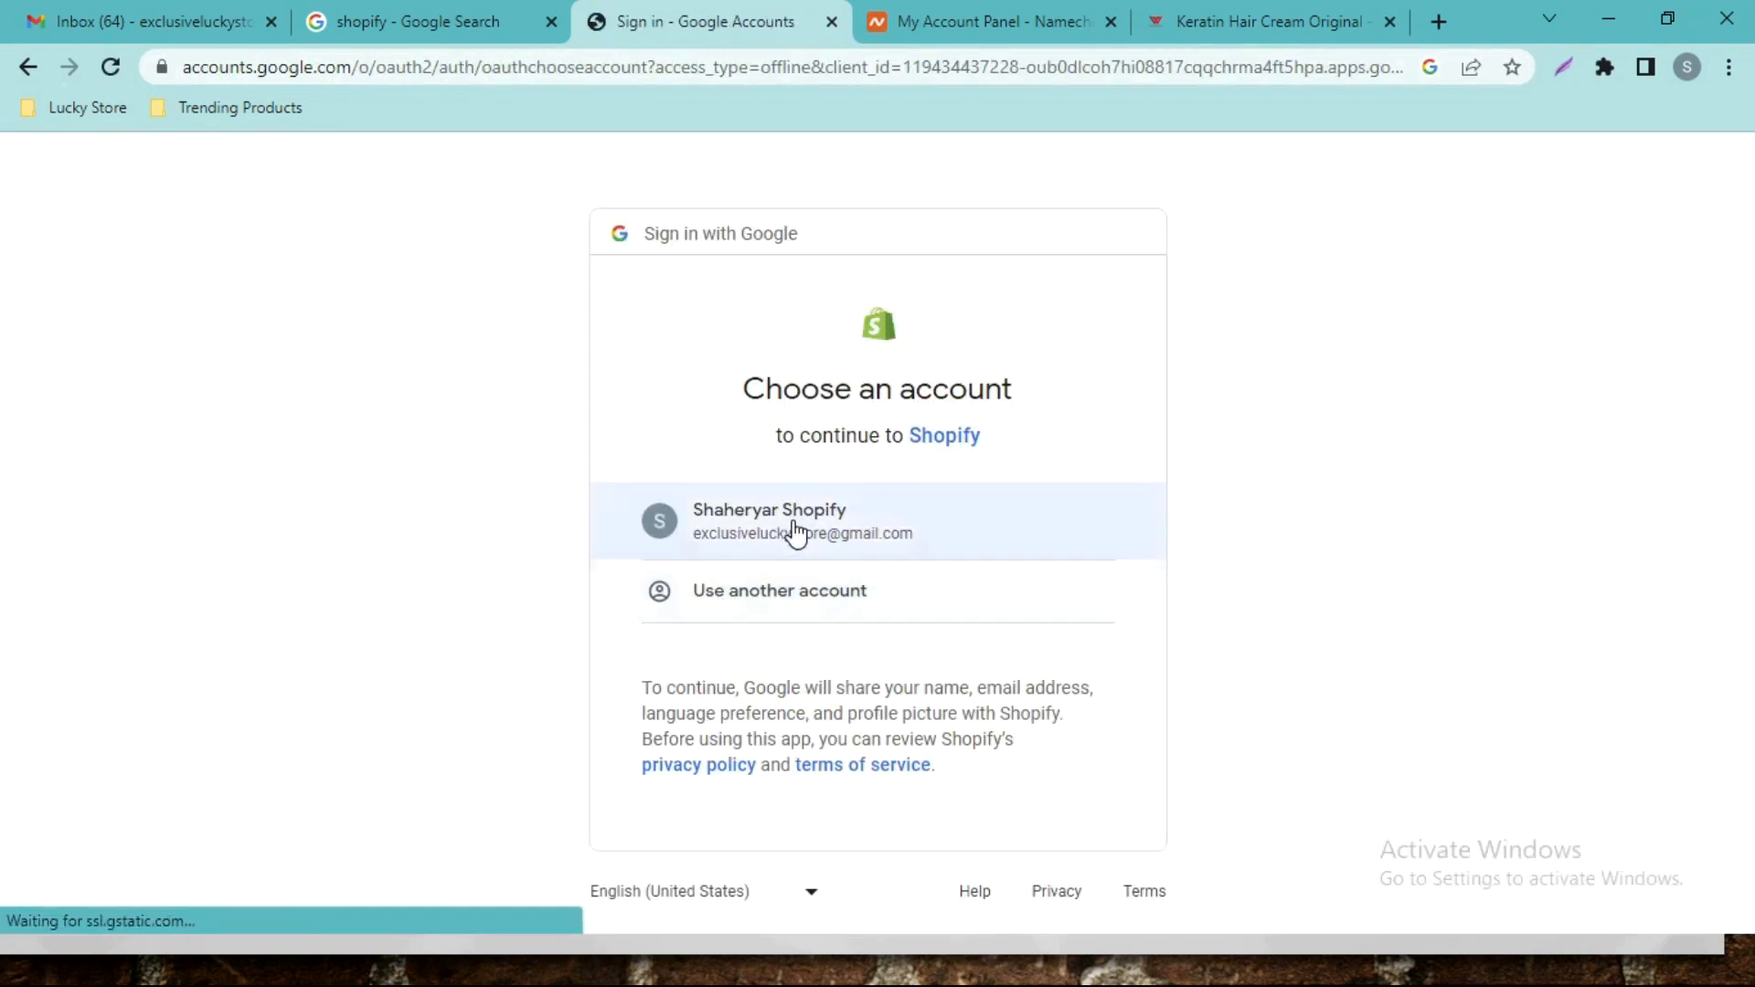
pyautogui.click(794, 523)
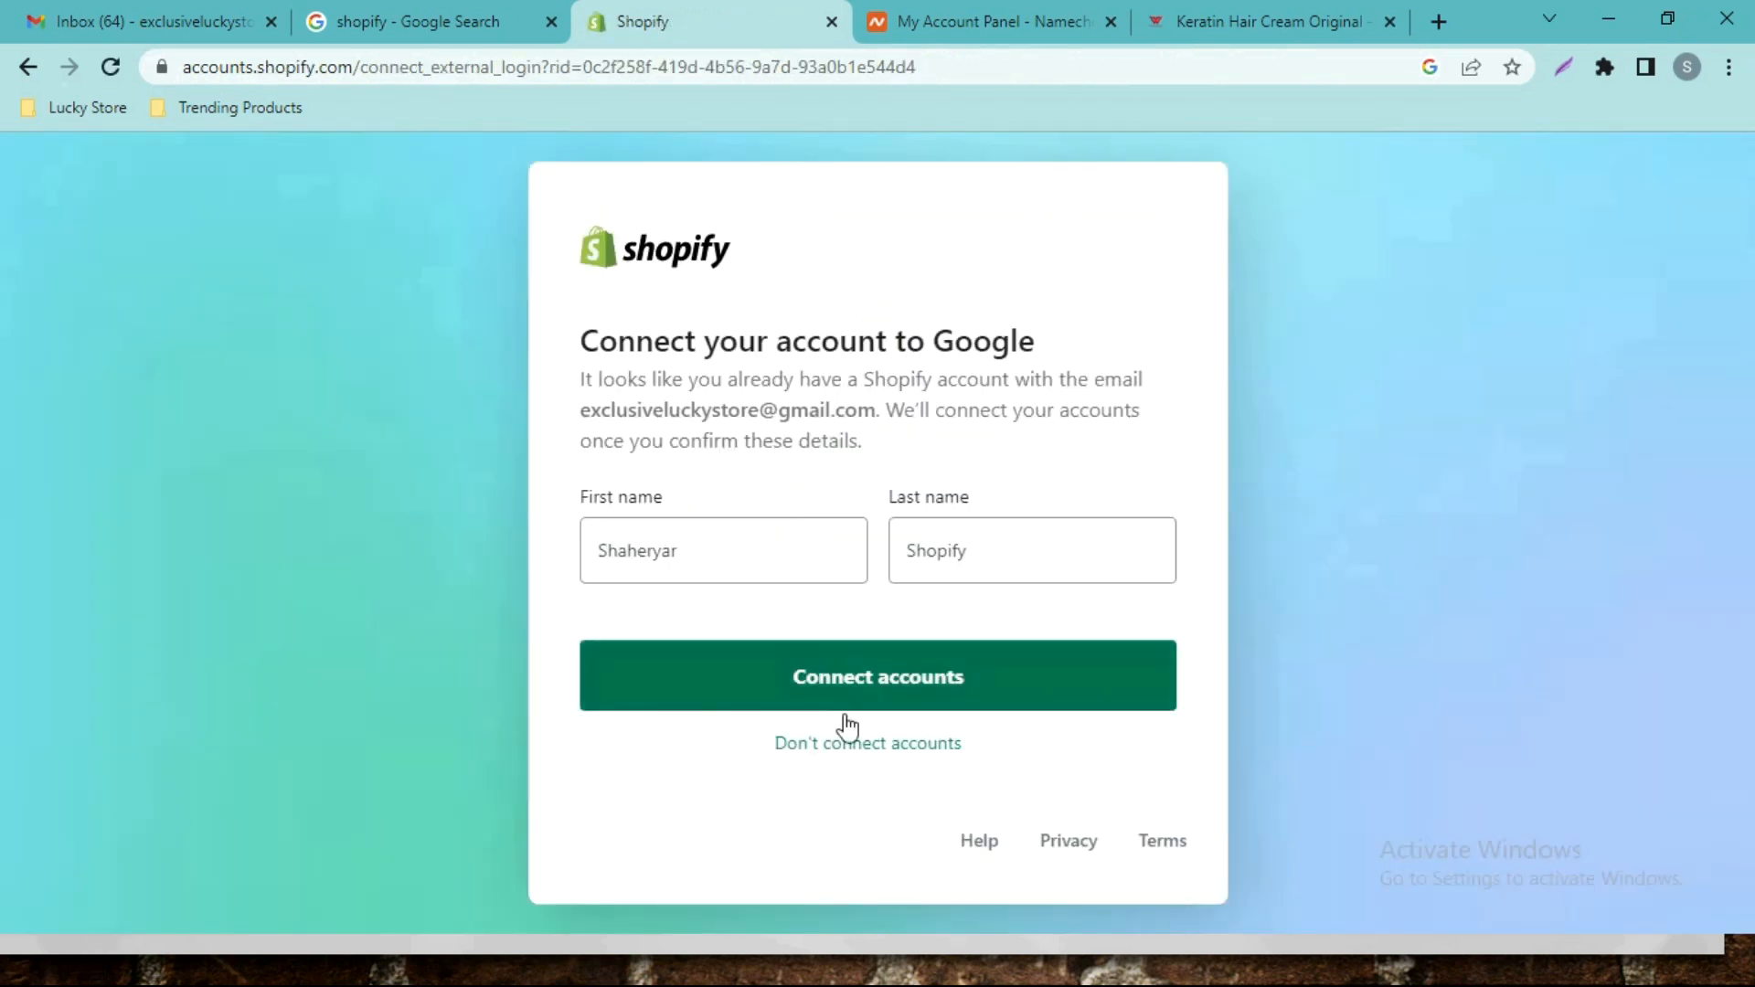
pyautogui.click(845, 718)
pyautogui.click(823, 647)
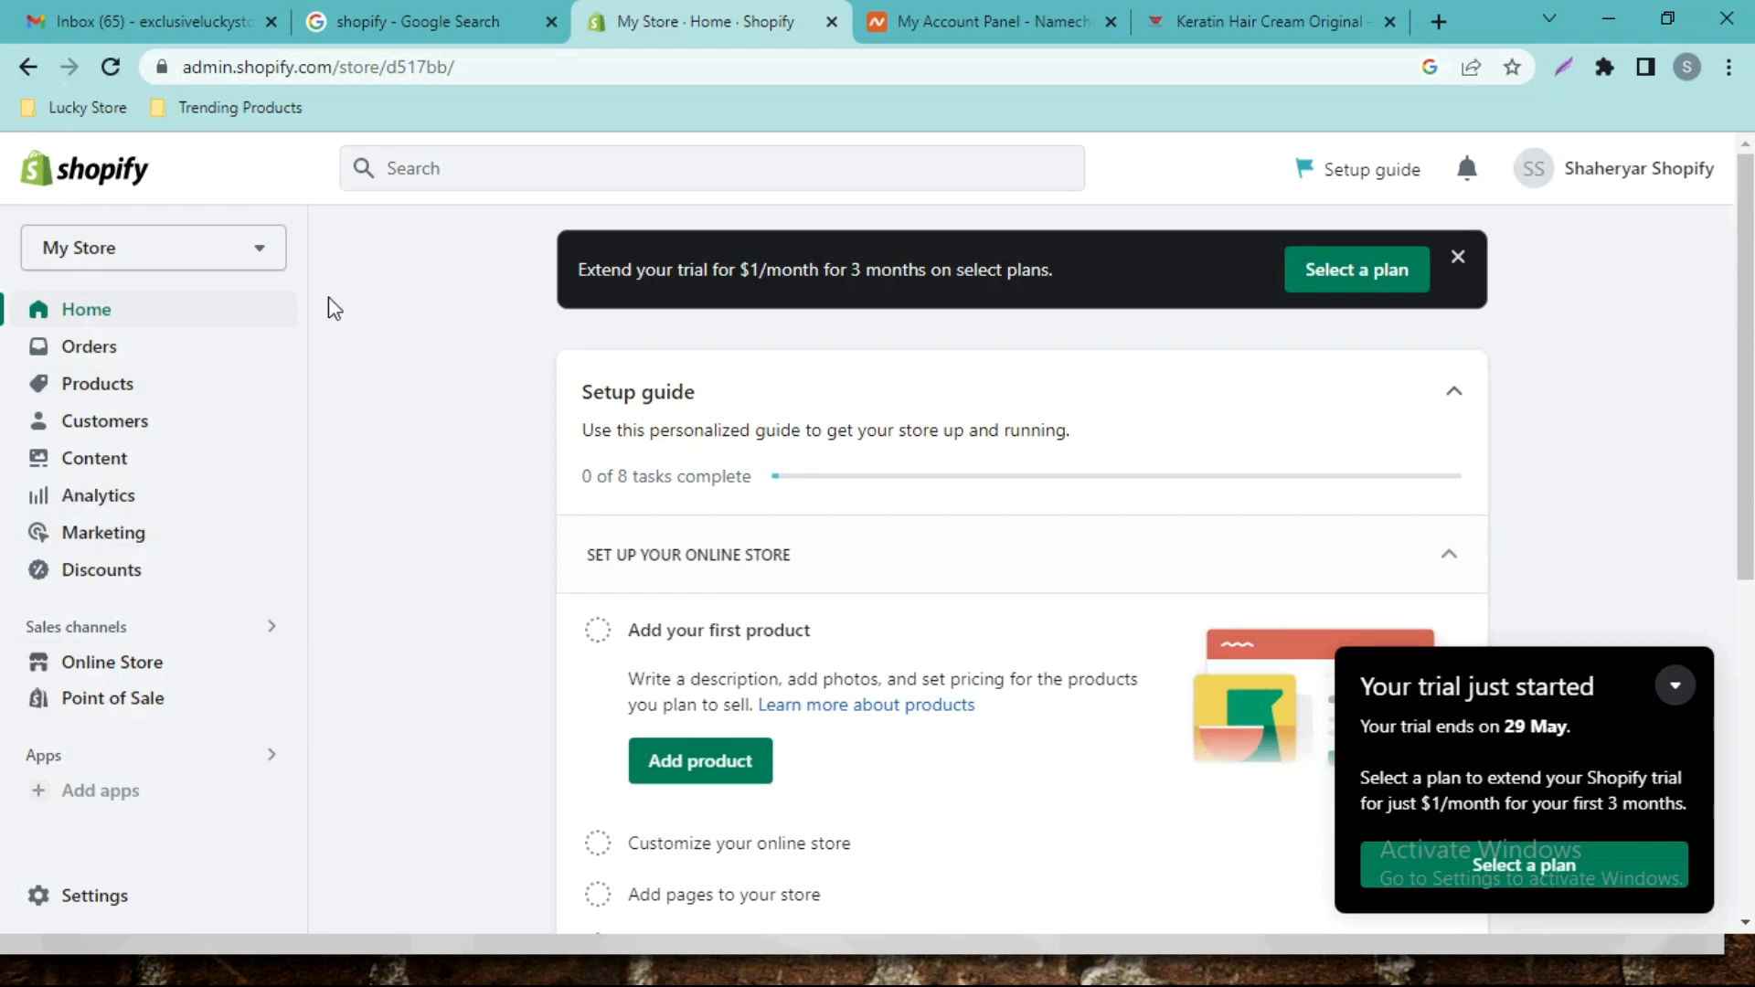
# Open the trial's plan choices and scroll through the Basic, Shopify and Advanced plan cards.
pyautogui.click(1443, 868)
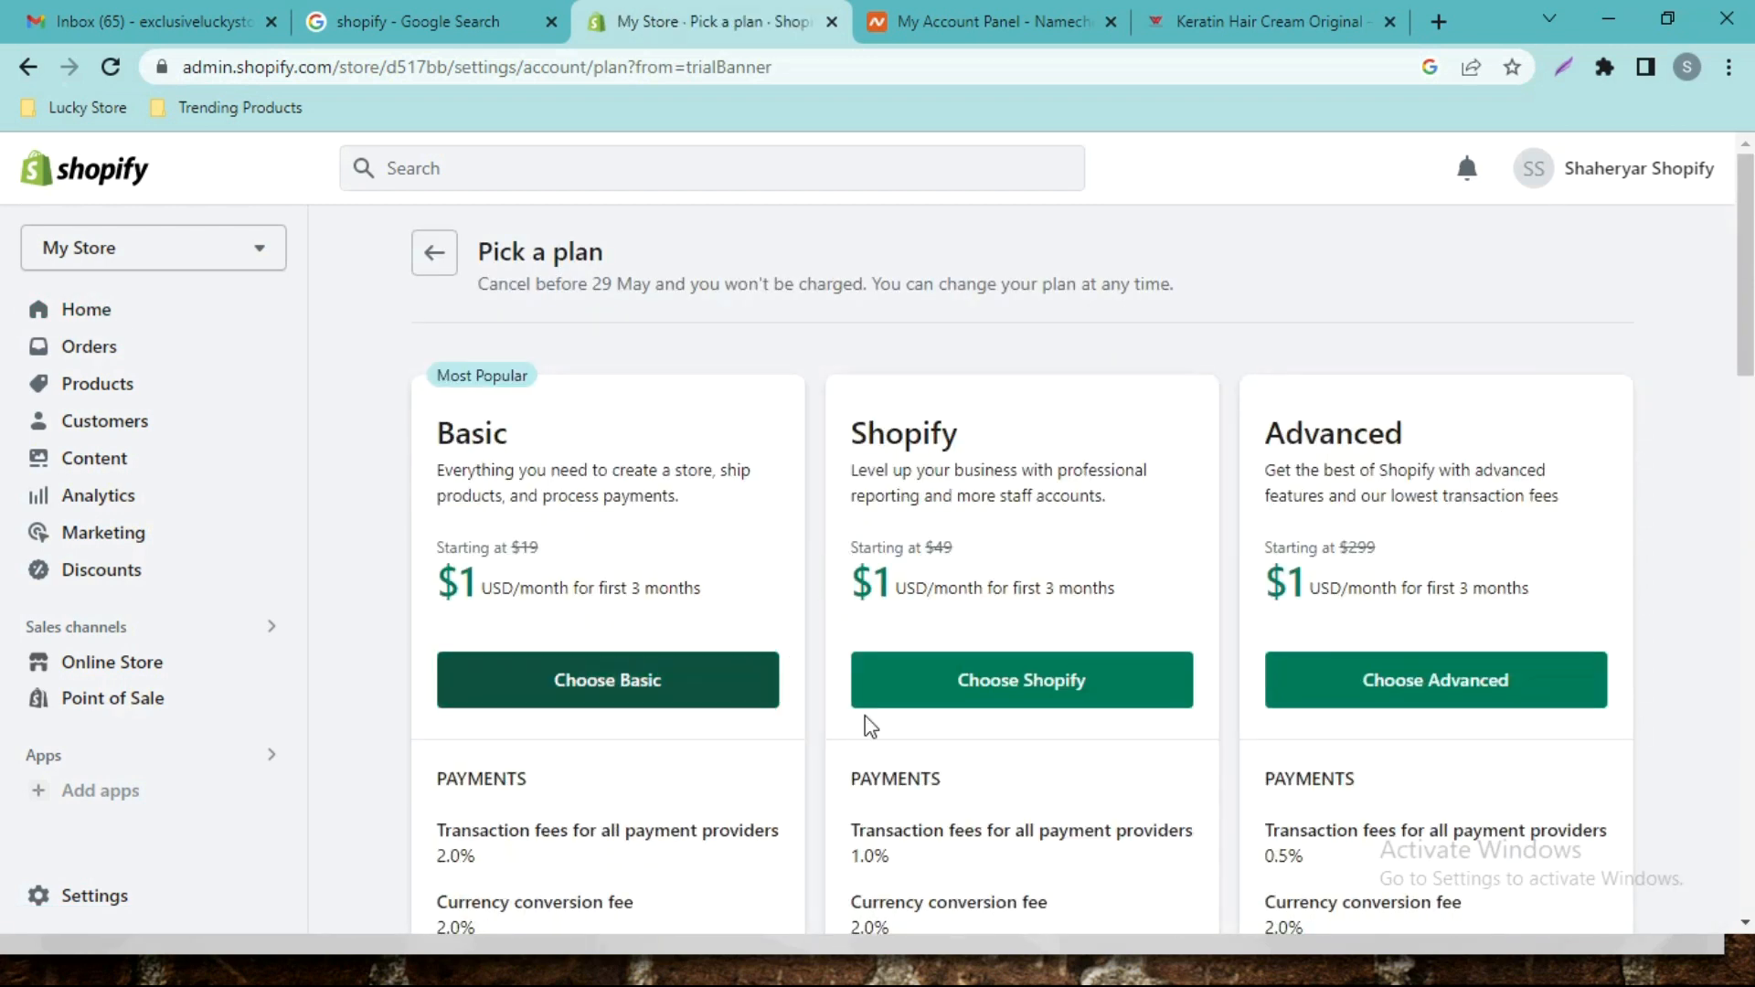
pyautogui.click(434, 253)
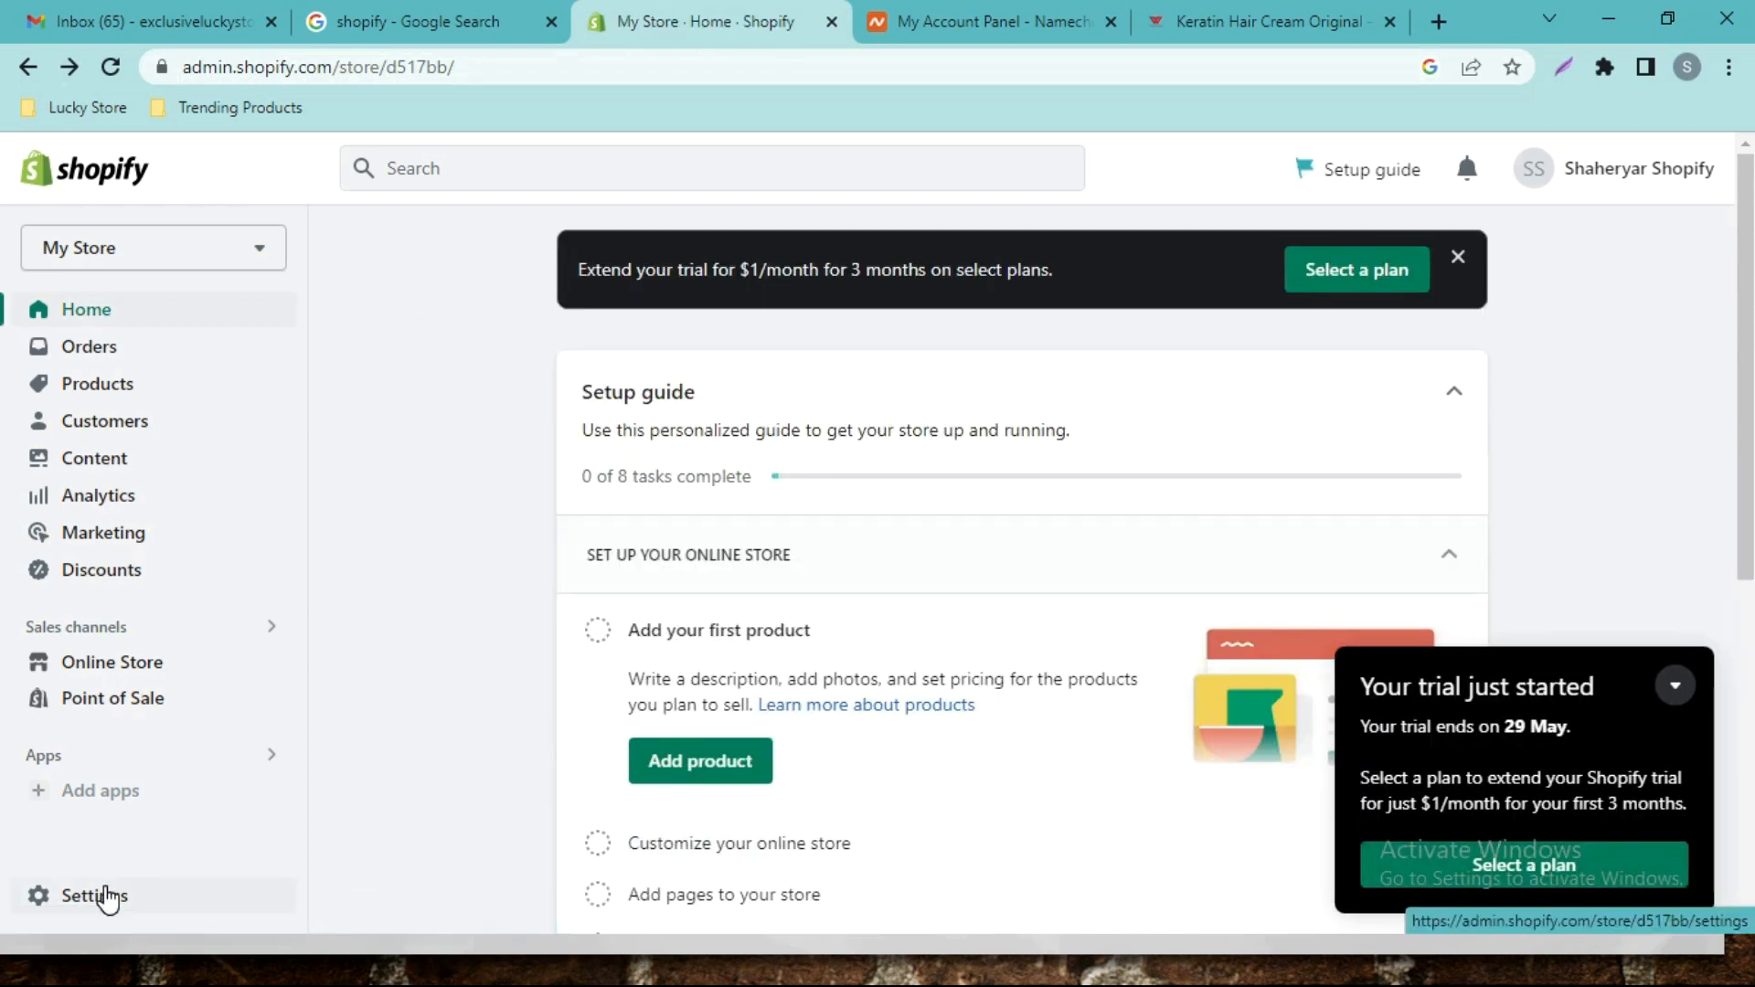
pyautogui.click(1415, 866)
pyautogui.scroll(-2, 764, 382)
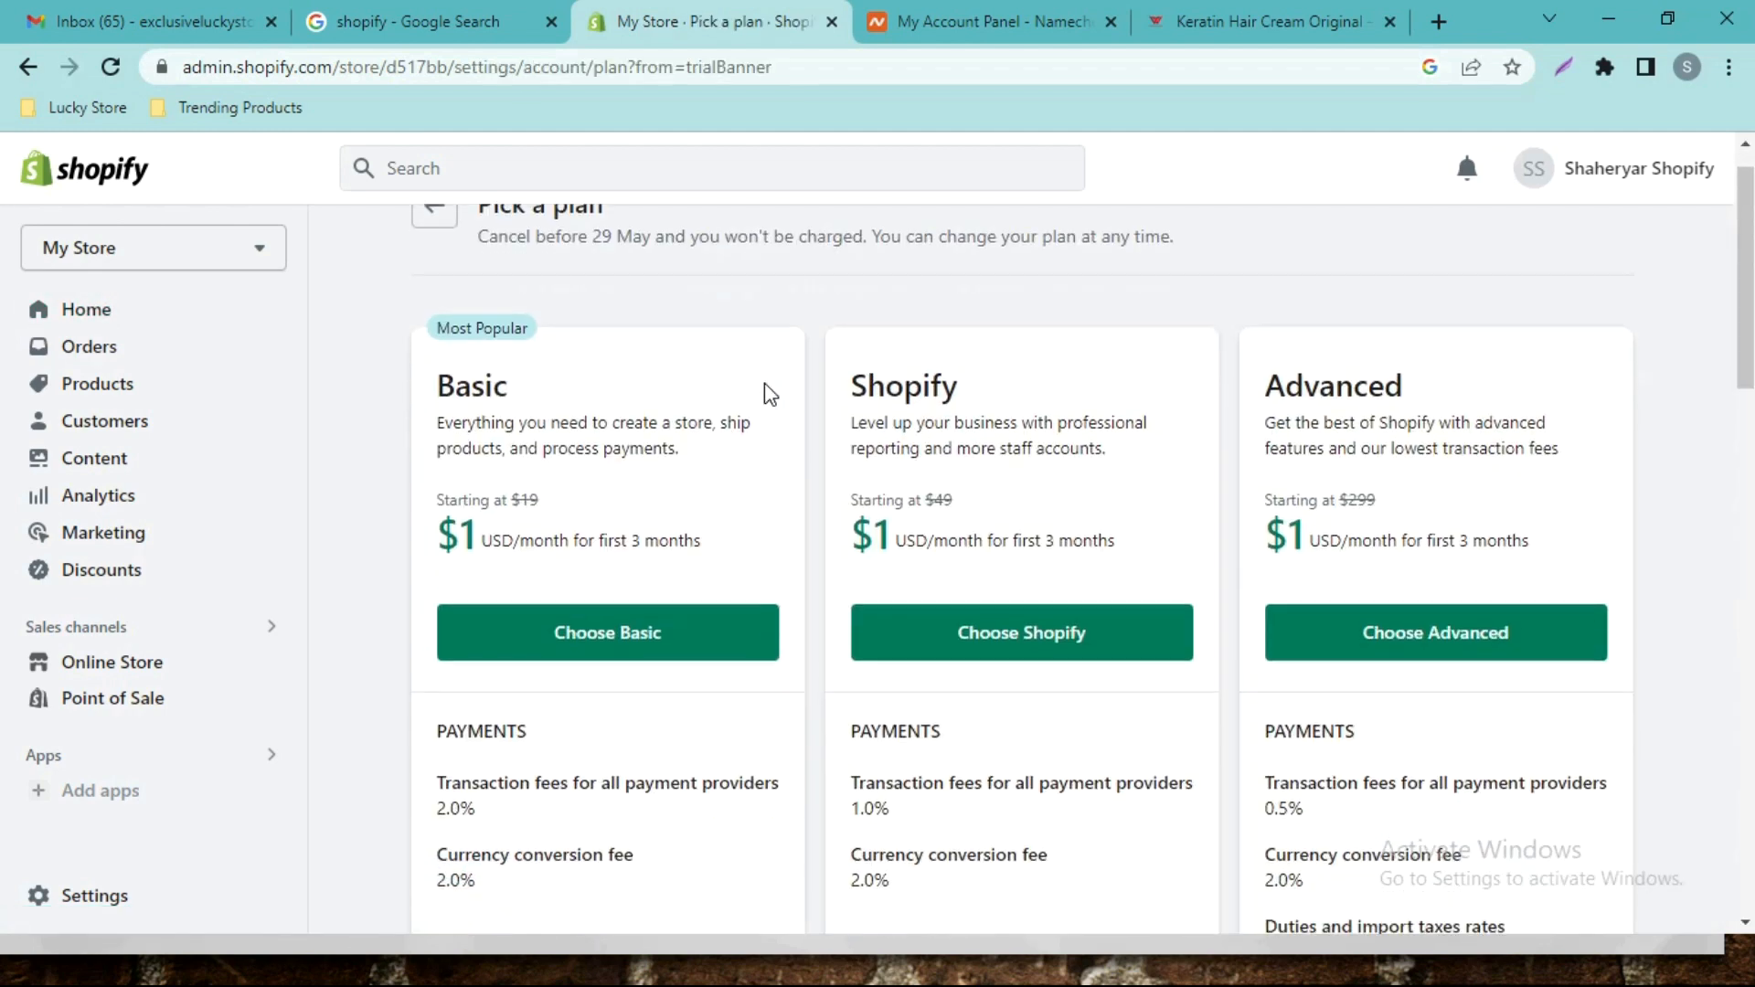
pyautogui.scroll(2, 765, 382)
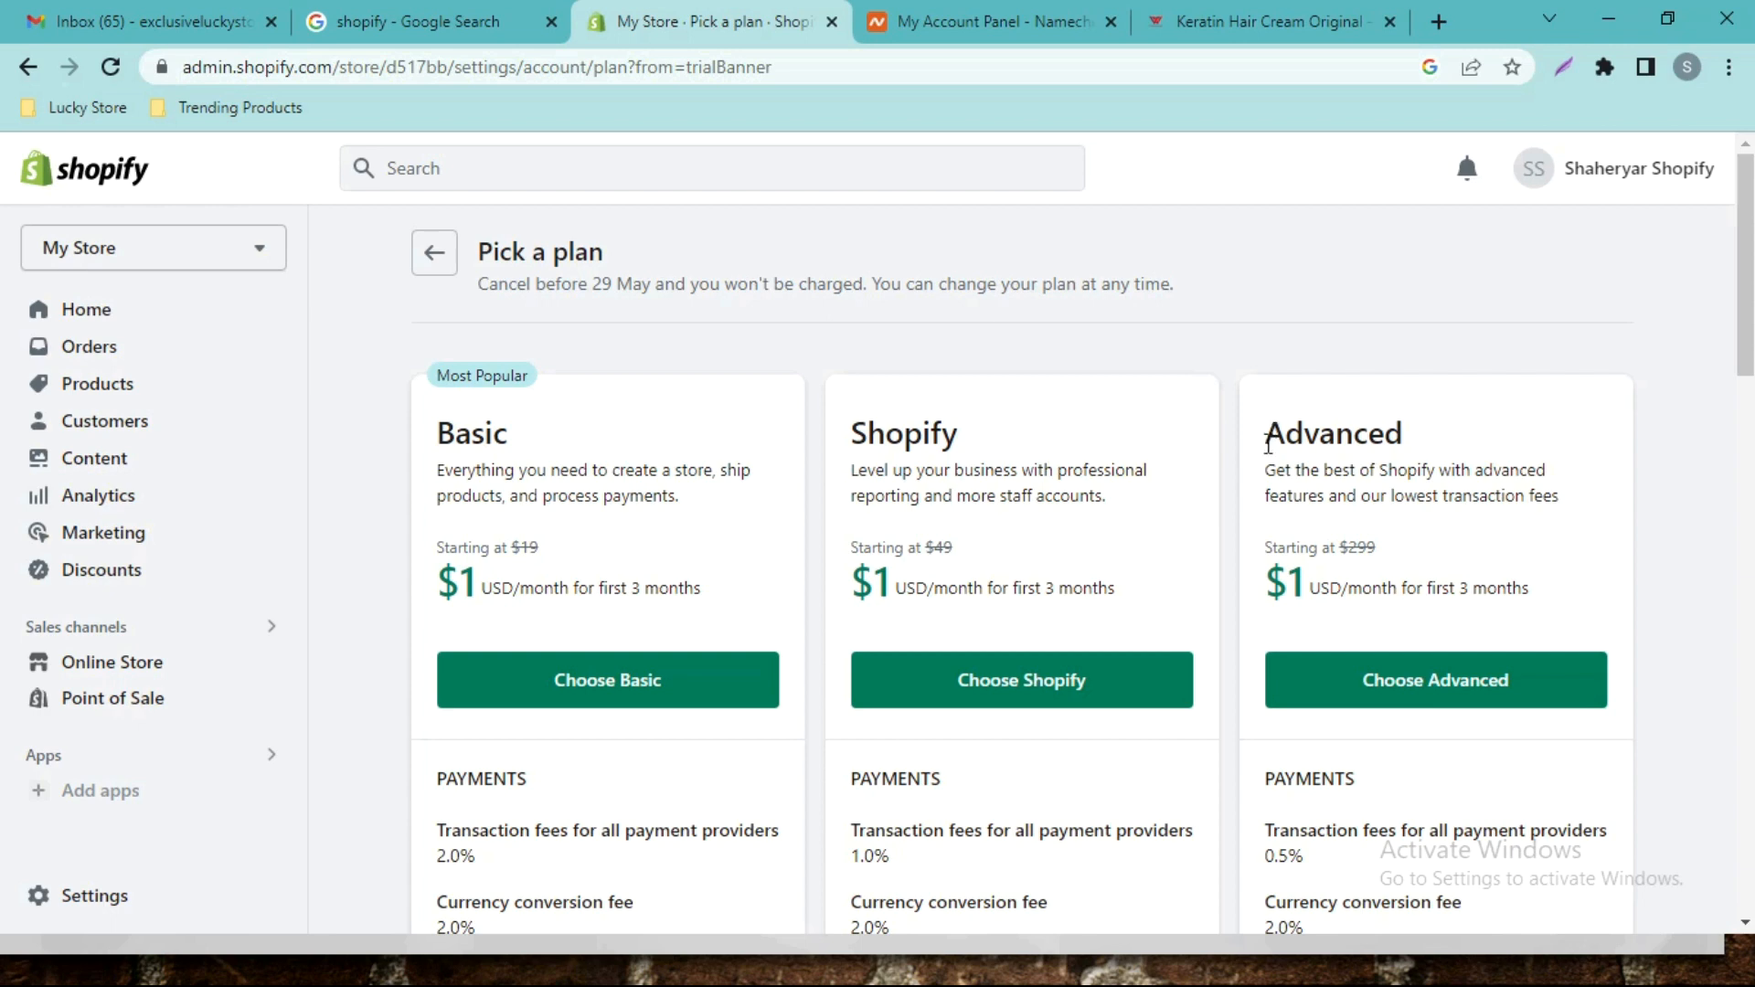
pyautogui.scroll(-1, 964, 499)
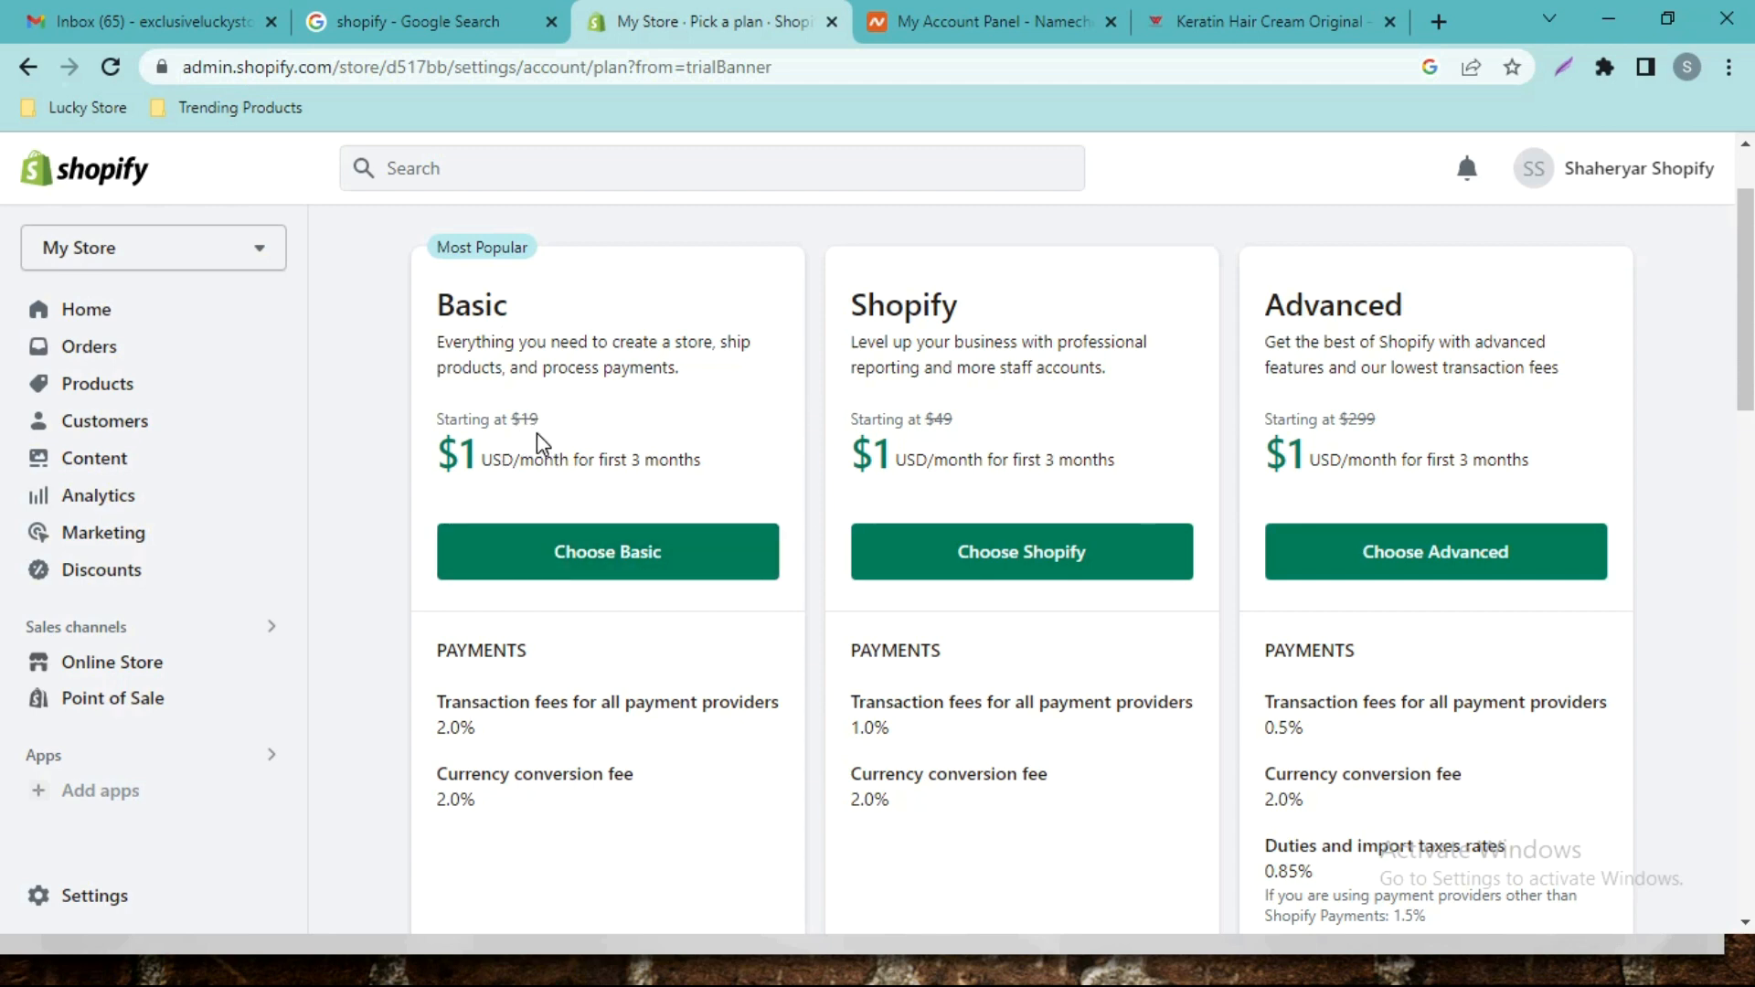
# Choose the Basic plan and begin adding a business address on its confirmation page.
pyautogui.click(577, 569)
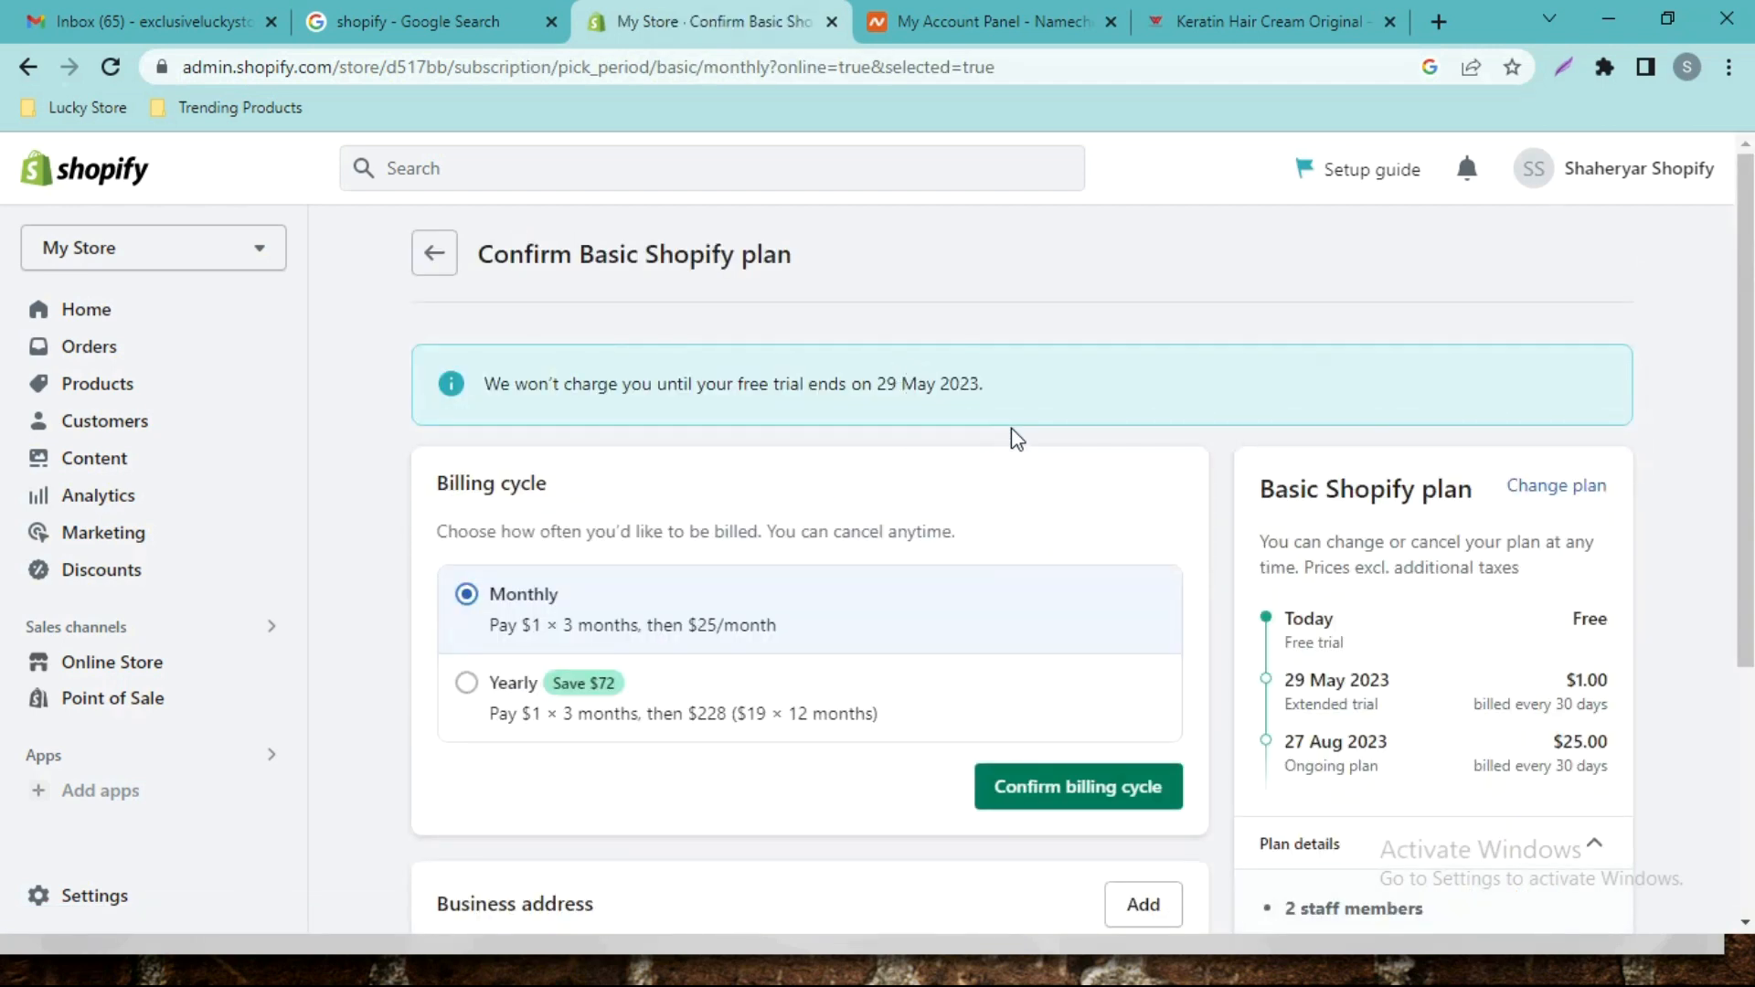
pyautogui.scroll(-1, 974, 436)
pyautogui.scroll(-2, 564, 490)
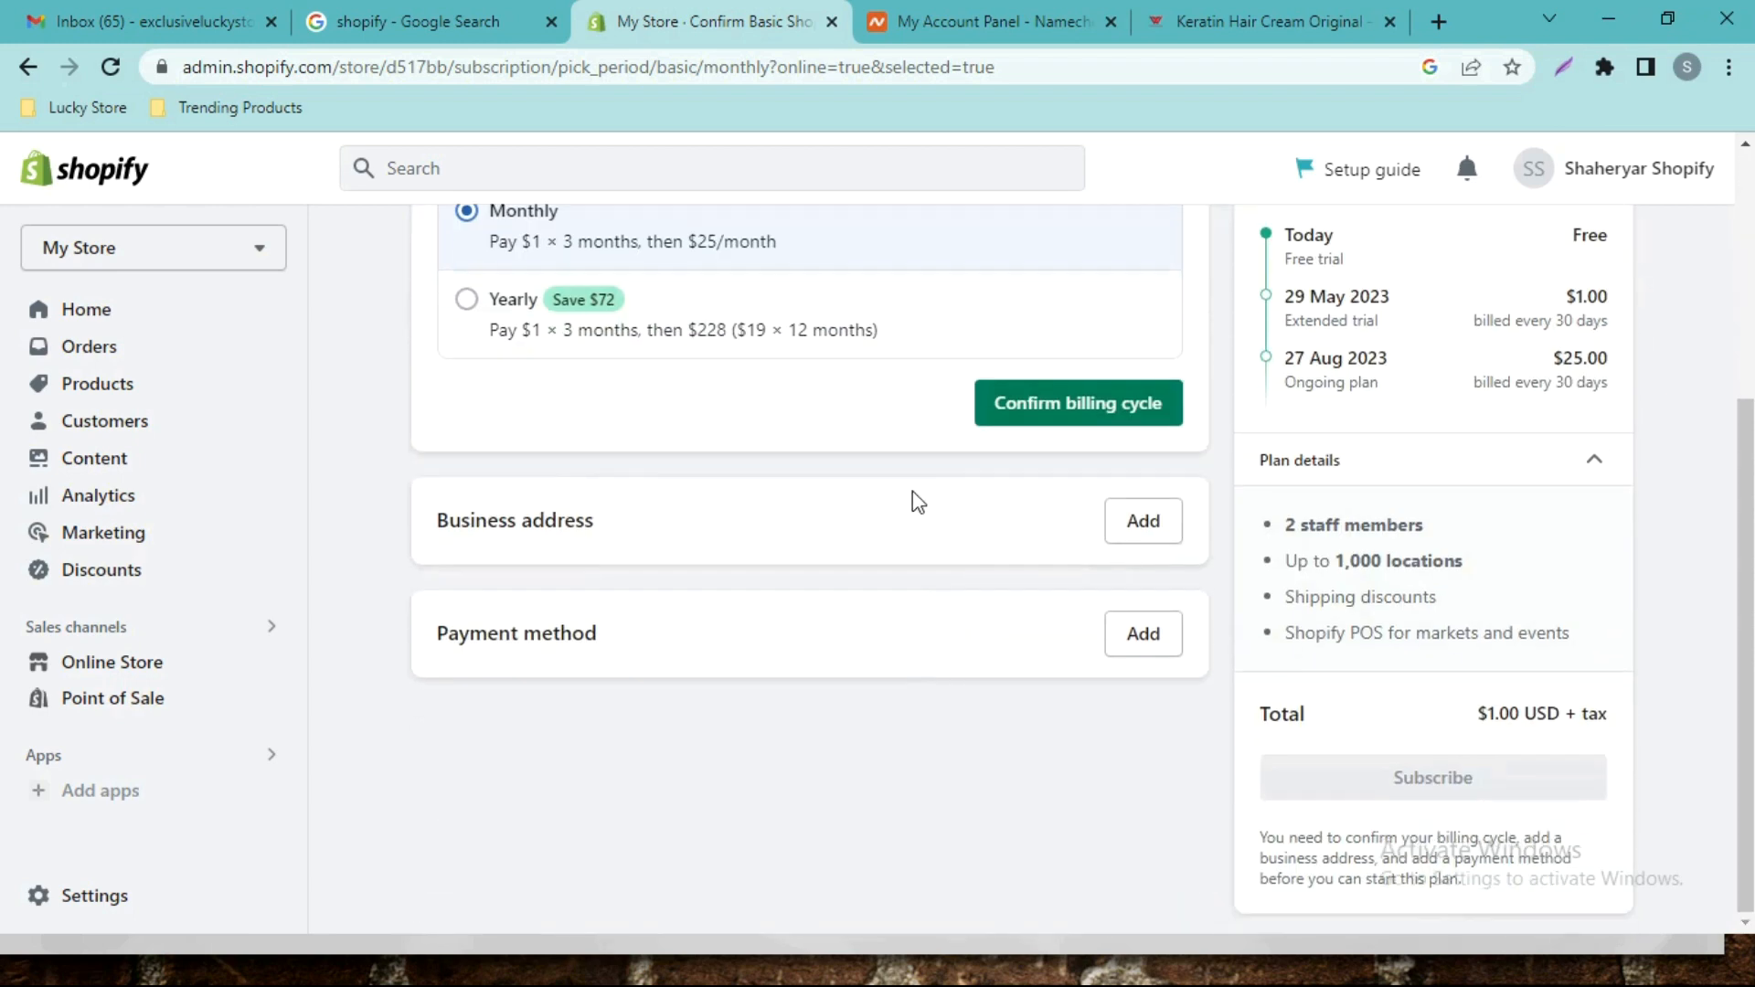
pyautogui.click(1134, 531)
pyautogui.scroll(-5, 1066, 533)
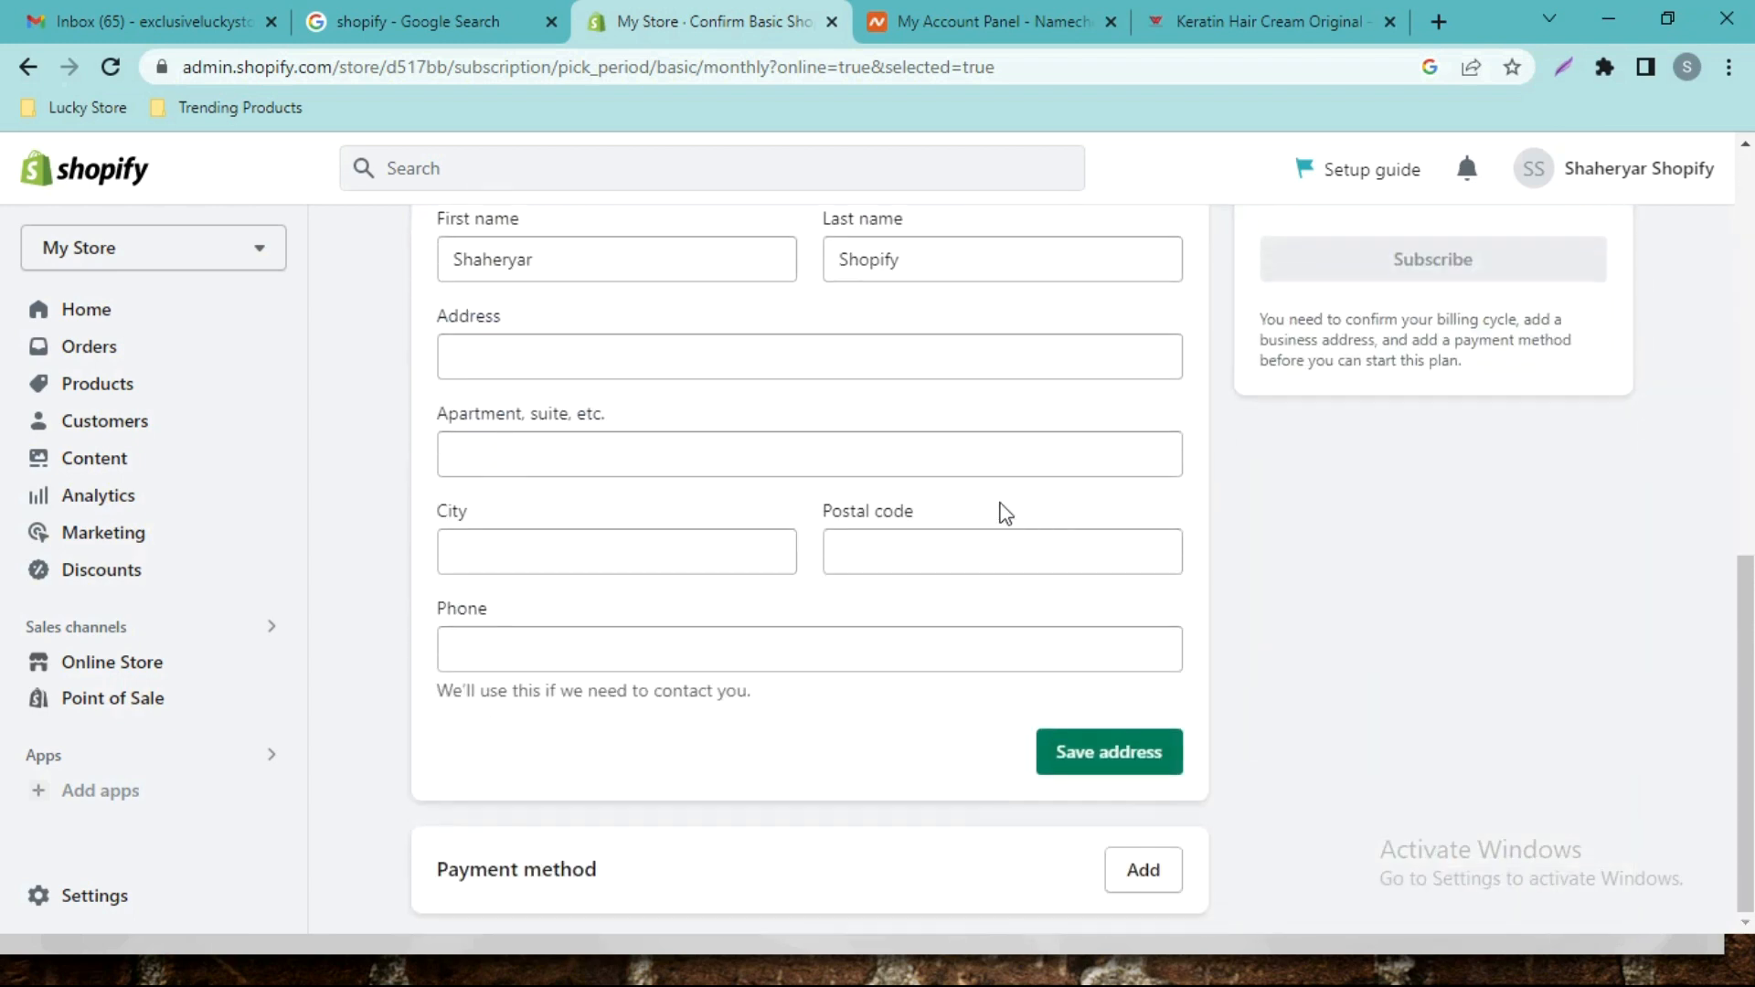
pyautogui.scroll(1, 988, 505)
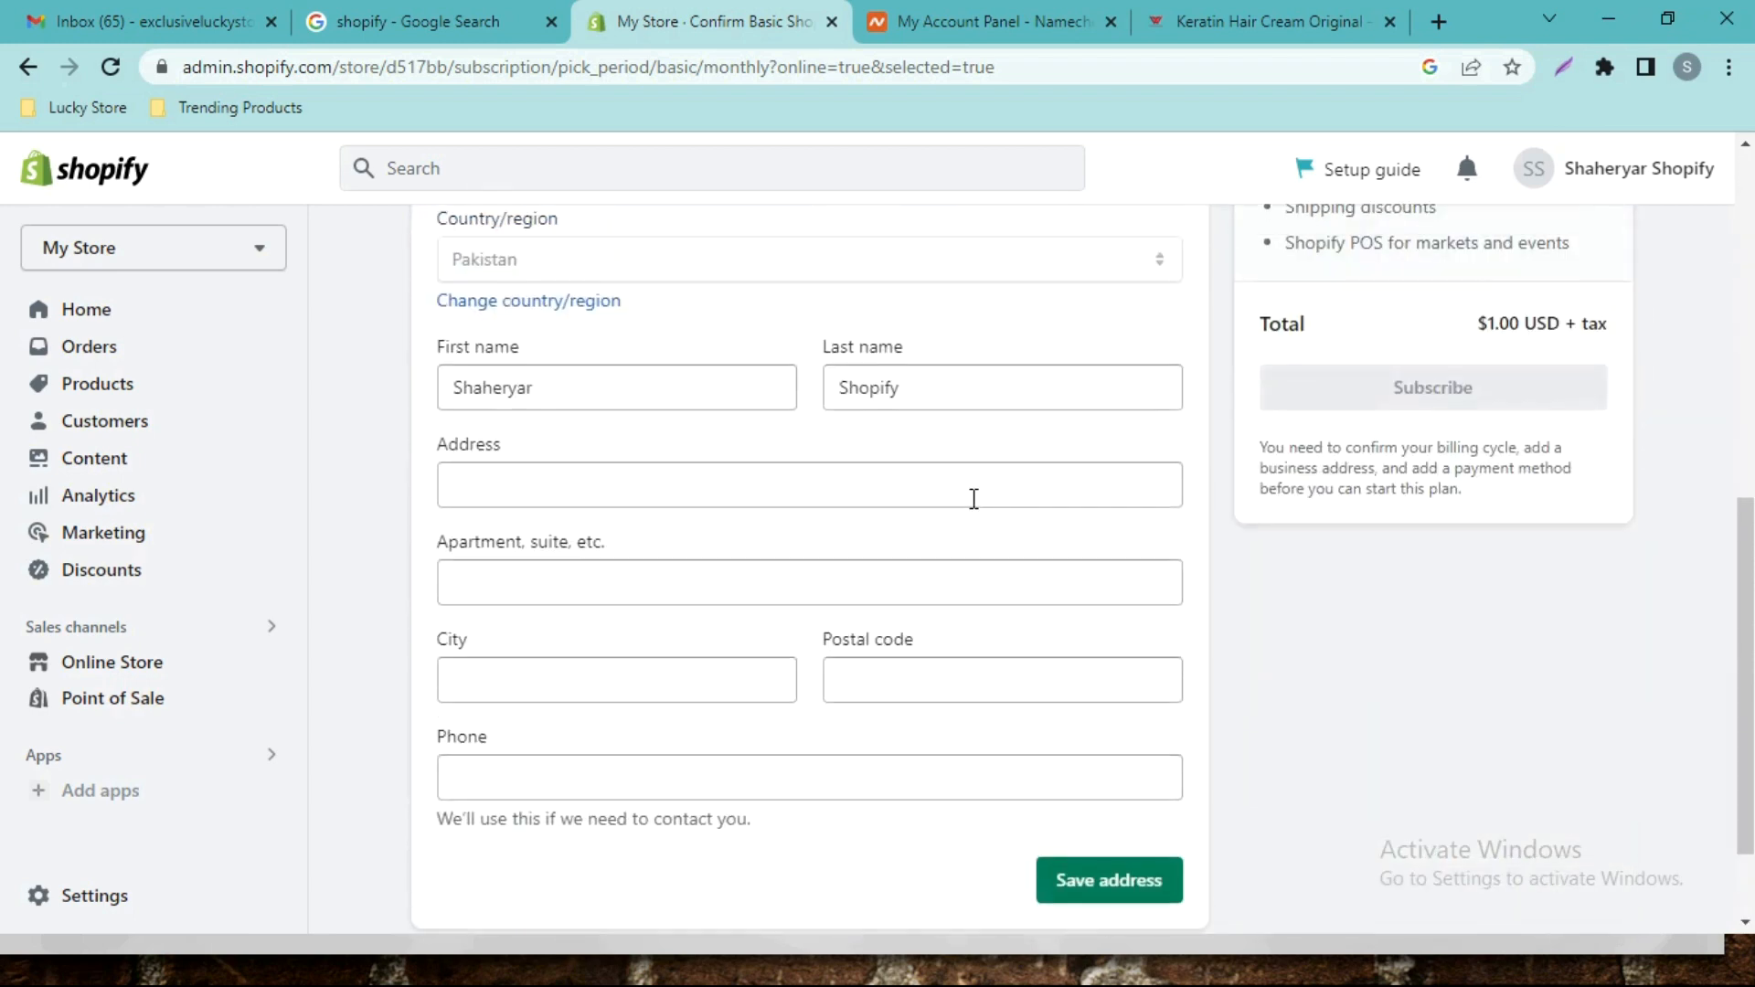
# Enter the business street address from a suggestion, fill postal code and phone, and save it.
pyautogui.click(635, 473)
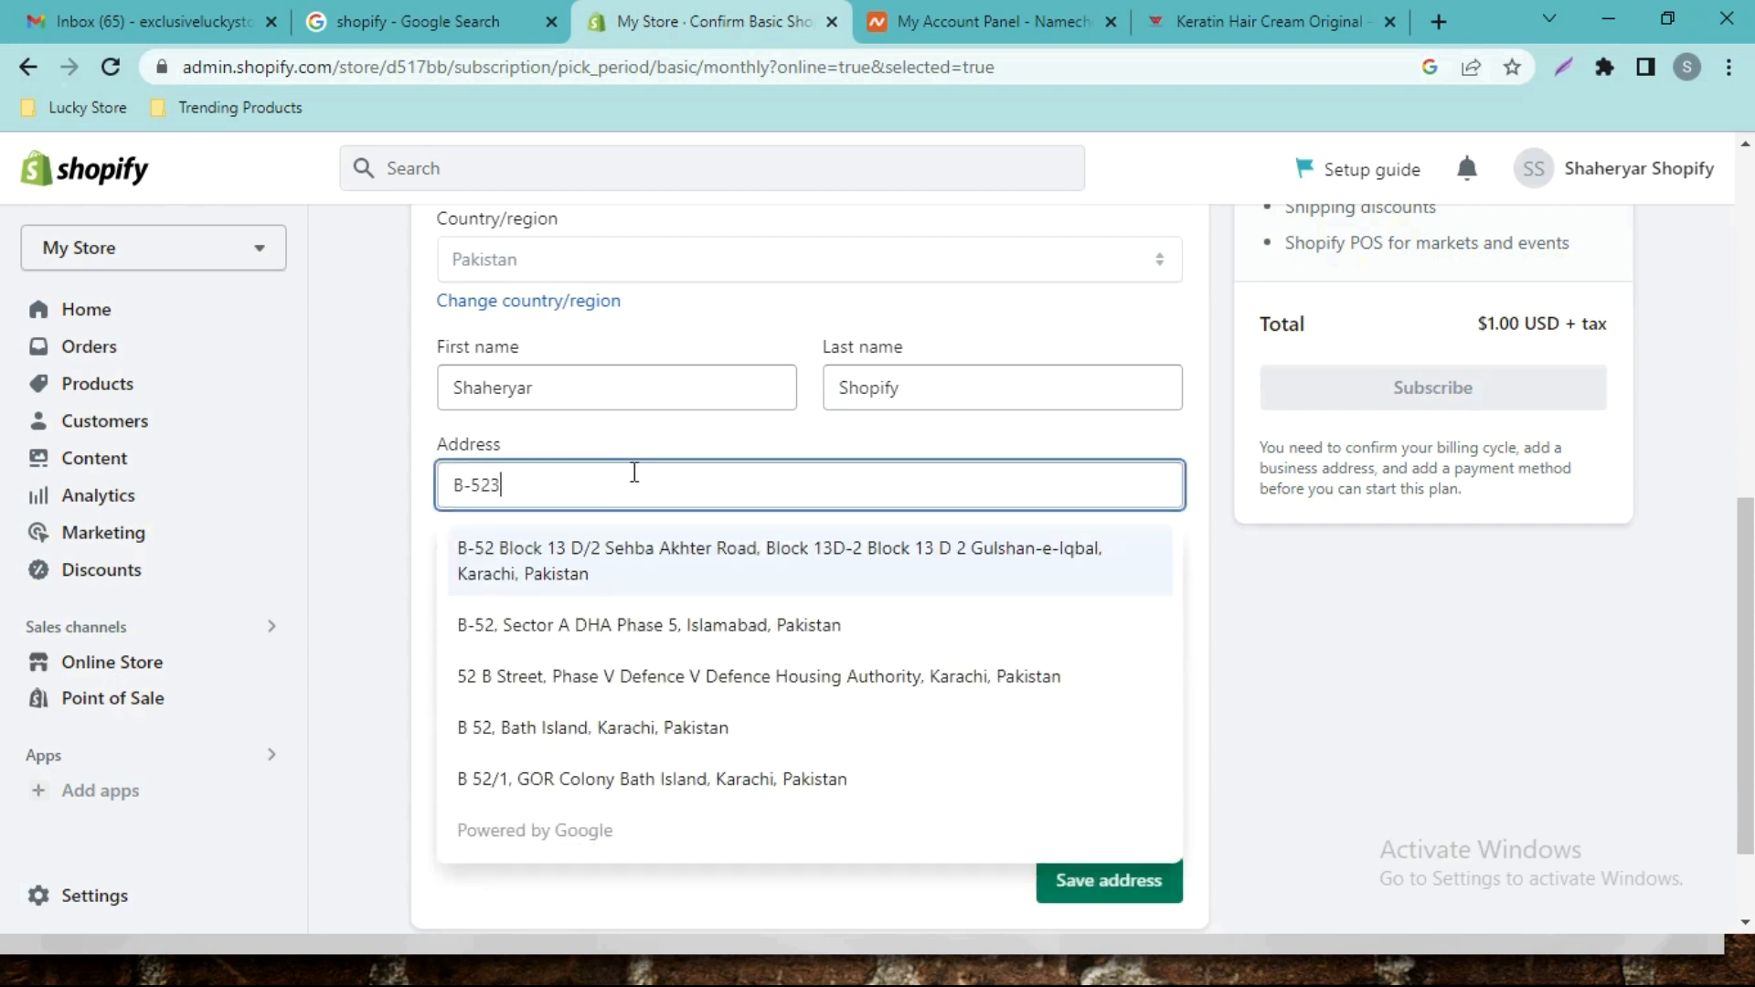
pyautogui.hotkey('ctrl', 'a')
pyautogui.write('Gulist')
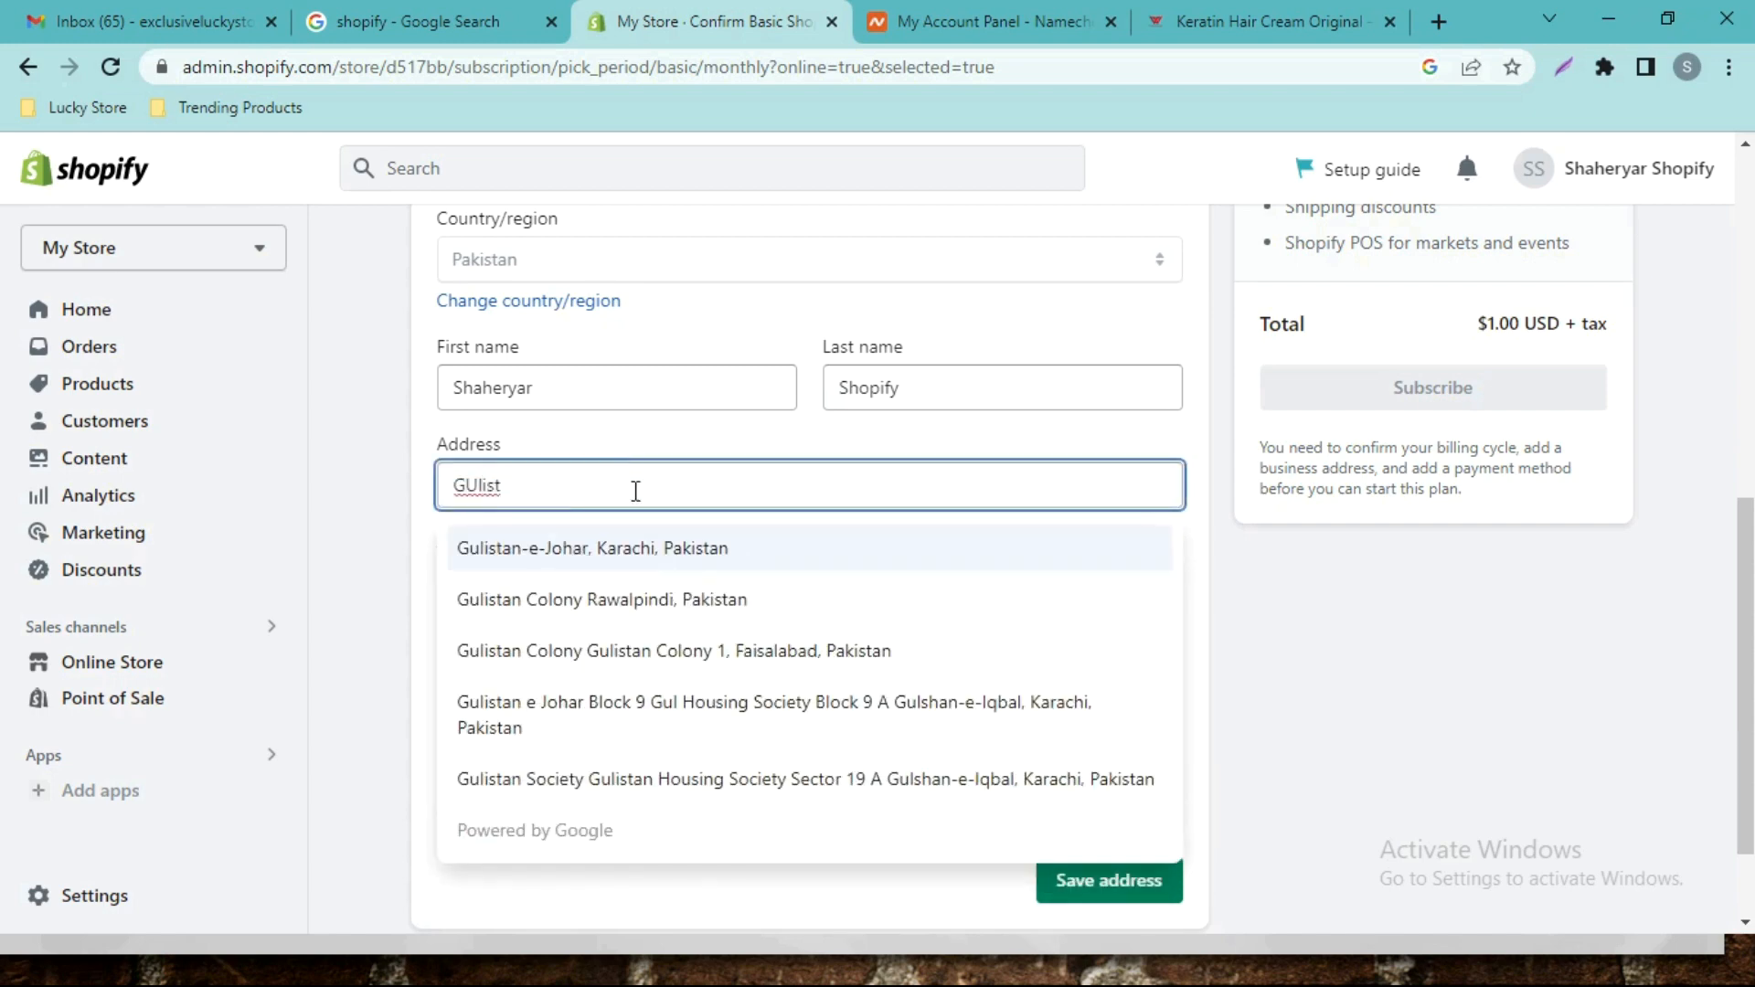
pyautogui.click(795, 548)
pyautogui.click(907, 664)
pyautogui.click(899, 771)
pyautogui.click(887, 843)
pyautogui.click(1434, 655)
pyautogui.click(1109, 880)
pyautogui.scroll(2, 1050, 678)
pyautogui.scroll(-3, 1526, 629)
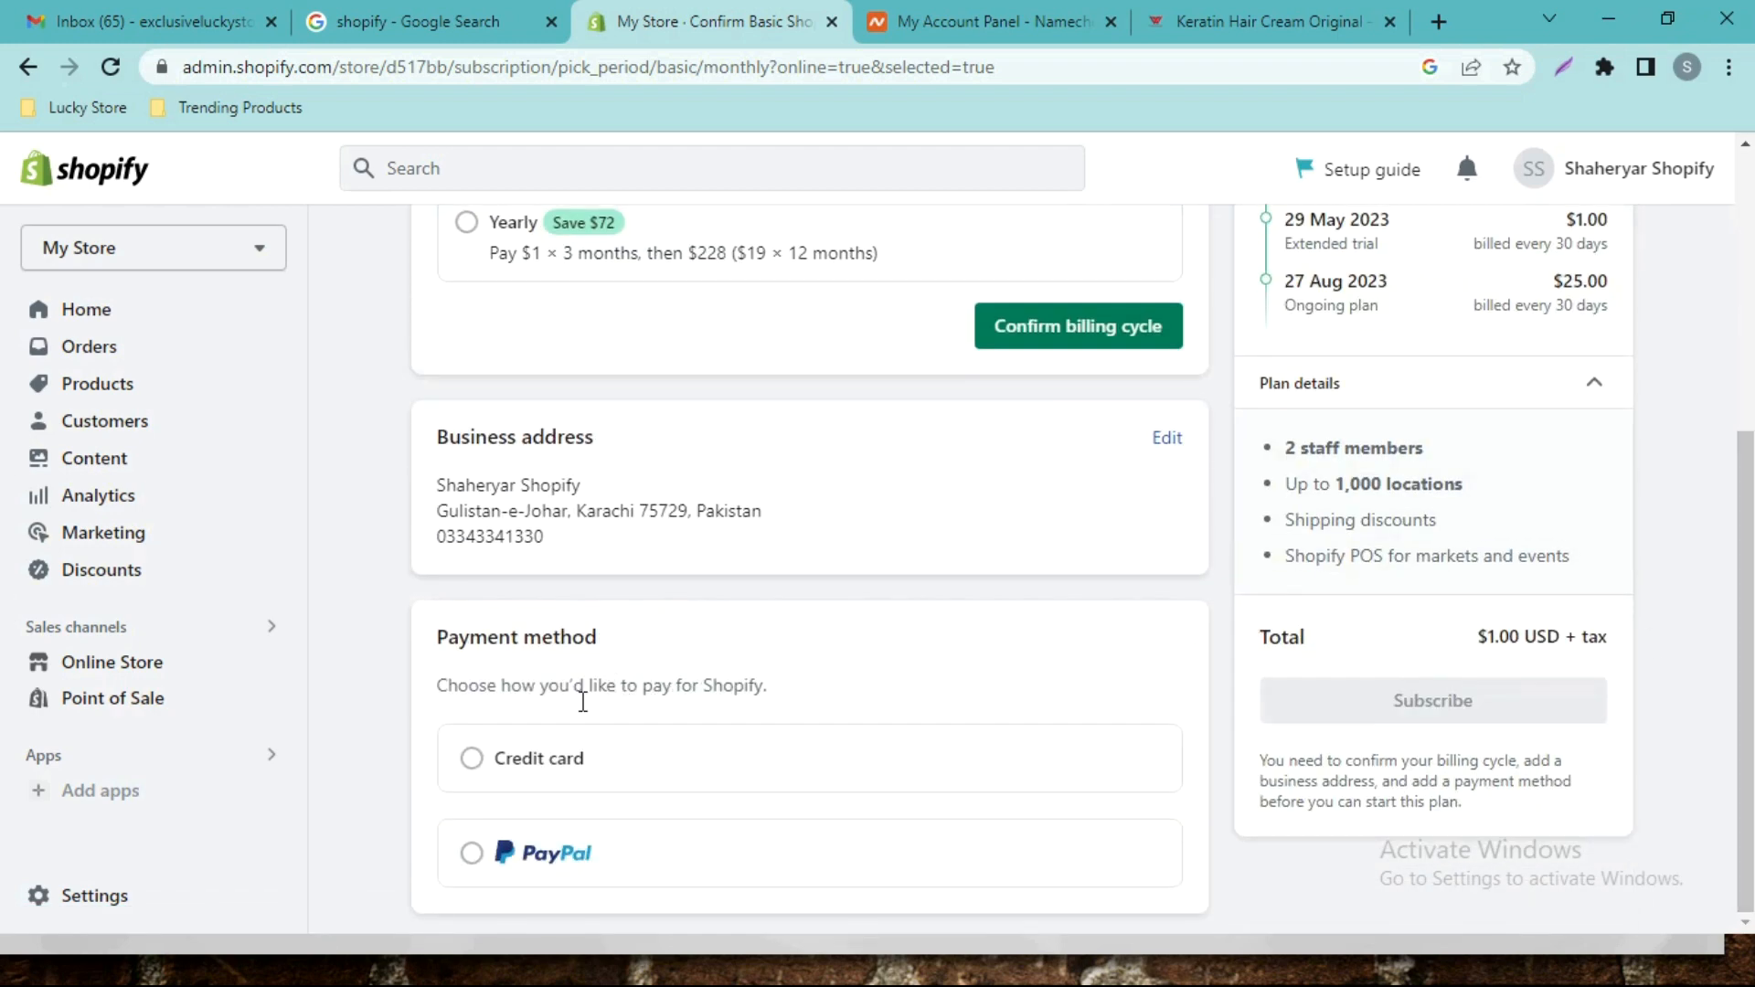
# Choose credit card as the plan's payment method and look over the card form.
pyautogui.click(487, 761)
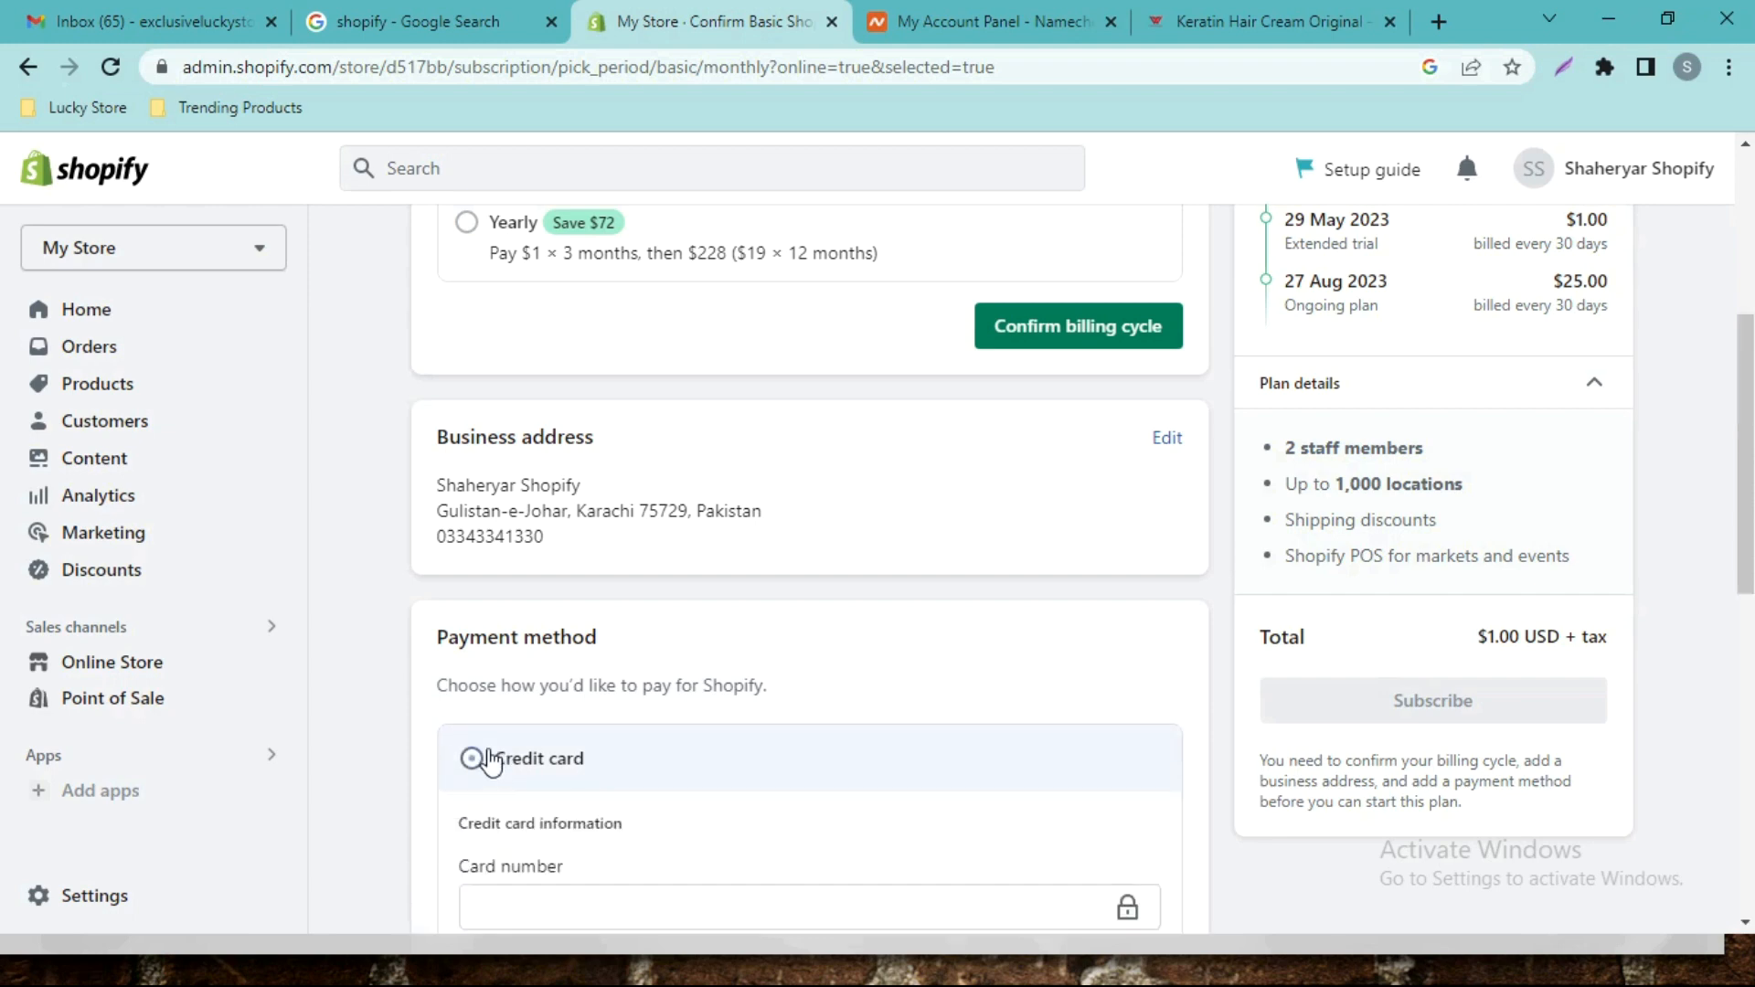
pyautogui.scroll(-4, 831, 572)
pyautogui.scroll(8, 713, 549)
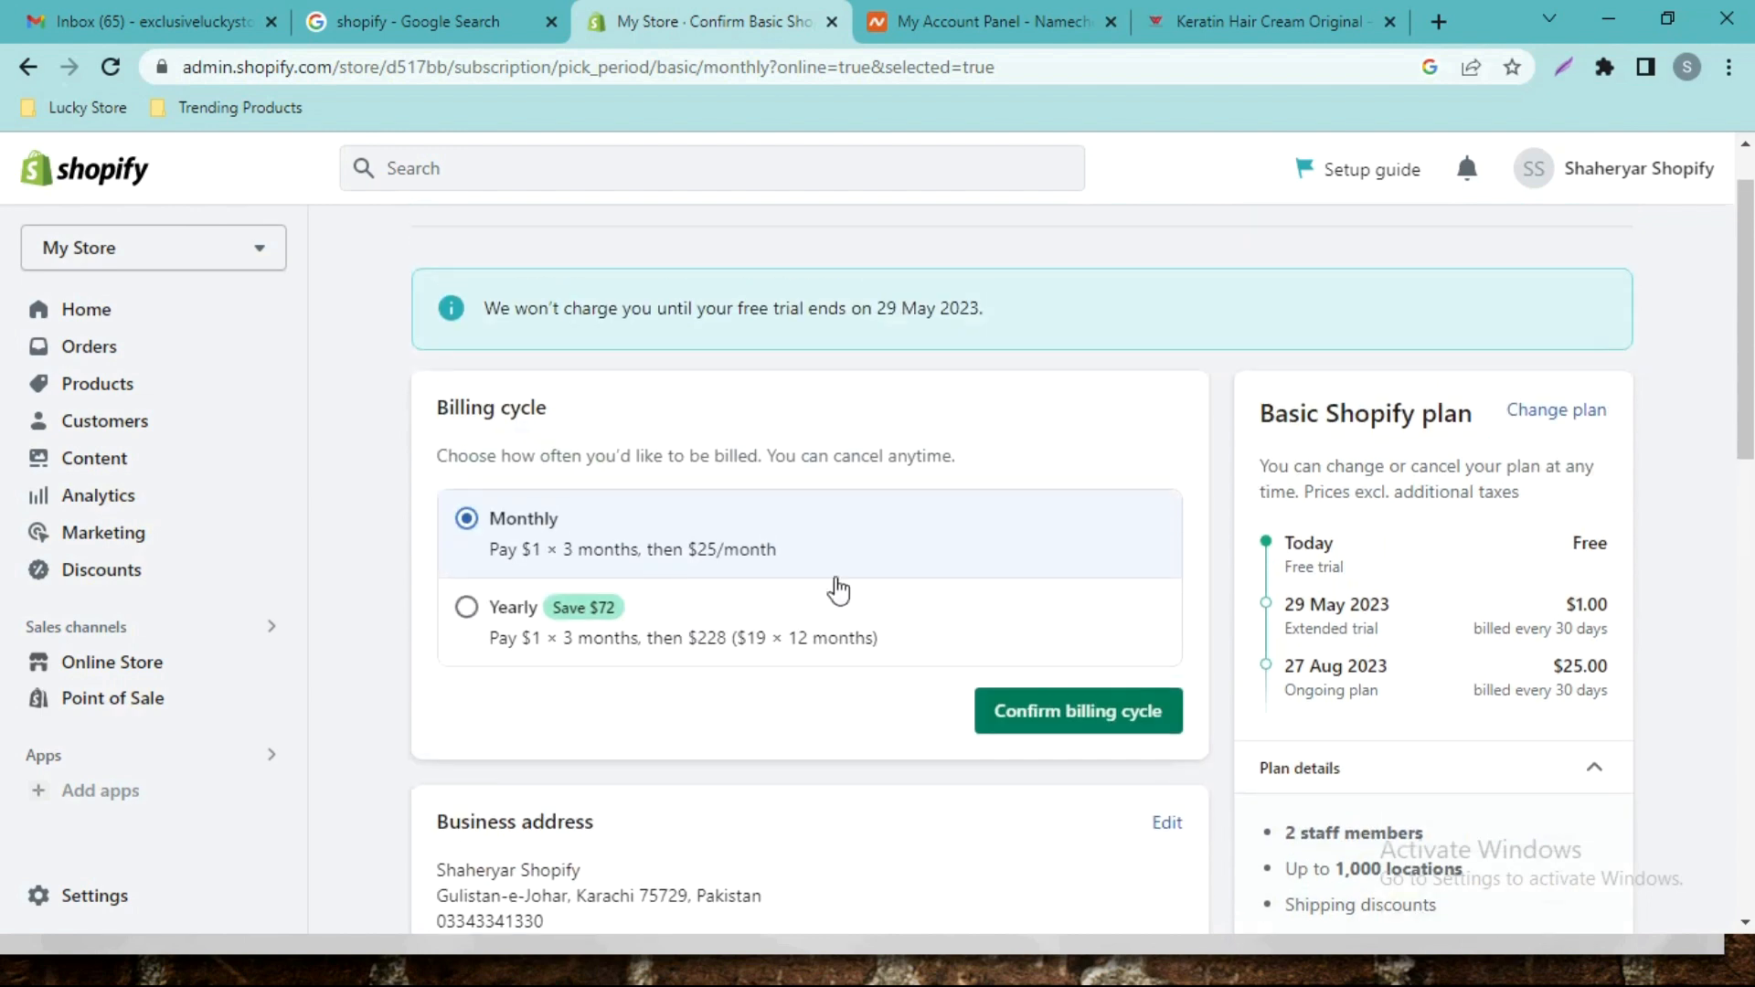
pyautogui.scroll(-6, 2, 433)
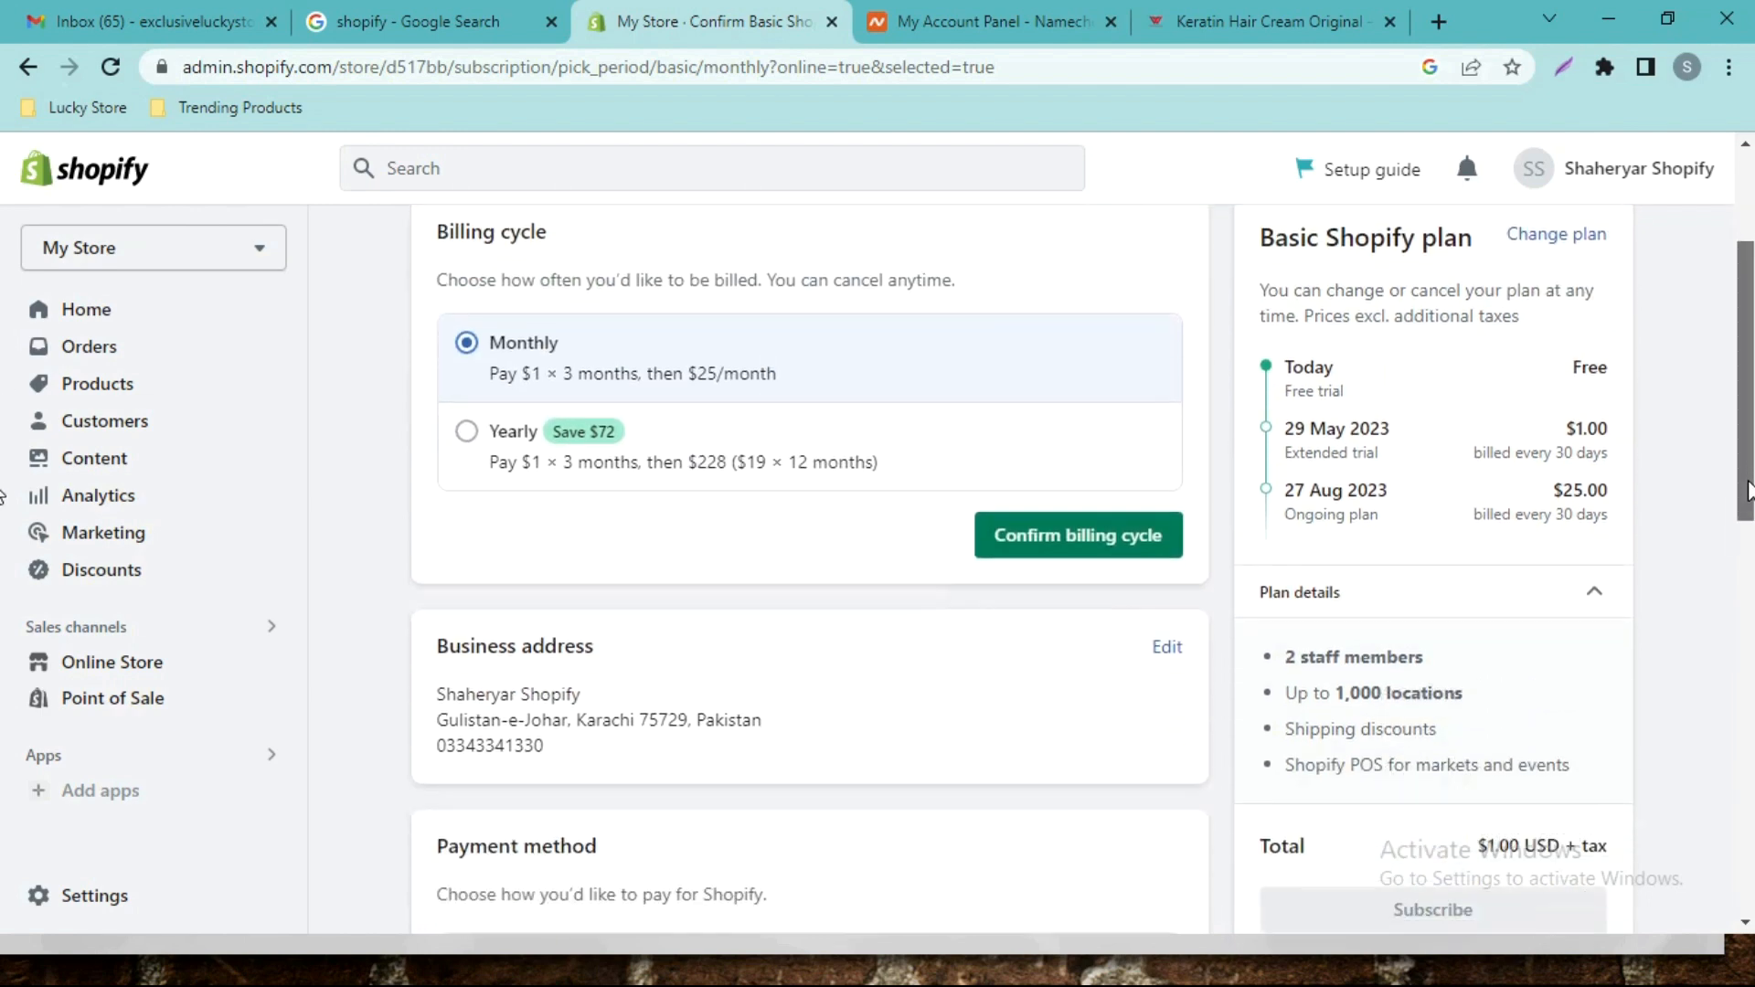
pyautogui.scroll(-1, 4, 640)
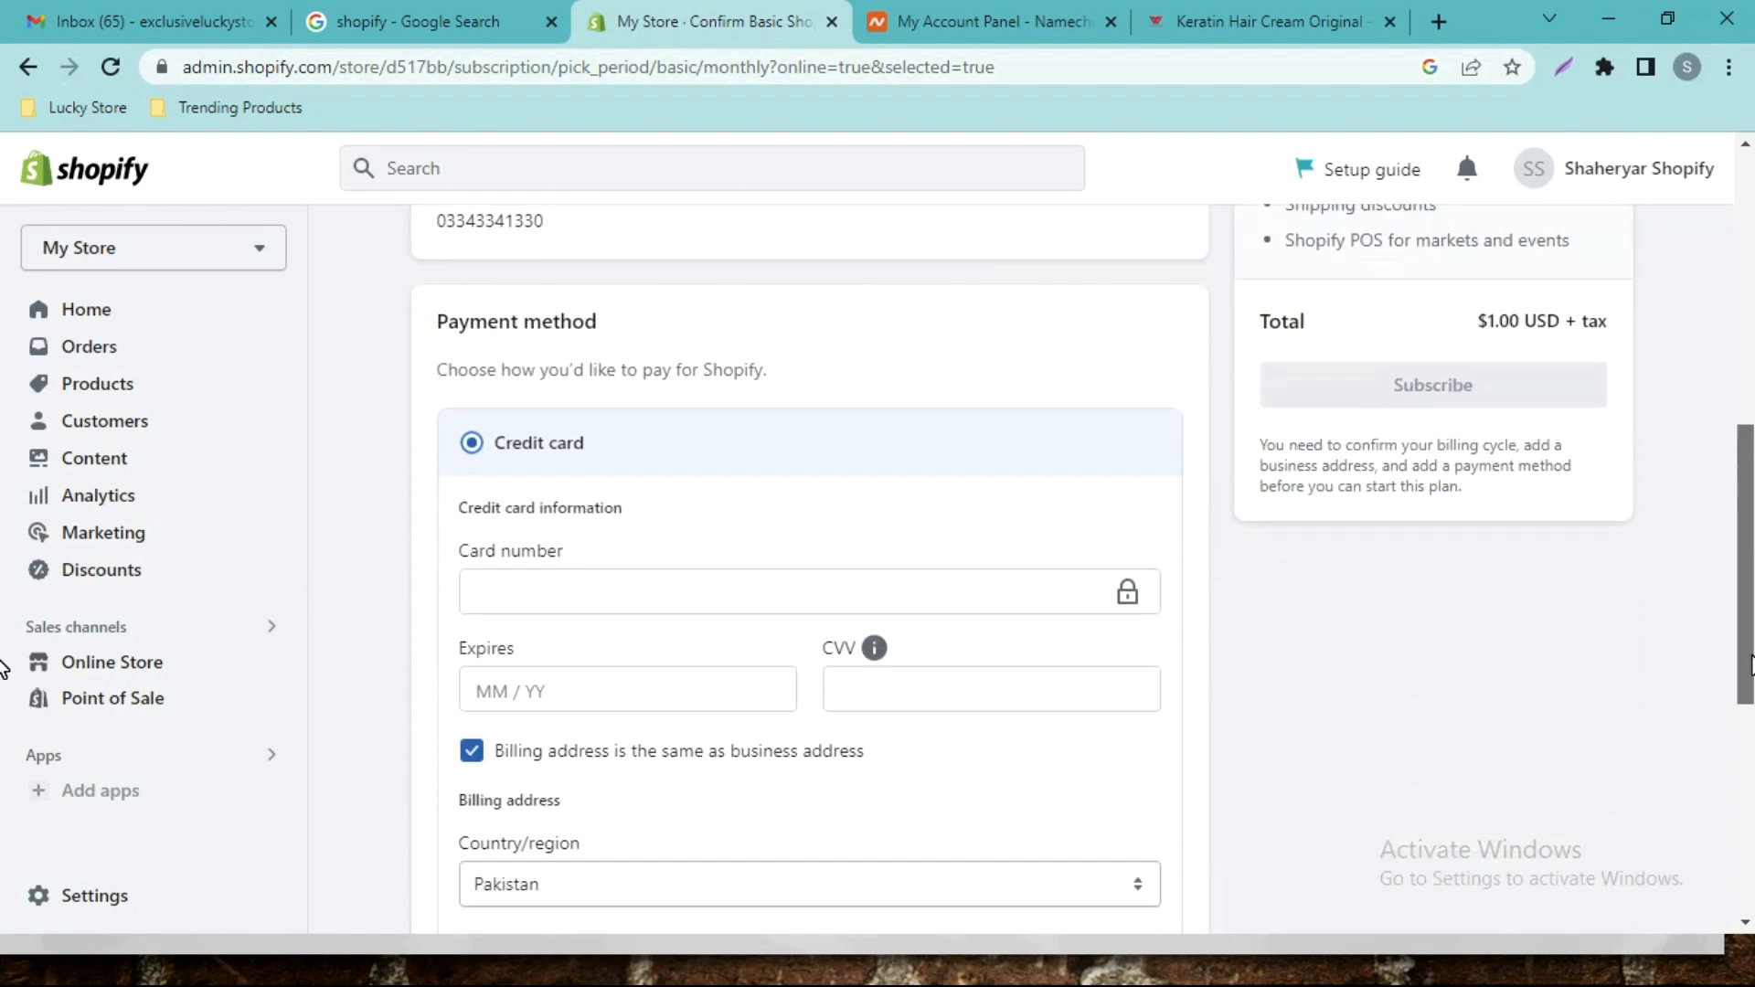
pyautogui.scroll(3, 3, 667)
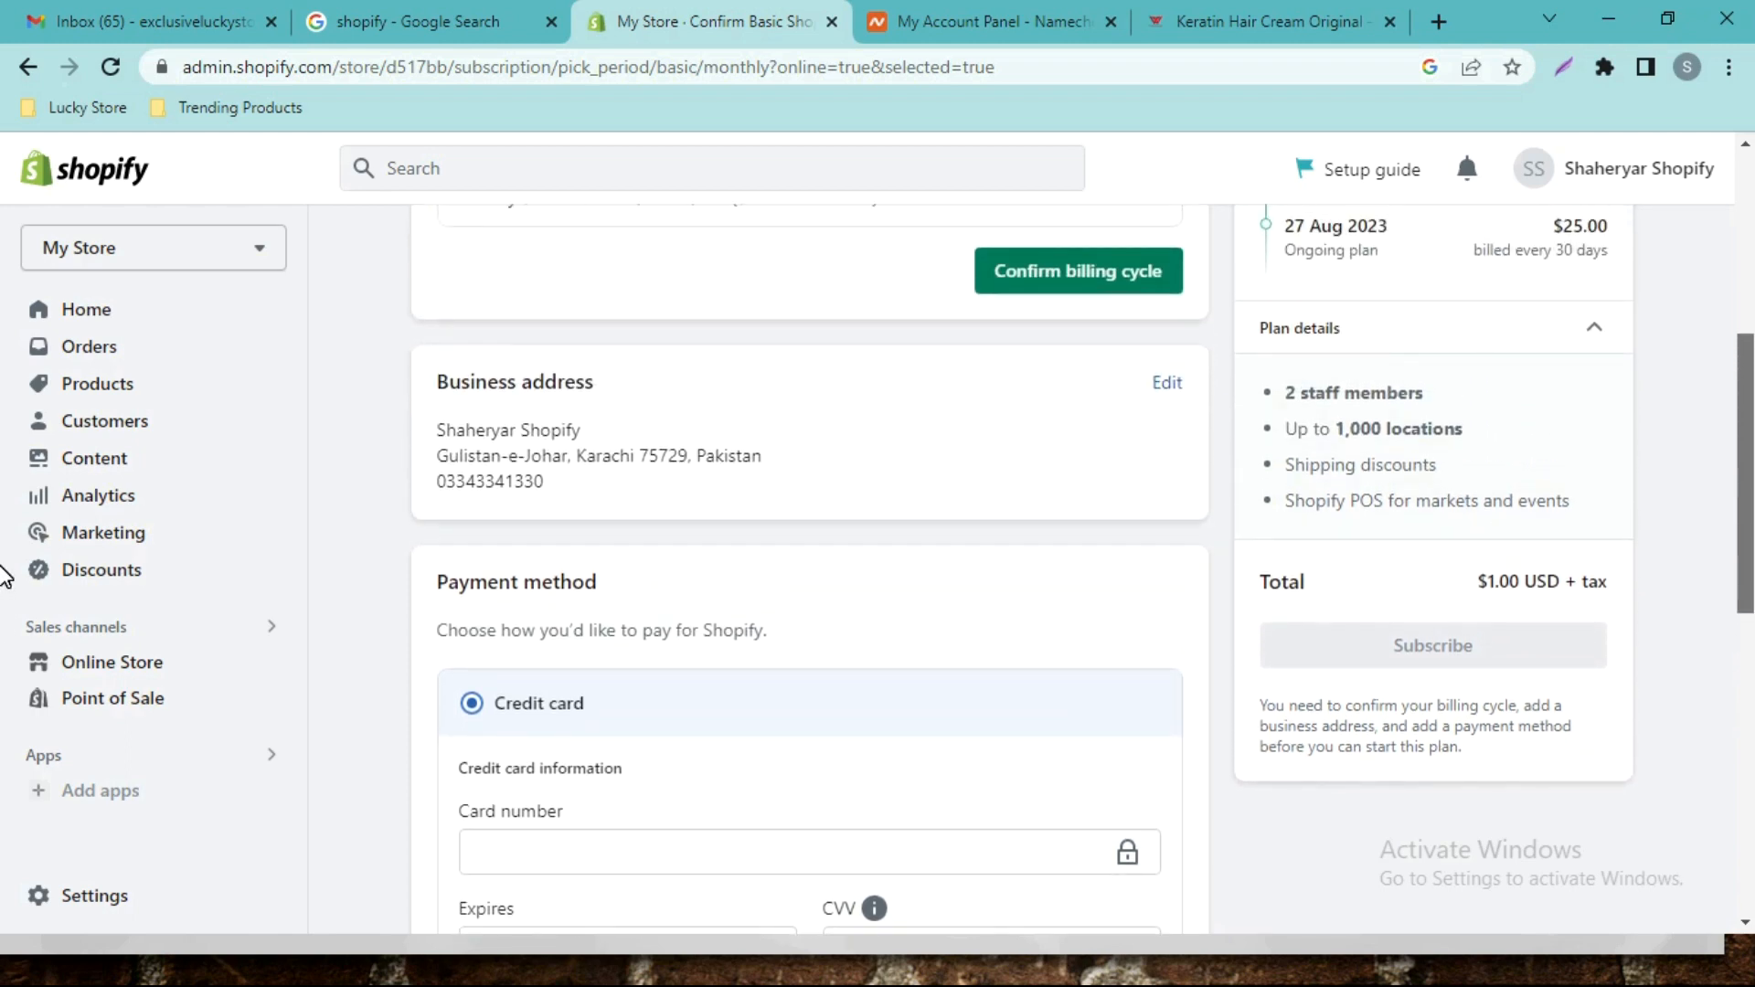
pyautogui.scroll(-3, 5, 576)
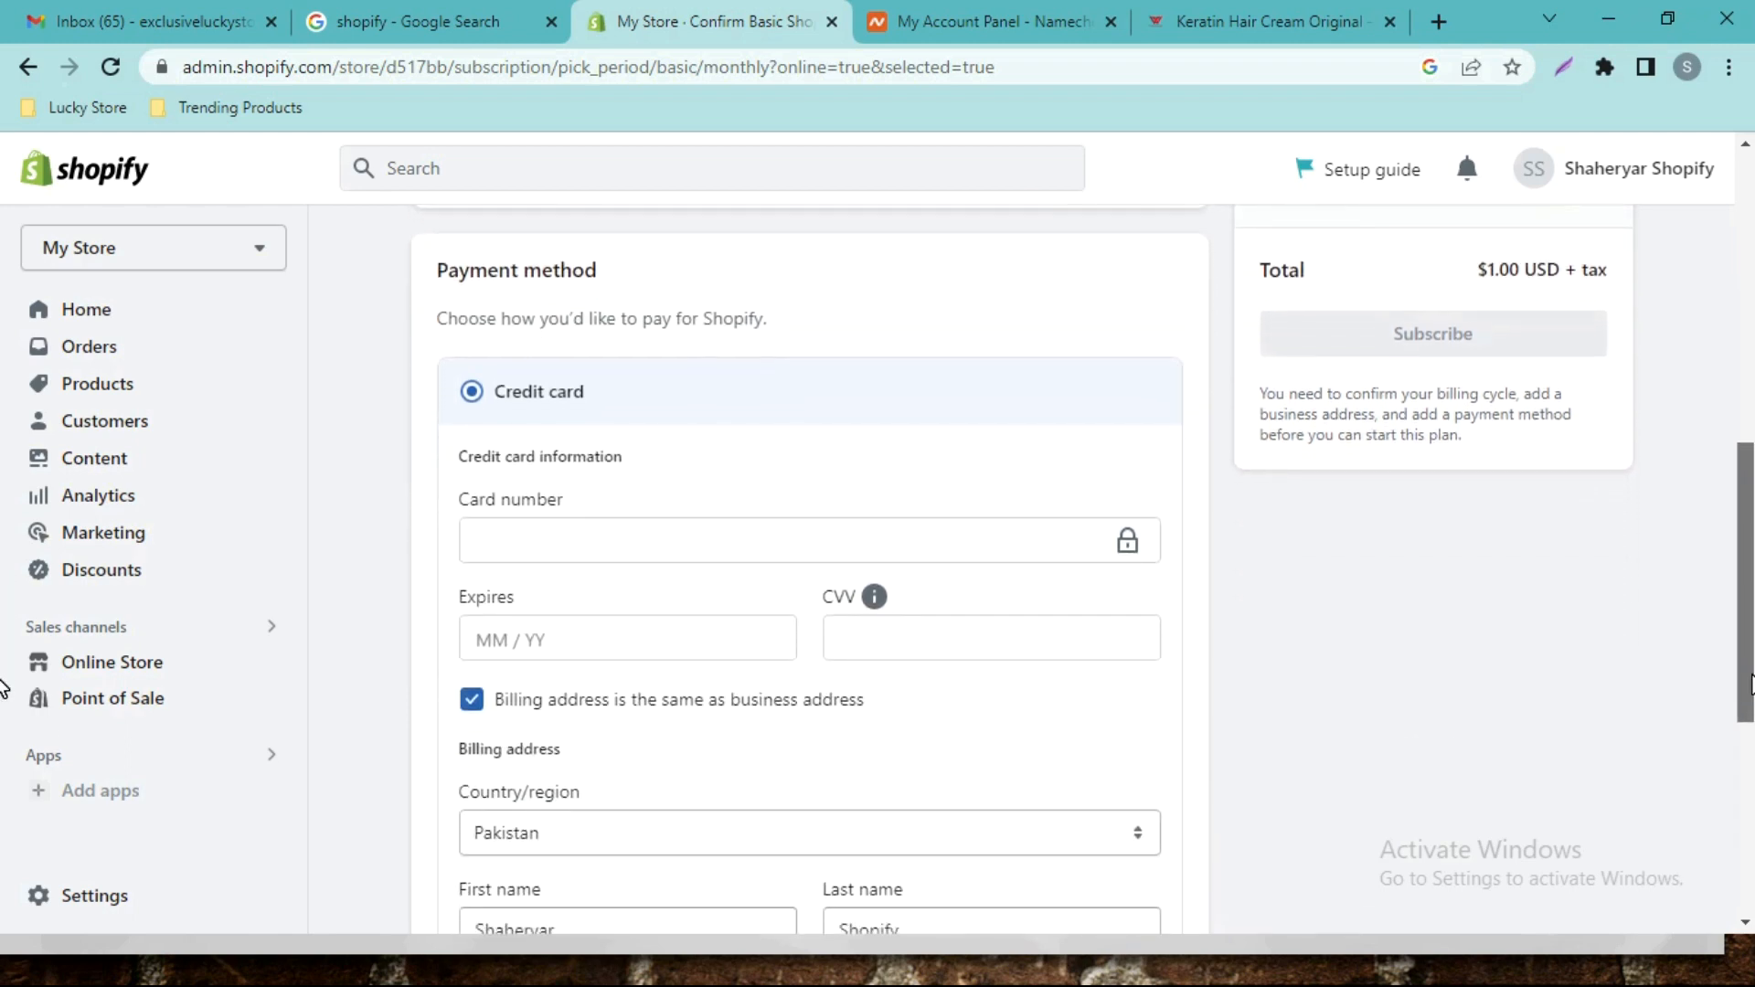
pyautogui.moveTo(1751, 684); pyautogui.dragTo(1751, 763)
pyautogui.scroll(-2, 5, 768)
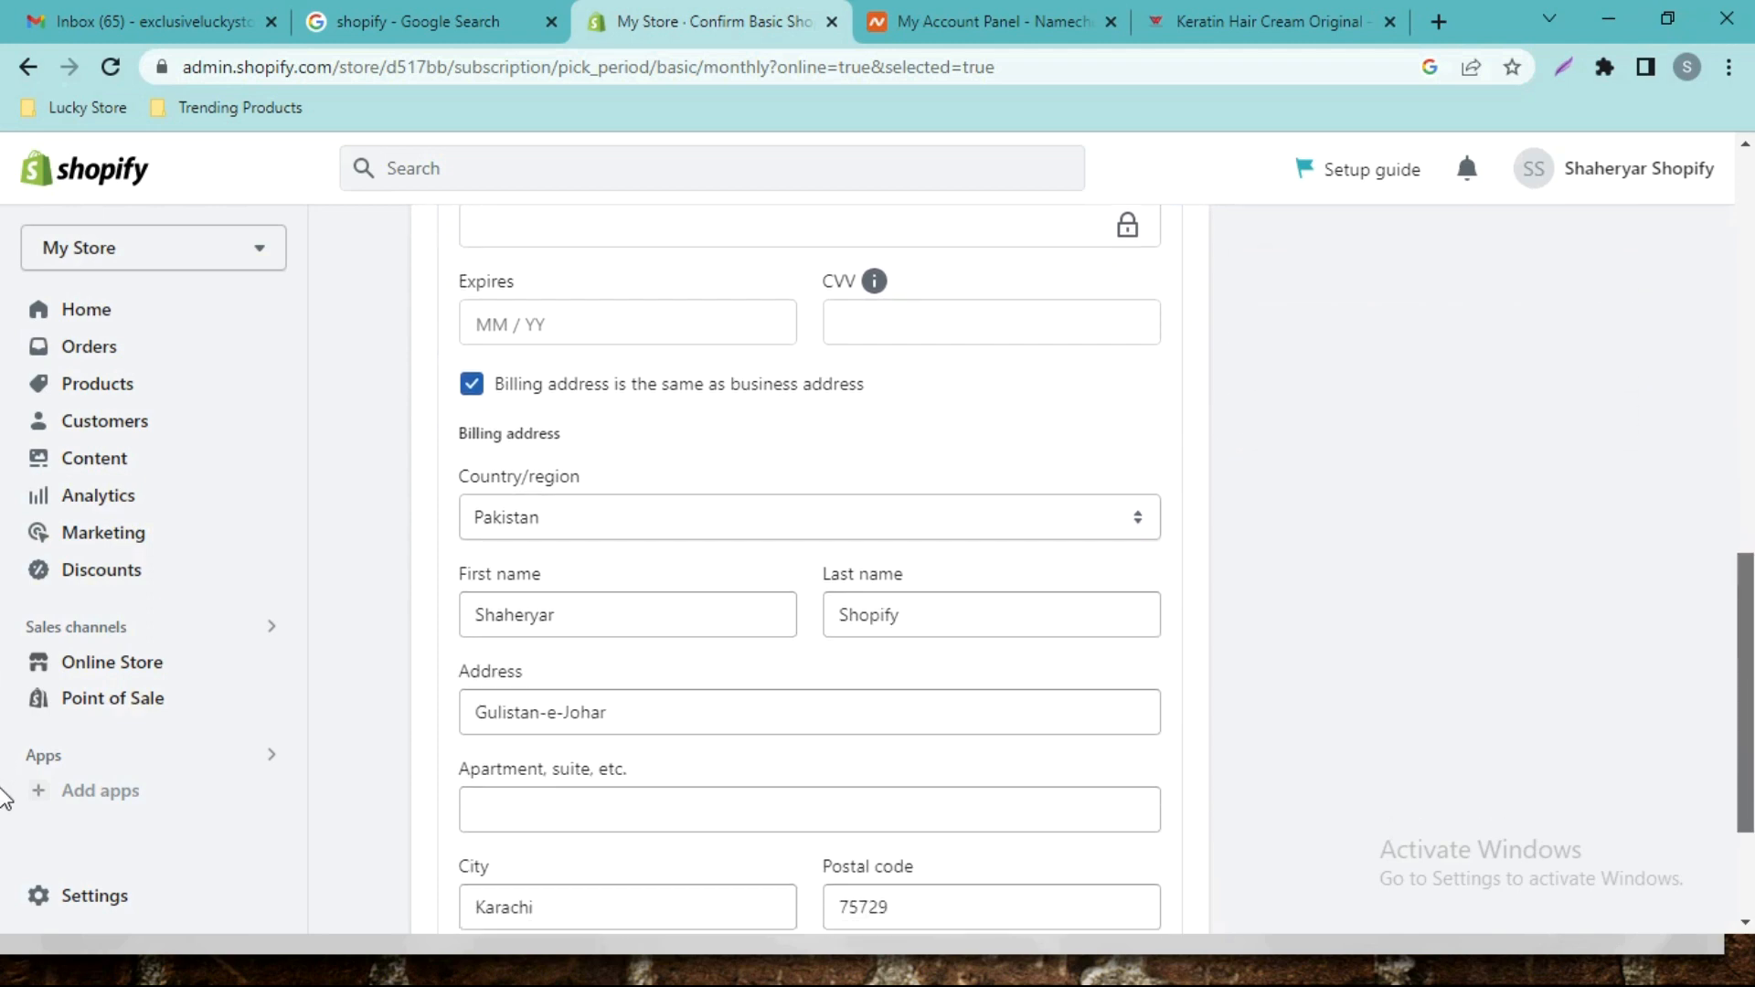
pyautogui.scroll(2, 5, 759)
pyautogui.scroll(2, 4, 759)
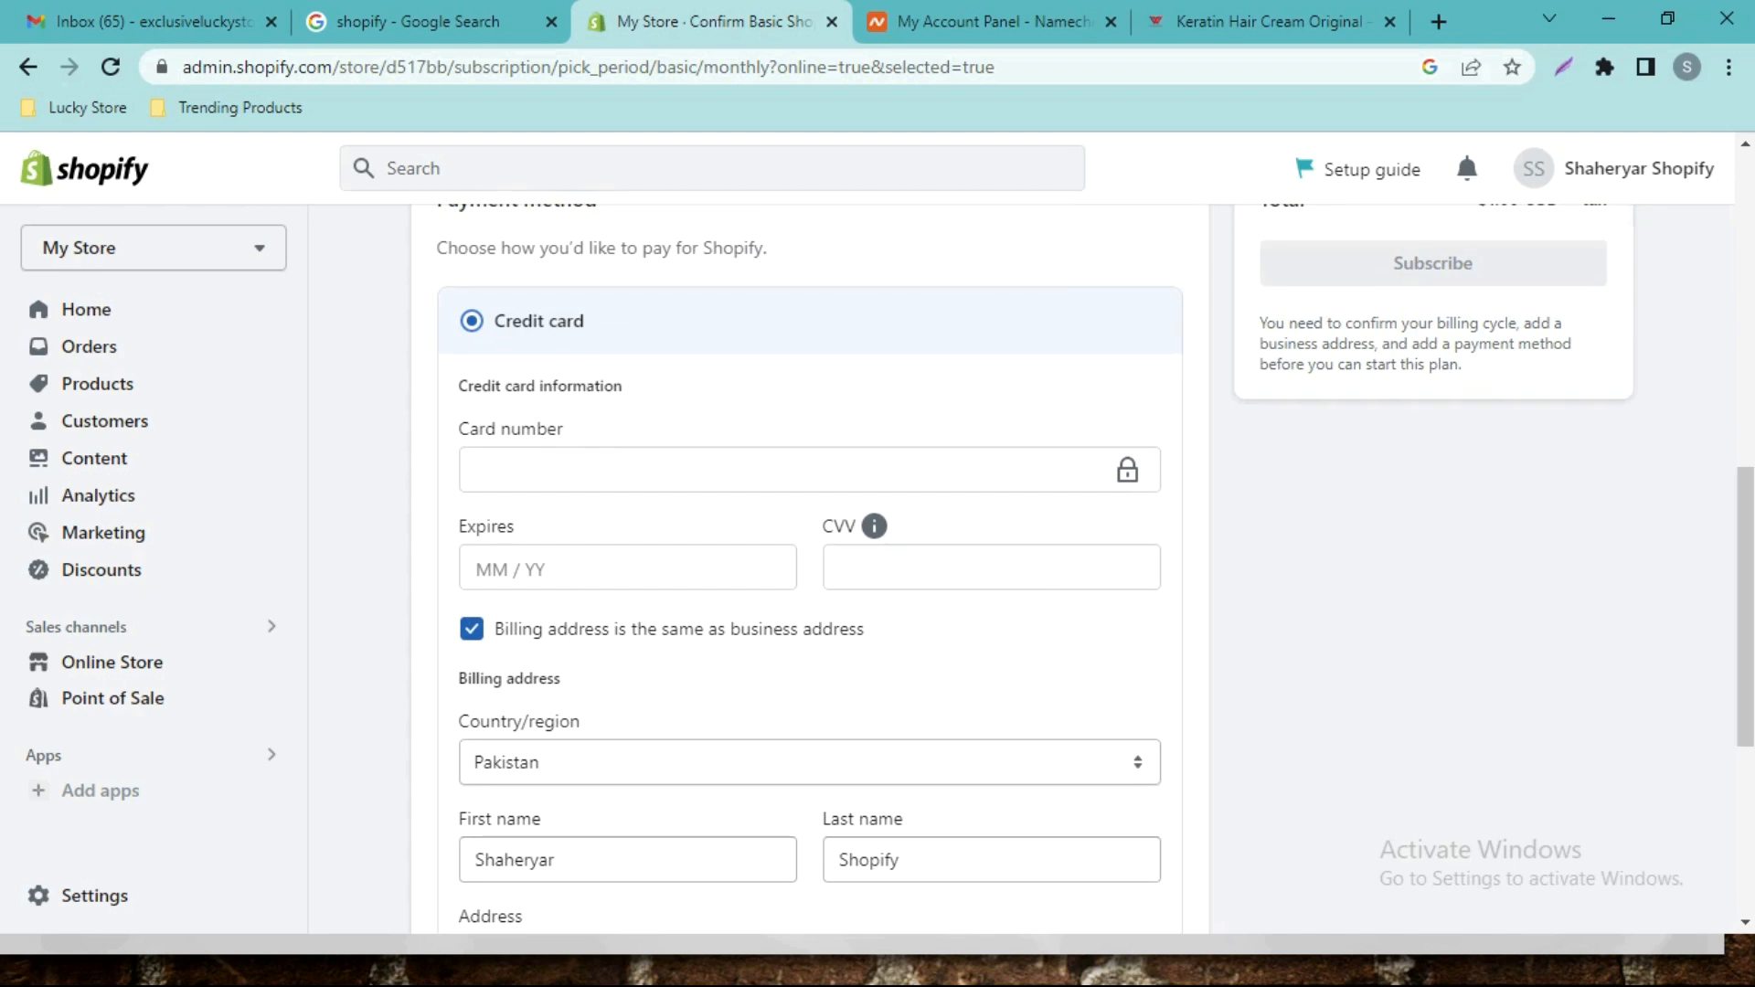
# Use a separate billing address and enter the cardholder's billing first and last name.
pyautogui.click(471, 629)
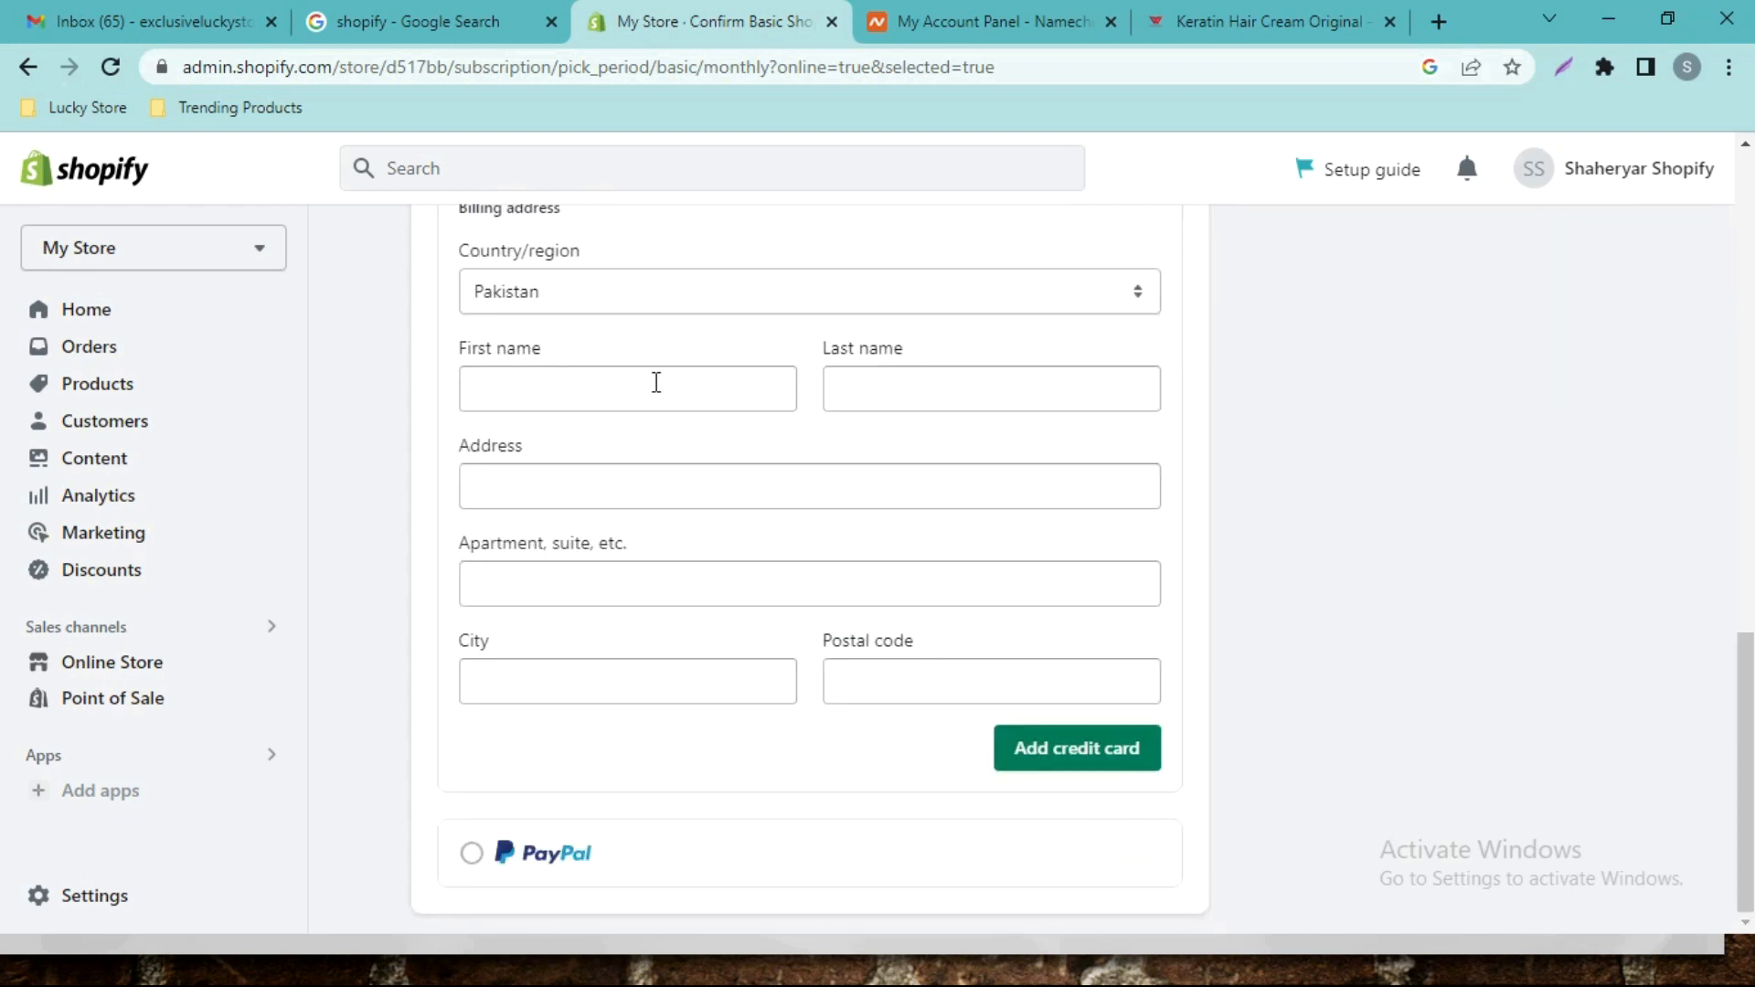
pyautogui.click(656, 383)
pyautogui.scroll(1, 677, 430)
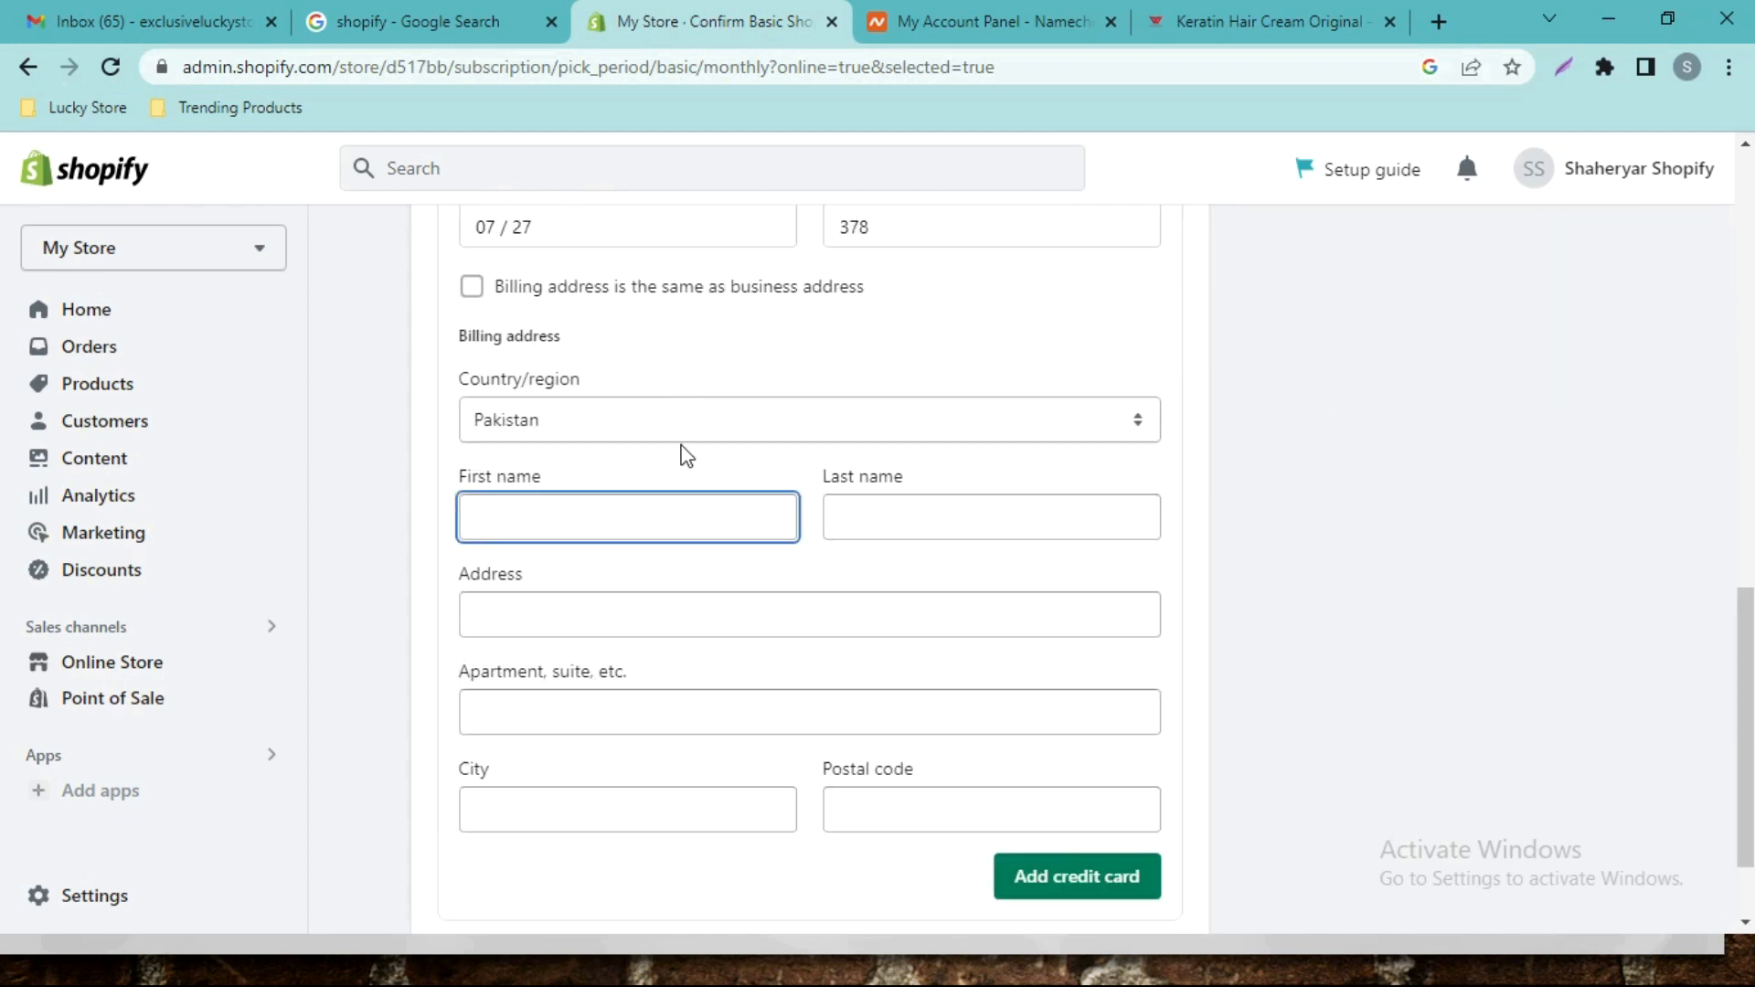
pyautogui.press('Tab')
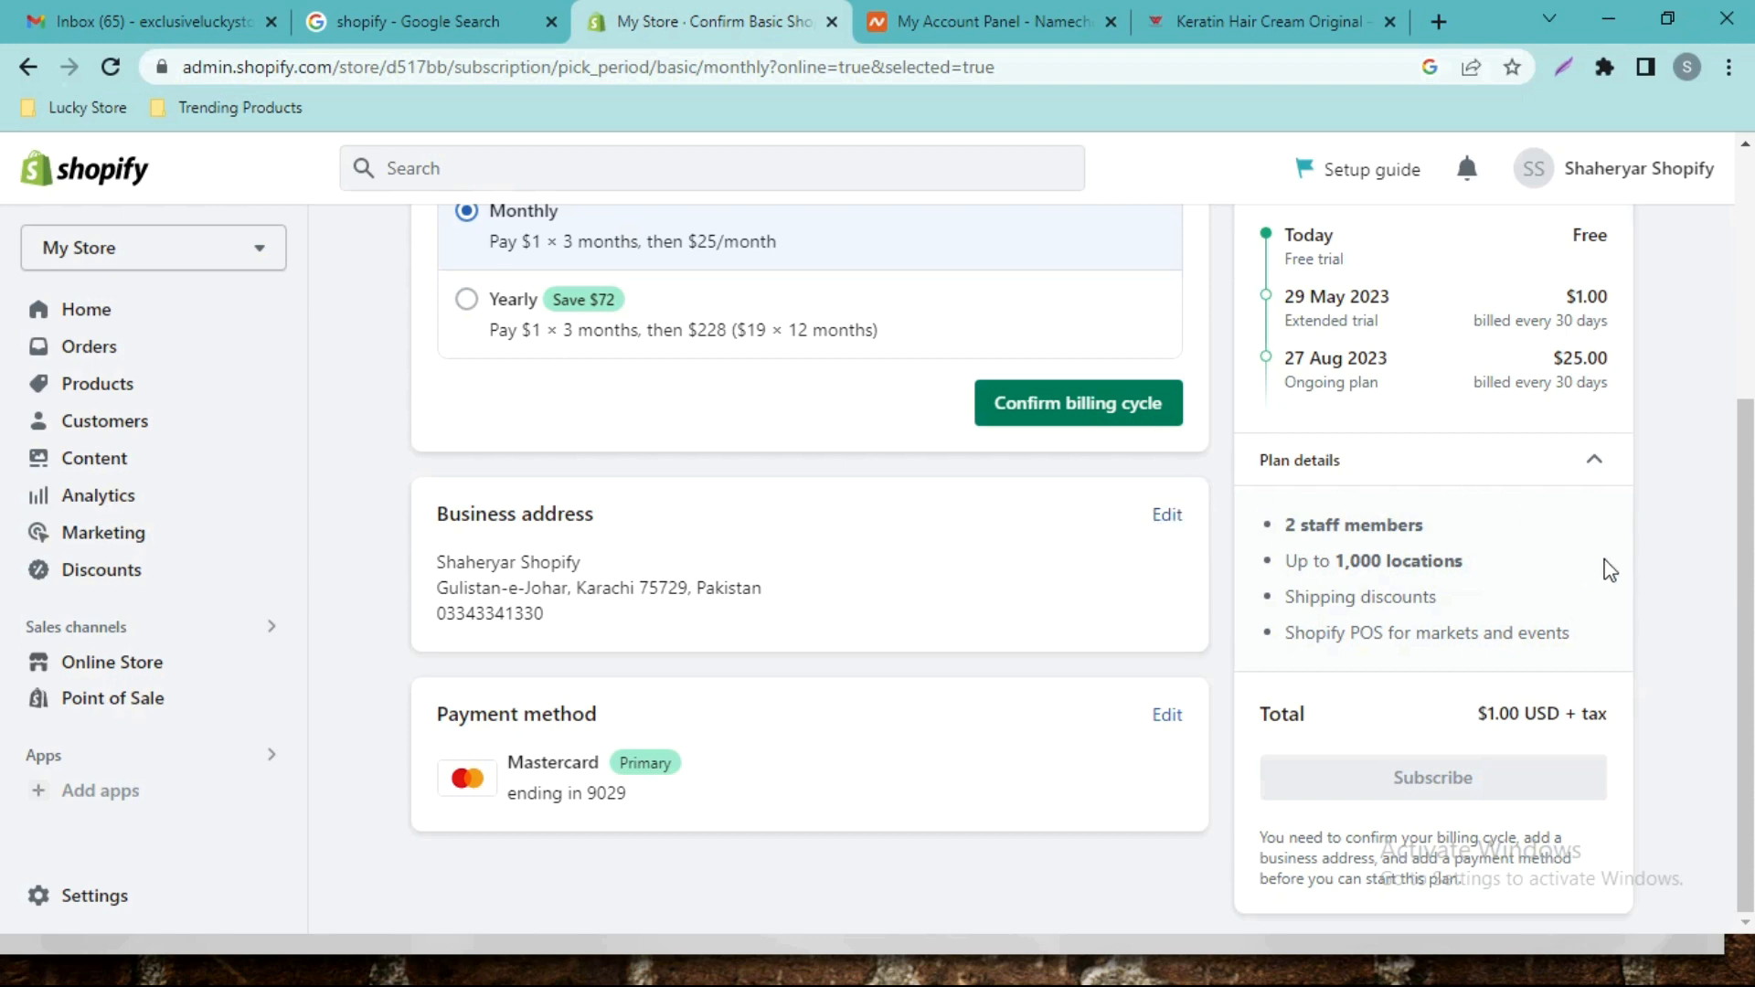
pyautogui.scroll(3, 6, 549)
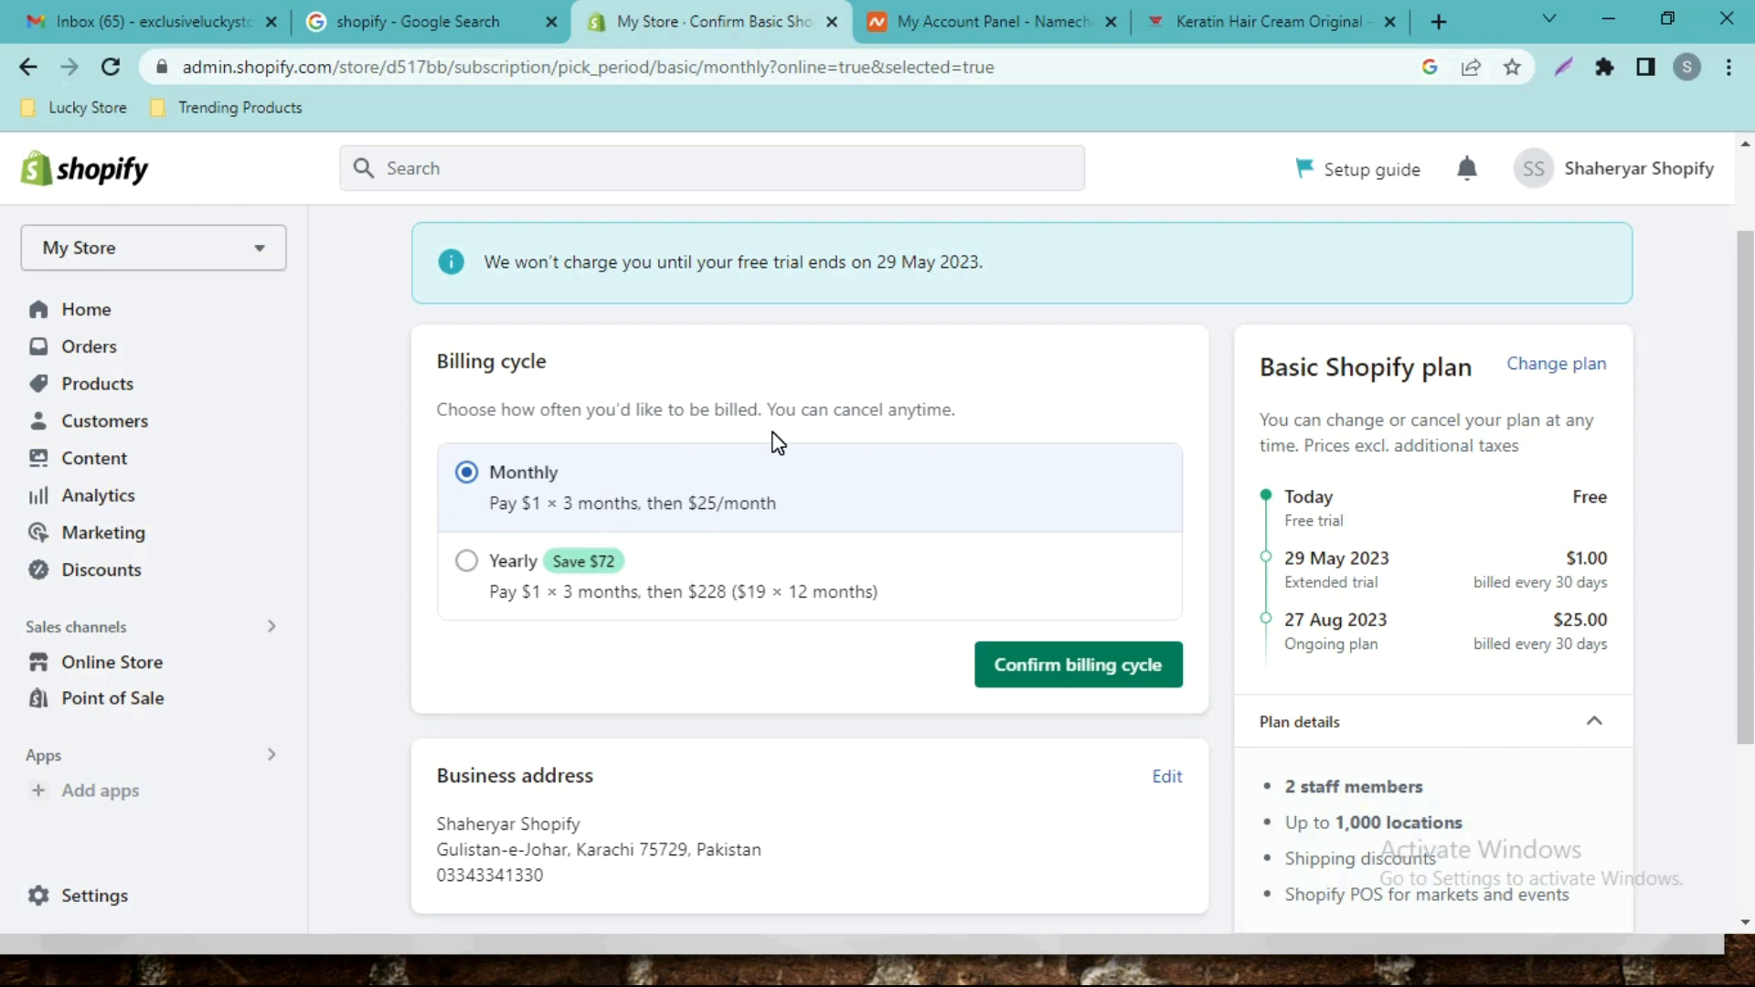
pyautogui.scroll(-2, 775, 443)
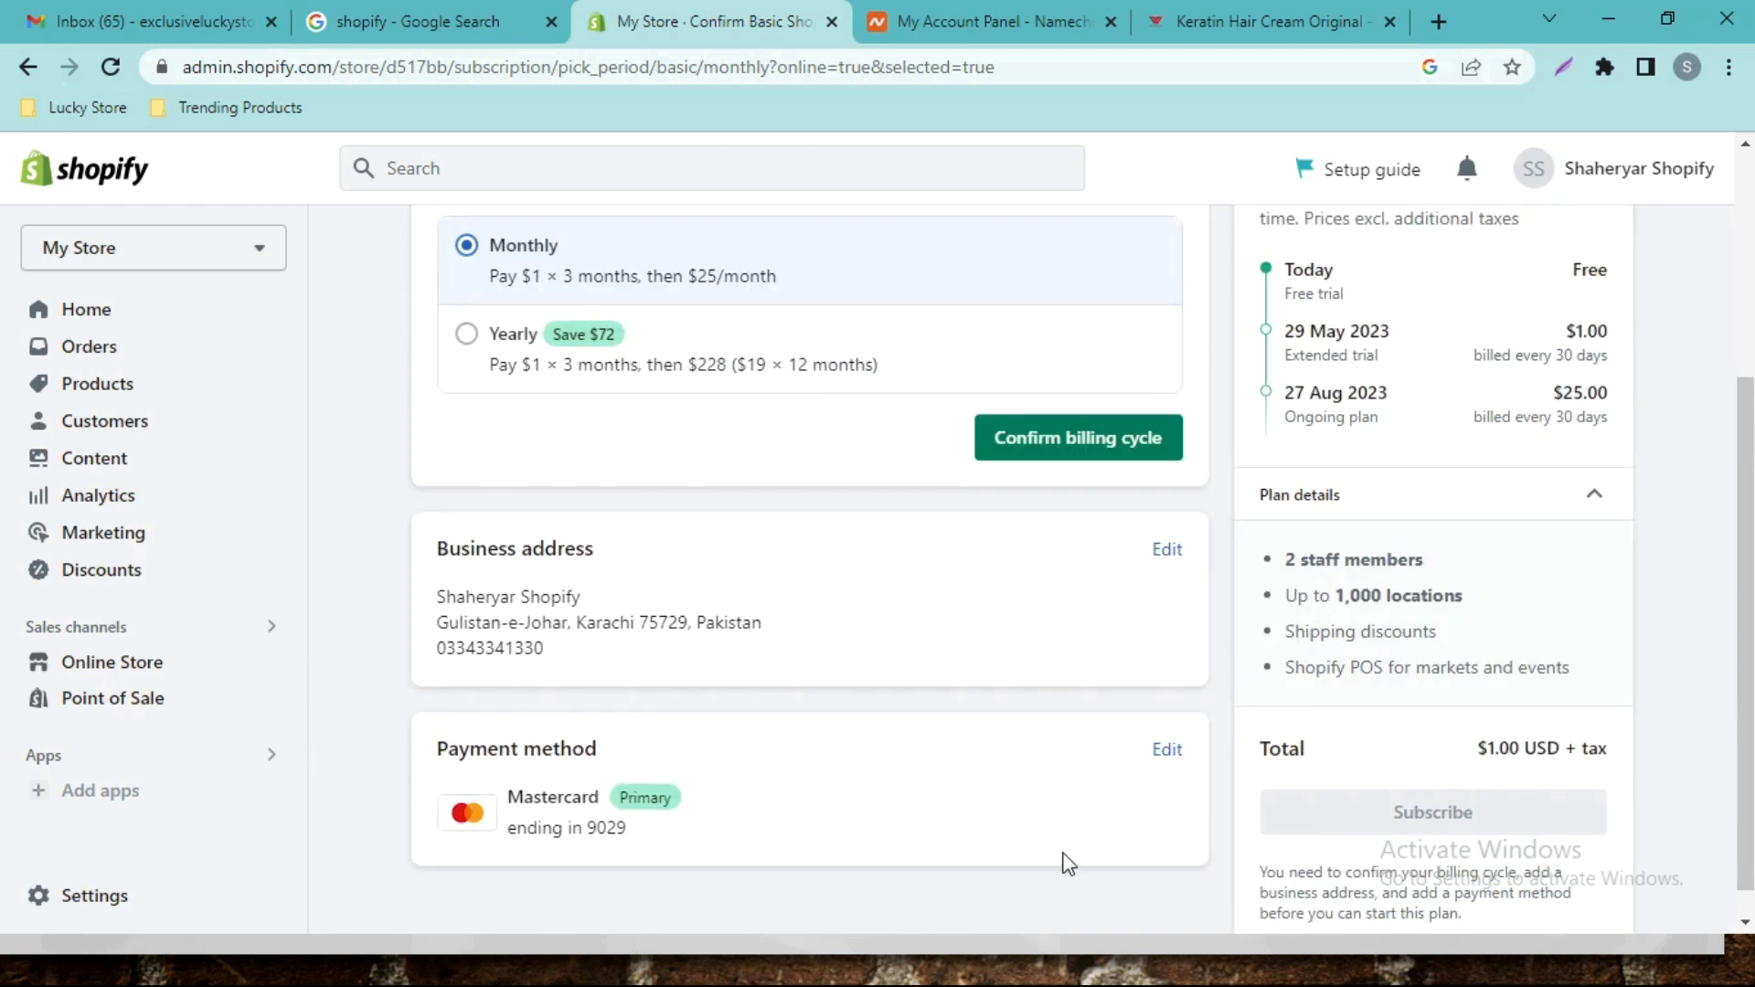
pyautogui.scroll(2, 864, 425)
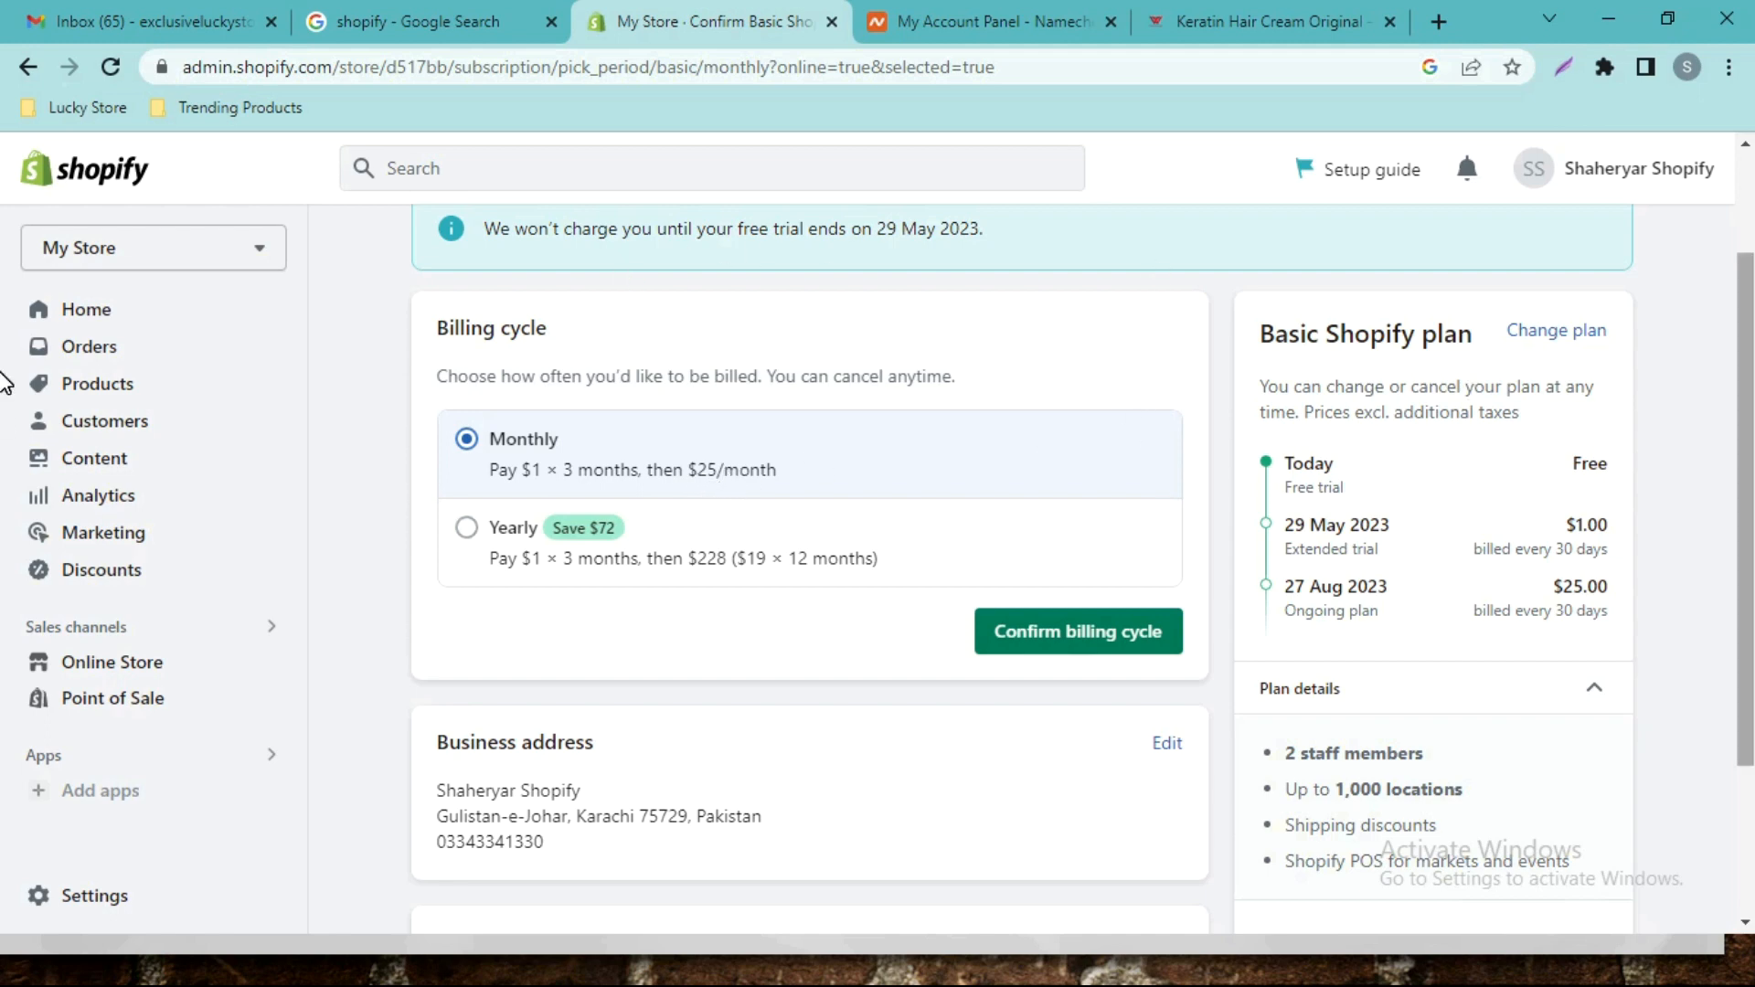
pyautogui.scroll(-3, 4, 384)
pyautogui.scroll(5, 4, 512)
pyautogui.scroll(-4, 5, 302)
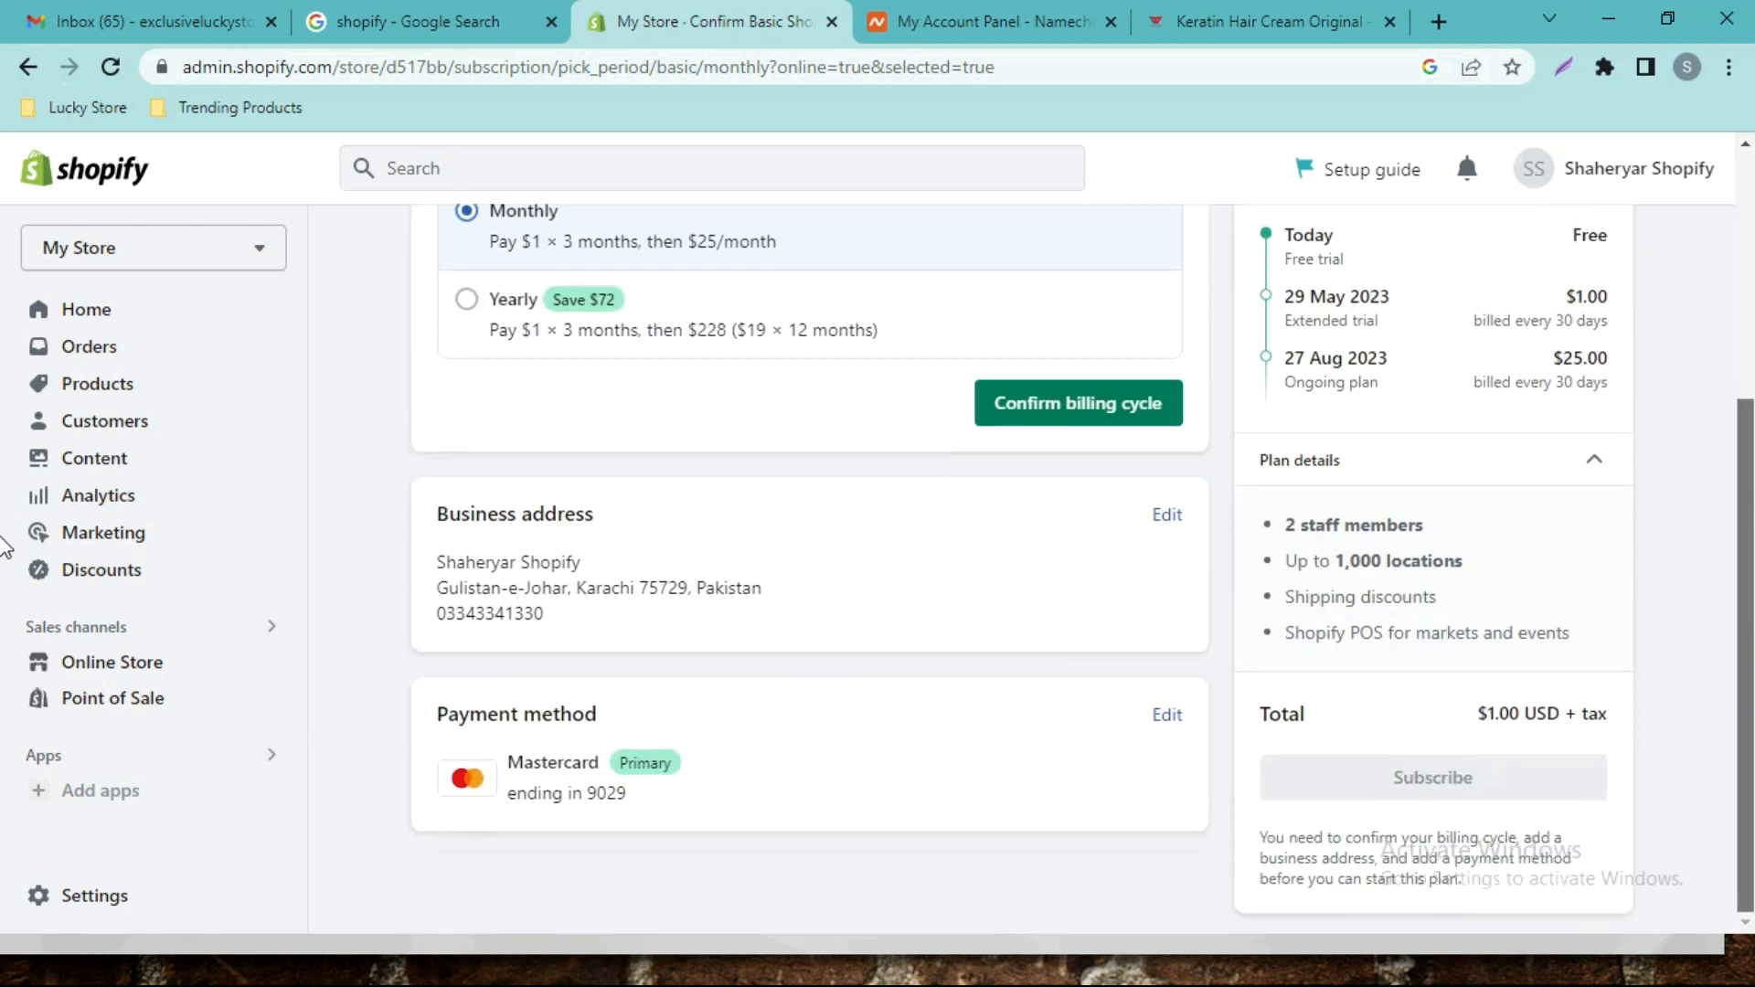
pyautogui.scroll(3, 8, 548)
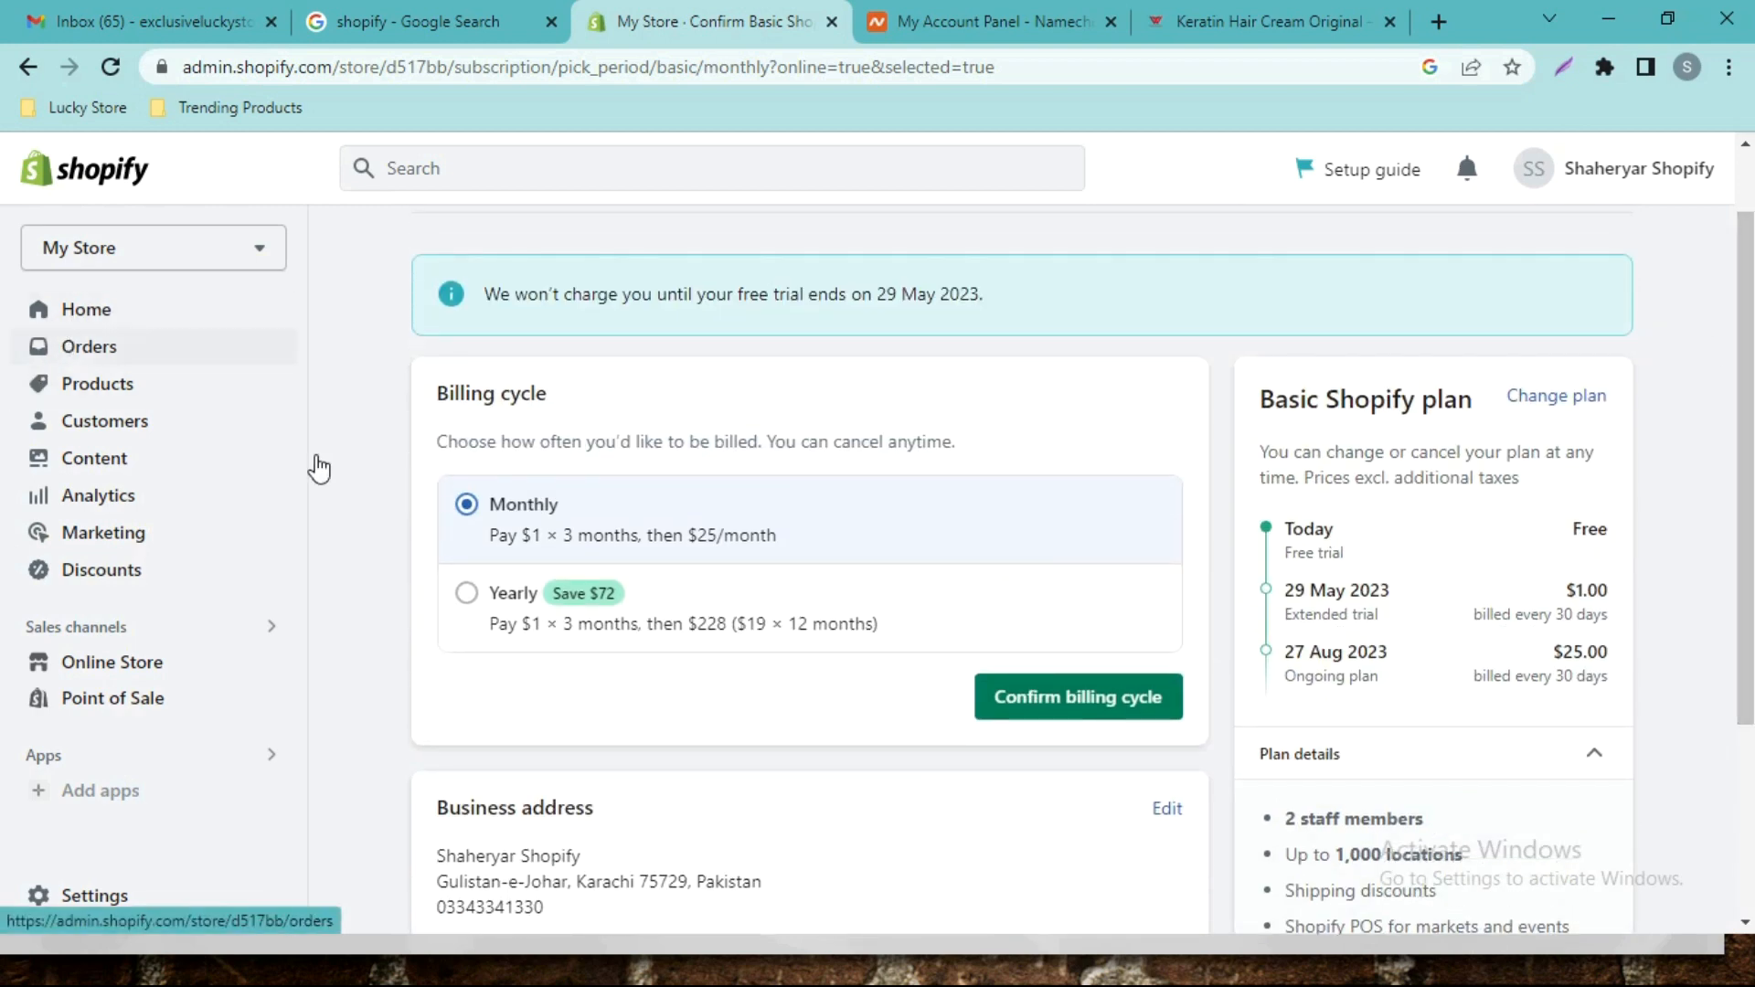
pyautogui.scroll(-1, 8, 503)
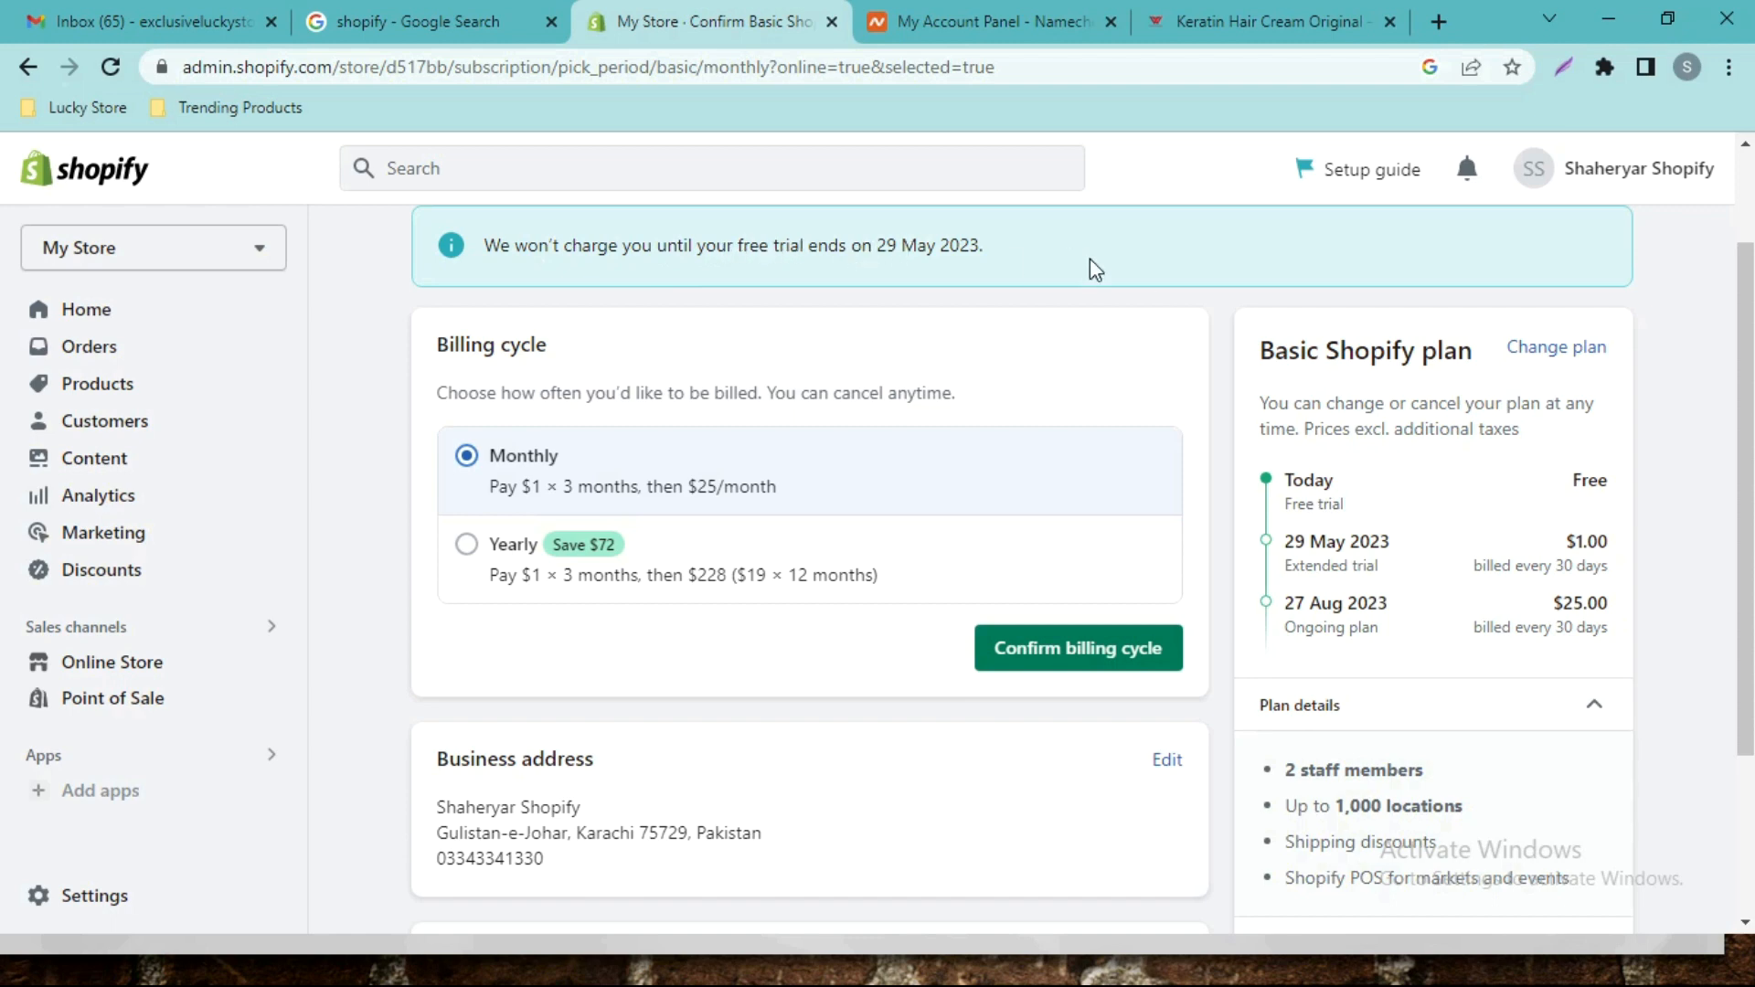
pyautogui.scroll(-3, 5, 494)
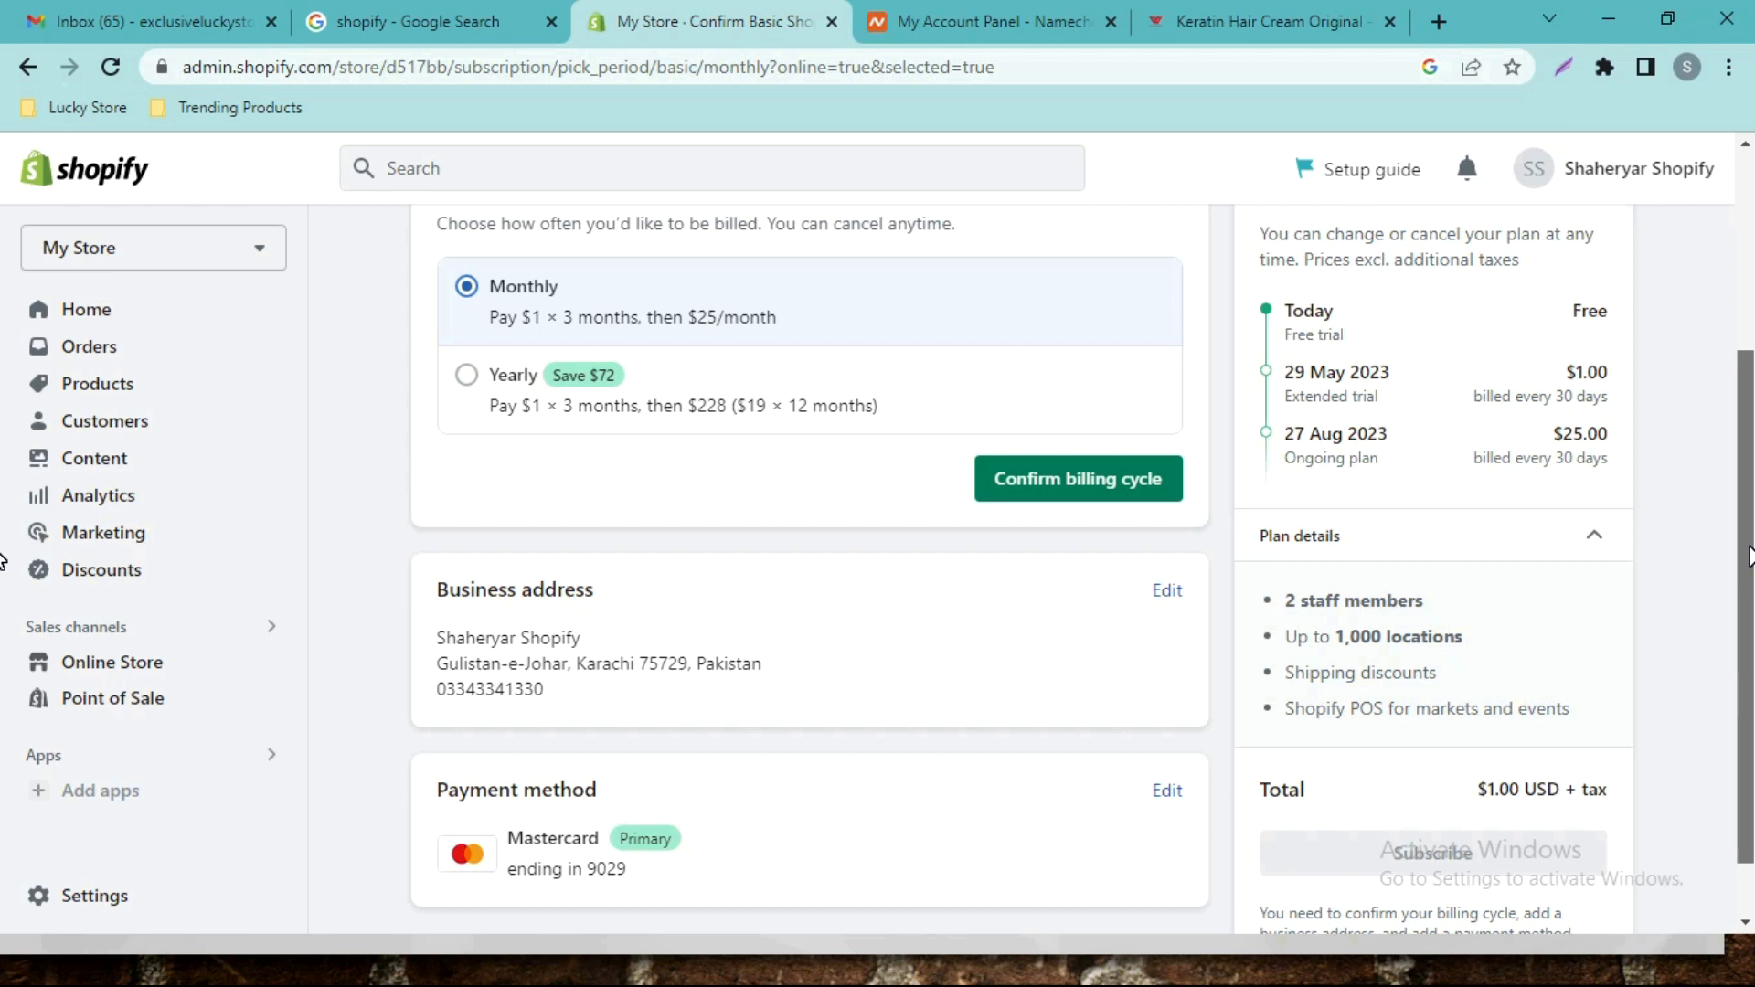
pyautogui.scroll(1, 3, 559)
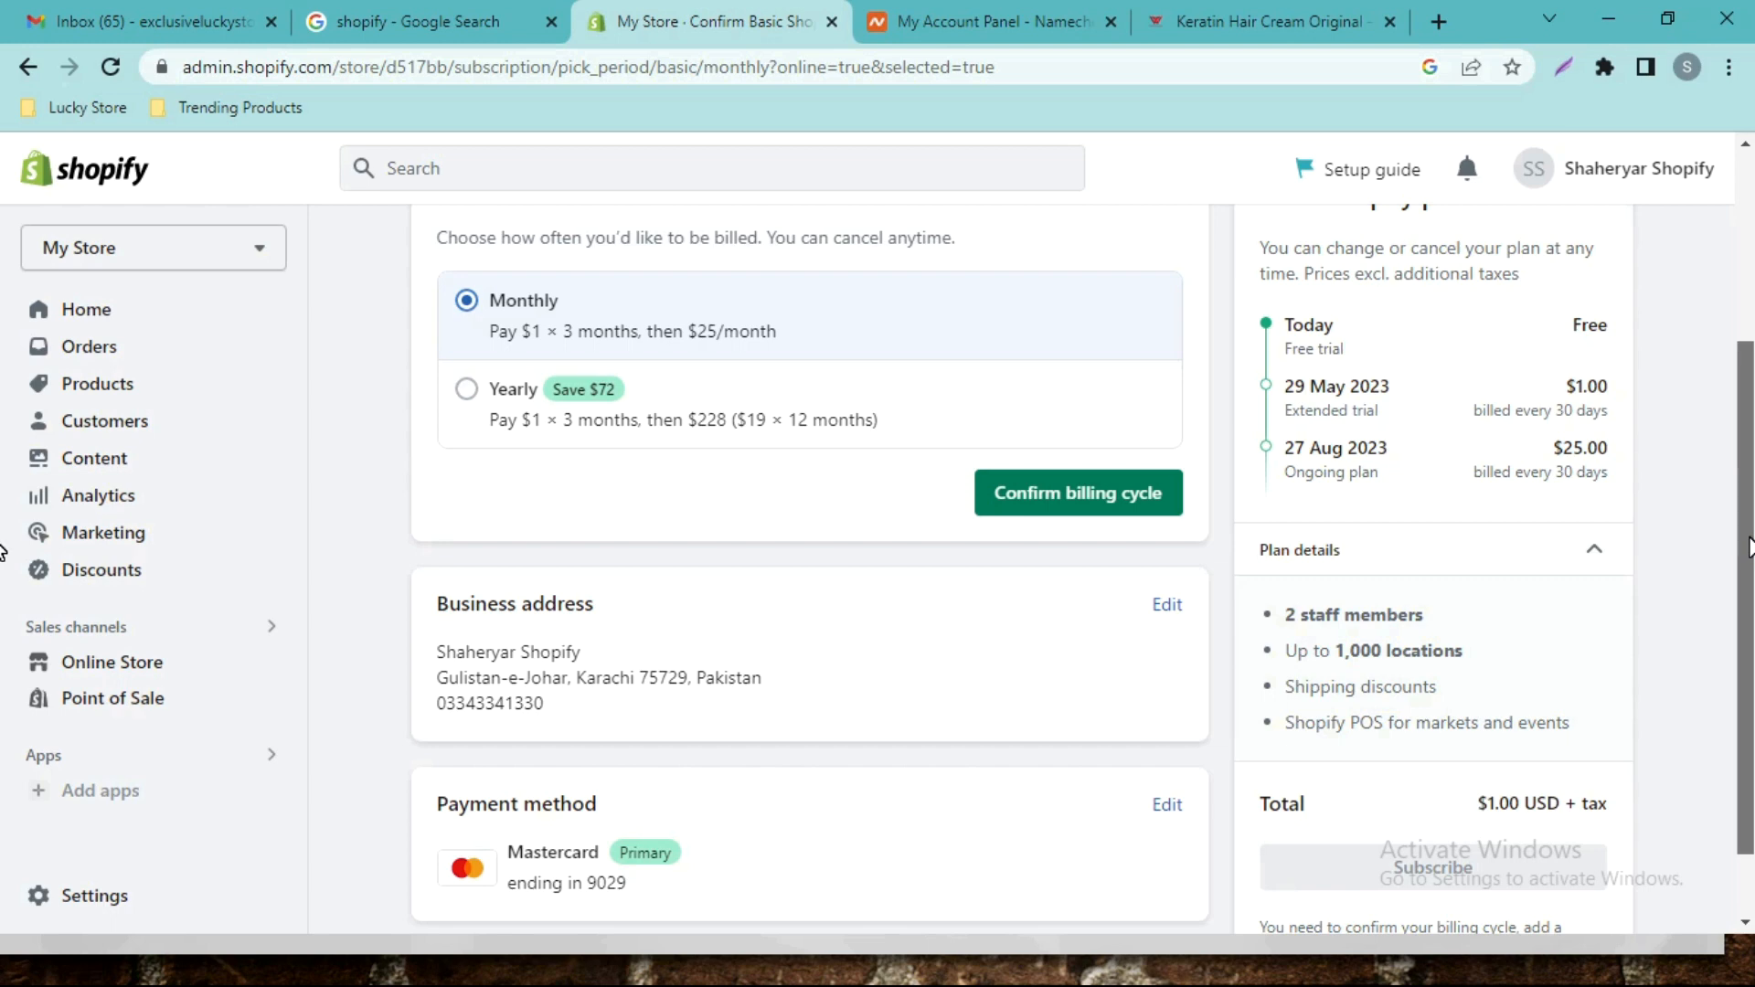
# Rename the store profile to 'Exclusive Lucky Store' and save.
pyautogui.click(127, 901)
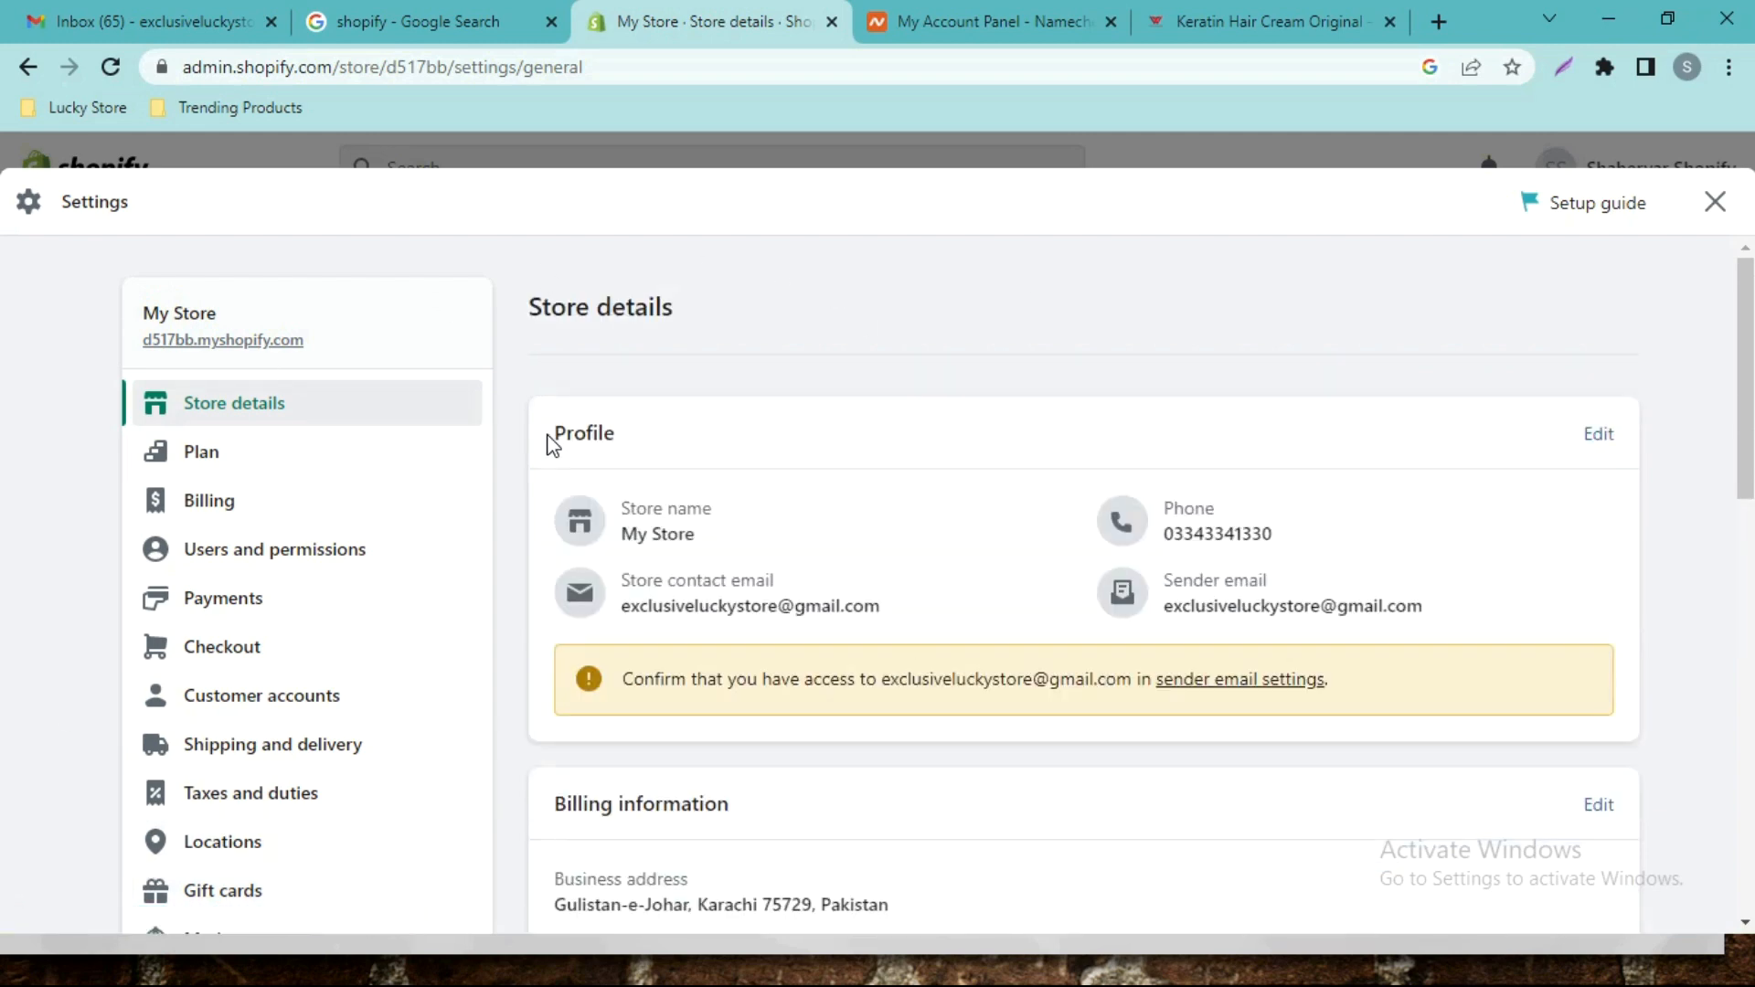
pyautogui.scroll(-1, 4, 447)
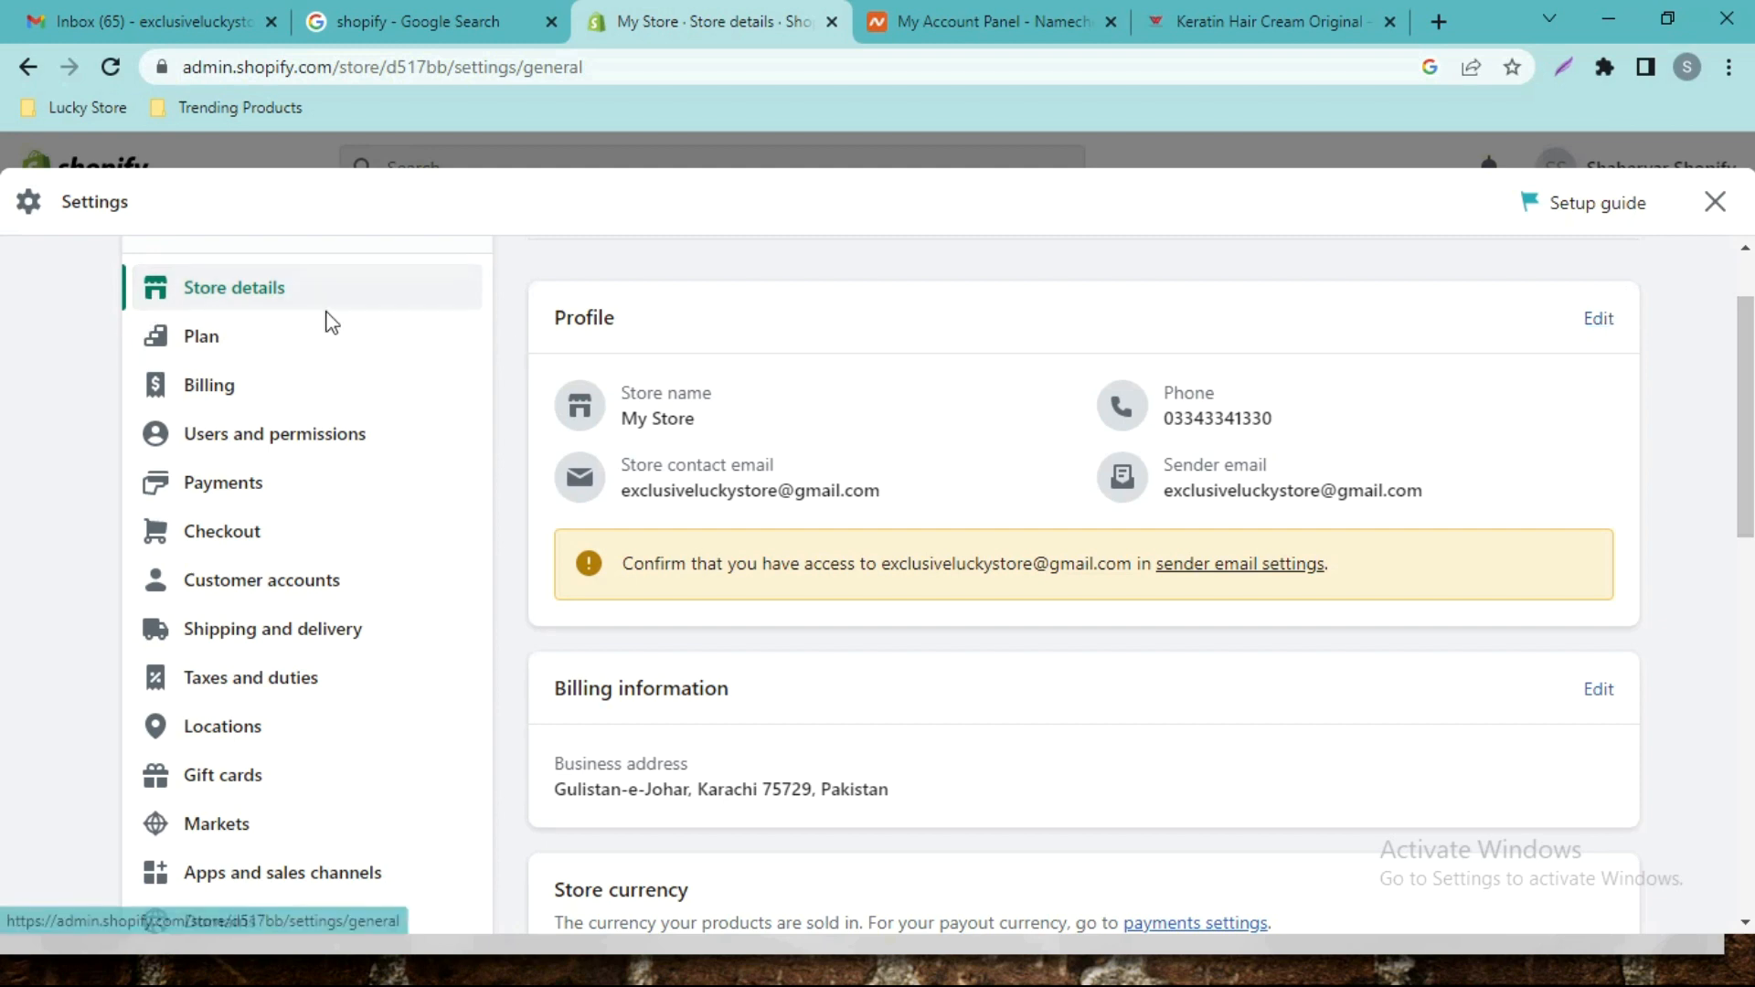
pyautogui.click(1600, 318)
pyautogui.moveTo(835, 429); pyautogui.dragTo(501, 439)
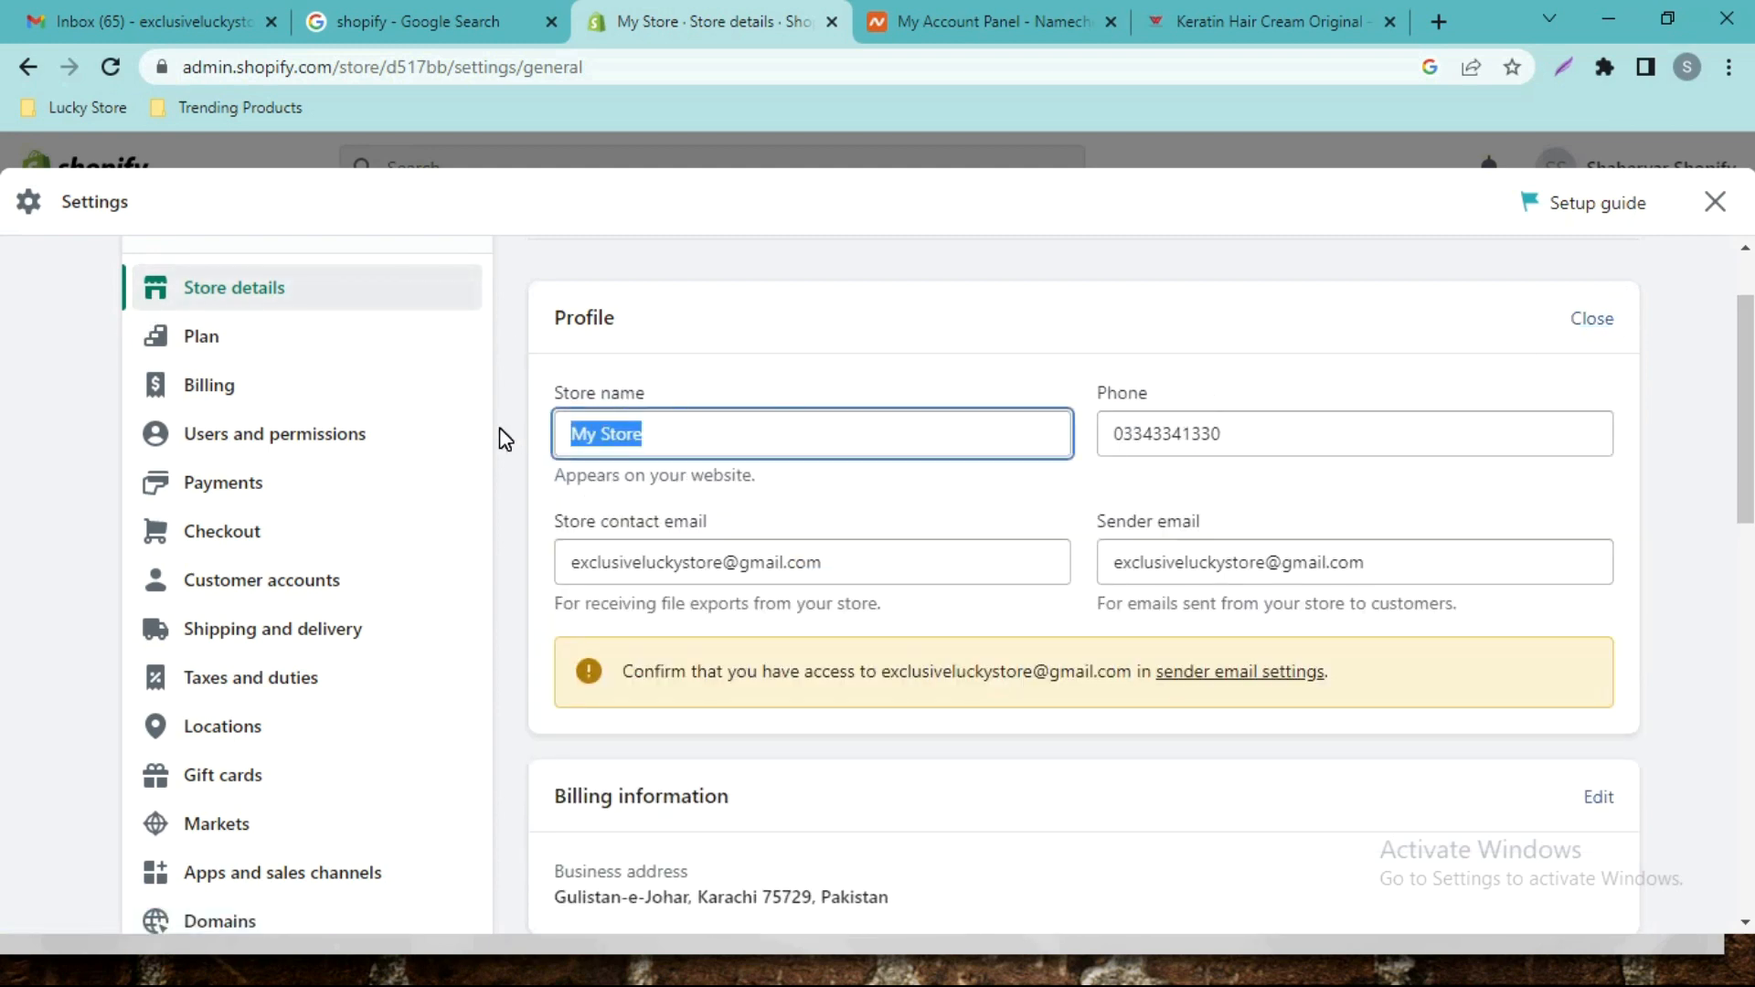
pyautogui.write('Exclusive Luck')
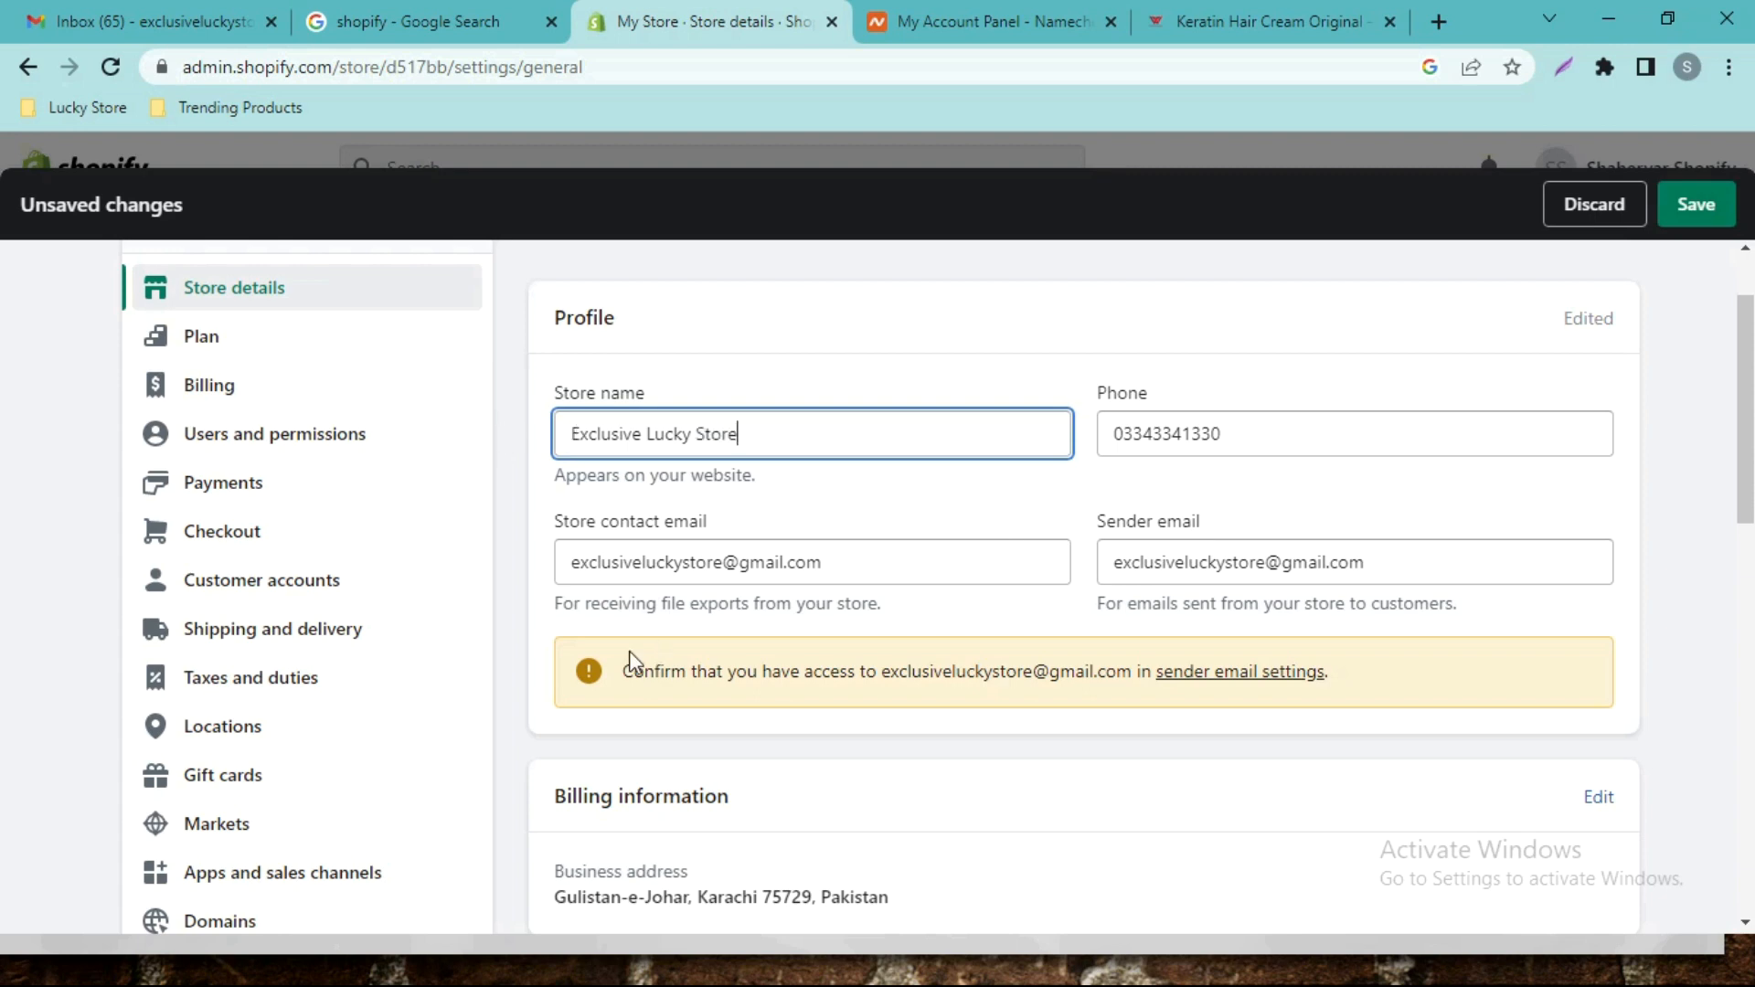
pyautogui.click(1695, 205)
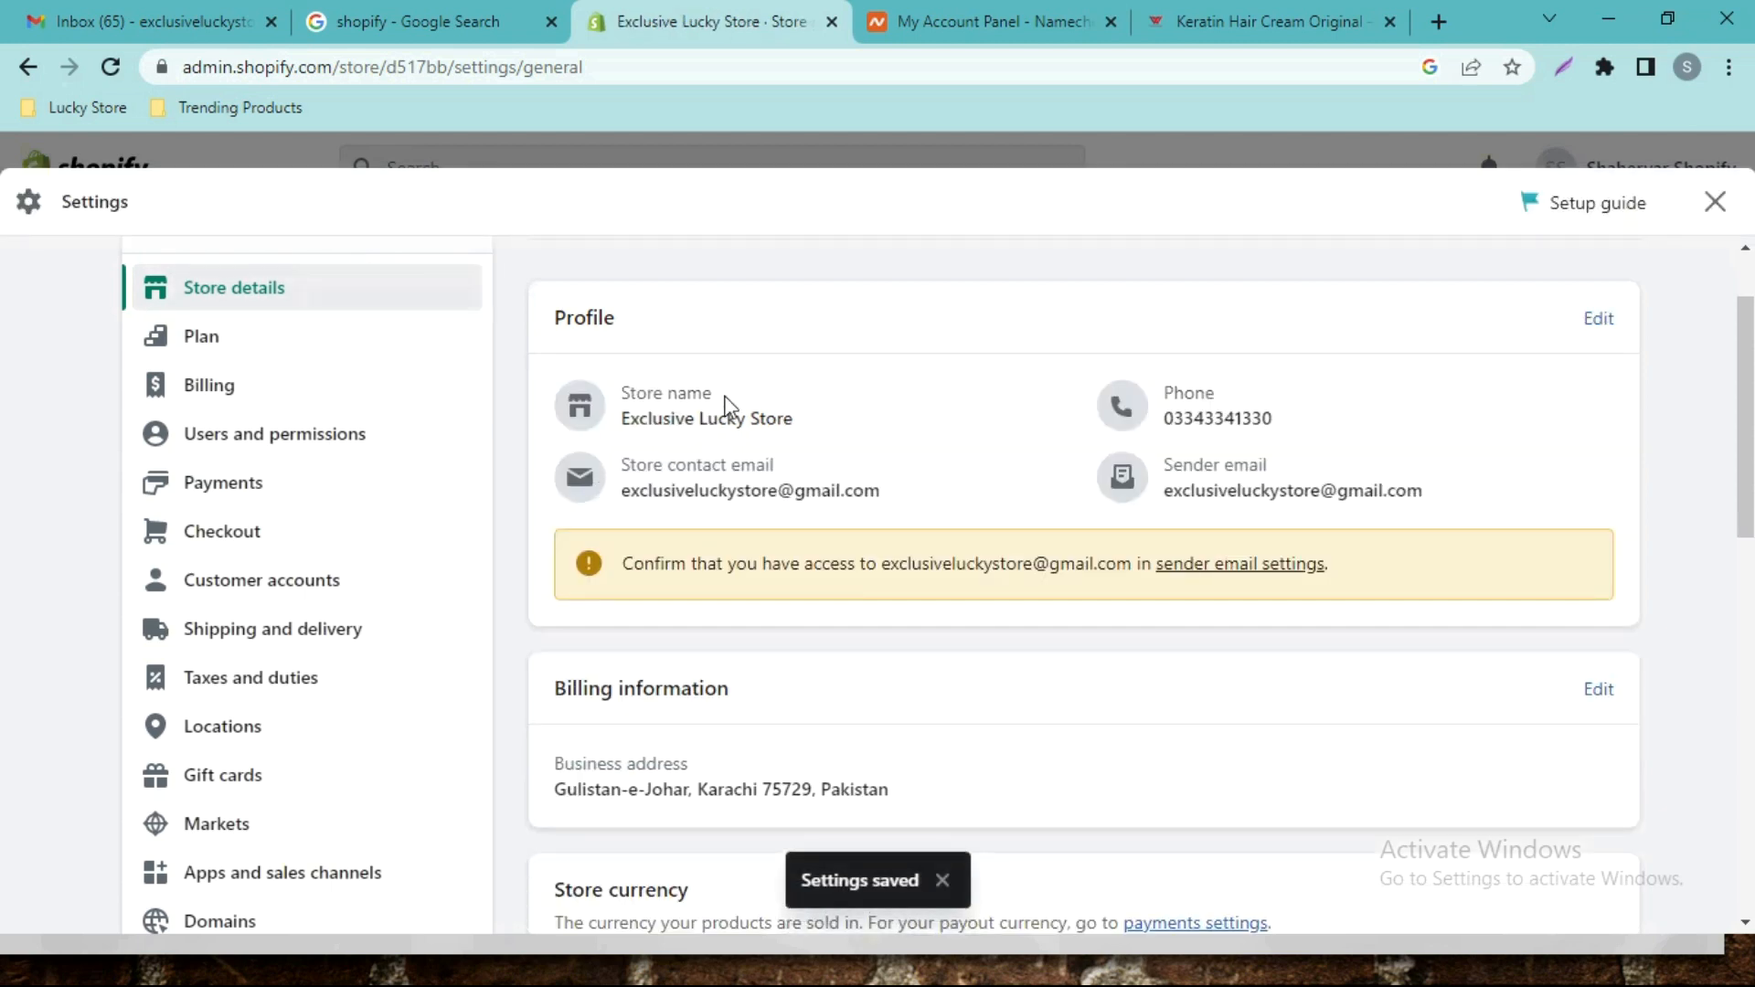
# Set the Order ID prefix to 'ELS-' and save the store details.
pyautogui.scroll(-5, 4, 345)
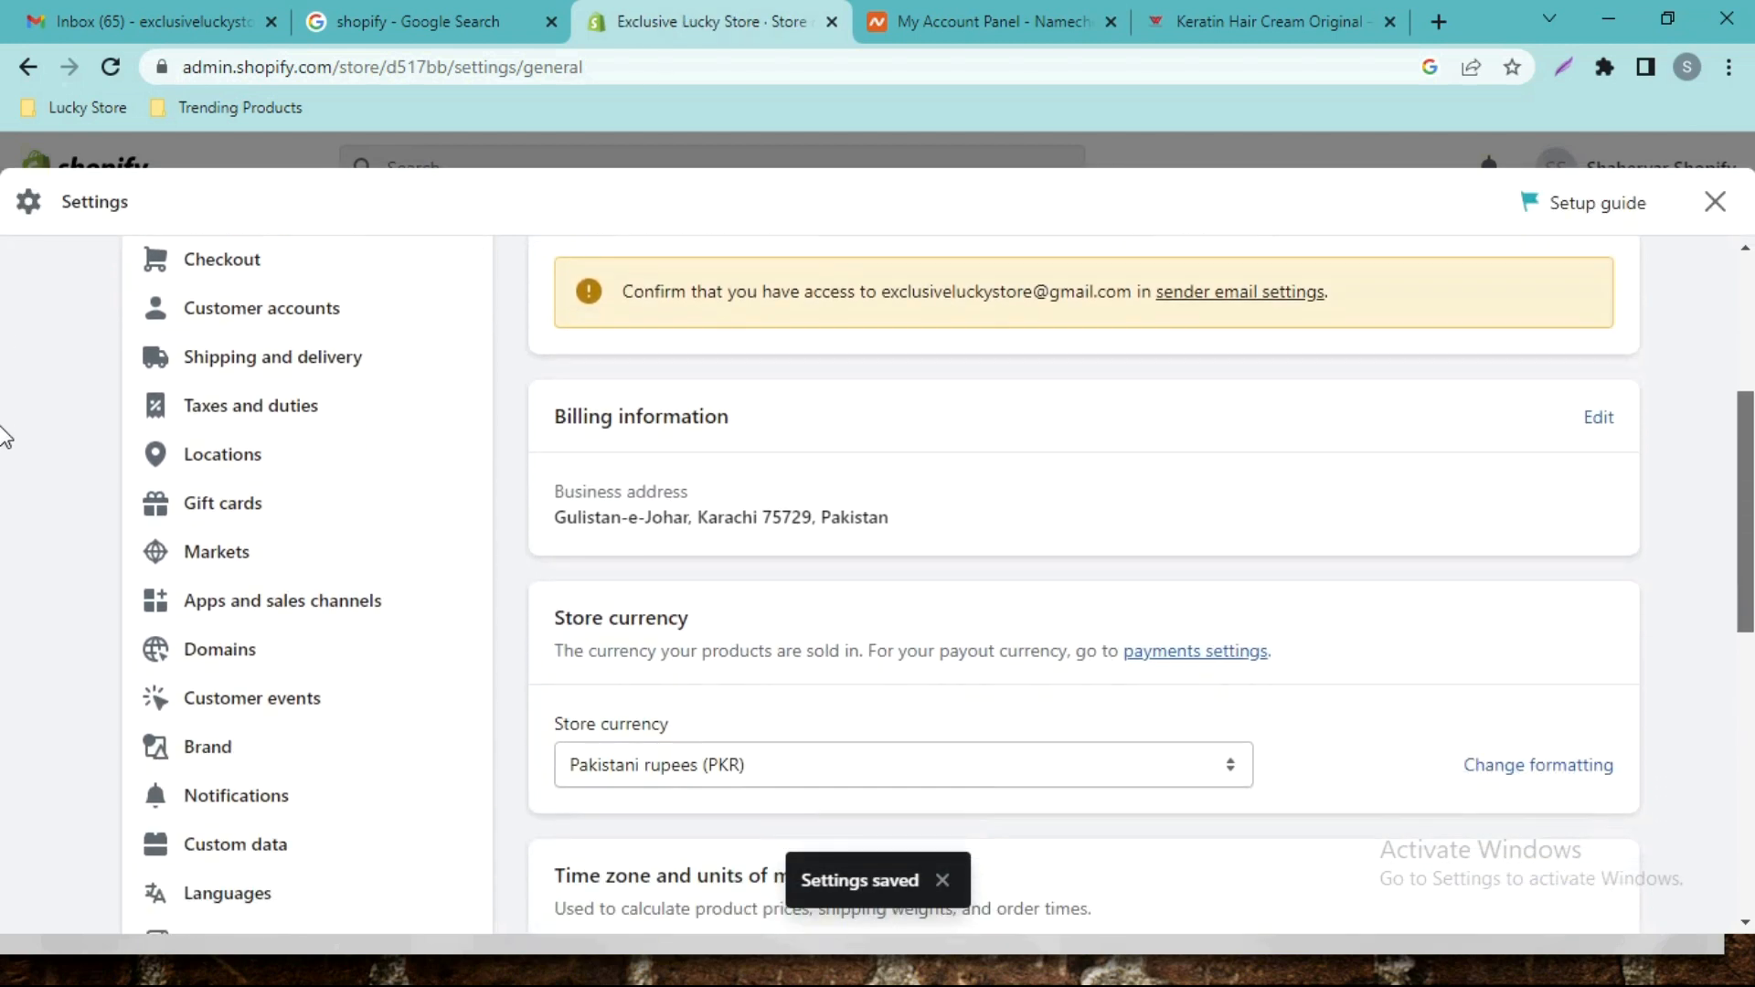
pyautogui.scroll(-5, 4, 594)
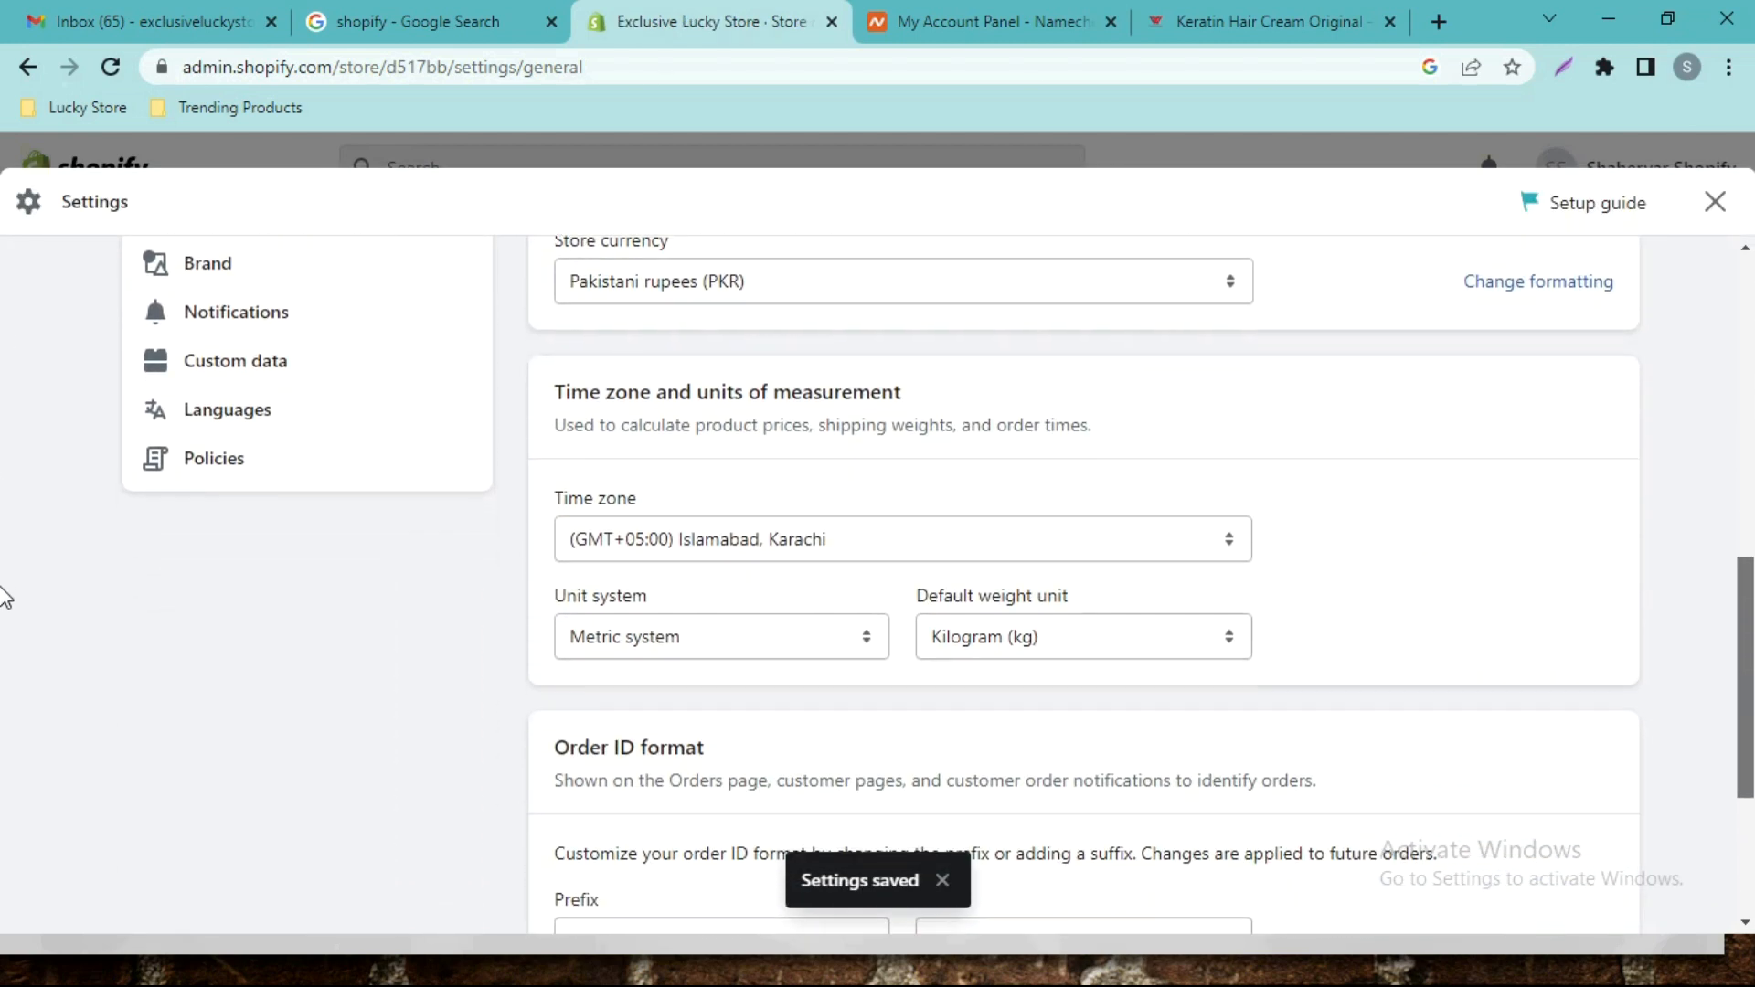
pyautogui.click(662, 622)
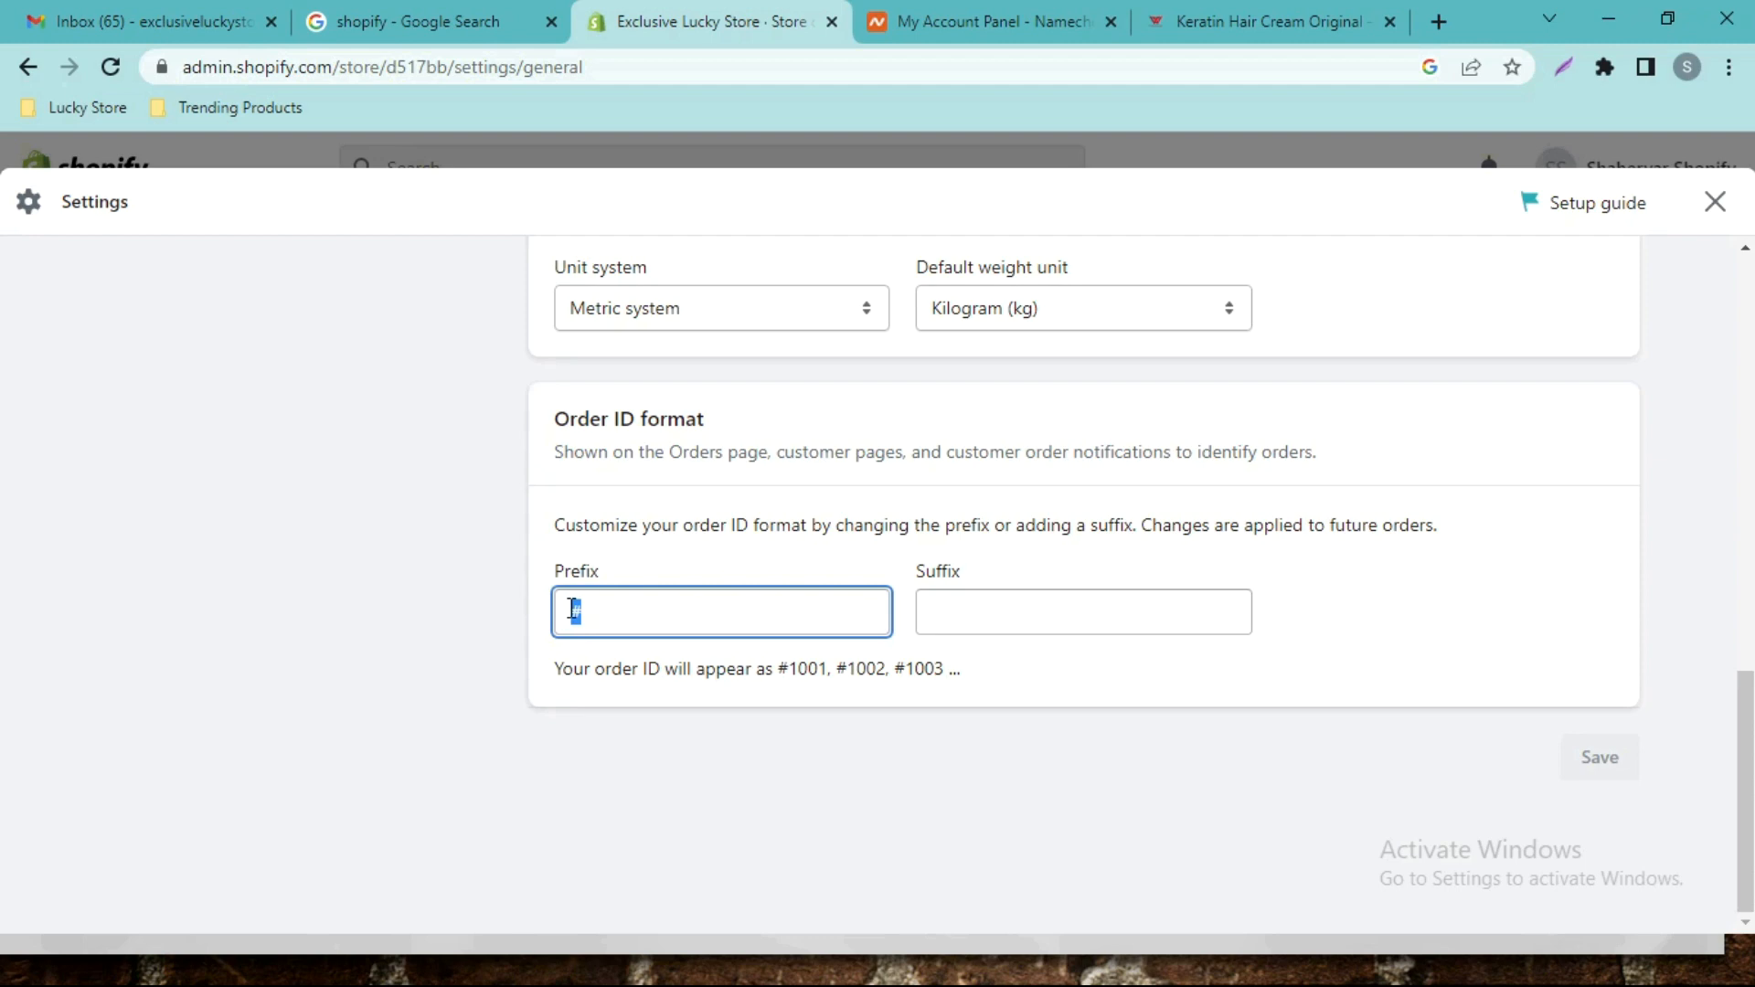
pyautogui.write('ELS')
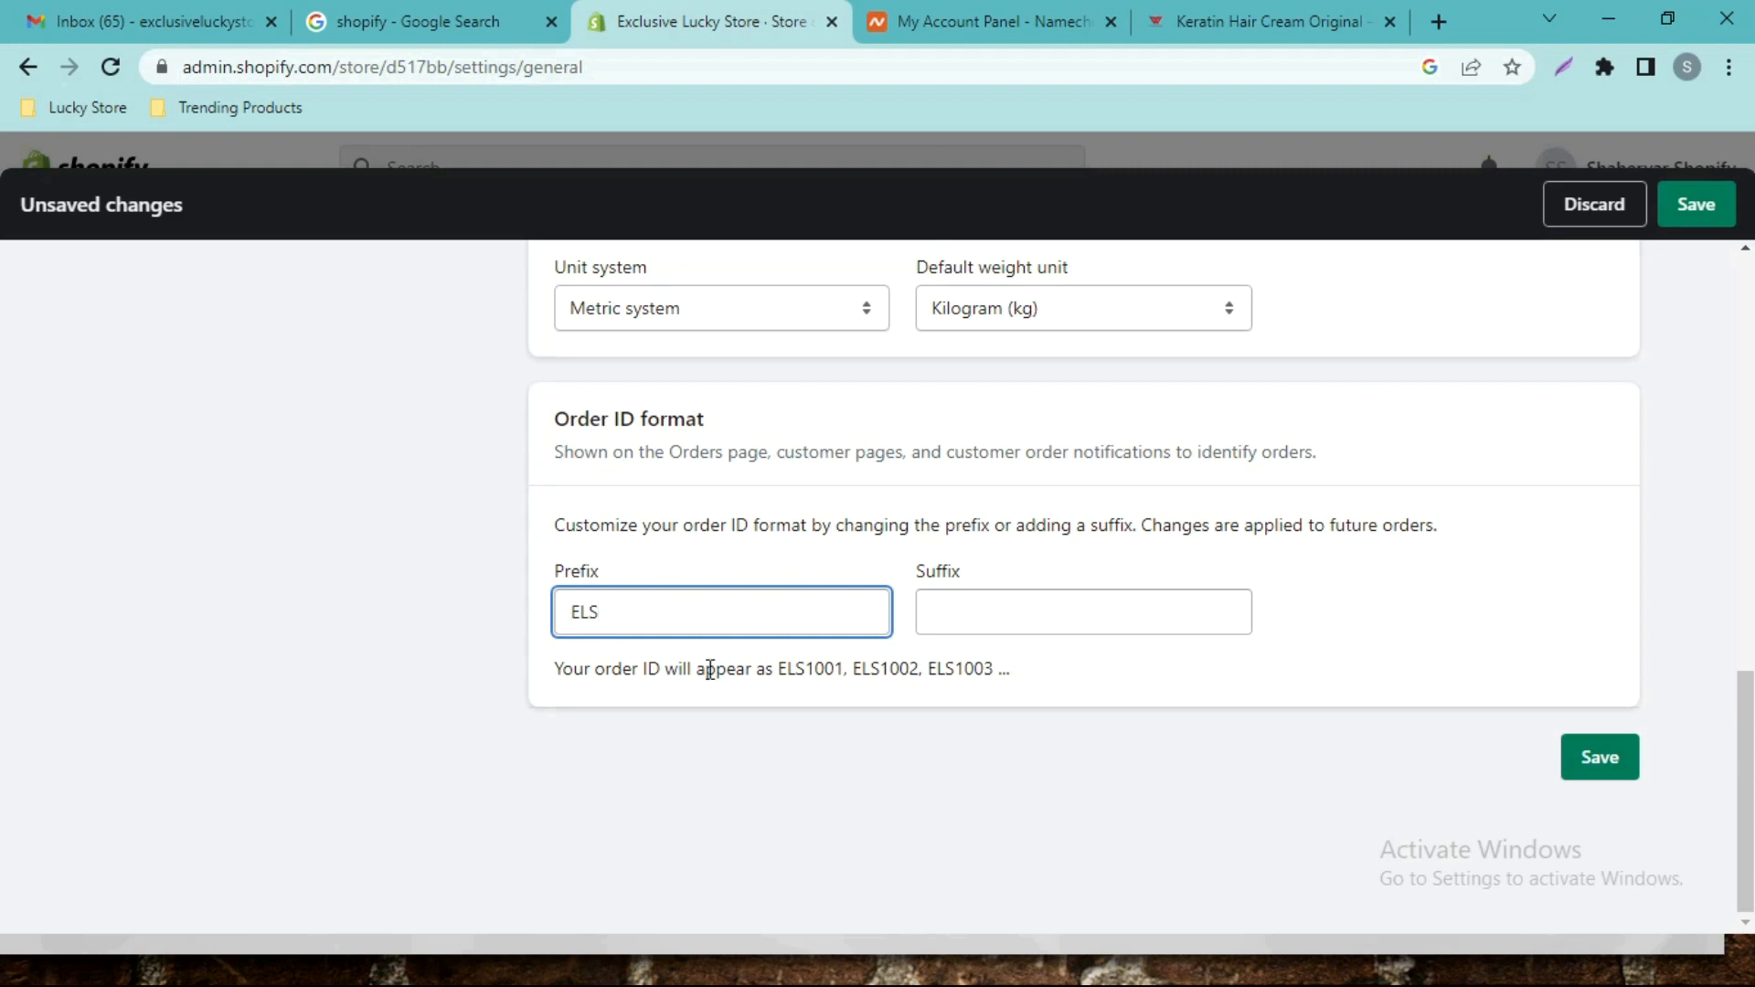
pyautogui.write('-')
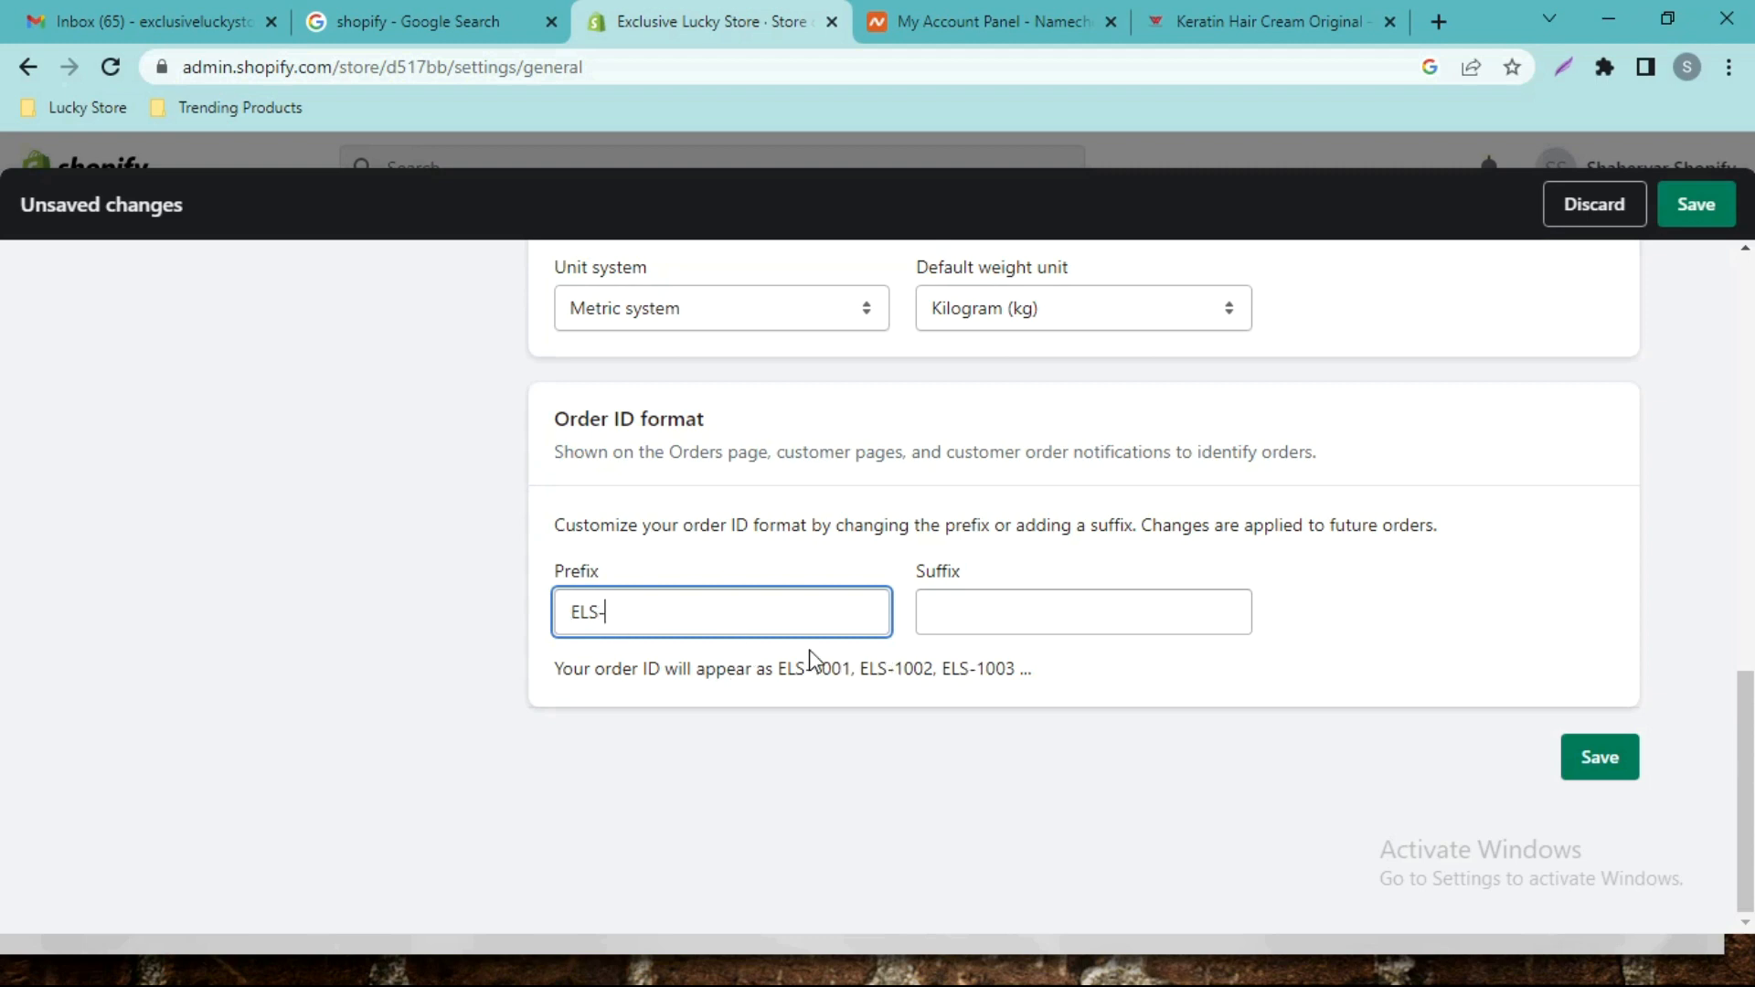
pyautogui.moveTo(781, 673); pyautogui.dragTo(1036, 692)
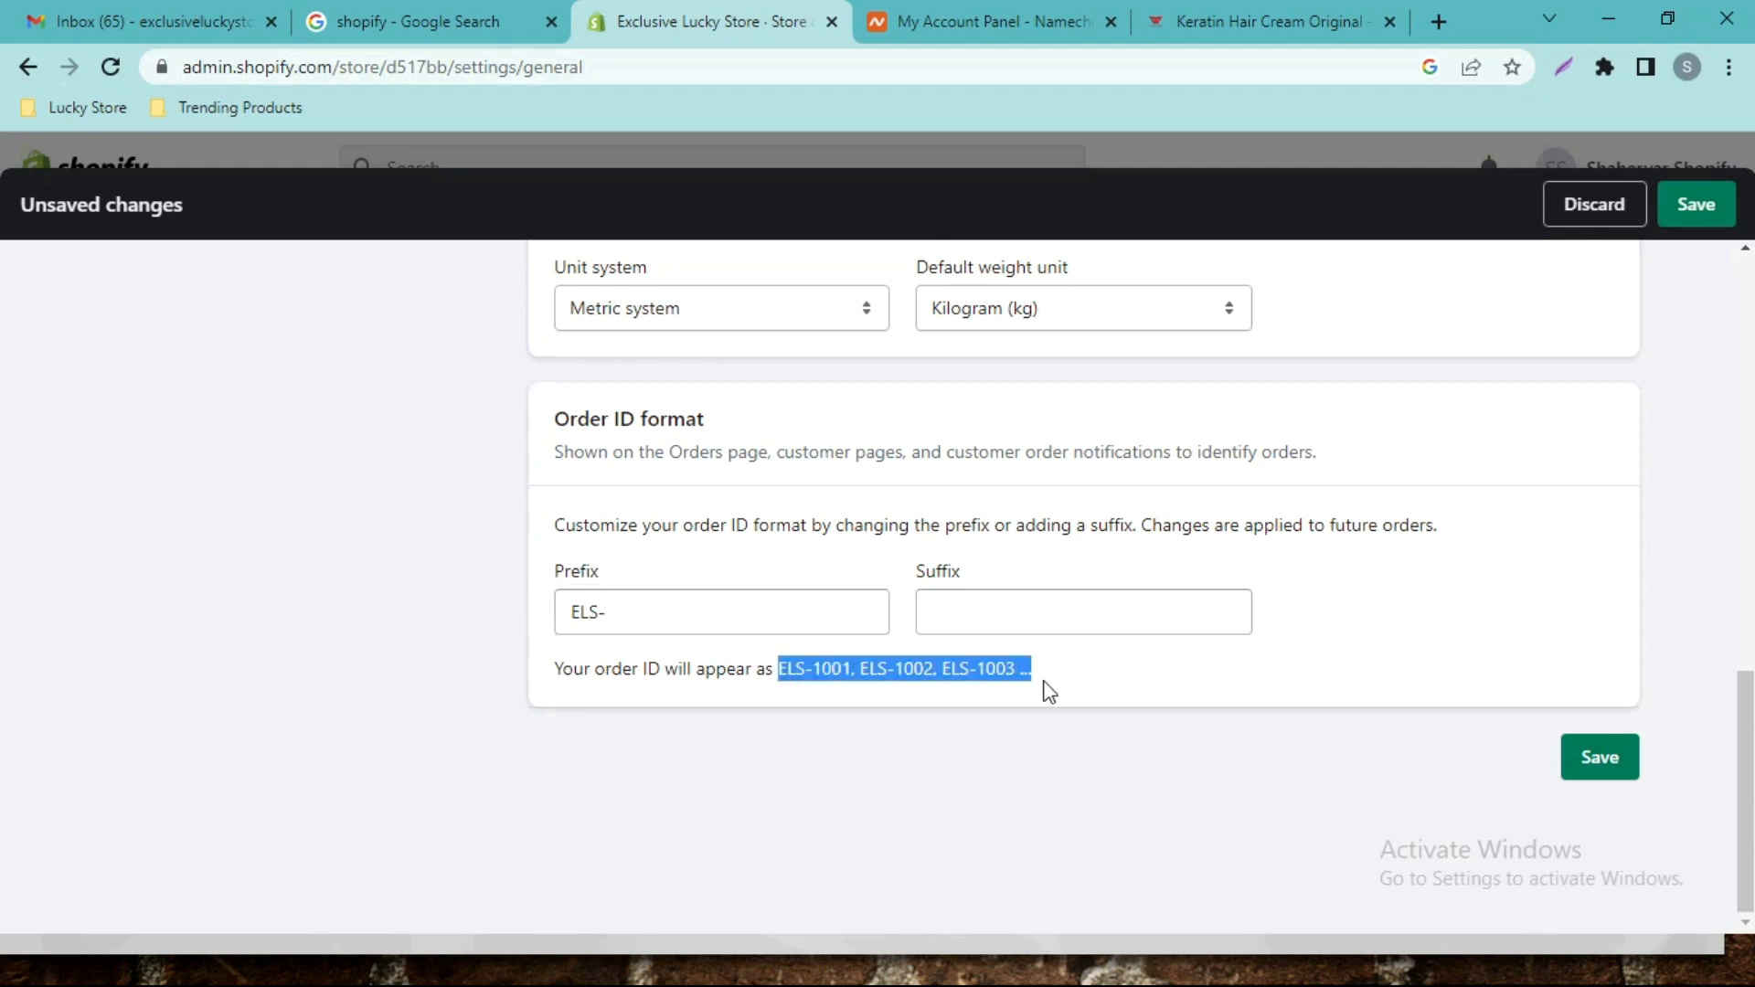
pyautogui.click(1193, 692)
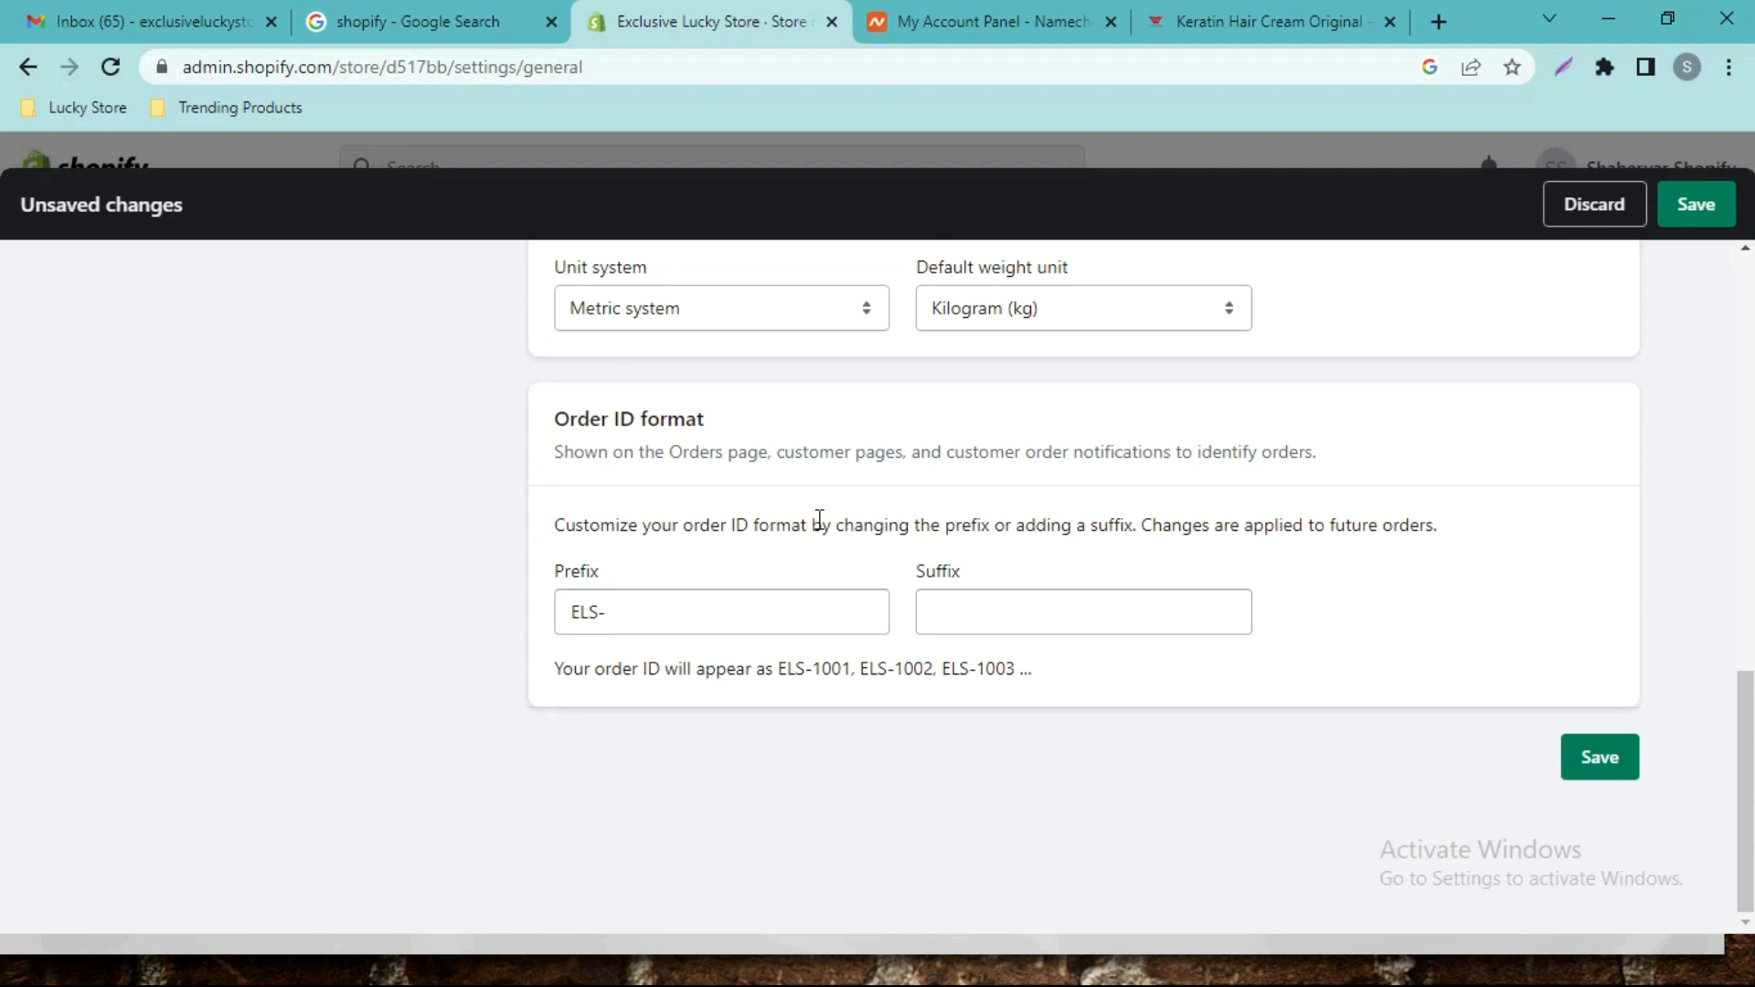
pyautogui.scroll(8, 1090, 408)
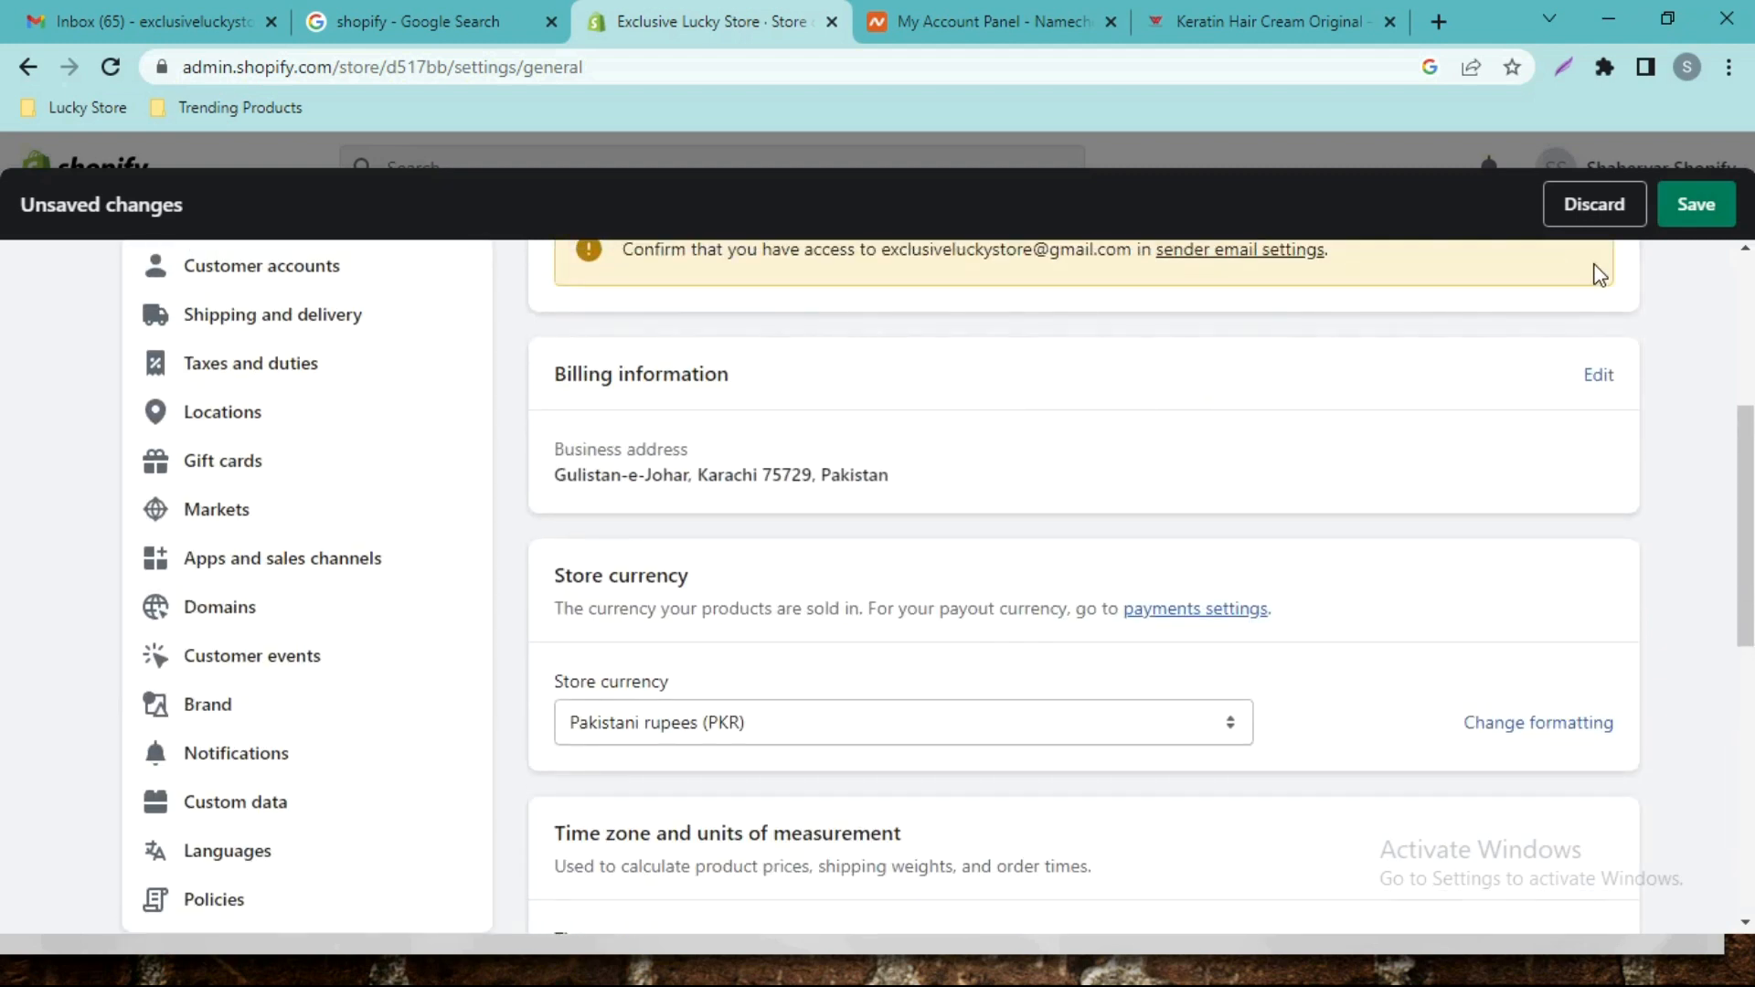
pyautogui.click(1693, 207)
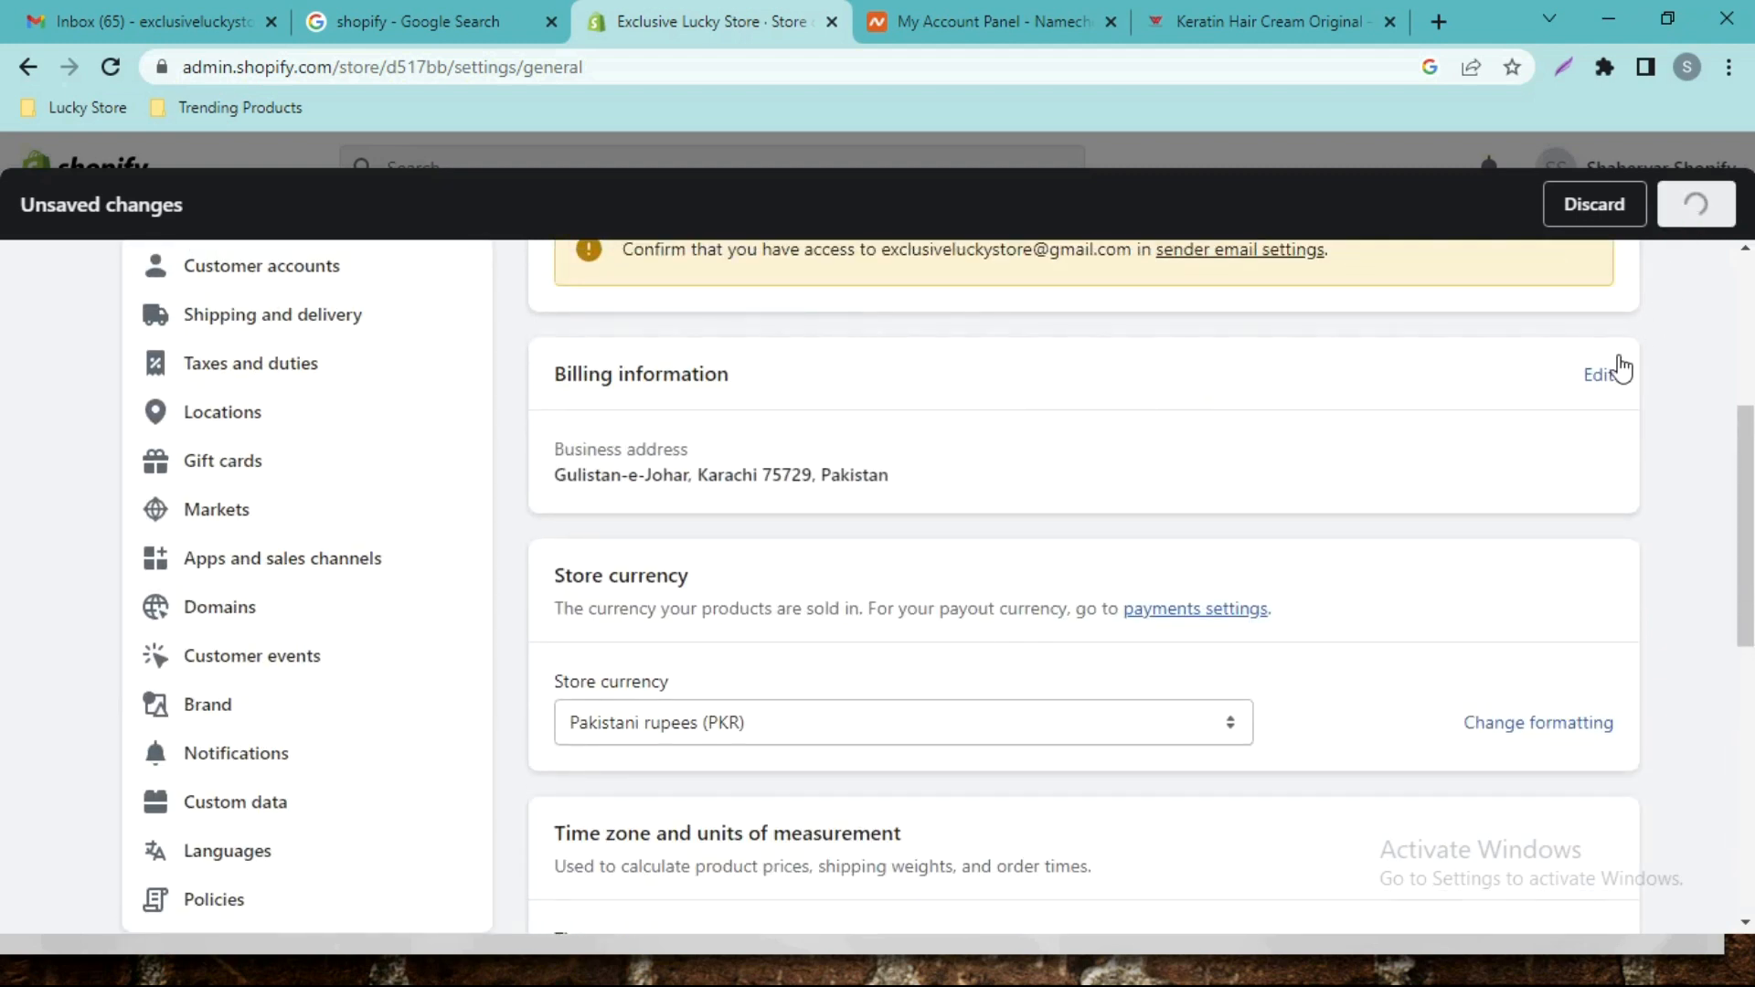
pyautogui.scroll(5, 1748, 494)
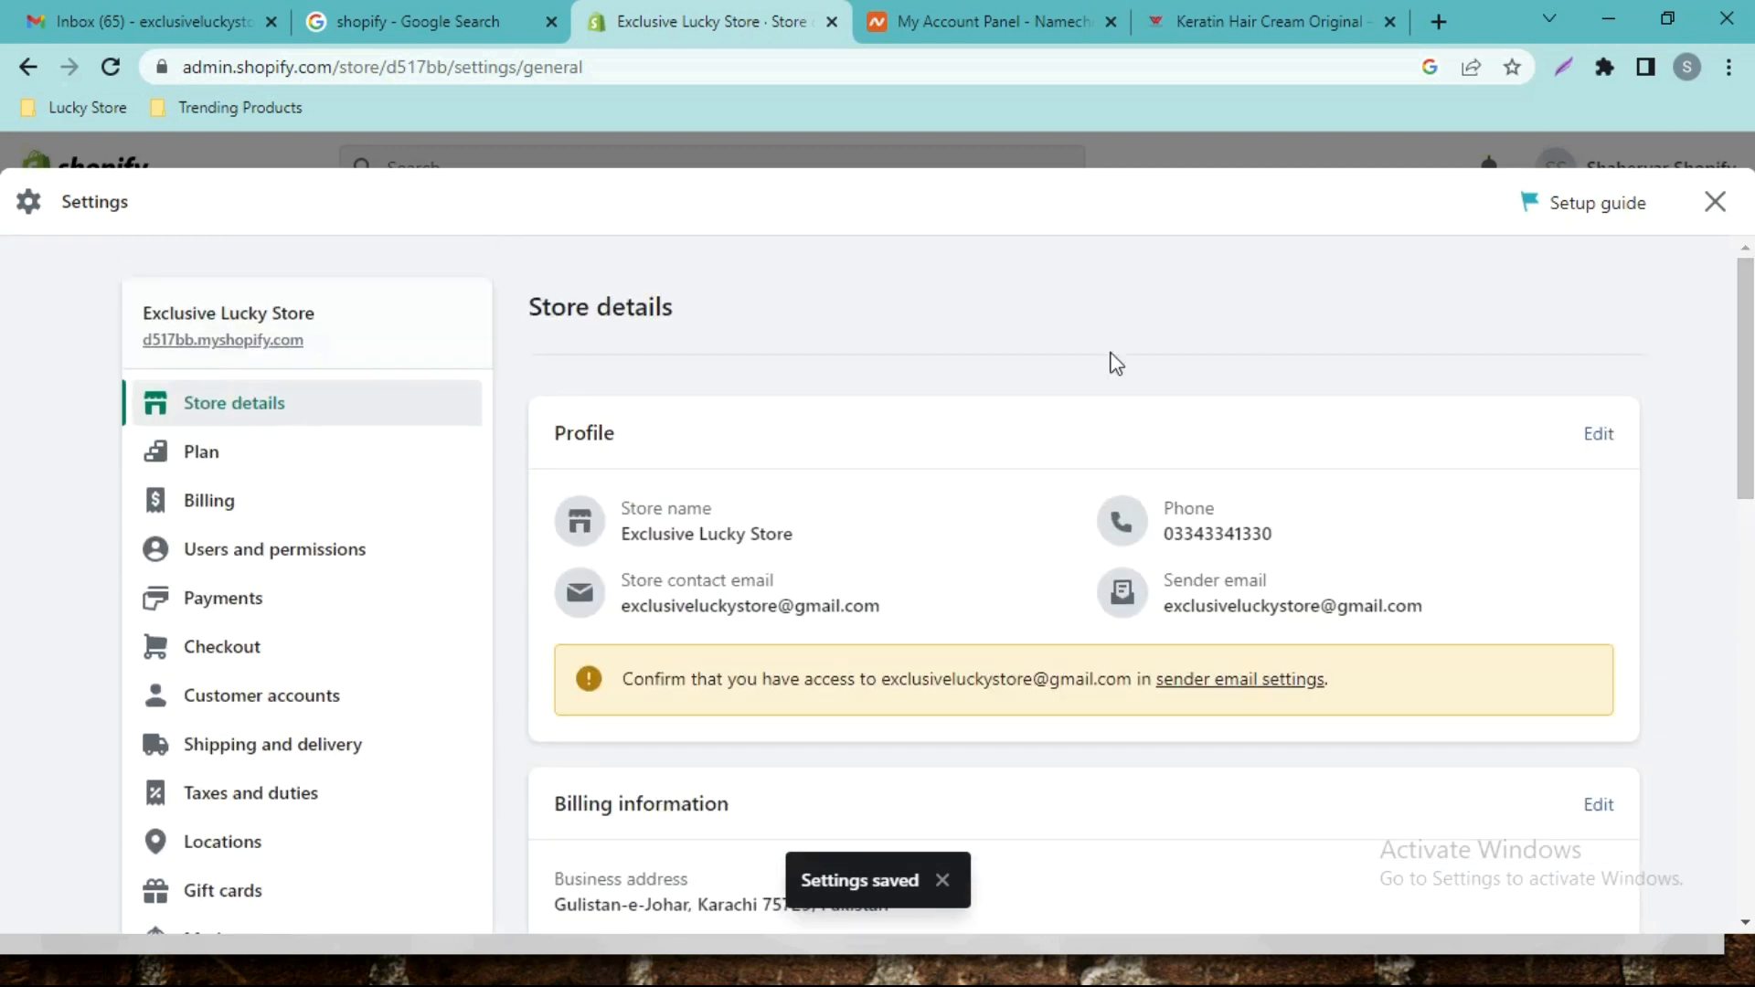
# Review the store's plan settings and then its billing settings.
pyautogui.click(267, 452)
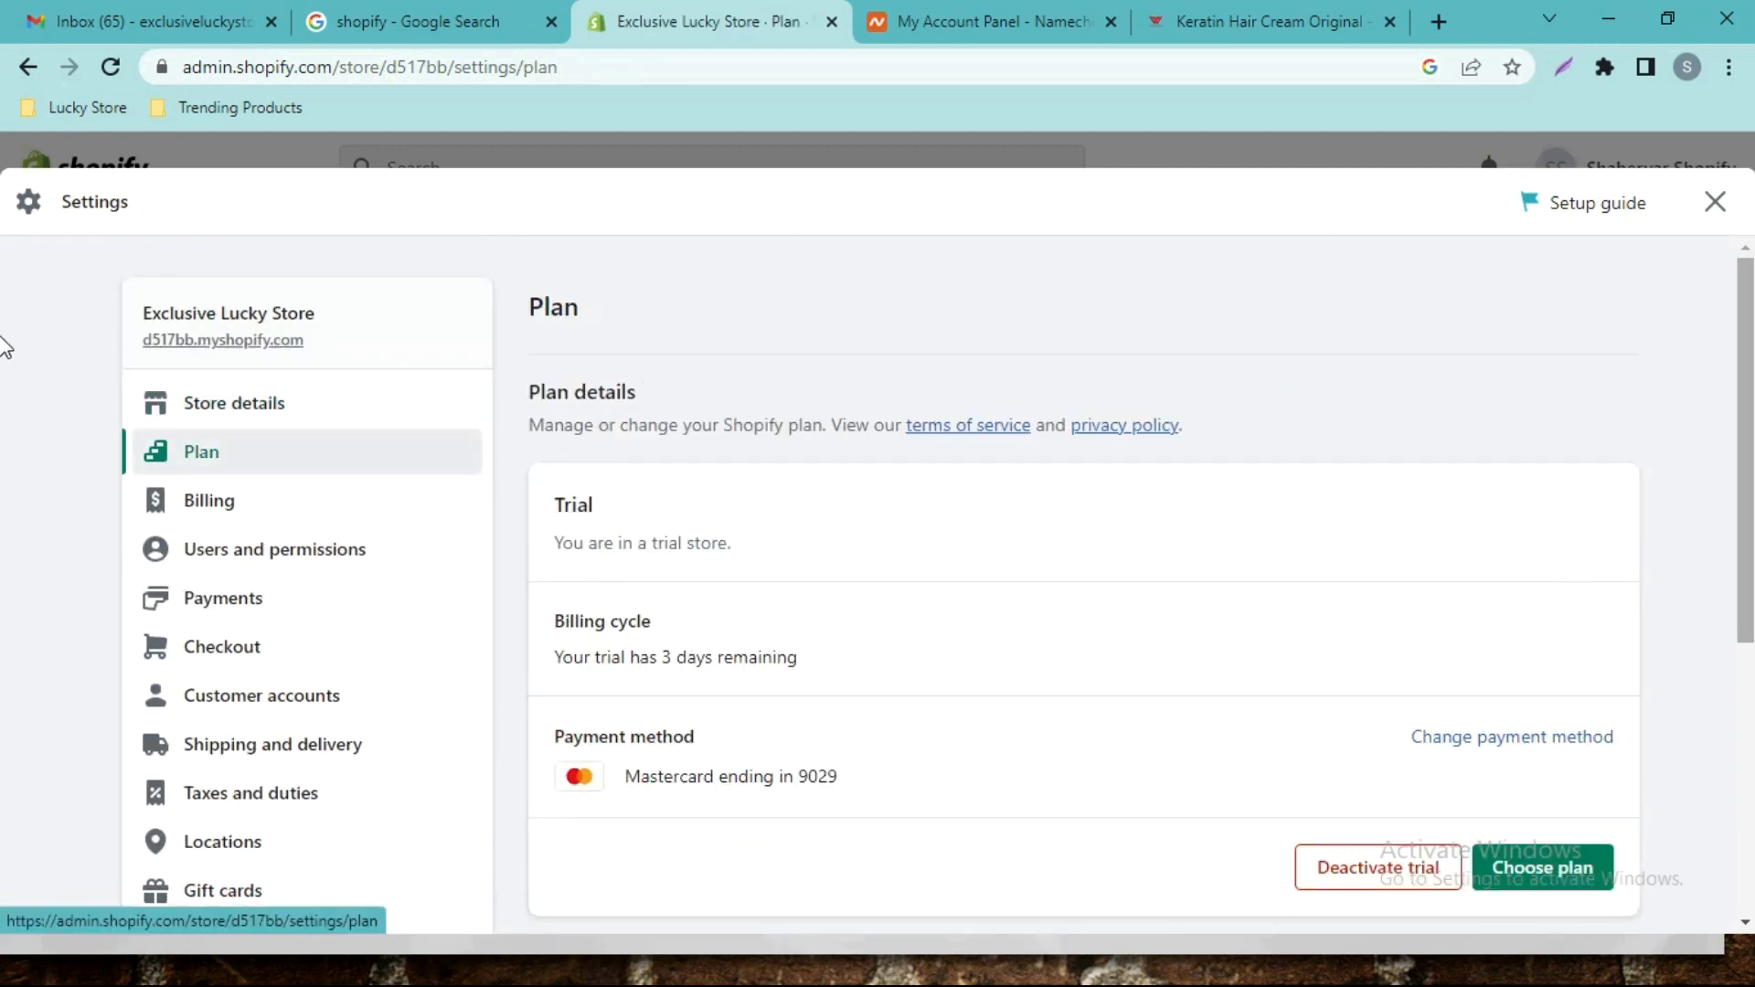
pyautogui.scroll(-3, 2, 384)
pyautogui.scroll(-3, 2, 448)
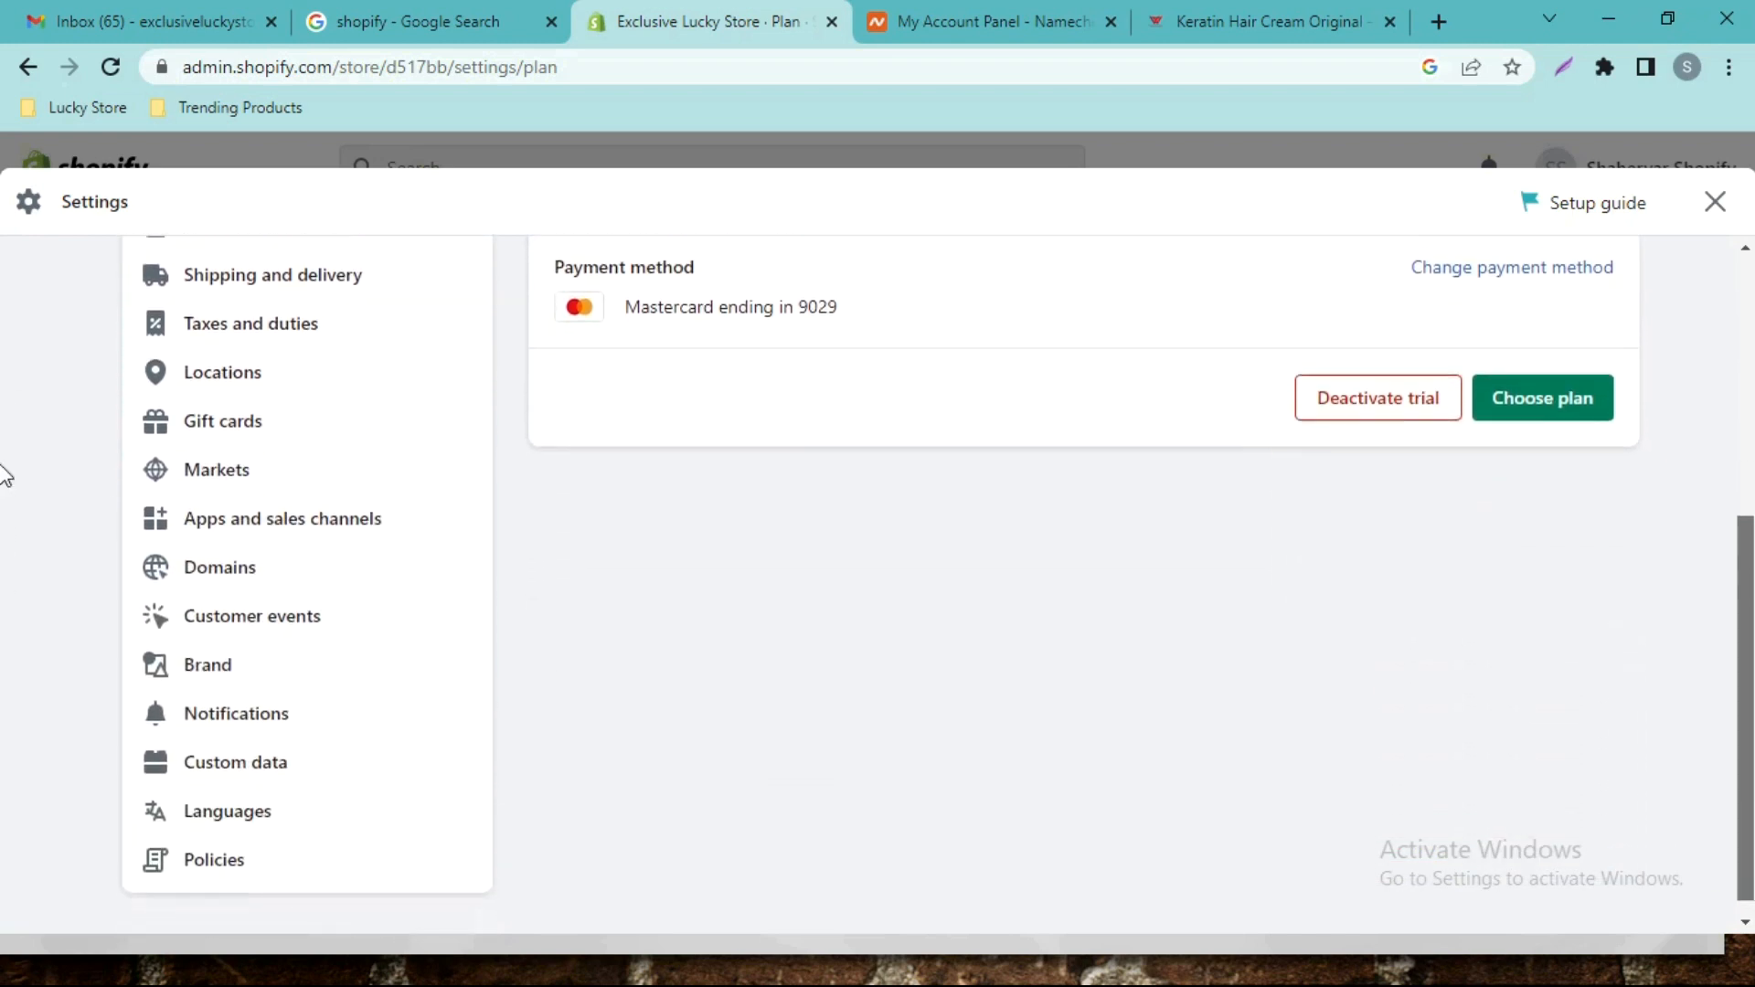
pyautogui.scroll(4, 4, 366)
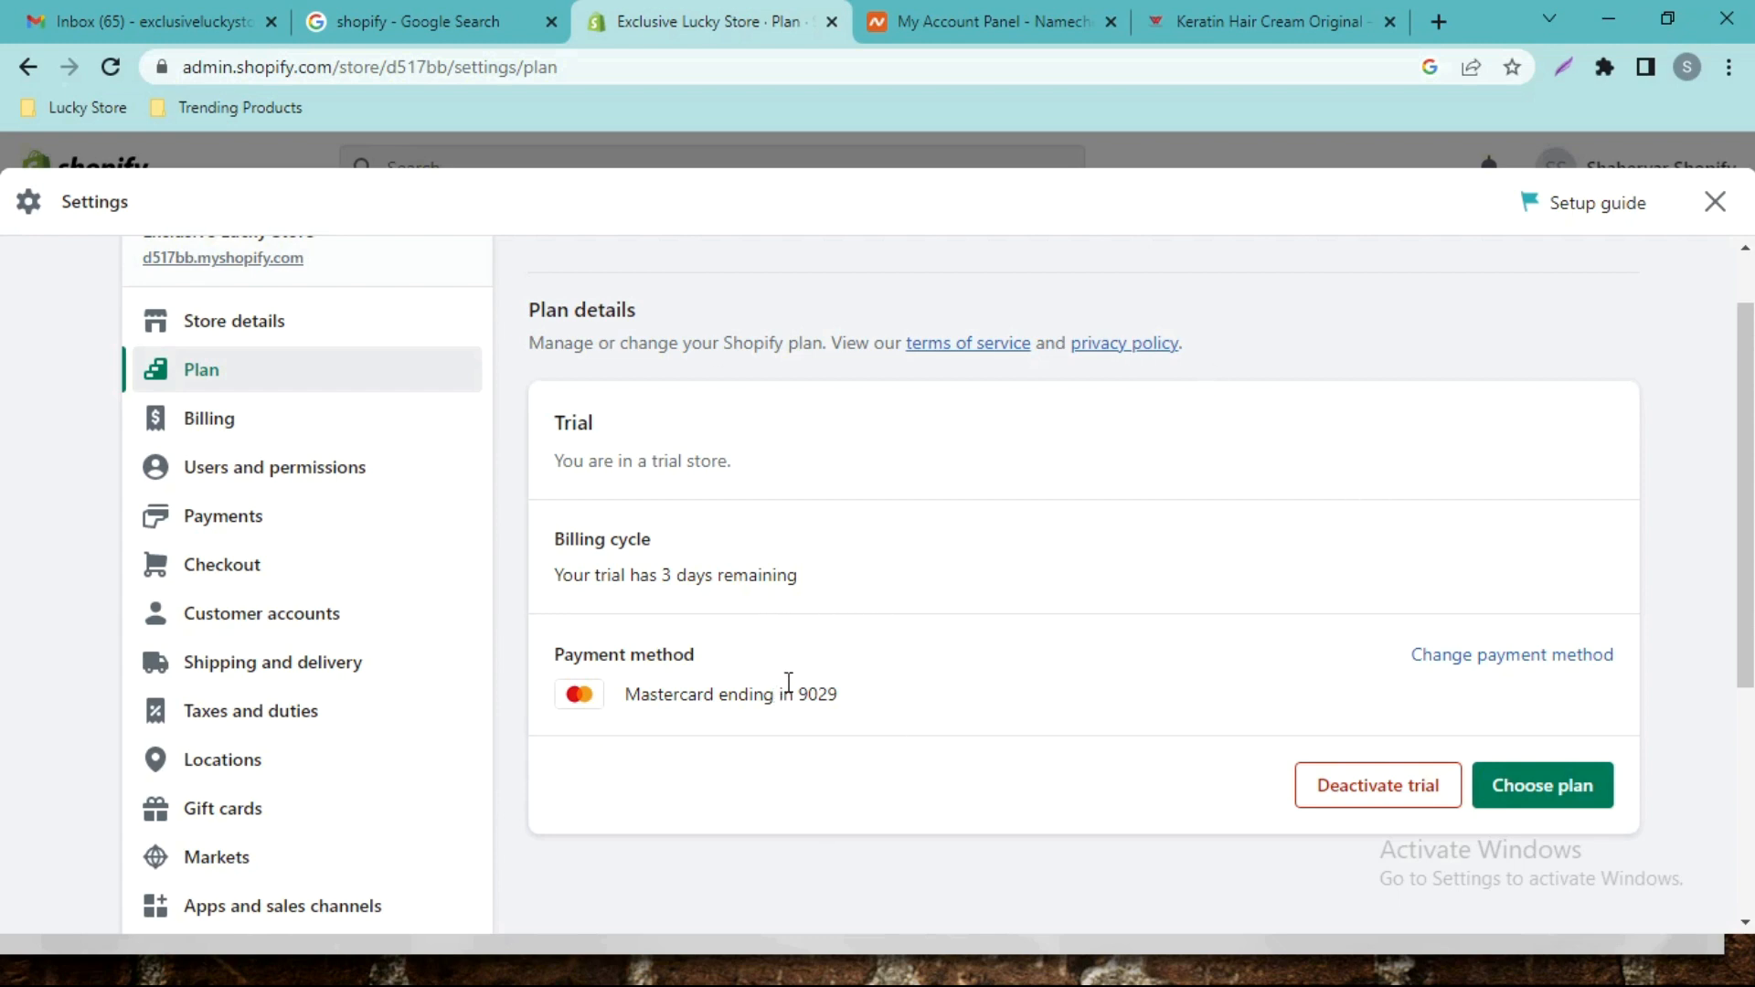
pyautogui.click(213, 425)
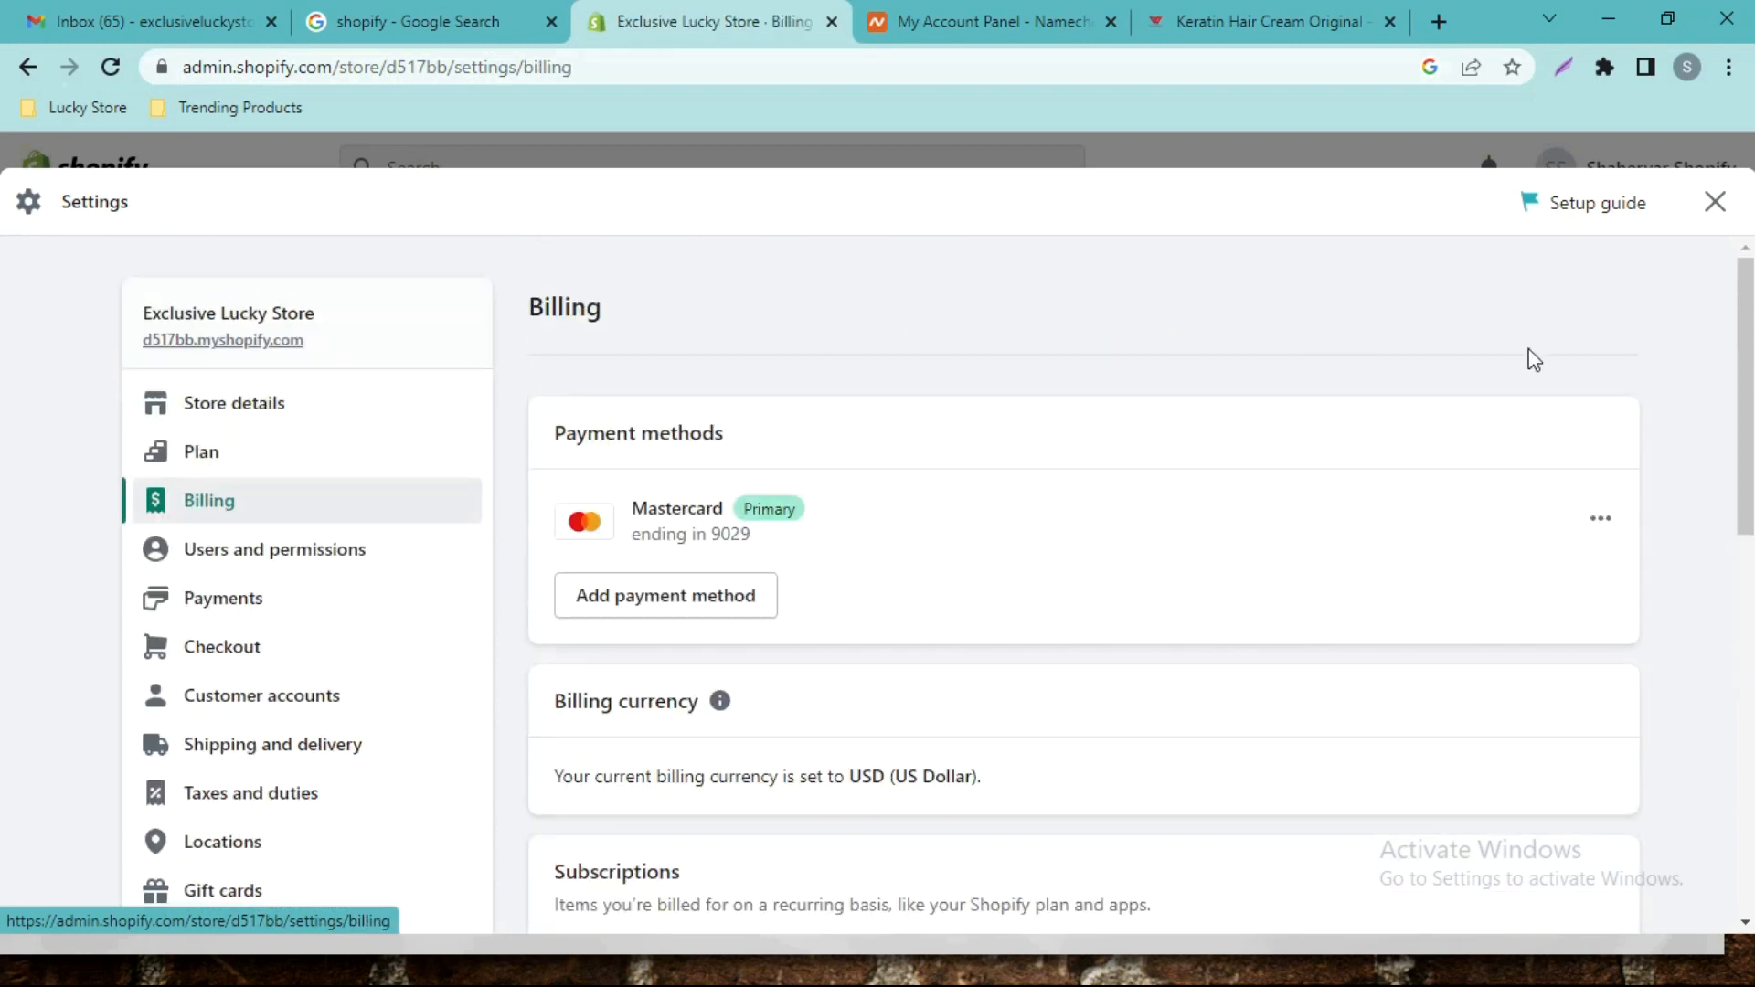
pyautogui.scroll(-5, 4, 339)
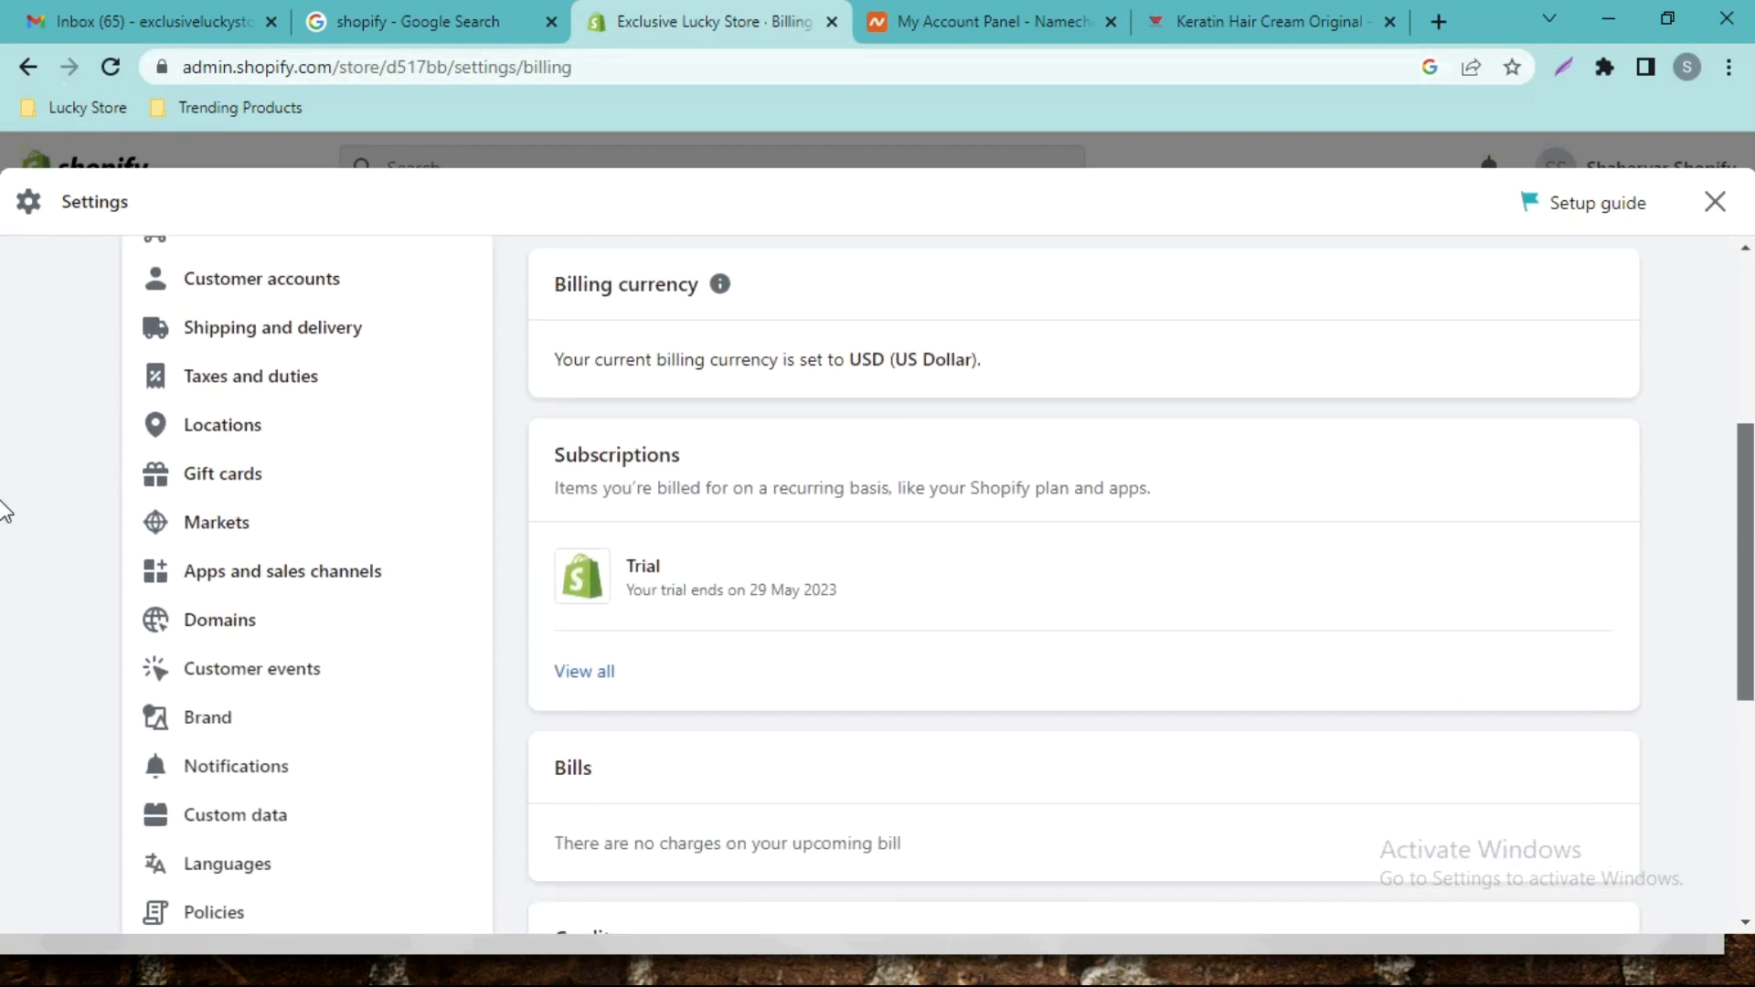
pyautogui.scroll(-6, 4, 512)
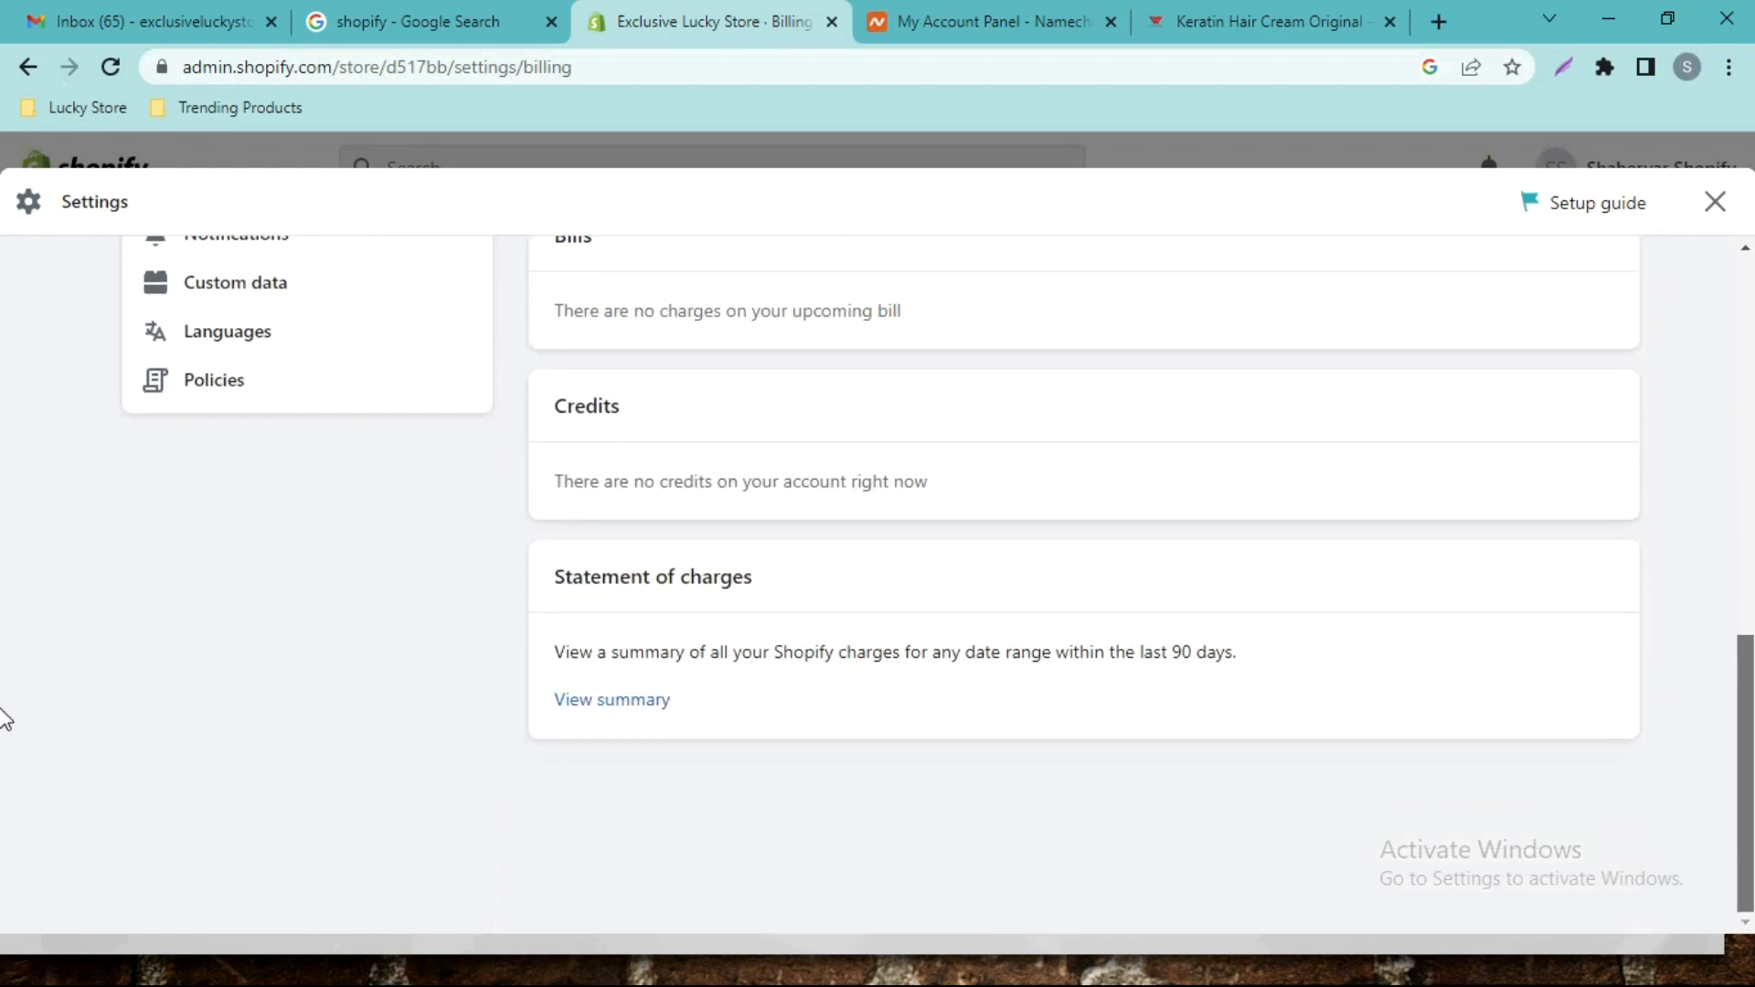
pyautogui.scroll(11, 4, 713)
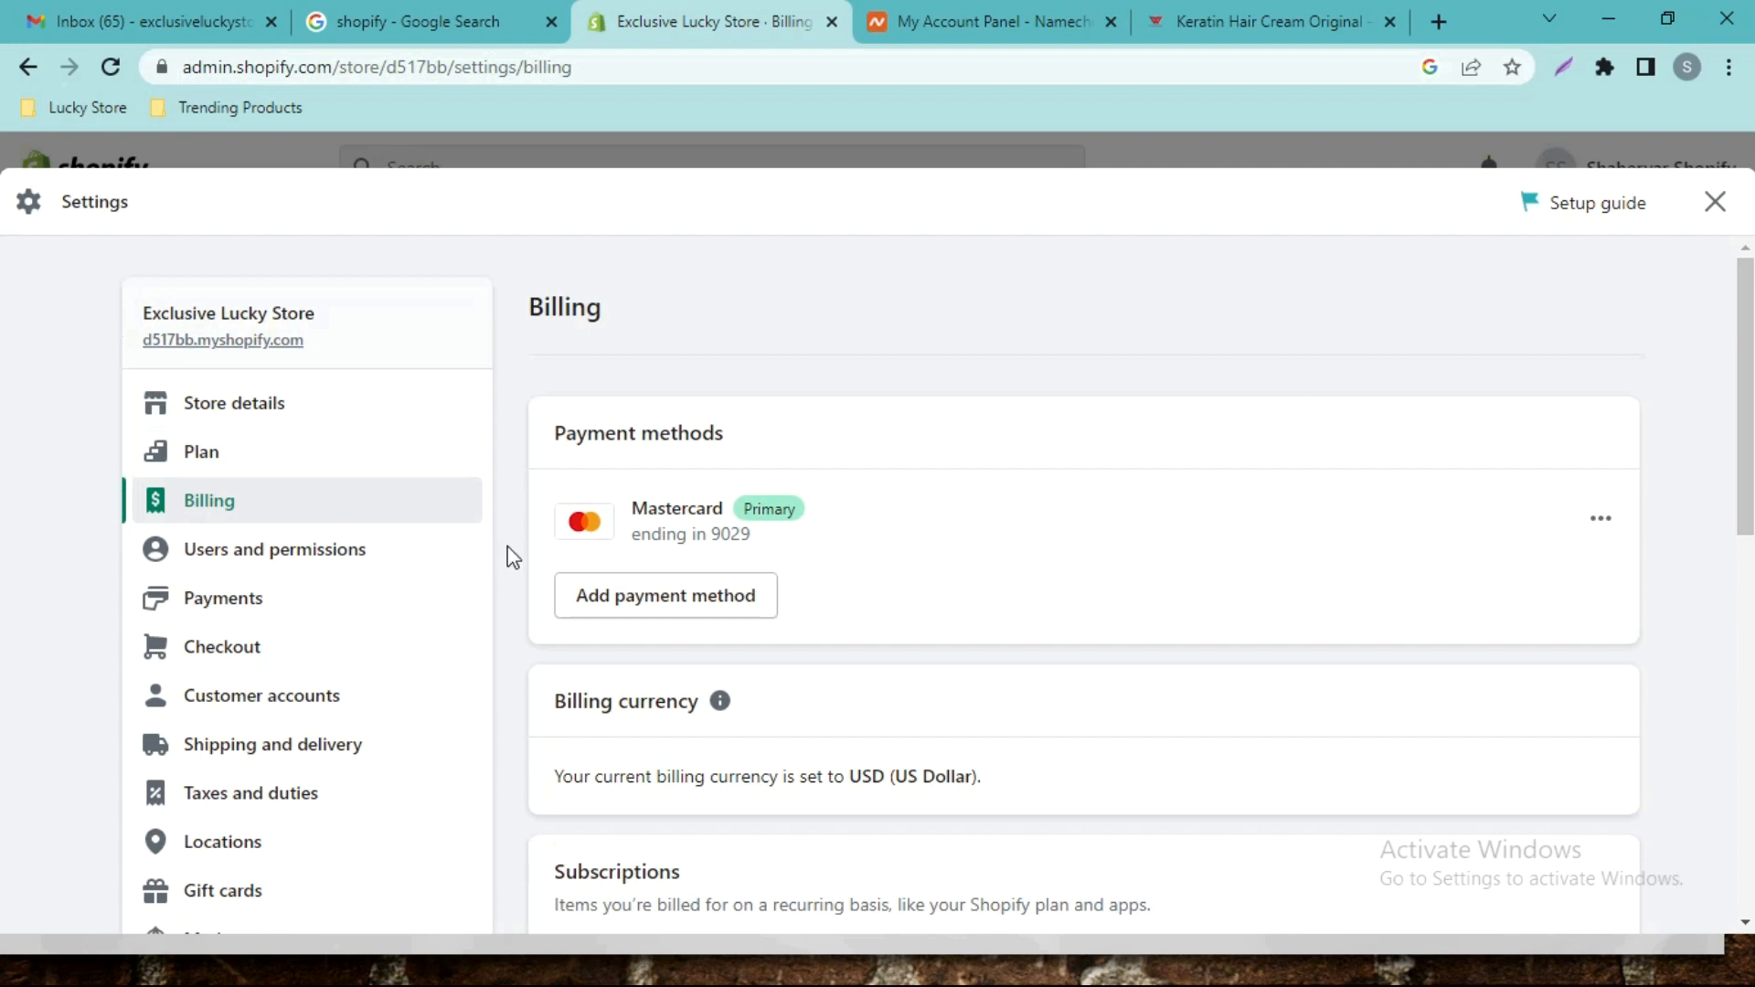
# Look through Users and permissions, showing the store owner and Staff (0 of 2).
pyautogui.click(302, 548)
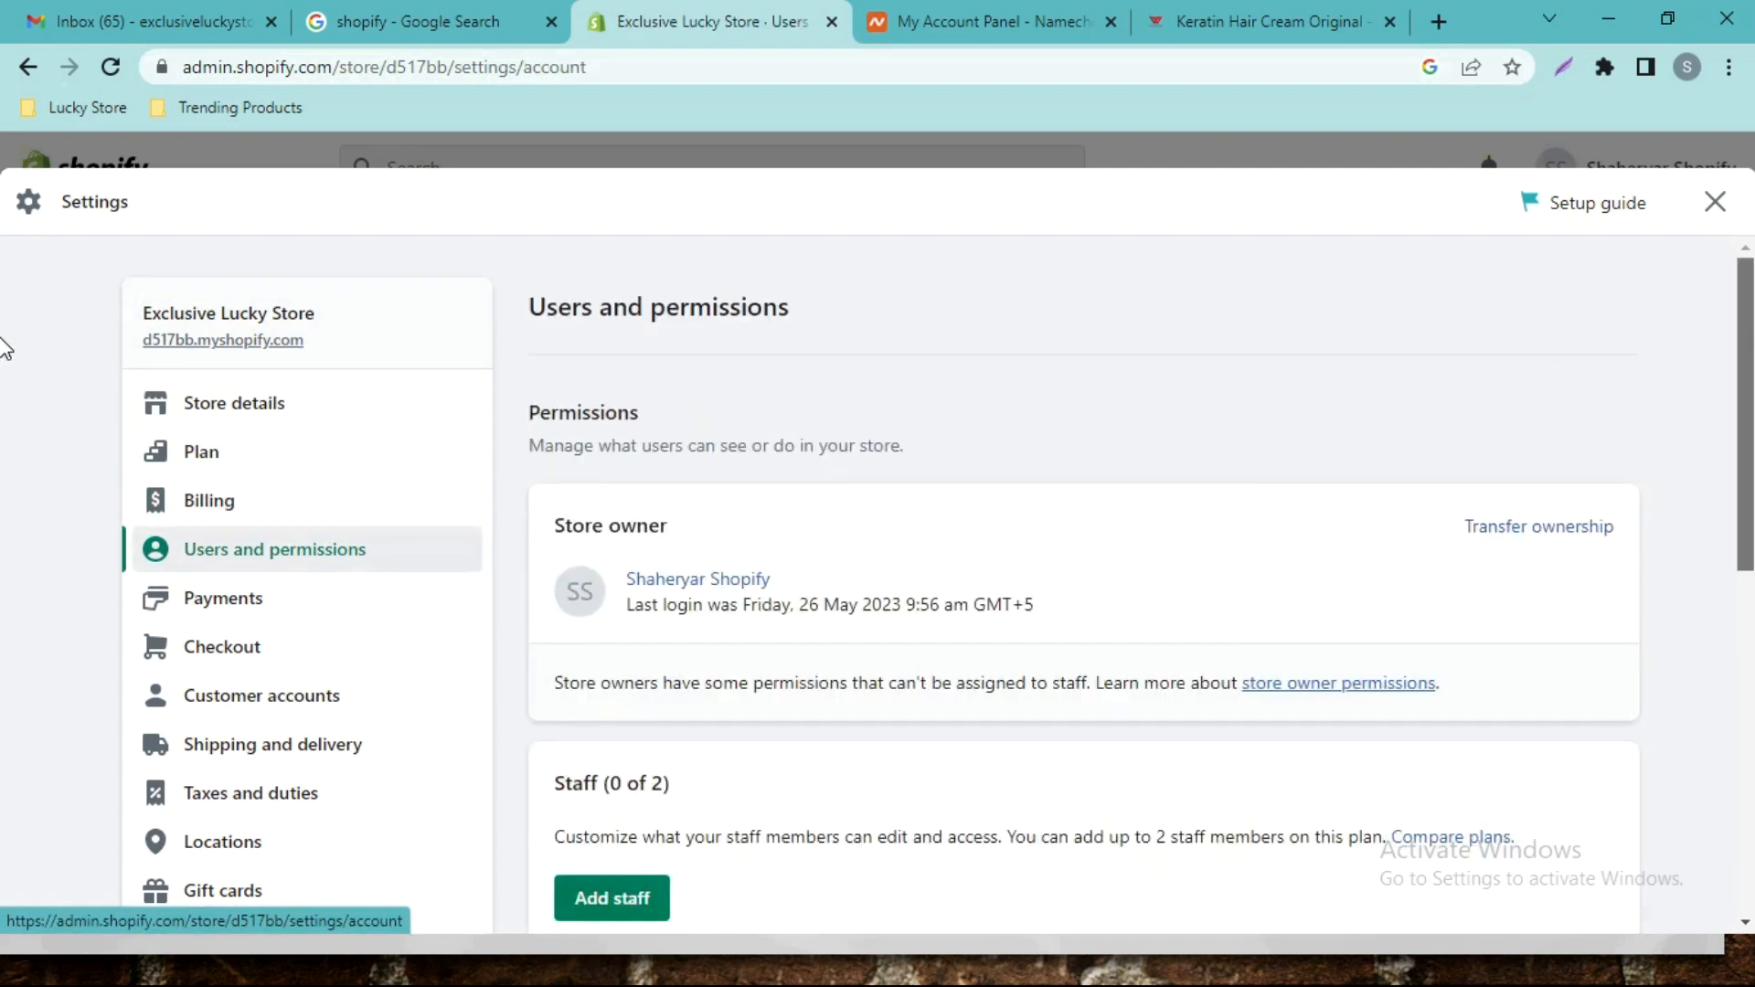
pyautogui.scroll(-3, 1, 393)
pyautogui.scroll(-2, 2, 448)
pyautogui.scroll(1, 2, 466)
pyautogui.scroll(1, 2, 462)
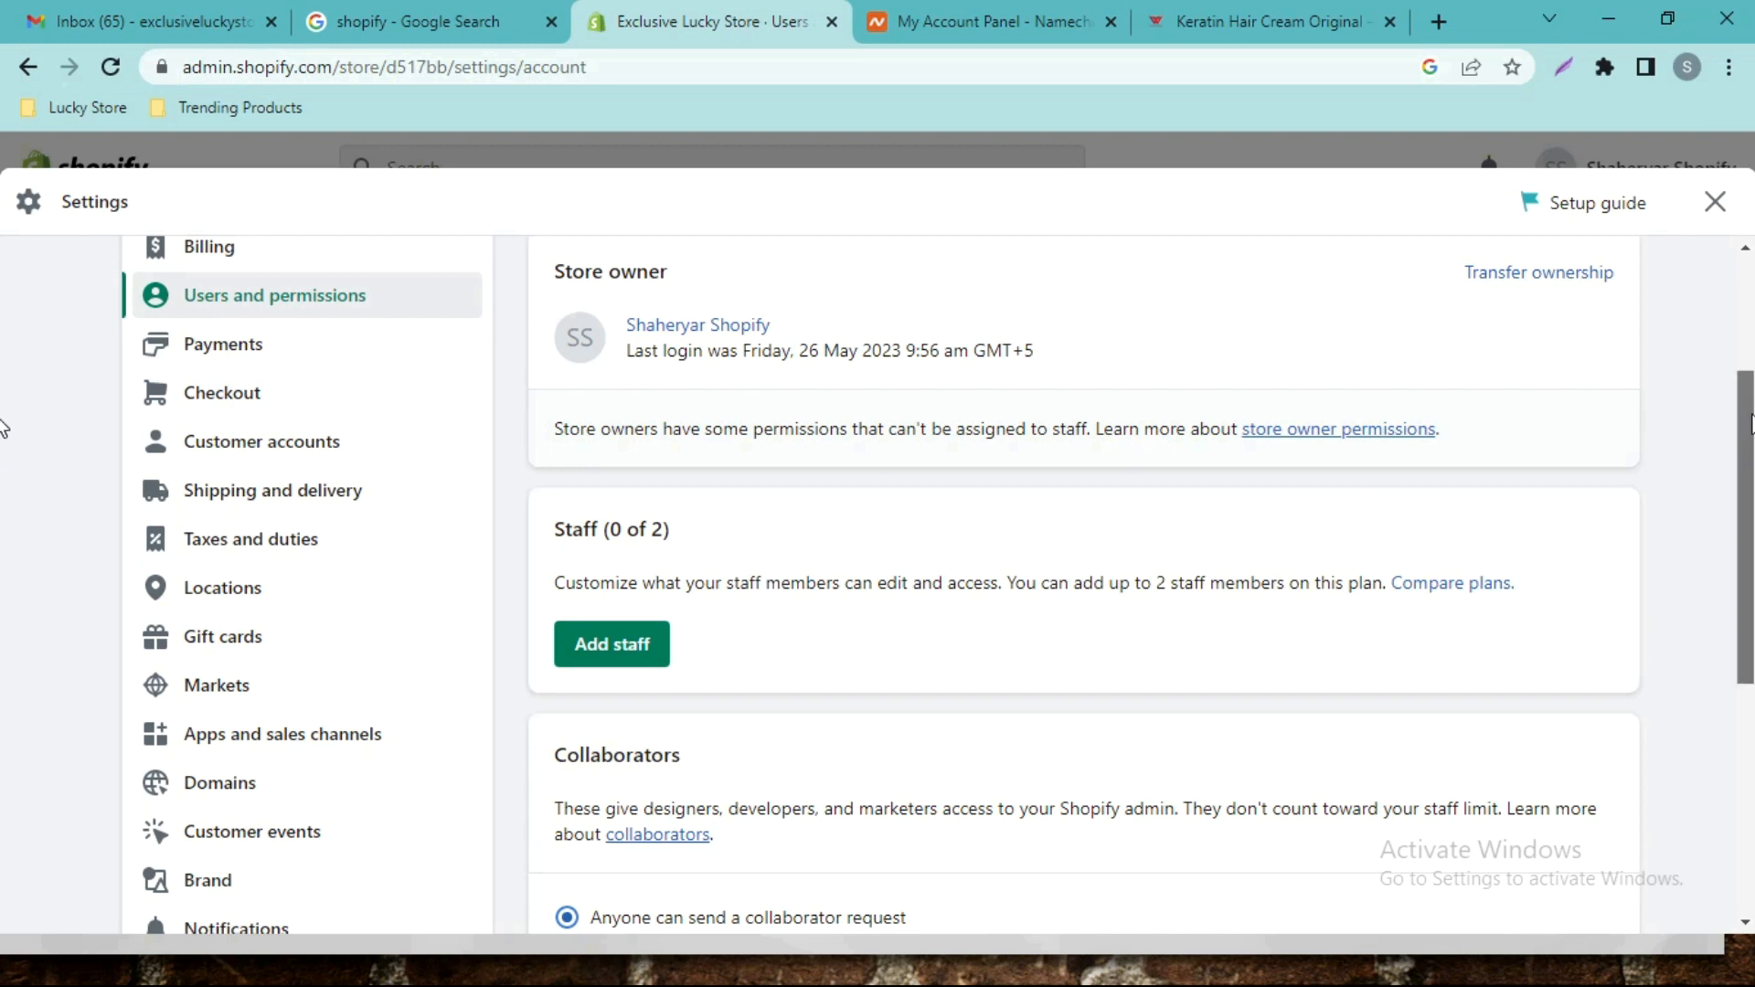
pyautogui.scroll(-5, 3, 457)
pyautogui.scroll(5, 5, 534)
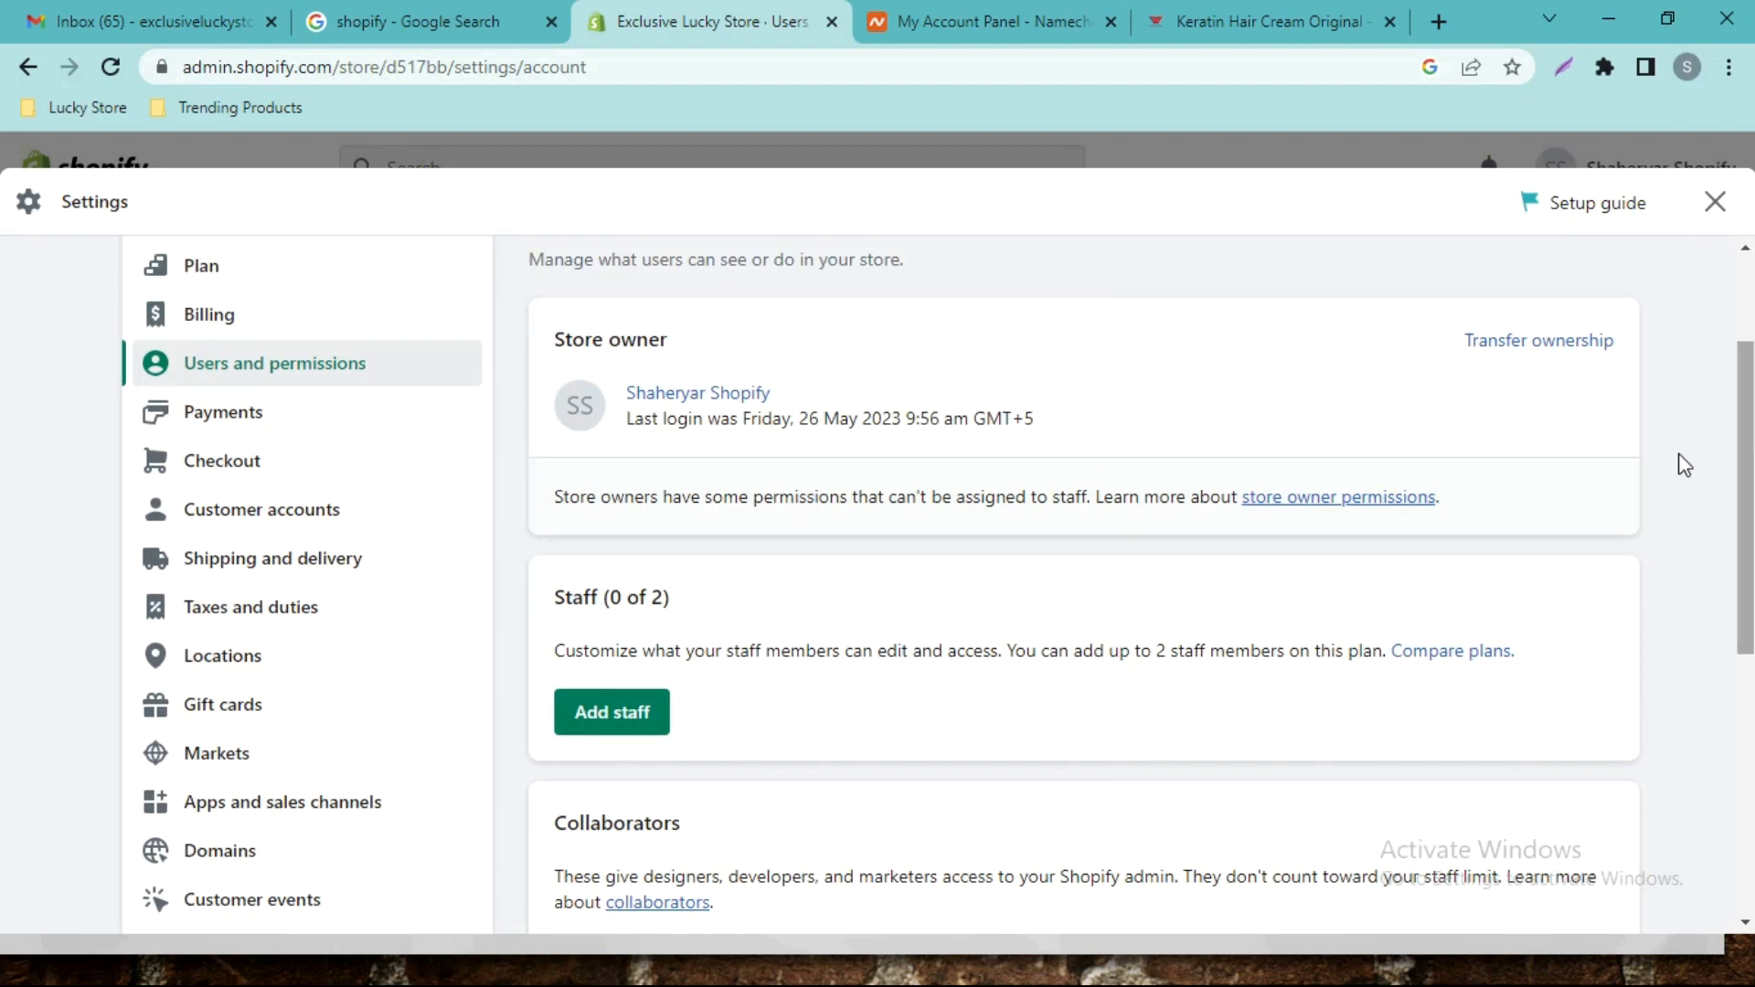
pyautogui.click(607, 743)
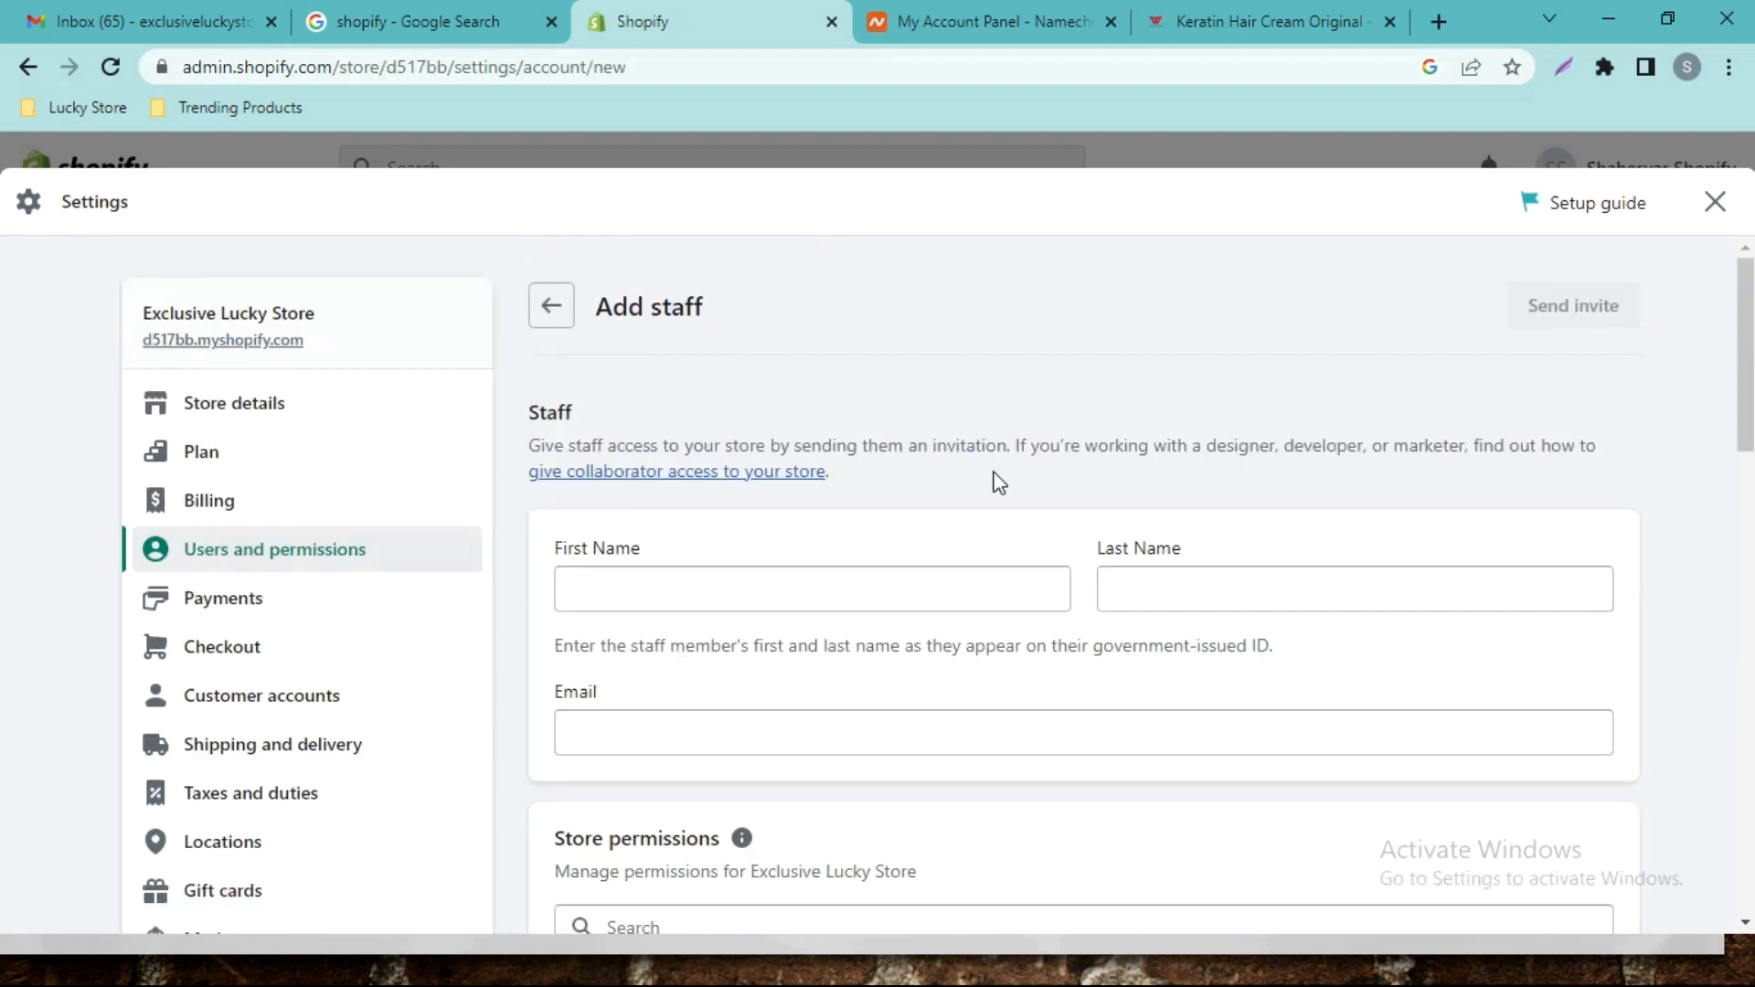
pyautogui.scroll(-3, 3, 380)
pyautogui.click(807, 331)
pyautogui.write('asdasd')
pyautogui.click(1200, 320)
pyautogui.write('asdasd')
pyautogui.click(816, 458)
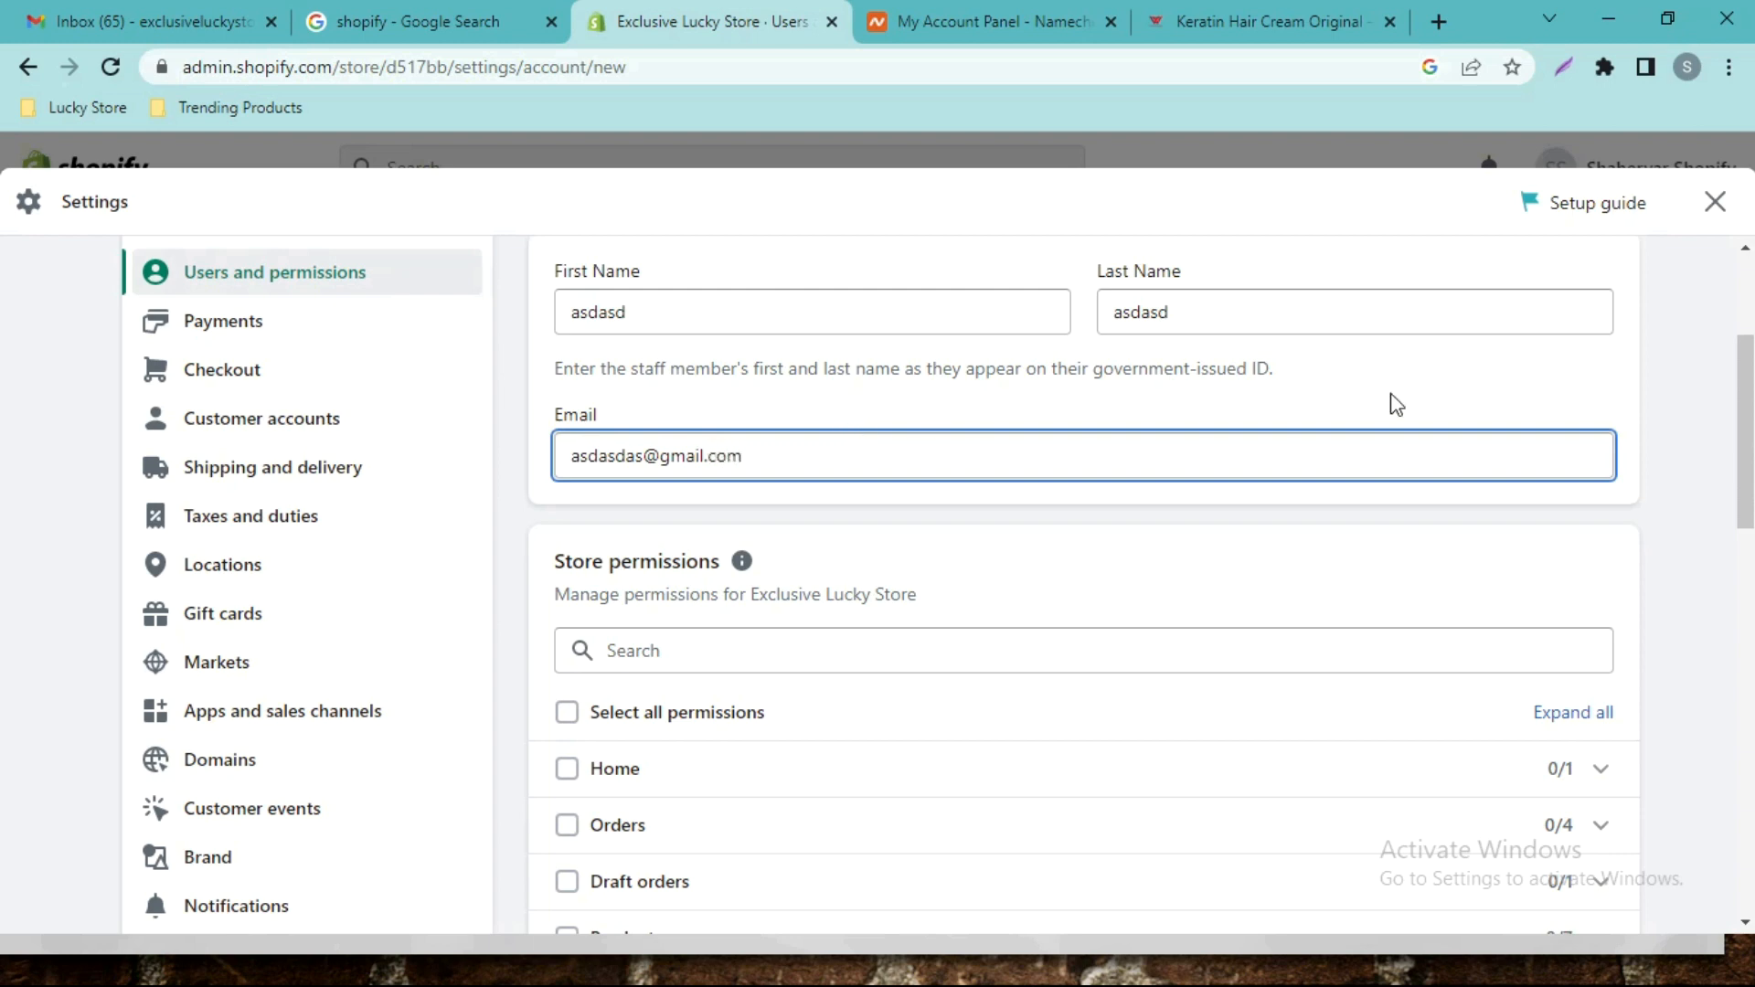
pyautogui.click(1640, 379)
pyautogui.scroll(-4, 1746, 380)
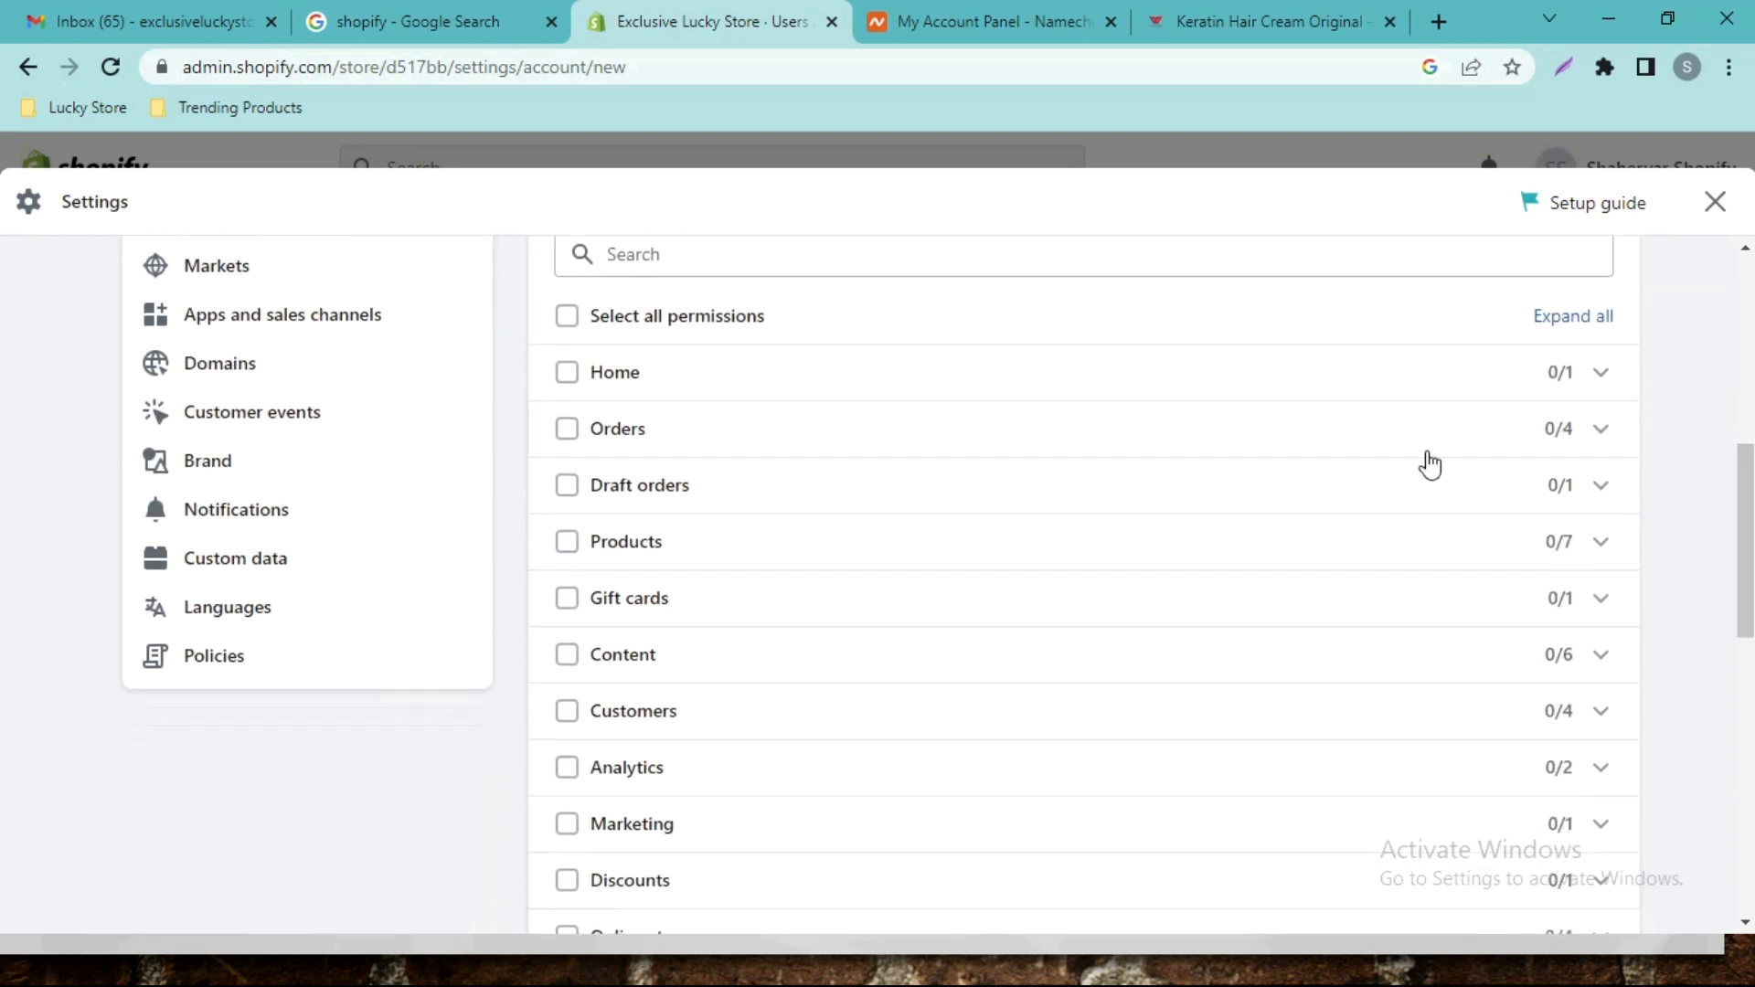
pyautogui.click(568, 431)
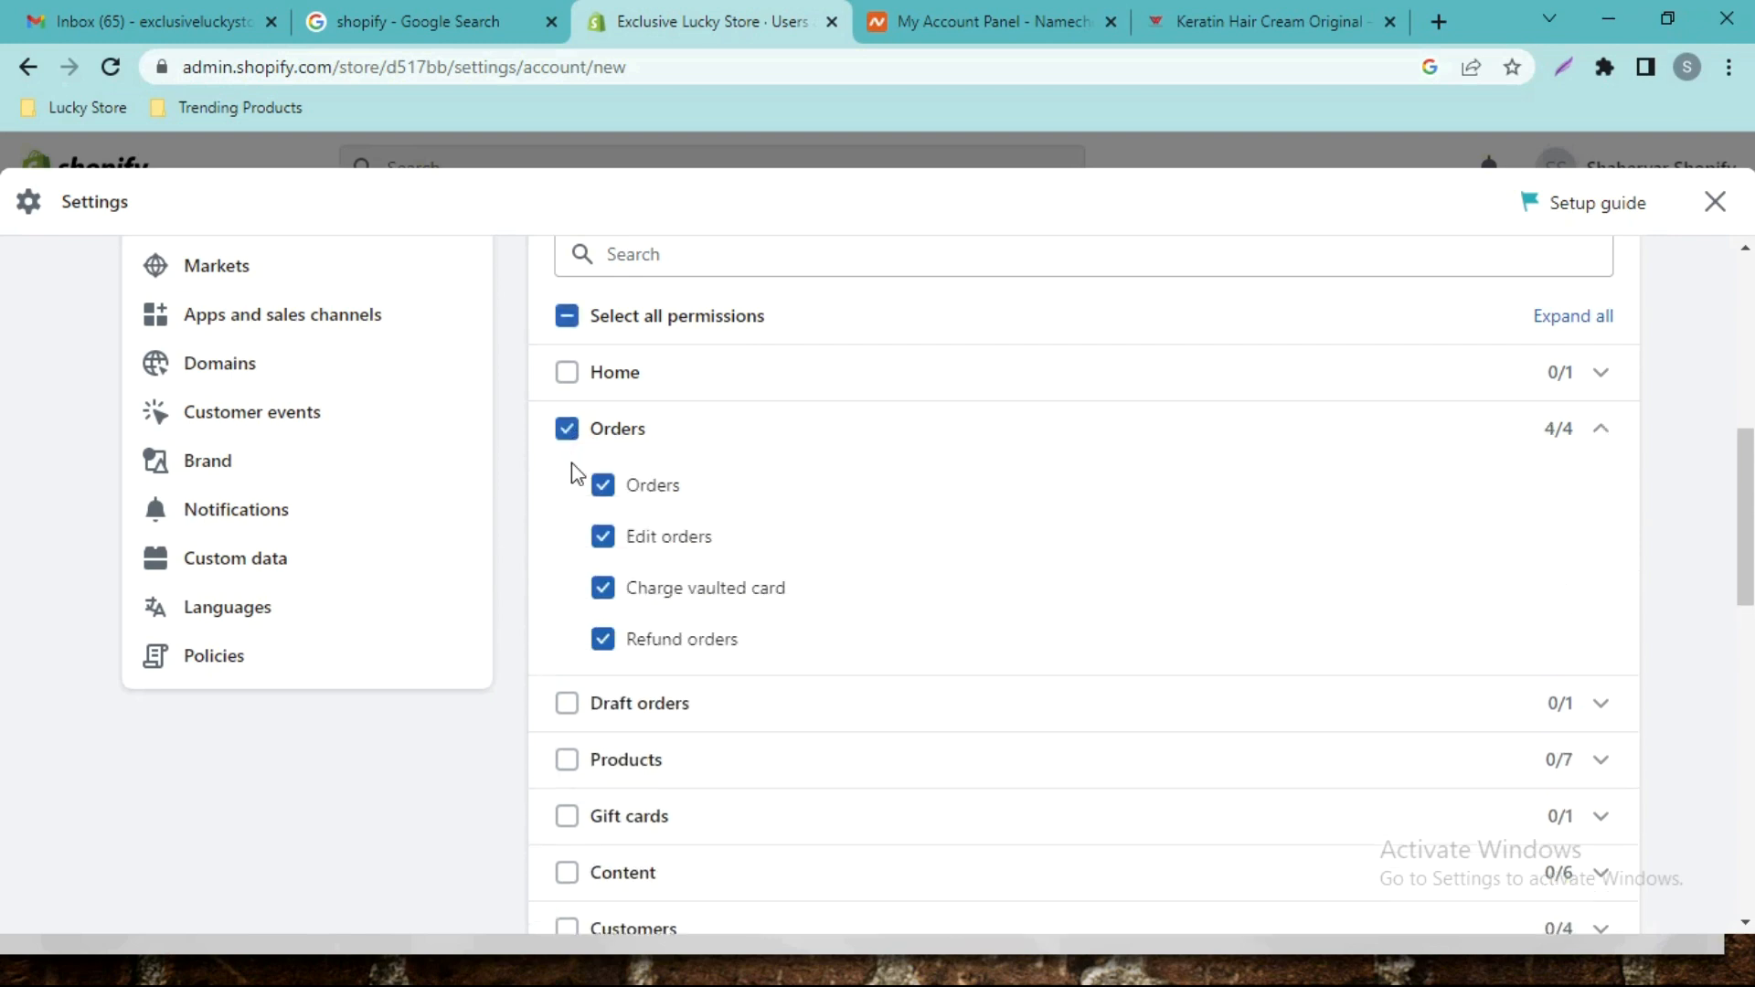
pyautogui.click(567, 703)
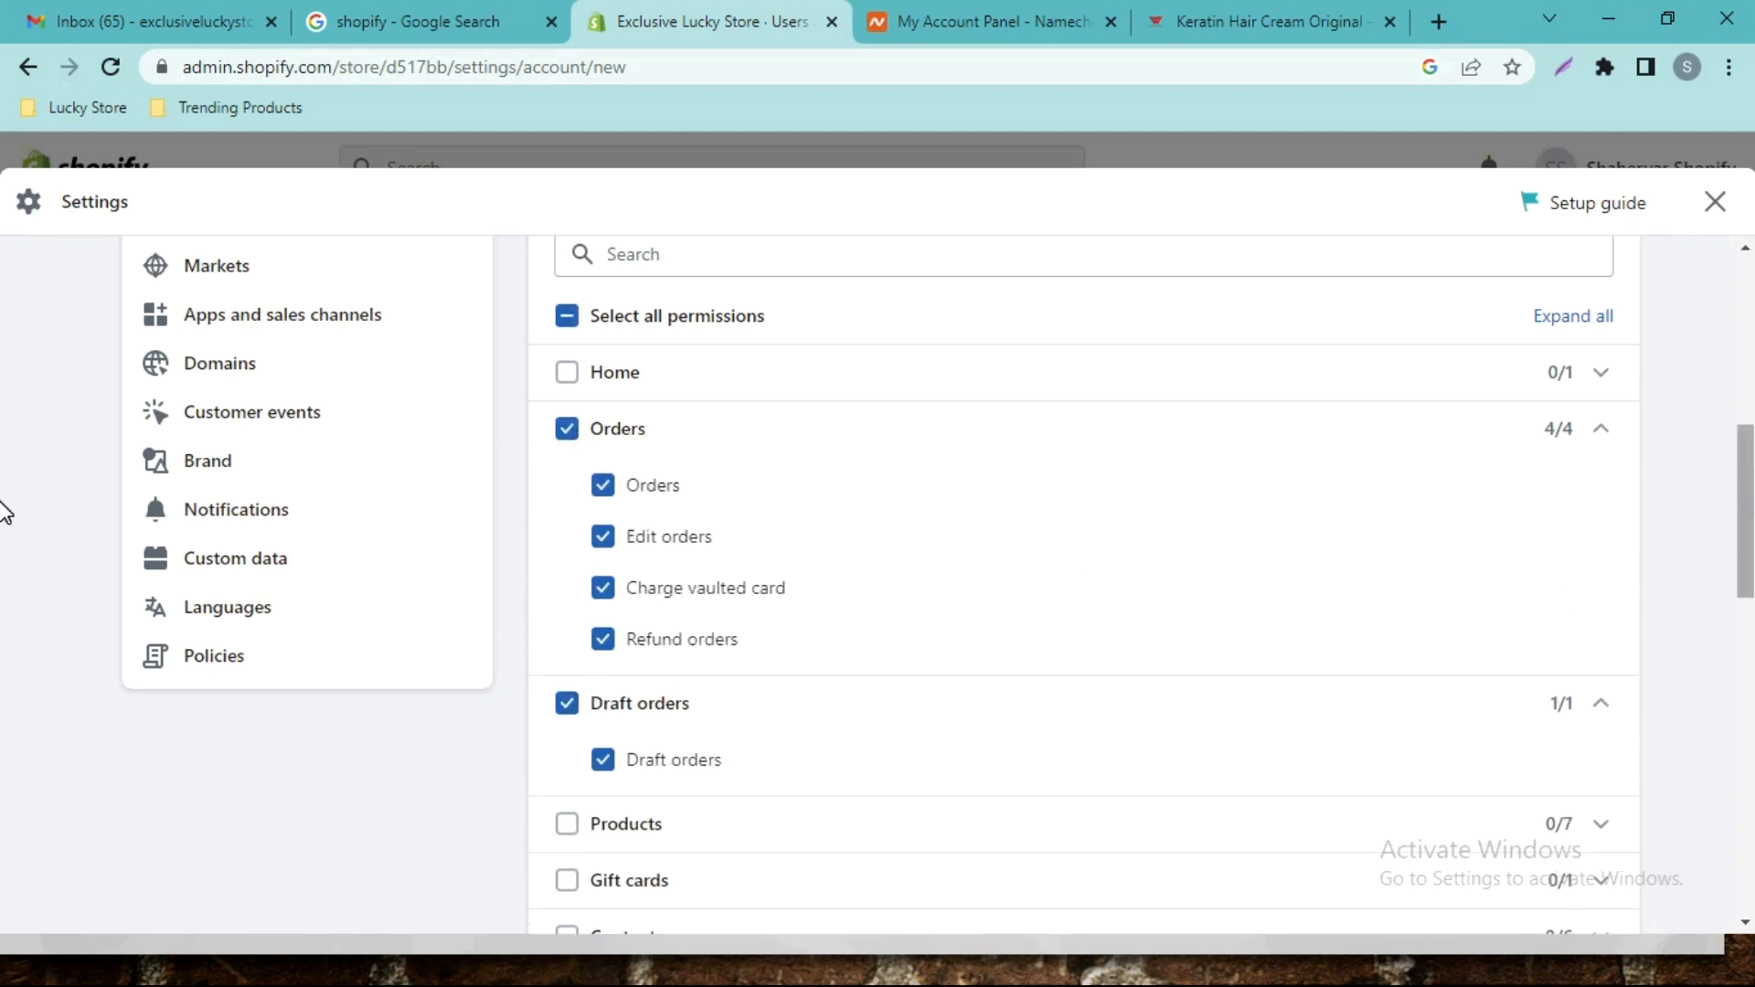
pyautogui.scroll(-1, 5, 512)
pyautogui.scroll(3, 4, 485)
pyautogui.scroll(1, 5, 462)
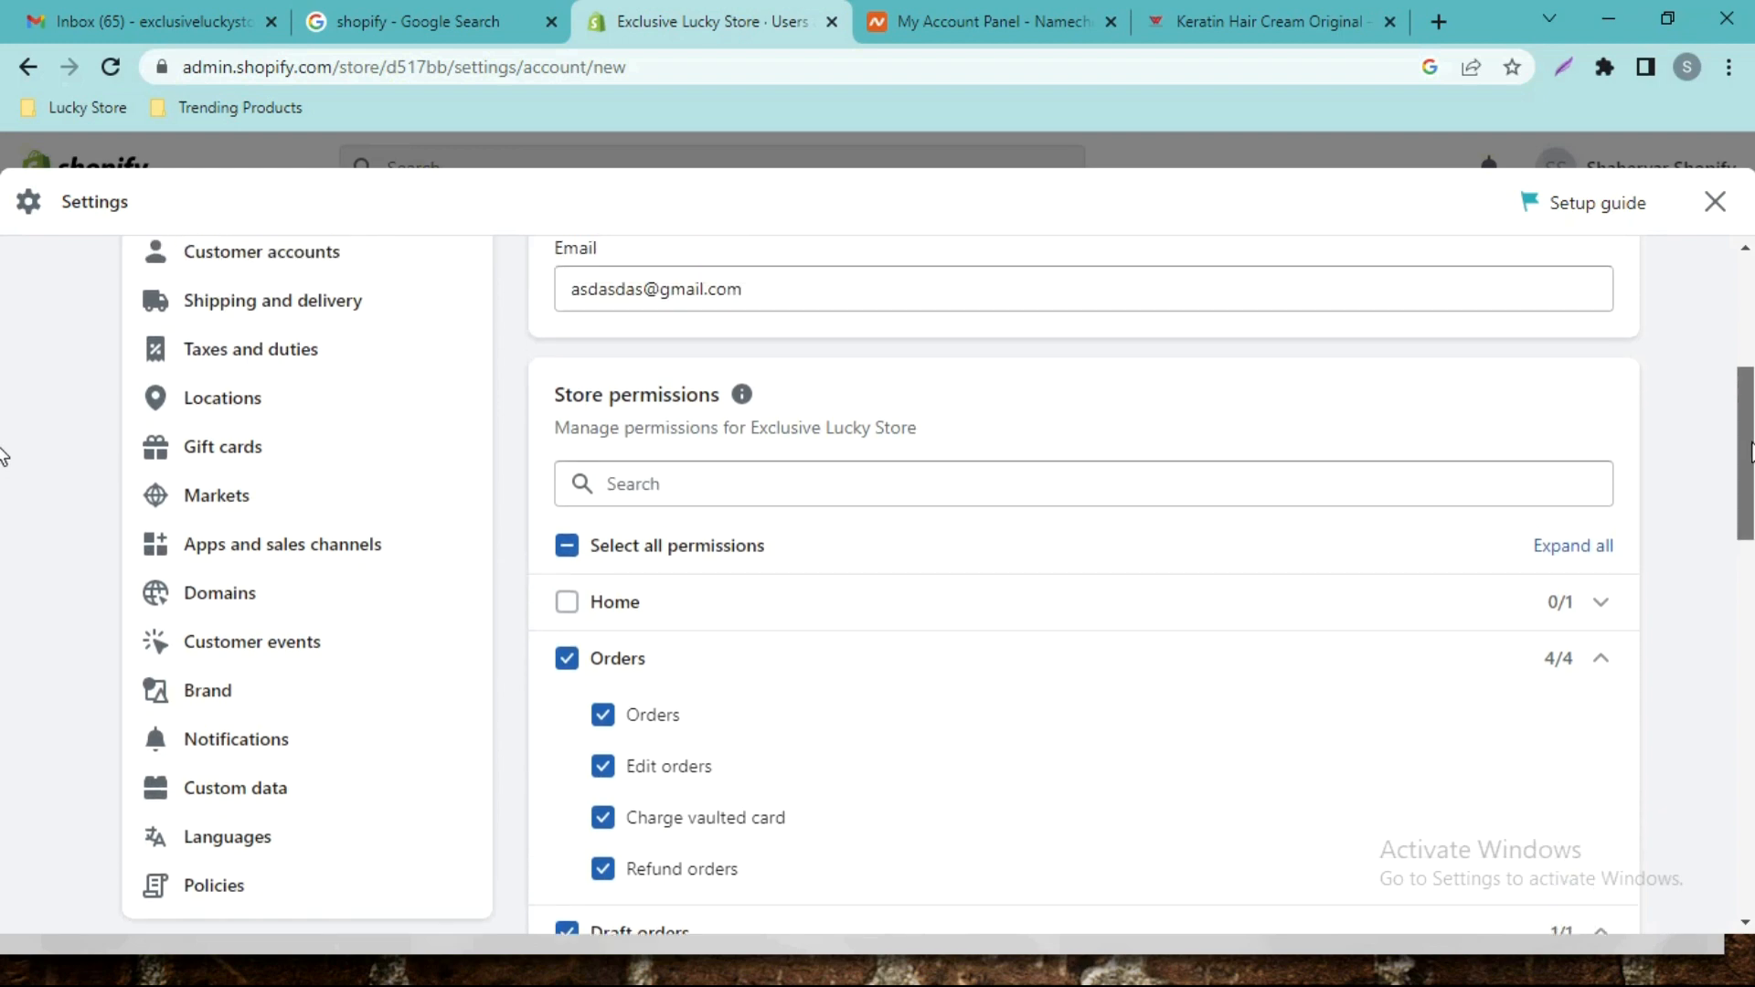
pyautogui.scroll(-5, 2, 457)
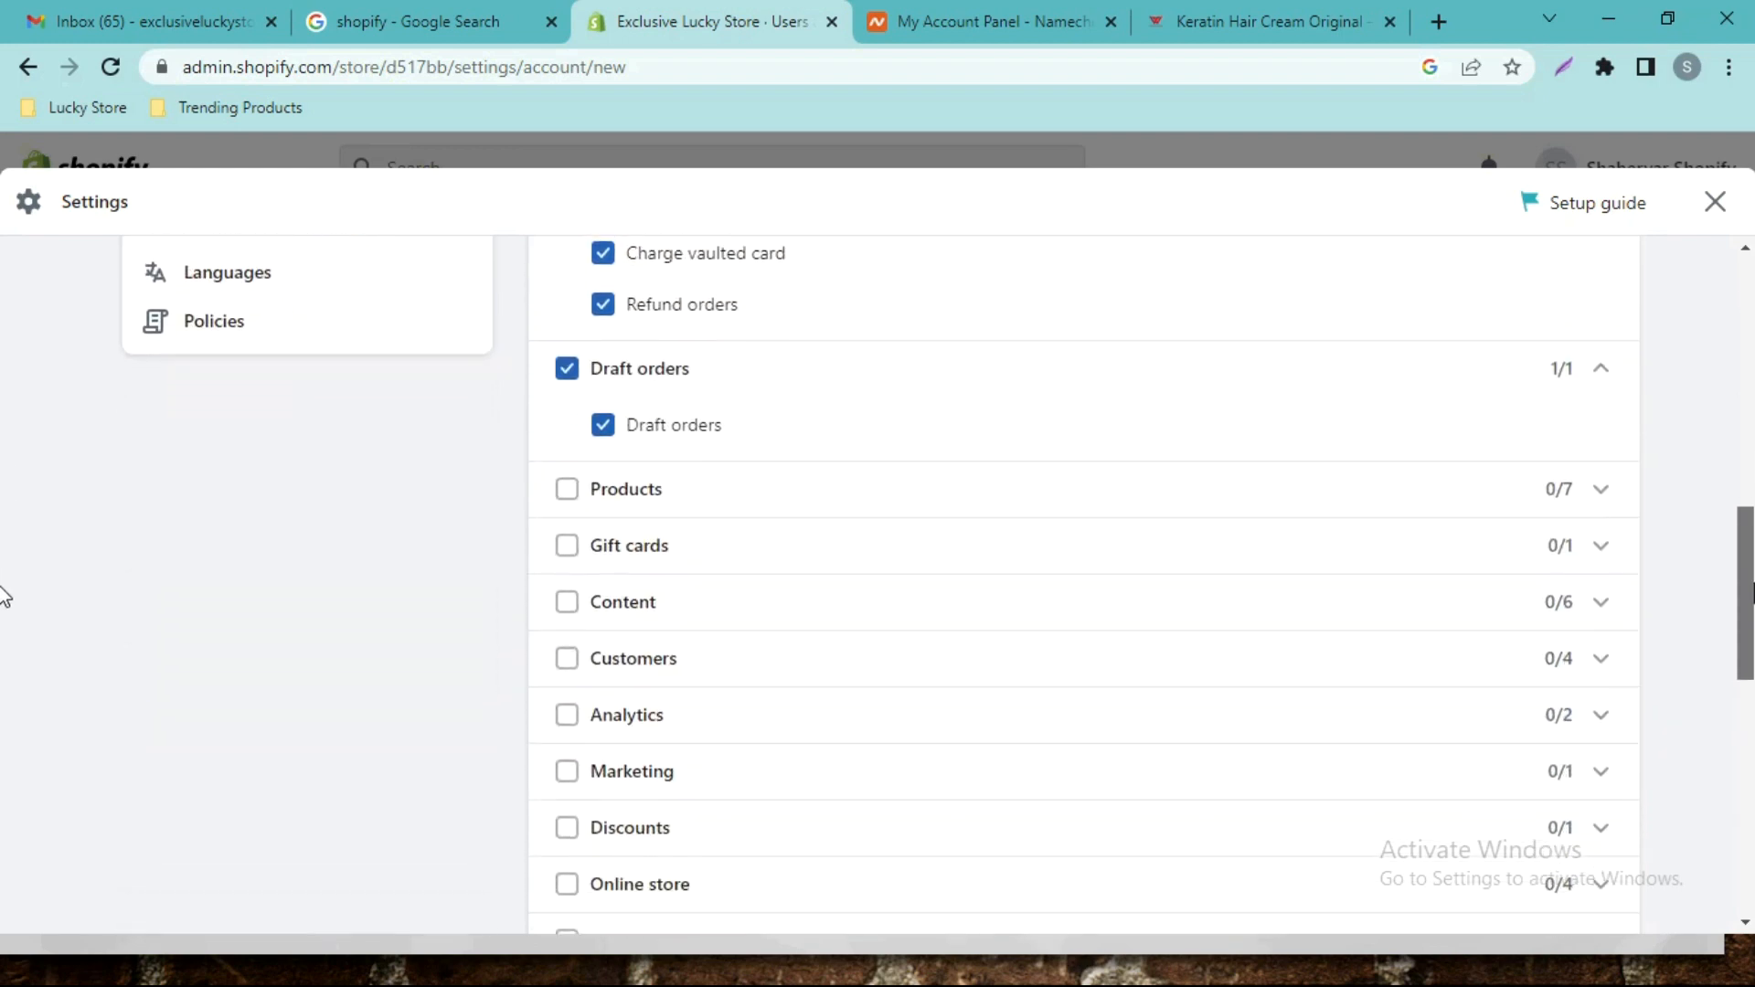
pyautogui.scroll(4, 3, 457)
pyautogui.scroll(2, 3, 457)
pyautogui.click(568, 572)
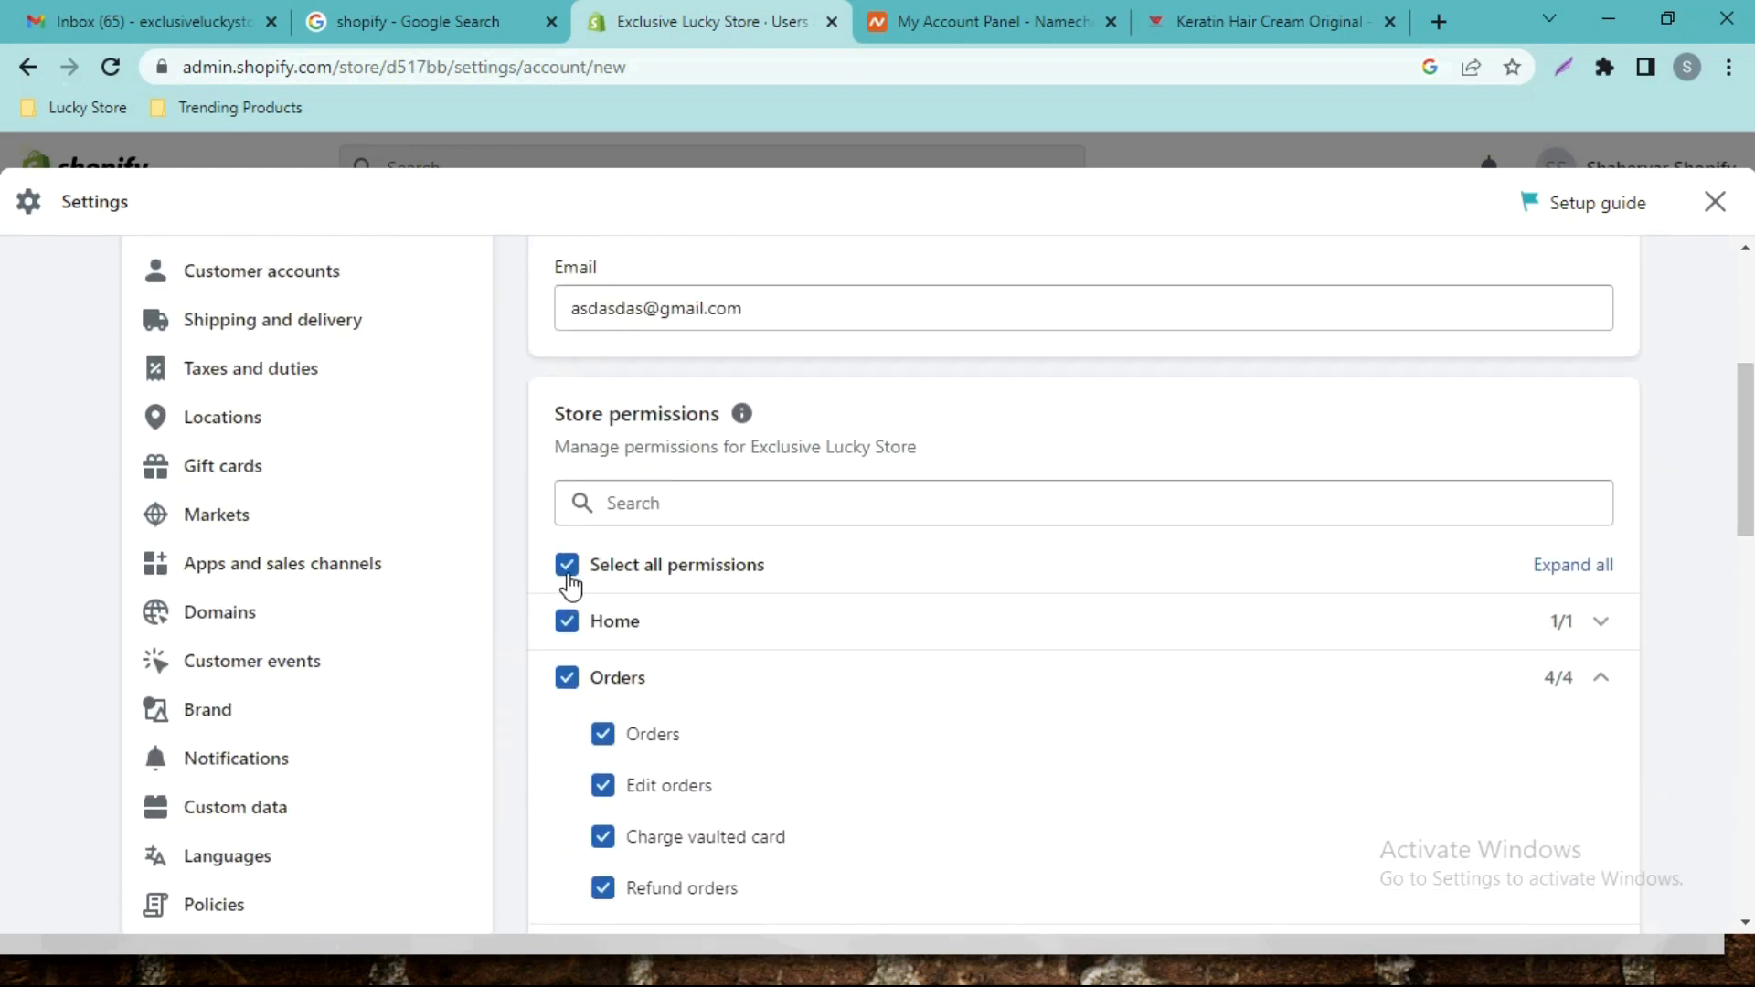
pyautogui.scroll(-12, 4, 463)
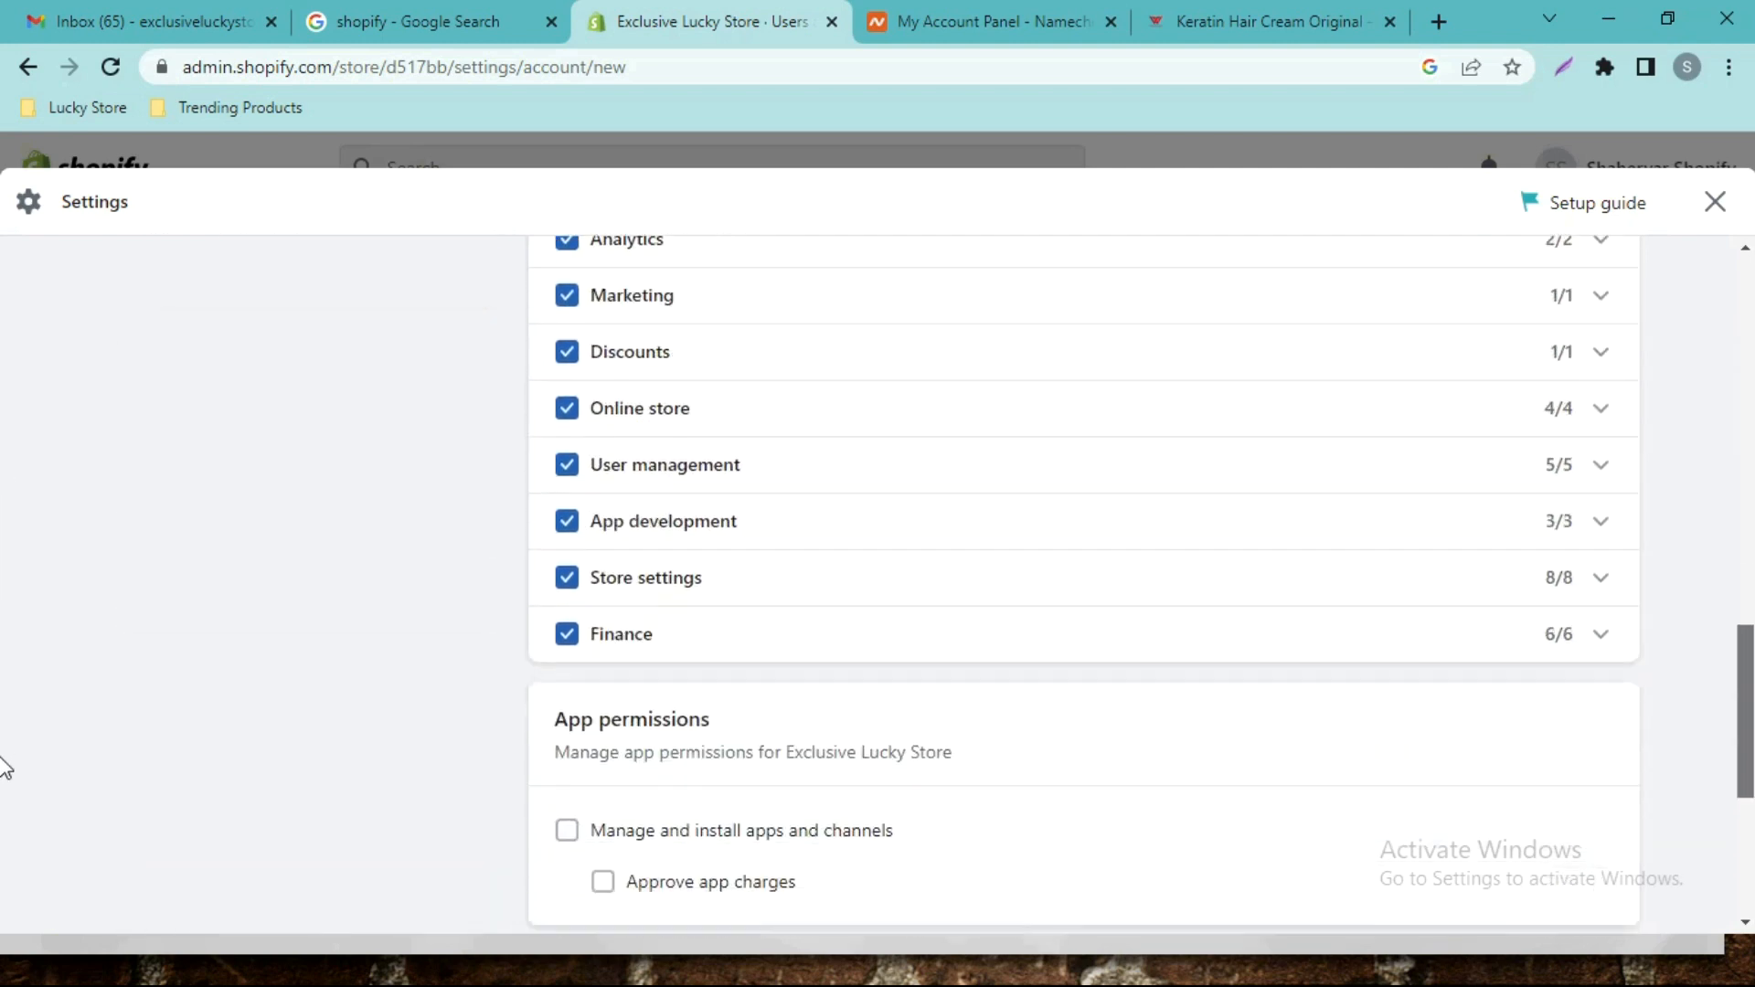
pyautogui.scroll(-1, 3, 807)
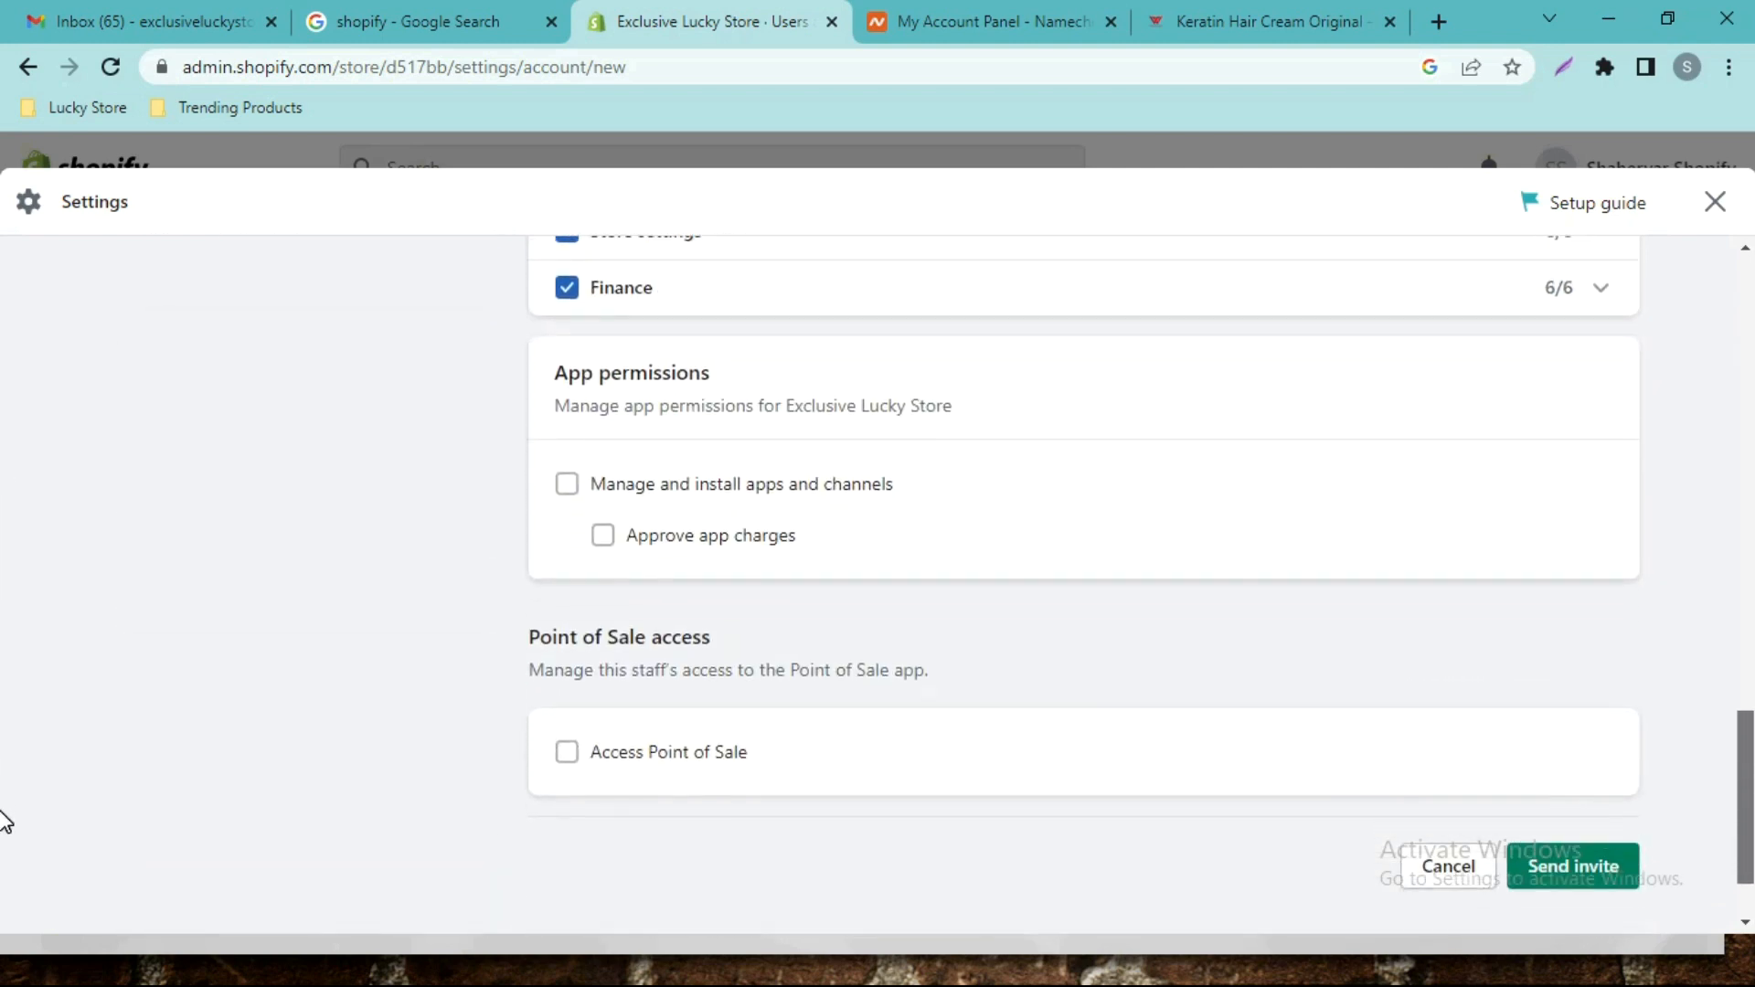
pyautogui.click(568, 482)
pyautogui.click(605, 538)
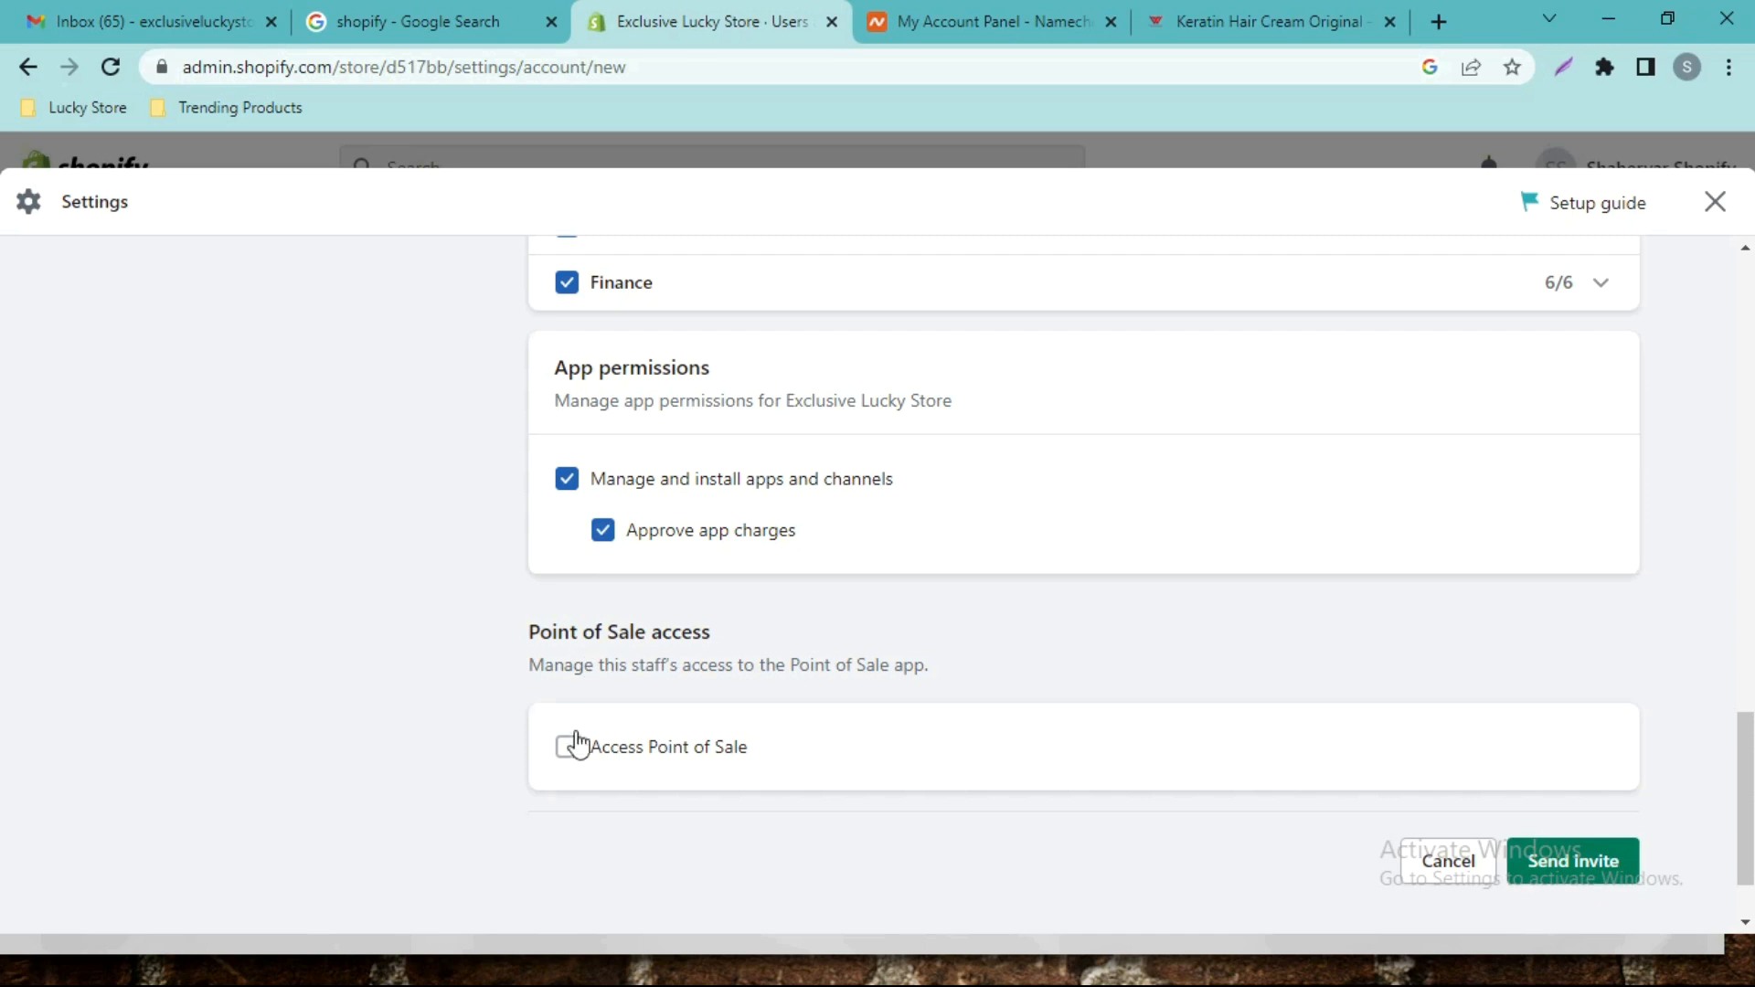
pyautogui.click(568, 746)
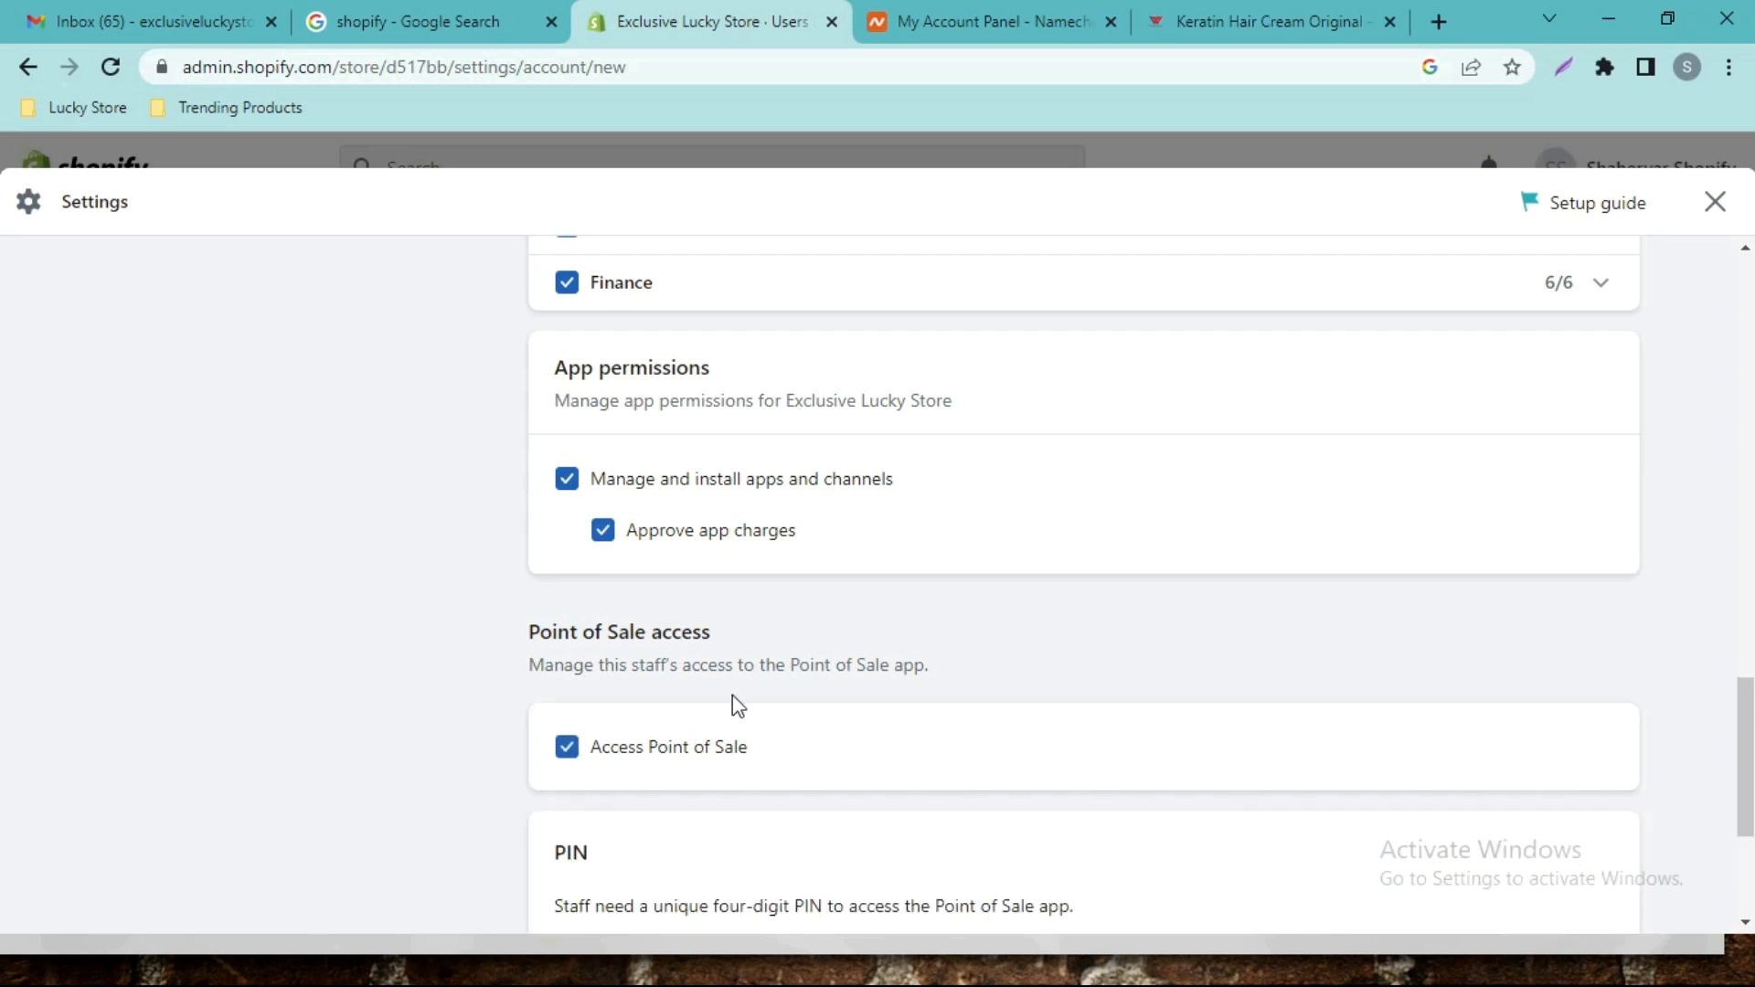
pyautogui.click(568, 747)
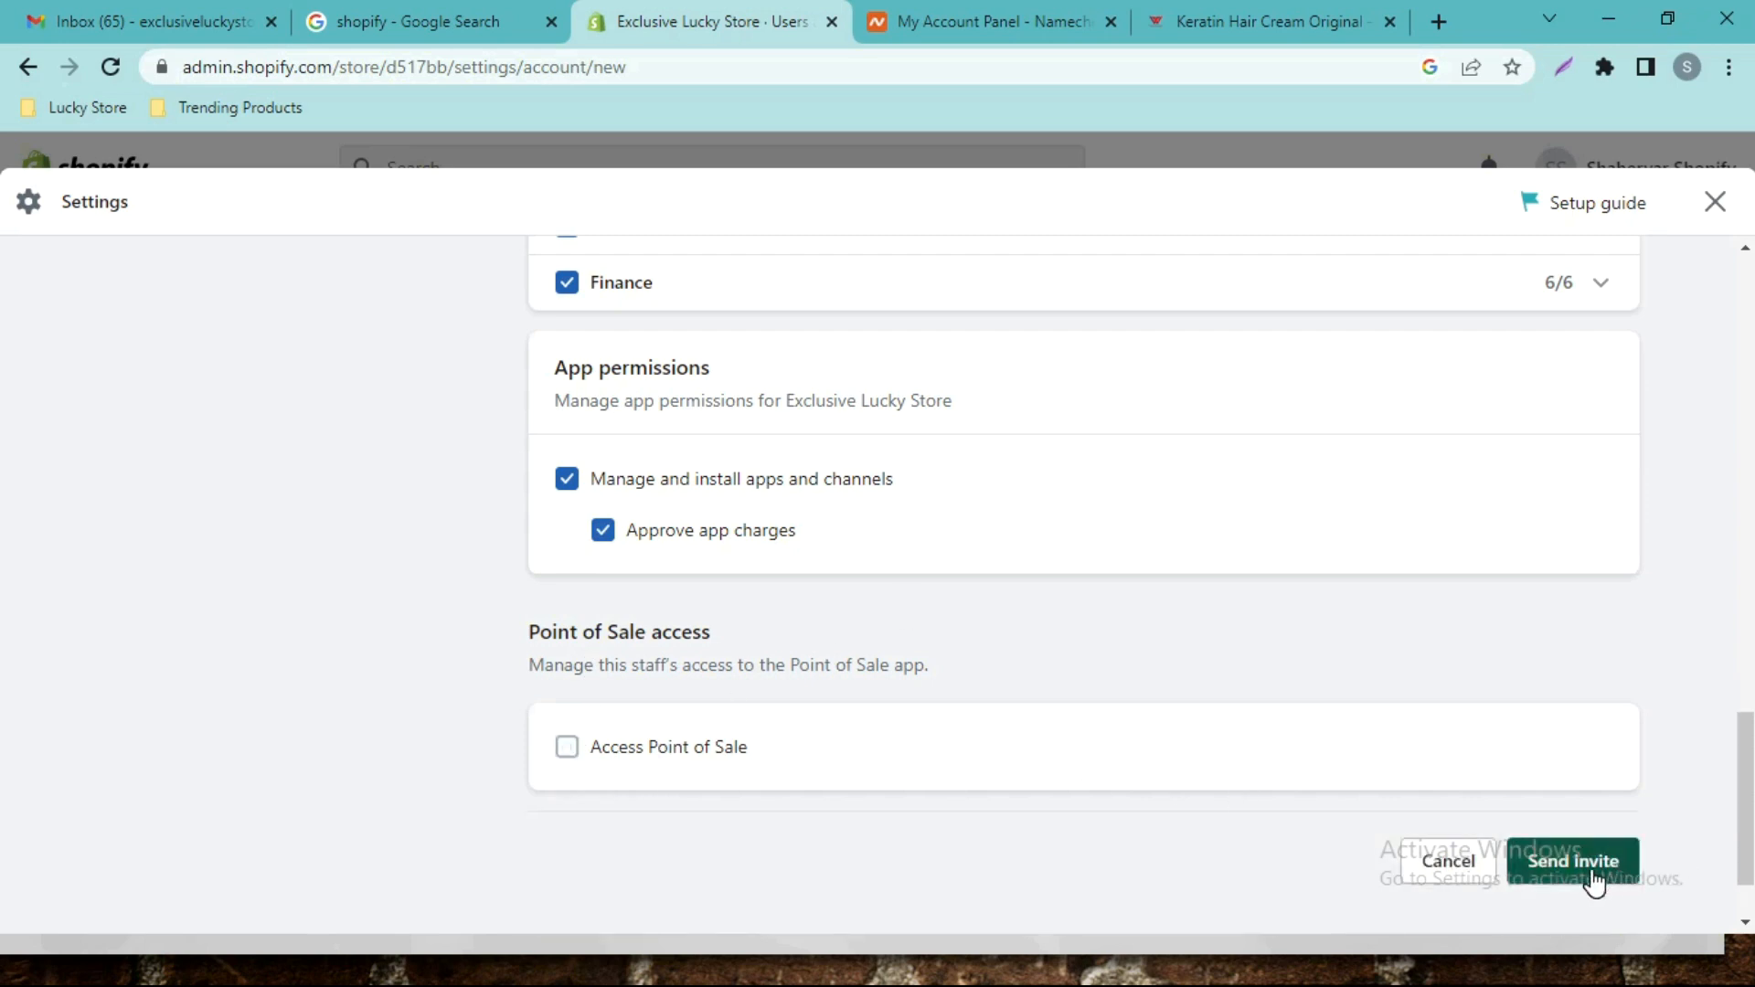
pyautogui.moveTo(1746, 779); pyautogui.dragTo(1746, 305)
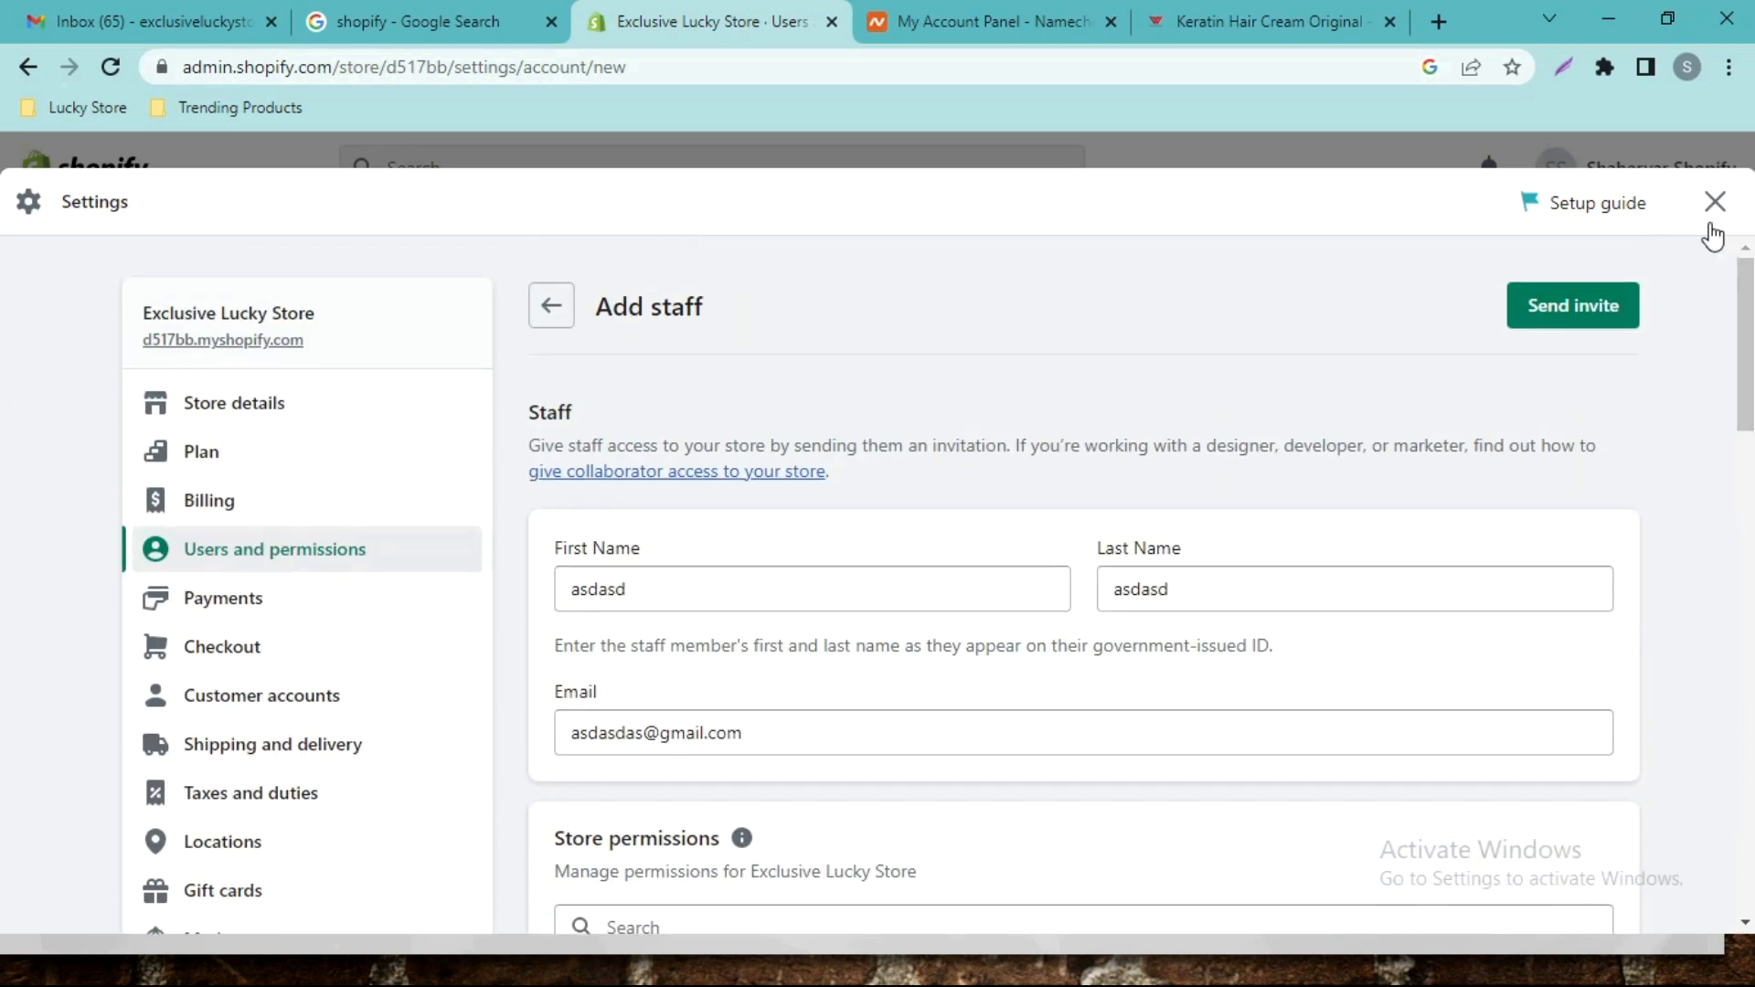
pyautogui.click(553, 309)
pyautogui.scroll(-7, 782, 517)
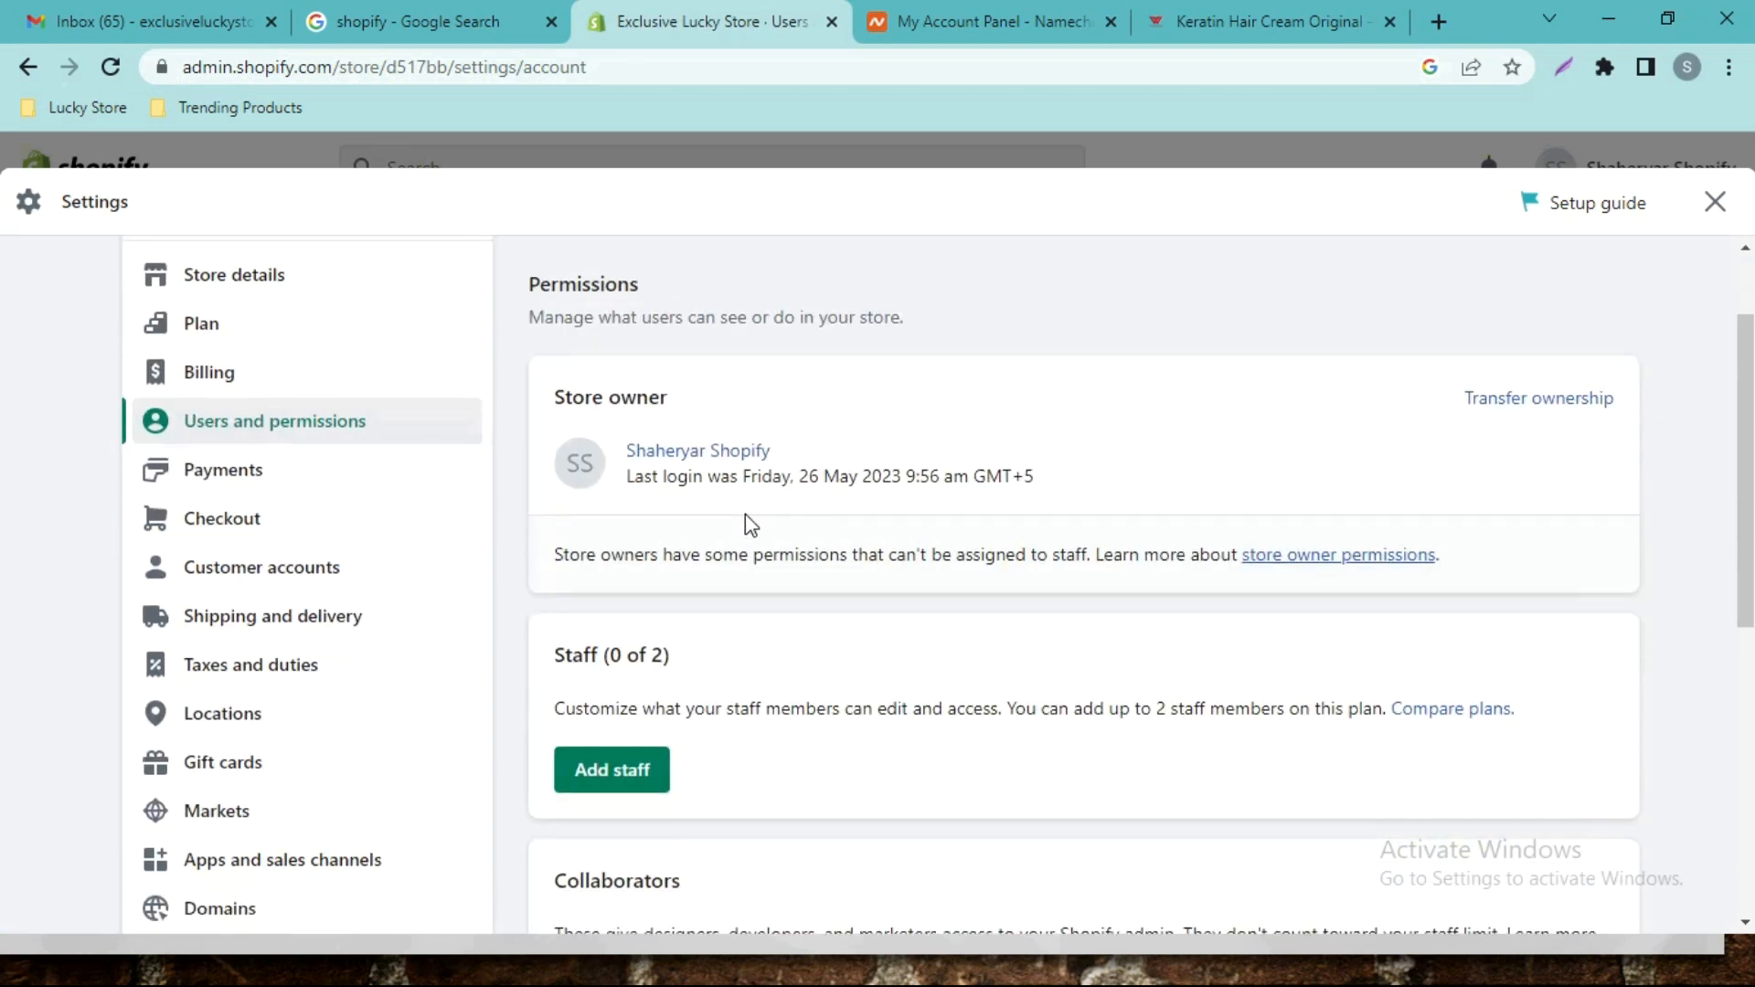
pyautogui.scroll(-1, 932, 527)
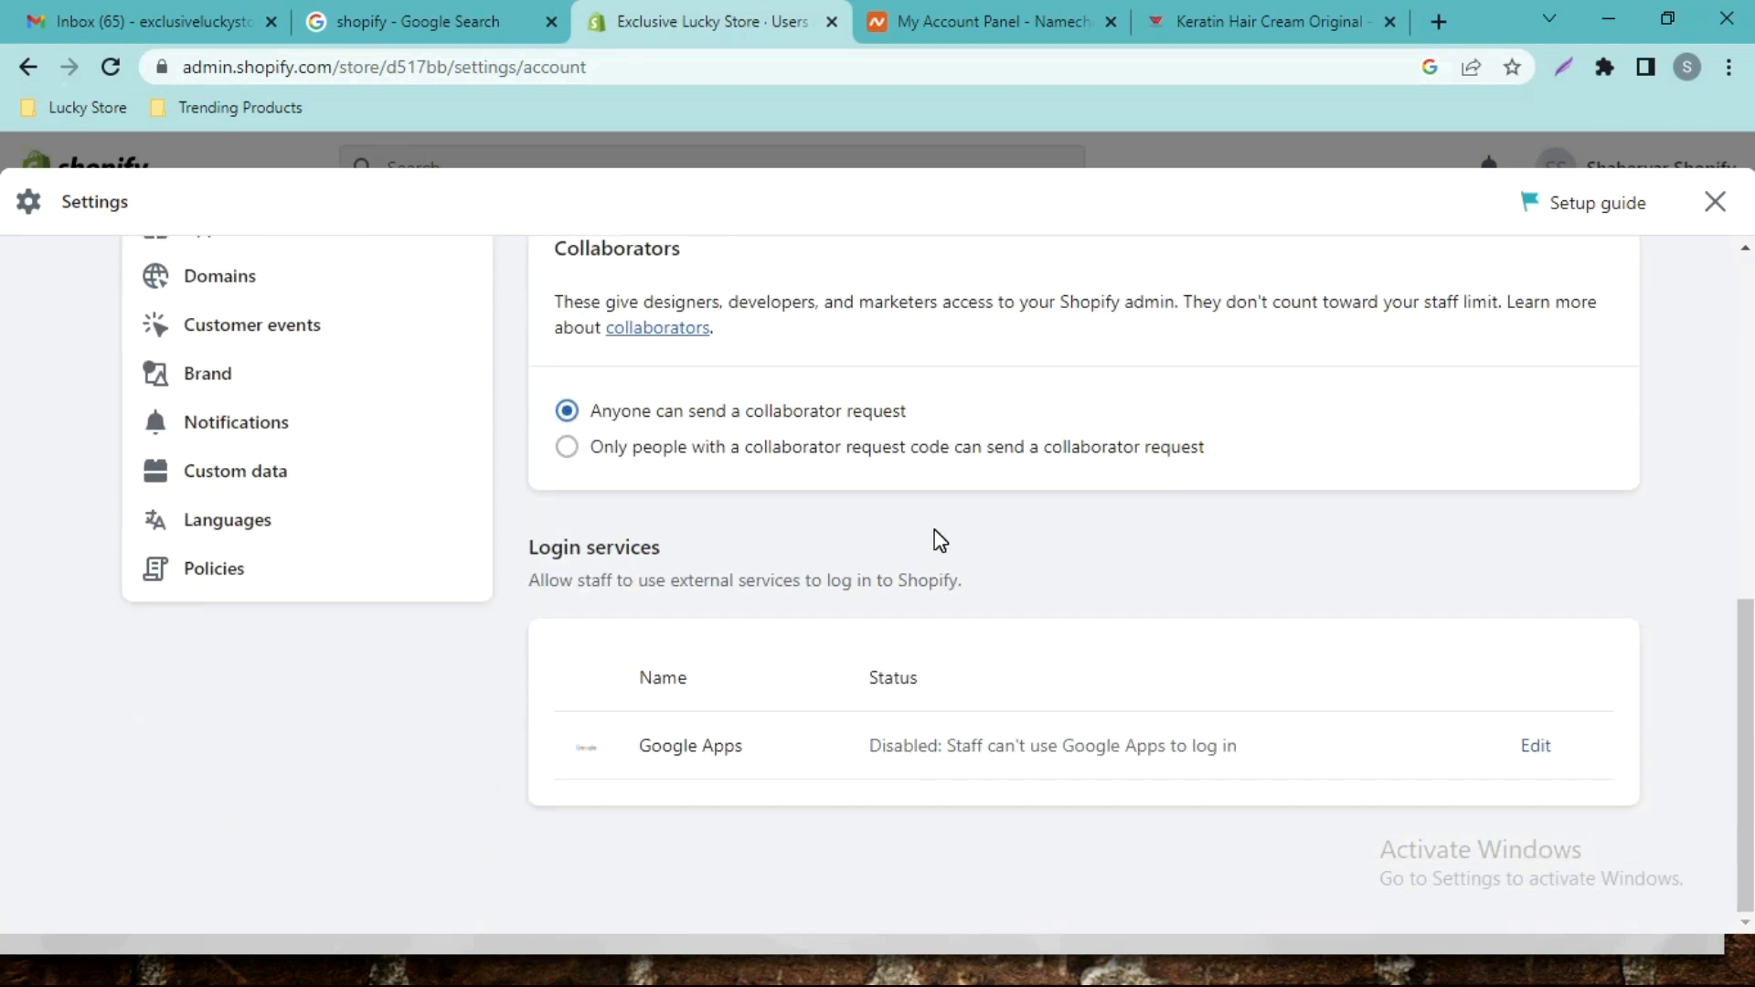
pyautogui.scroll(4, 923, 521)
pyautogui.scroll(3, 737, 454)
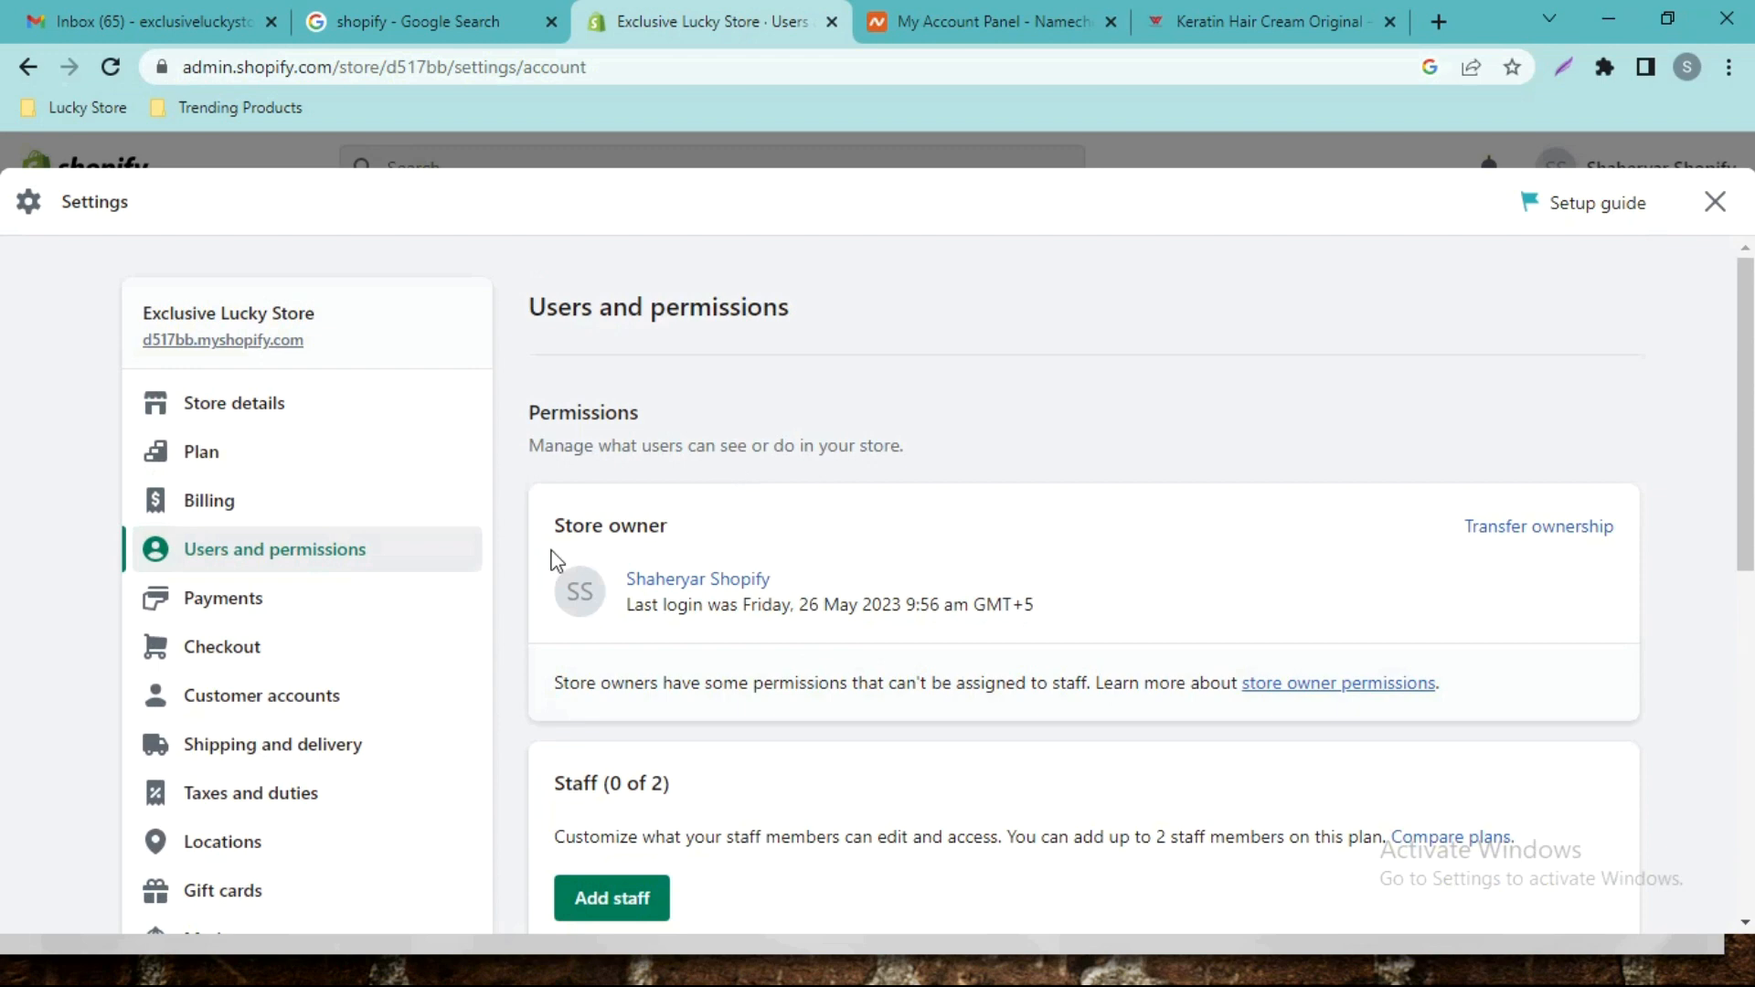
# In Payments settings, add Cash on Delivery (COD) under Manual payment methods and activate it.
pyautogui.click(183, 613)
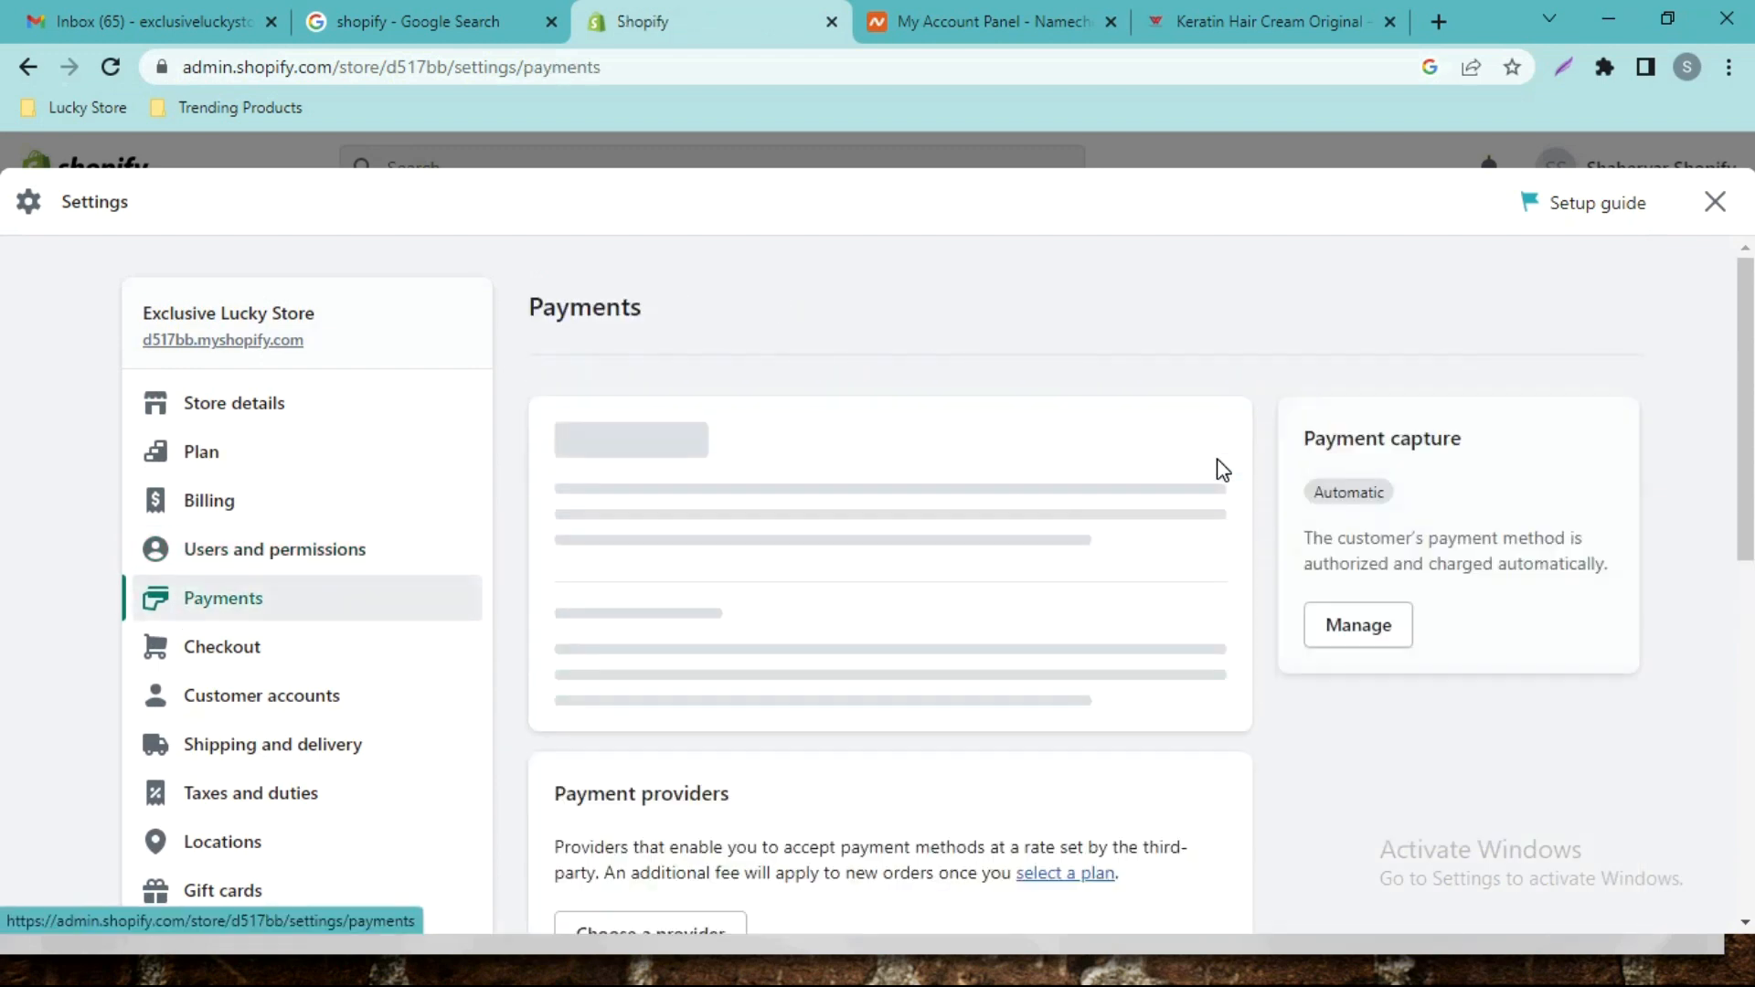
pyautogui.scroll(-4, 5, 475)
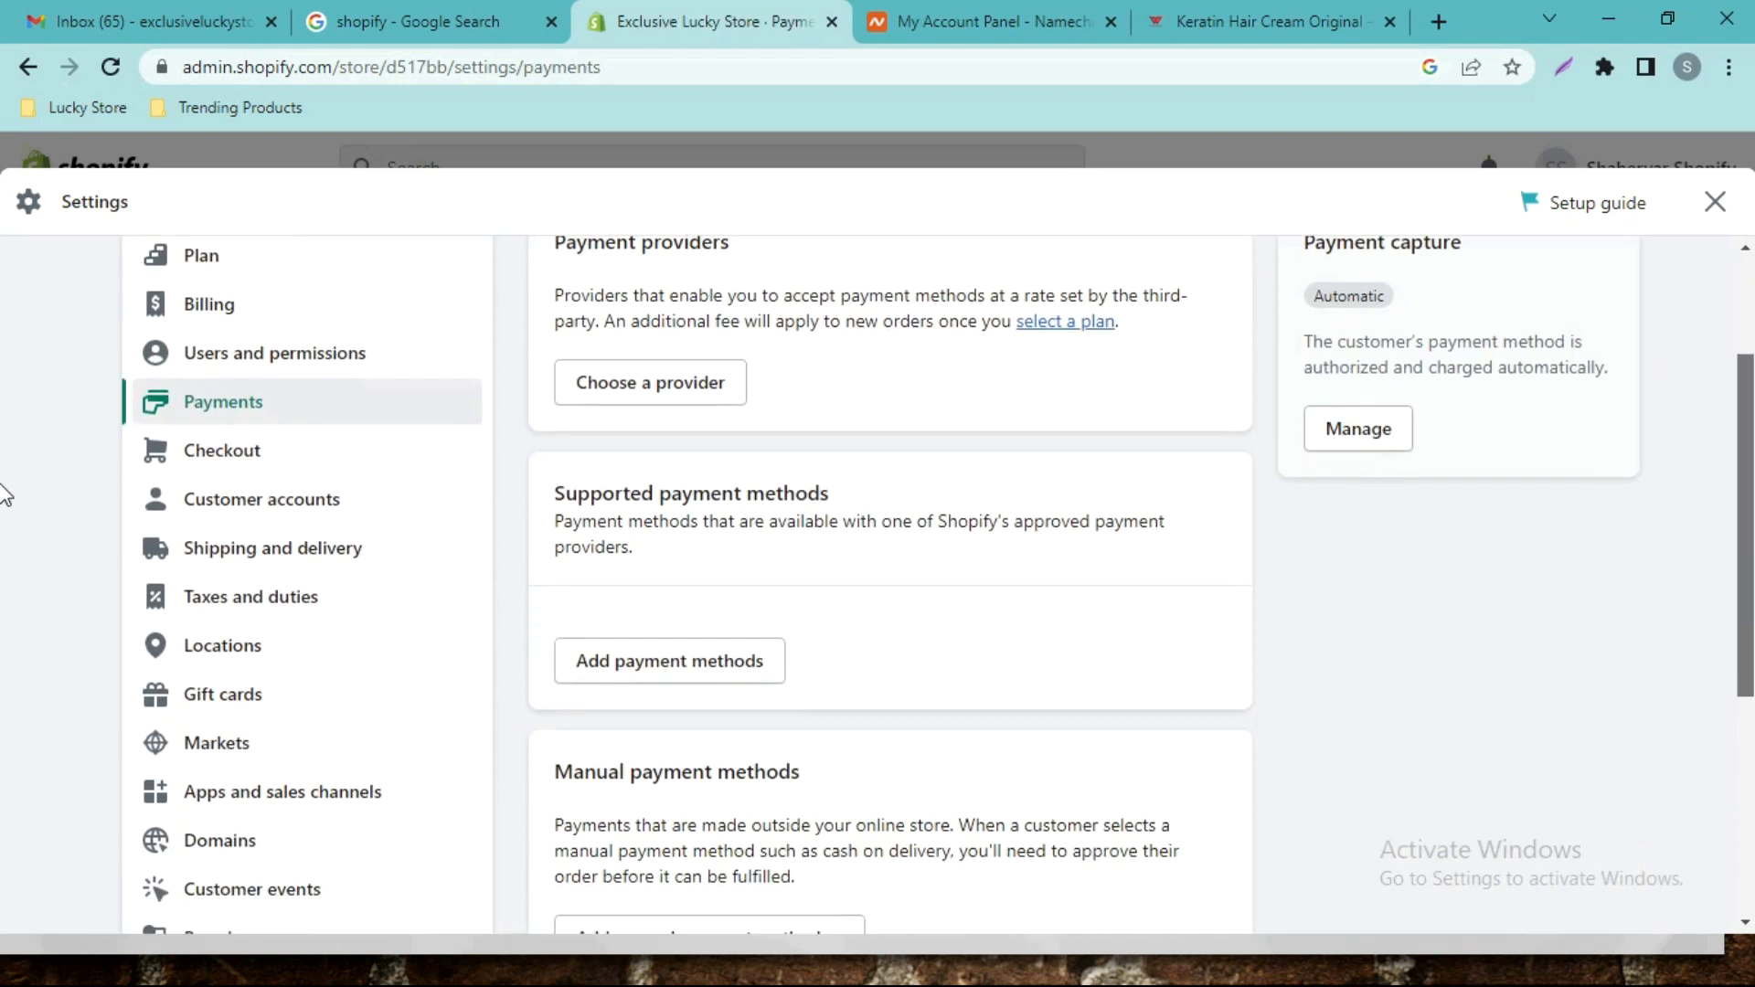
pyautogui.scroll(-1, 7, 600)
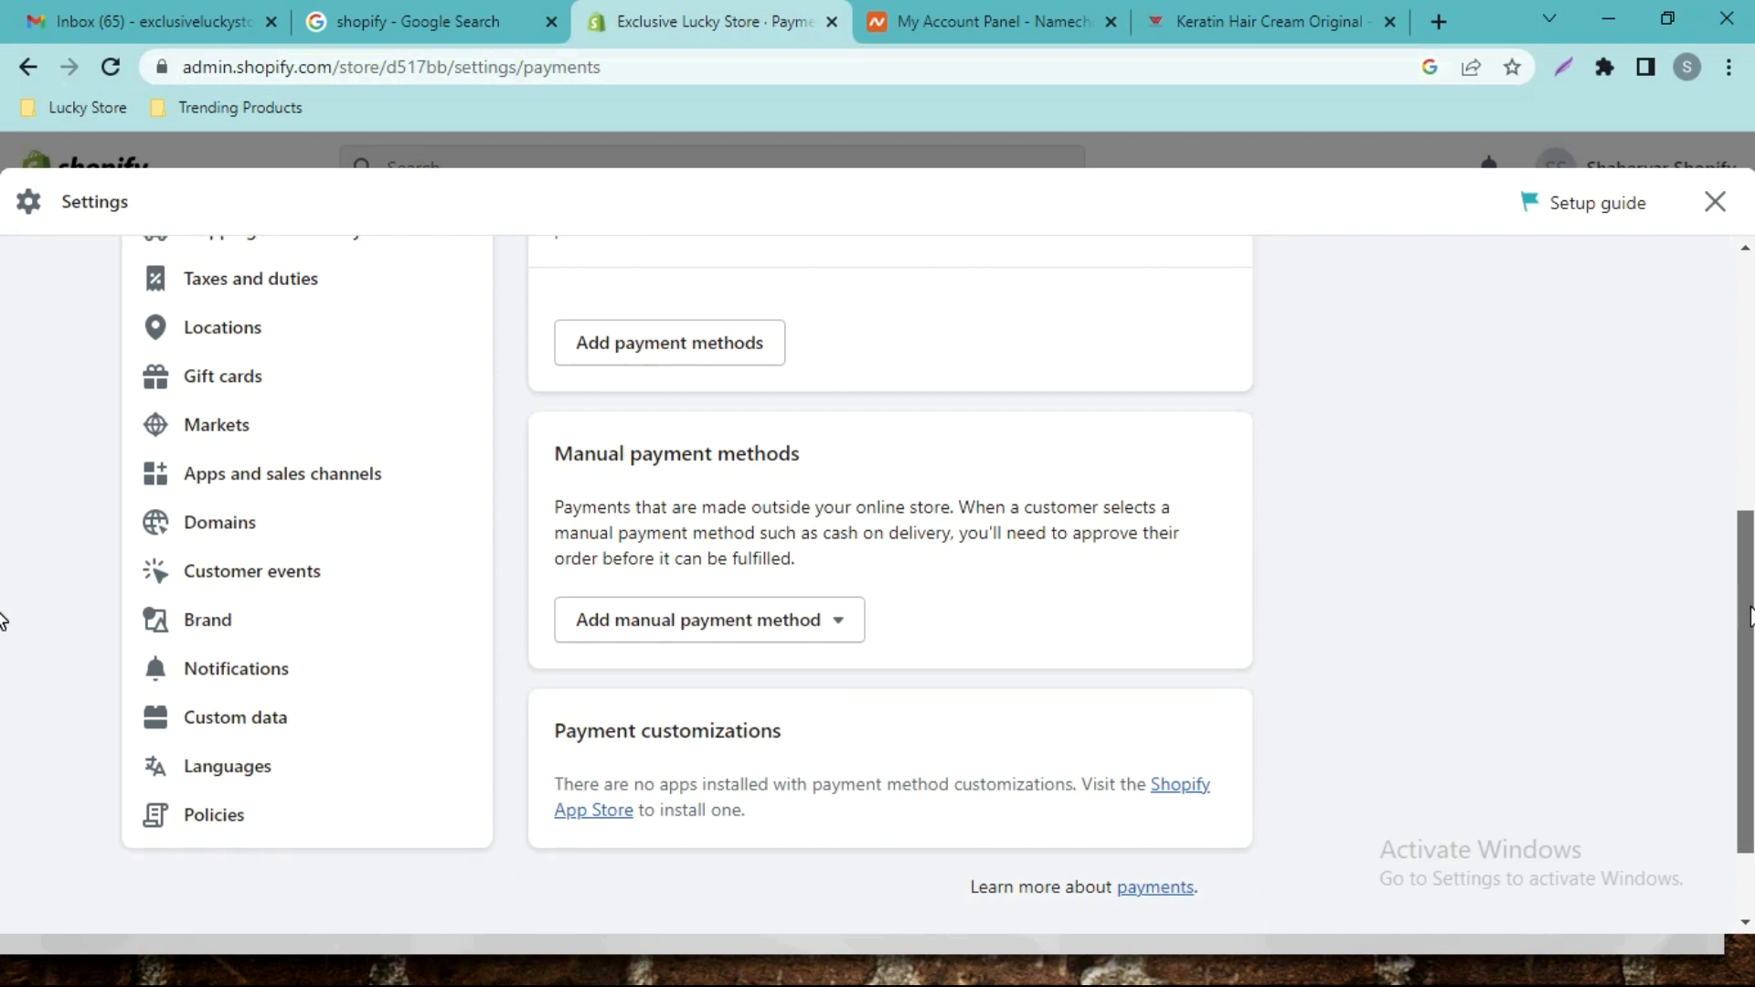
pyautogui.click(764, 646)
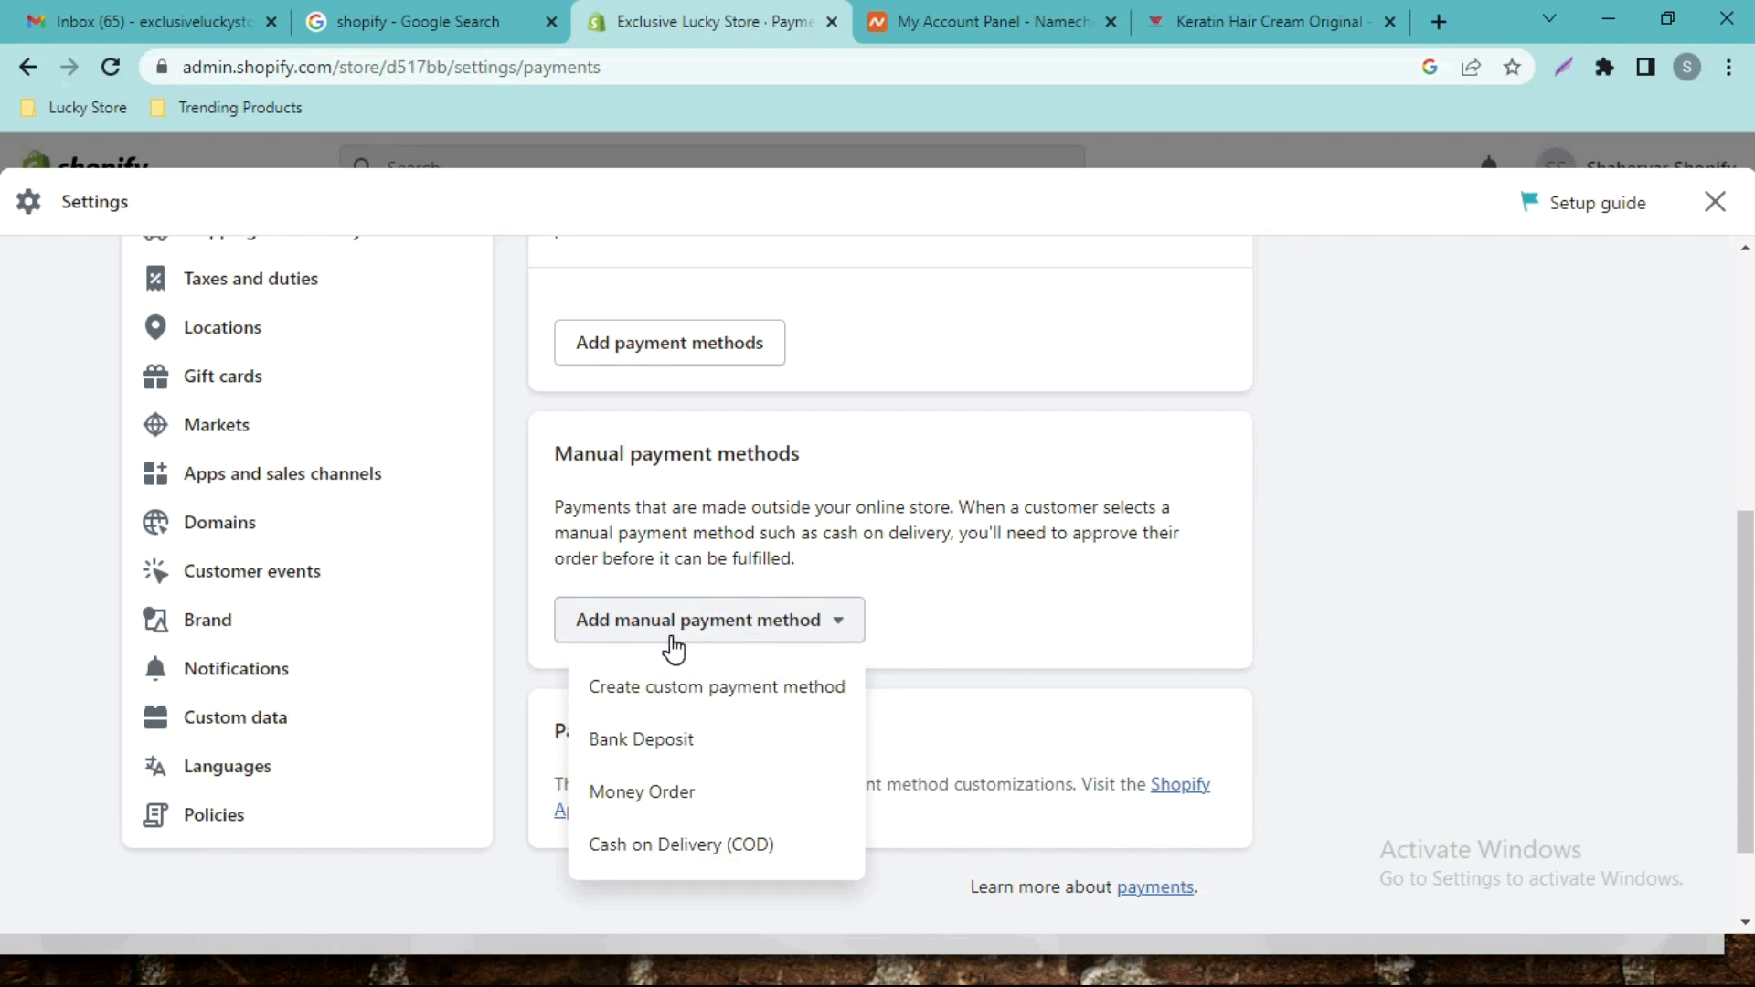
pyautogui.click(631, 850)
pyautogui.click(1010, 822)
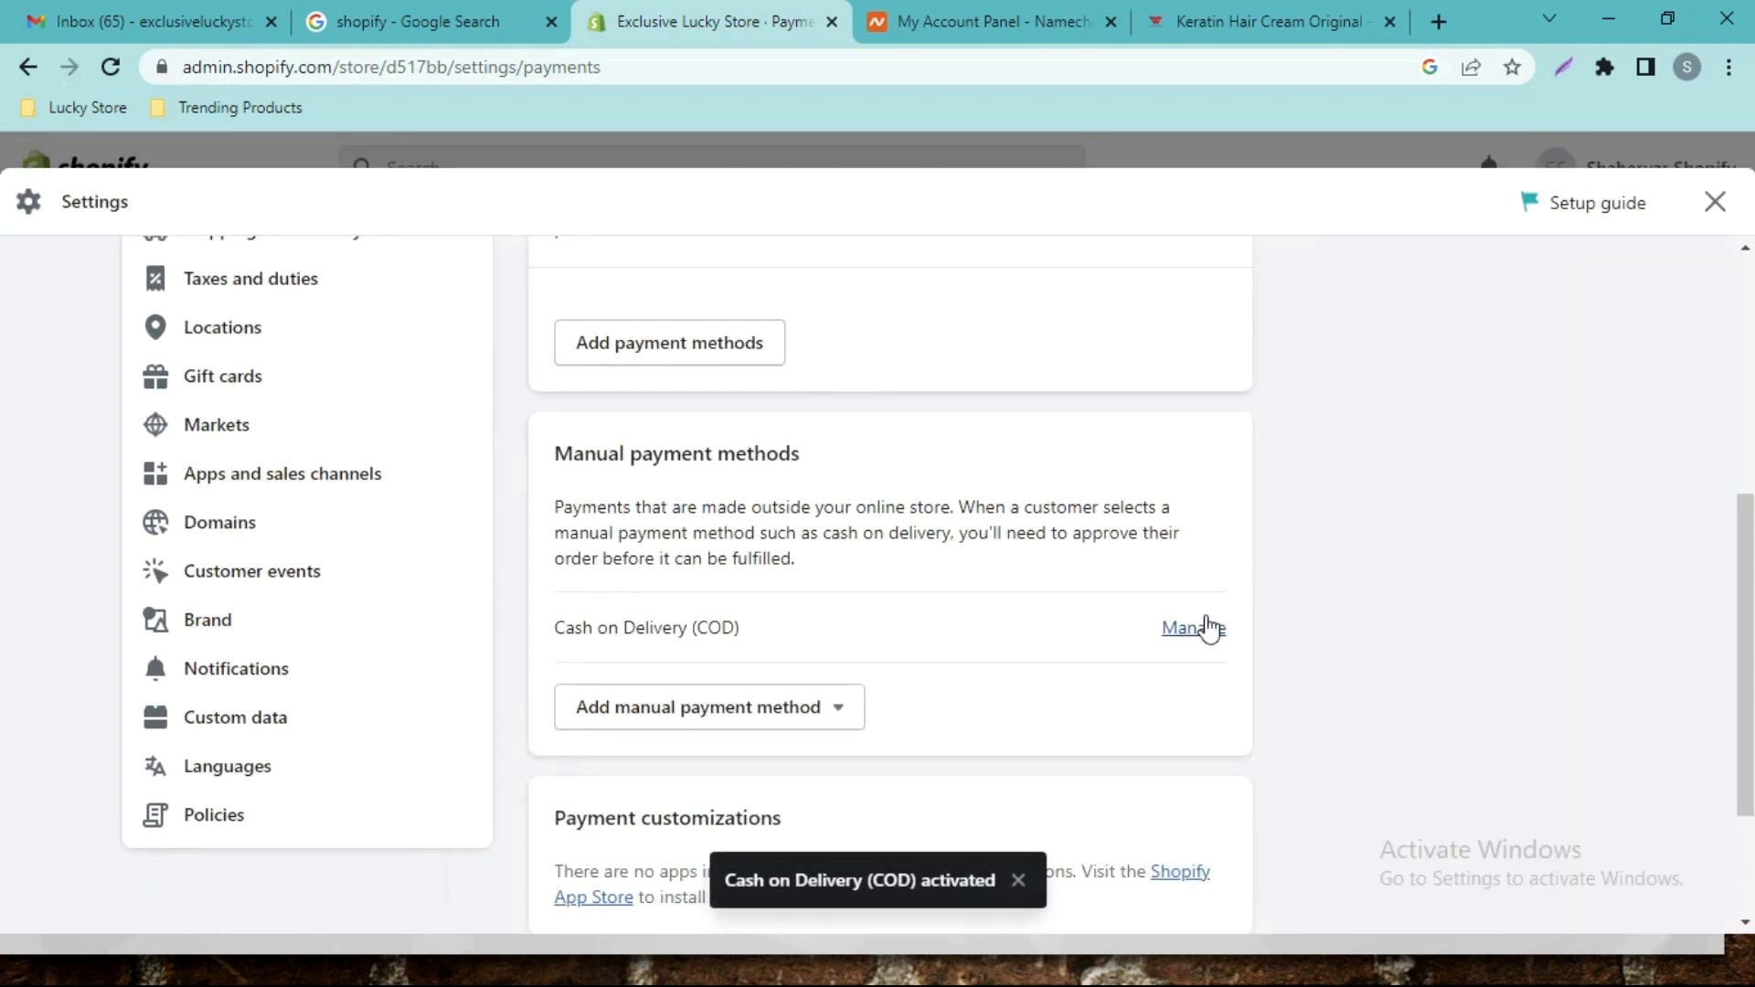
pyautogui.moveTo(1744, 603); pyautogui.dragTo(1748, 421)
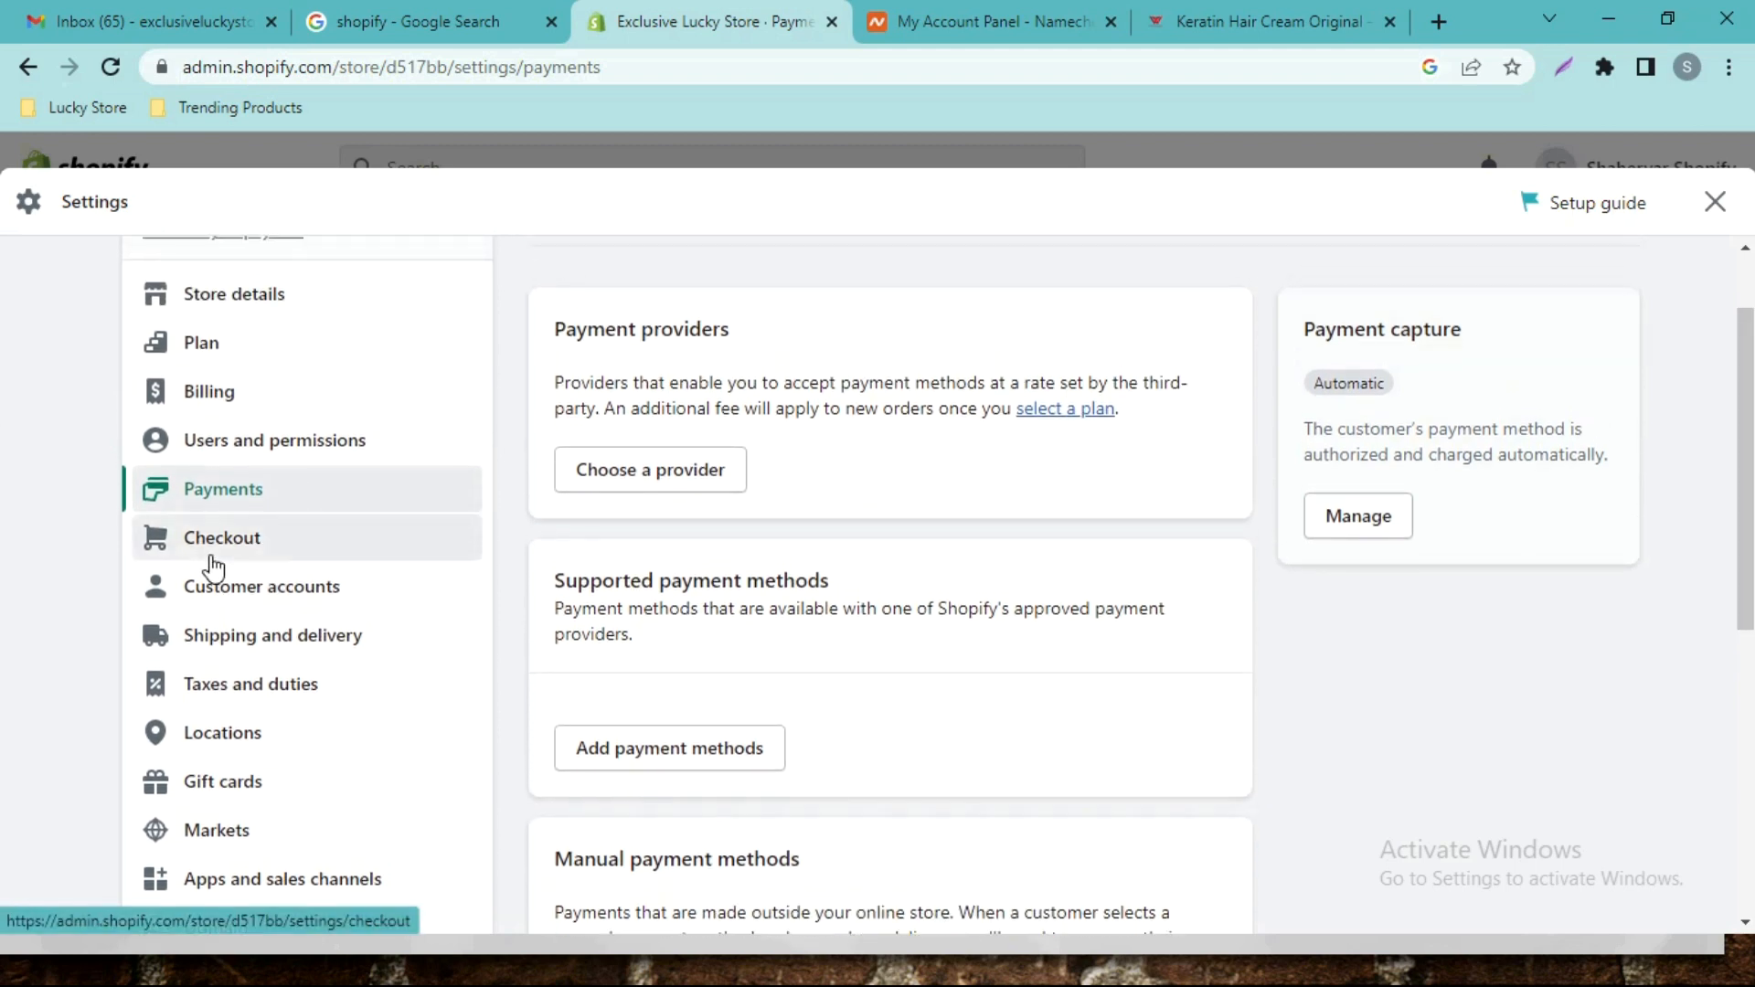
# In Checkout settings, set Address line 2 to Don't include.
pyautogui.click(209, 543)
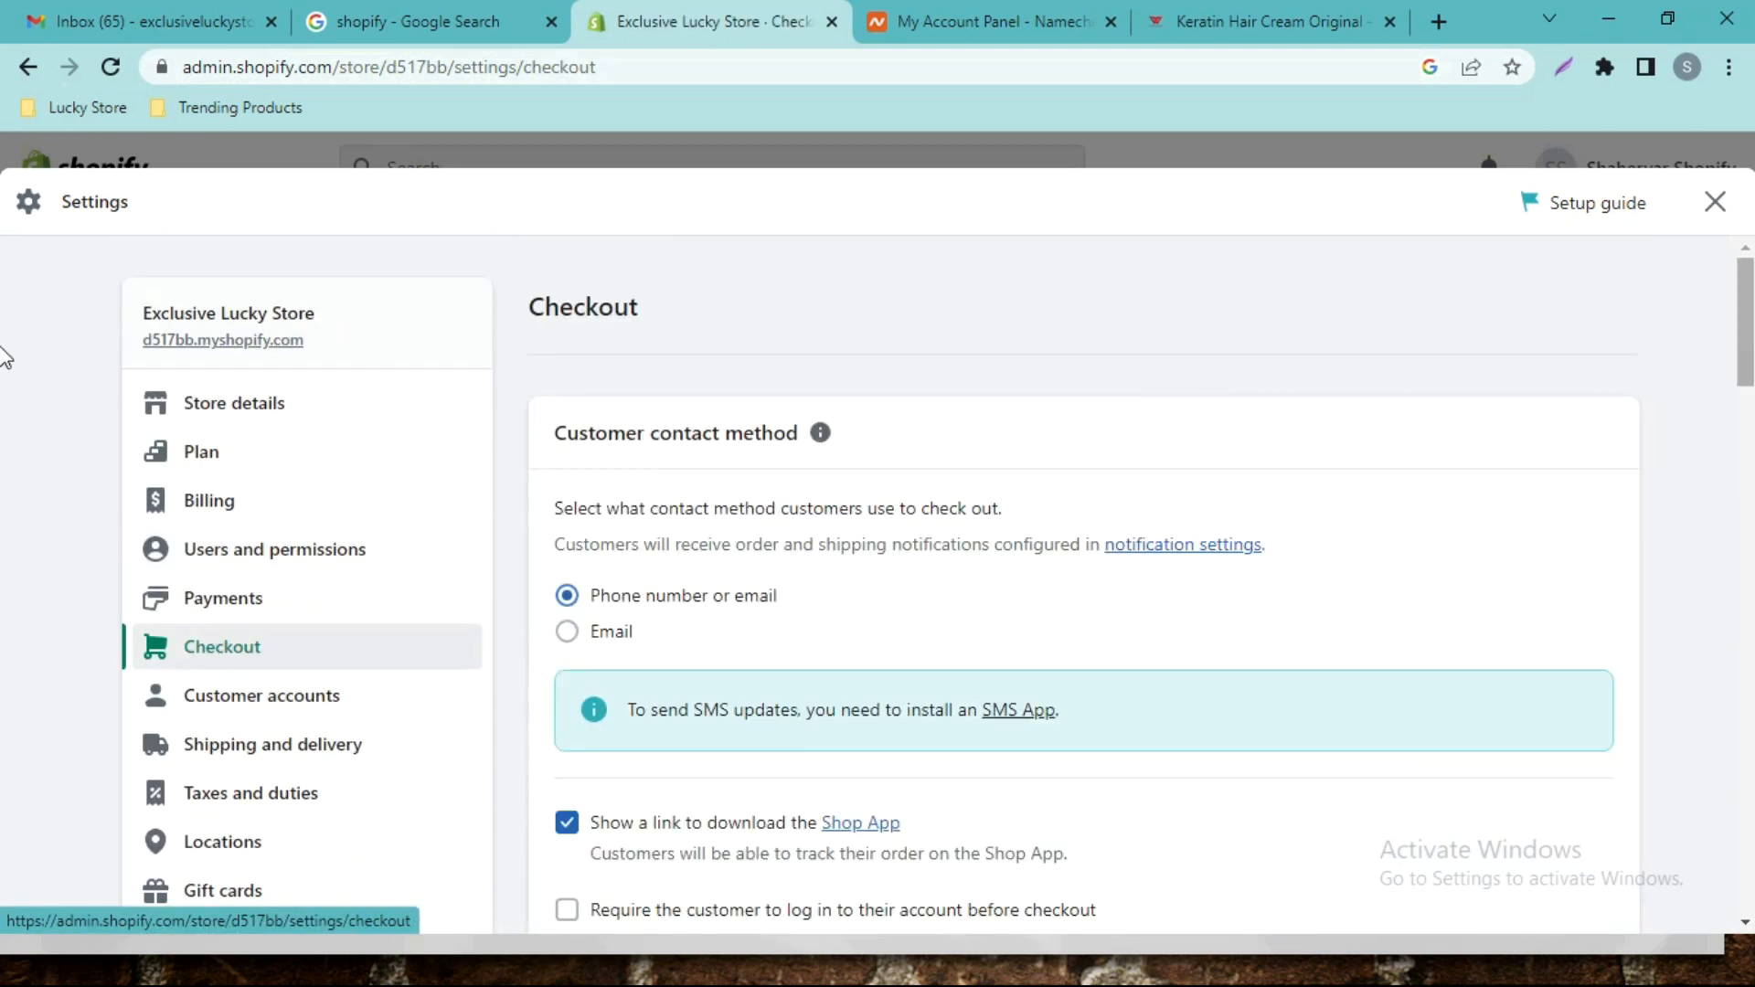
pyautogui.moveTo(1746, 299)
pyautogui.mouseDown()
pyautogui.moveTo(1749, 355)
pyautogui.moveTo(1749, 325)
pyautogui.mouseUp()
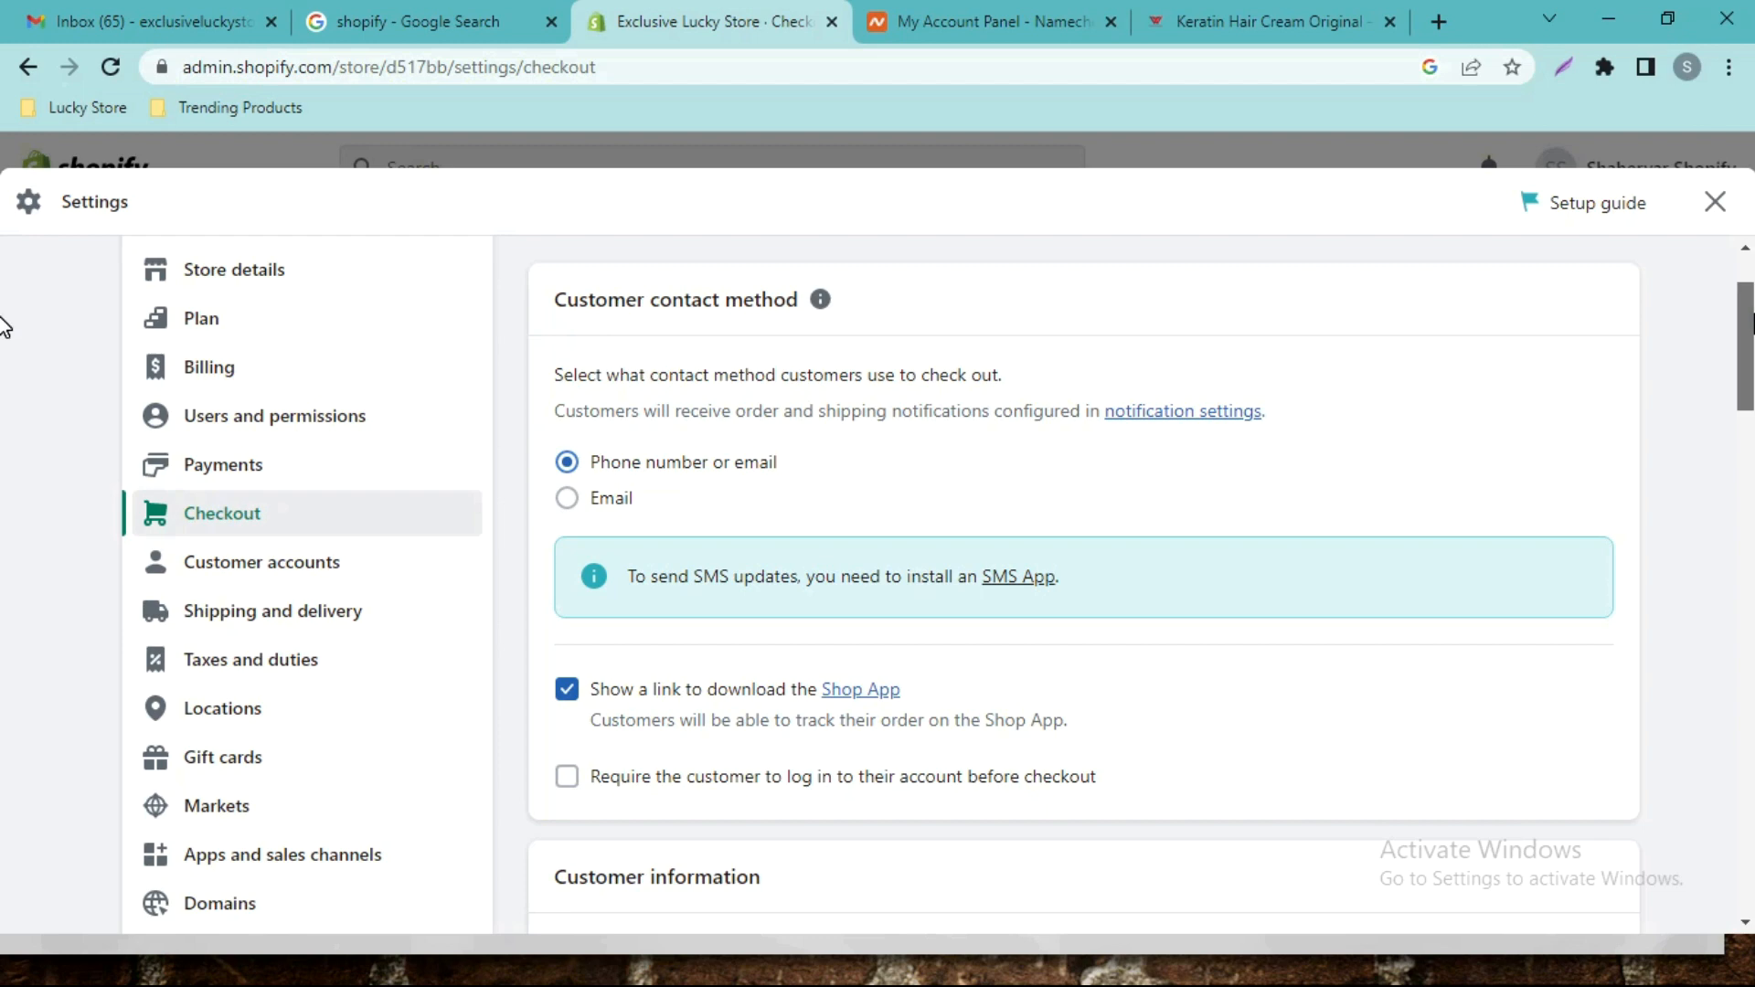
pyautogui.scroll(-1, 3, 327)
pyautogui.scroll(1, 2, 327)
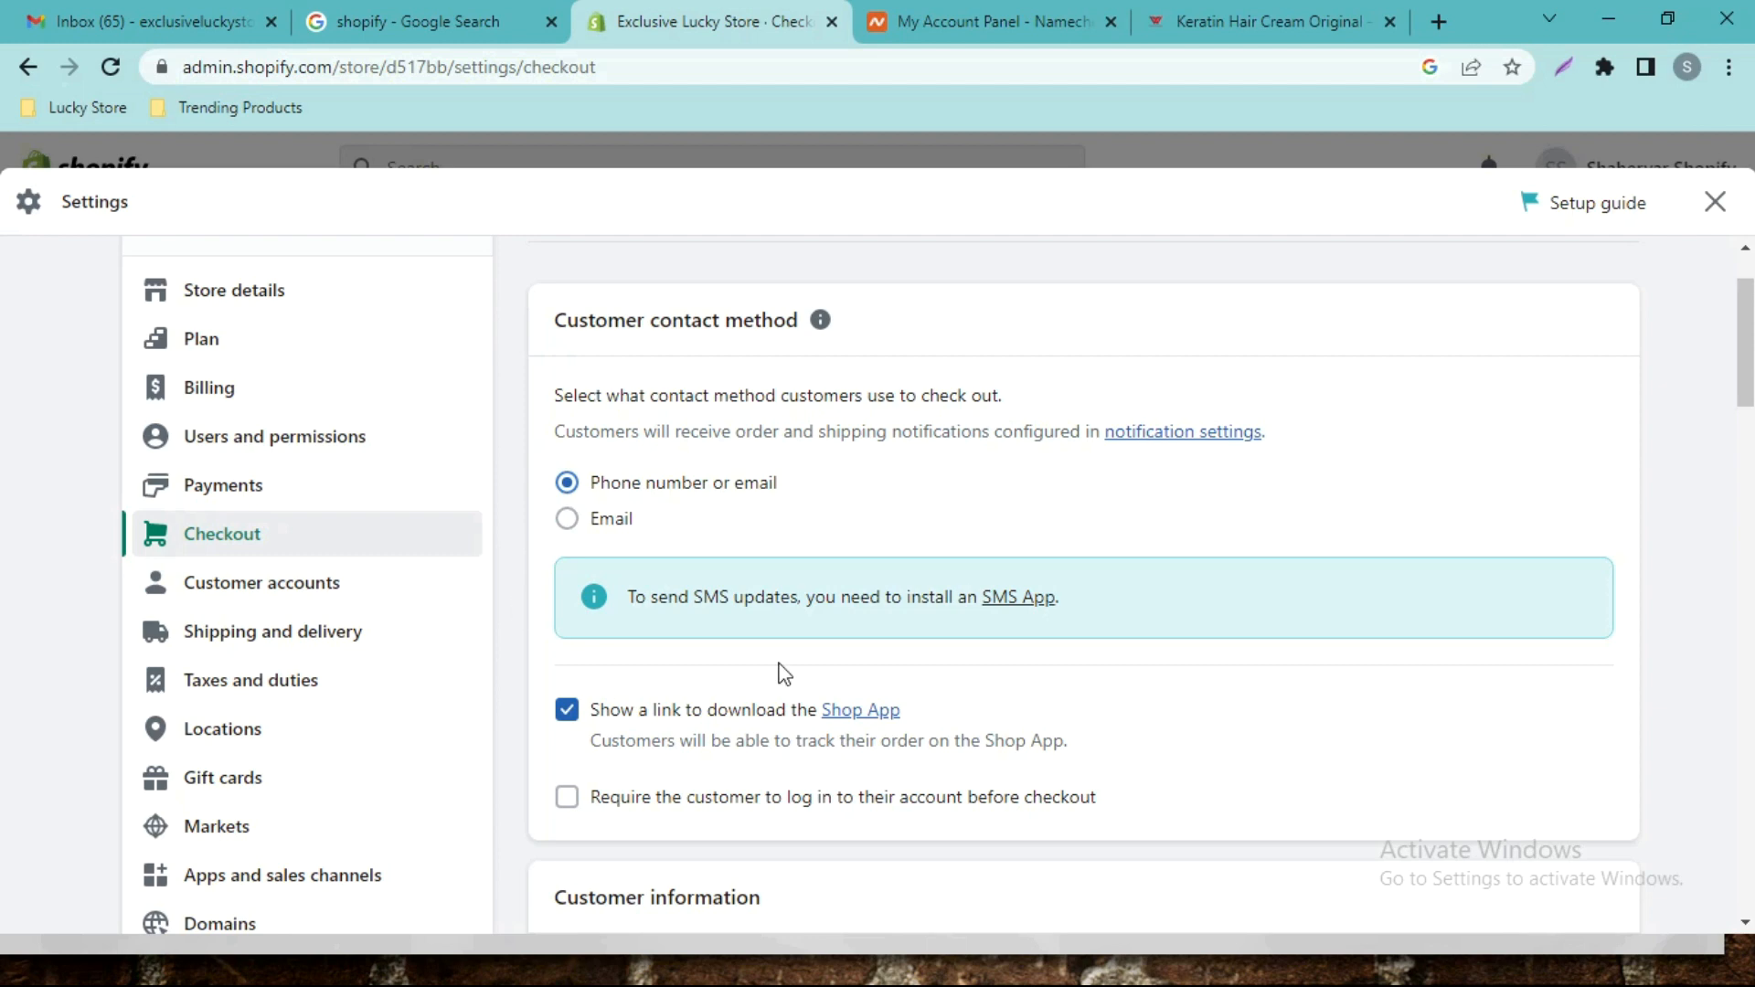
pyautogui.scroll(-5, 3, 329)
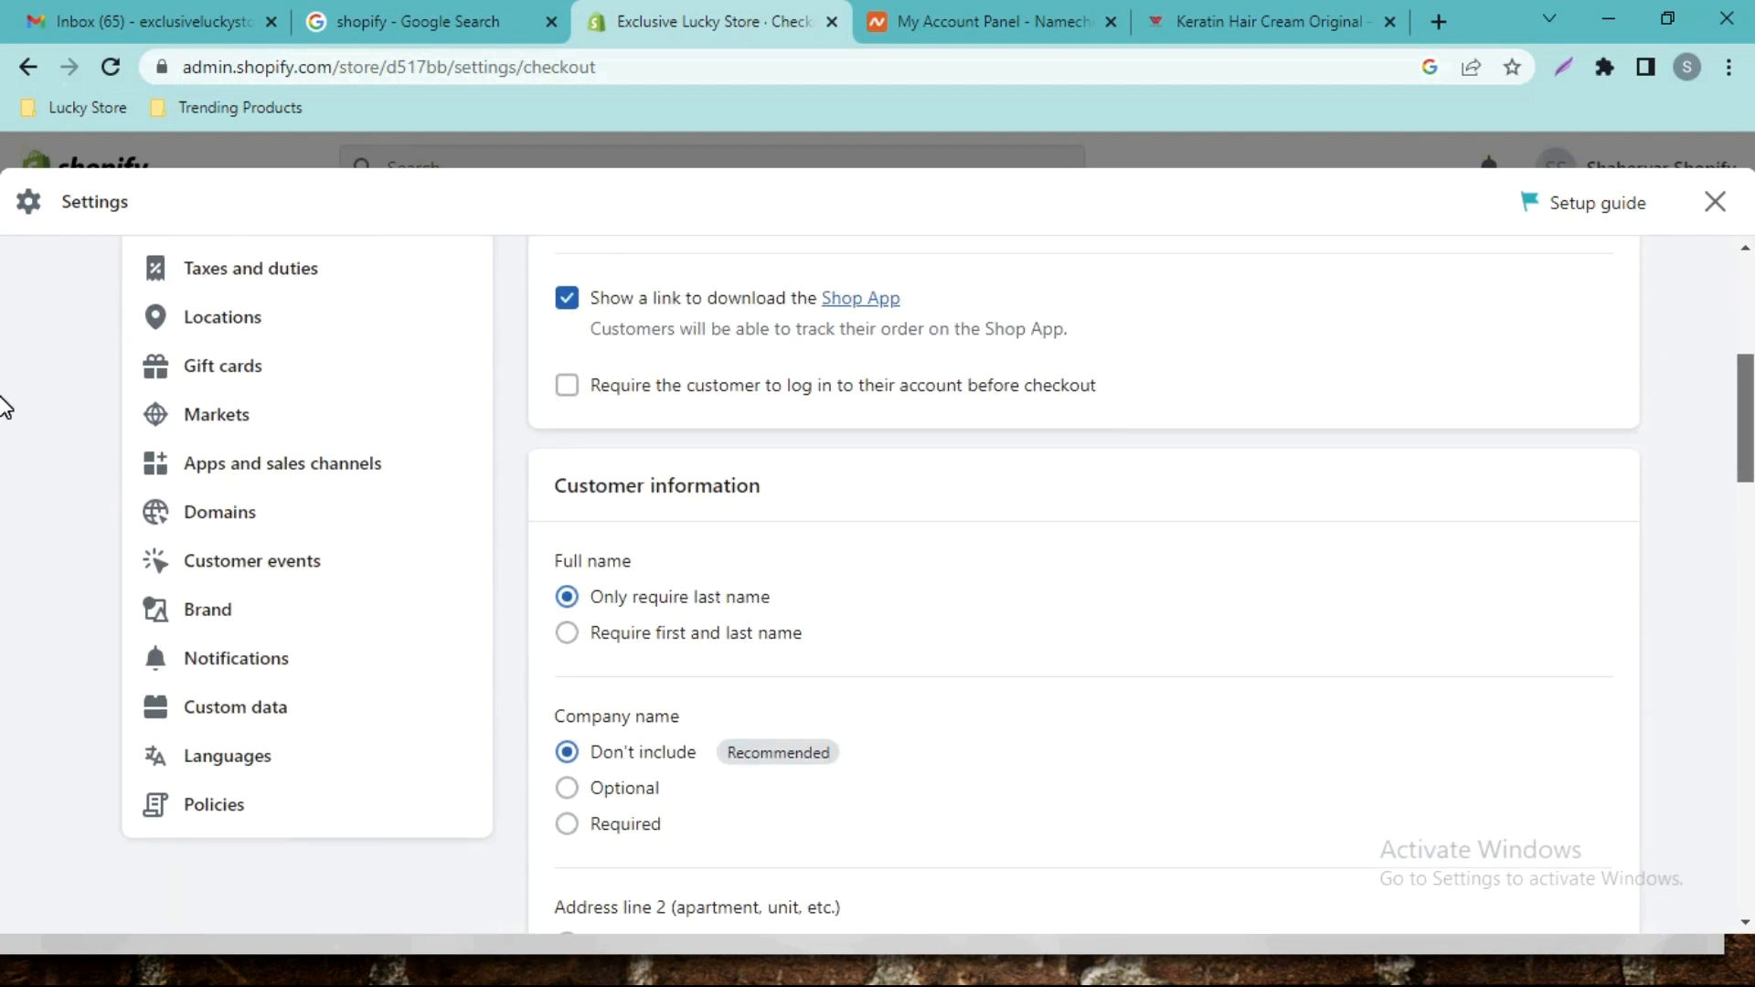
pyautogui.scroll(-3, 3, 421)
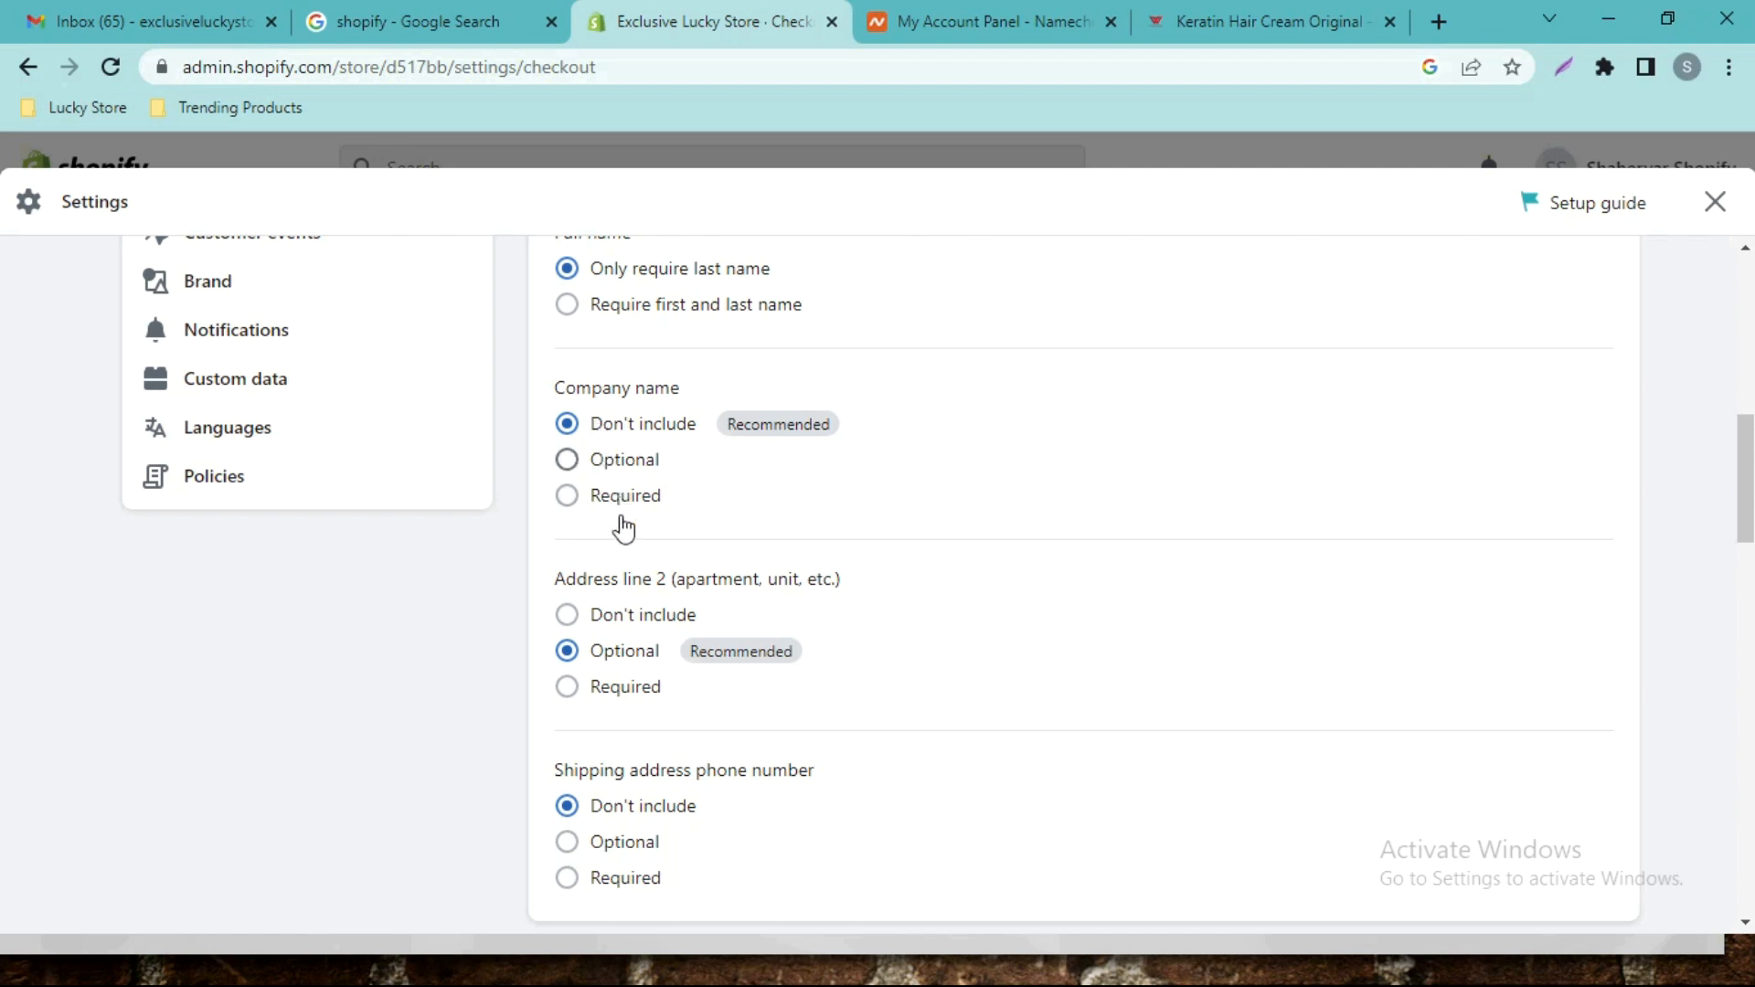
pyautogui.click(567, 614)
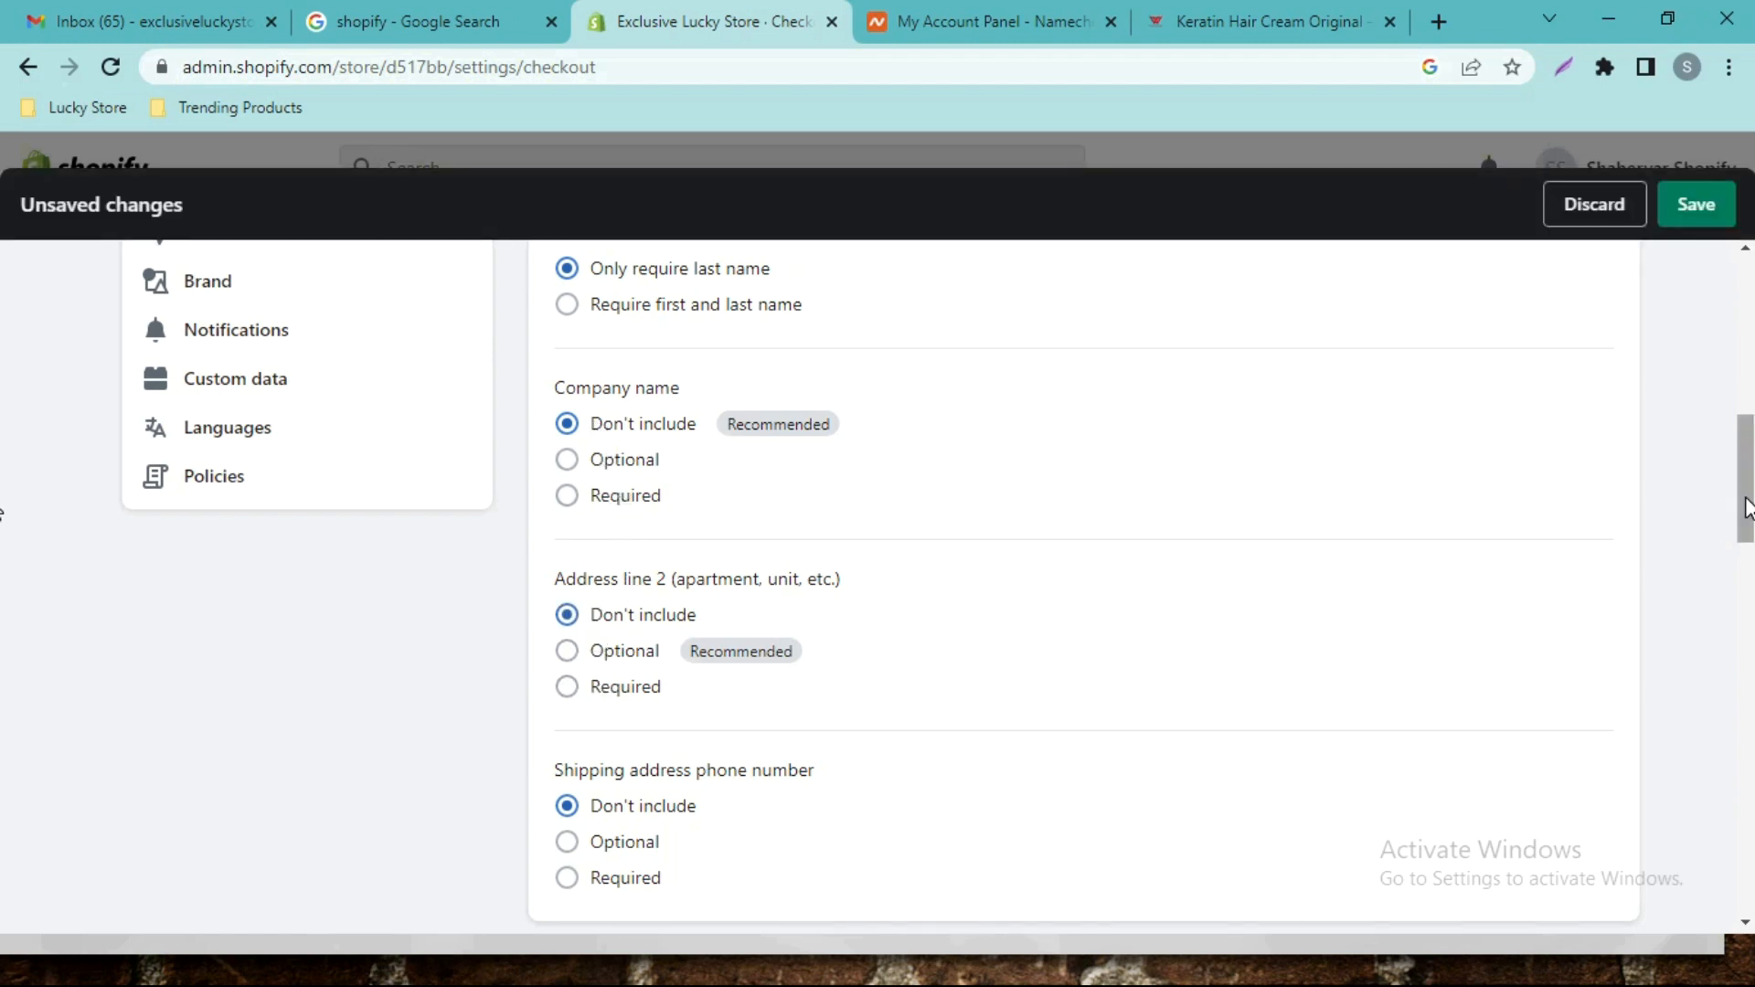
# Make the shipping address phone number Required and save the checkout settings.
pyautogui.scroll(-4, 1741, 512)
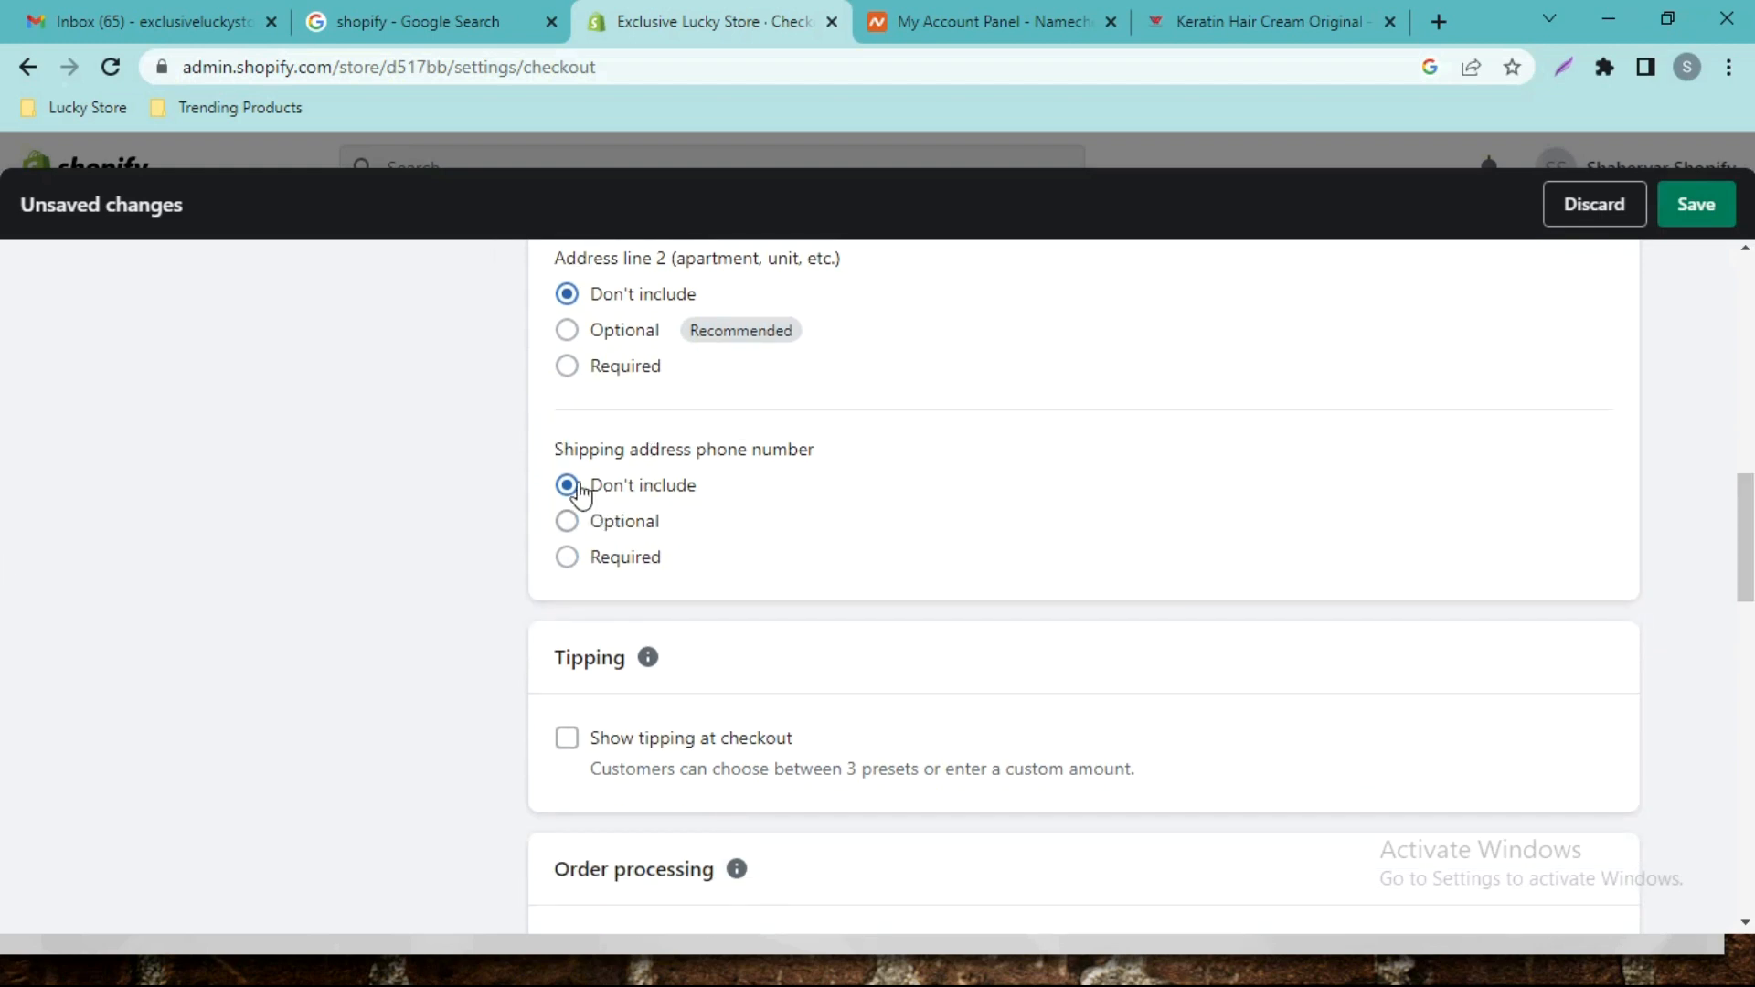
pyautogui.click(567, 560)
pyautogui.scroll(-3, 4, 557)
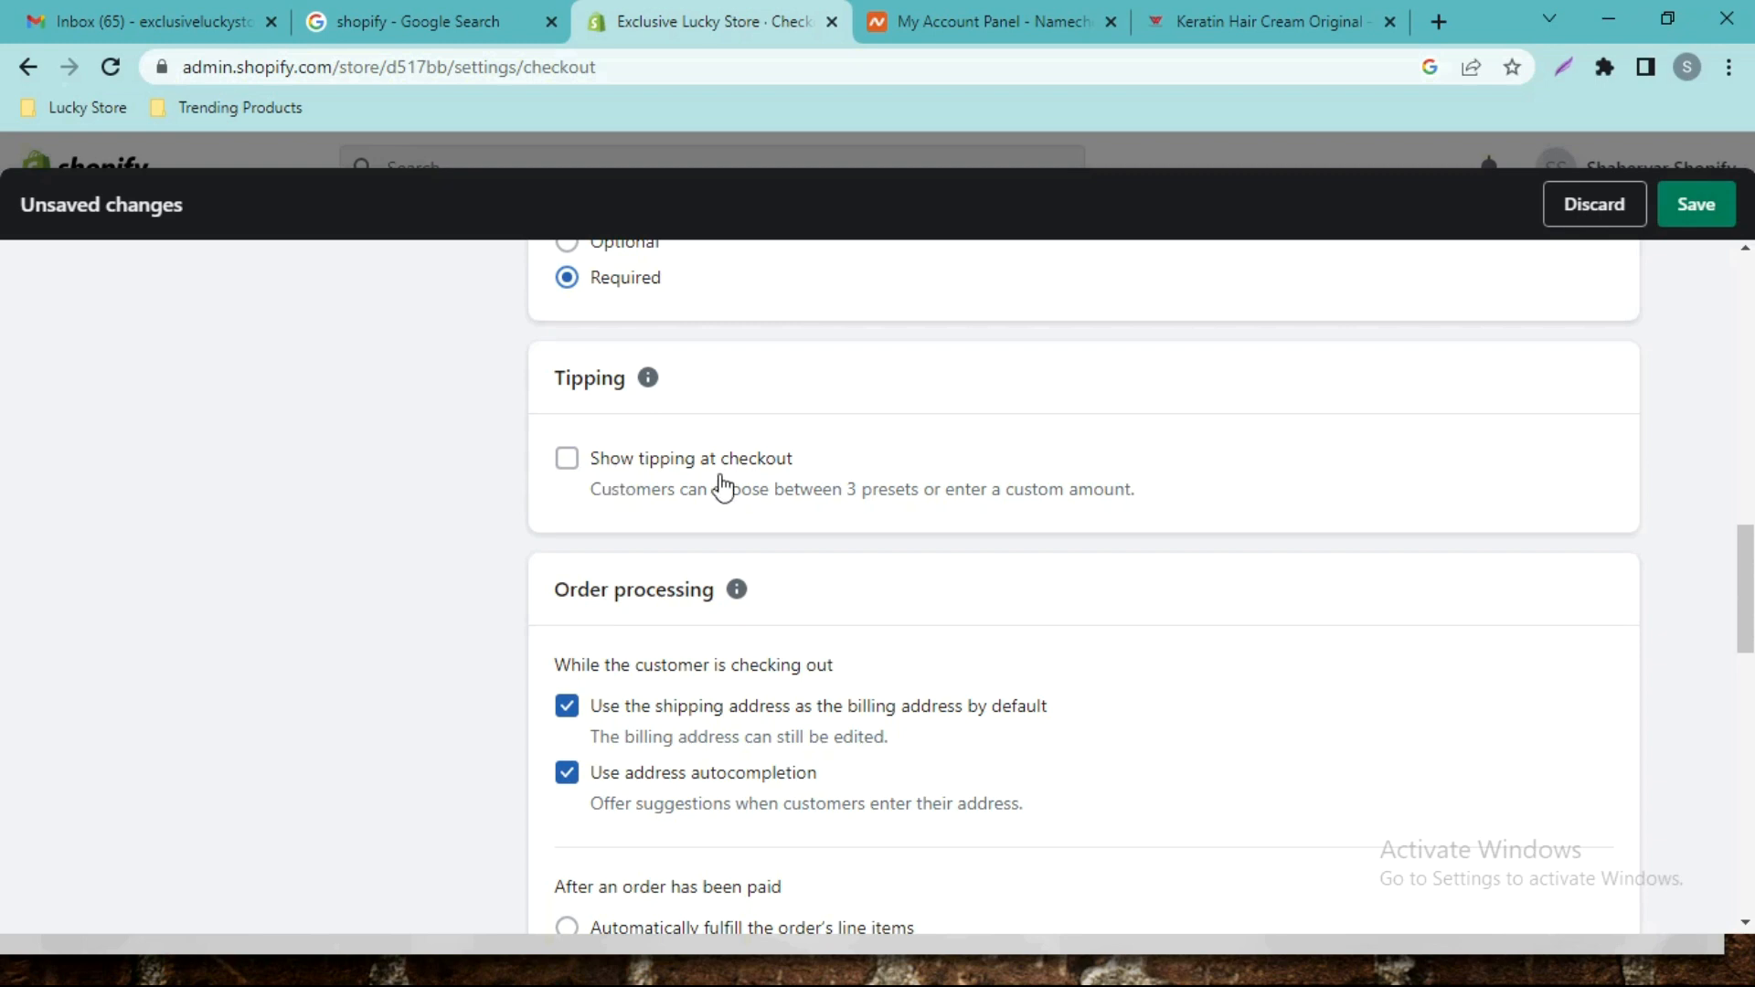
pyautogui.scroll(-3, 8, 549)
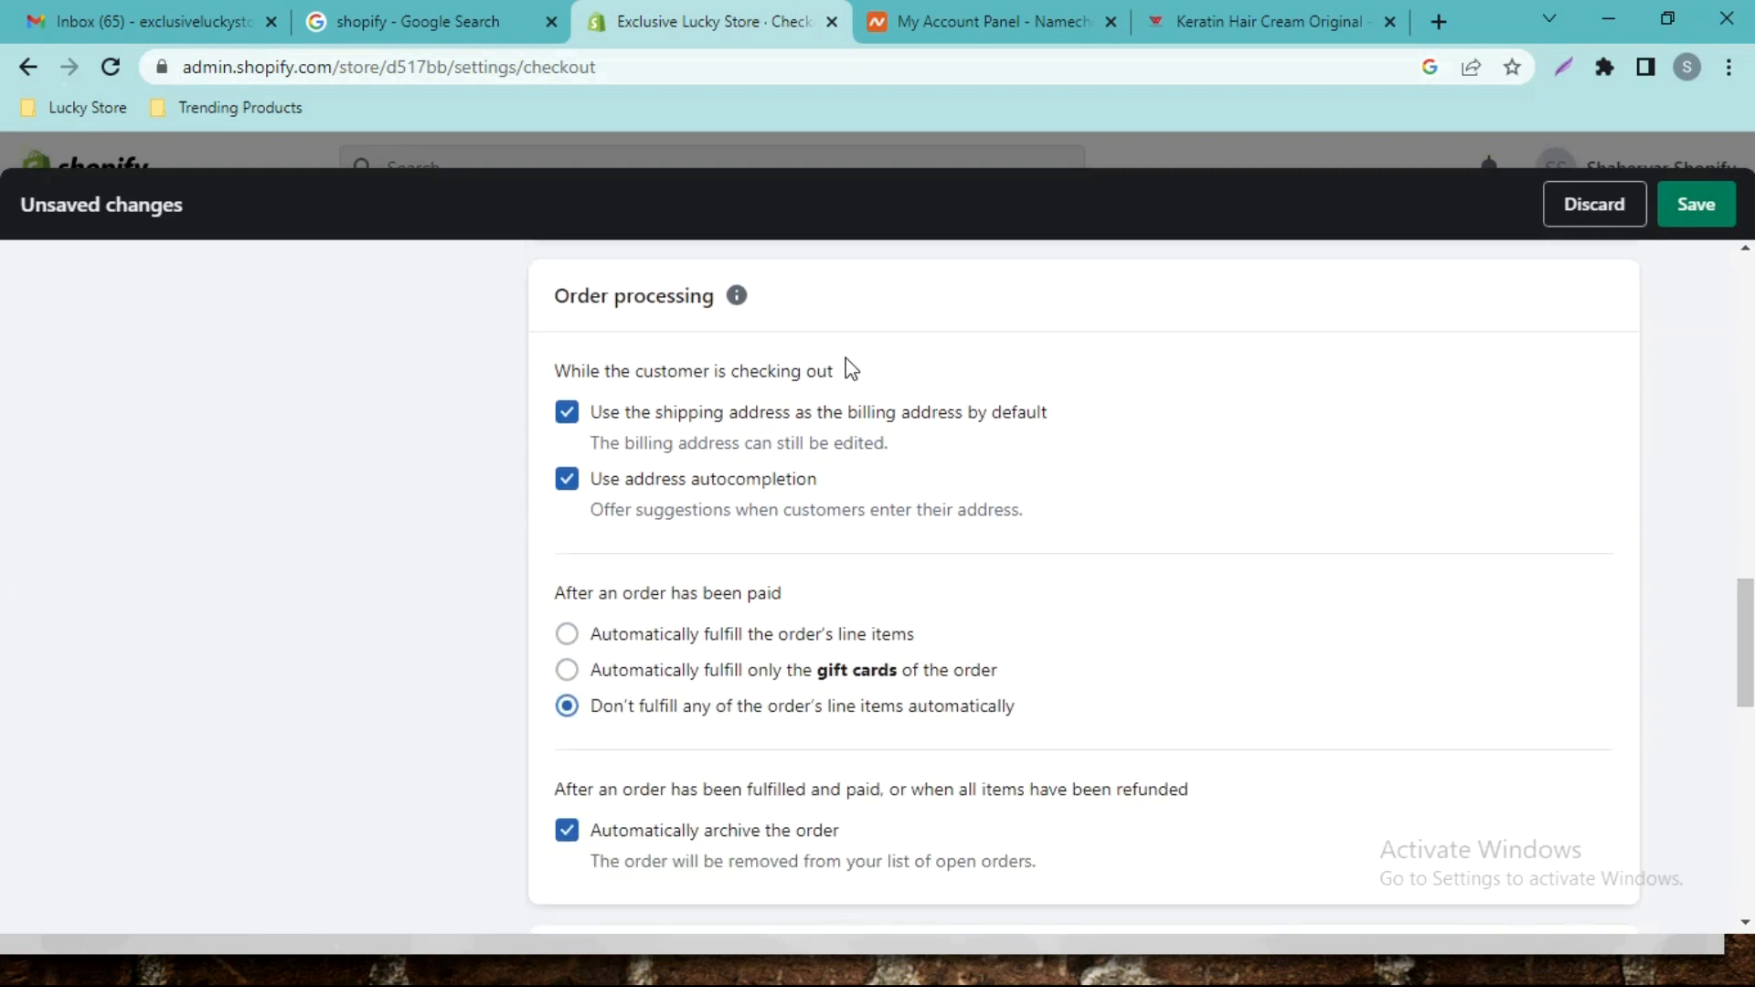
pyautogui.scroll(-7, 4, 658)
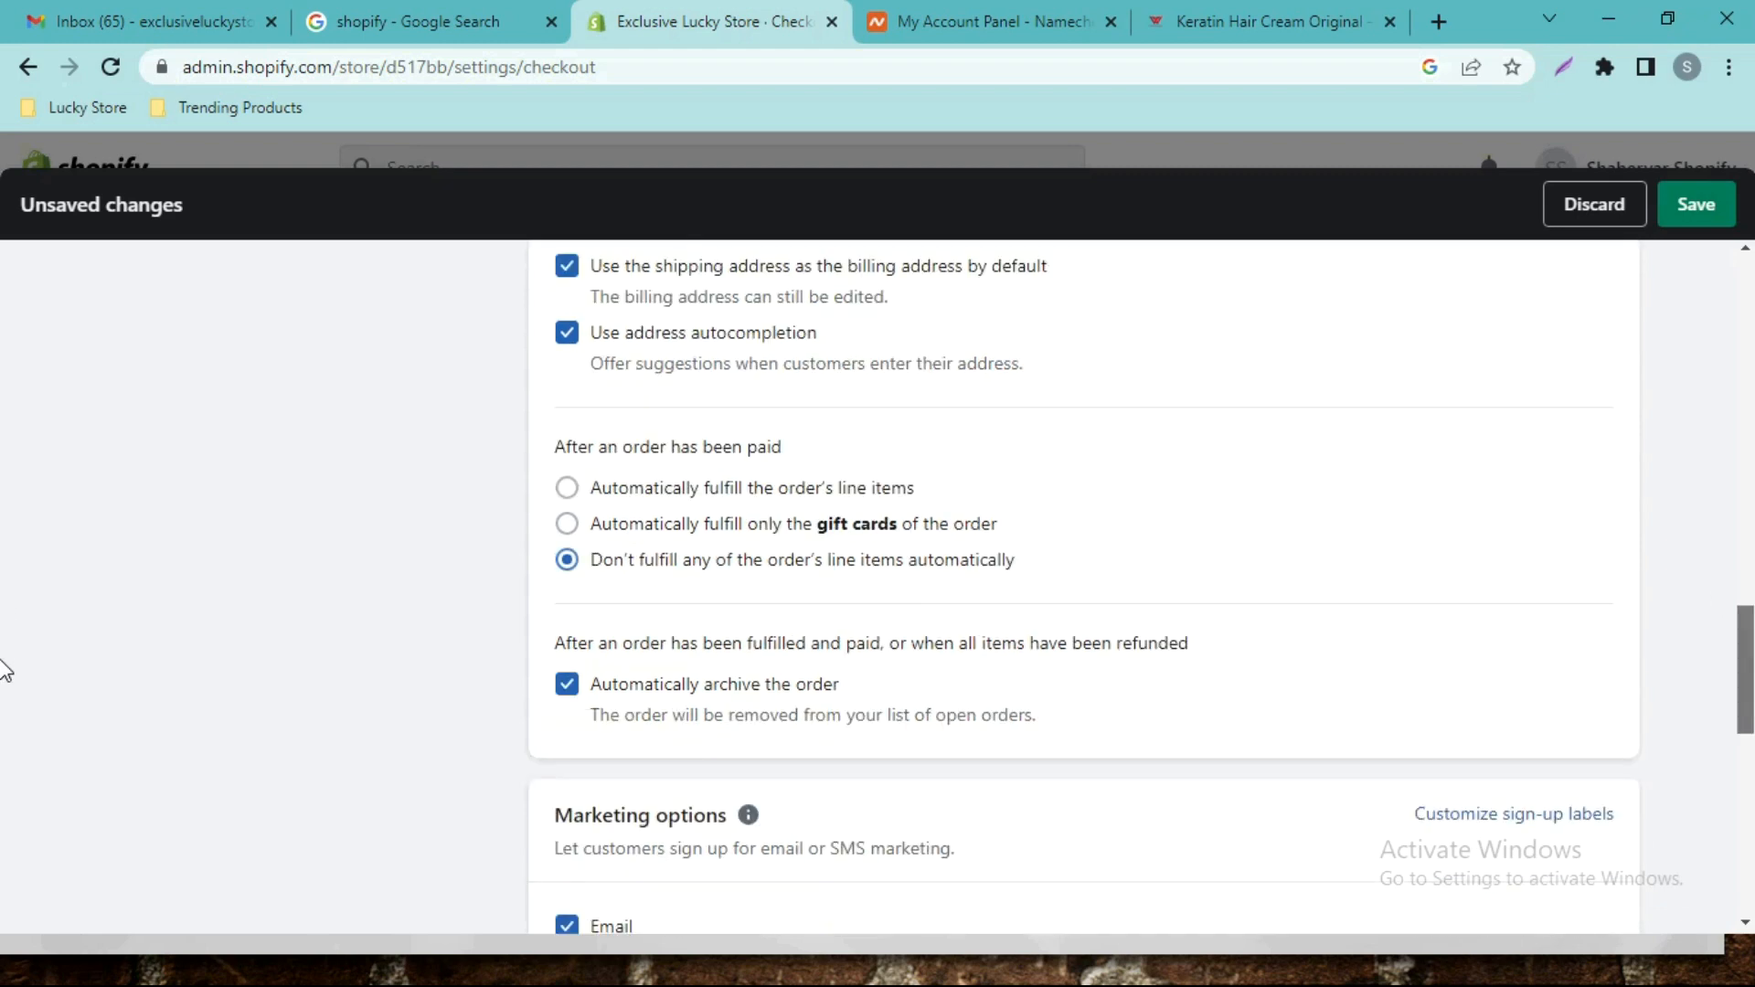
pyautogui.scroll(-5, 4, 731)
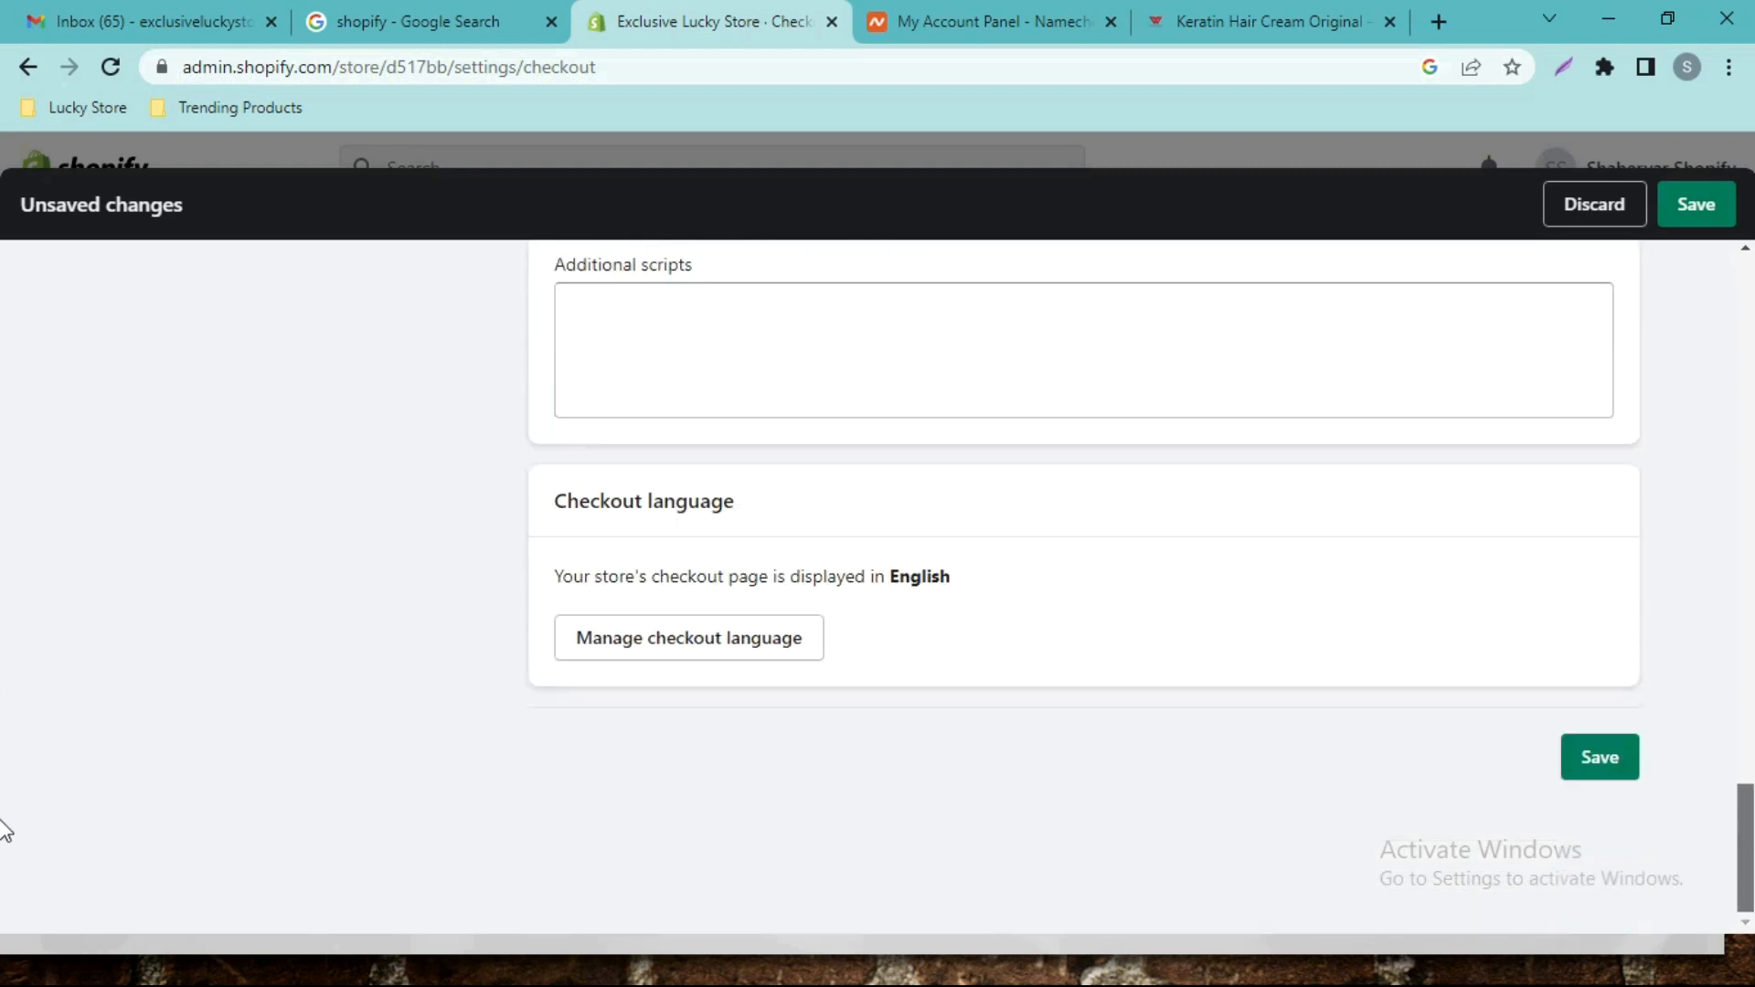
pyautogui.click(1606, 775)
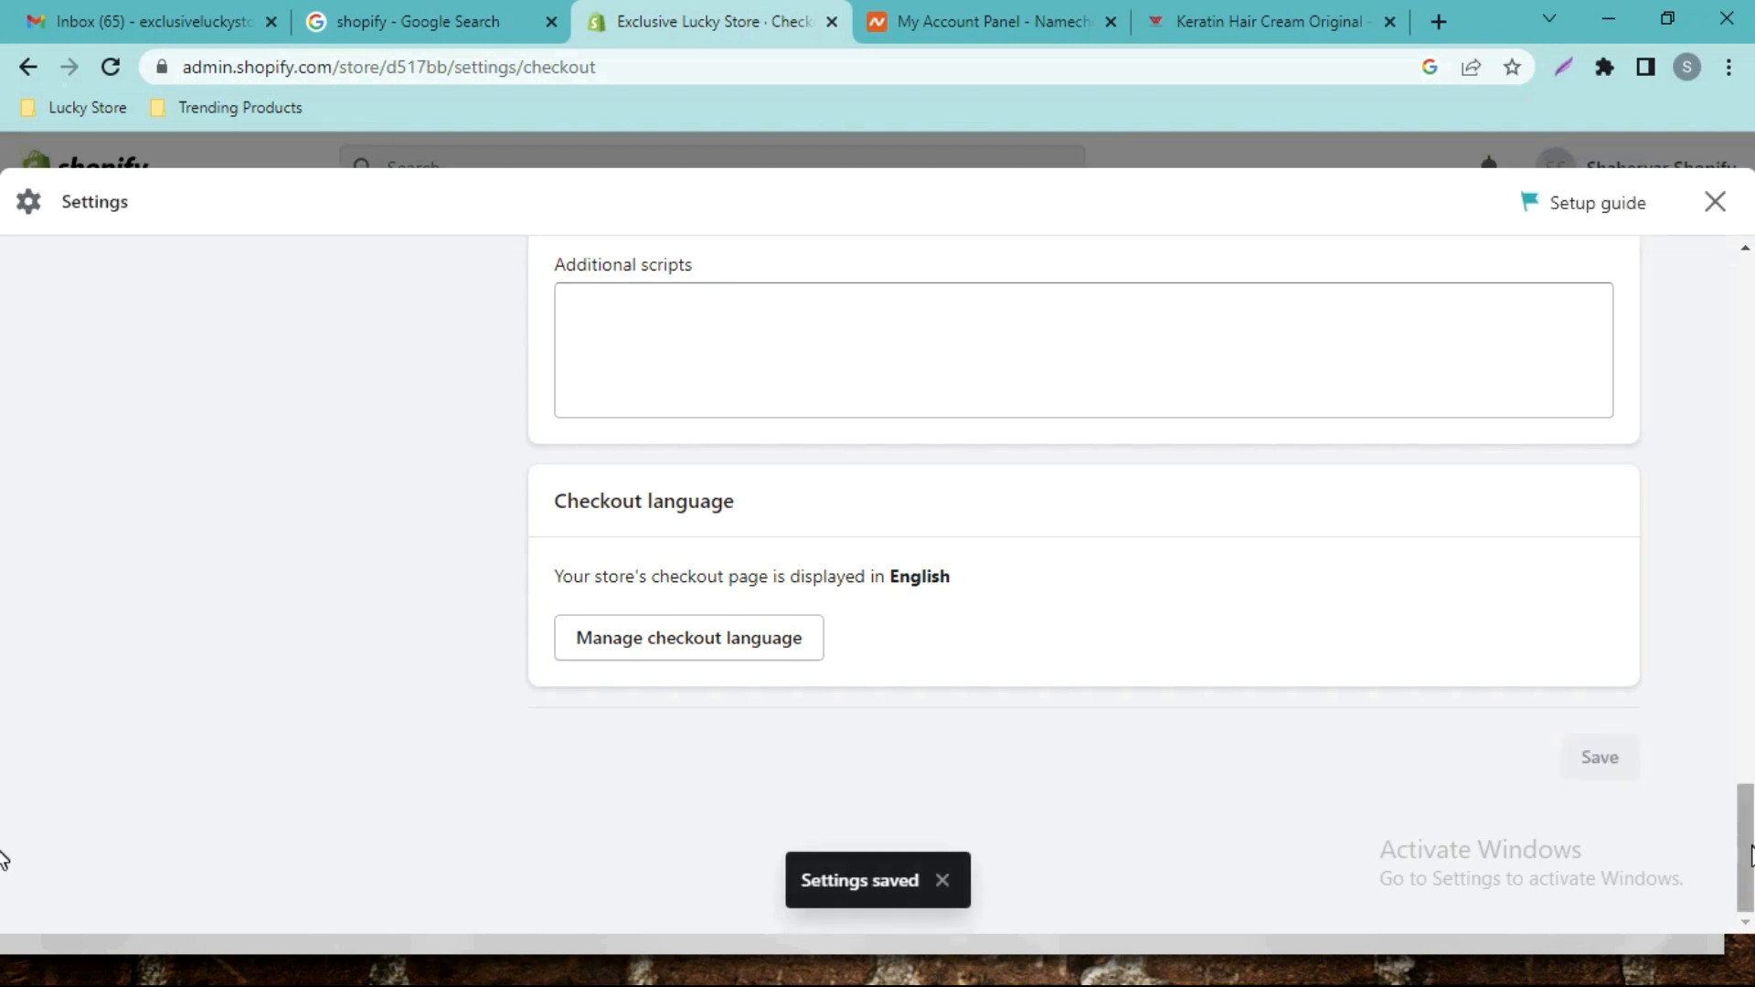
pyautogui.scroll(10, 5, 805)
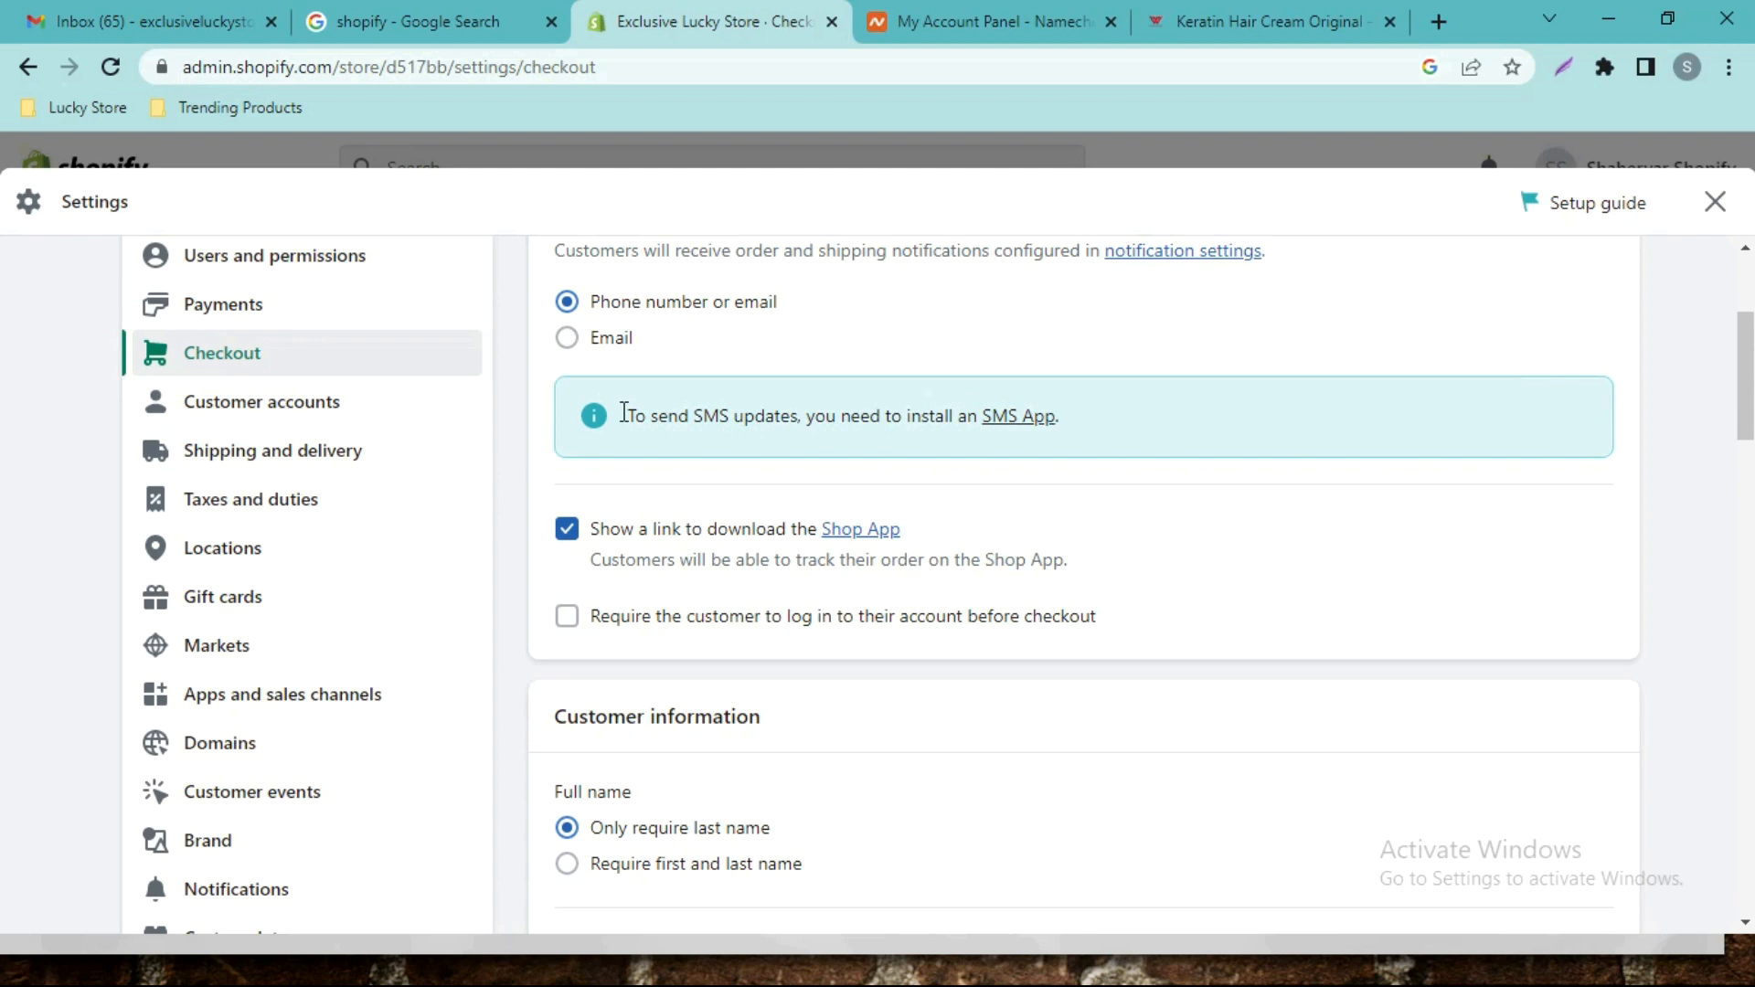
# Scroll through the Customer accounts settings, then move to Shipping and delivery settings.
pyautogui.click(340, 402)
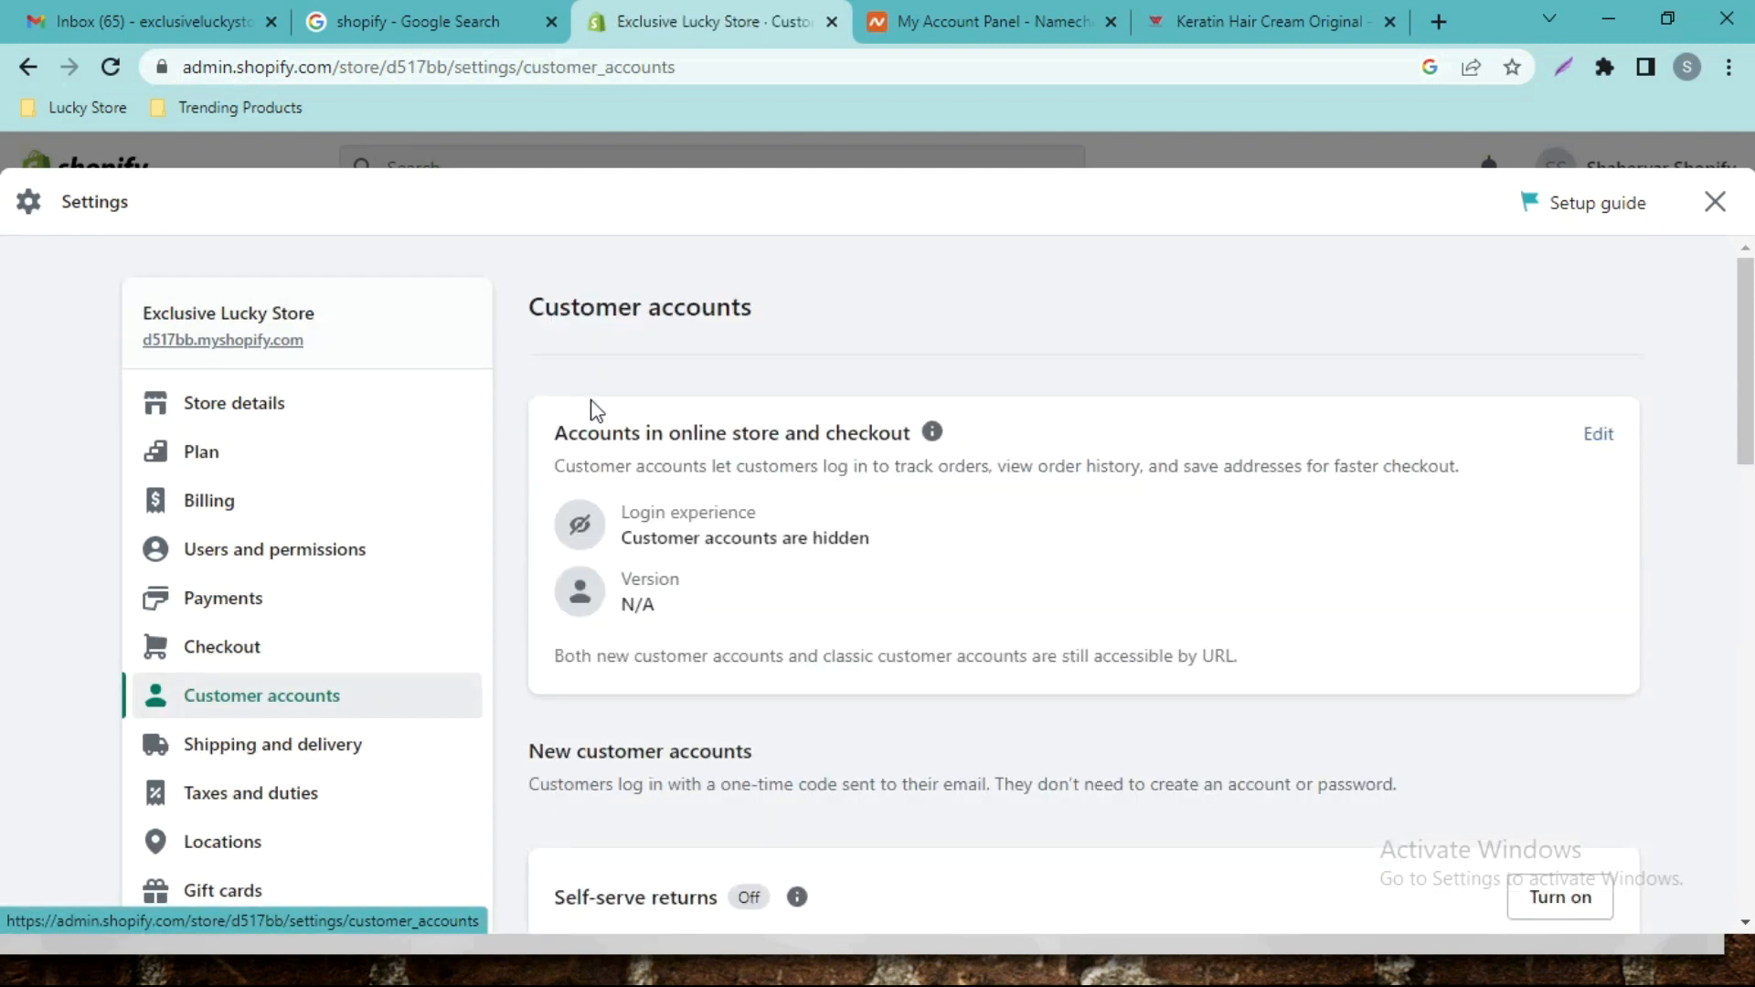
pyautogui.scroll(-9, 8, 412)
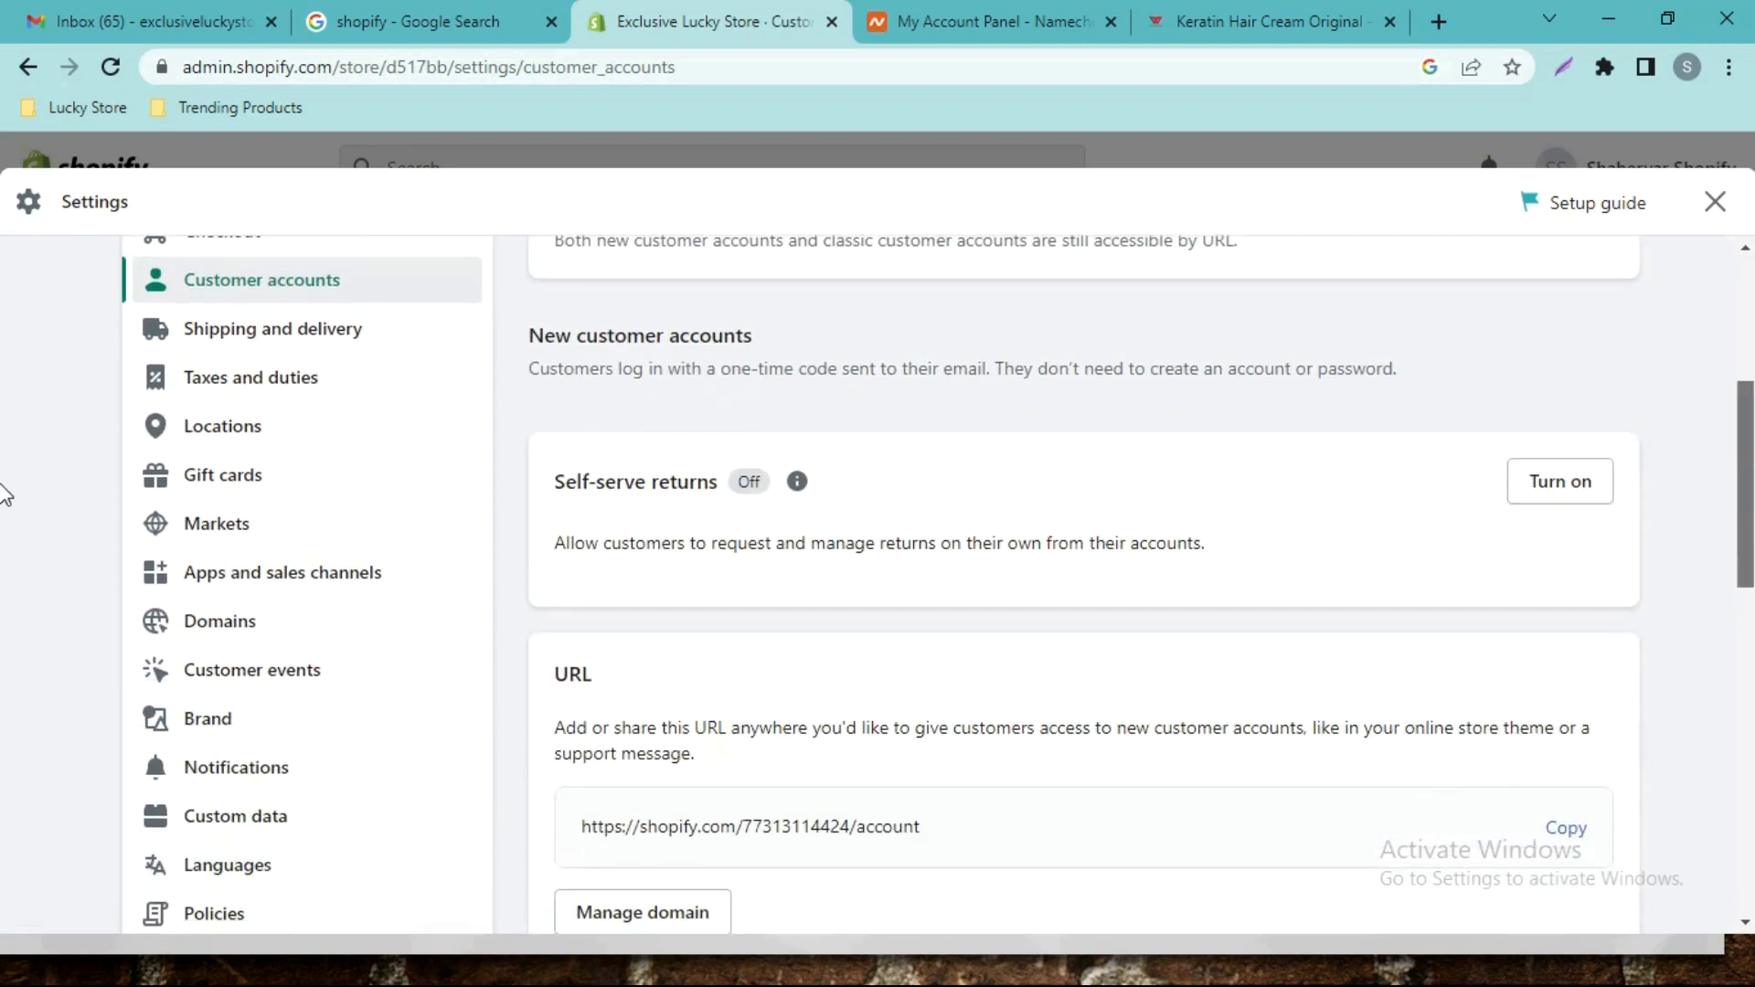
pyautogui.moveTo(1730, 628); pyautogui.dragTo(1744, 367)
pyautogui.click(298, 576)
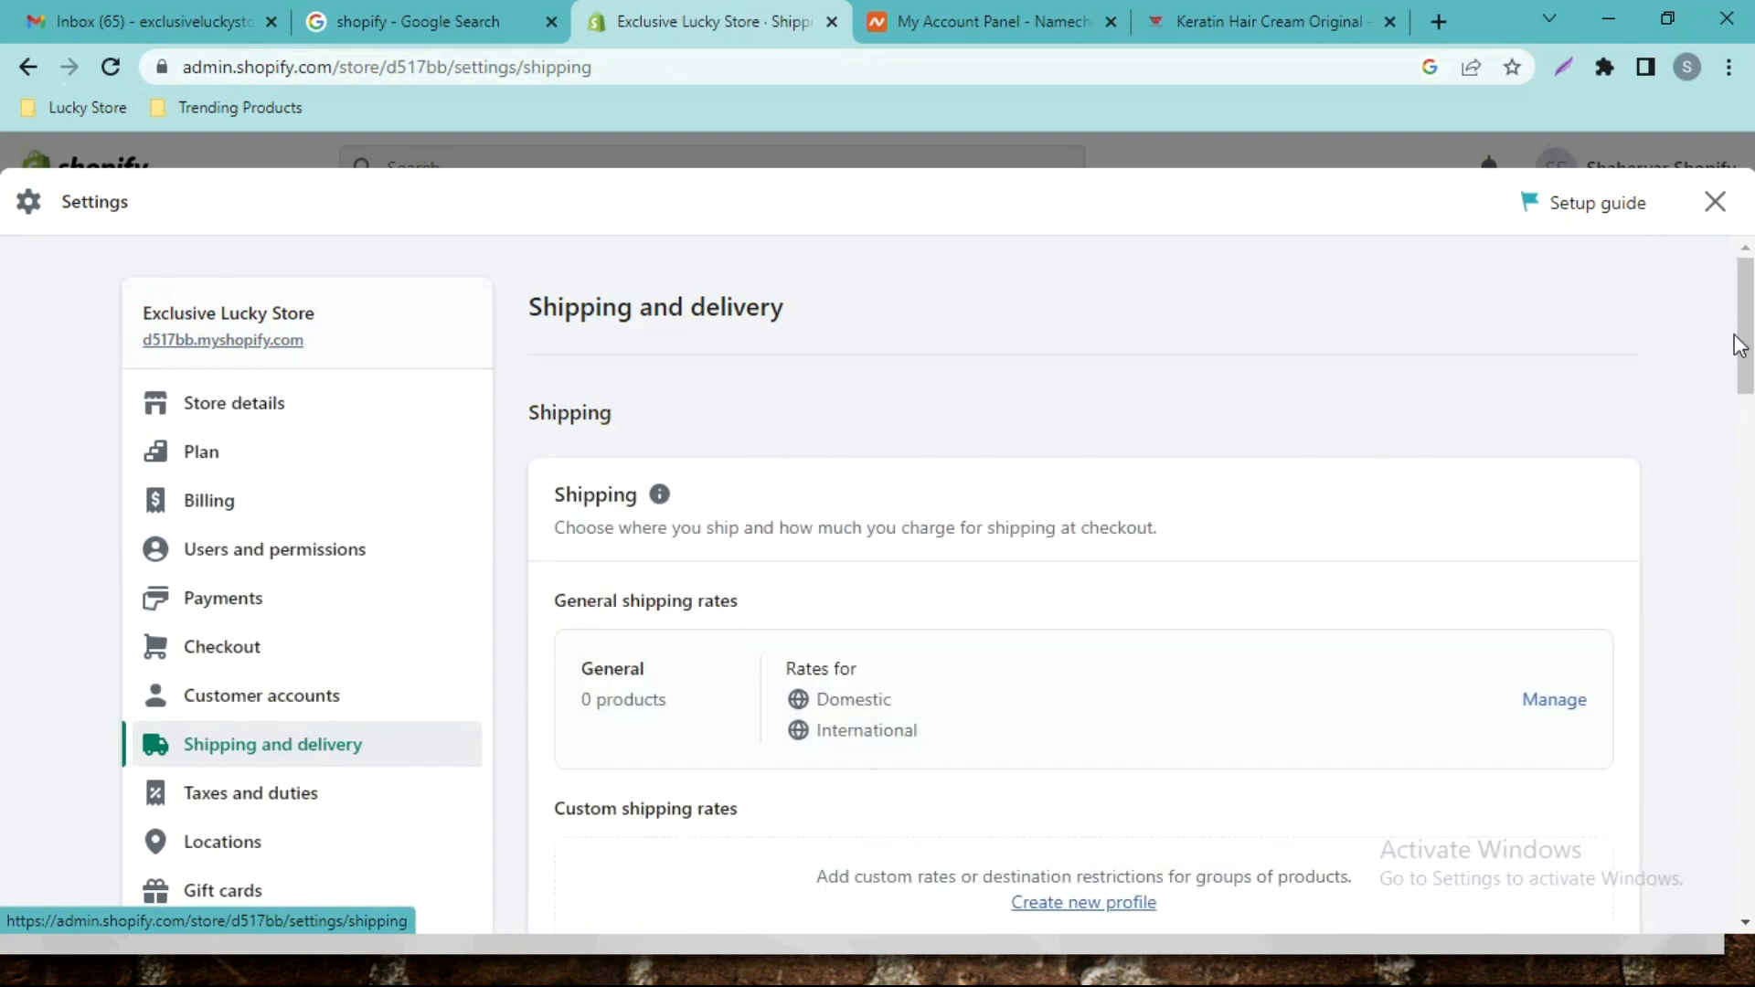
# Delete the International zone from the General profile's rates, keeping Domestic Pakistan's free Standard rate.
pyautogui.scroll(-9, 5, 423)
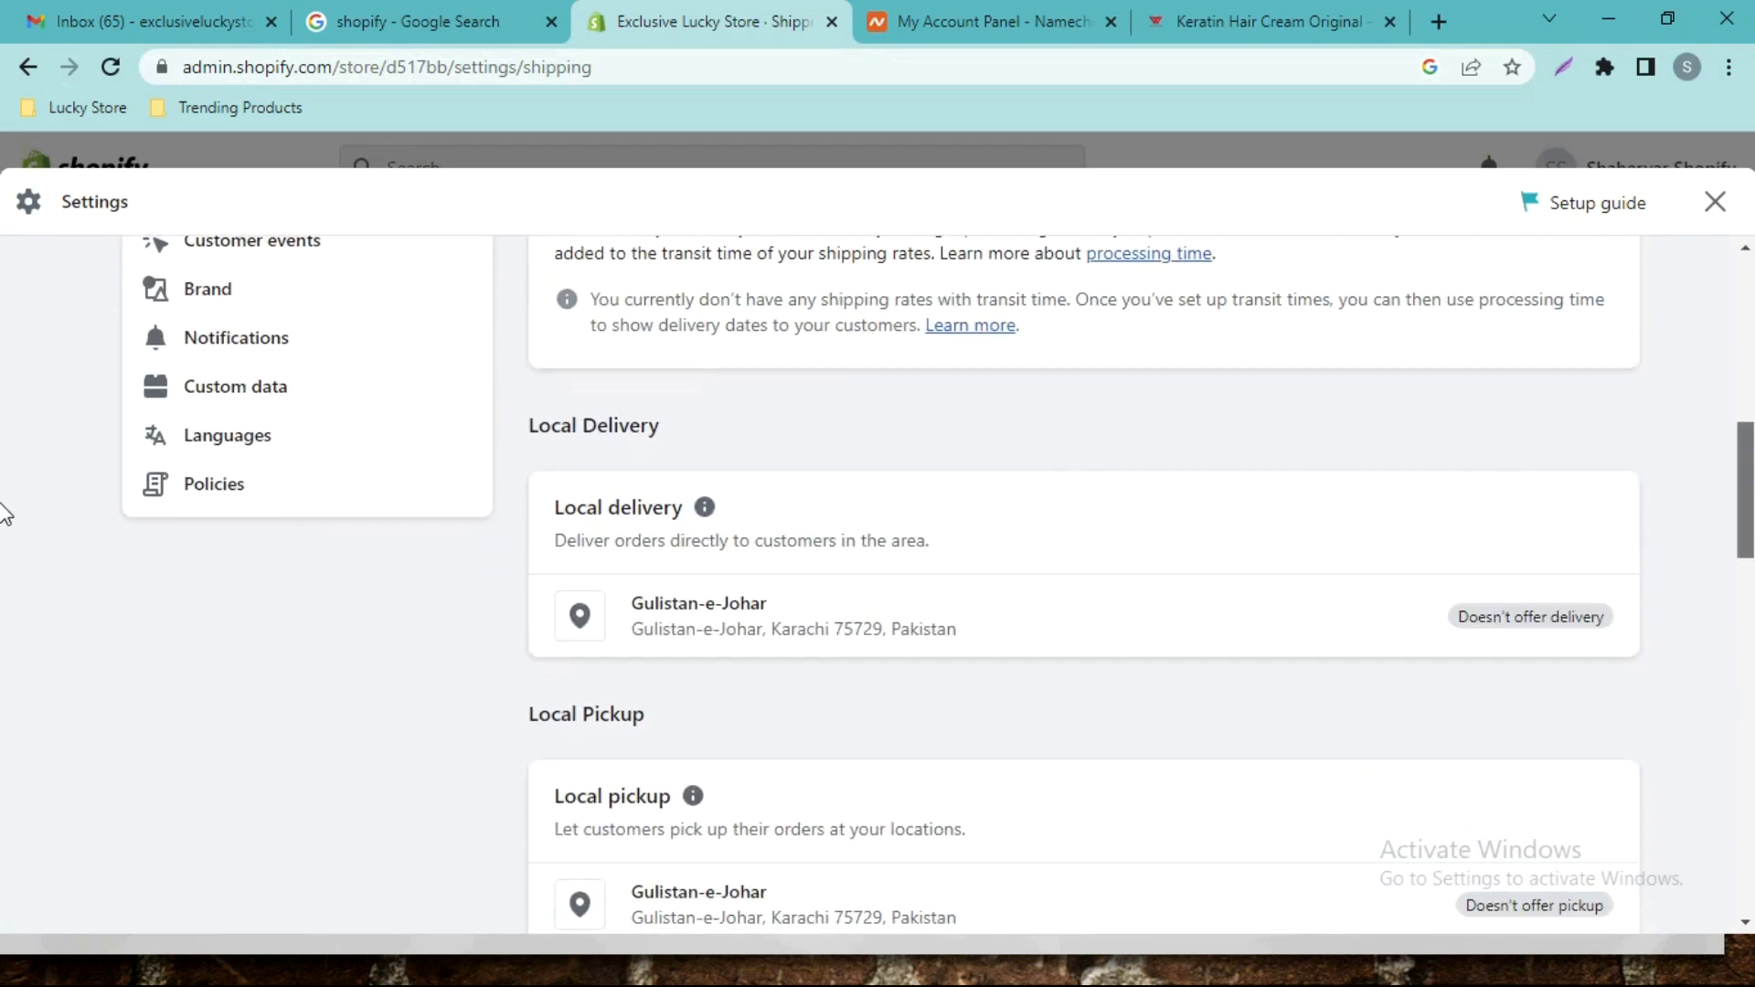
pyautogui.scroll(7, 4, 455)
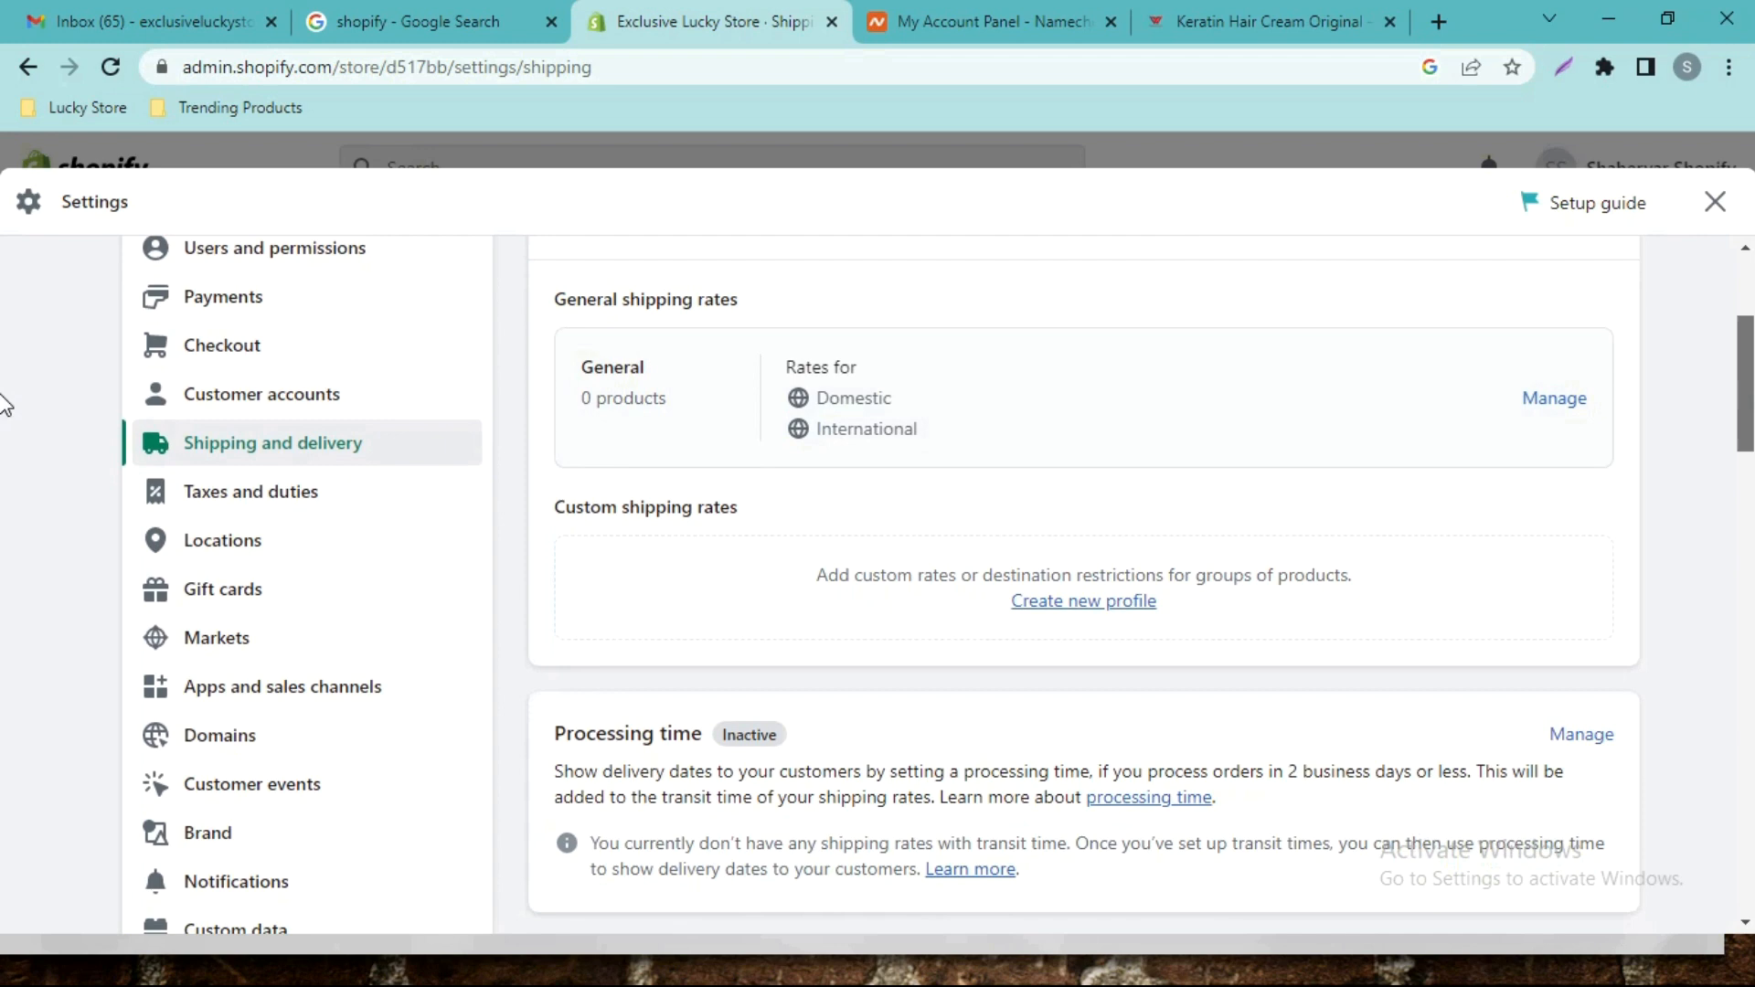
pyautogui.scroll(2, 5, 403)
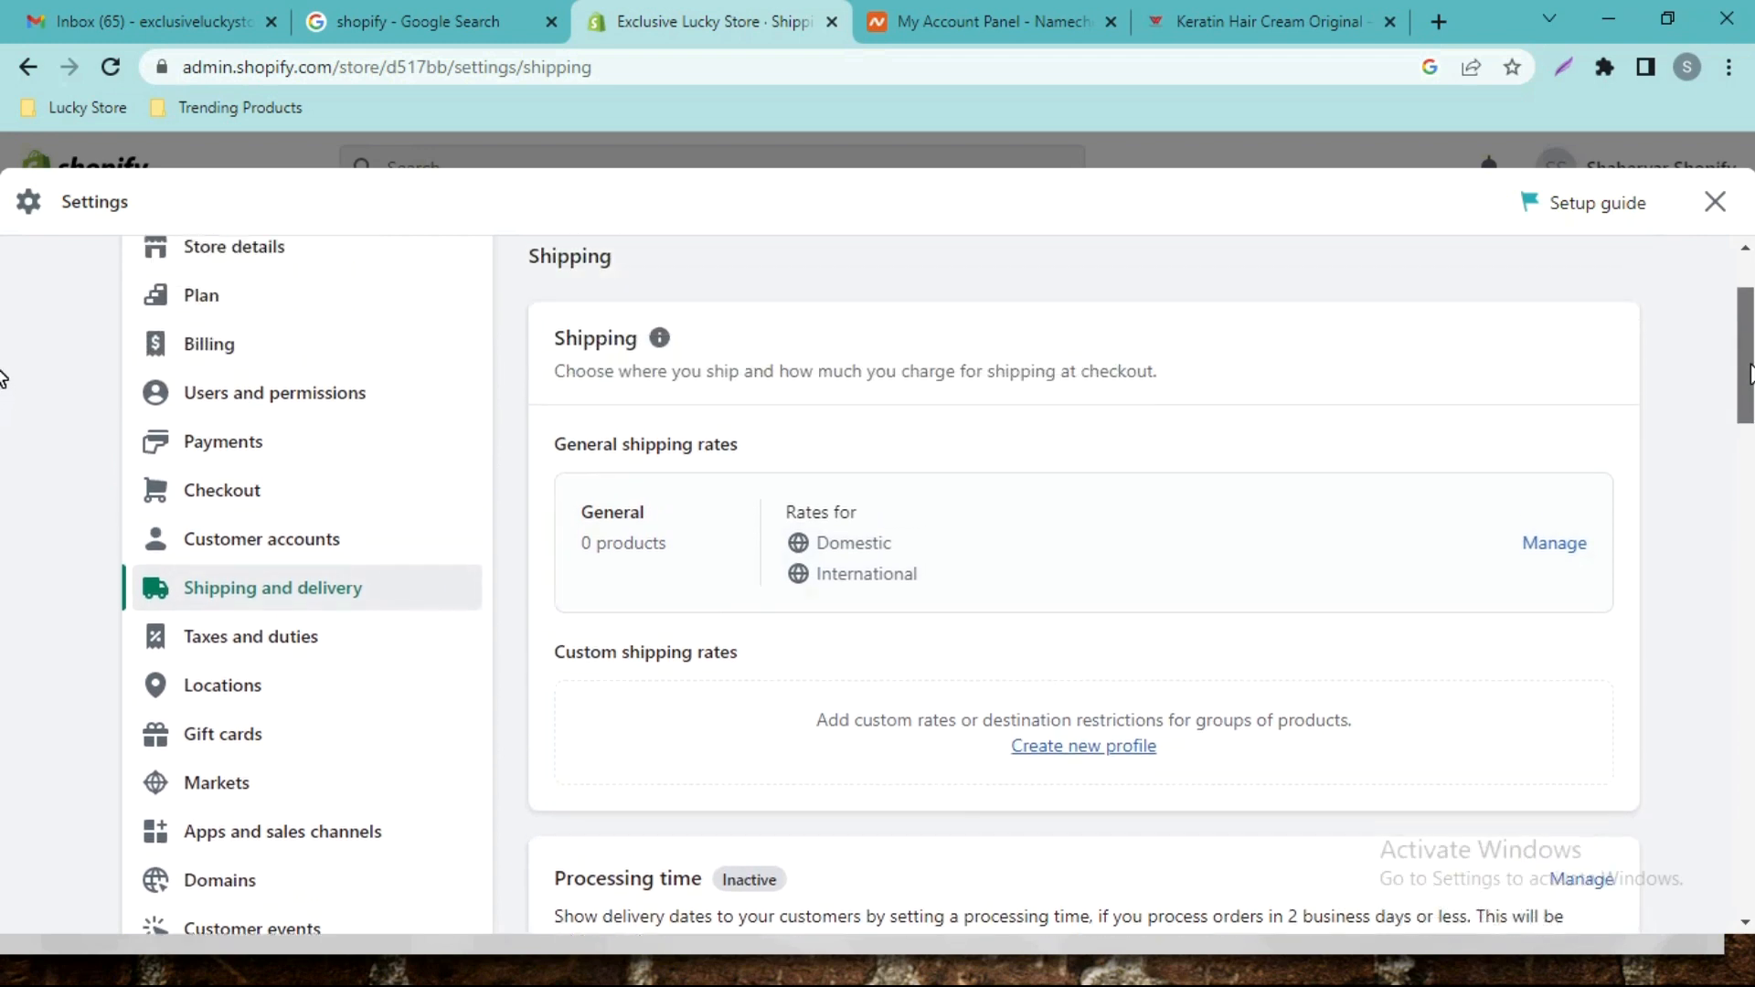
pyautogui.click(1551, 549)
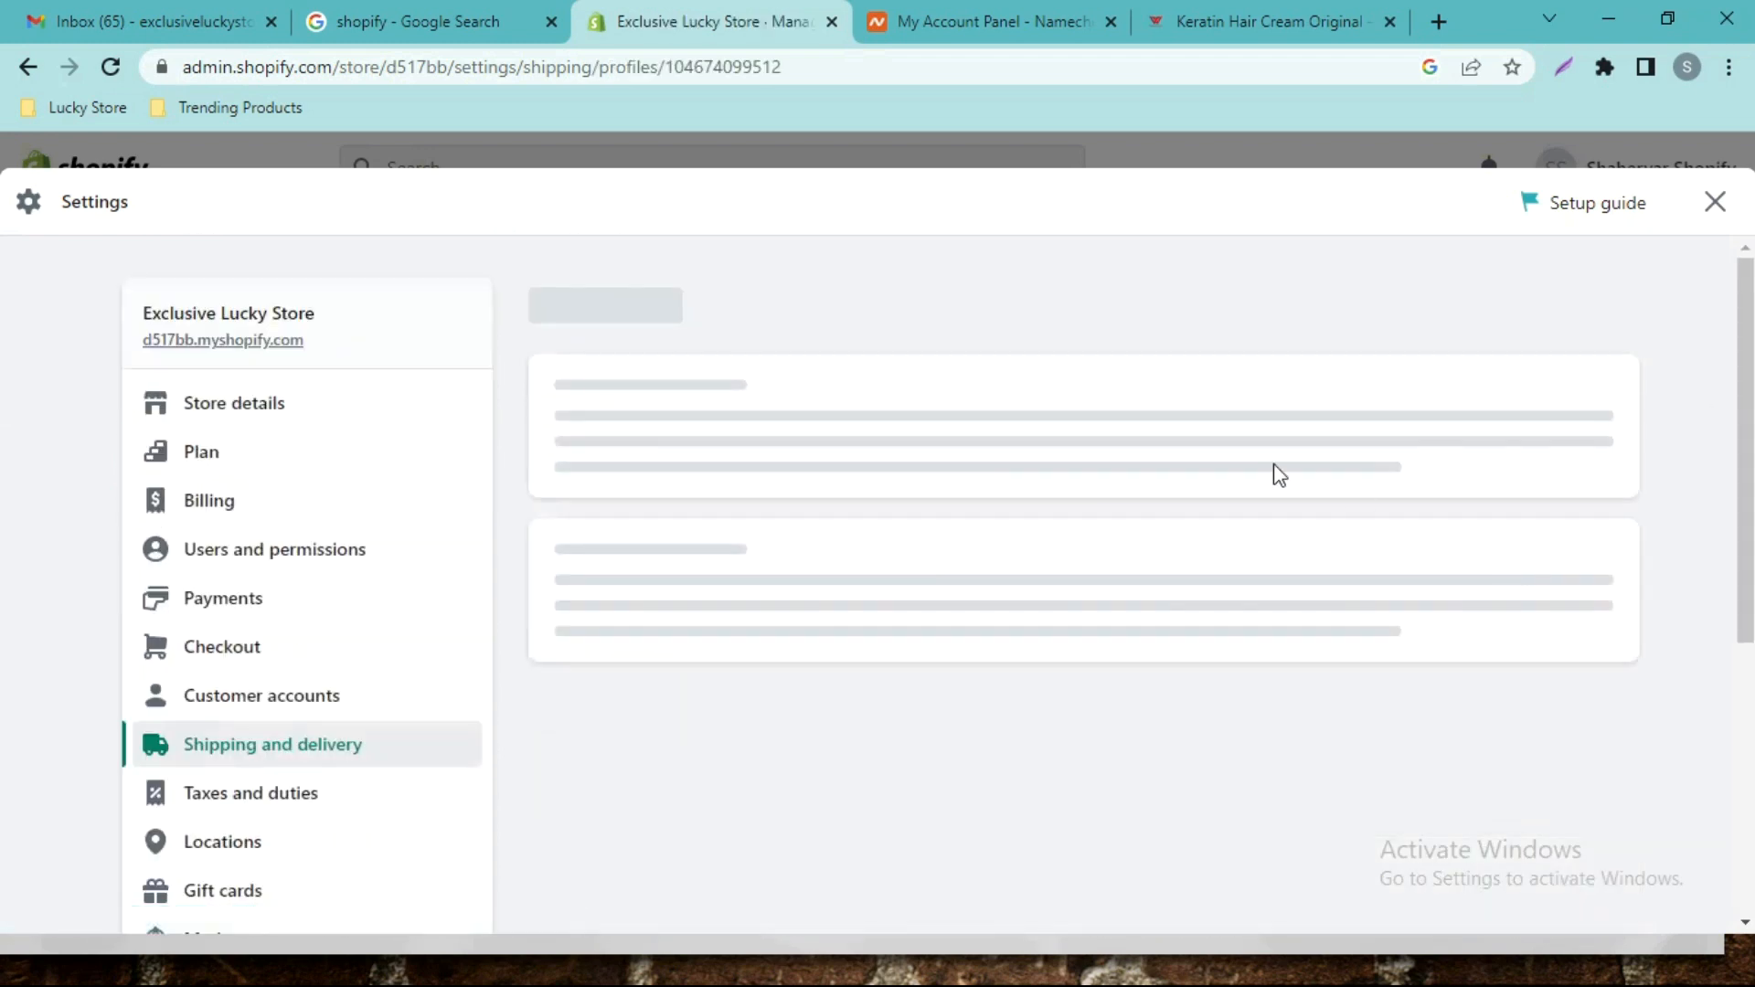
pyautogui.scroll(-1, 1469, 460)
pyautogui.scroll(1, 1469, 460)
pyautogui.scroll(-5, 5, 430)
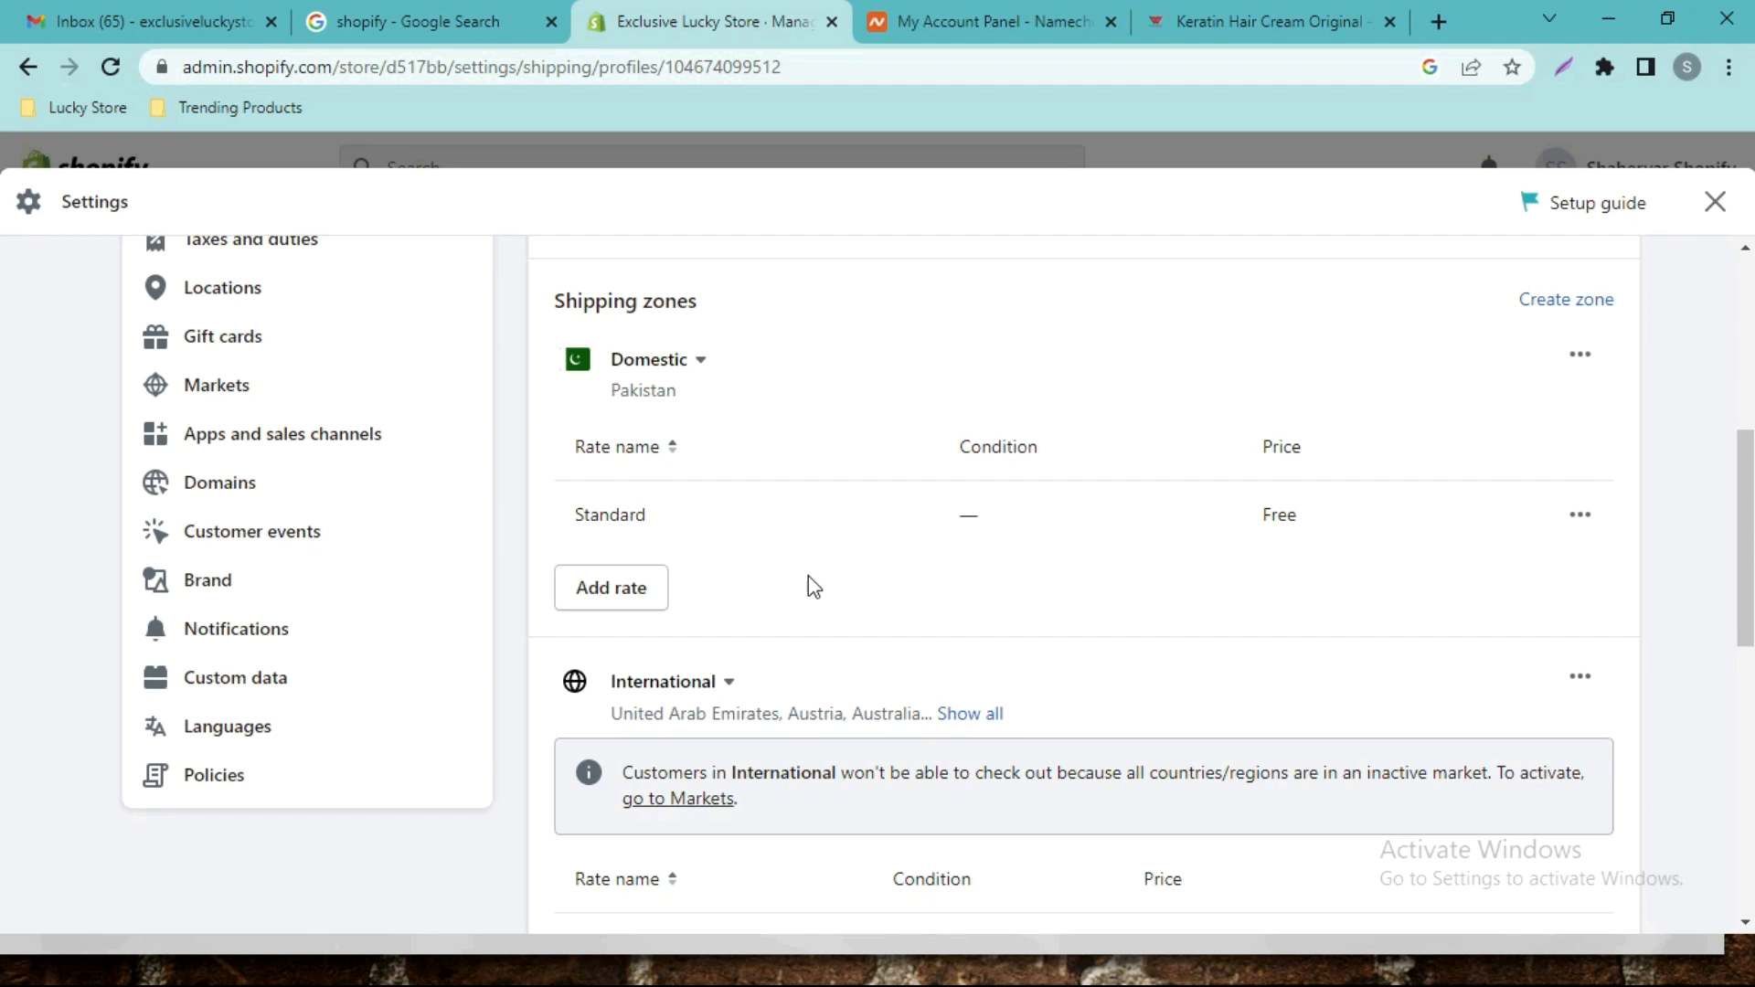
pyautogui.click(1582, 683)
pyautogui.click(1552, 801)
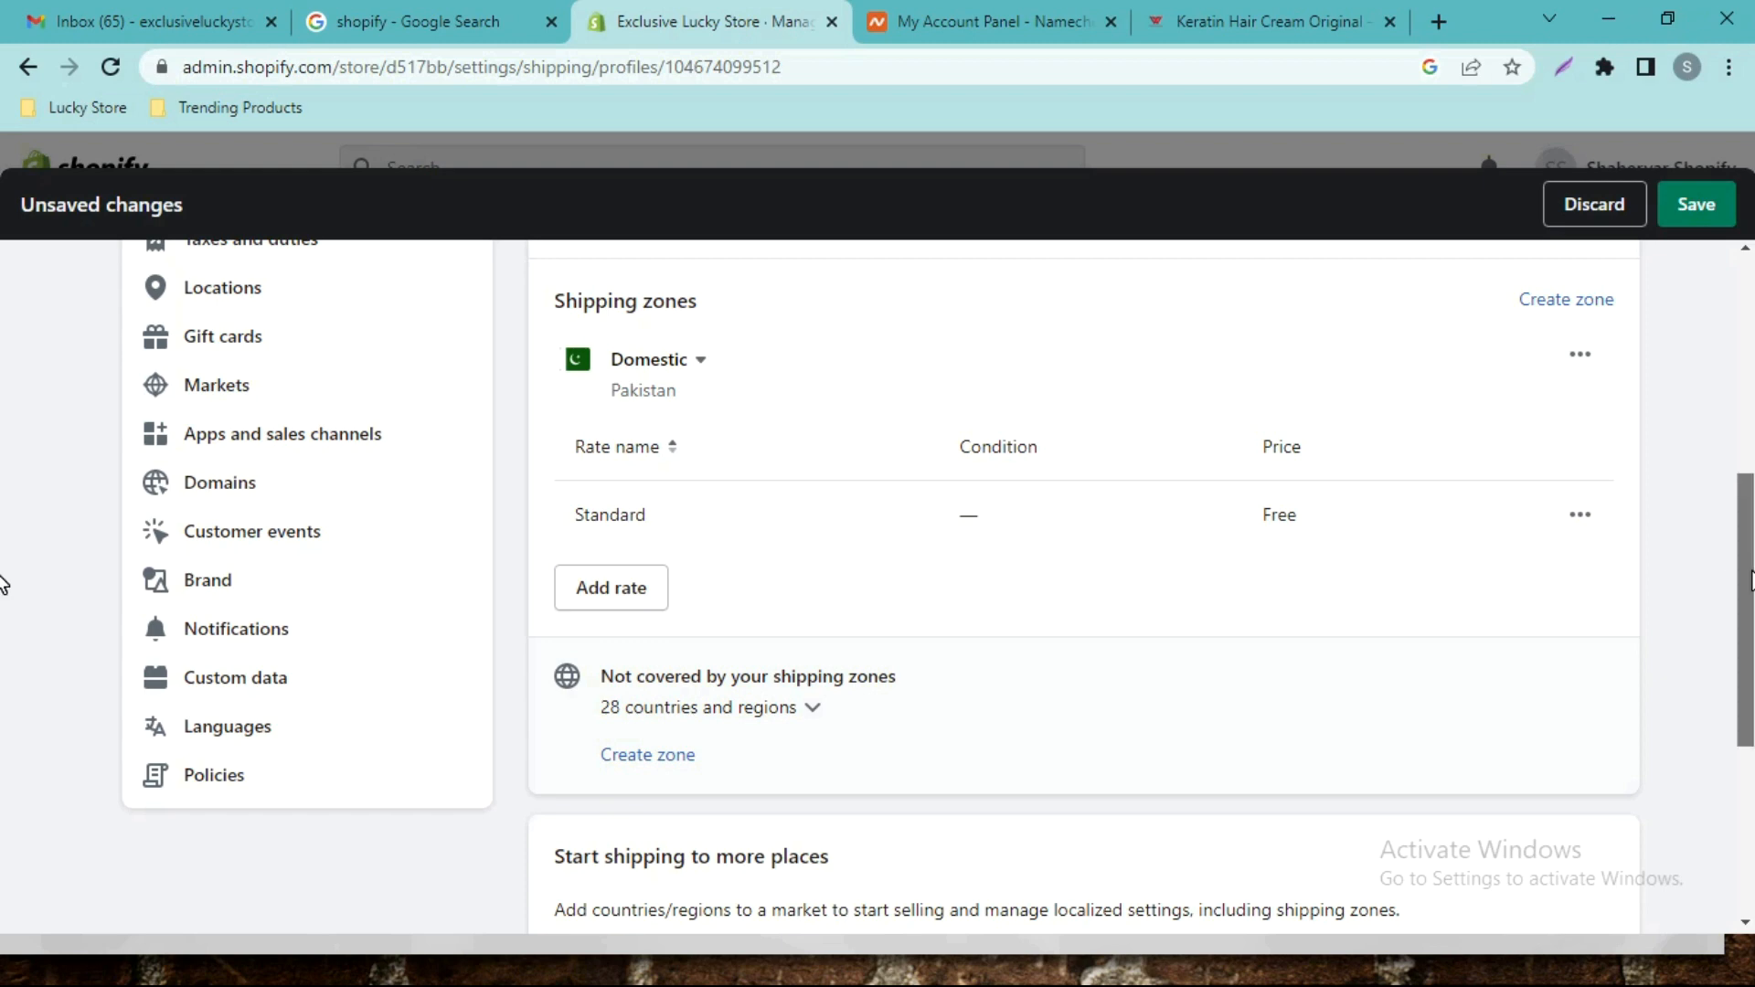
pyautogui.moveTo(1751, 580); pyautogui.dragTo(1749, 569)
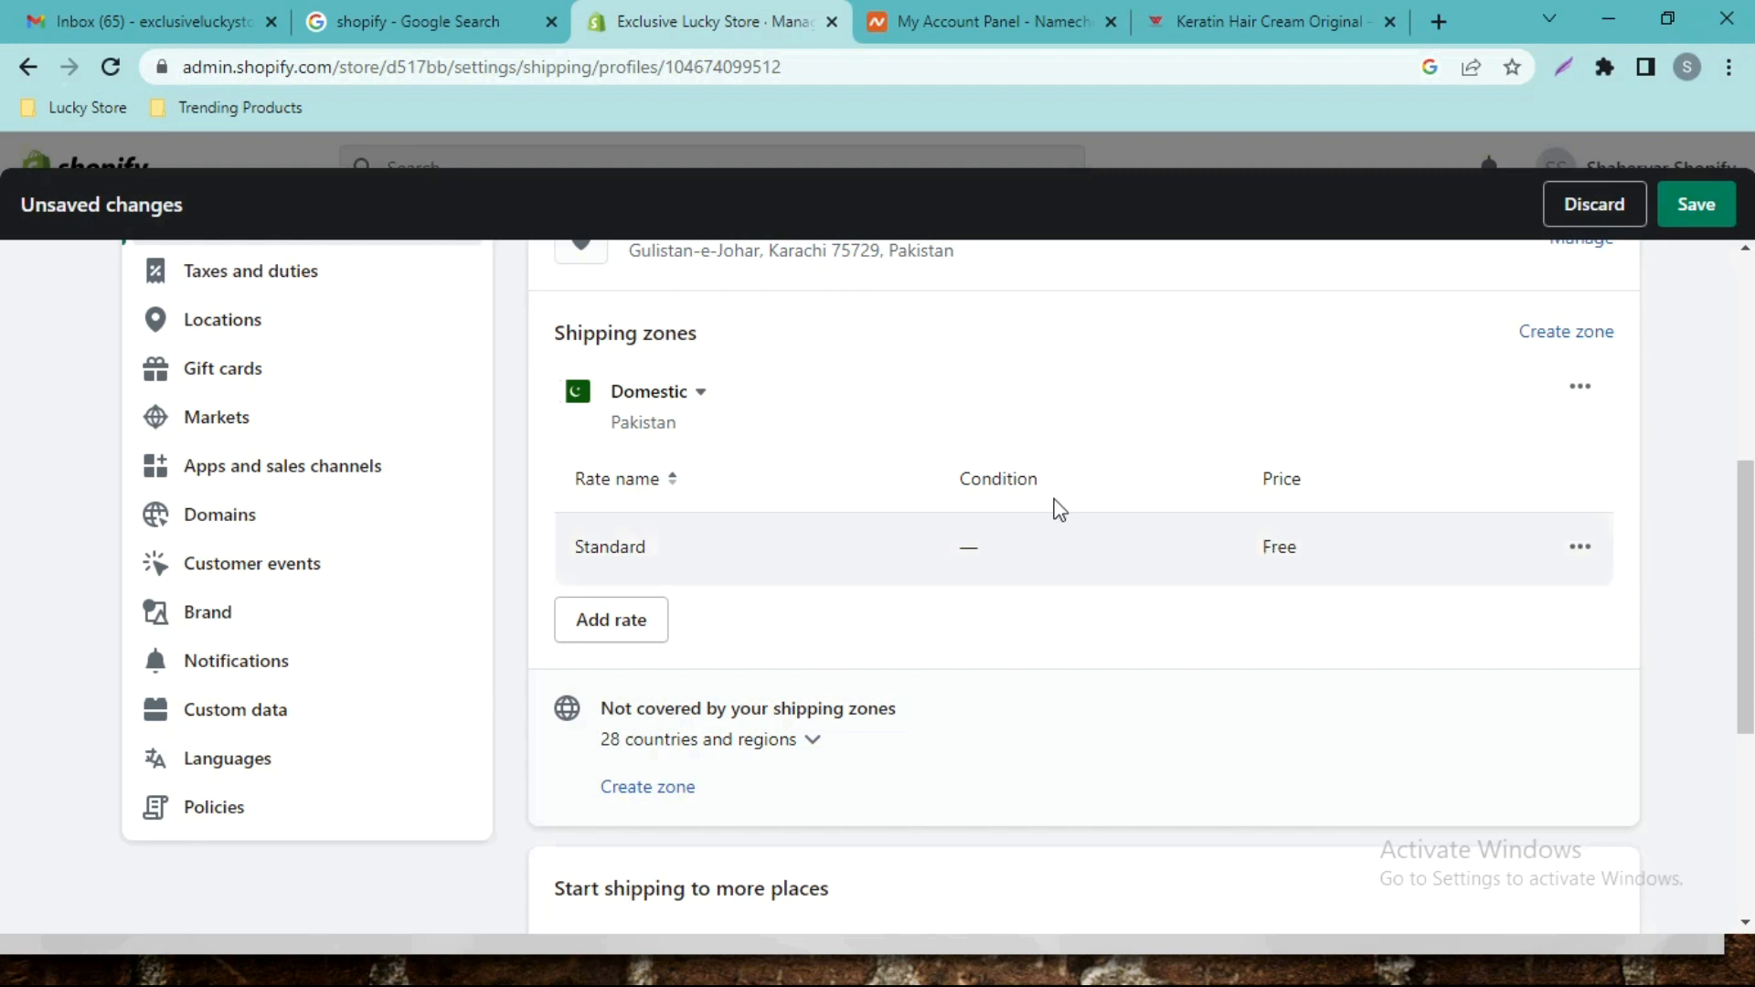
# Check the Standard rate and leave its price at 0.00, so shipping stays Free.
pyautogui.click(1583, 551)
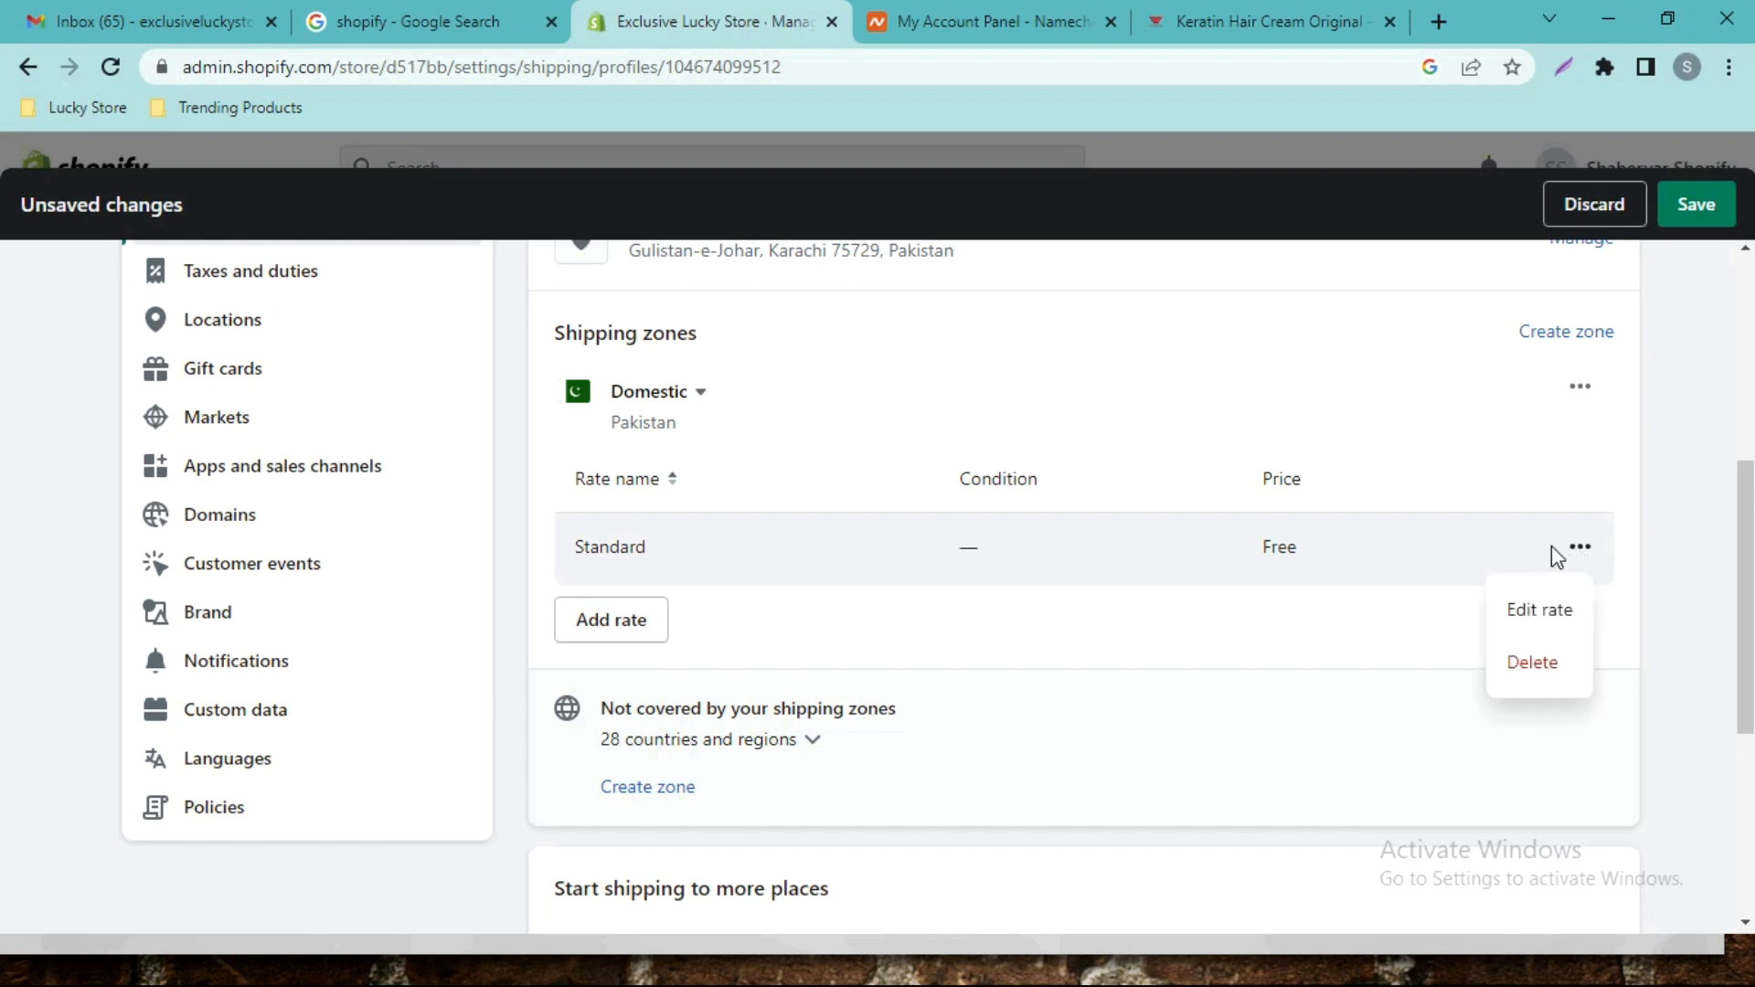
pyautogui.click(1554, 611)
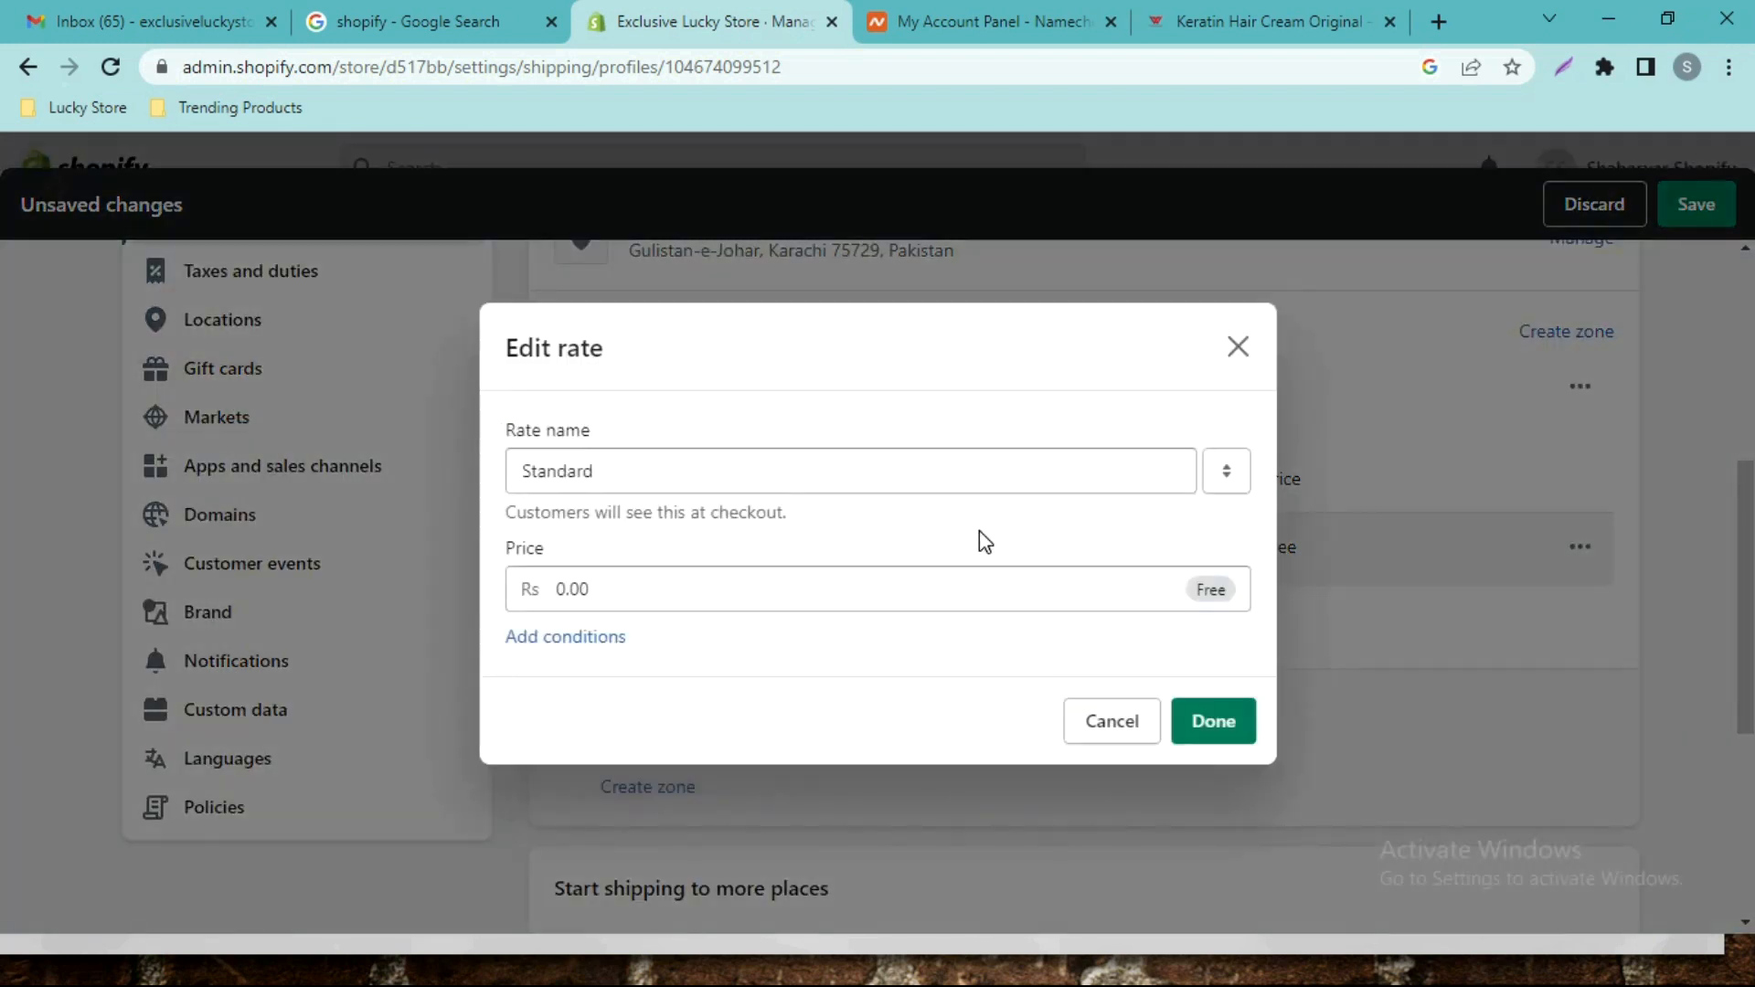
pyautogui.moveTo(672, 590); pyautogui.dragTo(552, 588)
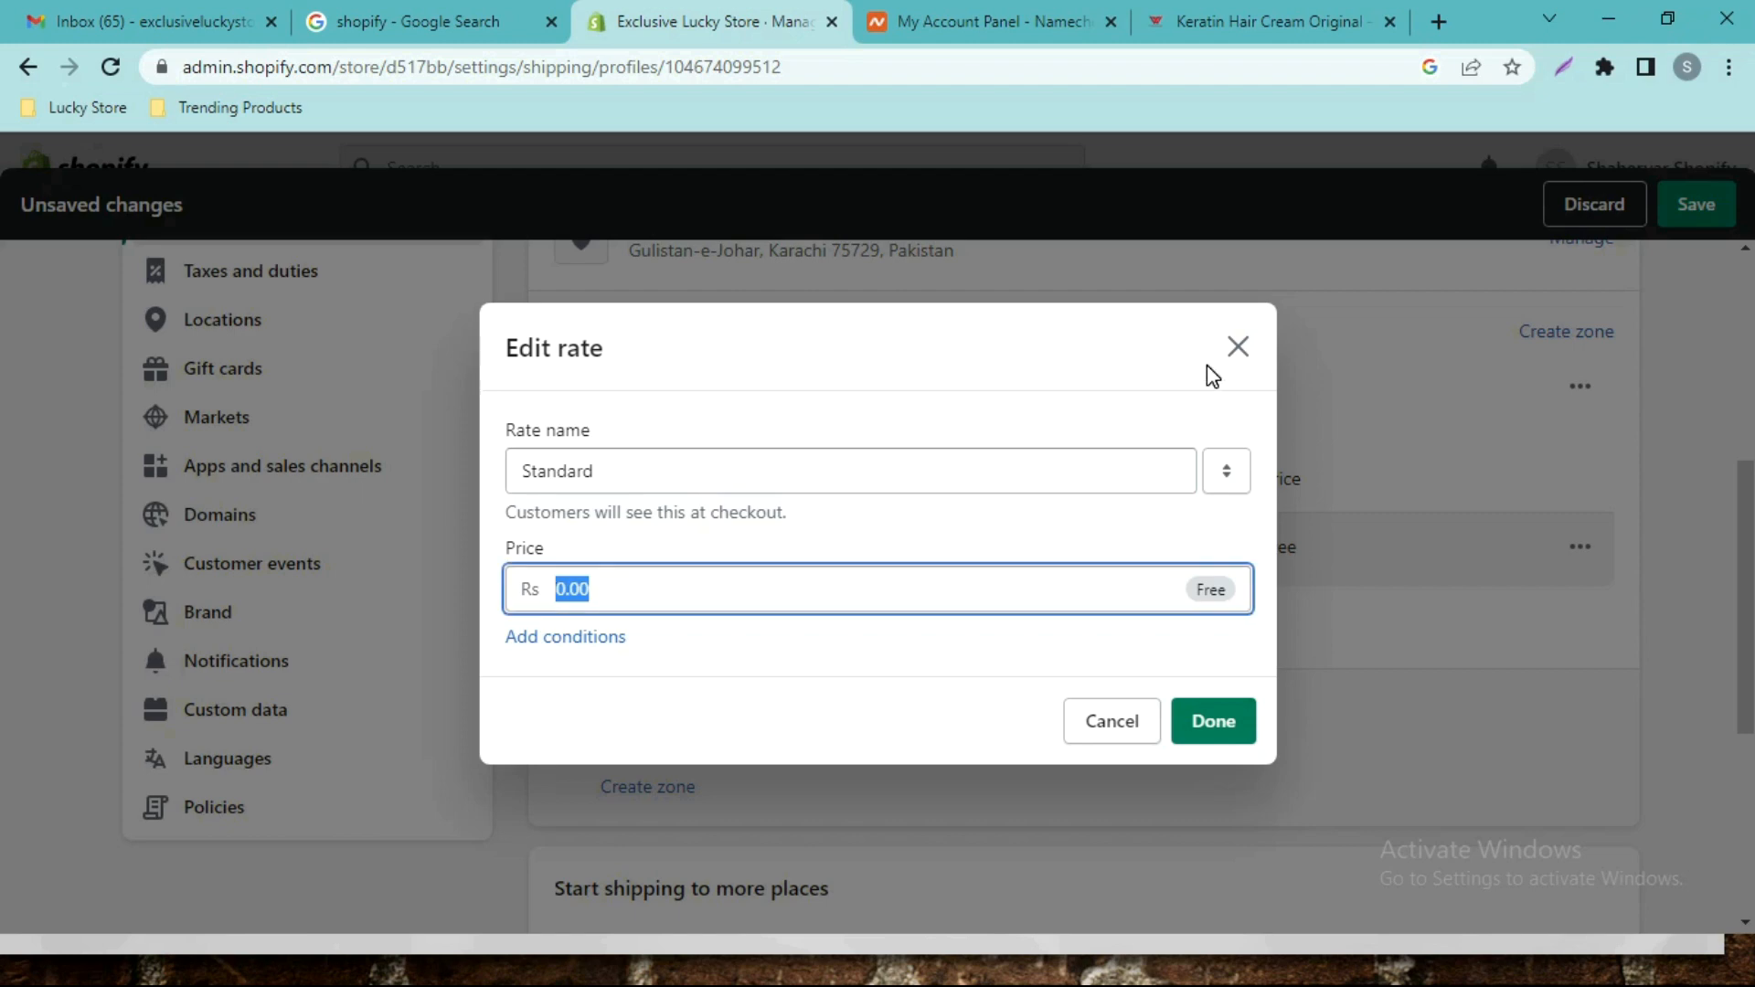
pyautogui.click(1245, 351)
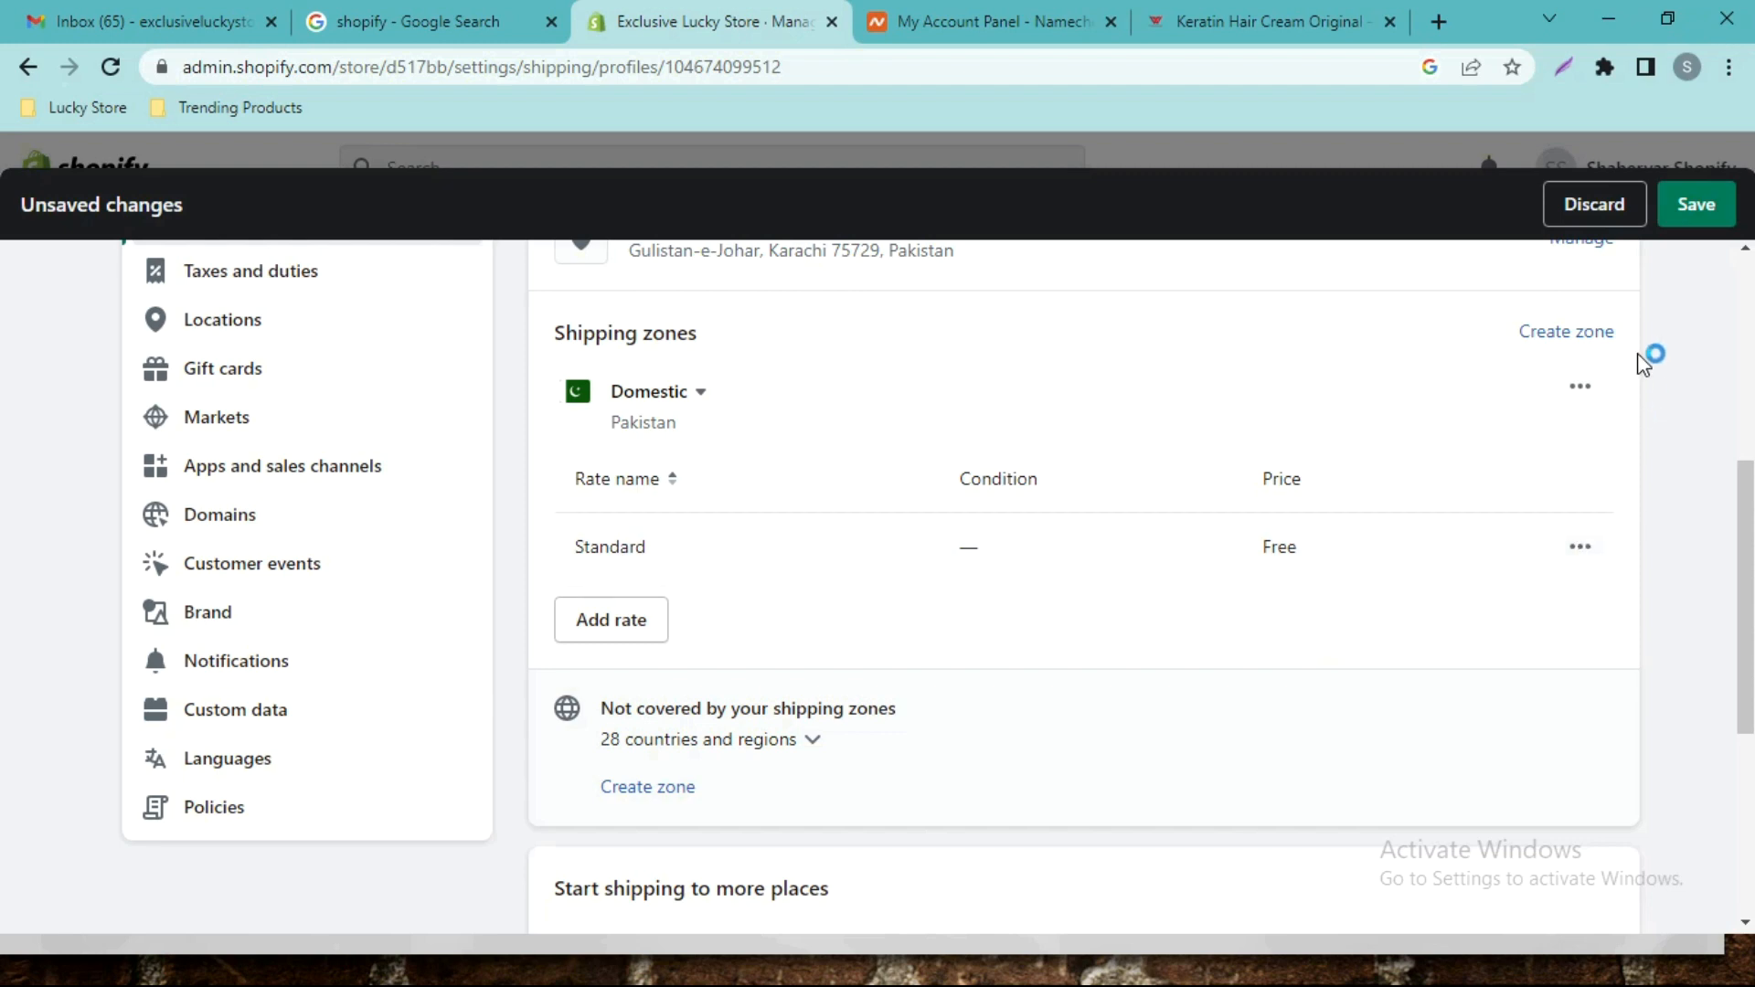
# Save the General profile and review the Shipping and delivery page, which now shows Domestic rates only.
pyautogui.click(1696, 204)
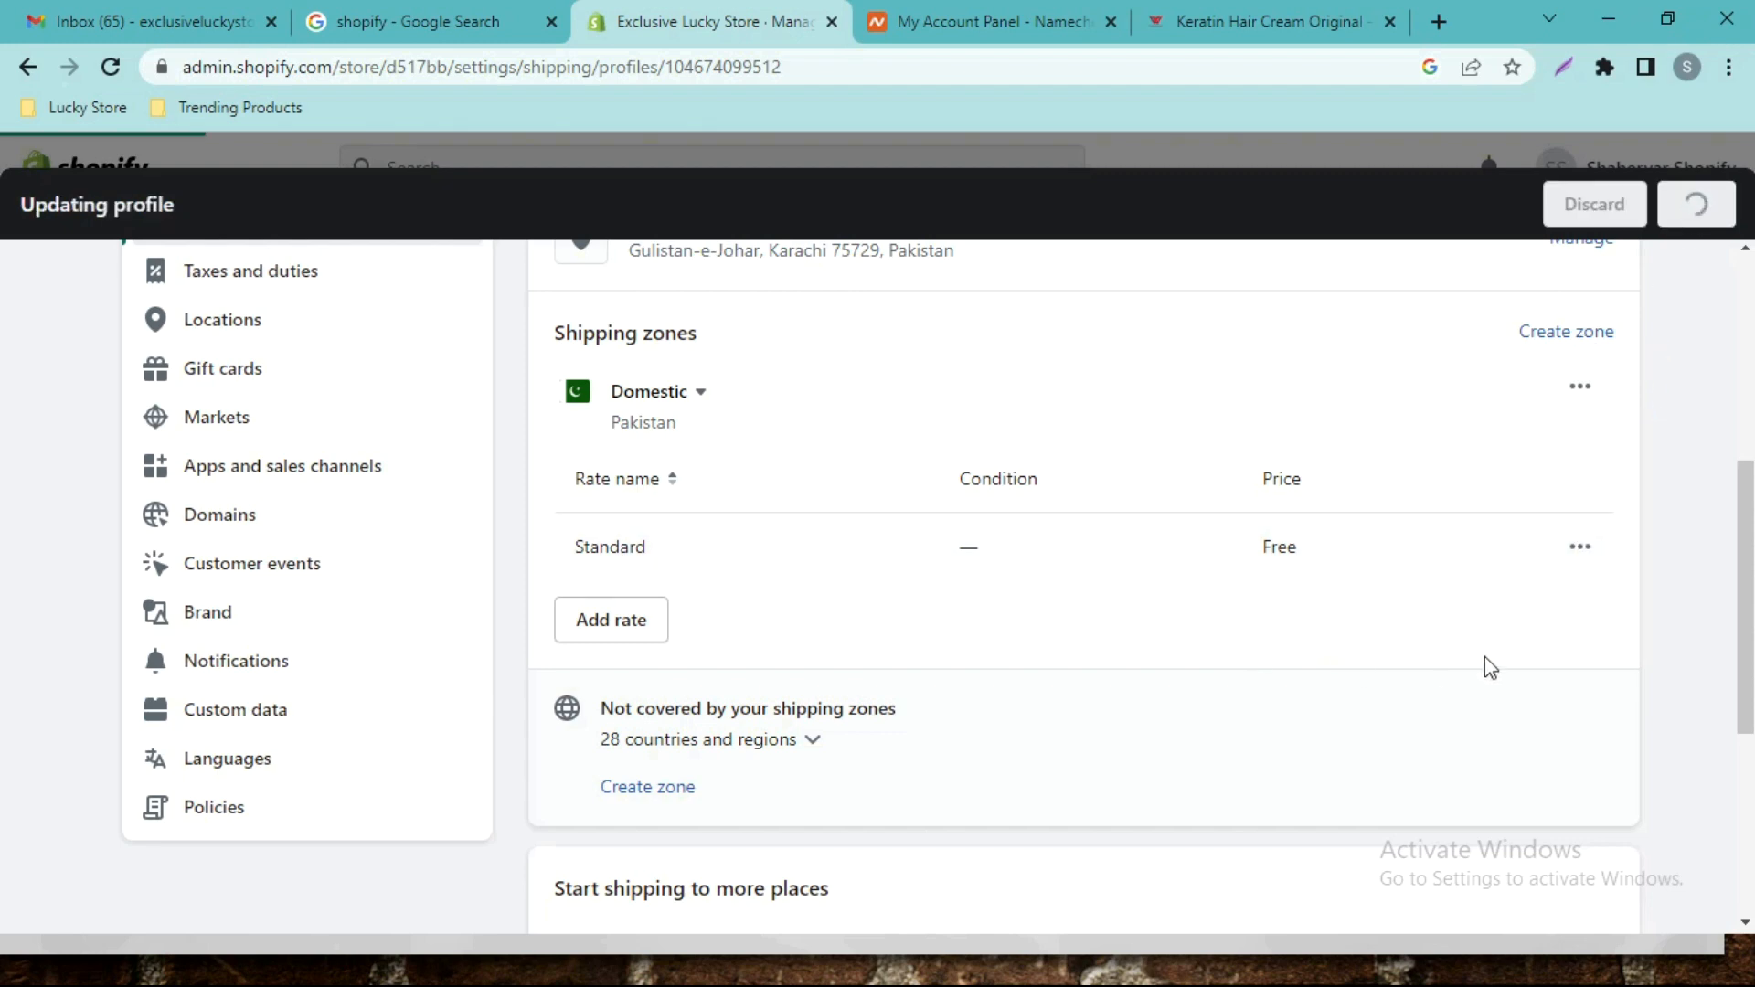
pyautogui.moveTo(1750, 610); pyautogui.dragTo(1750, 400)
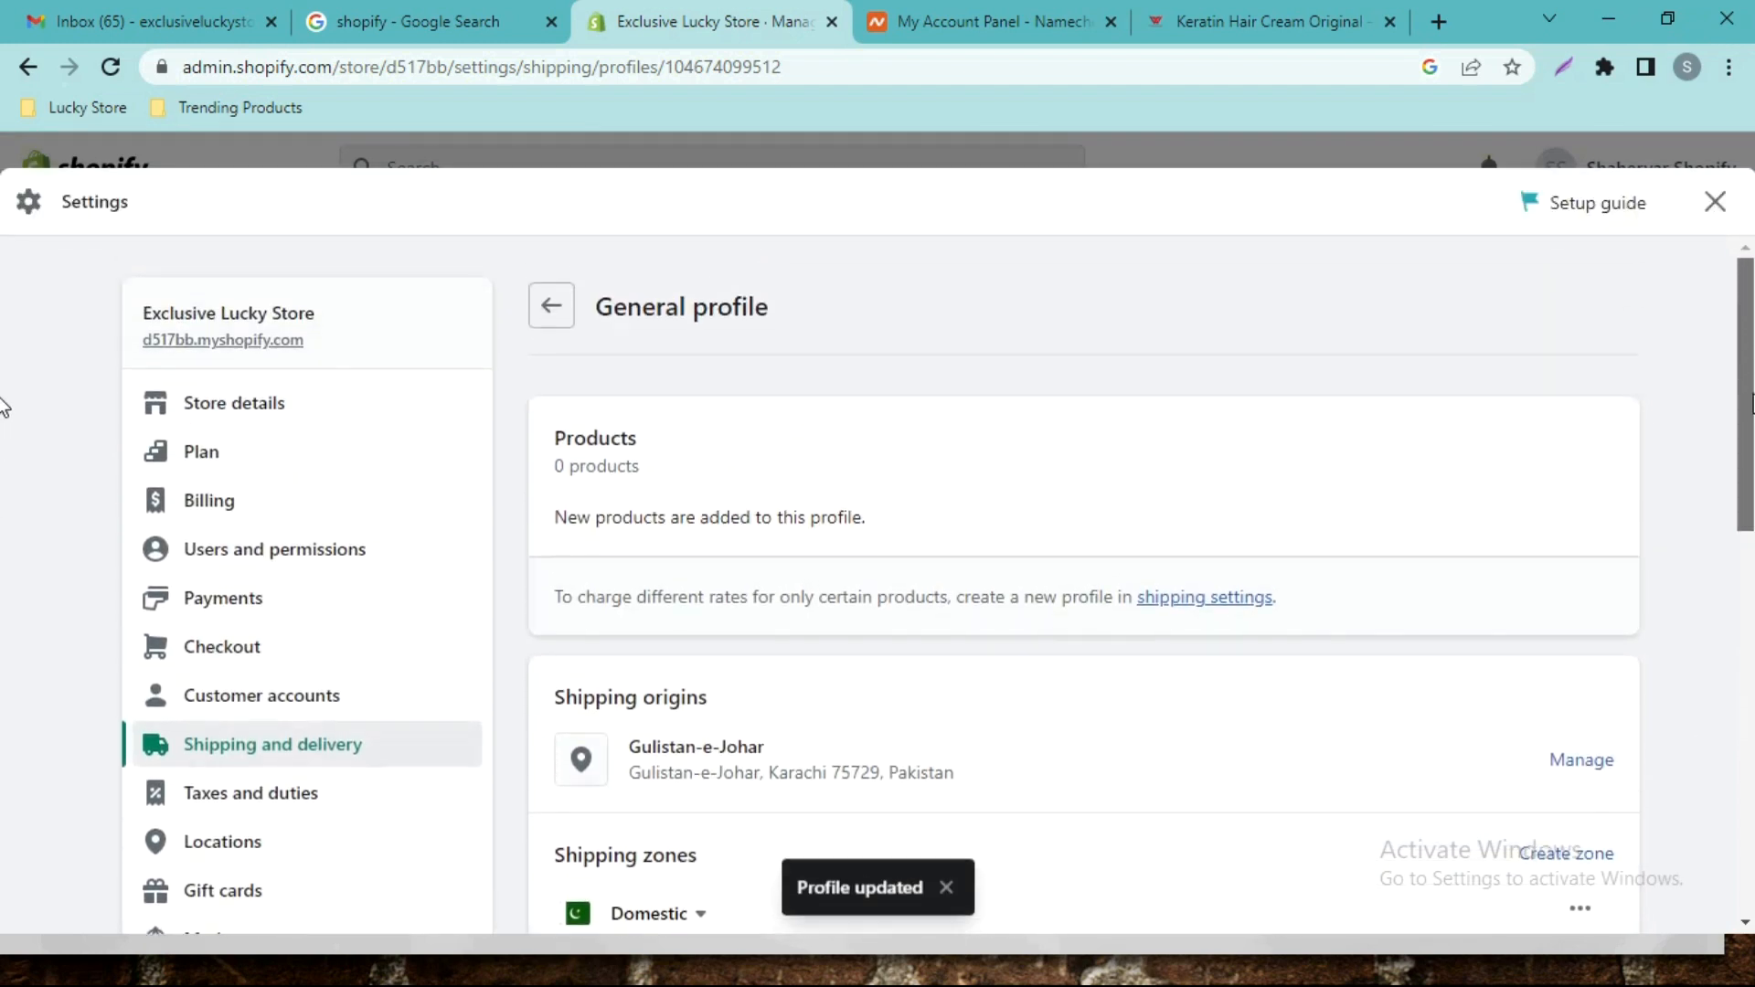
pyautogui.click(552, 306)
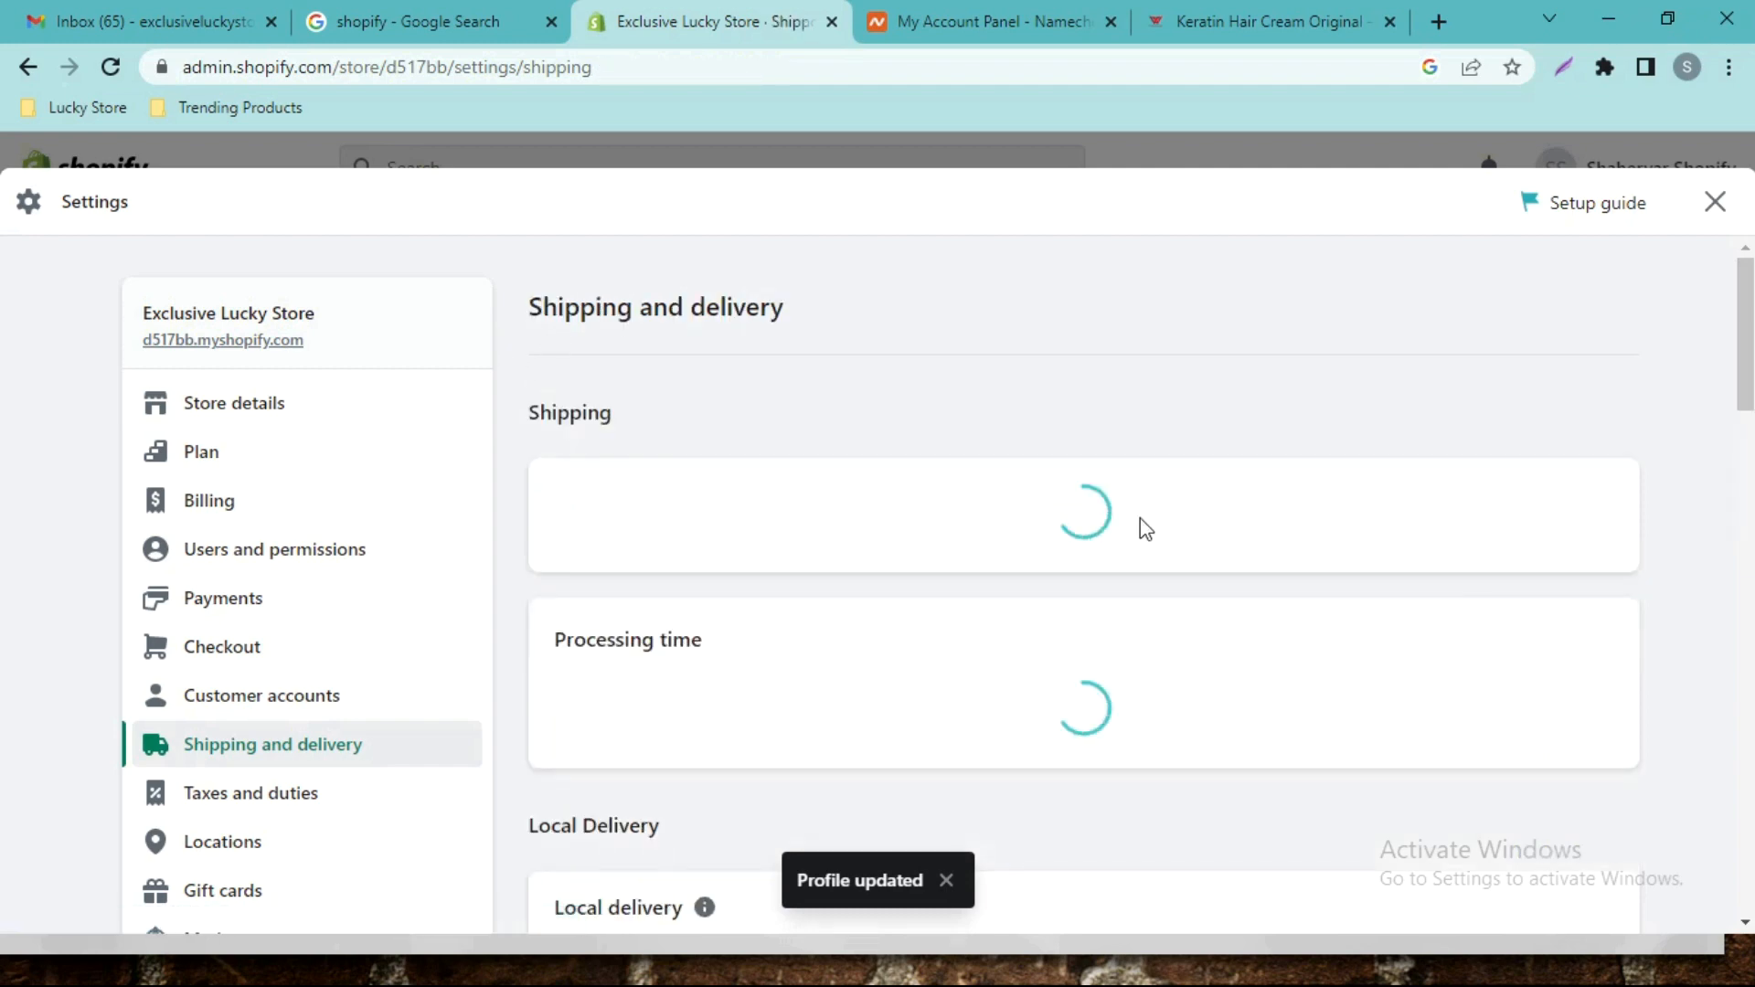
pyautogui.scroll(-5, 9, 392)
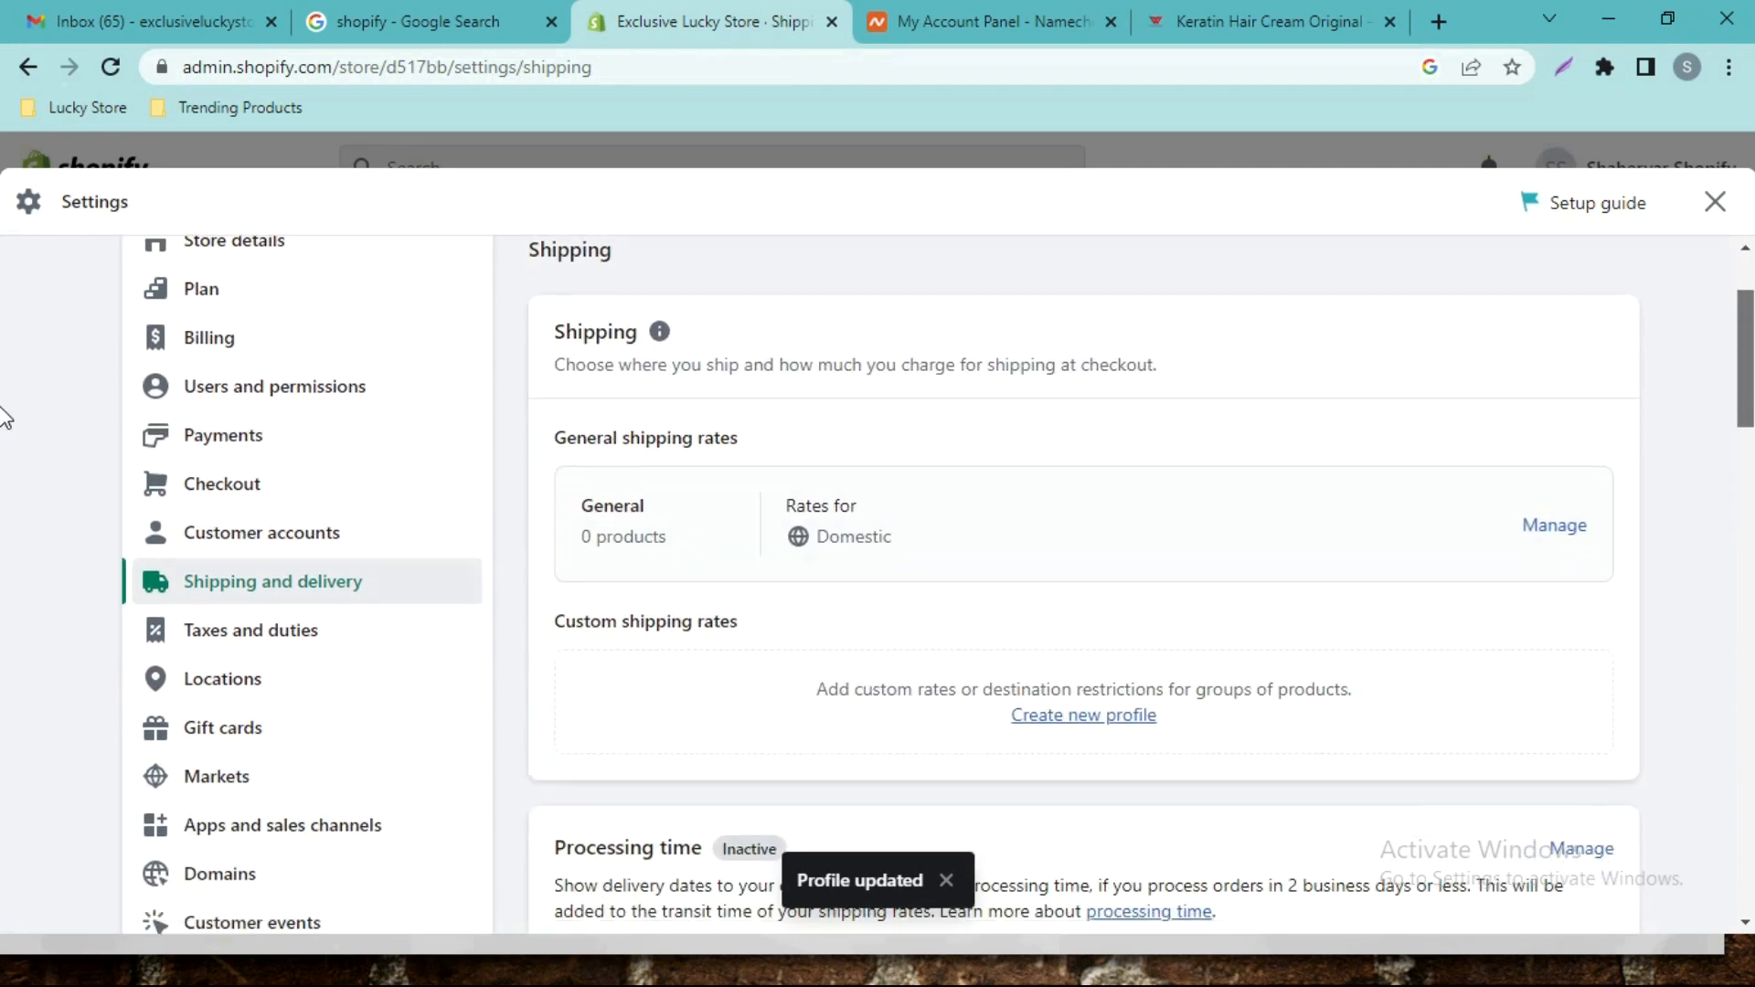
pyautogui.scroll(-10, 8, 493)
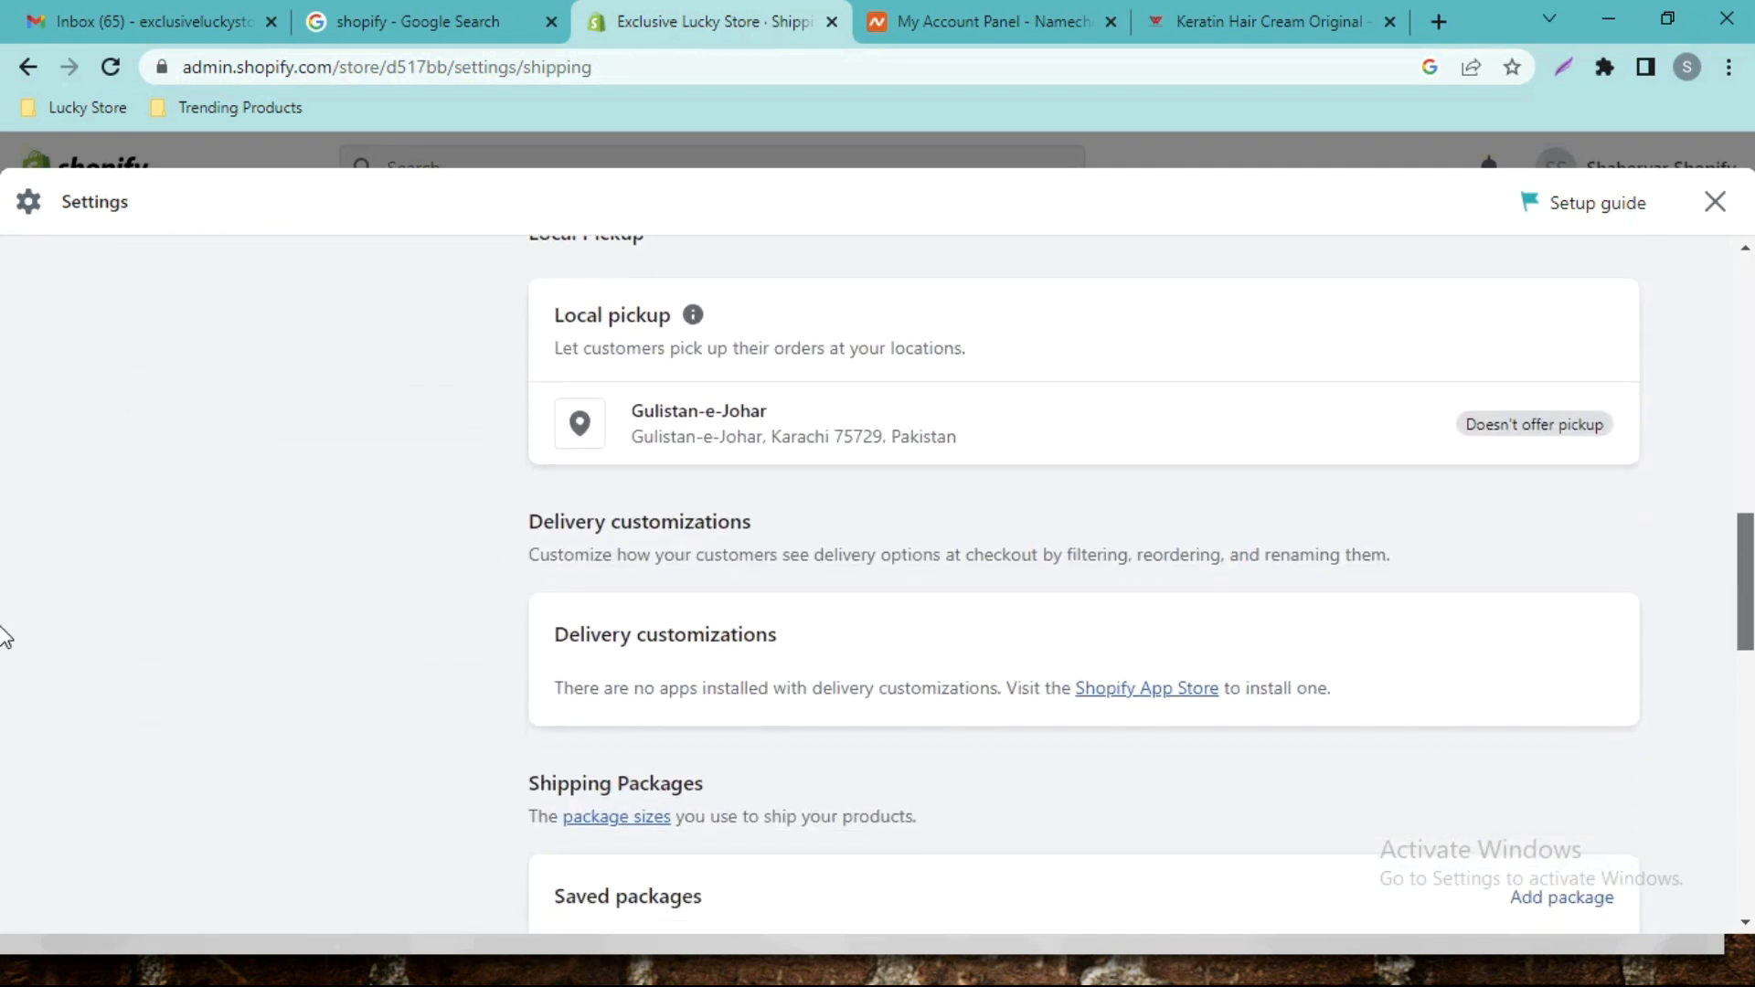
pyautogui.scroll(4, 4, 640)
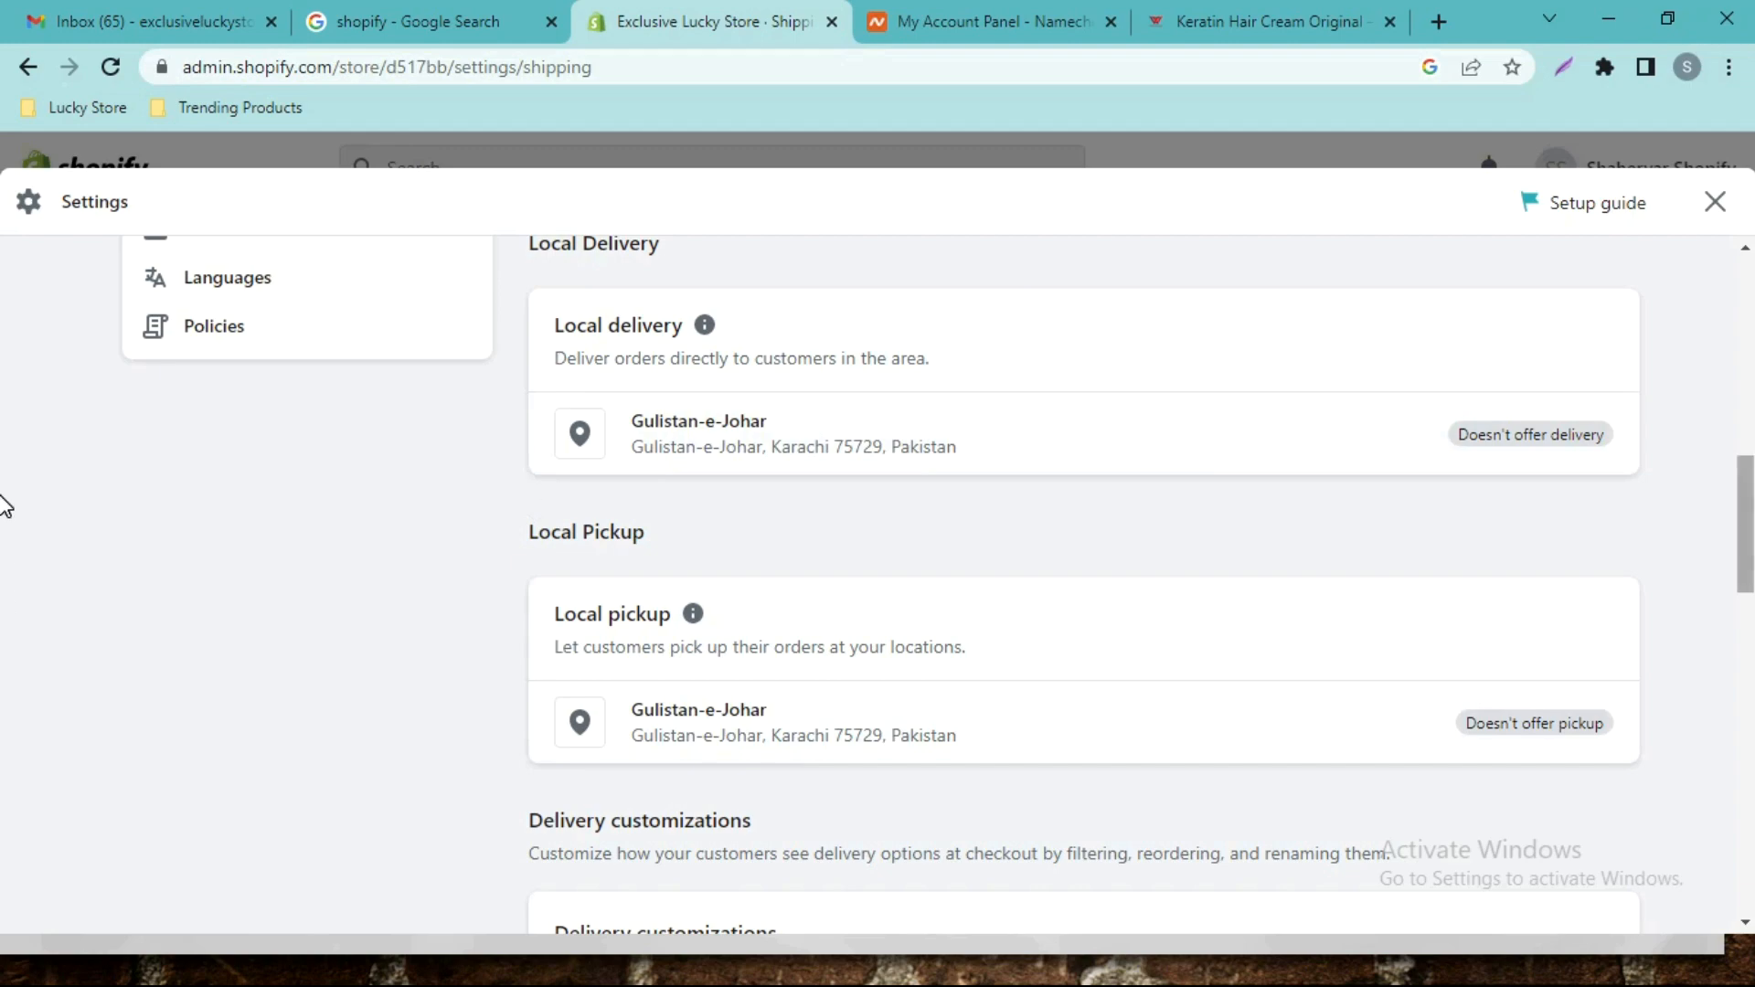
pyautogui.scroll(-14, 8, 658)
pyautogui.scroll(3, 4, 722)
pyautogui.scroll(-7, 4, 767)
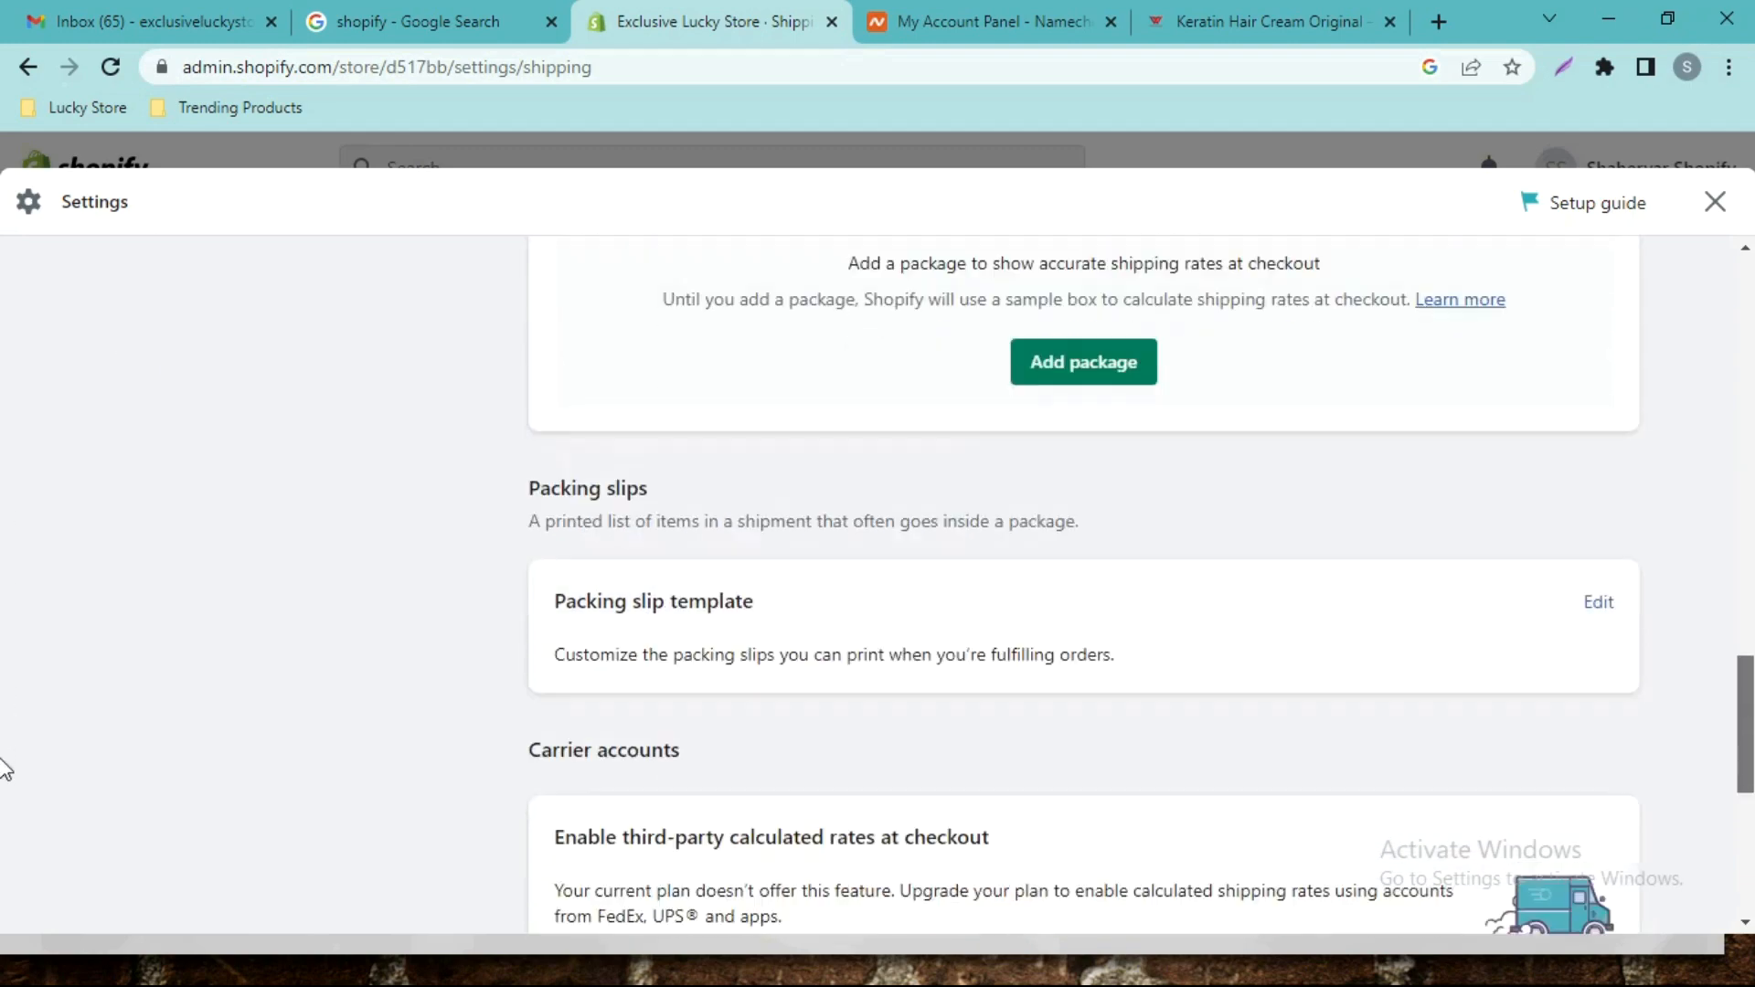
pyautogui.scroll(9, 5, 695)
pyautogui.scroll(5, 2, 645)
pyautogui.scroll(-10, 3, 786)
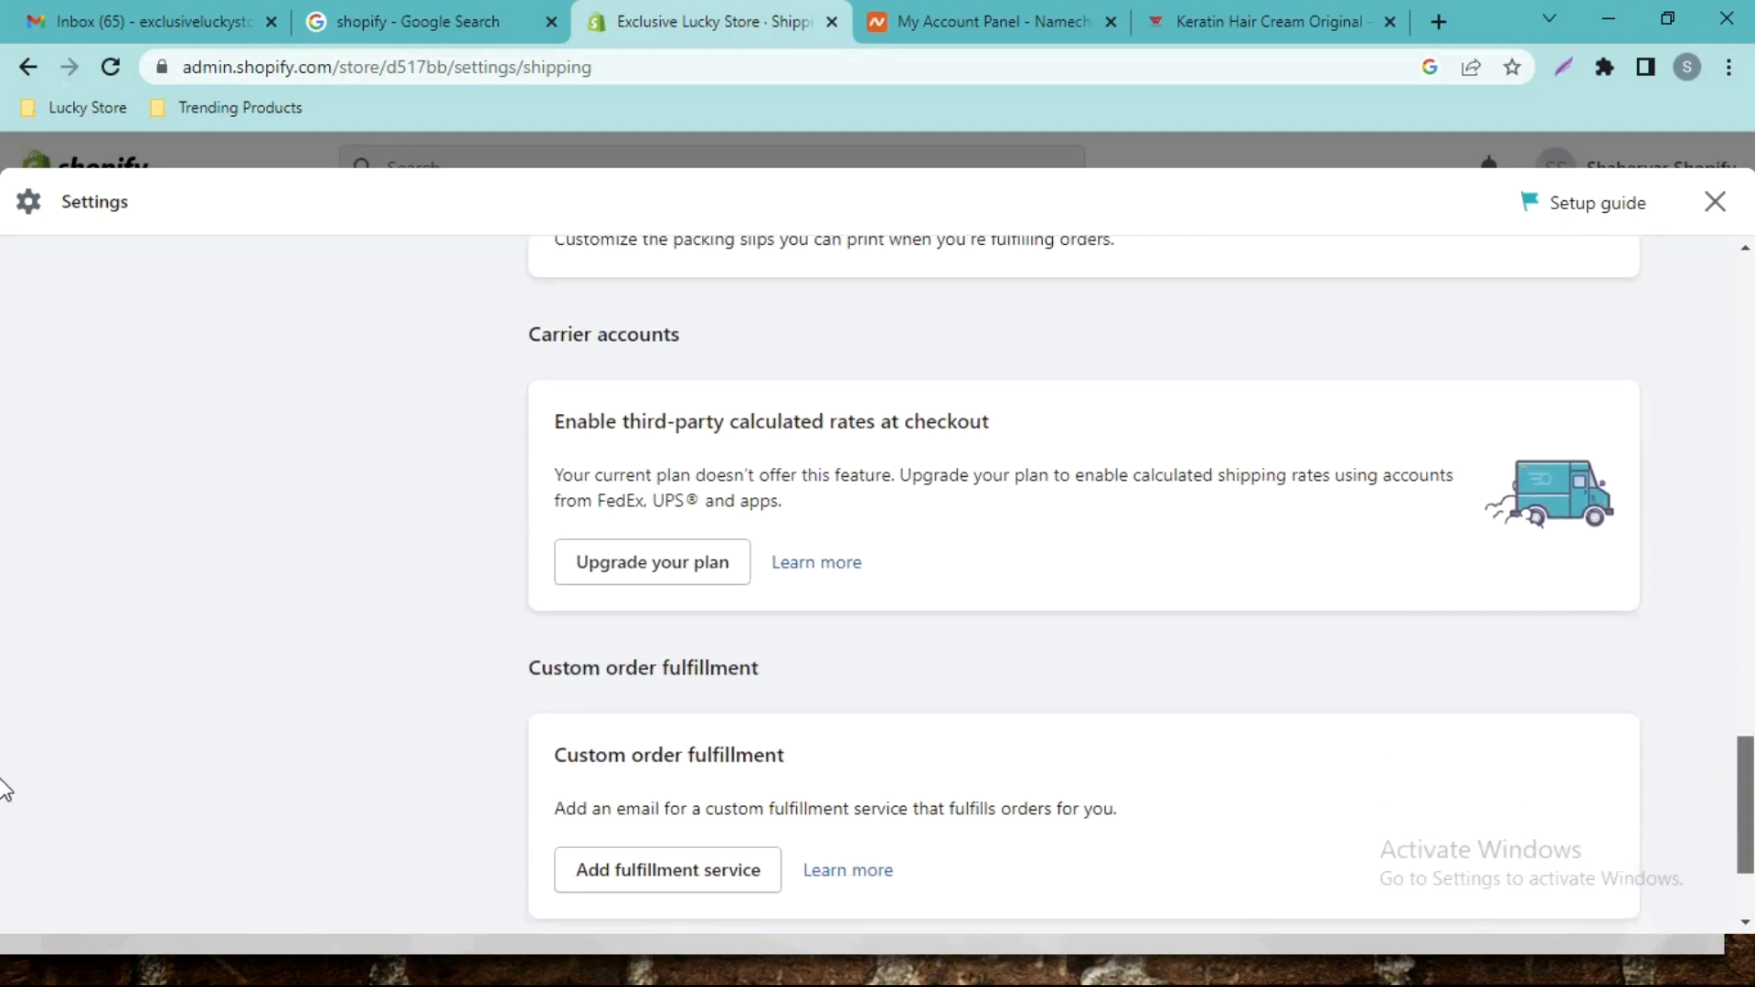
pyautogui.scroll(14, 4, 470)
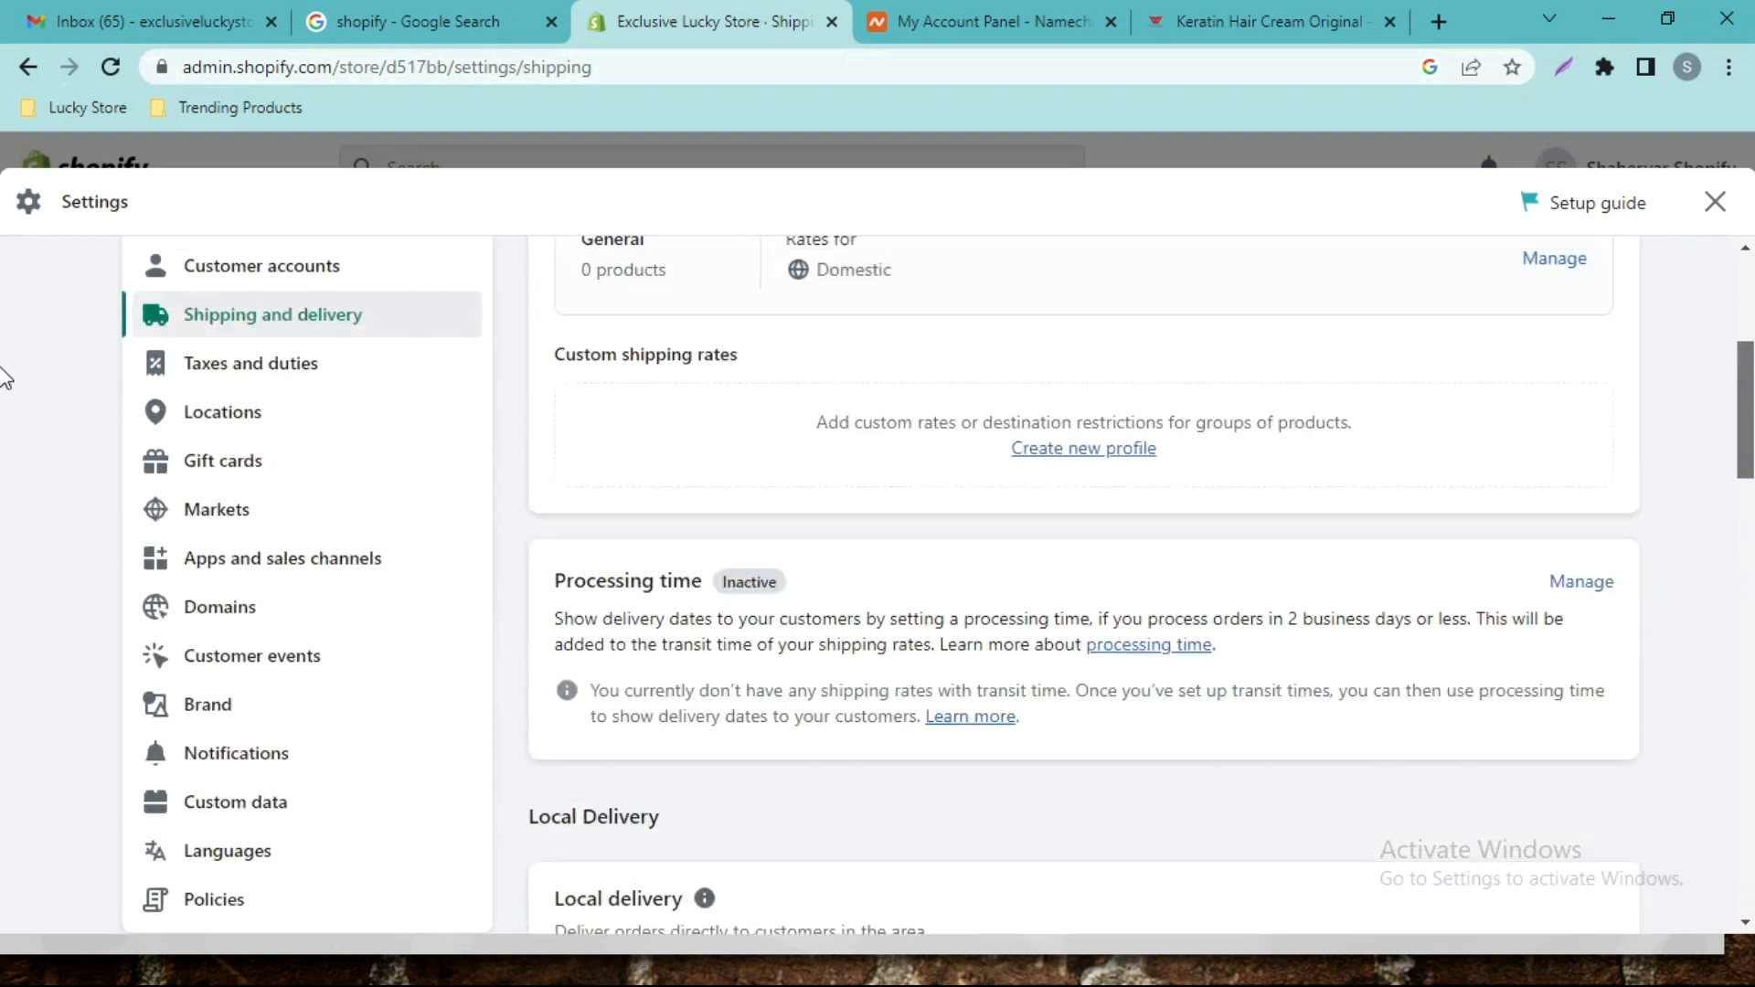
# In Taxes and duties, search the tax regions for 'p' and open Pakistan.
pyautogui.click(391, 539)
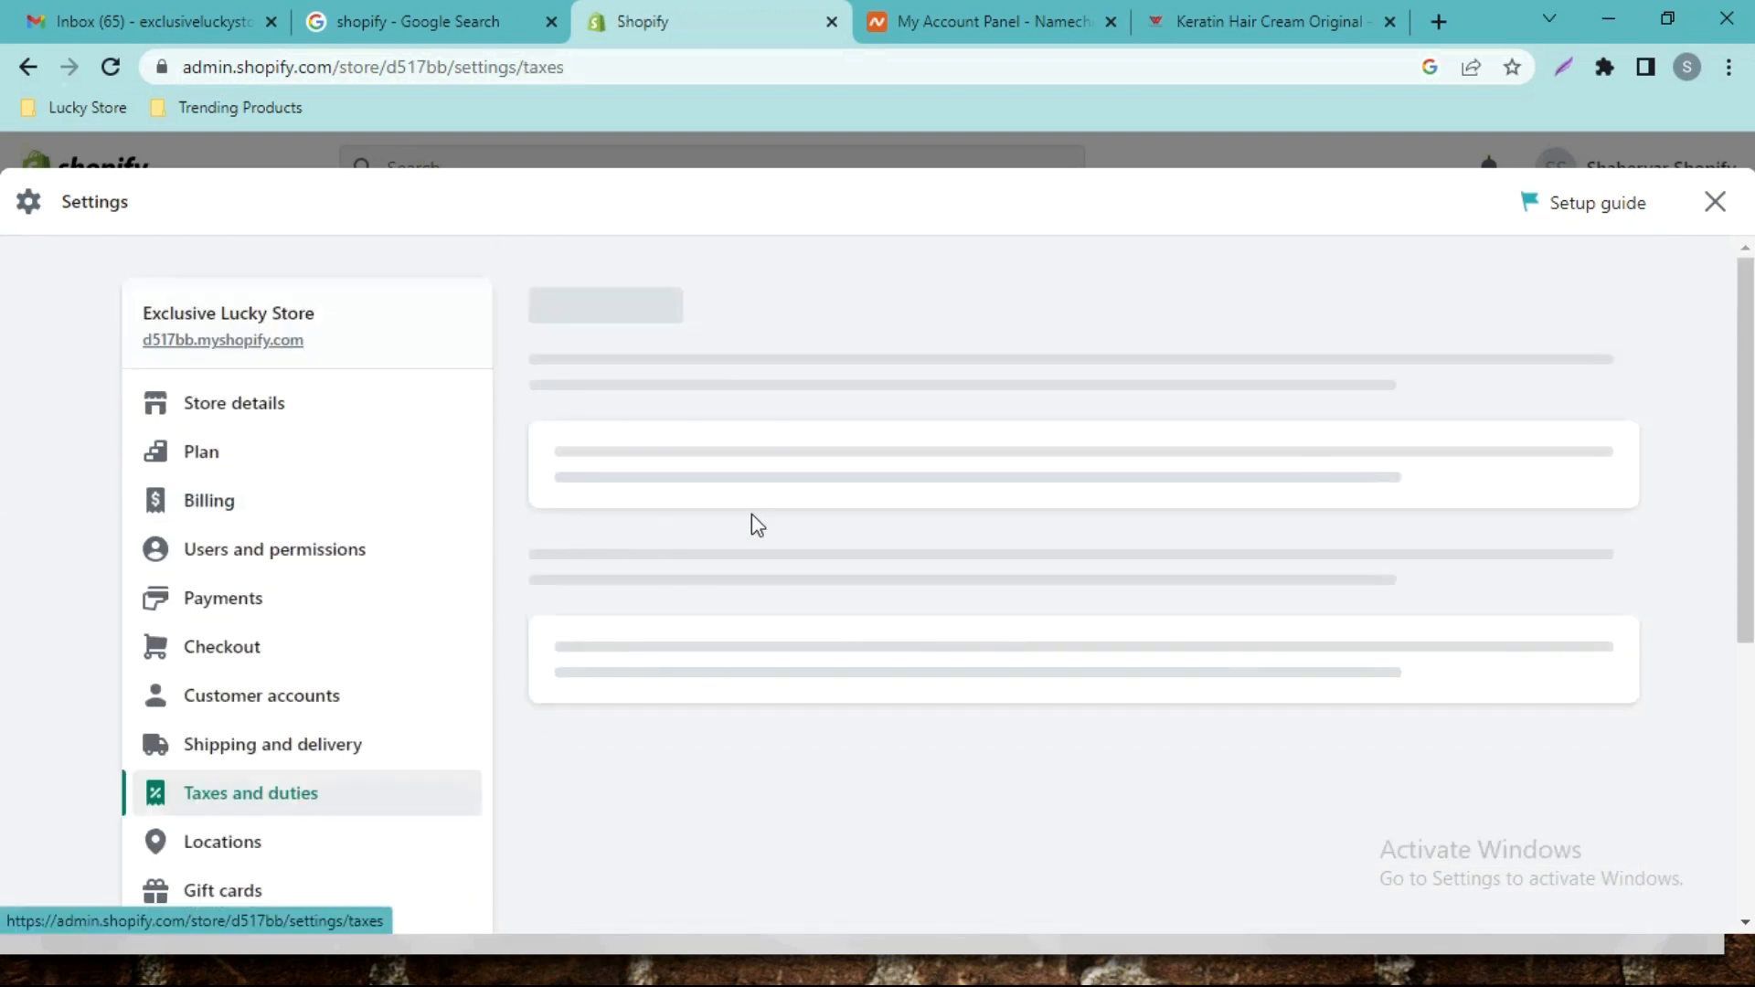
pyautogui.scroll(-10, 3, 395)
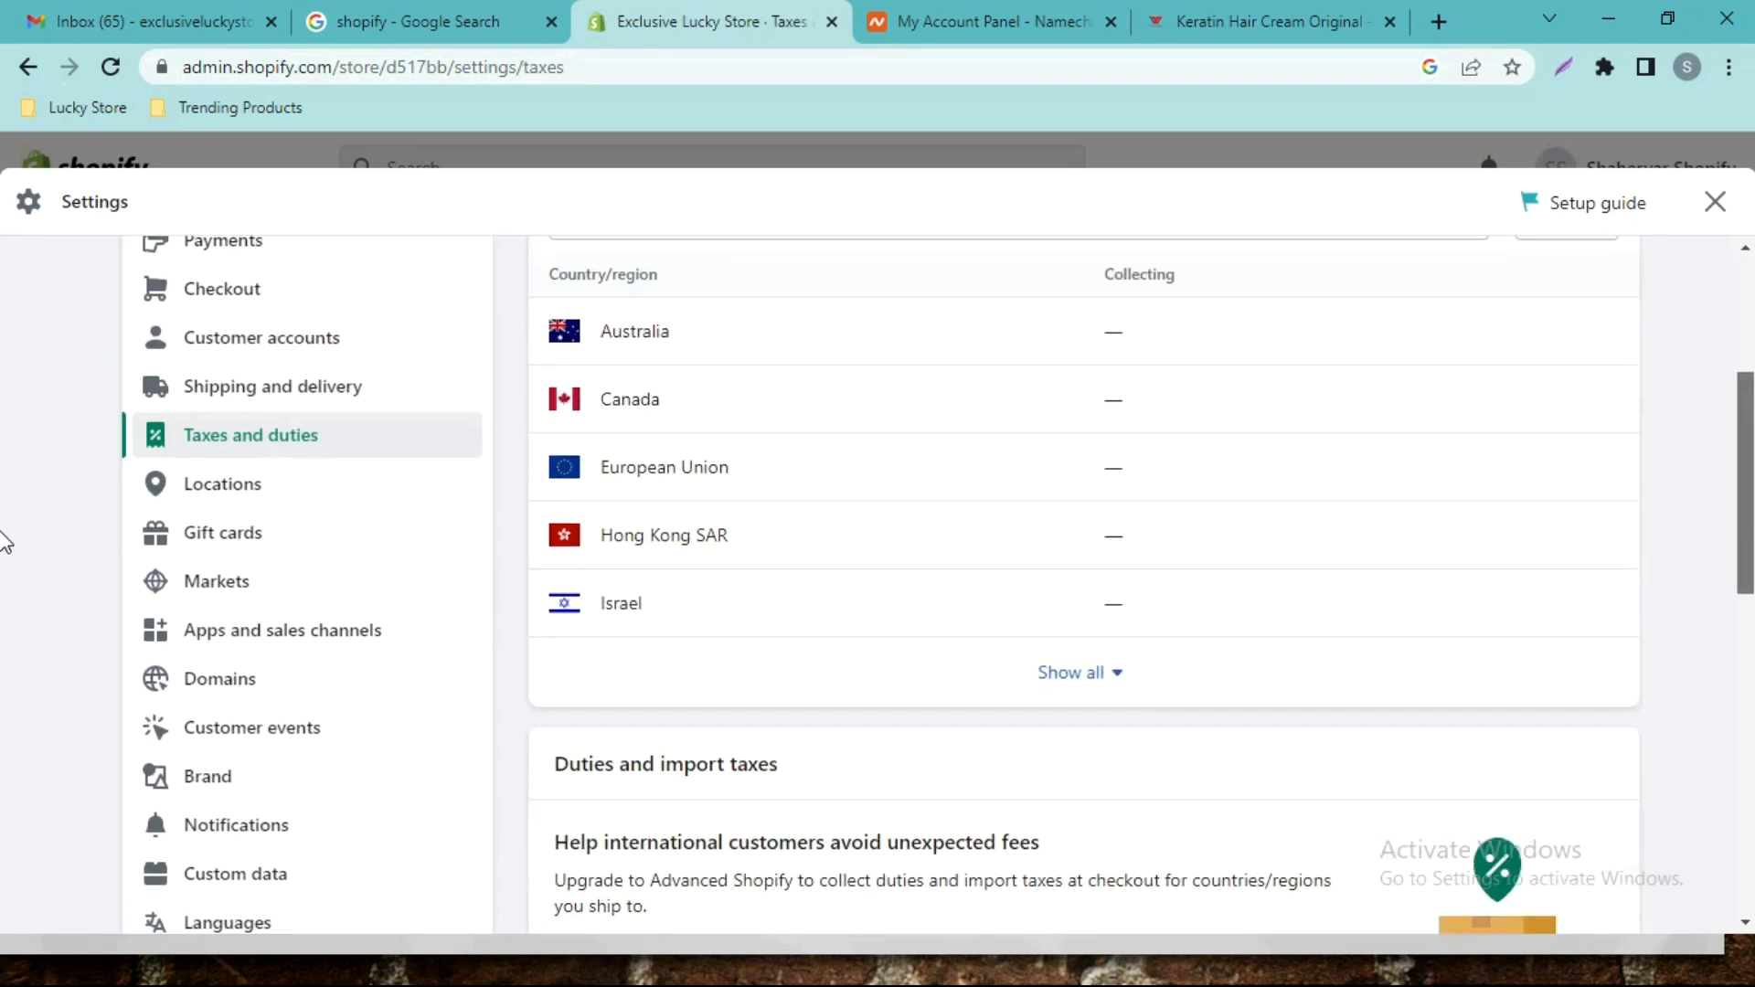
pyautogui.scroll(-2, 1, 822)
pyautogui.scroll(12, 2, 594)
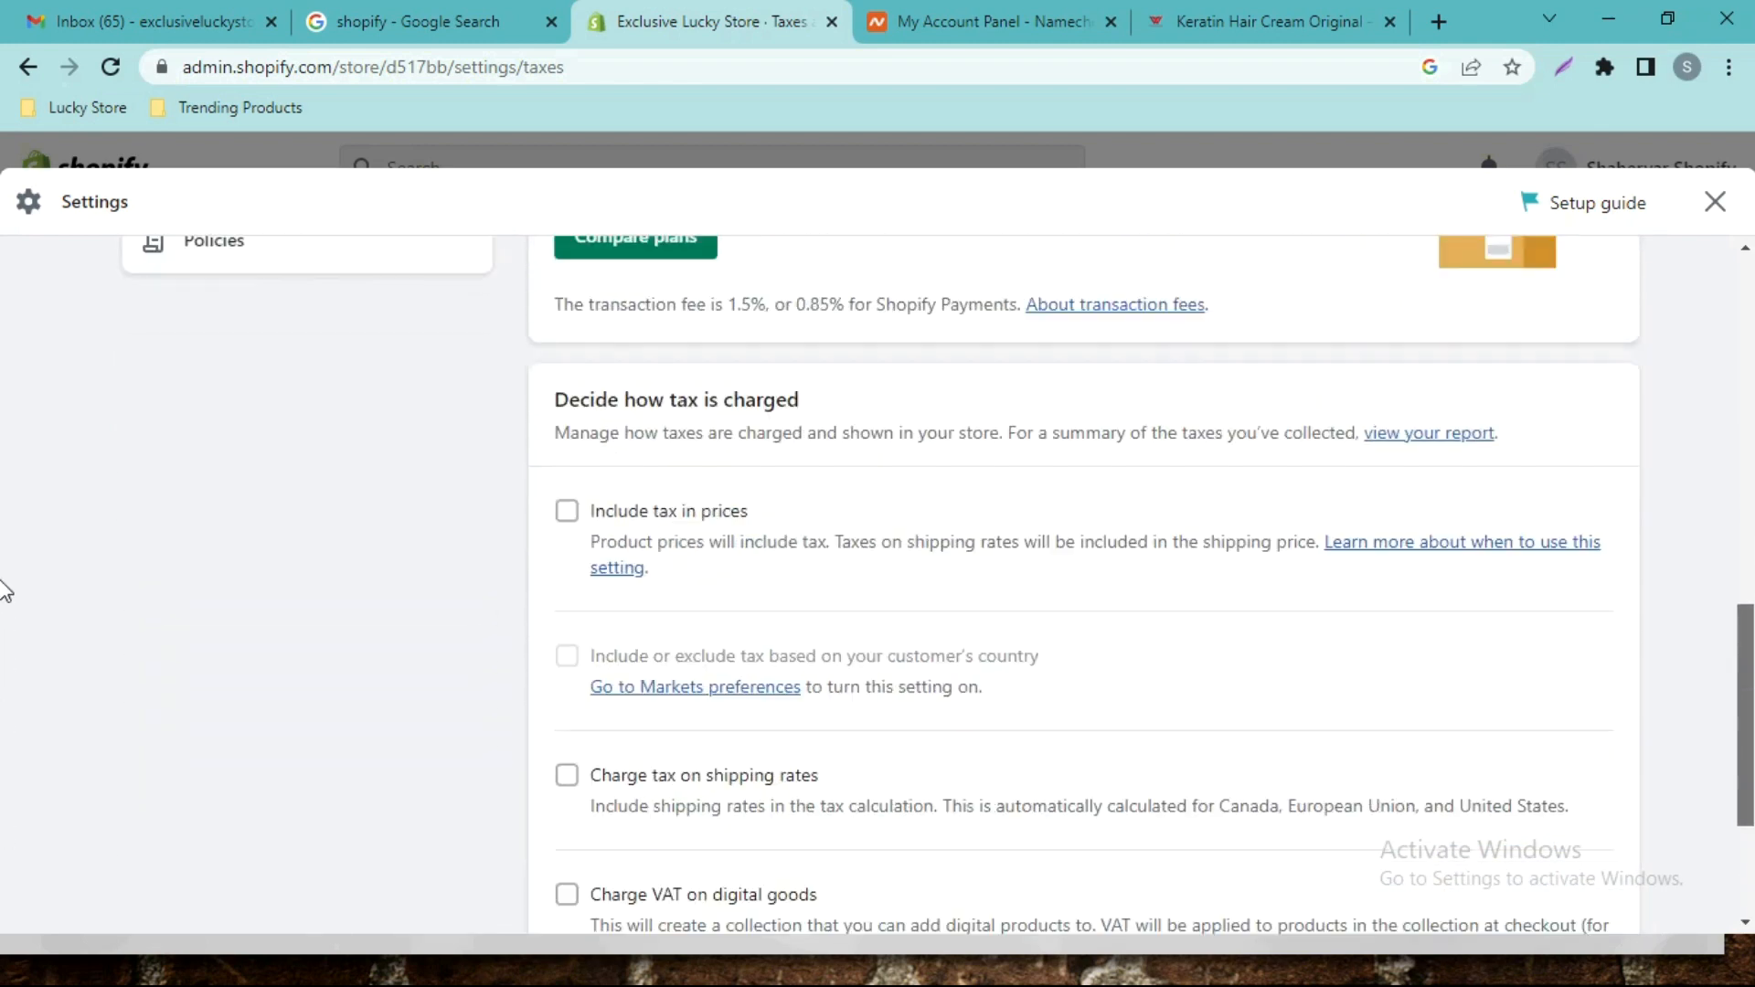
pyautogui.scroll(-2, 3, 402)
pyautogui.click(1062, 464)
pyautogui.write('pak')
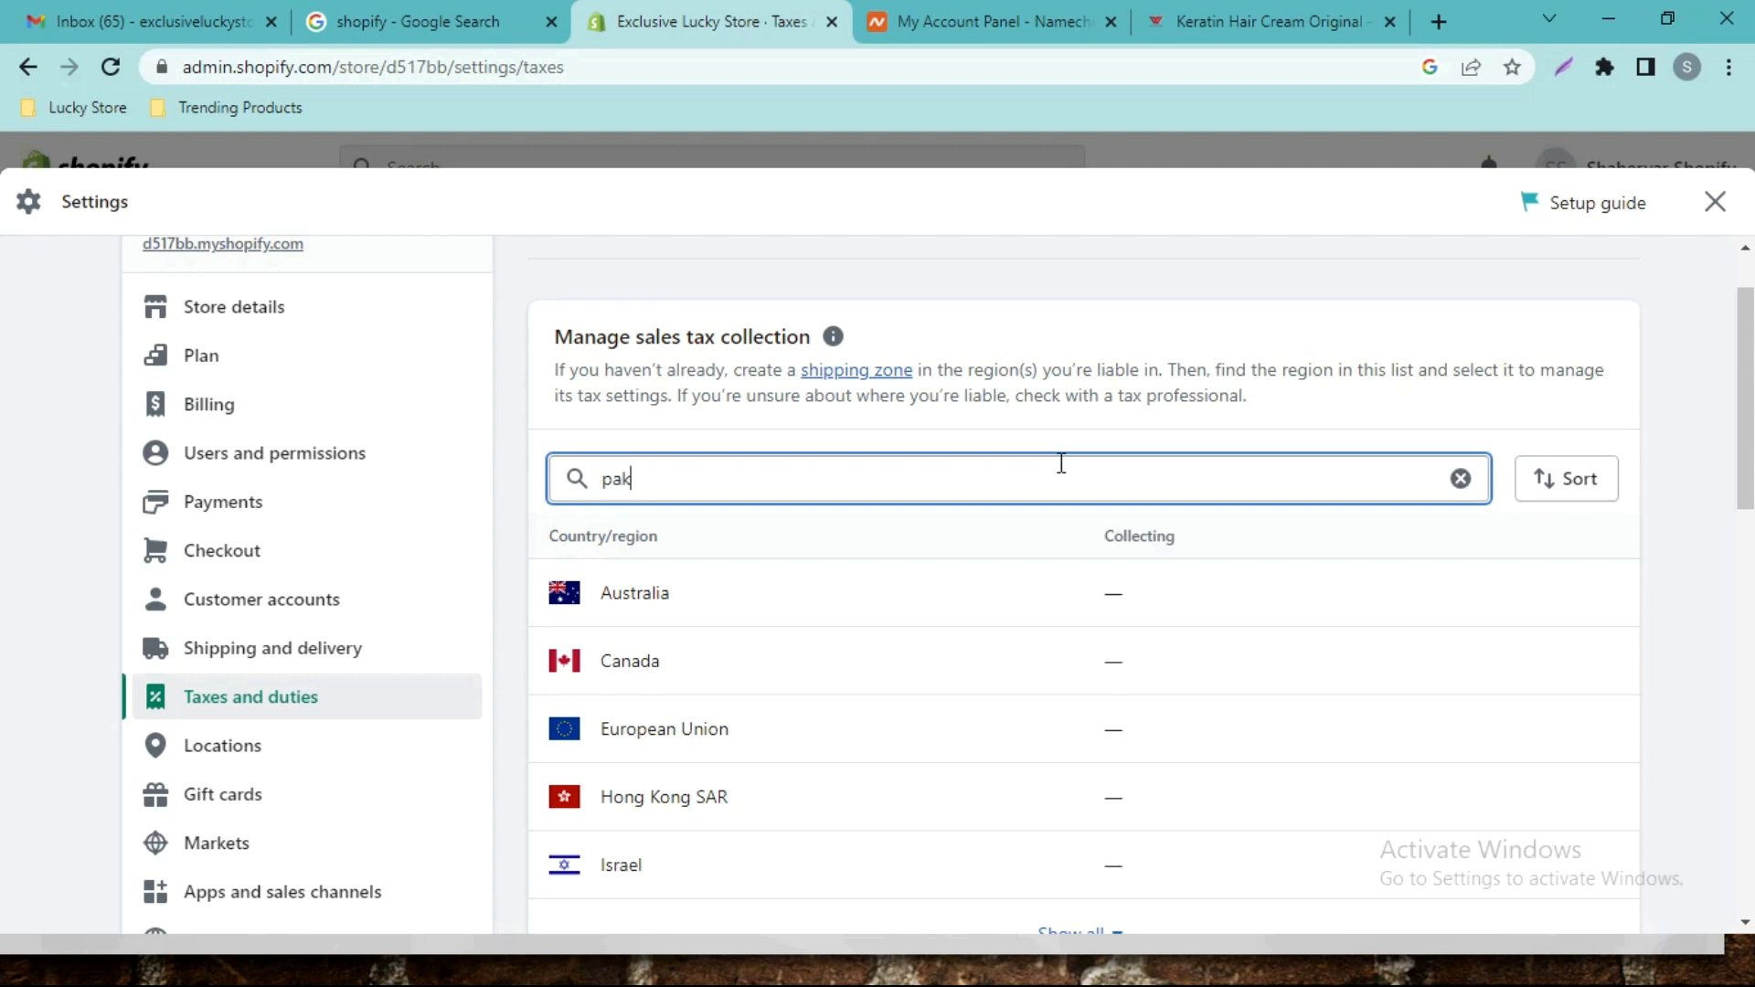
pyautogui.click(850, 596)
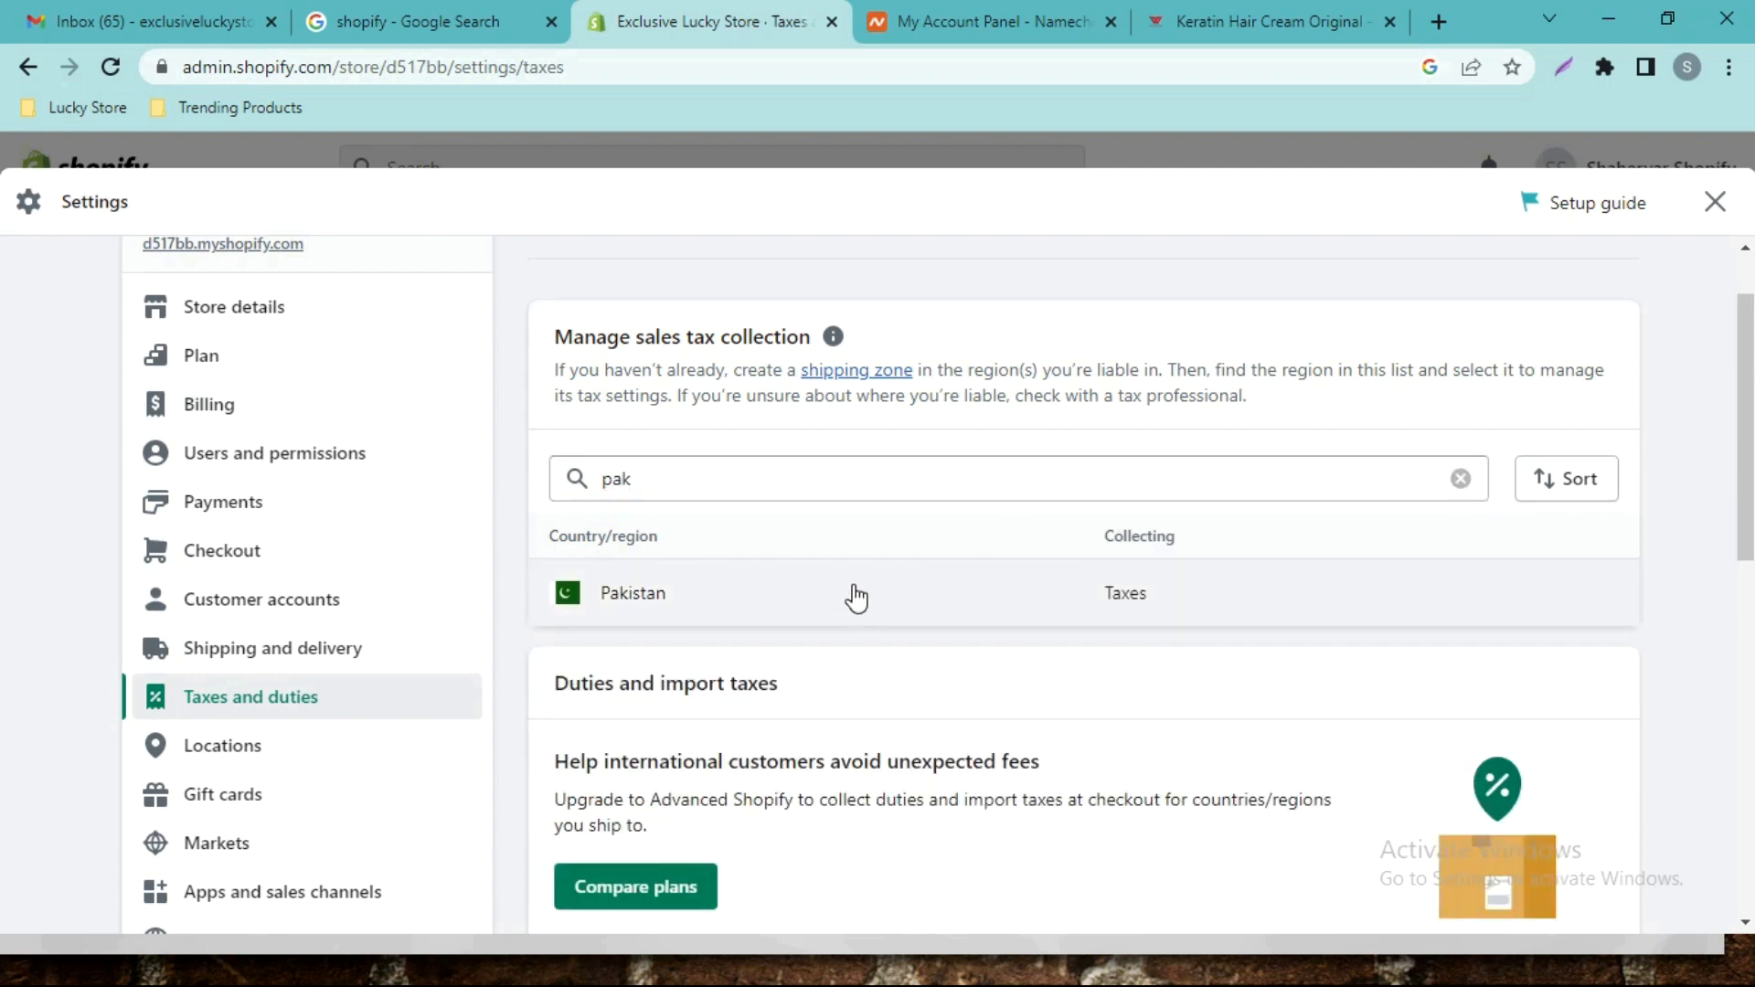
# Change Pakistan's country tax from 16 to 0% and save it.
pyautogui.scroll(-1, 3, 384)
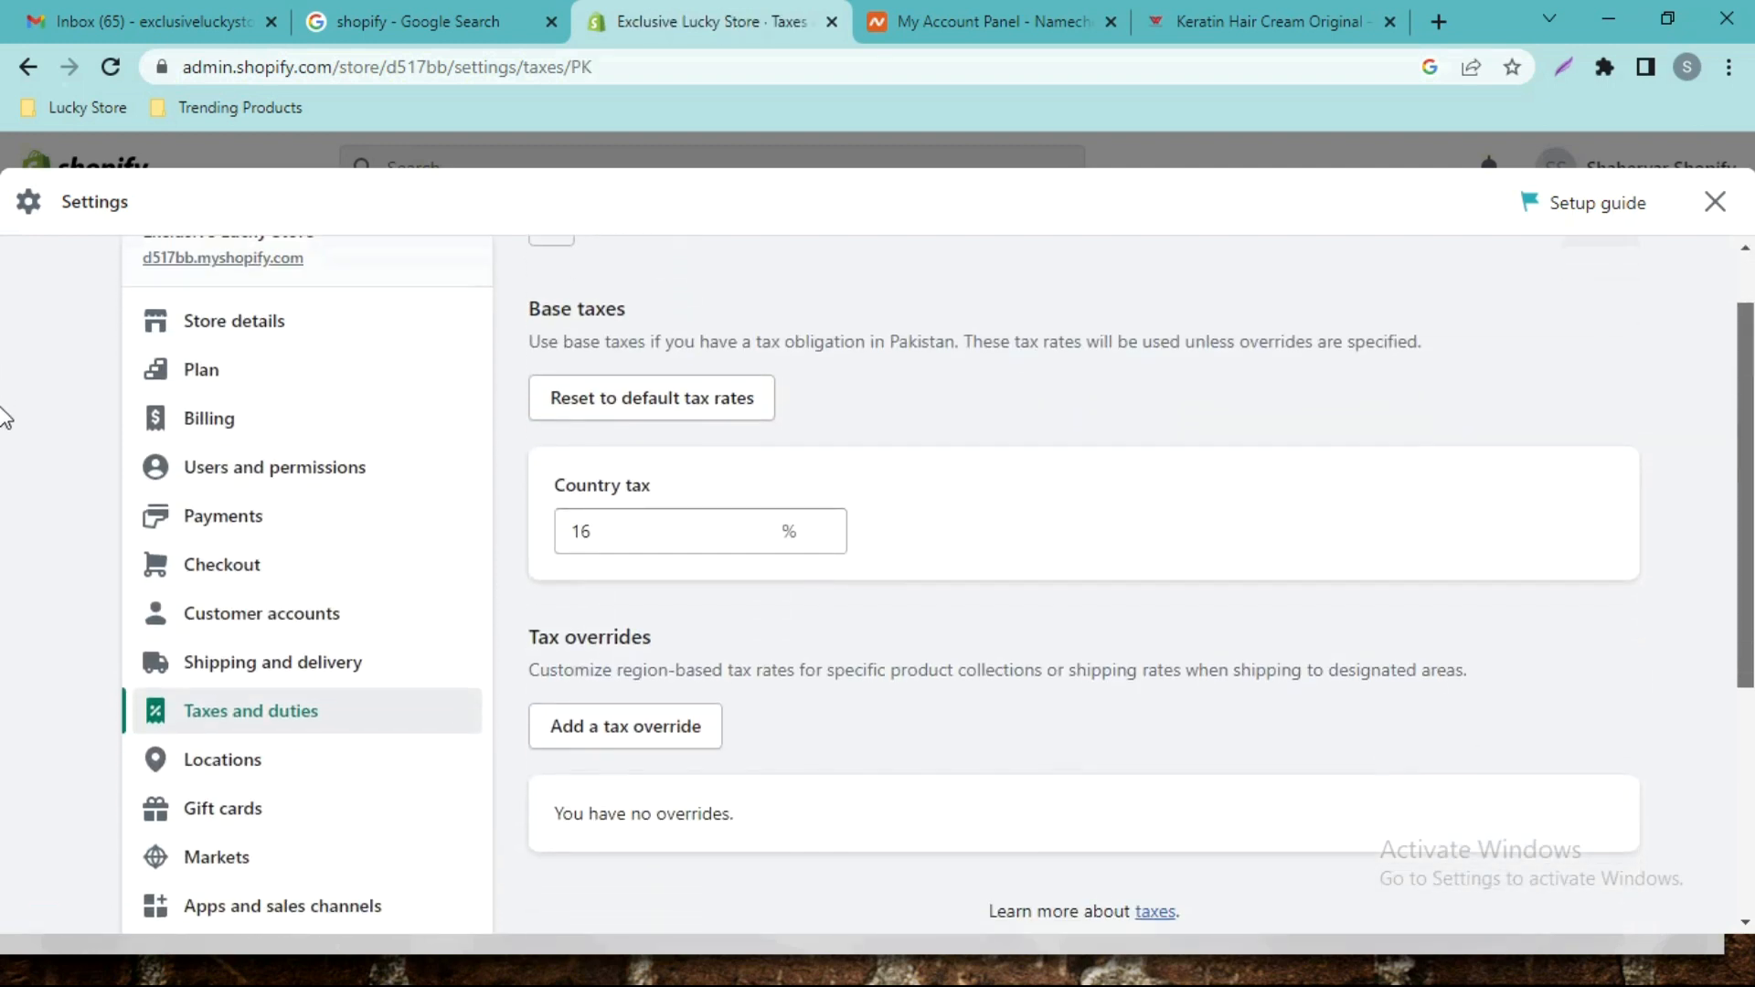
pyautogui.click(612, 482)
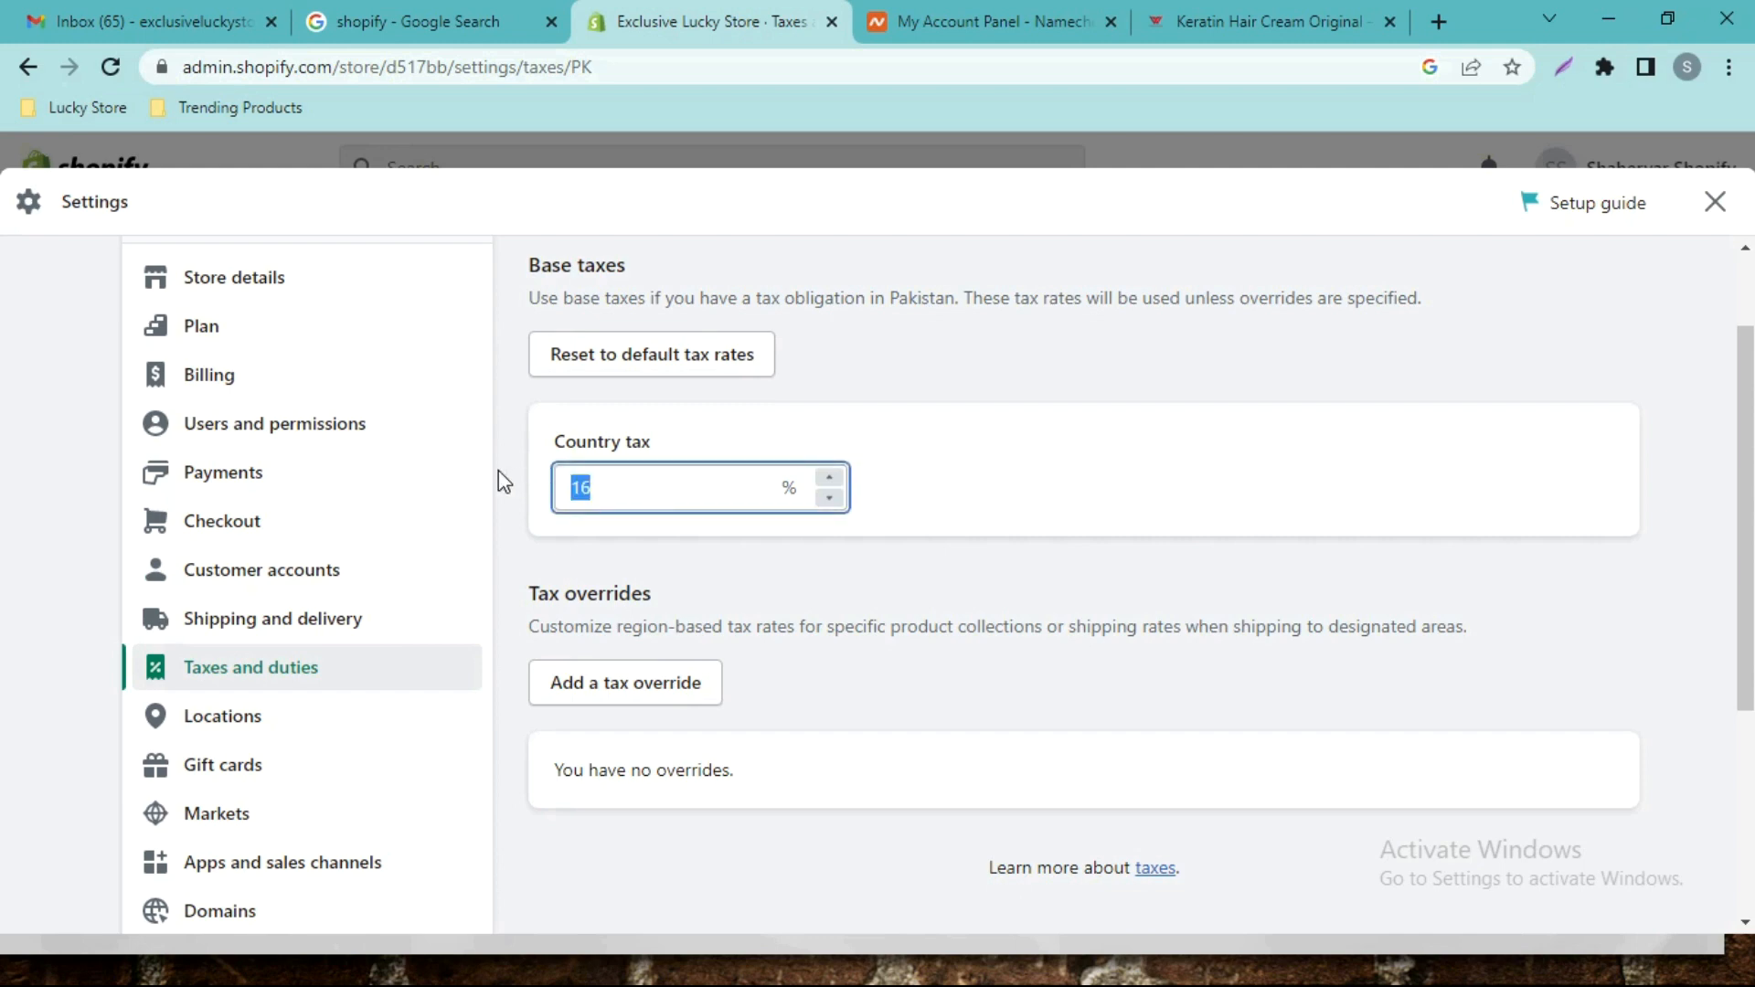
pyautogui.write('0')
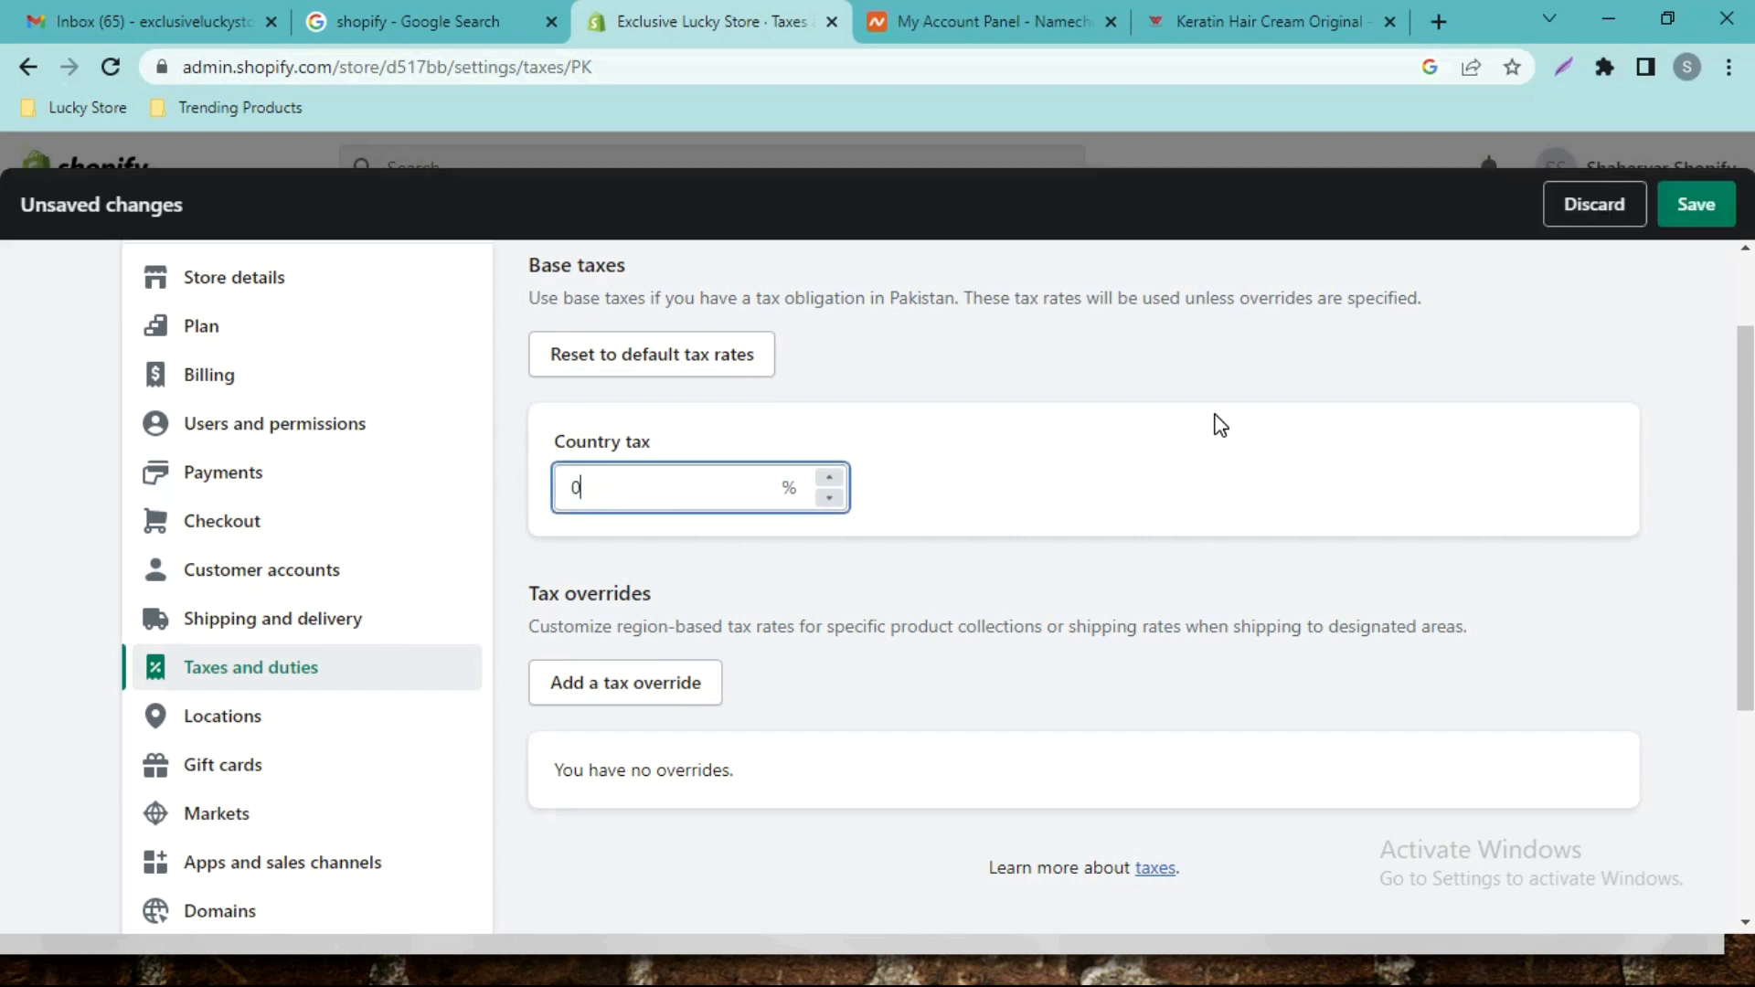
pyautogui.scroll(1, 1220, 416)
pyautogui.click(1601, 308)
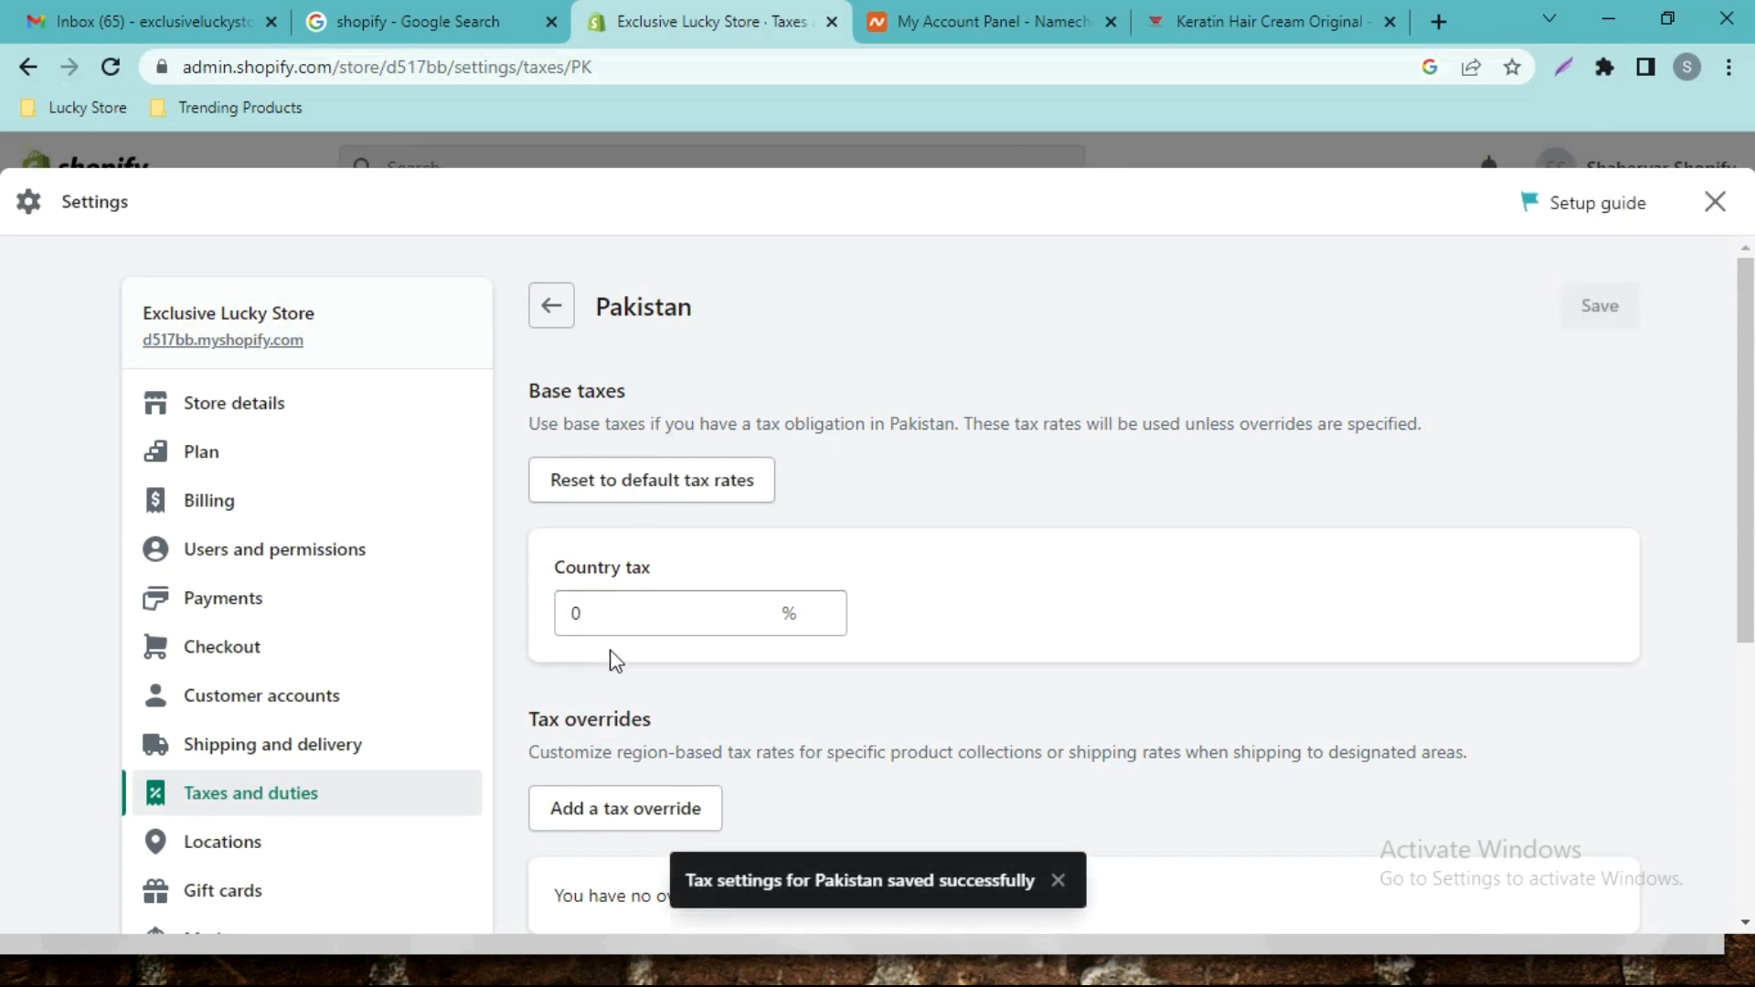
# Return to the Taxes and duties overview and open the Locations settings.
pyautogui.click(553, 308)
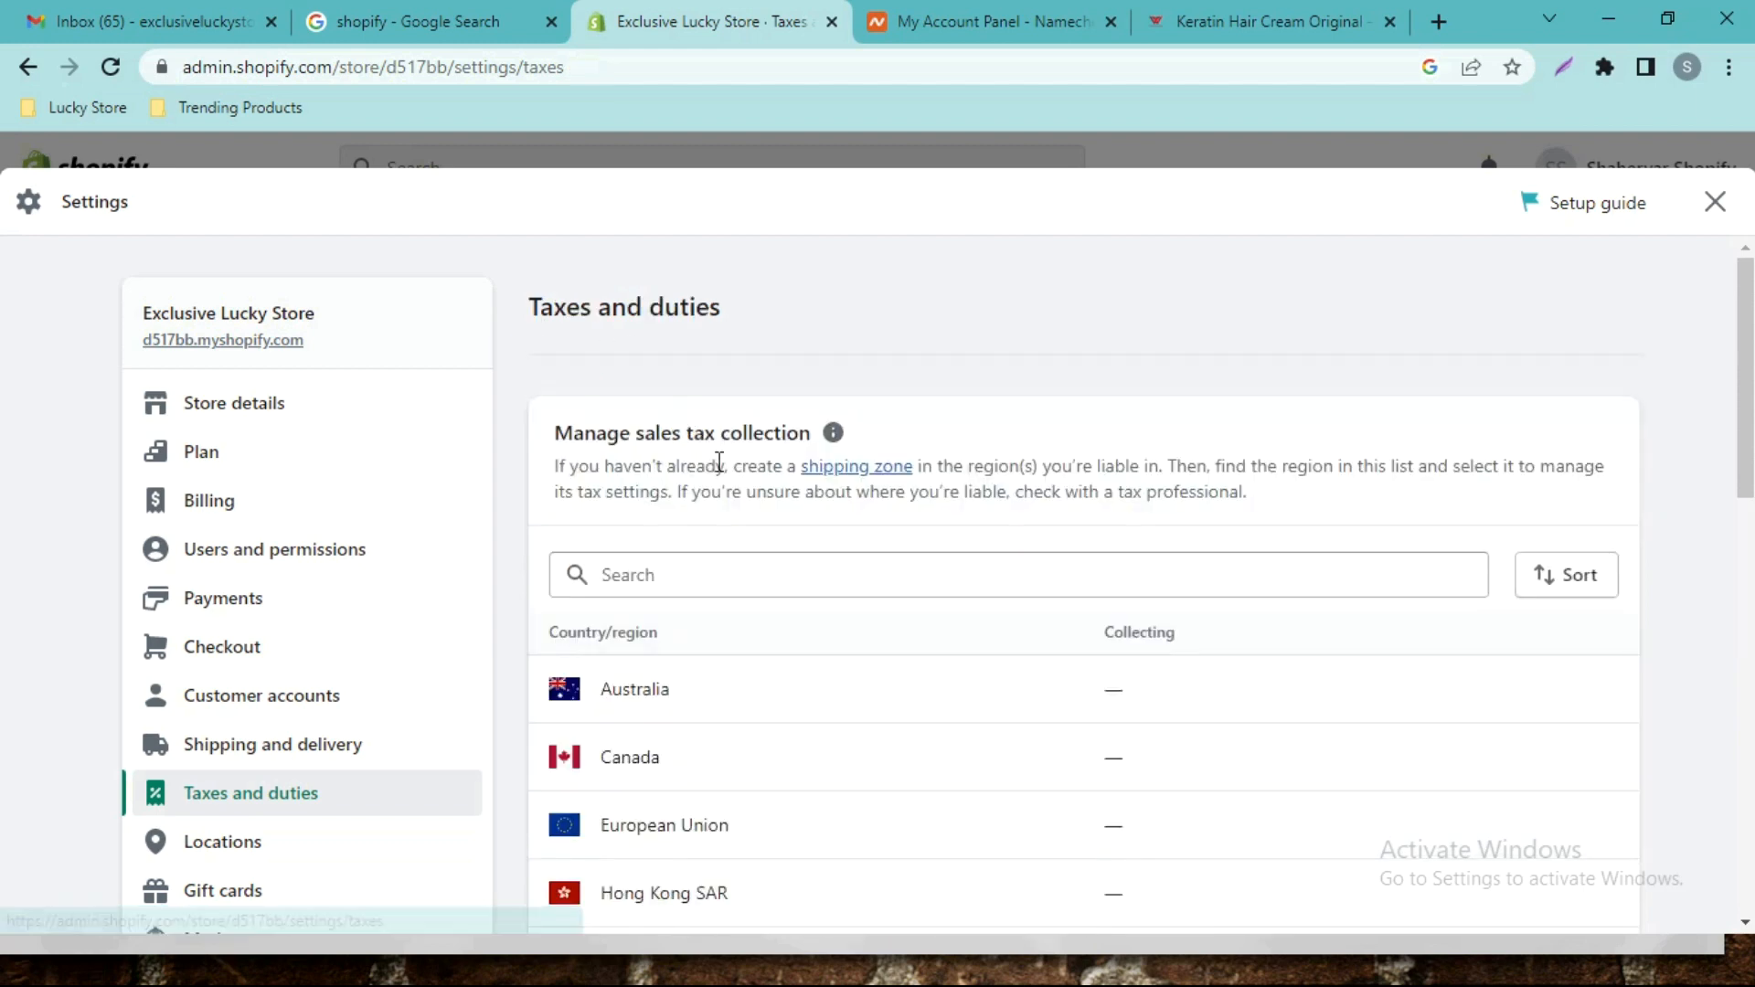
pyautogui.scroll(-2, 5, 437)
pyautogui.scroll(-8, 4, 437)
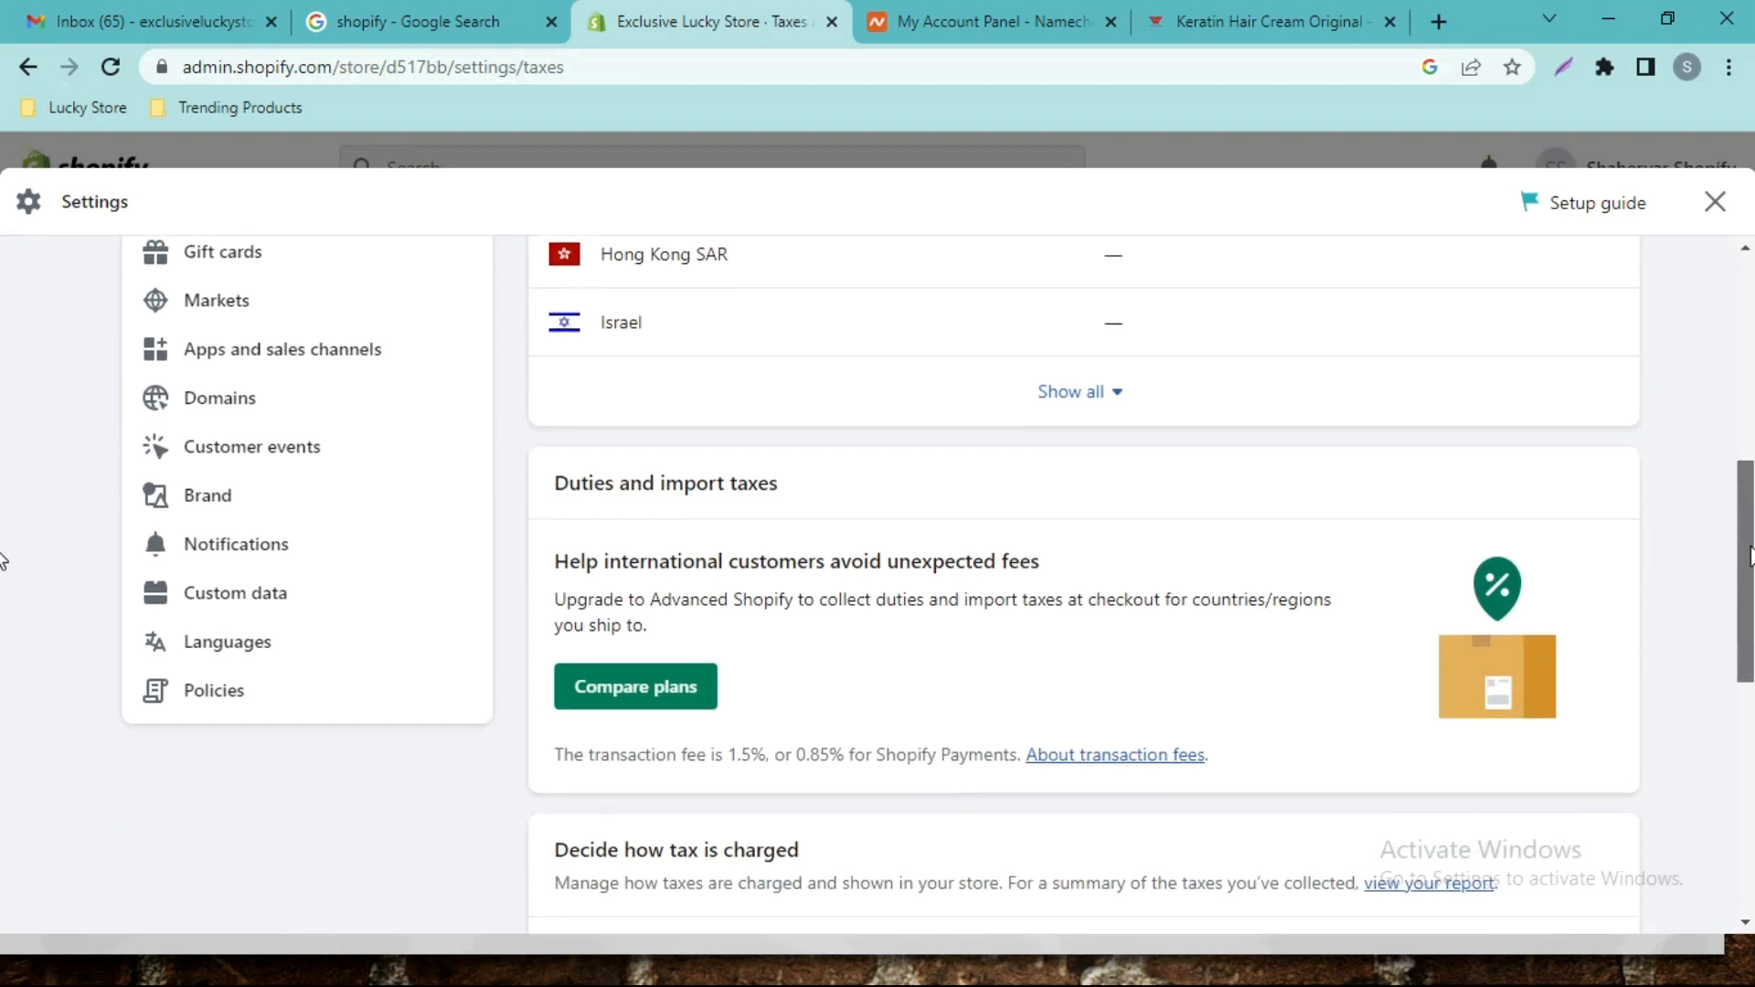
pyautogui.scroll(-4, 3, 651)
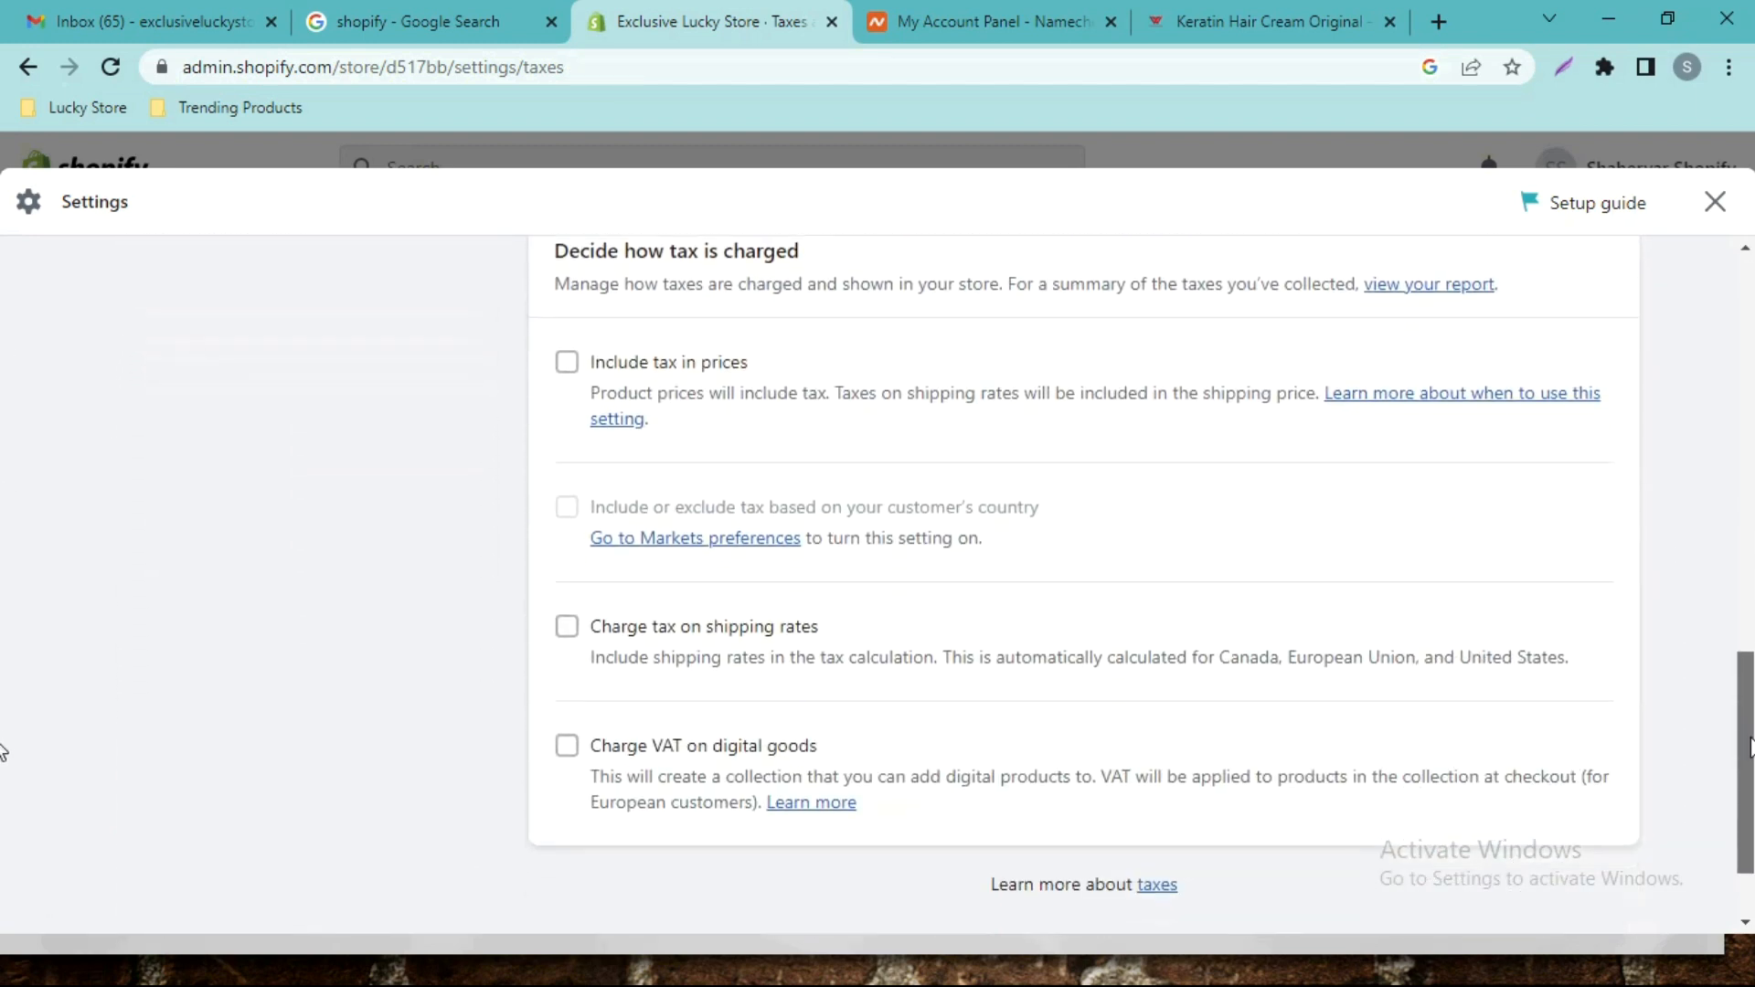
pyautogui.scroll(11, 3, 470)
pyautogui.click(283, 510)
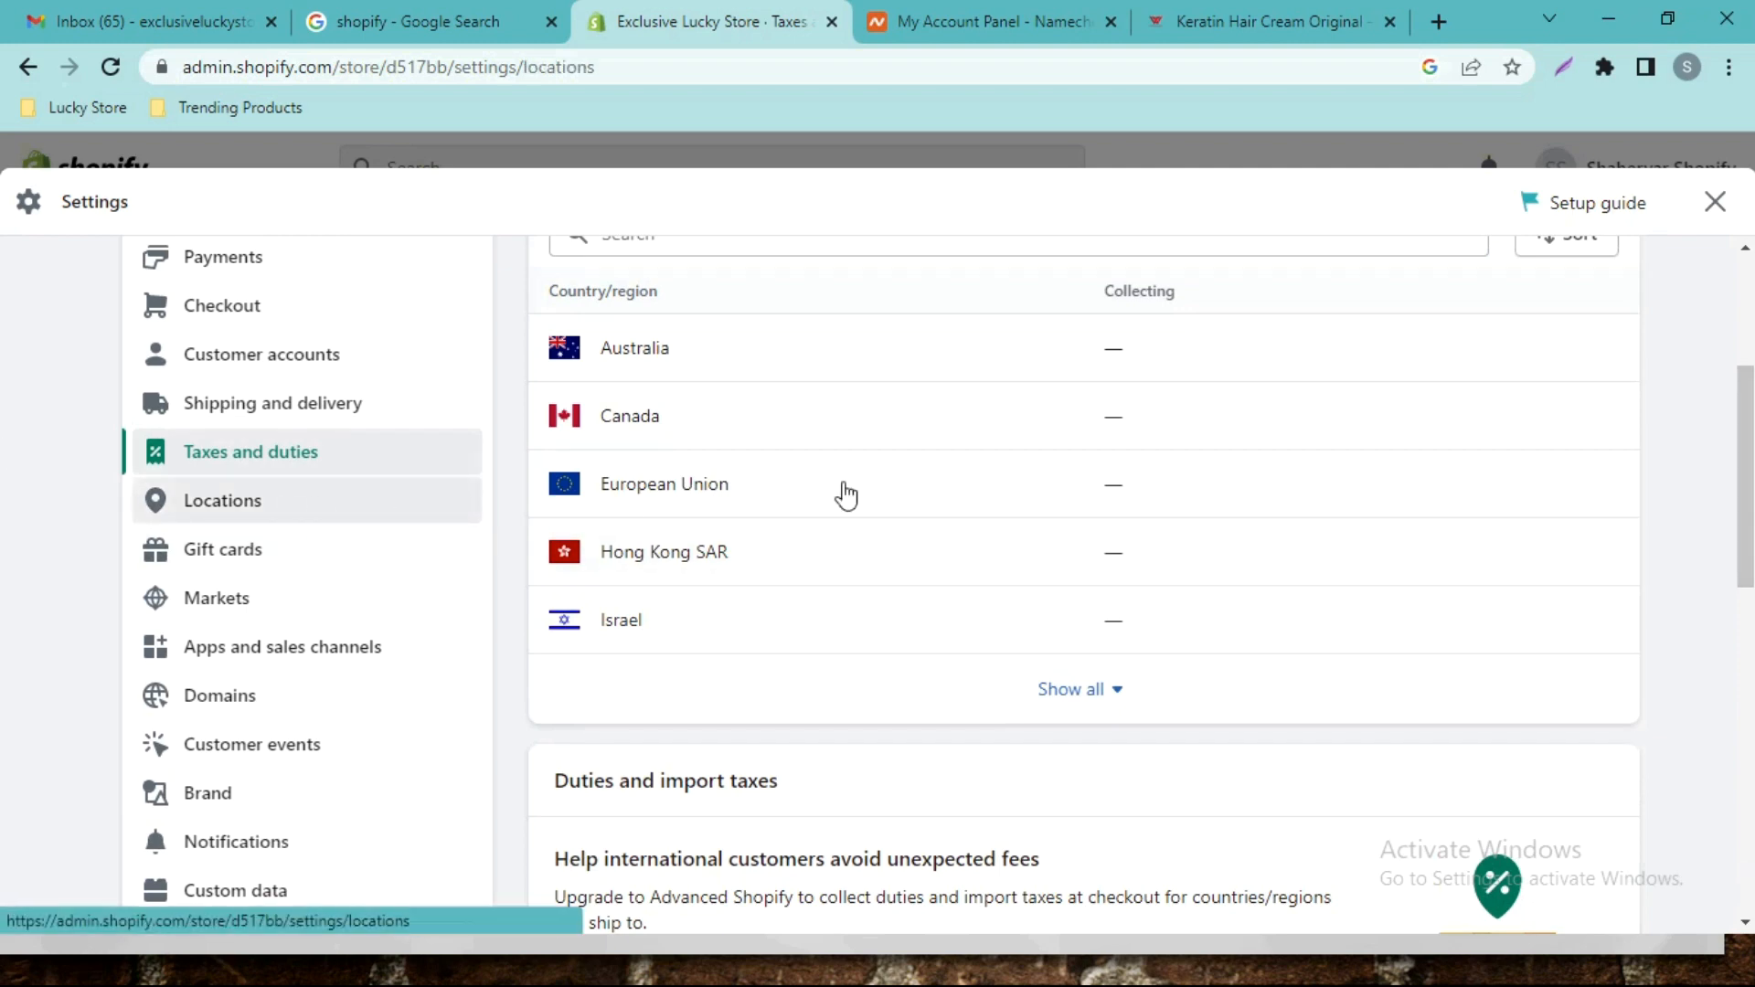
# Pass through the Gift cards and Markets settings, then open Apps and sales channels, which lists Point of Sale and Online Store.
pyautogui.scroll(-1, 5, 338)
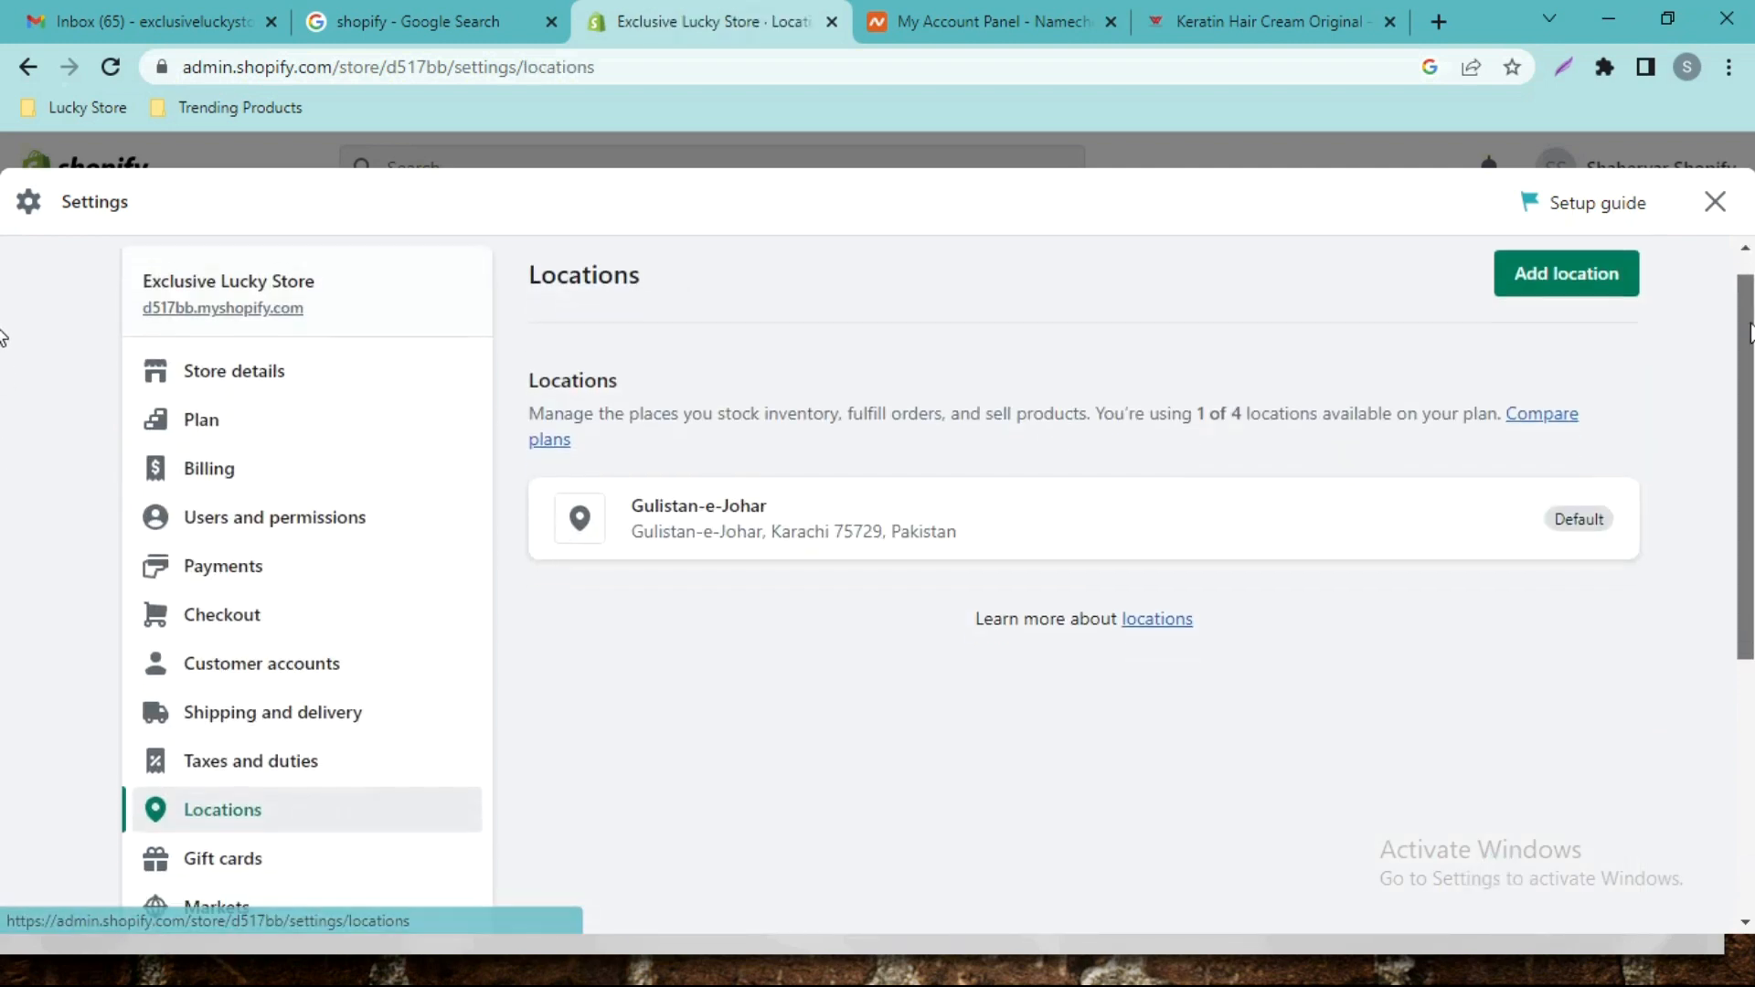
pyautogui.scroll(-2, 5, 382)
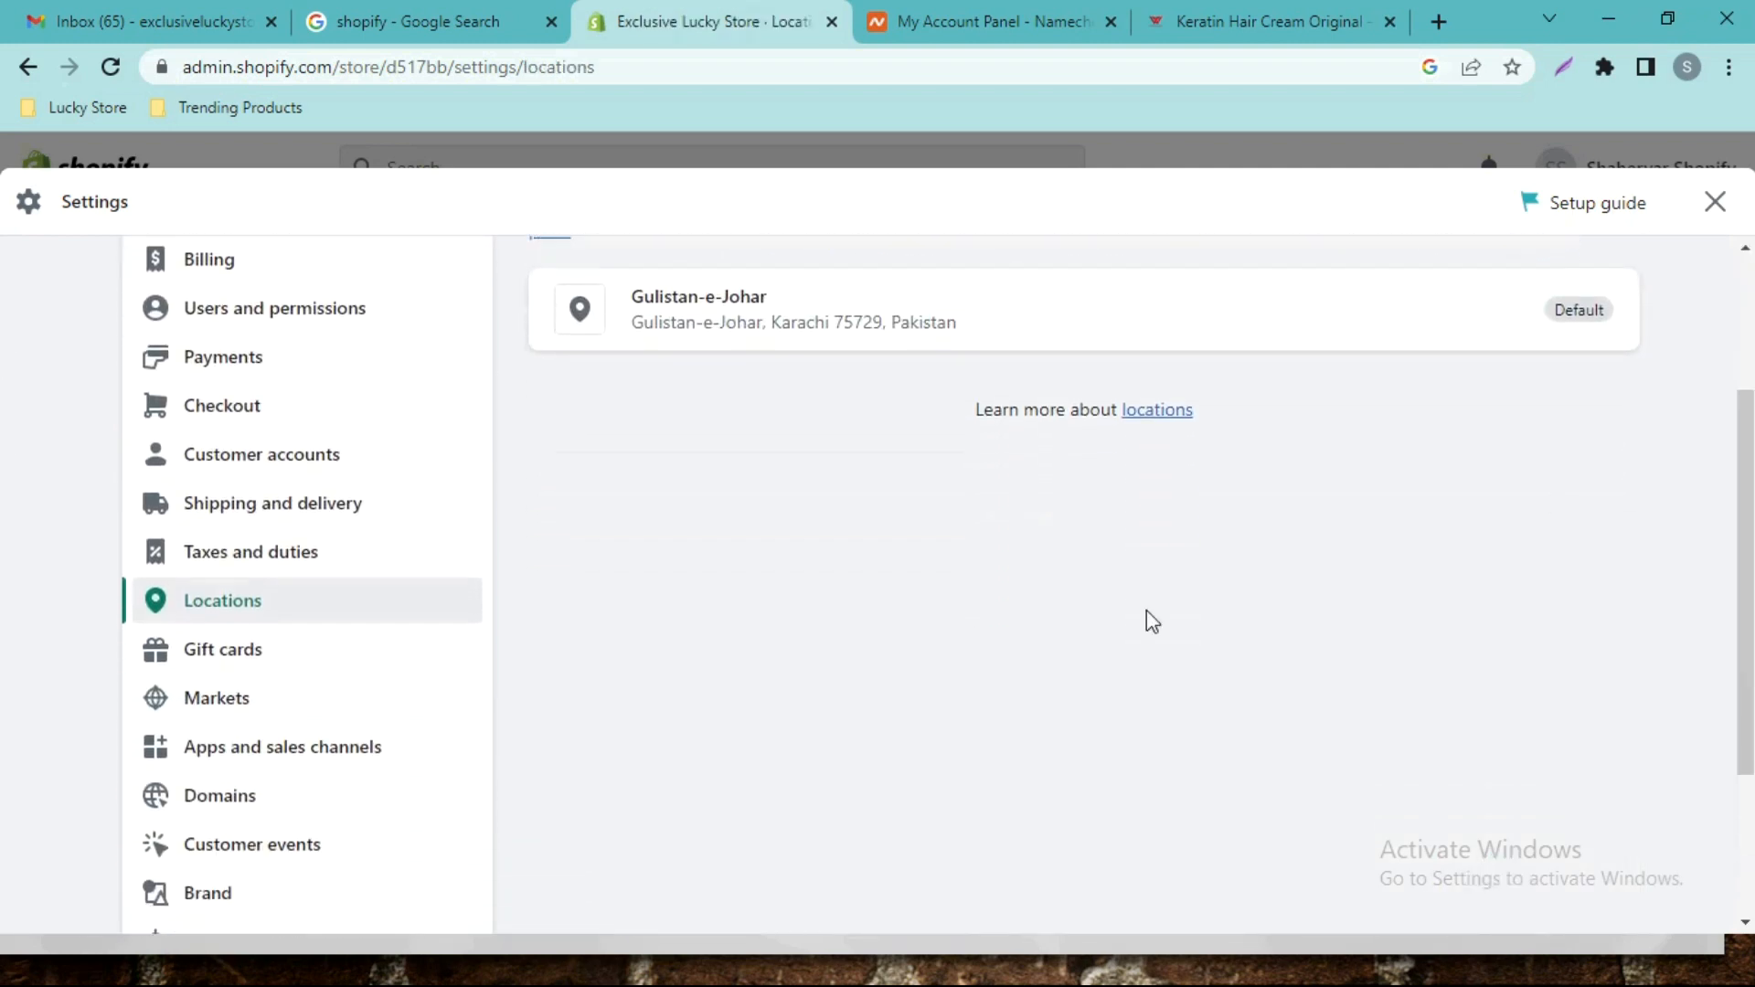
pyautogui.click(208, 657)
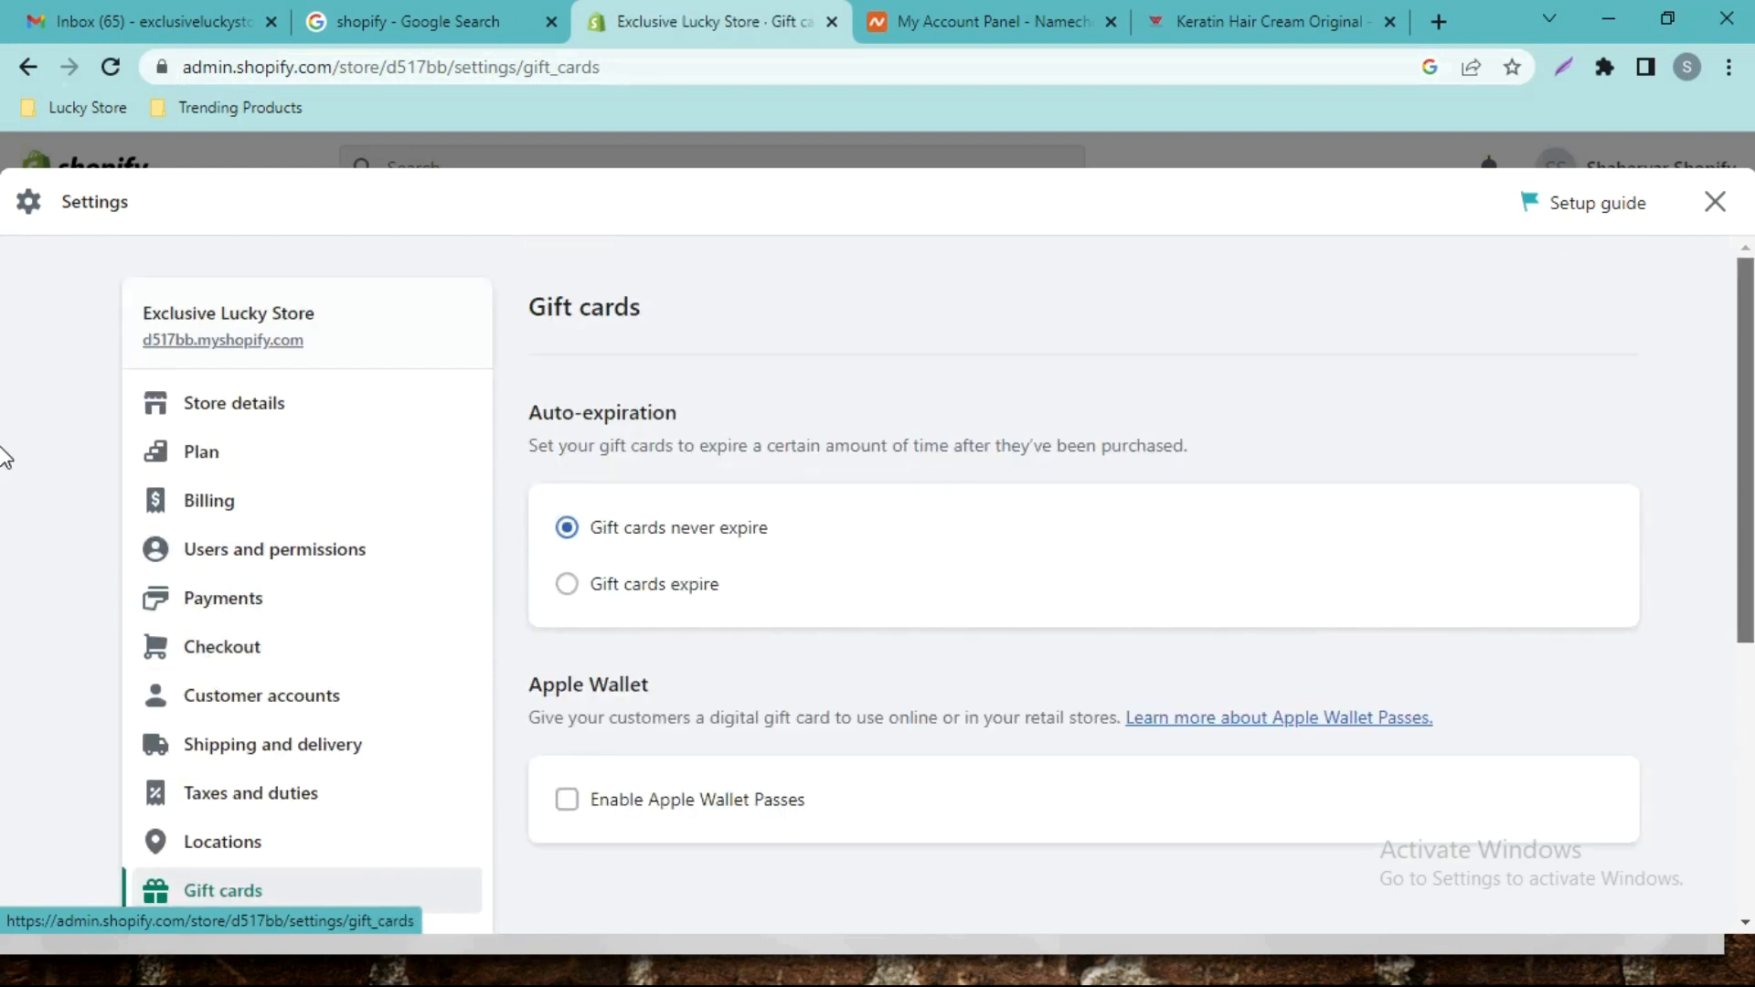
pyautogui.scroll(-3, 4, 512)
pyautogui.click(295, 594)
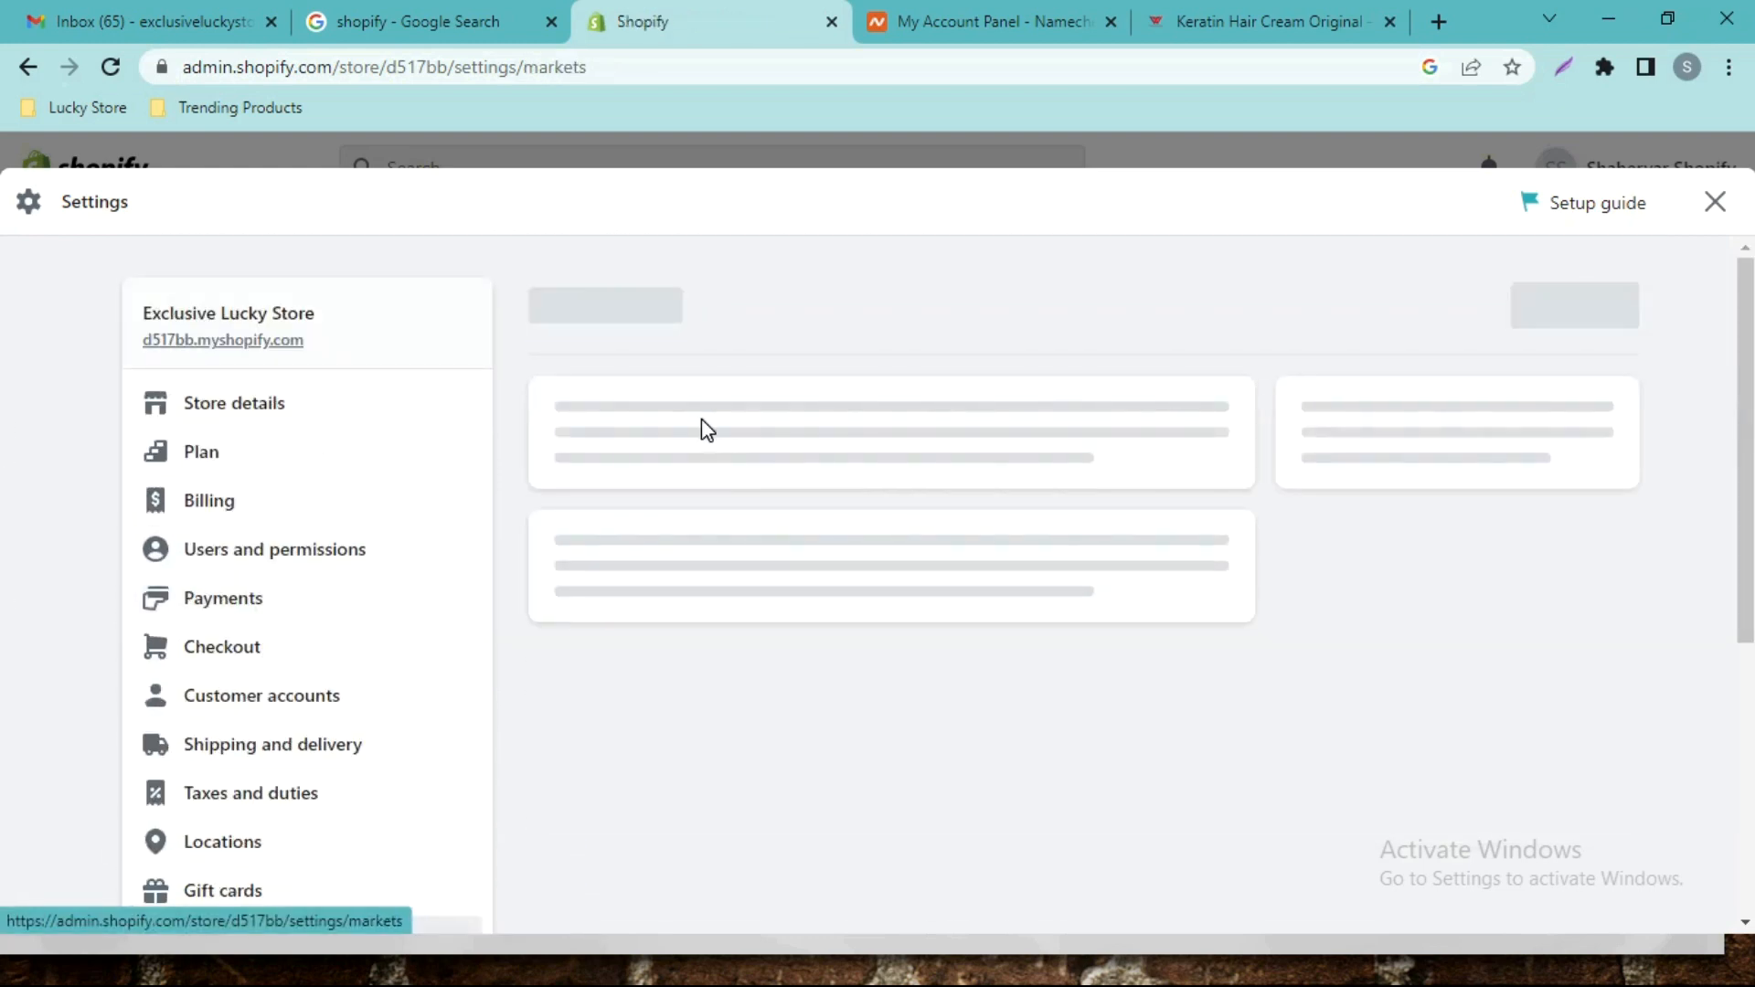
pyautogui.scroll(-3, 6, 476)
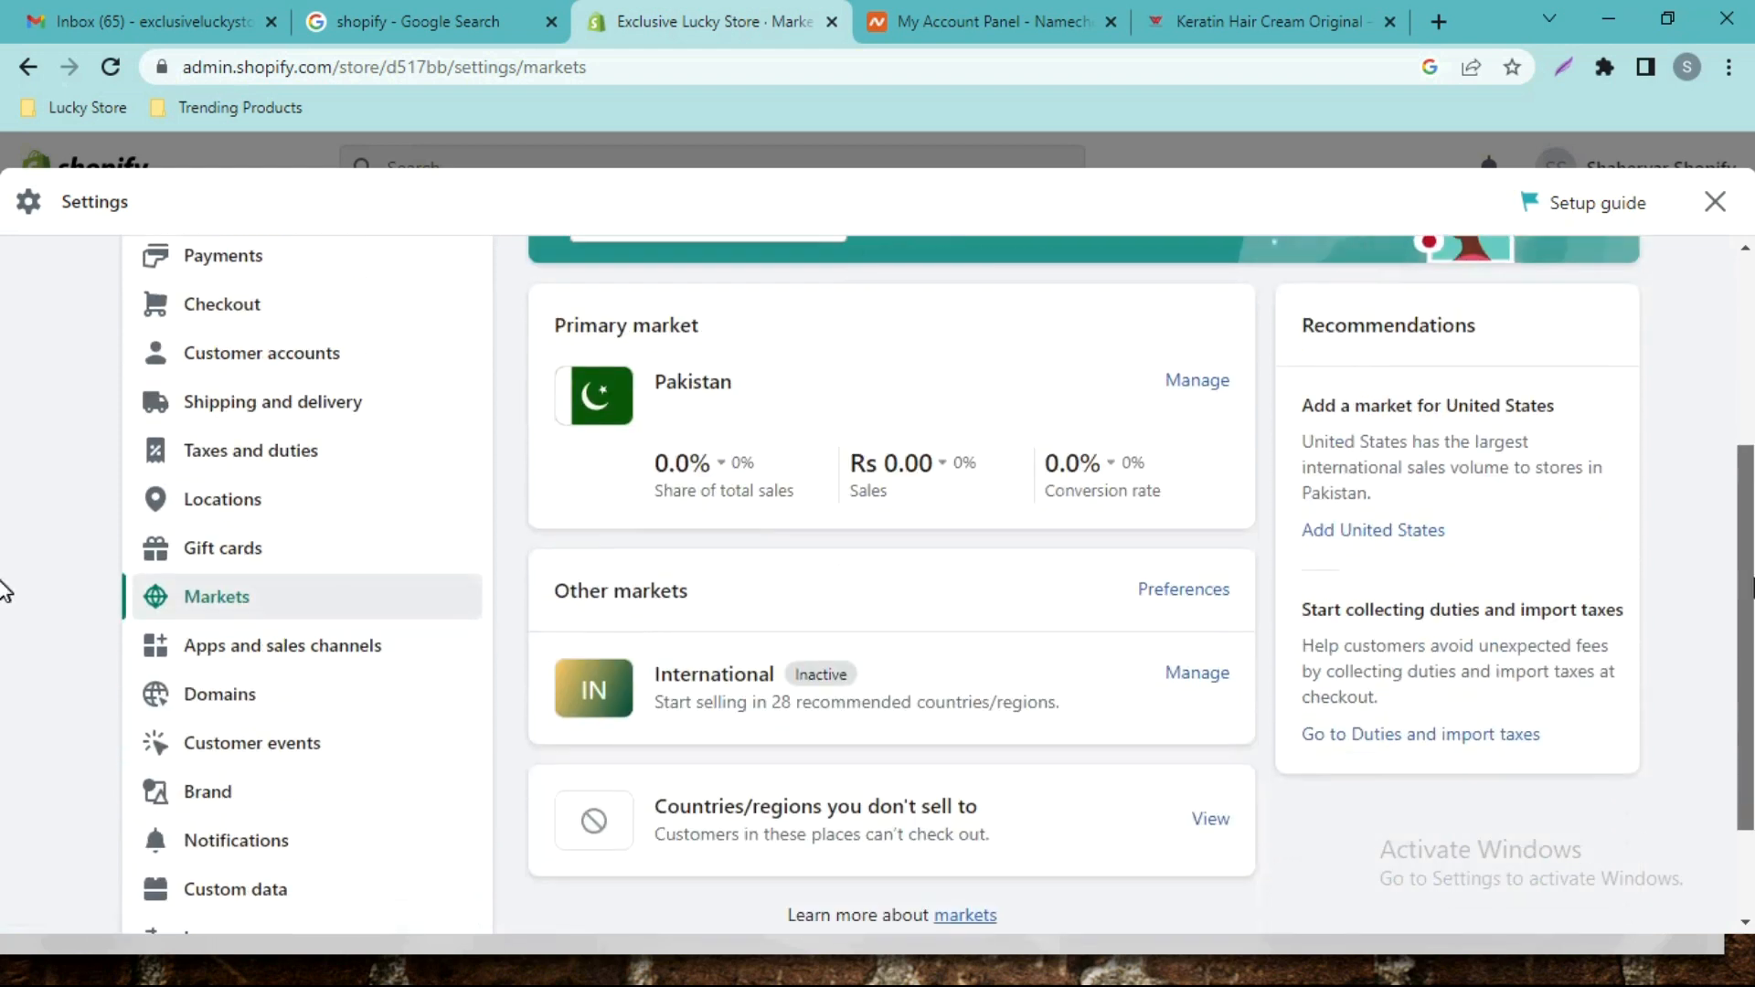
pyautogui.click(377, 646)
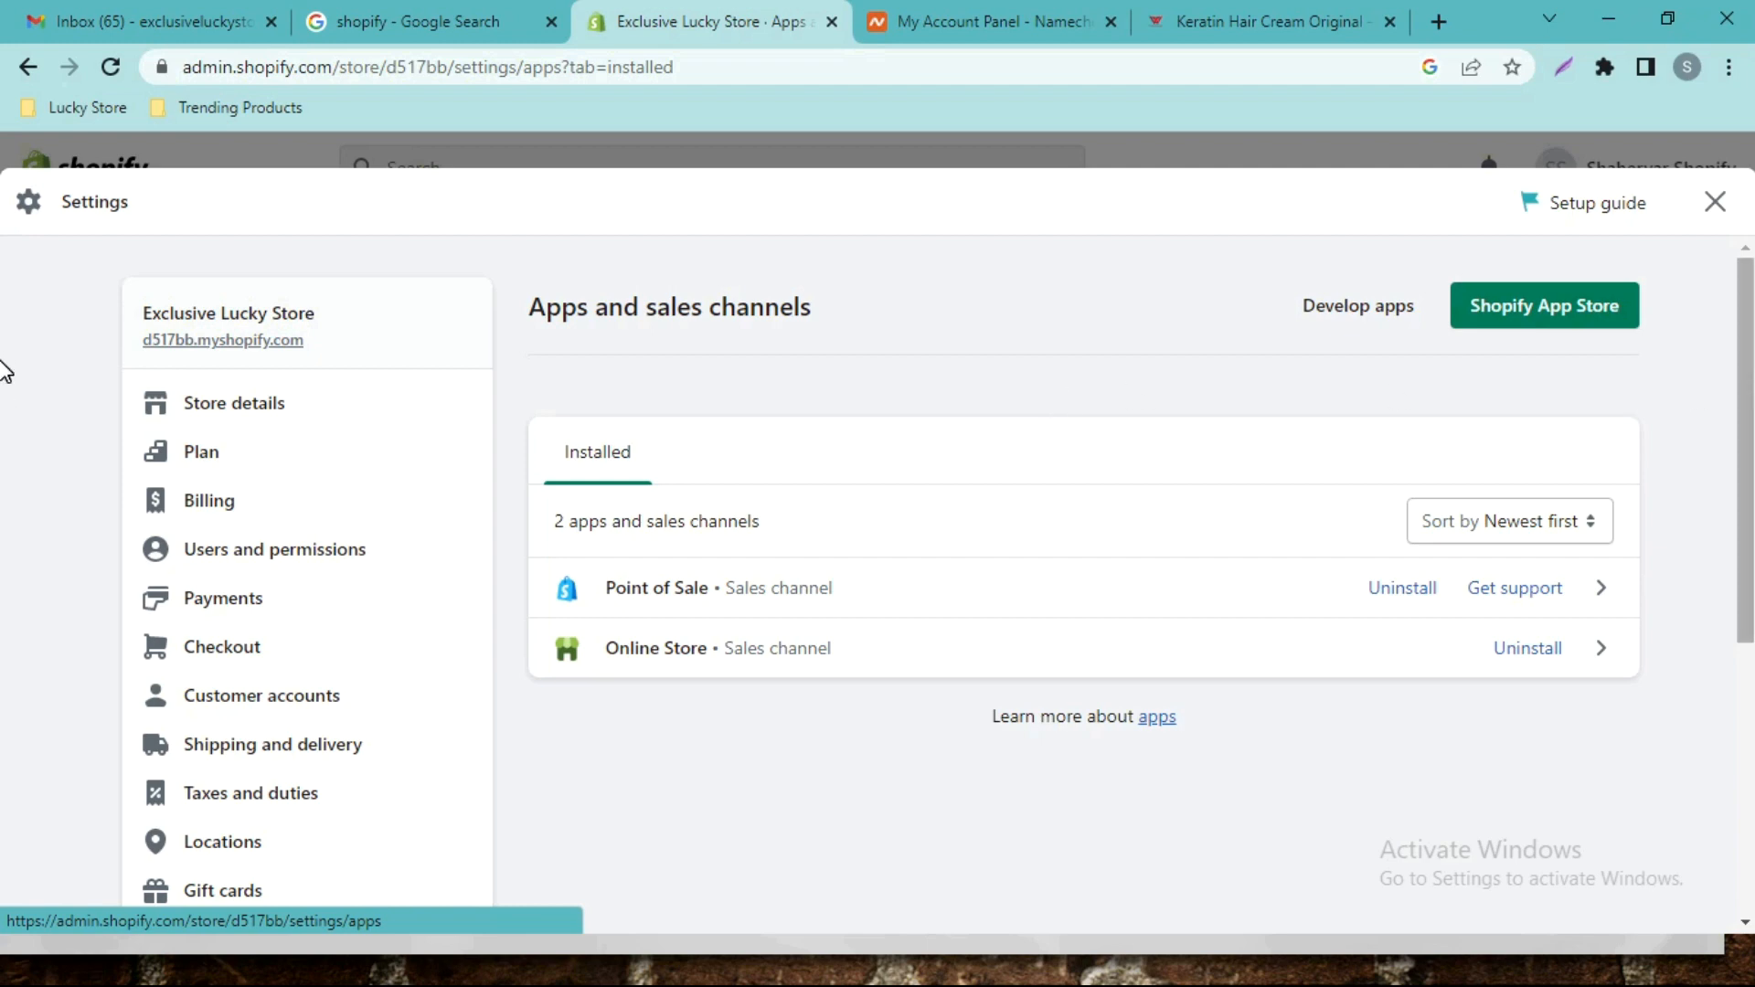
pyautogui.scroll(-3, 5, 412)
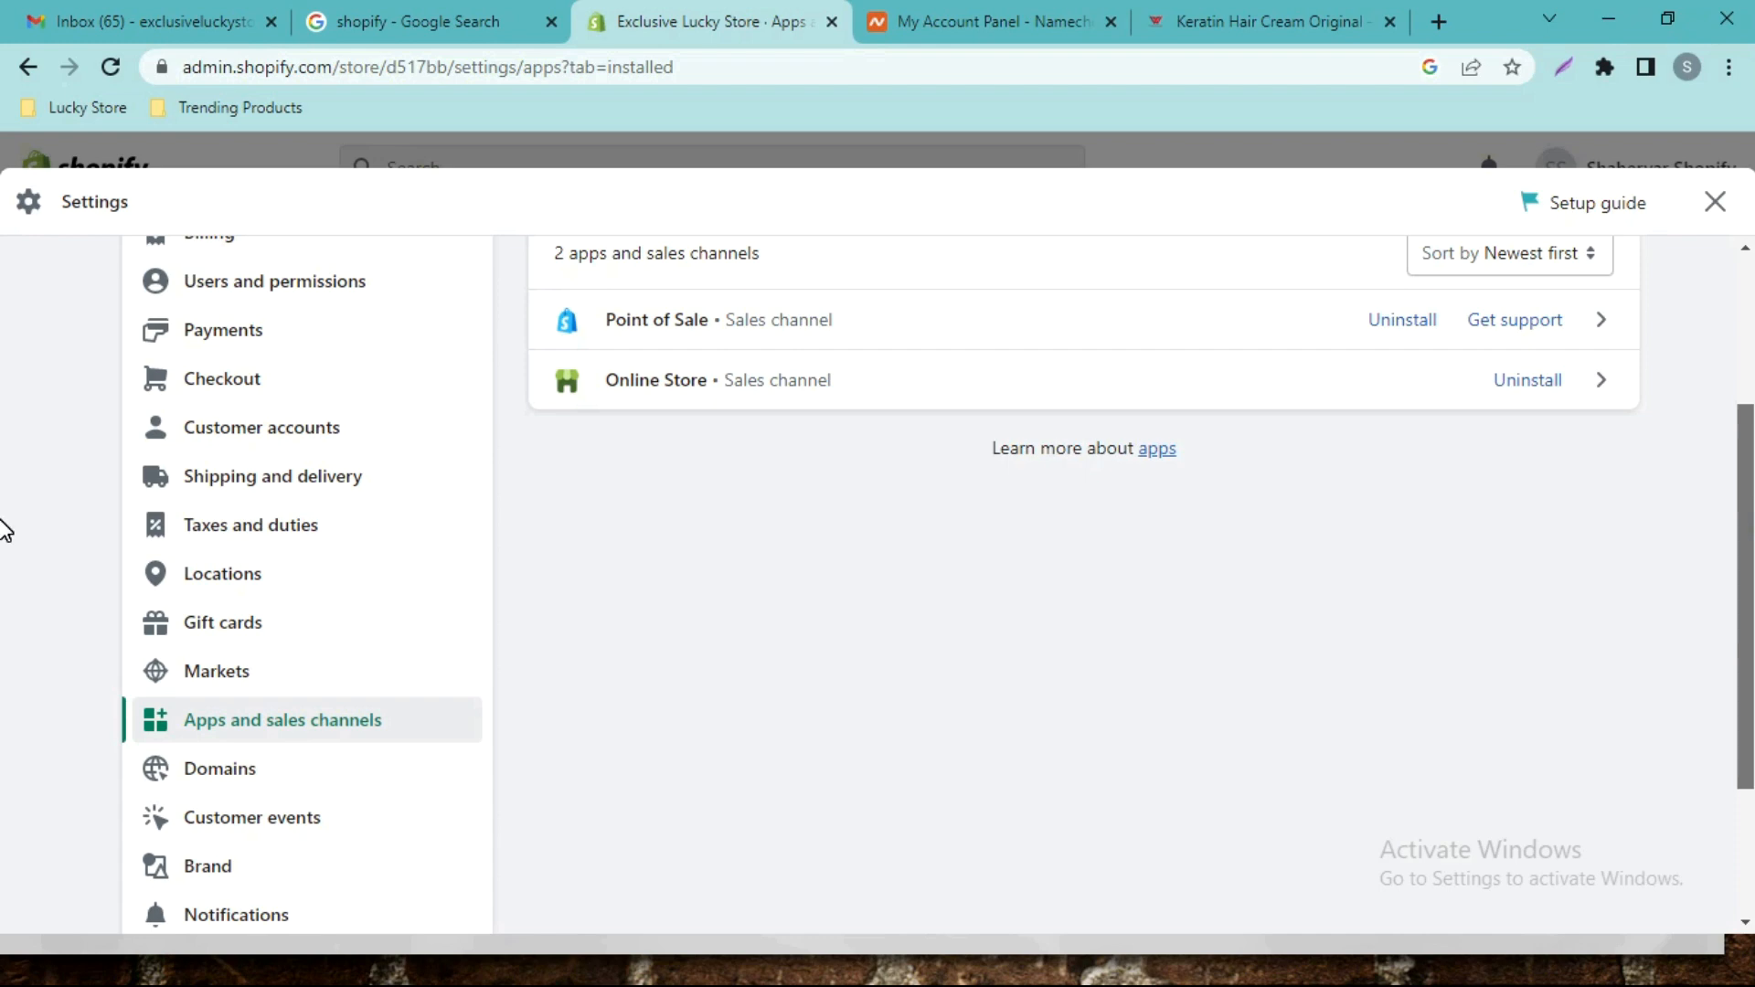
pyautogui.scroll(2, 4, 530)
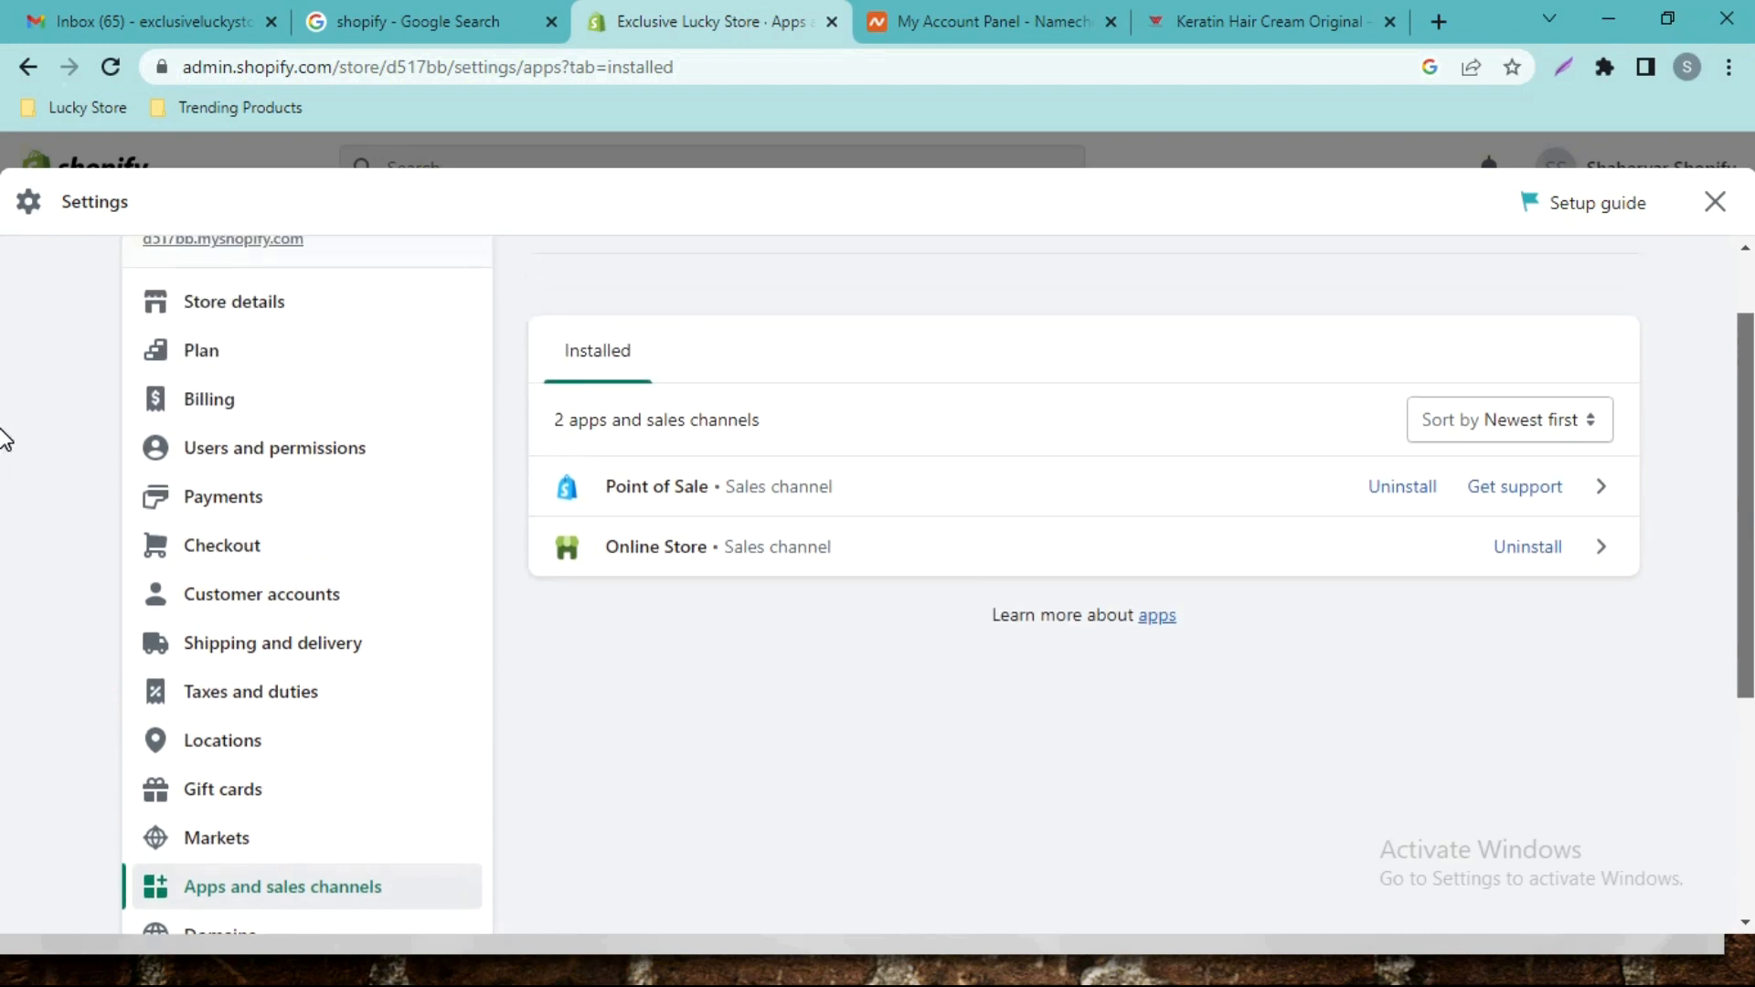
pyautogui.scroll(-4, 5, 439)
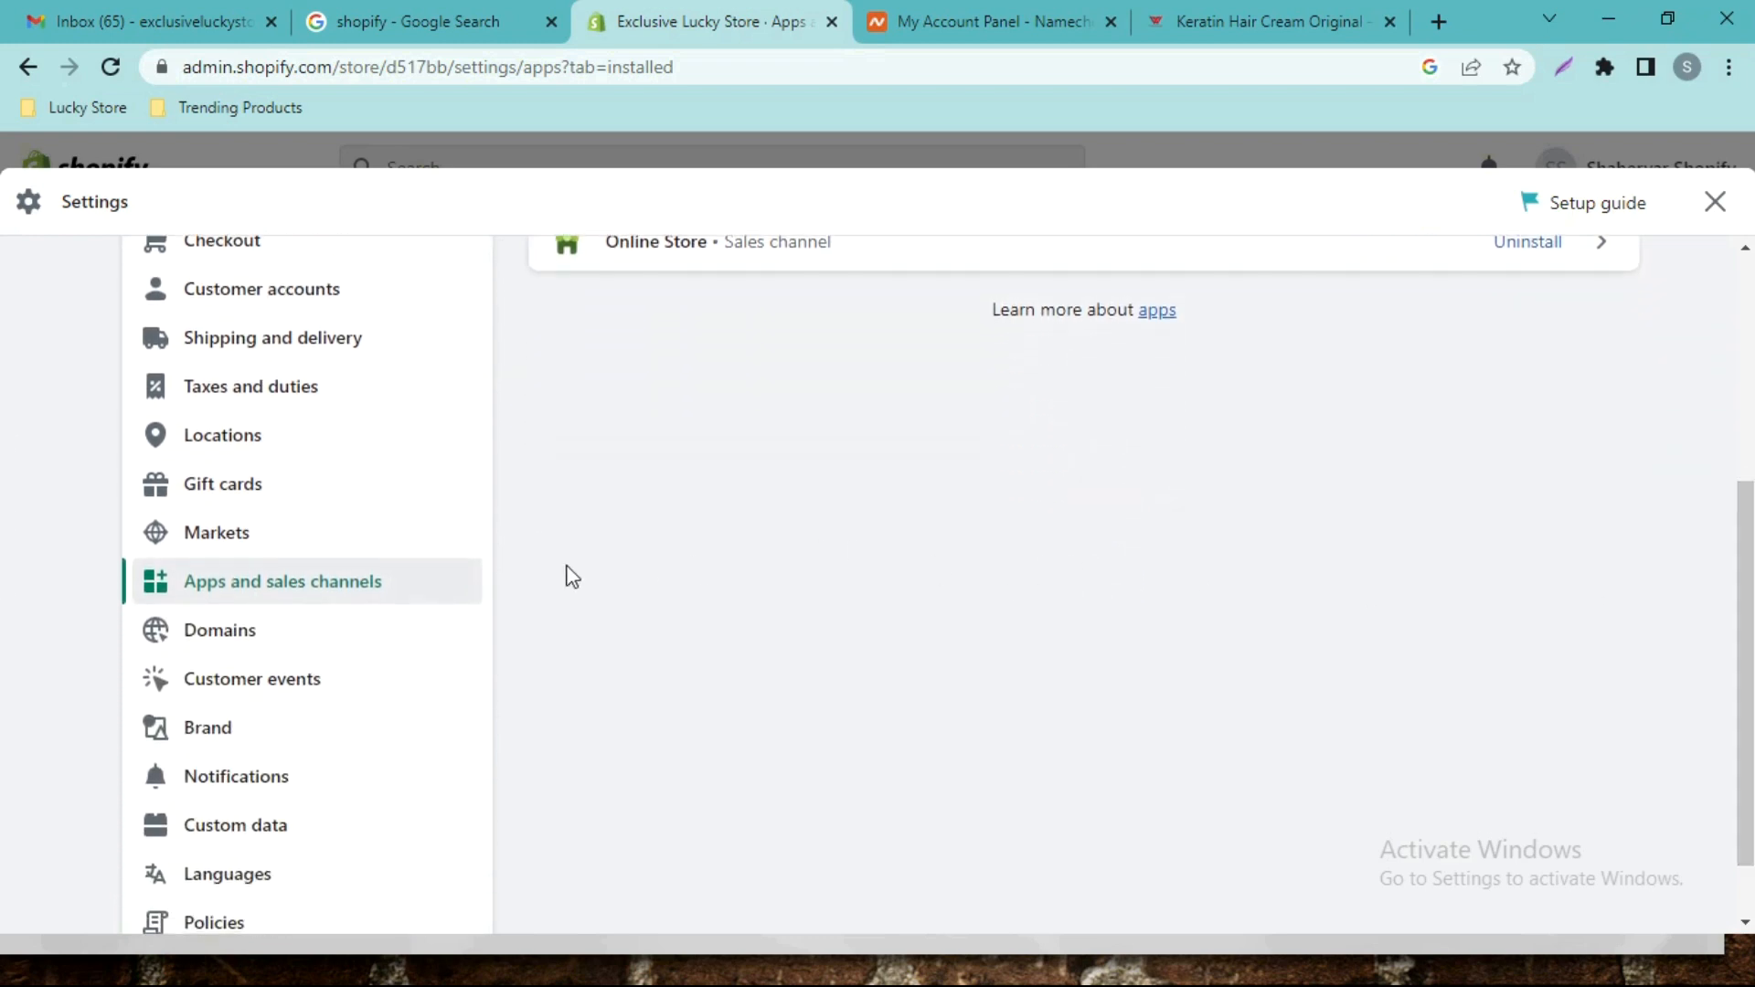
# Open the Domains settings, where d517bb.myshopify.com is the primary domain for Online Store.
pyautogui.click(243, 632)
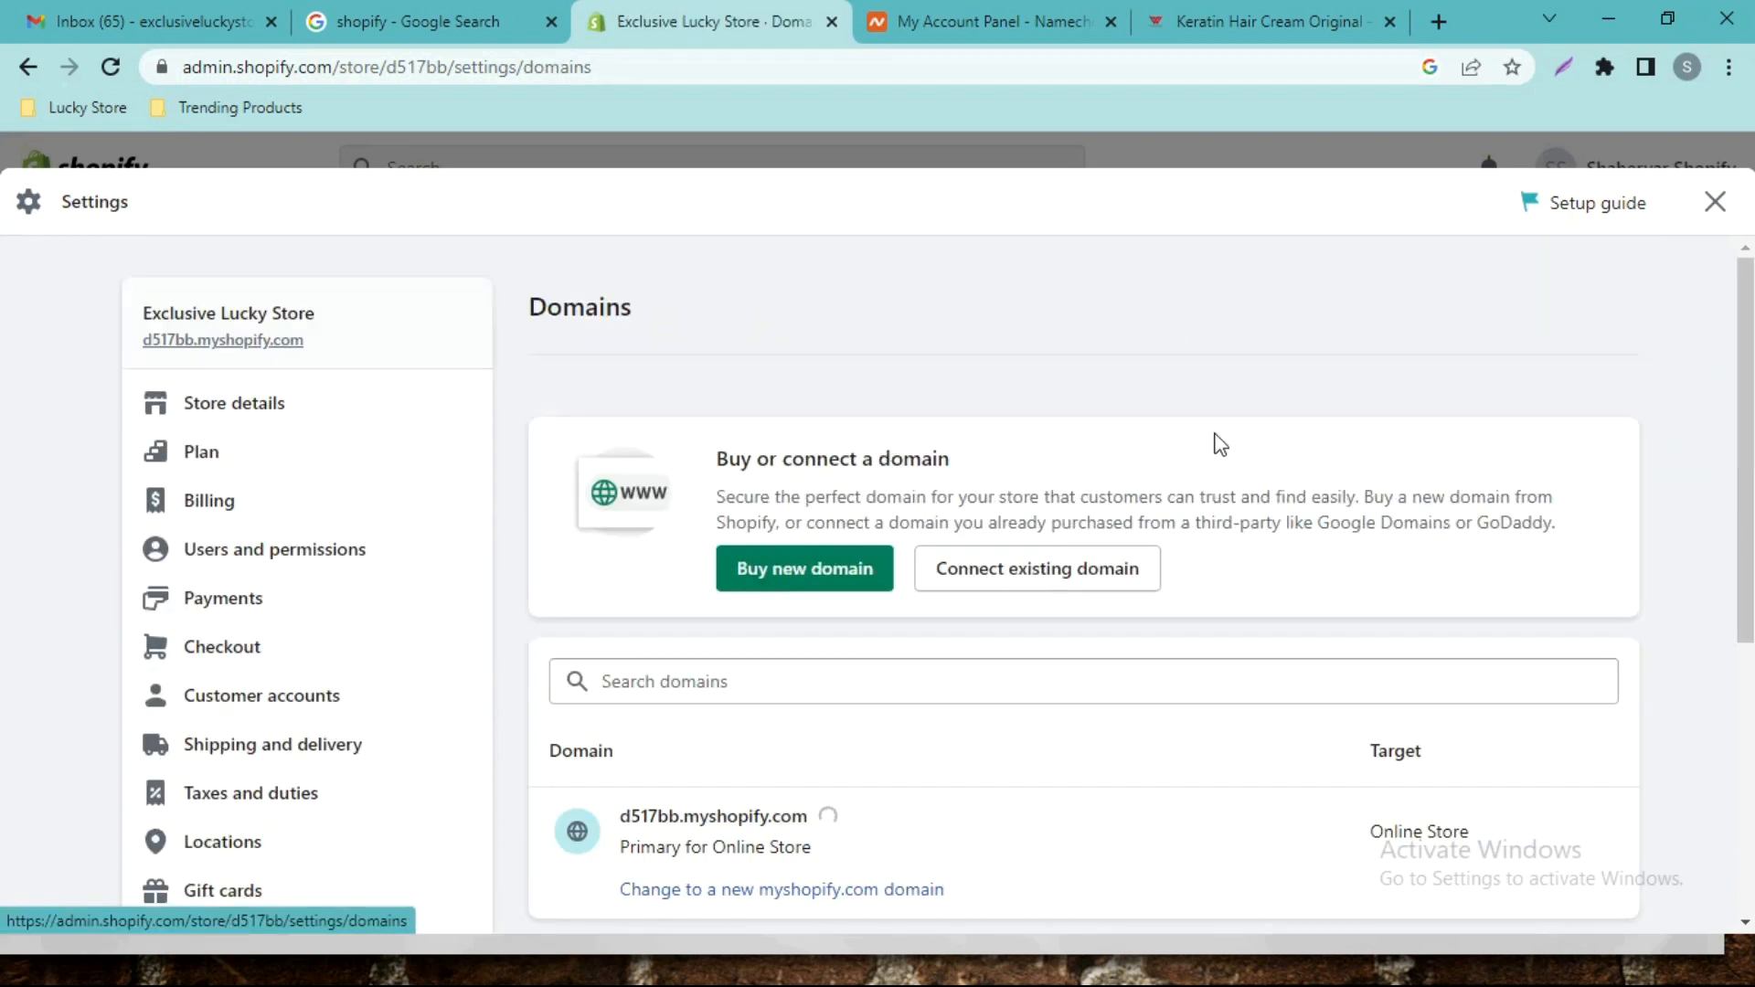
pyautogui.scroll(-3, 2, 453)
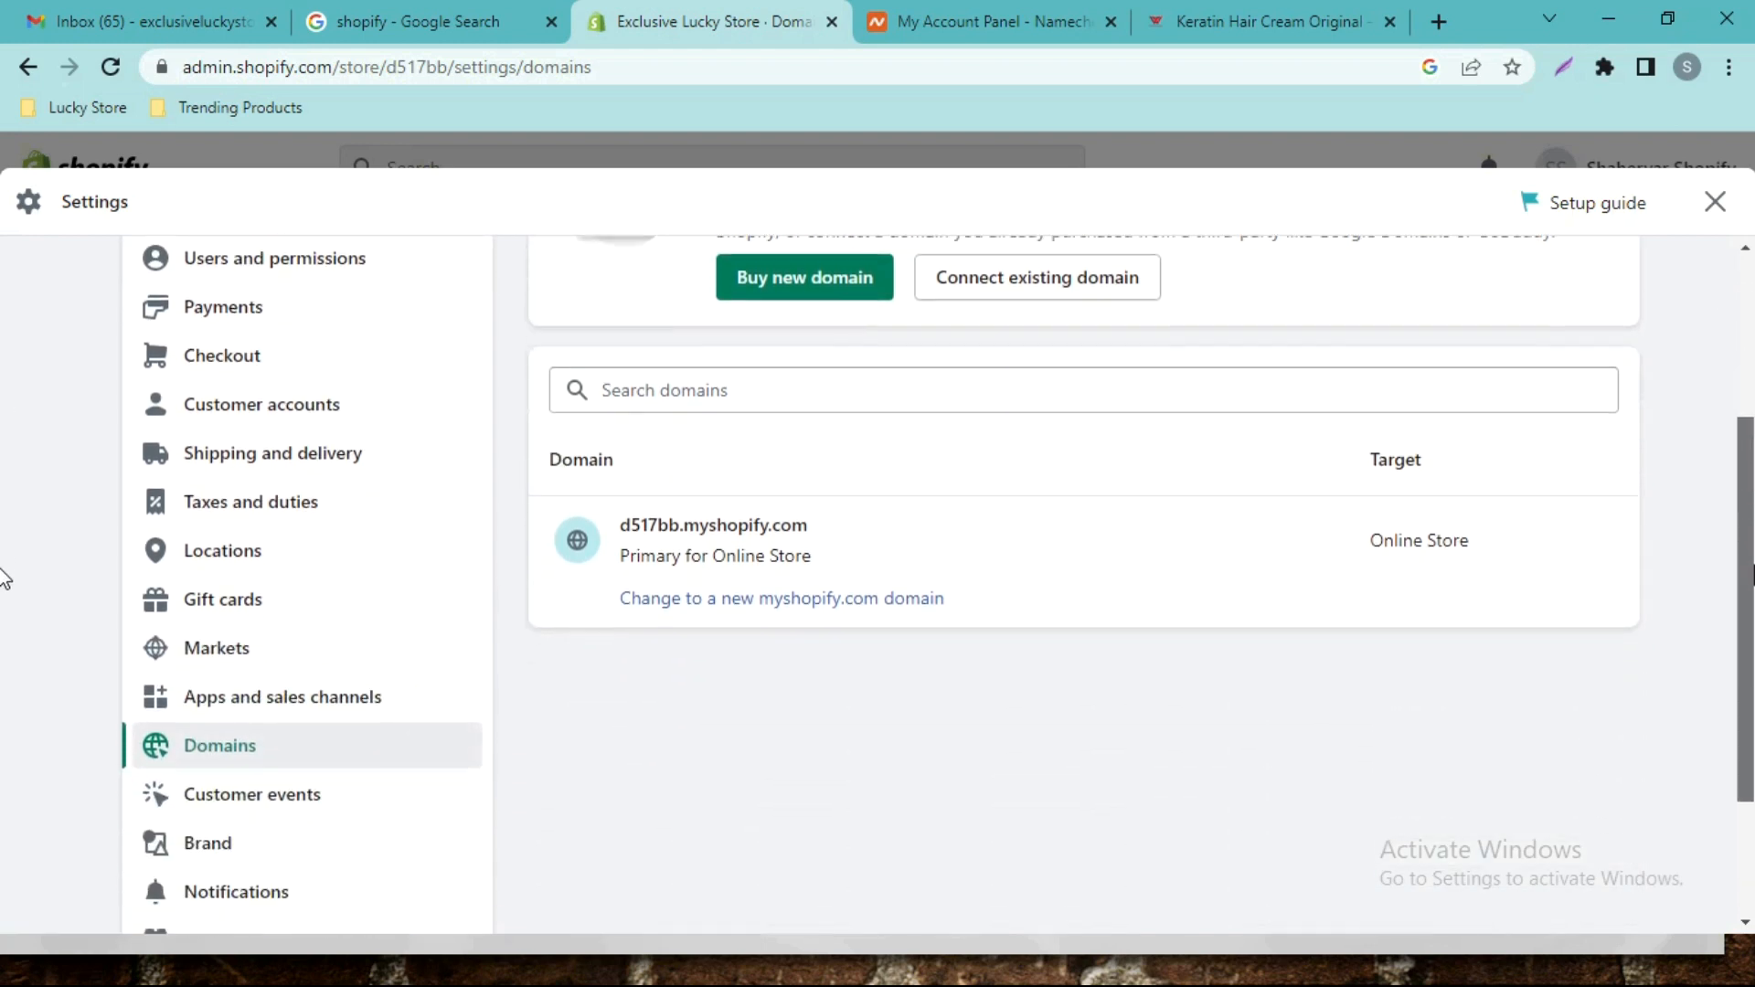
pyautogui.scroll(2, 5, 579)
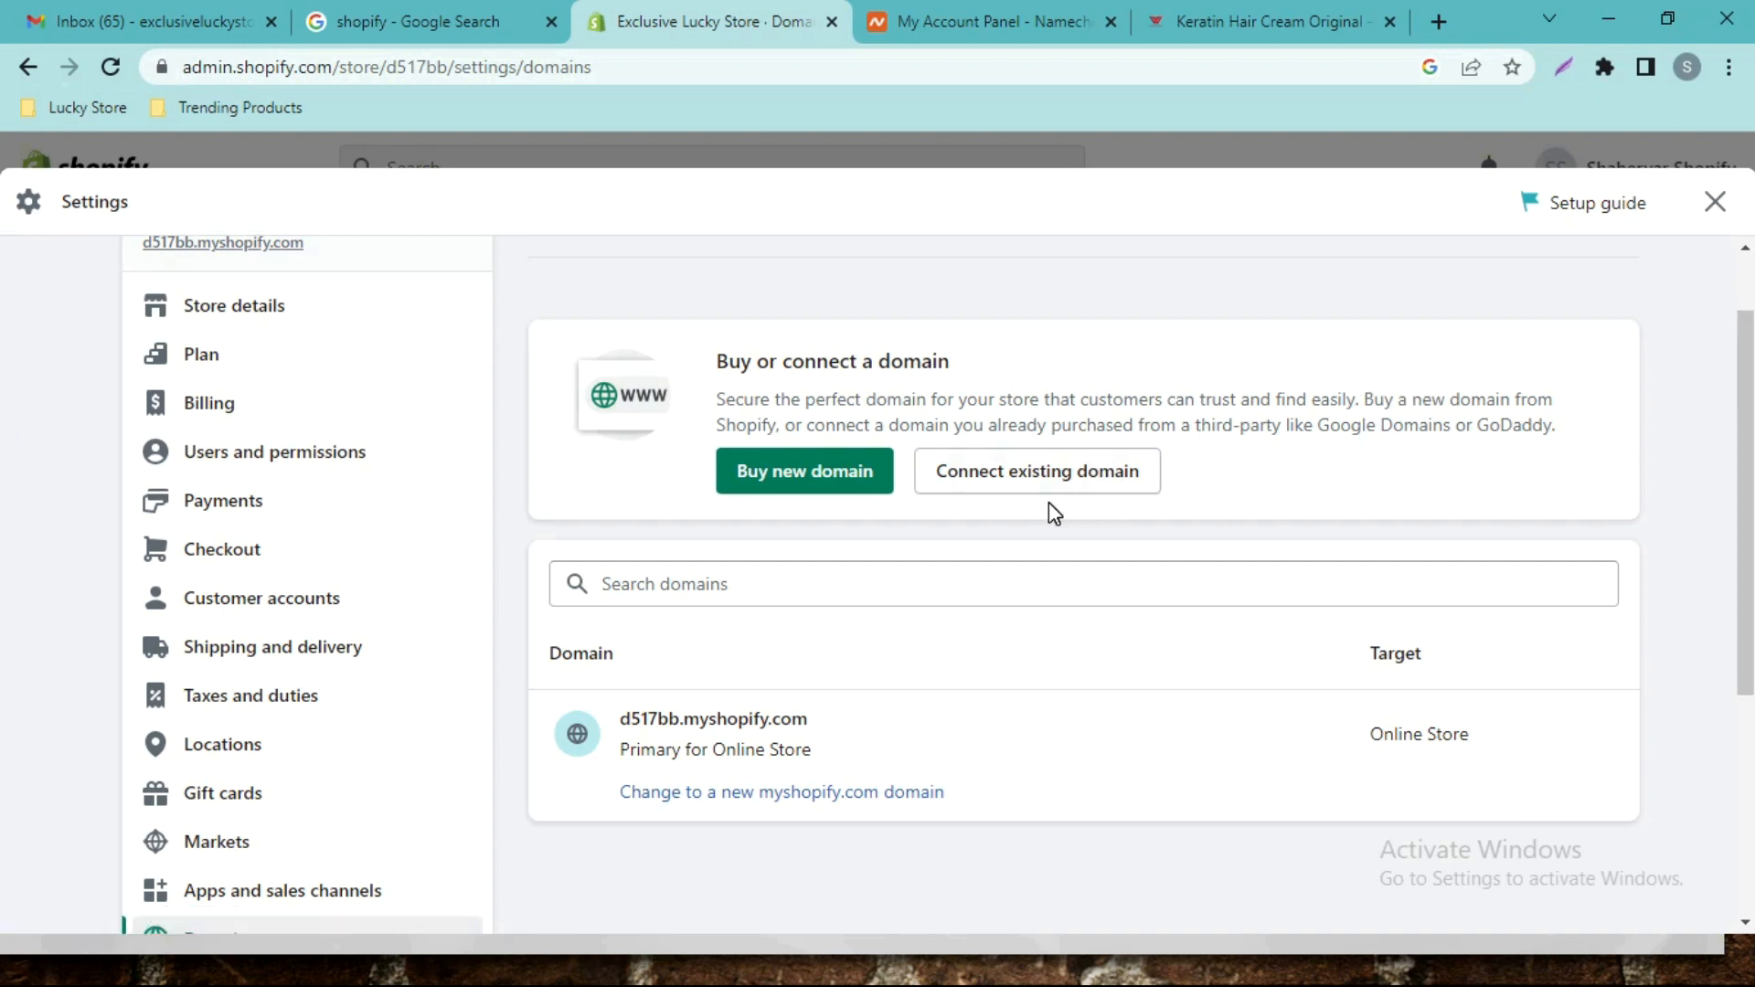
# In Namecheap, open the Advanced DNS settings for exclusiveluckystore.com.
pyautogui.click(977, 13)
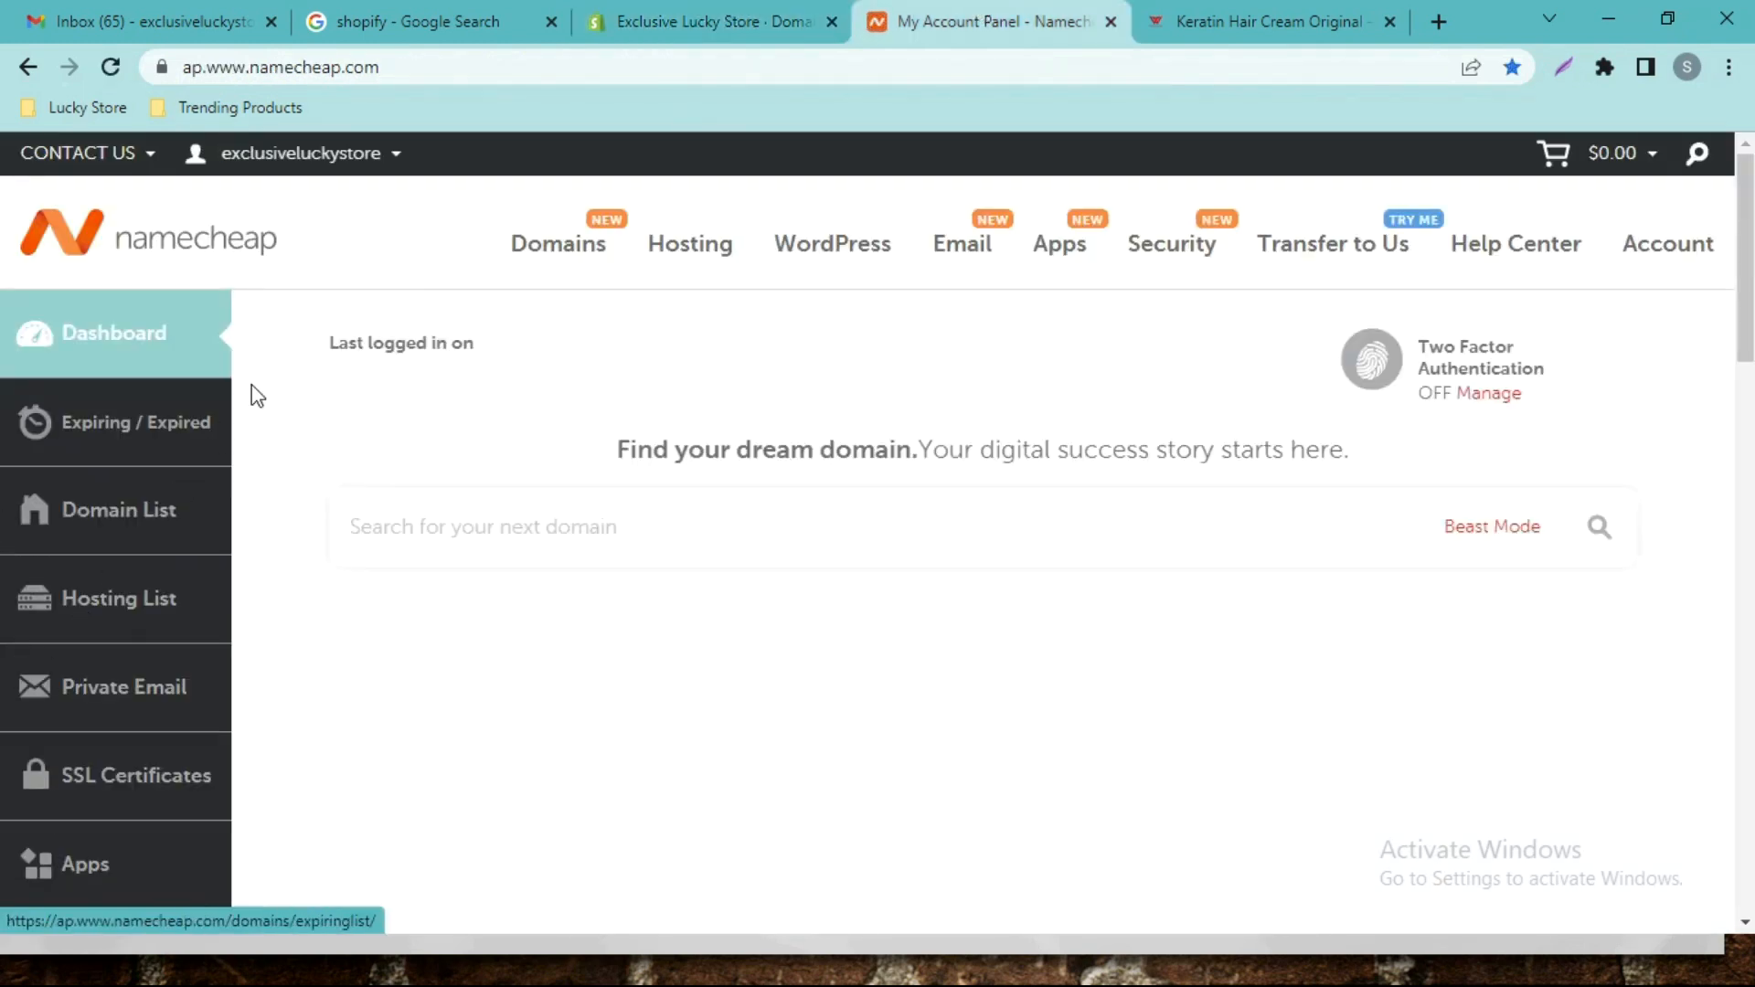
pyautogui.scroll(-1, 602, 612)
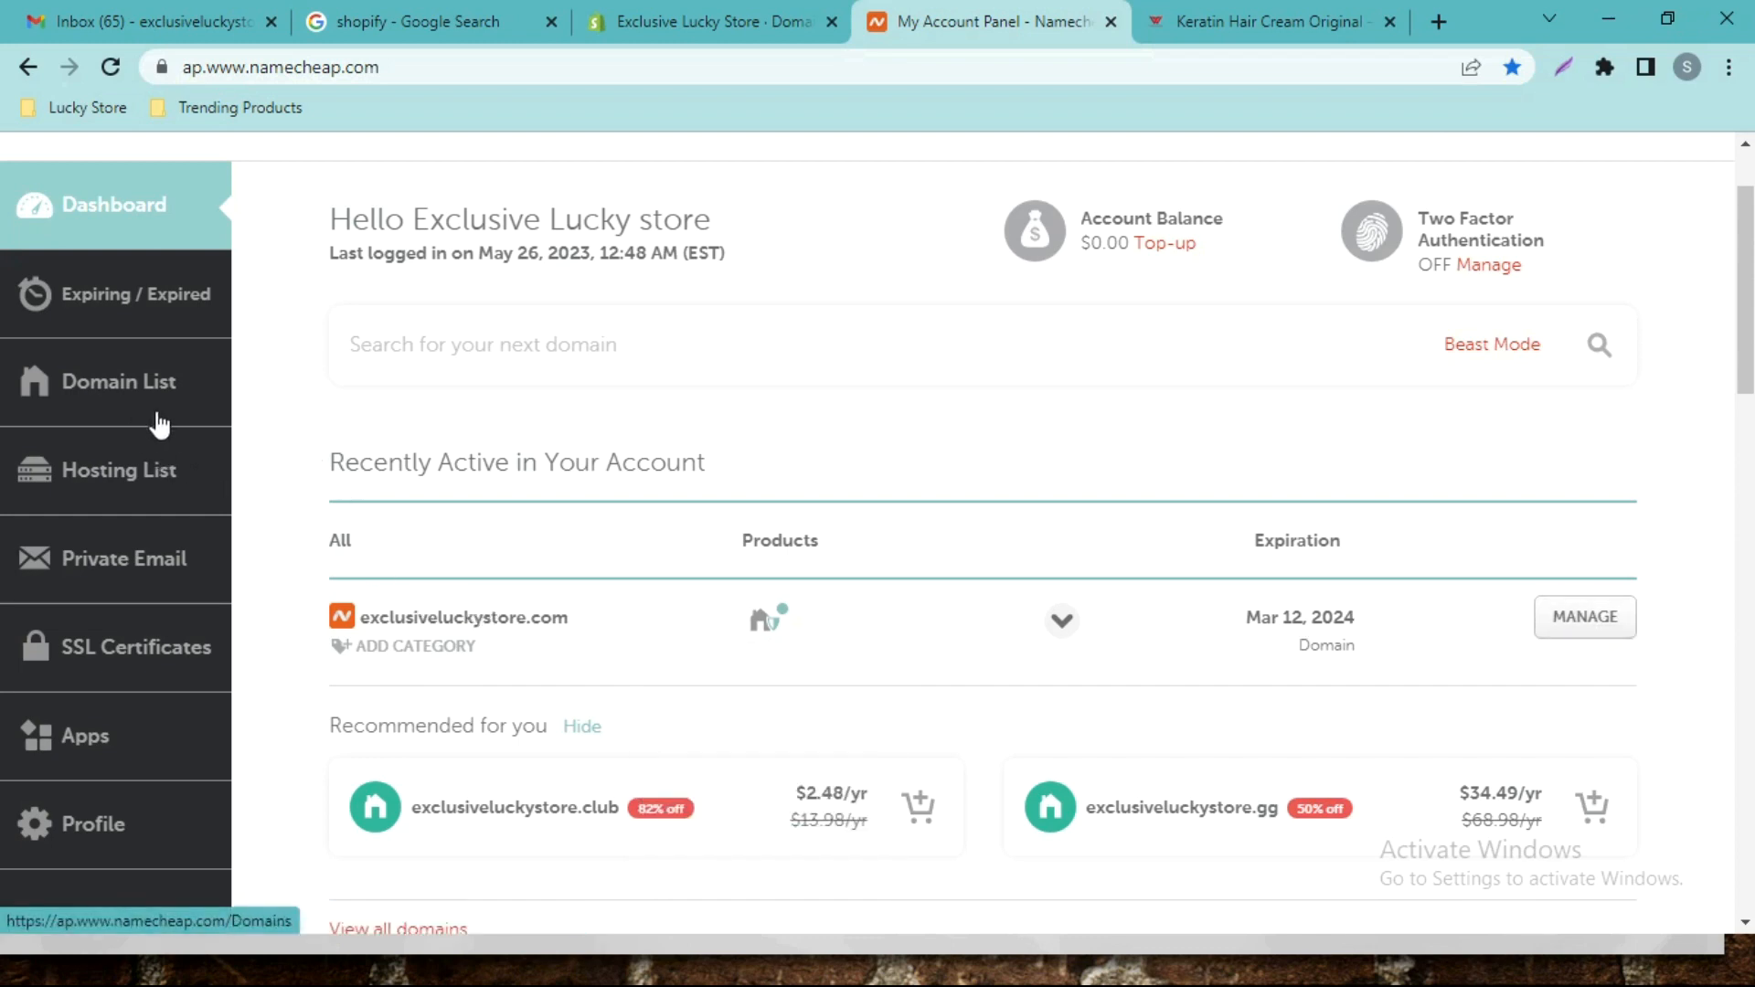
pyautogui.click(468, 646)
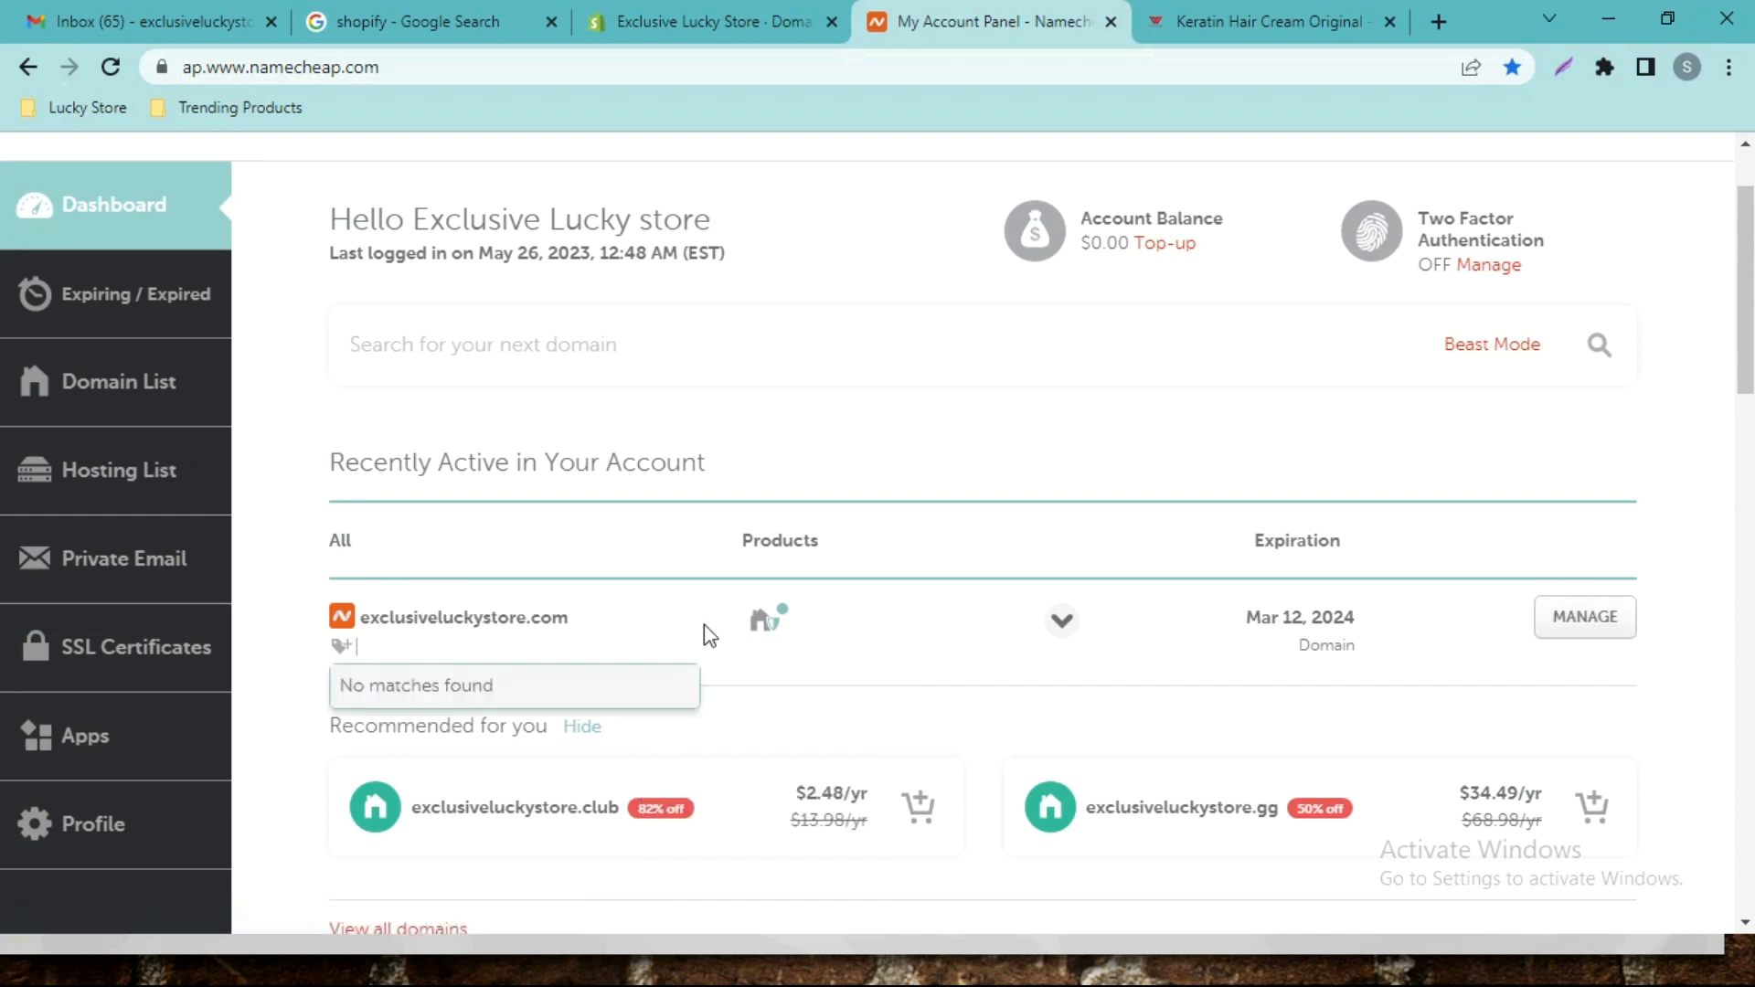
pyautogui.click(1554, 629)
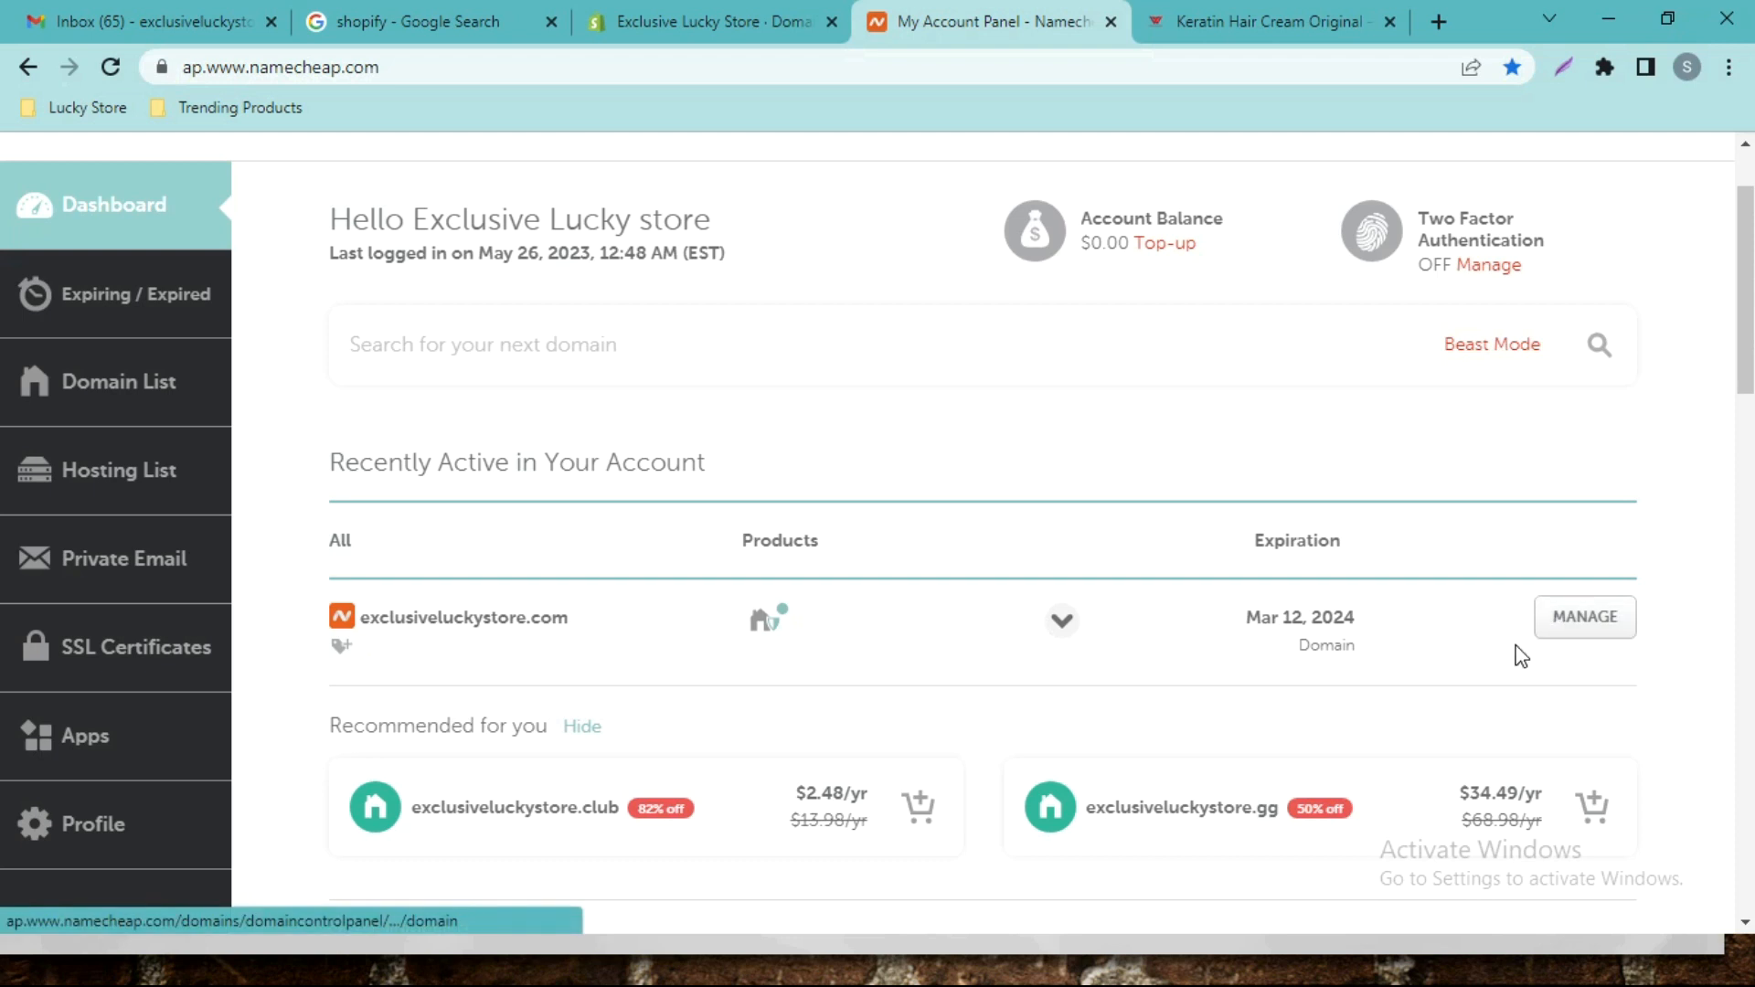
pyautogui.click(1582, 635)
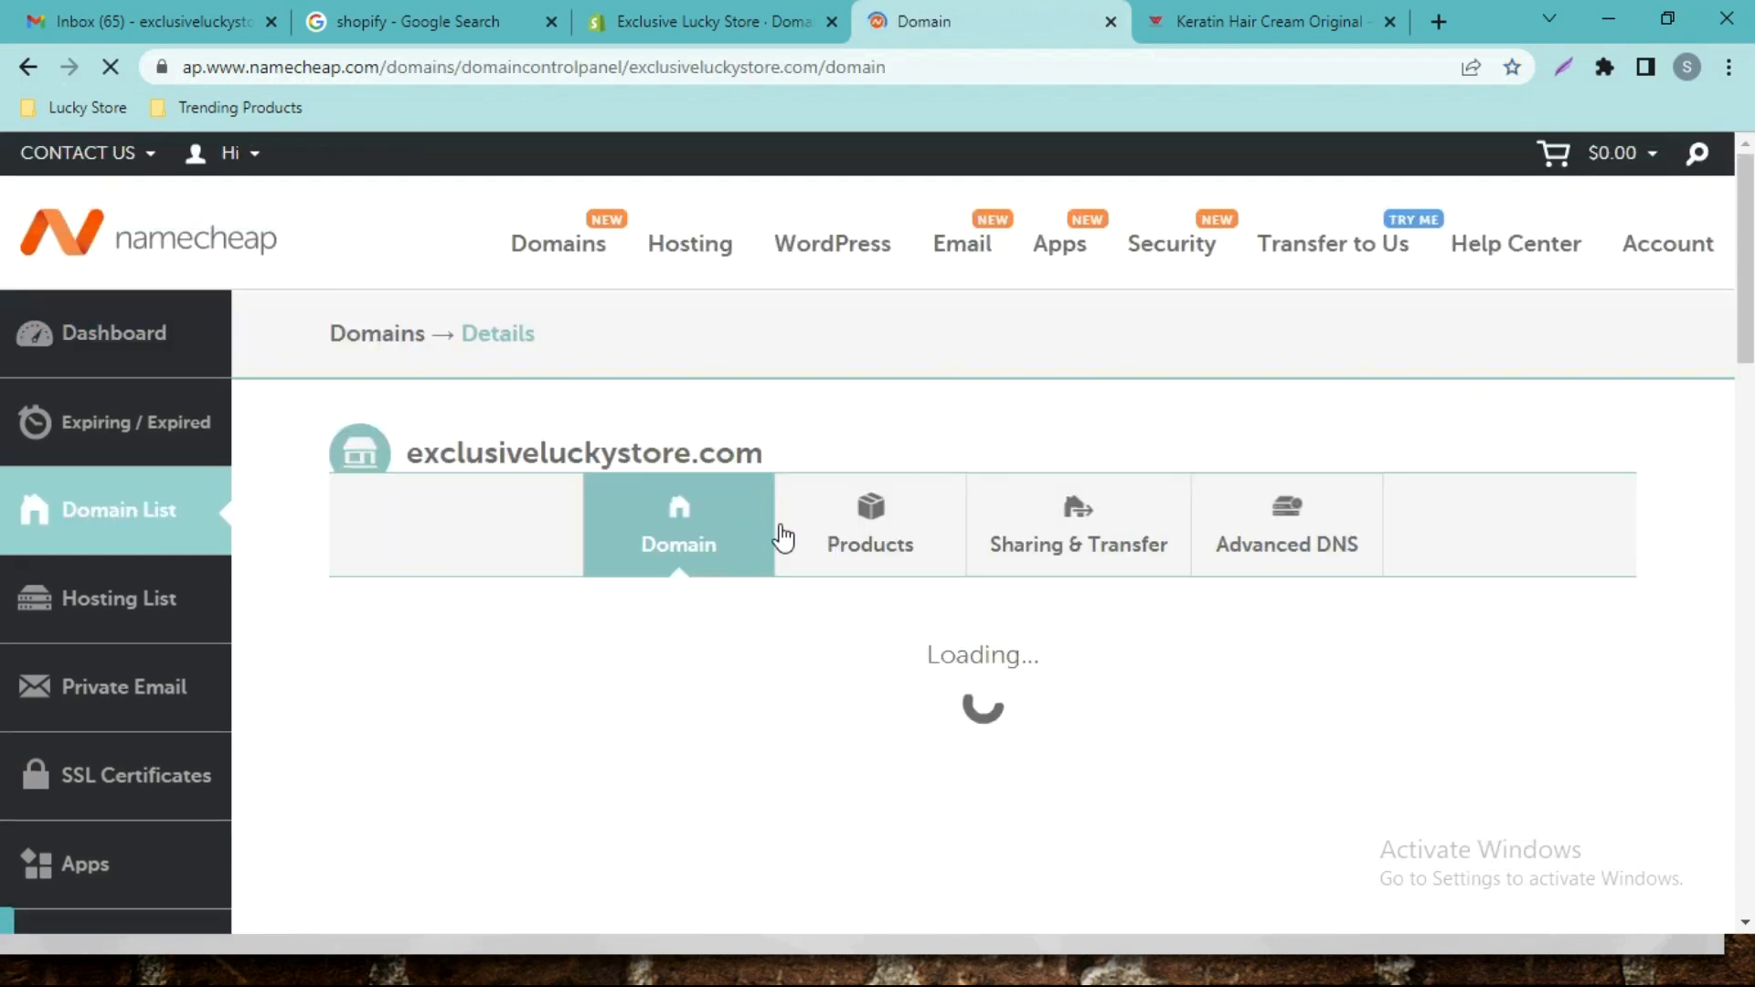
pyautogui.click(1299, 565)
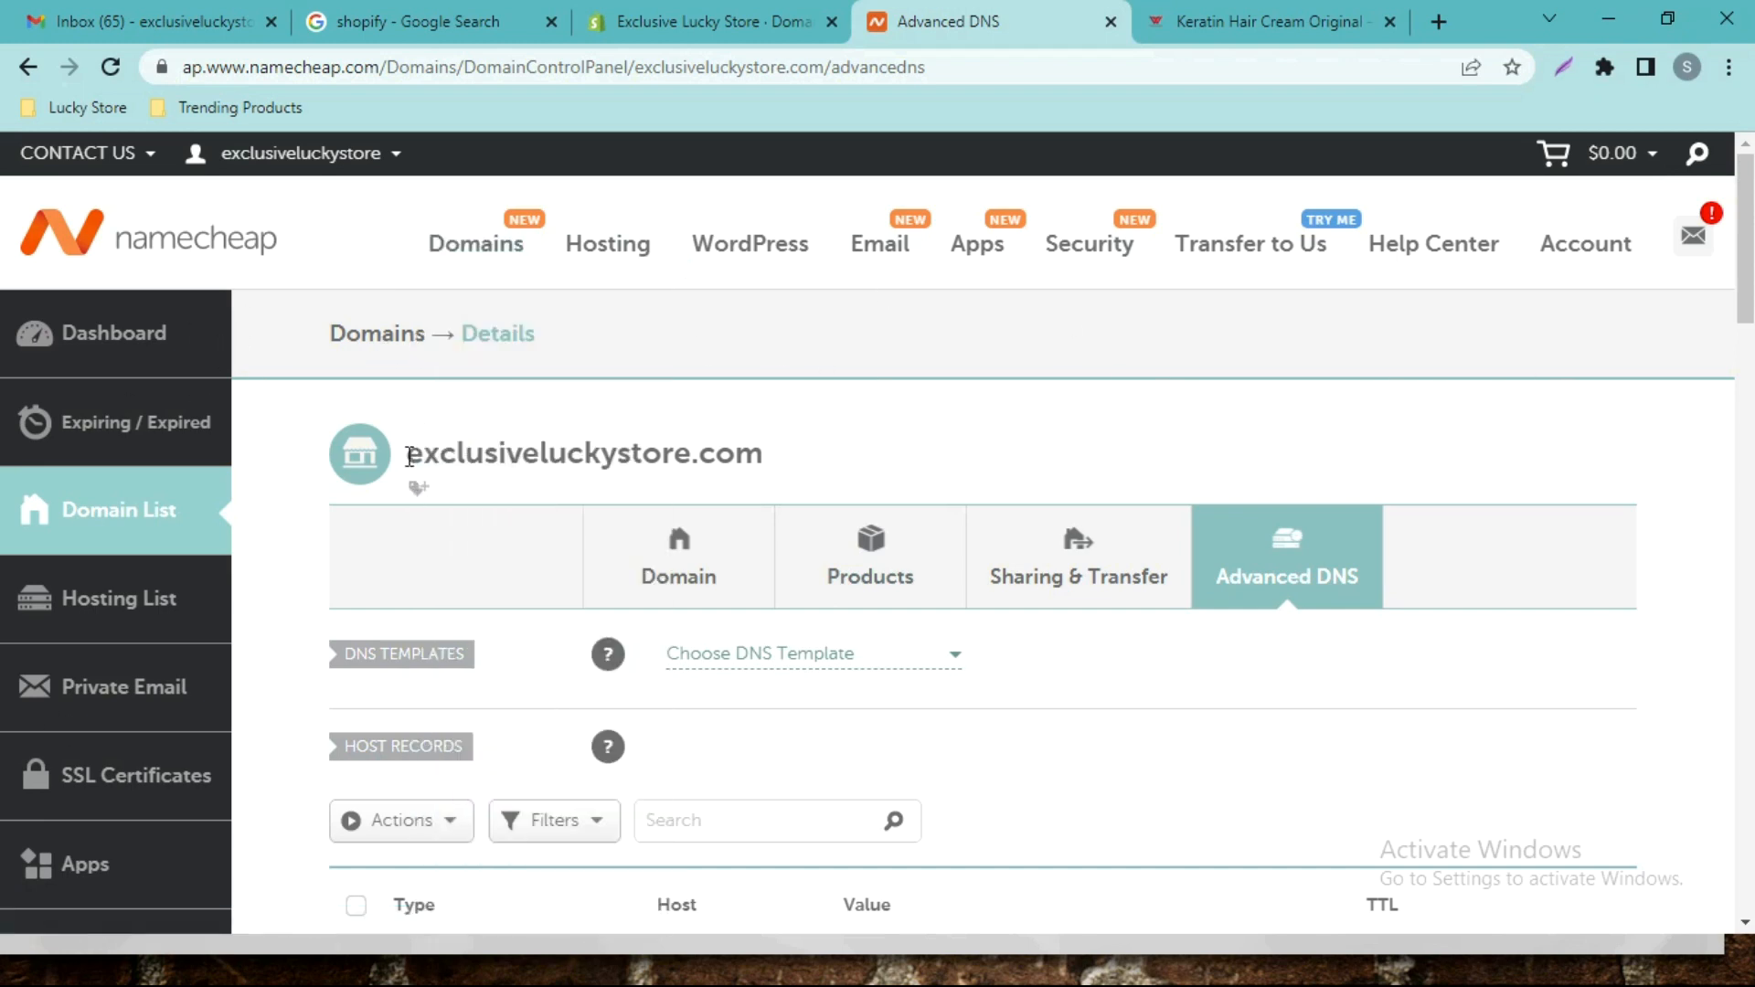
# Review the host records: A @ 23.227.38.65 and CNAME www c292dd.myshopify.com.
pyautogui.doubleClick(455, 456)
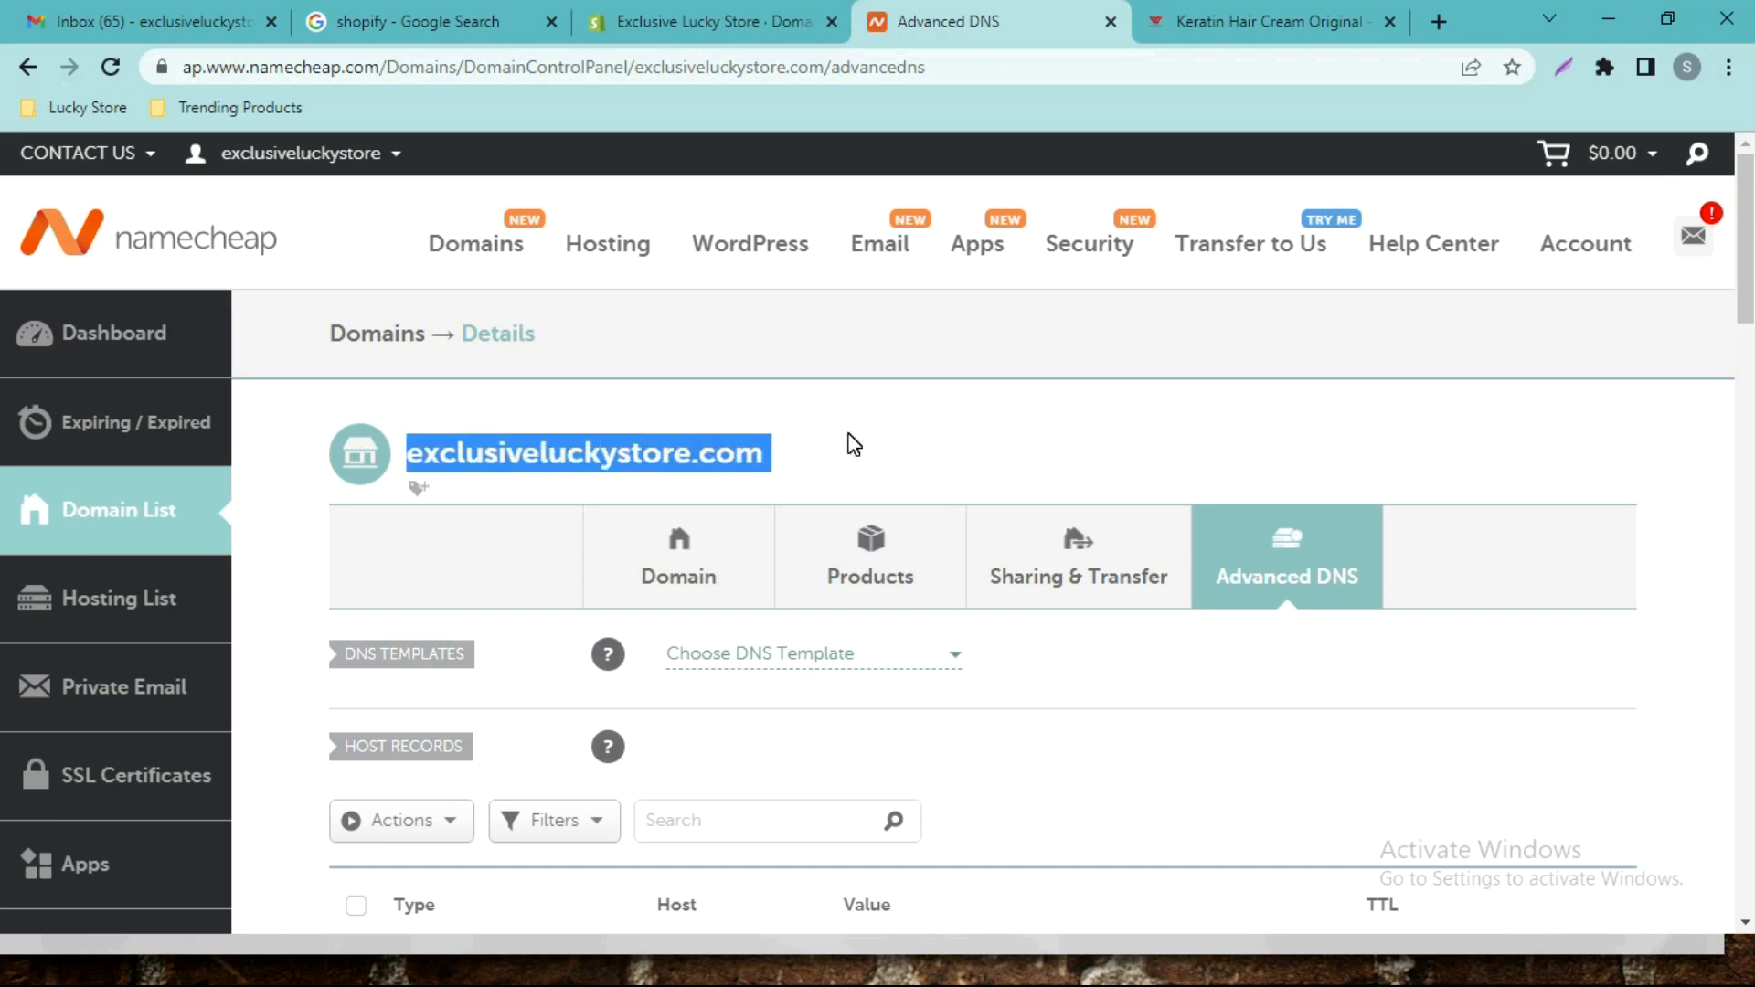
pyautogui.scroll(-2, 1074, 432)
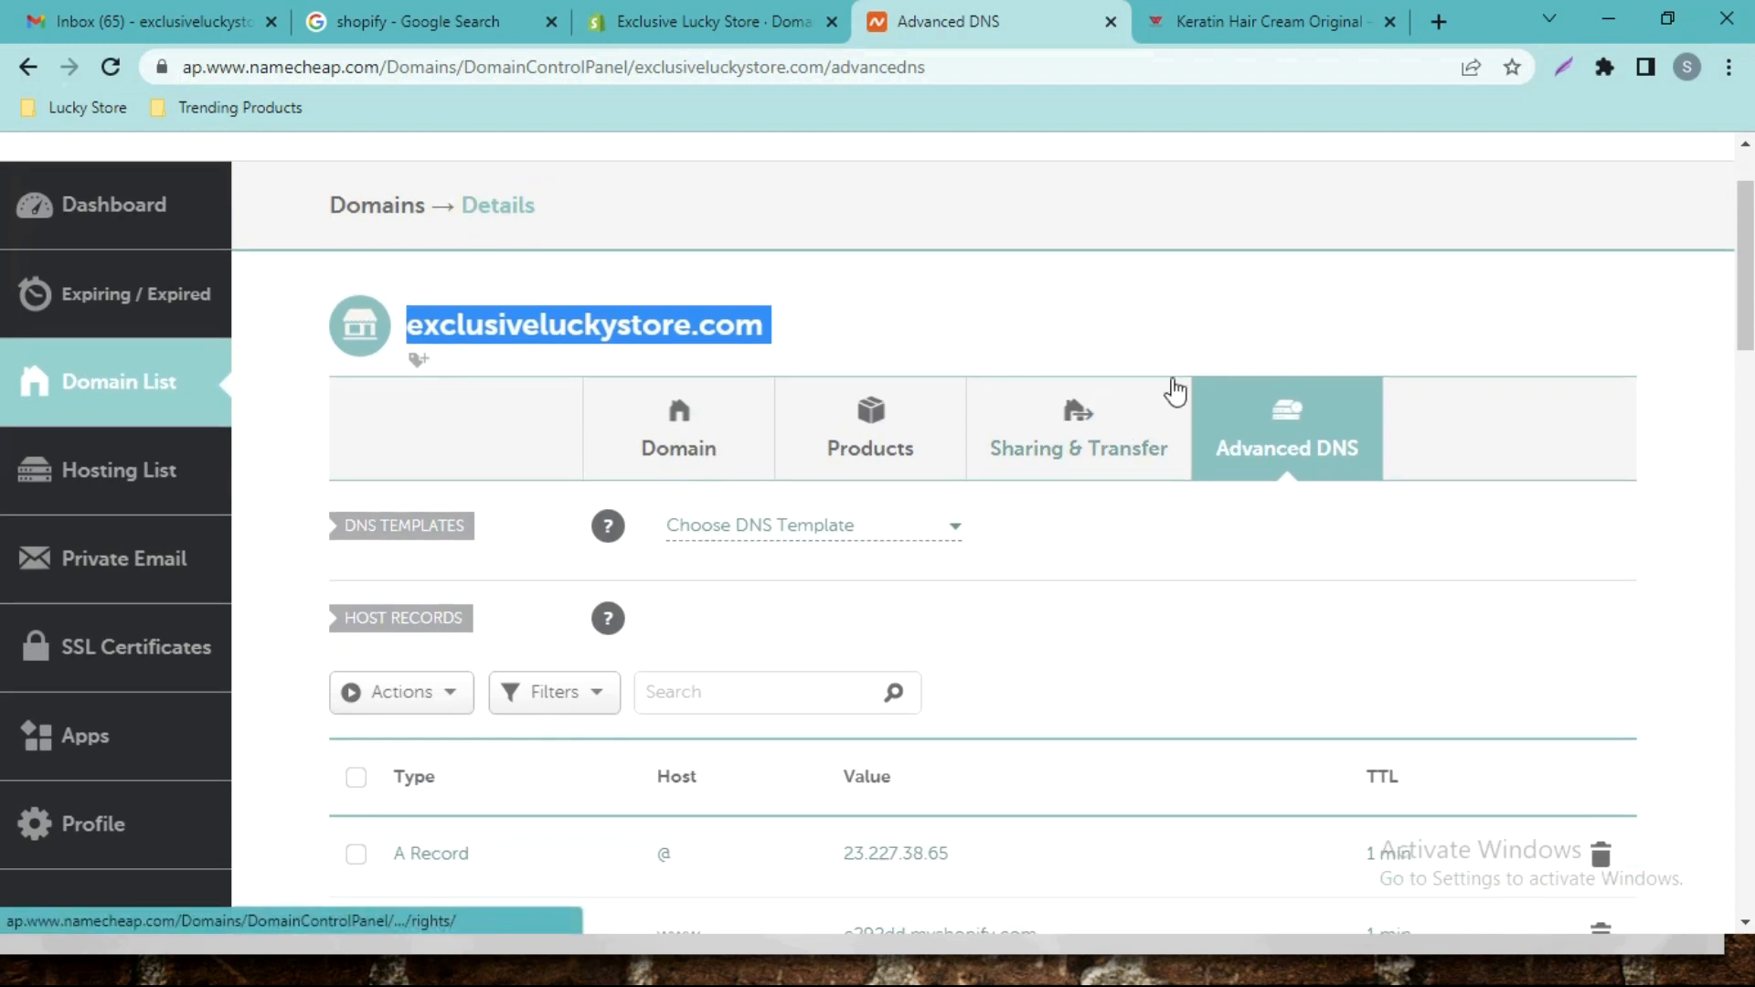
pyautogui.scroll(-4, 2, 311)
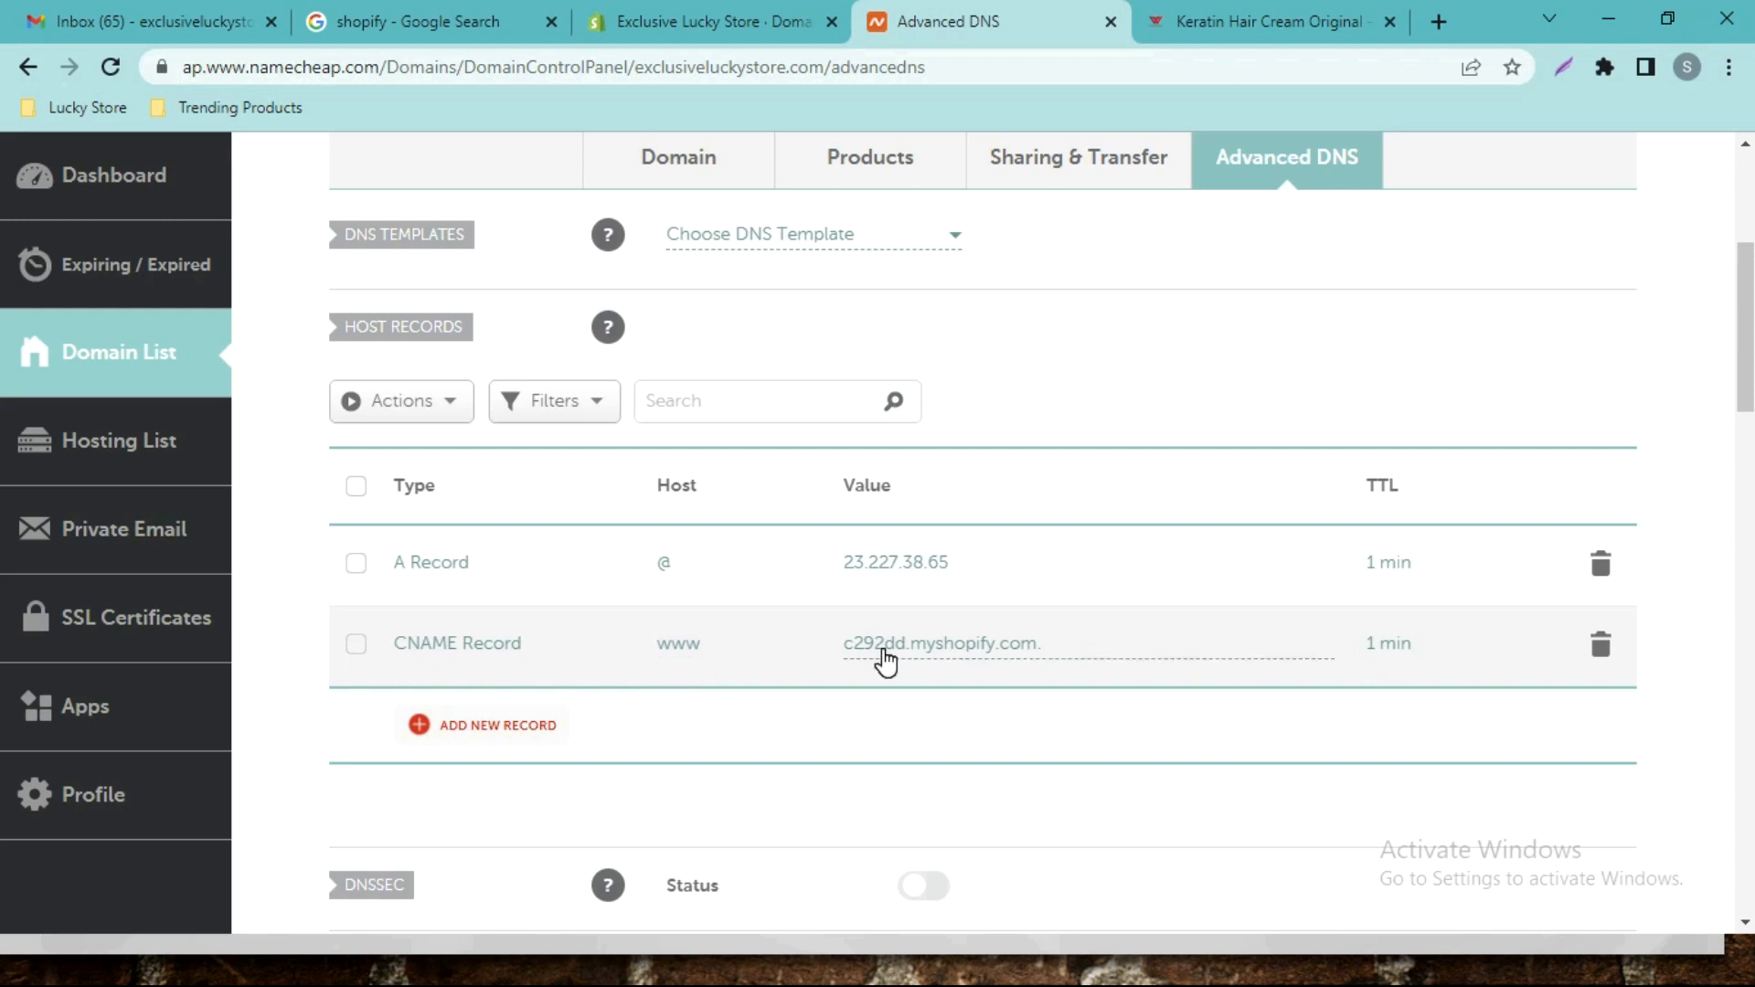
pyautogui.click(663, 7)
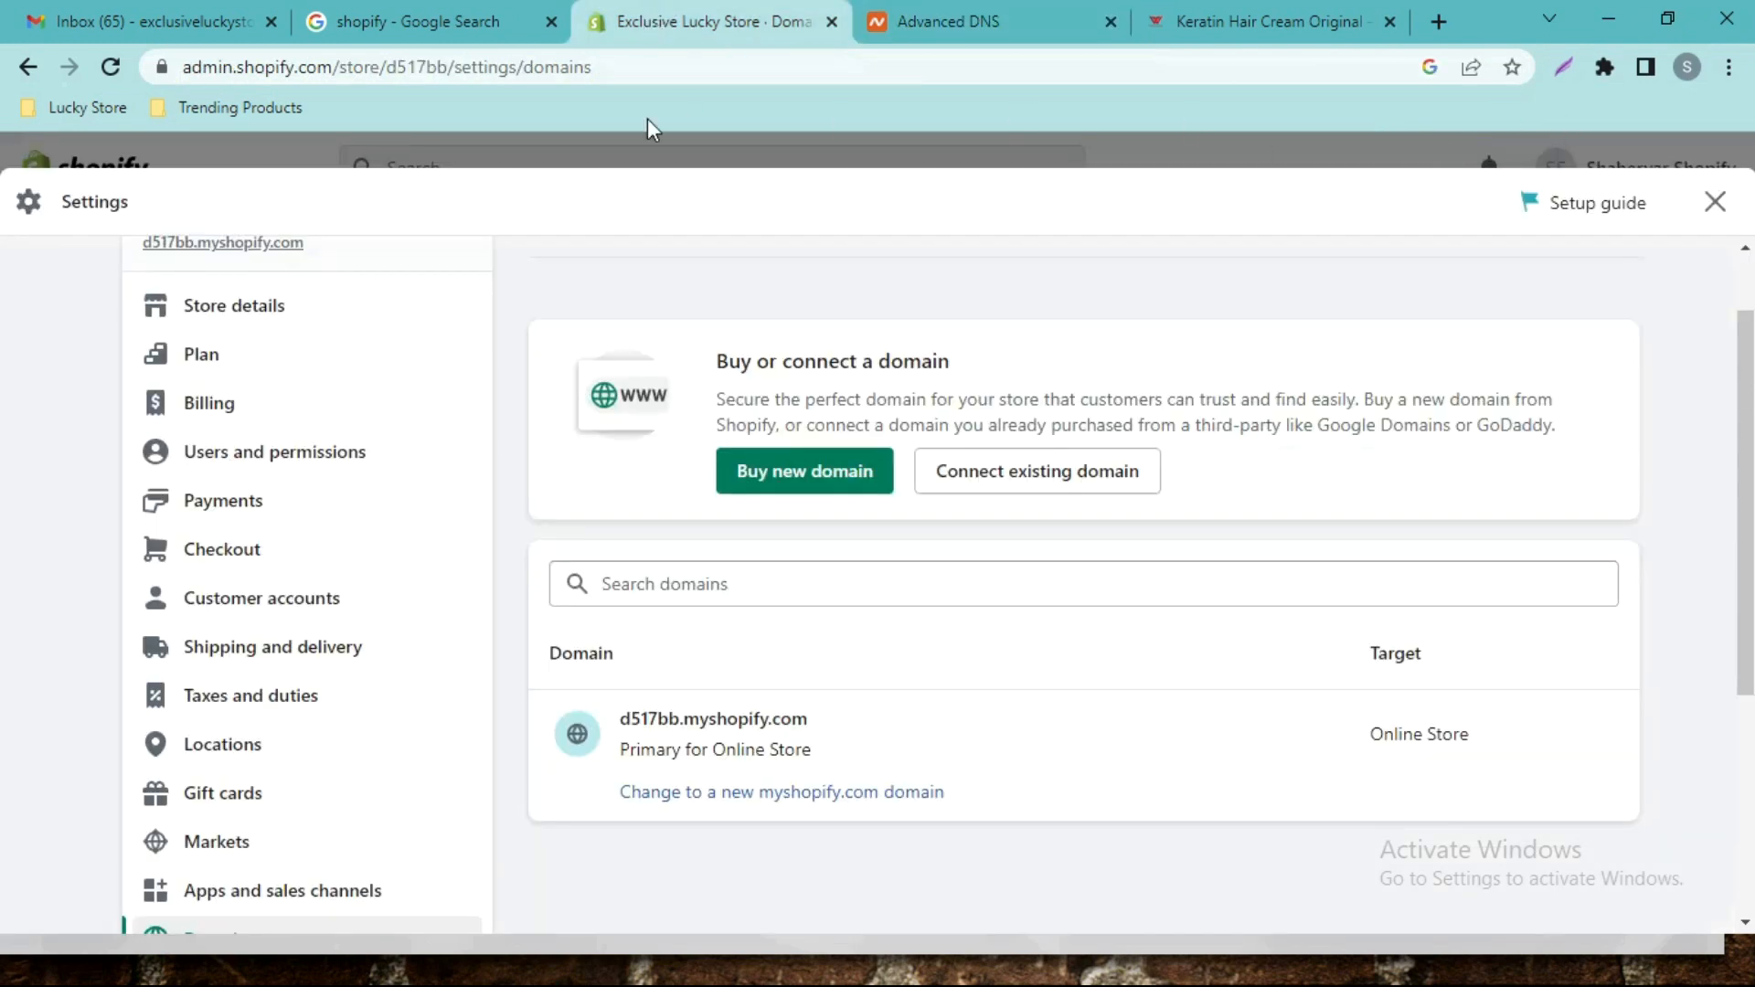
# Close Shopify's Settings and copy the admin page URL, then switch to Namecheap.
pyautogui.moveTo(448, 67); pyautogui.dragTo(172, 91)
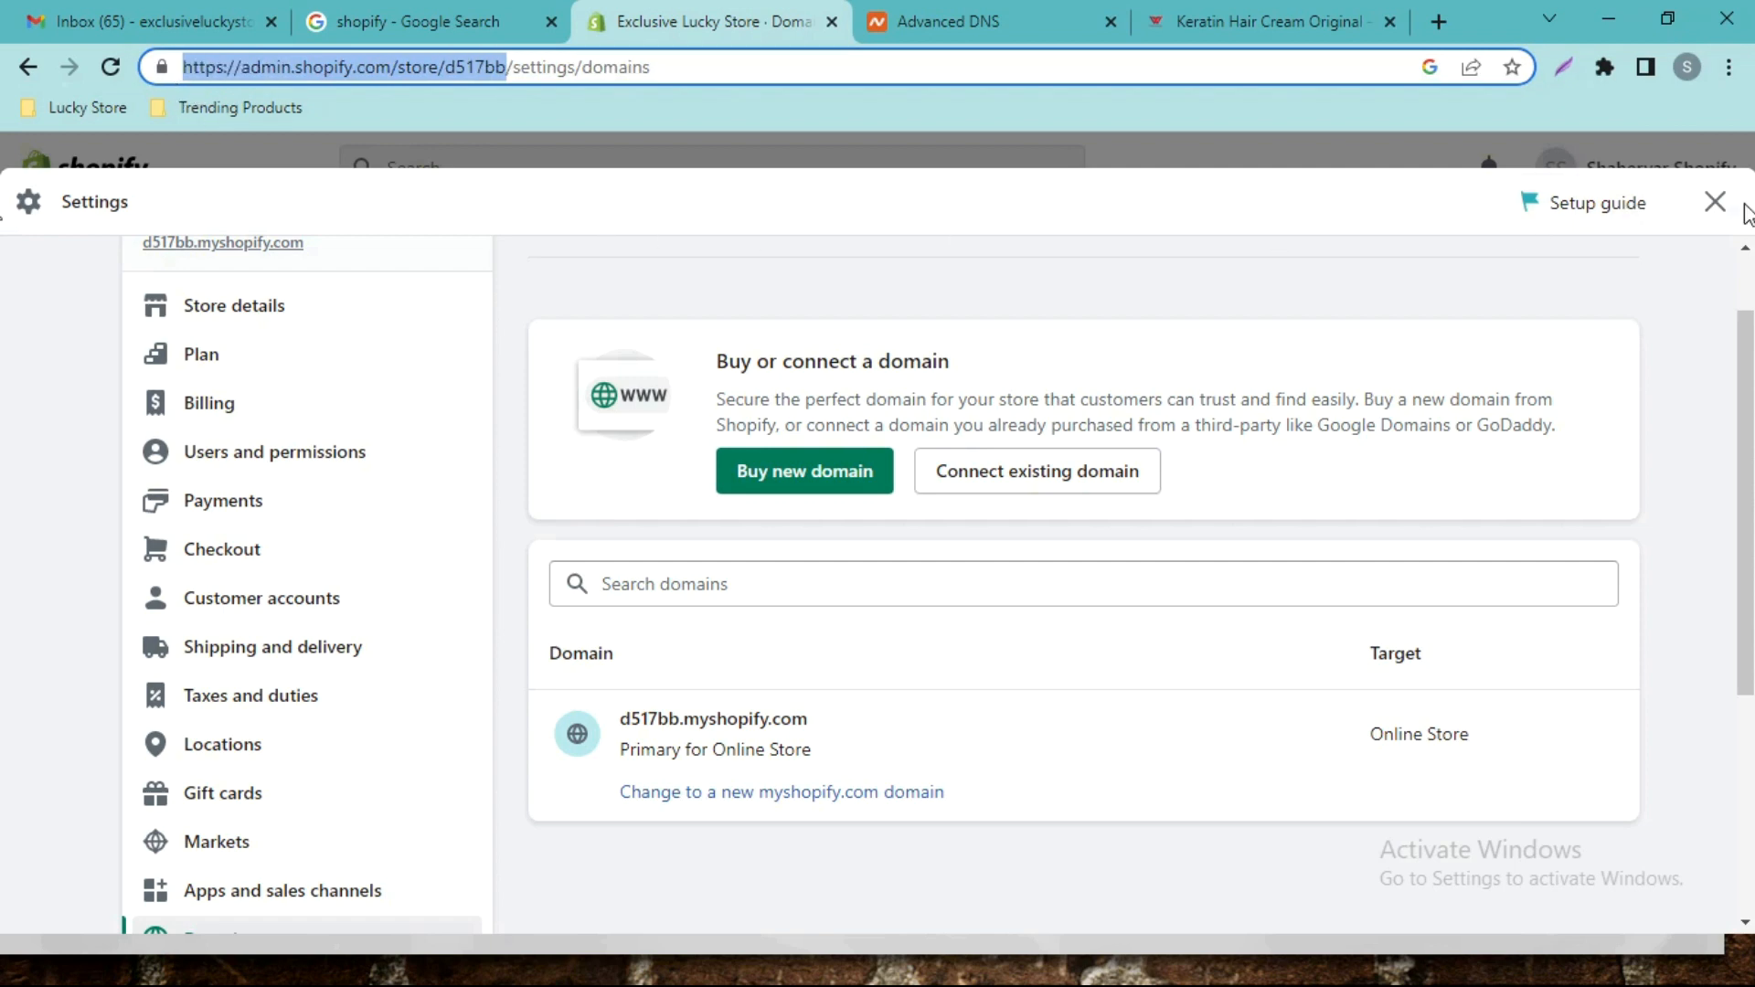
pyautogui.click(1716, 203)
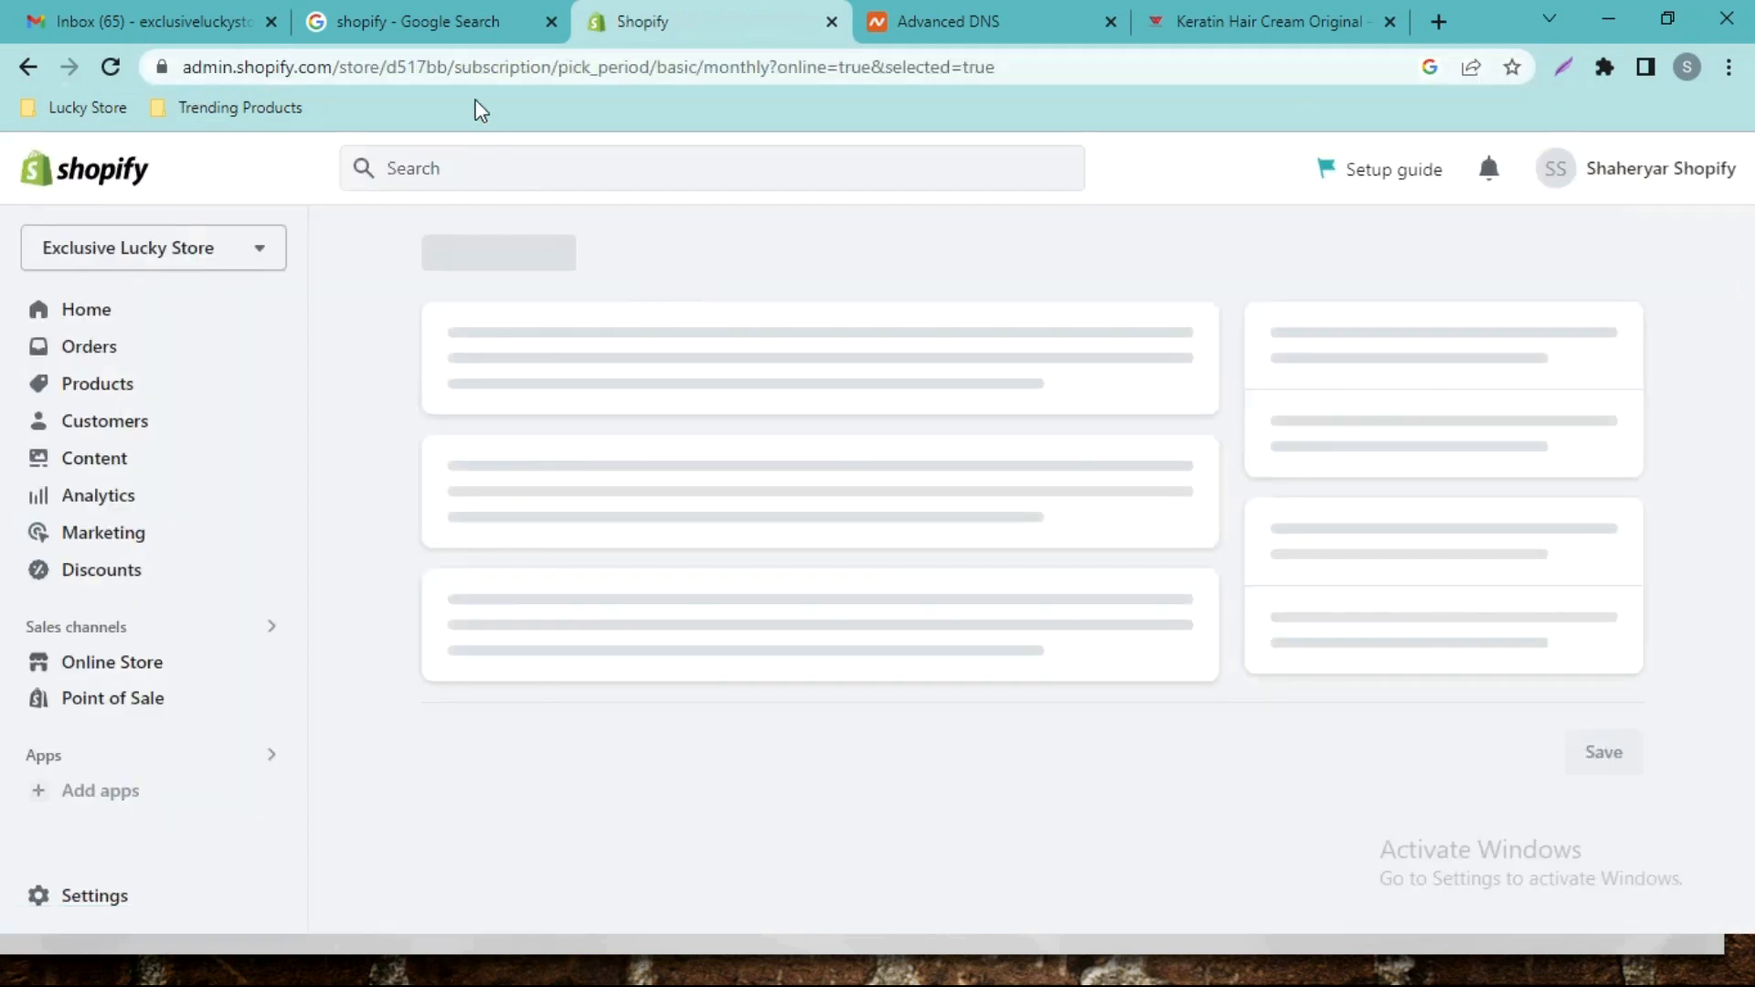
pyautogui.click(439, 69)
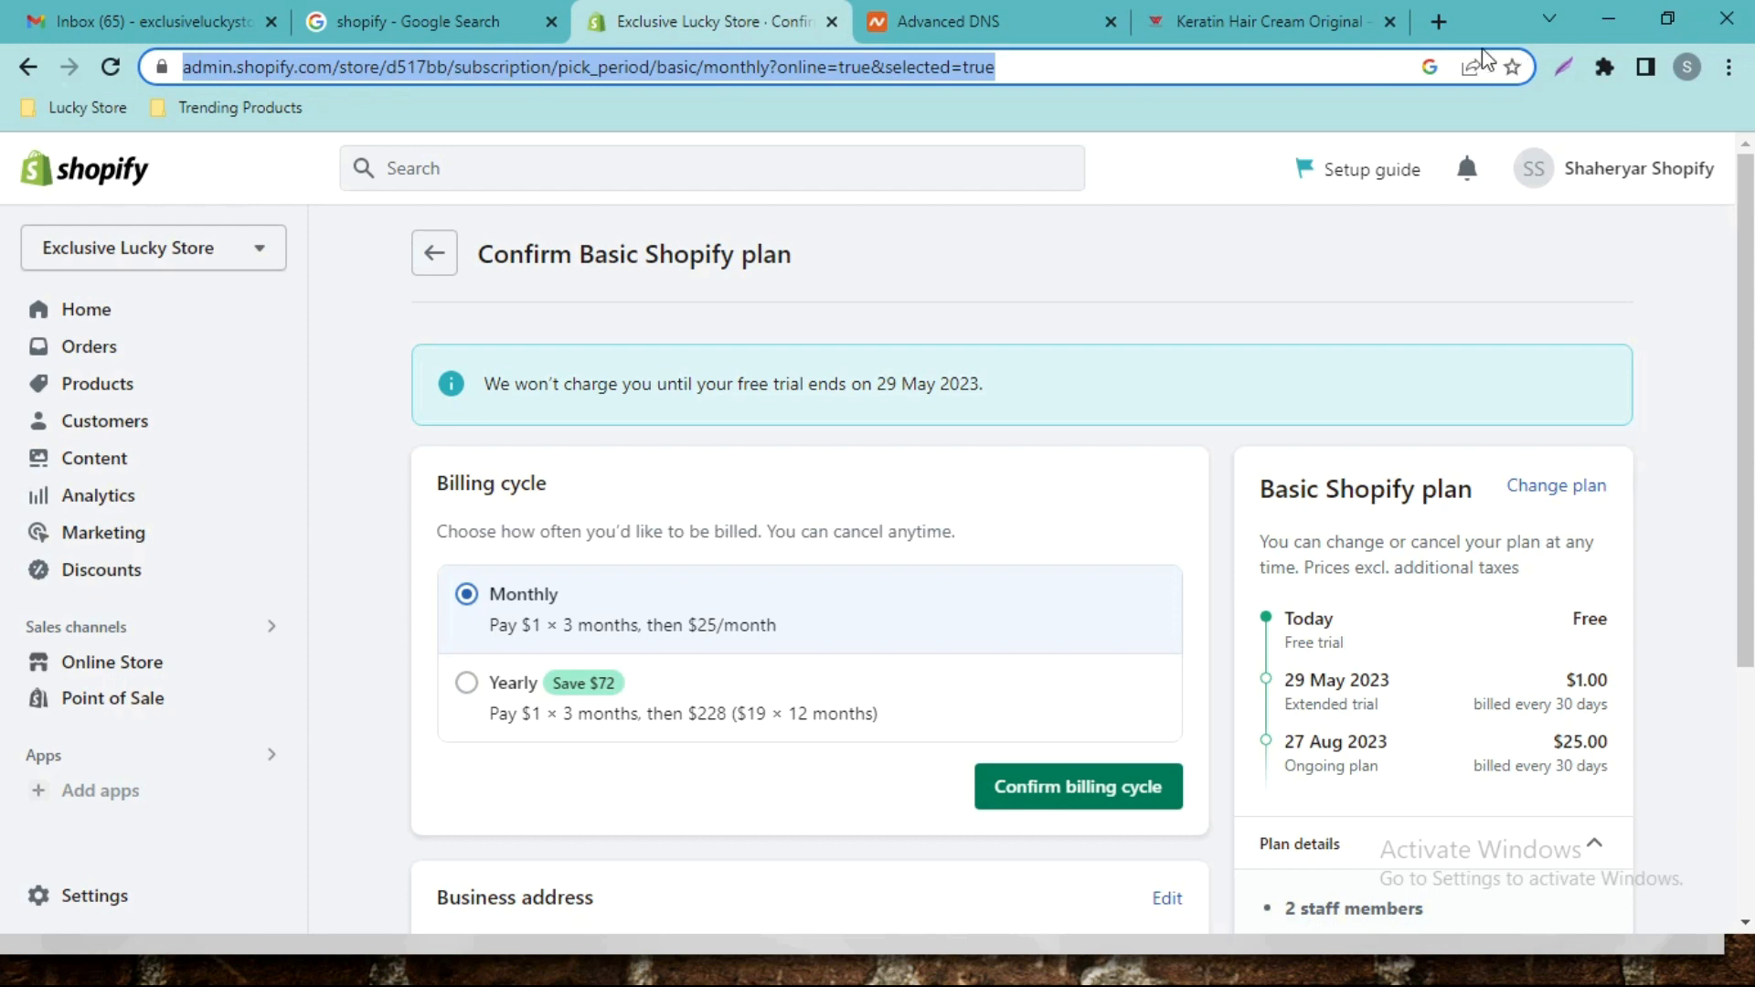
pyautogui.click(1014, 20)
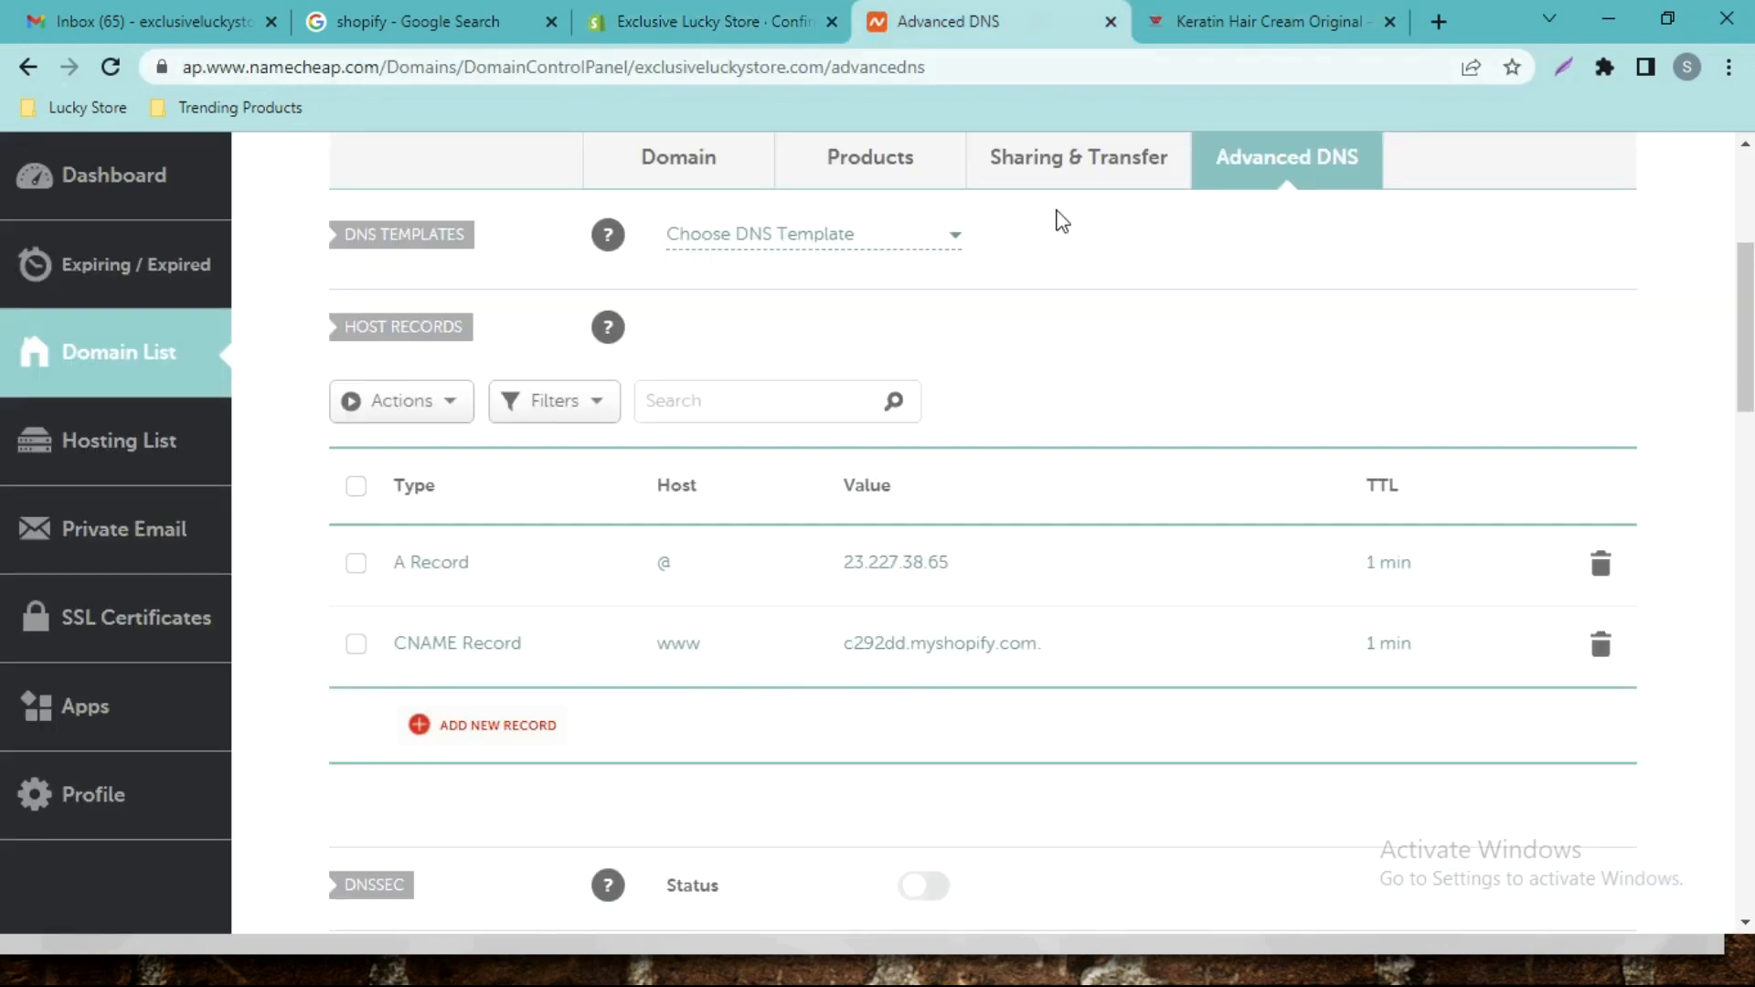
# Change the www CNAME value to d517bb.myshopify.com. and save the record.
pyautogui.click(1375, 623)
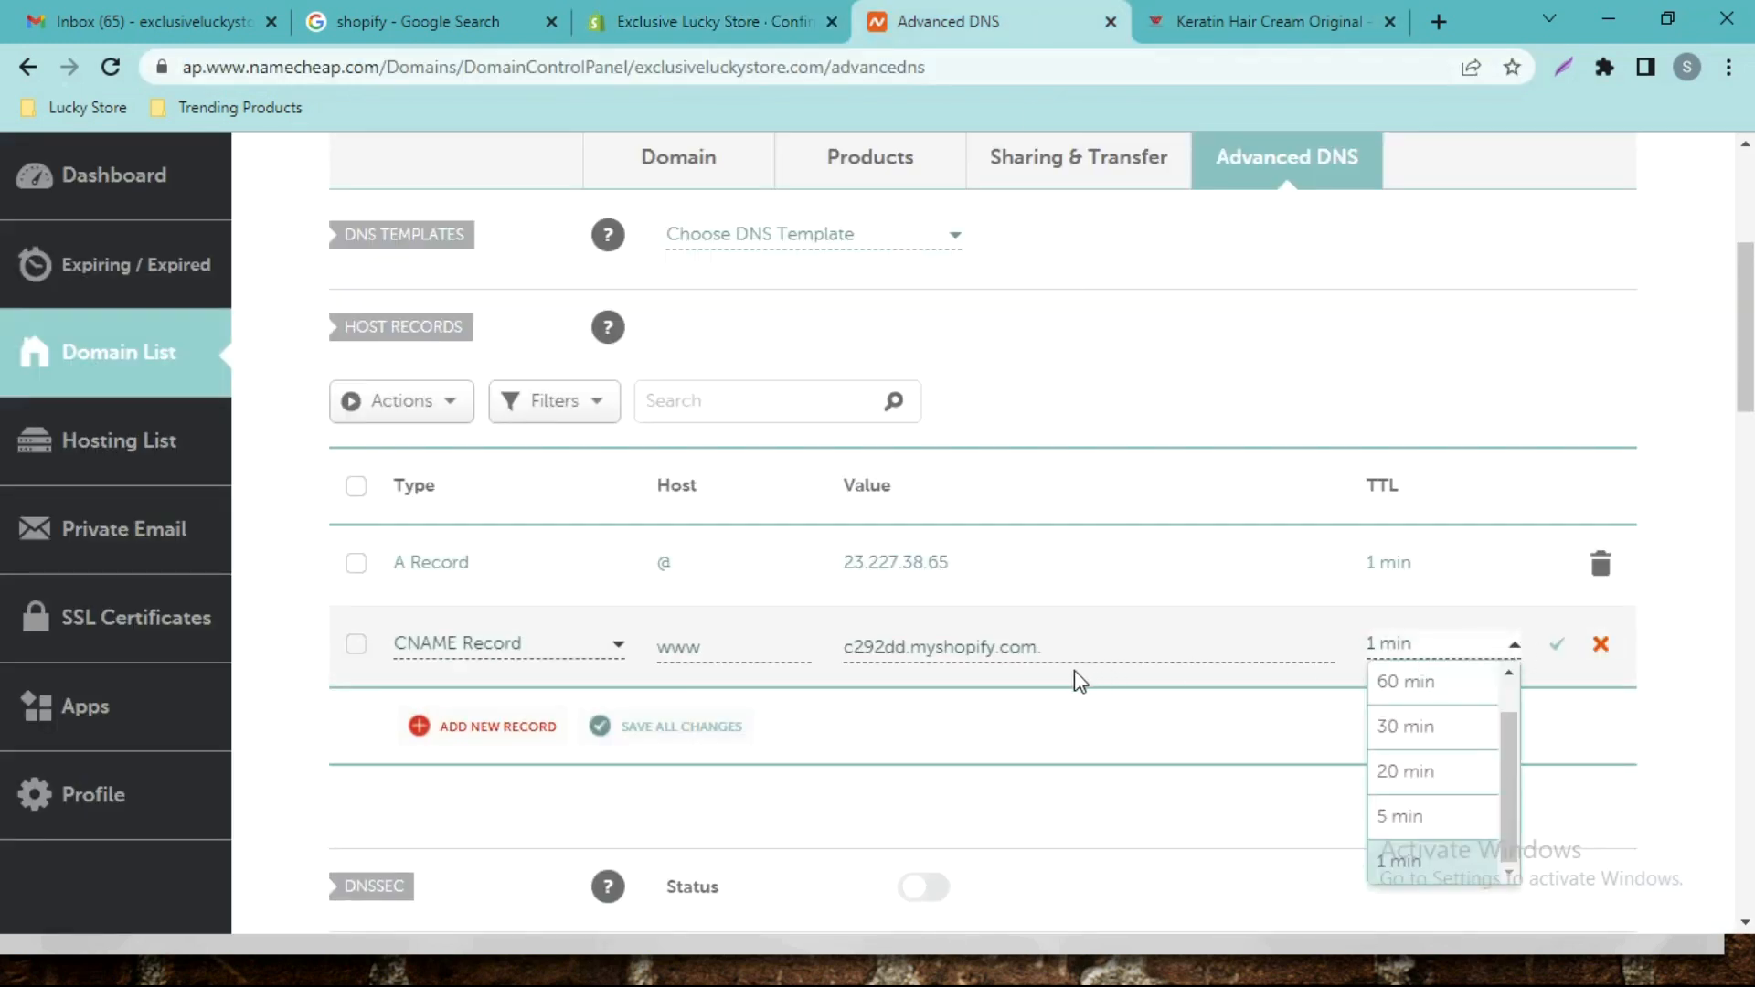
pyautogui.click(1051, 651)
pyautogui.click(1058, 650)
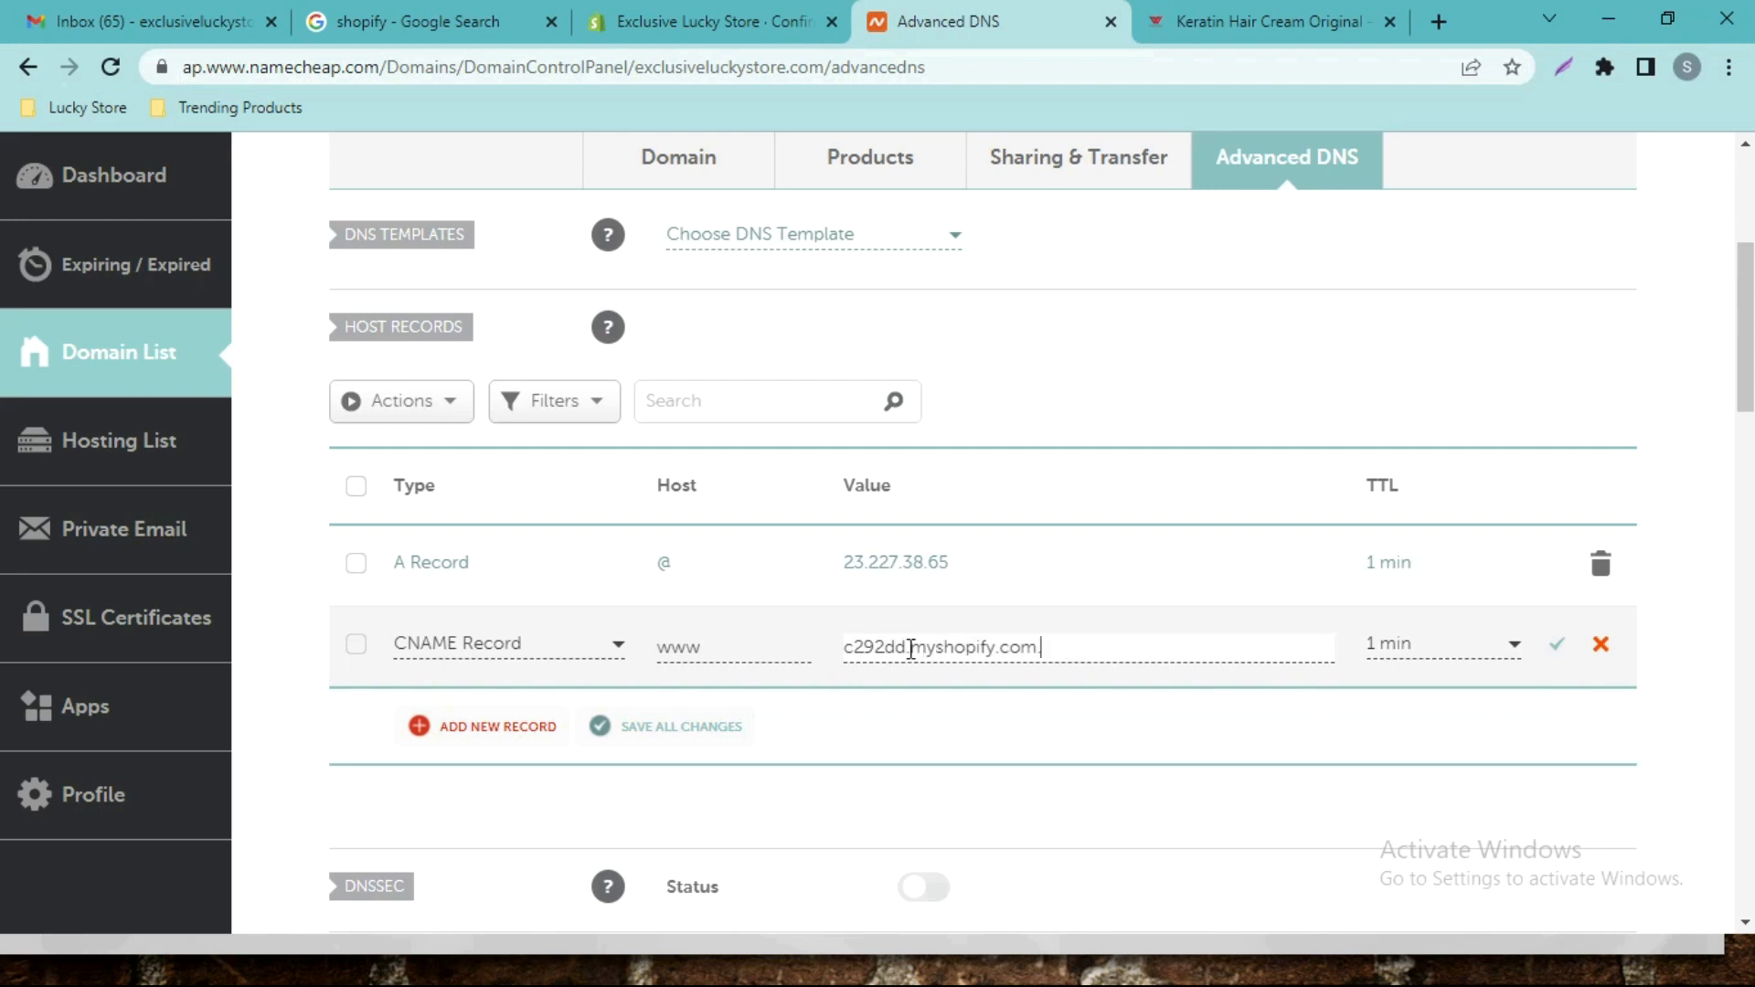
pyautogui.hotkey('ctrl', 'v')
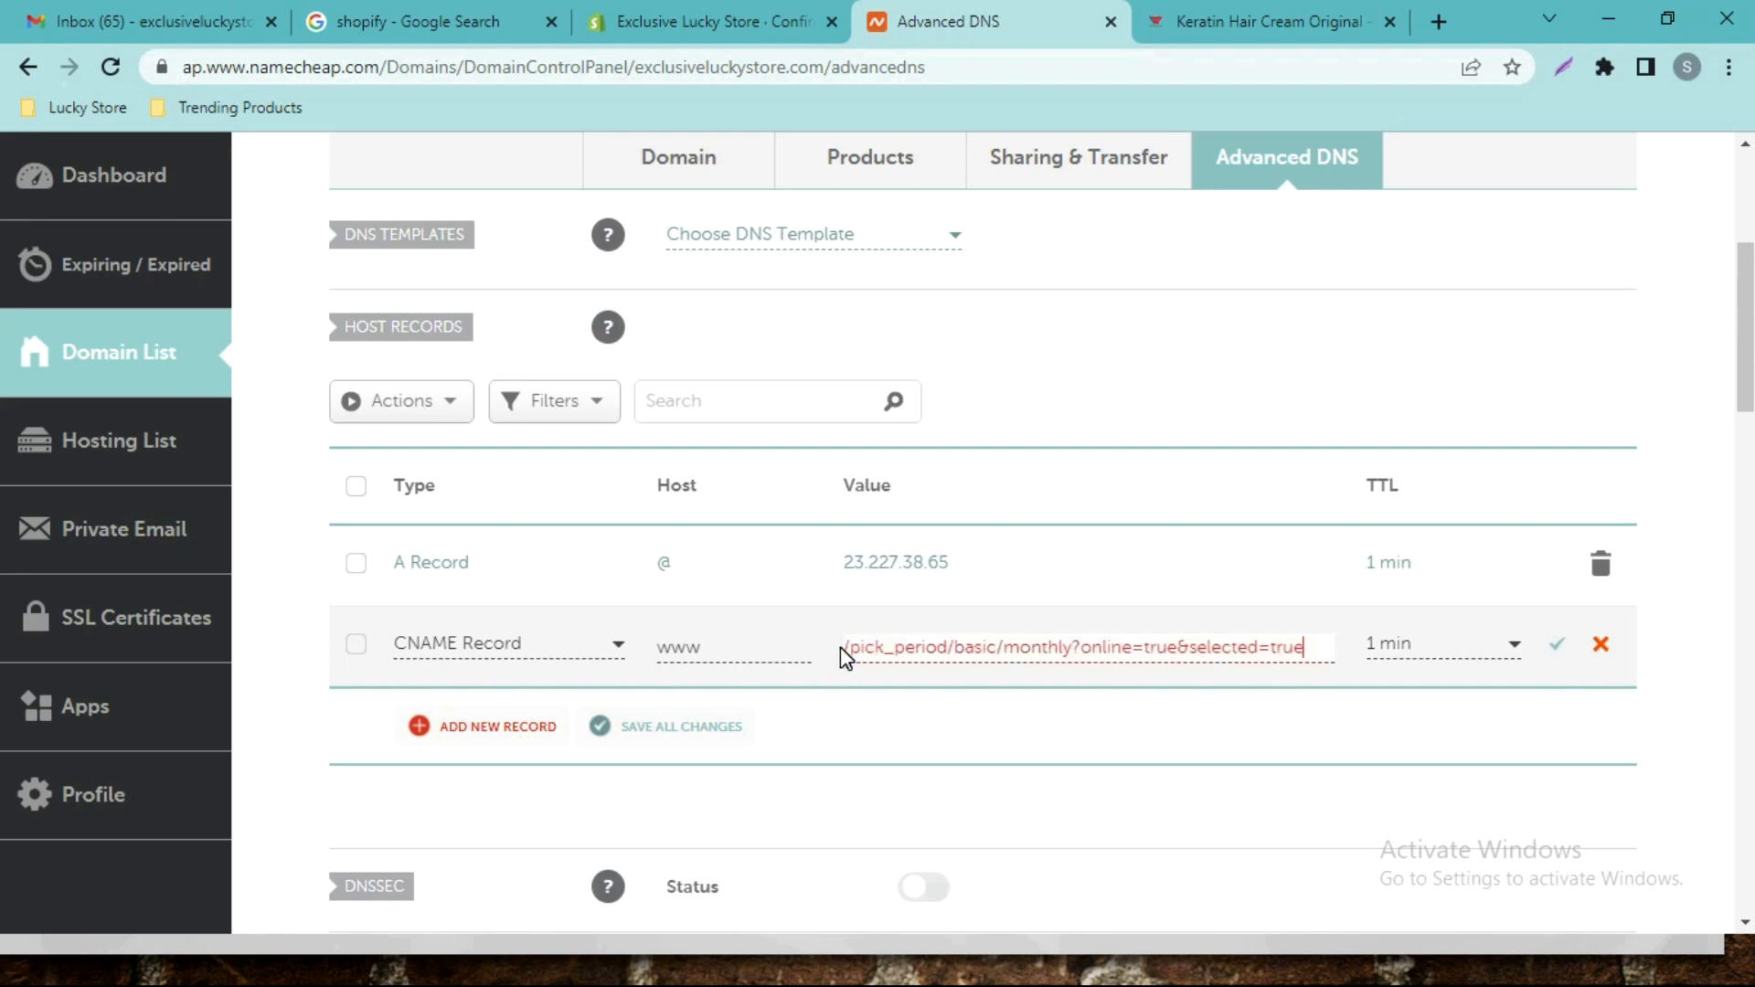
pyautogui.press('Left')
pyautogui.press('Left')
pyautogui.press('Left')
pyautogui.press('Left')
pyautogui.press('Left')
pyautogui.press('Left')
pyautogui.press('Left')
pyautogui.press('Left')
pyautogui.press('Left')
pyautogui.press('Left')
pyautogui.press('Left')
pyautogui.press('Left')
pyautogui.press('Left')
pyautogui.press('Left')
pyautogui.press('Left')
pyautogui.press('Left')
pyautogui.press('Left')
pyautogui.press('Left')
pyautogui.press('Left')
pyautogui.press('Left')
pyautogui.press('Left')
pyautogui.press('Left')
pyautogui.press('Left')
pyautogui.press('Left')
pyautogui.press('Left')
pyautogui.press('Left')
pyautogui.press('Left')
pyautogui.press('Left')
pyautogui.press('Left')
pyautogui.press('Left')
pyautogui.press('Left')
pyautogui.press('Left')
pyautogui.press('Left')
pyautogui.press('Left')
pyautogui.press('Left')
pyautogui.press('Left')
pyautogui.press('Left')
pyautogui.press('Left')
pyautogui.press('Left')
pyautogui.press('Left')
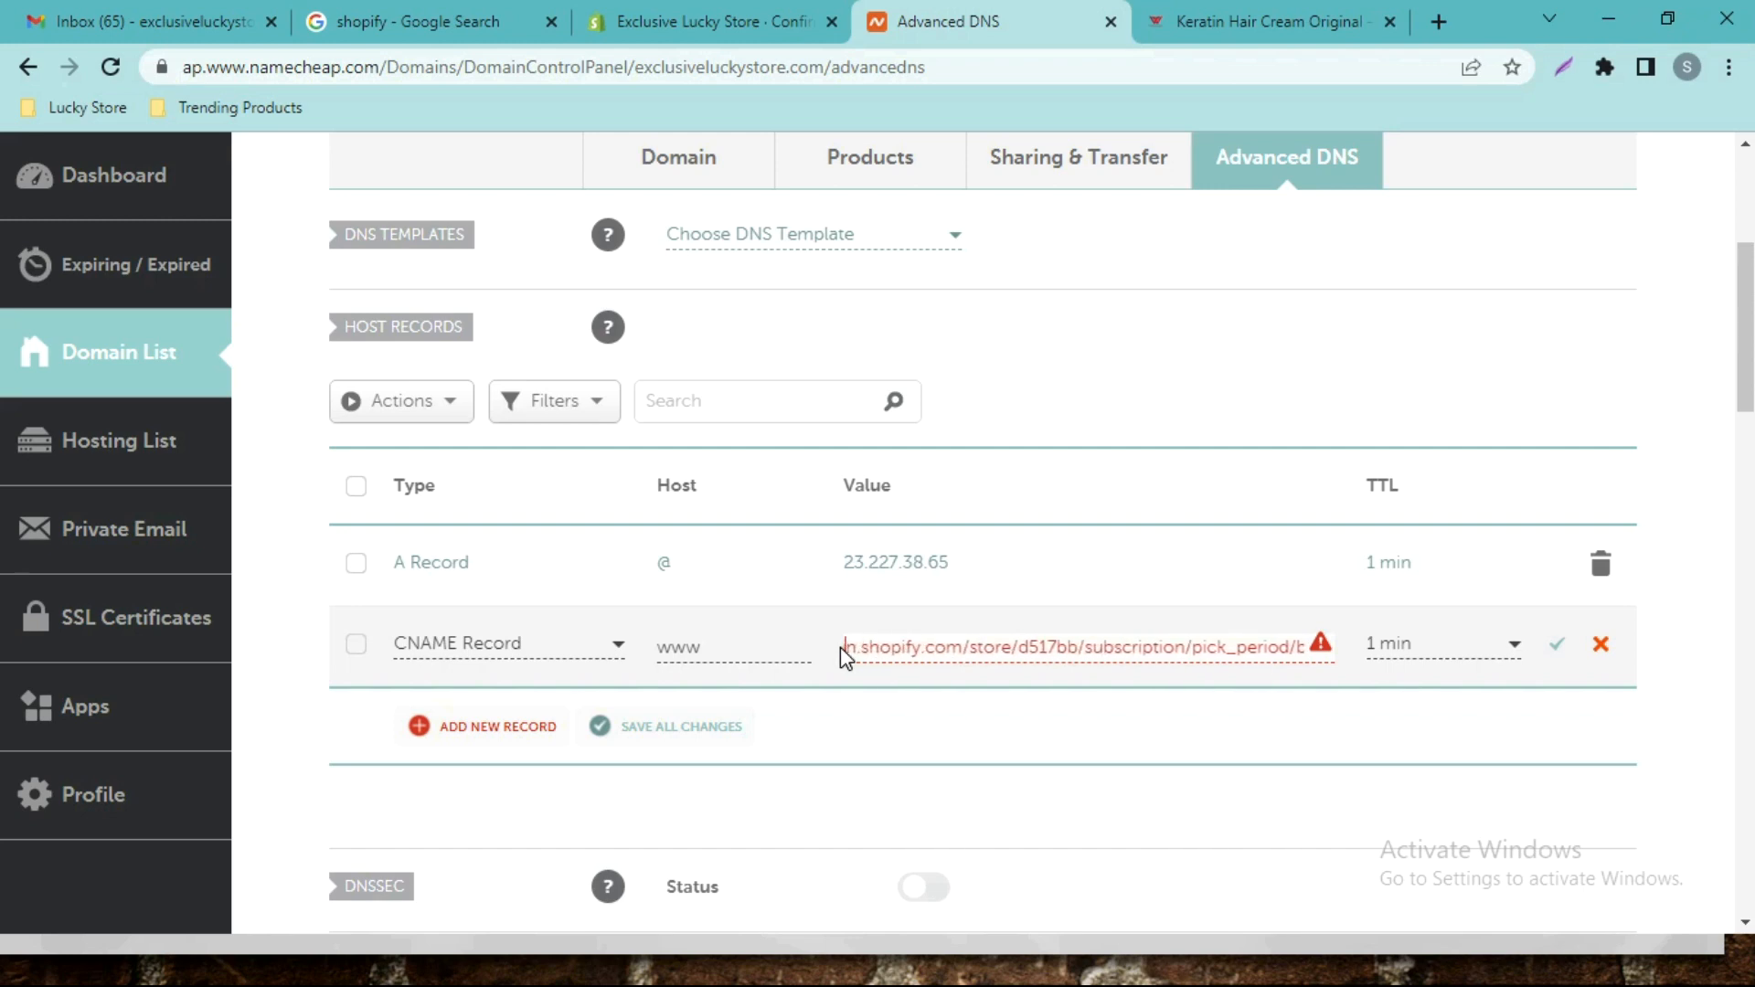
pyautogui.press('Right')
pyautogui.press('Right')
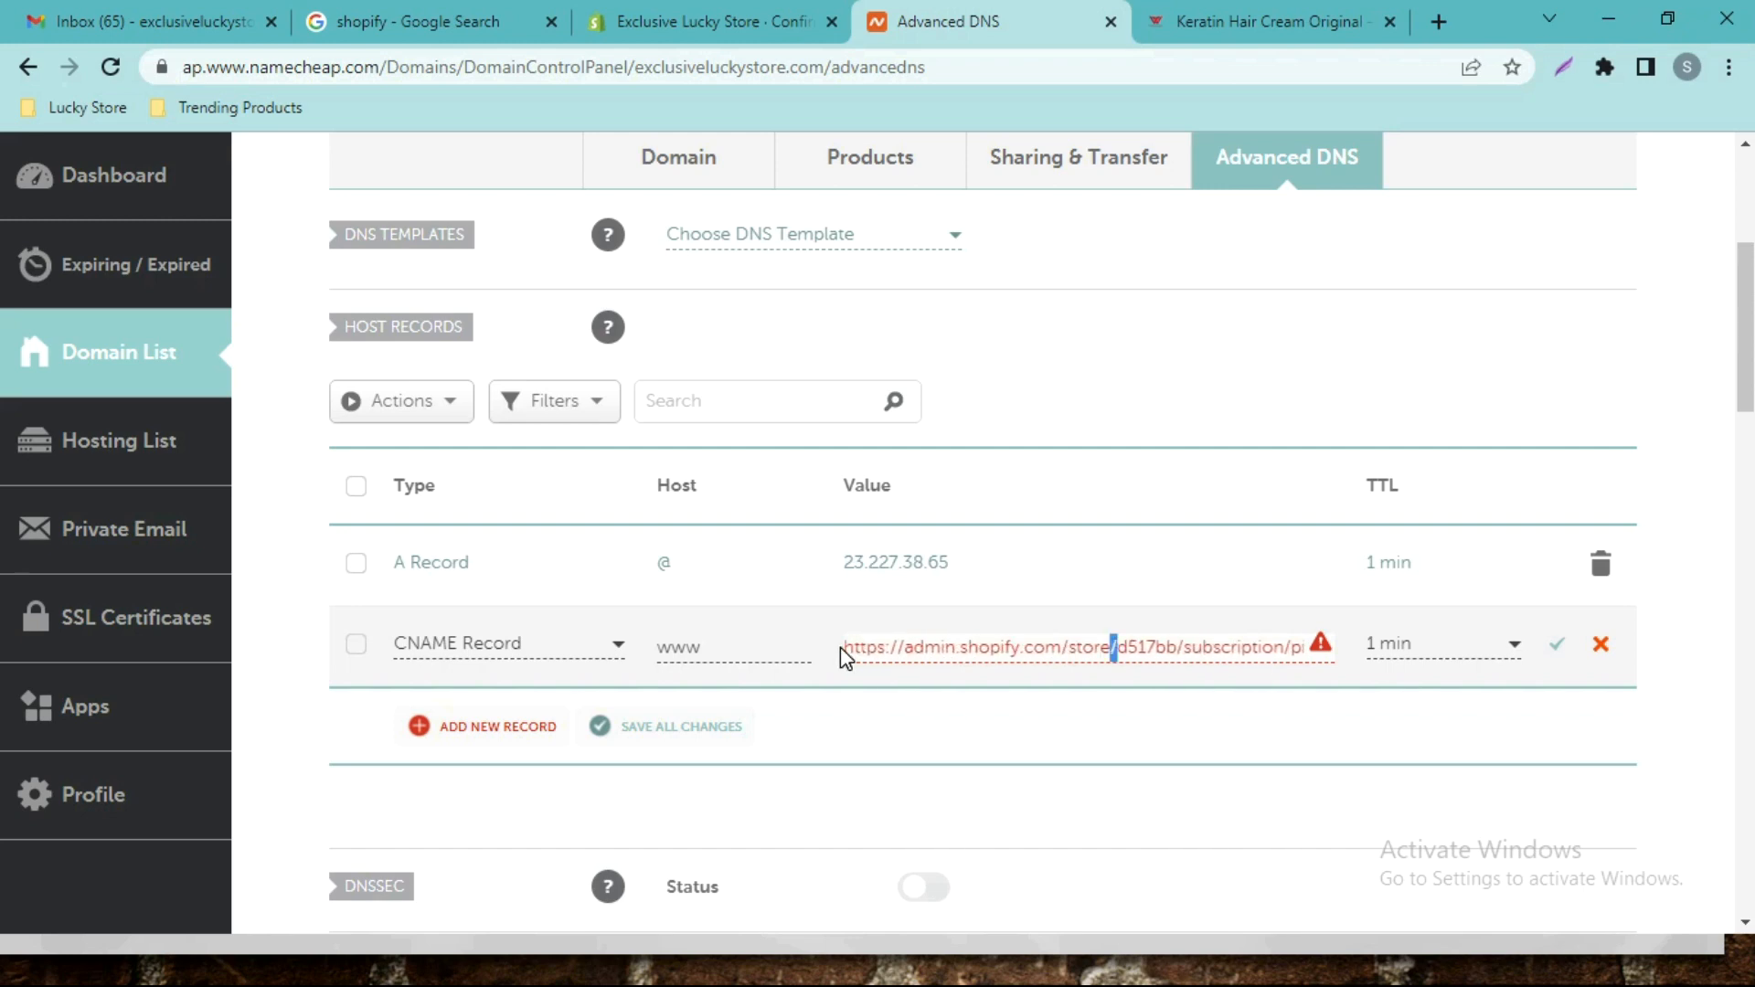
pyautogui.hotkey('shift', 'Right')
pyautogui.hotkey('shift', 'Right')
pyautogui.hotkey('shift', 'Right')
pyautogui.hotkey('shift', 'Right')
pyautogui.hotkey('shift', 'Right')
pyautogui.hotkey('shift', 'Right')
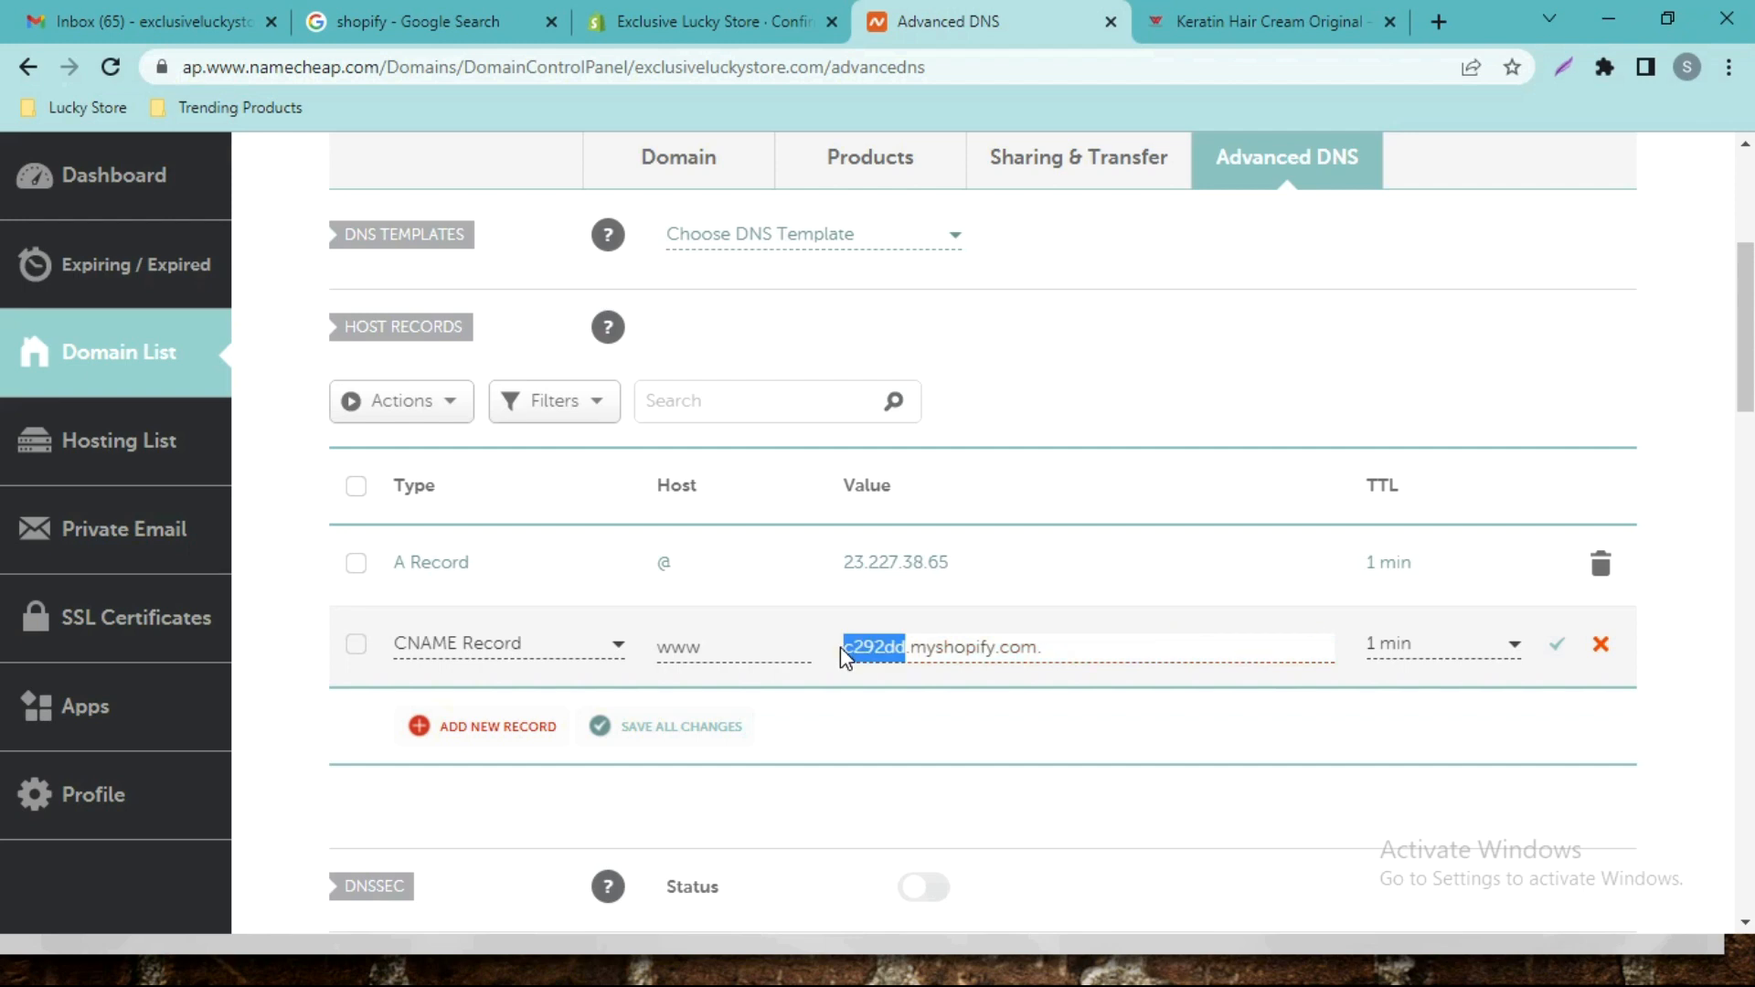
pyautogui.press('Right')
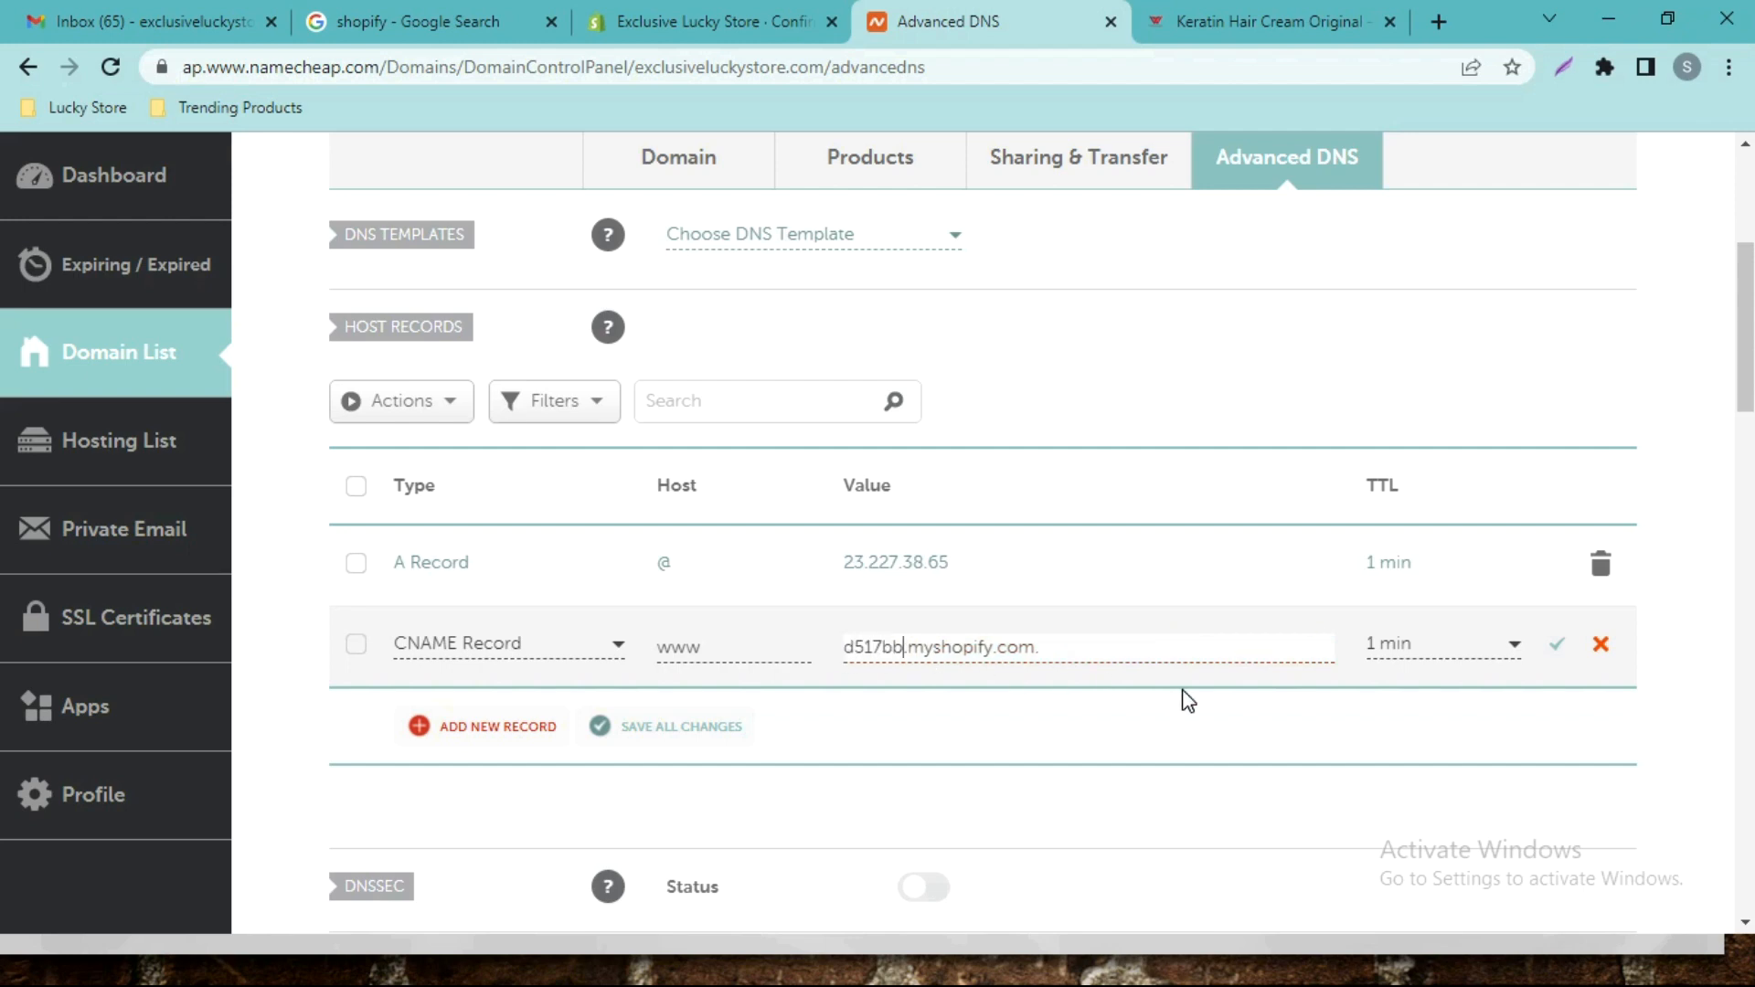
pyautogui.click(1563, 655)
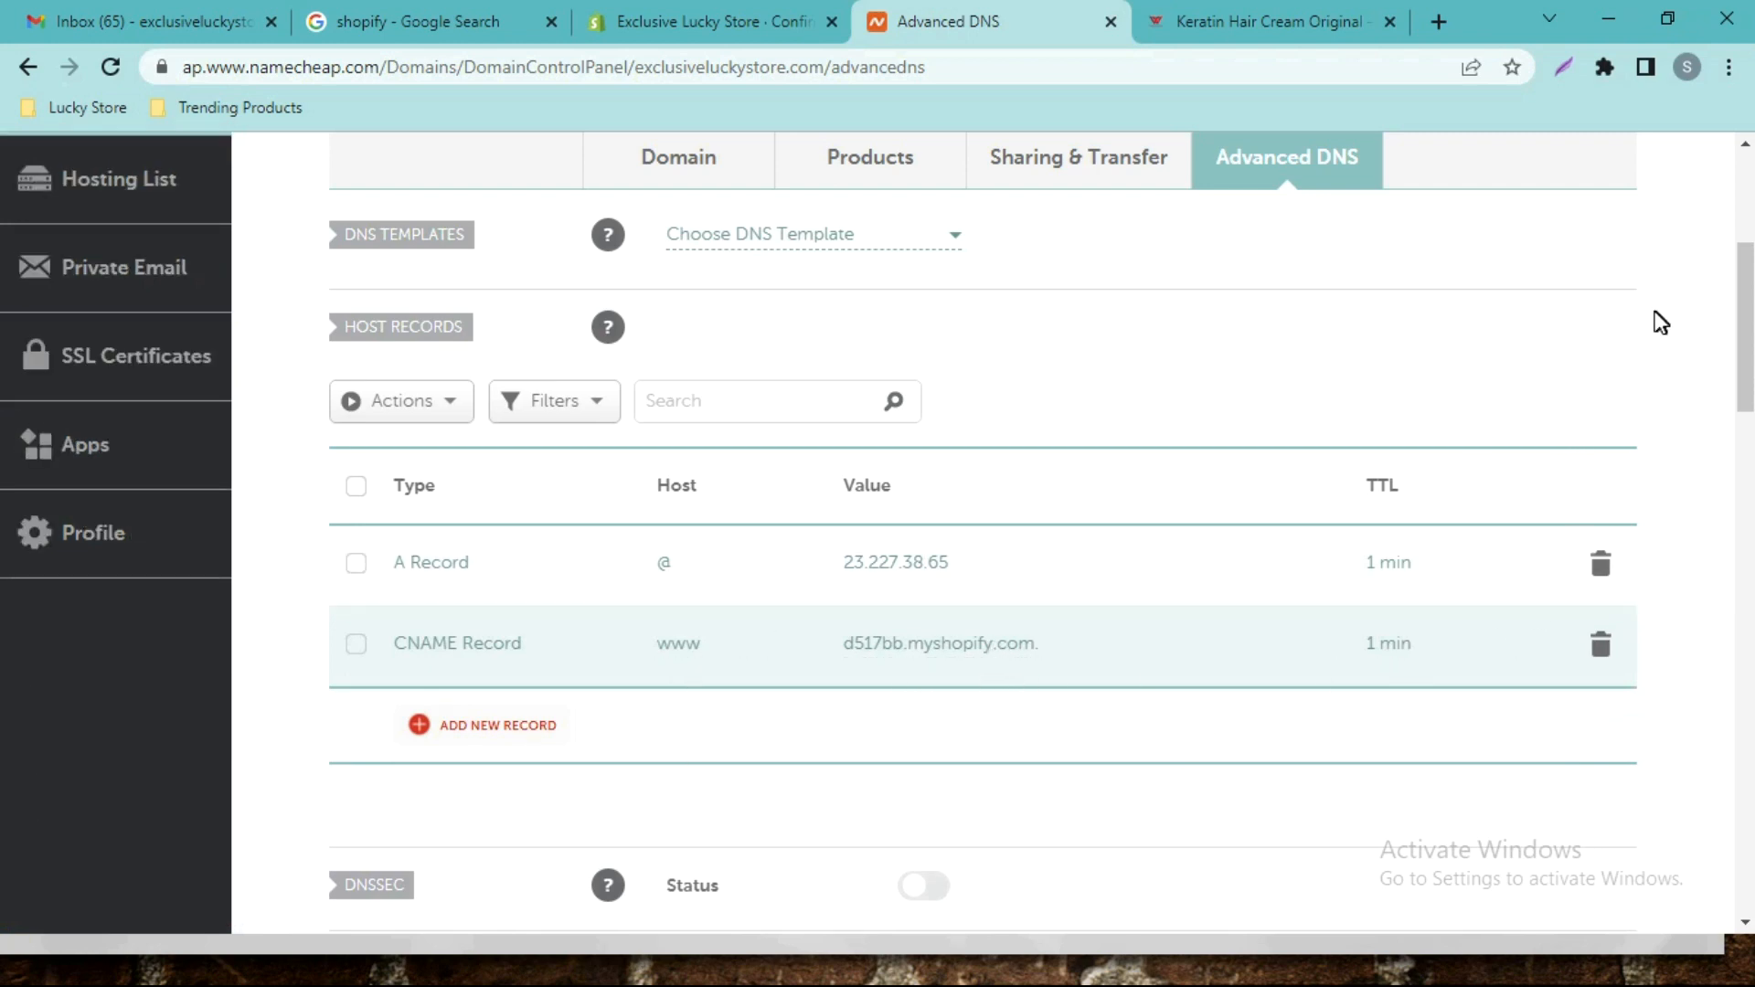
pyautogui.click(708, 12)
pyautogui.click(116, 880)
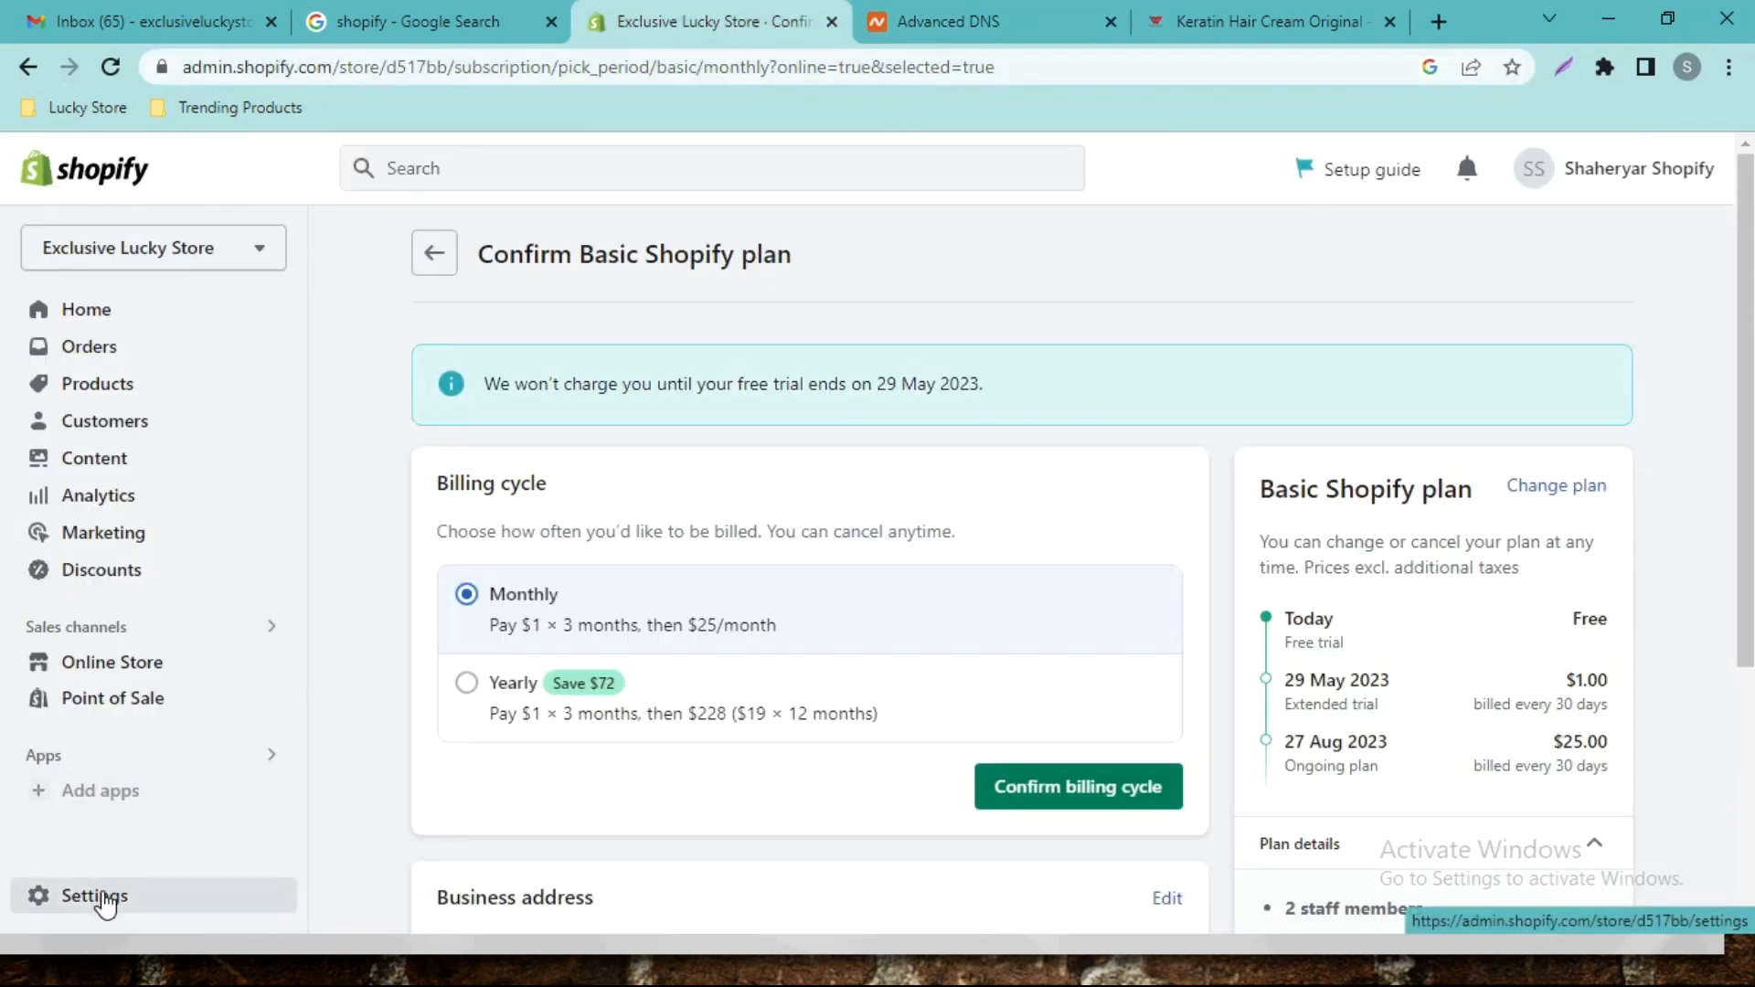
pyautogui.scroll(-10, 302, 727)
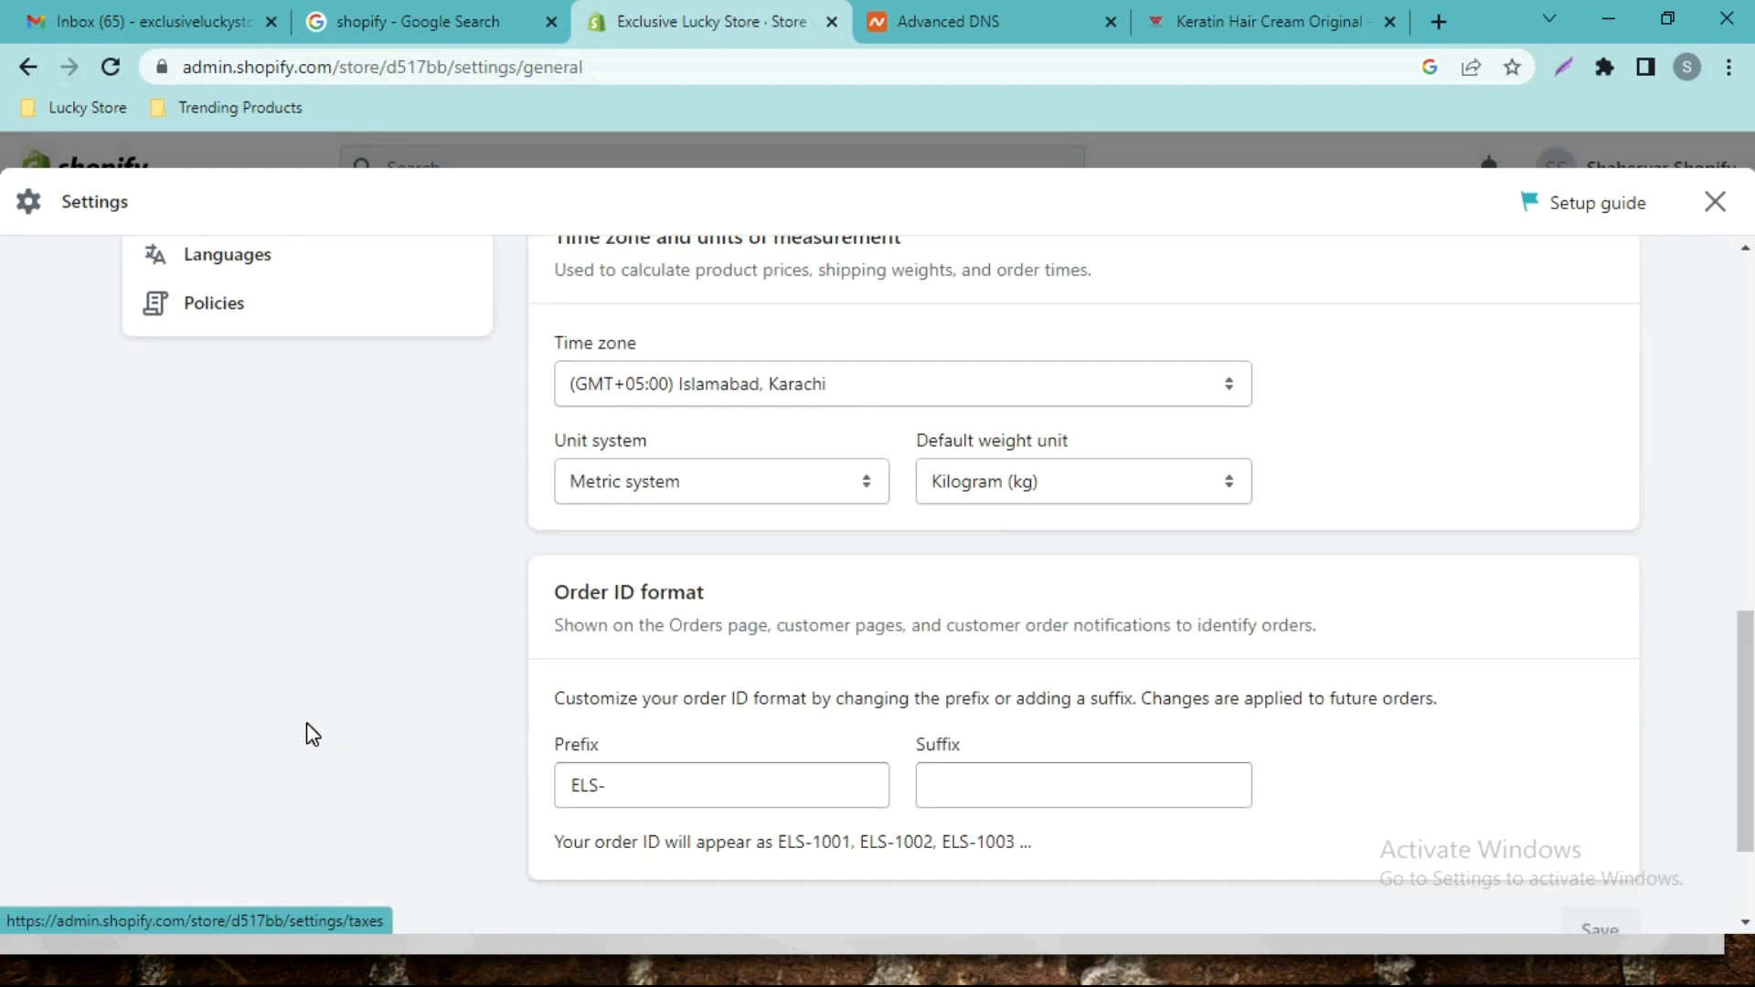
pyautogui.scroll(6, 302, 595)
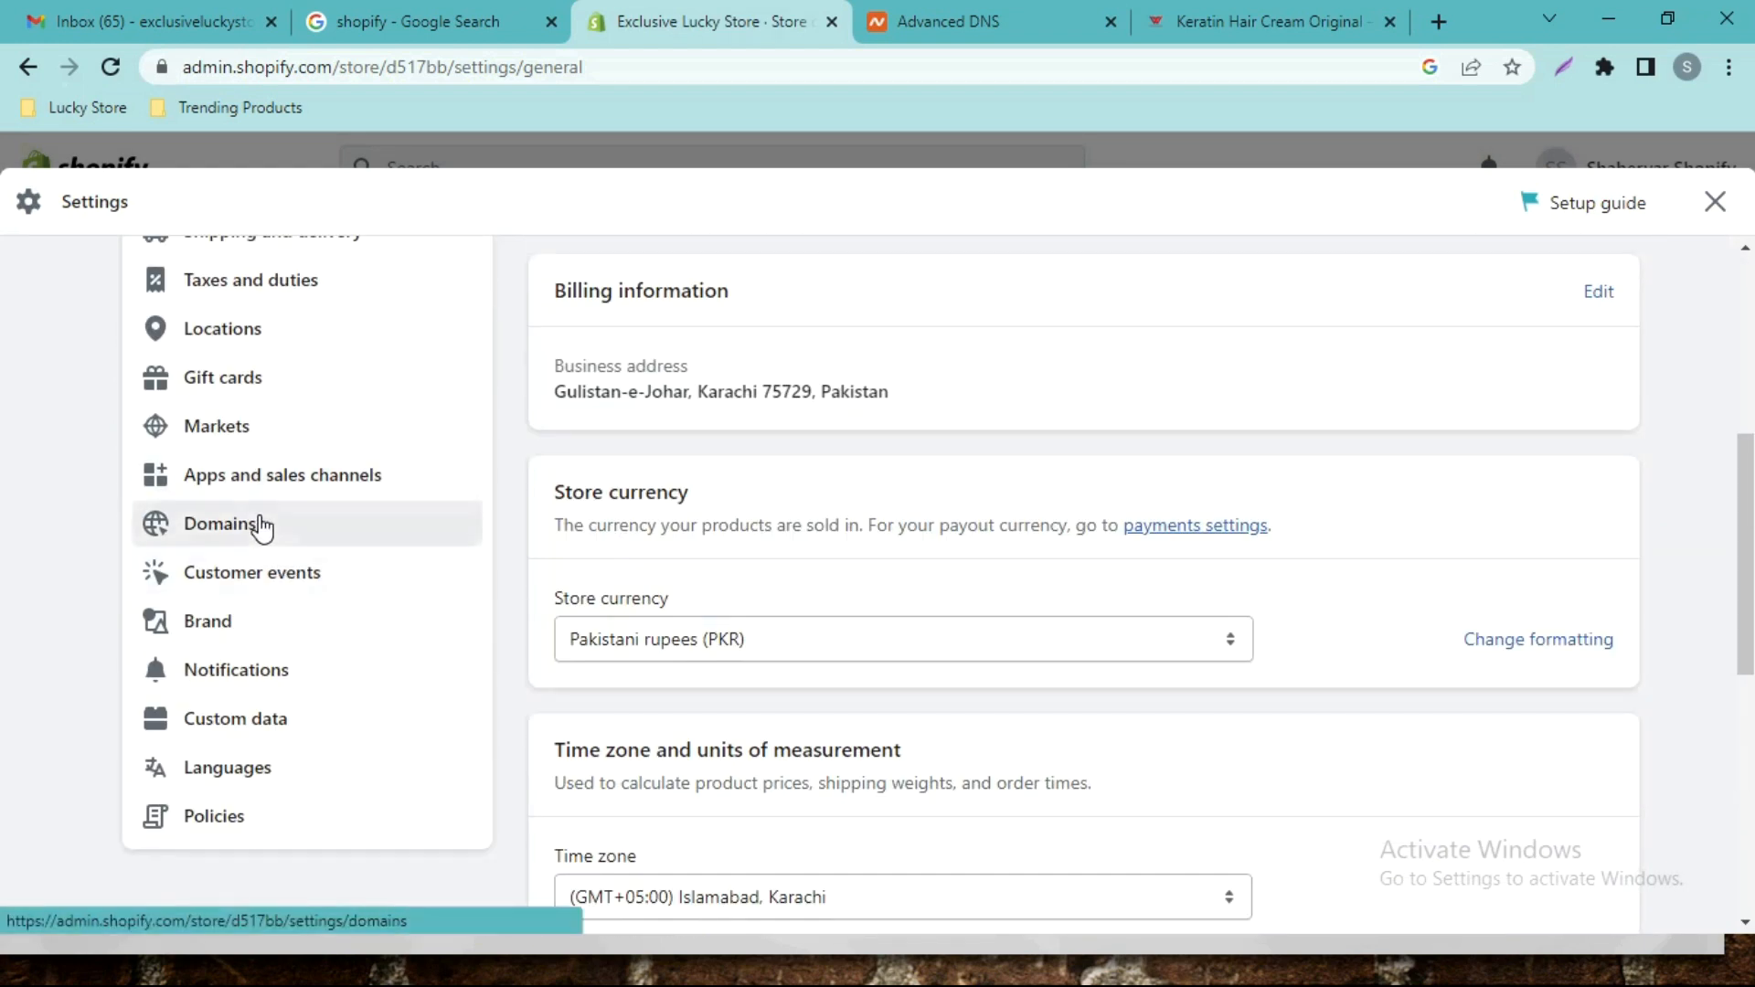
pyautogui.click(217, 522)
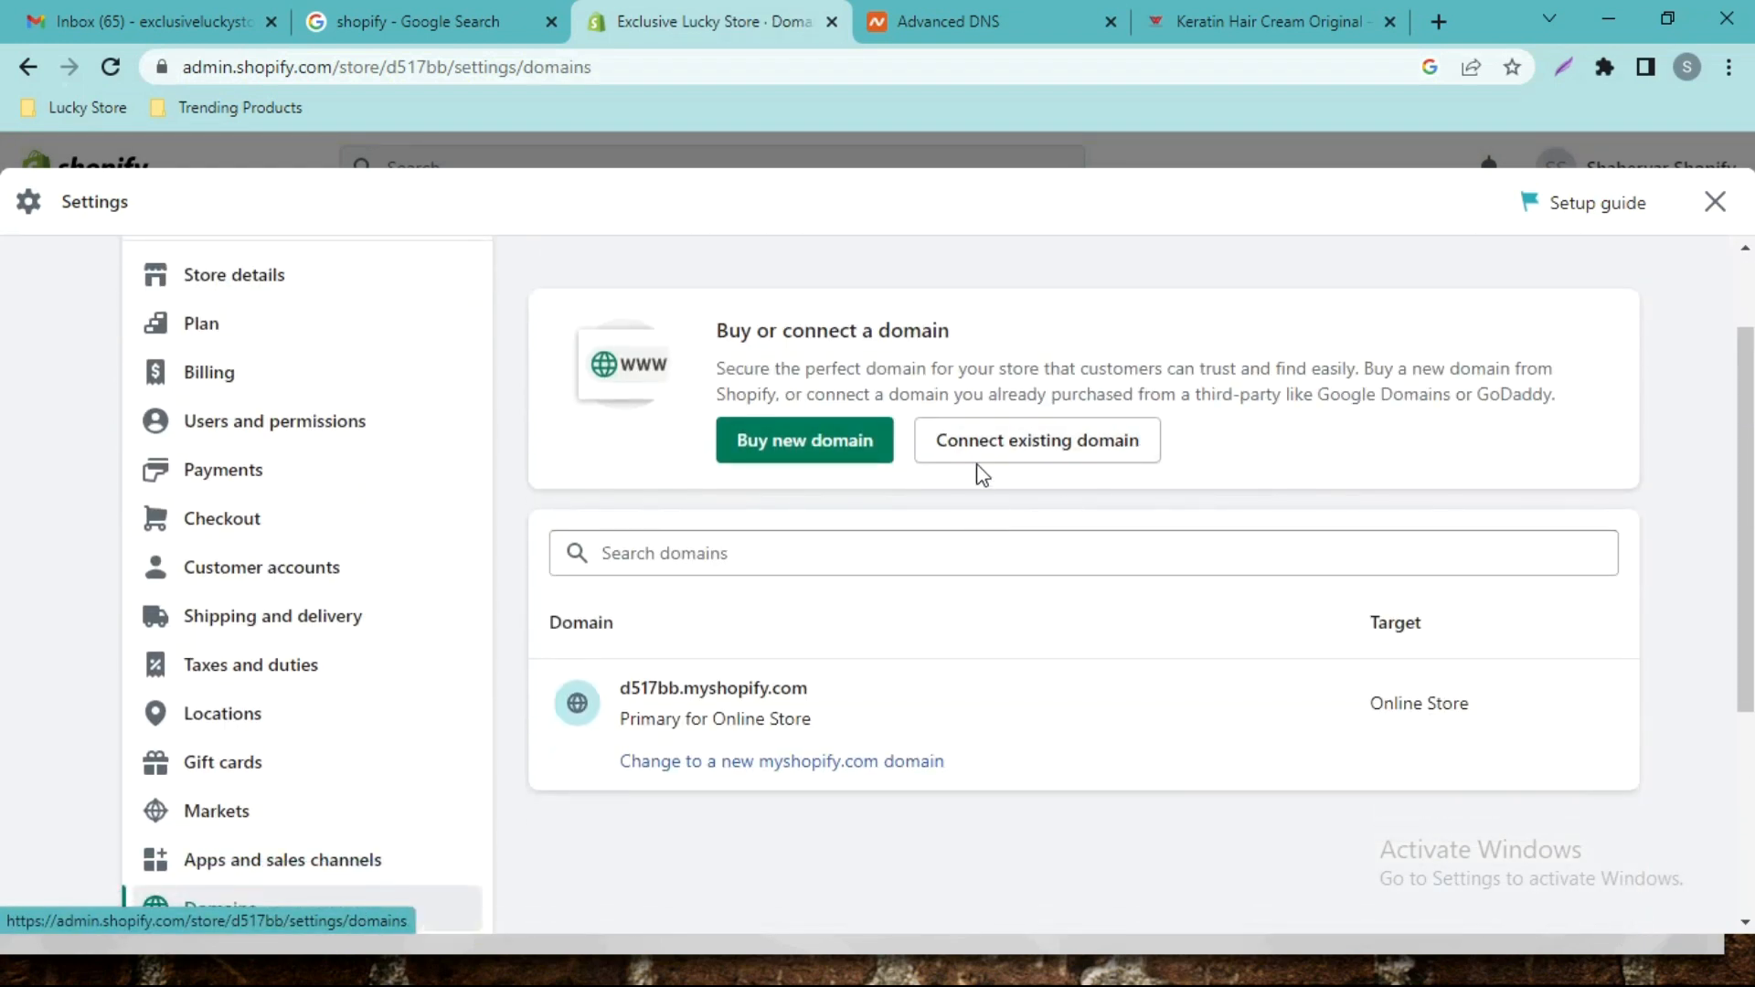
pyautogui.click(1042, 13)
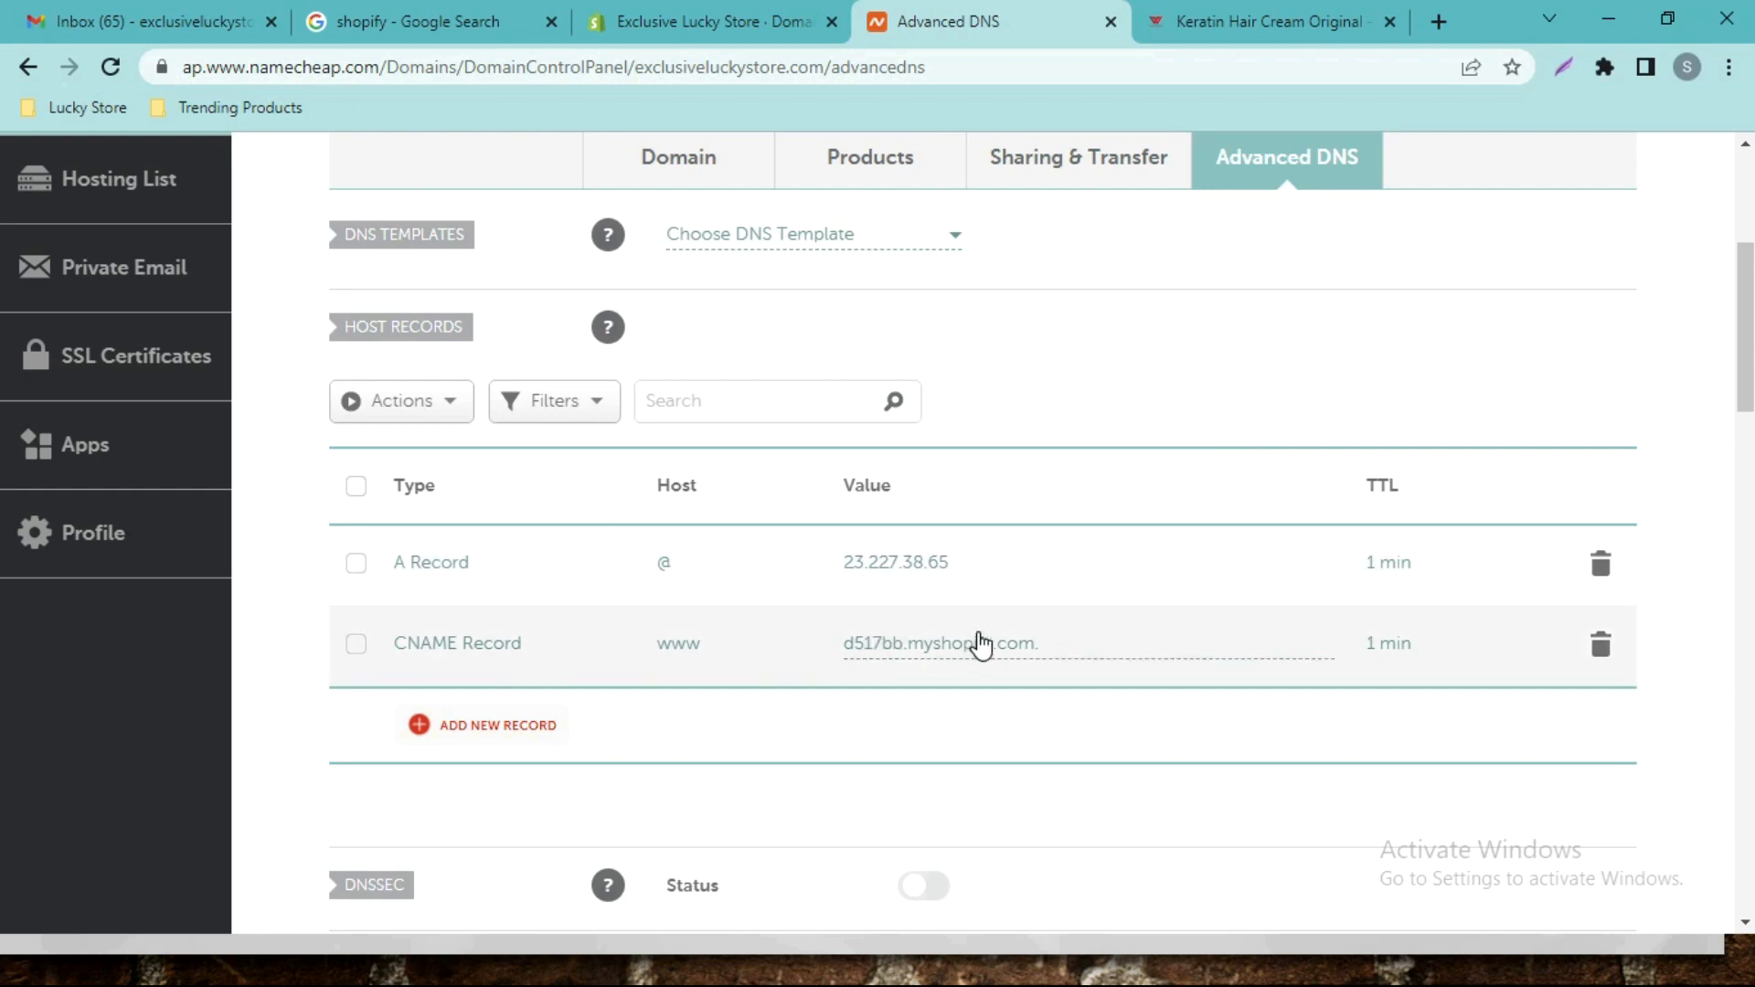
pyautogui.click(700, 16)
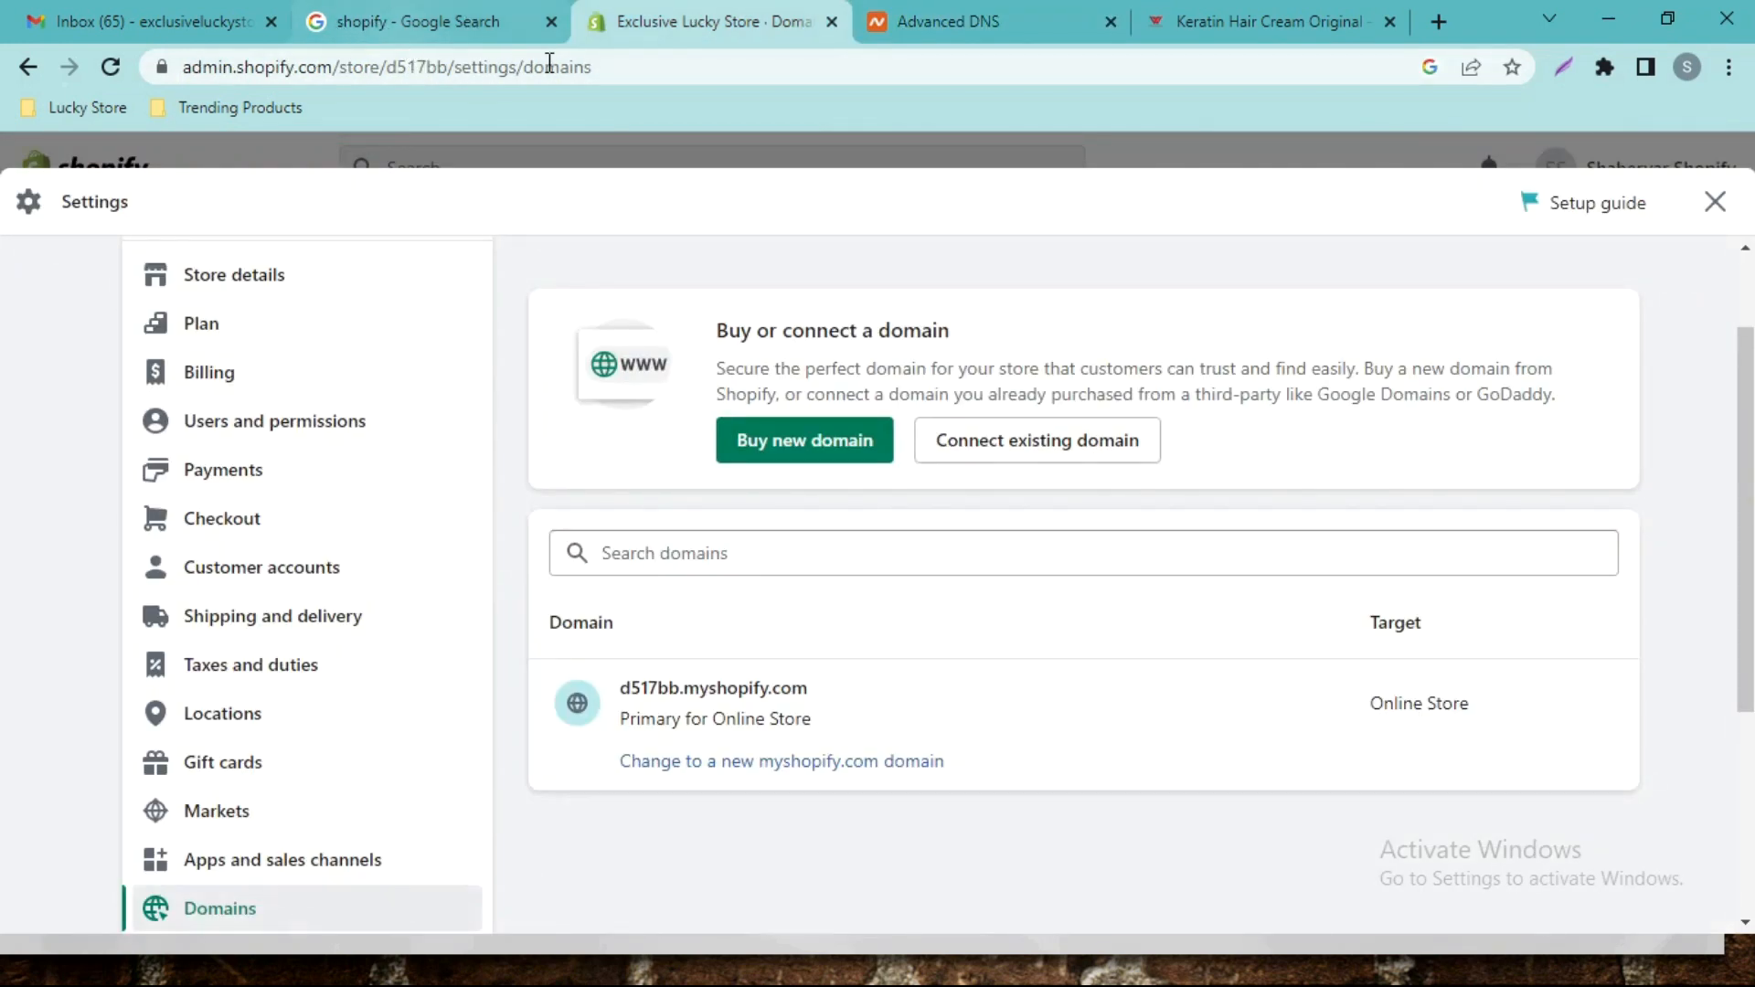
pyautogui.click(998, 14)
pyautogui.click(709, 15)
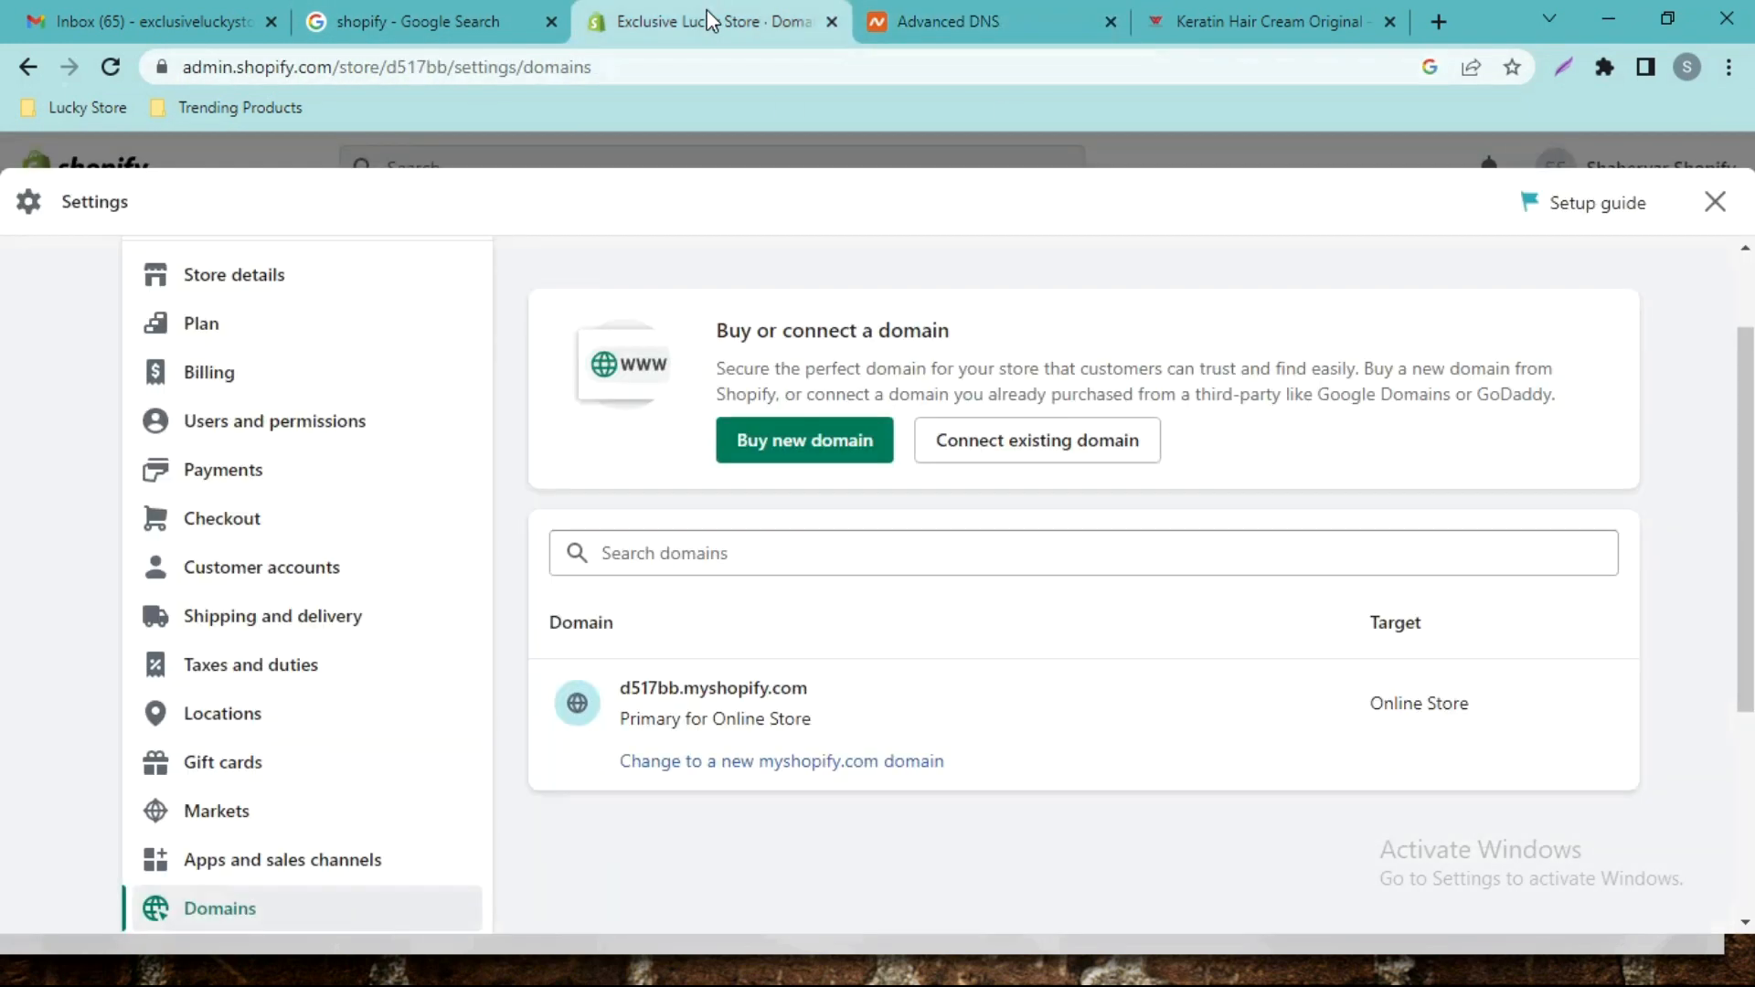
# Connect the existing domain exclusiveluckystore.com and verify its connection as the primary domain.
pyautogui.click(783, 558)
pyautogui.click(1030, 454)
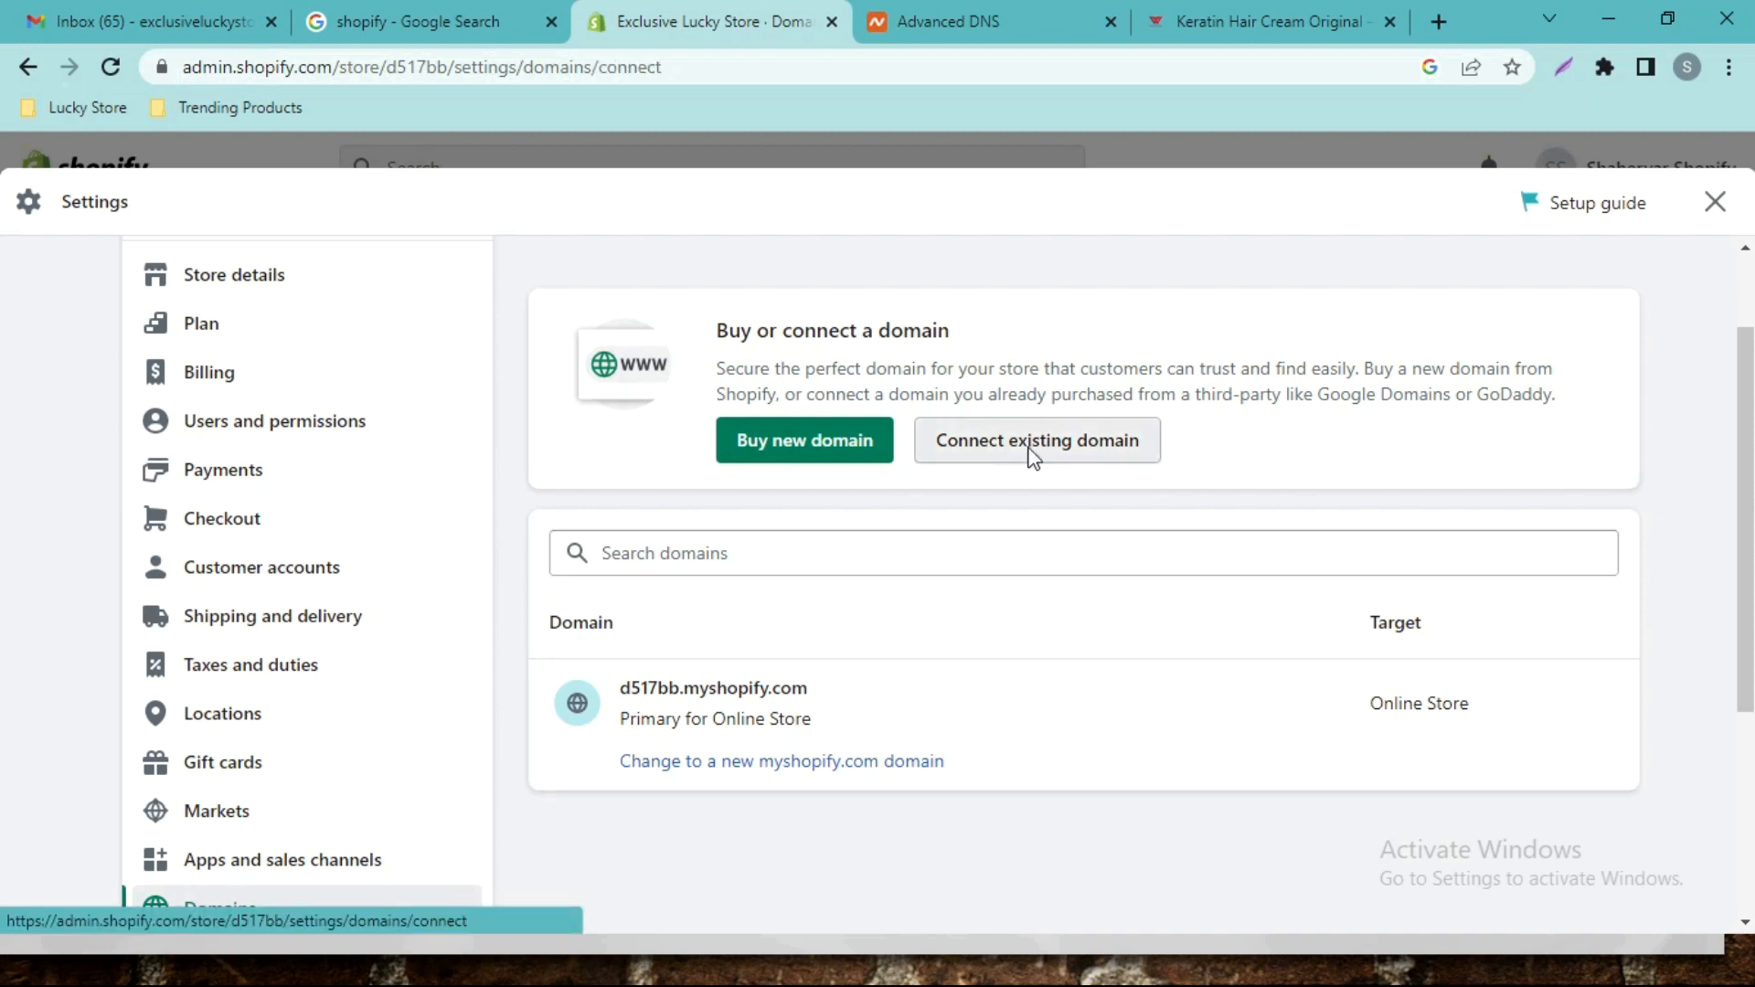
pyautogui.write('exclusiveluckystore.com')
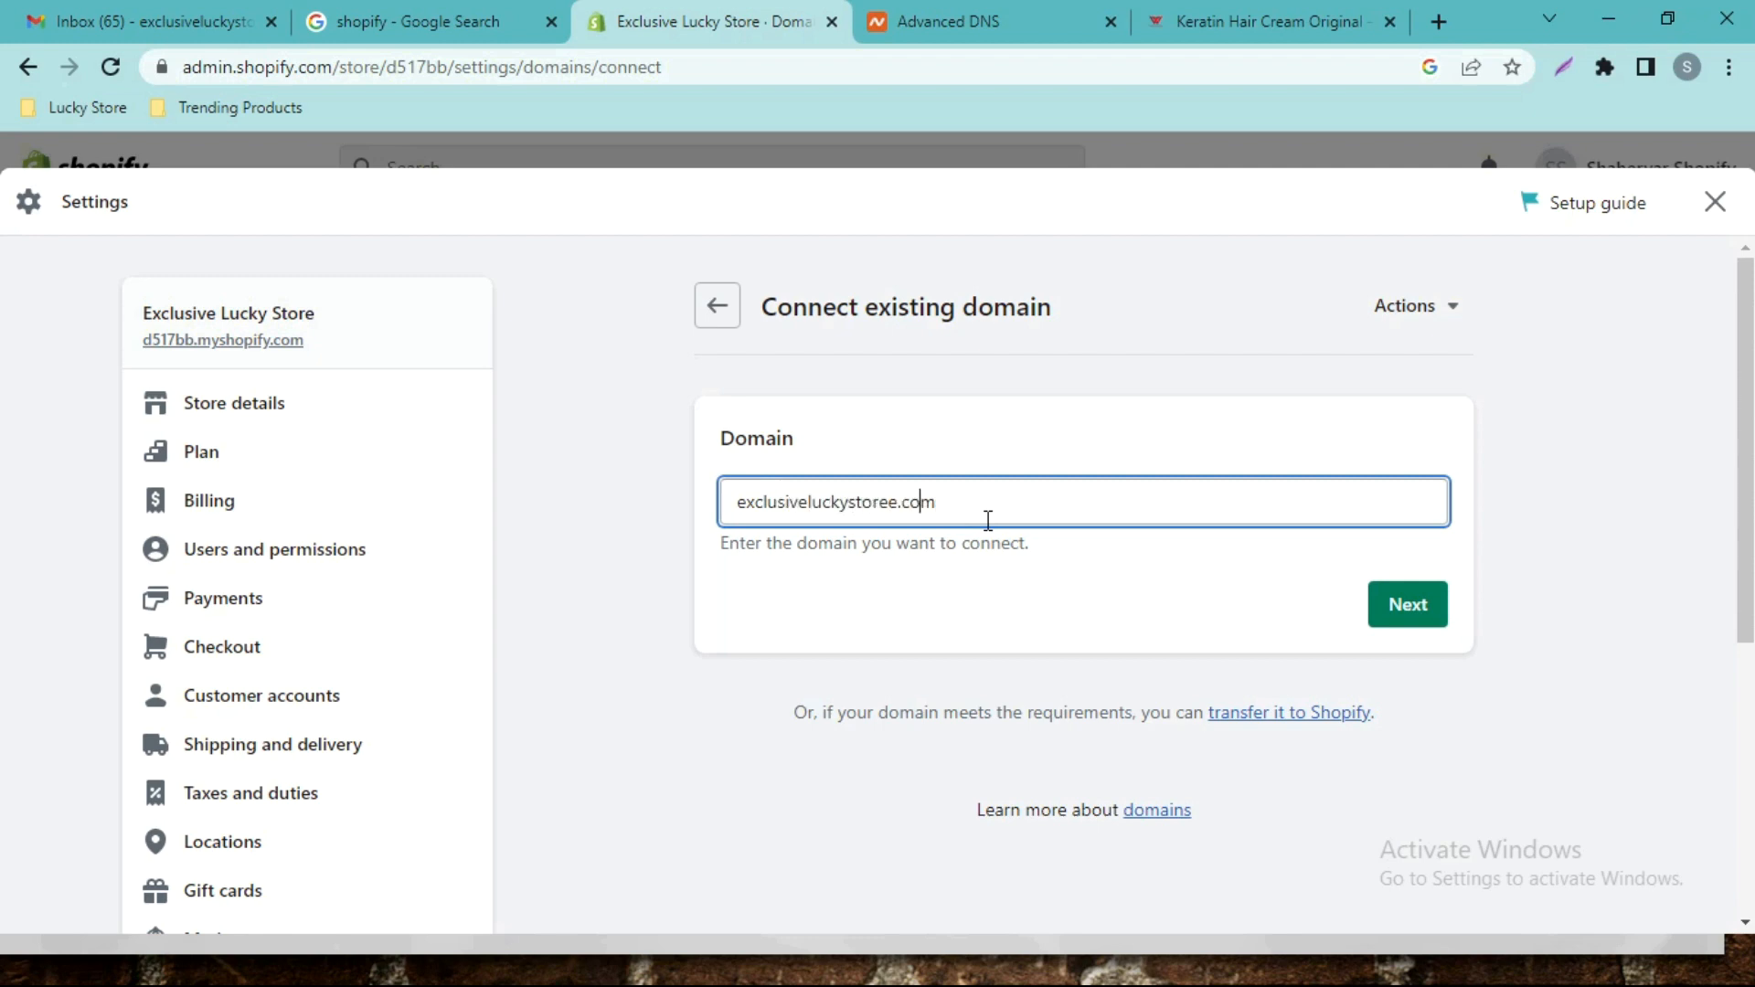
pyautogui.click(1412, 605)
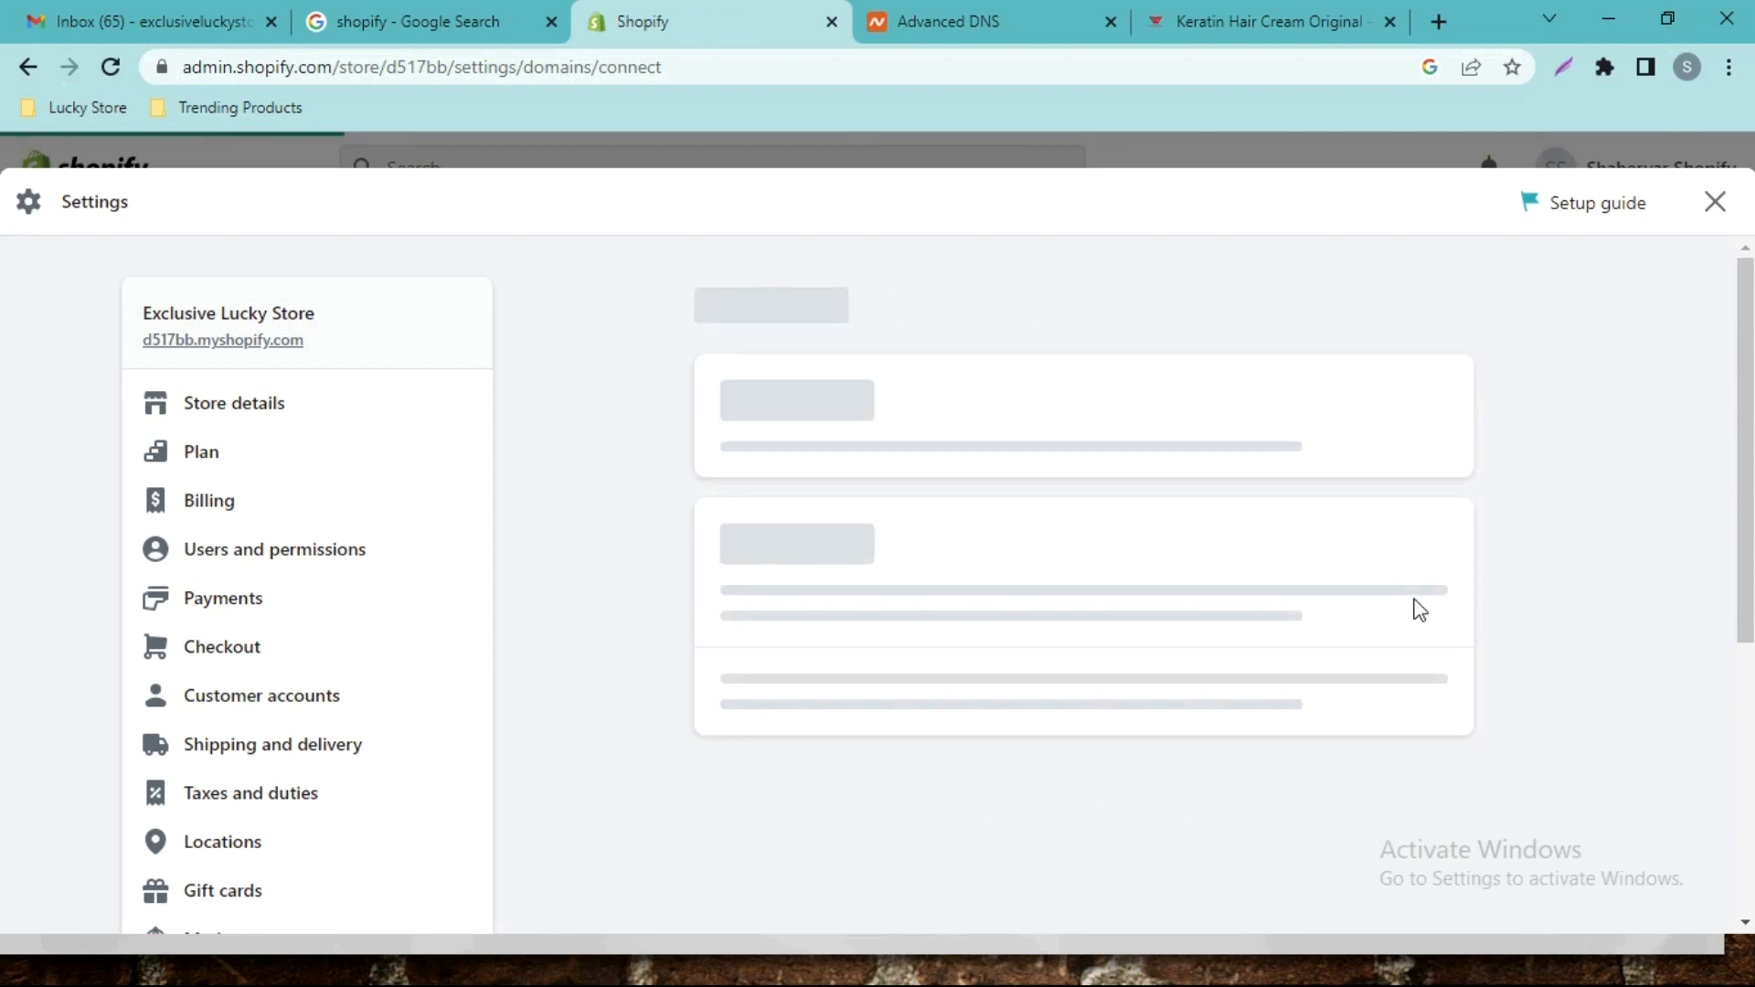
pyautogui.click(1292, 804)
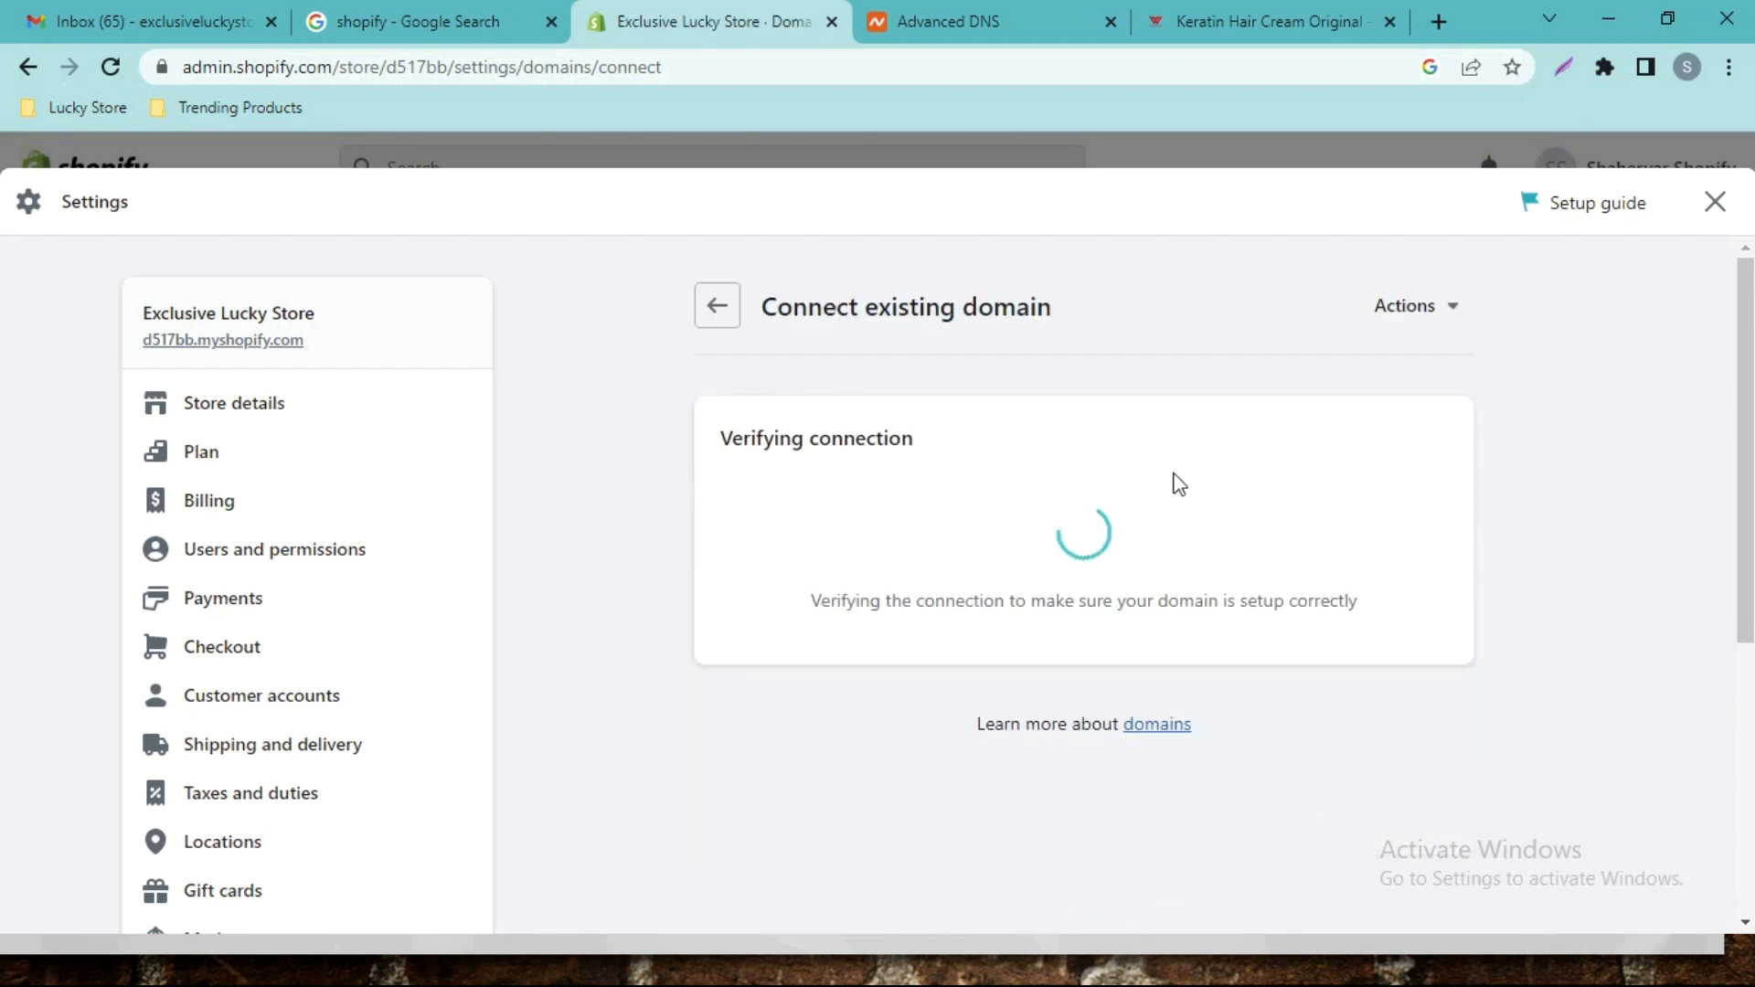
pyautogui.scroll(-3, 1097, 459)
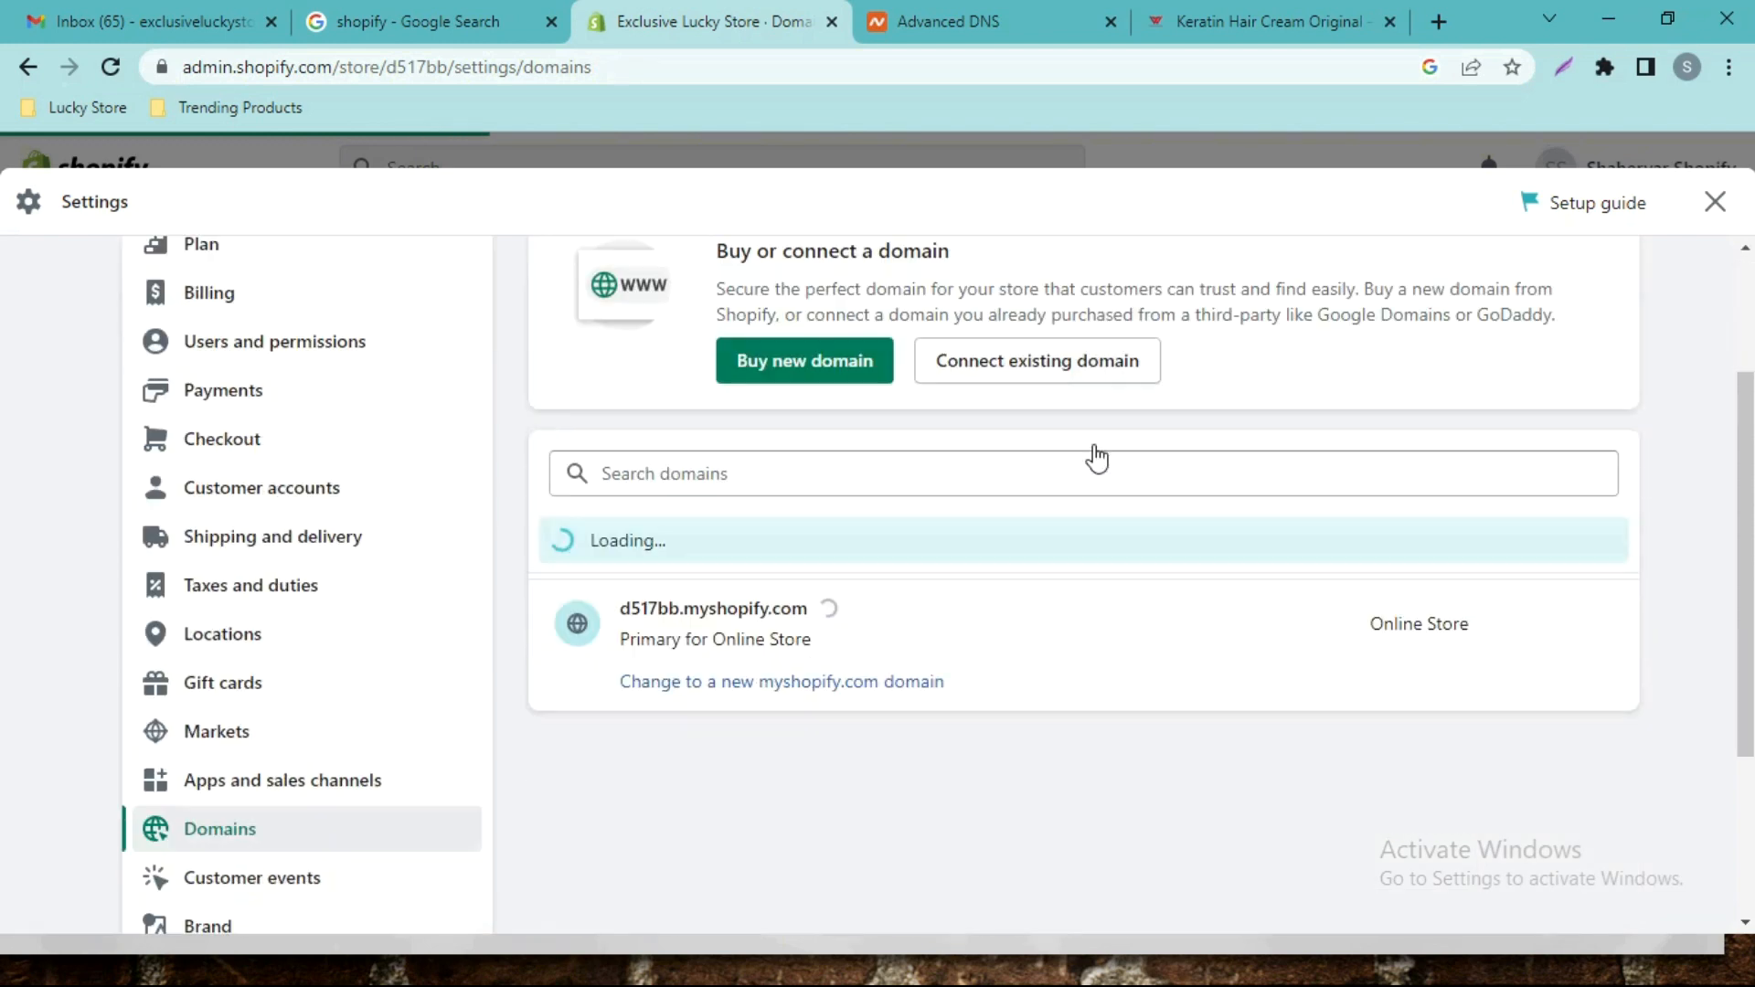
pyautogui.scroll(2, 1098, 464)
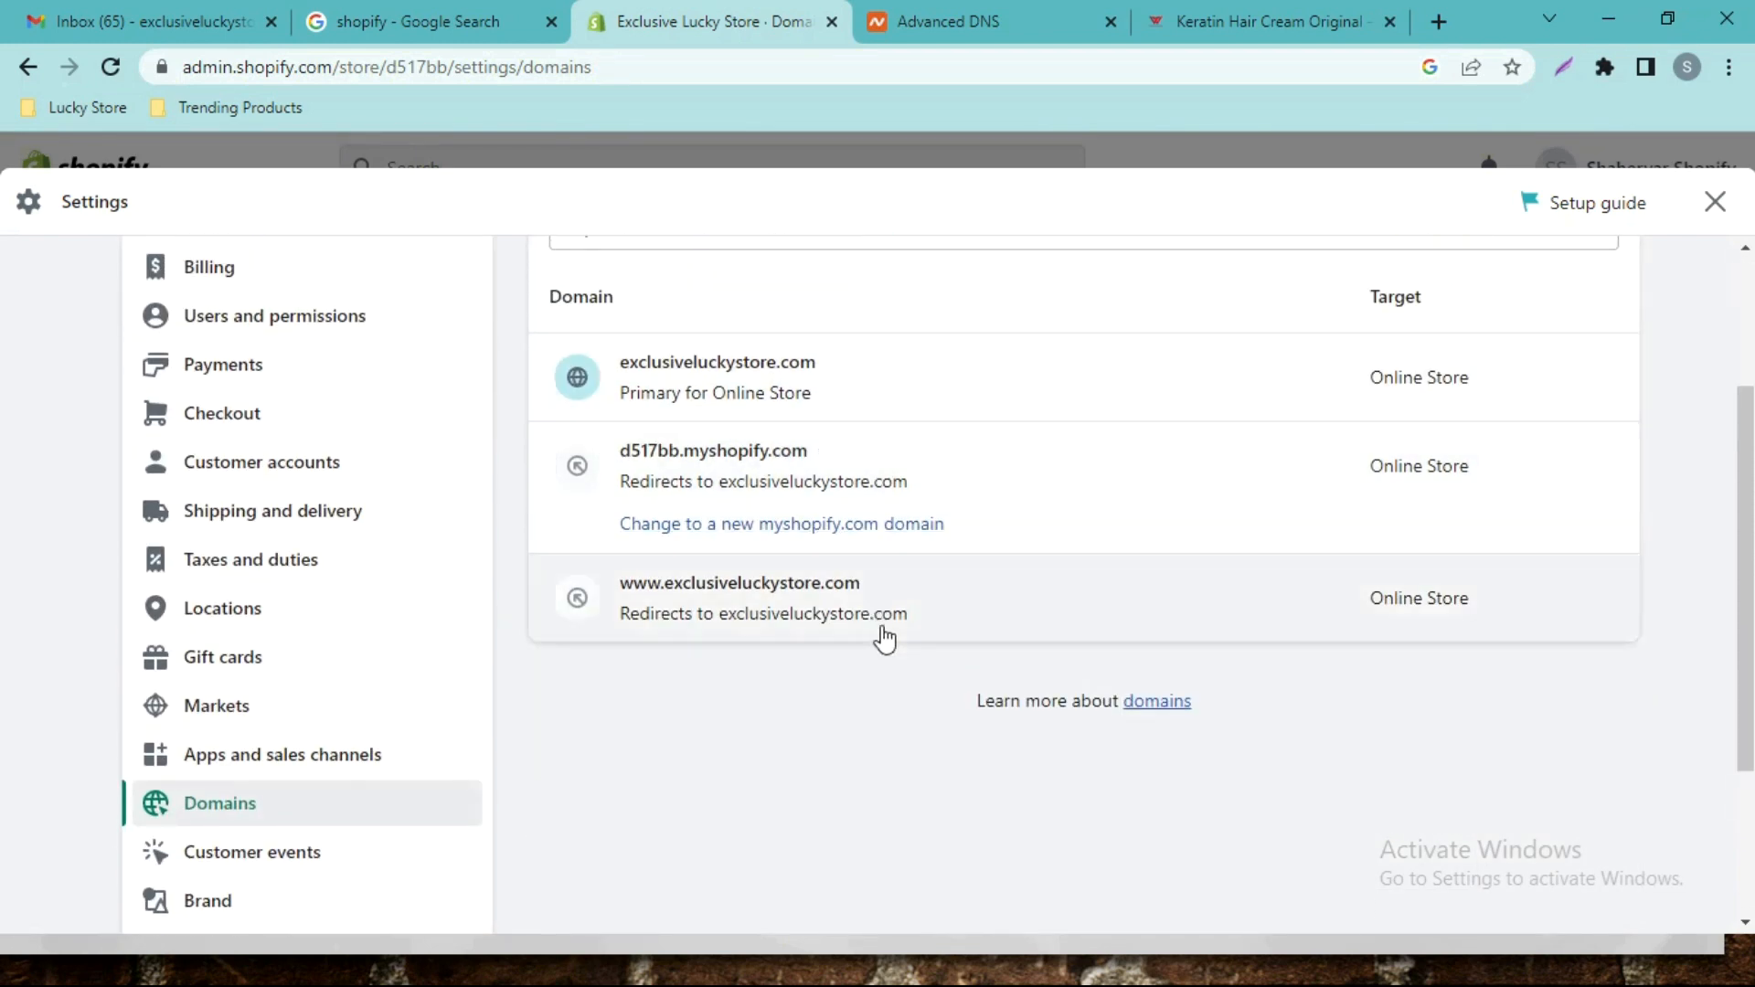
pyautogui.moveTo(1749, 516); pyautogui.dragTo(1750, 491)
pyautogui.click(942, 21)
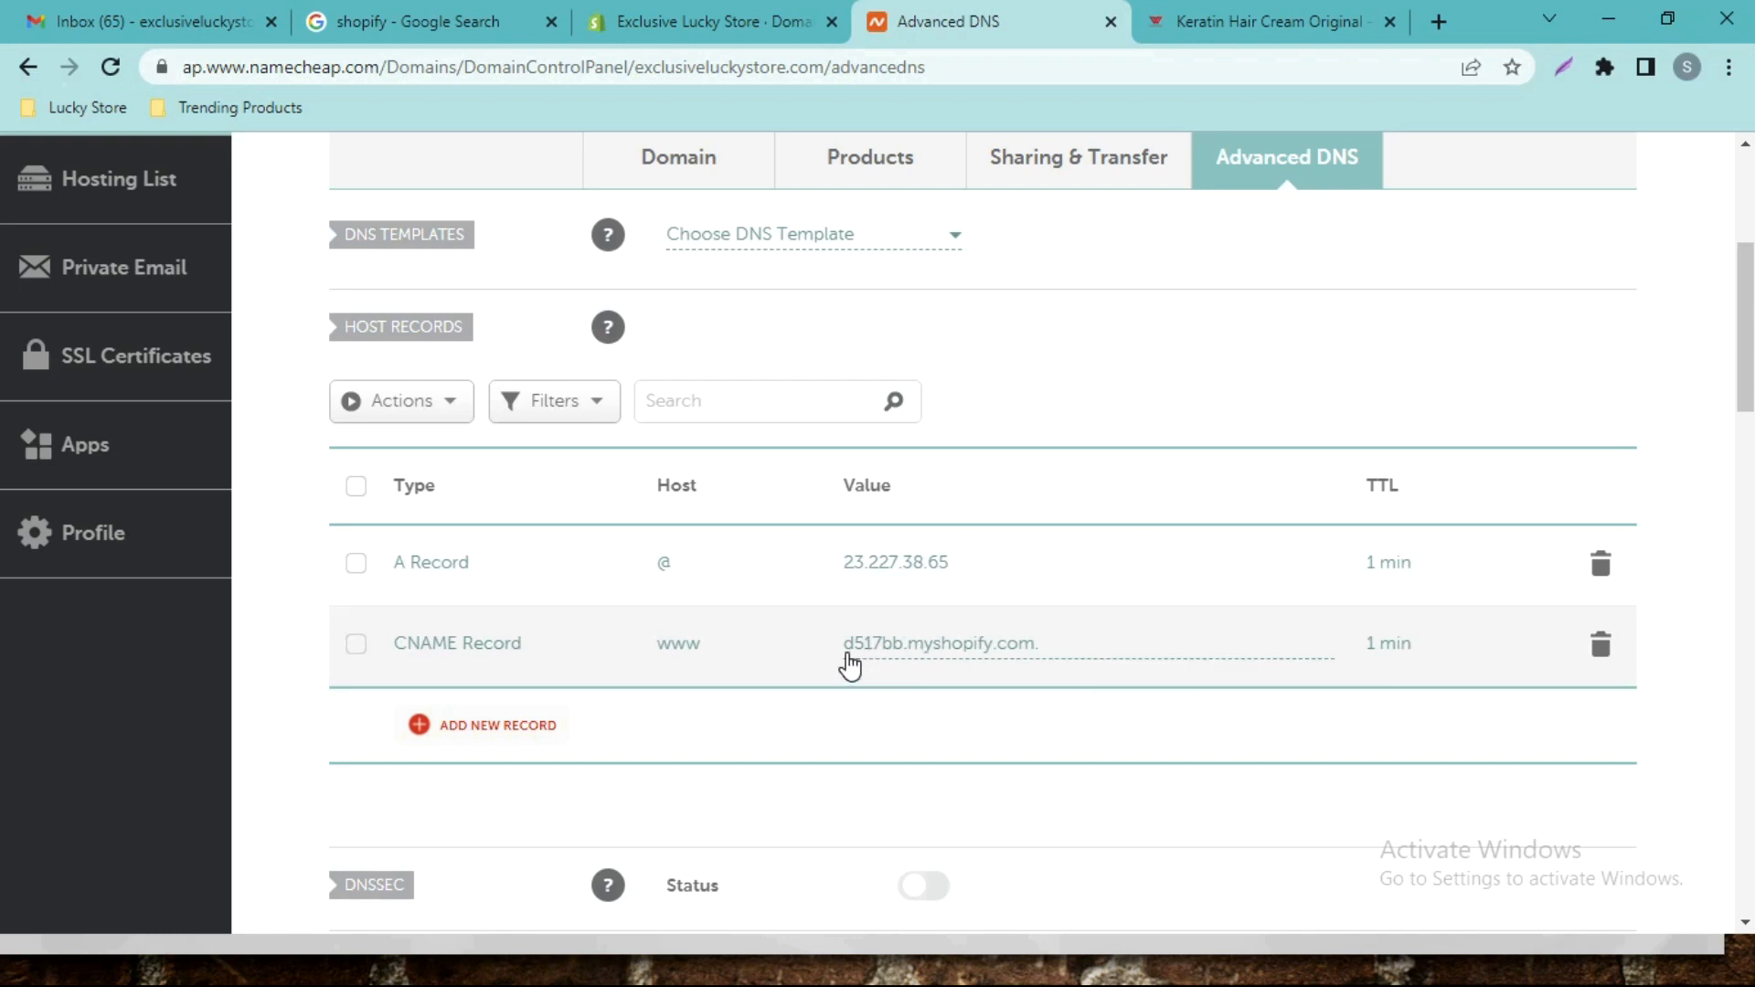
# Recheck the Namecheap CNAME, then review the Domains list, which shows exclusiveluckystore.com as primary with redirects.
pyautogui.click(565, 11)
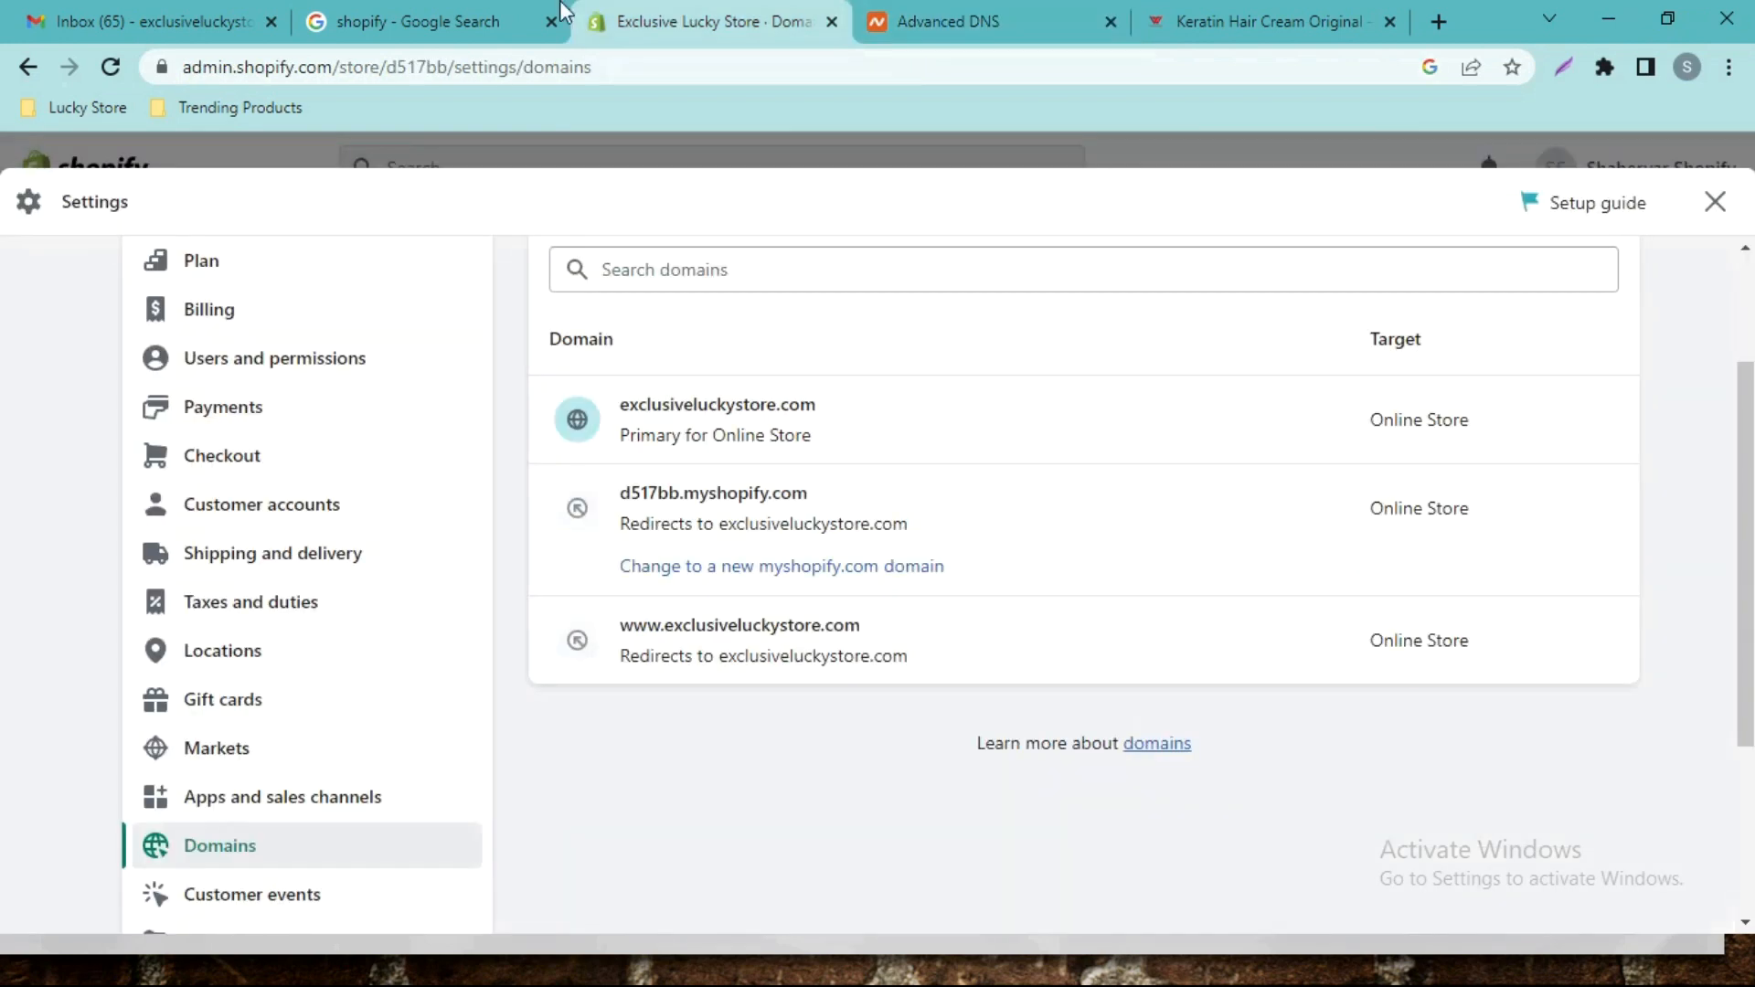
pyautogui.click(955, 17)
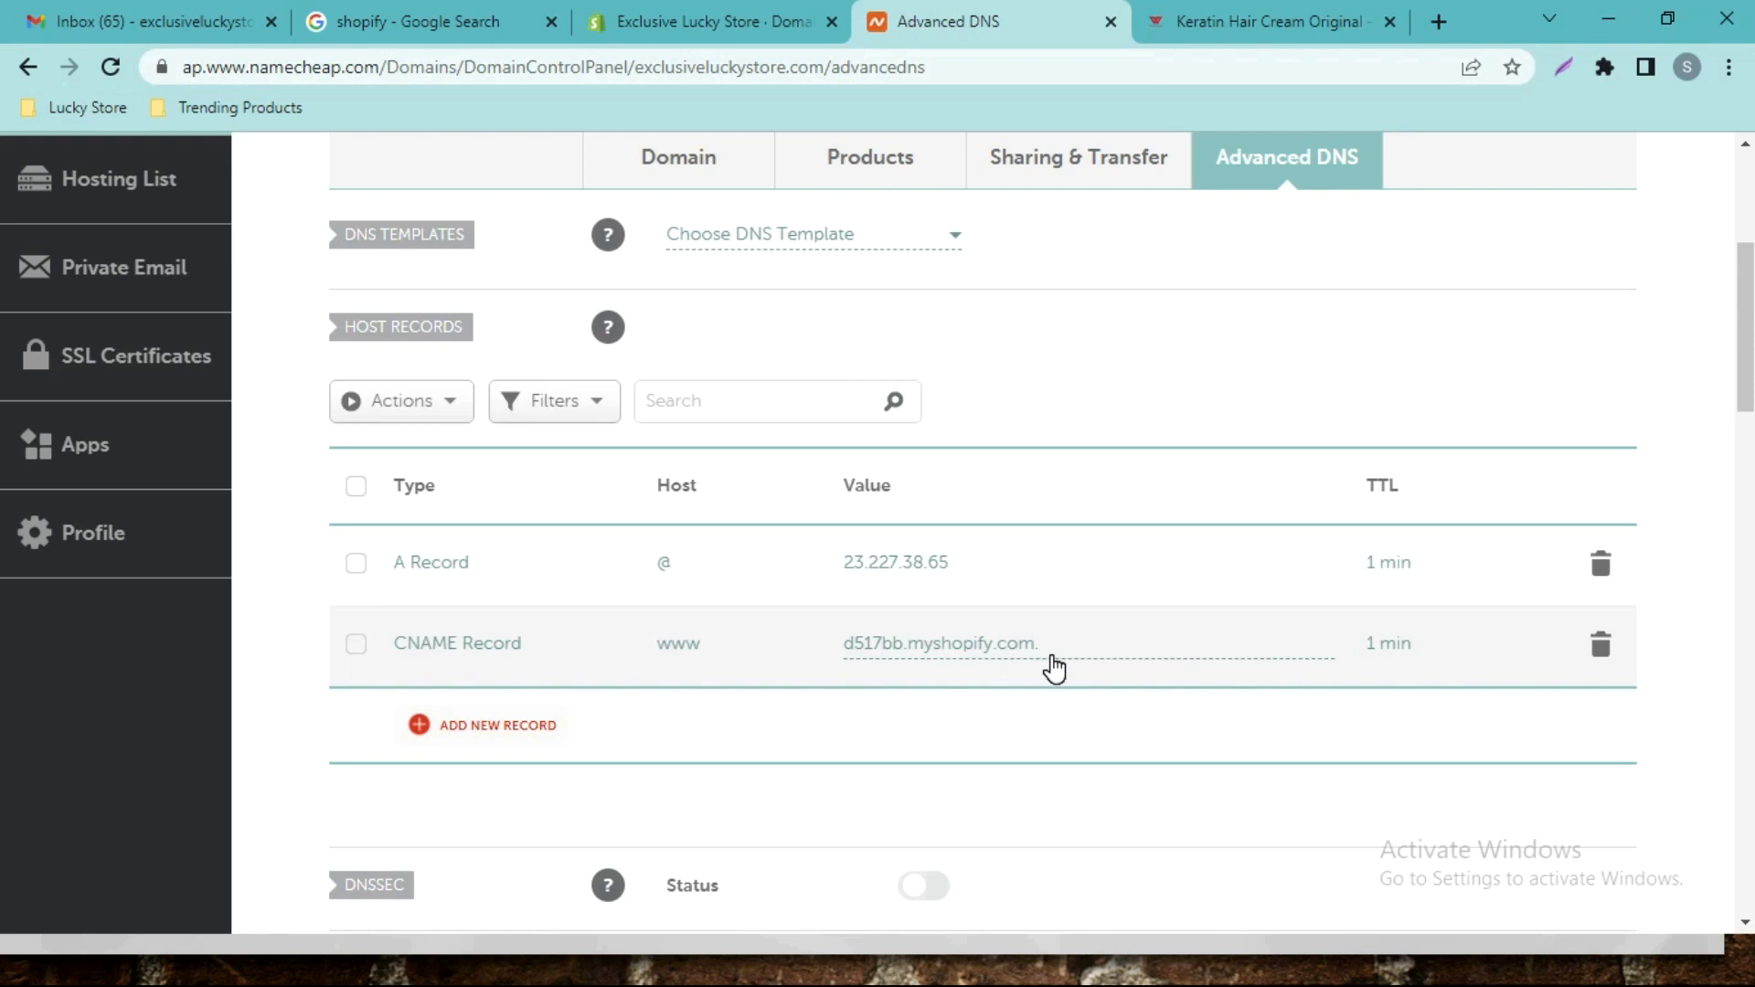
pyautogui.click(644, 20)
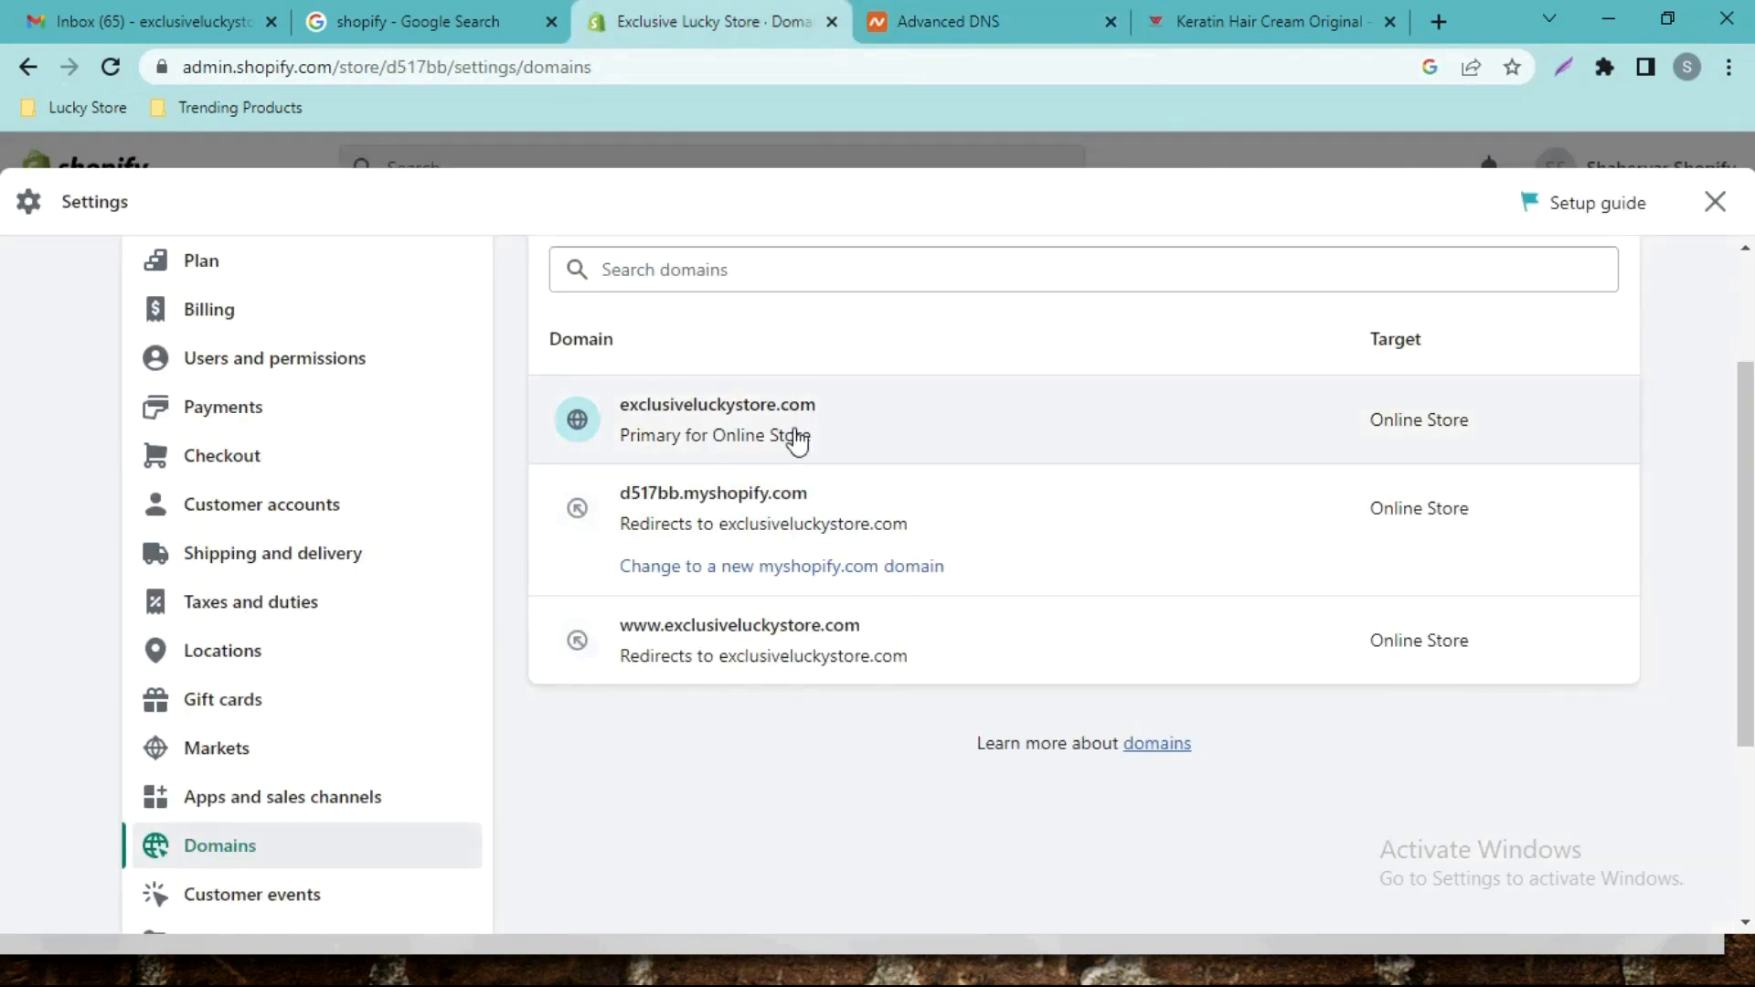
pyautogui.scroll(2, 1586, 567)
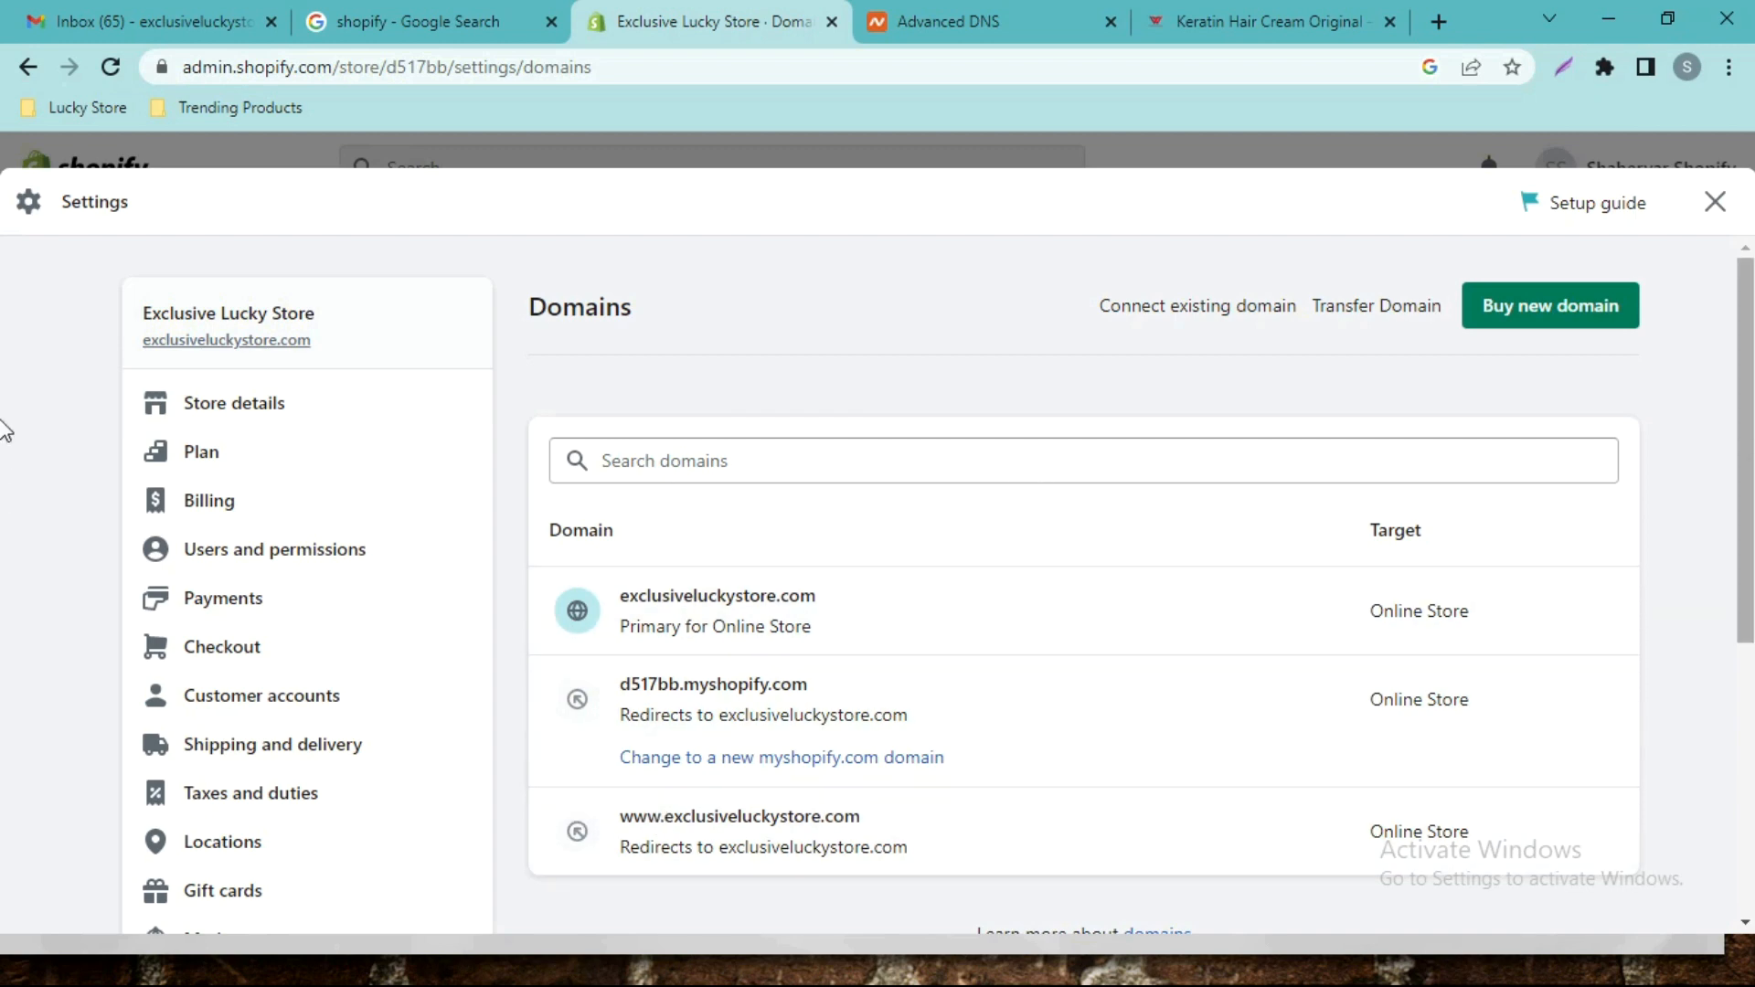
pyautogui.scroll(-1, 3, 523)
pyautogui.scroll(2, 3, 493)
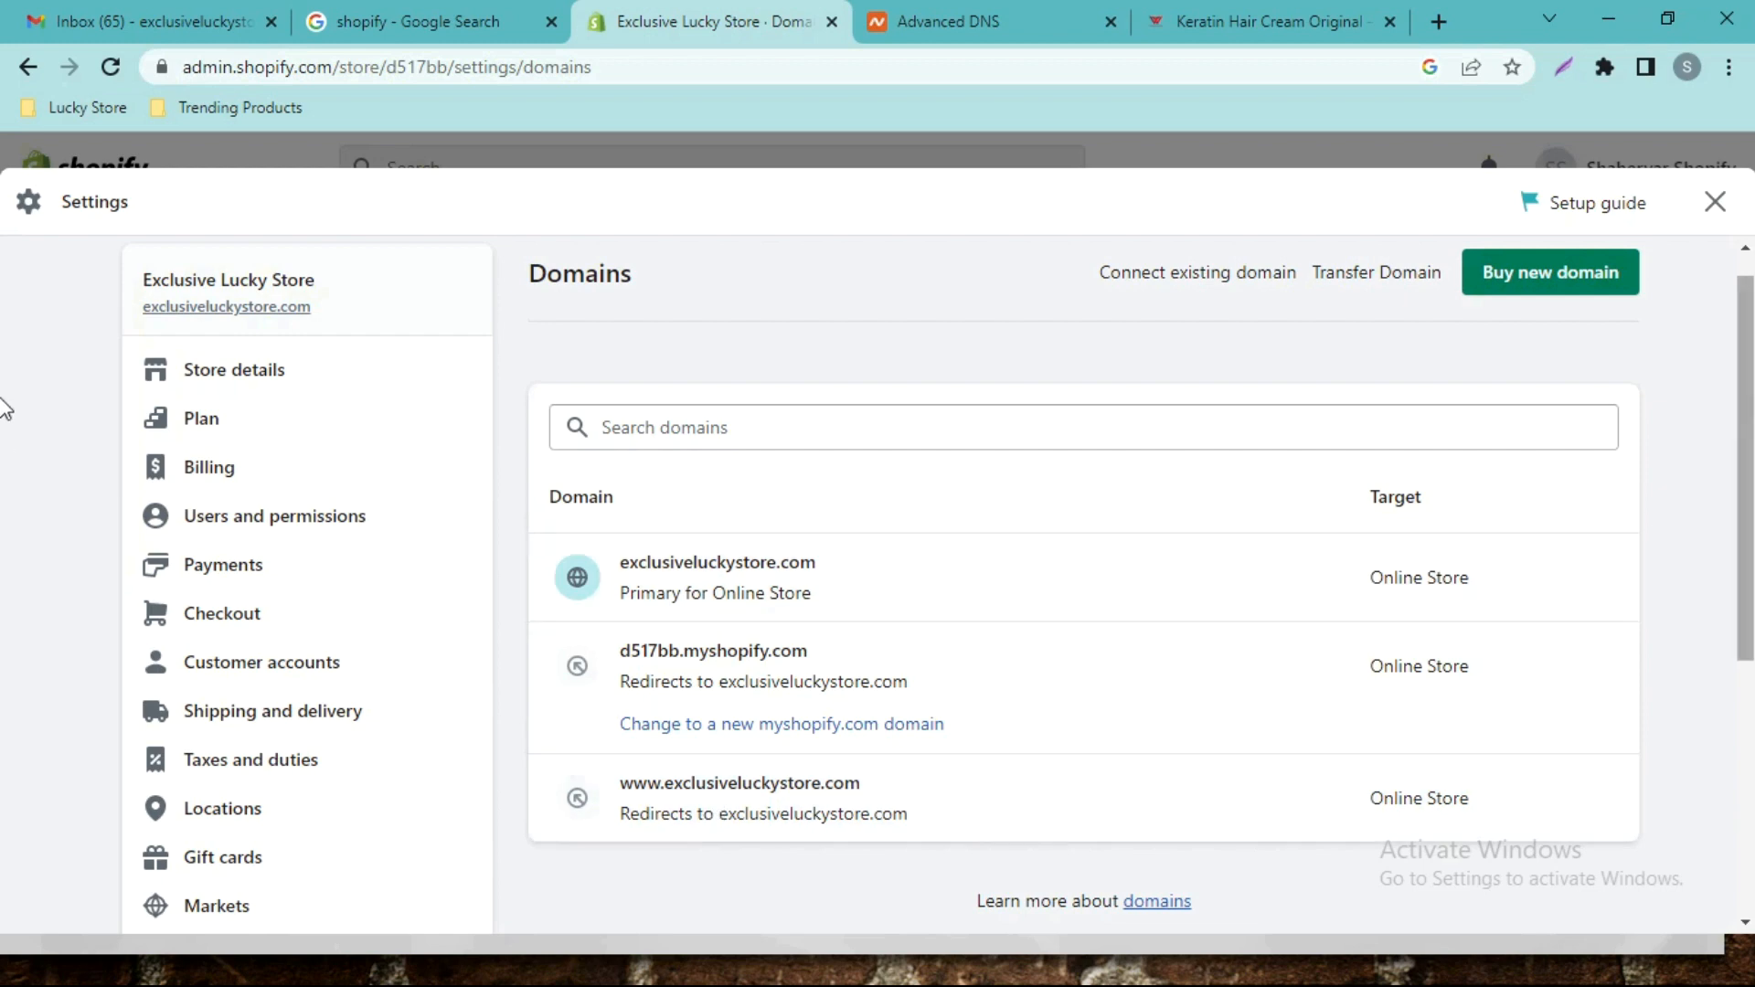
pyautogui.scroll(-1, 4, 428)
pyautogui.scroll(-5, 4, 427)
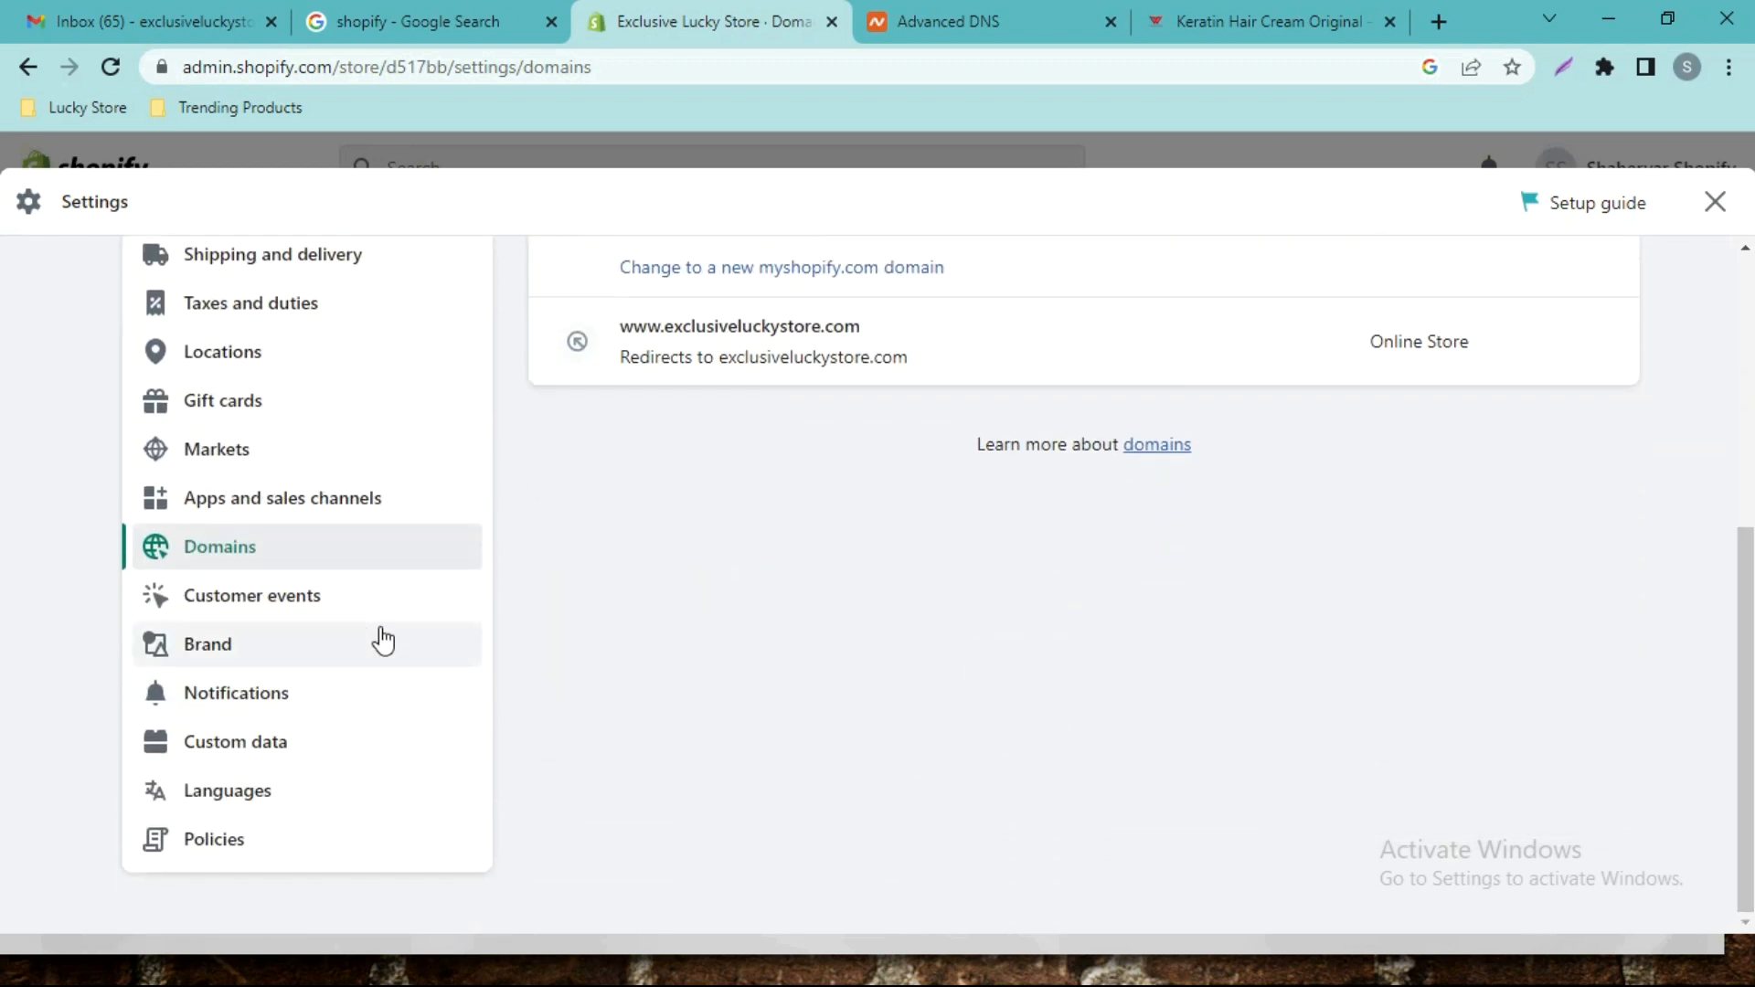
# Look through the Customer events and Languages settings pages.
pyautogui.click(324, 611)
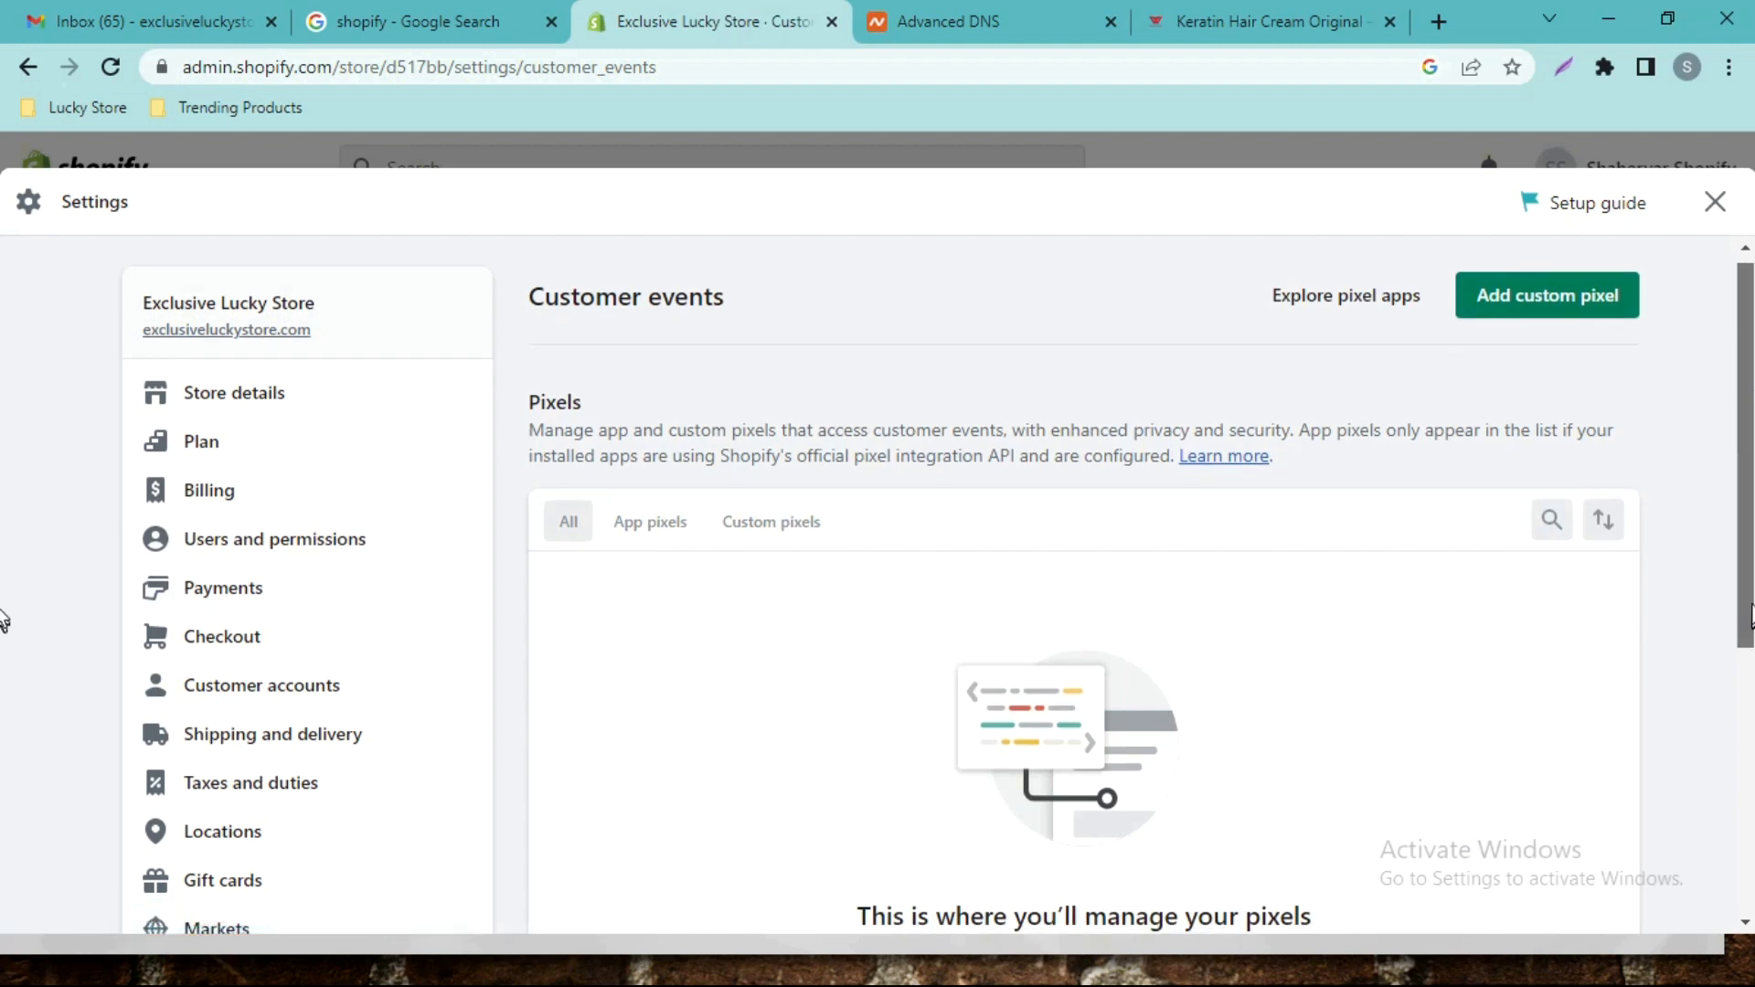
pyautogui.scroll(-5, 5, 740)
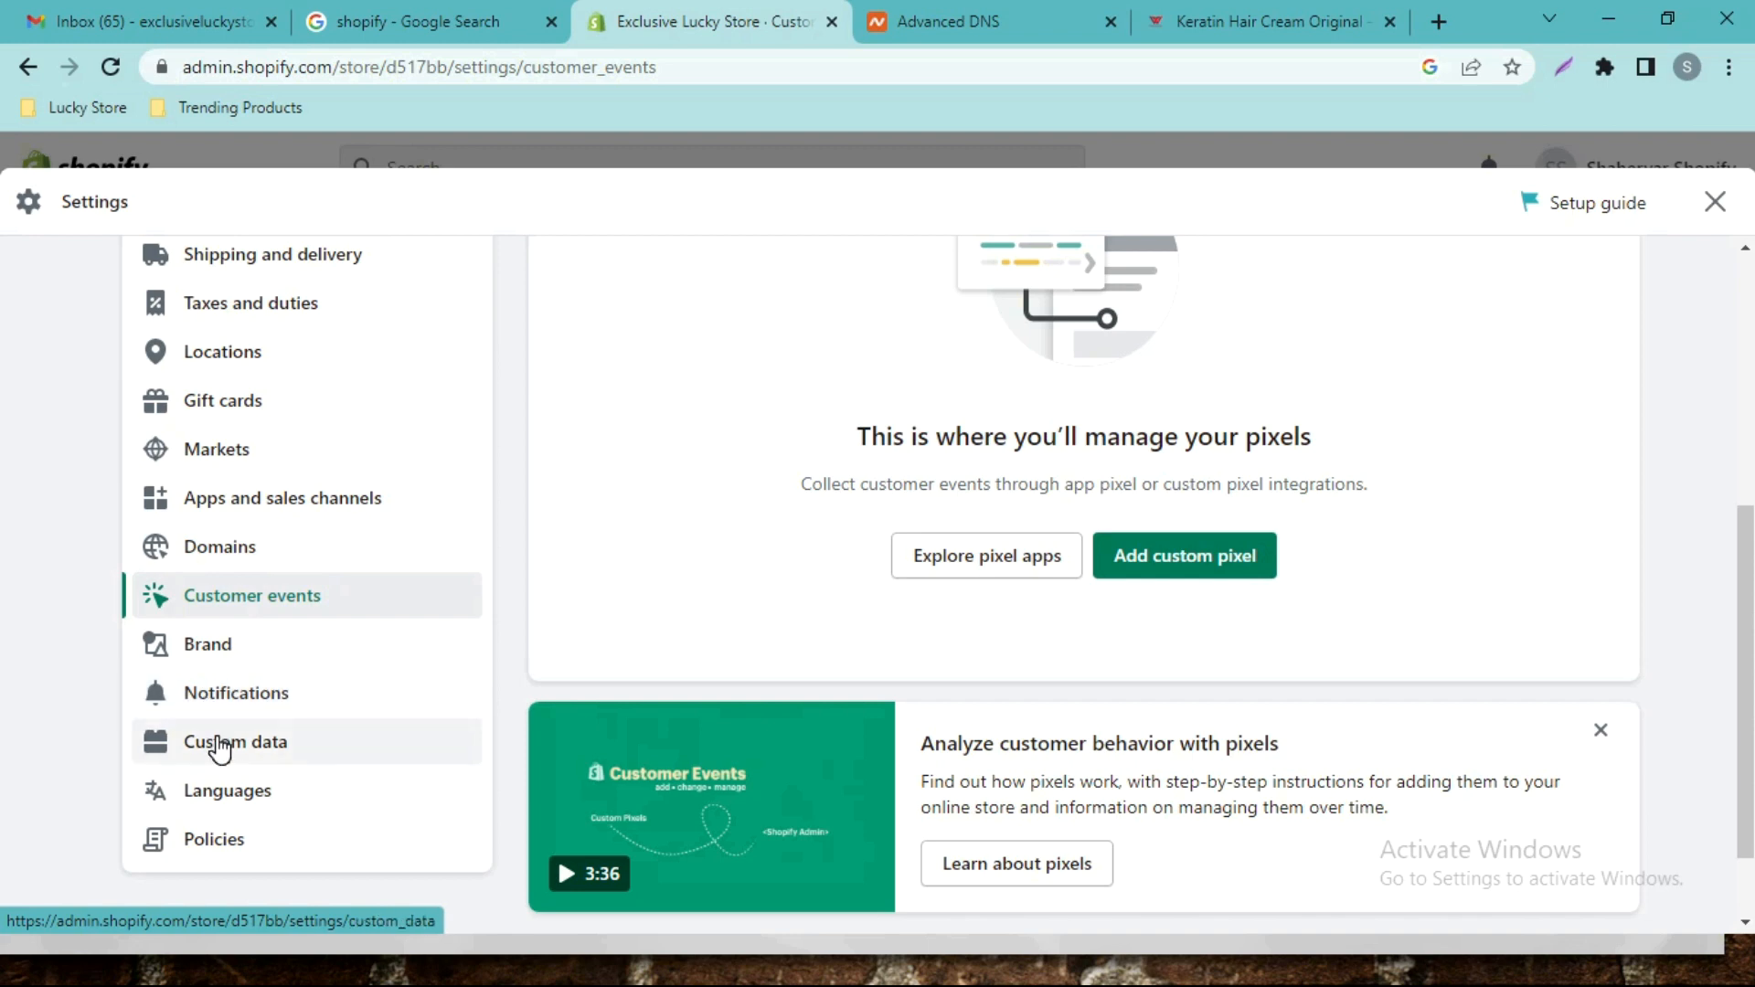
pyautogui.click(218, 793)
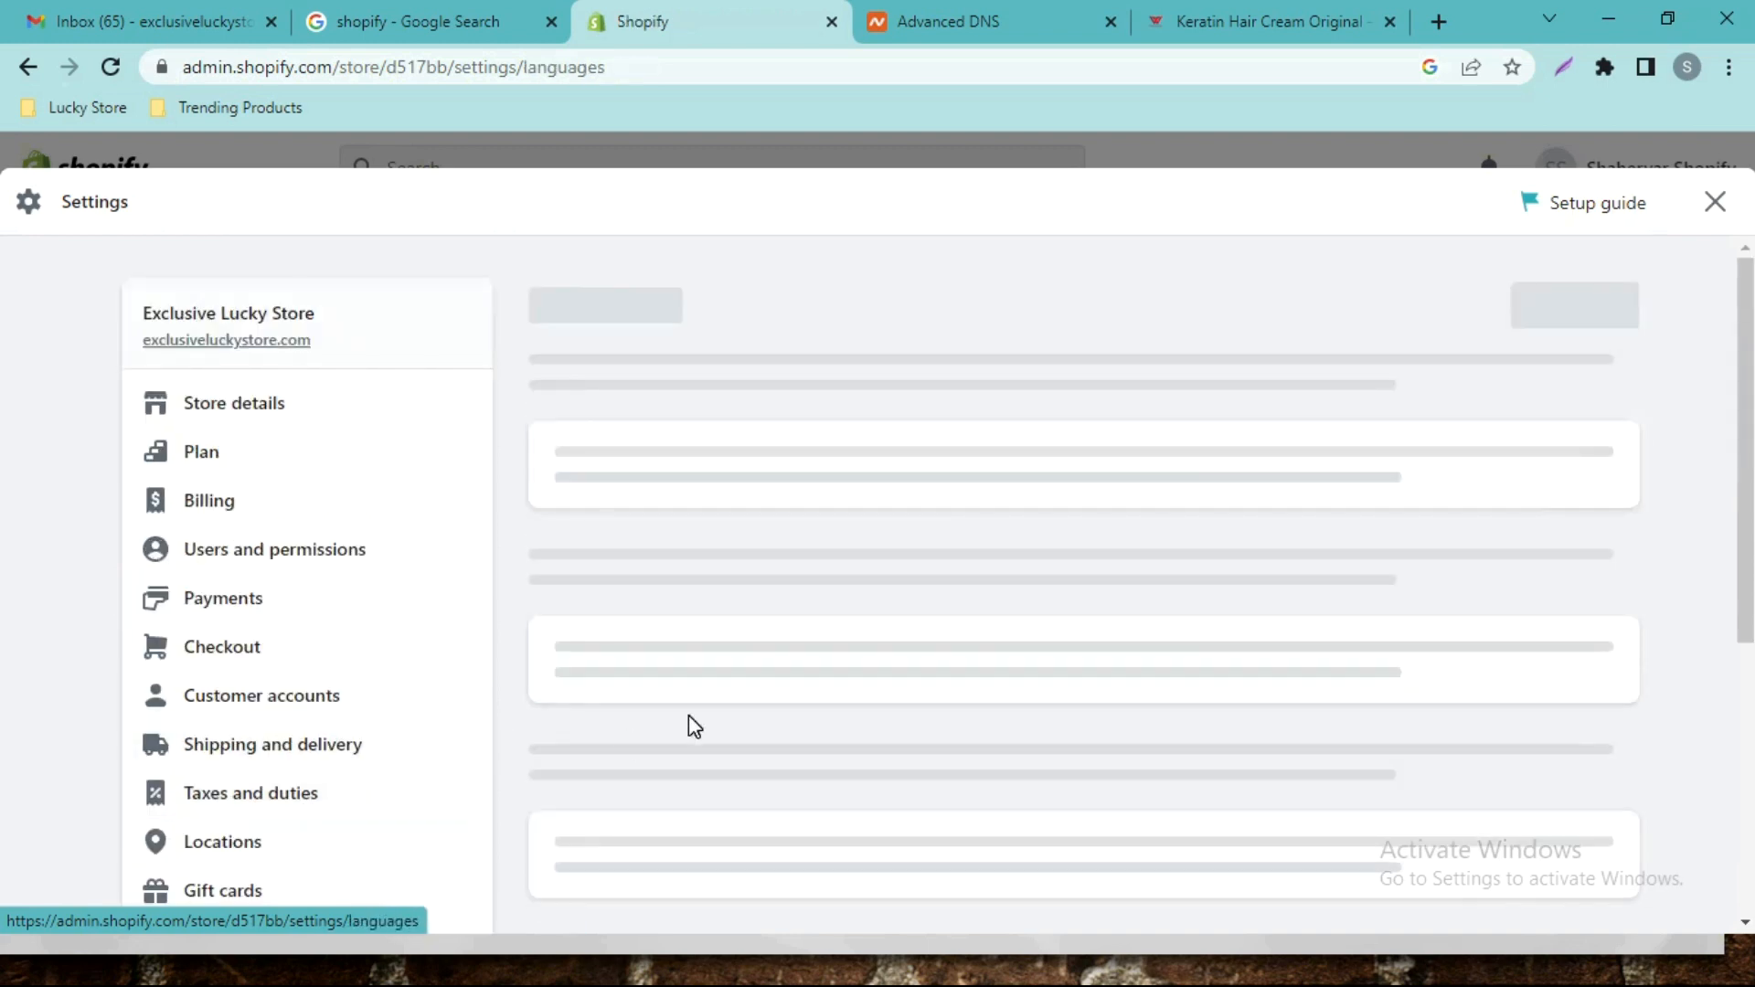
pyautogui.scroll(-2, 1746, 534)
pyautogui.scroll(-4, 1747, 535)
# Go to Policies and review the empty Refund, Privacy, Terms of service and Shipping editors.
pyautogui.click(219, 833)
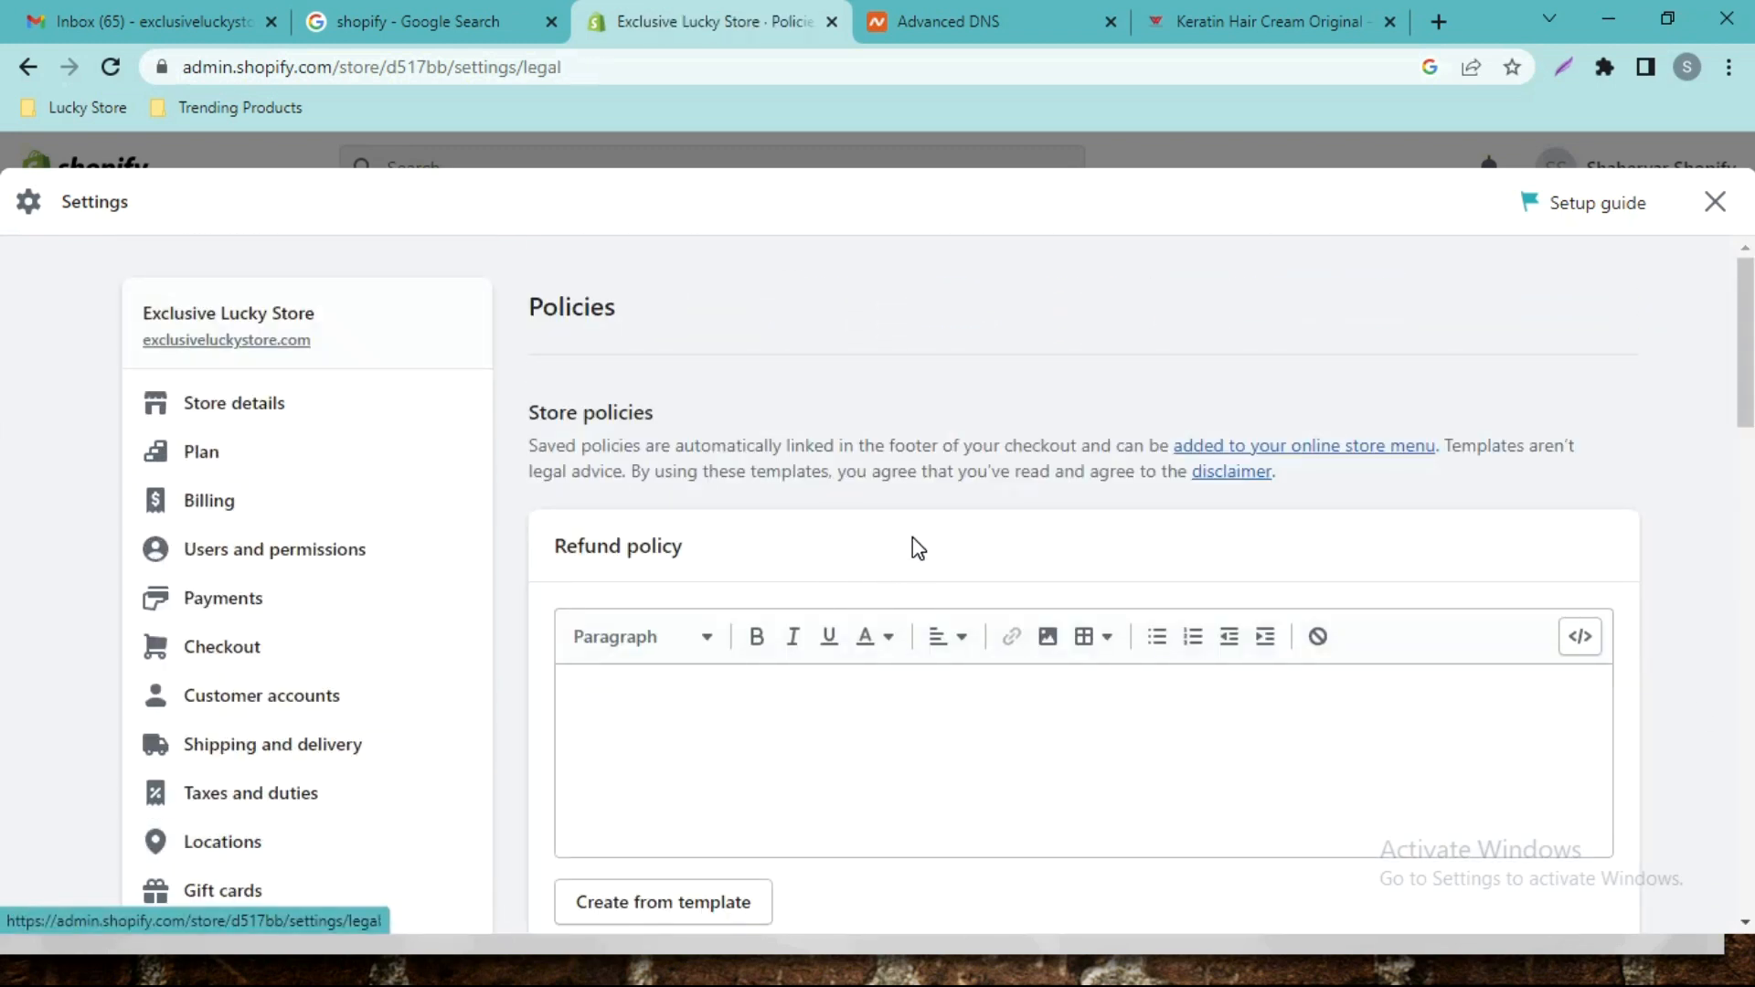
pyautogui.scroll(-5, 4, 320)
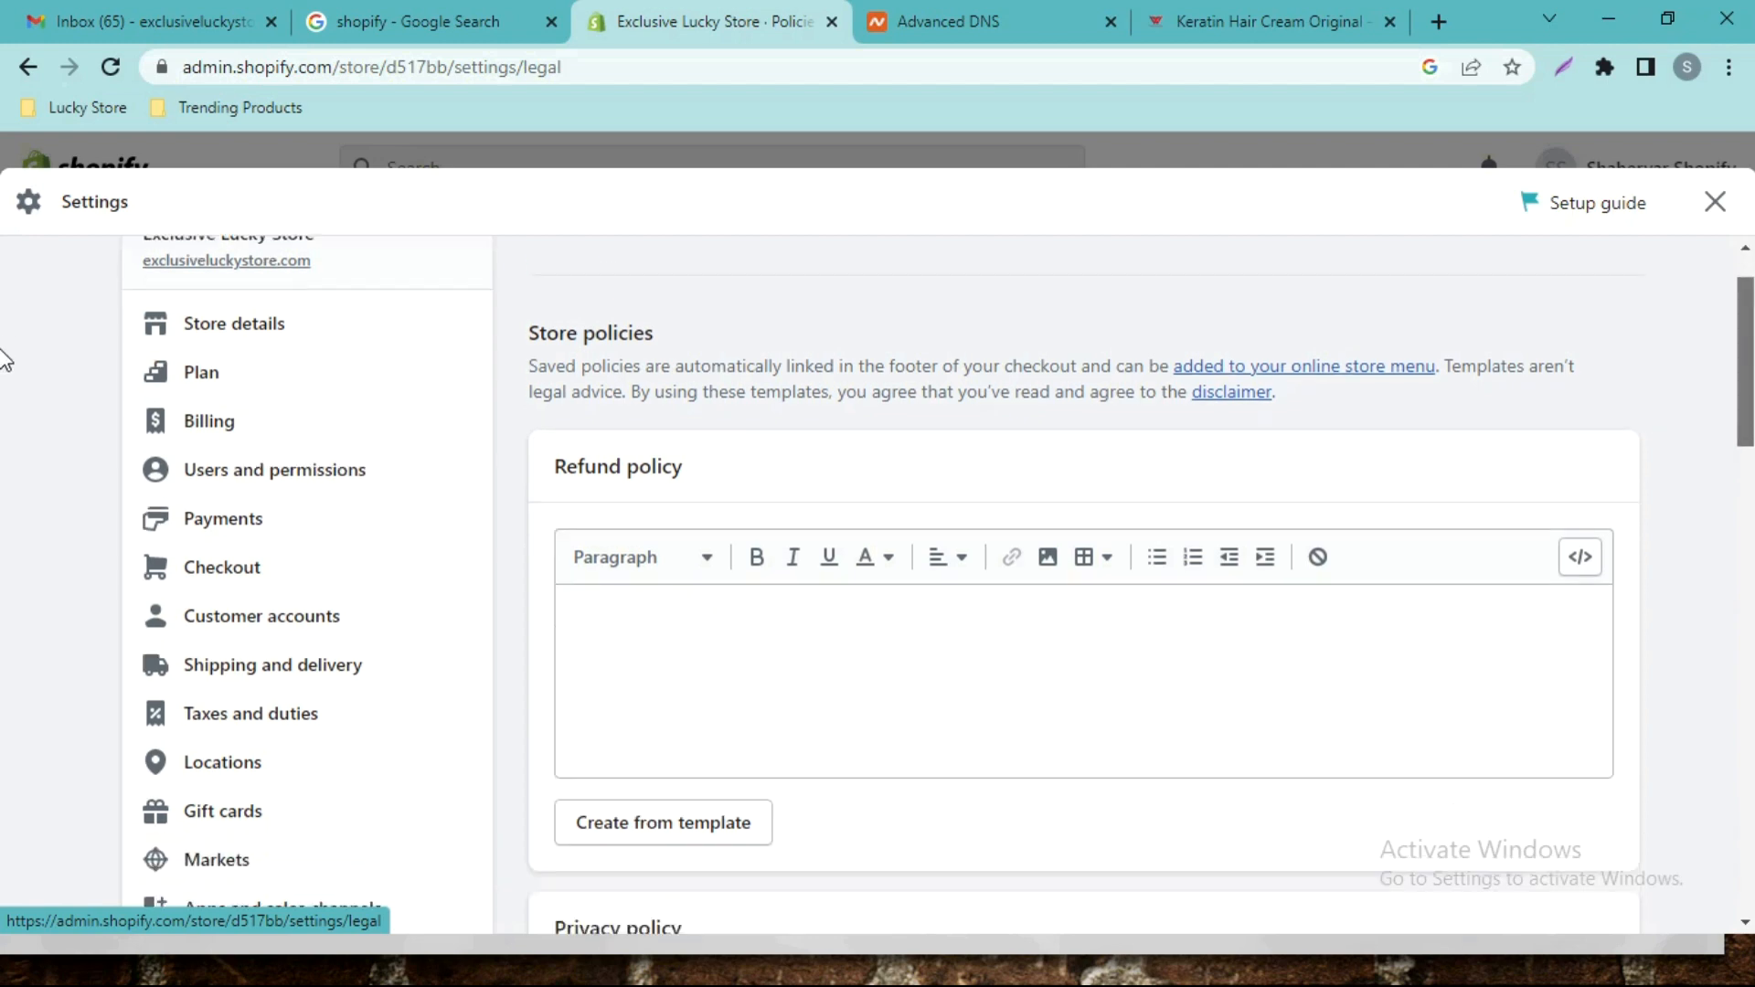
pyautogui.scroll(-6, 5, 437)
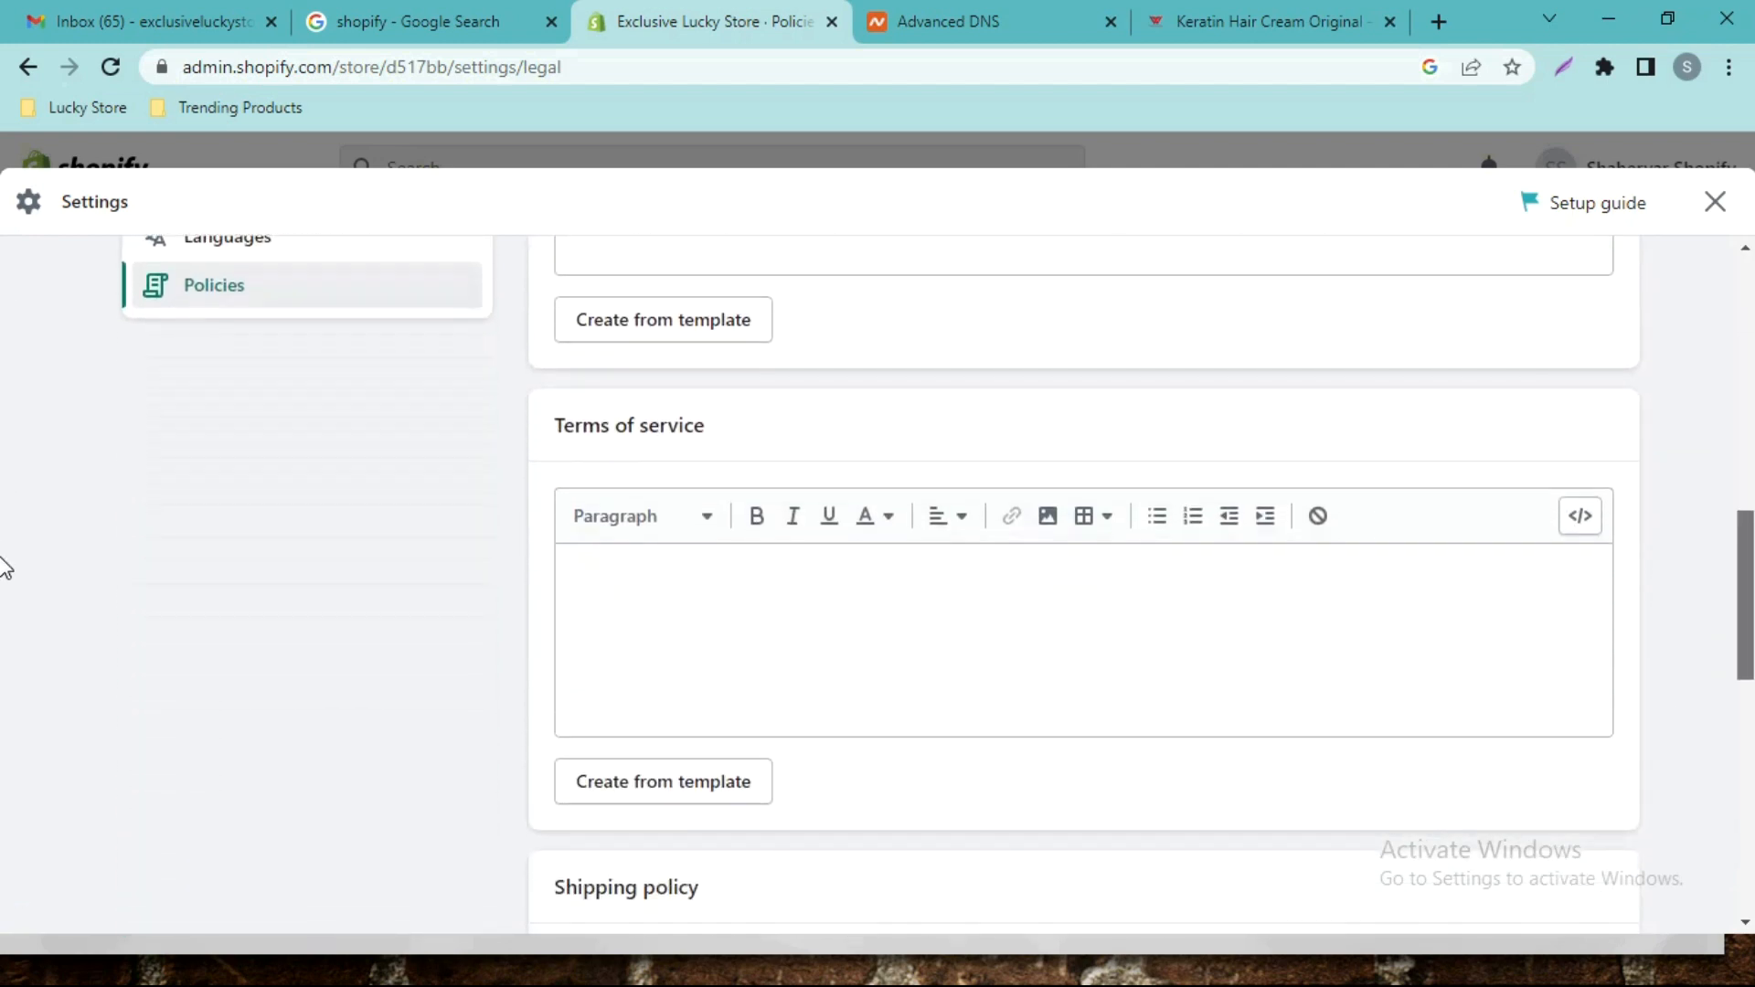
pyautogui.scroll(-1, 5, 589)
pyautogui.scroll(-10, 4, 596)
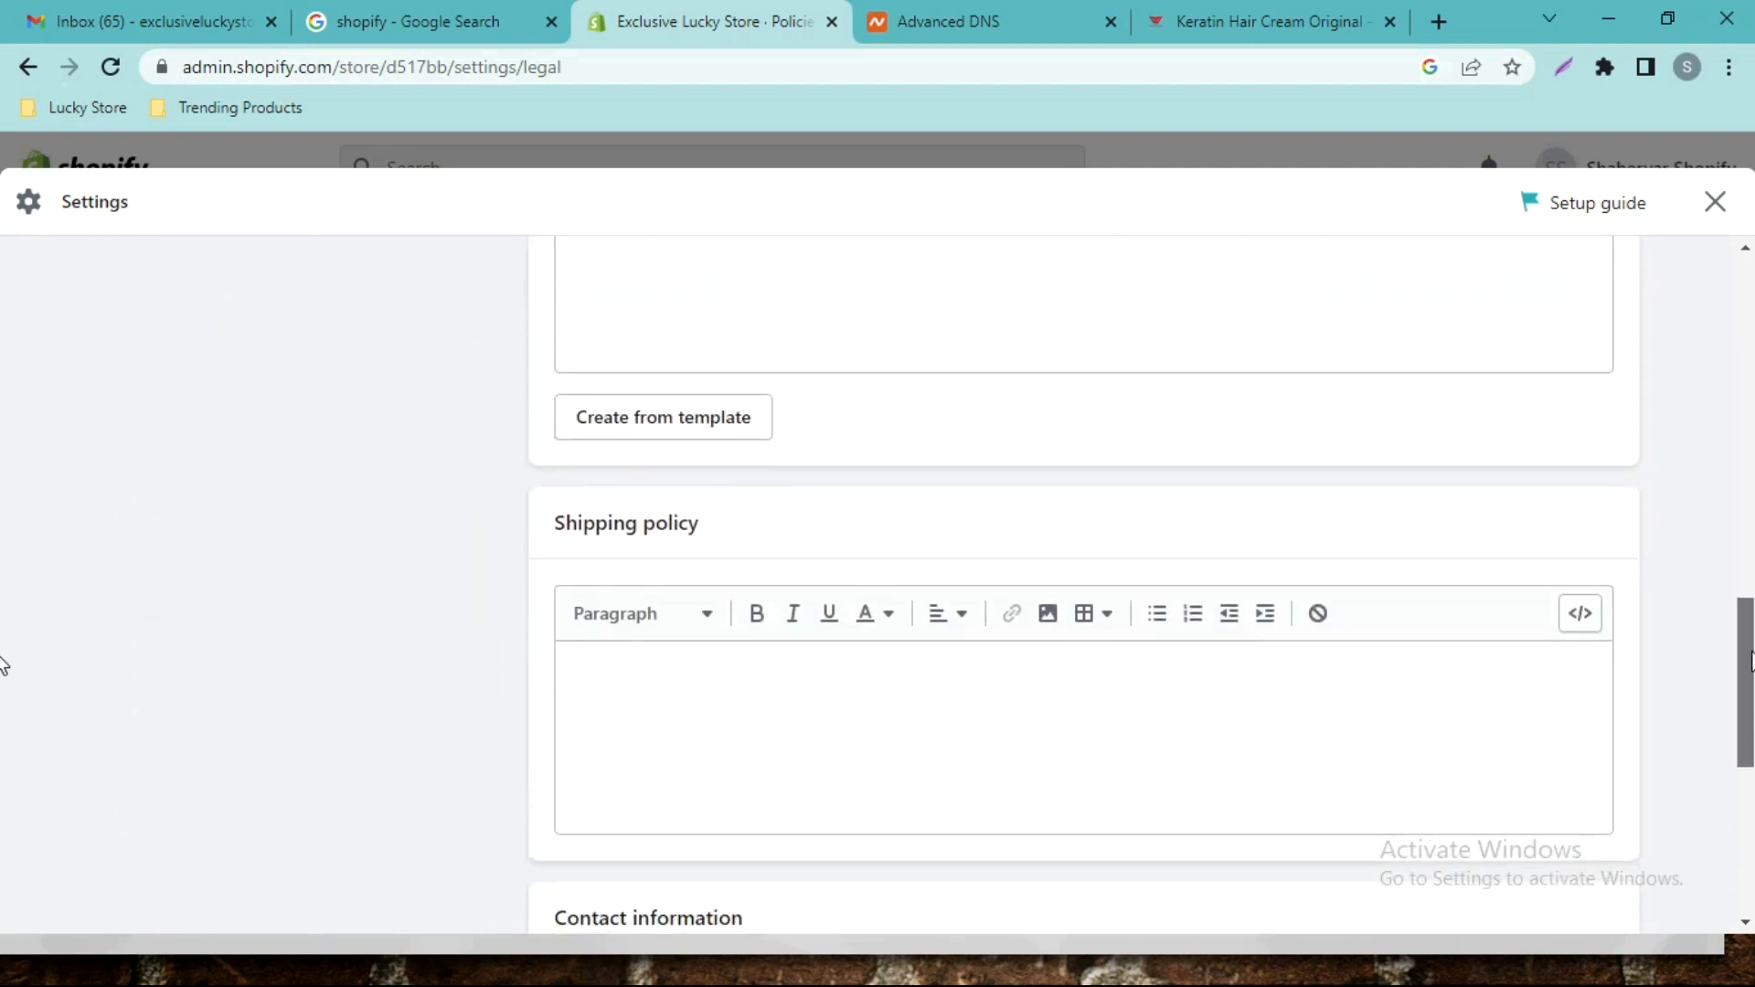
pyautogui.scroll(15, 3, 333)
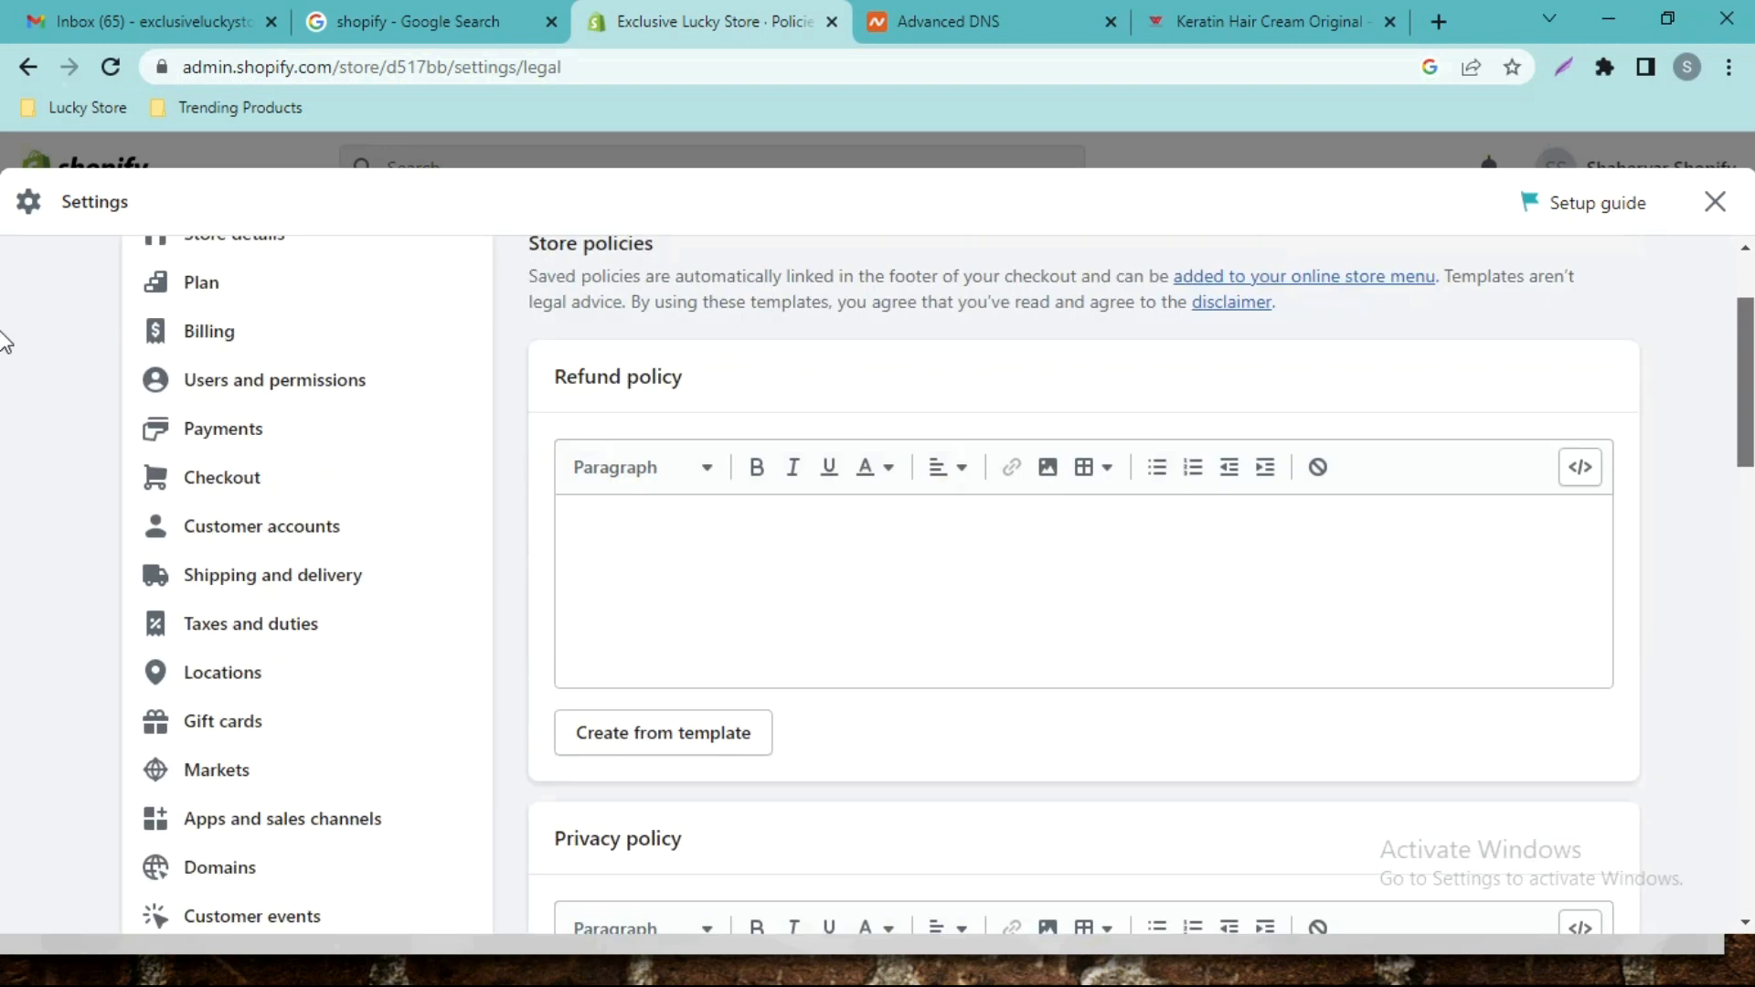
pyautogui.scroll(-3, 4, 333)
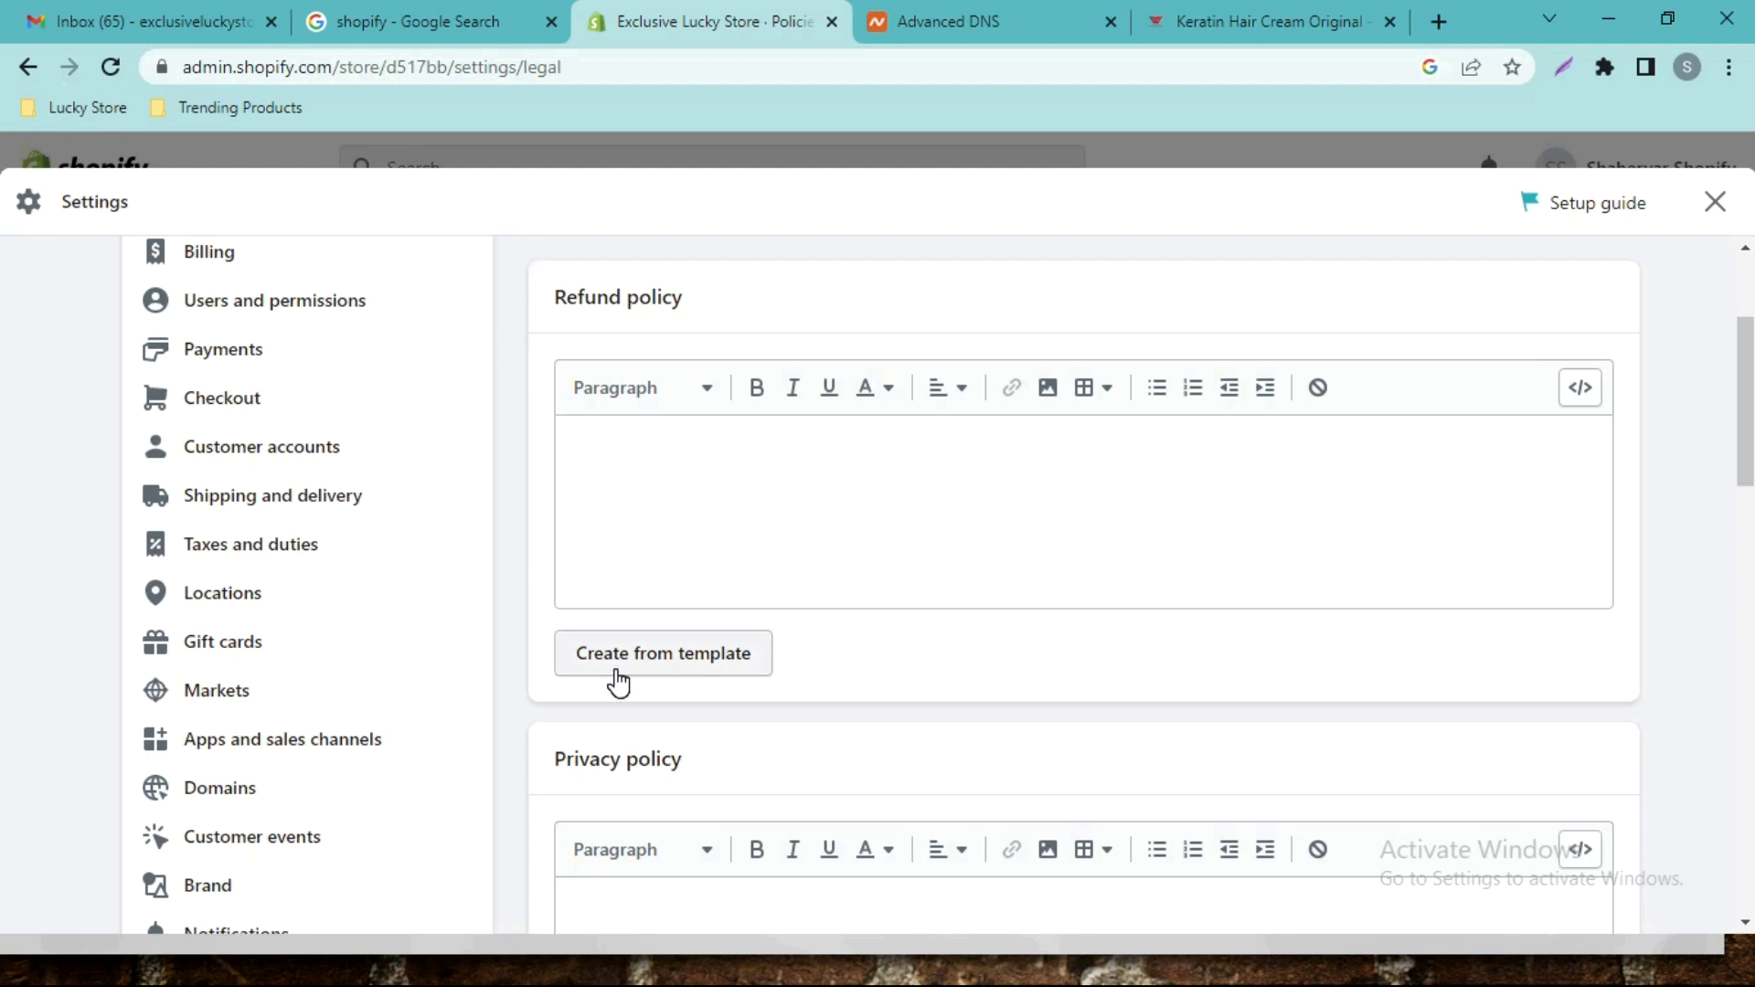
# Fill the Refund policy with Shopify's template text and review it.
pyautogui.click(659, 660)
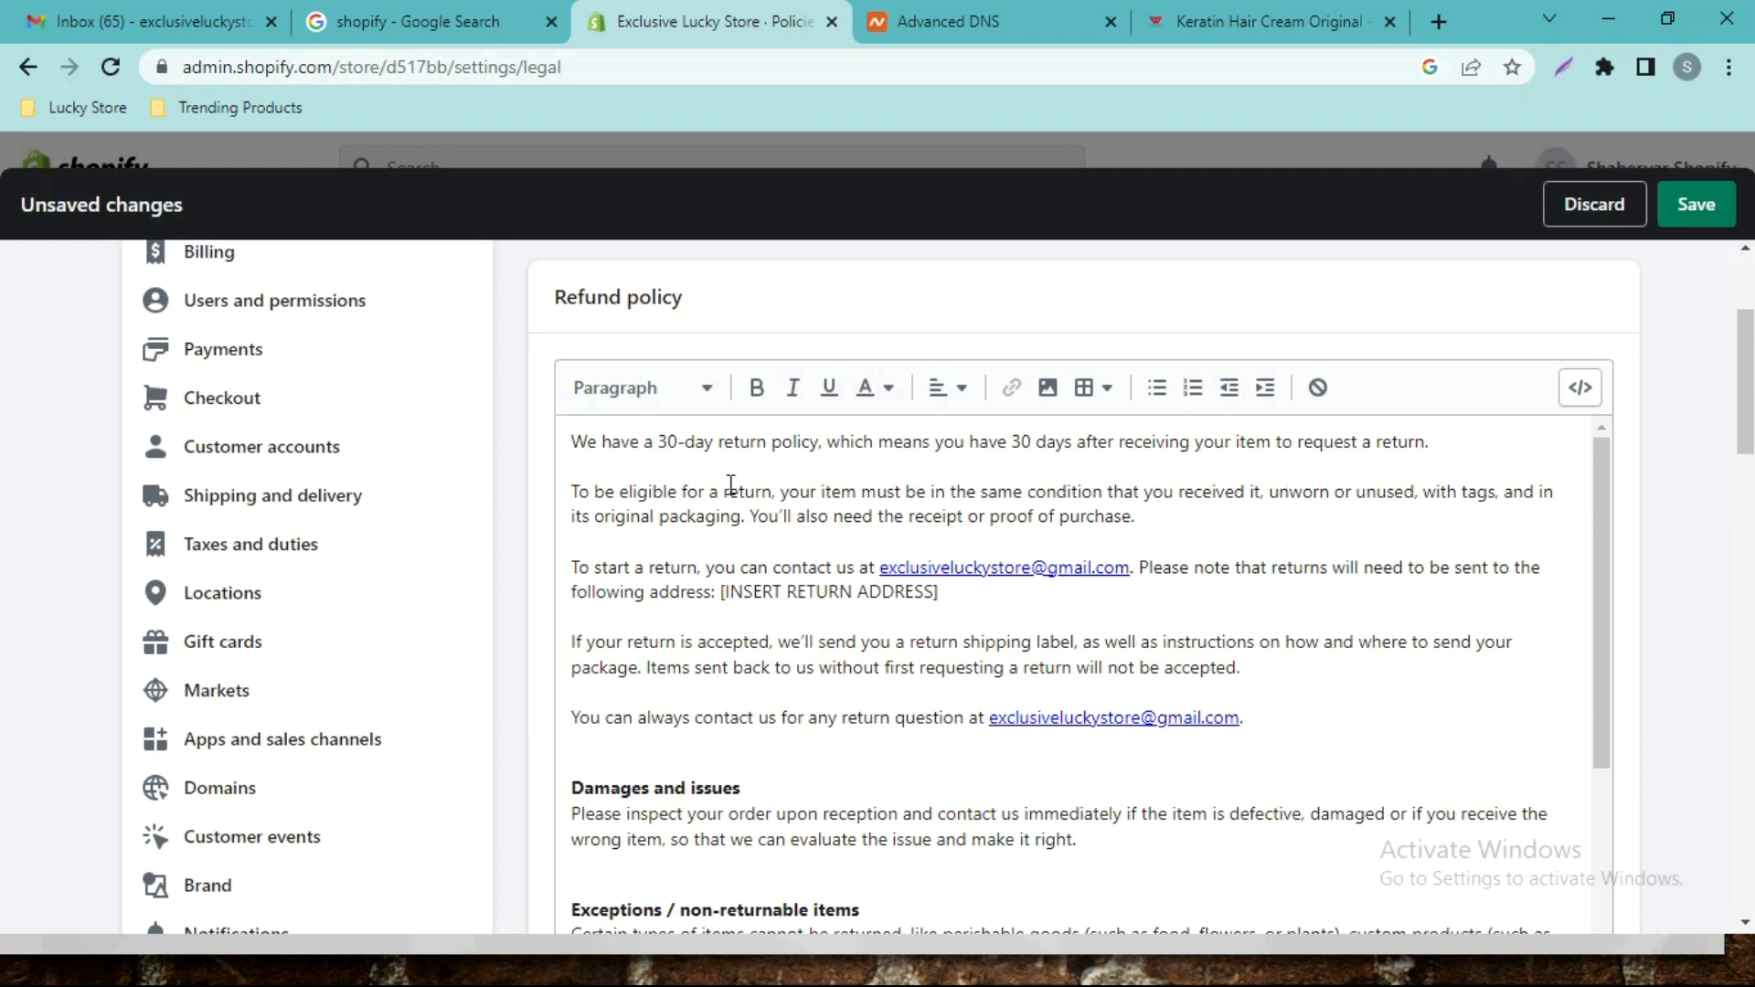
pyautogui.scroll(-3, 3, 384)
pyautogui.scroll(3, 3, 384)
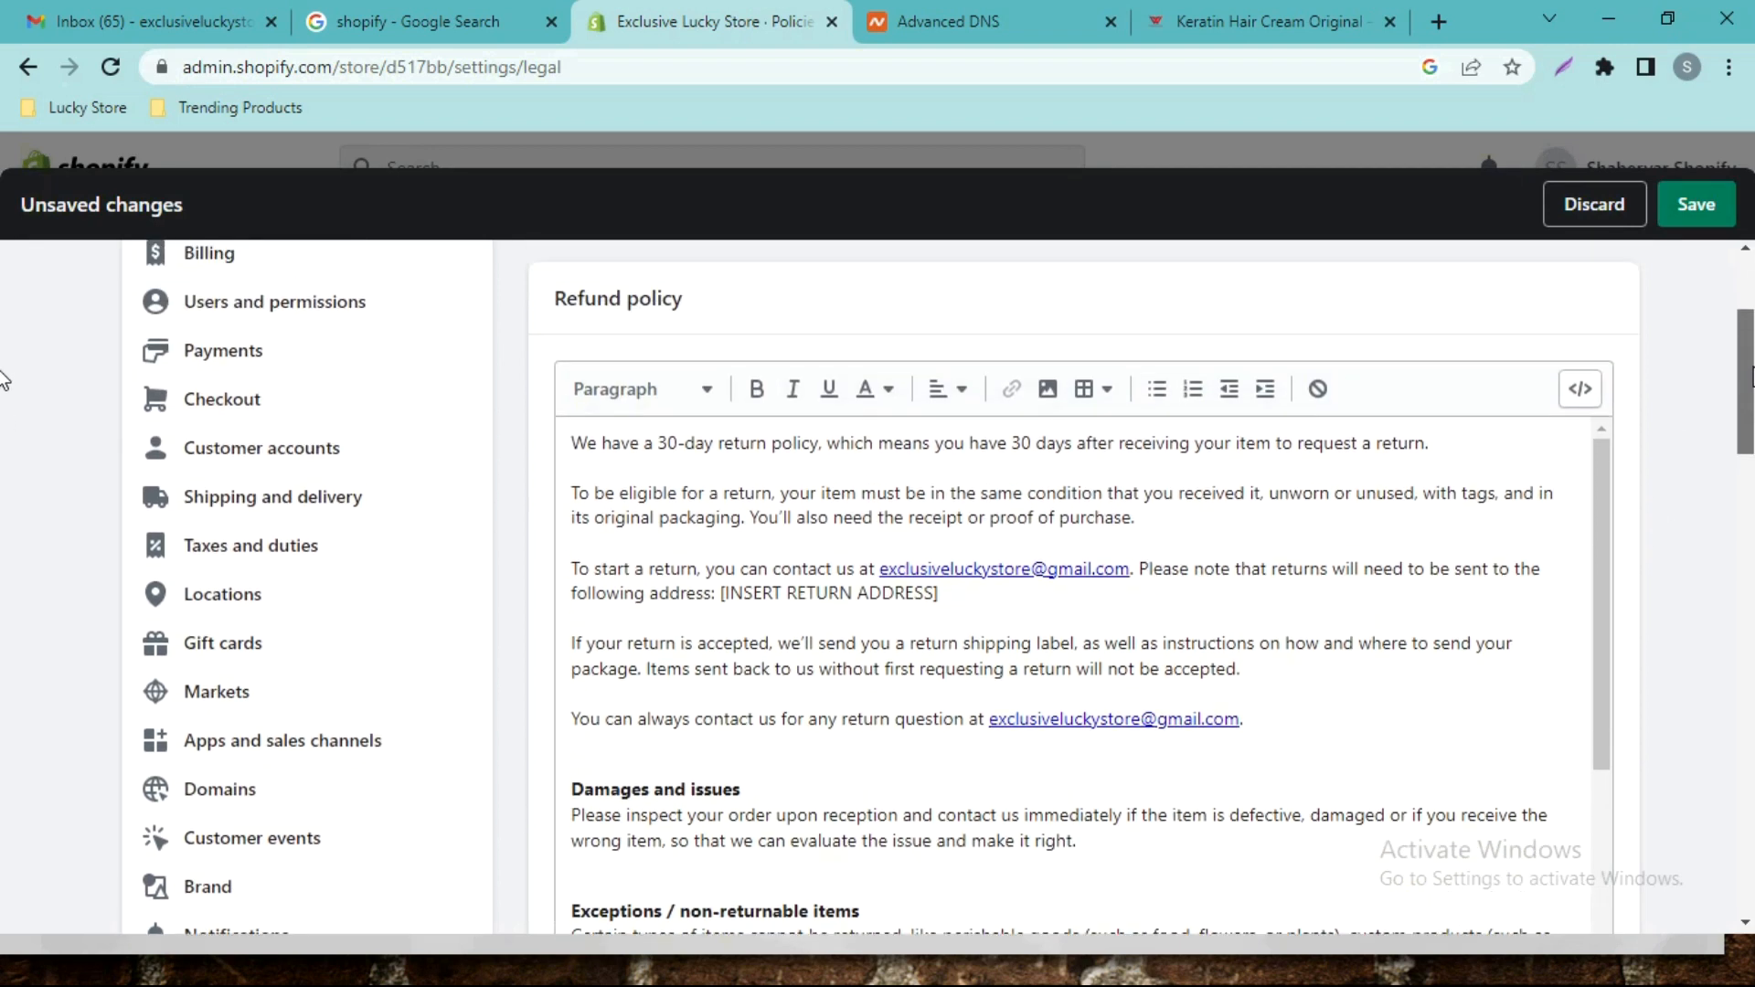
pyautogui.scroll(-3, 3, 429)
pyautogui.scroll(2, 3, 430)
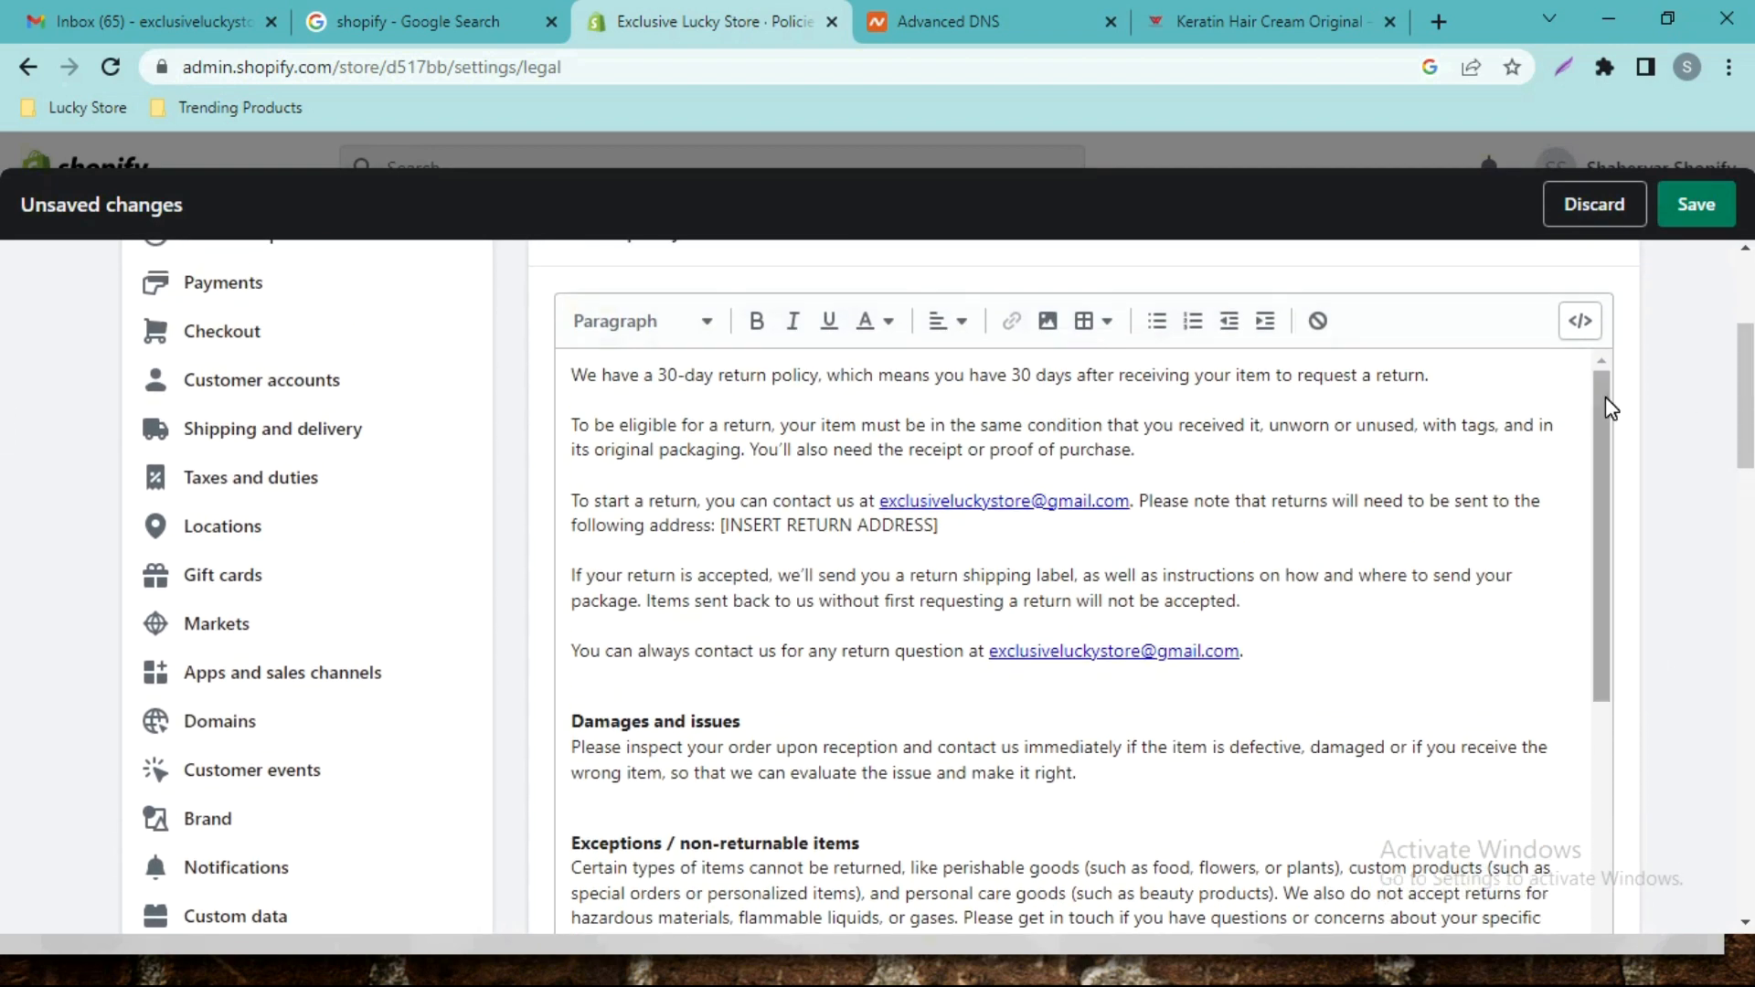
pyautogui.scroll(-2, 1611, 539)
pyautogui.scroll(-3, 1611, 542)
pyautogui.scroll(5, 1633, 379)
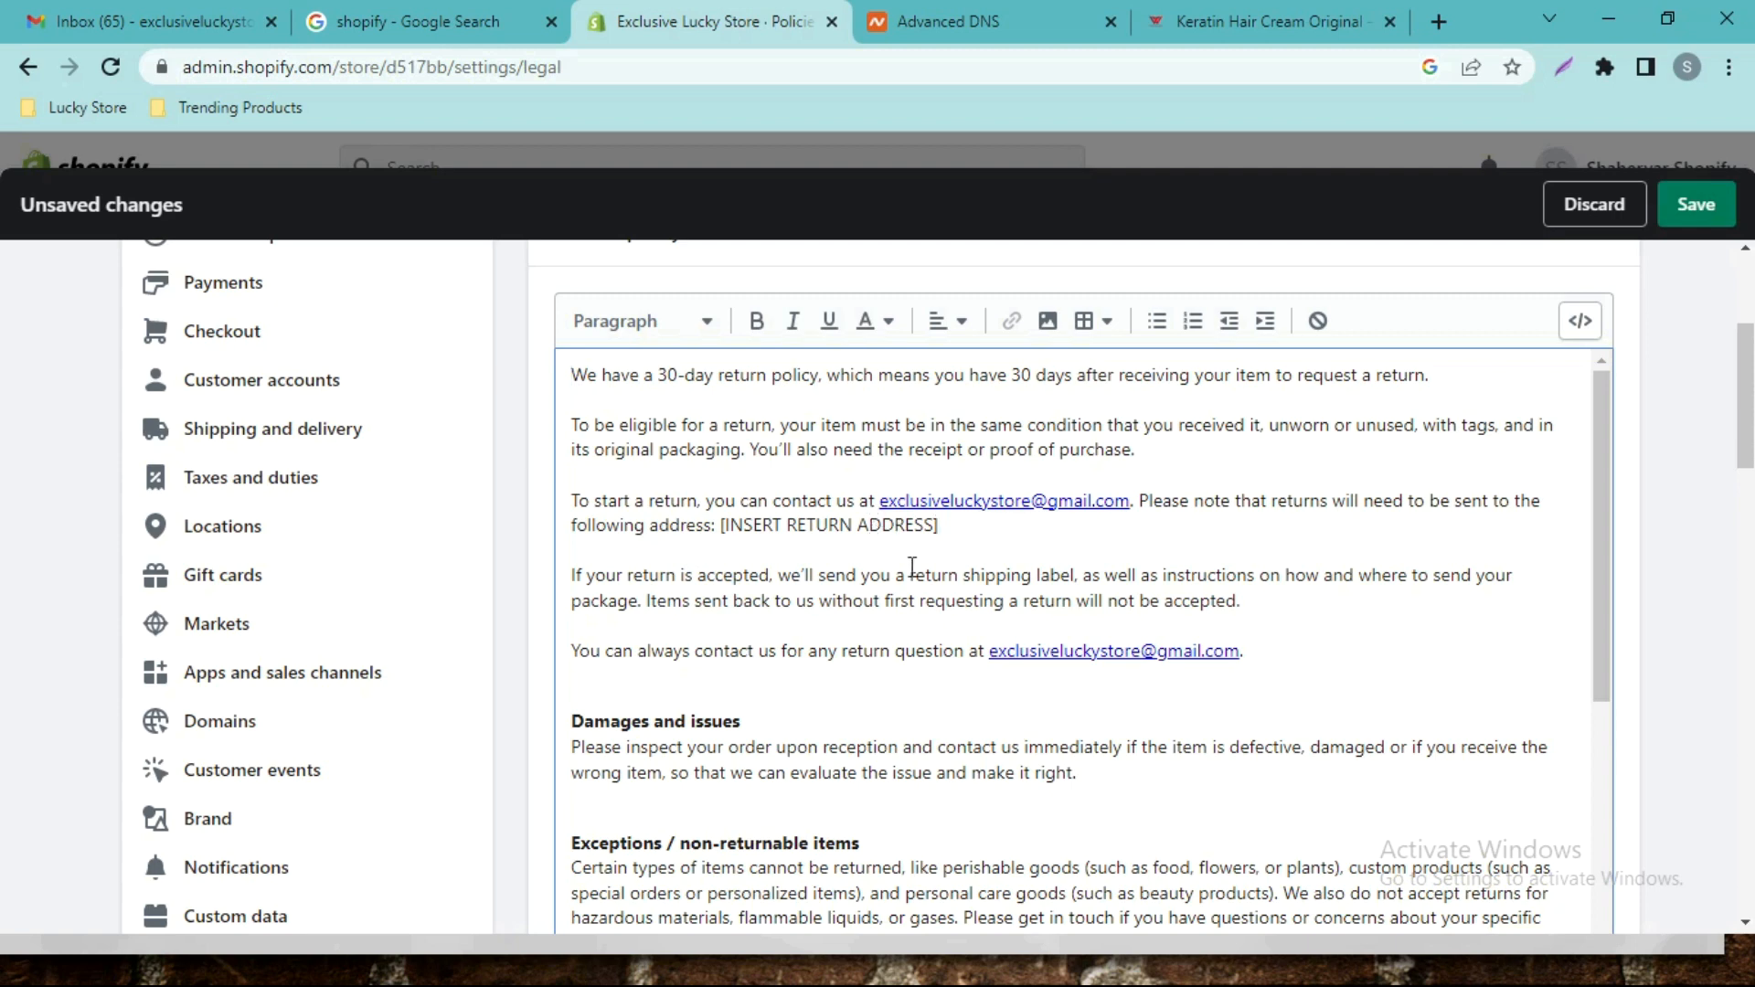
pyautogui.moveTo(1743, 423); pyautogui.dragTo(1746, 491)
pyautogui.moveTo(1605, 343); pyautogui.dragTo(1606, 613)
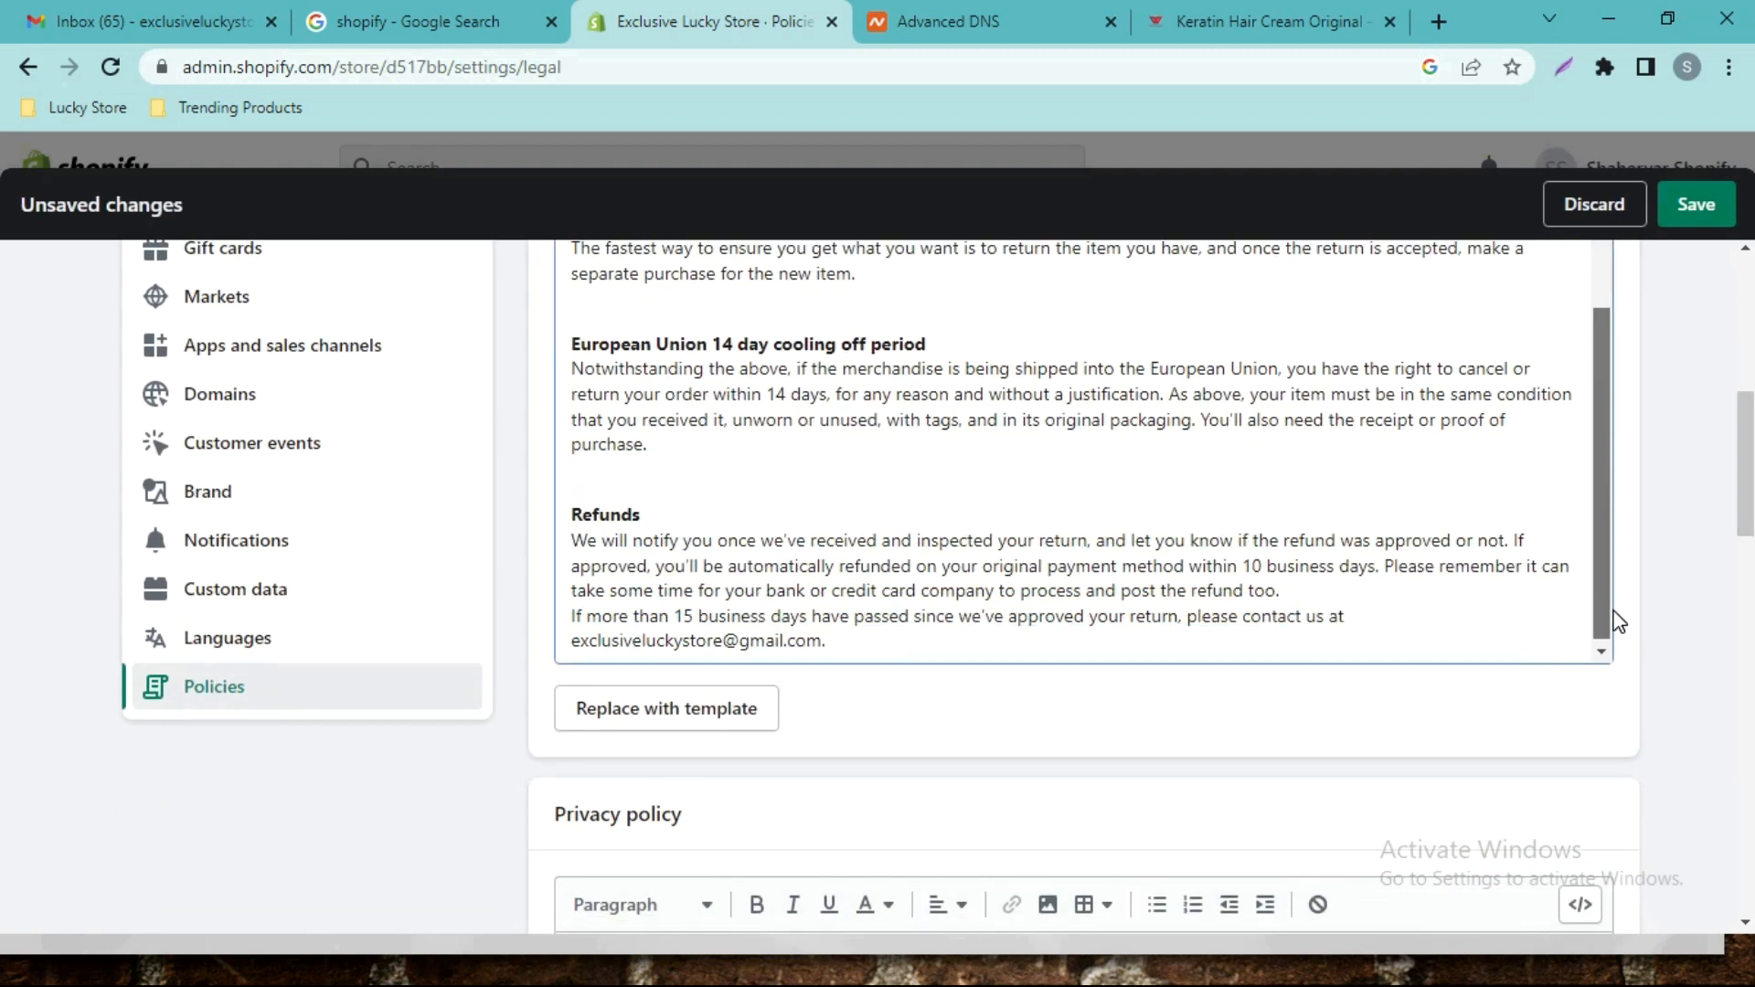
pyautogui.scroll(-5, 4, 567)
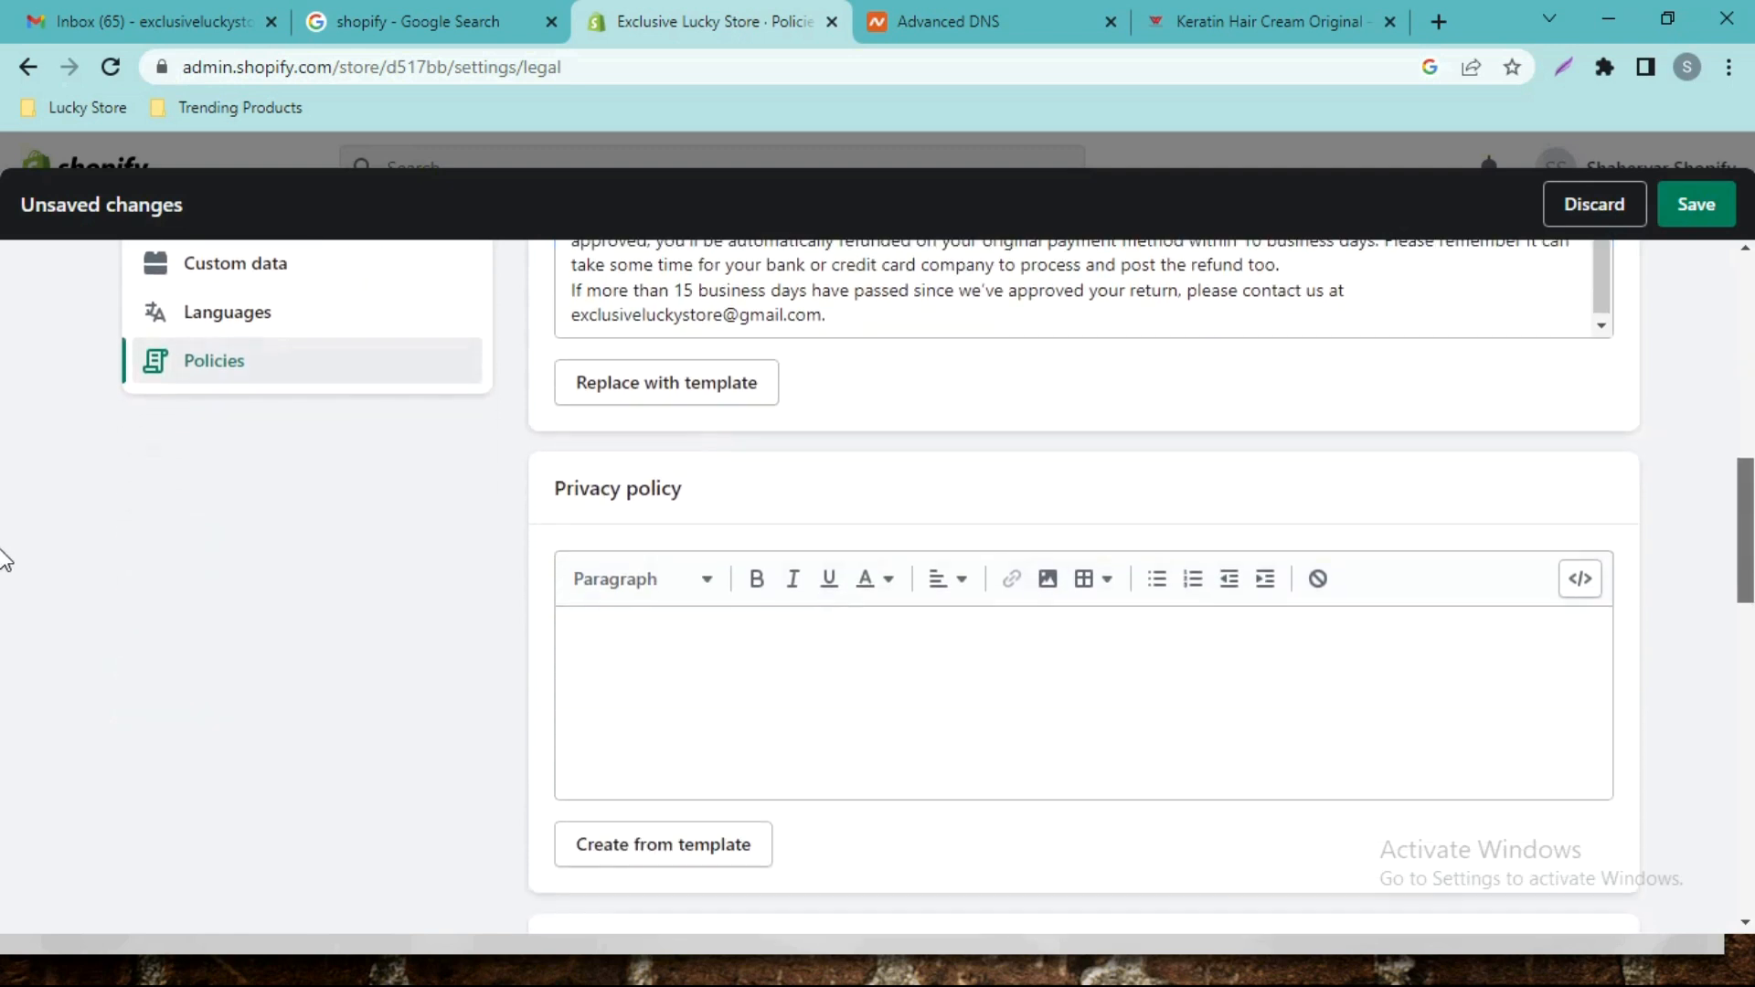
# Fill the Privacy policy with the template text and scroll through it.
pyautogui.click(675, 697)
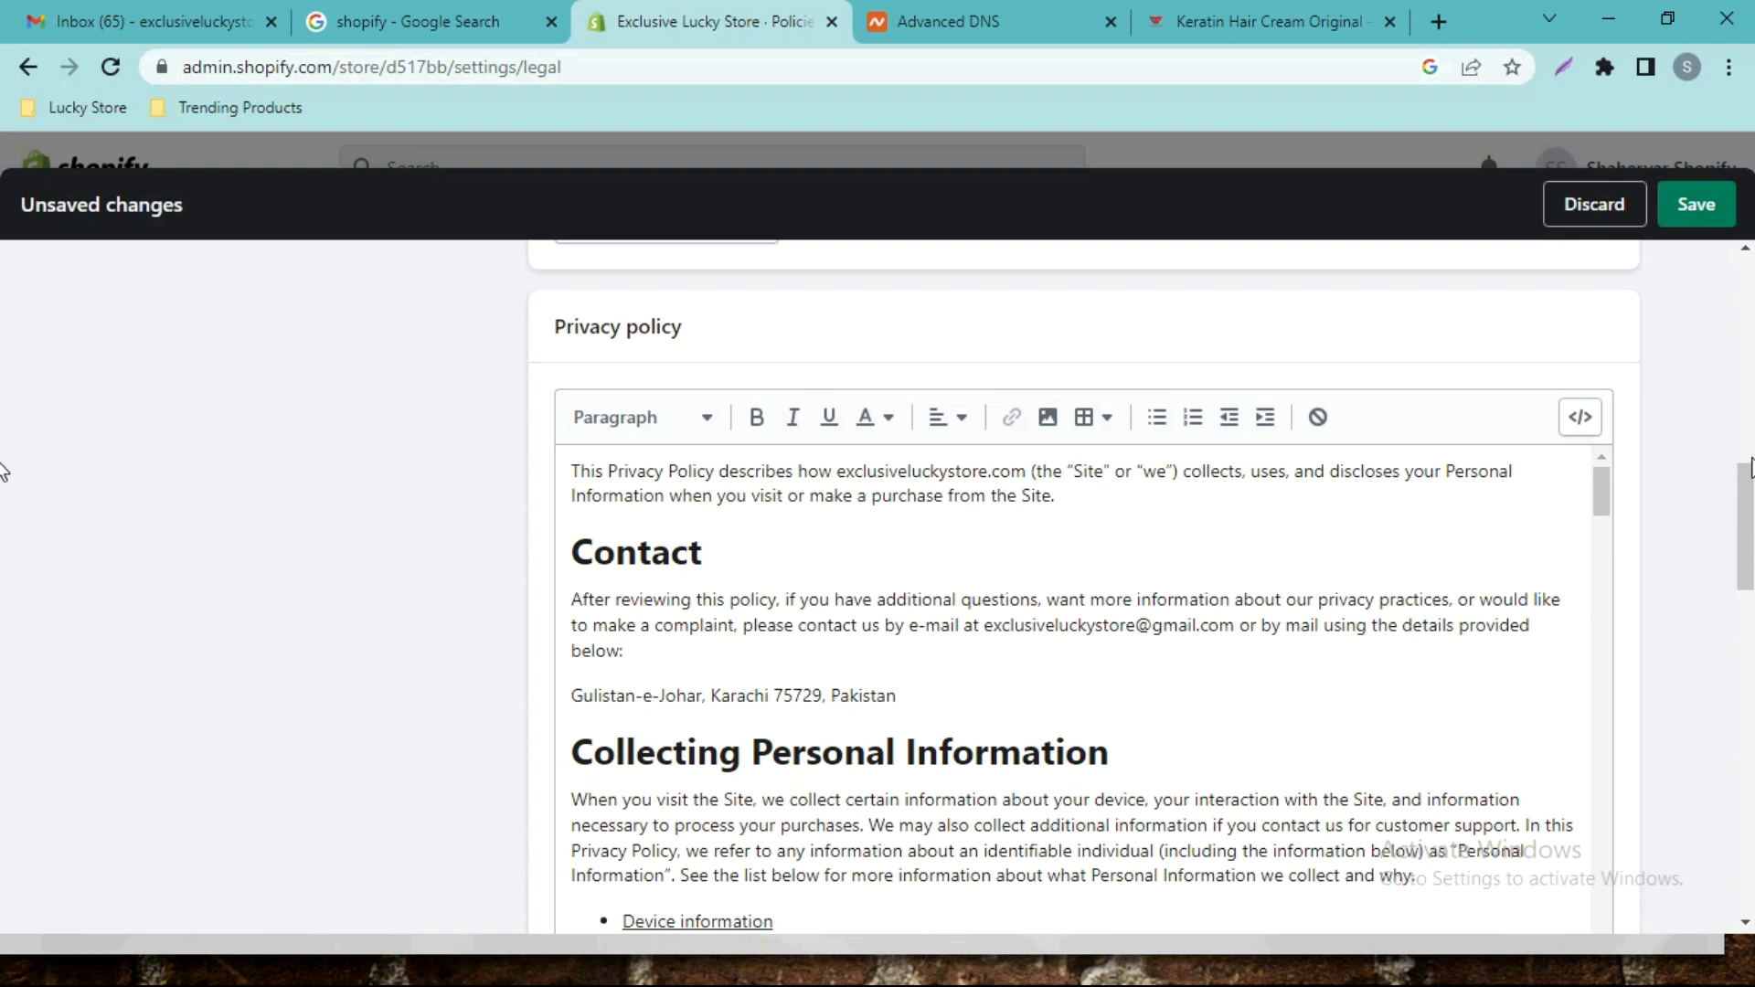
pyautogui.scroll(-2, 4, 509)
pyautogui.scroll(-3, 4, 510)
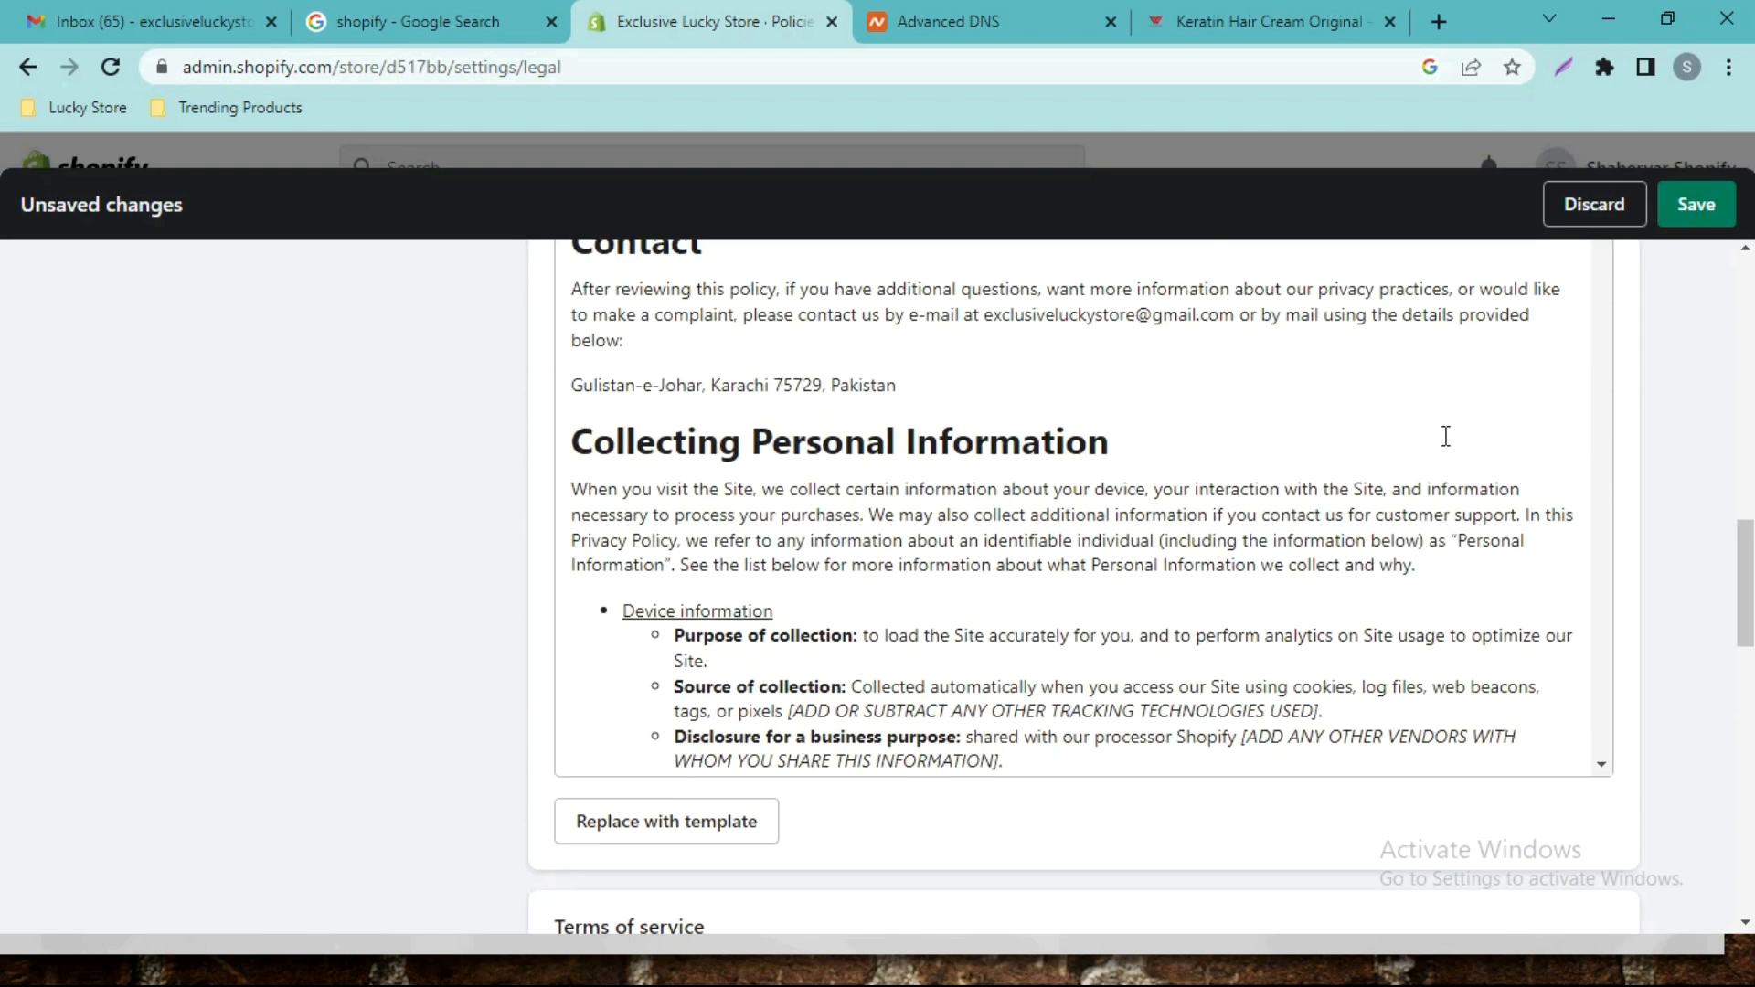
pyautogui.scroll(-10, 1445, 436)
pyautogui.scroll(5, 1179, 457)
pyautogui.scroll(-5, 1196, 444)
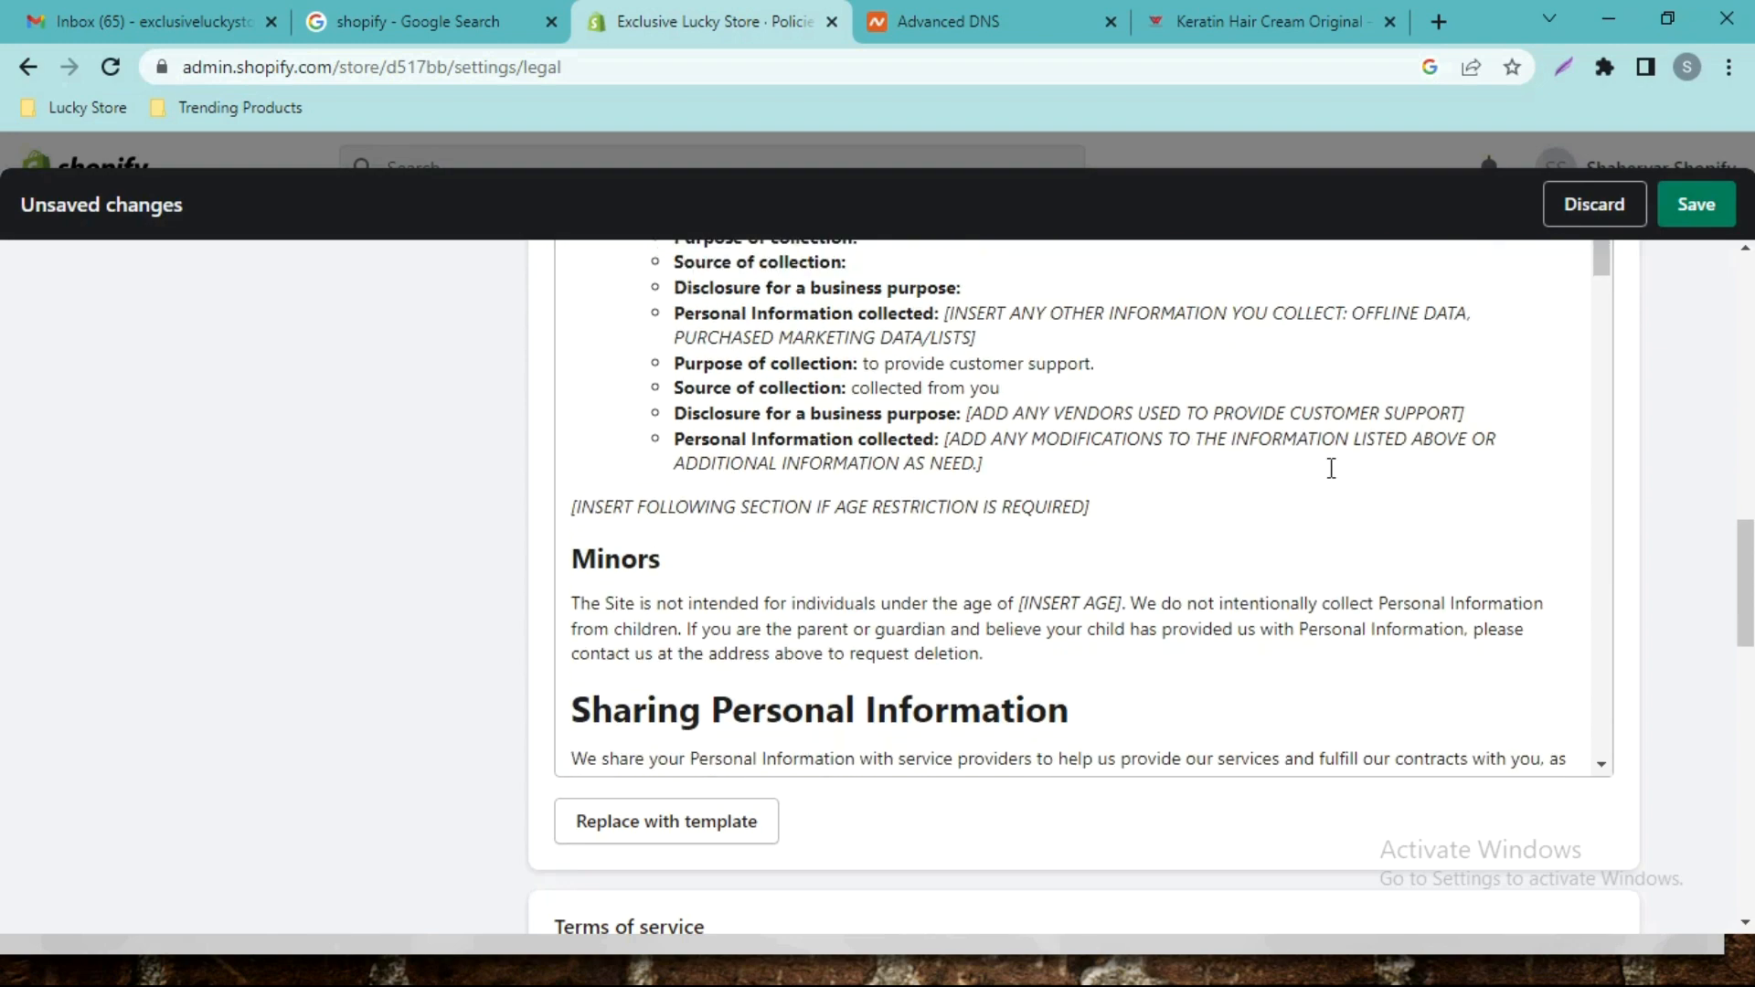
pyautogui.moveTo(1747, 579); pyautogui.dragTo(1749, 676)
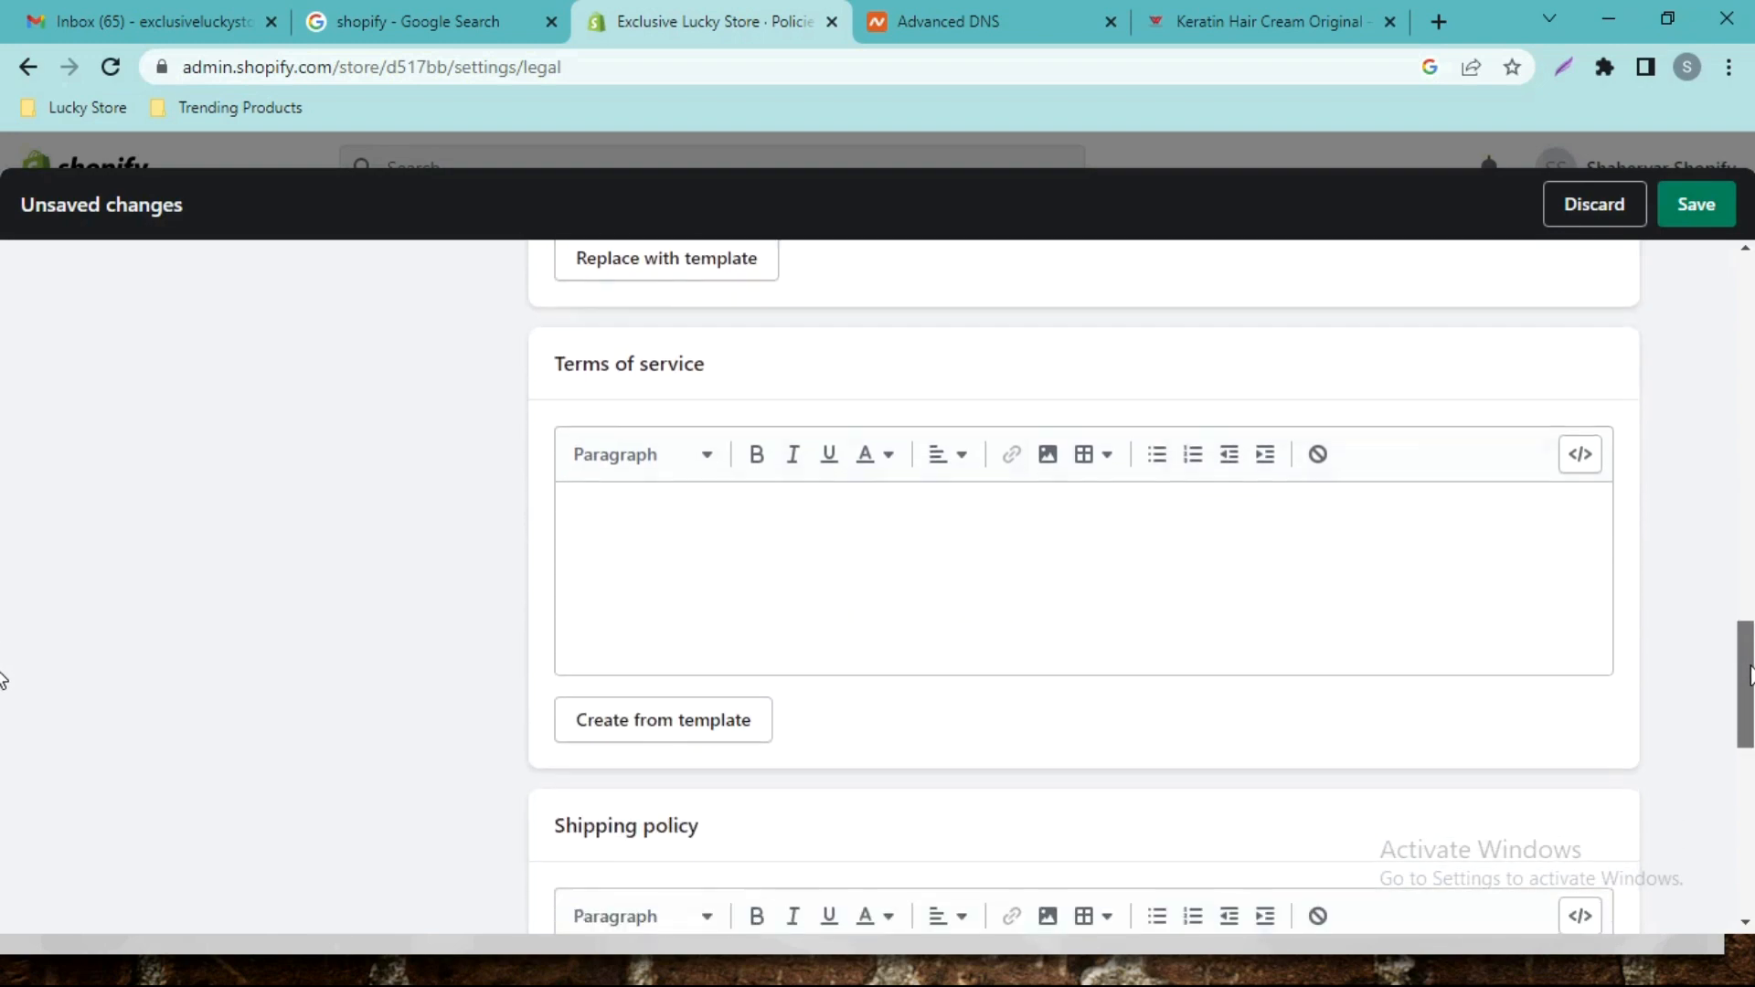
# Load the Terms of service template text, then select the Shipping policy heading text.
pyautogui.click(603, 718)
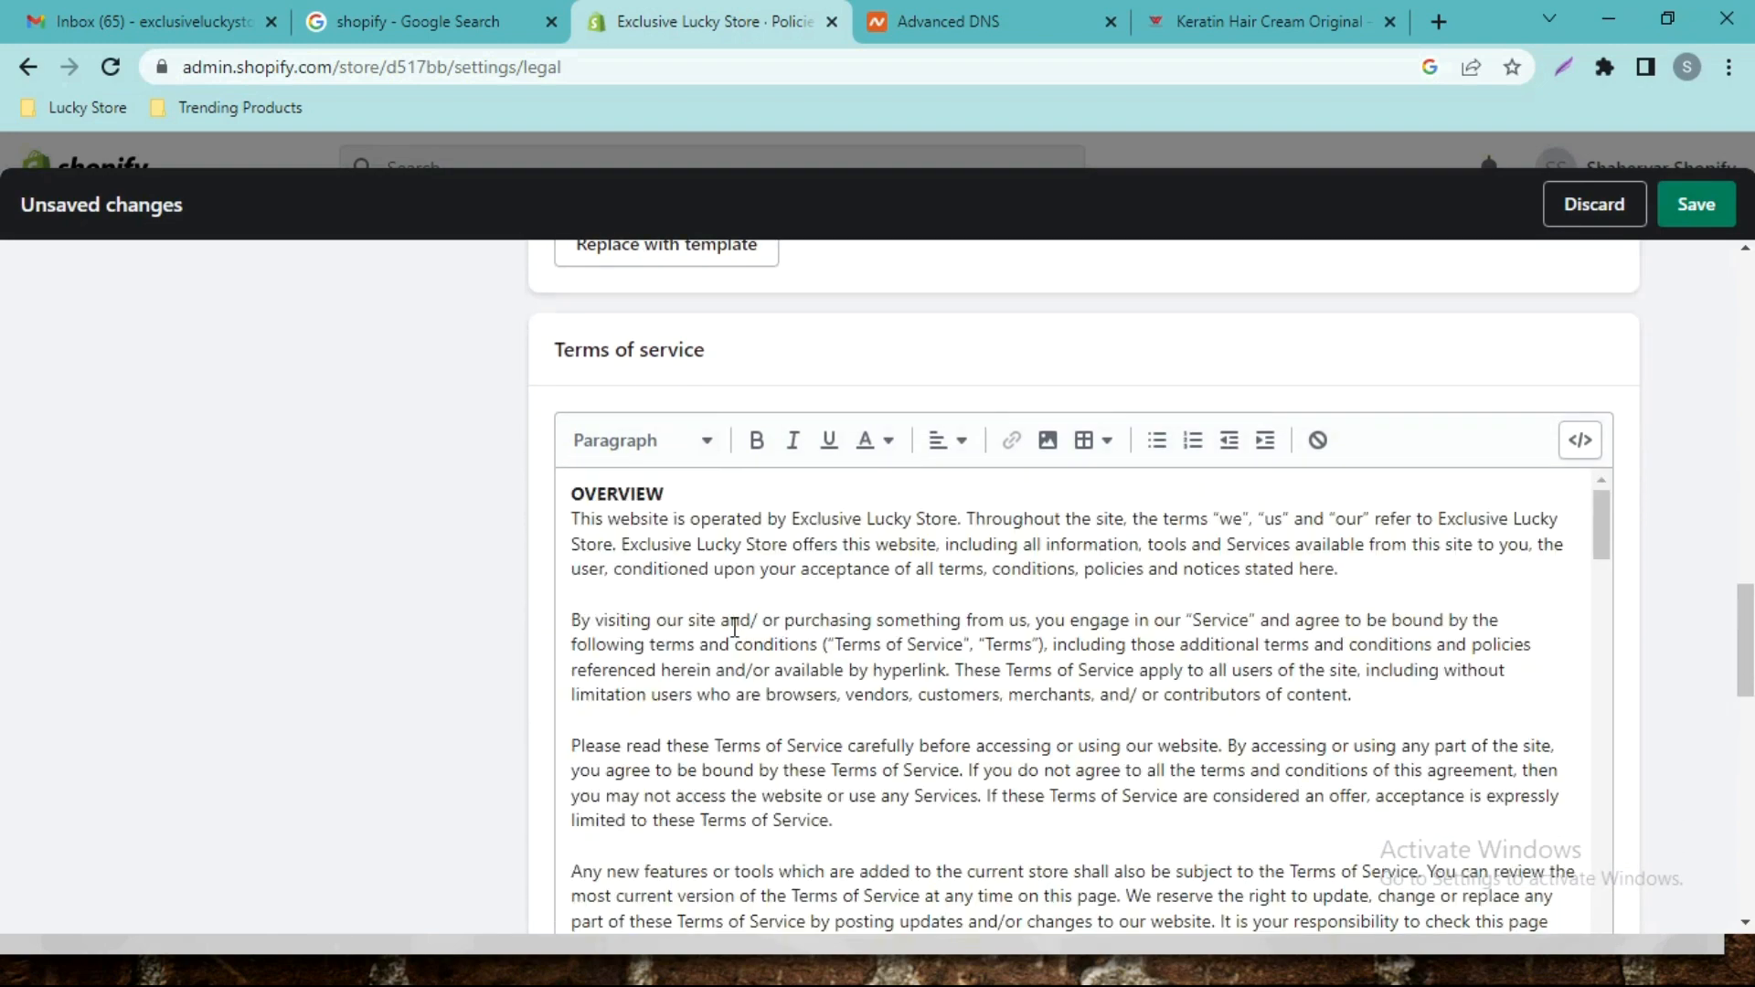
pyautogui.scroll(-5, 1517, 561)
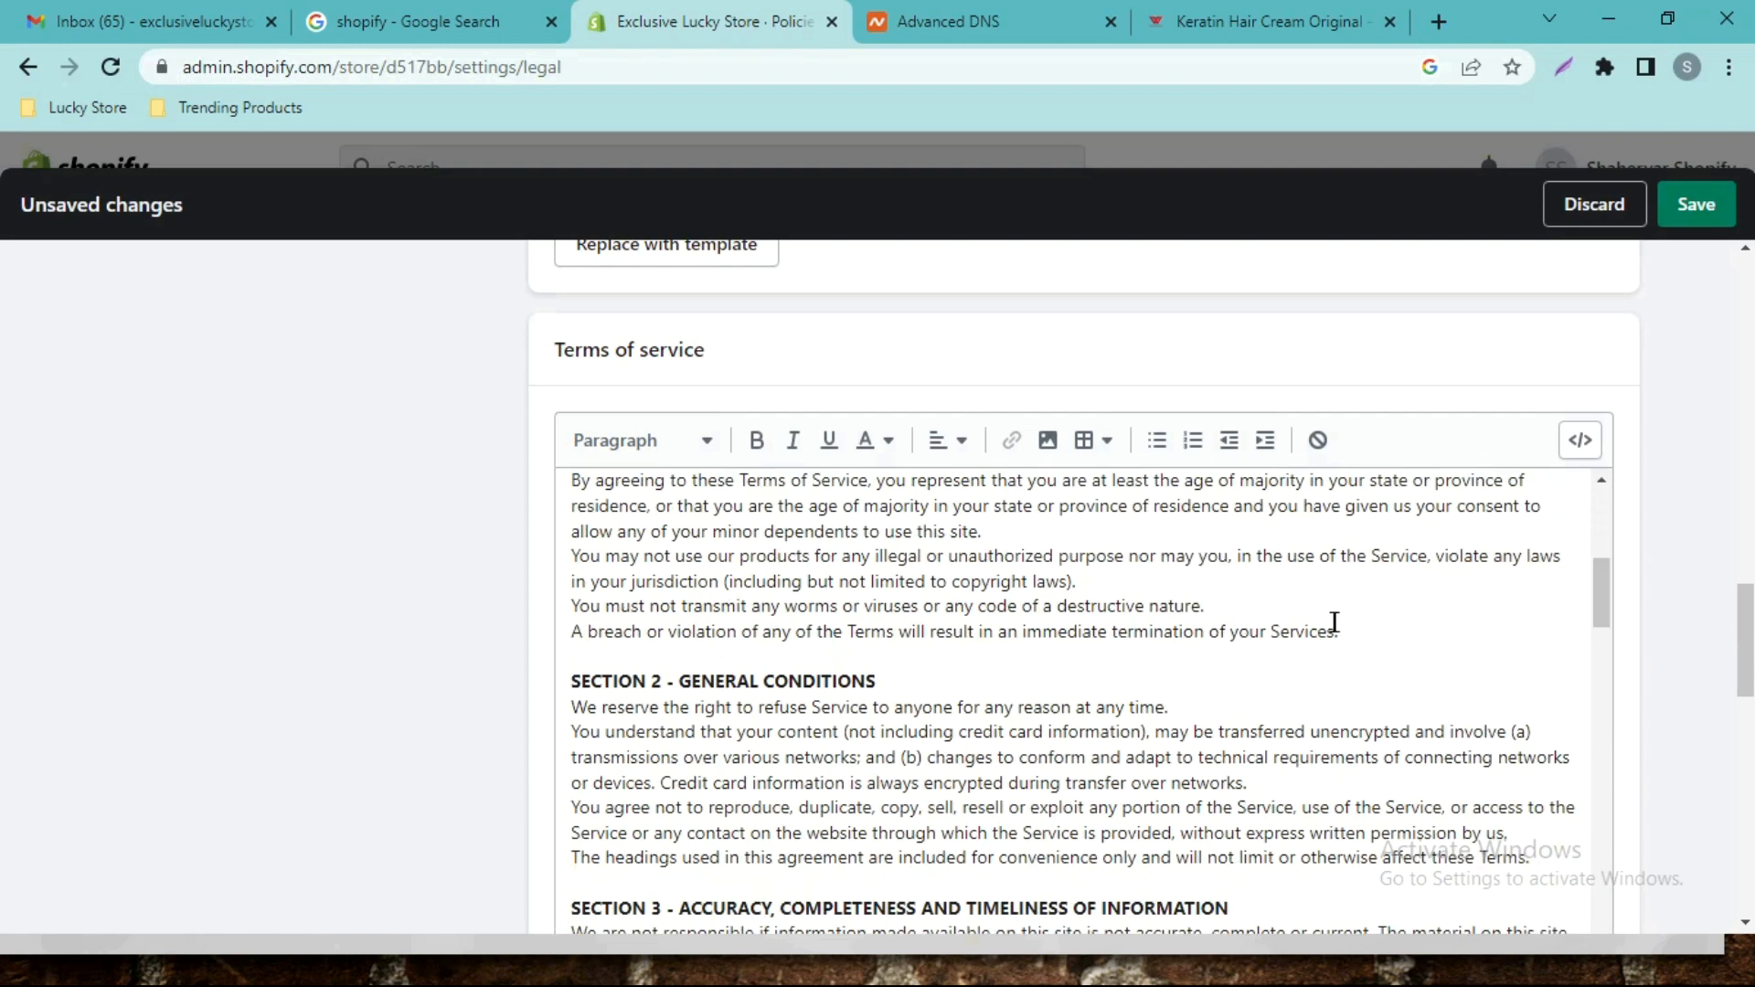
pyautogui.scroll(-3, 1520, 555)
pyautogui.scroll(-10, 1665, 541)
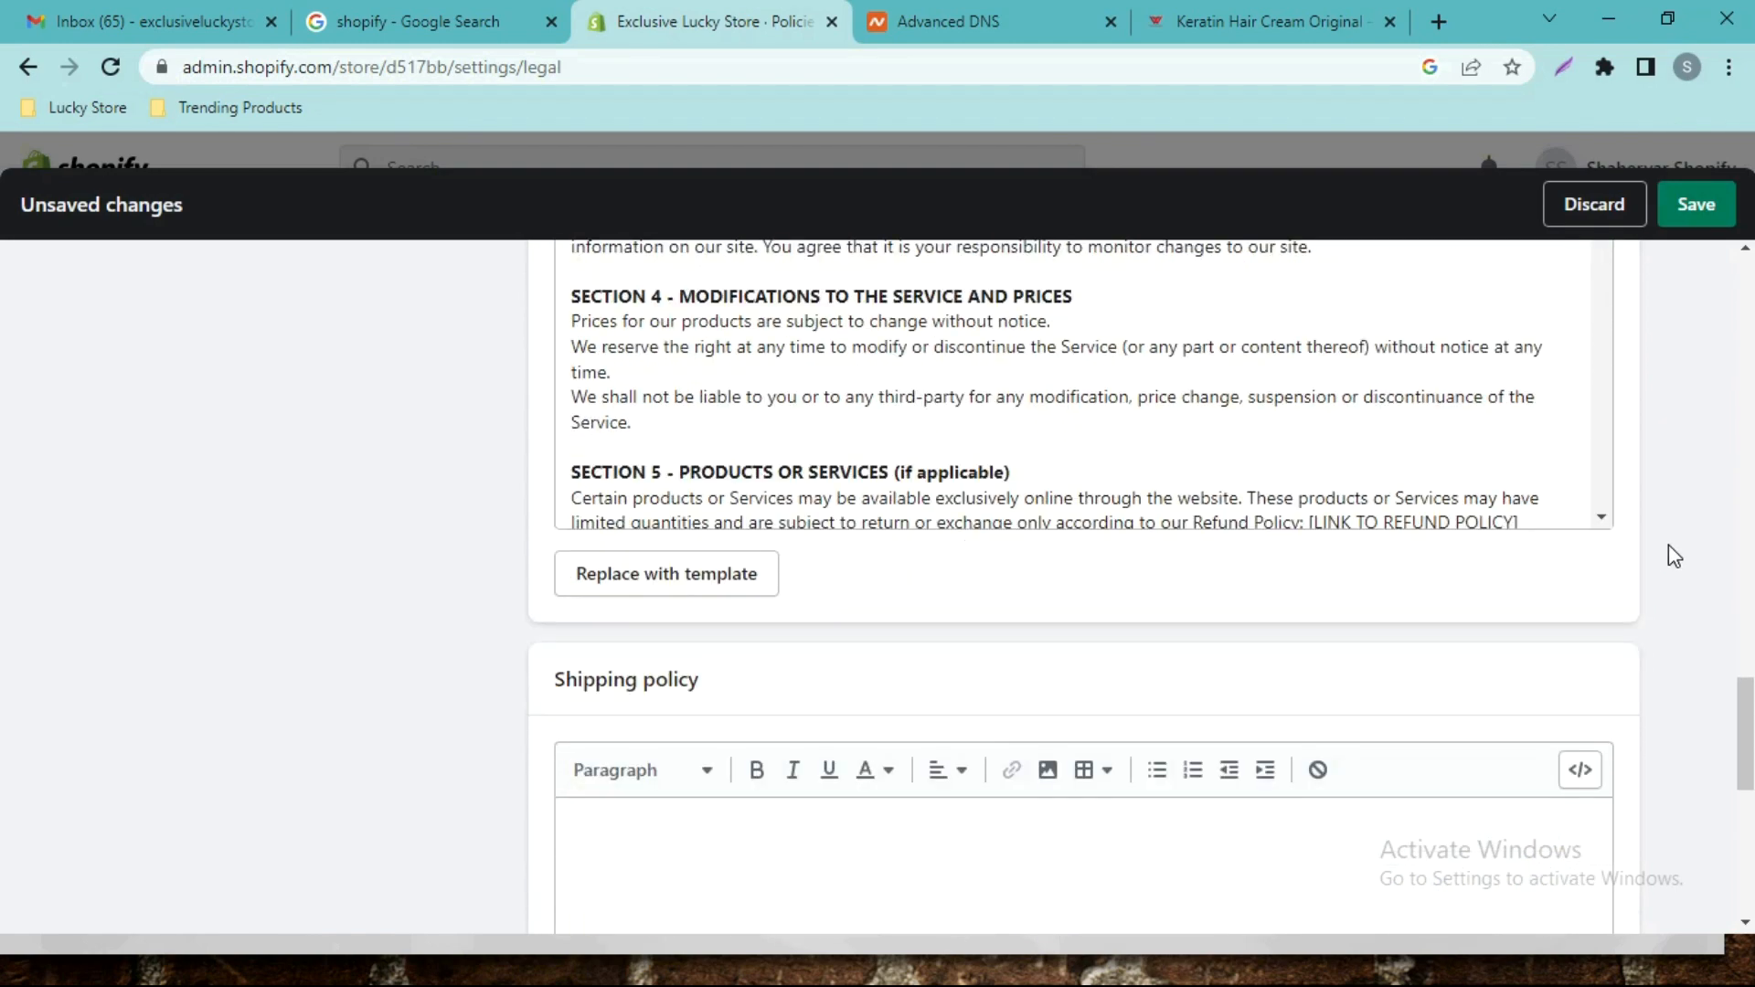
pyautogui.scroll(-3, 1669, 560)
pyautogui.scroll(3, 791, 447)
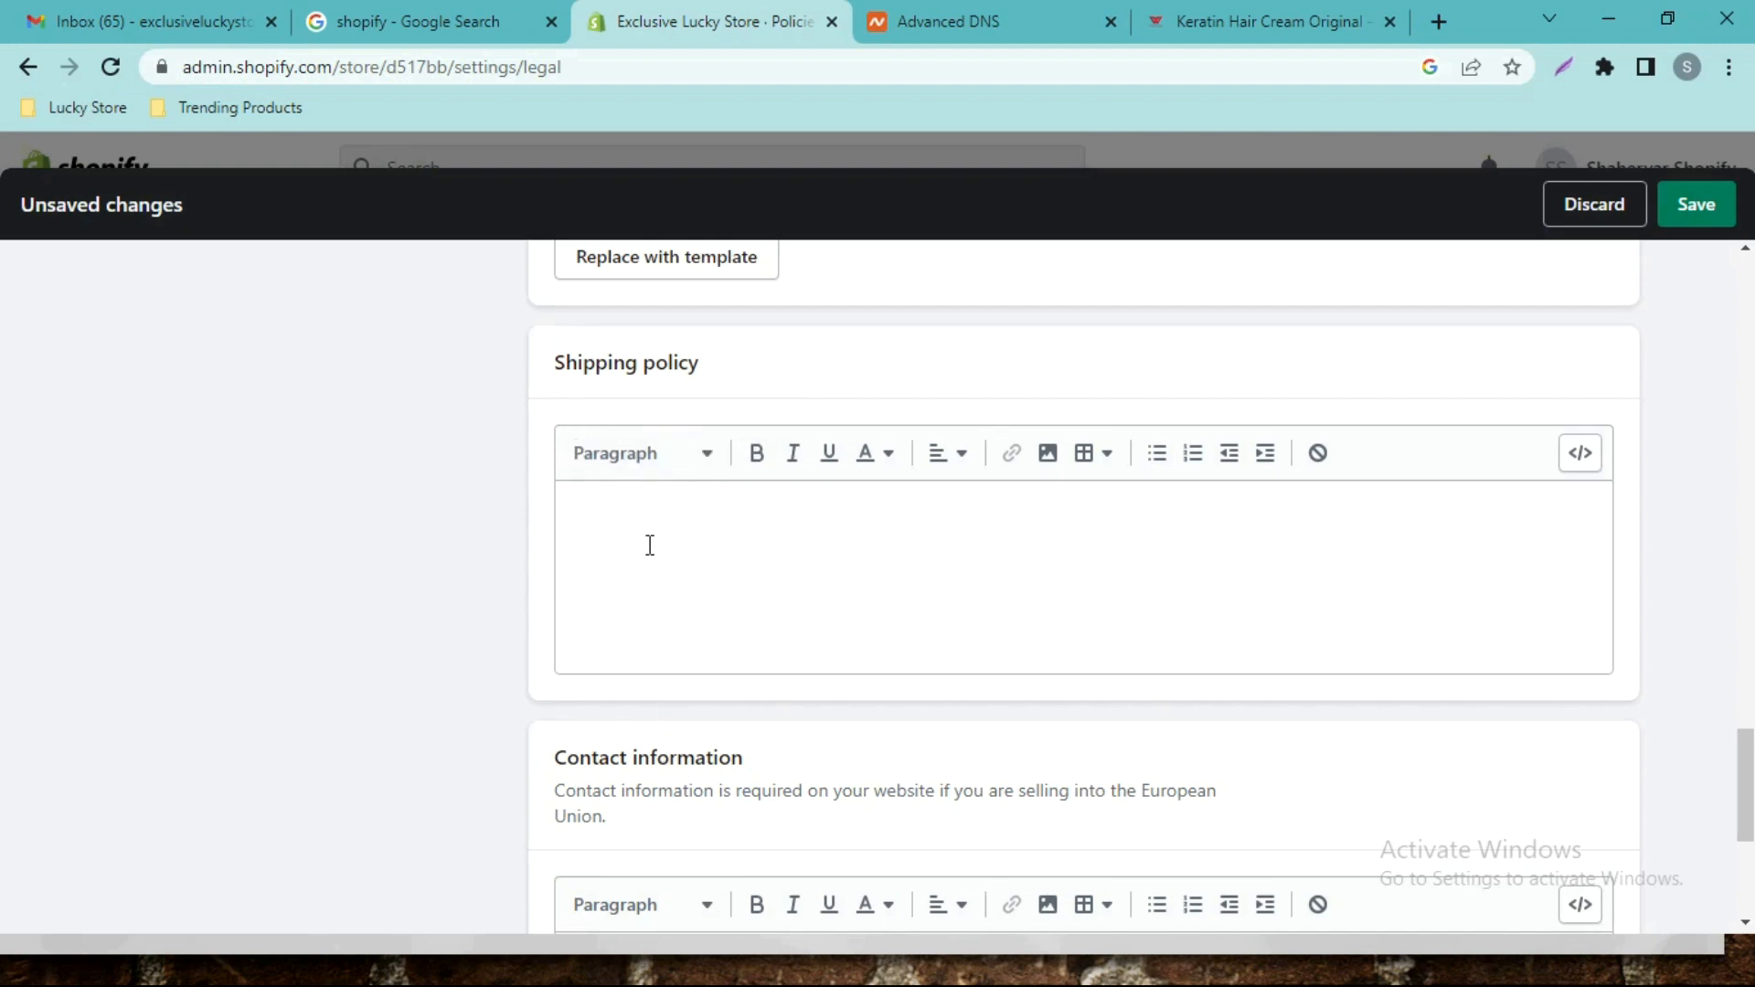
pyautogui.moveTo(700, 369); pyautogui.dragTo(539, 355)
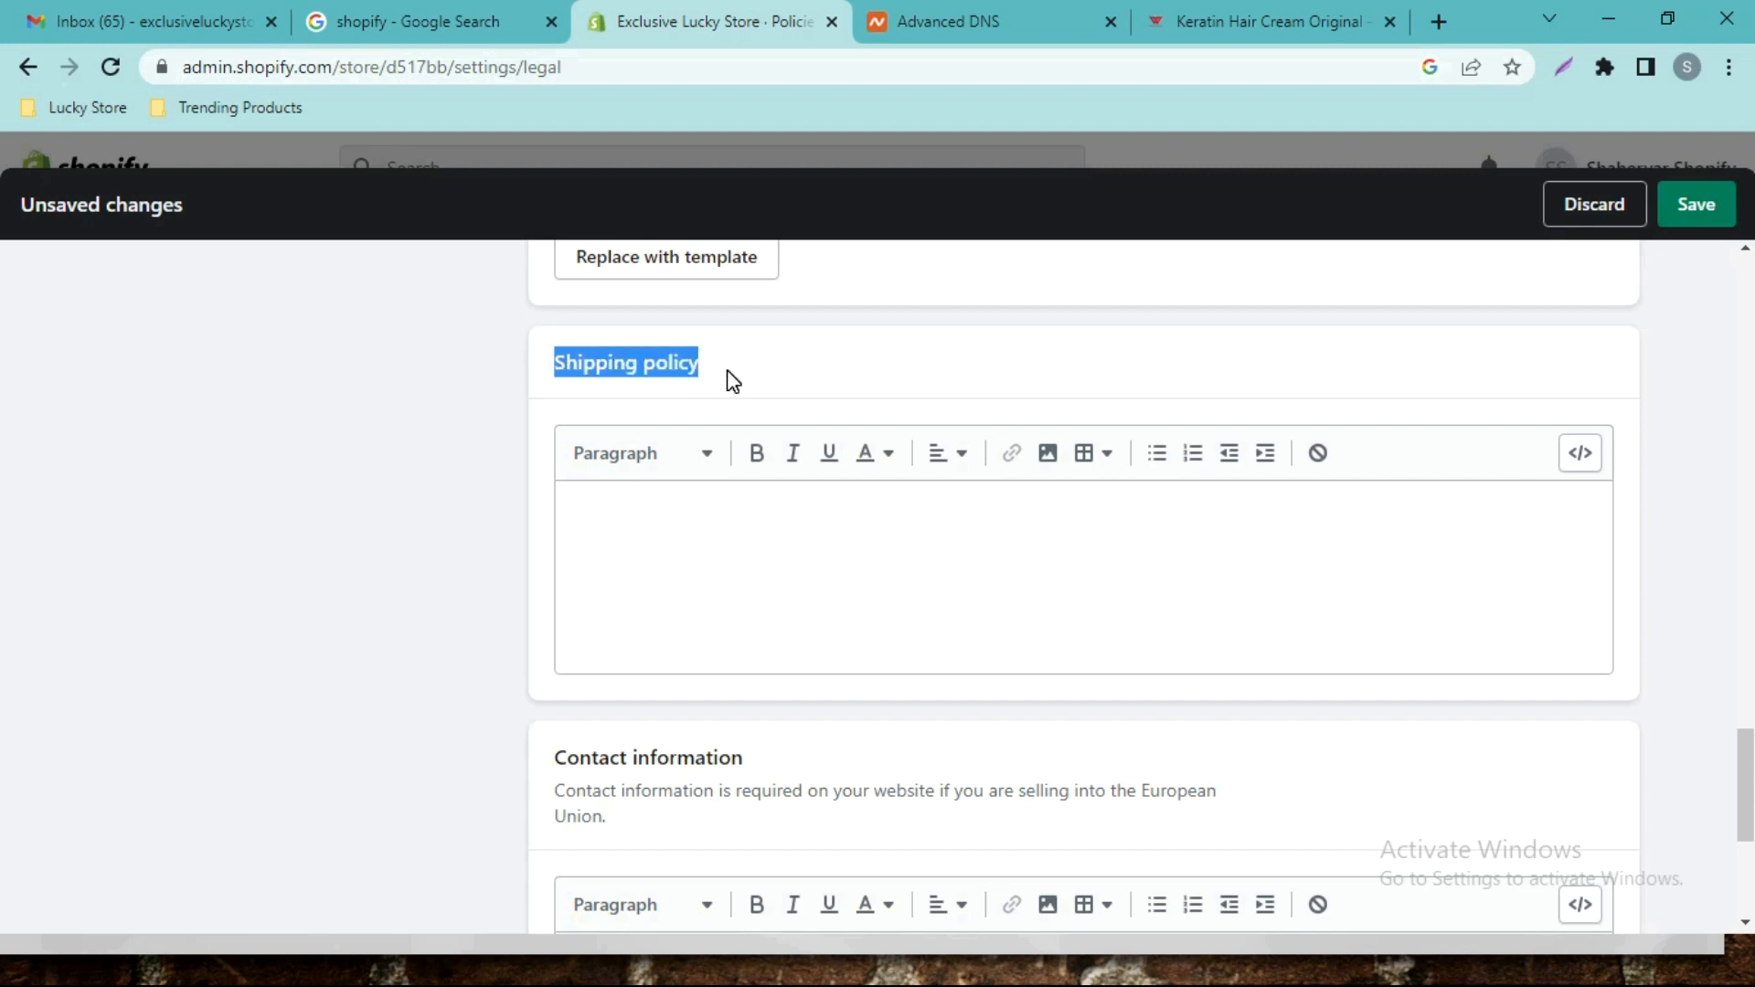
pyautogui.moveTo(692, 369); pyautogui.dragTo(634, 372)
pyautogui.scroll(2, 634, 372)
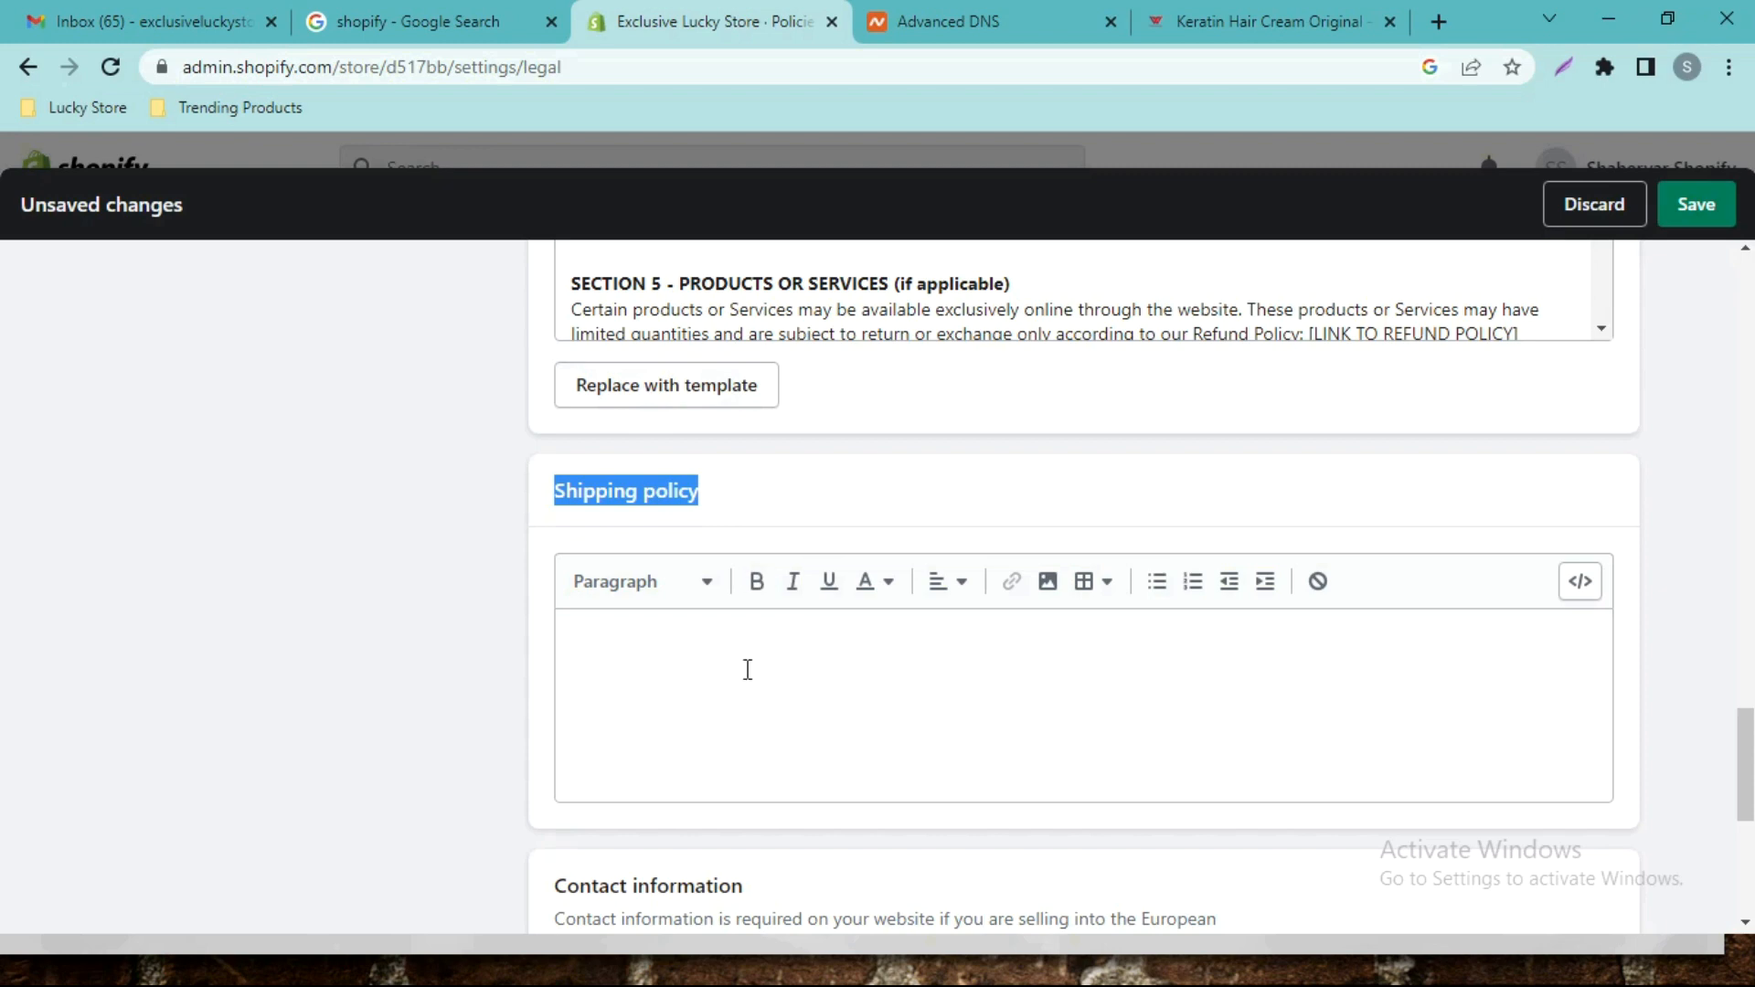
# Paste into the empty Shipping policy editor, then select and delete the wrongly pasted text.
pyautogui.click(640, 648)
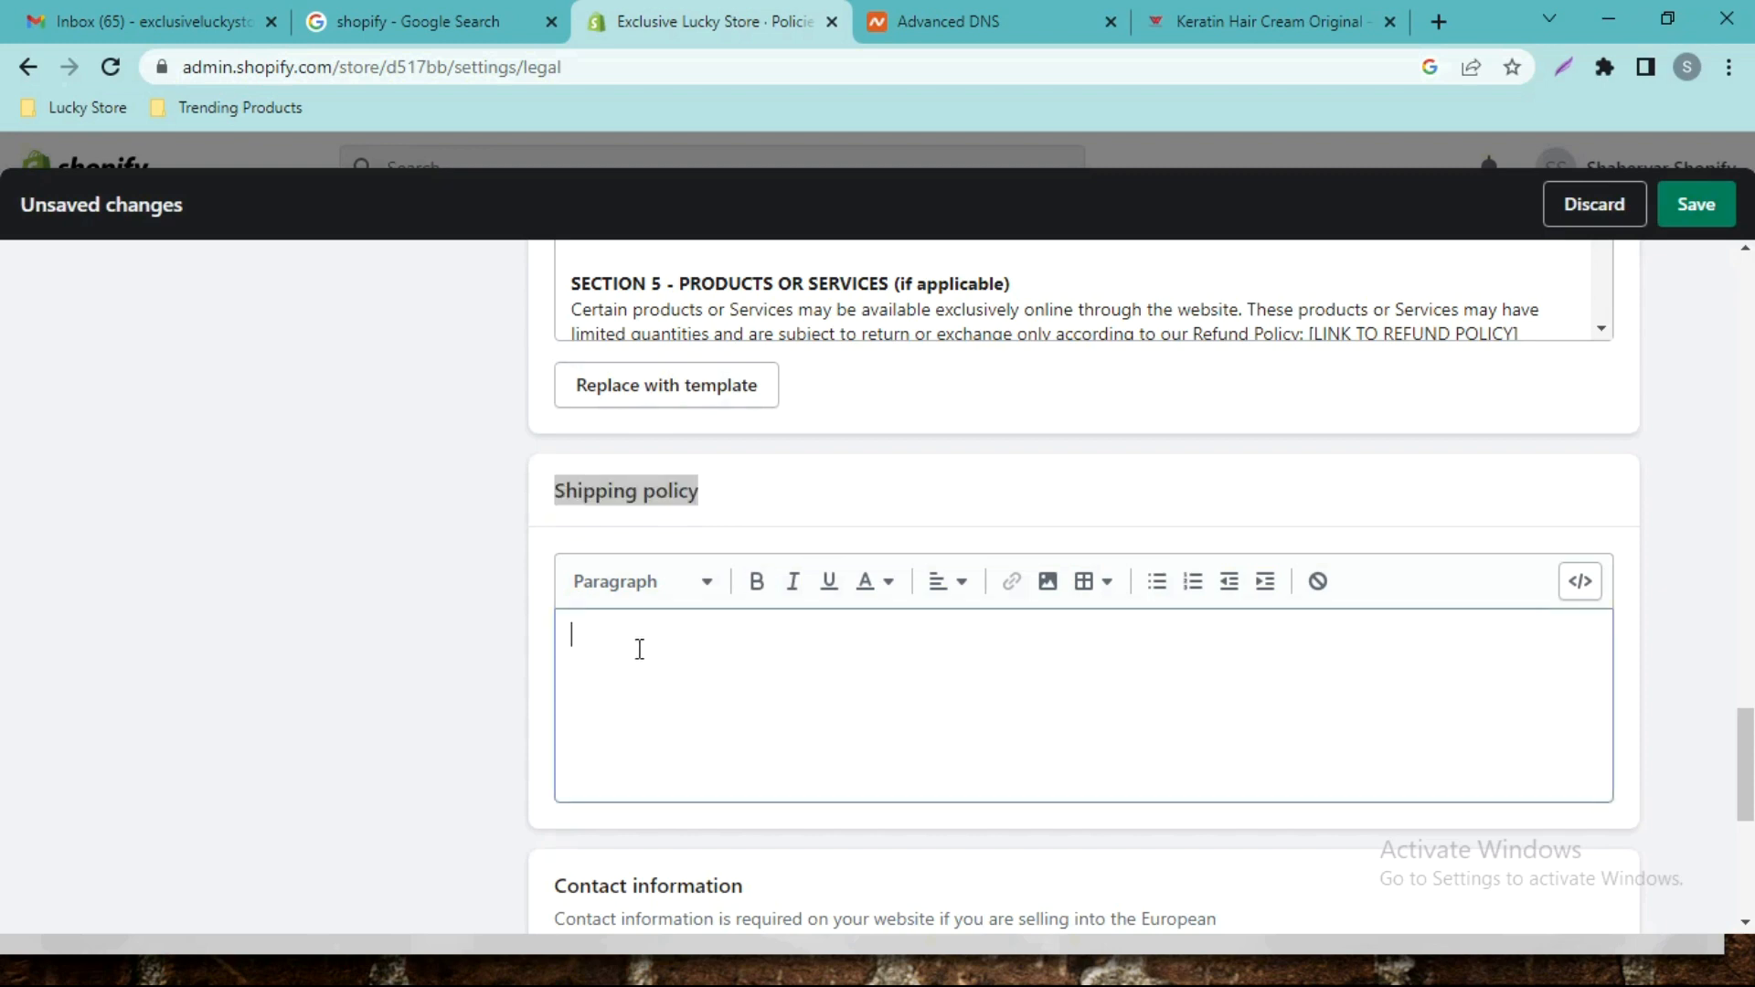
pyautogui.write('d517bb')
pyautogui.hotkey('ctrl', 'a')
pyautogui.press('BackSpace')
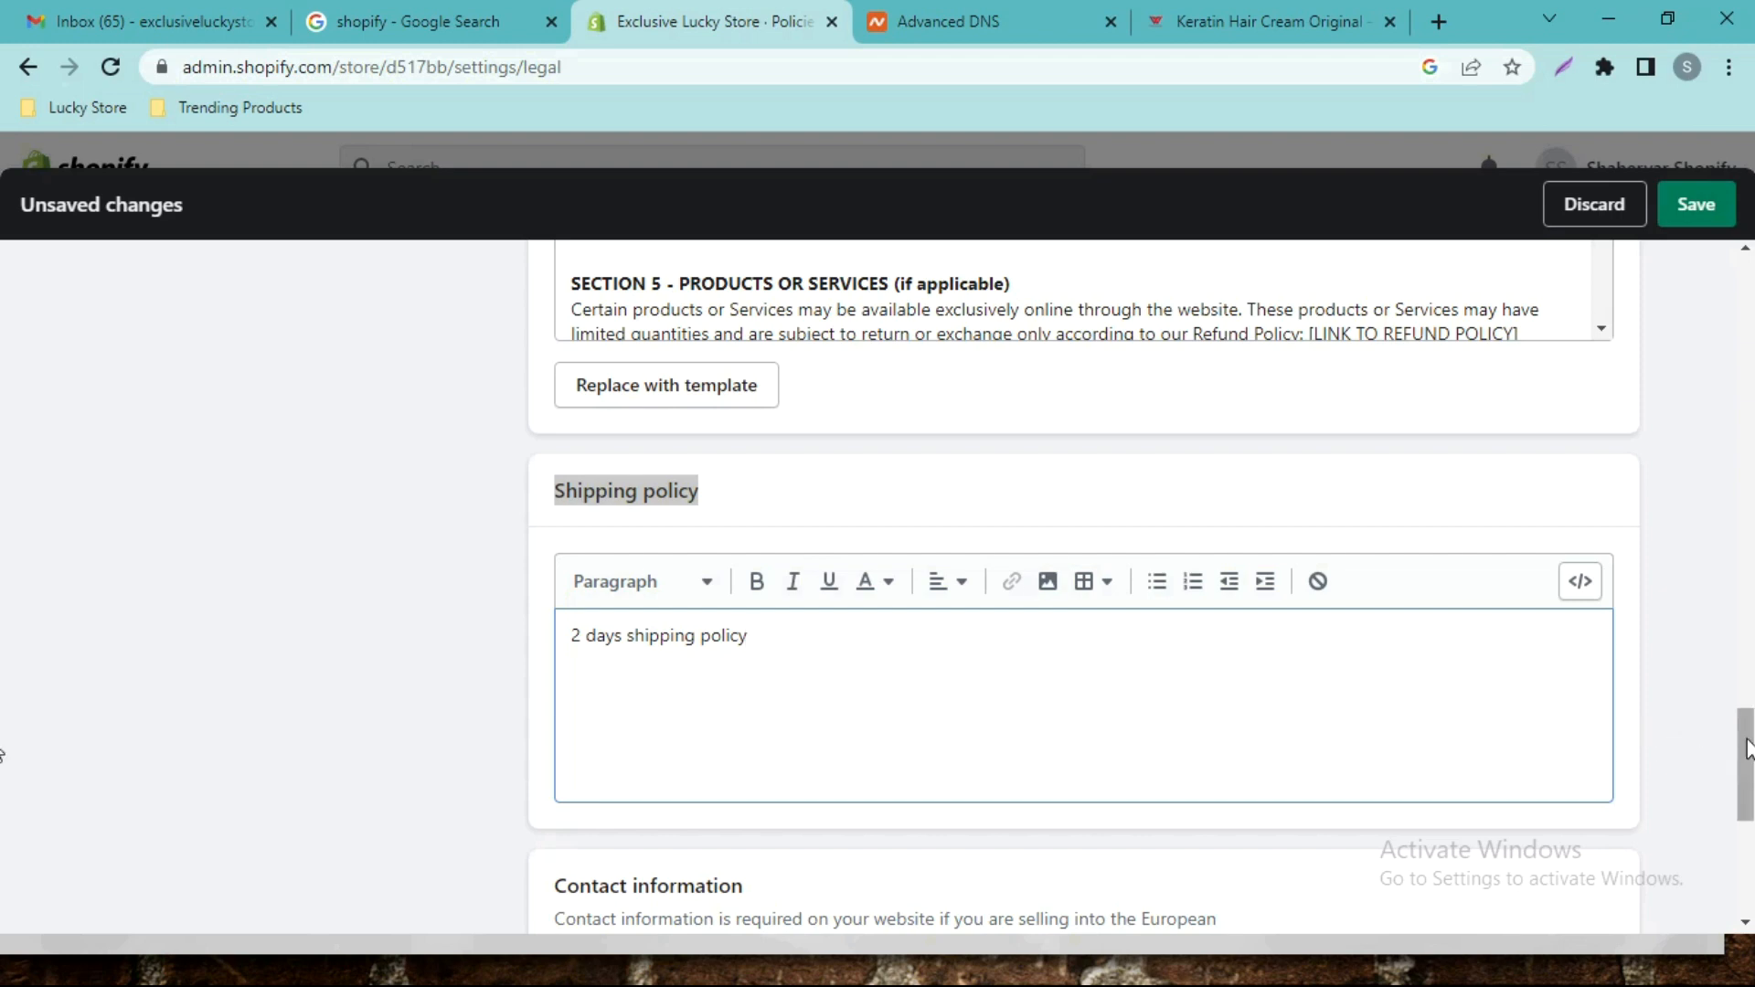
pyautogui.scroll(-5, 3, 805)
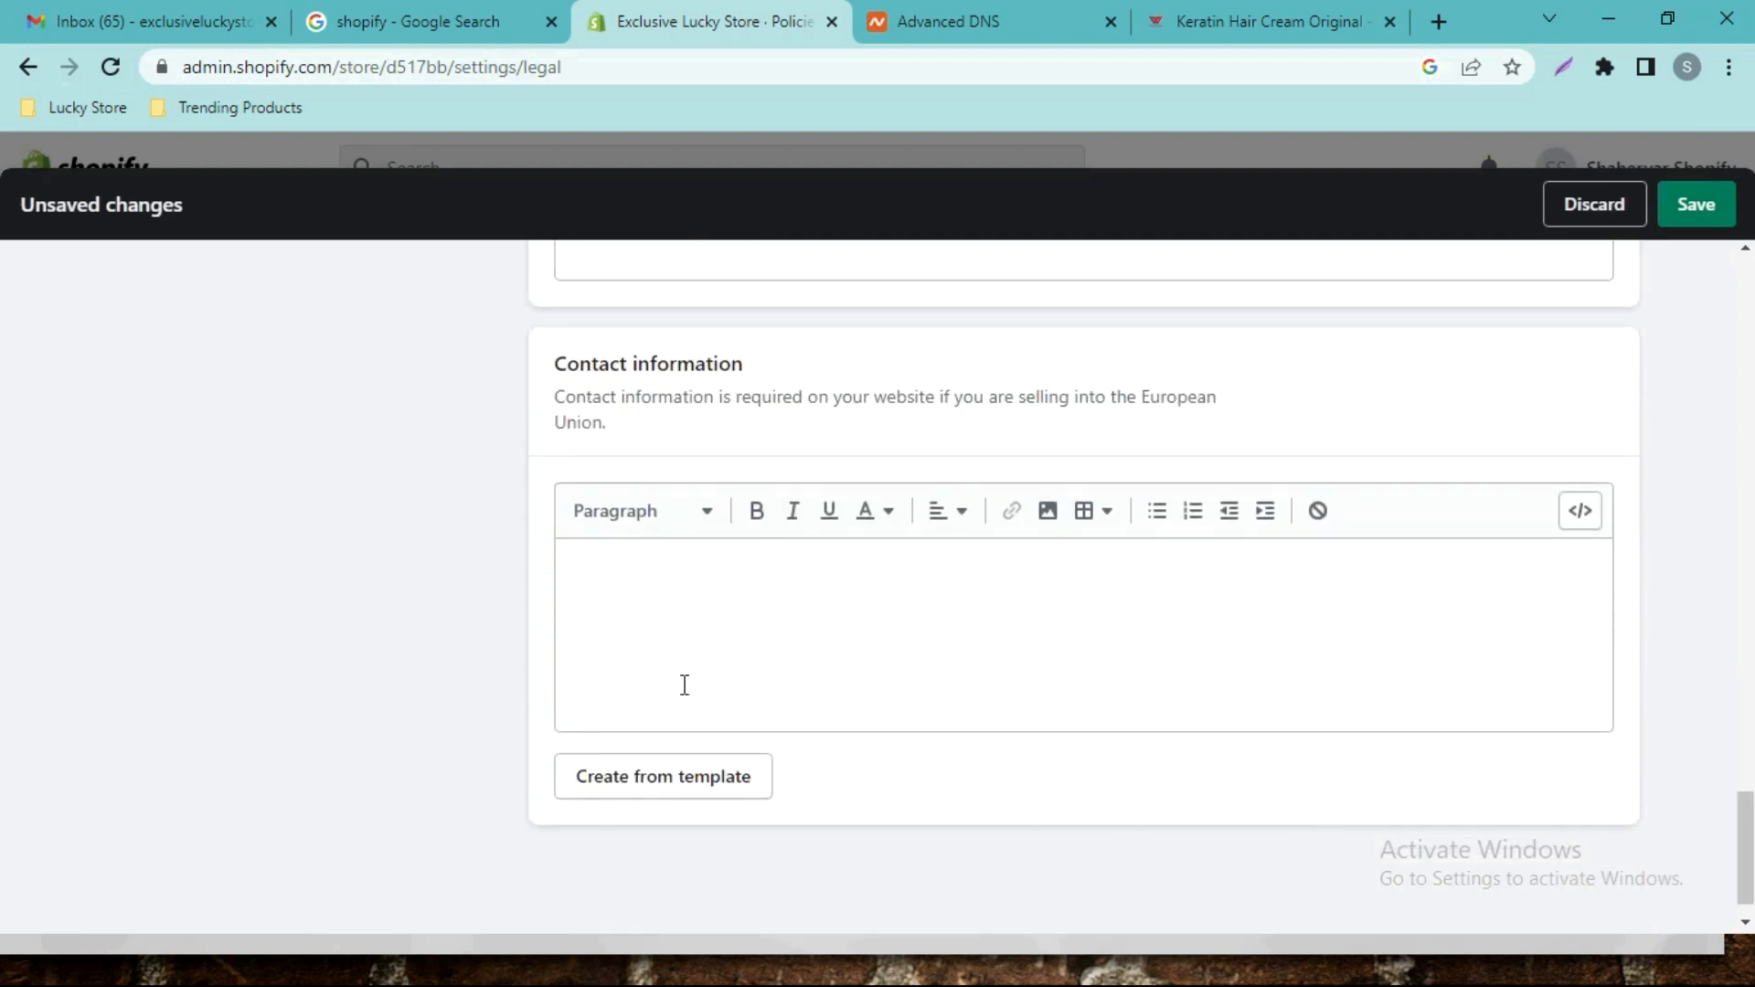
# Fill Contact information from the template and select its empty VAT and Trade number lines.
pyautogui.click(709, 792)
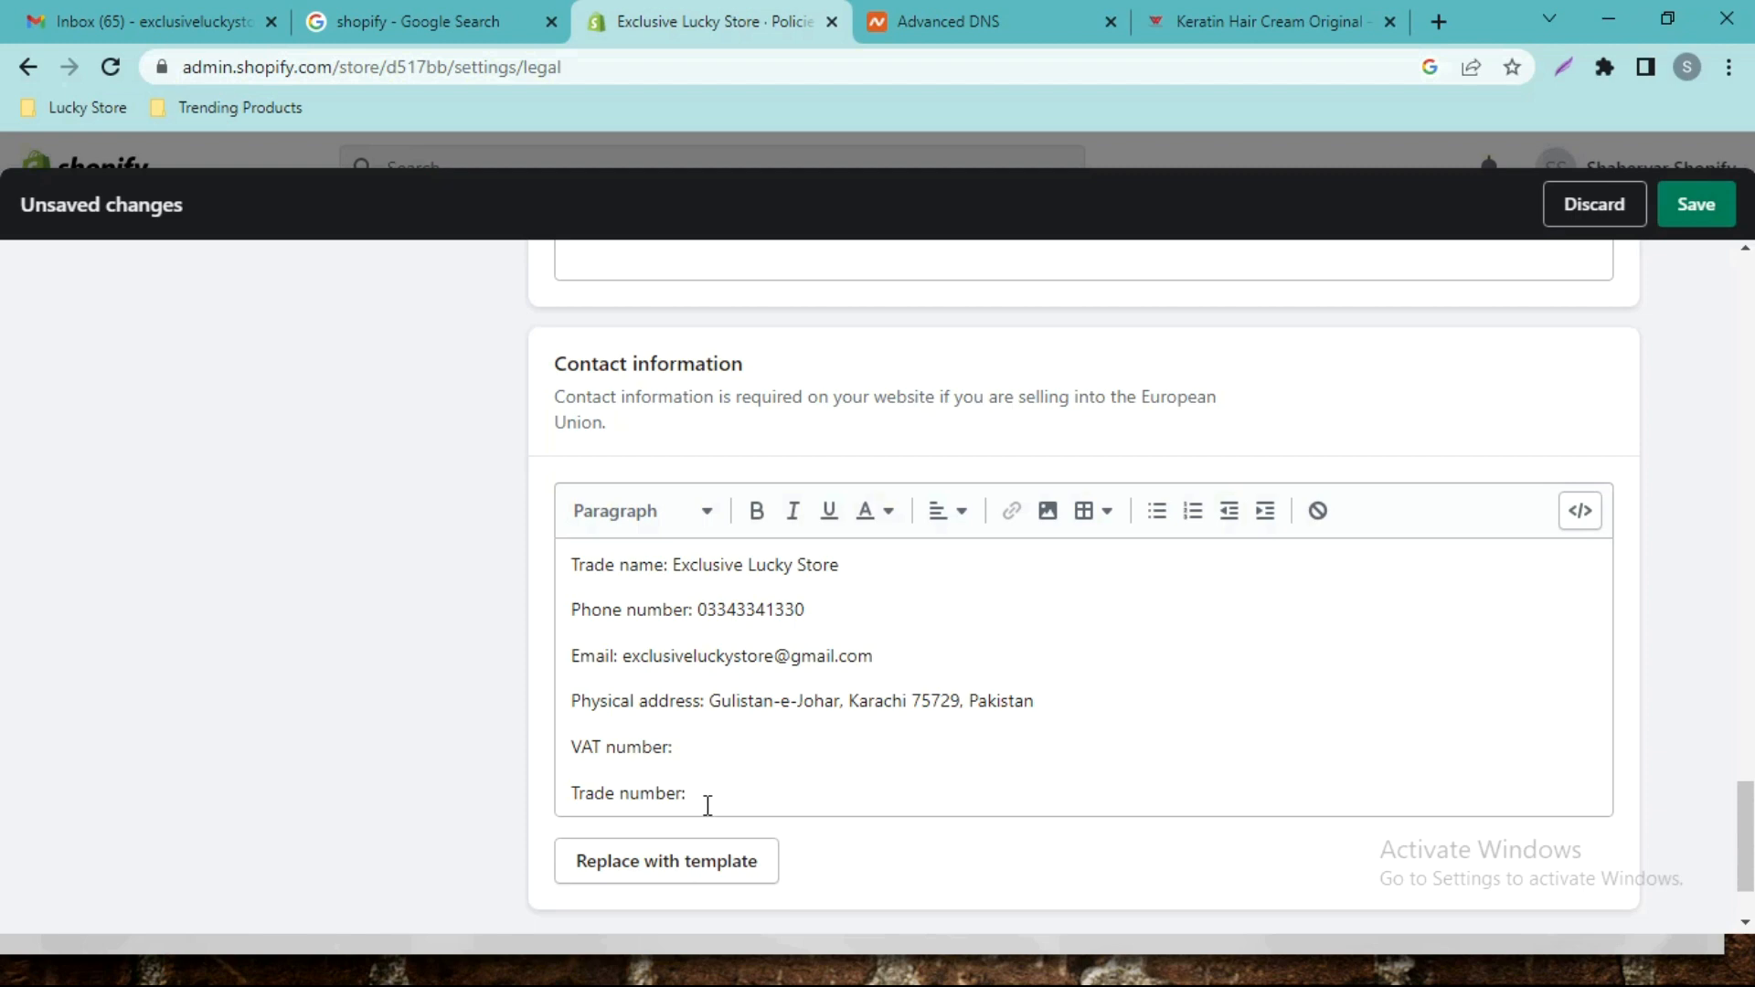
pyautogui.moveTo(701, 802); pyautogui.dragTo(546, 752)
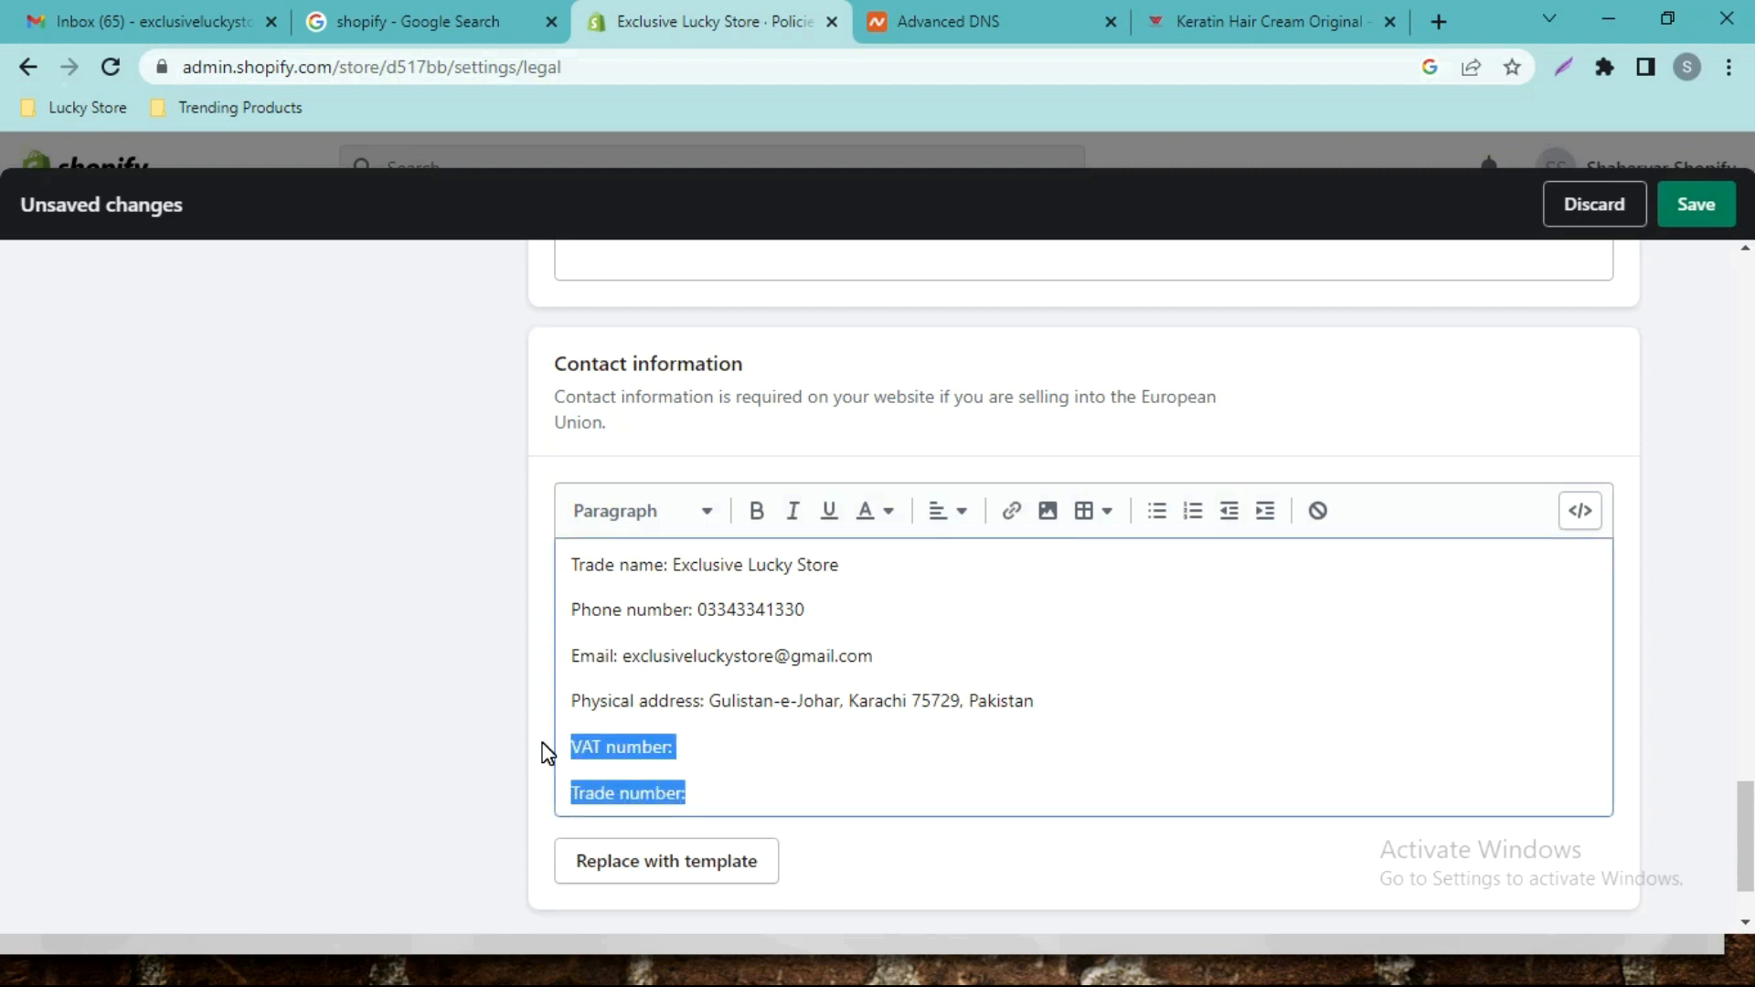
pyautogui.click(546, 753)
pyautogui.click(702, 792)
pyautogui.moveTo(690, 793); pyautogui.dragTo(558, 737)
pyautogui.scroll(7, 1126, 577)
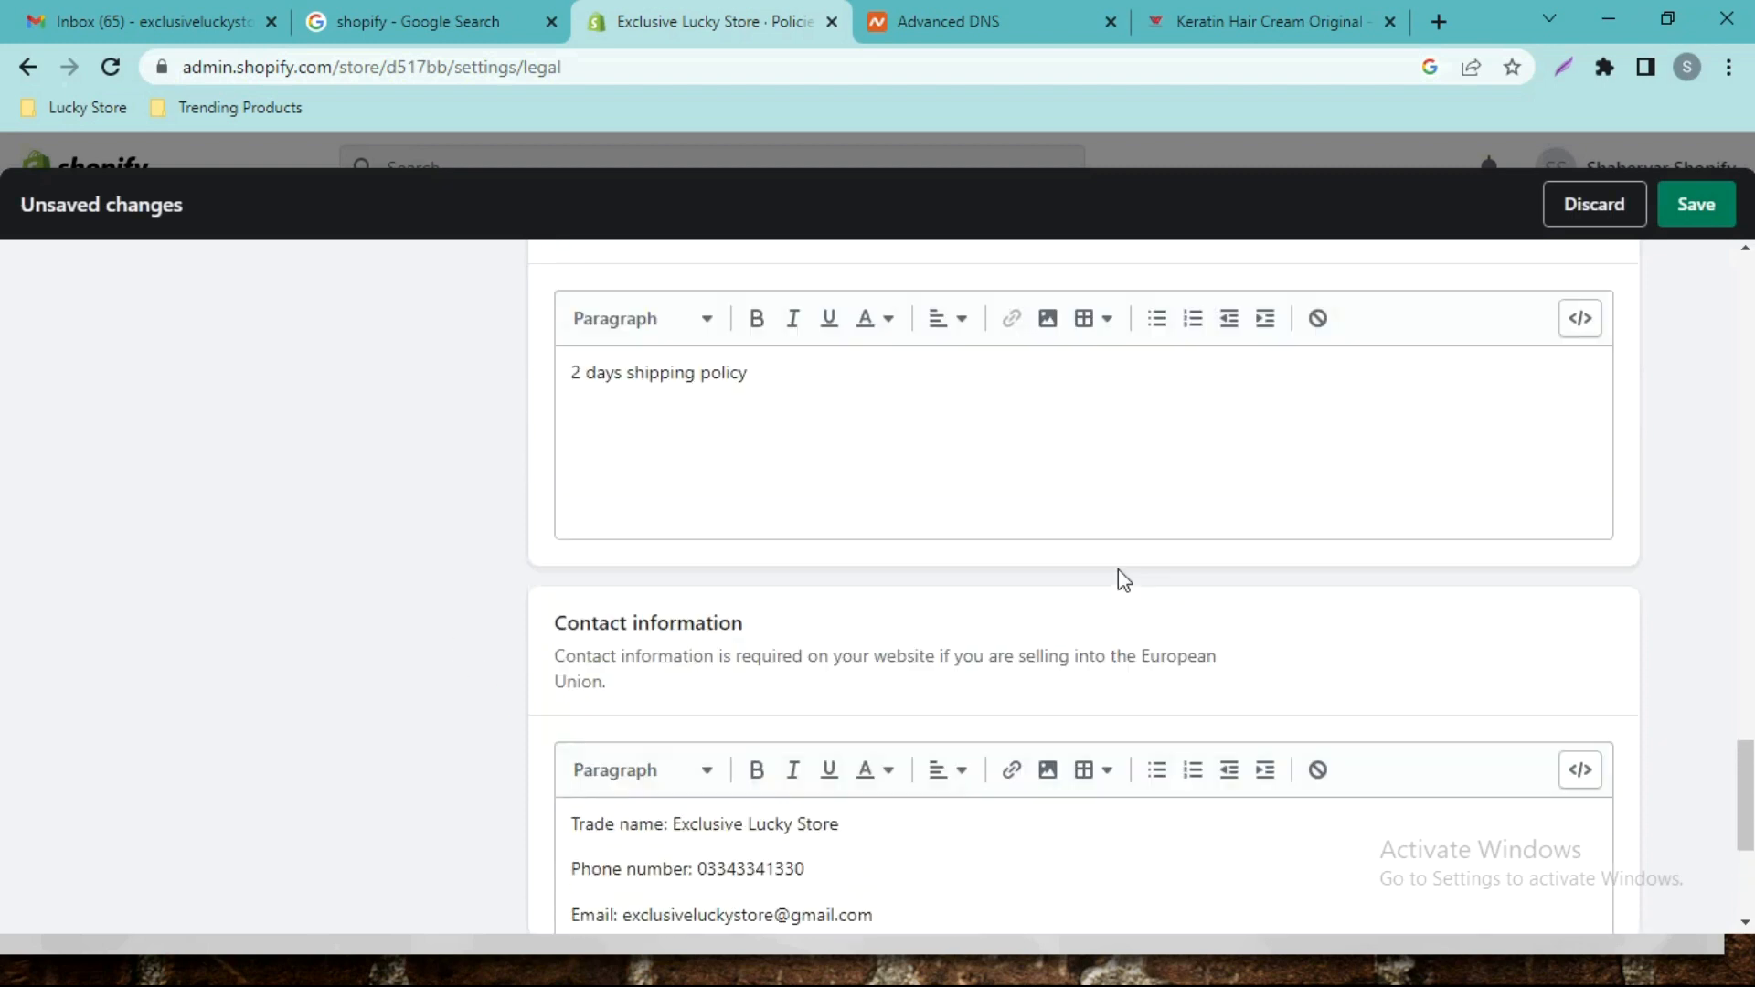
# Save the policies, select the [LINK TO REFUND POLICY] placeholder, then save again.
pyautogui.click(1693, 209)
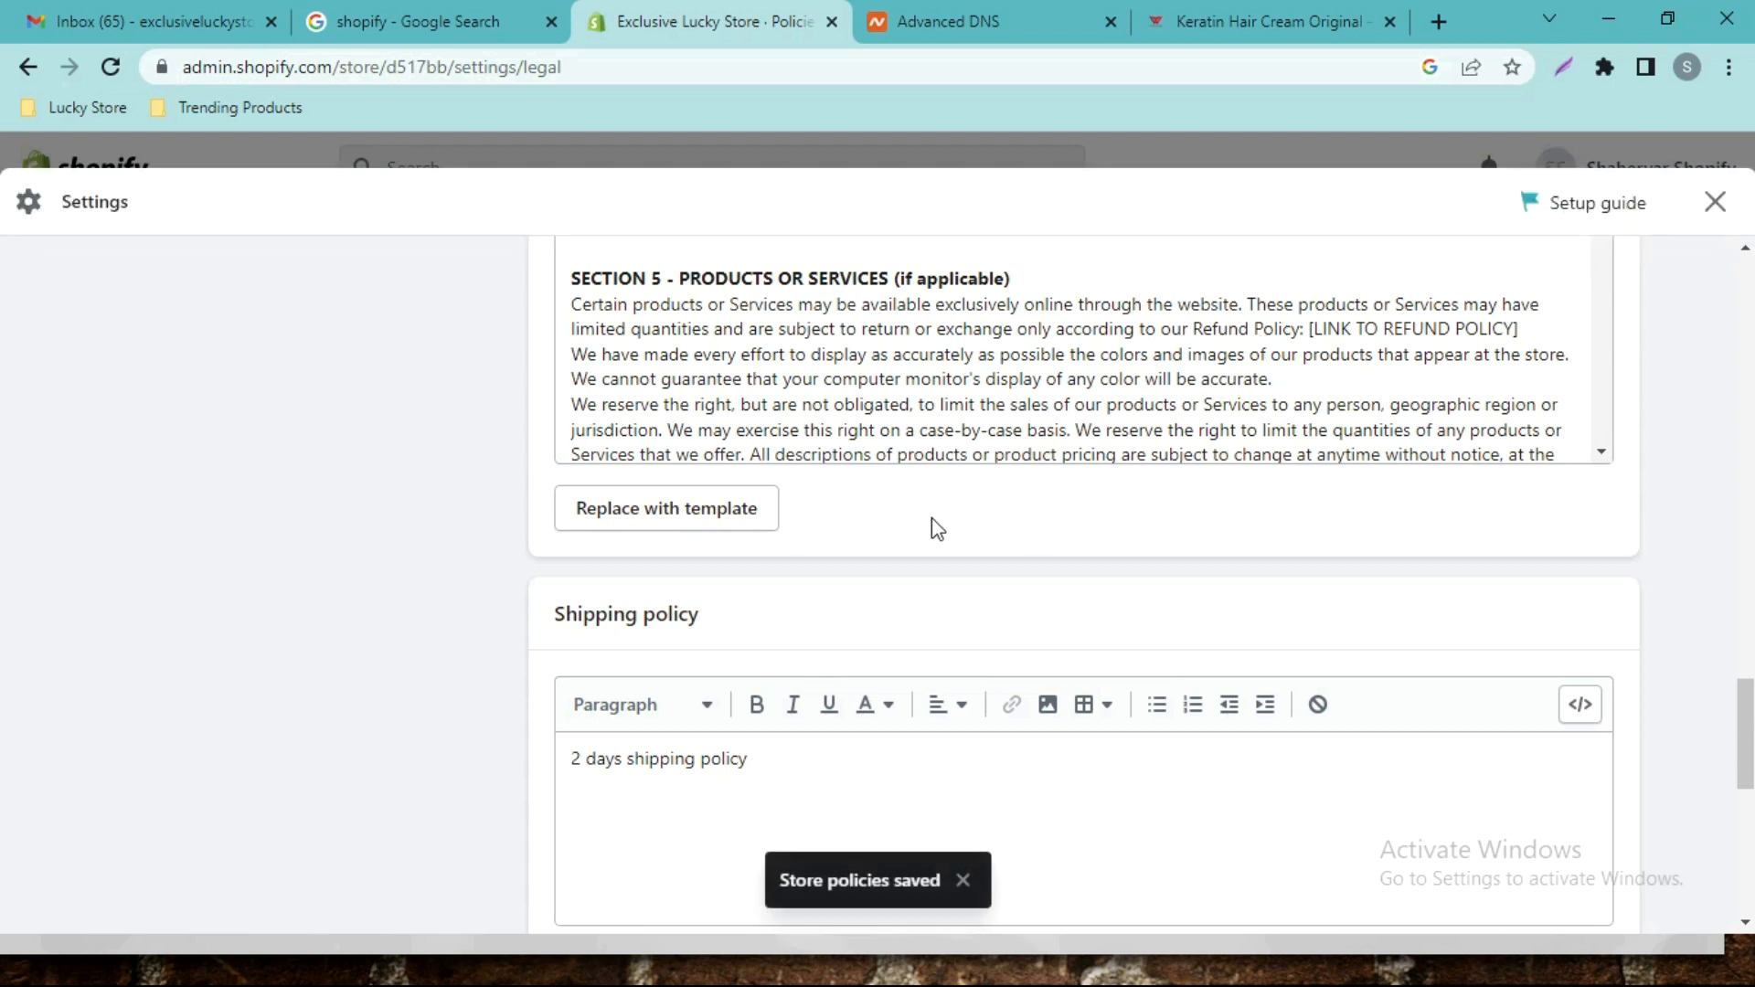
pyautogui.scroll(3, 3, 719)
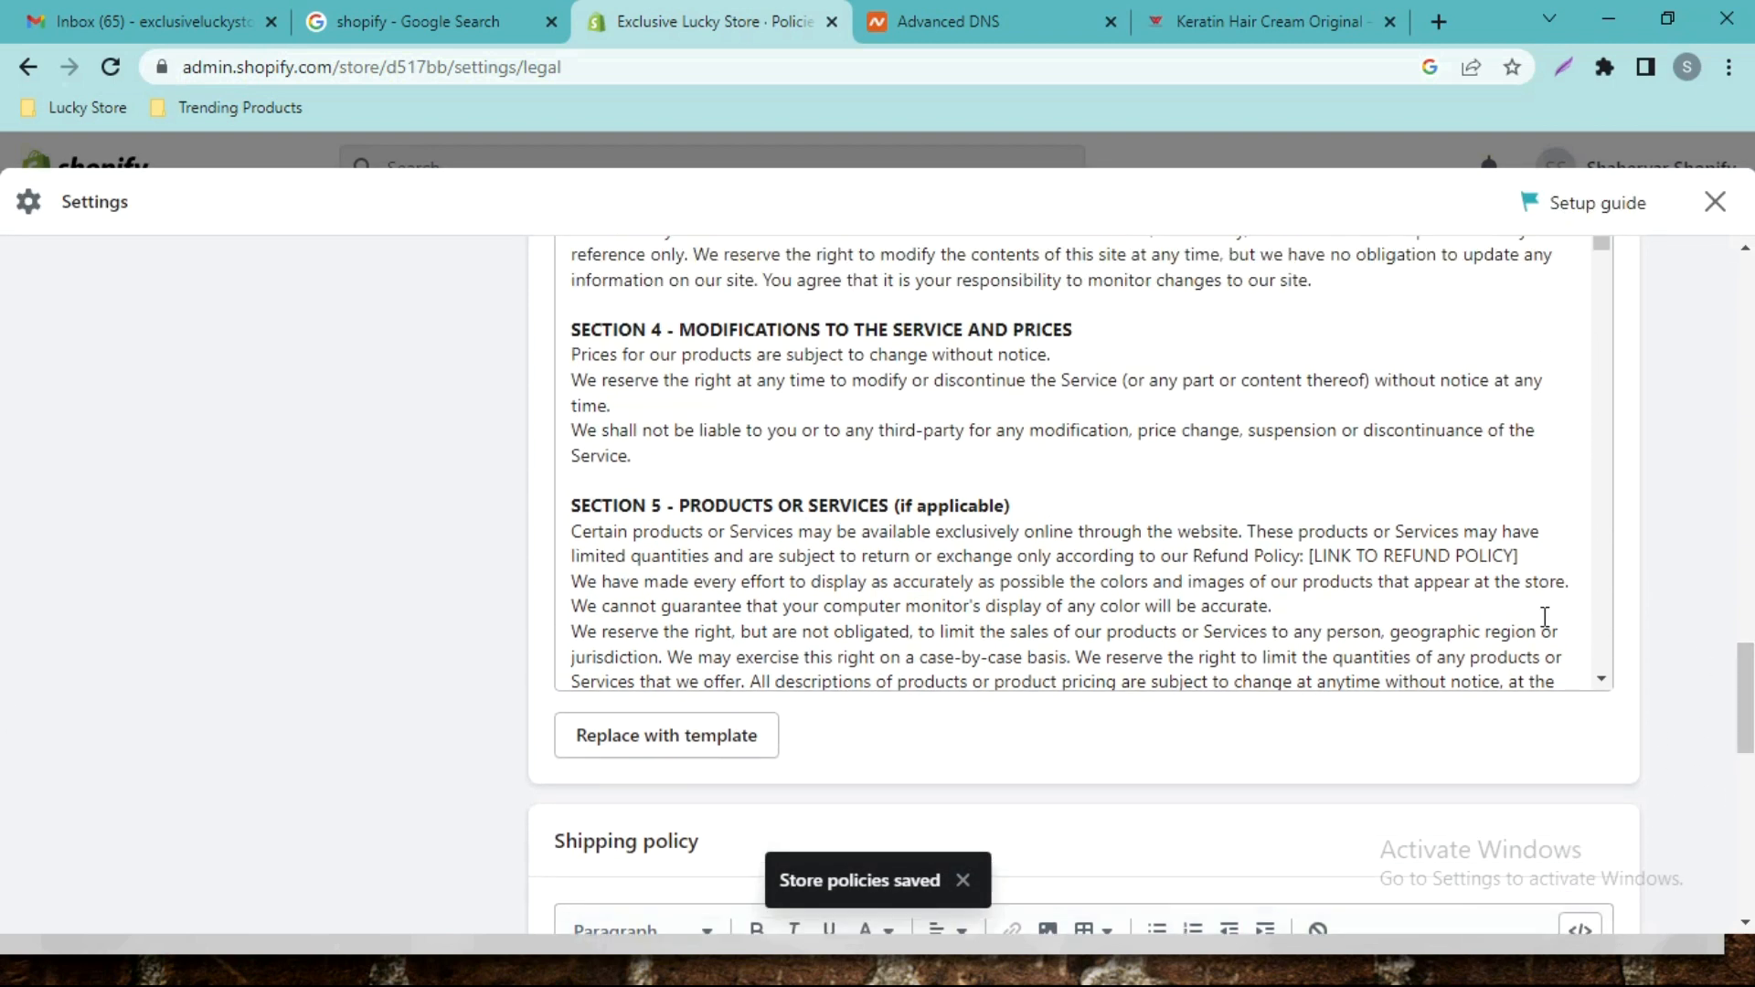
pyautogui.moveTo(1311, 557); pyautogui.dragTo(1520, 559)
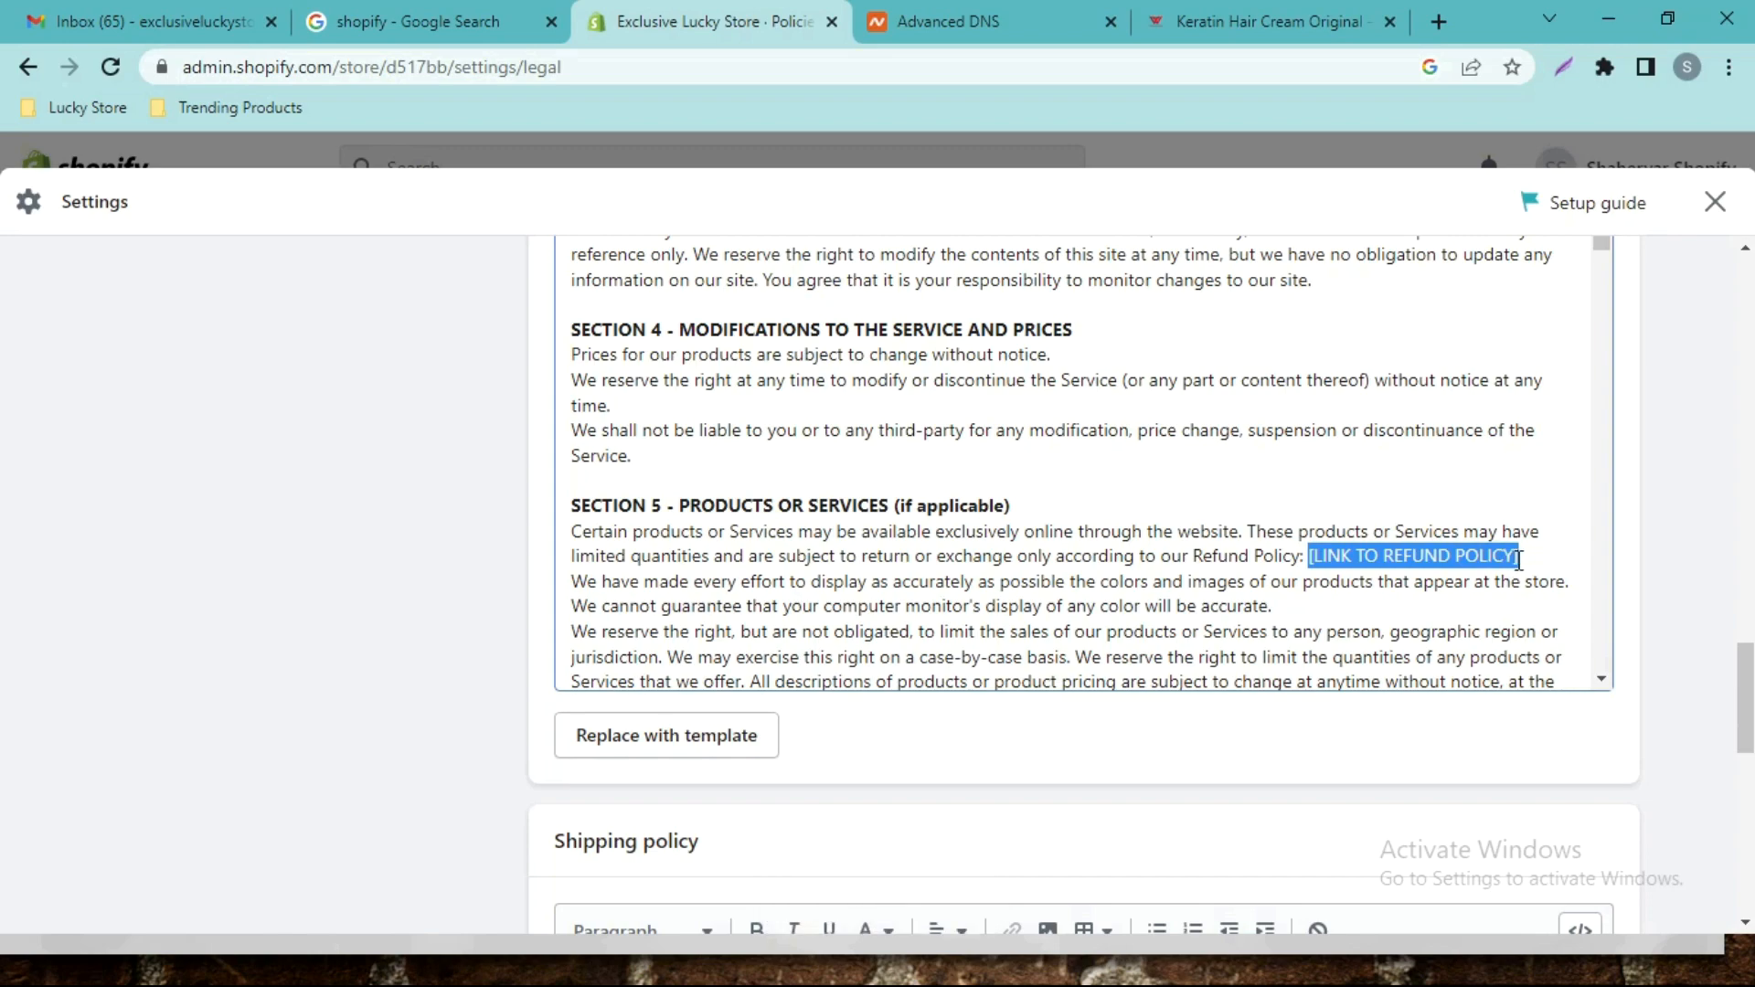
pyautogui.moveTo(1745, 699); pyautogui.dragTo(1748, 457)
pyautogui.click(1696, 209)
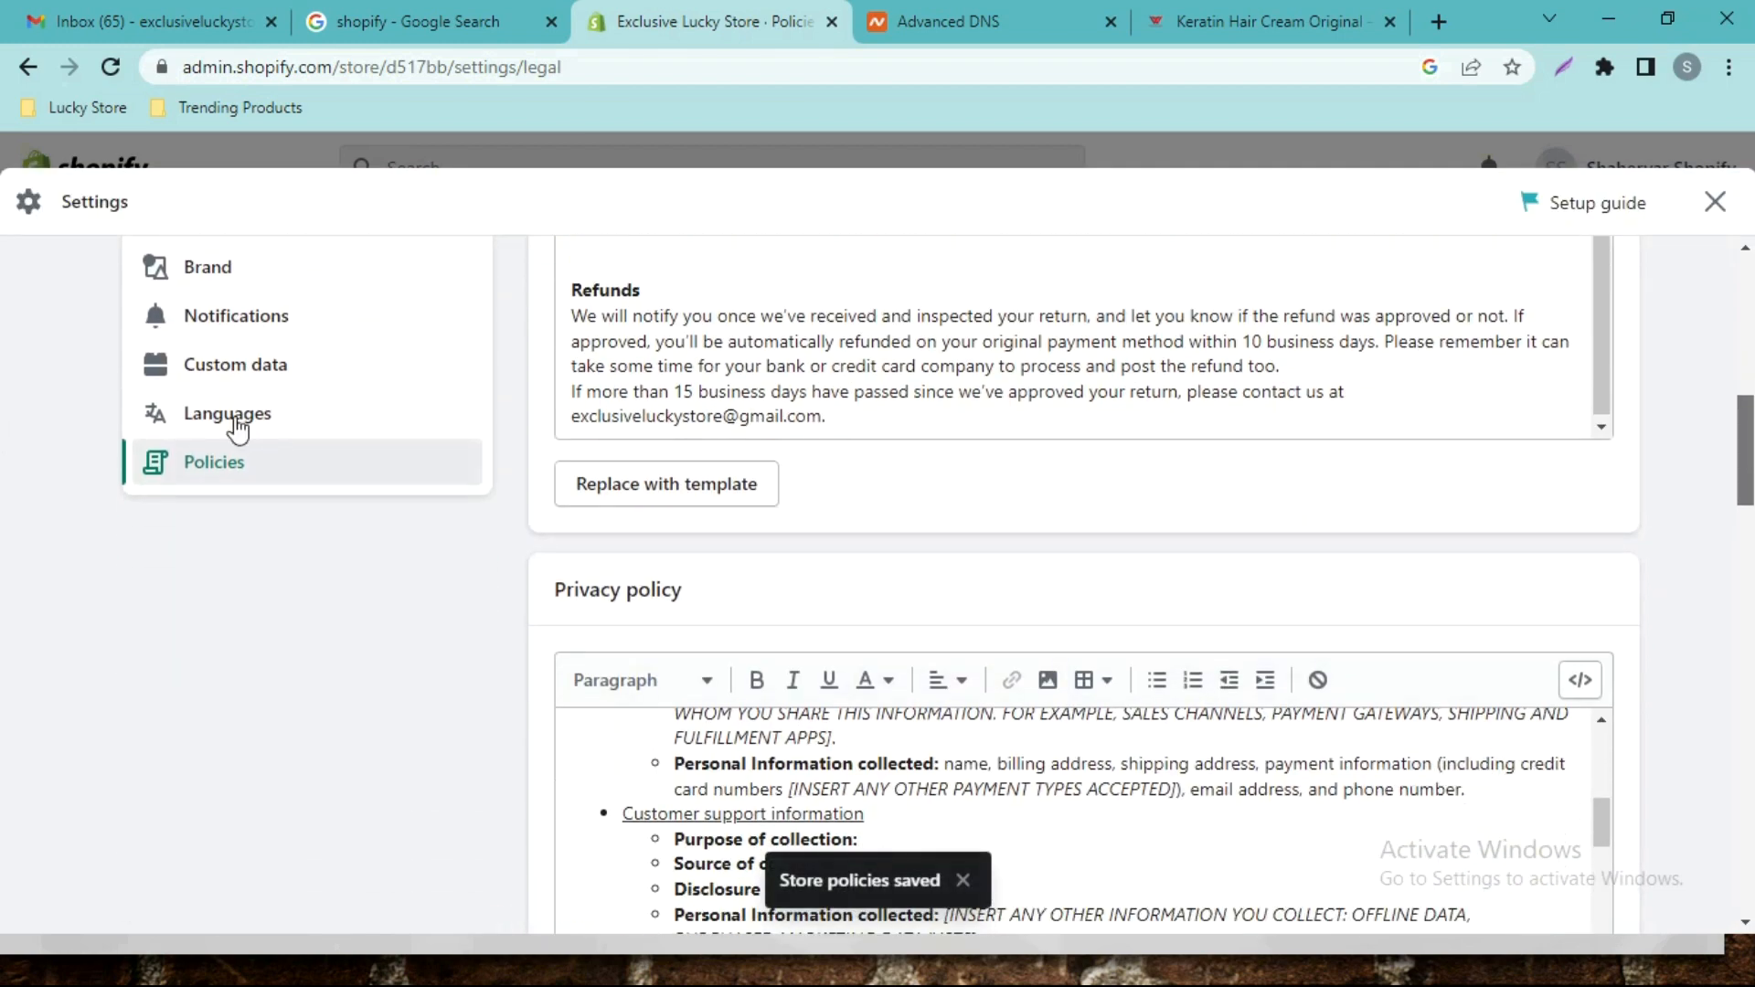
pyautogui.scroll(1, 274, 421)
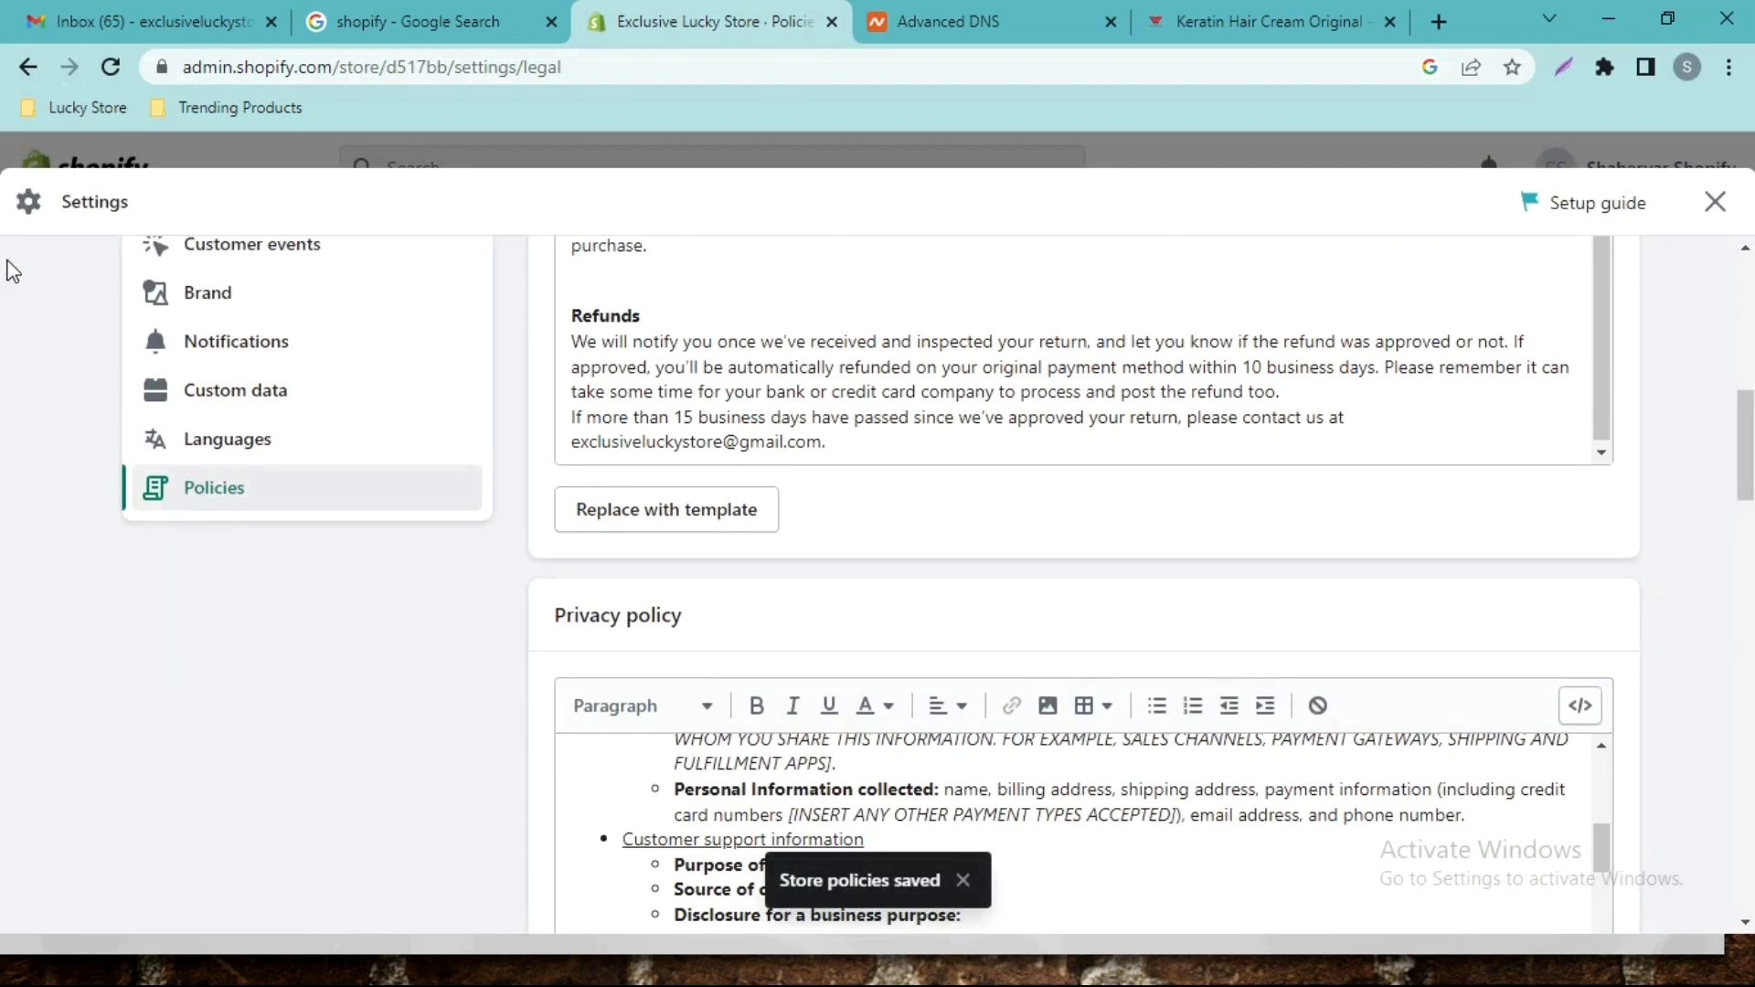
pyautogui.moveTo(1744, 443); pyautogui.dragTo(1744, 311)
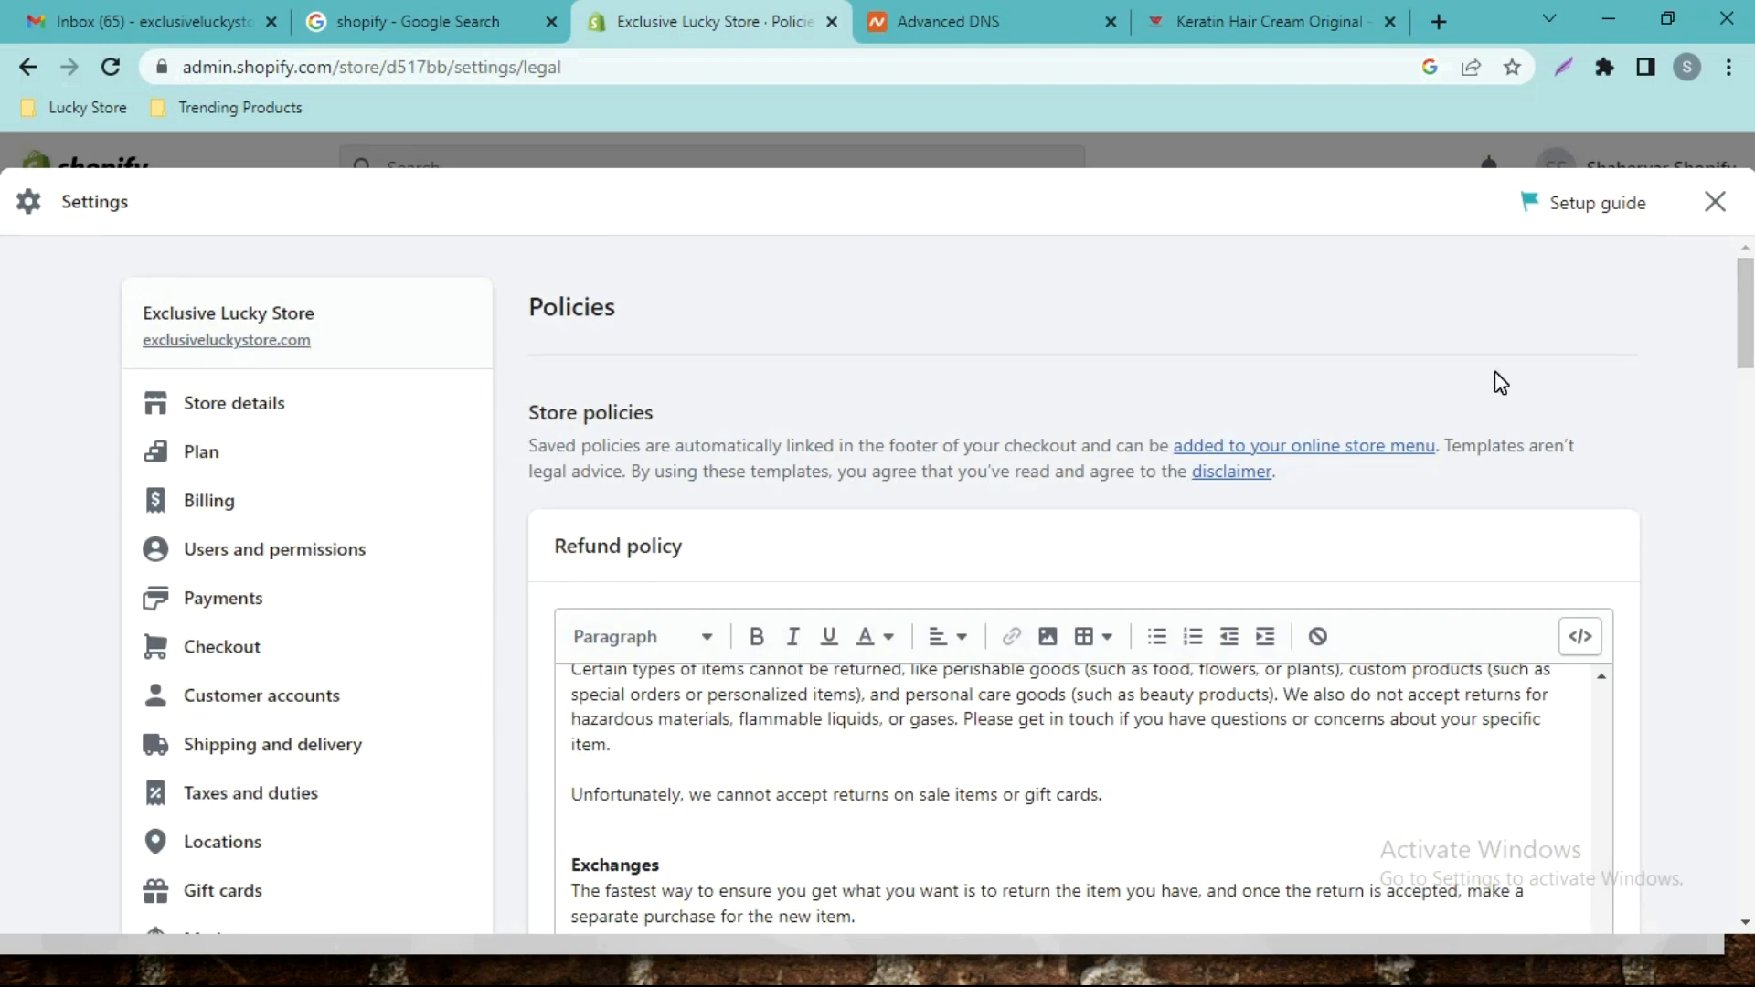
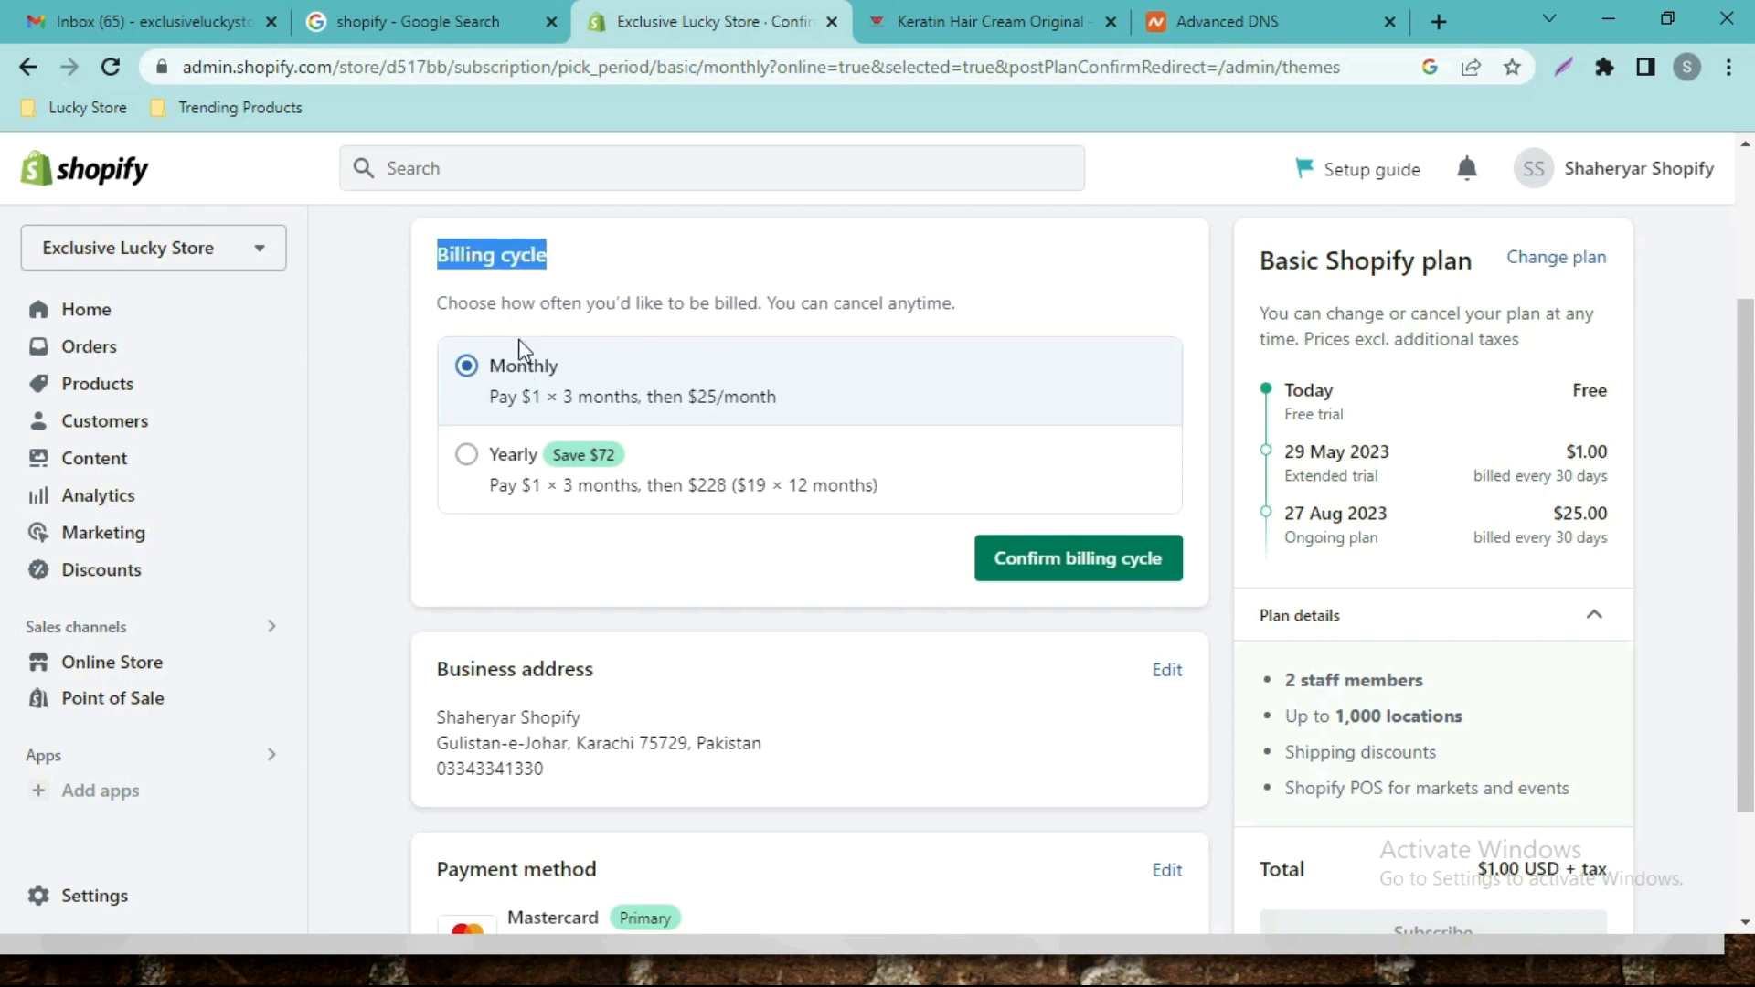
# Confirm monthly billing, subscribe to the Basic Shopify plan, and decline the POS Pro add-on.
pyautogui.click(1051, 567)
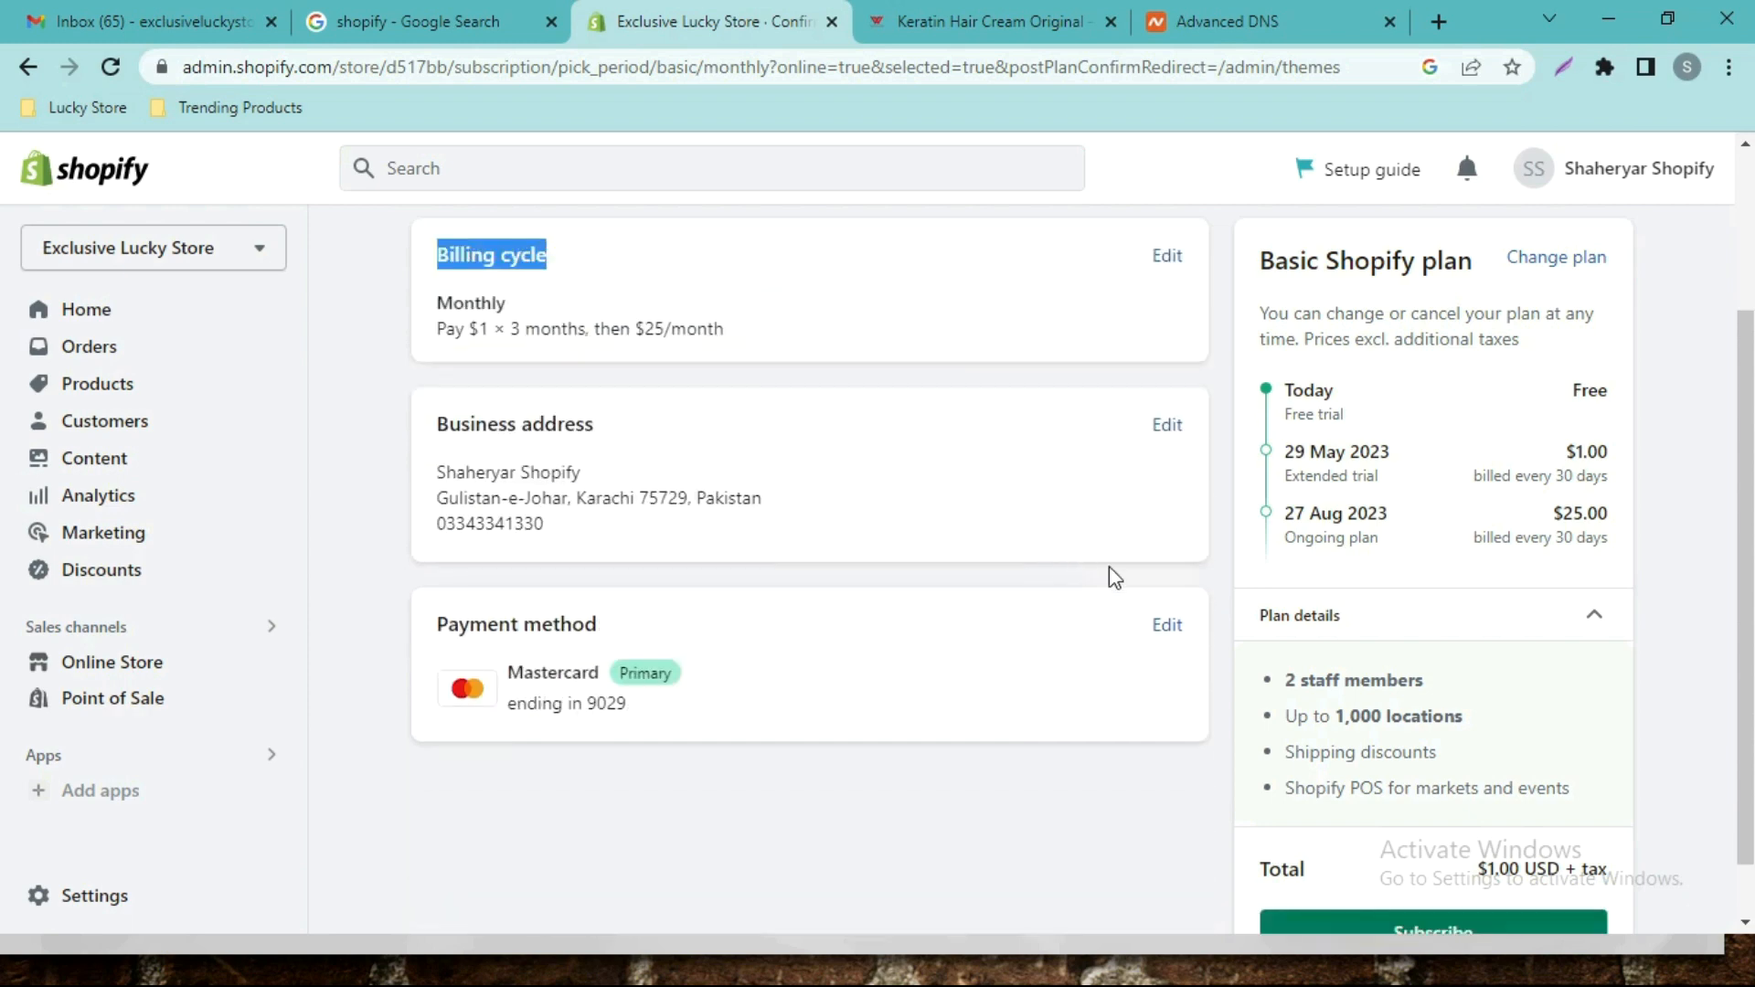
pyautogui.scroll(-2, 1399, 725)
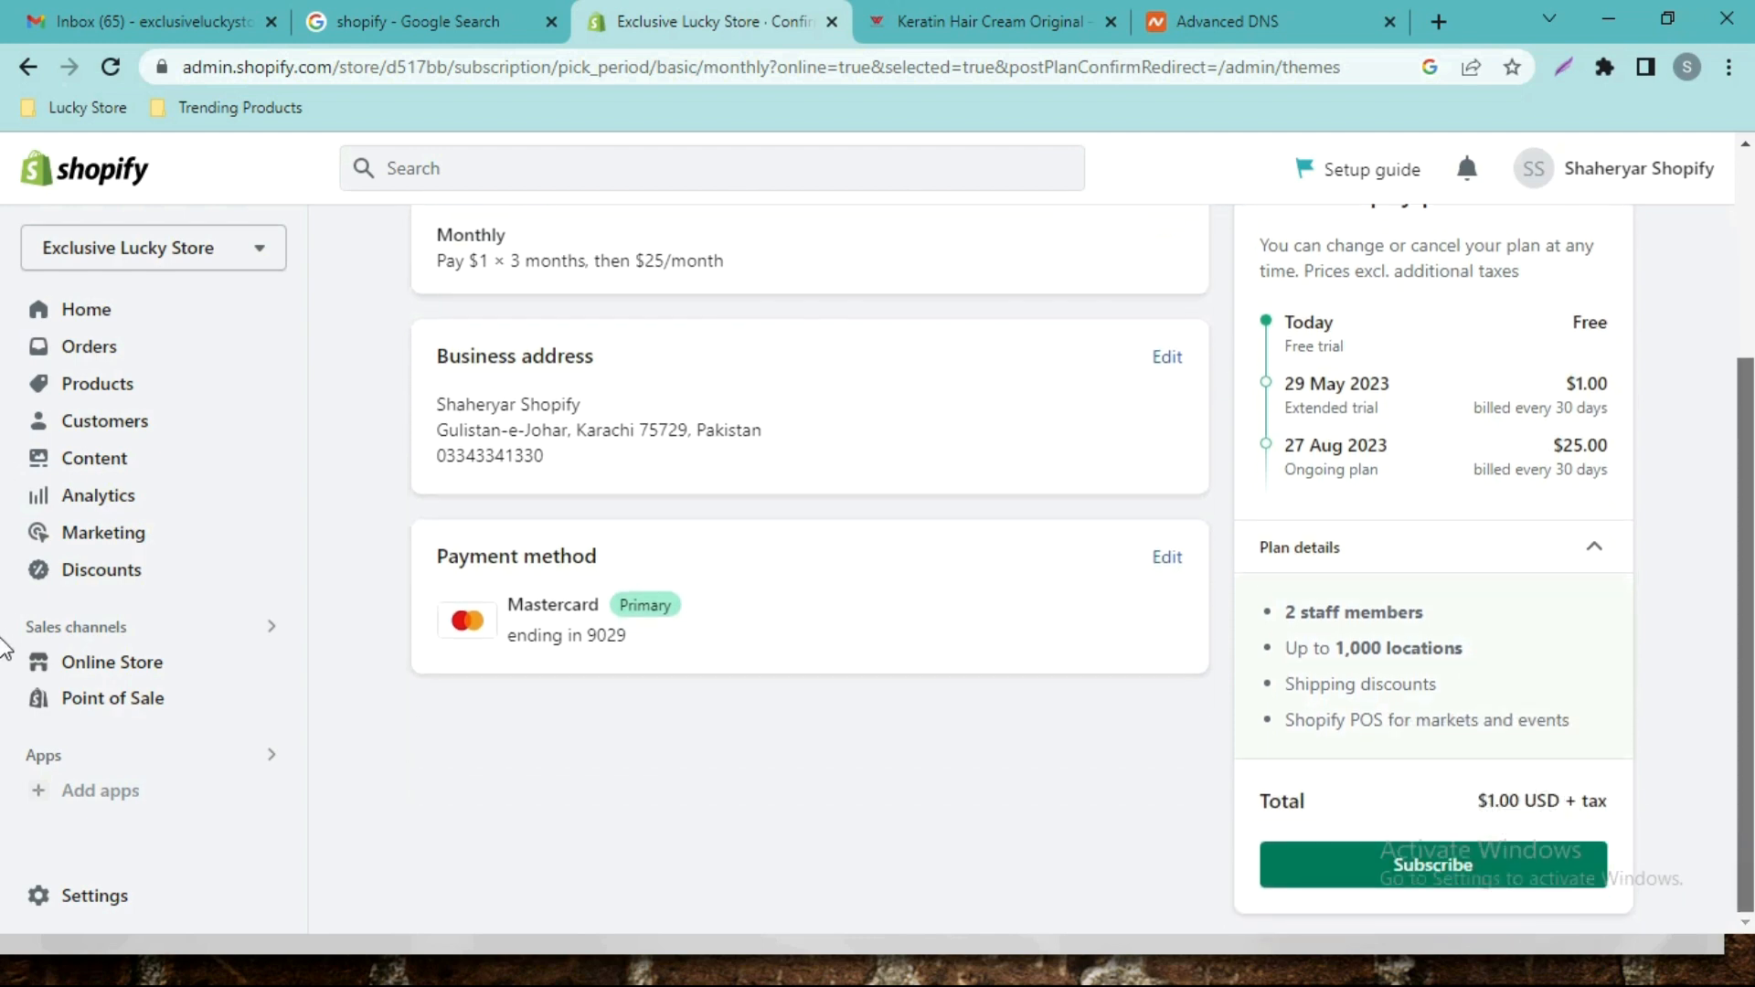
pyautogui.click(1359, 883)
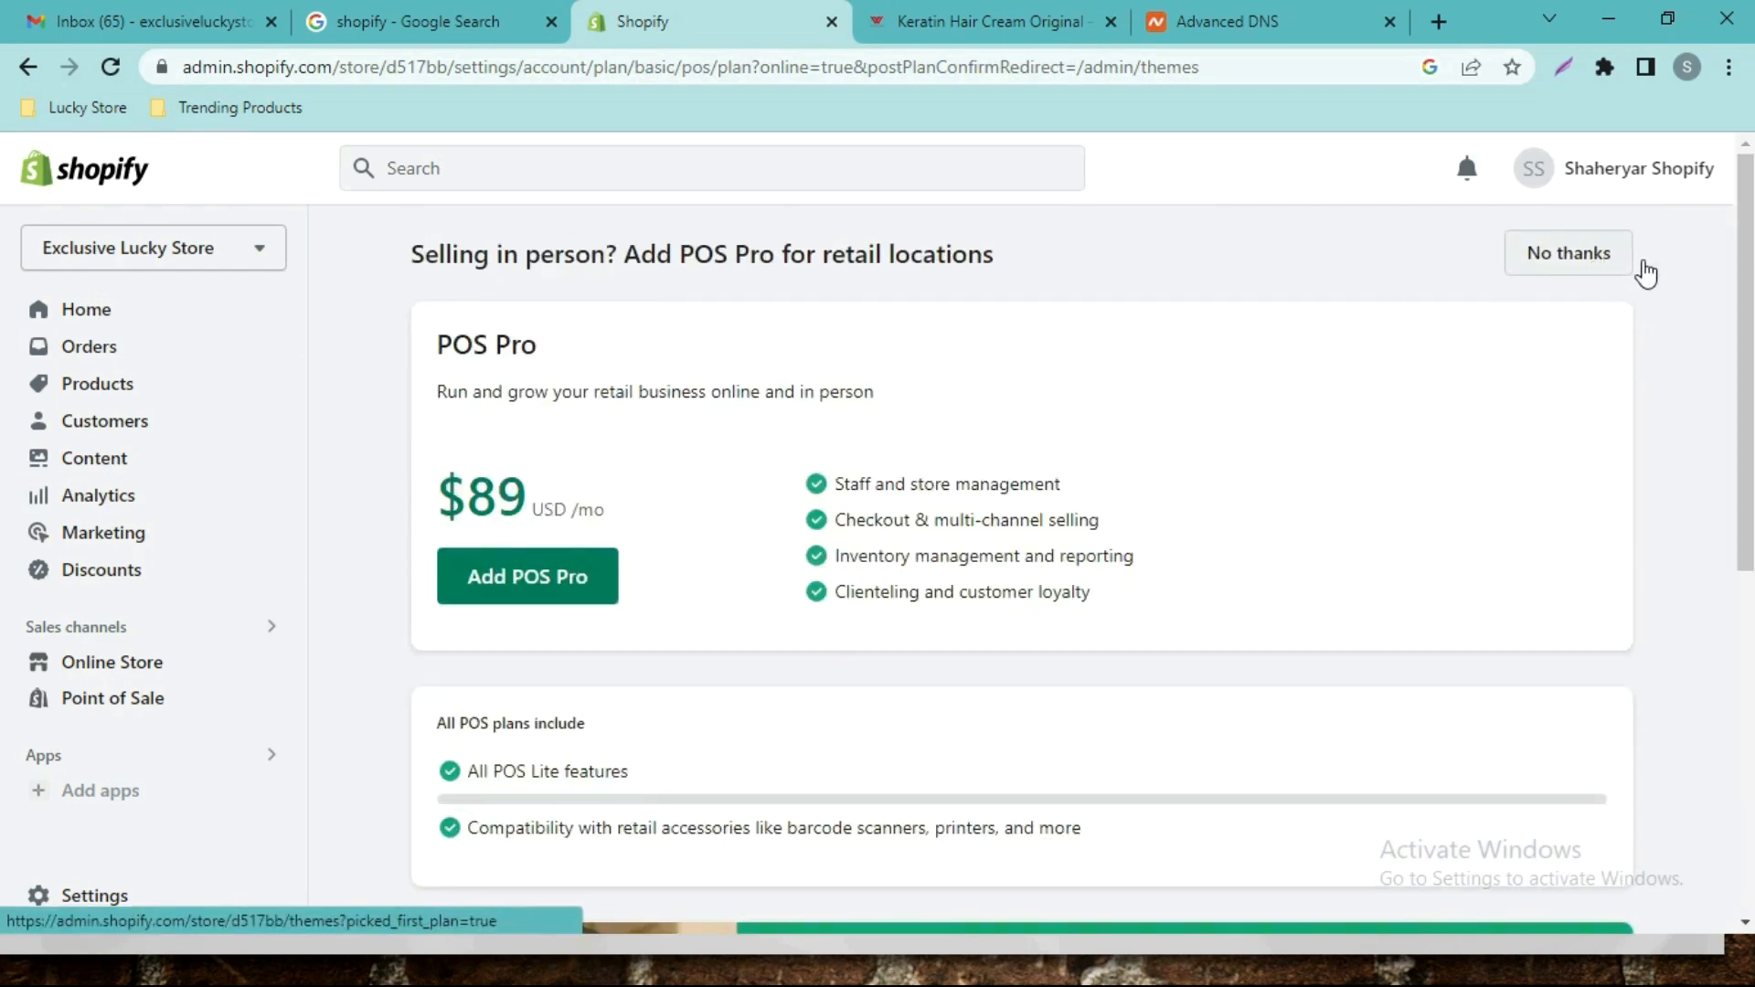
pyautogui.click(1602, 263)
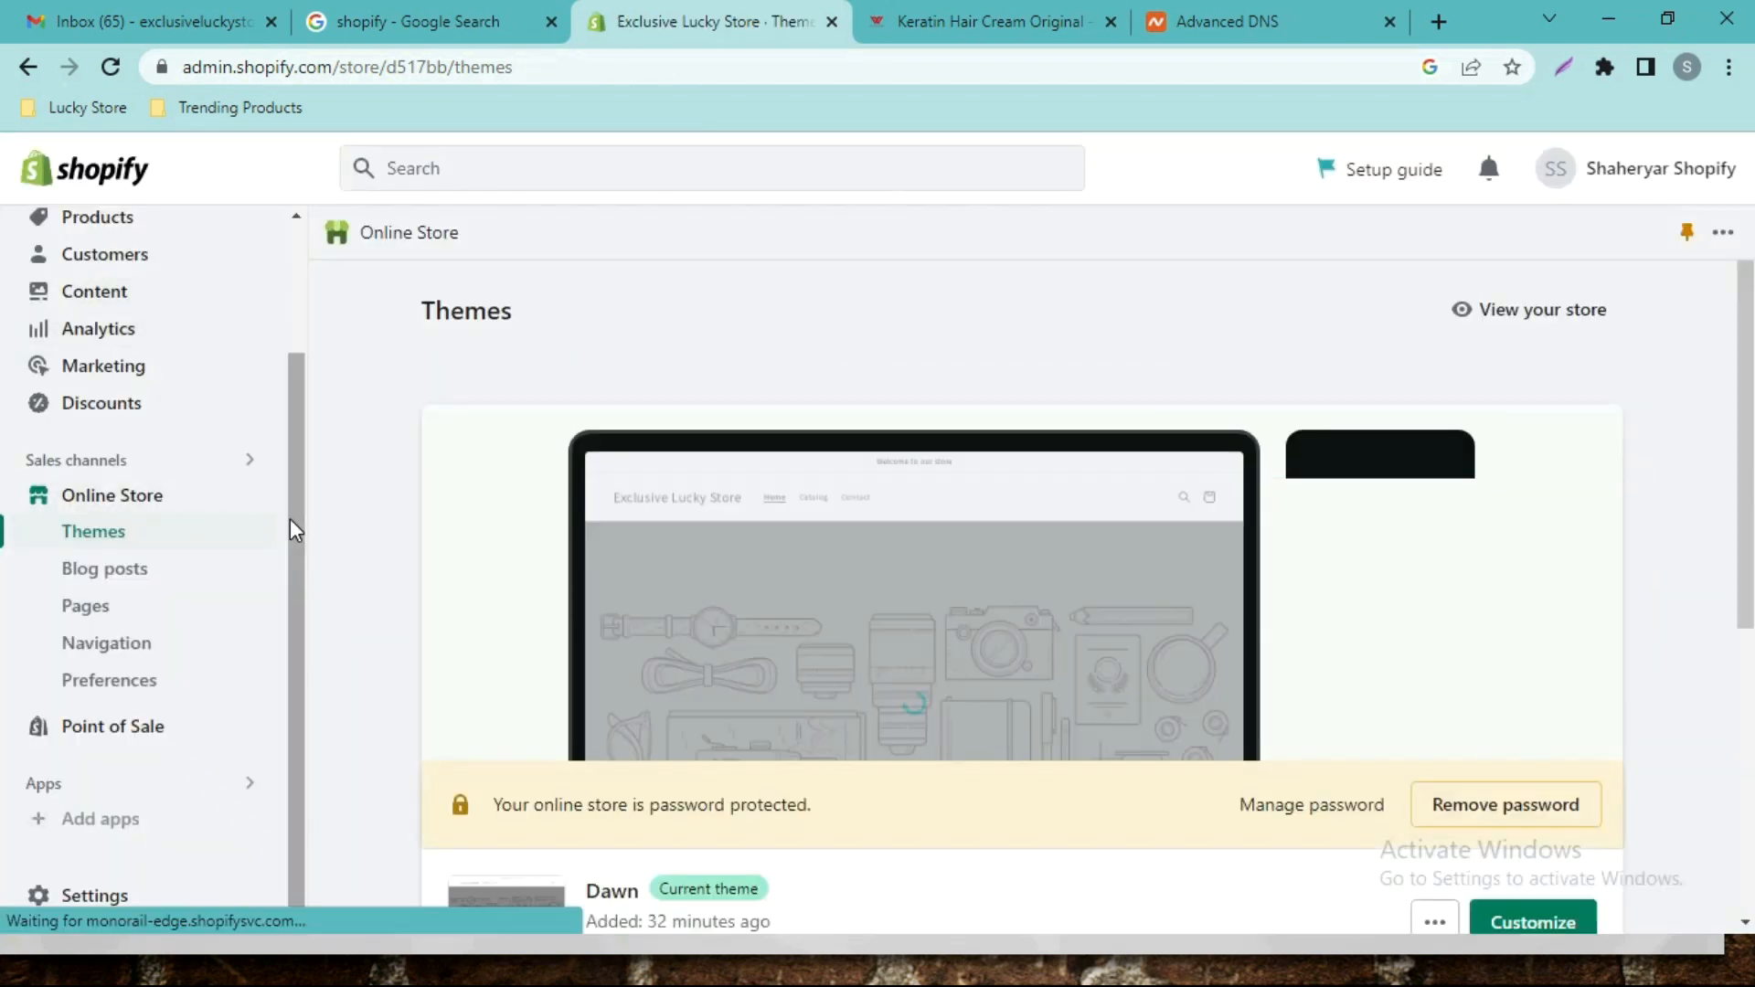
# Open the empty Products list, check the Keratin Hair Cream tab, then begin a new product.
pyautogui.moveTo(291, 518); pyautogui.dragTo(281, 371)
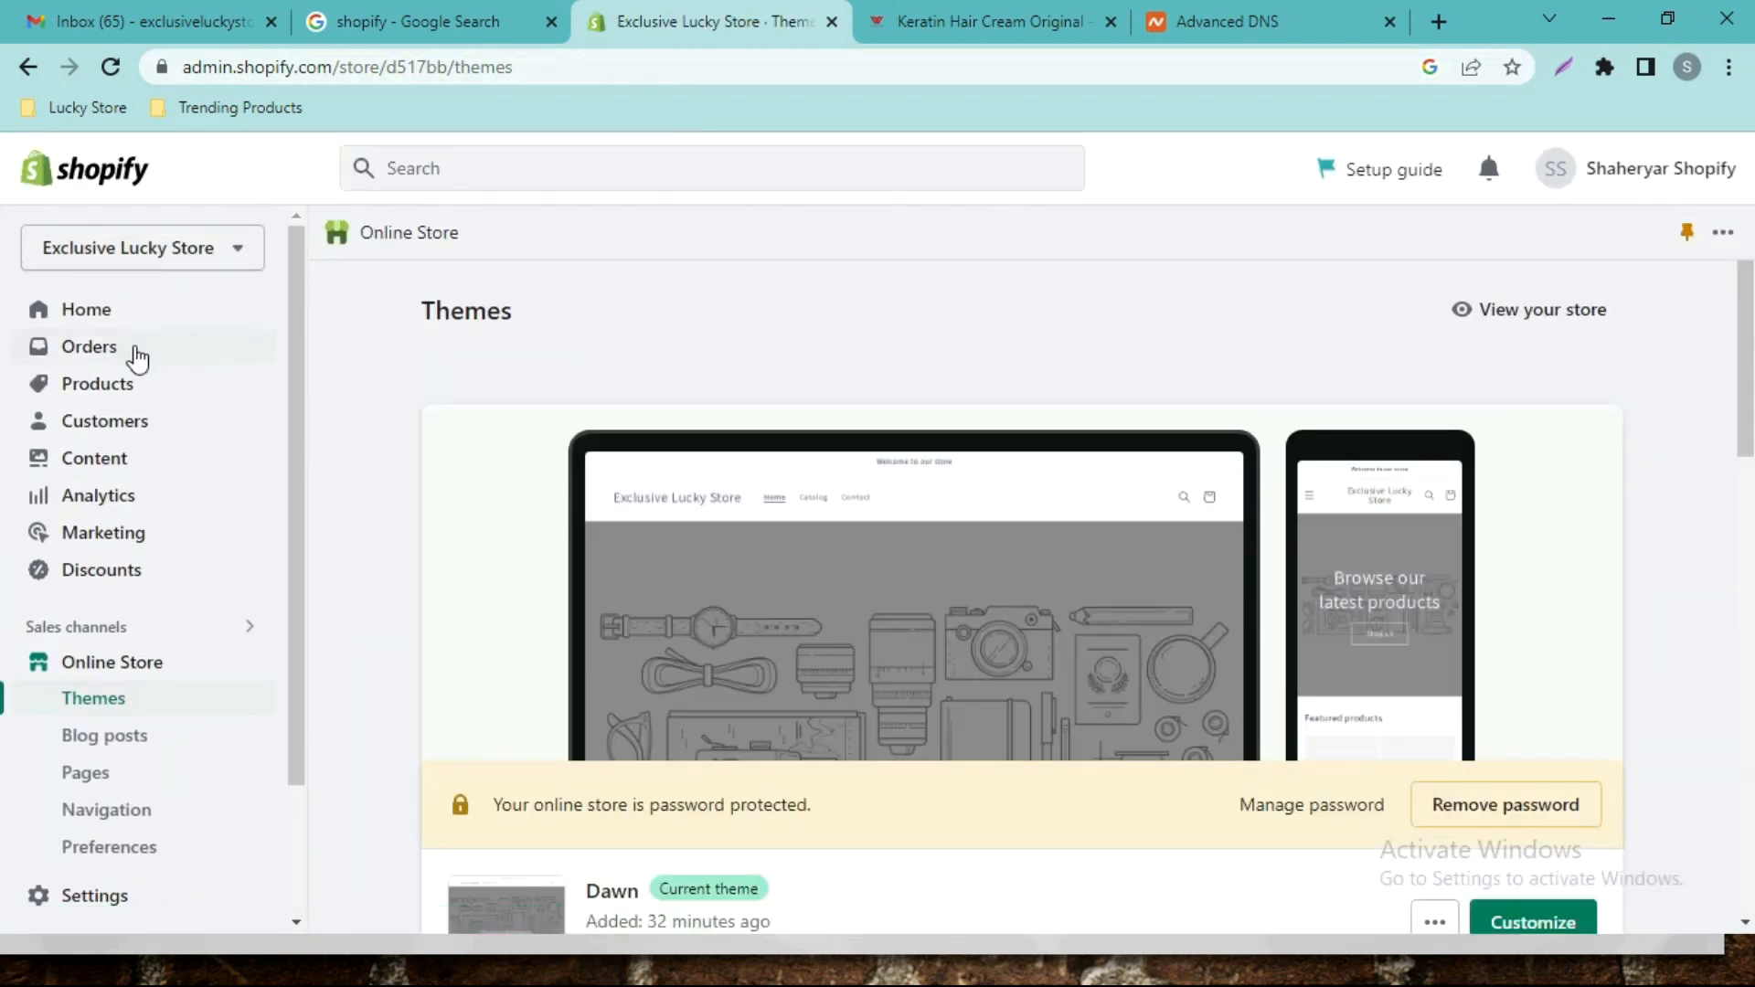
pyautogui.click(128, 384)
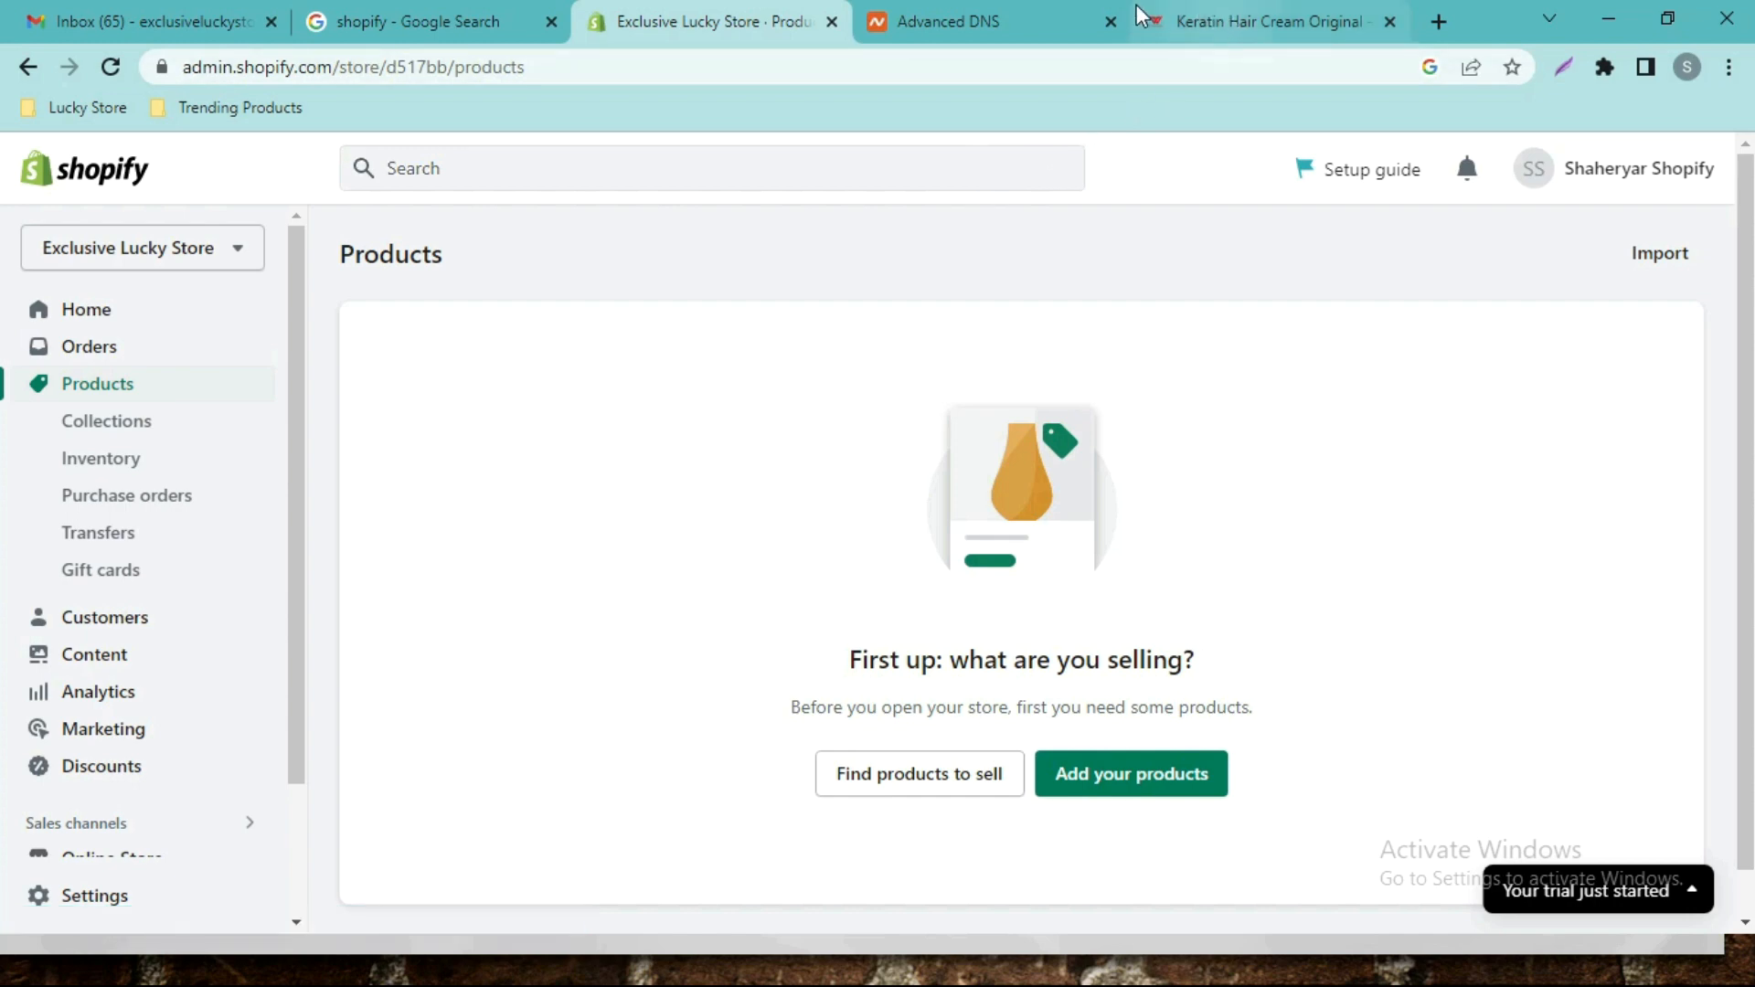
pyautogui.moveTo(1136, 15); pyautogui.dragTo(990, 27)
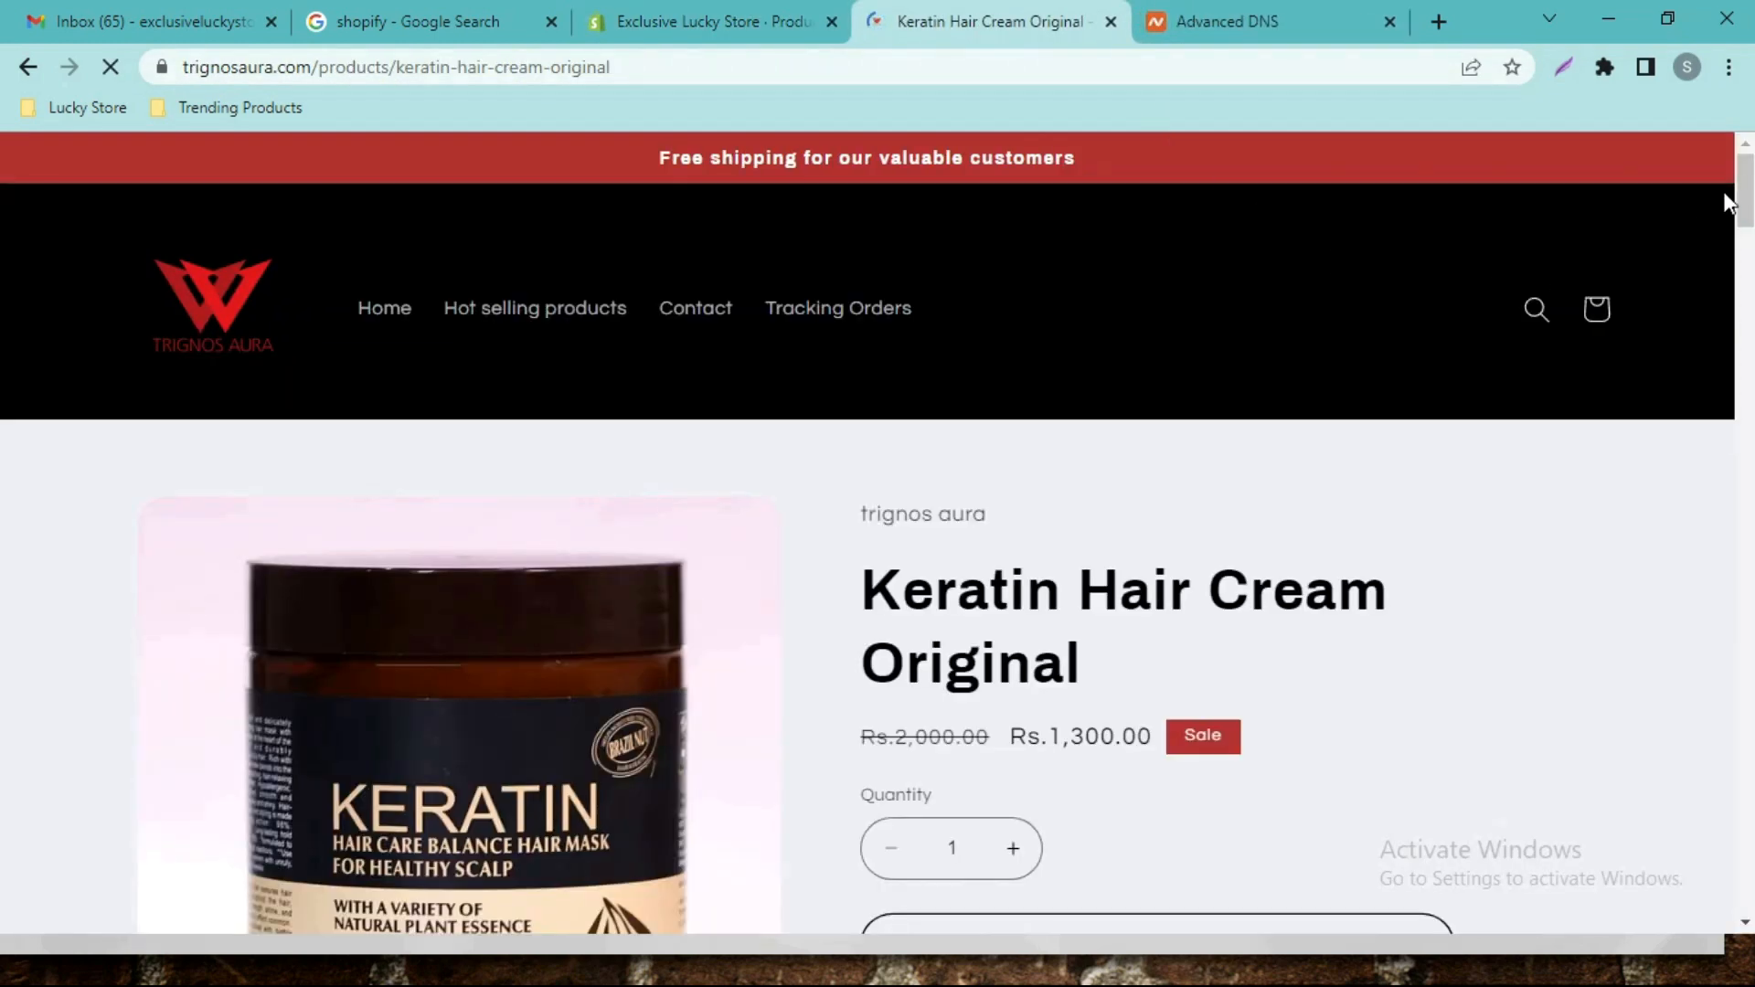
pyautogui.moveTo(1746, 186)
pyautogui.mouseDown()
pyautogui.moveTo(1746, 354)
pyautogui.moveTo(1728, 233)
pyautogui.moveTo(1193, 222)
pyautogui.mouseUp()
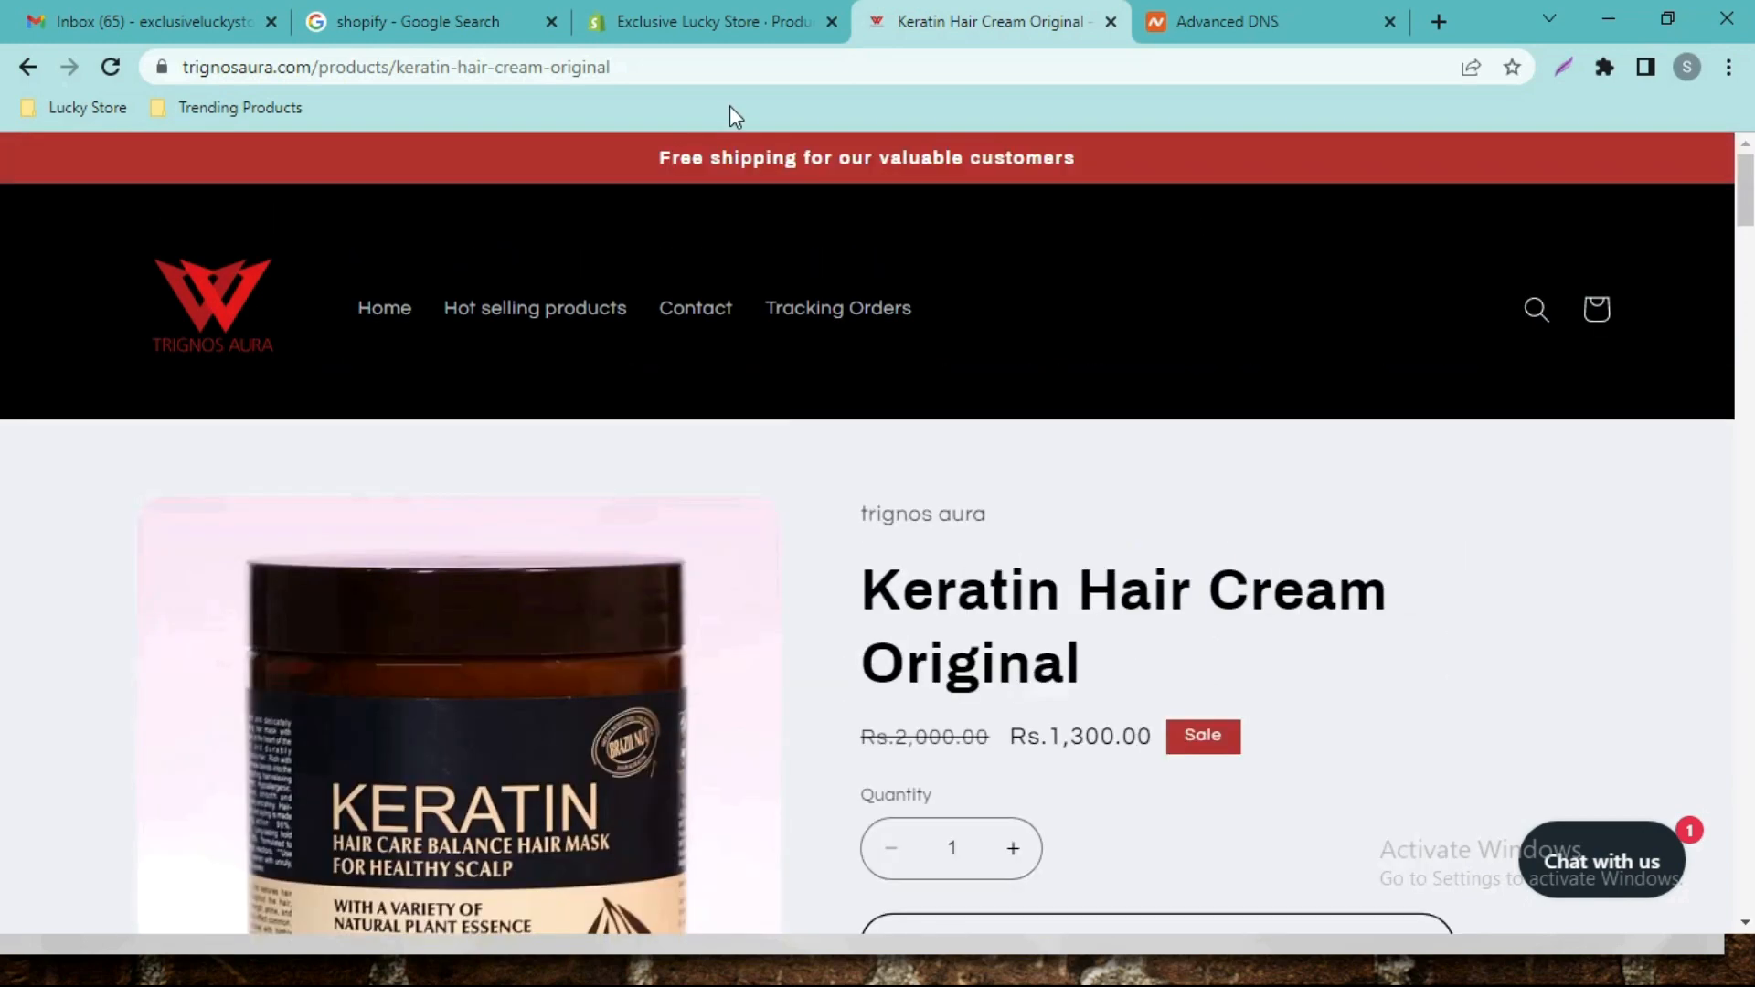
pyautogui.click(645, 20)
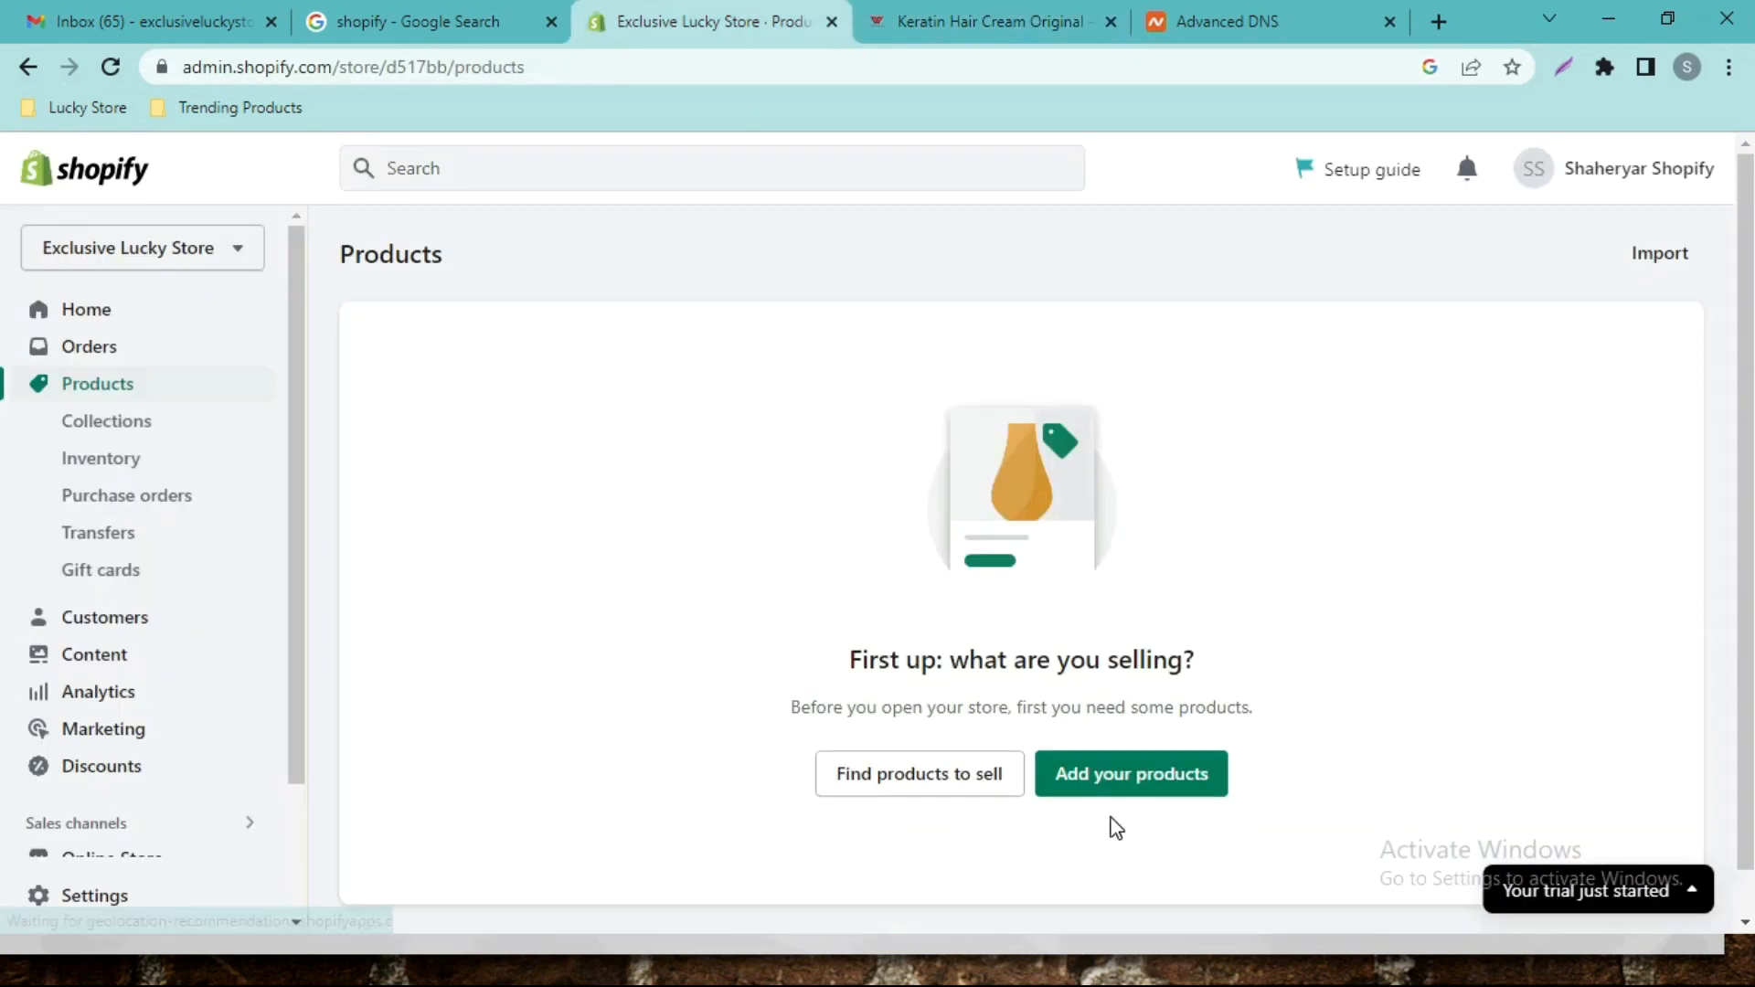
pyautogui.click(1132, 776)
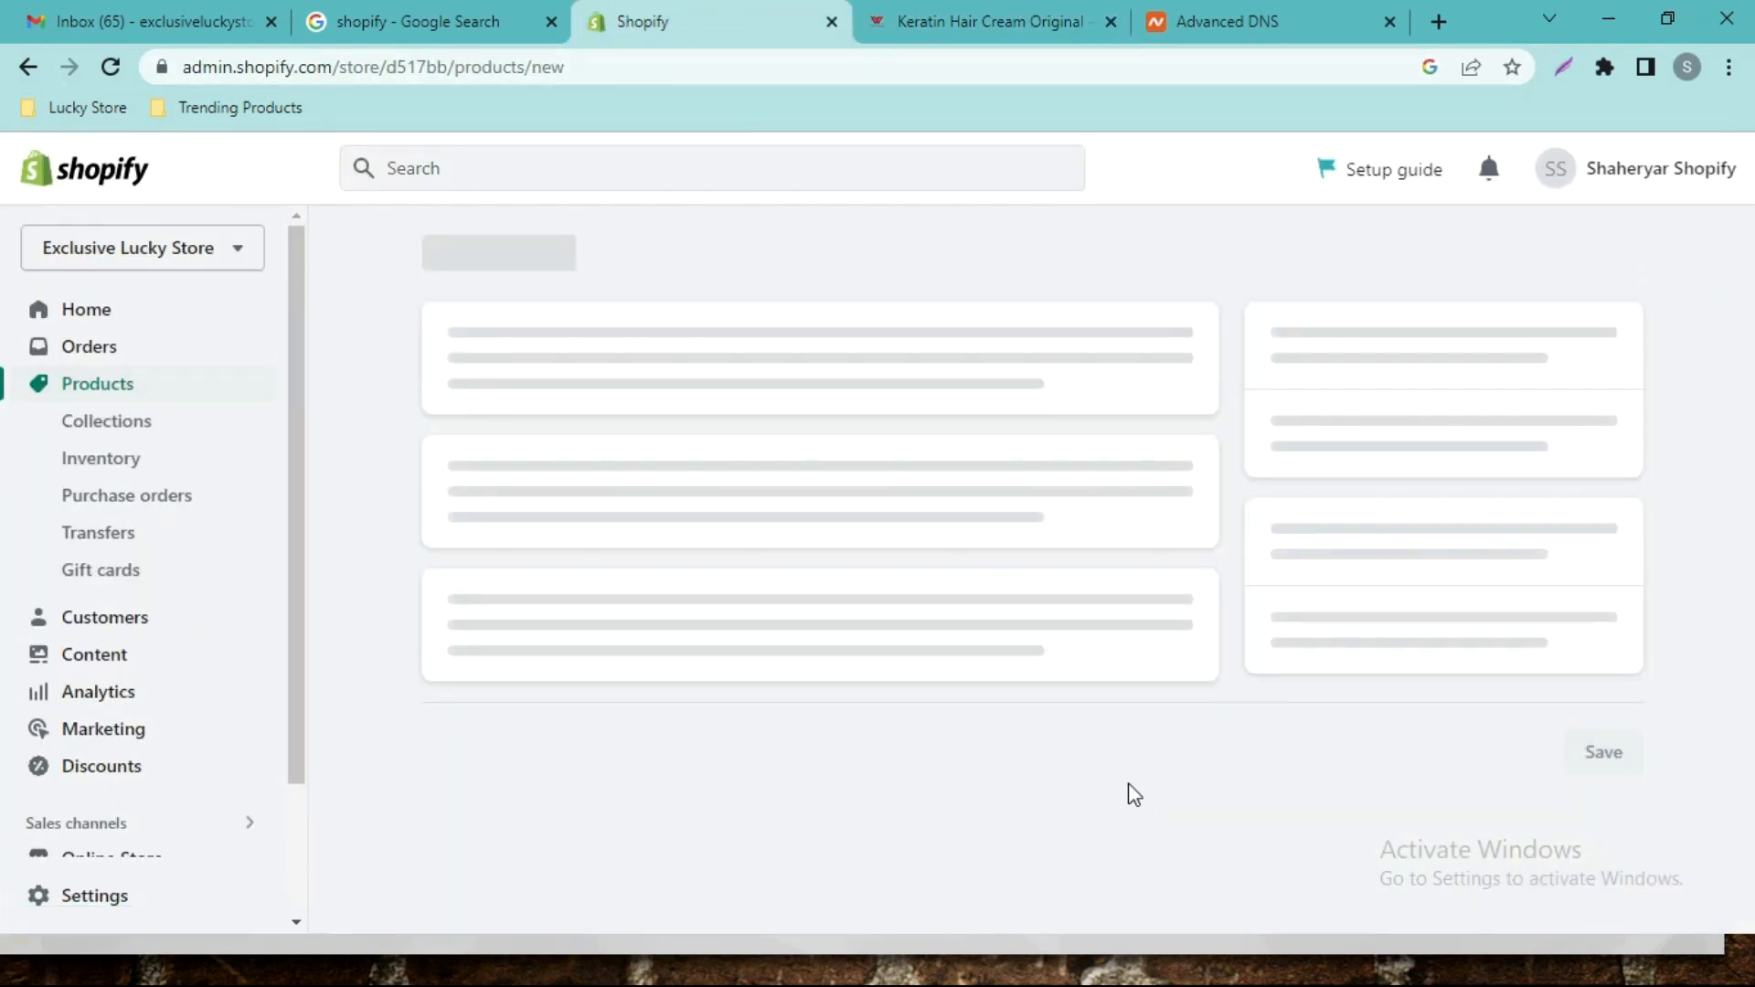
# Copy 'Keratin Hair Cream Original' from the Keratin page into the new product's Title field.
pyautogui.click(969, 18)
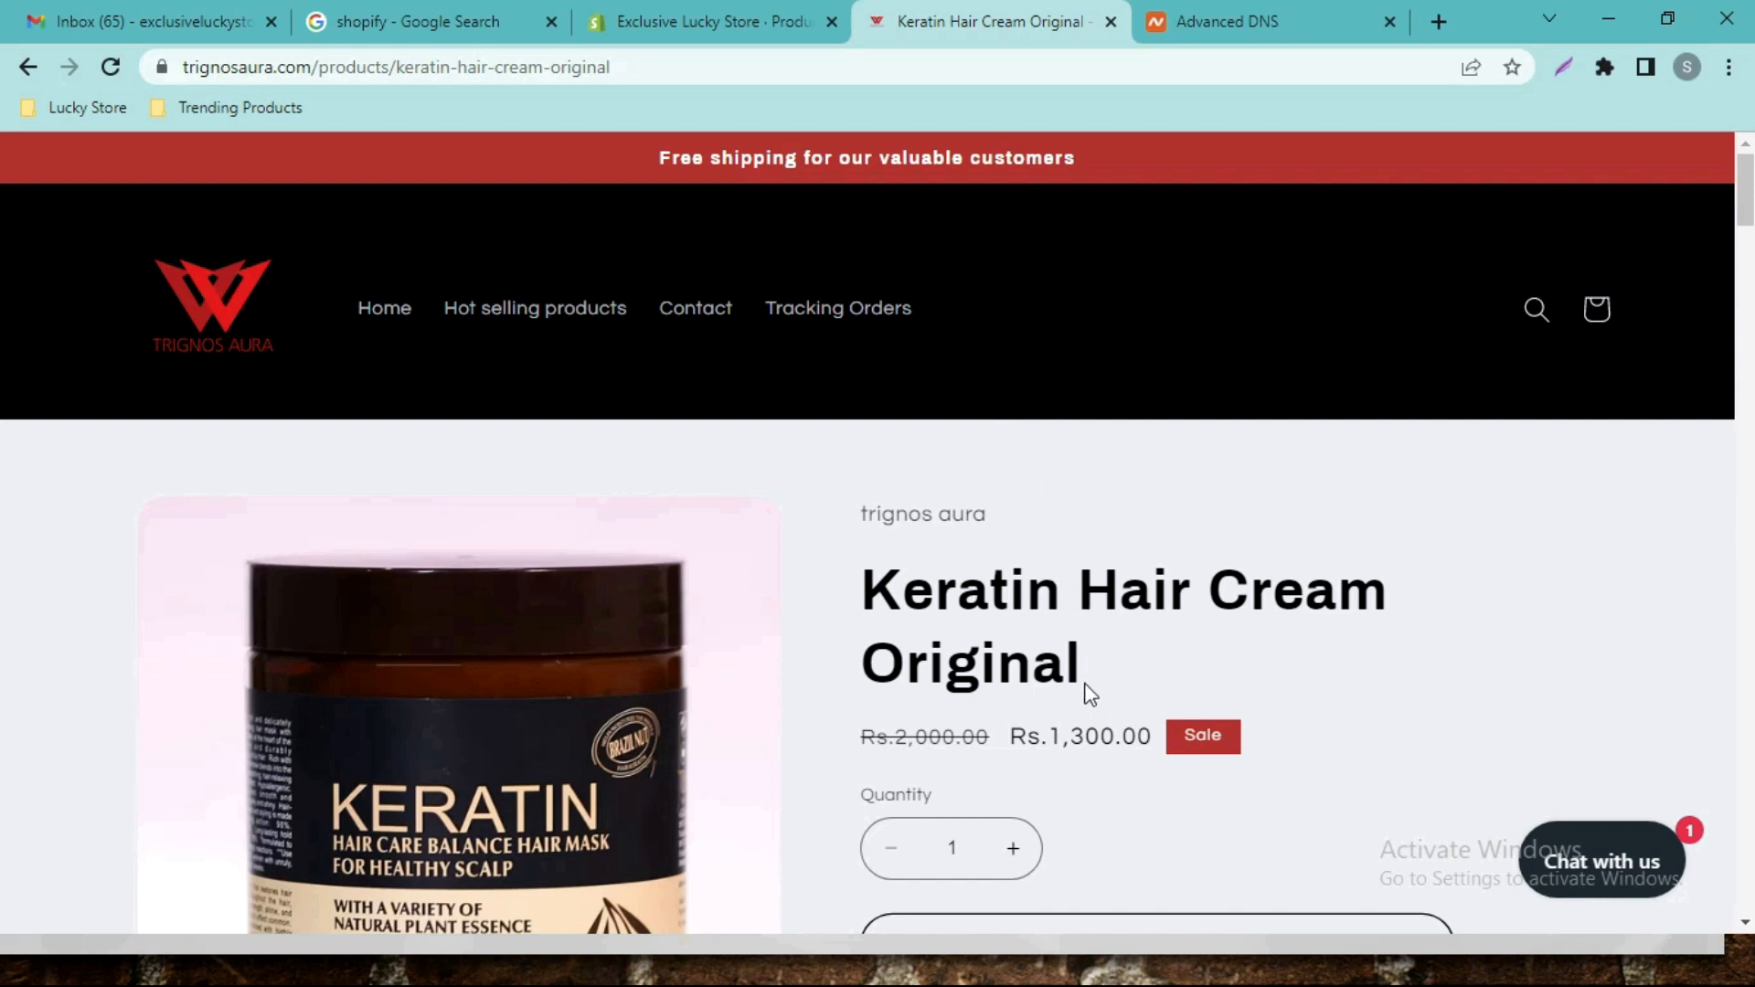
pyautogui.tripleClick(862, 600)
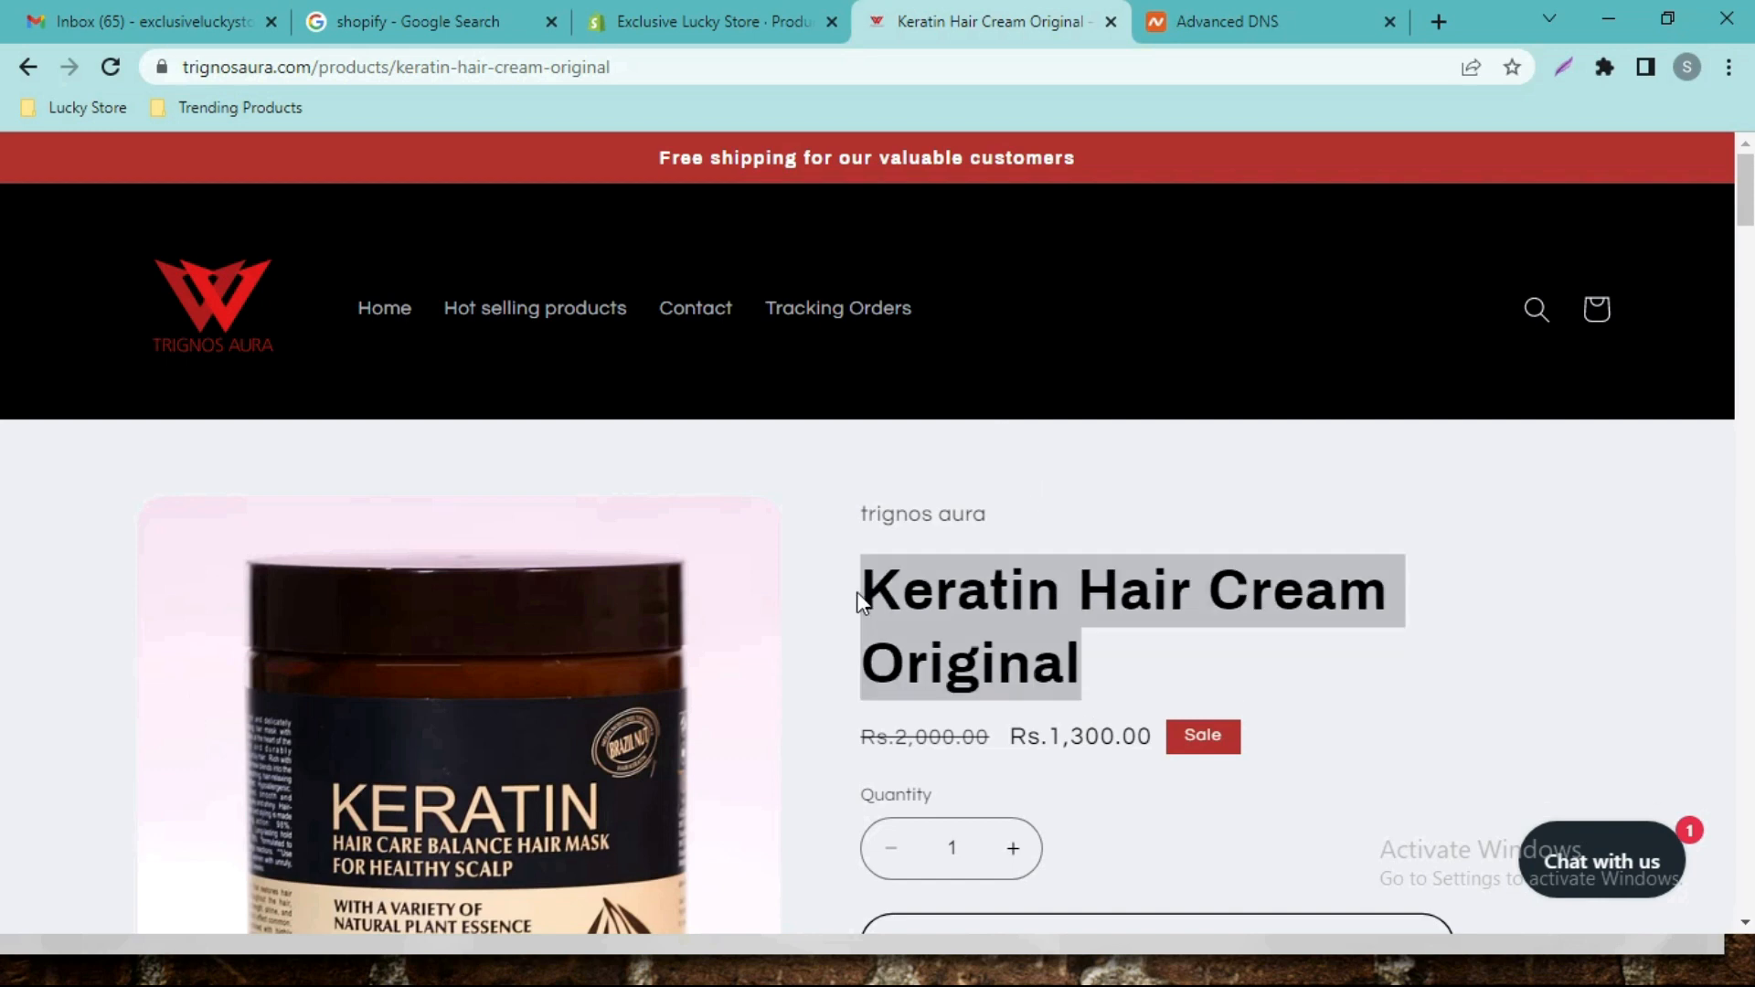
pyautogui.click(713, 21)
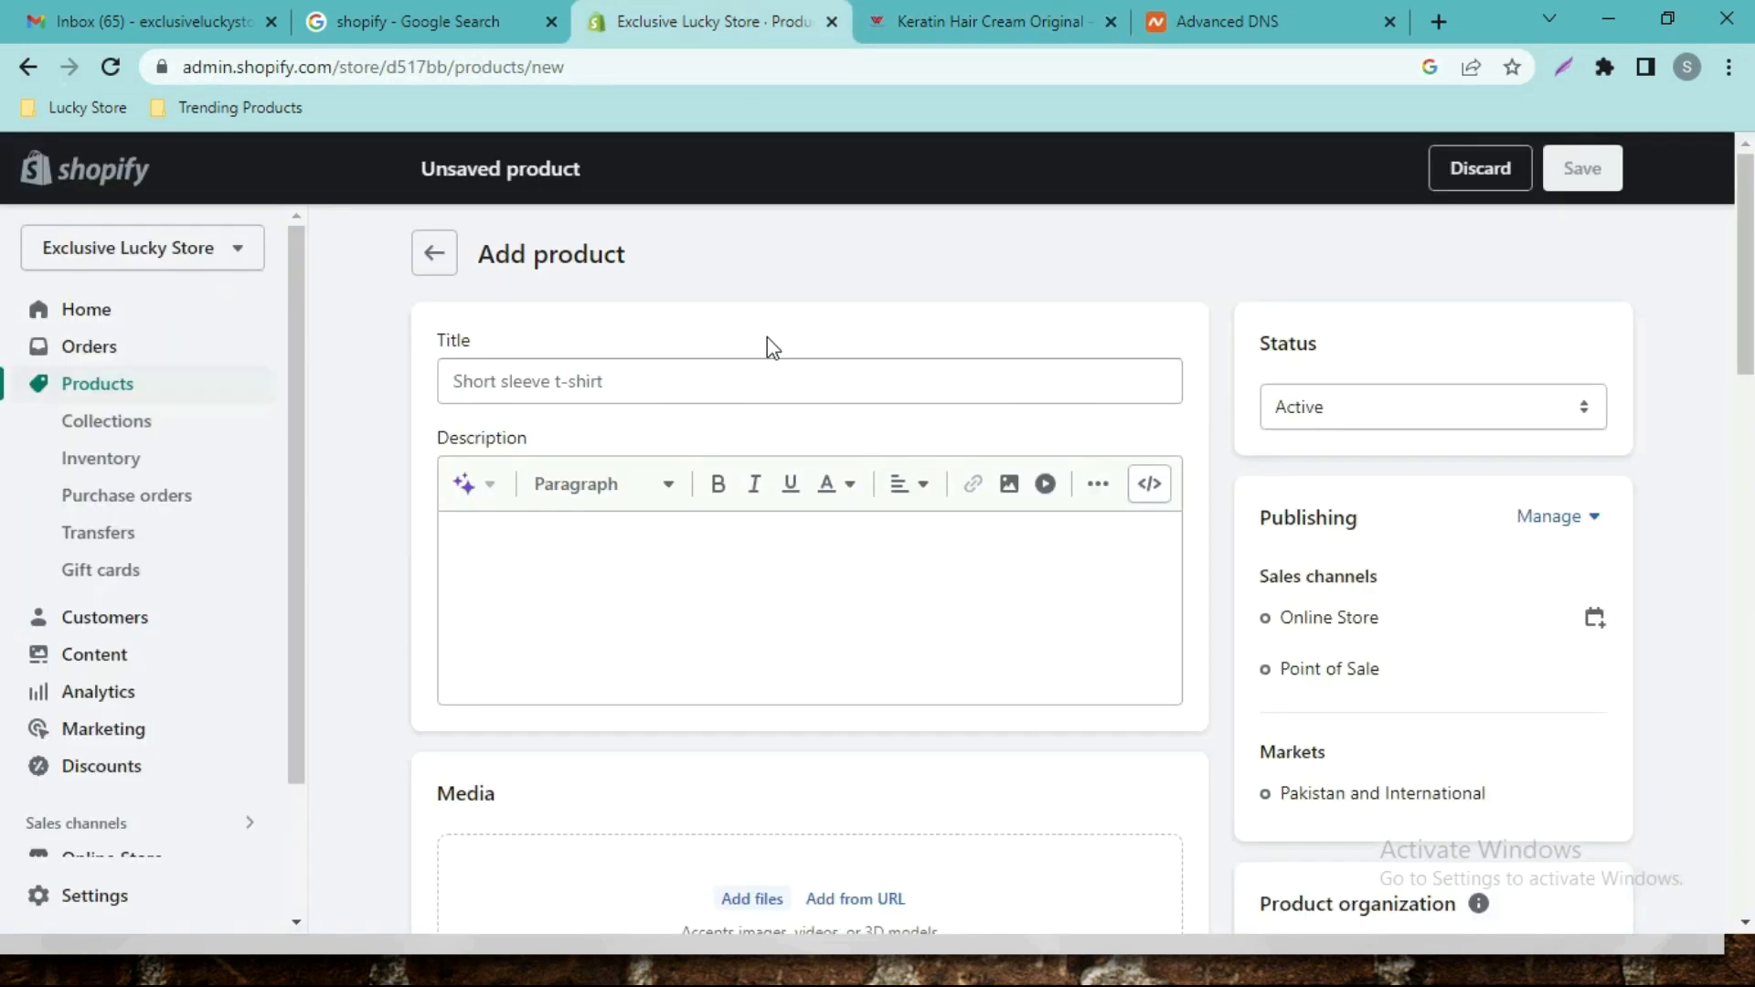
pyautogui.click(683, 379)
pyautogui.click(748, 272)
pyautogui.click(1039, 34)
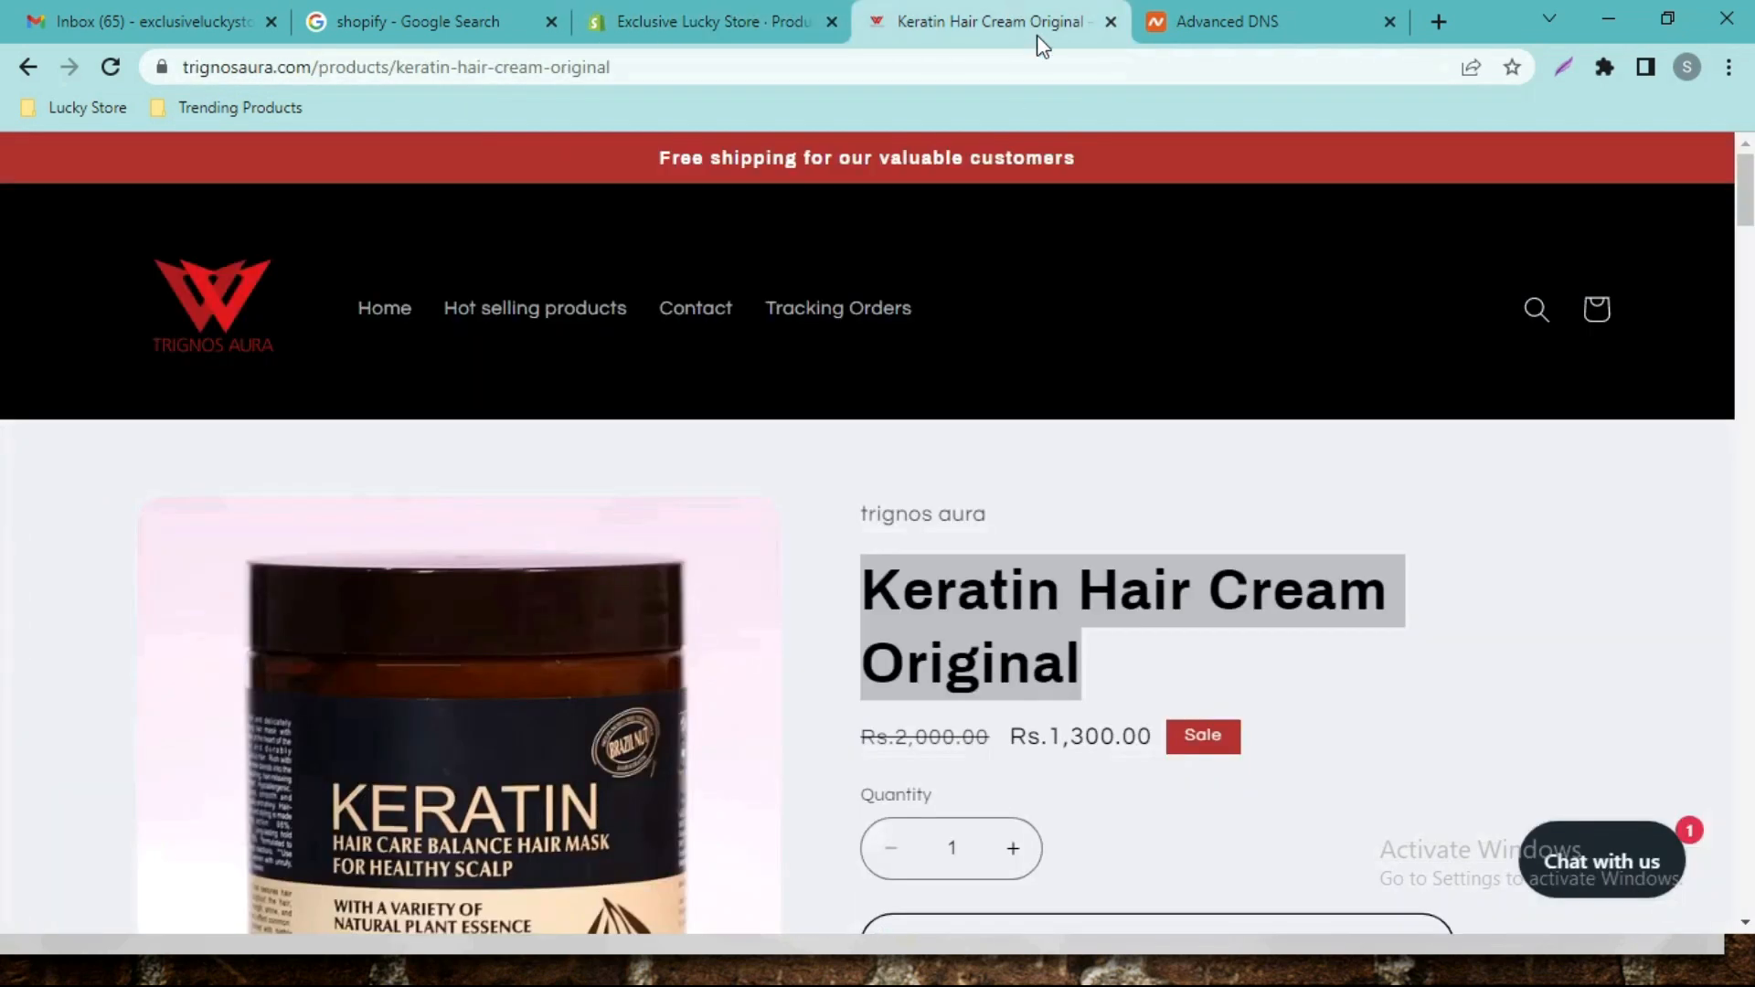
pyautogui.scroll(-5, 1731, 224)
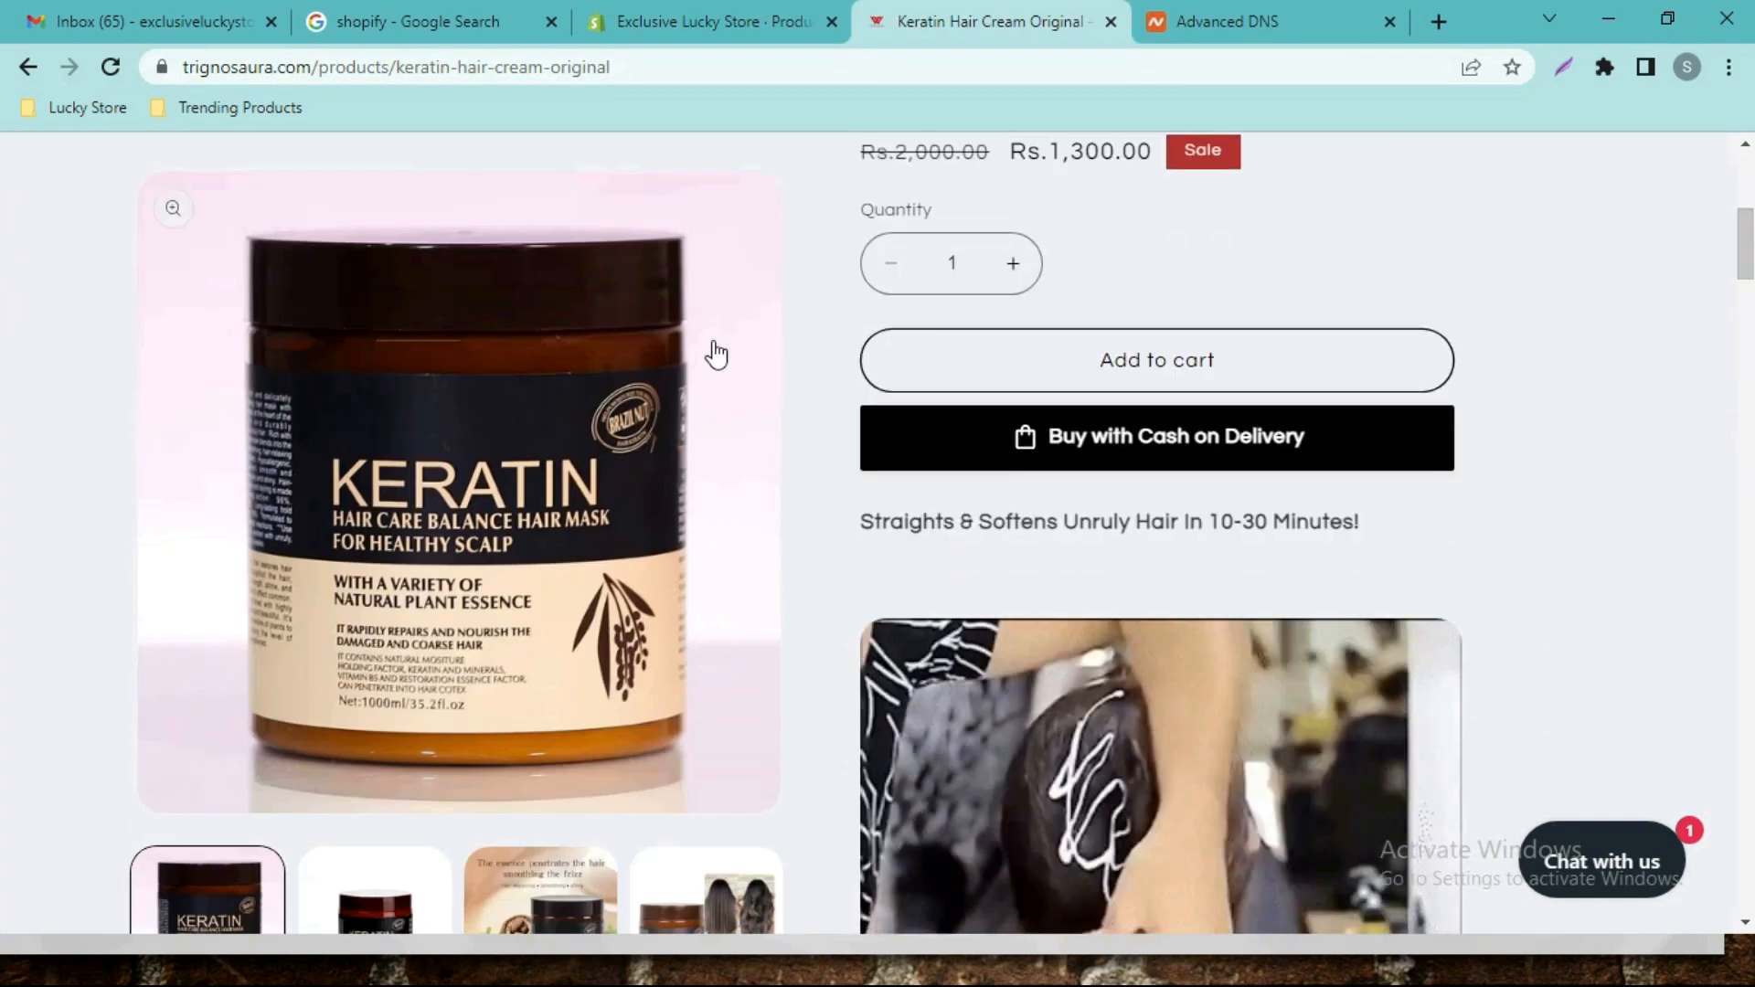
pyautogui.click(698, 20)
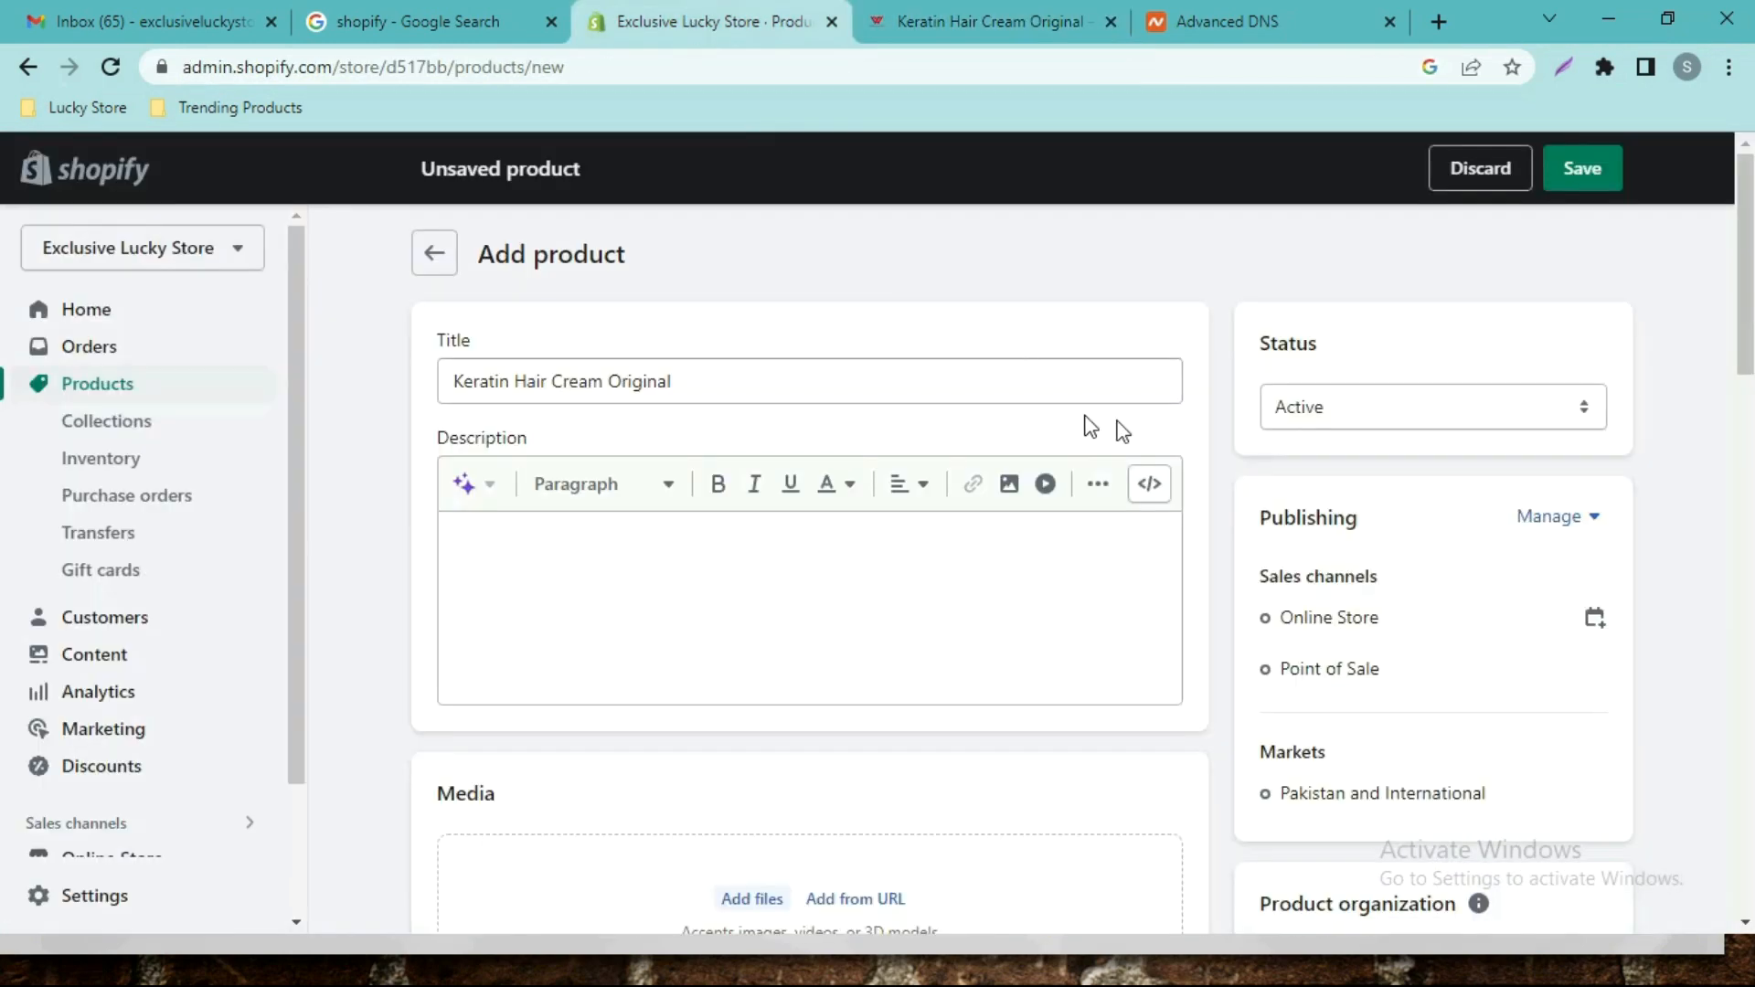
pyautogui.scroll(-1, 964, 715)
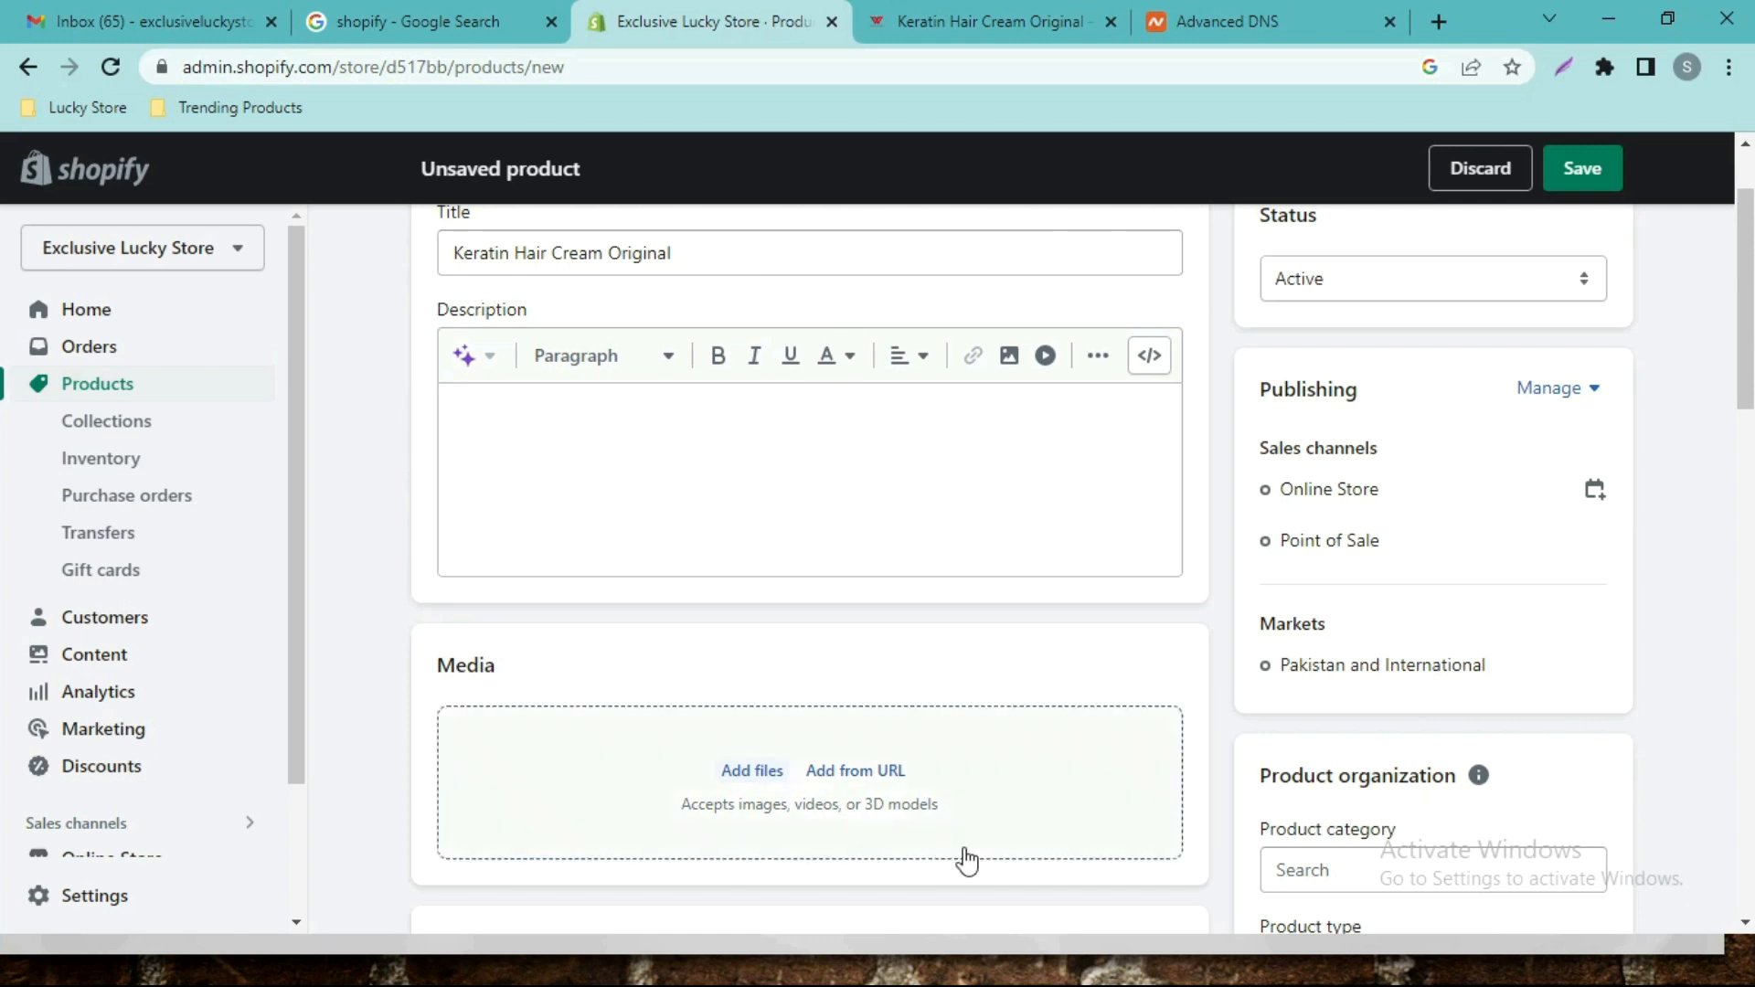
# Add the Keratin page's main product image to the new product's media from its URL.
pyautogui.scroll(-1, 1748, 359)
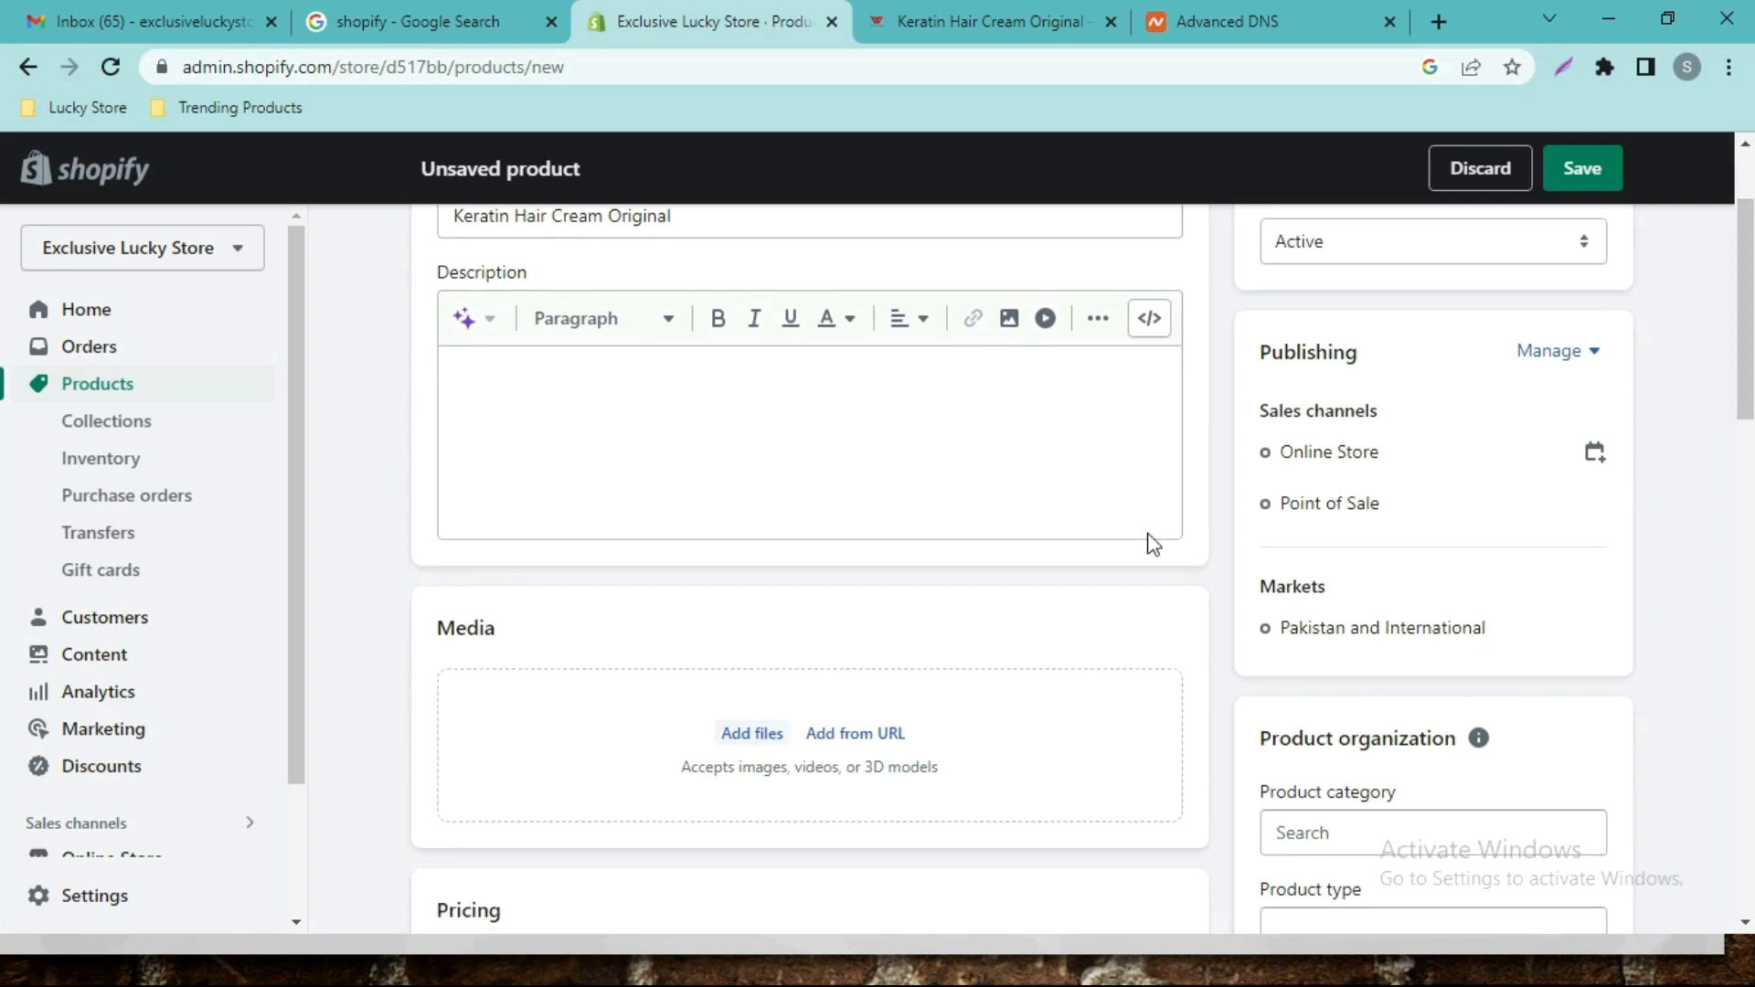
pyautogui.click(951, 22)
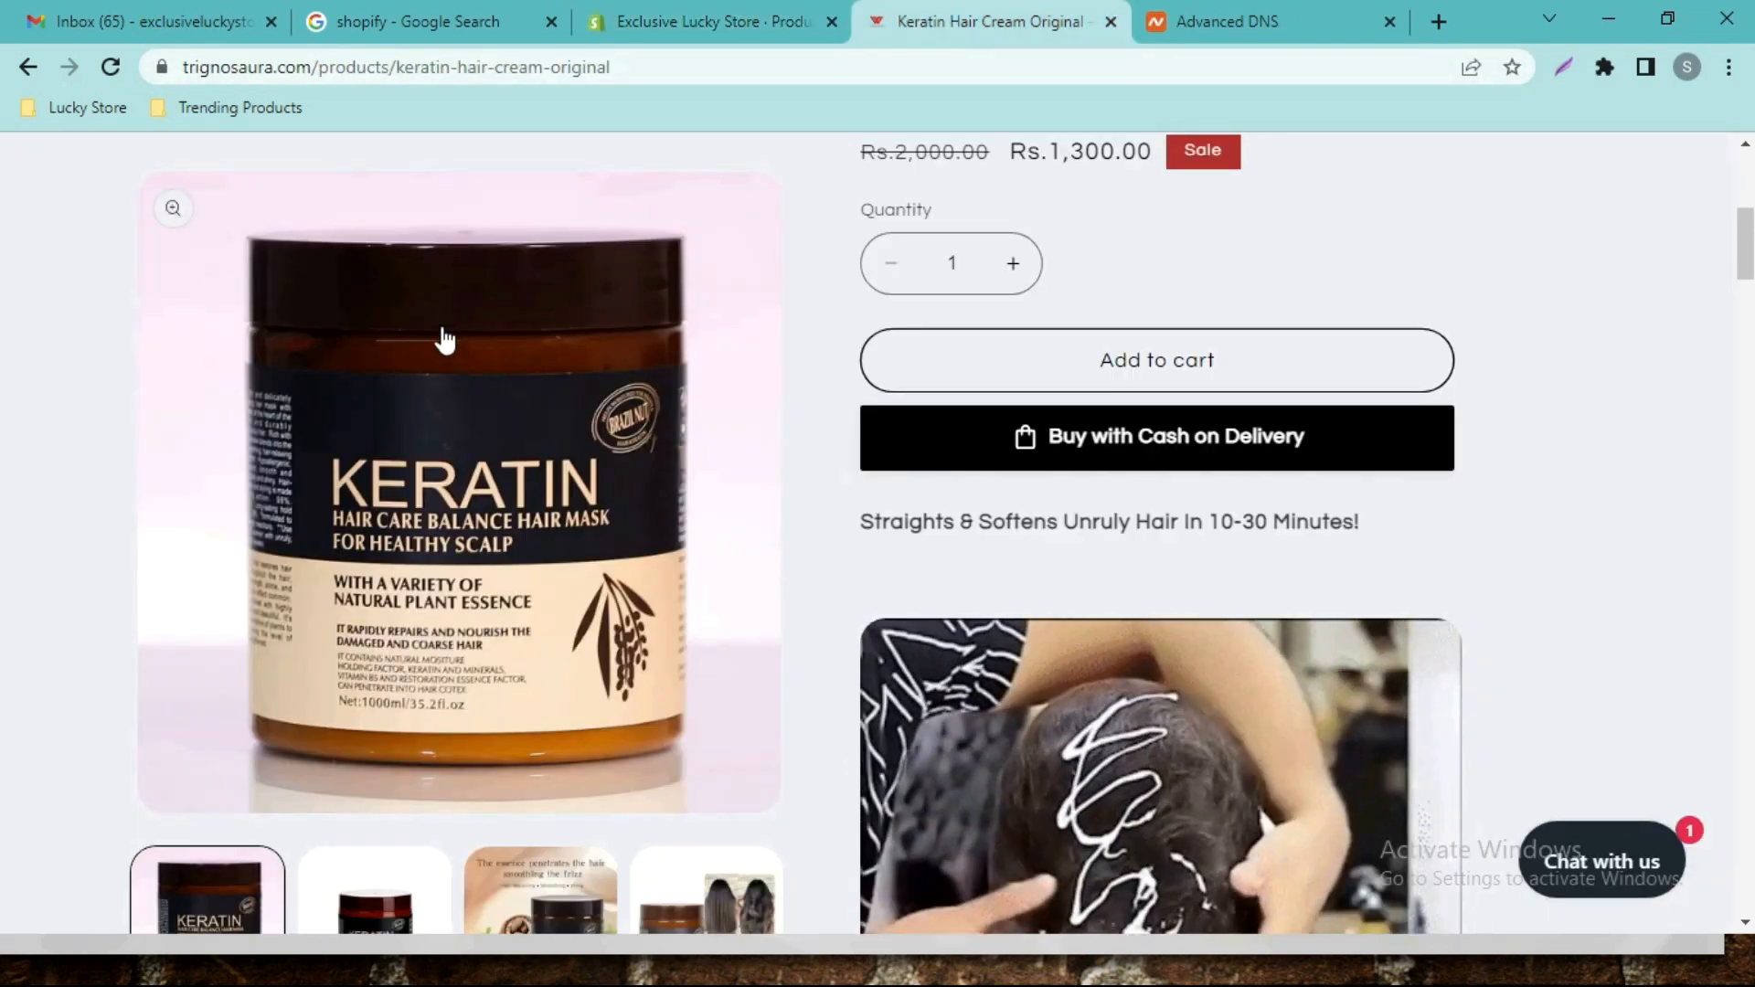
pyautogui.rightClick(447, 374)
pyautogui.click(517, 456)
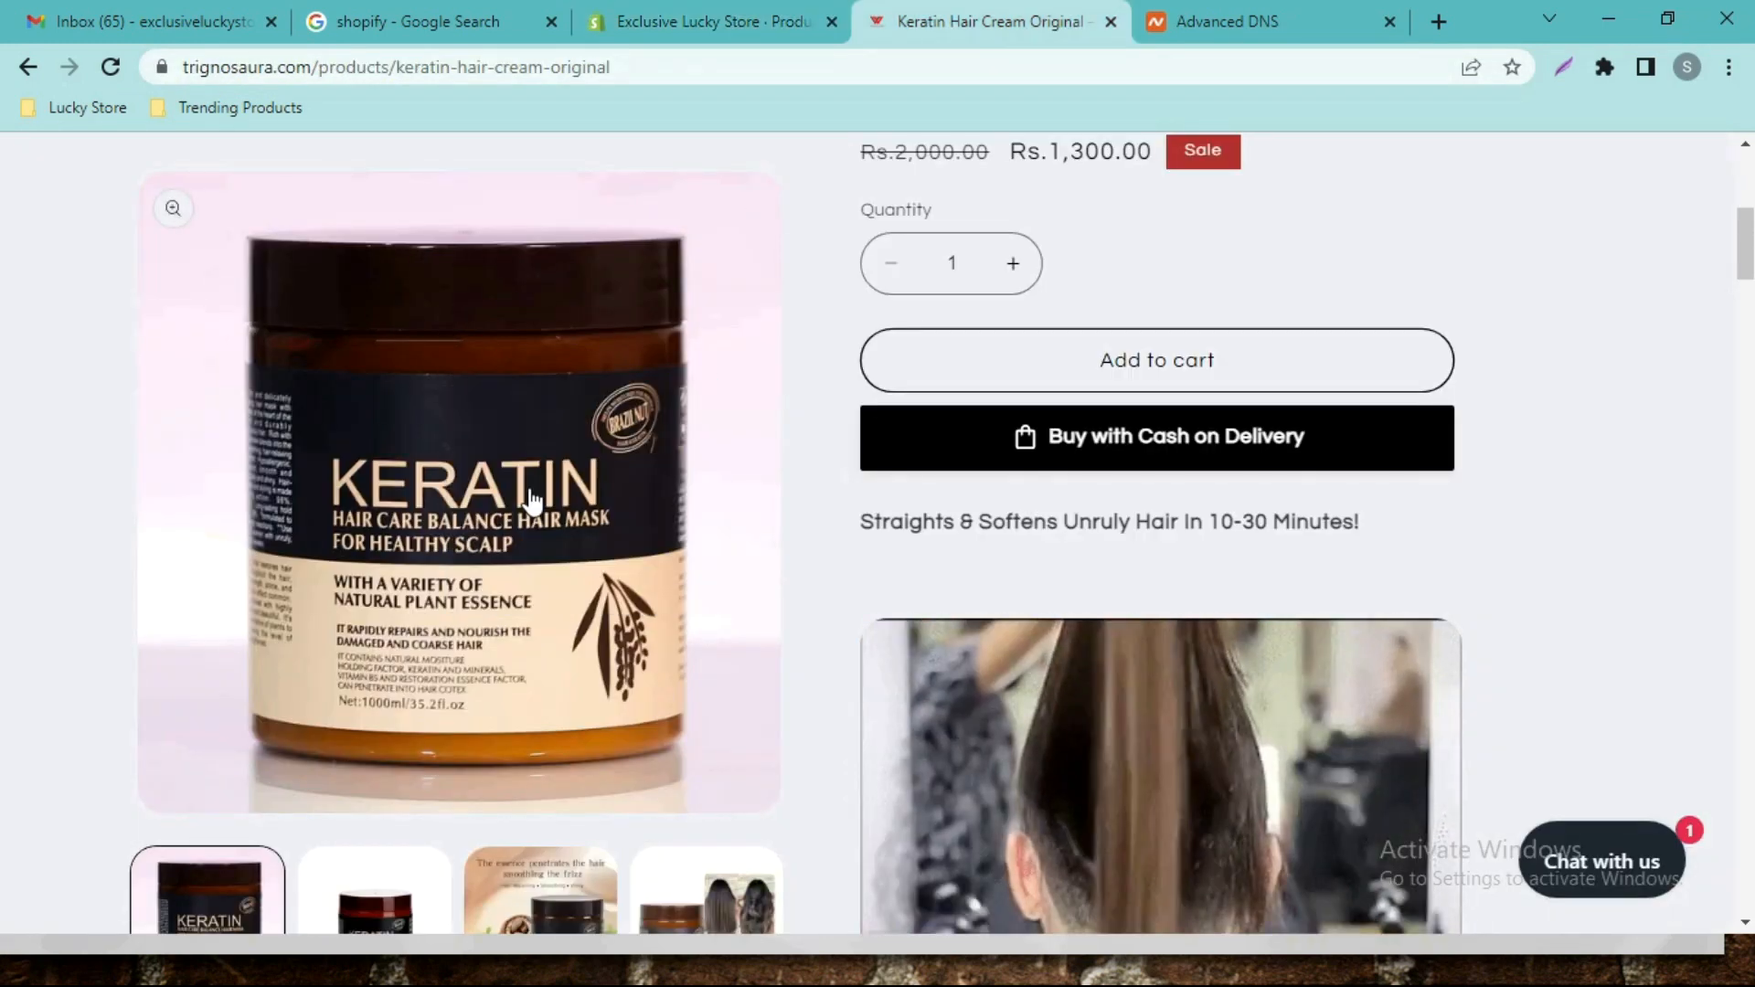
pyautogui.click(704, 21)
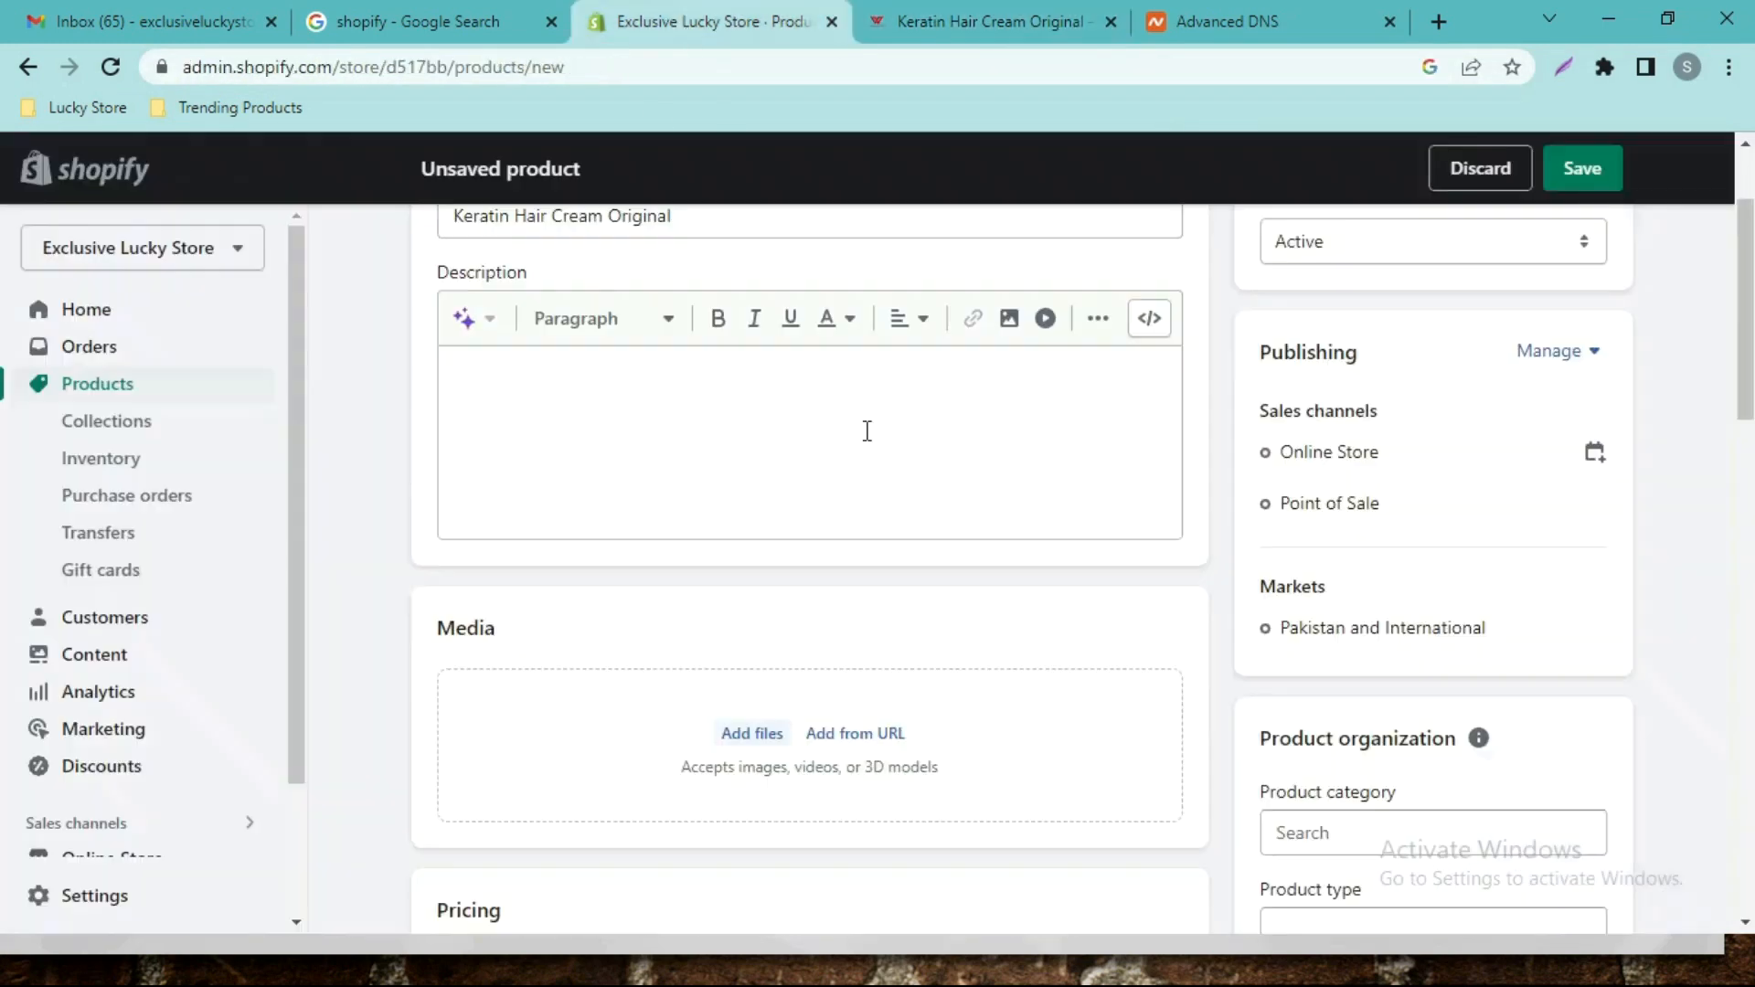
pyautogui.click(857, 737)
pyautogui.click(826, 542)
pyautogui.hotkey('ctrl', 'v')
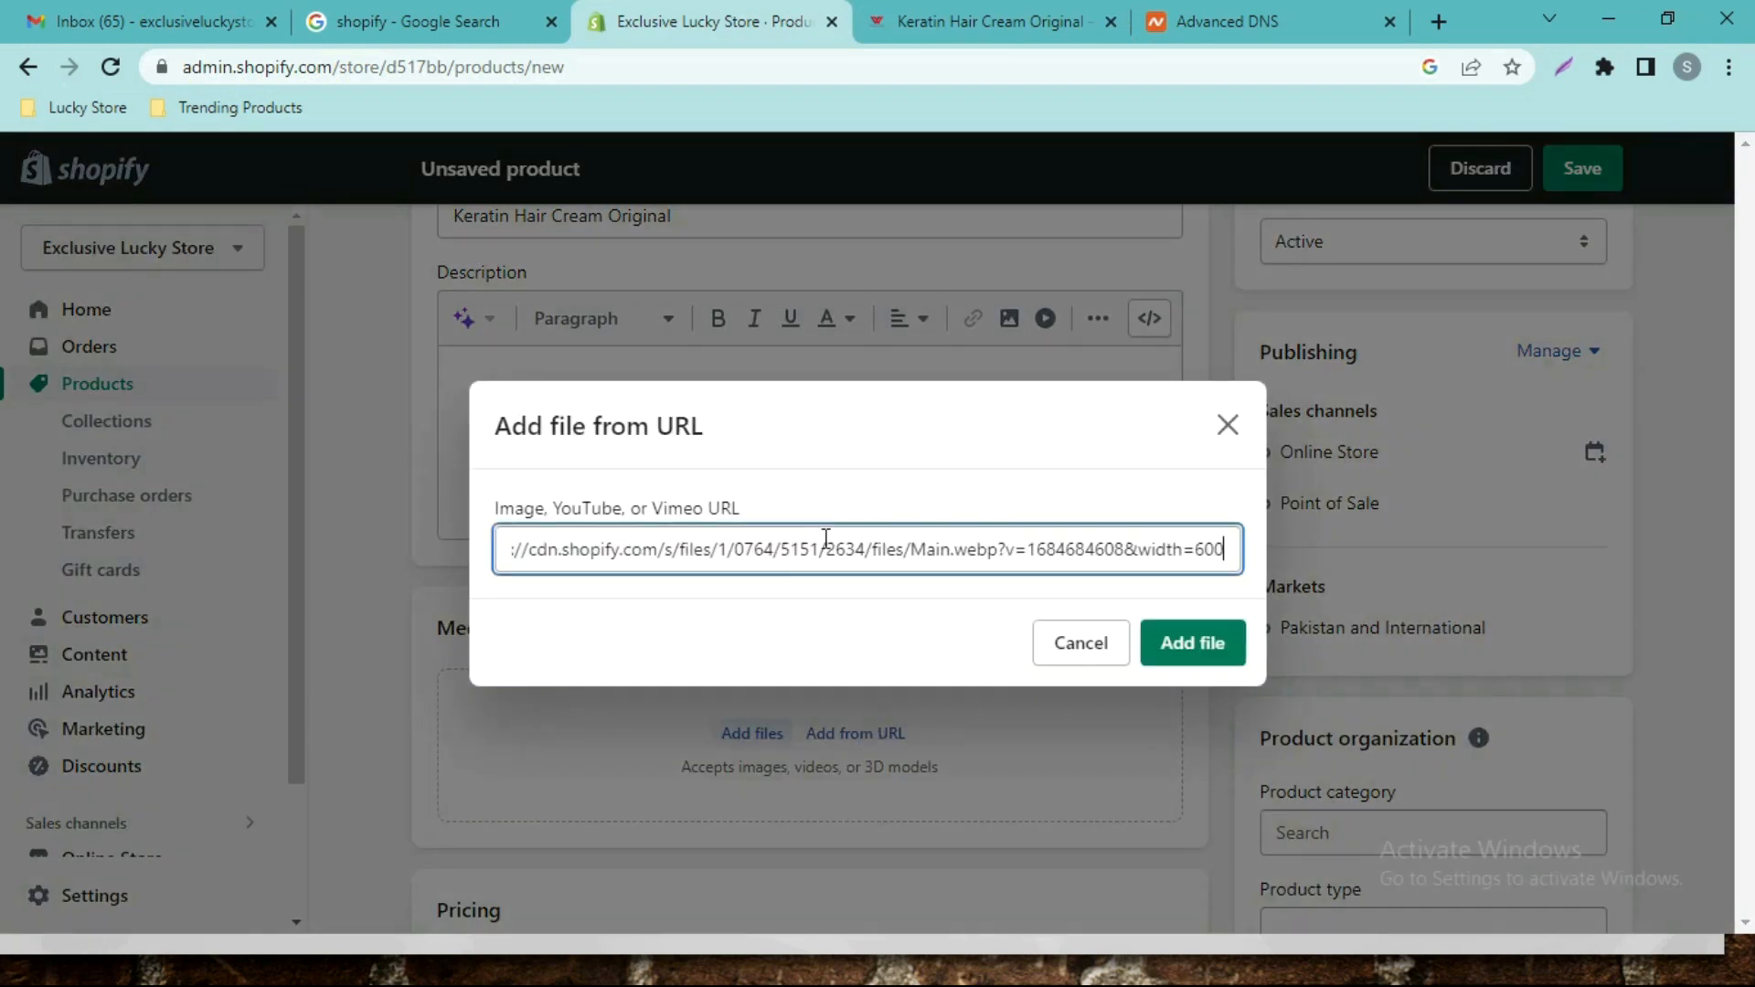
pyautogui.click(1194, 645)
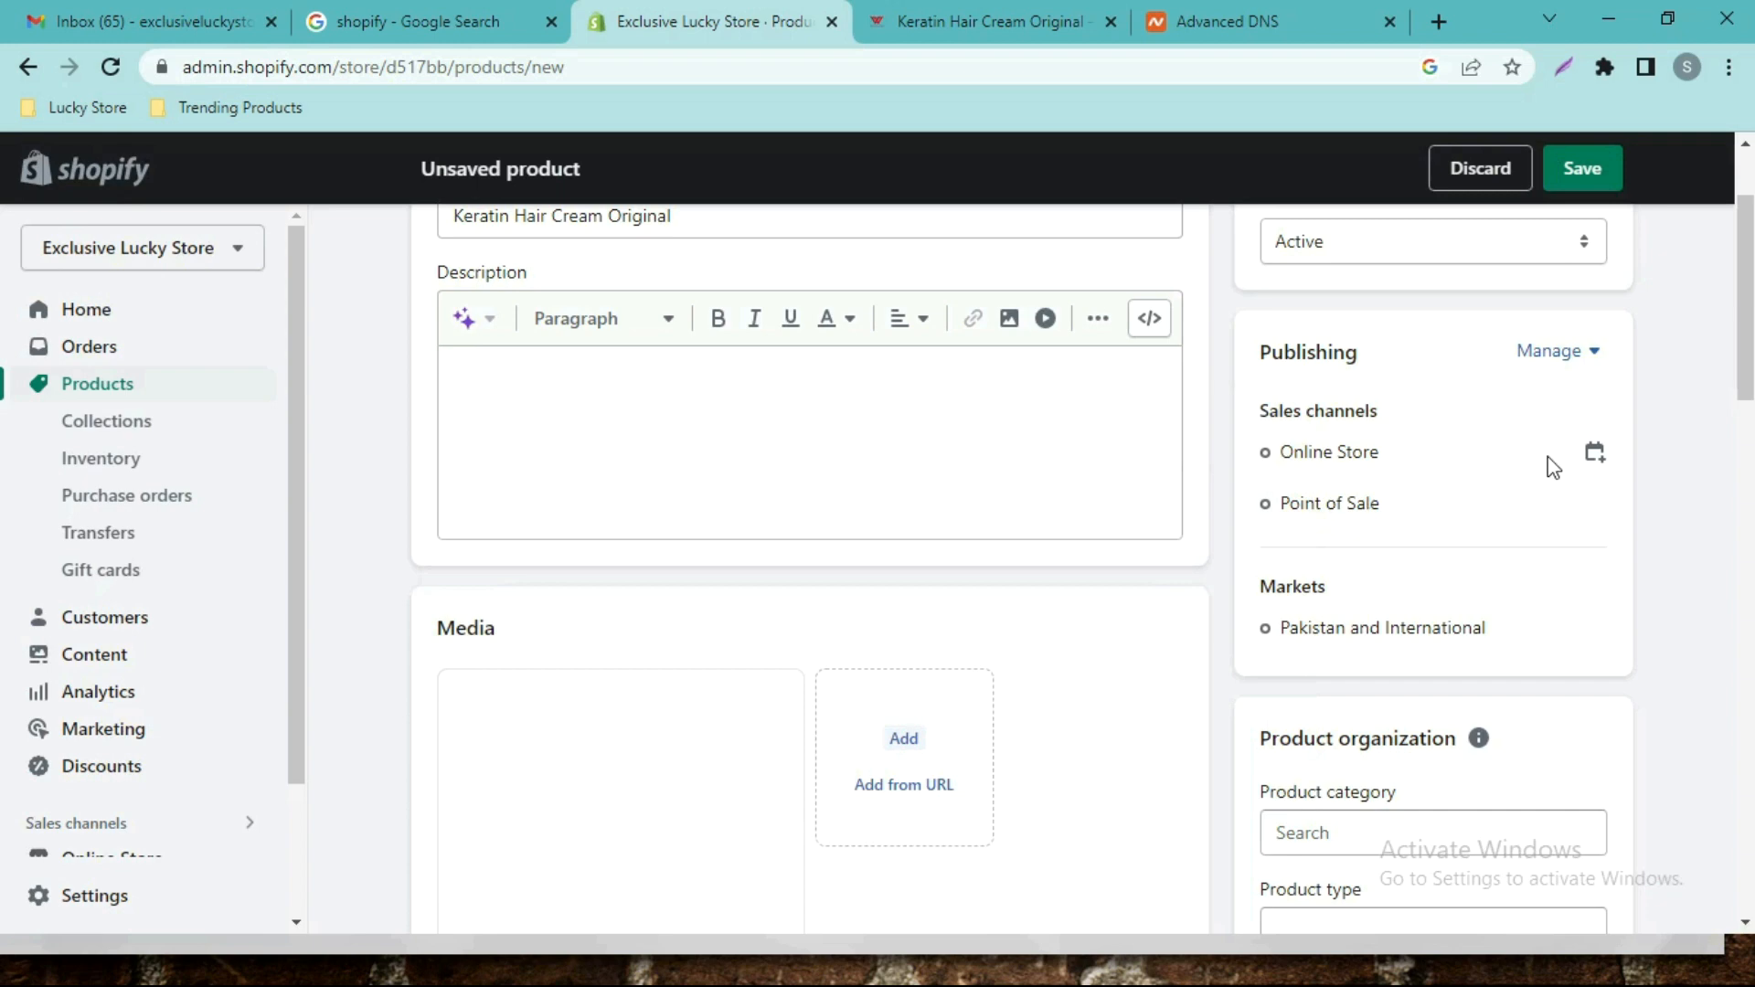
pyautogui.moveTo(1748, 321); pyautogui.dragTo(1747, 401)
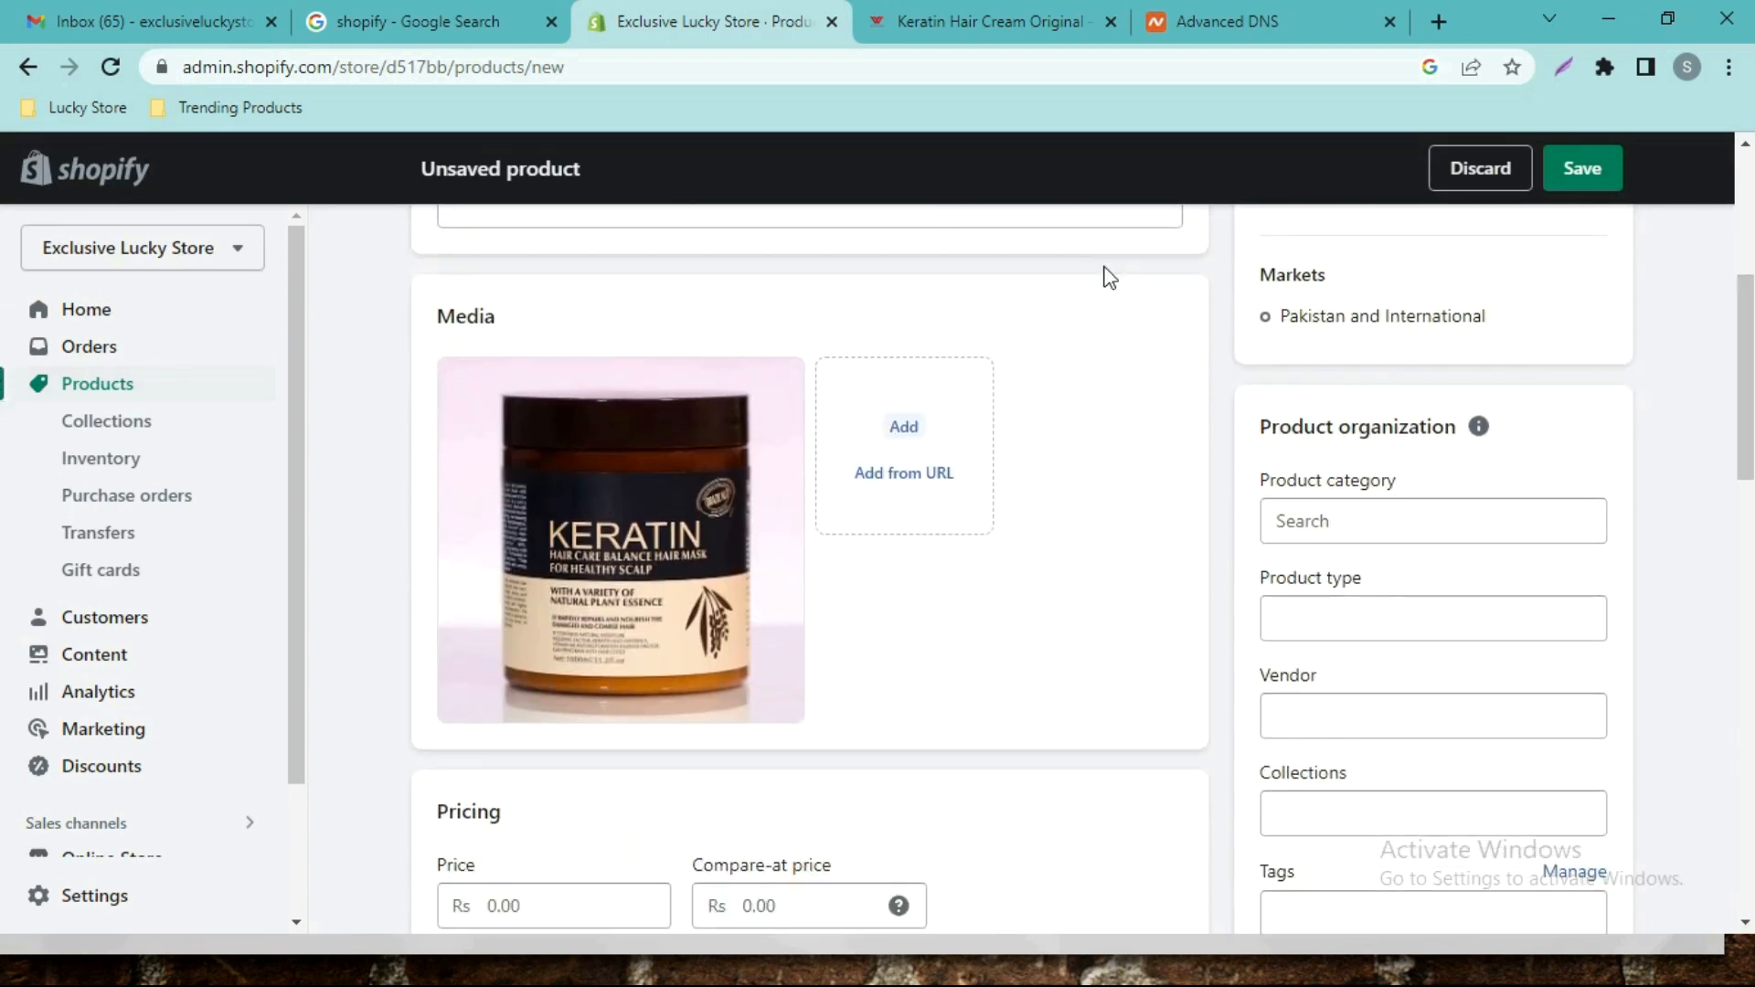
# Add the second Keratin product image to the media by its web address.
pyautogui.click(1024, 21)
pyautogui.rightClick(458, 523)
pyautogui.click(544, 631)
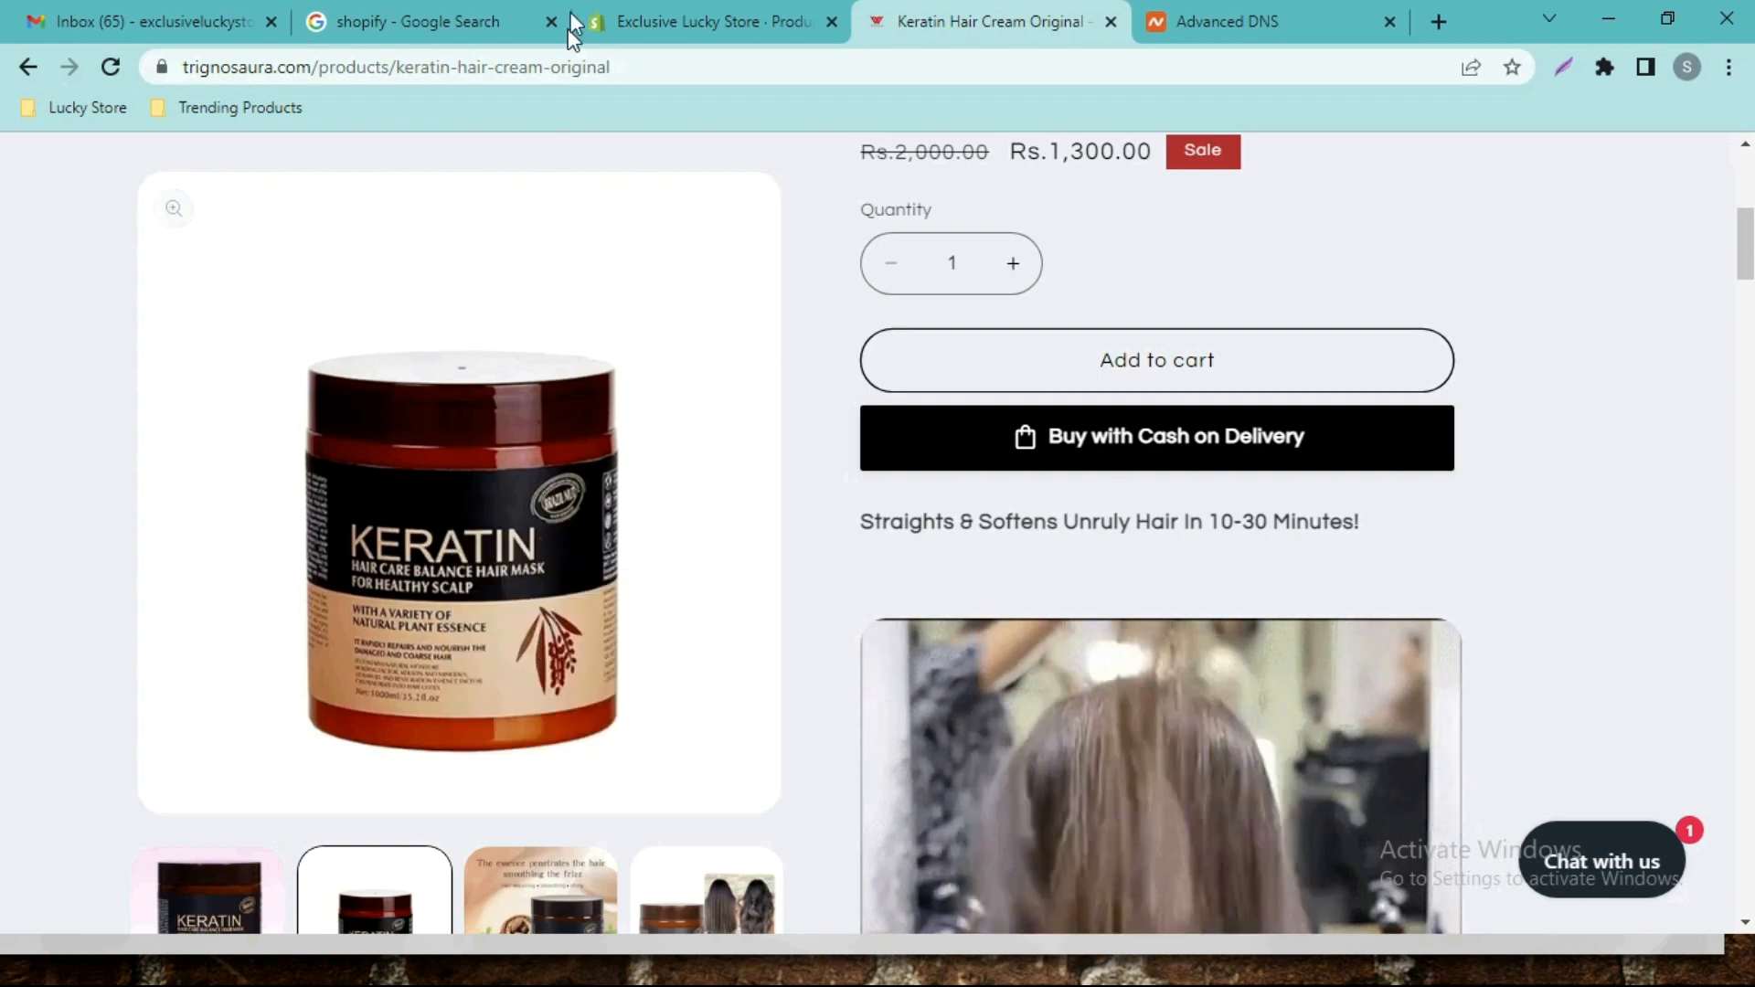
pyautogui.click(577, 18)
pyautogui.click(883, 473)
pyautogui.click(895, 562)
pyautogui.hotkey('ctrl', 'v')
pyautogui.click(1187, 642)
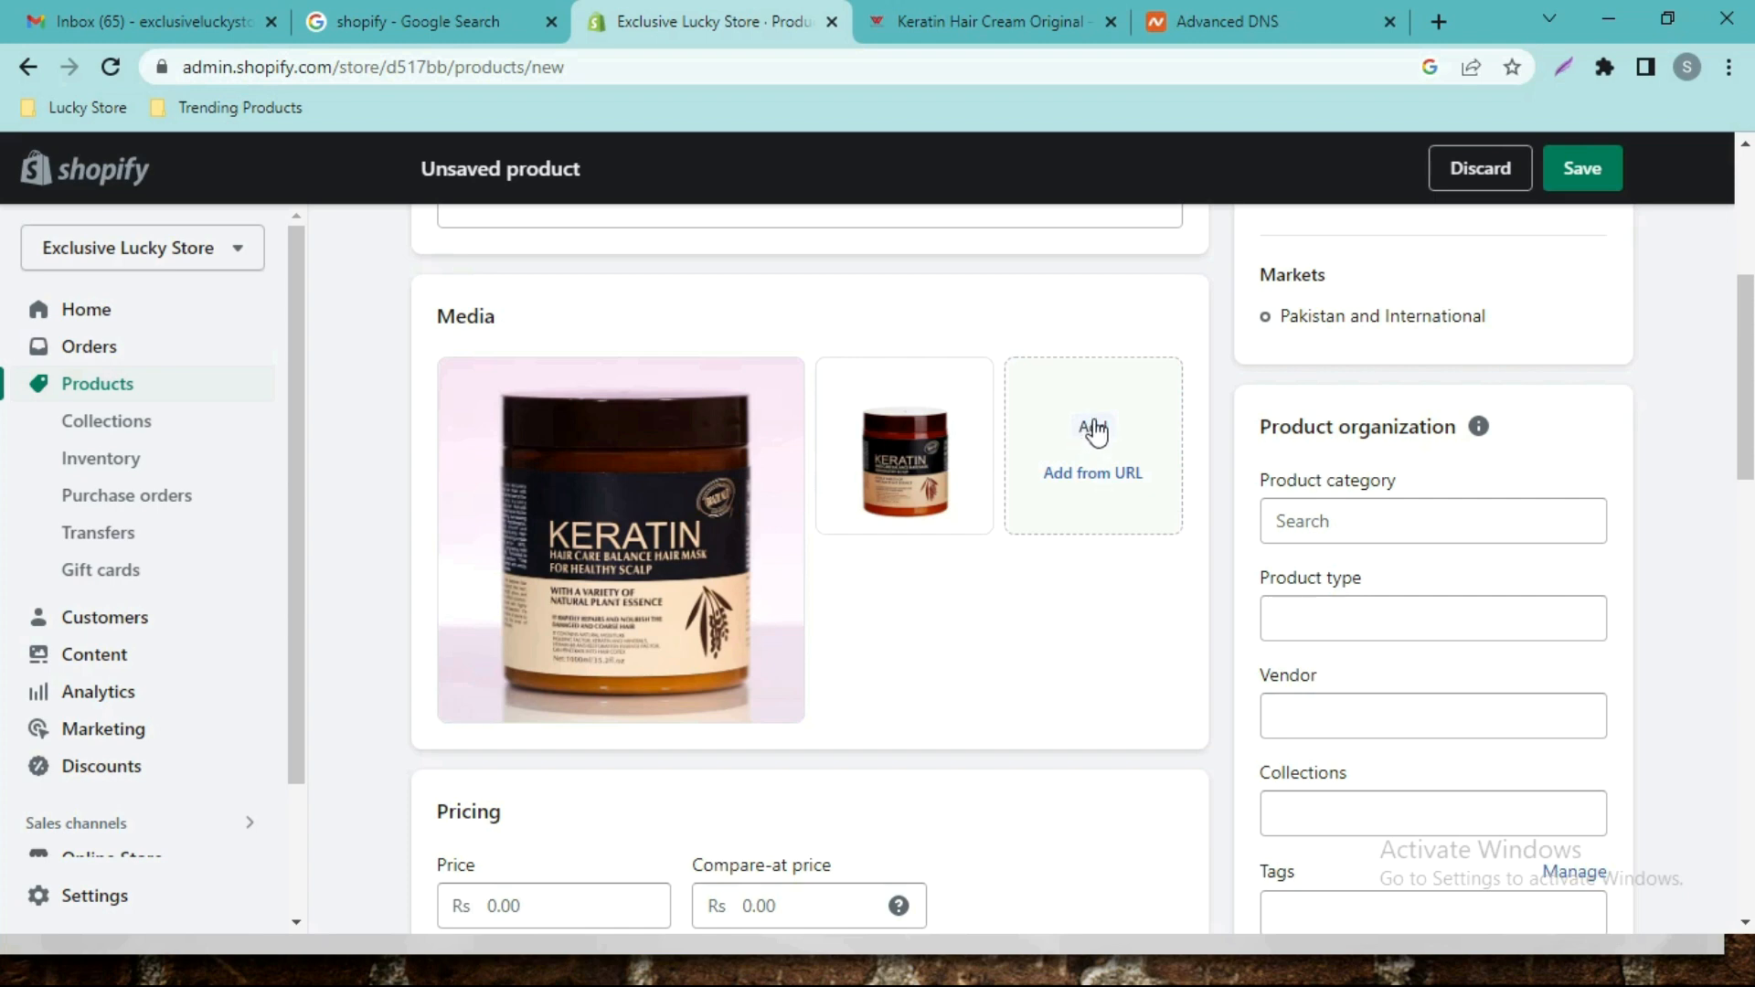
# Add the third Keratin product image to the media from its URL.
pyautogui.click(1030, 11)
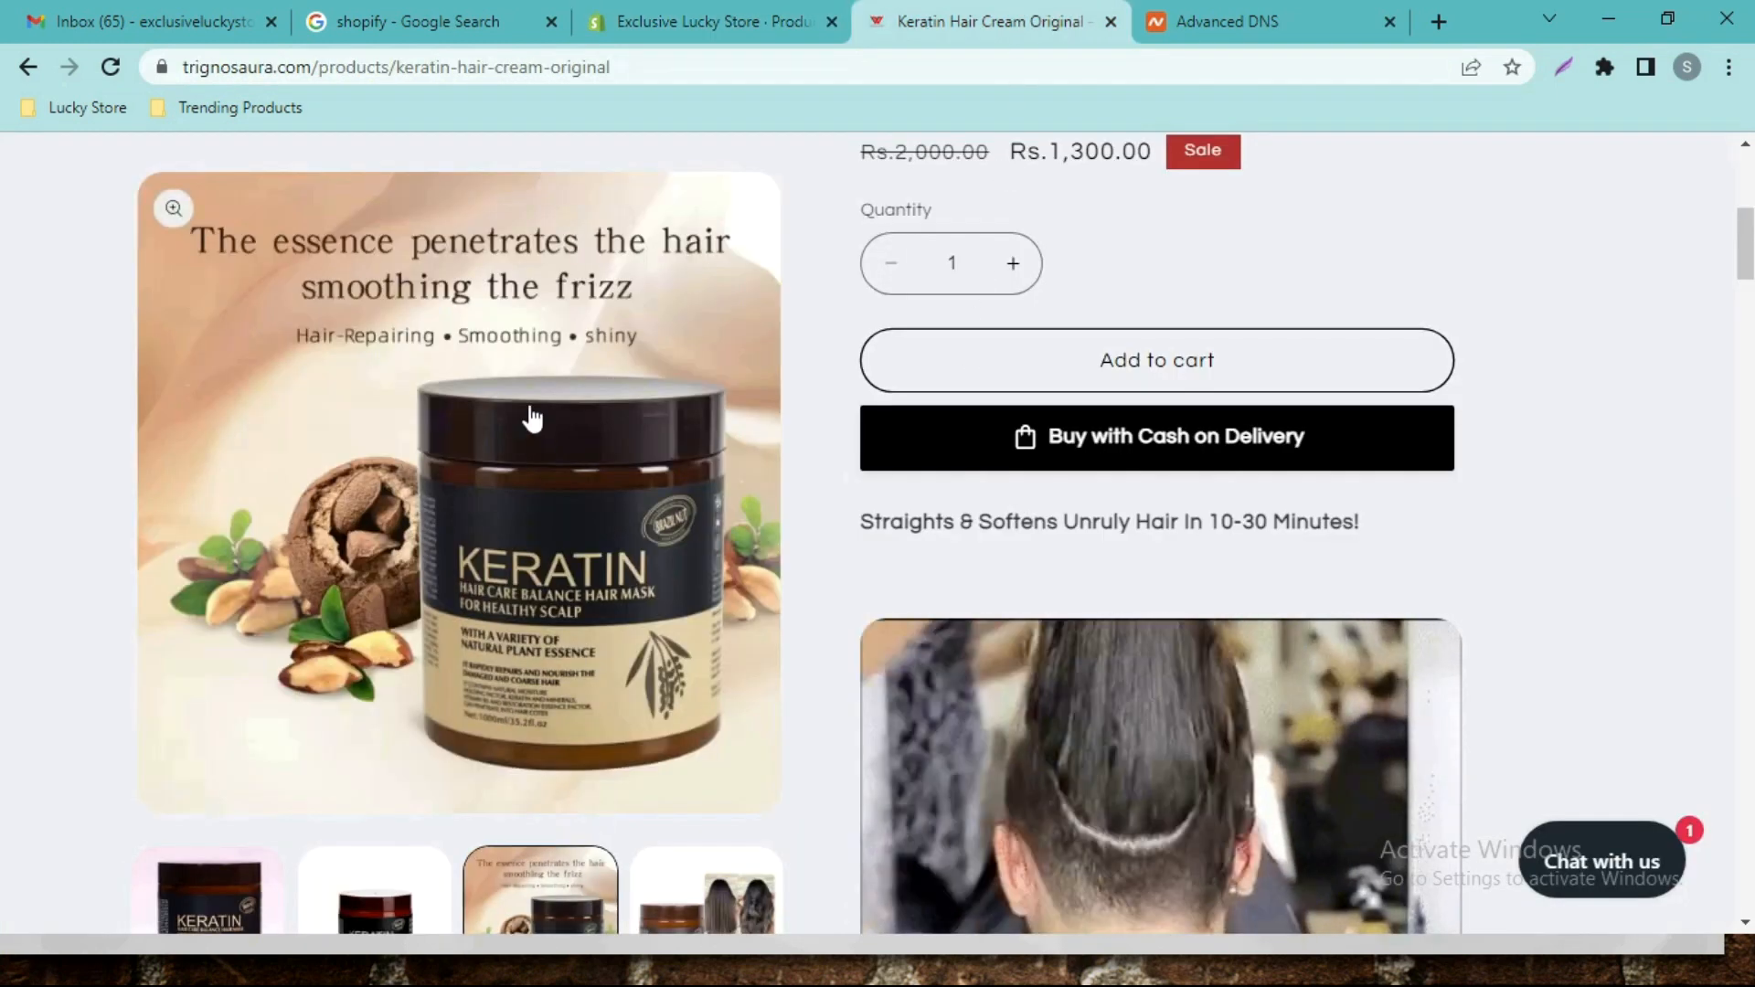
pyautogui.rightClick(545, 407)
pyautogui.click(611, 517)
pyautogui.click(660, 13)
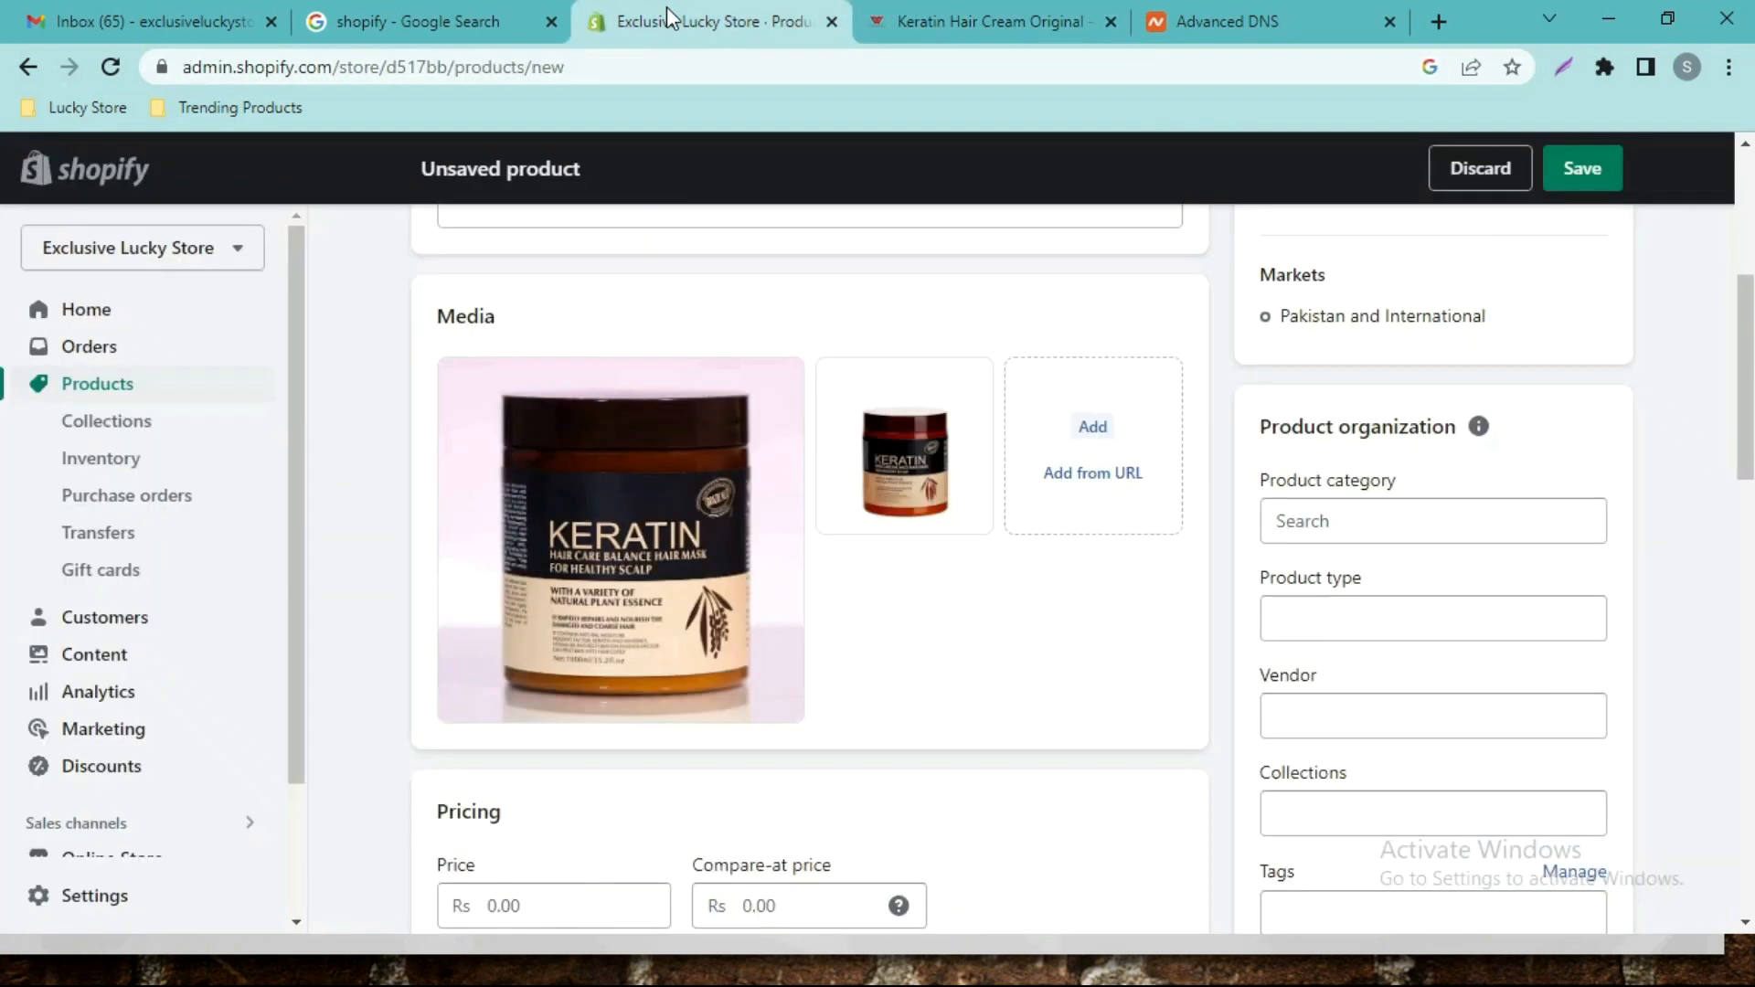
pyautogui.click(1100, 491)
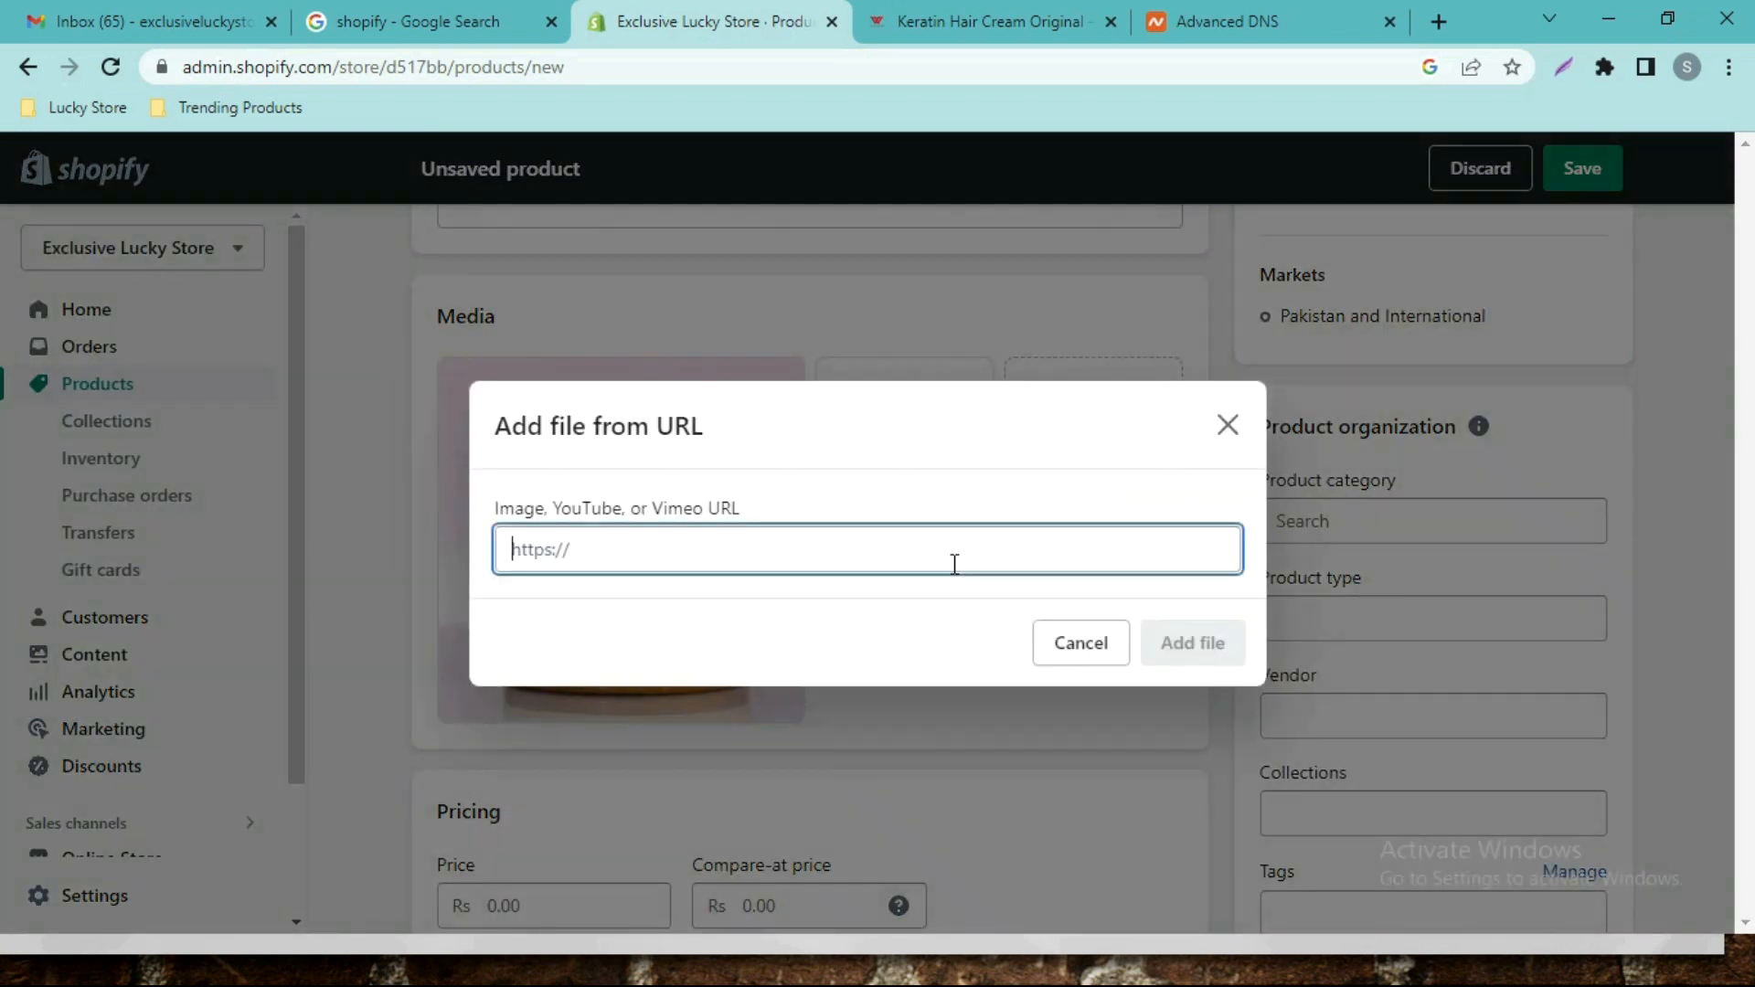
pyautogui.hotkey('ctrl', 'v')
pyautogui.click(1193, 644)
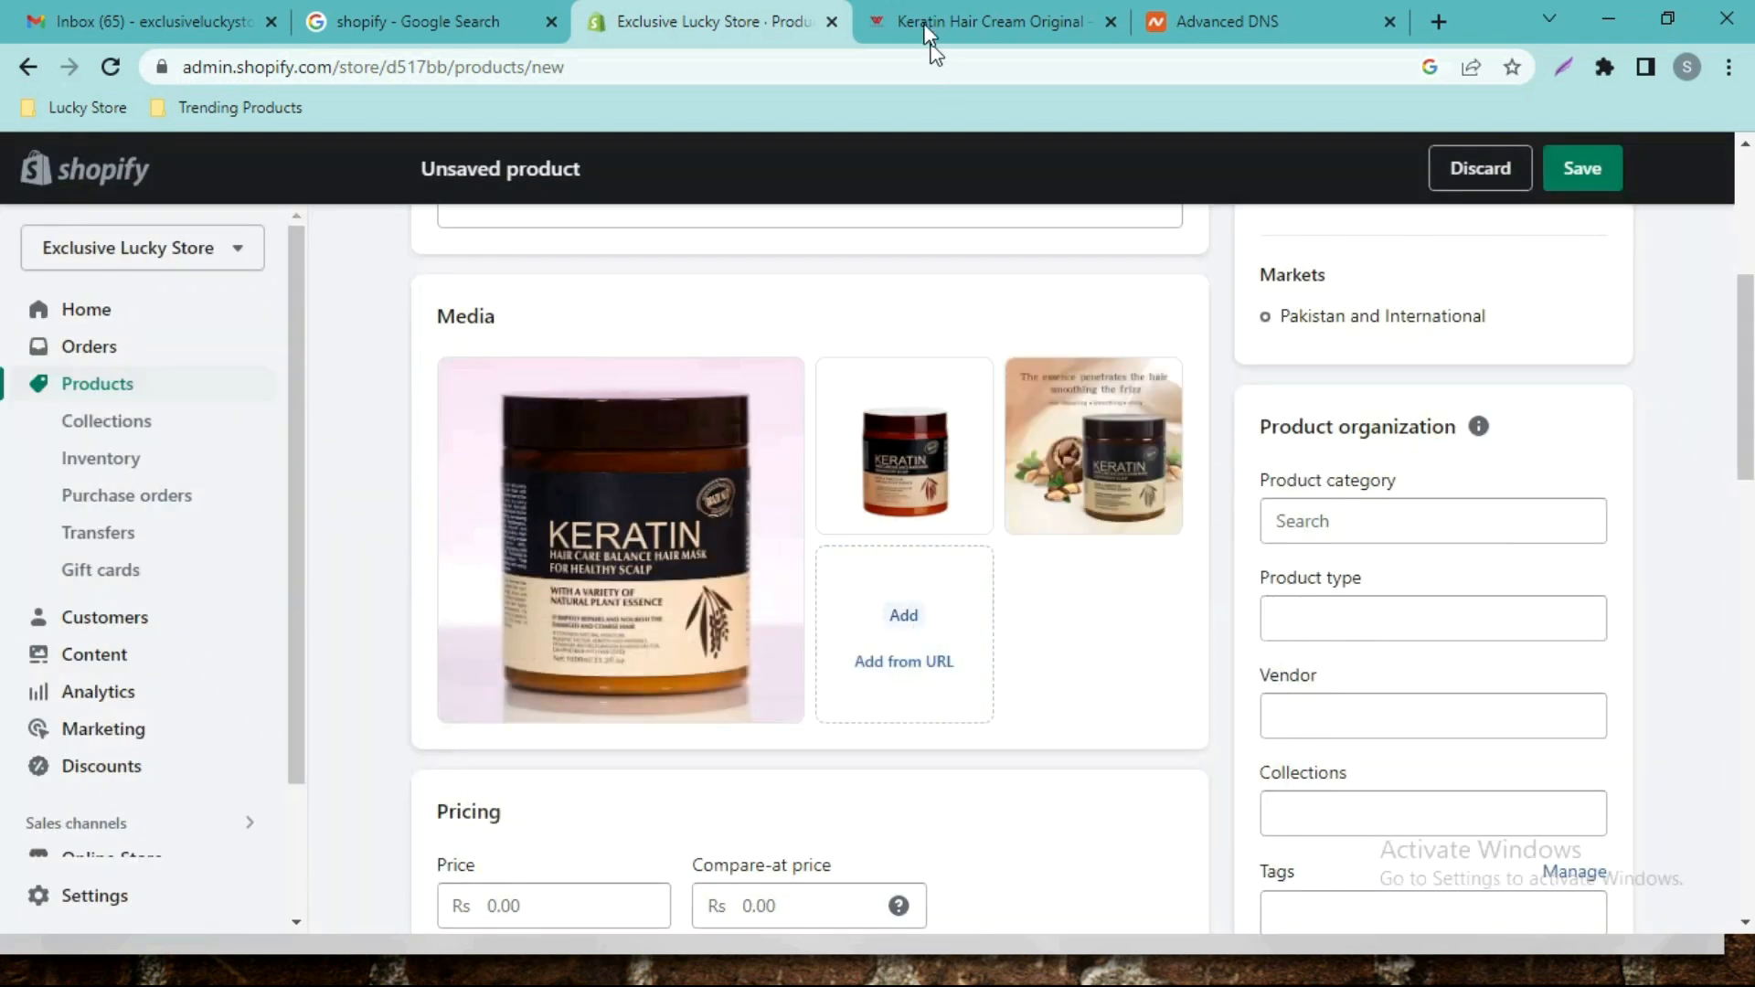
# Add the hair comparison photo from its URL and move the pink-background jar to first place.
pyautogui.click(933, 28)
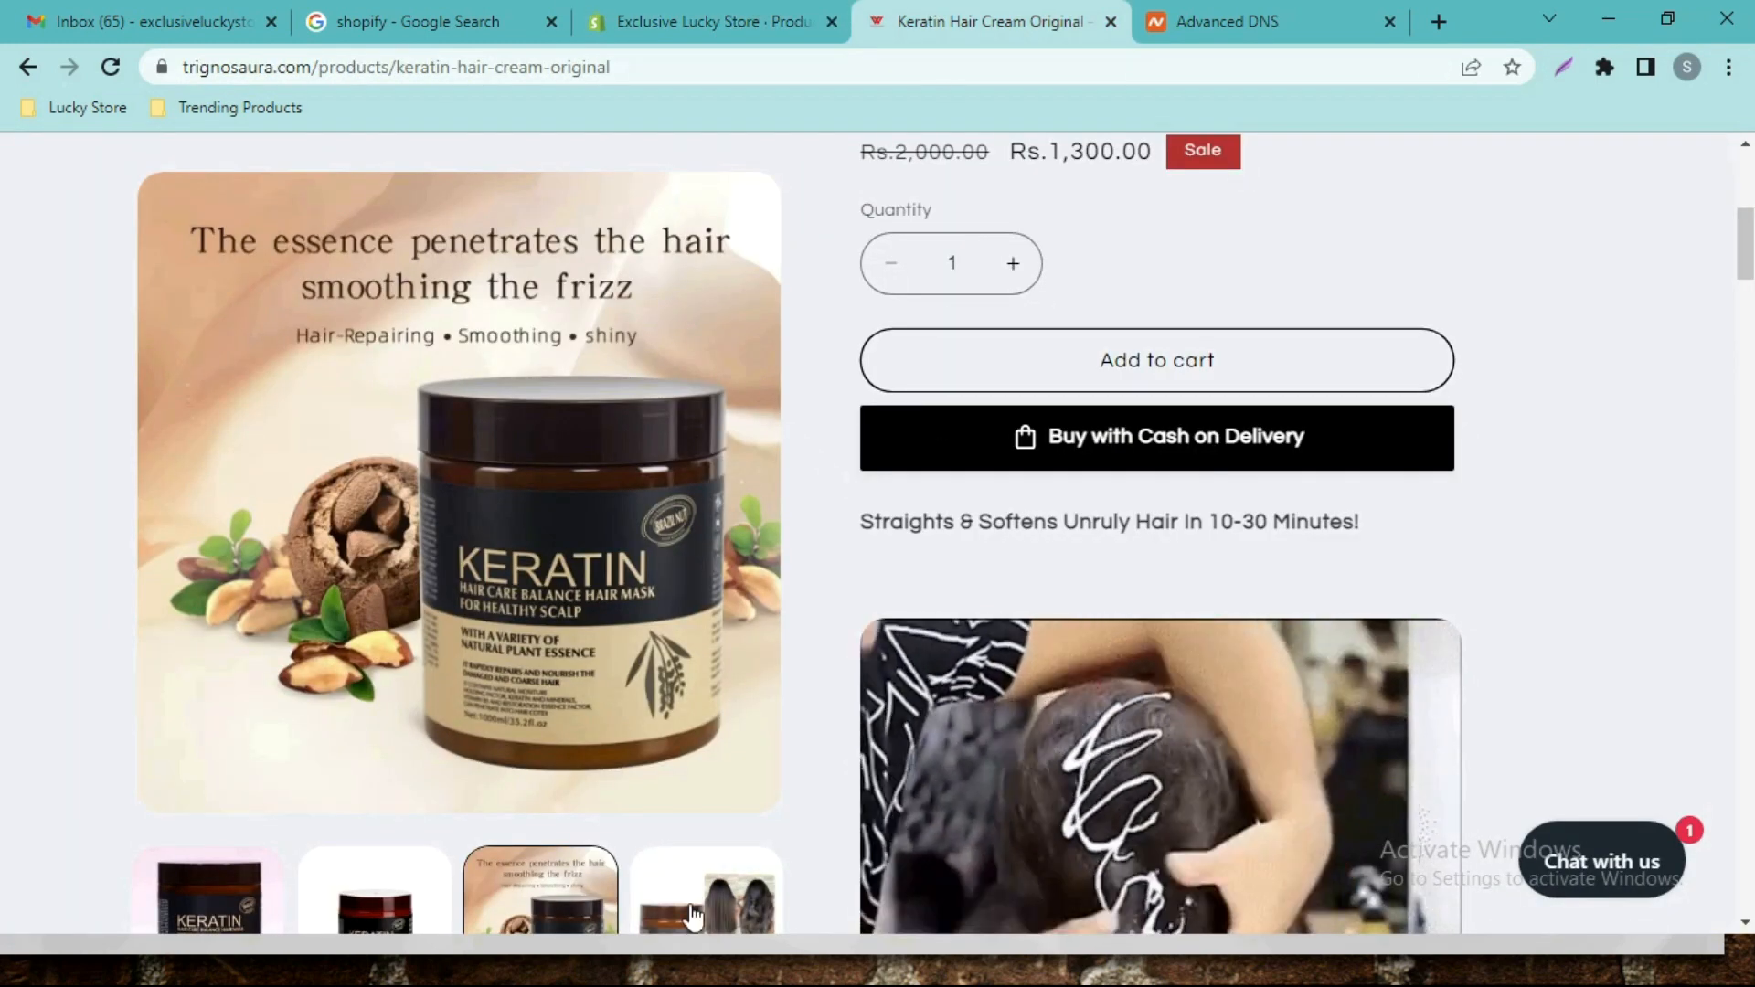
pyautogui.click(690, 941)
pyautogui.rightClick(588, 449)
pyautogui.click(657, 554)
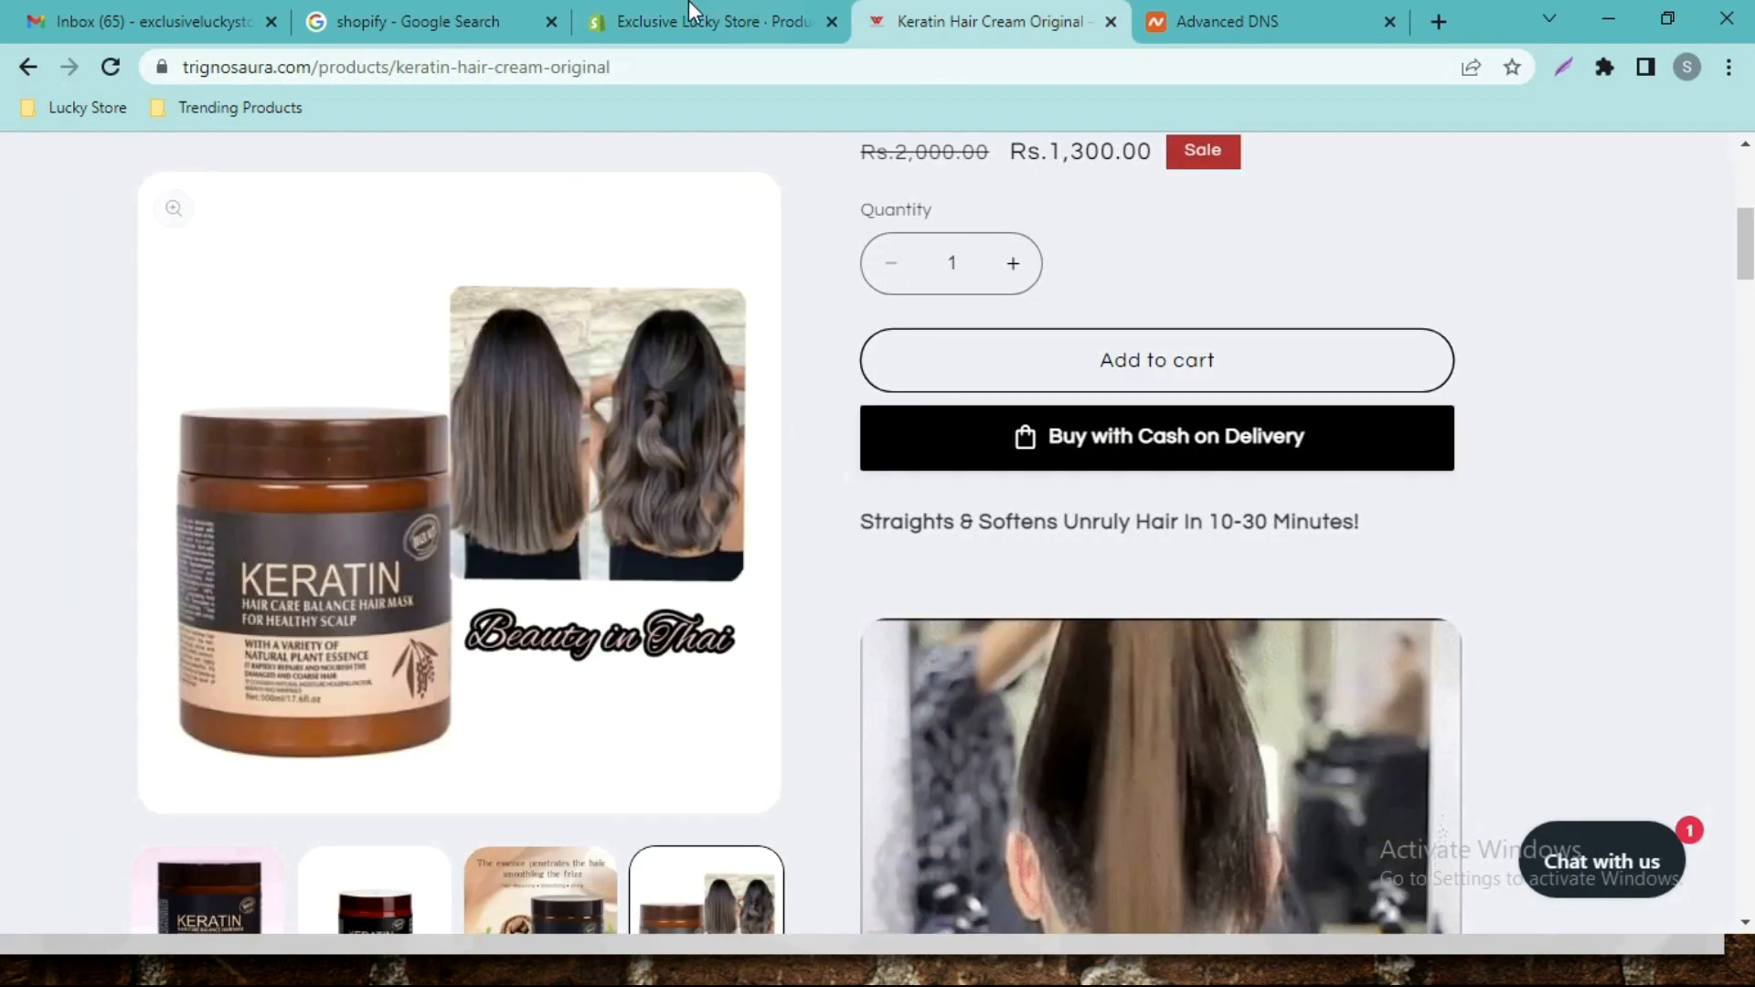
pyautogui.click(708, 14)
pyautogui.click(895, 665)
pyautogui.click(979, 537)
pyautogui.hotkey('ctrl', 'v')
pyautogui.click(1193, 644)
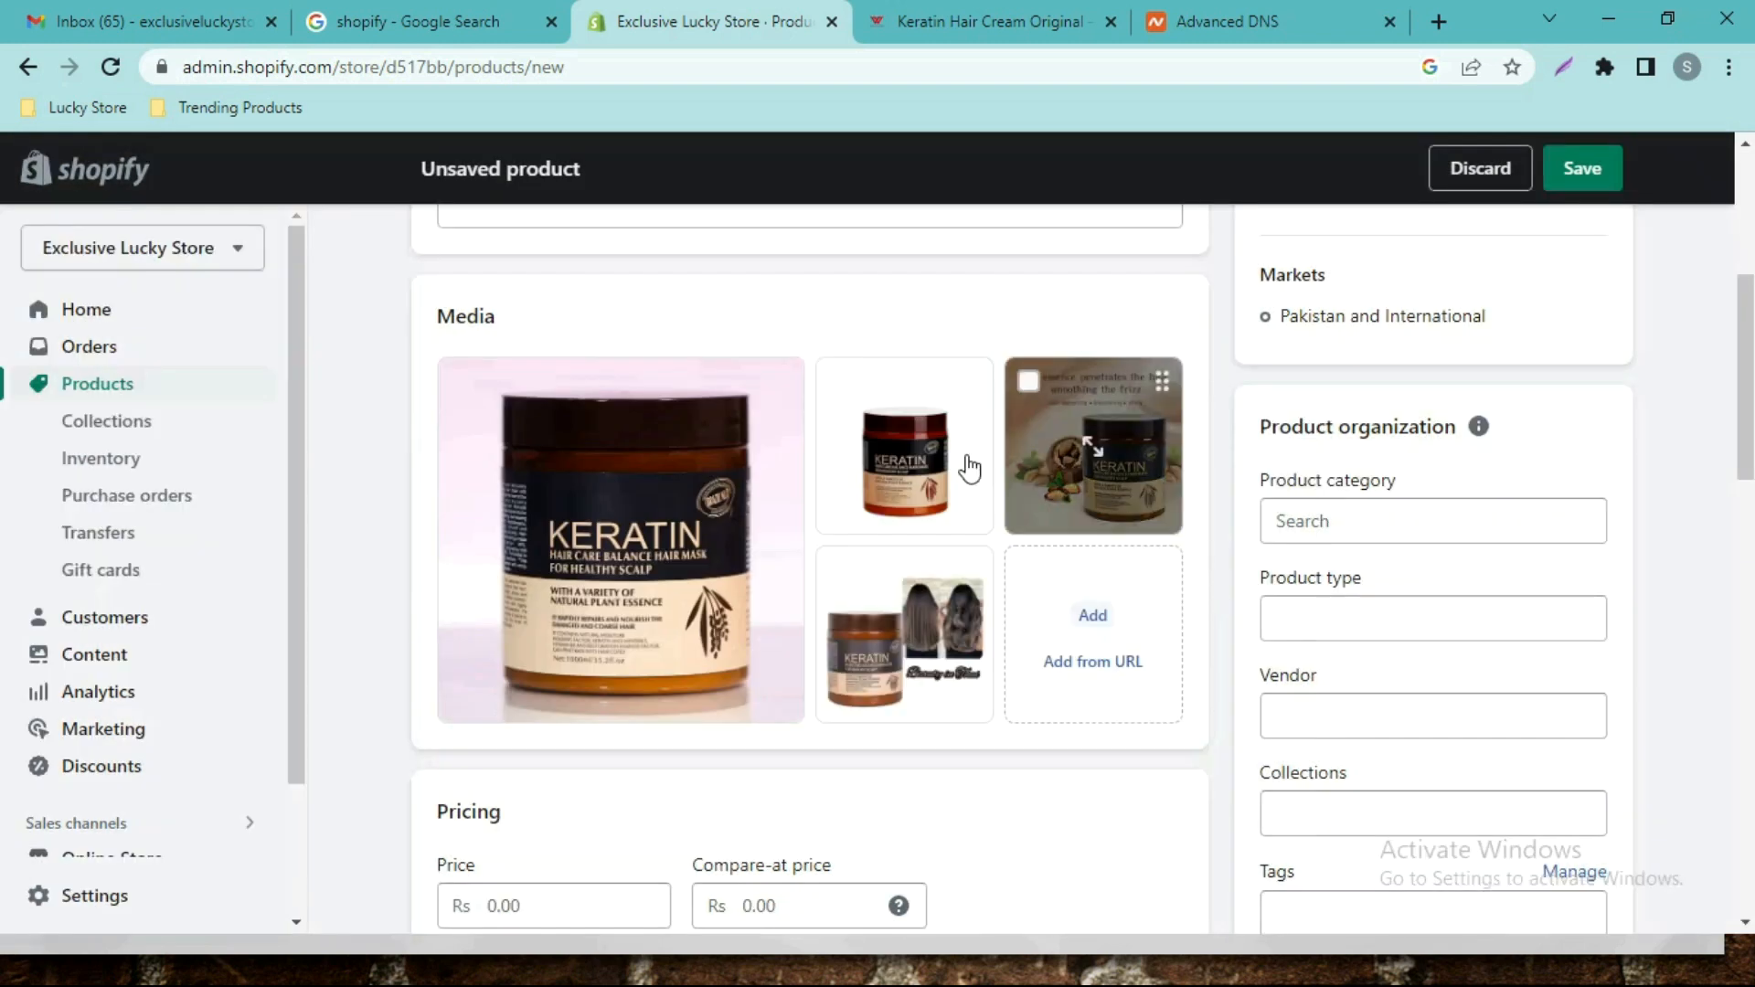
pyautogui.moveTo(1746, 434)
pyautogui.mouseDown()
pyautogui.moveTo(1746, 384)
pyautogui.moveTo(1746, 489)
pyautogui.moveTo(1746, 416)
pyautogui.mouseUp()
pyautogui.moveTo(902, 501); pyautogui.dragTo(634, 521)
pyautogui.moveTo(768, 535); pyautogui.dragTo(695, 535)
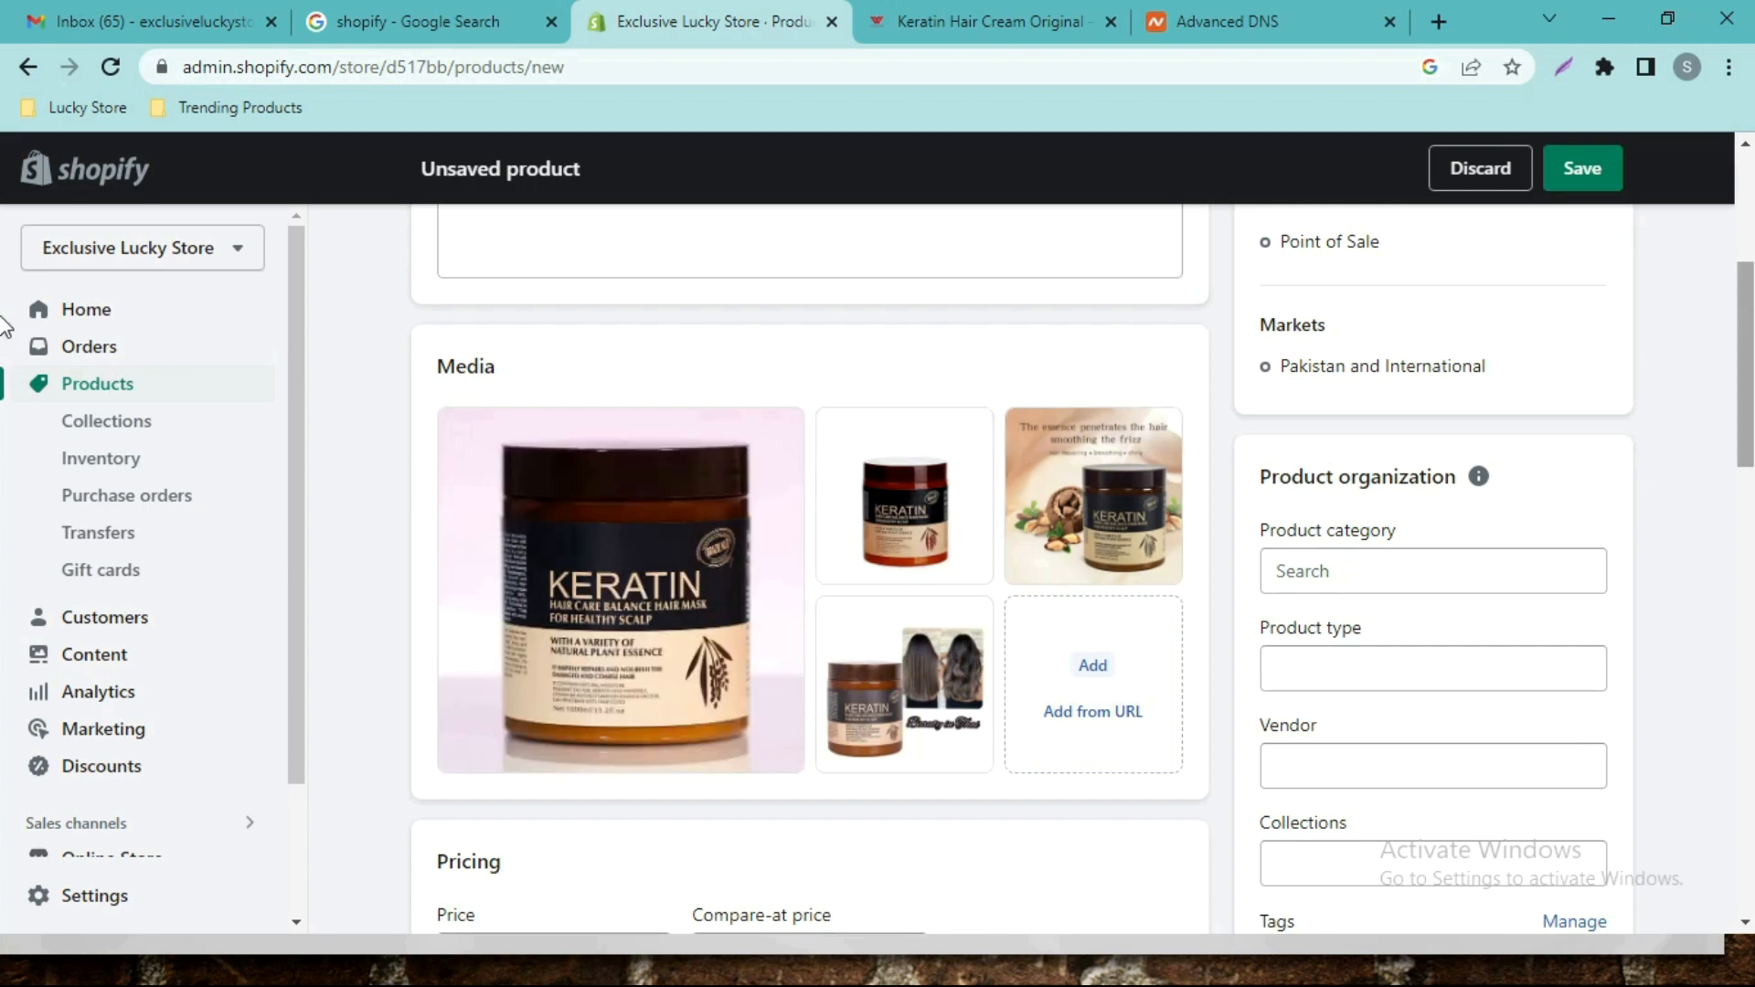
# Copy the tagline 'Straights & Softens Unruly Hair In 10-30 Minutes!' into the product description.
pyautogui.scroll(5, 5, 274)
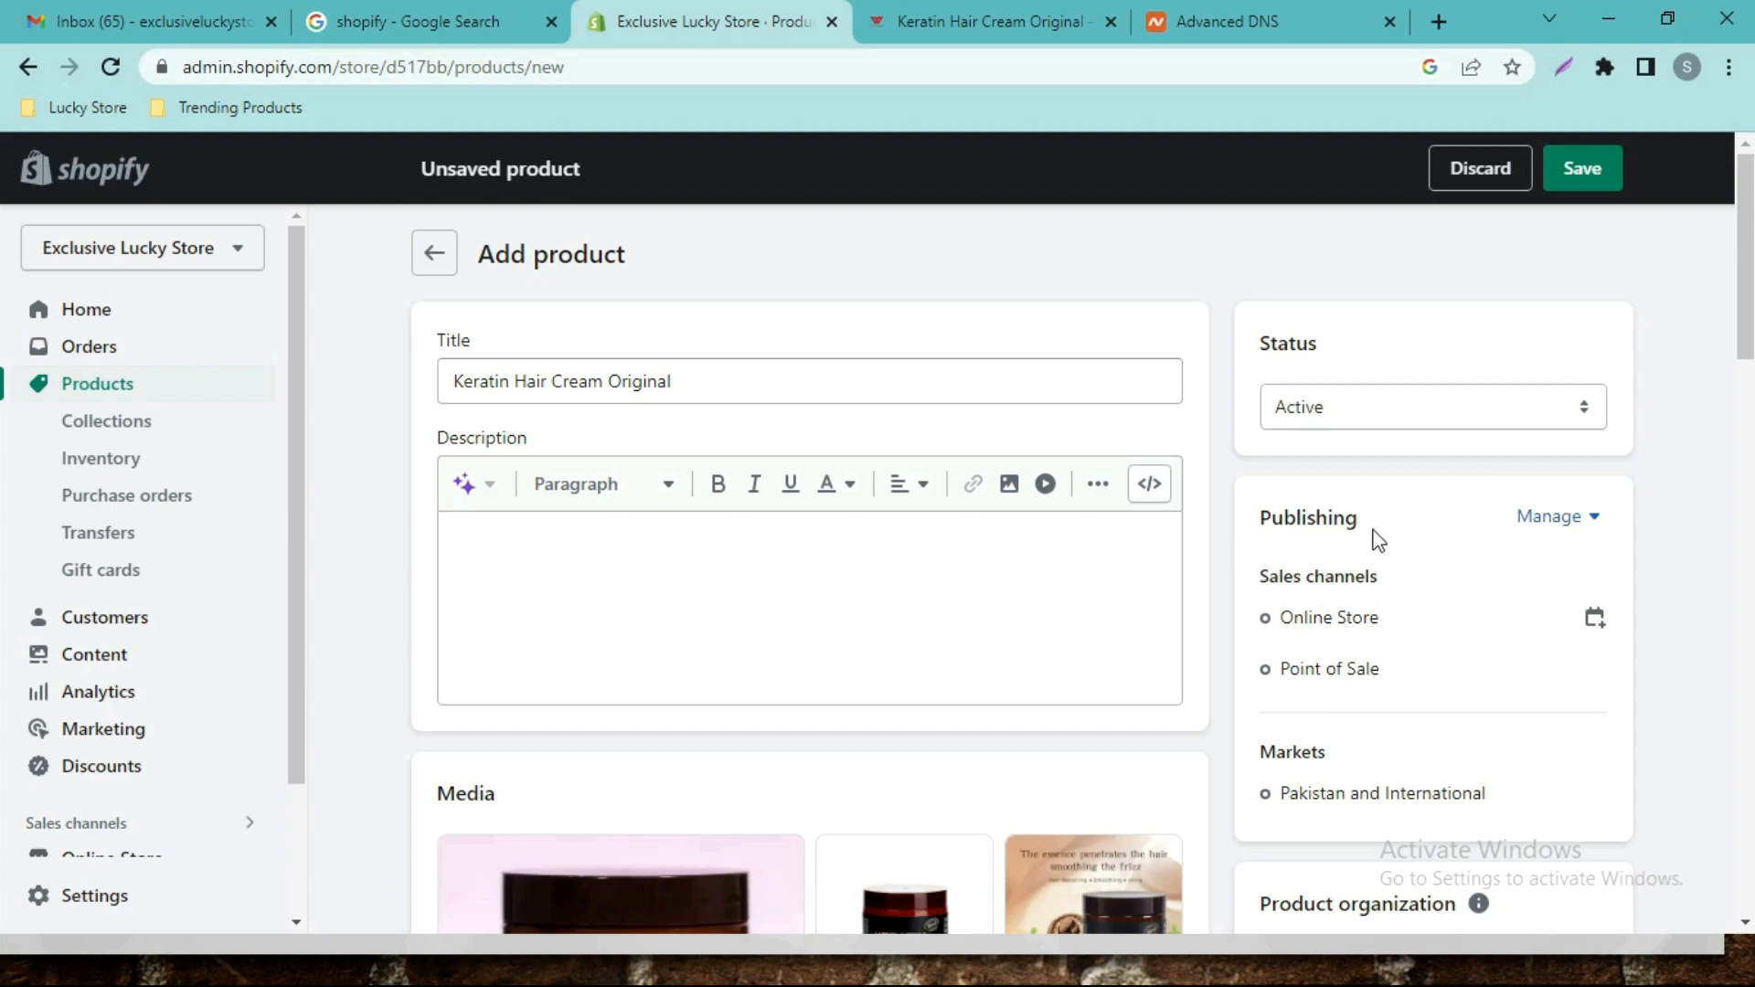
pyautogui.click(942, 41)
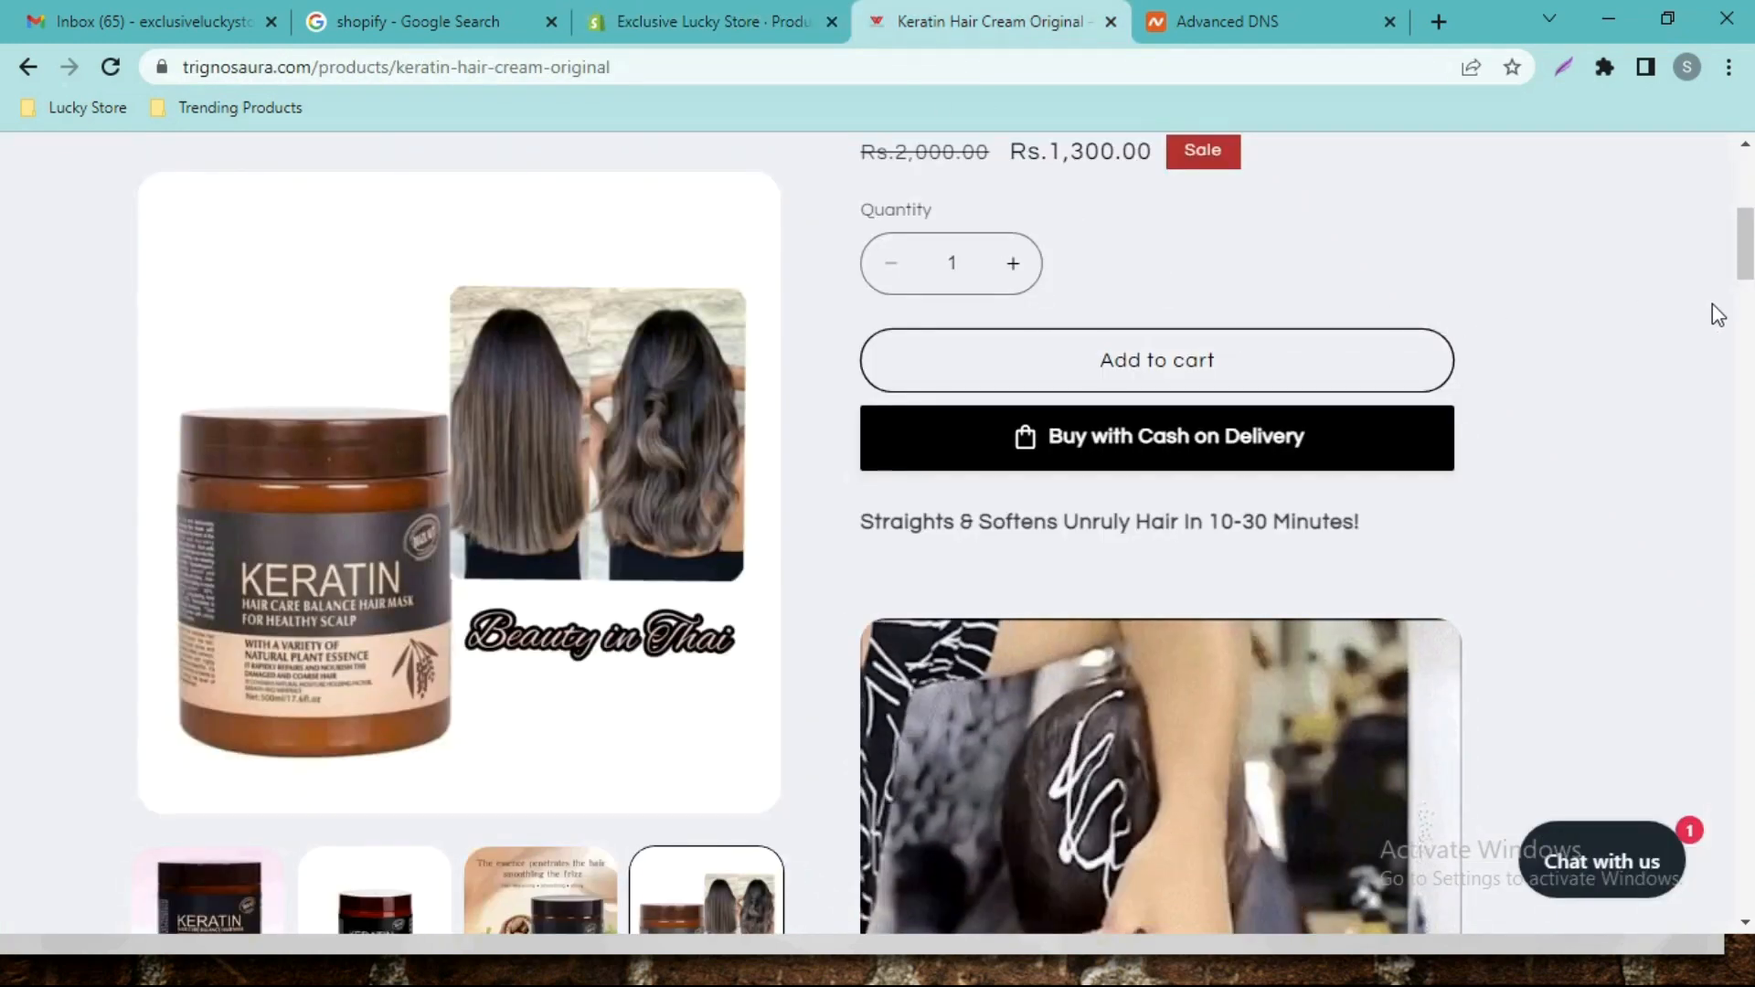
pyautogui.scroll(-5, 4, 325)
pyautogui.scroll(-4, 5, 329)
pyautogui.scroll(6, 5, 302)
pyautogui.scroll(3, 5, 294)
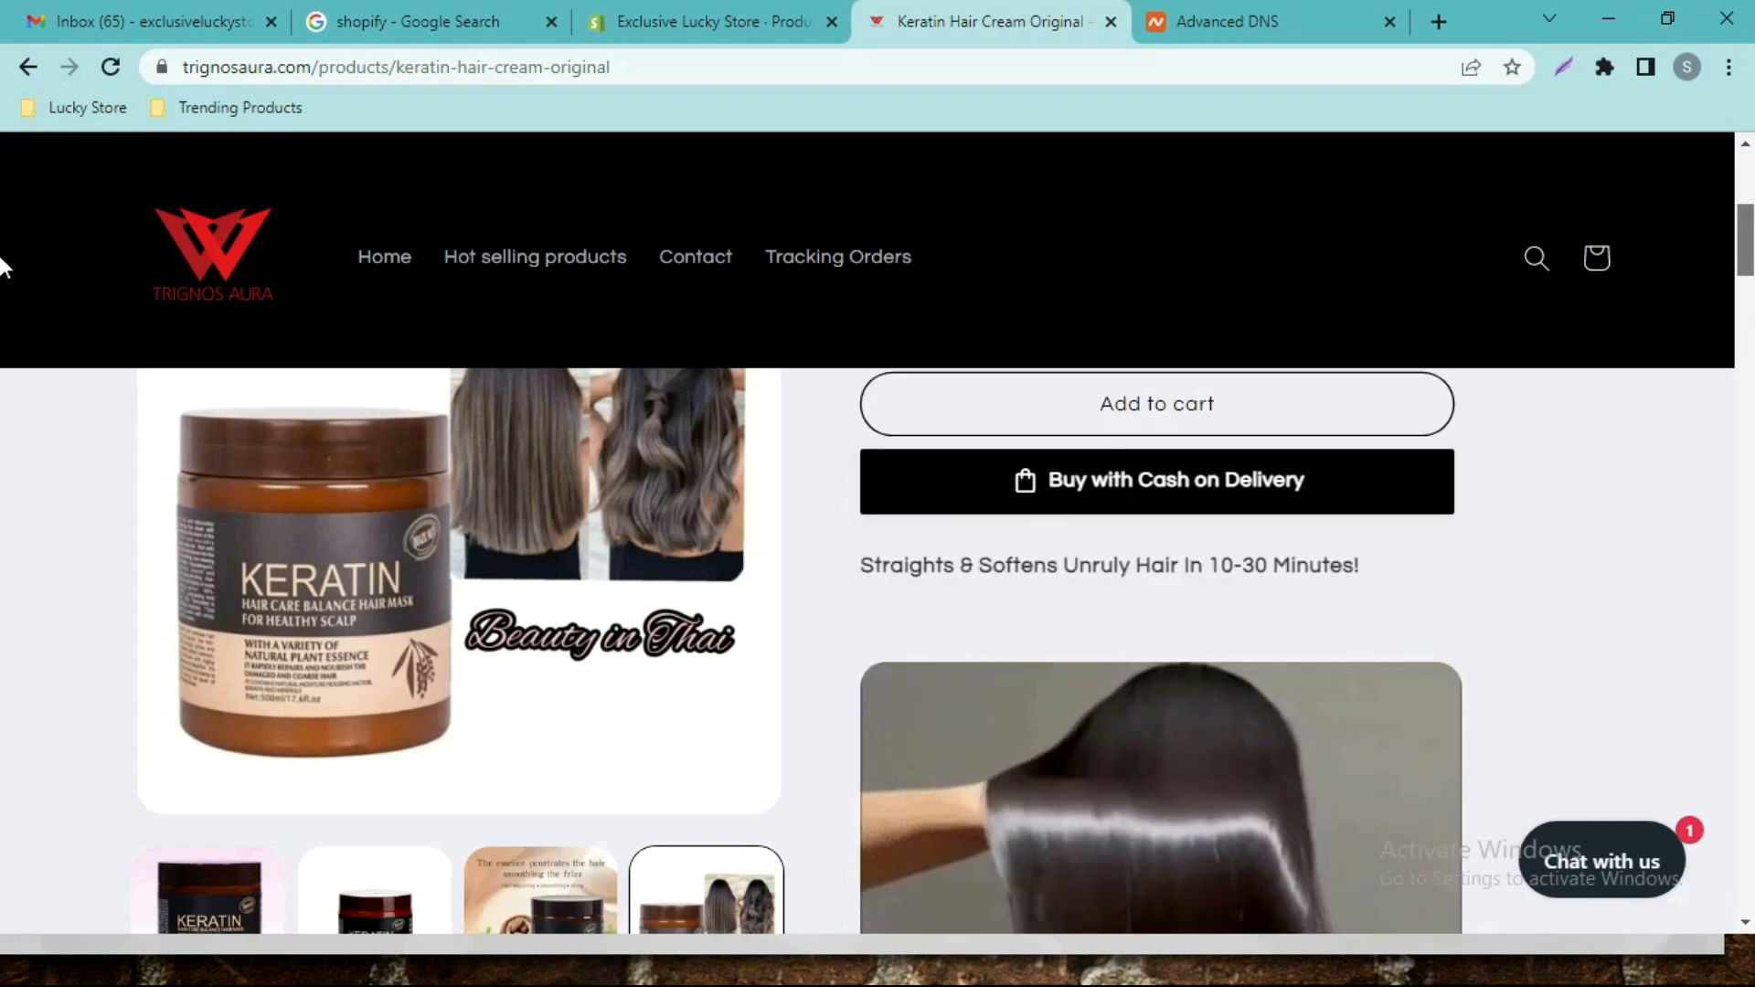
pyautogui.scroll(-1, 5, 294)
pyautogui.moveTo(1378, 497); pyautogui.dragTo(852, 494)
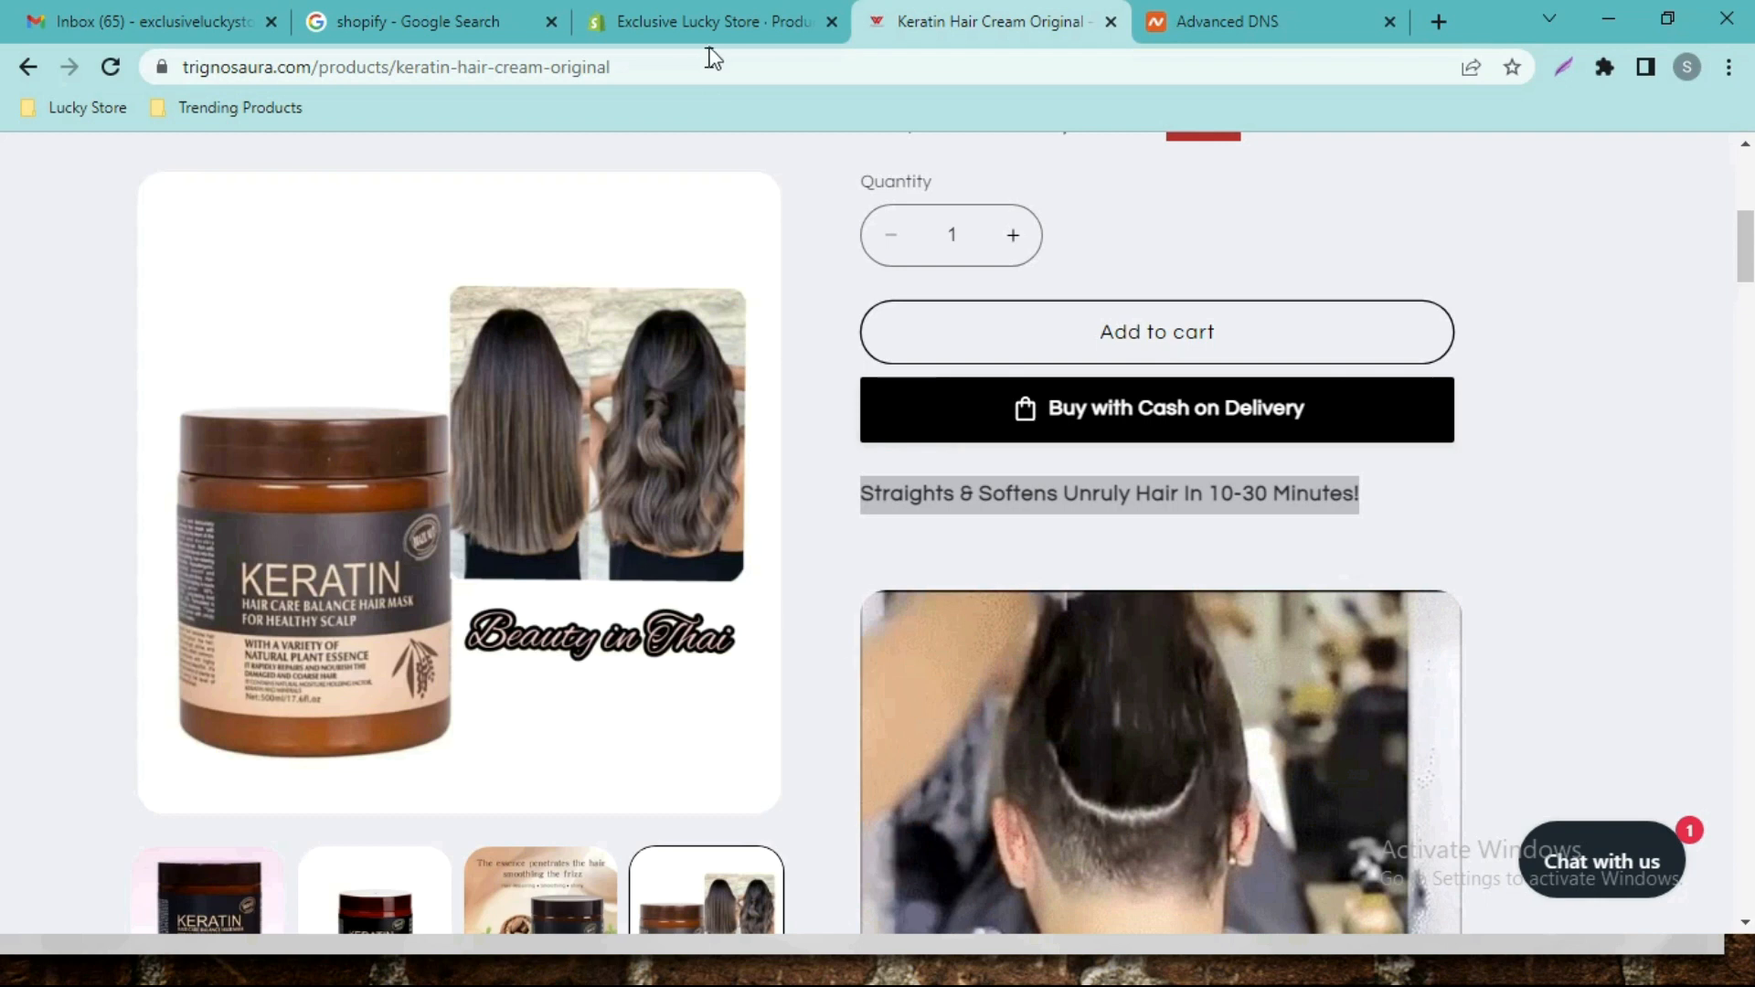
pyautogui.click(717, 15)
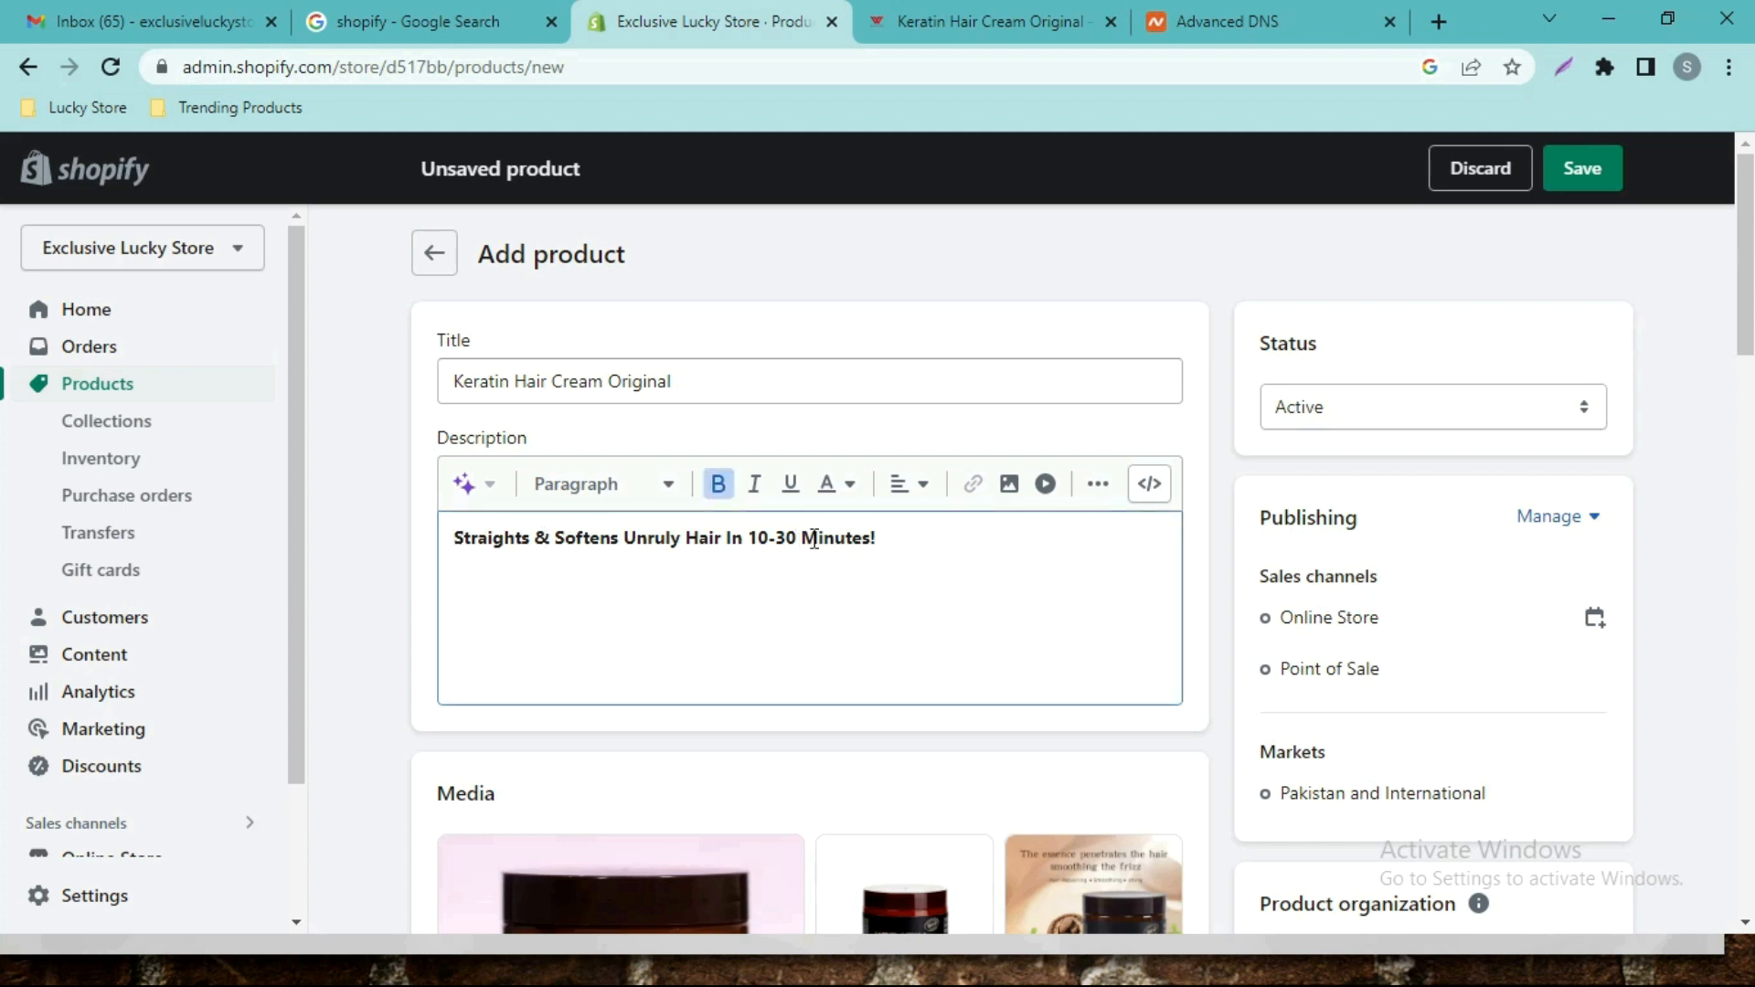
# Format the tagline as a centred Heading 3.
pyautogui.hotkey('ctrl', 'a')
pyautogui.click(631, 494)
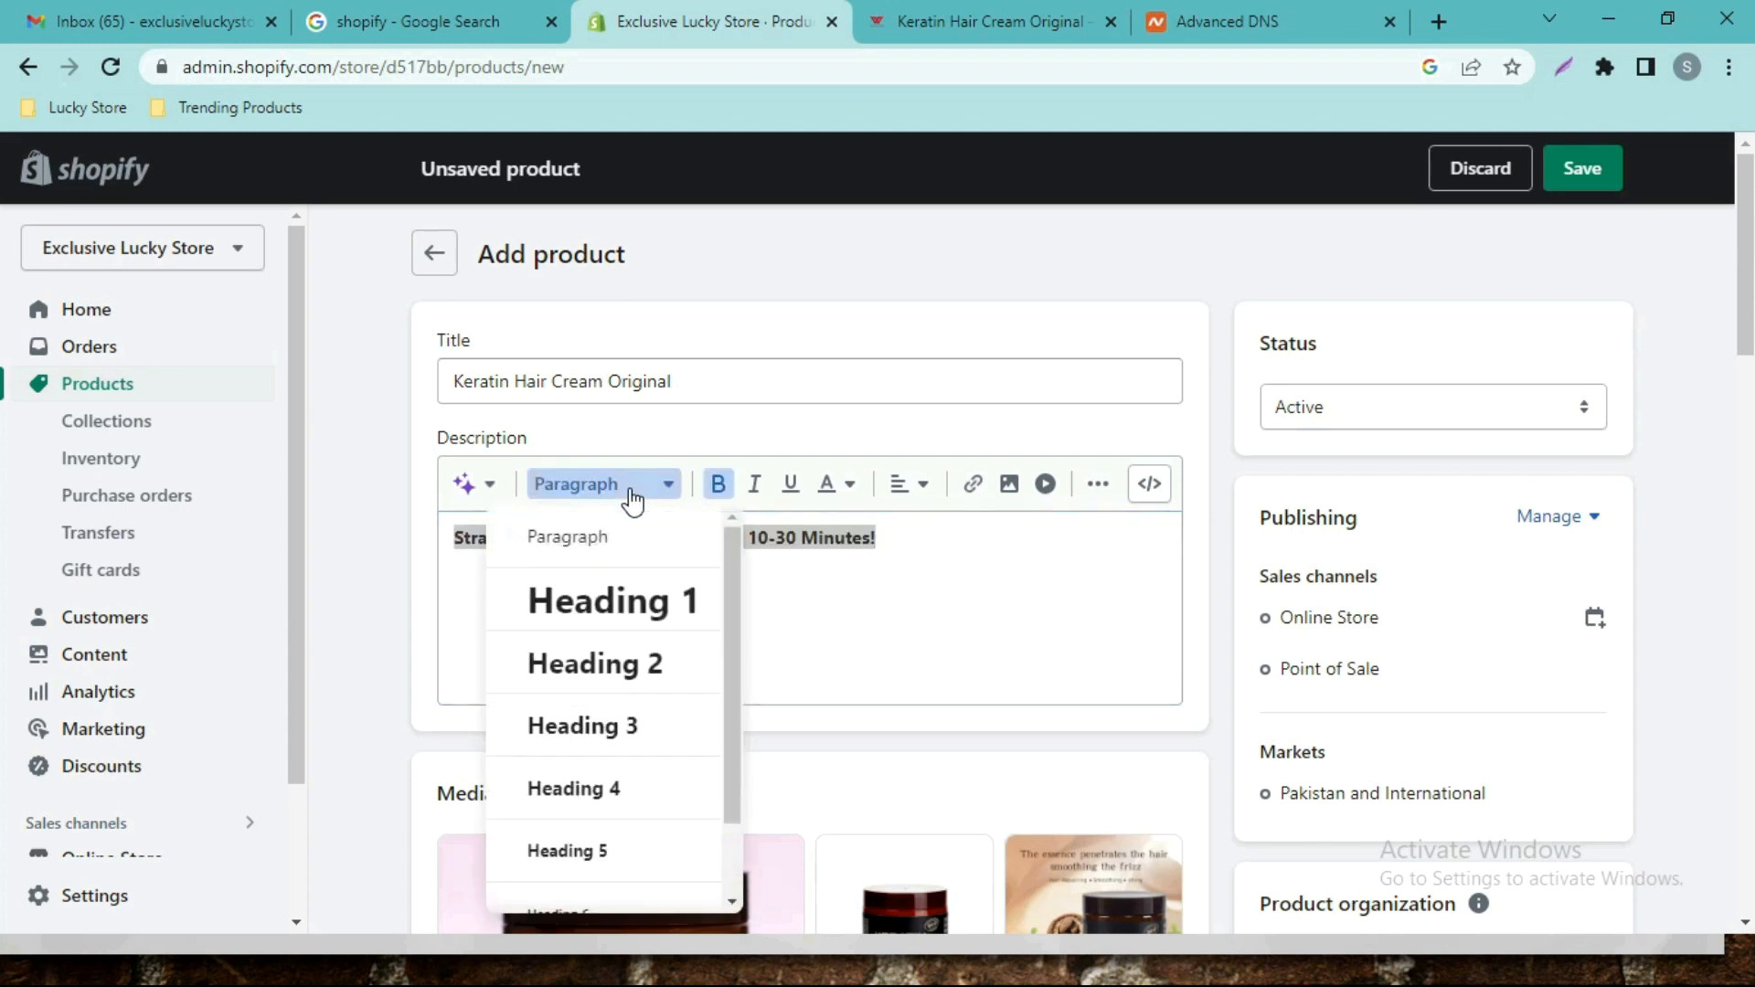
pyautogui.click(618, 674)
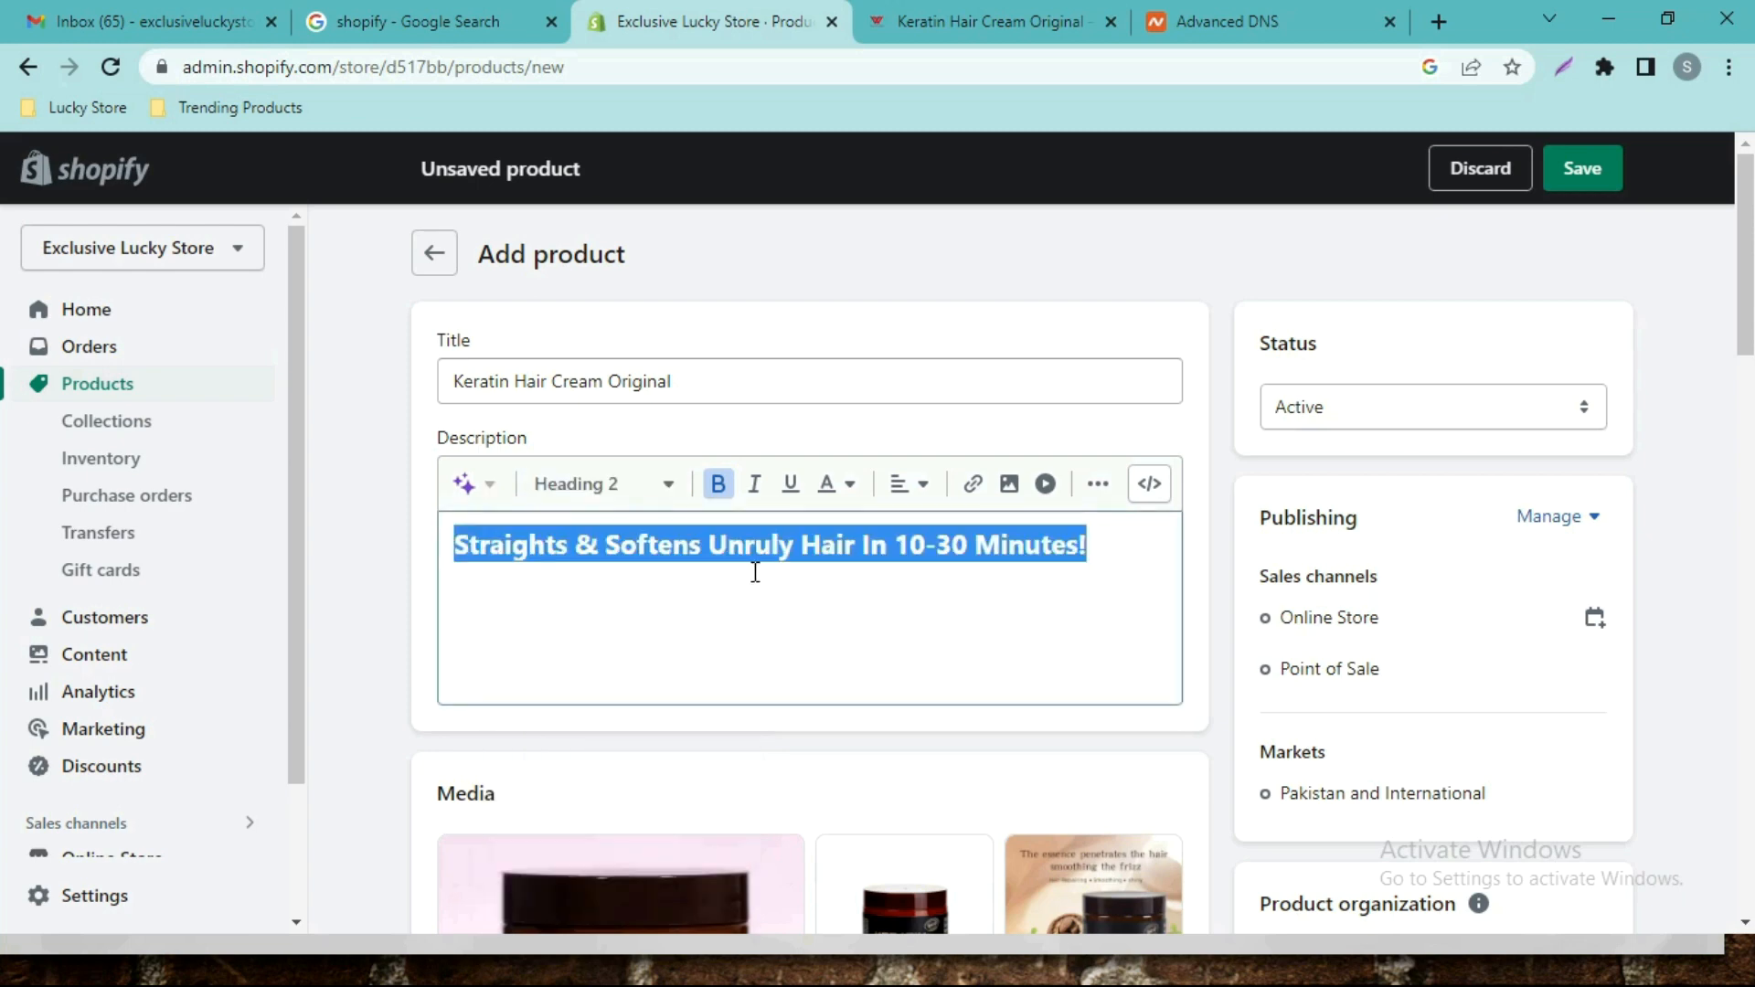
pyautogui.click(625, 509)
pyautogui.click(622, 726)
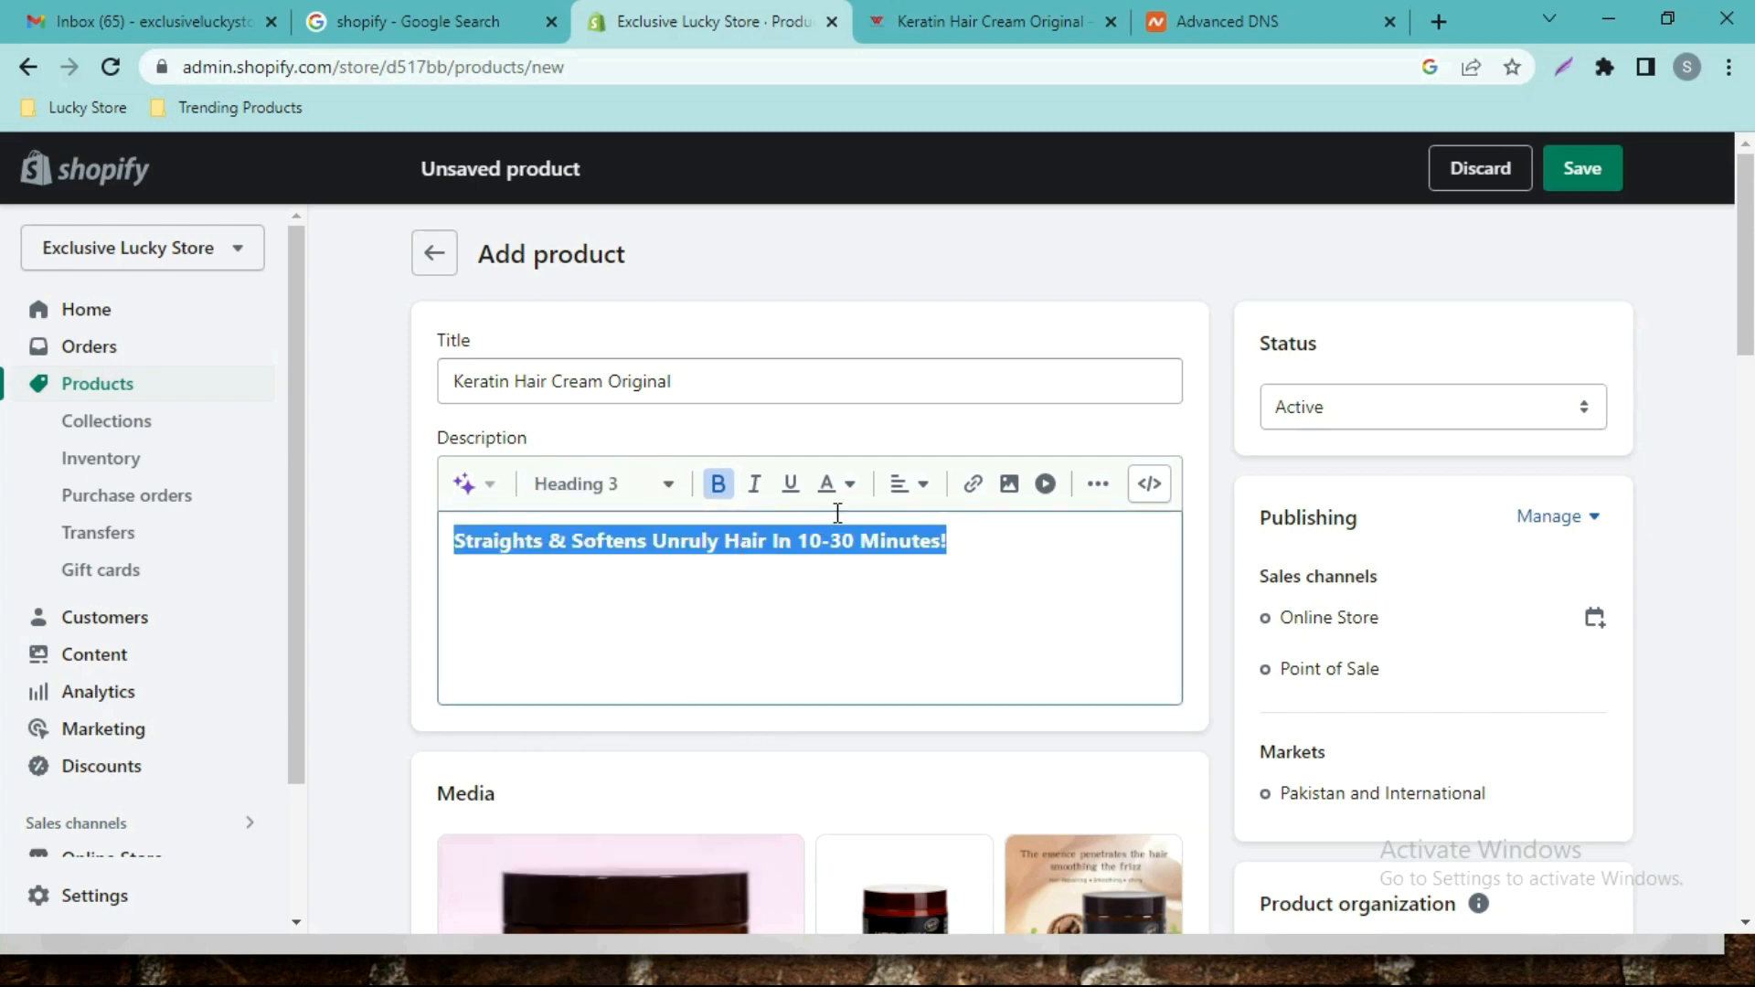
pyautogui.click(907, 501)
pyautogui.click(918, 567)
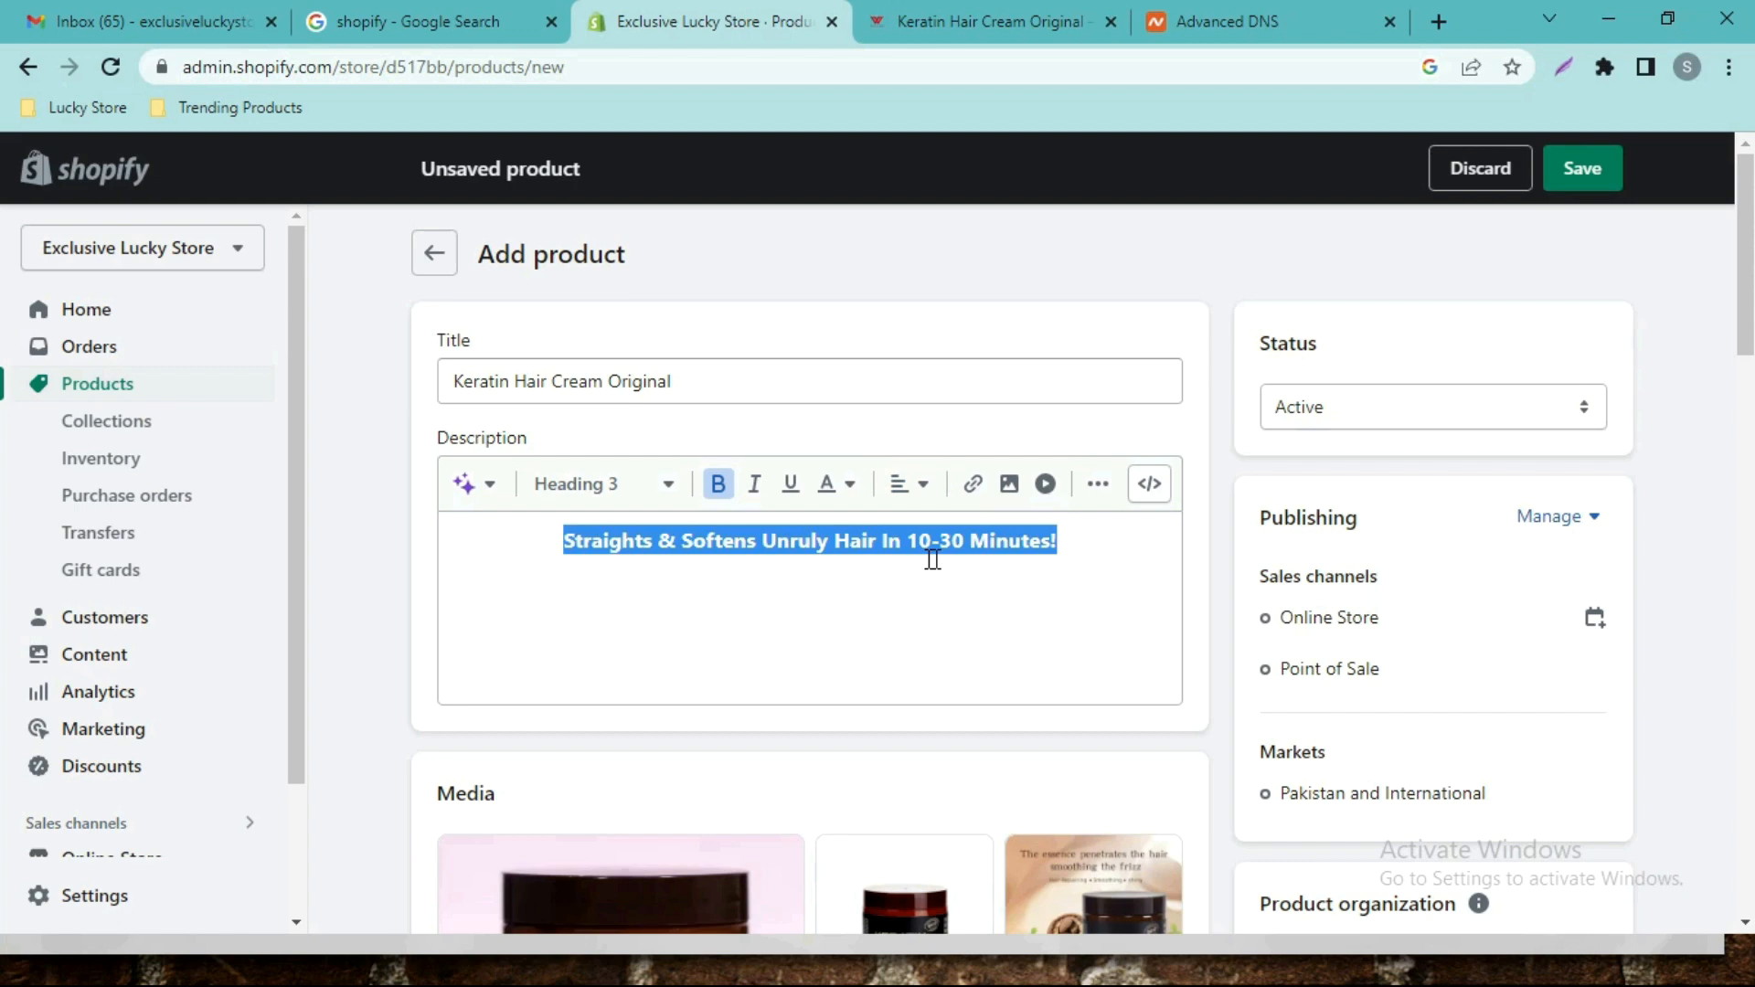
pyautogui.click(681, 607)
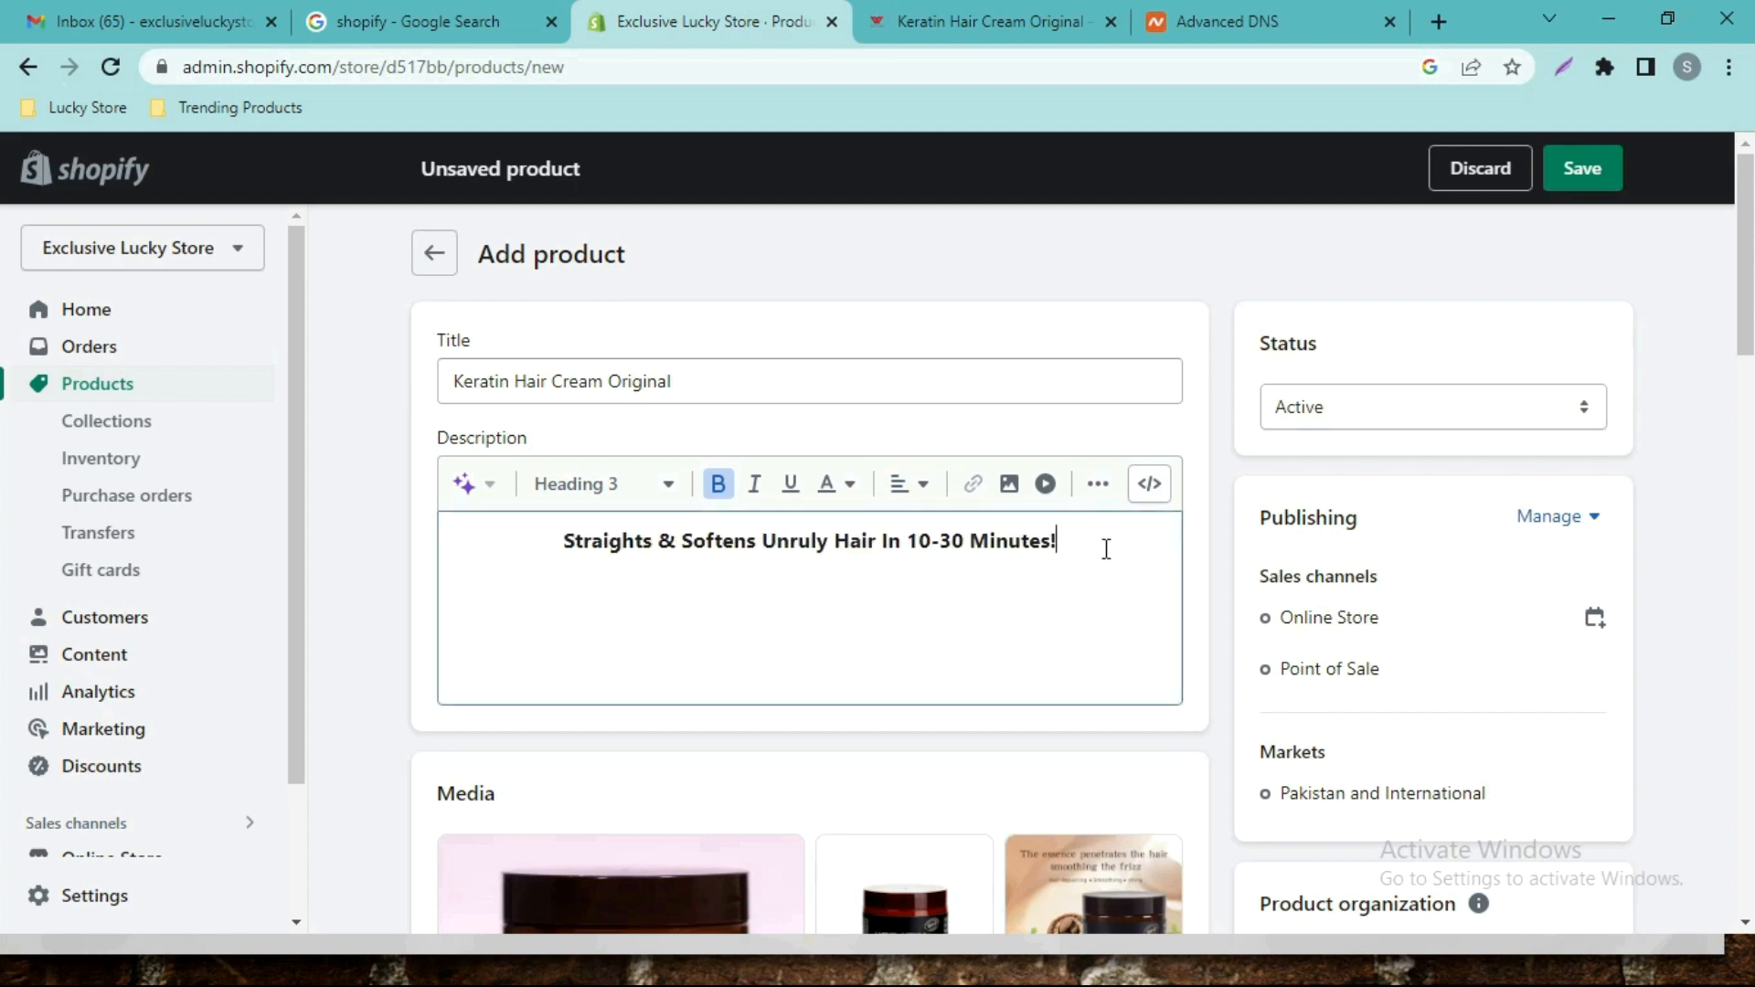
pyautogui.click(986, 7)
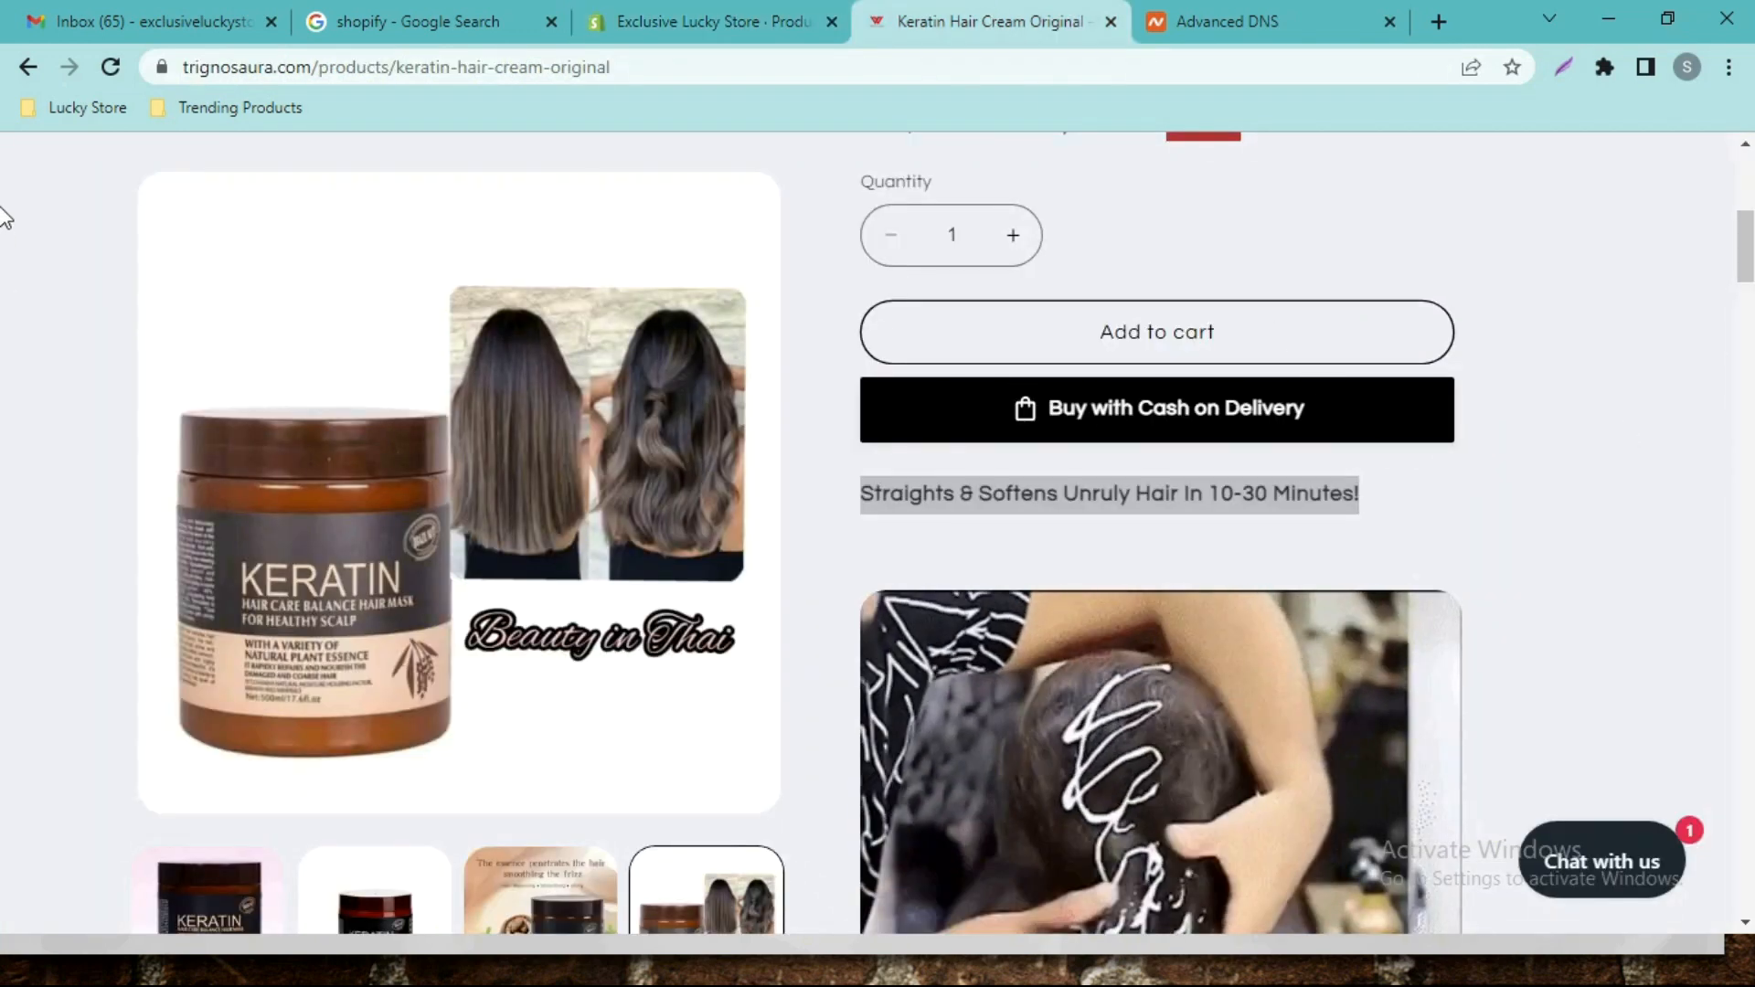
pyautogui.scroll(-4, 2, 286)
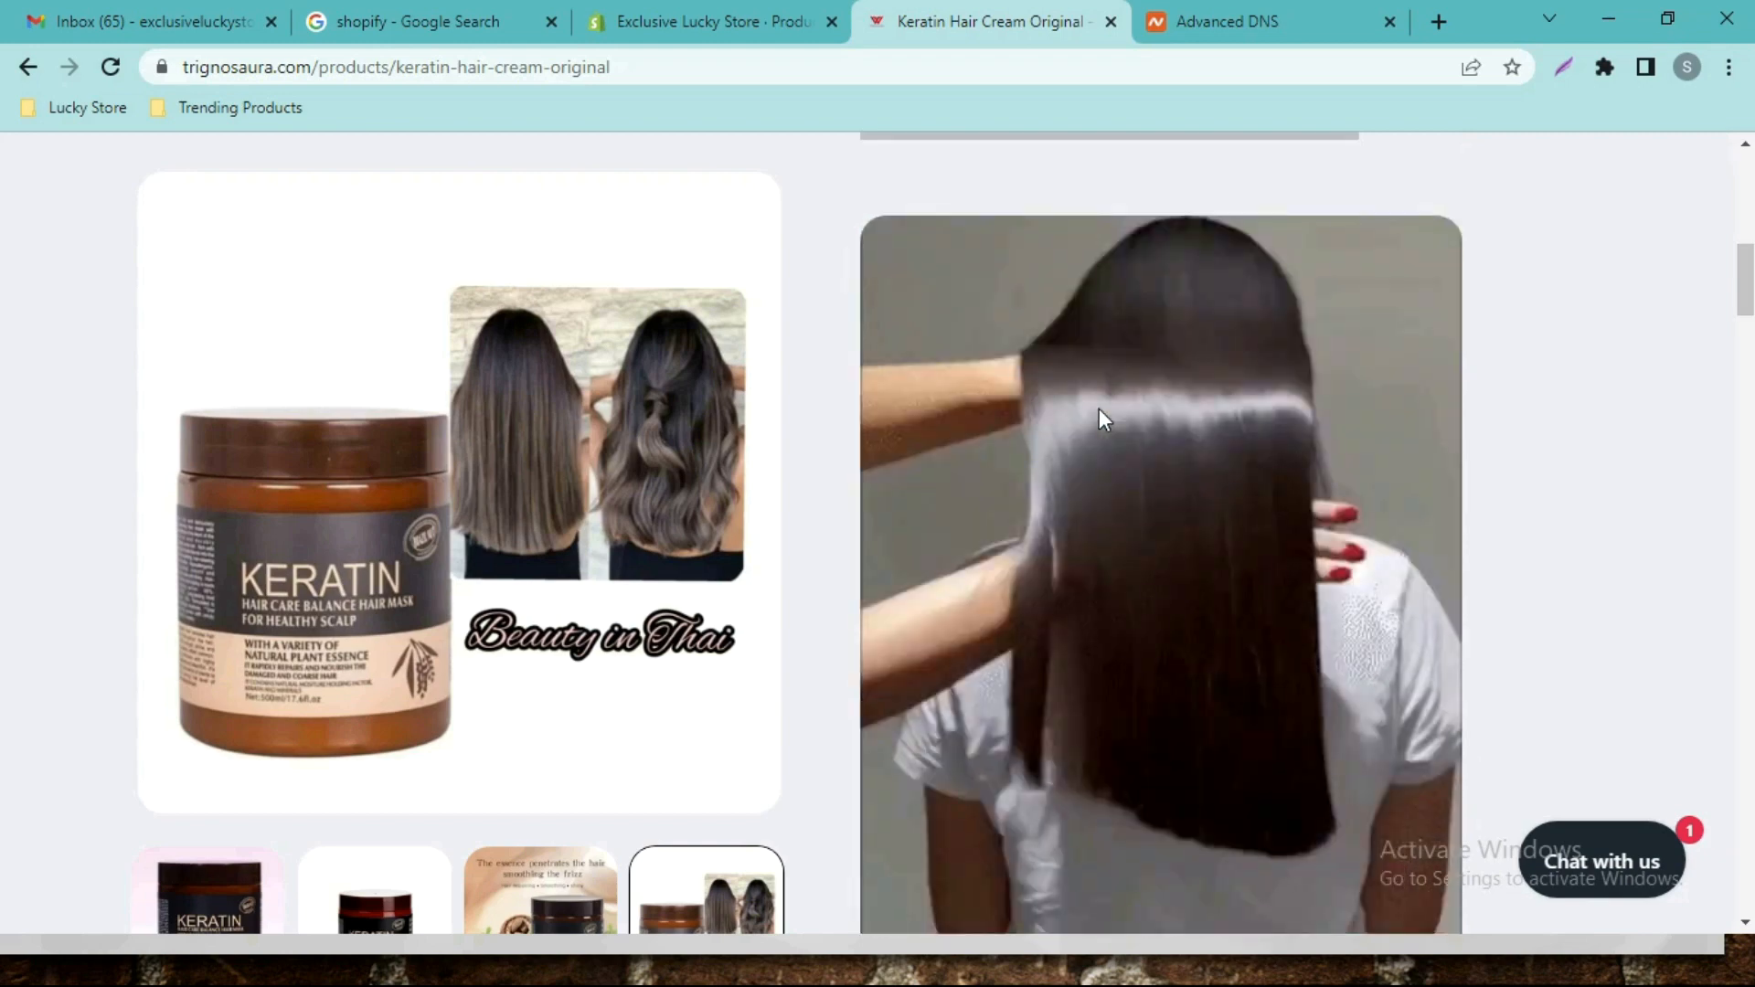
# Insert the long-hair GIF into the description from its copied URL.
pyautogui.rightClick(1098, 408)
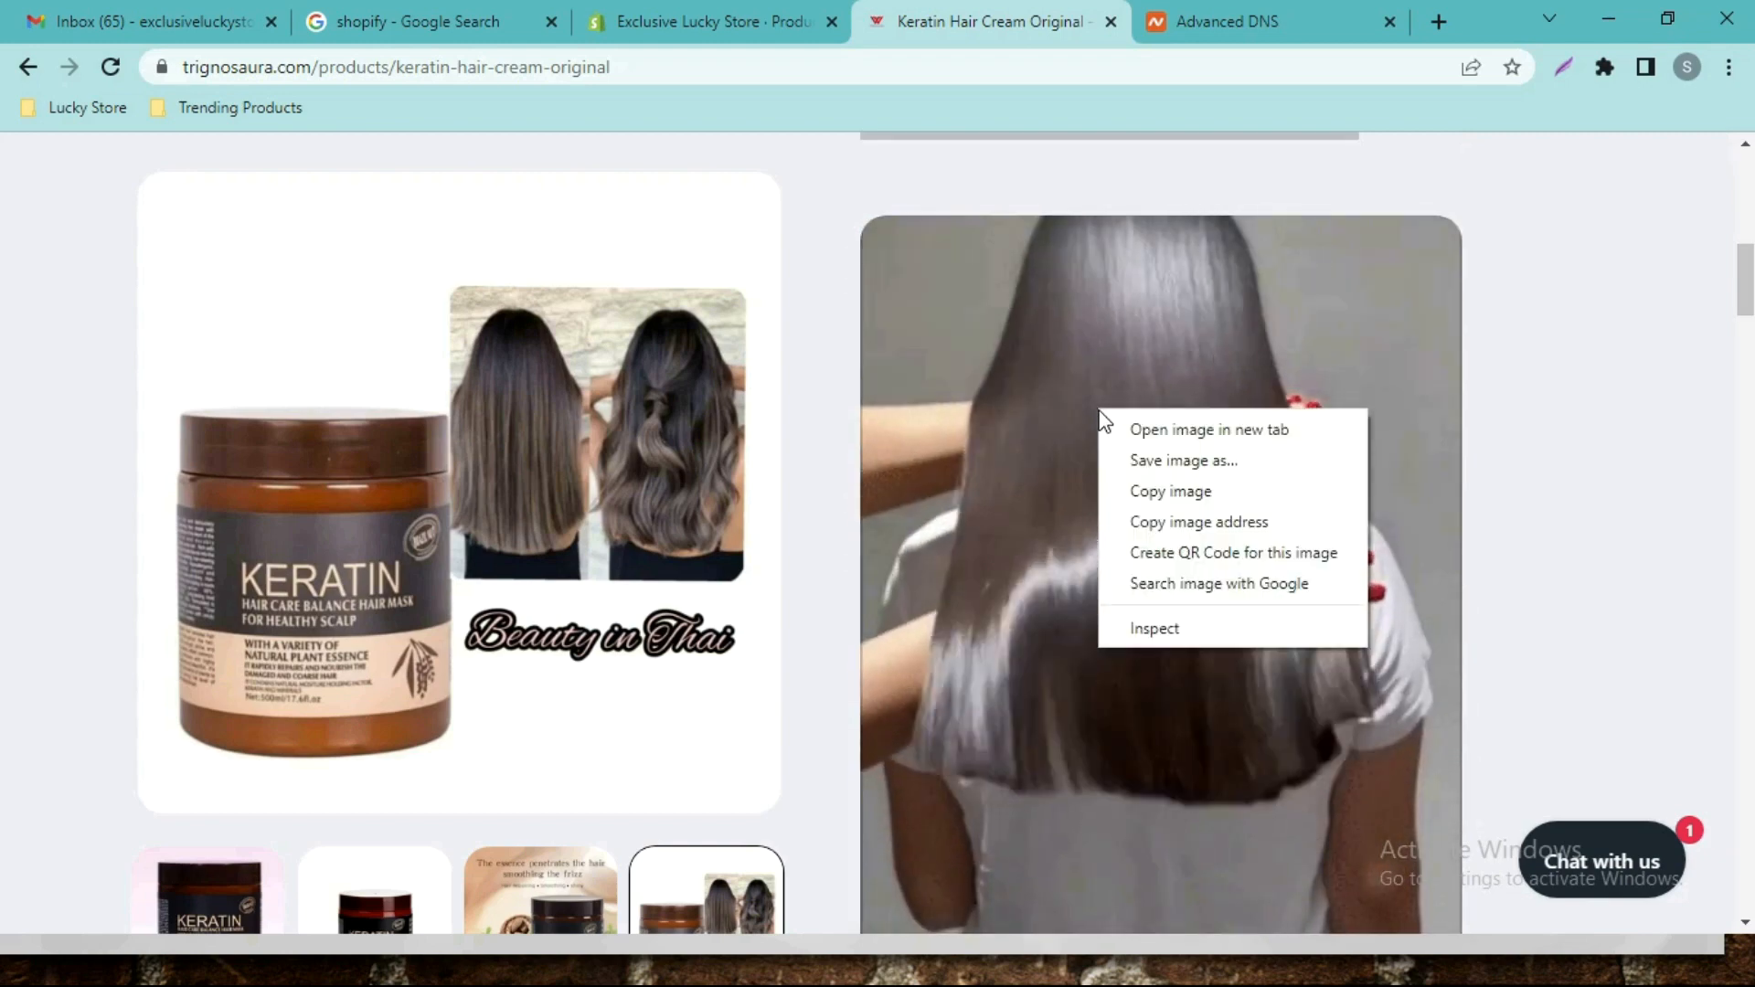
pyautogui.click(1189, 524)
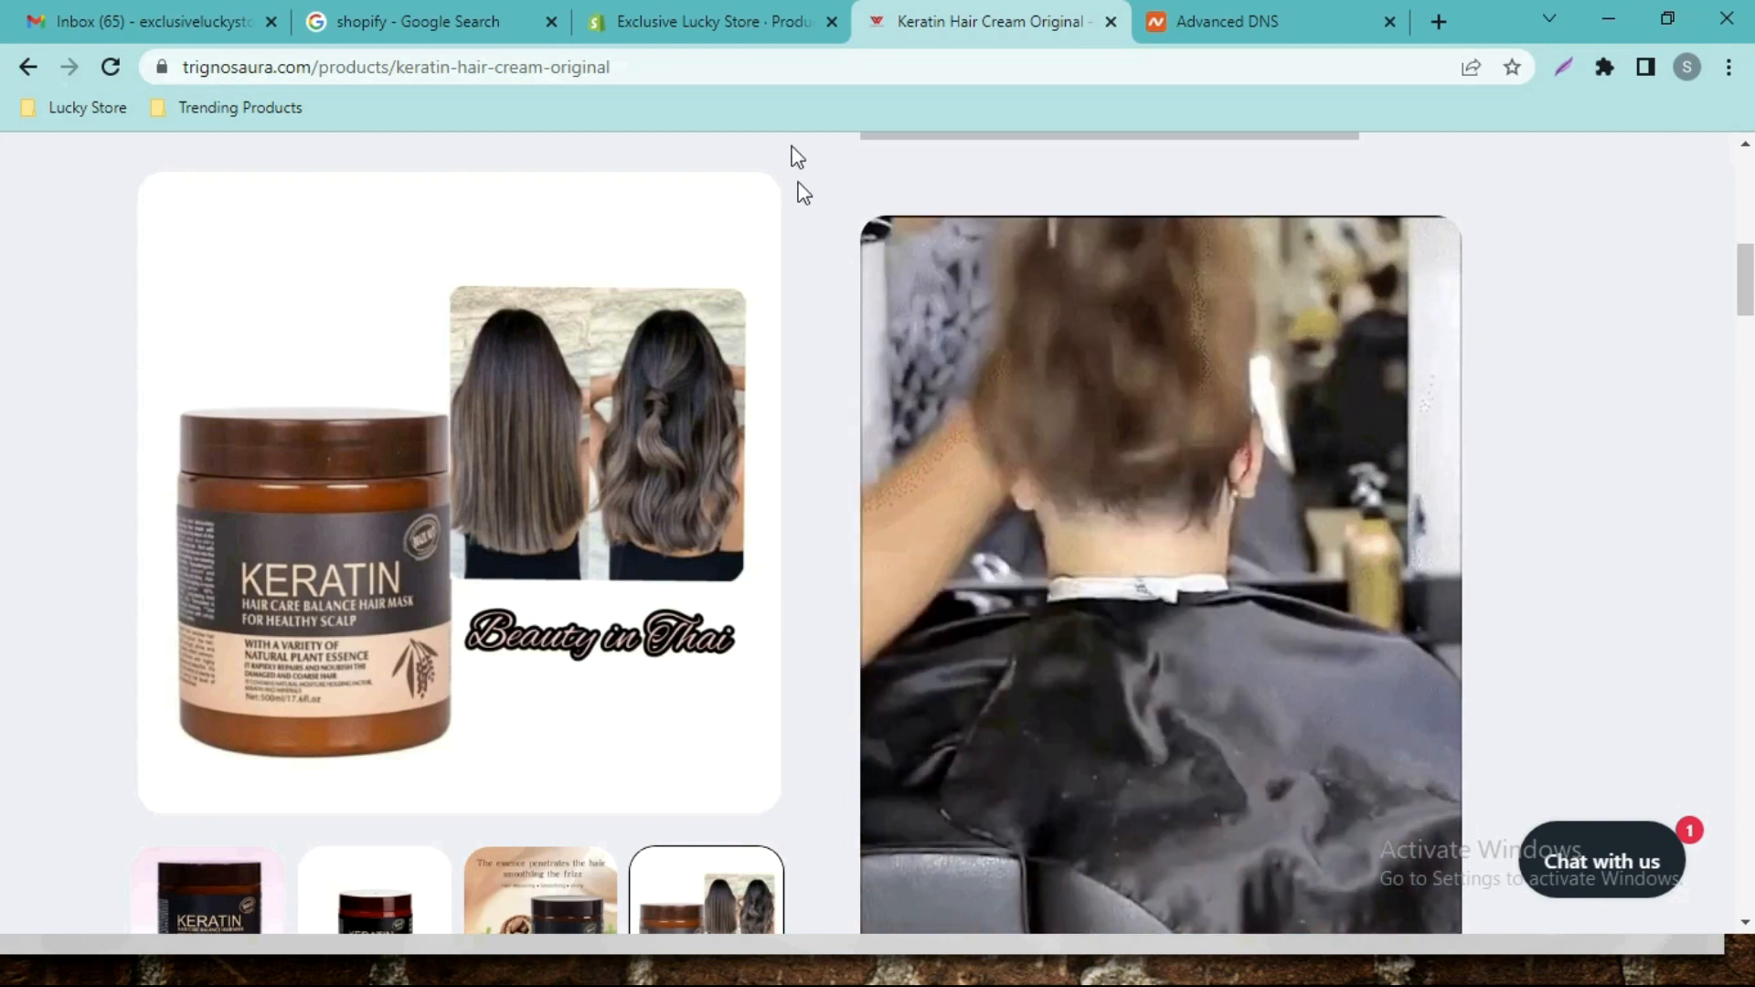
pyautogui.click(731, 15)
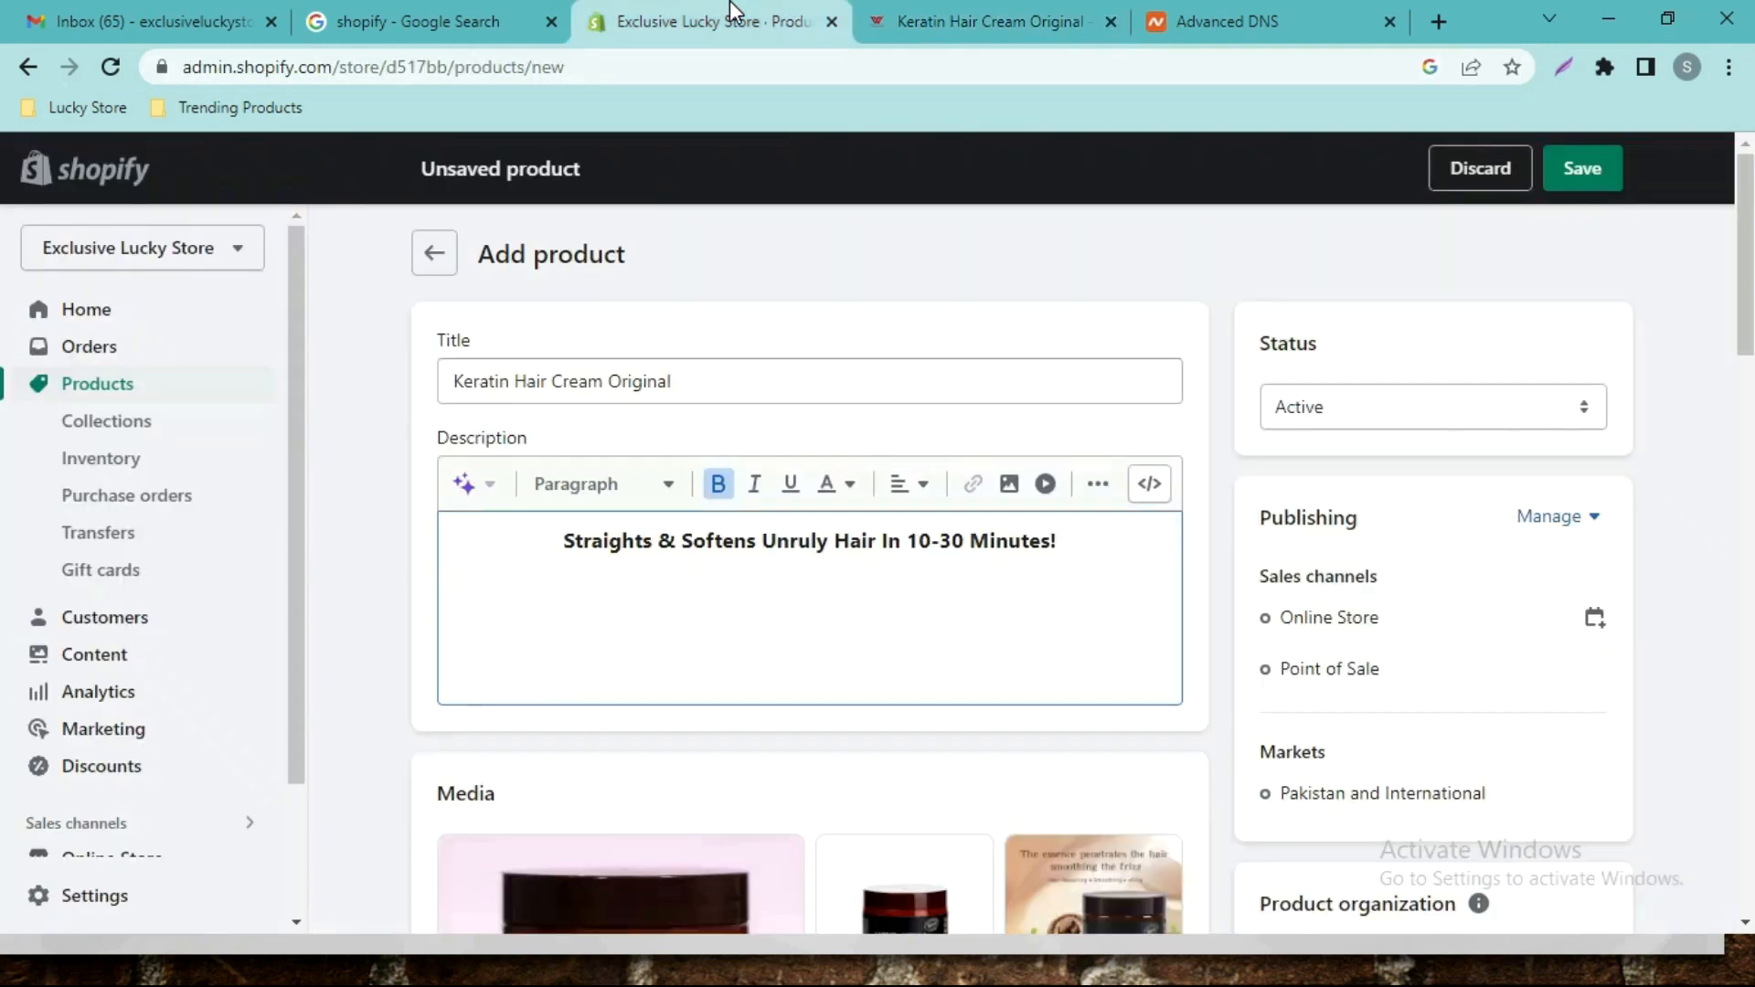
pyautogui.click(1010, 485)
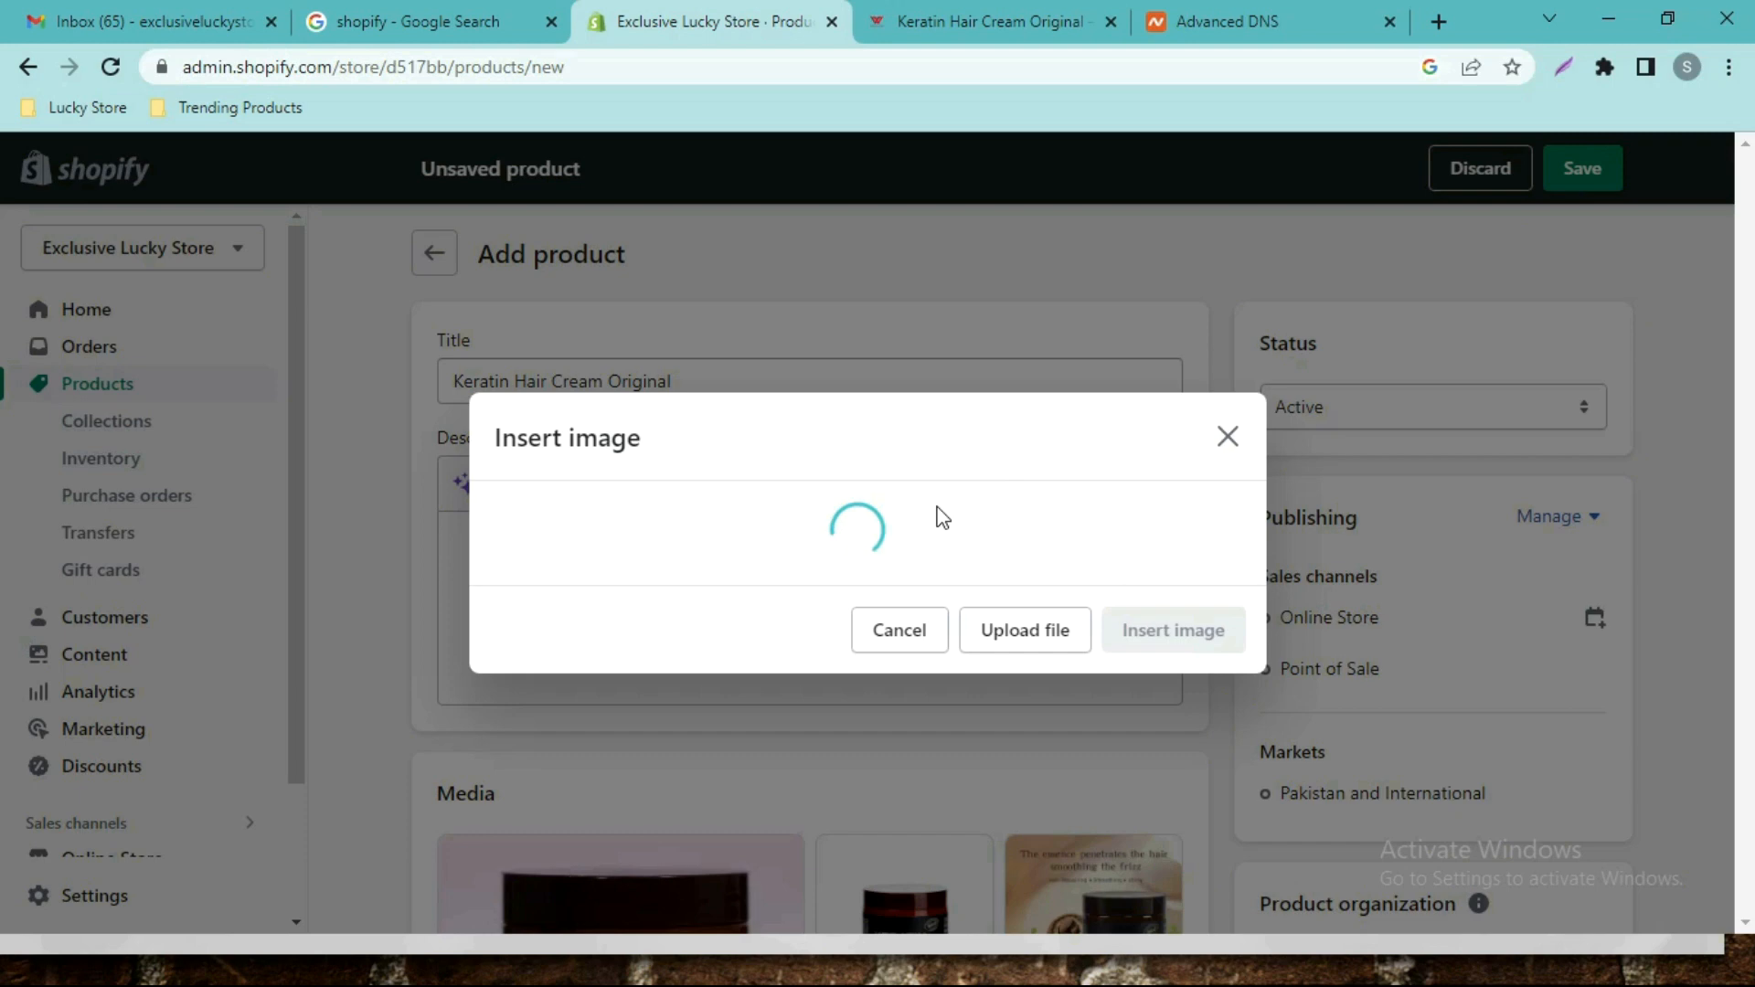
pyautogui.click(886, 432)
pyautogui.click(793, 583)
pyautogui.hotkey('ctrl', 'v')
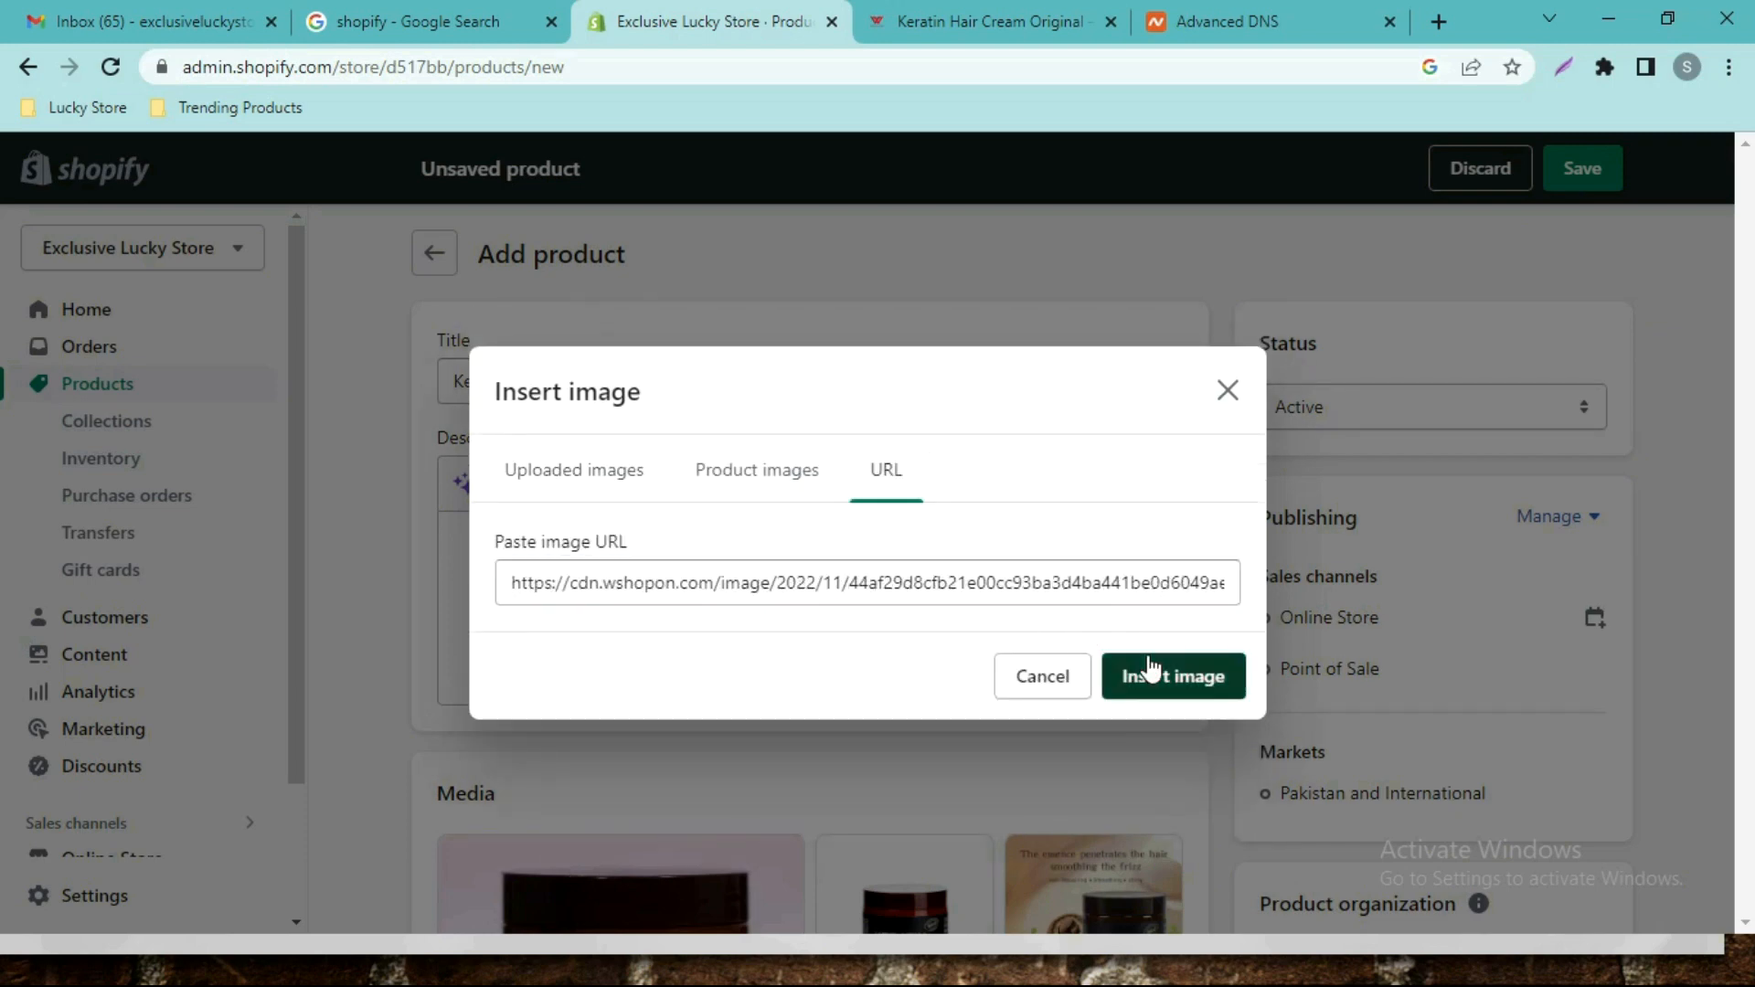
pyautogui.click(1148, 675)
# Centre the GIF and start a new line below it.
pyautogui.click(686, 601)
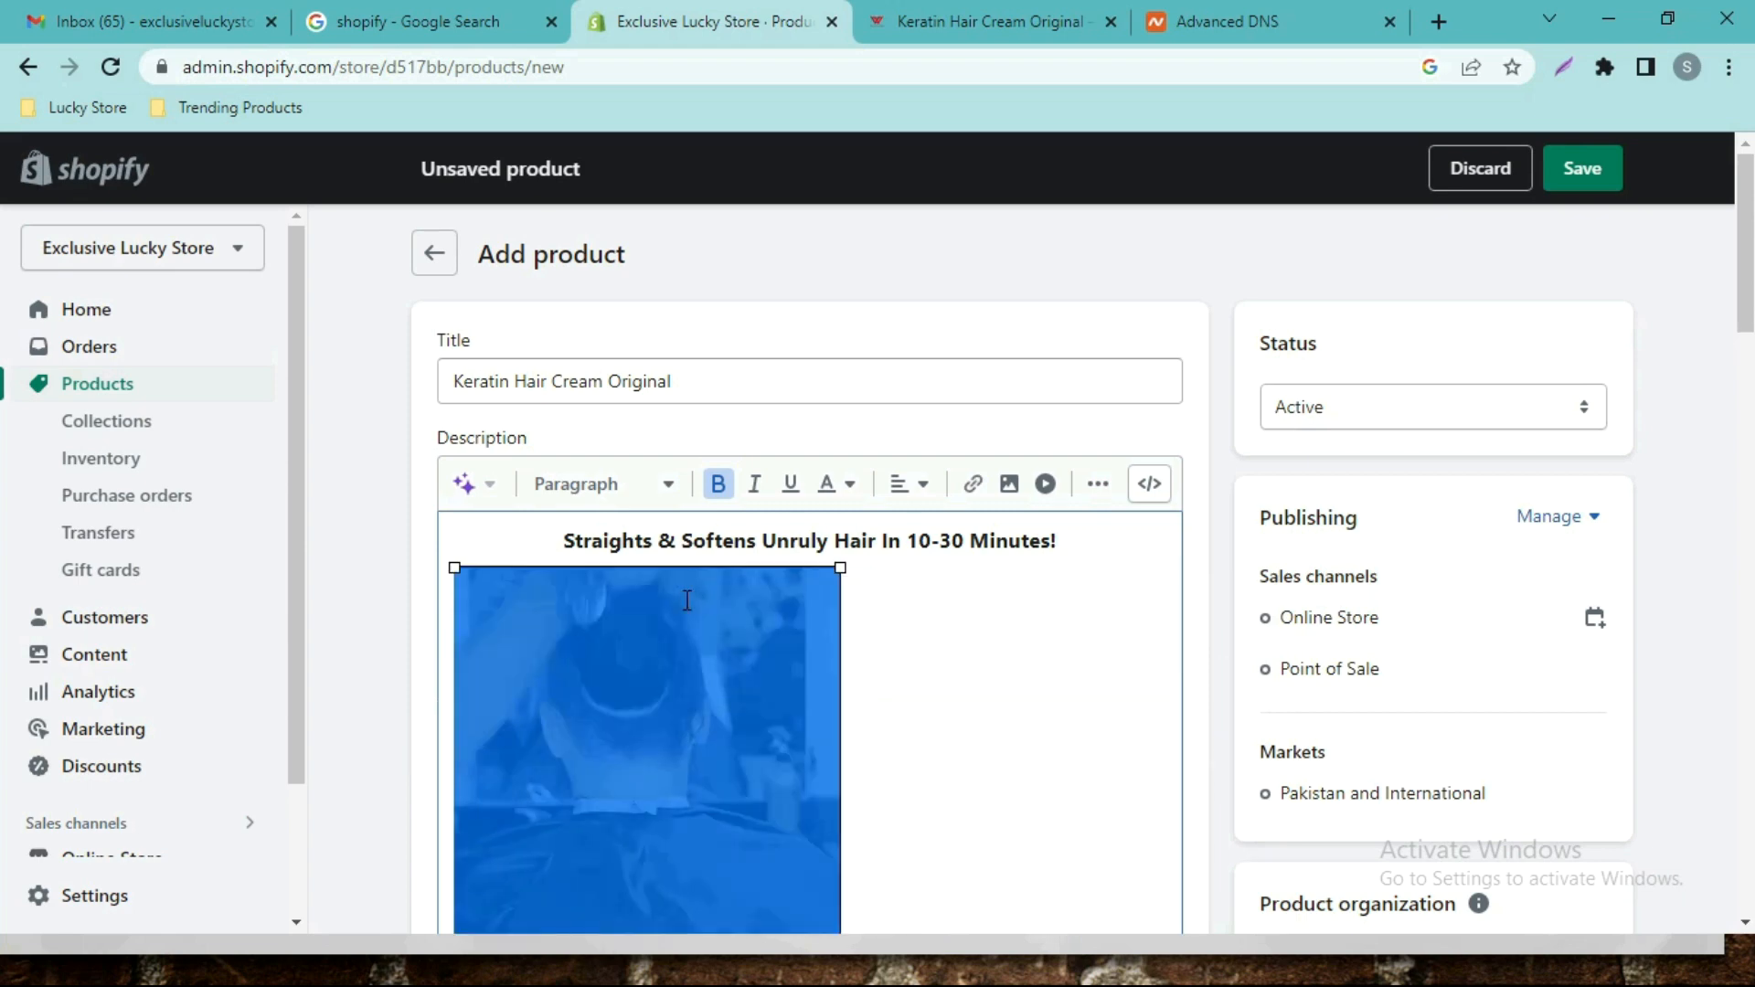
pyautogui.click(907, 484)
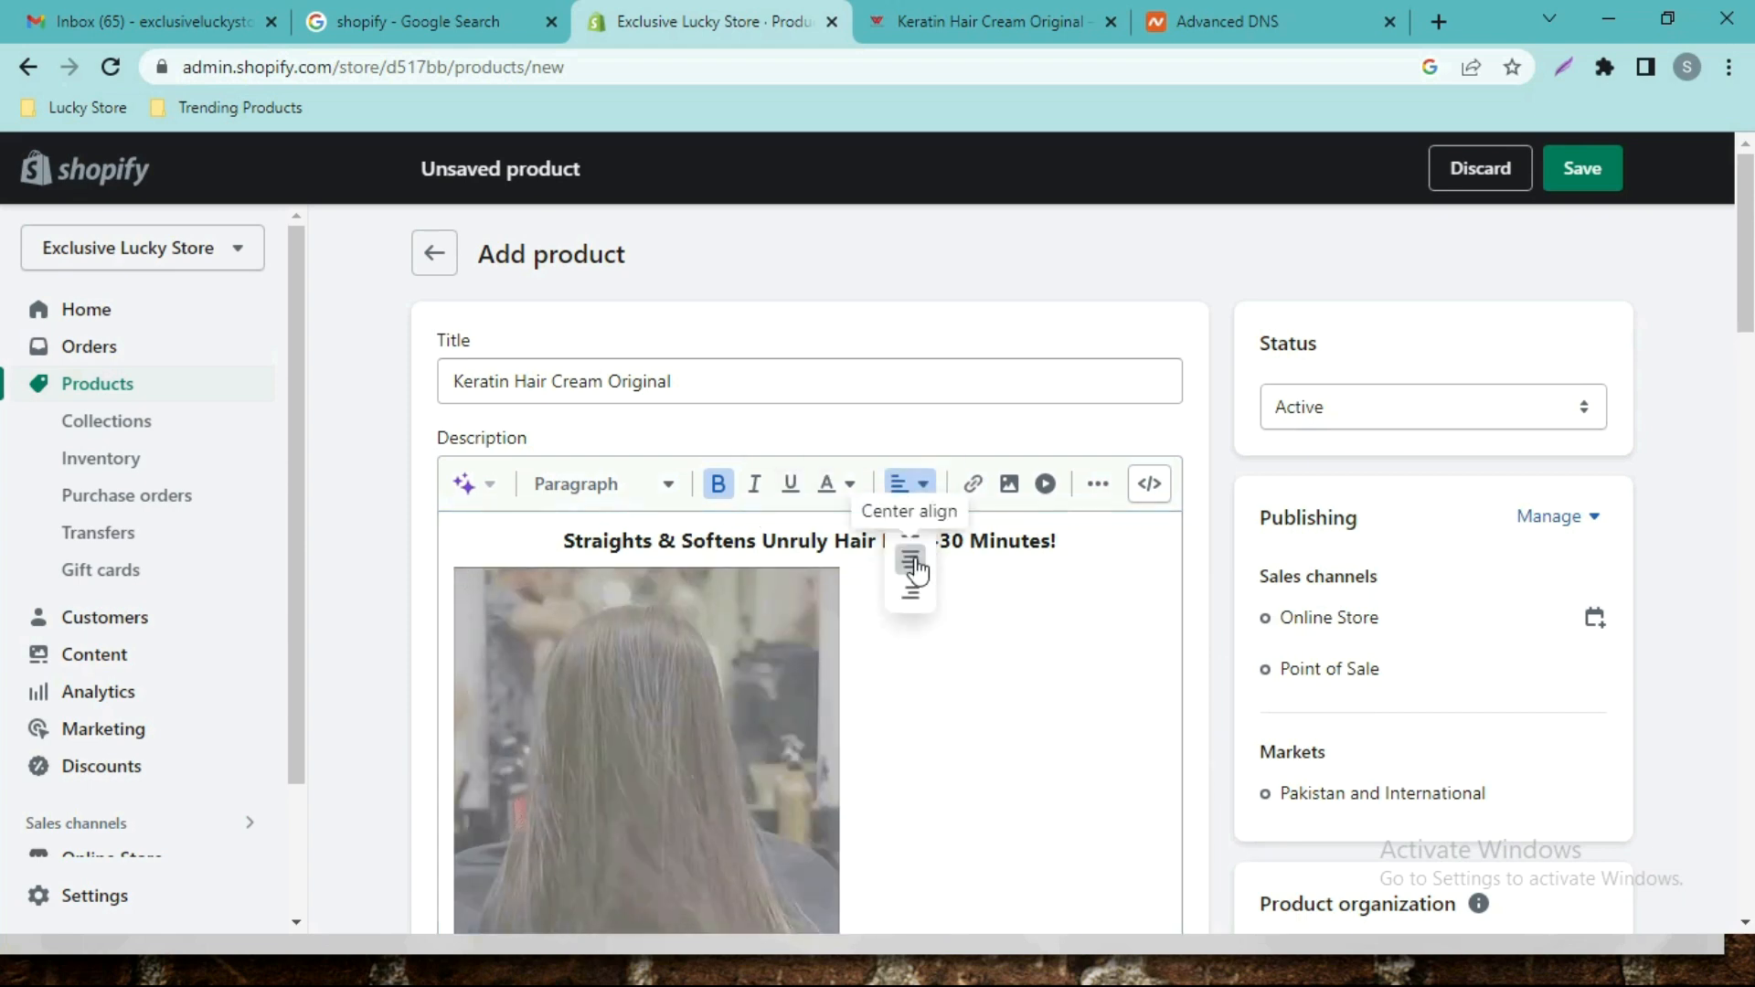
pyautogui.click(910, 559)
pyautogui.scroll(-1, 823, 357)
pyautogui.scroll(-3, 1089, 442)
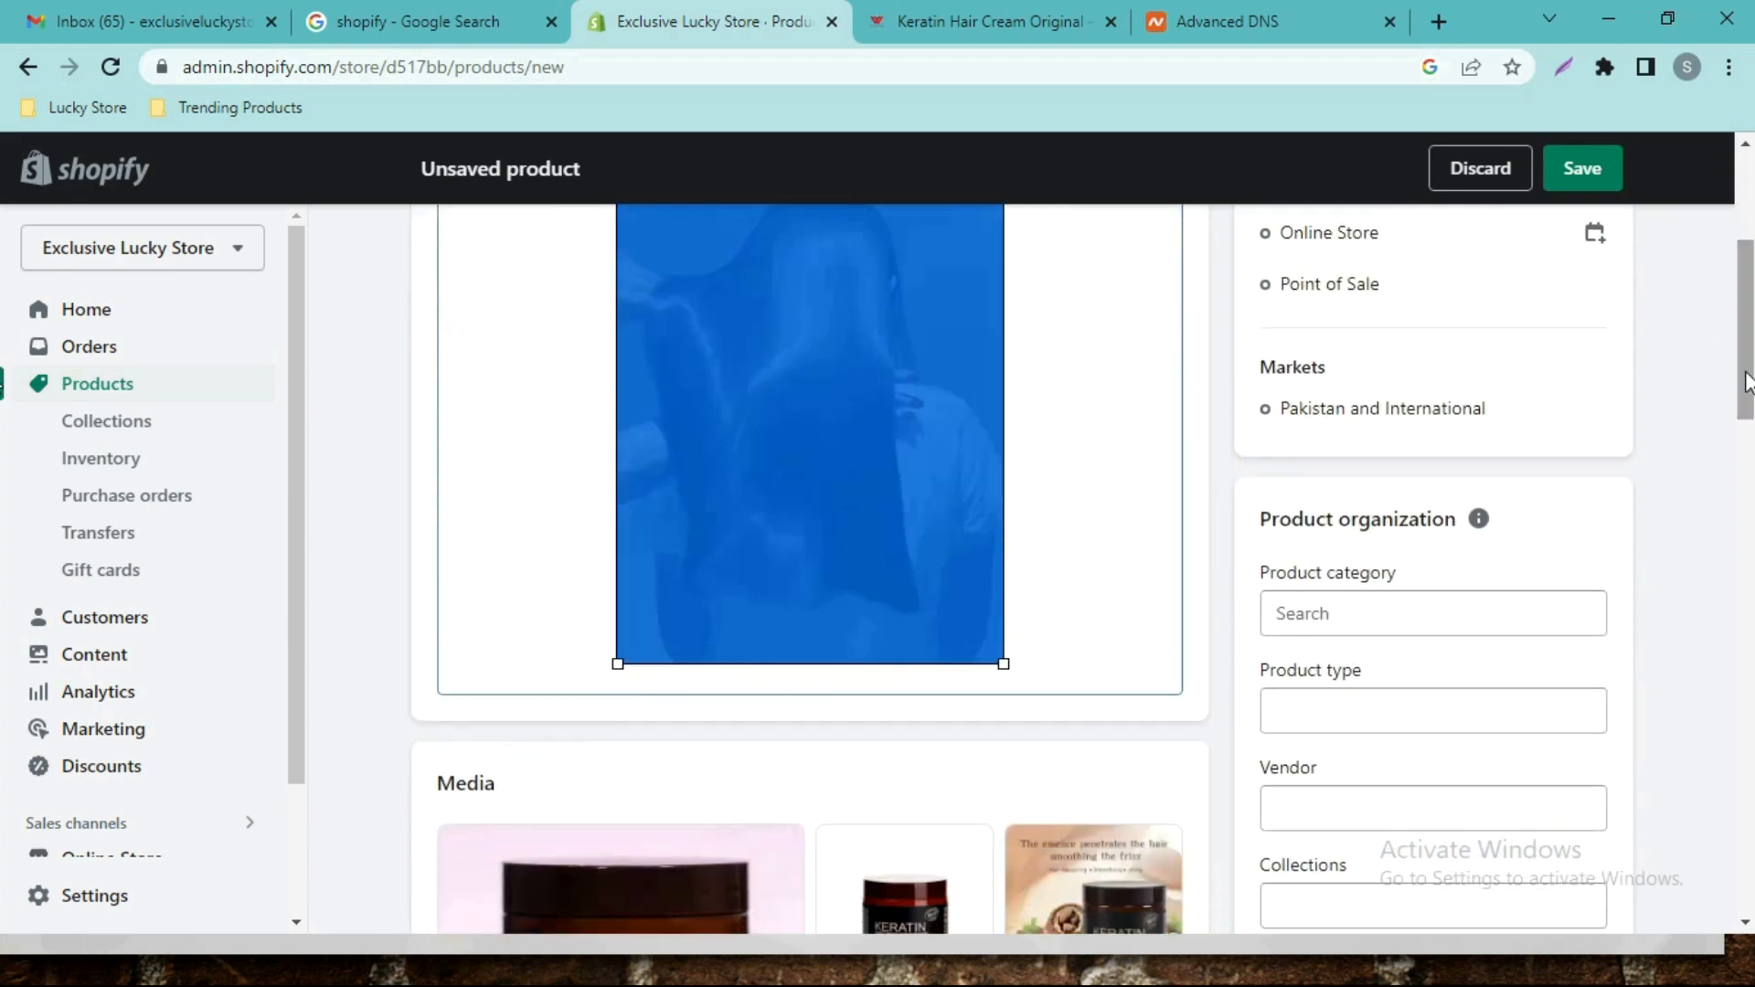
pyautogui.click(1066, 463)
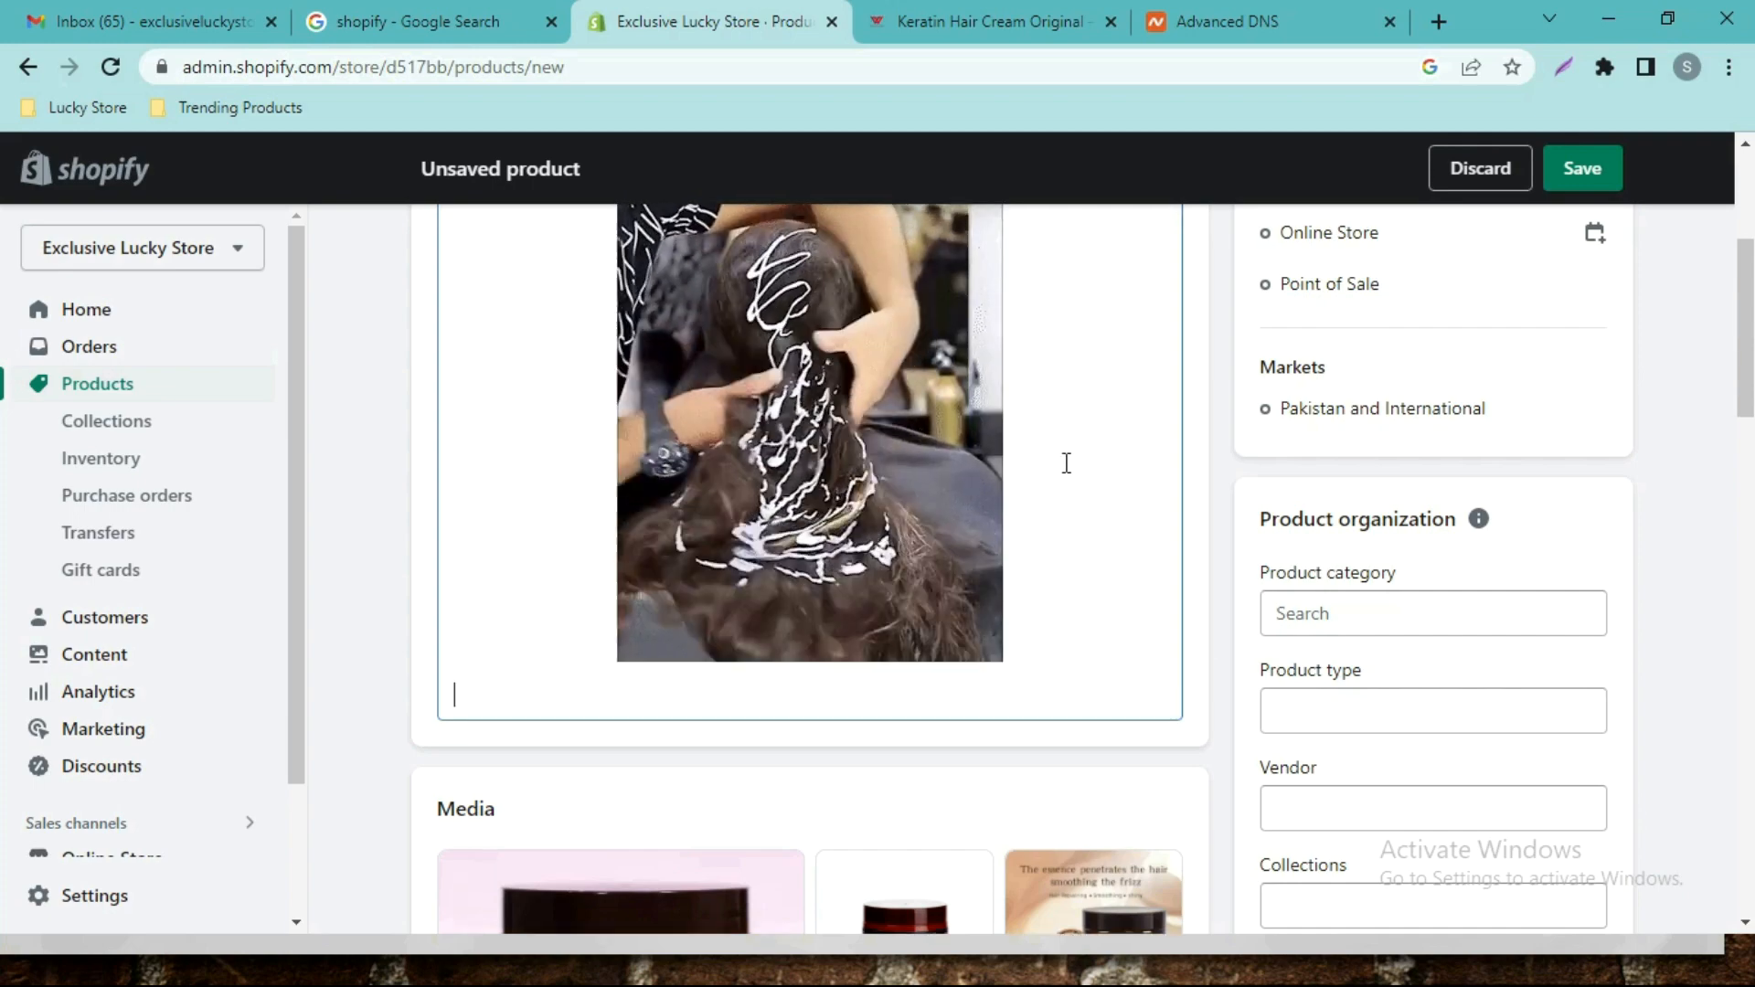
# Paste the Silk & Gloss Hair Straightening Cream paragraph from the store page below the GIF.
pyautogui.click(987, 21)
pyautogui.moveTo(1748, 290); pyautogui.dragTo(1752, 327)
pyautogui.scroll(-3, 5, 338)
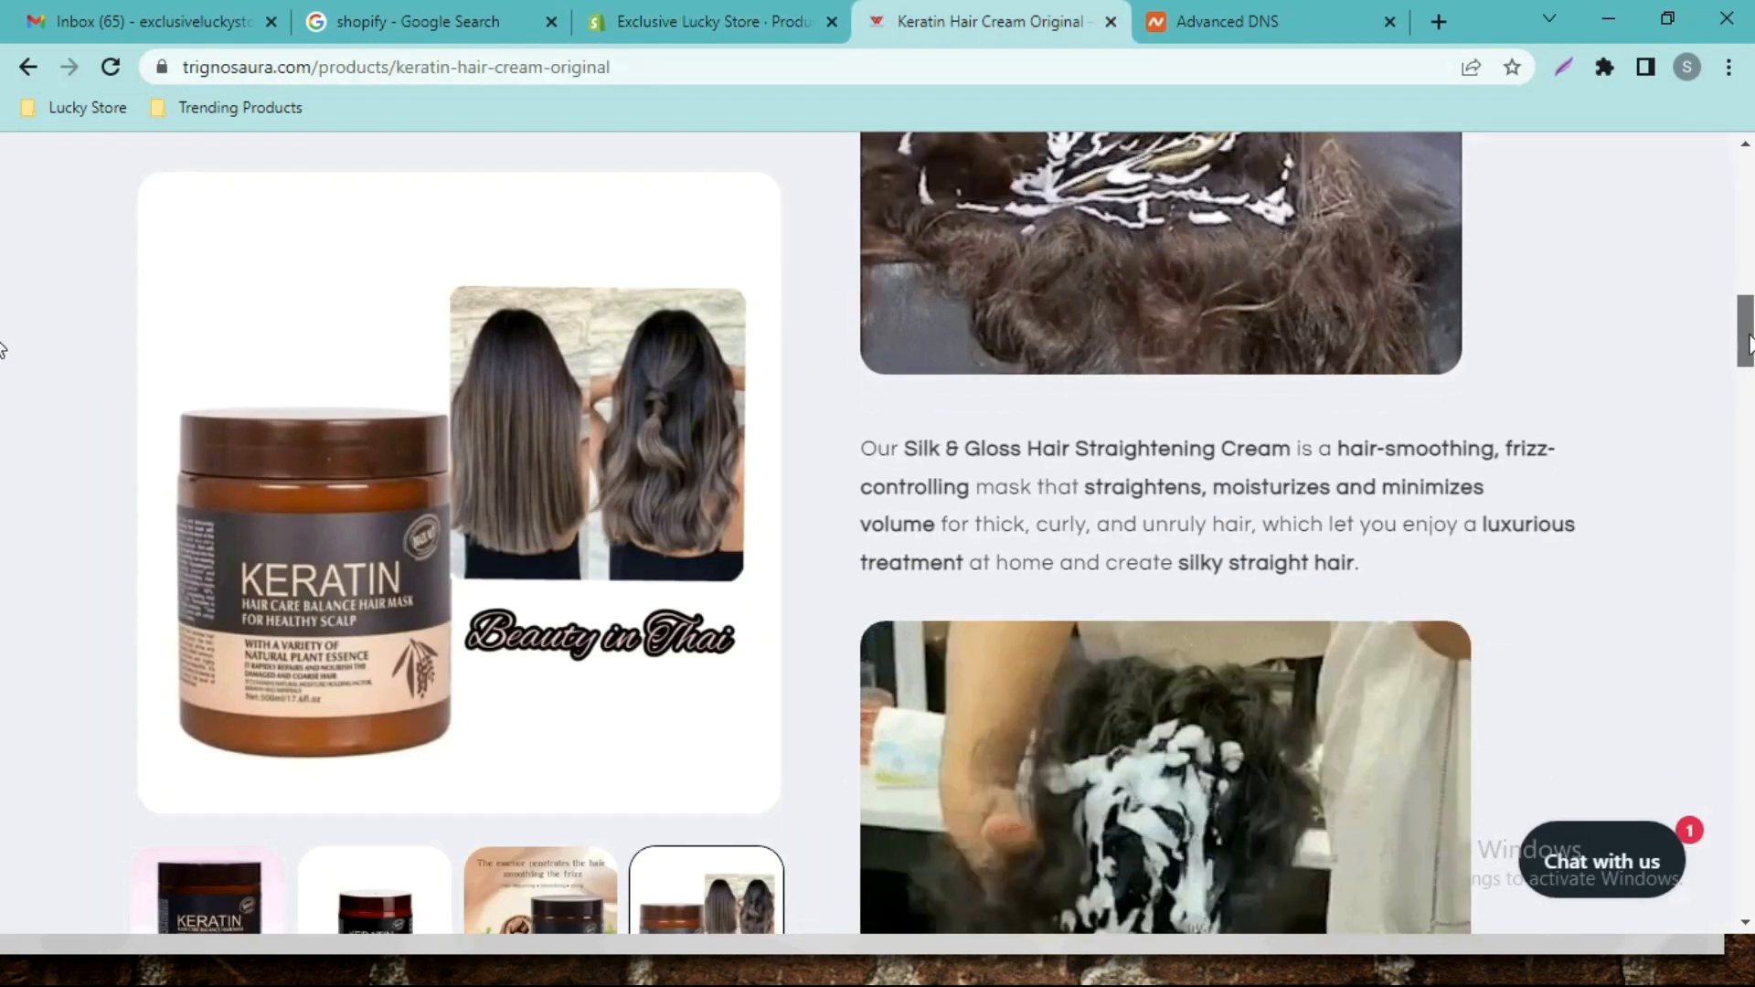
pyautogui.moveTo(1367, 567); pyautogui.dragTo(858, 446)
pyautogui.click(673, 39)
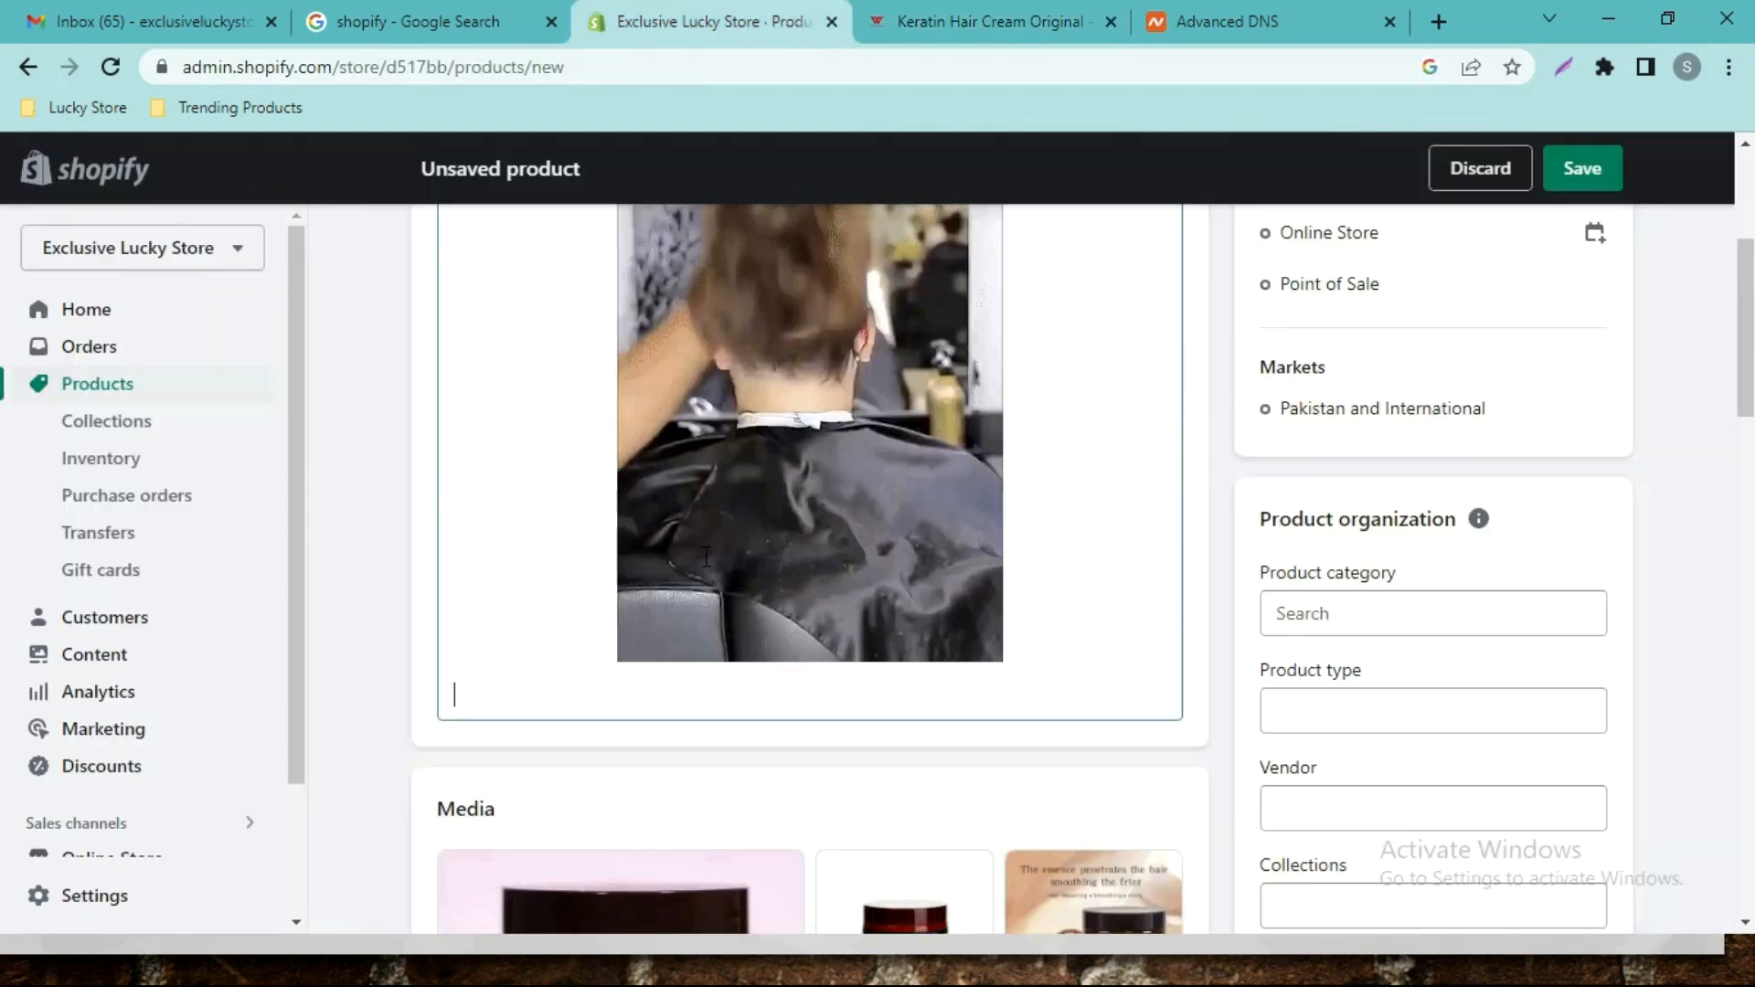
pyautogui.hotkey('ctrl', 'v')
pyautogui.moveTo(1747, 397); pyautogui.dragTo(1747, 364)
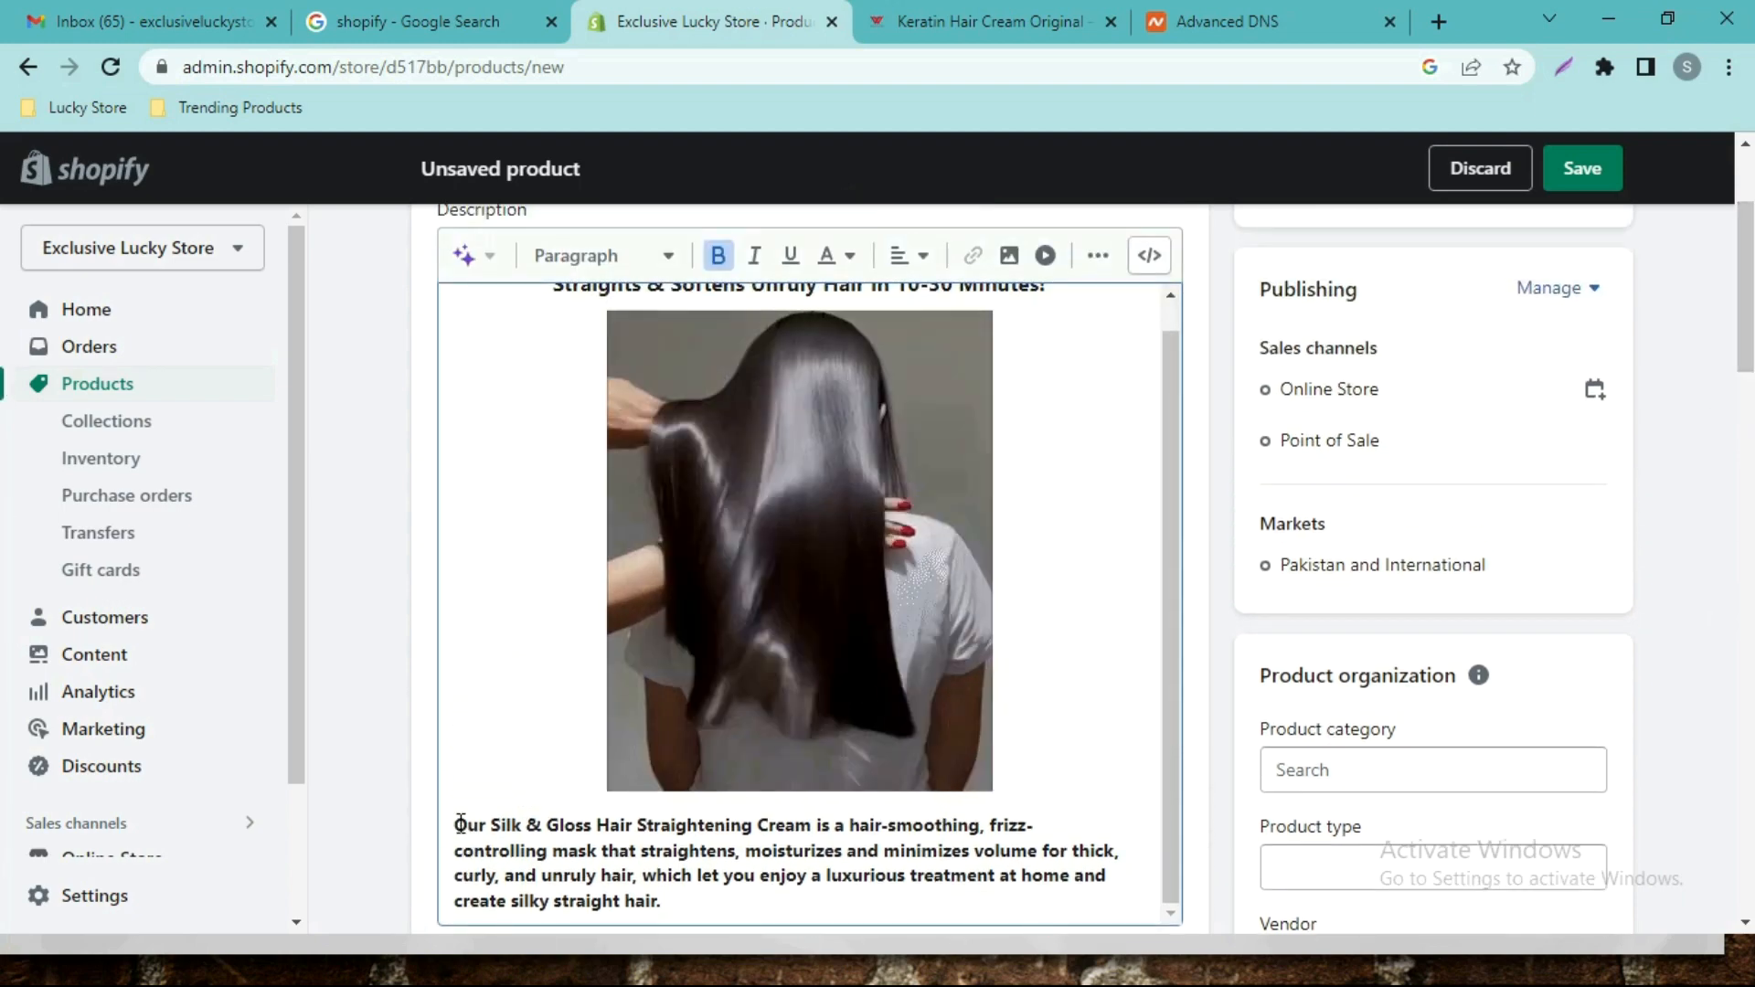
# Remove bold from the straightening cream paragraph and start a new line below it.
pyautogui.tripleClick(458, 823)
pyautogui.click(718, 264)
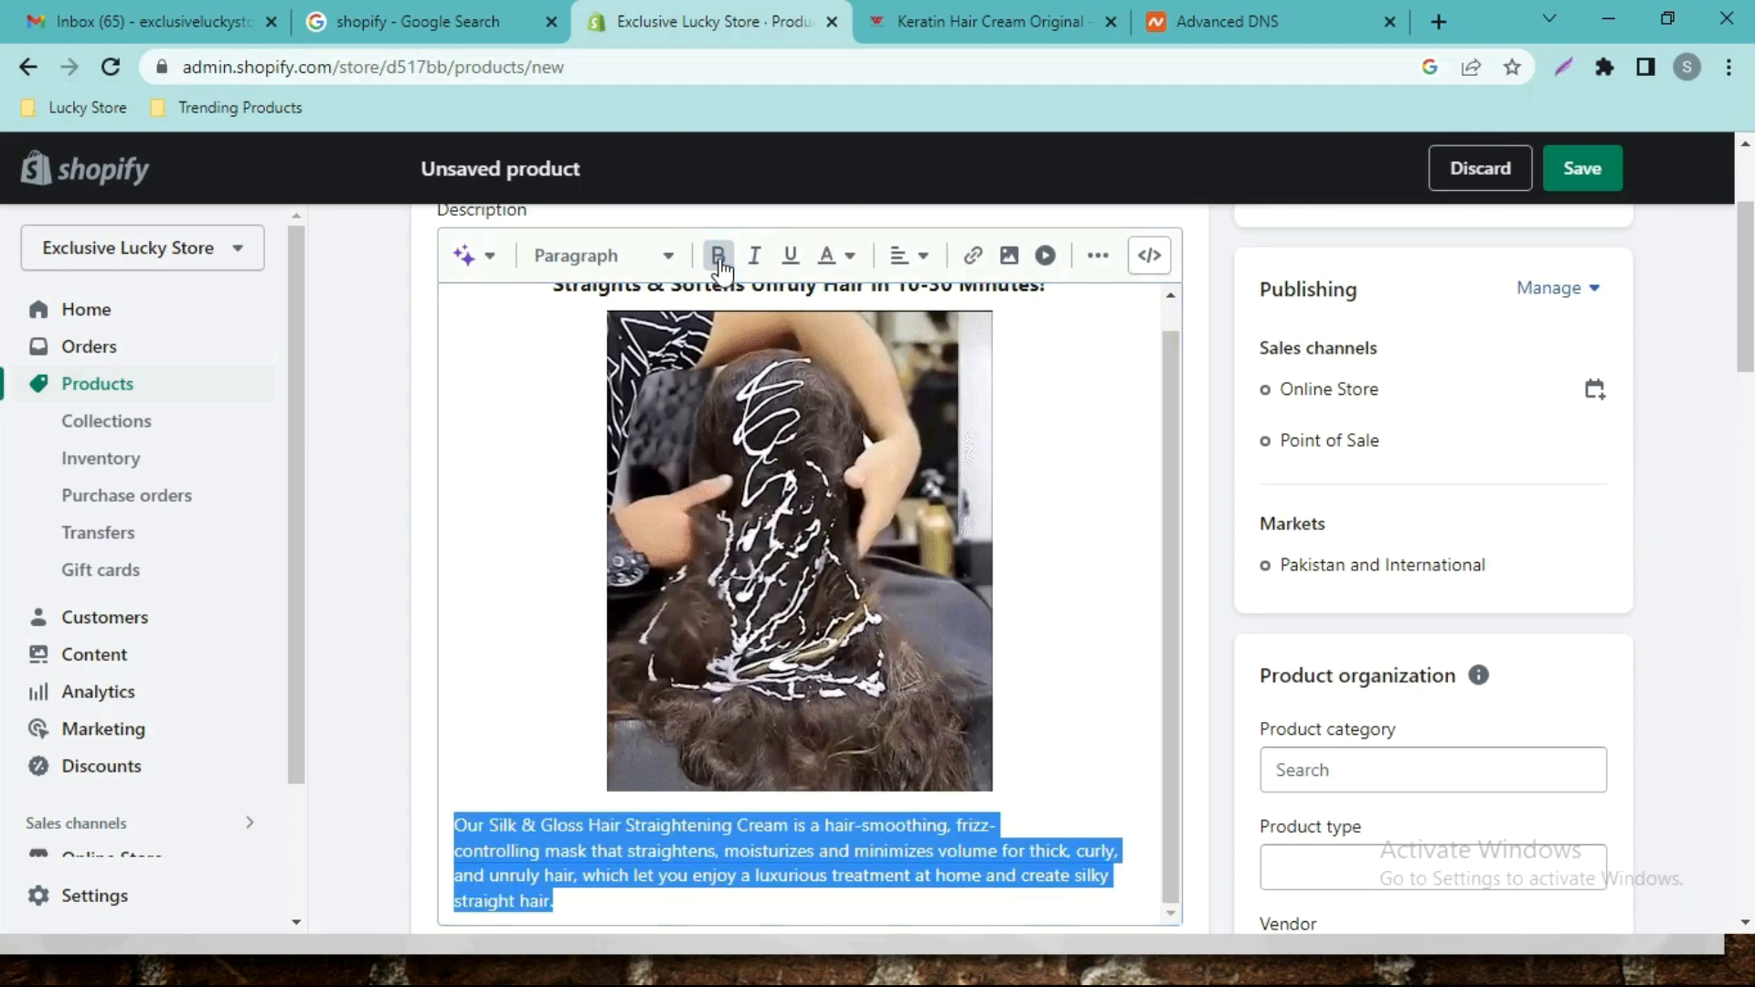
pyautogui.click(572, 902)
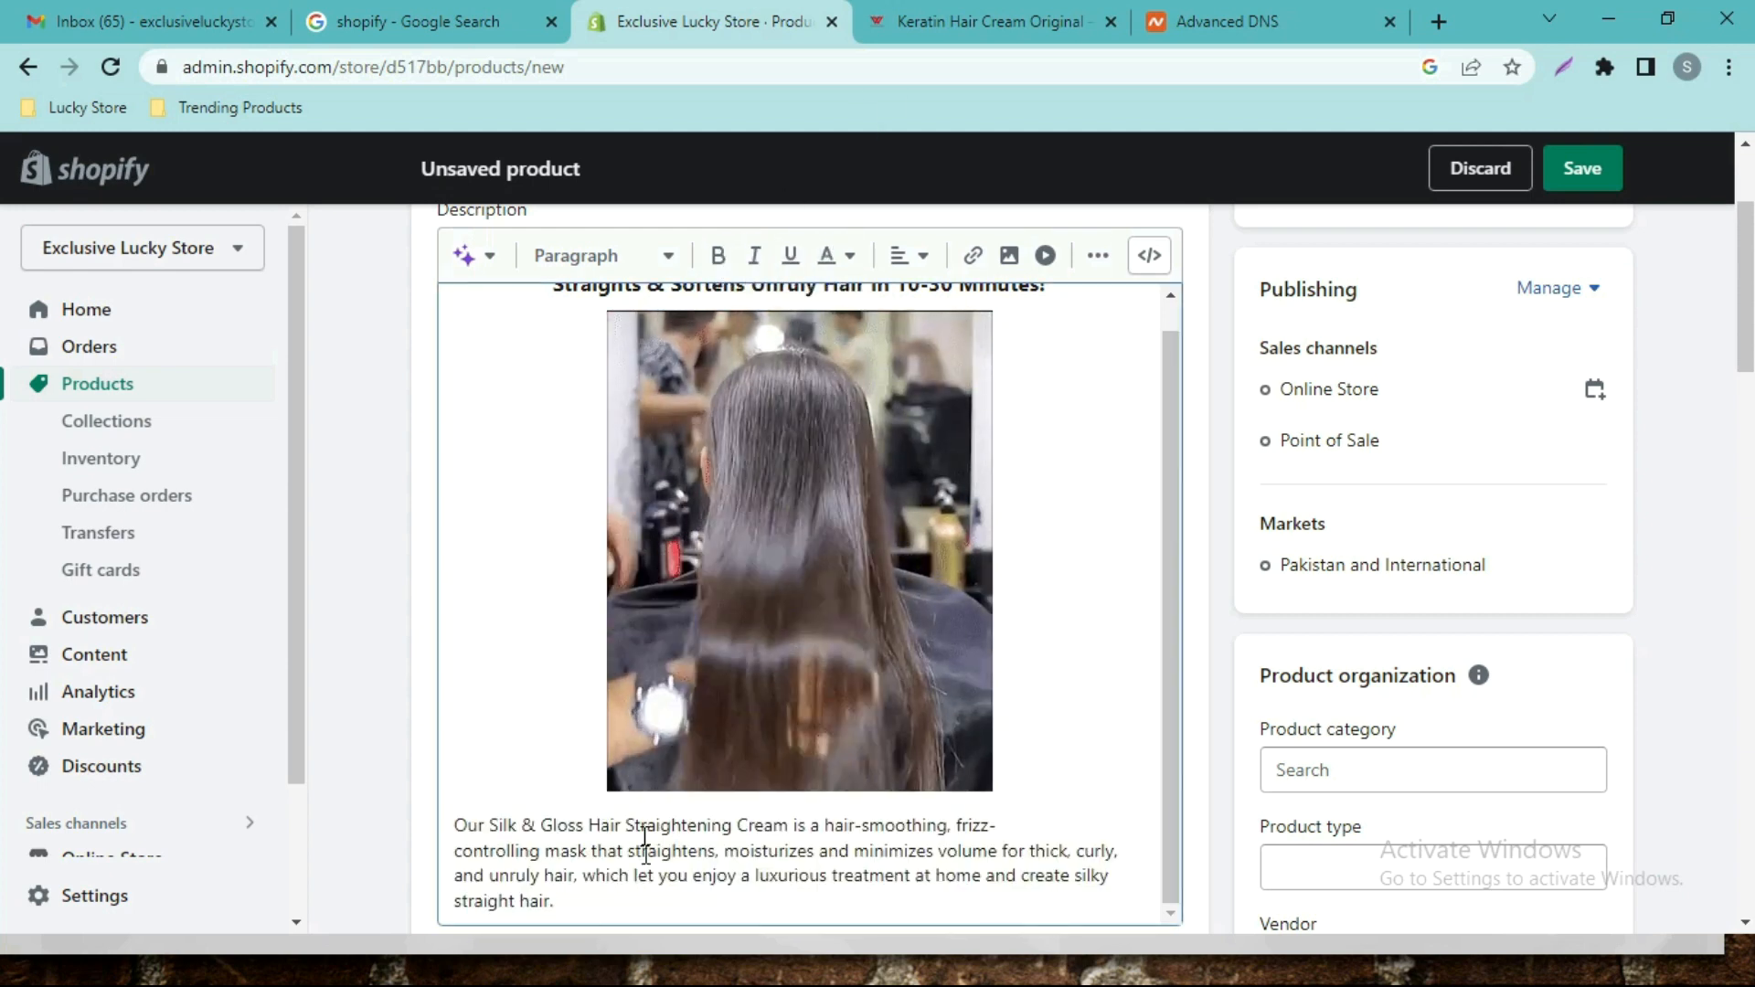
pyautogui.press('Return')
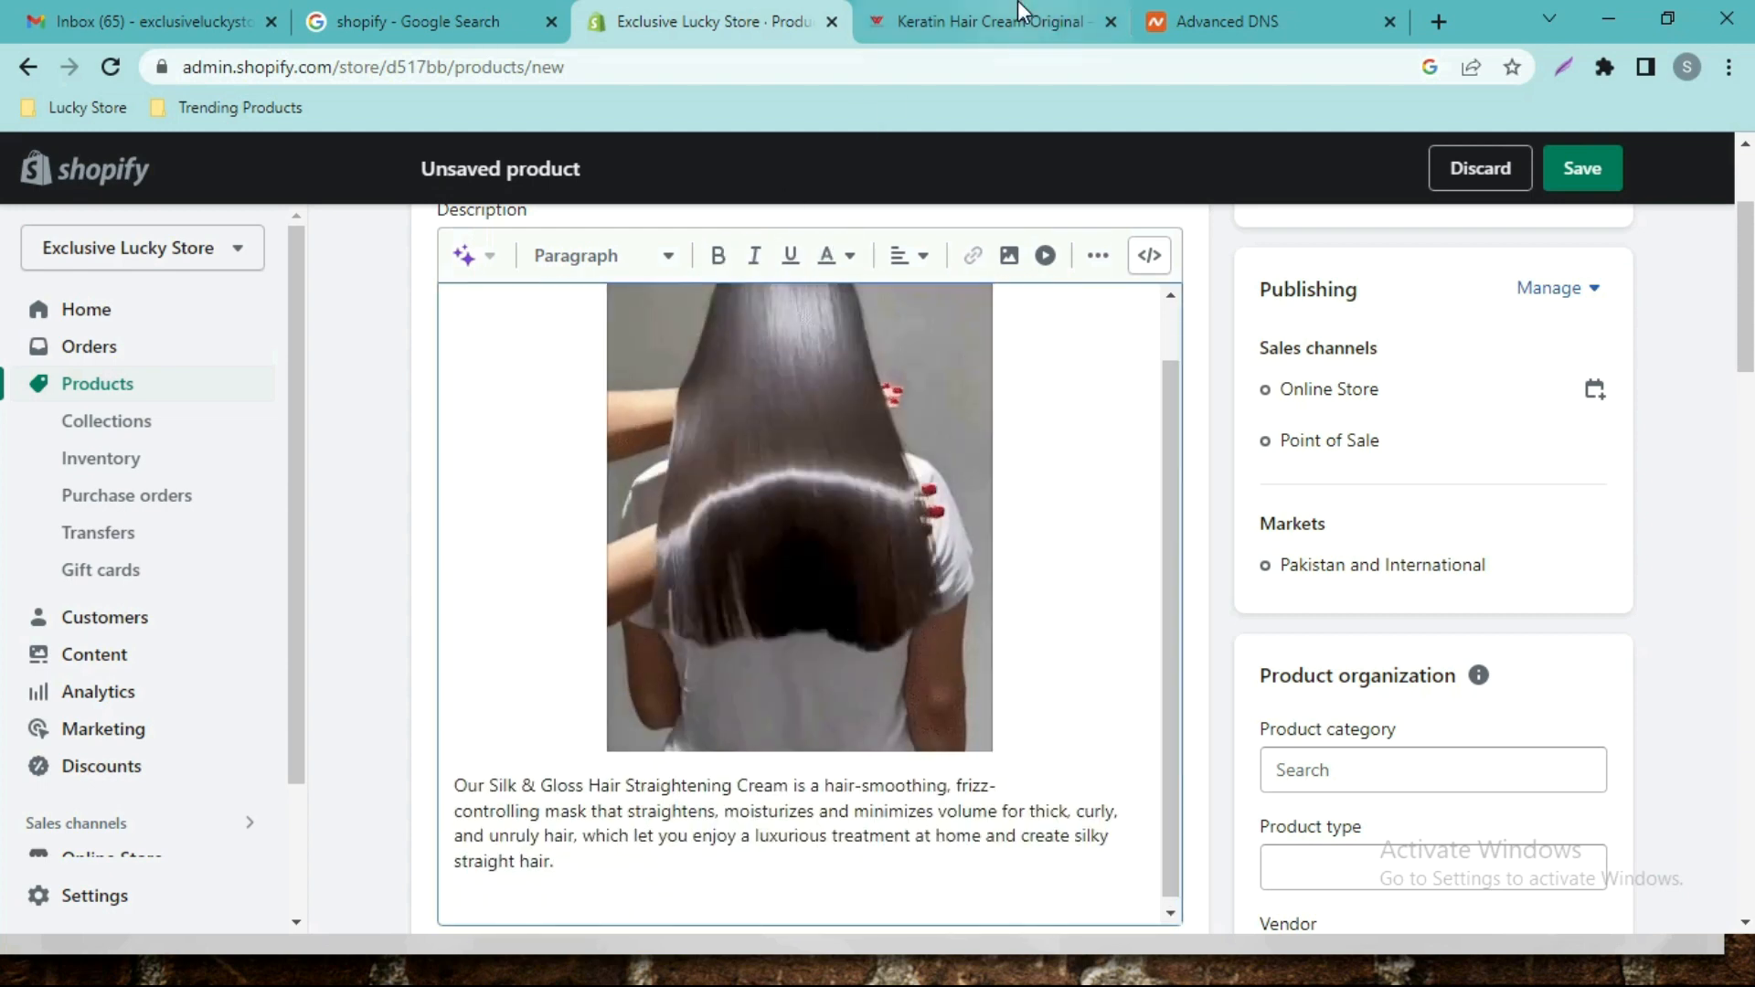
# Insert the second animated hair GIF from its URL and centre it.
pyautogui.click(1021, 13)
pyautogui.scroll(-5, 1352, 313)
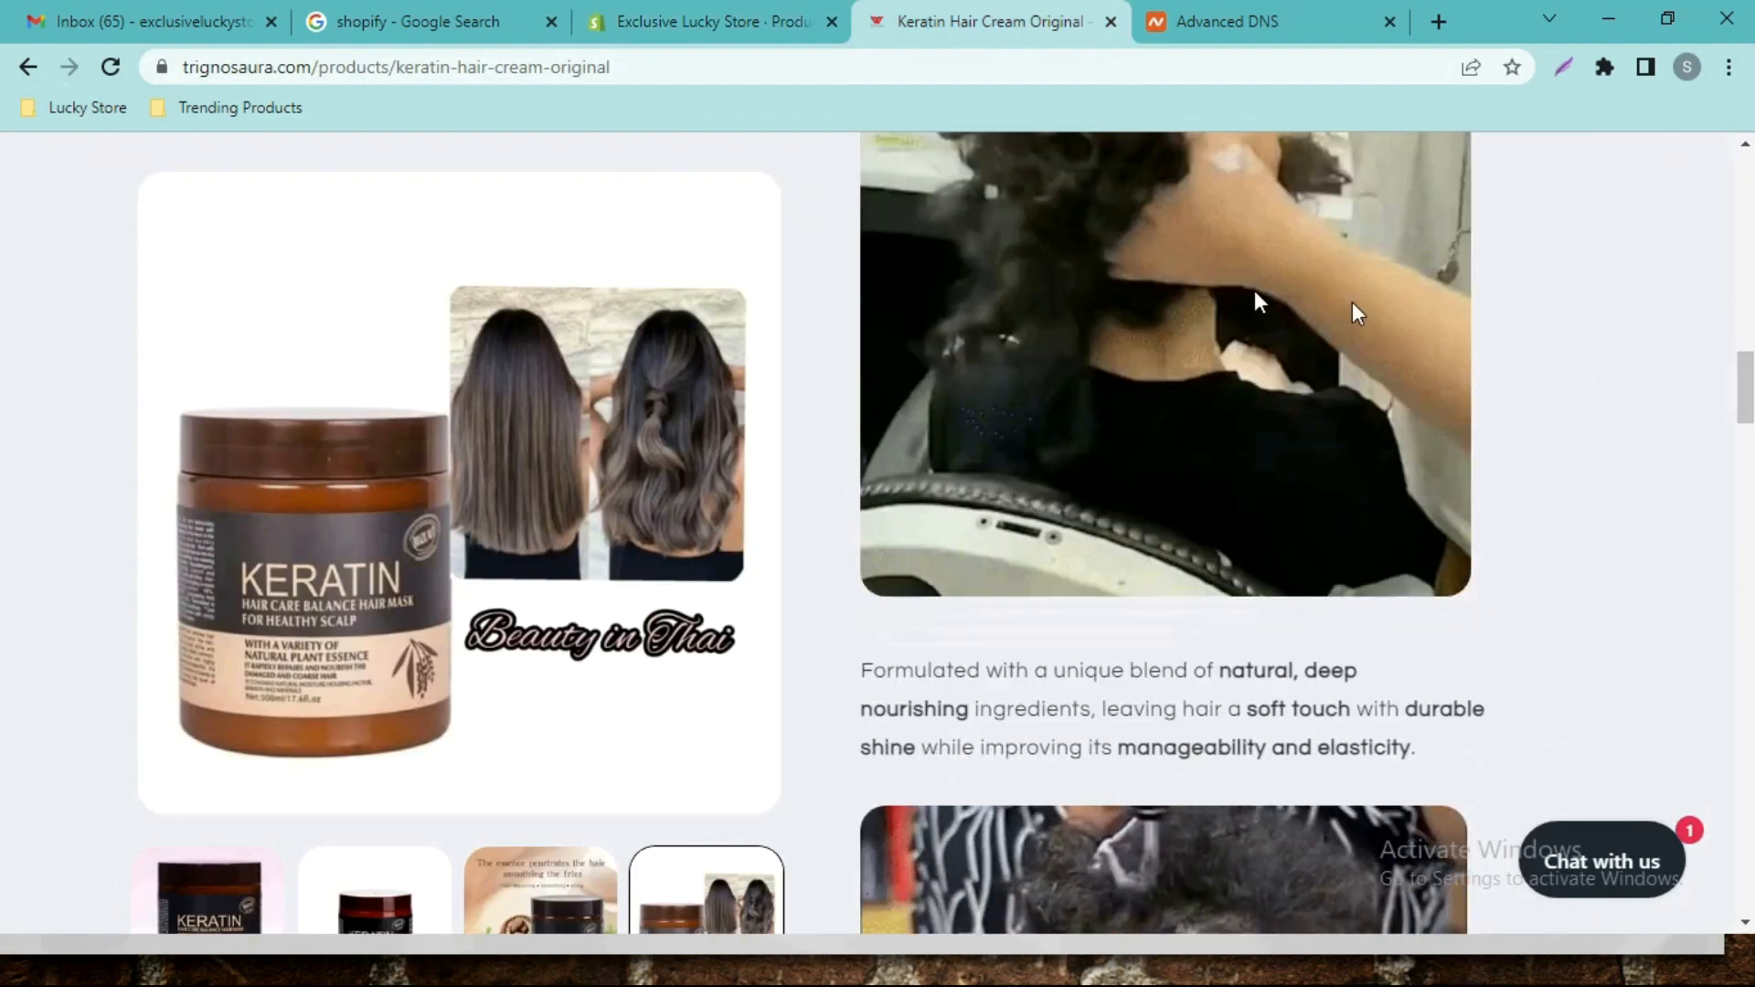
pyautogui.rightClick(1184, 280)
pyautogui.click(1216, 356)
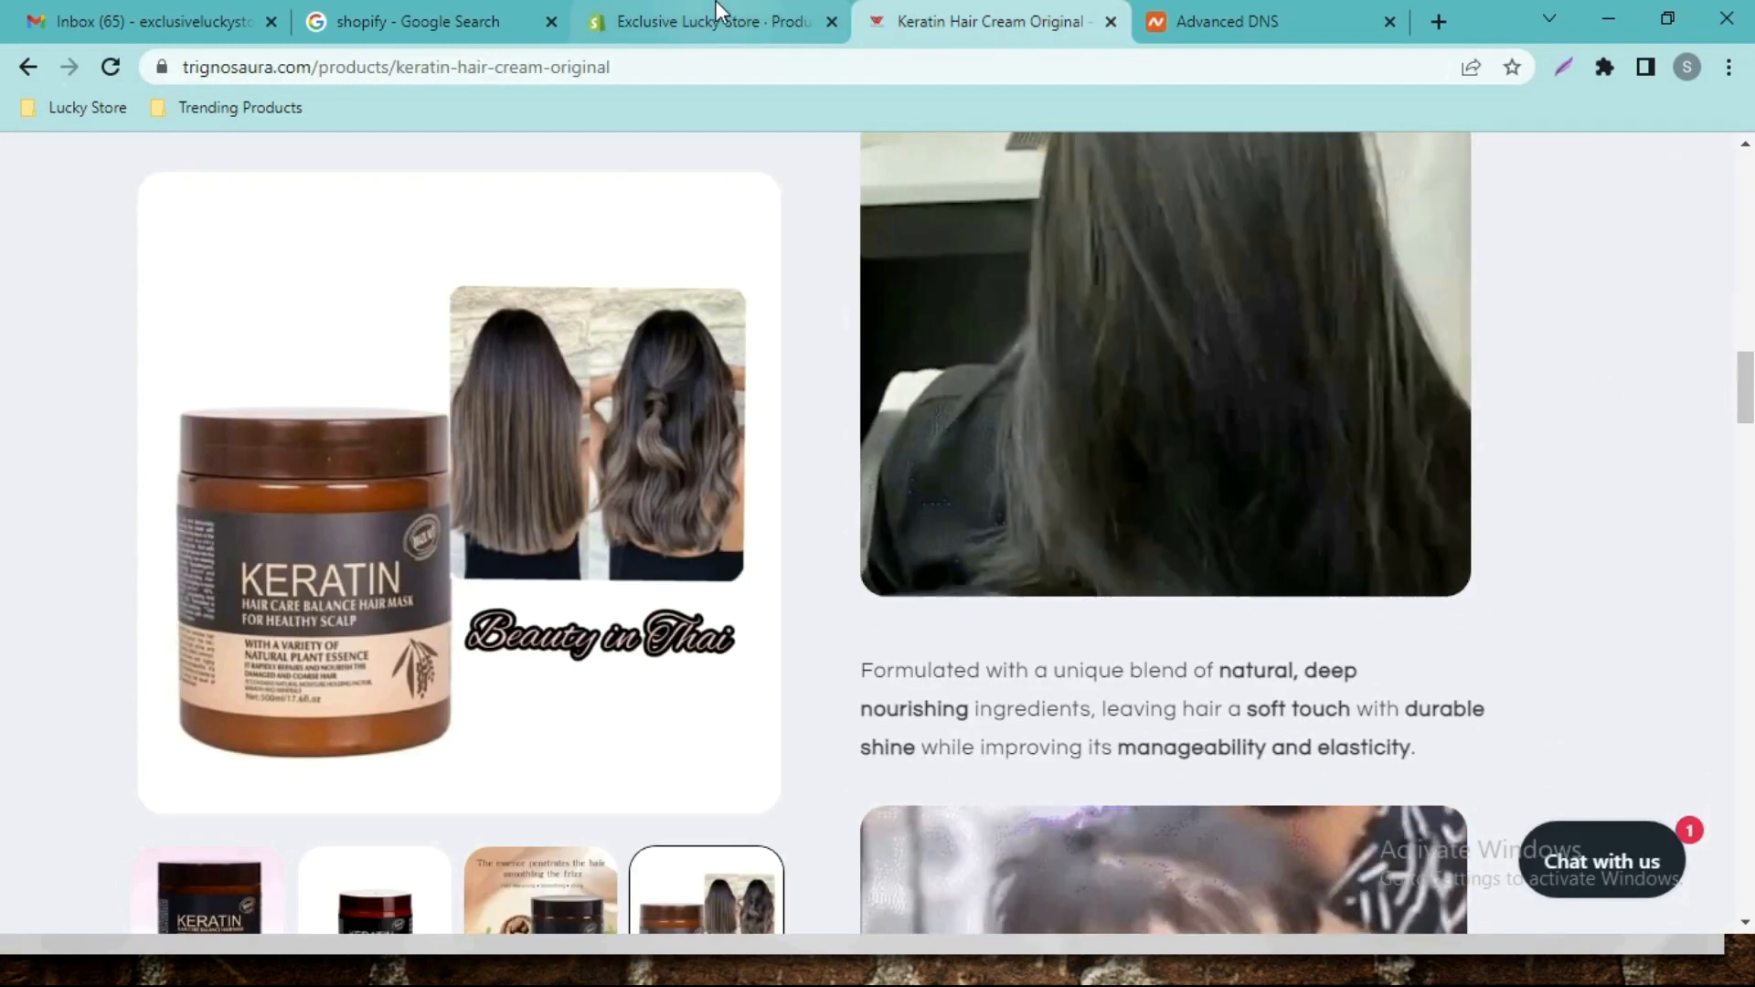
pyautogui.click(717, 13)
pyautogui.click(1010, 256)
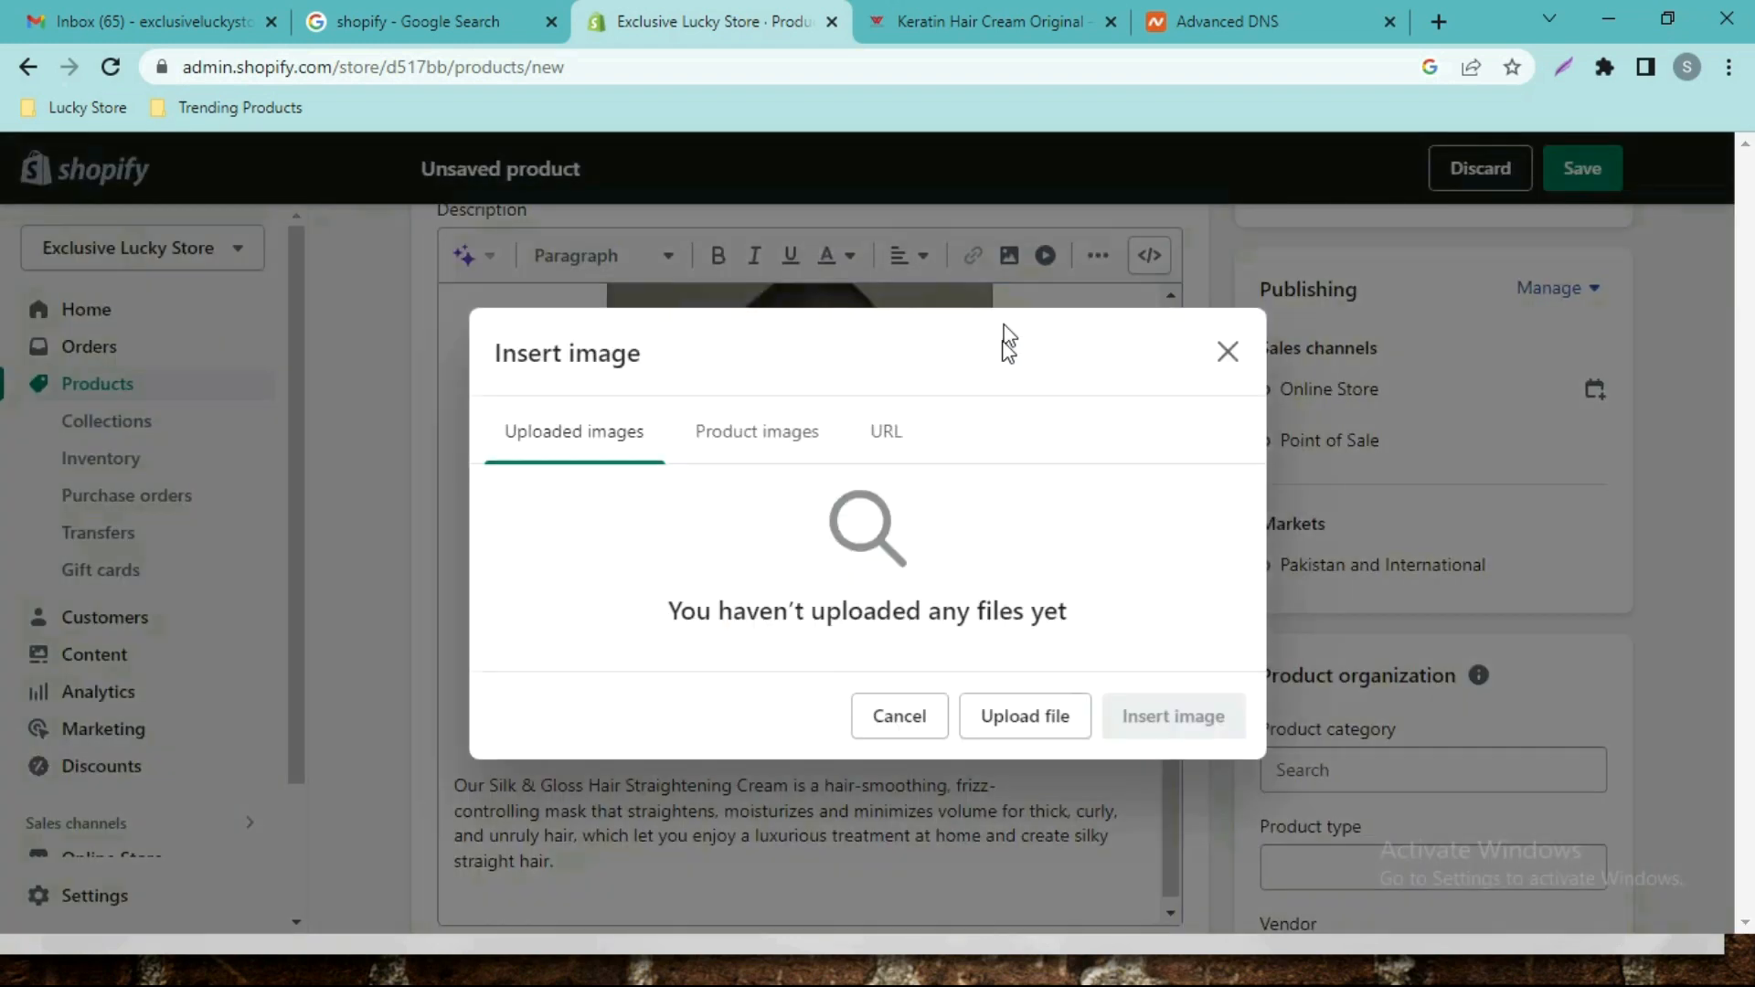
pyautogui.click(886, 434)
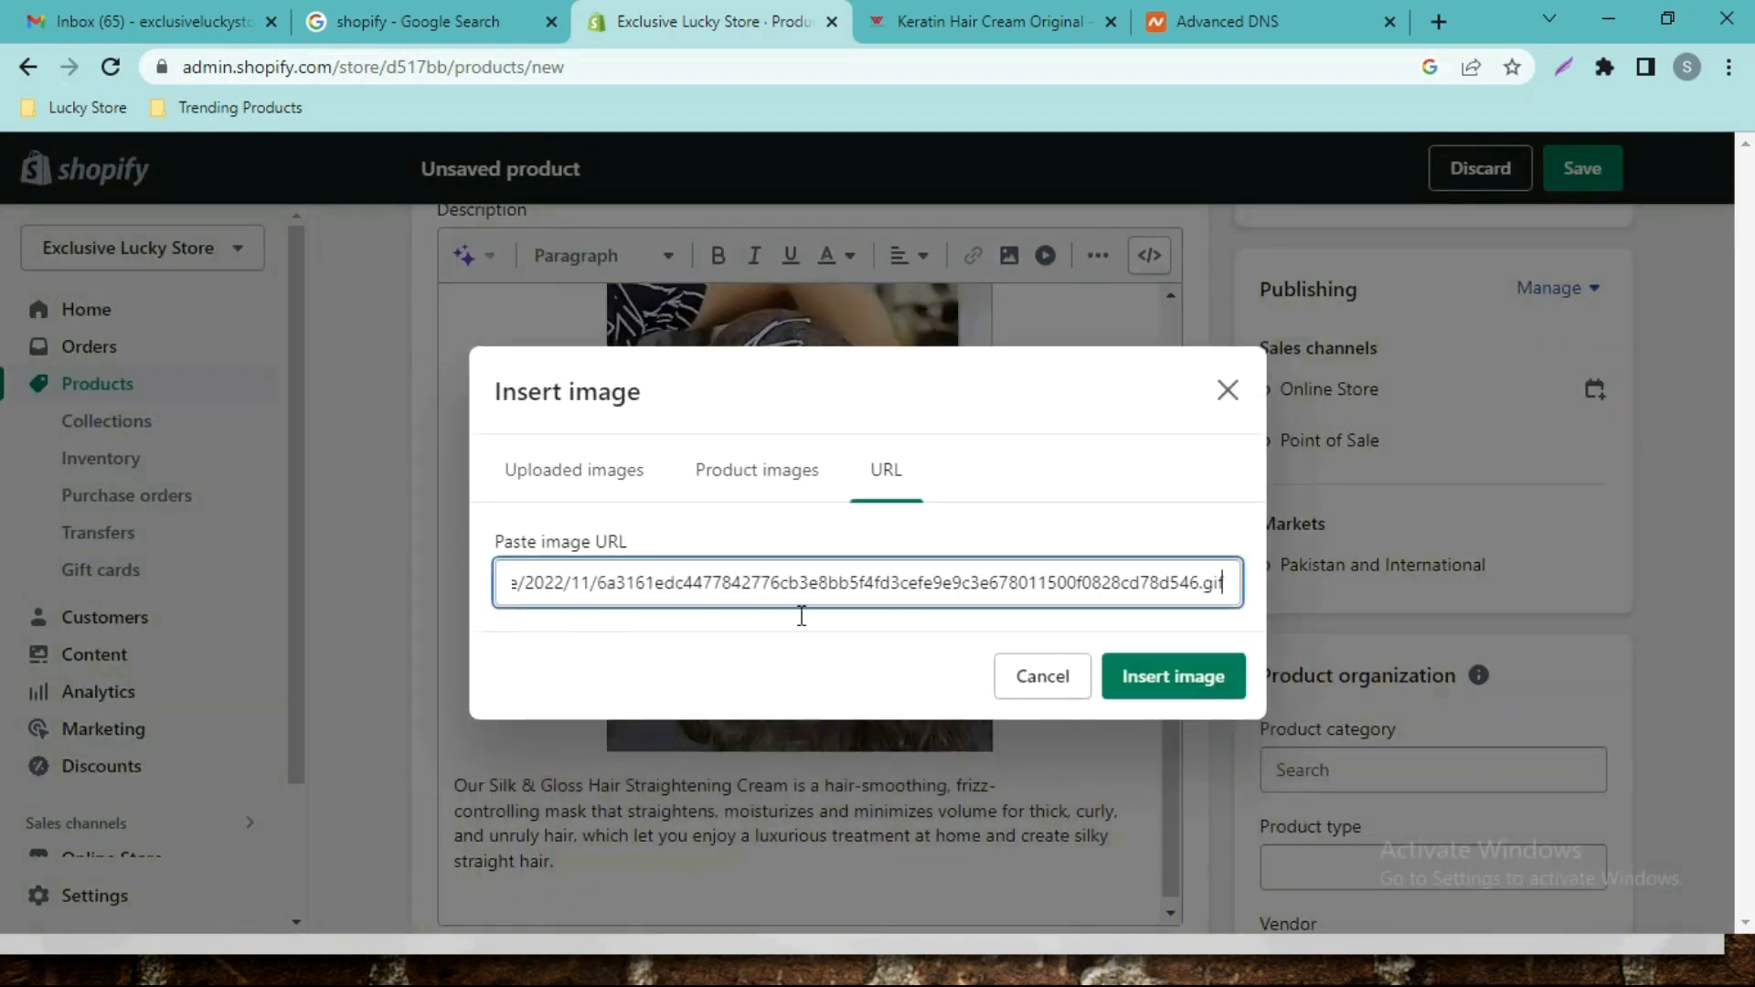
pyautogui.click(1124, 681)
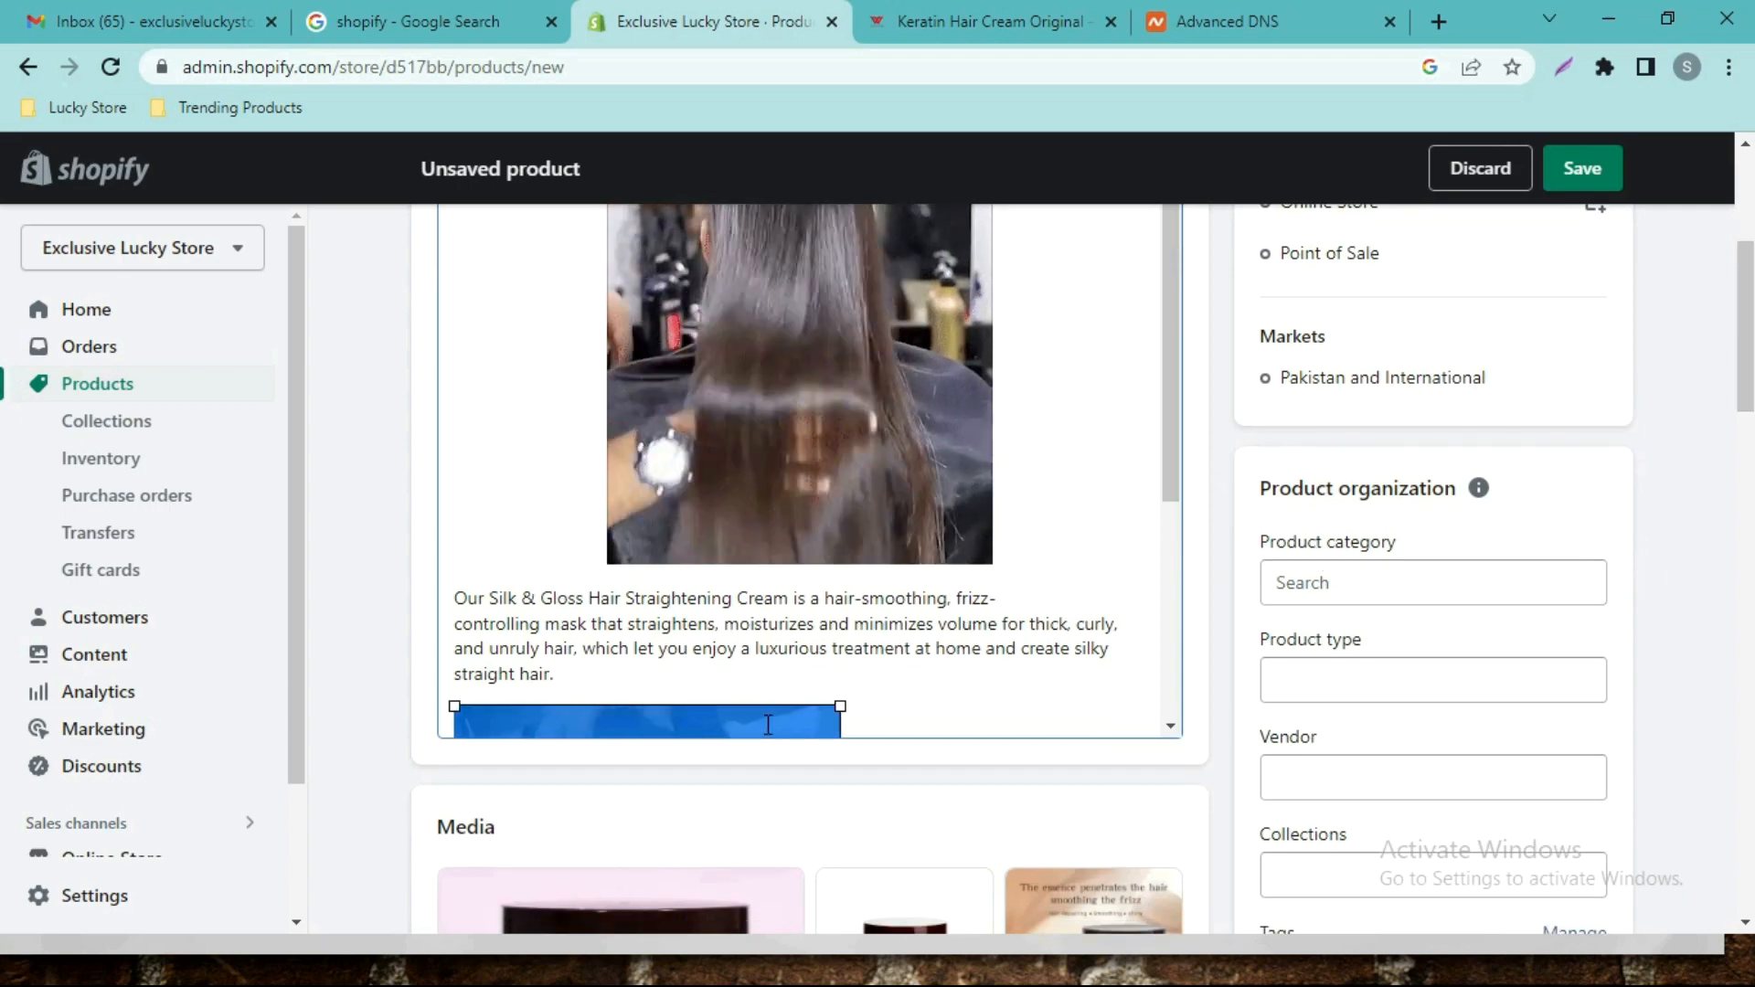
pyautogui.scroll(2, 1007, 317)
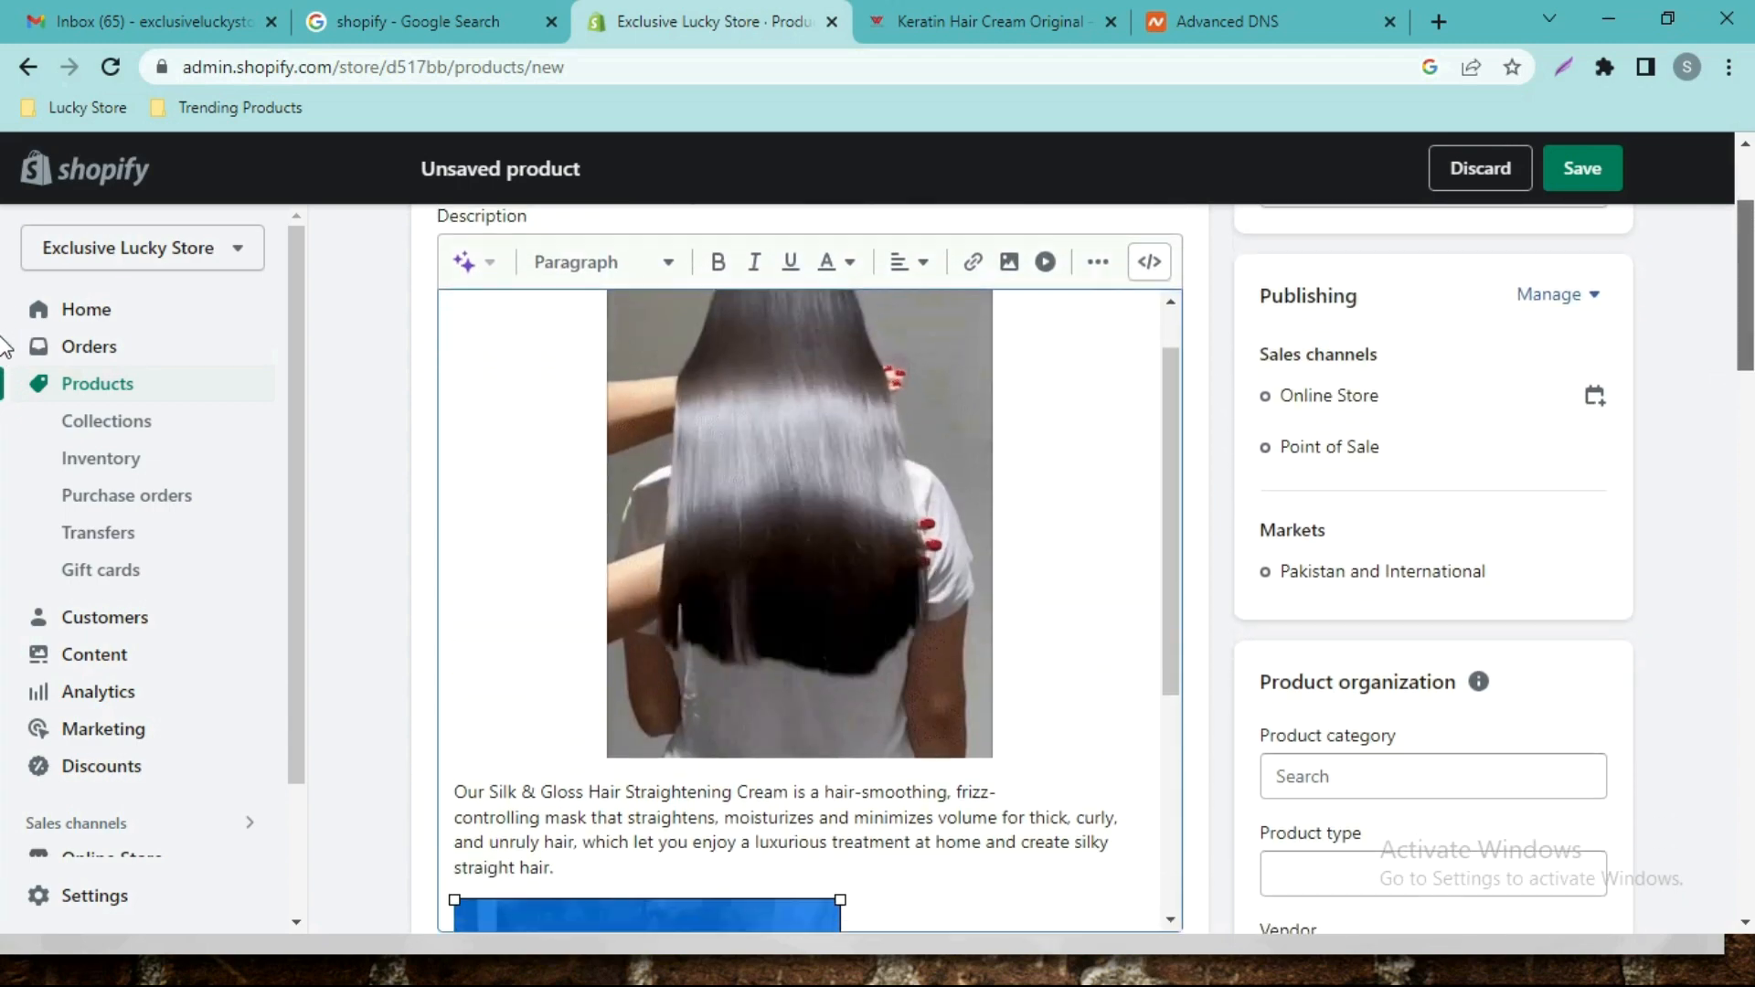
pyautogui.click(908, 231)
pyautogui.click(907, 274)
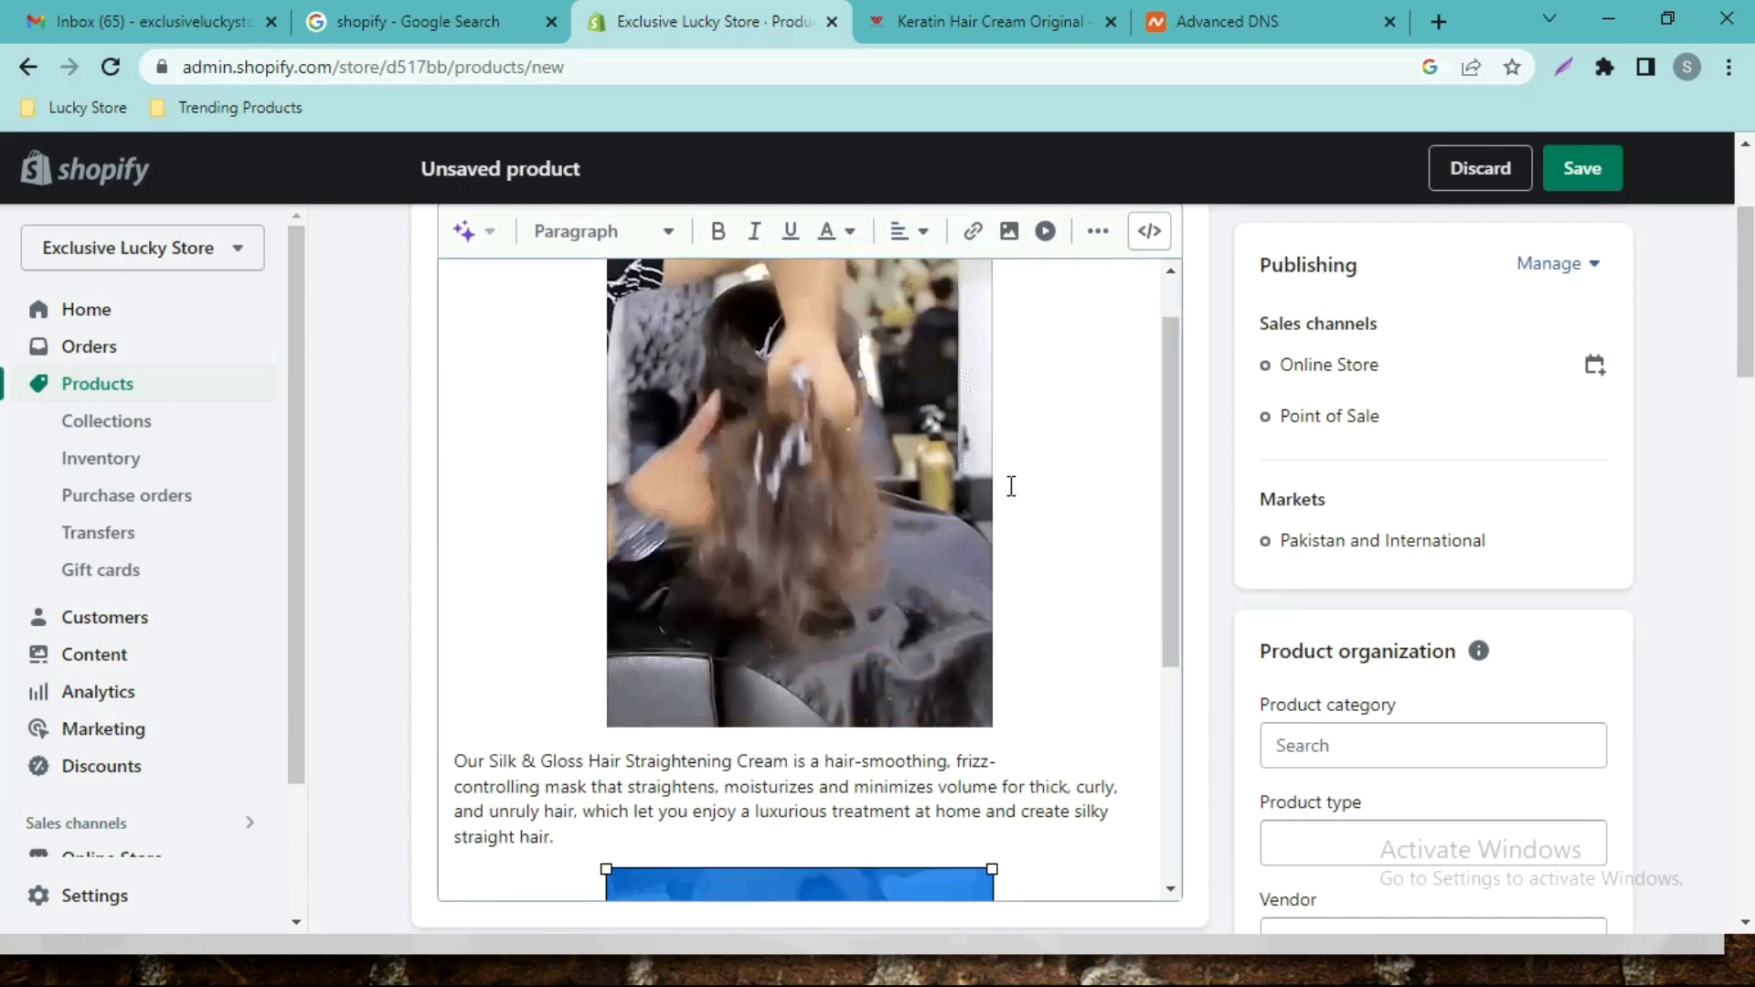
pyautogui.scroll(-4, 1024, 870)
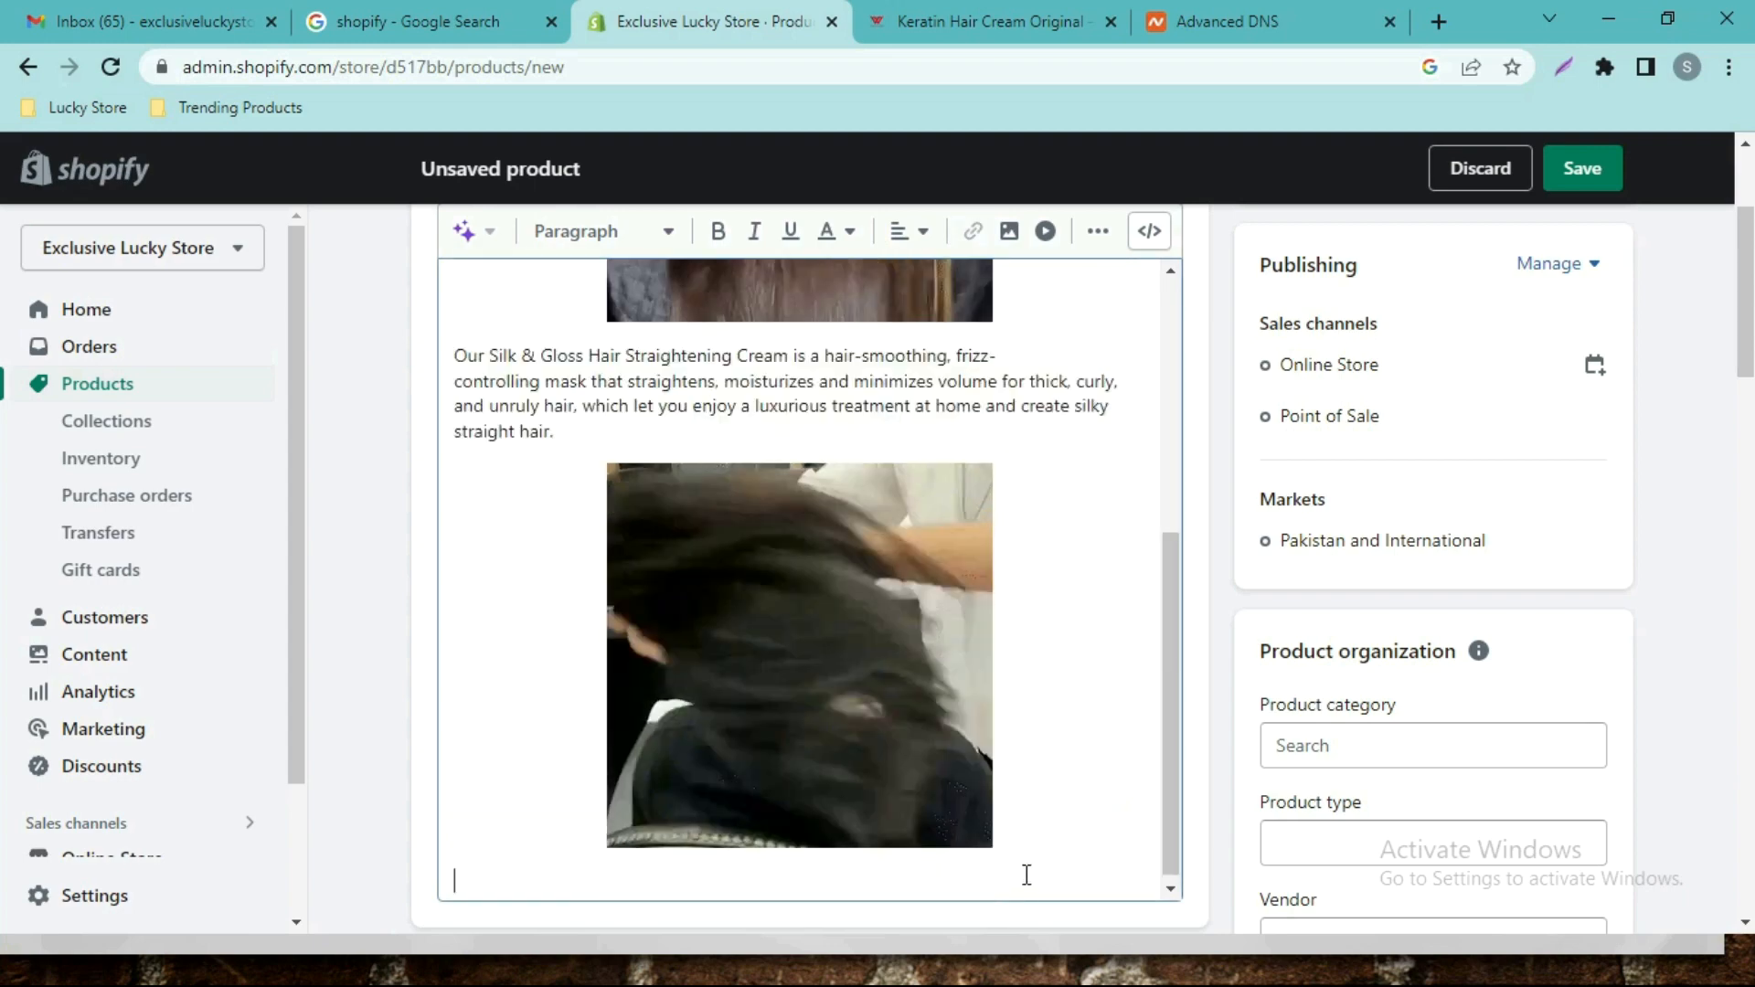
pyautogui.moveTo(1750, 355); pyautogui.dragTo(1750, 405)
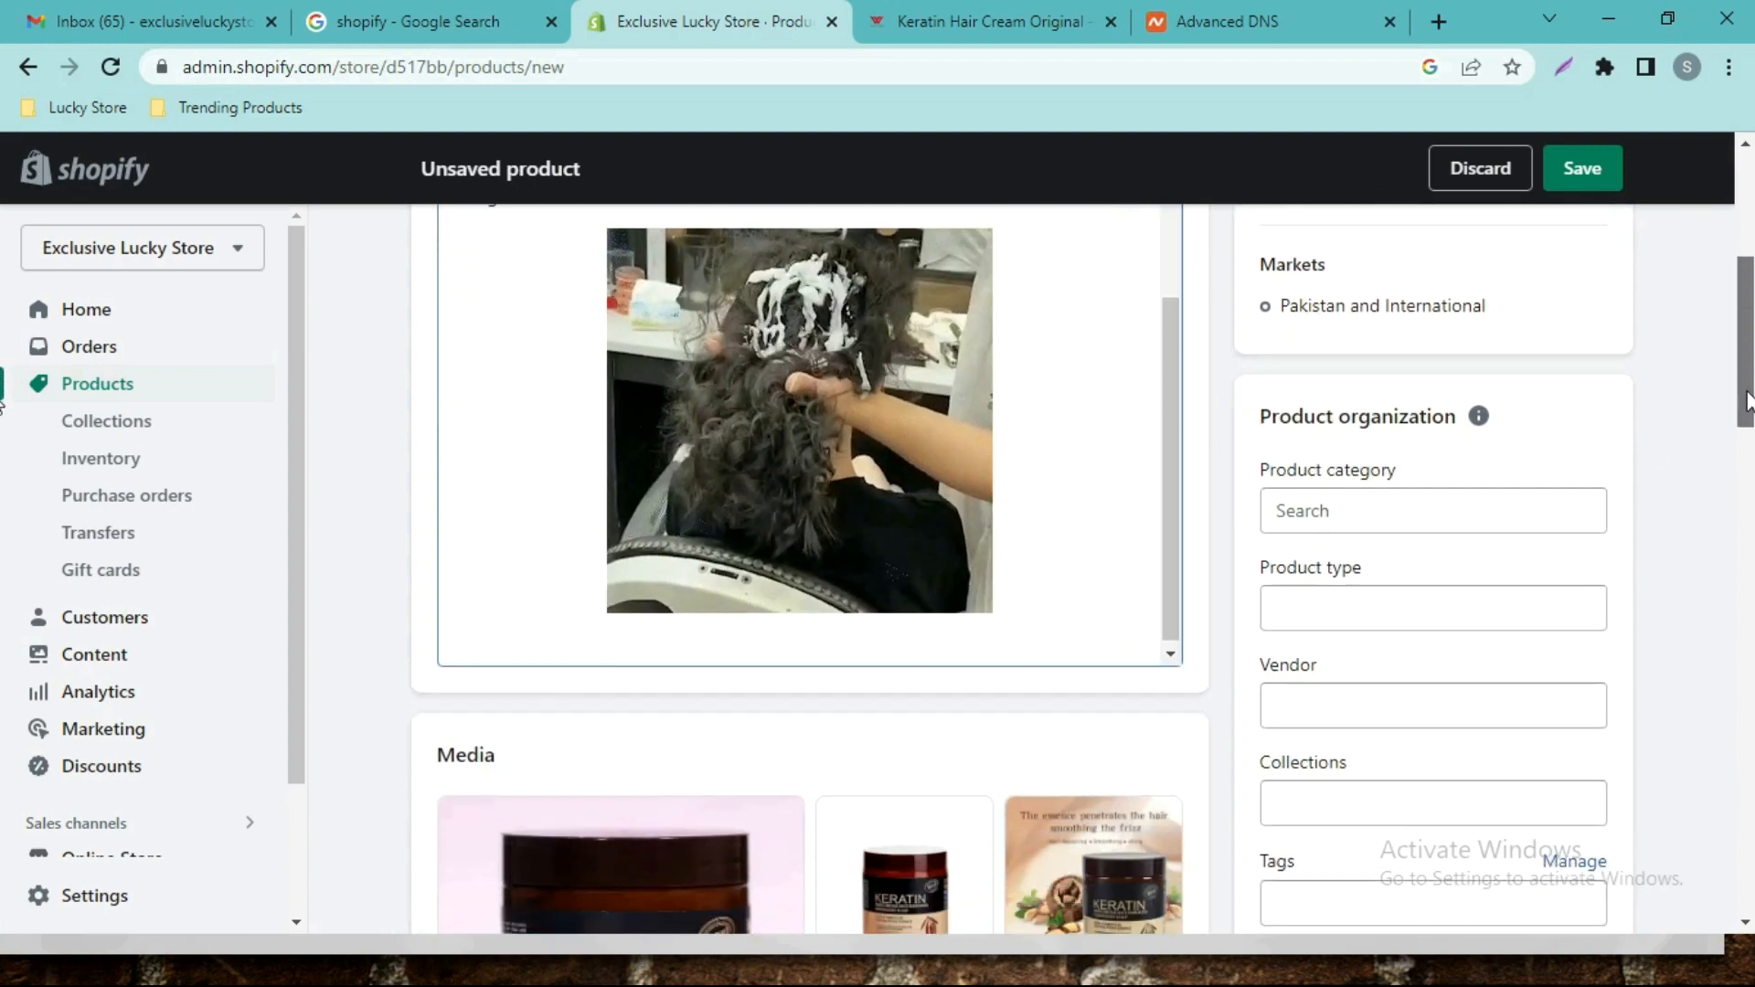
# Paste the 'Formulated with a unique blend of natural…' ingredients paragraph below the GIF.
pyautogui.click(1066, 11)
pyautogui.scroll(-3, 1397, 399)
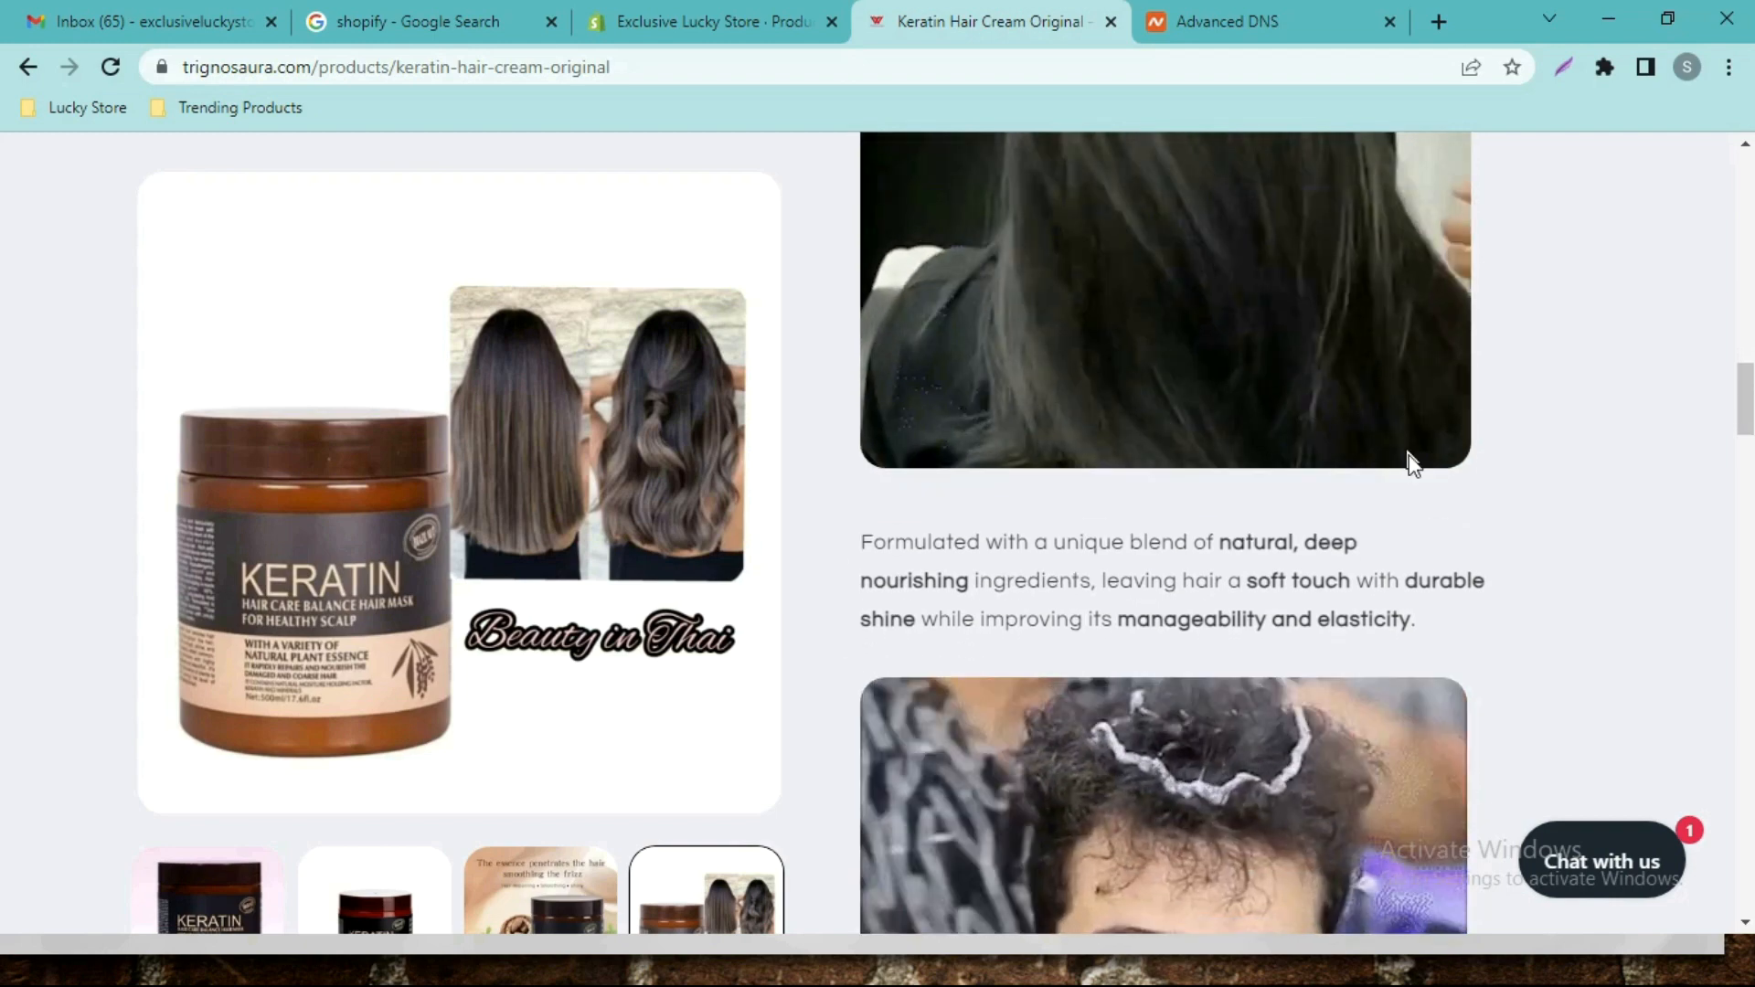
pyautogui.moveTo(1419, 491); pyautogui.dragTo(856, 408)
pyautogui.click(731, 21)
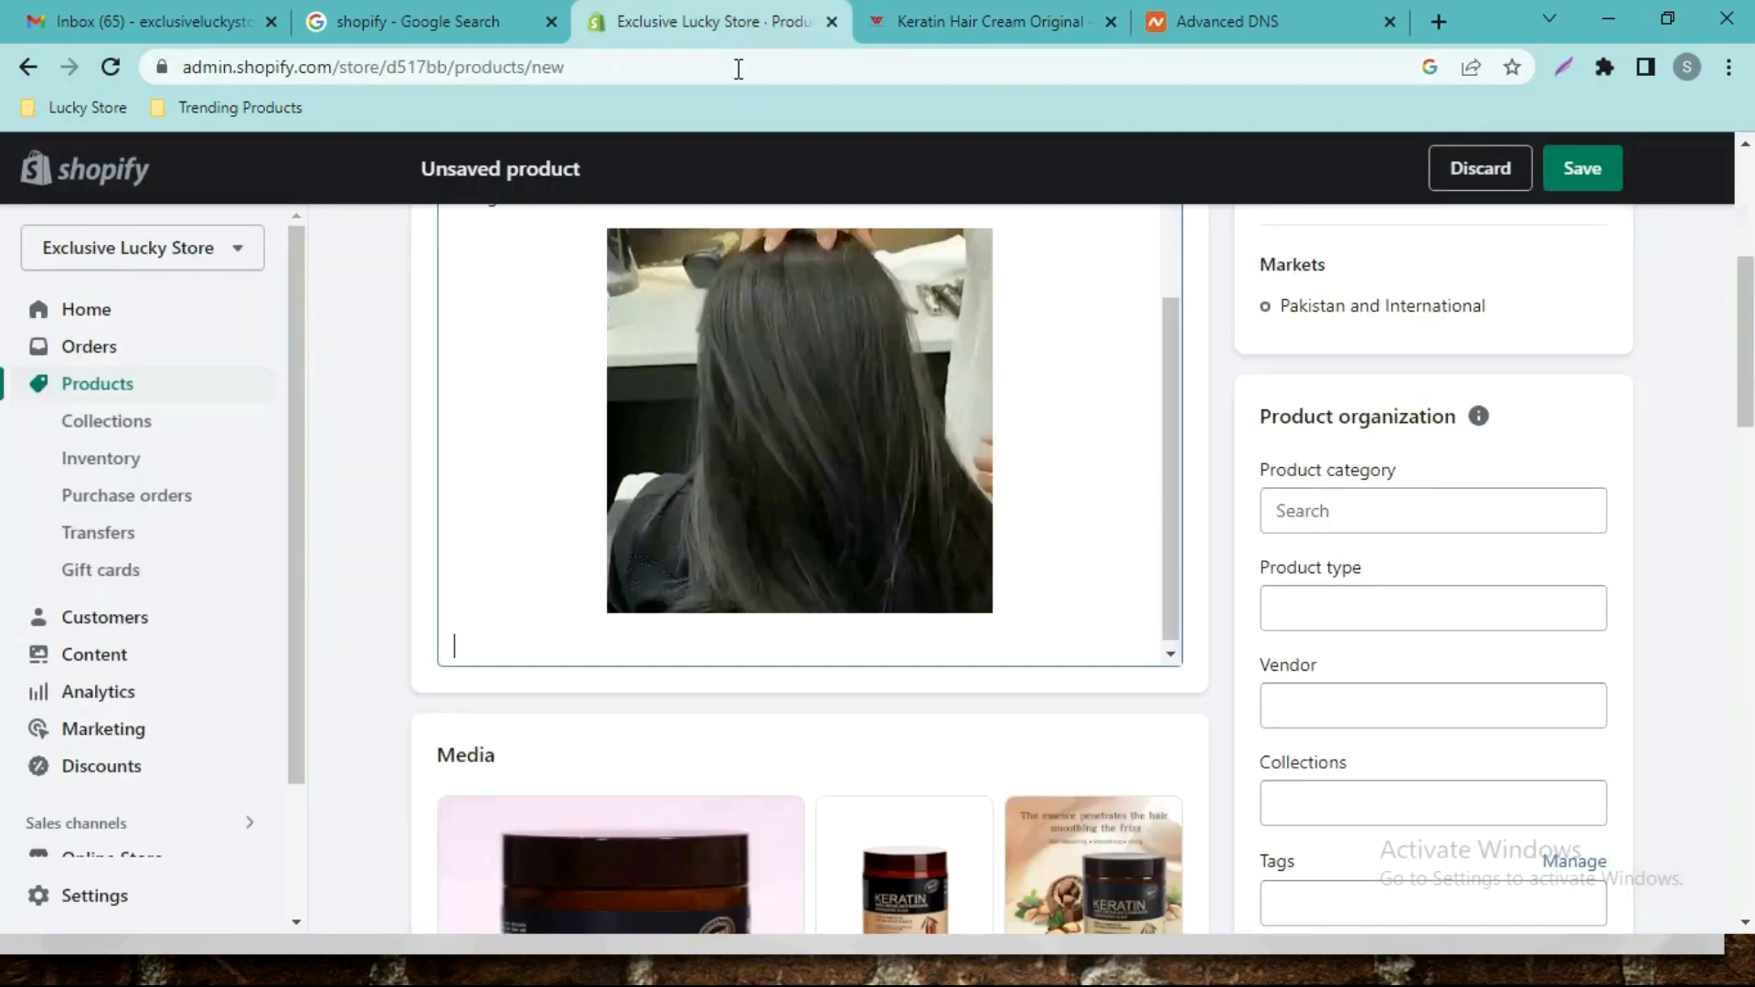
pyautogui.hotkey('ctrl', 'v')
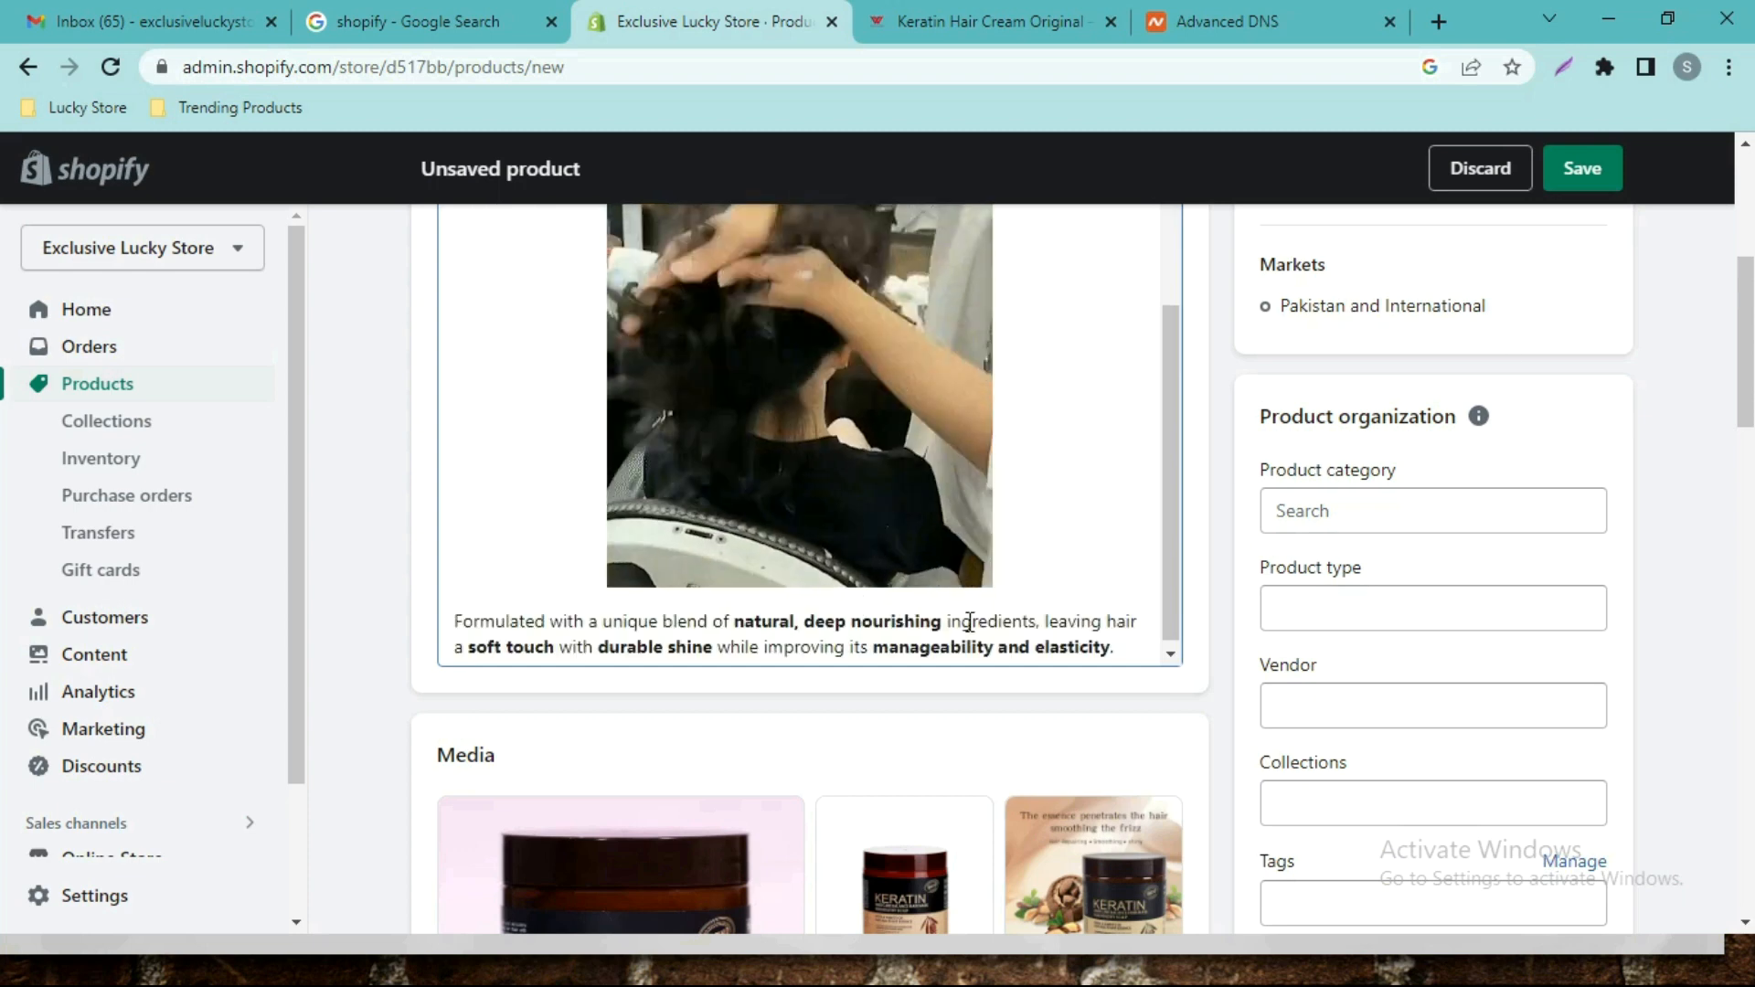
pyautogui.press('Return')
pyautogui.press('Return')
pyautogui.press('Return')
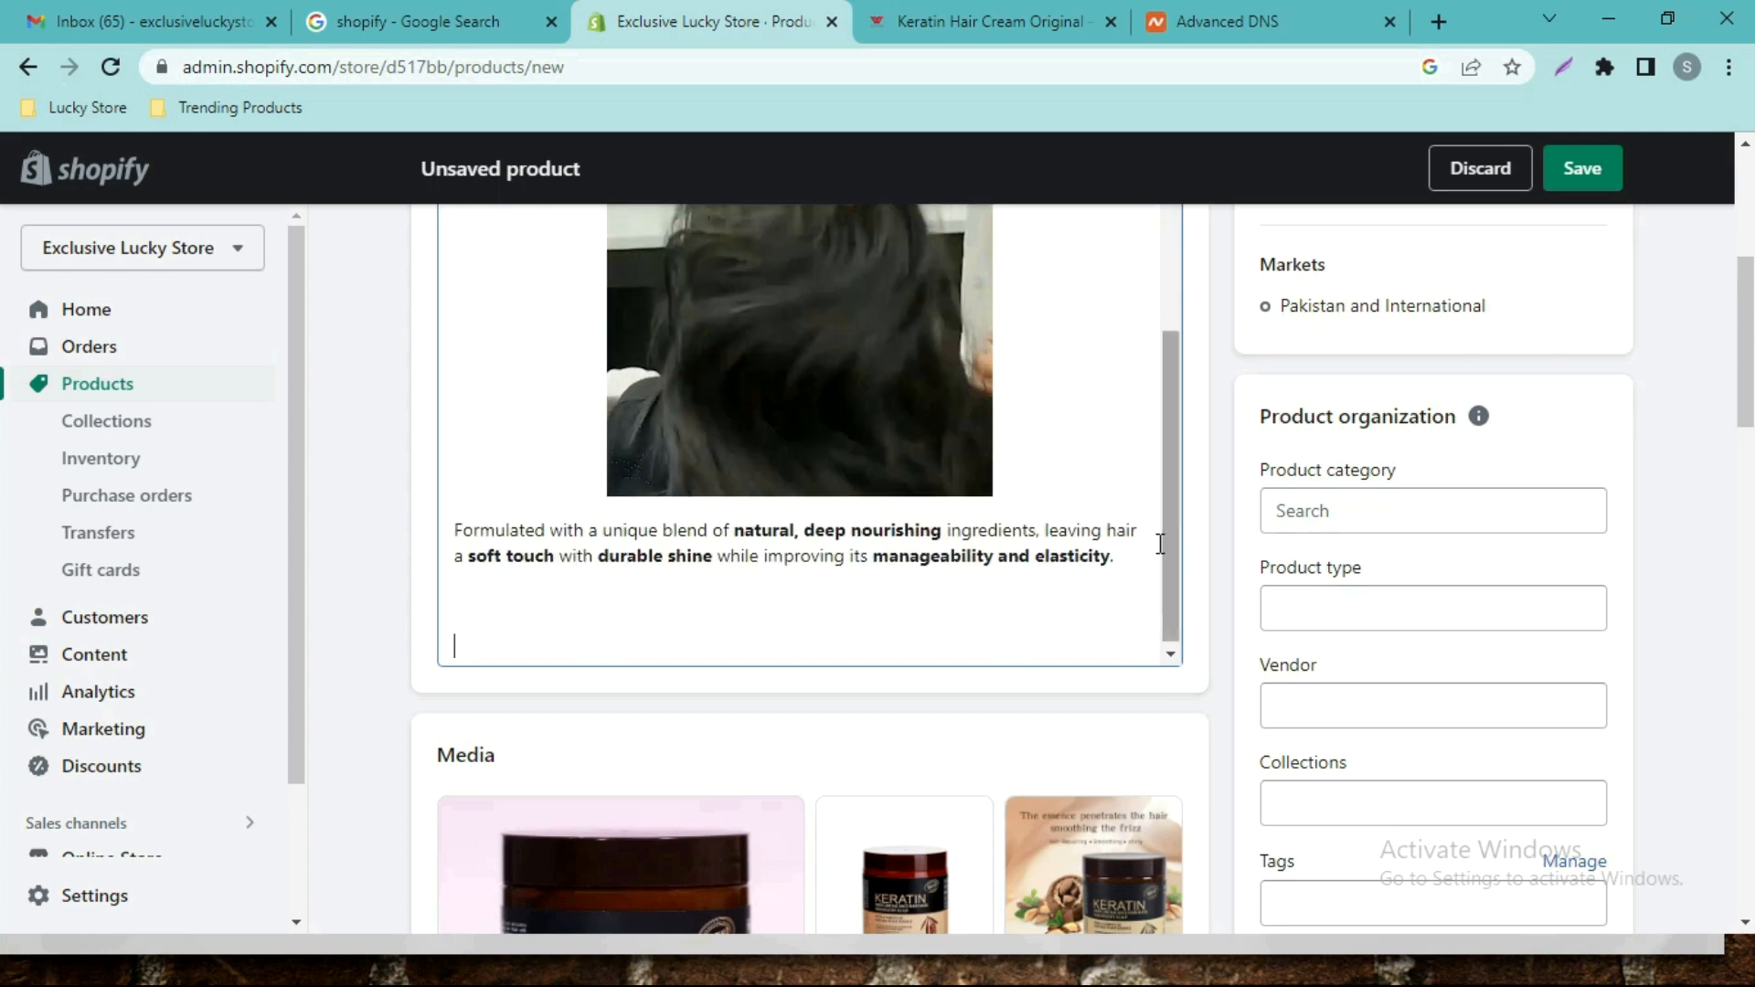
pyautogui.press('BackSpace')
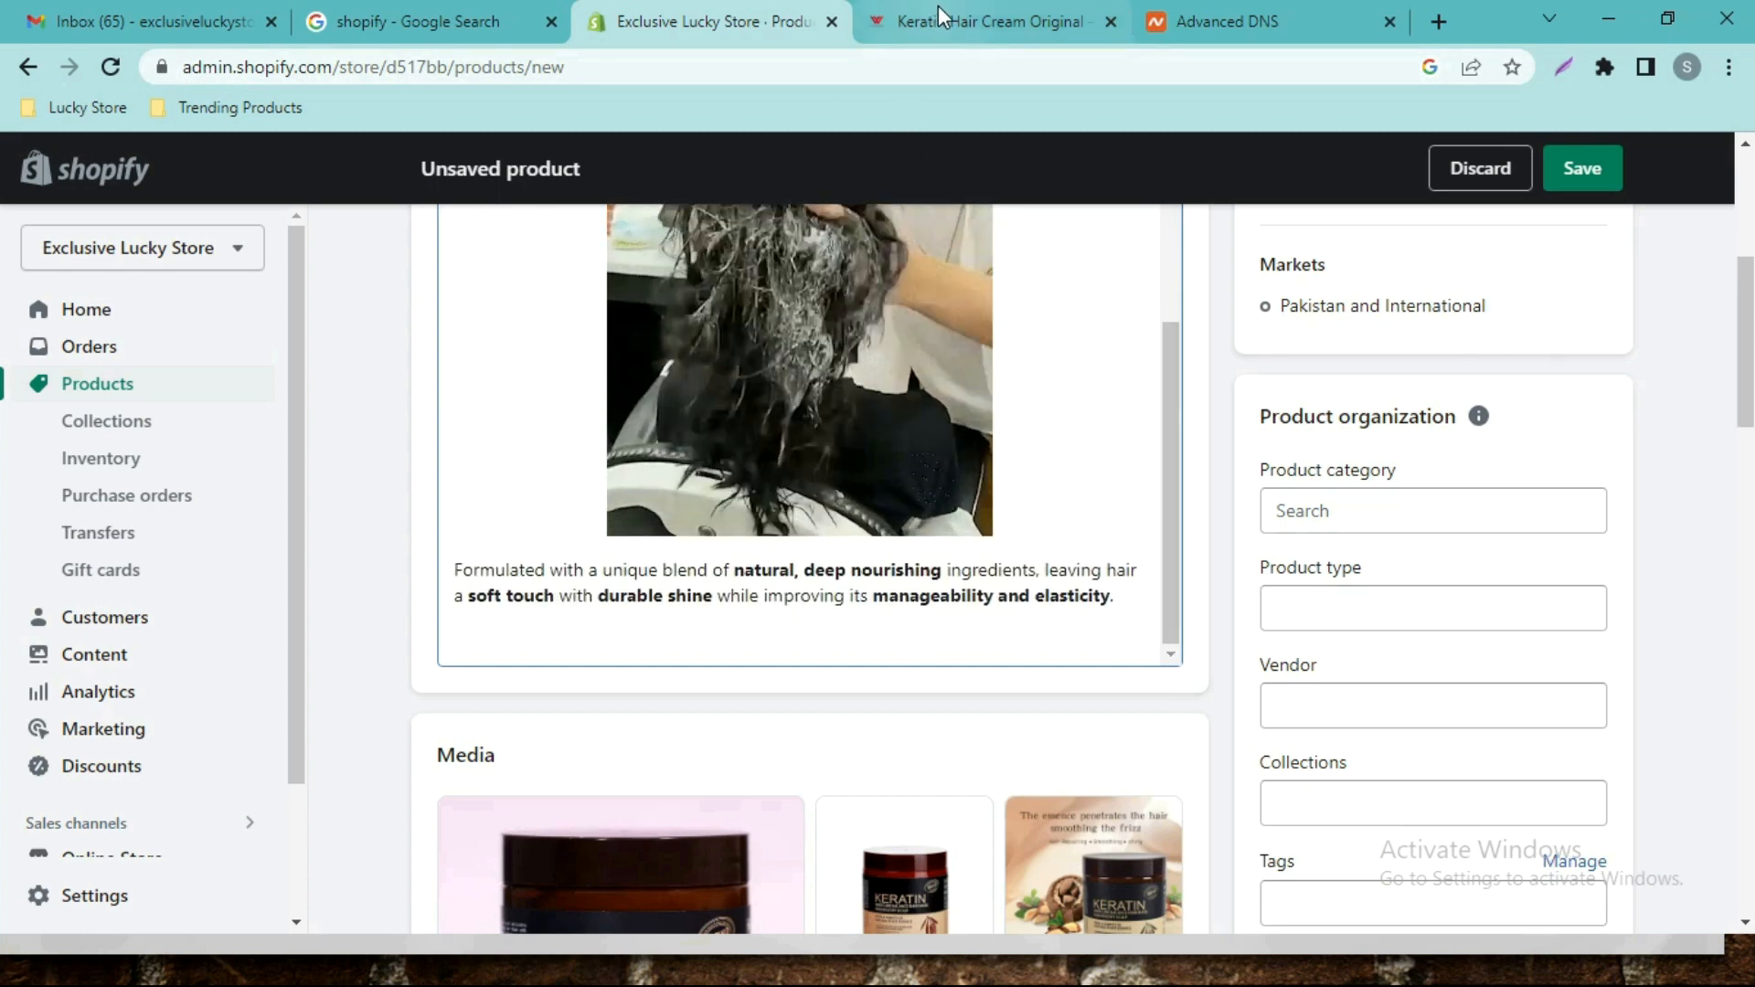
# Copy the next product GIF's address from the Keratin source page.
pyautogui.click(941, 13)
pyautogui.scroll(-2, 1280, 420)
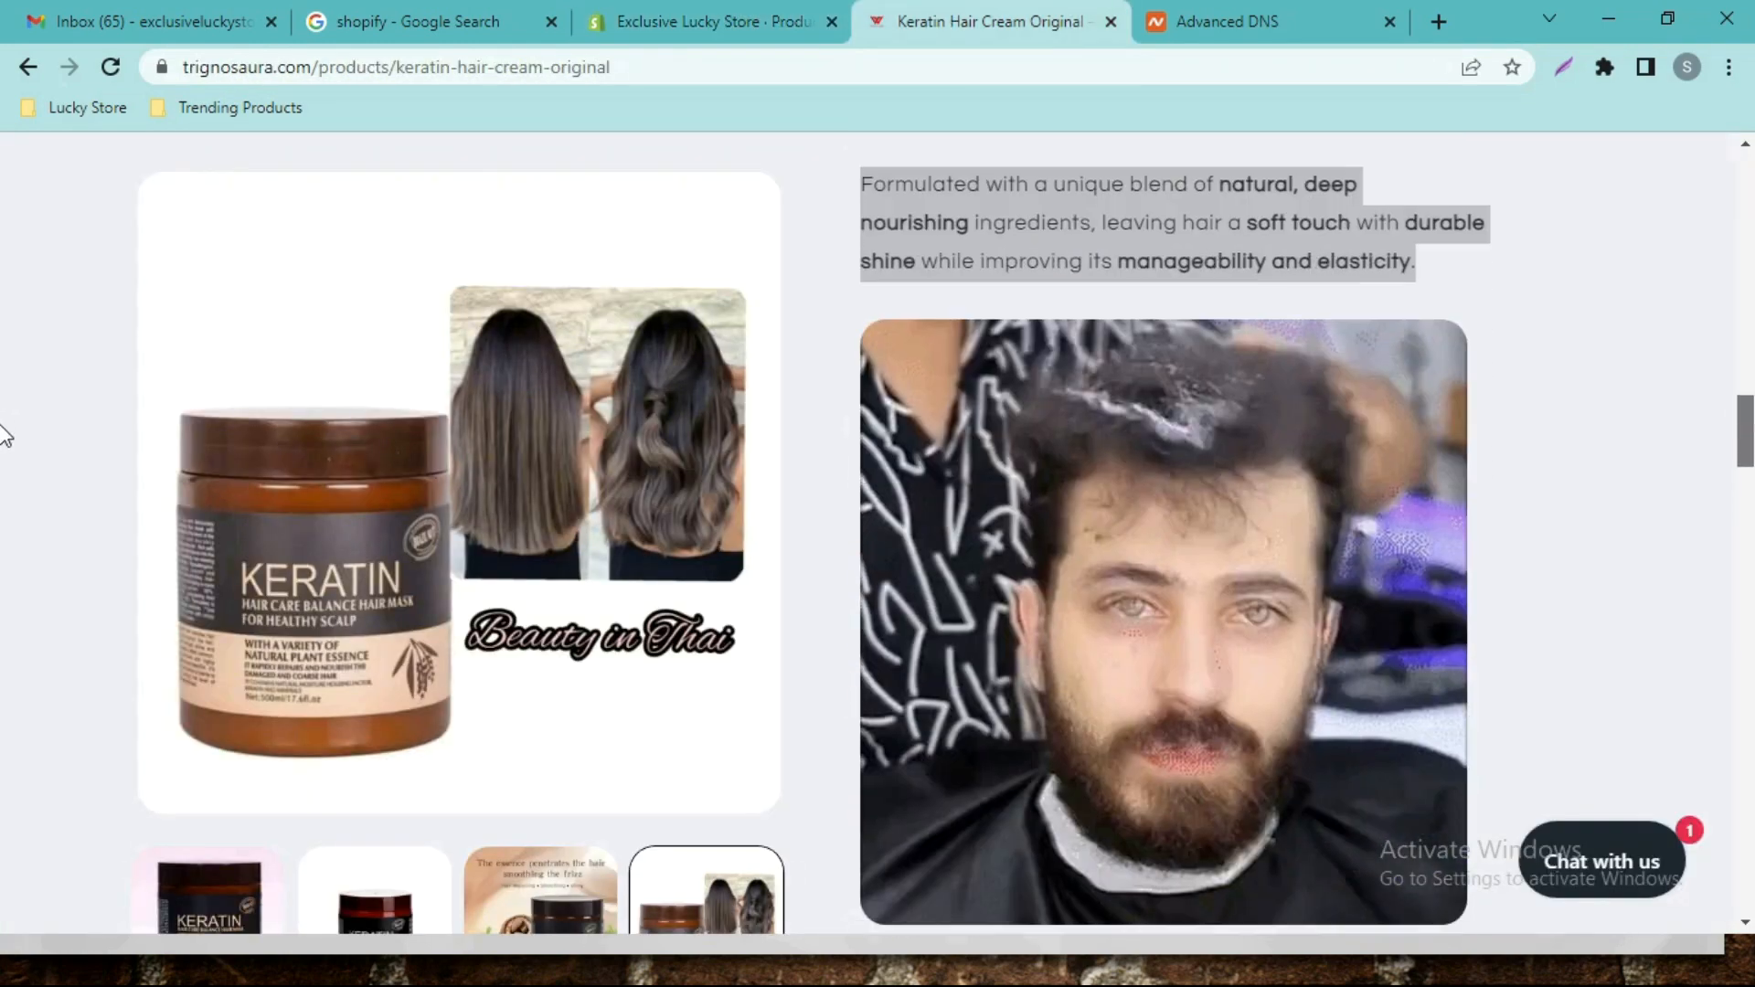
pyautogui.rightClick(1199, 448)
pyautogui.click(1260, 554)
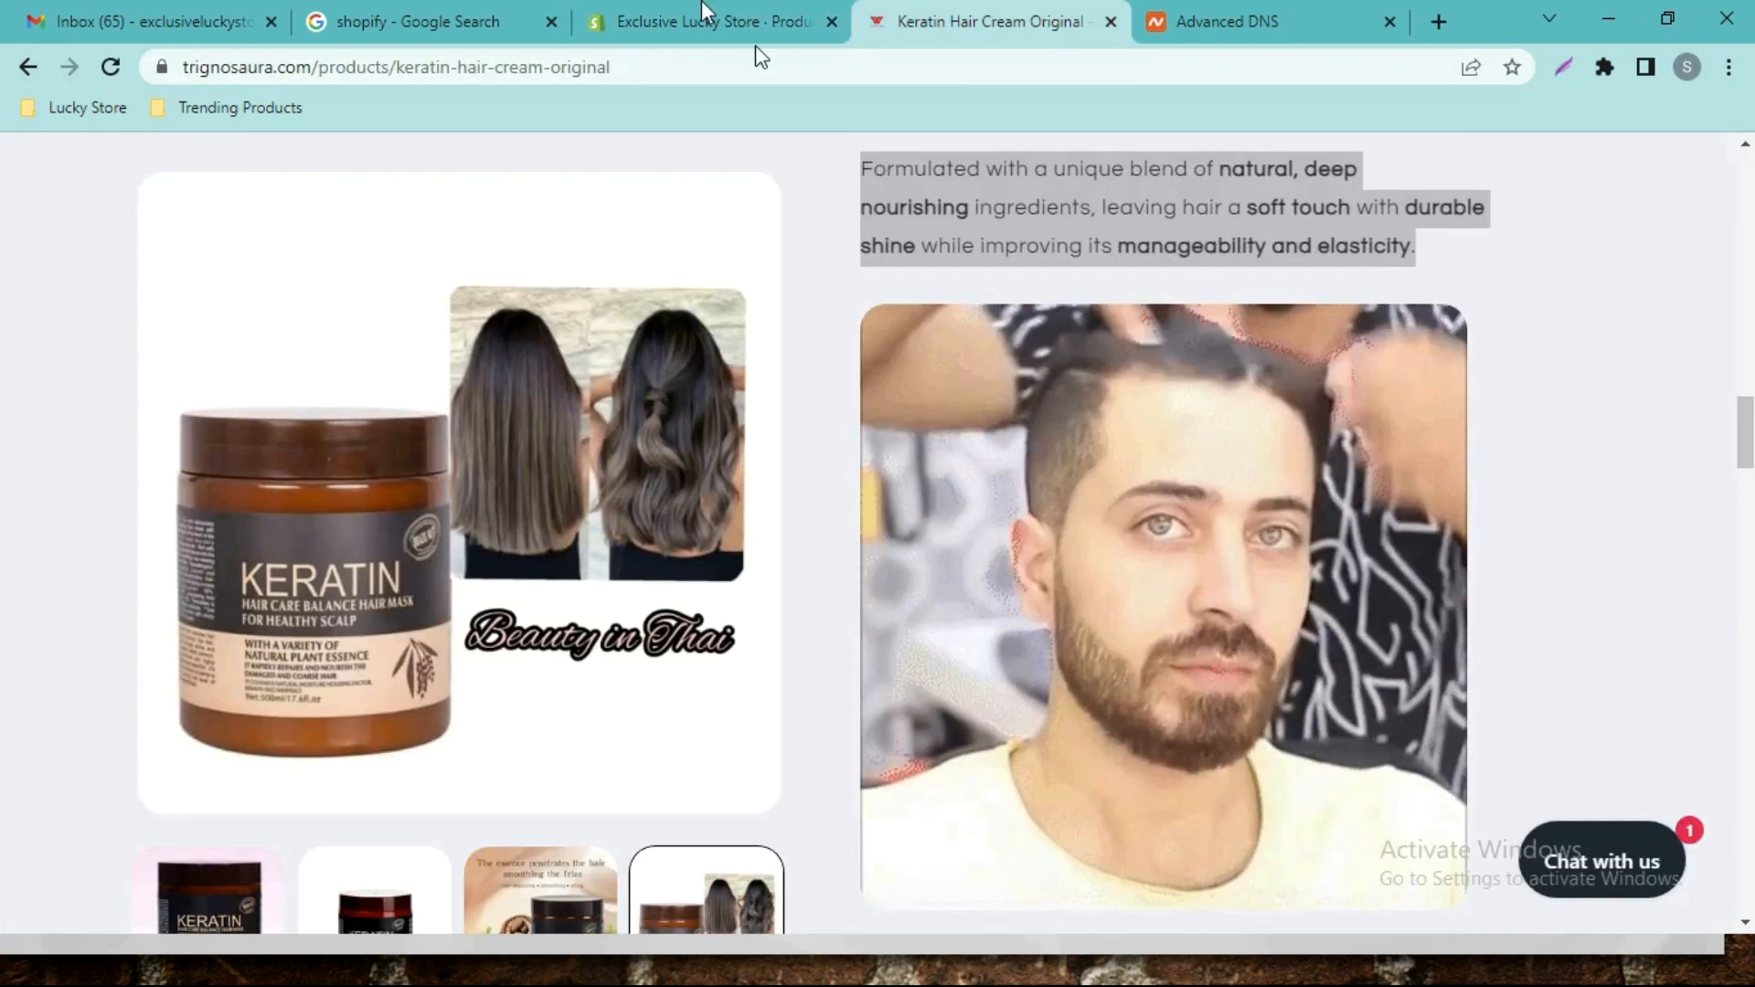
pyautogui.click(723, 21)
pyautogui.scroll(4, 1744, 316)
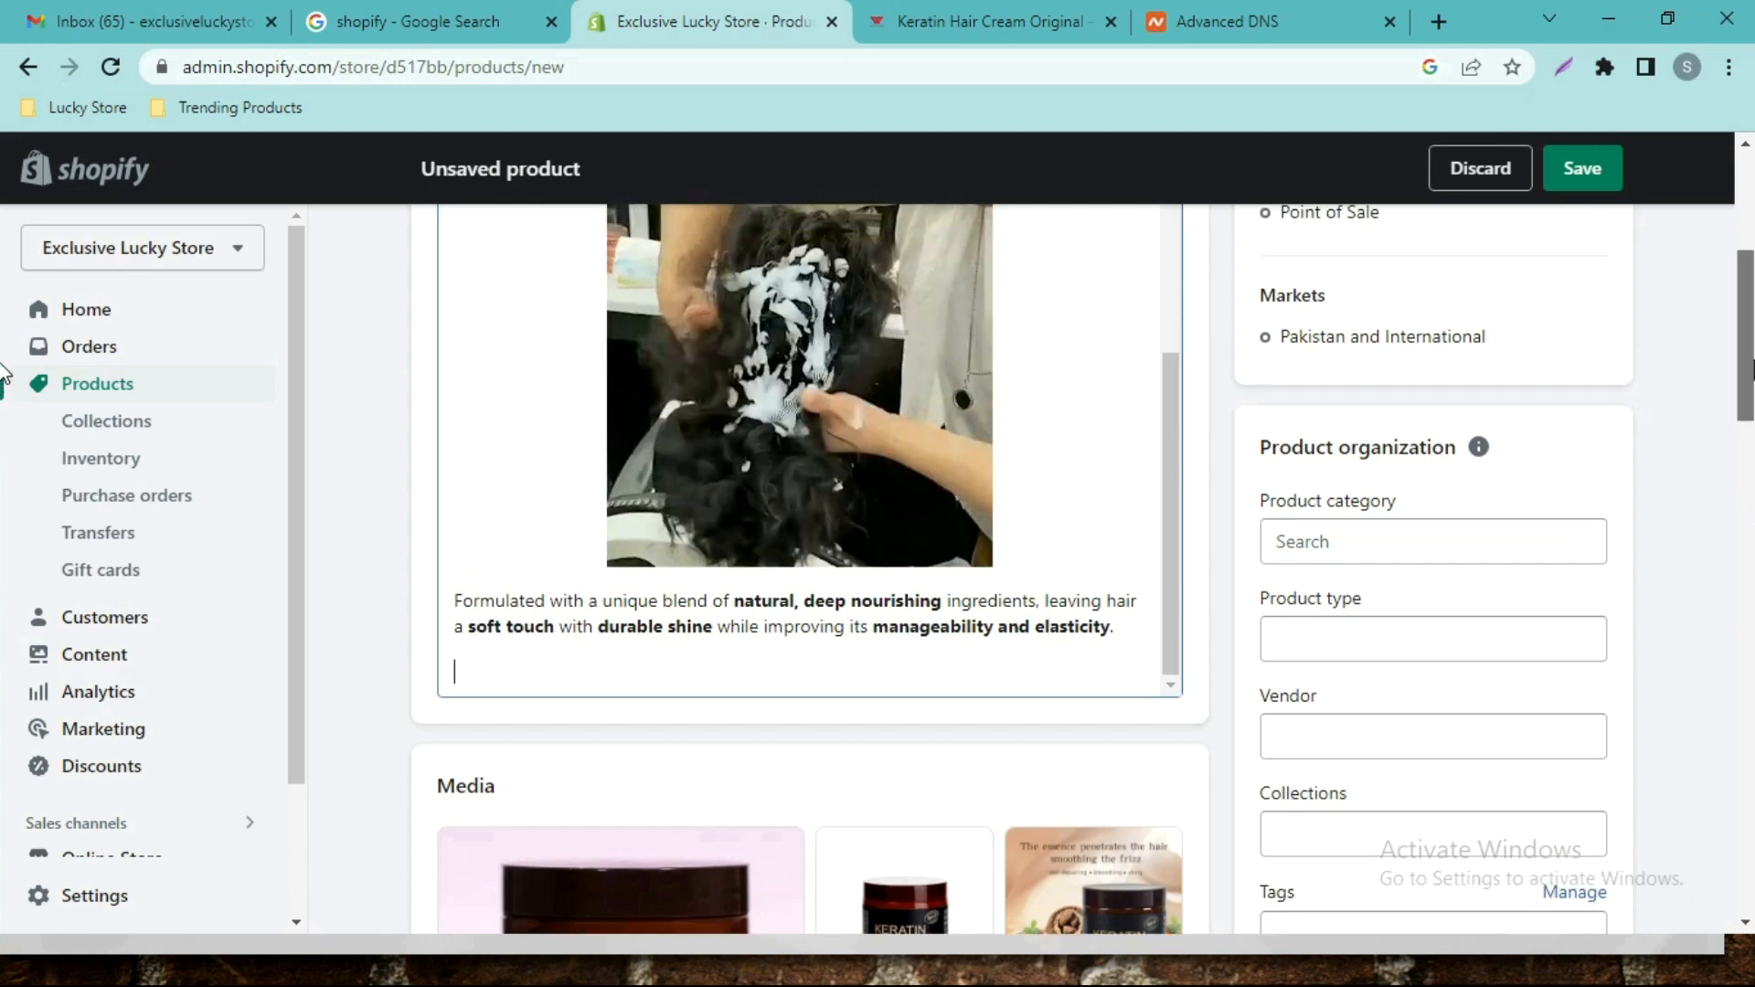
# Insert the copied GIF at the end of the description from its web address.
pyautogui.scroll(-1, 914, 384)
pyautogui.click(909, 304)
pyautogui.scroll(-1, 928, 540)
pyautogui.click(731, 820)
pyautogui.scroll(4, 1006, 549)
pyautogui.scroll(3, 1206, 322)
pyautogui.click(1009, 484)
pyautogui.click(1227, 352)
pyautogui.scroll(-2, 486, 881)
pyautogui.scroll(4, 485, 823)
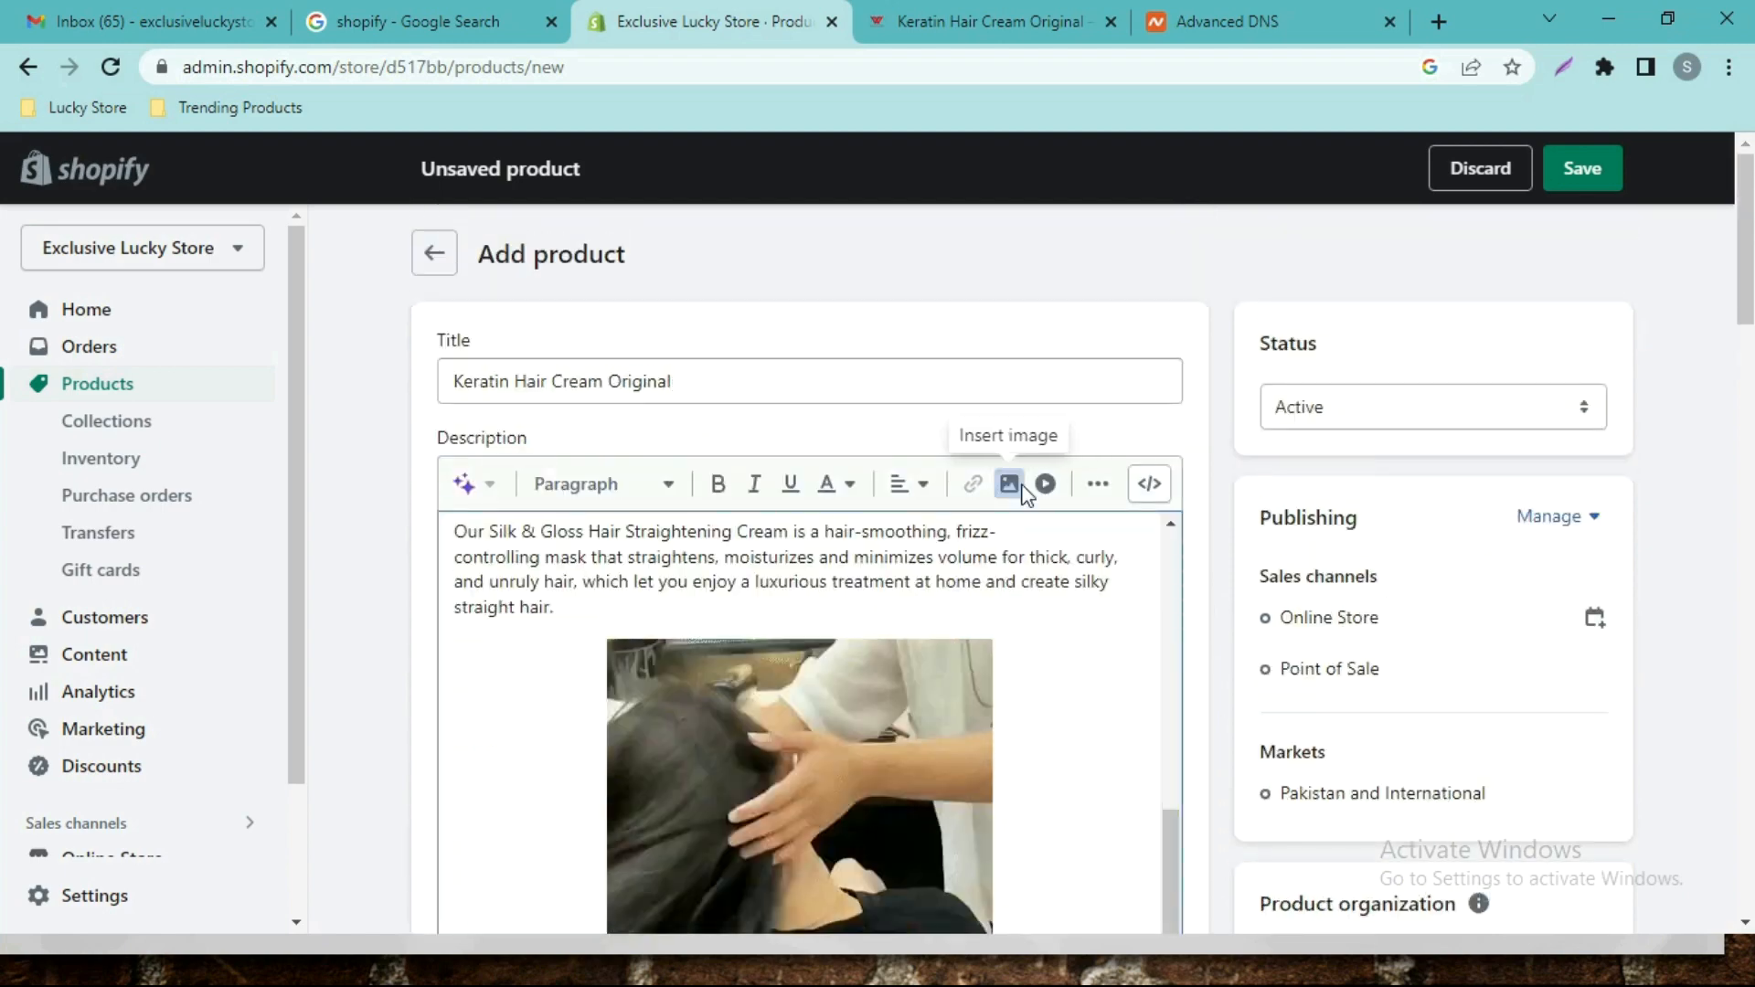
pyautogui.click(1011, 482)
pyautogui.click(886, 469)
pyautogui.click(893, 583)
pyautogui.hotkey('ctrl', 'v')
pyautogui.click(1156, 670)
# Centre the newly inserted GIF and place the cursor below it.
pyautogui.scroll(-6, 8, 435)
pyautogui.scroll(2, 8, 435)
pyautogui.scroll(-3, 882, 450)
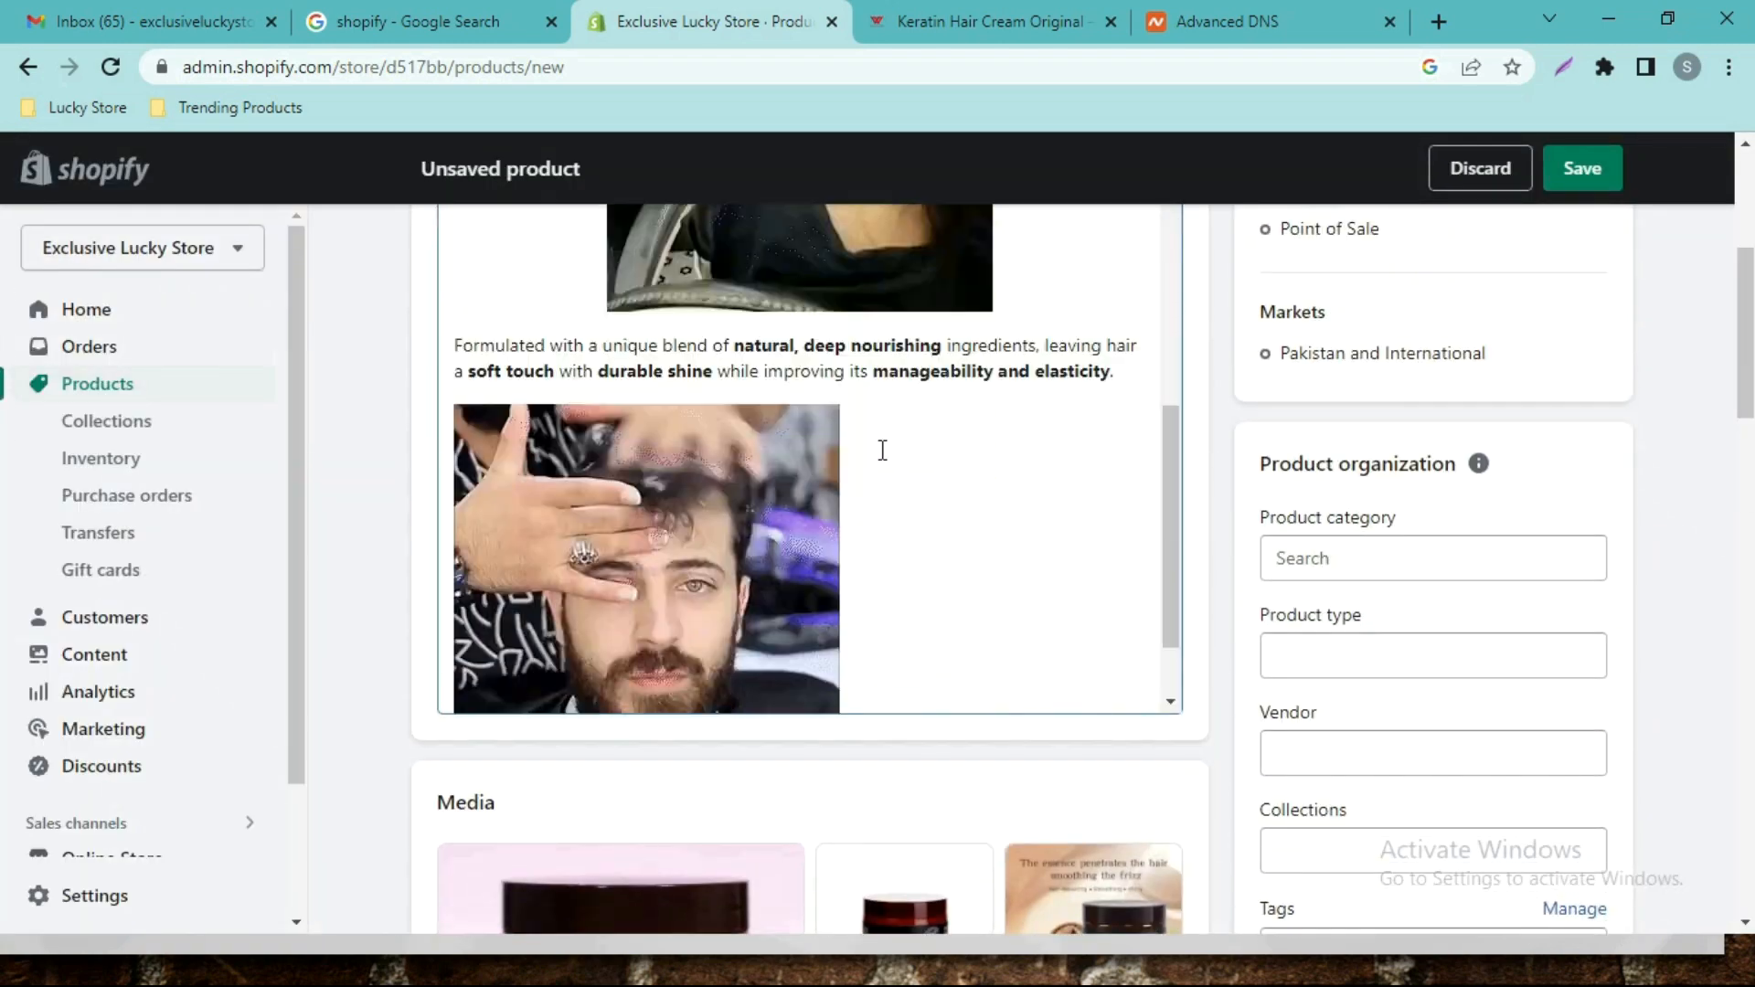
pyautogui.click(723, 457)
pyautogui.scroll(2, 5, 320)
pyautogui.scroll(1, 5, 320)
pyautogui.click(909, 362)
pyautogui.click(916, 439)
pyautogui.scroll(-2, 1034, 722)
pyautogui.click(1034, 721)
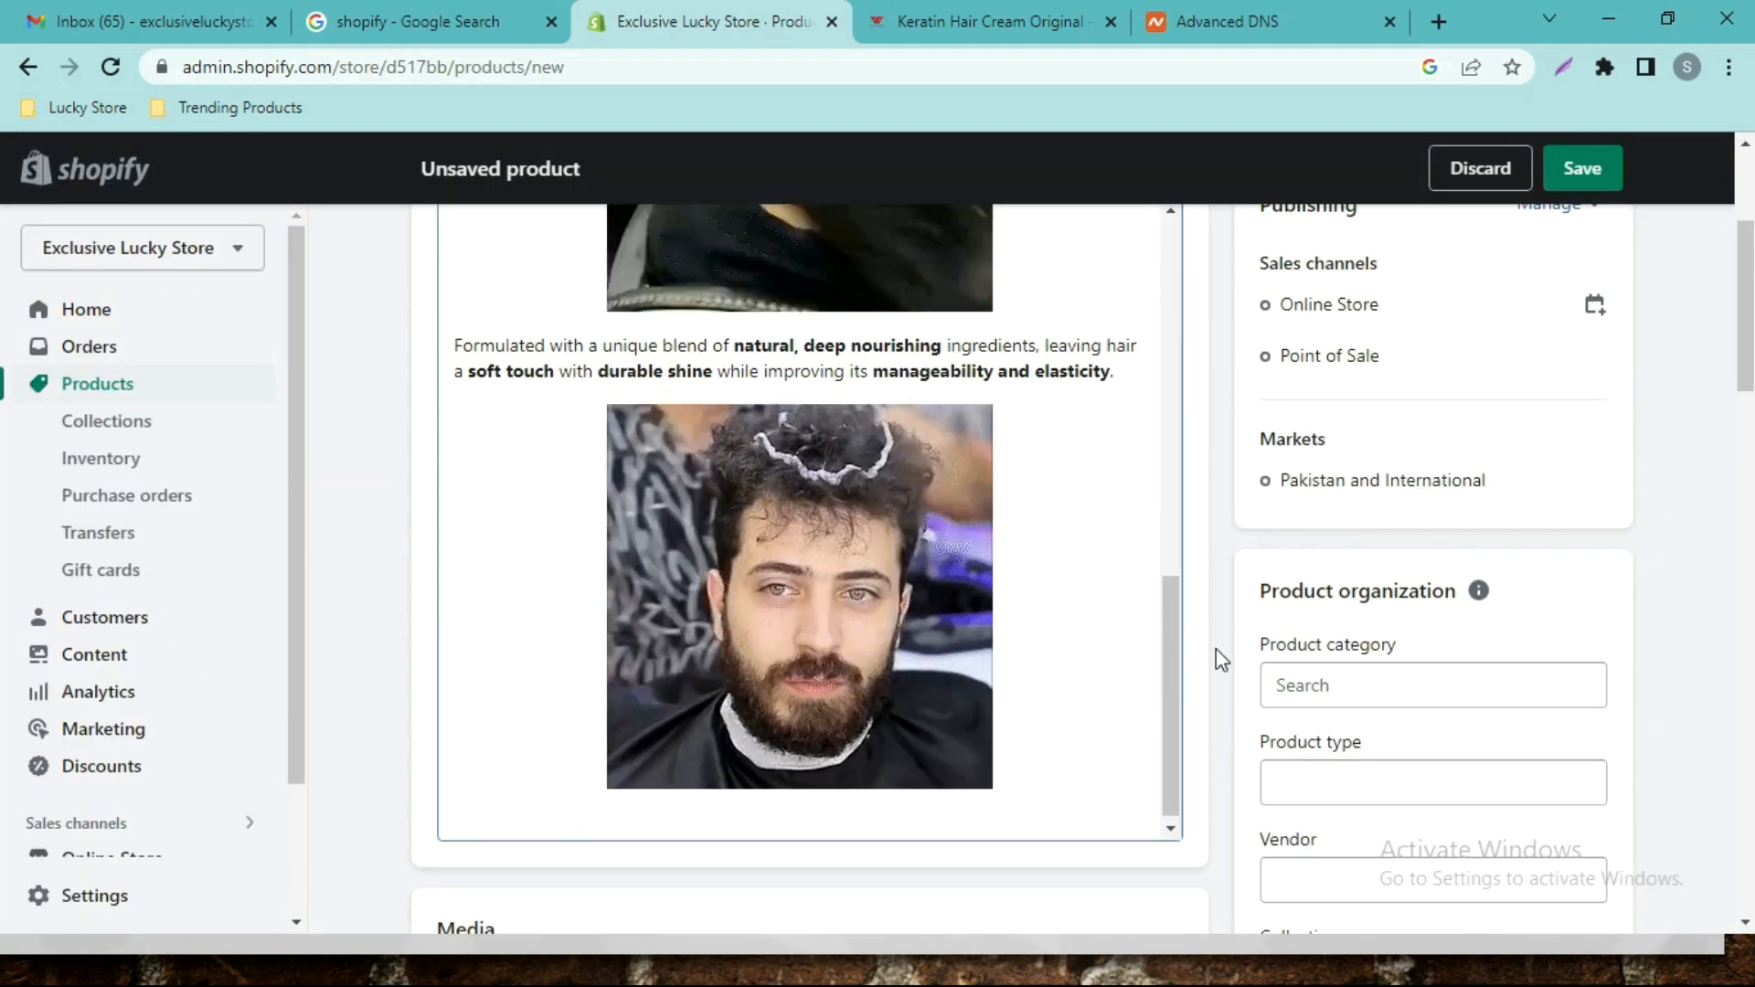
# Copy the 'Instantly create smooth, shiny straight hair…' sentence from the source page into the description.
pyautogui.click(992, 22)
pyautogui.scroll(-3, 1521, 540)
pyautogui.moveTo(1434, 253); pyautogui.dragTo(863, 219)
pyautogui.hotkey('ctrl', 'c')
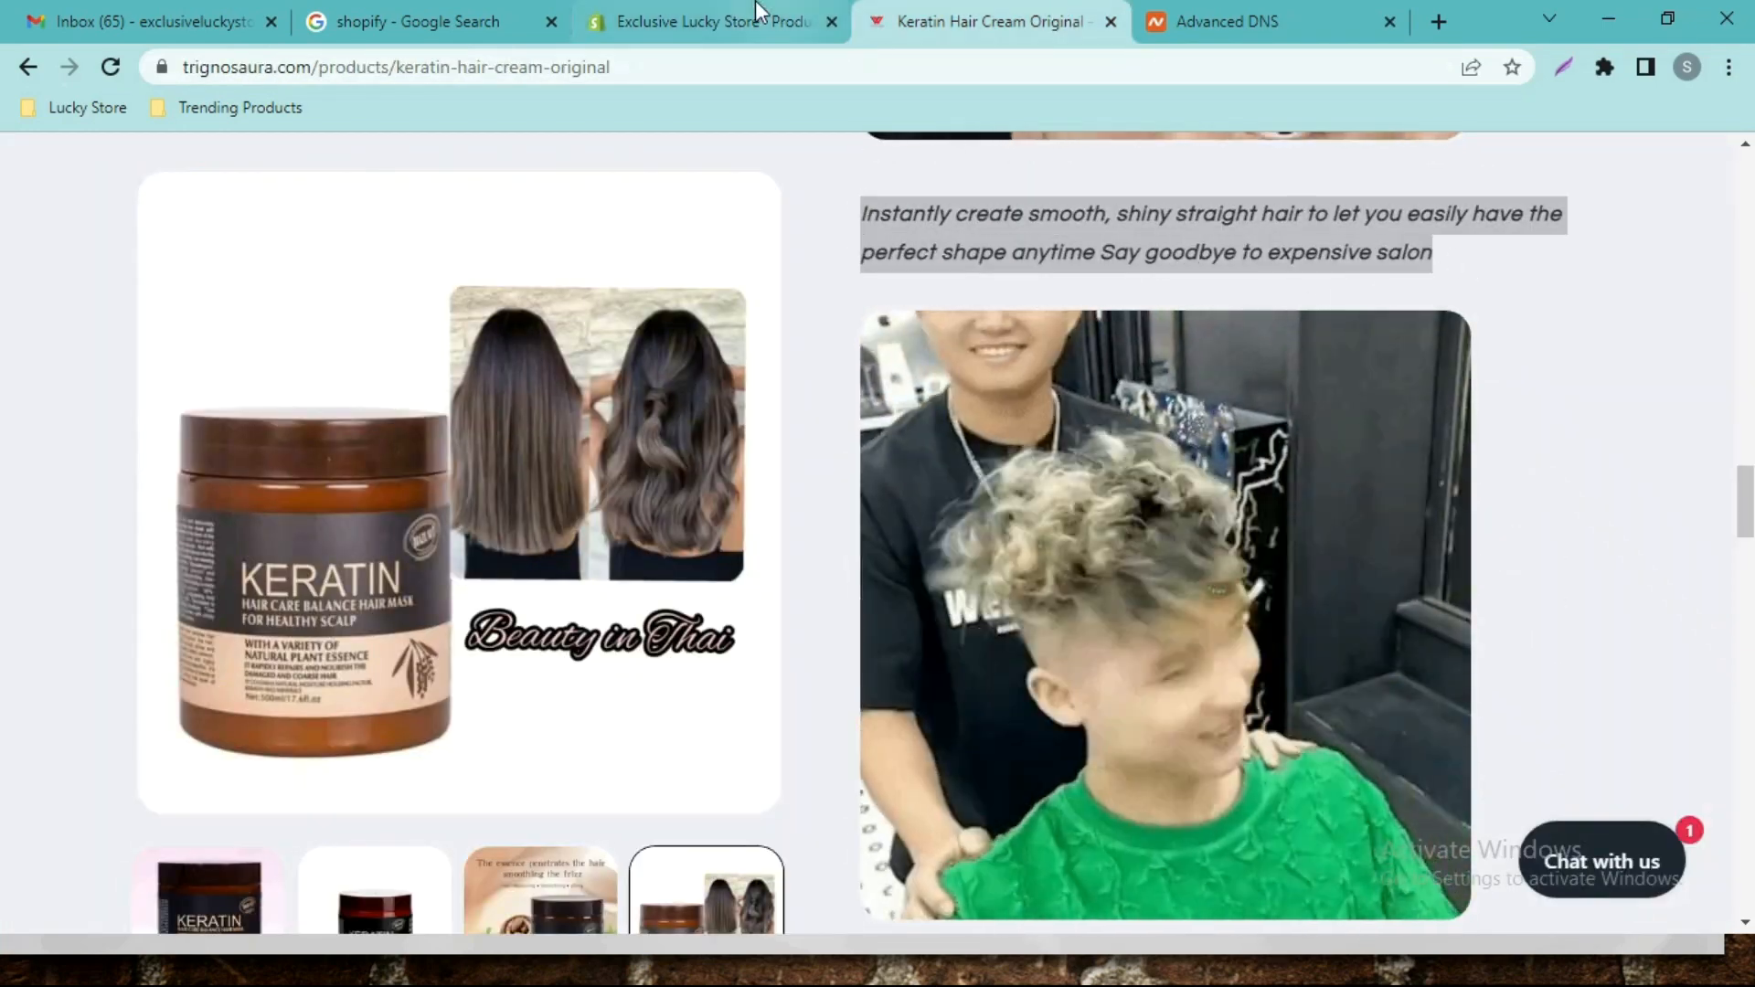
pyautogui.click(722, 22)
pyautogui.hotkey('ctrl', 'v')
pyautogui.press('Return')
pyautogui.press('Return')
# Copy the next product GIF's address and insert it into the description.
pyautogui.click(992, 22)
pyautogui.rightClick(1247, 514)
pyautogui.click(1334, 624)
pyautogui.click(722, 22)
pyautogui.moveTo(1748, 368); pyautogui.dragTo(1748, 408)
pyautogui.click(1009, 289)
pyautogui.click(881, 430)
pyautogui.hotkey('ctrl', 'v')
pyautogui.click(1156, 573)
# Centre the second GIF and start a new line below it.
pyautogui.click(761, 508)
pyautogui.click(912, 352)
pyautogui.click(916, 441)
pyautogui.doubleClick(873, 544)
pyautogui.click(1058, 782)
pyautogui.click(1015, 580)
pyautogui.press('Return')
# Copy the red-haired woman photo's image address from the Keratin source page.
pyautogui.click(1026, 18)
pyautogui.moveTo(1748, 512); pyautogui.dragTo(1748, 666)
pyautogui.scroll(10, 4, 640)
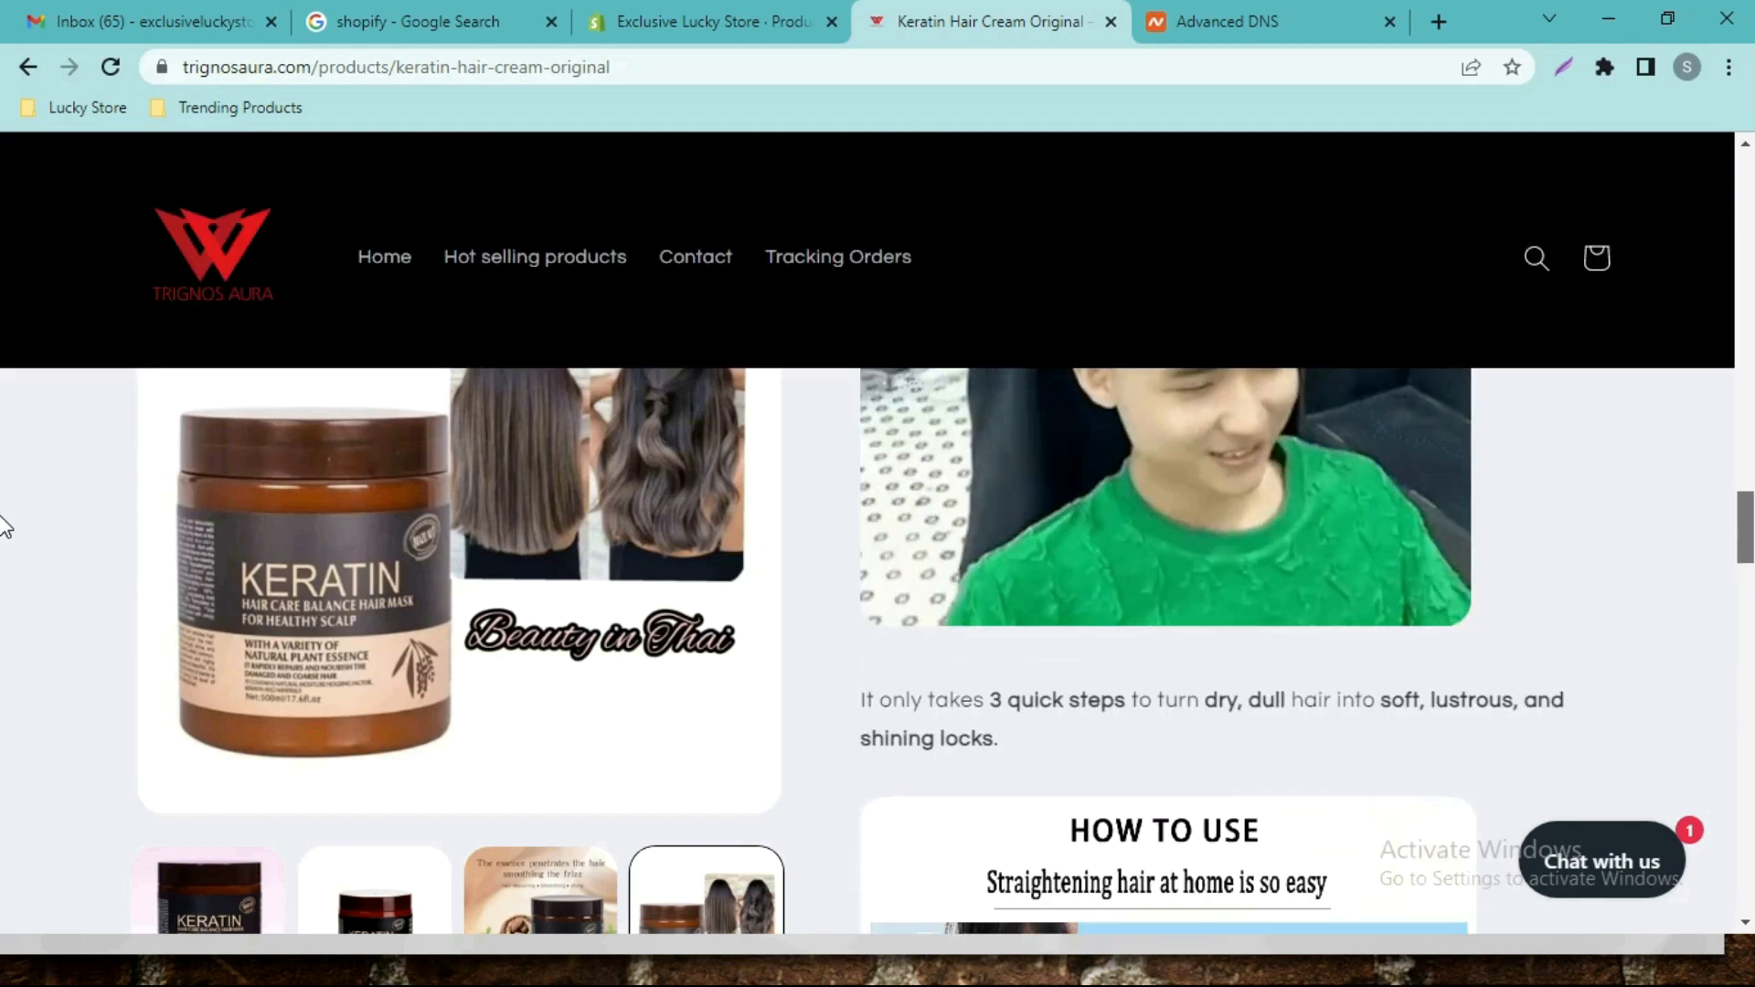
pyautogui.scroll(-2, 5, 531)
pyautogui.scroll(-4, 4, 544)
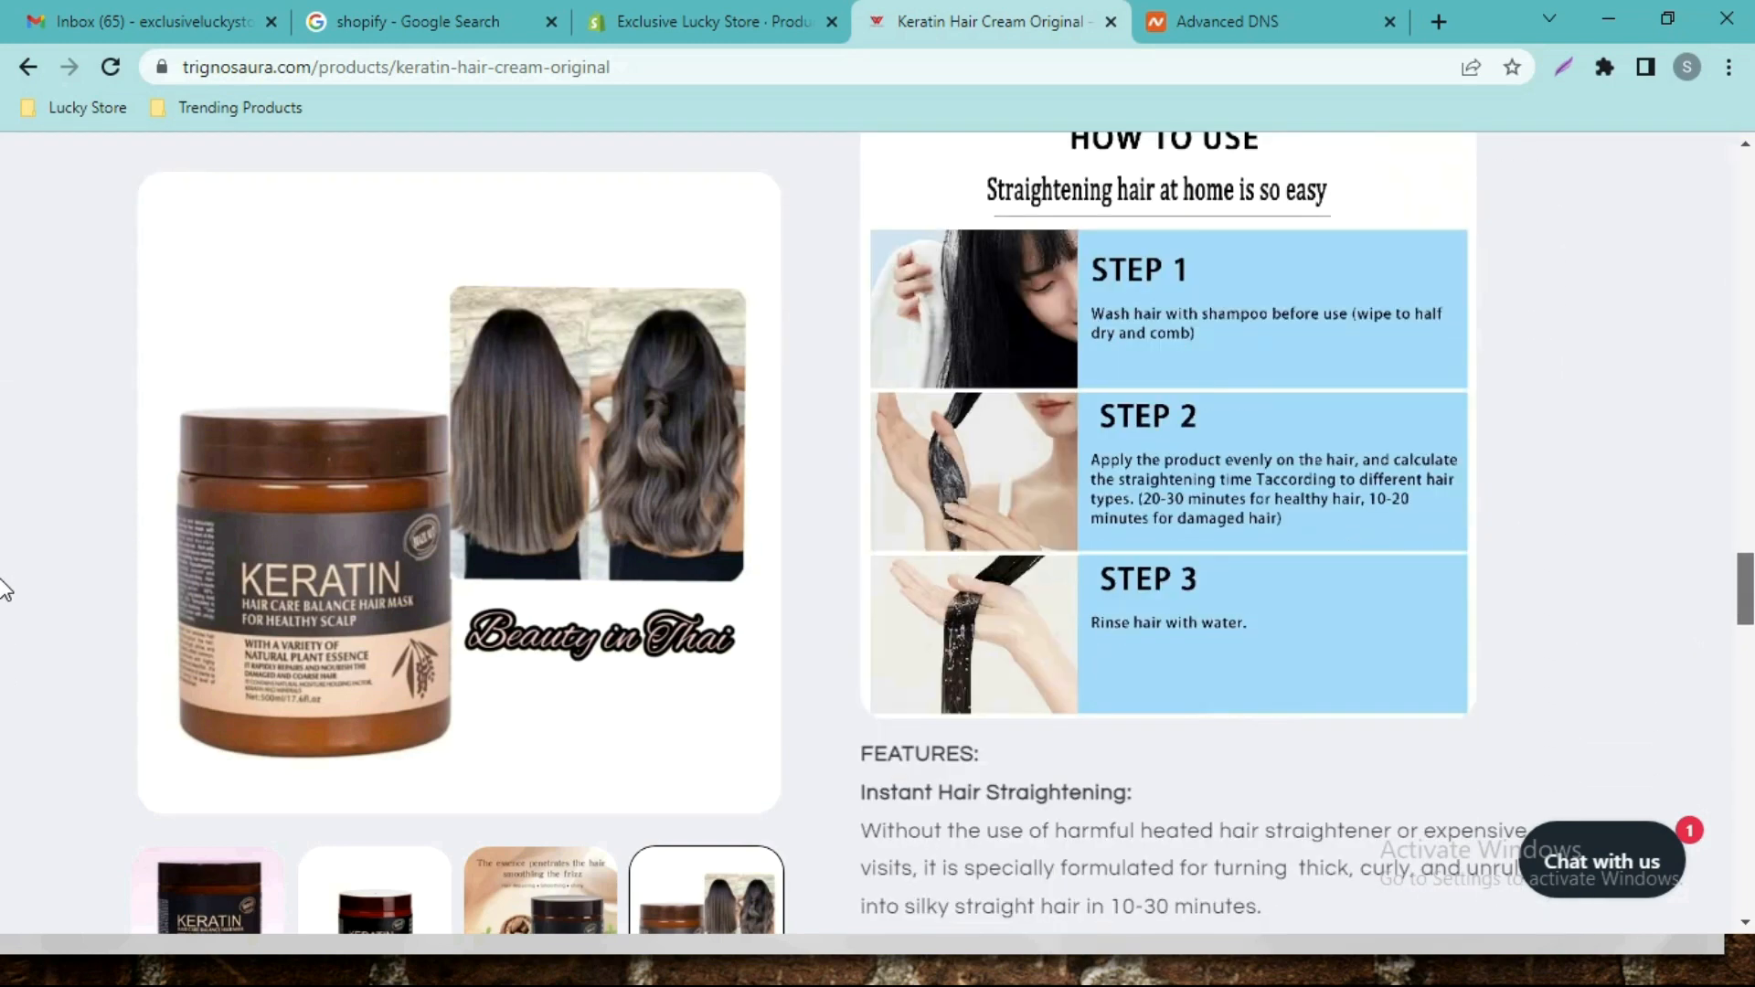
pyautogui.scroll(1, 5, 559)
pyautogui.scroll(3, 5, 567)
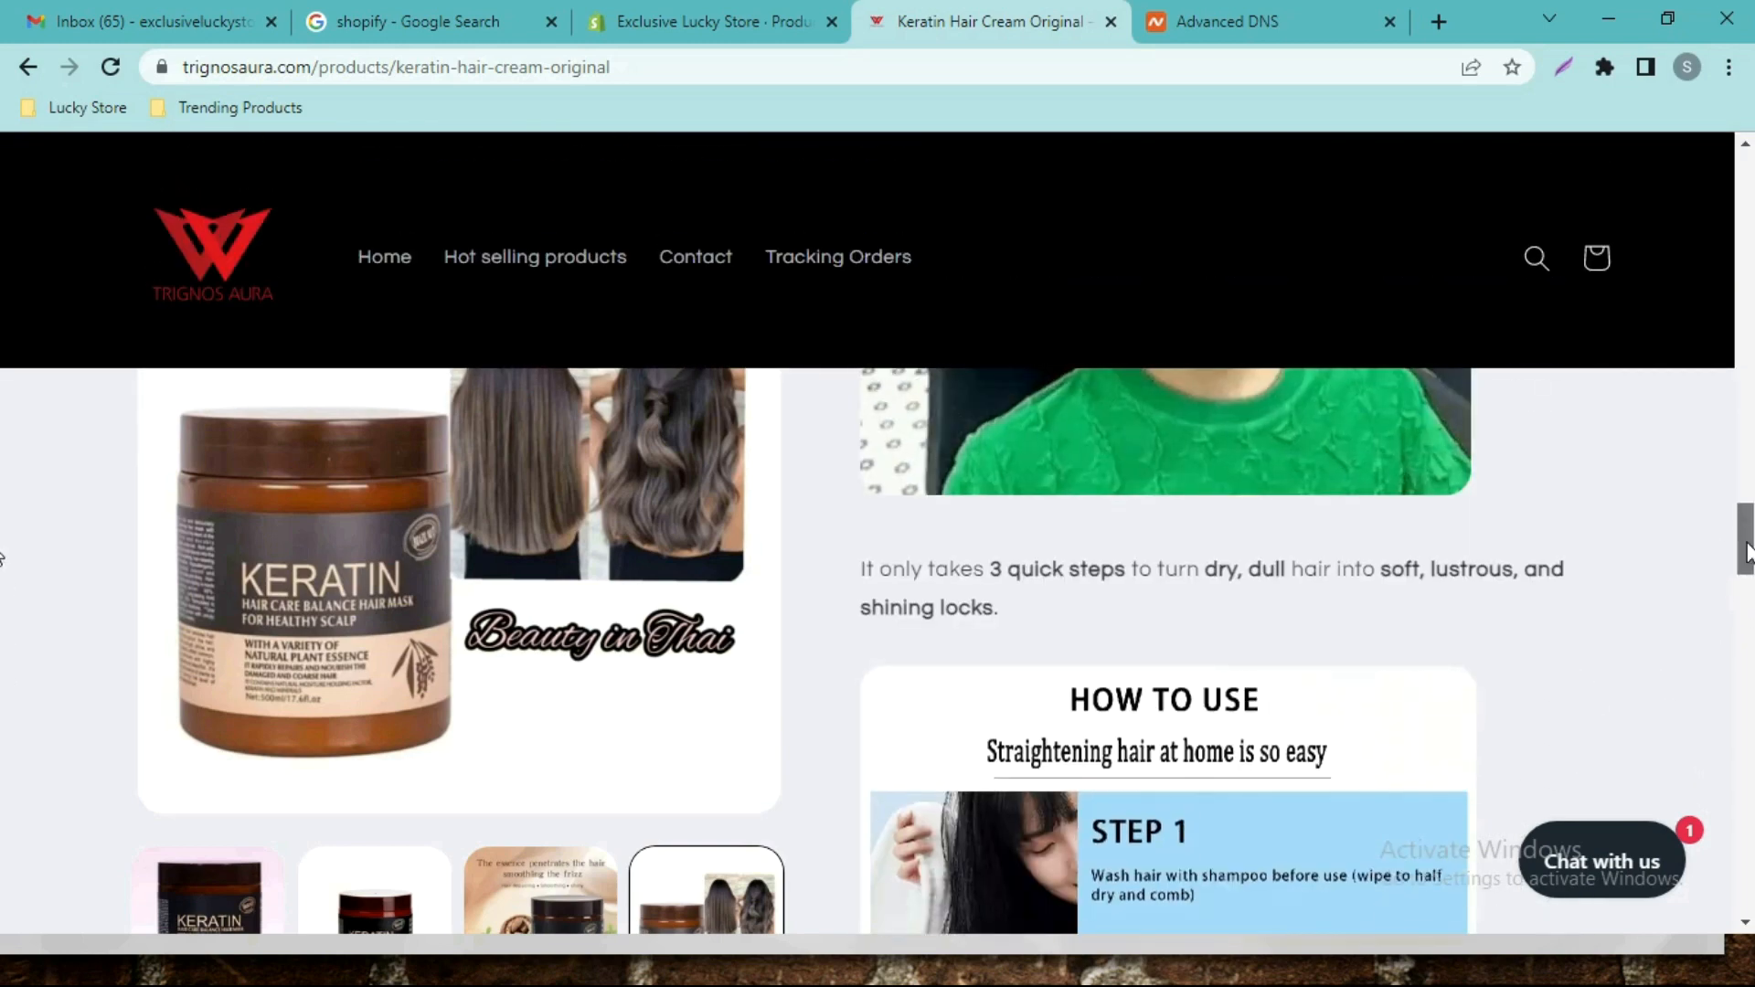
pyautogui.scroll(-15, 2, 585)
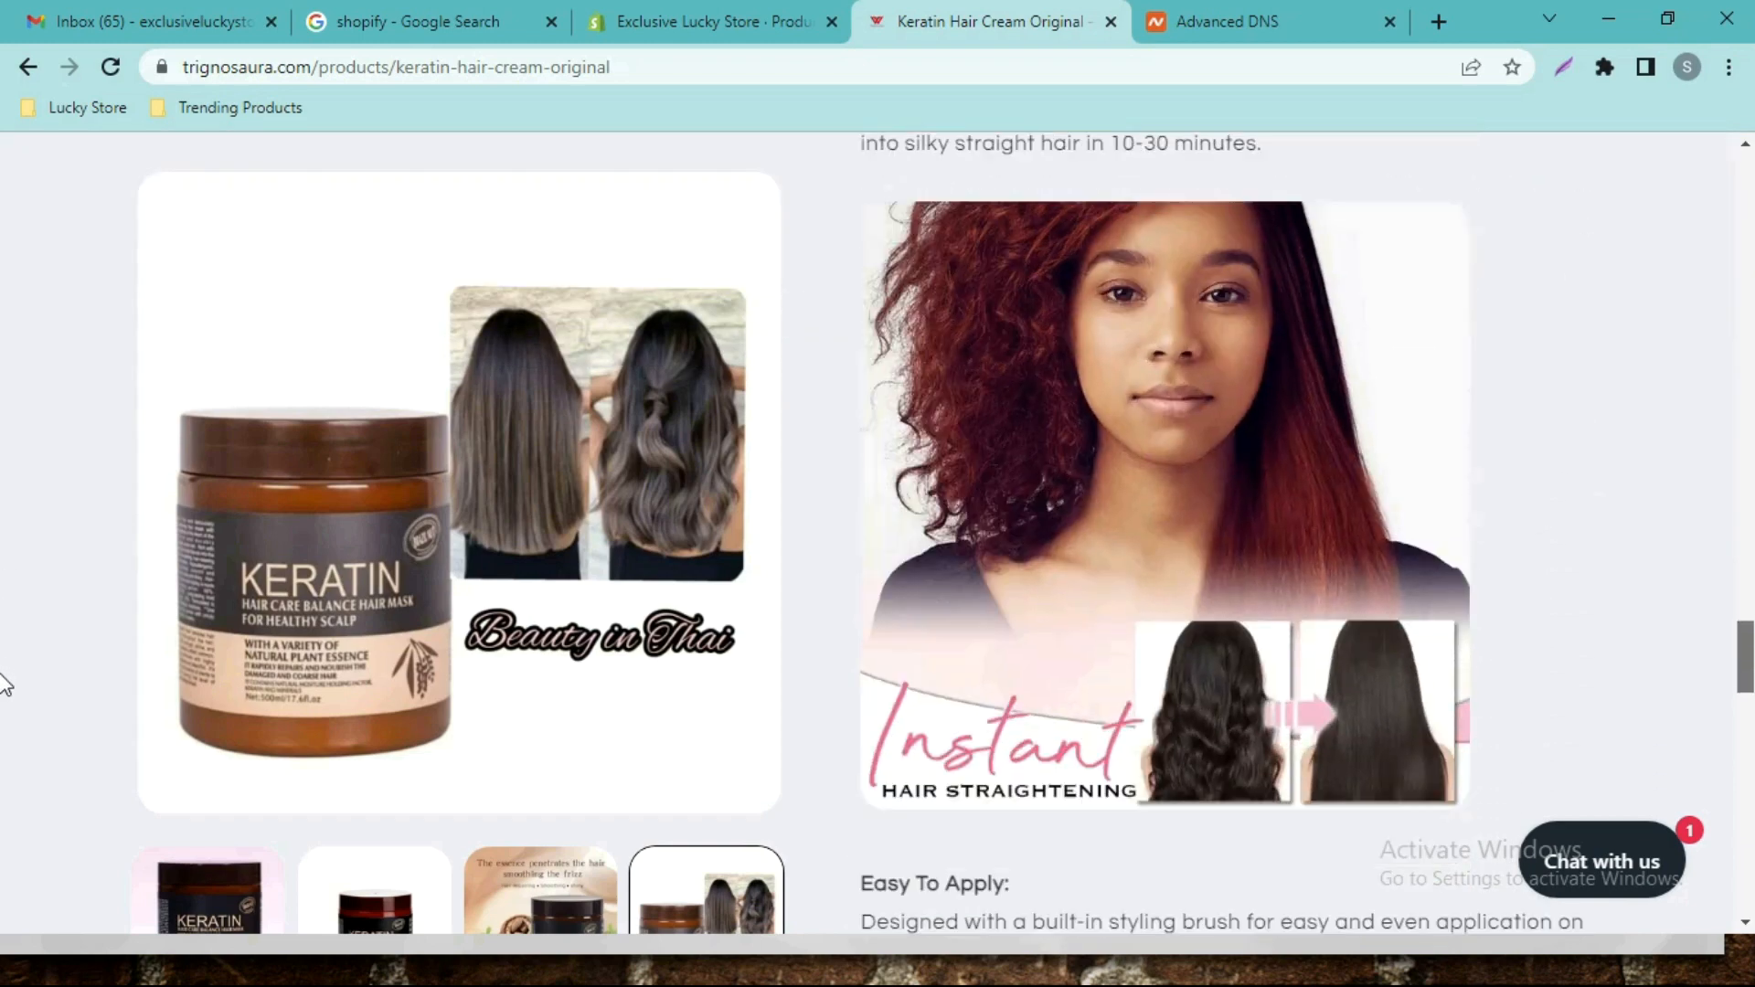
pyautogui.scroll(3, 1250, 593)
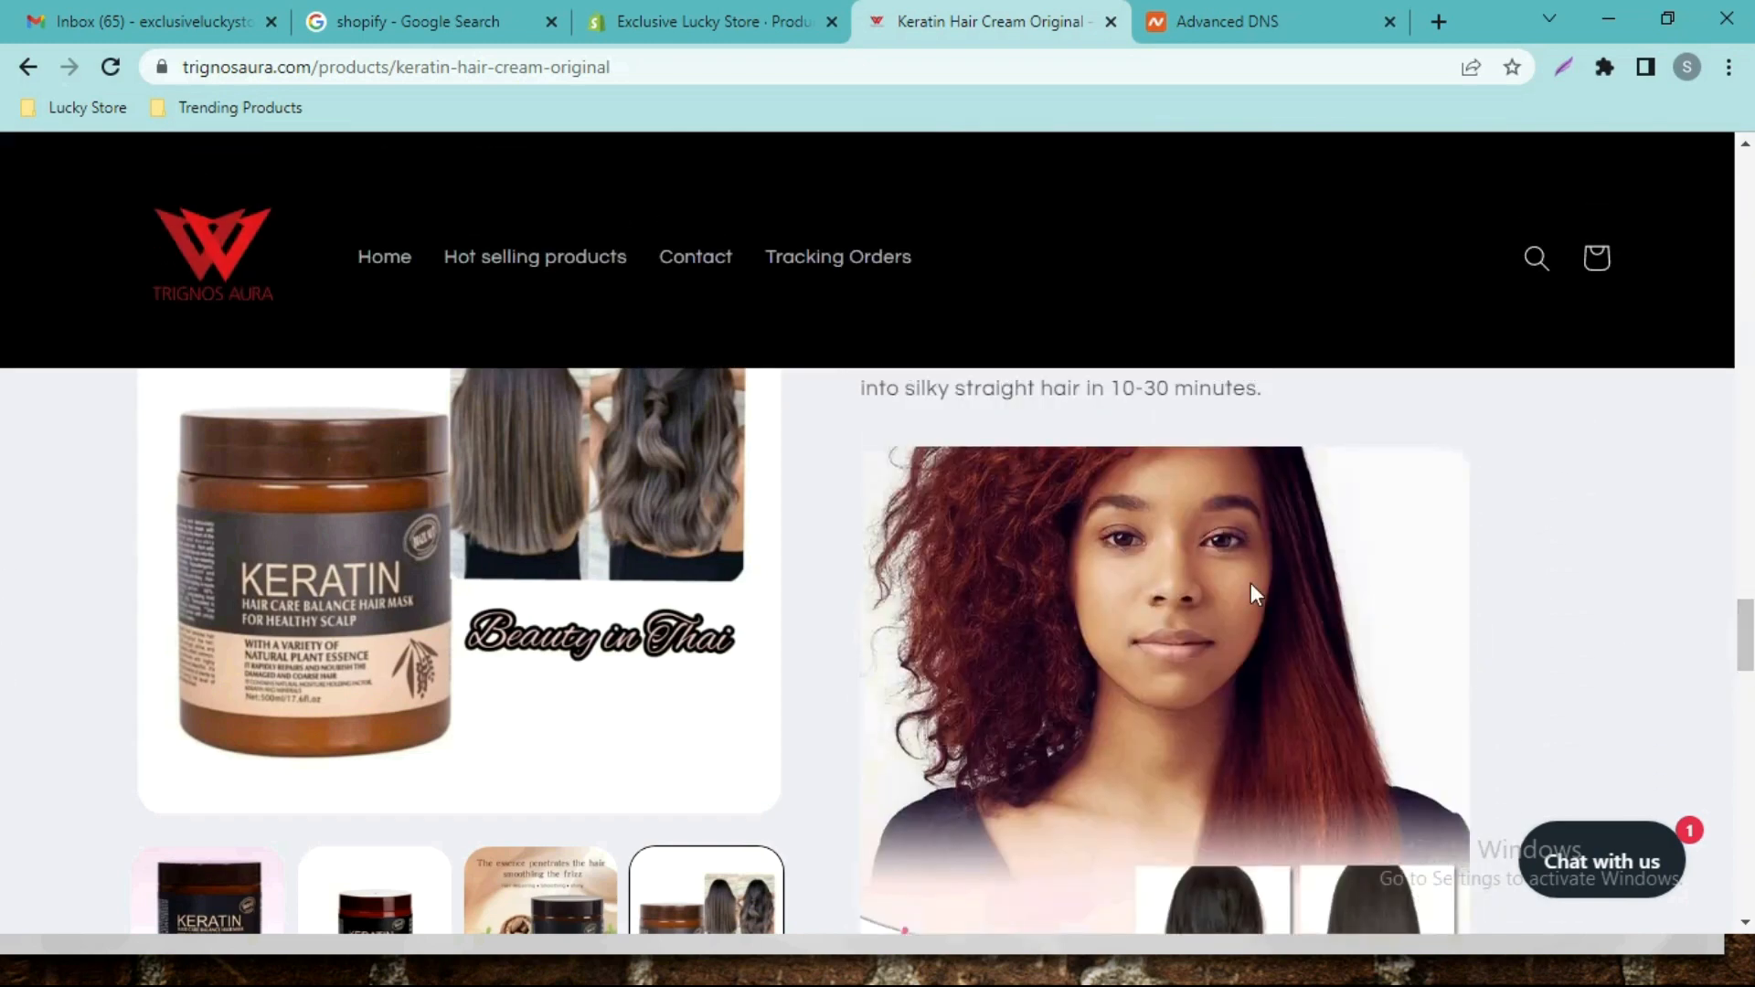
pyautogui.rightClick(993, 617)
pyautogui.click(1092, 730)
# Open the description's insert-image window on the web address option.
pyautogui.click(795, 21)
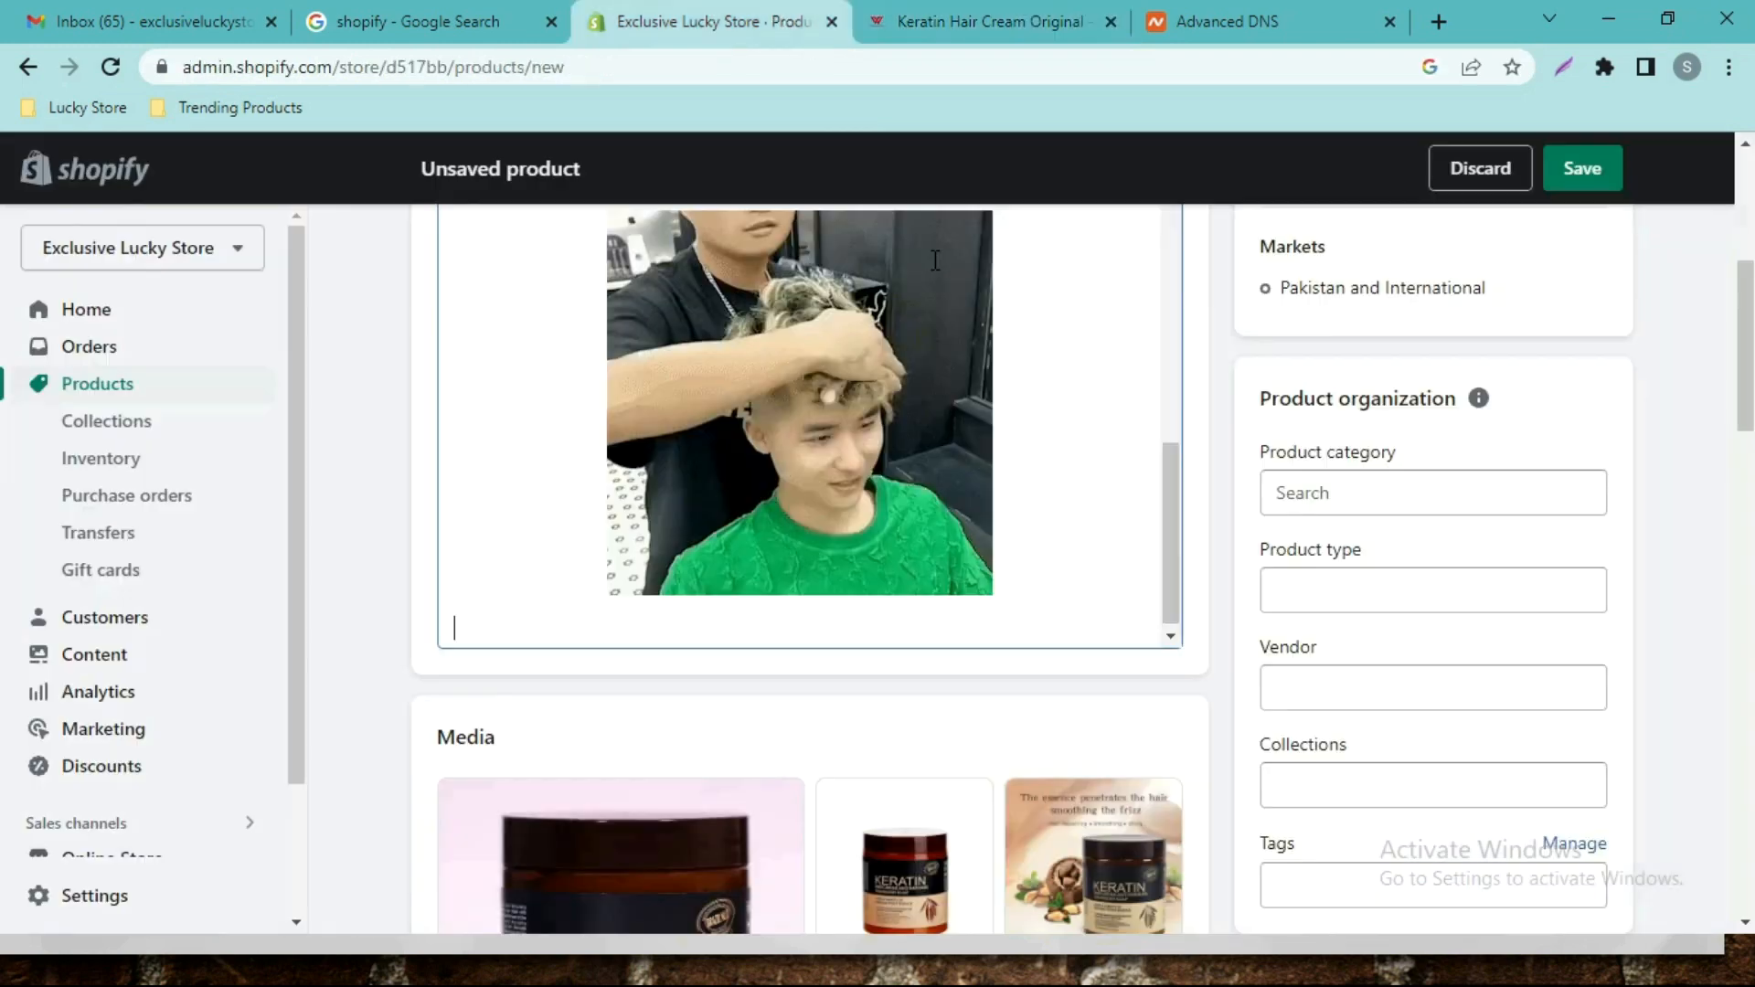
pyautogui.scroll(2, 1748, 345)
pyautogui.scroll(2, 1748, 345)
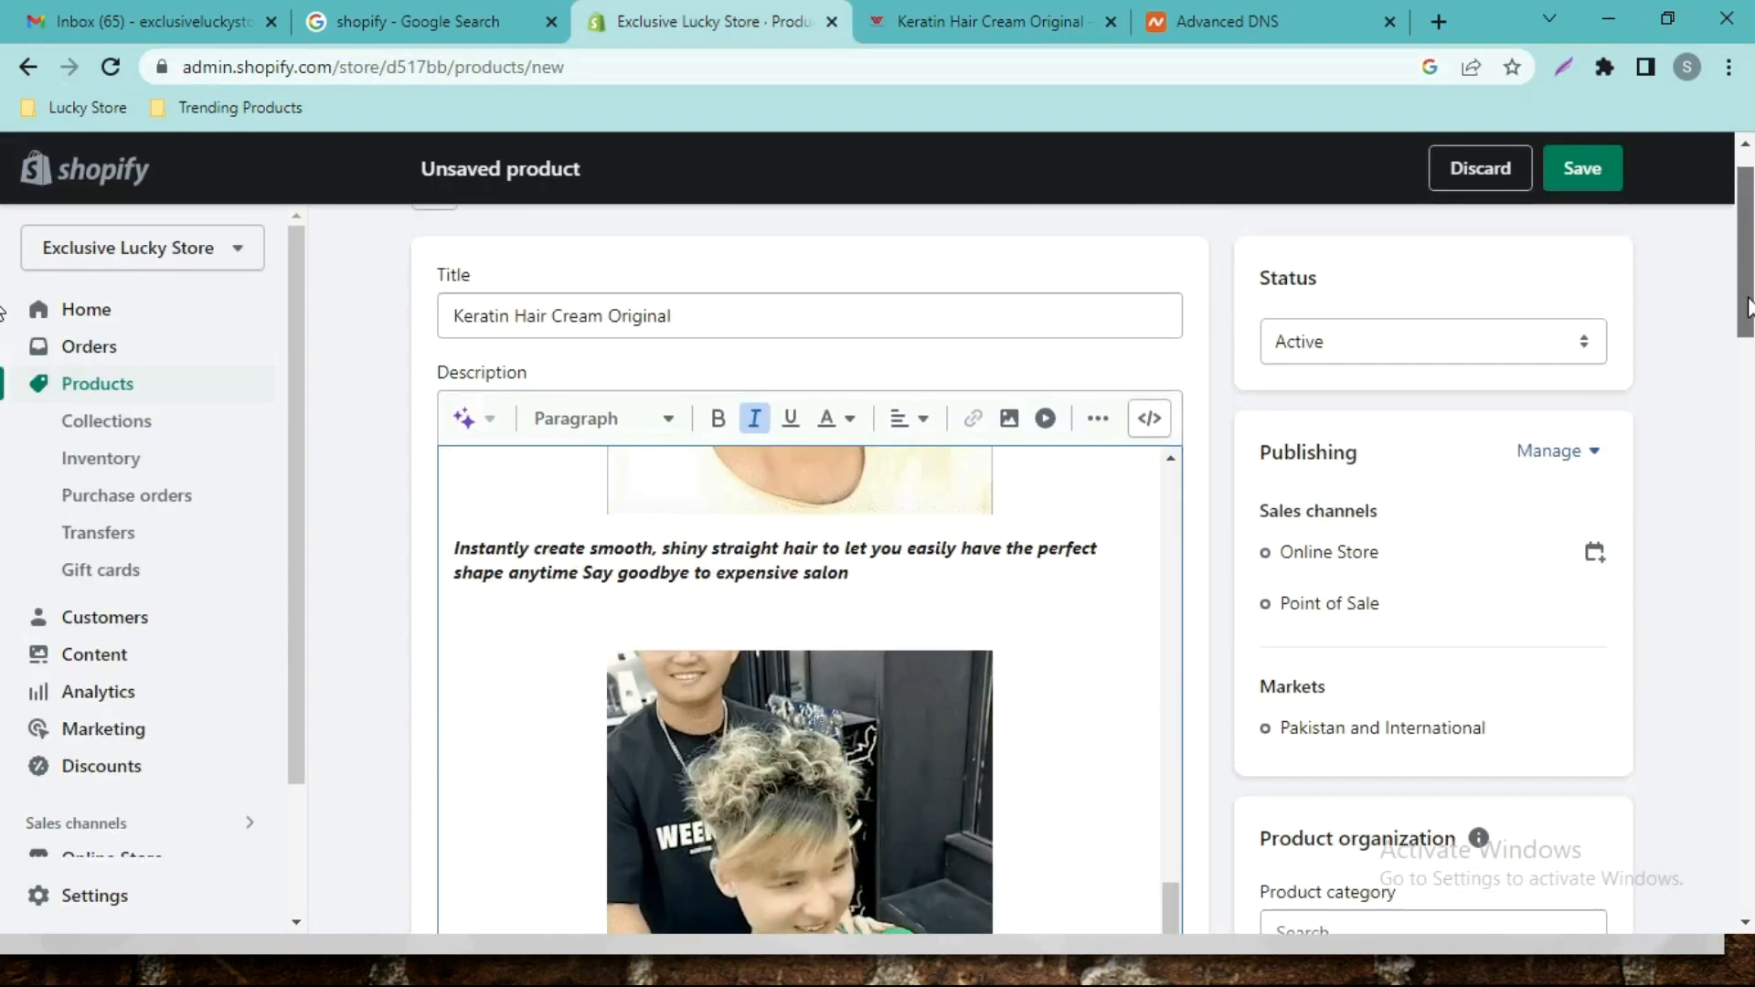
pyautogui.click(1010, 417)
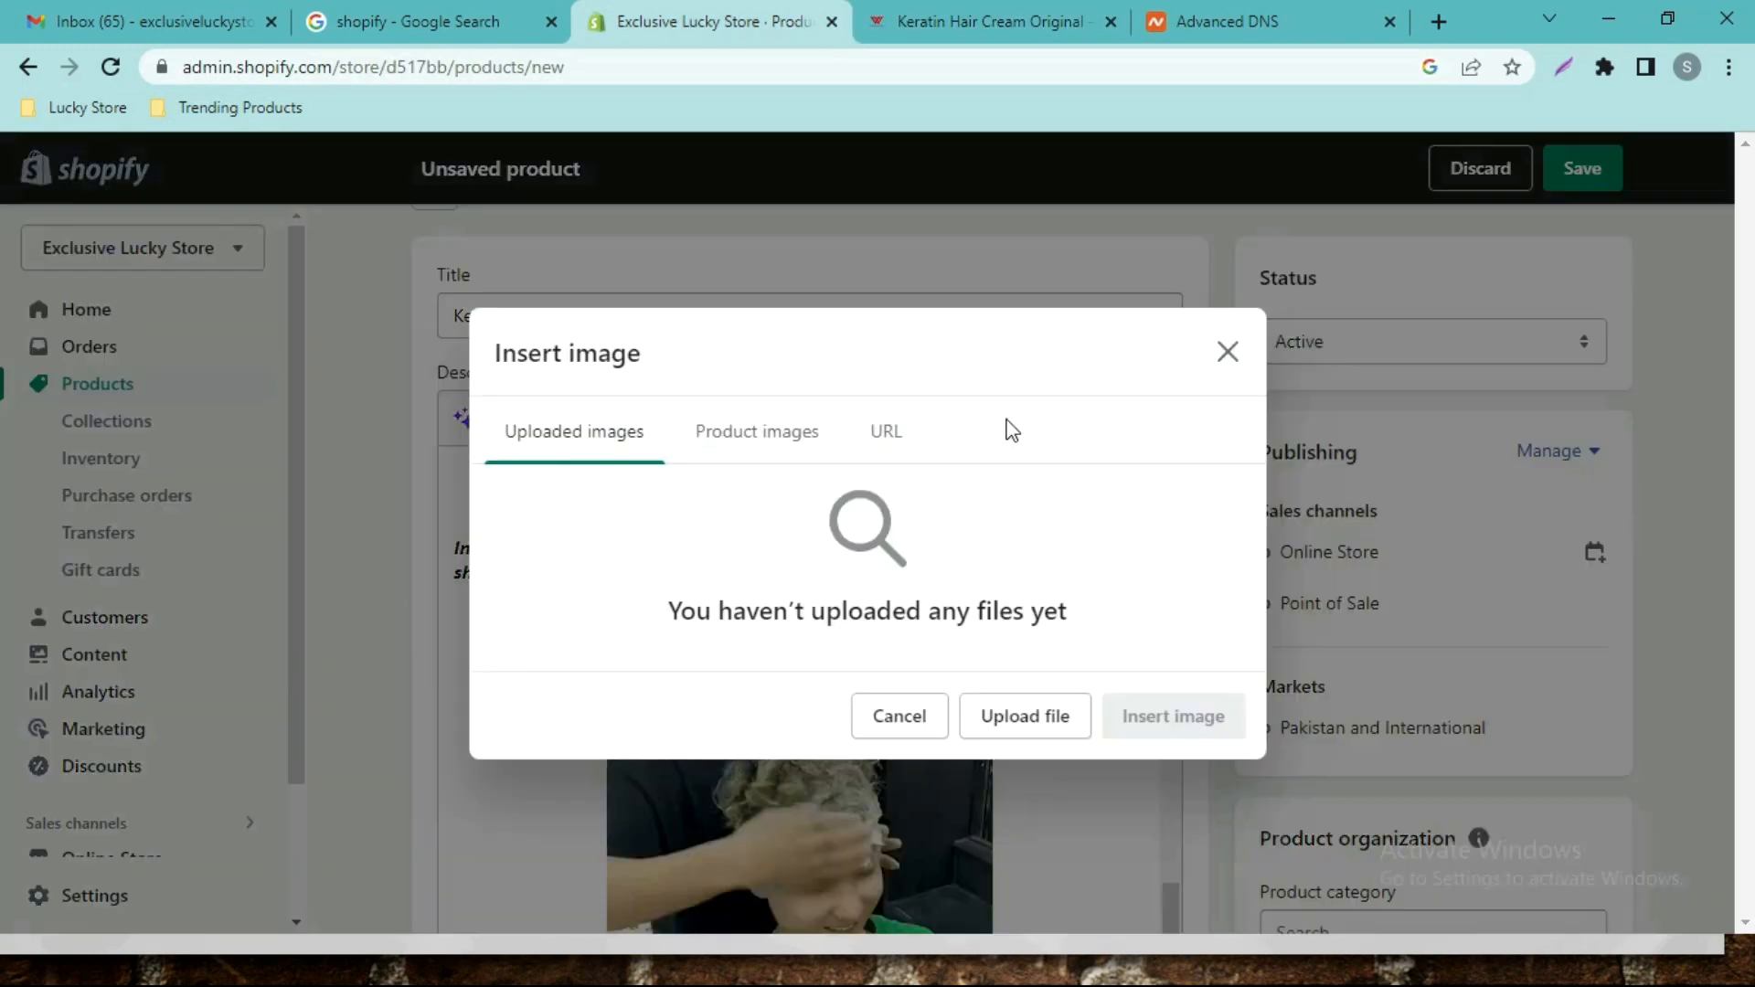
pyautogui.click(886, 438)
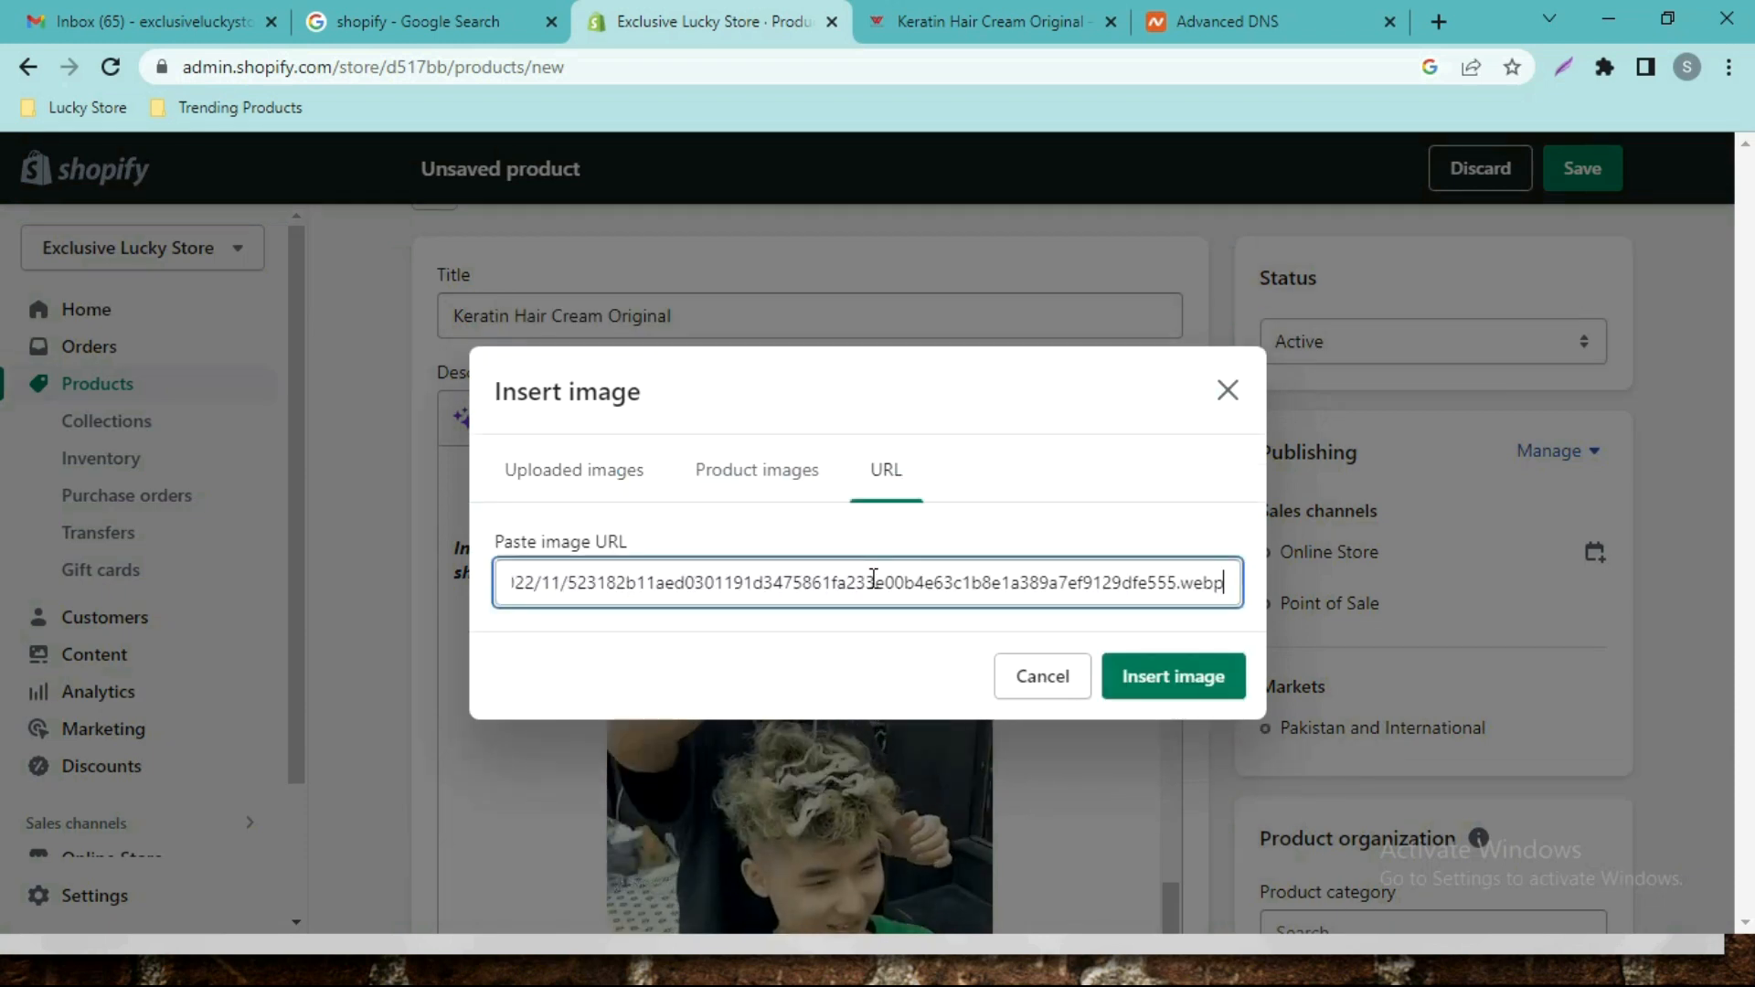
# Insert the red-haired woman photo into the description and review the result.
pyautogui.click(1181, 676)
pyautogui.scroll(-7, 1023, 389)
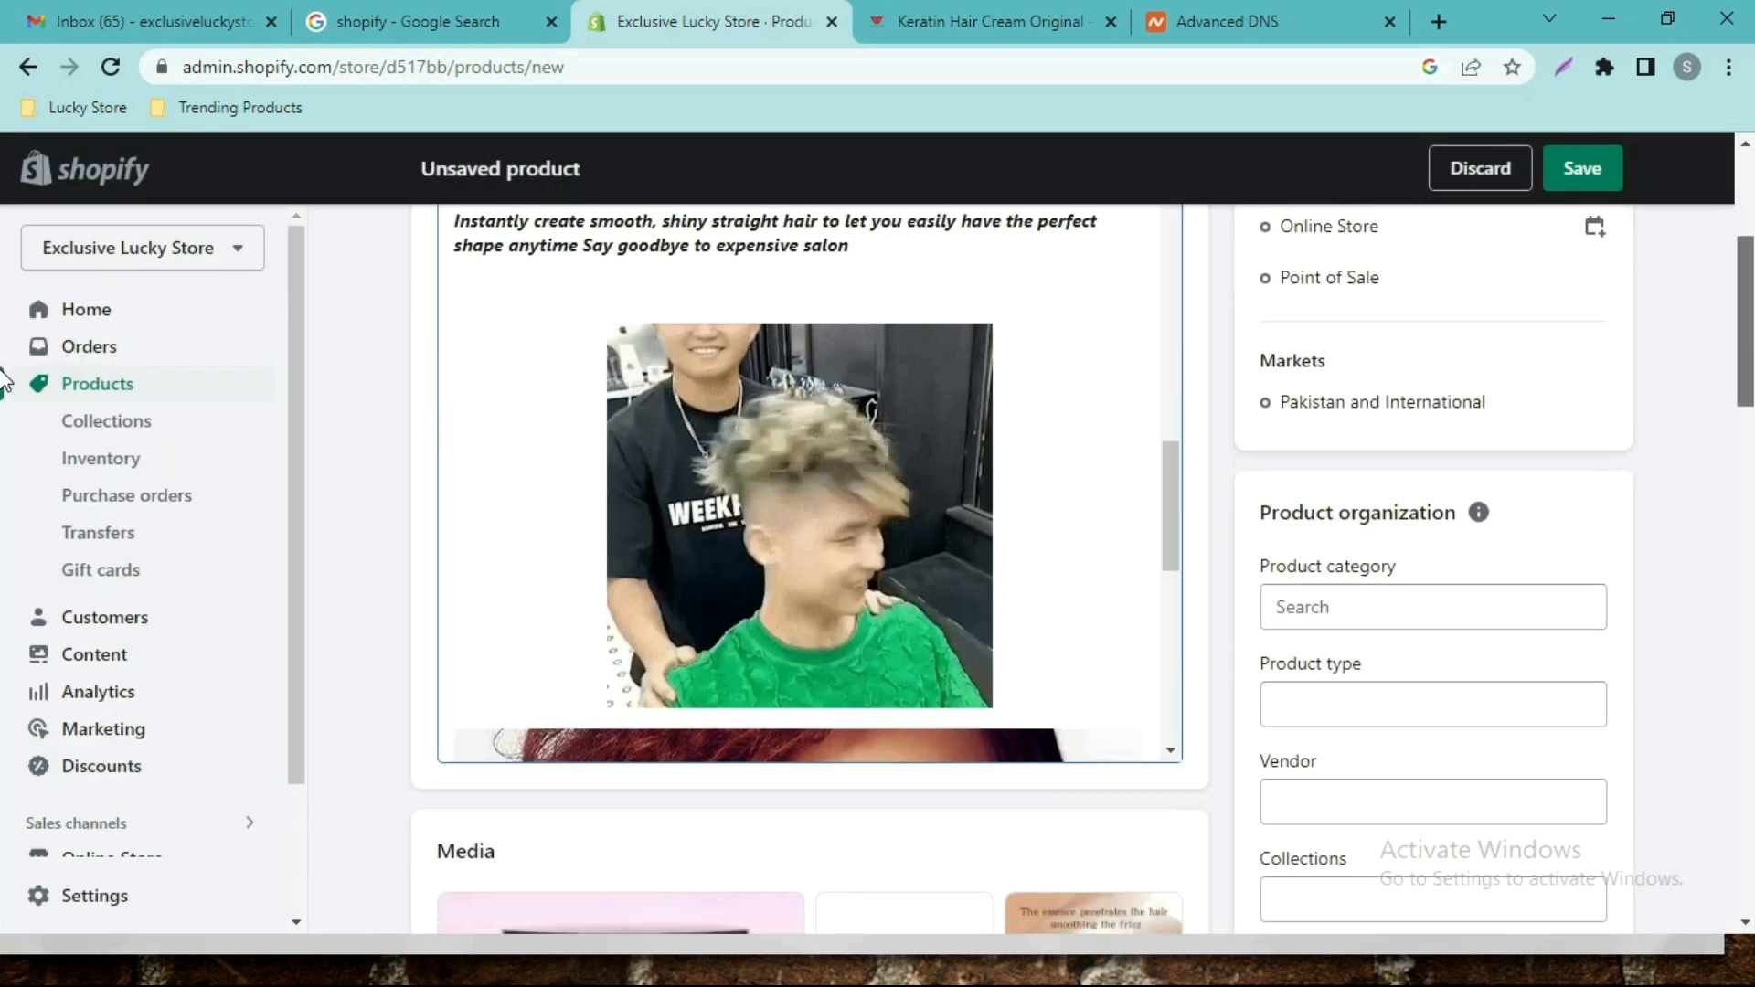
pyautogui.scroll(-4, 875, 370)
pyautogui.scroll(2, 1144, 383)
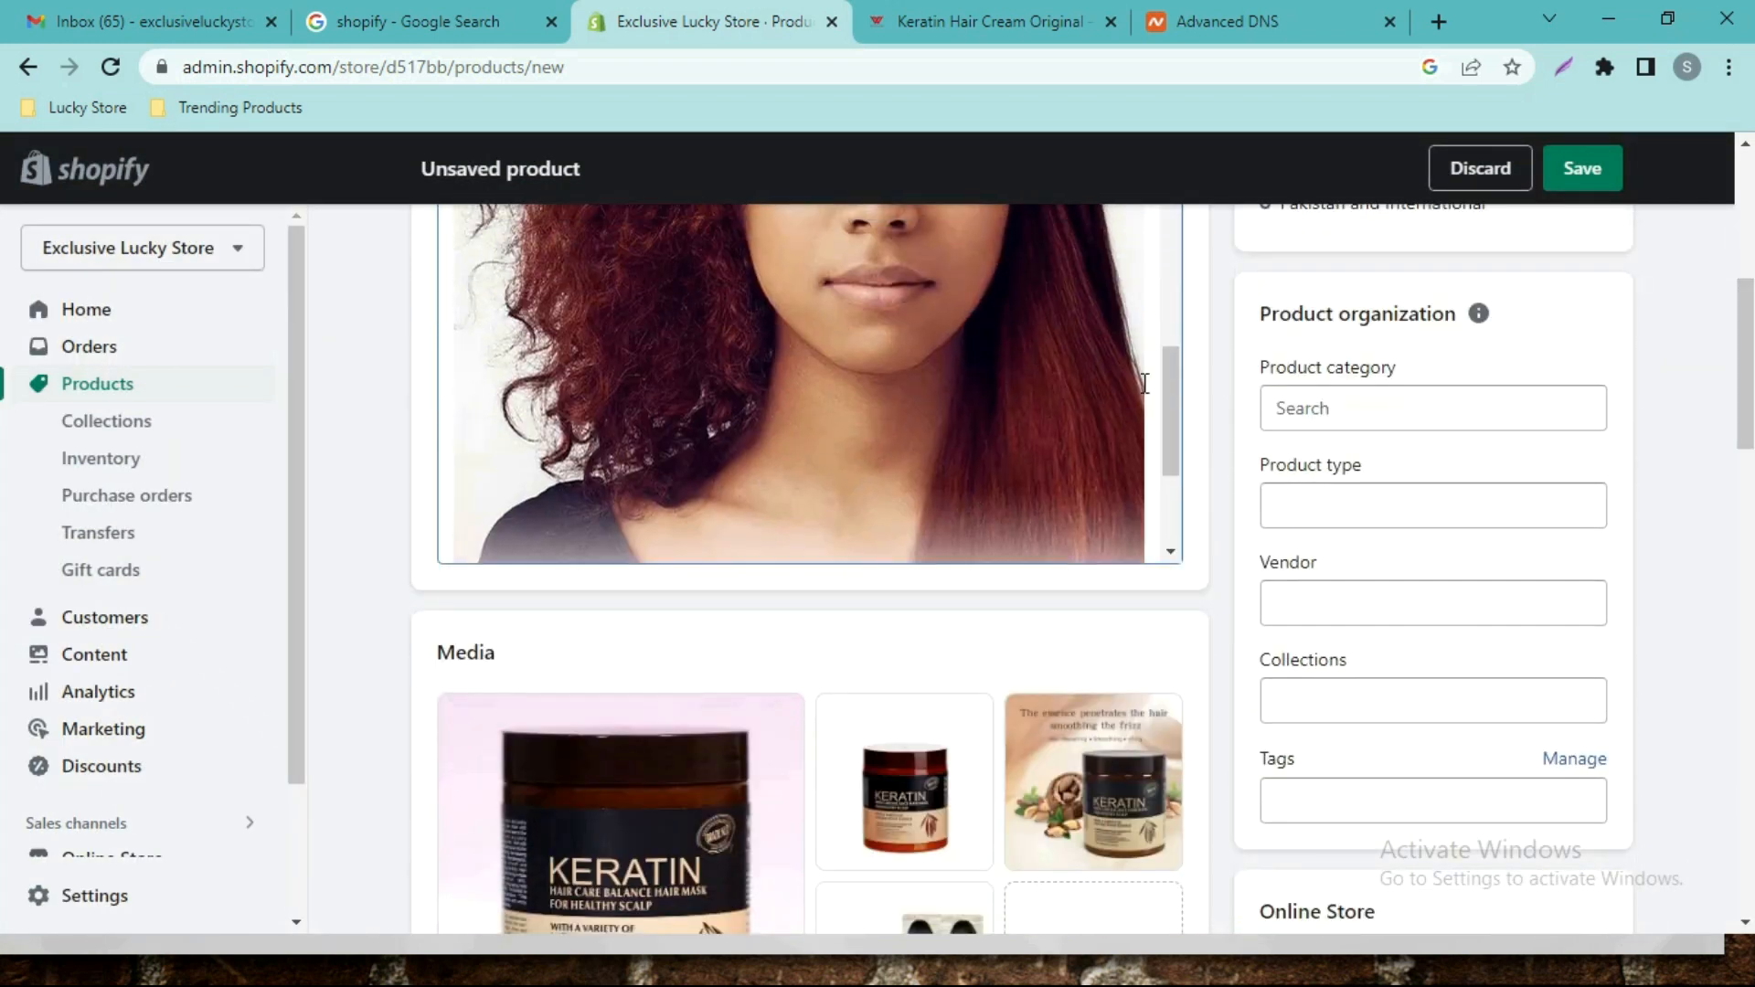
pyautogui.scroll(5, 695, 384)
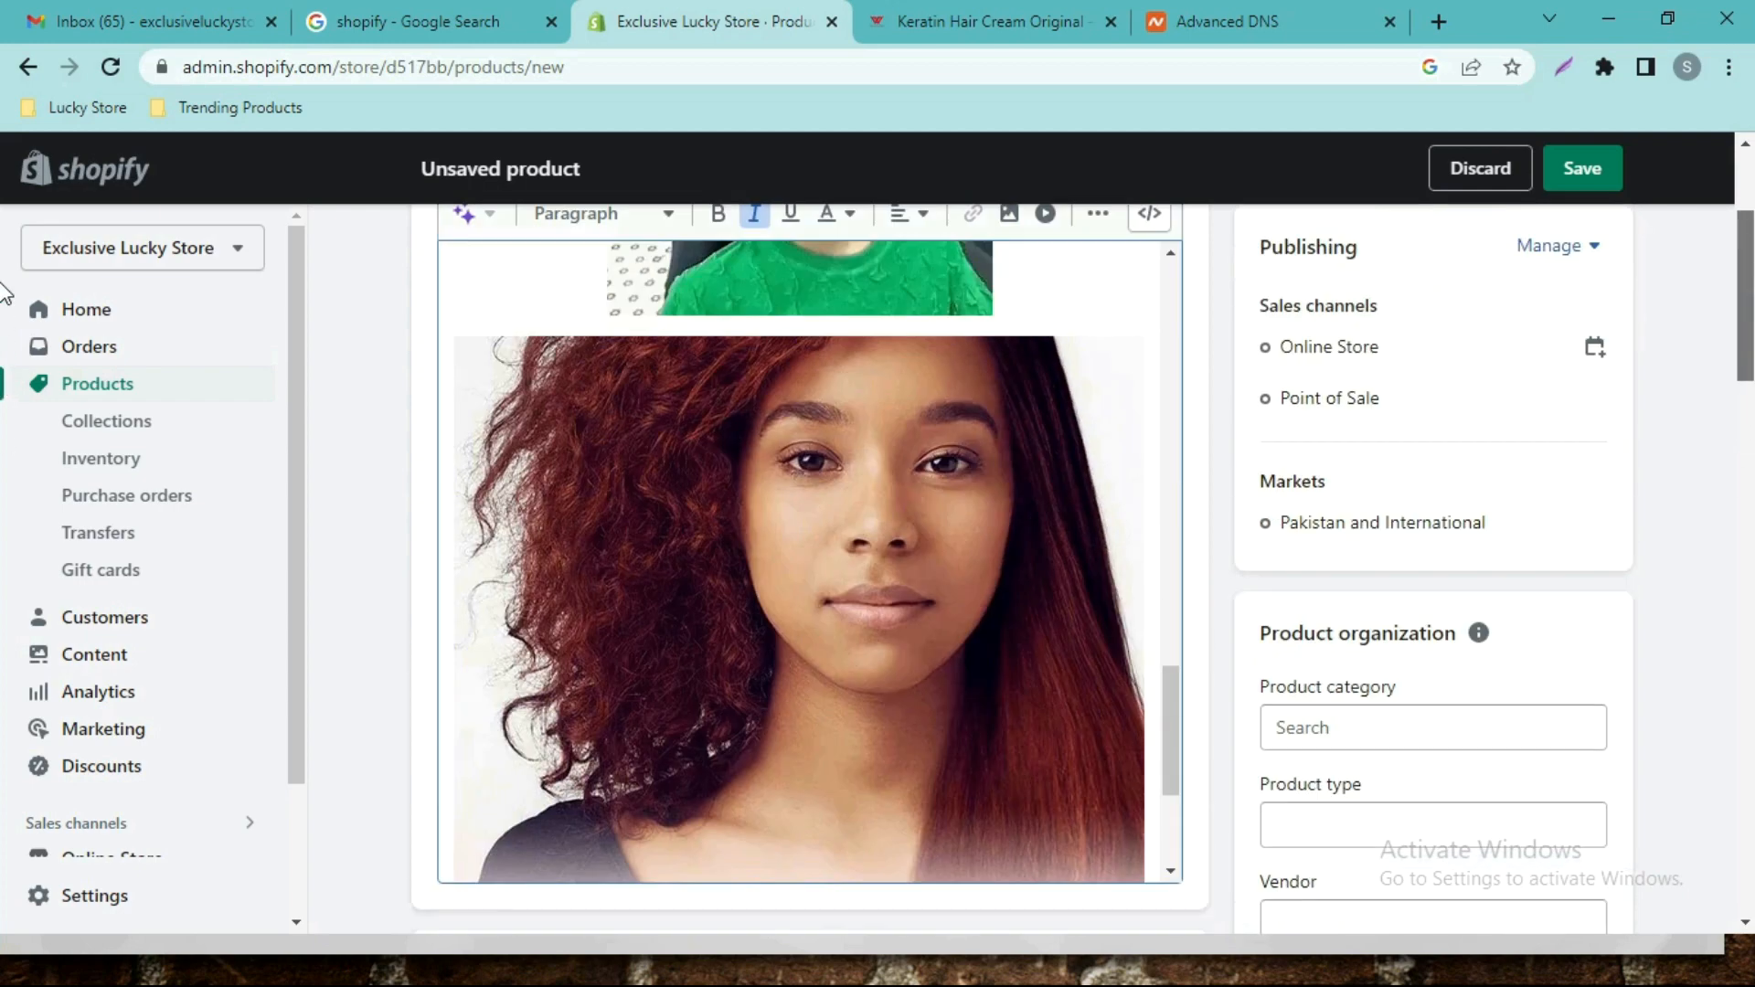
# Compare the description against the live Keratin product page, then return to the editor.
pyautogui.click(907, 7)
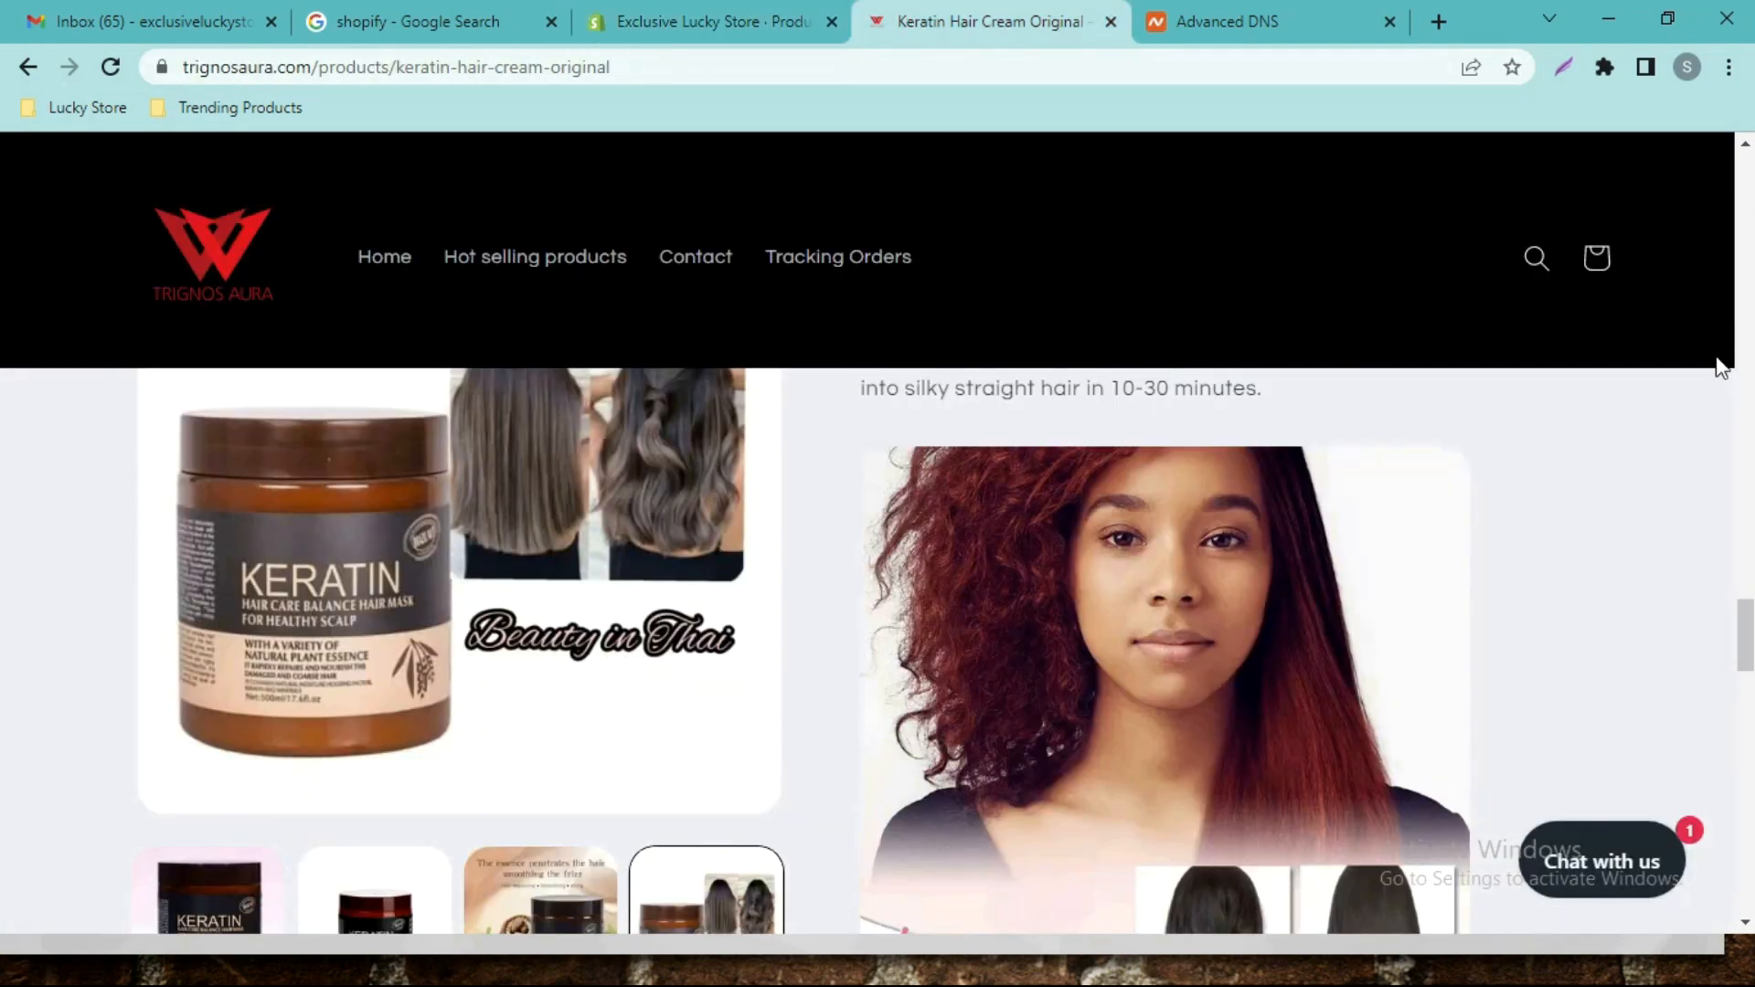
pyautogui.moveTo(1747, 667); pyautogui.dragTo(1746, 355)
pyautogui.scroll(12, 0, 352)
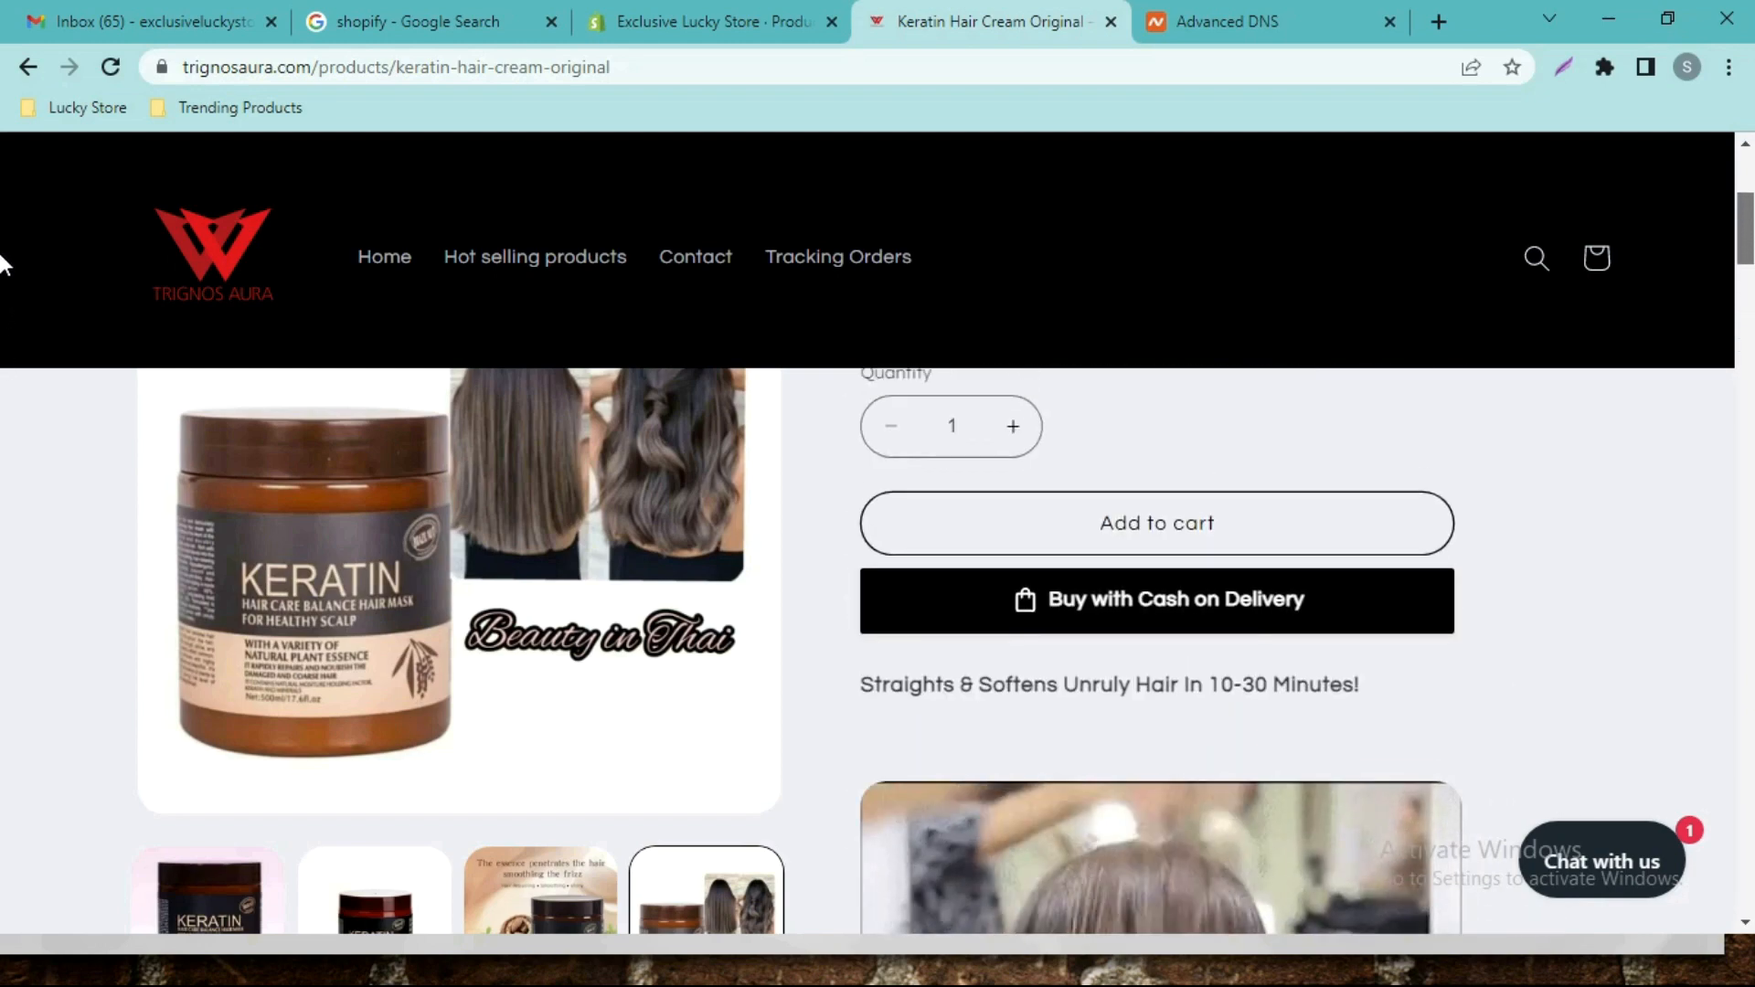
pyautogui.scroll(-2, 3, 305)
pyautogui.scroll(-8, 4, 286)
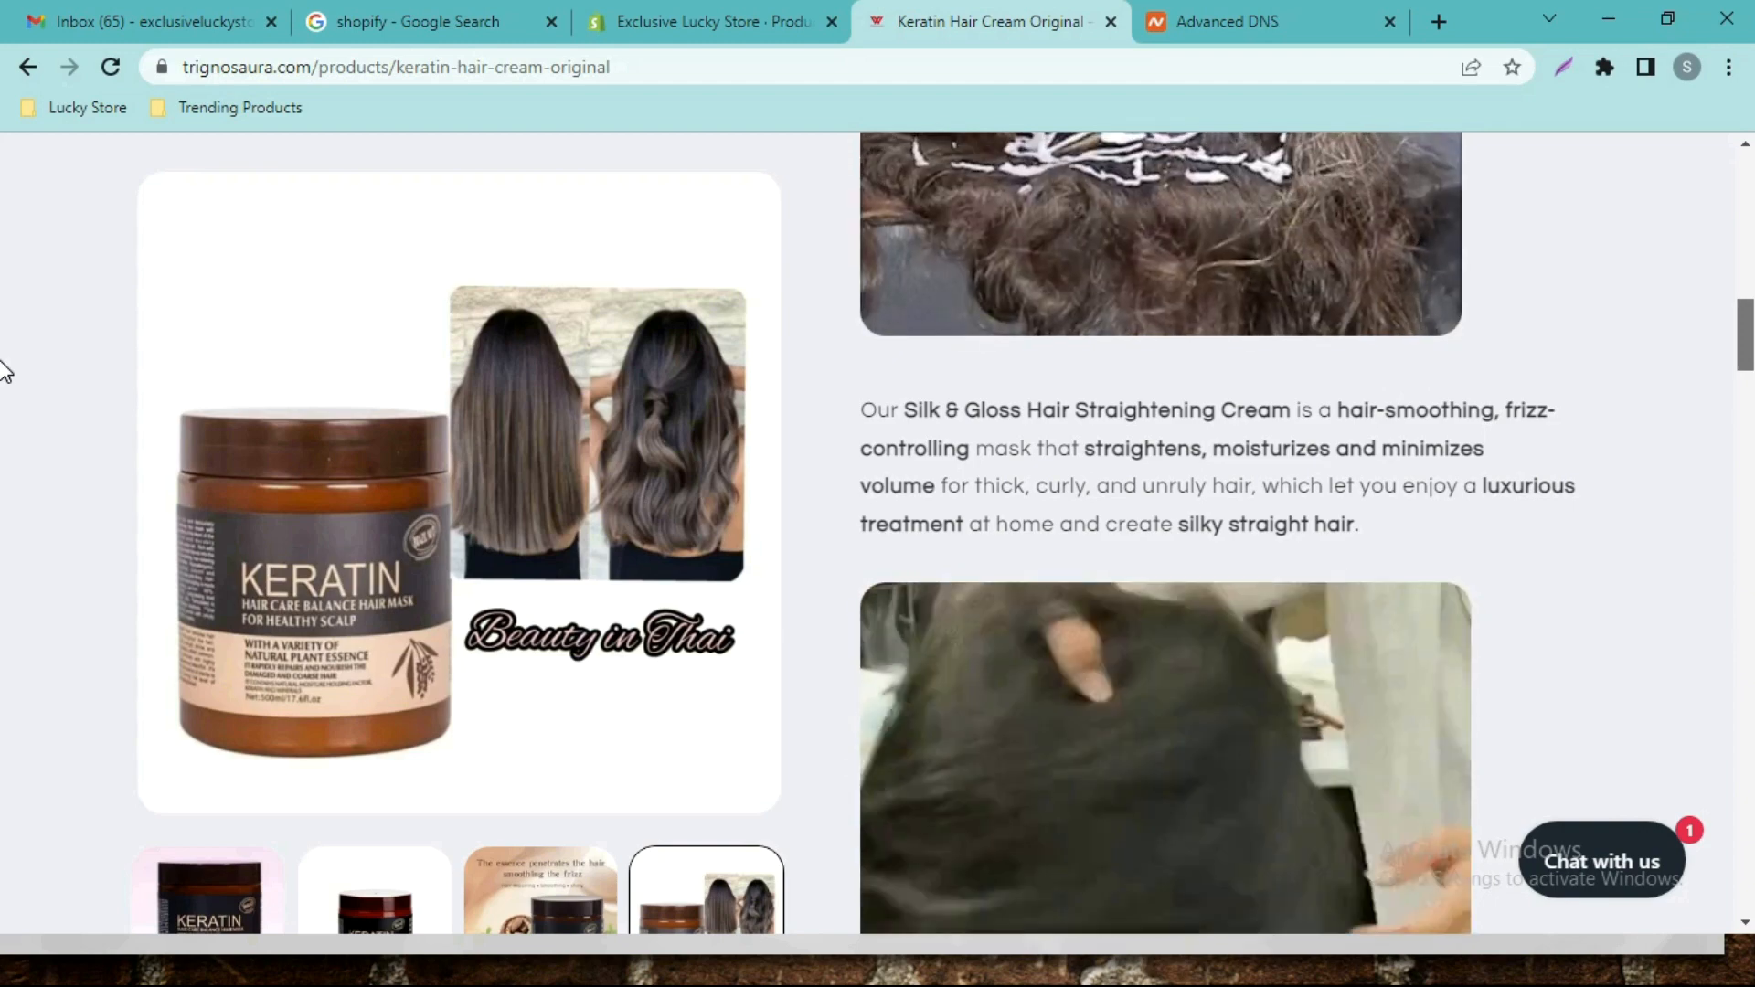
pyautogui.scroll(-2, 2, 393)
pyautogui.hotkey('ctrl', 'shift', 'Tab')
pyautogui.scroll(-2, 2, 508)
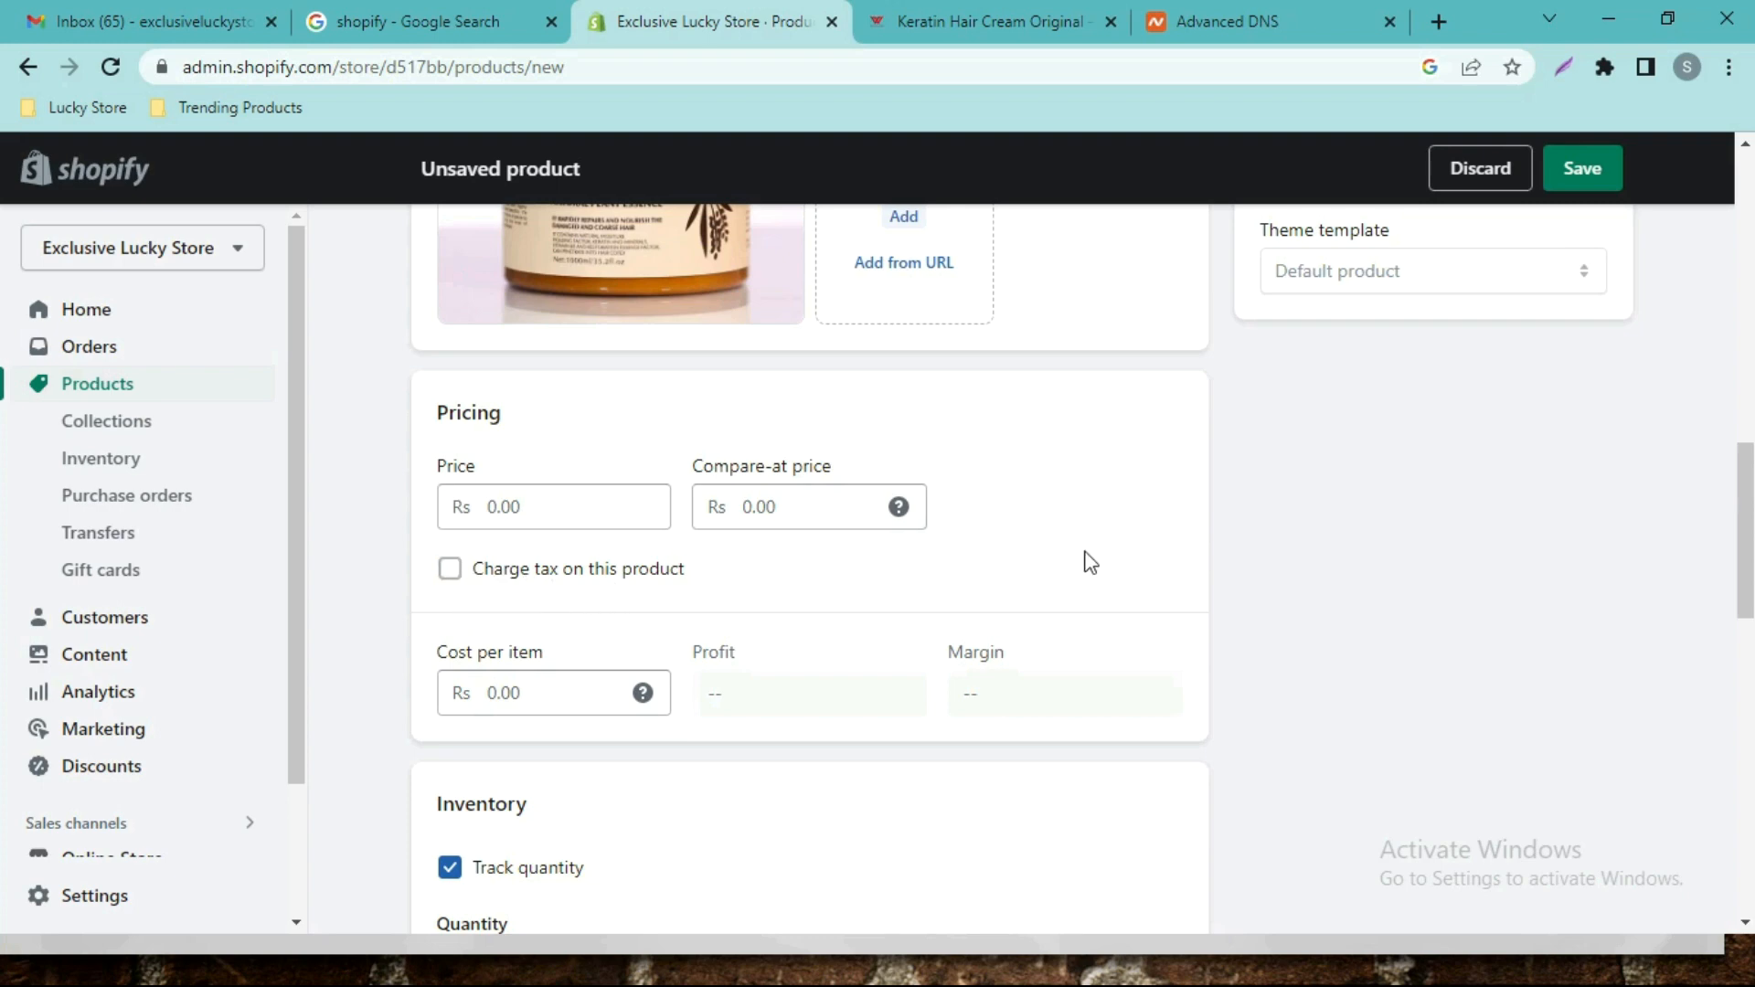
# Scroll the product form through Inventory and Shipping to Product organization.
pyautogui.scroll(-4, 1748, 551)
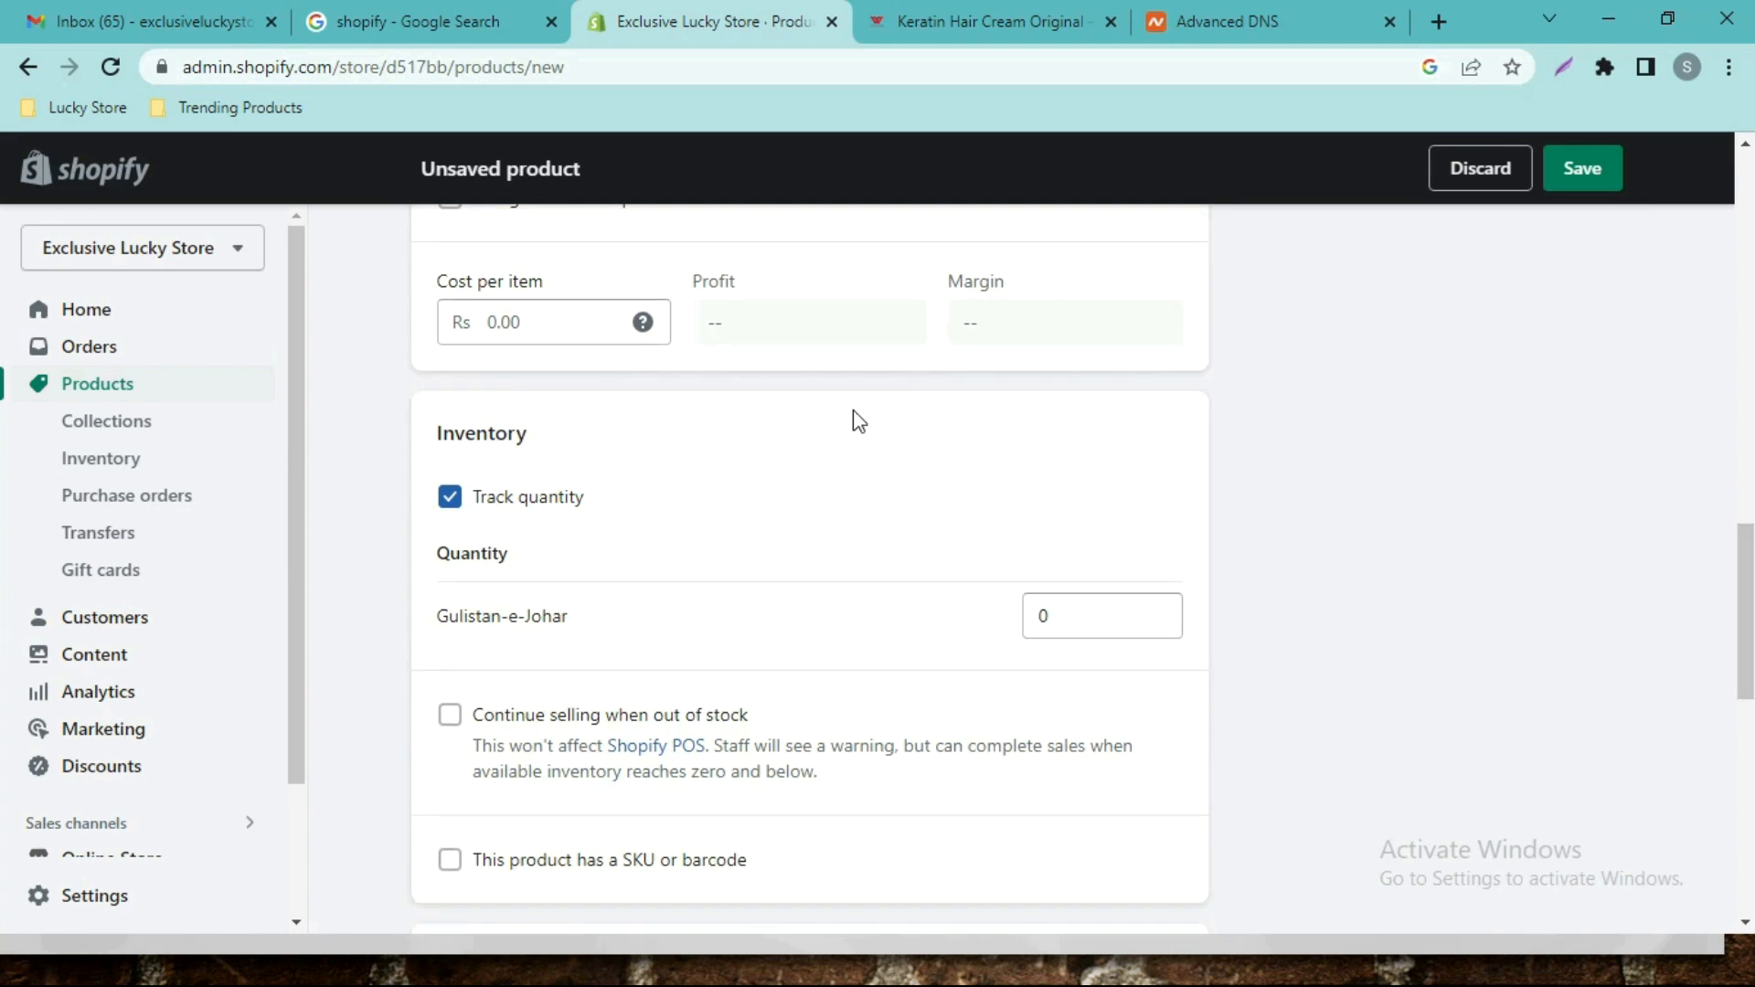
pyautogui.scroll(-3, 1433, 622)
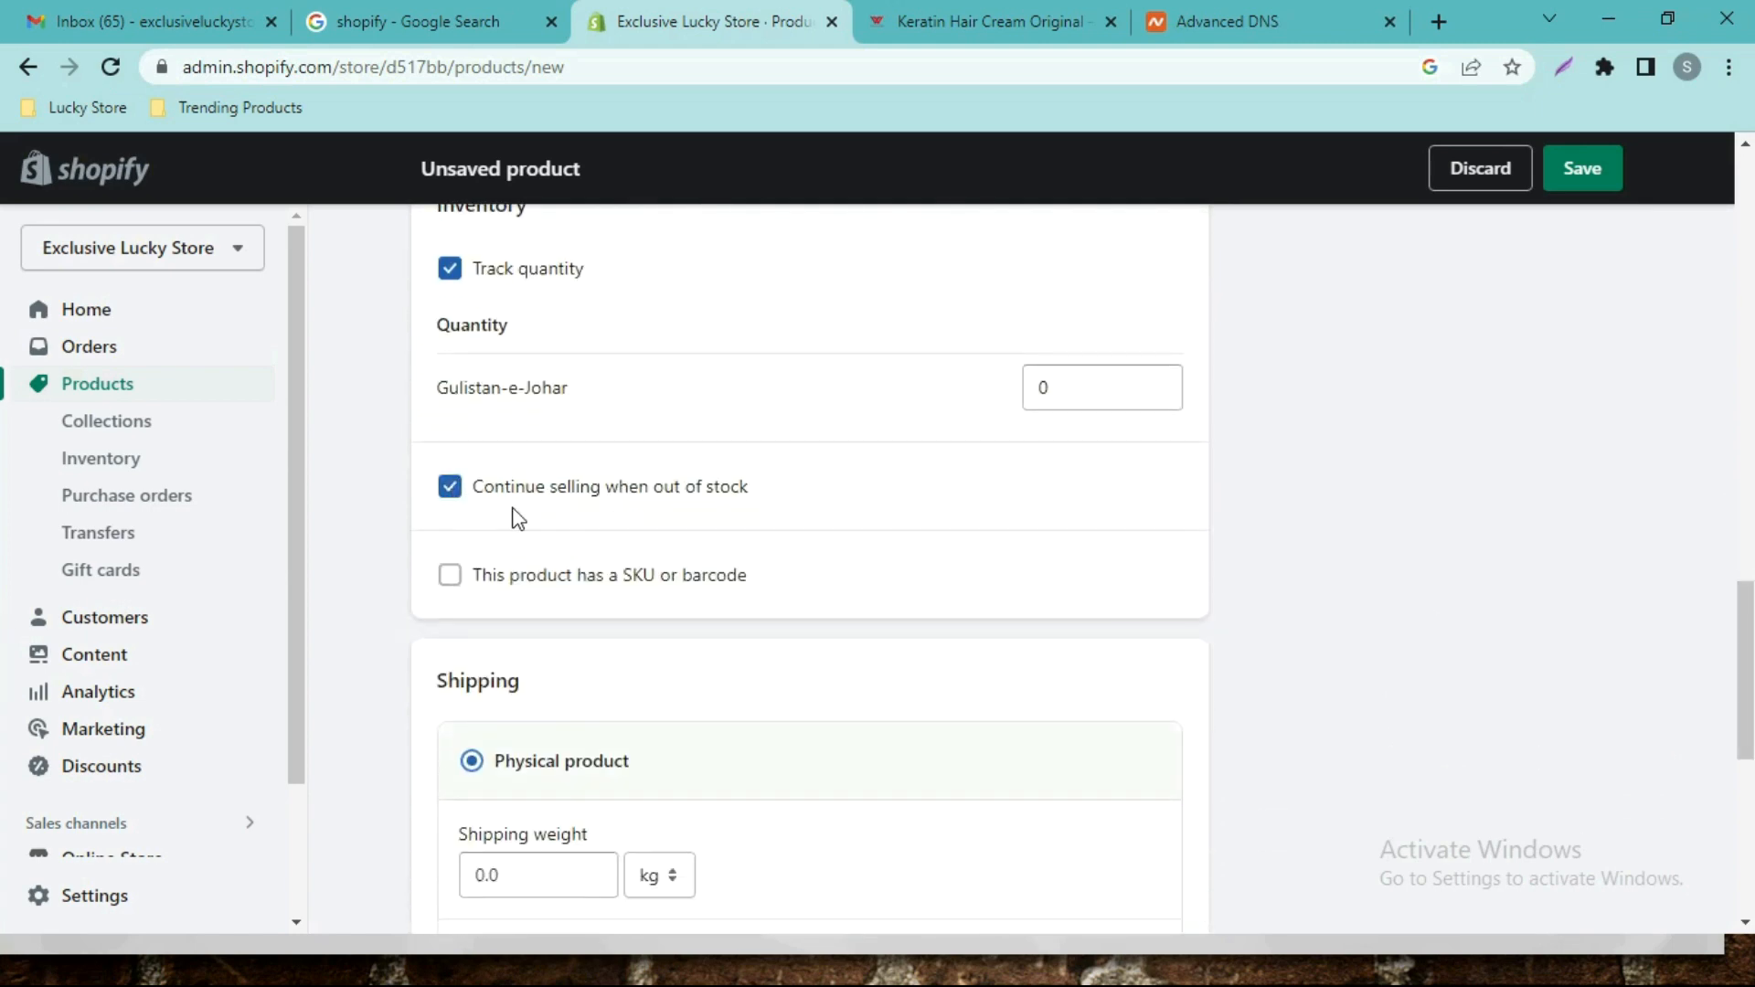
pyautogui.moveTo(1748, 622); pyautogui.dragTo(1751, 708)
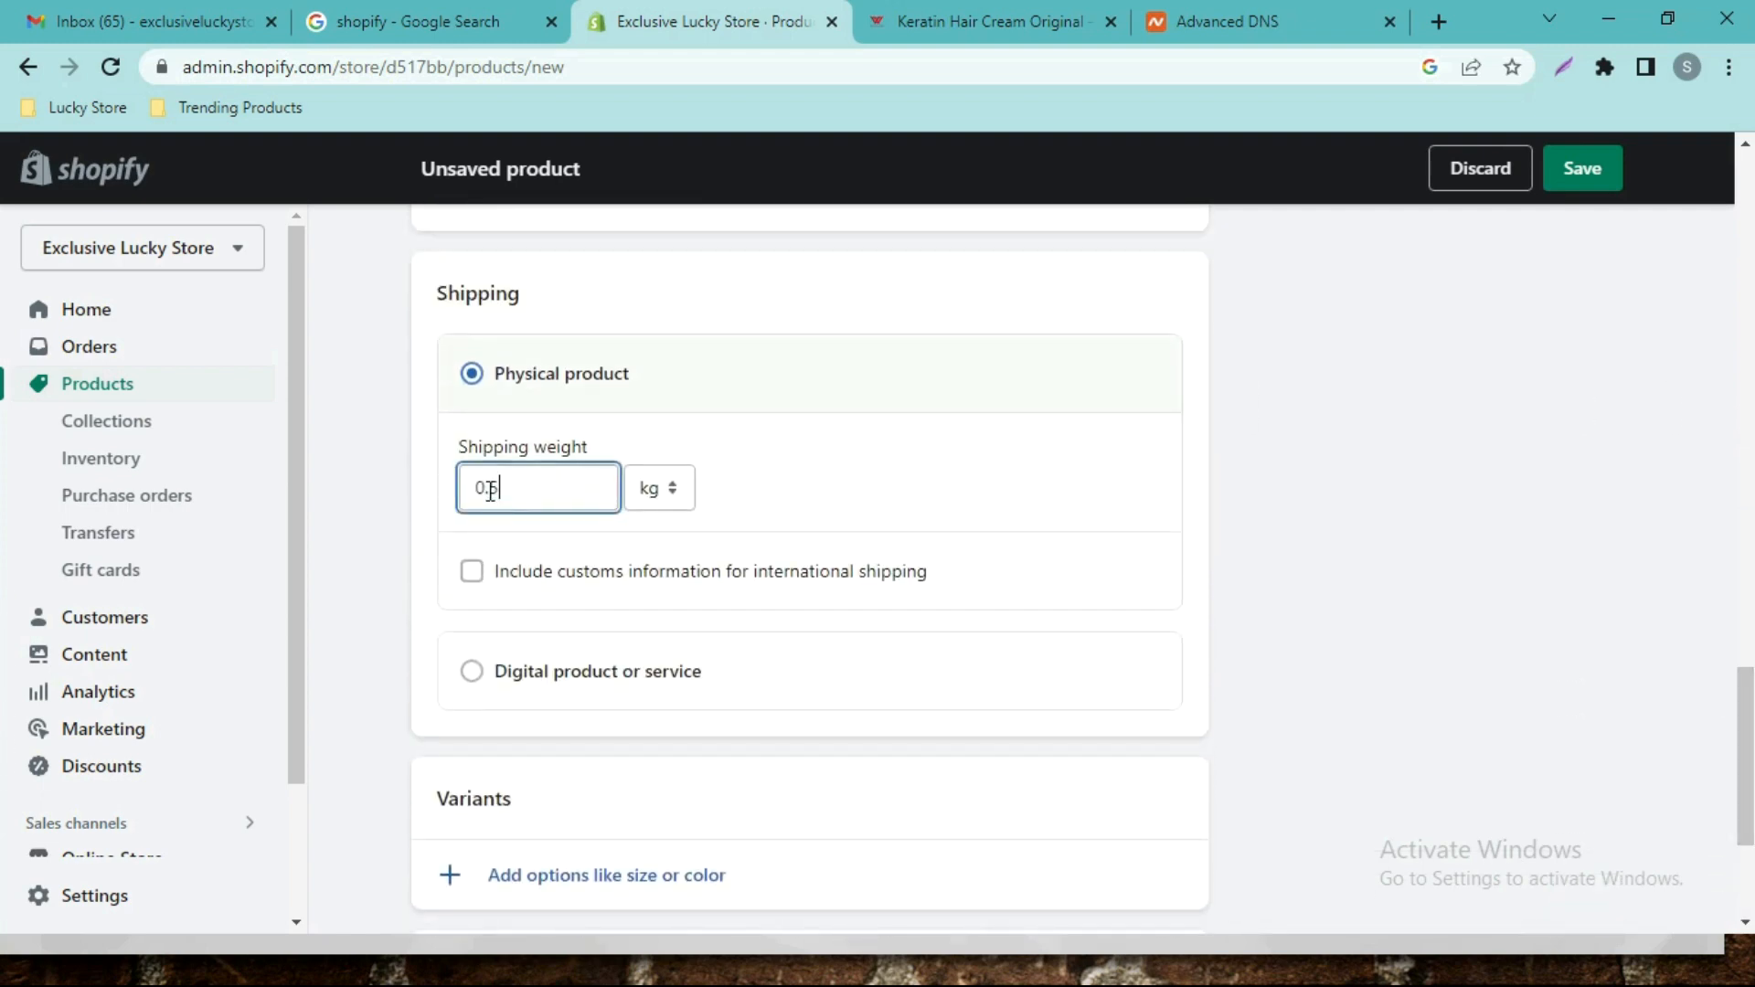
pyautogui.moveTo(1751, 713); pyautogui.dragTo(1709, 343)
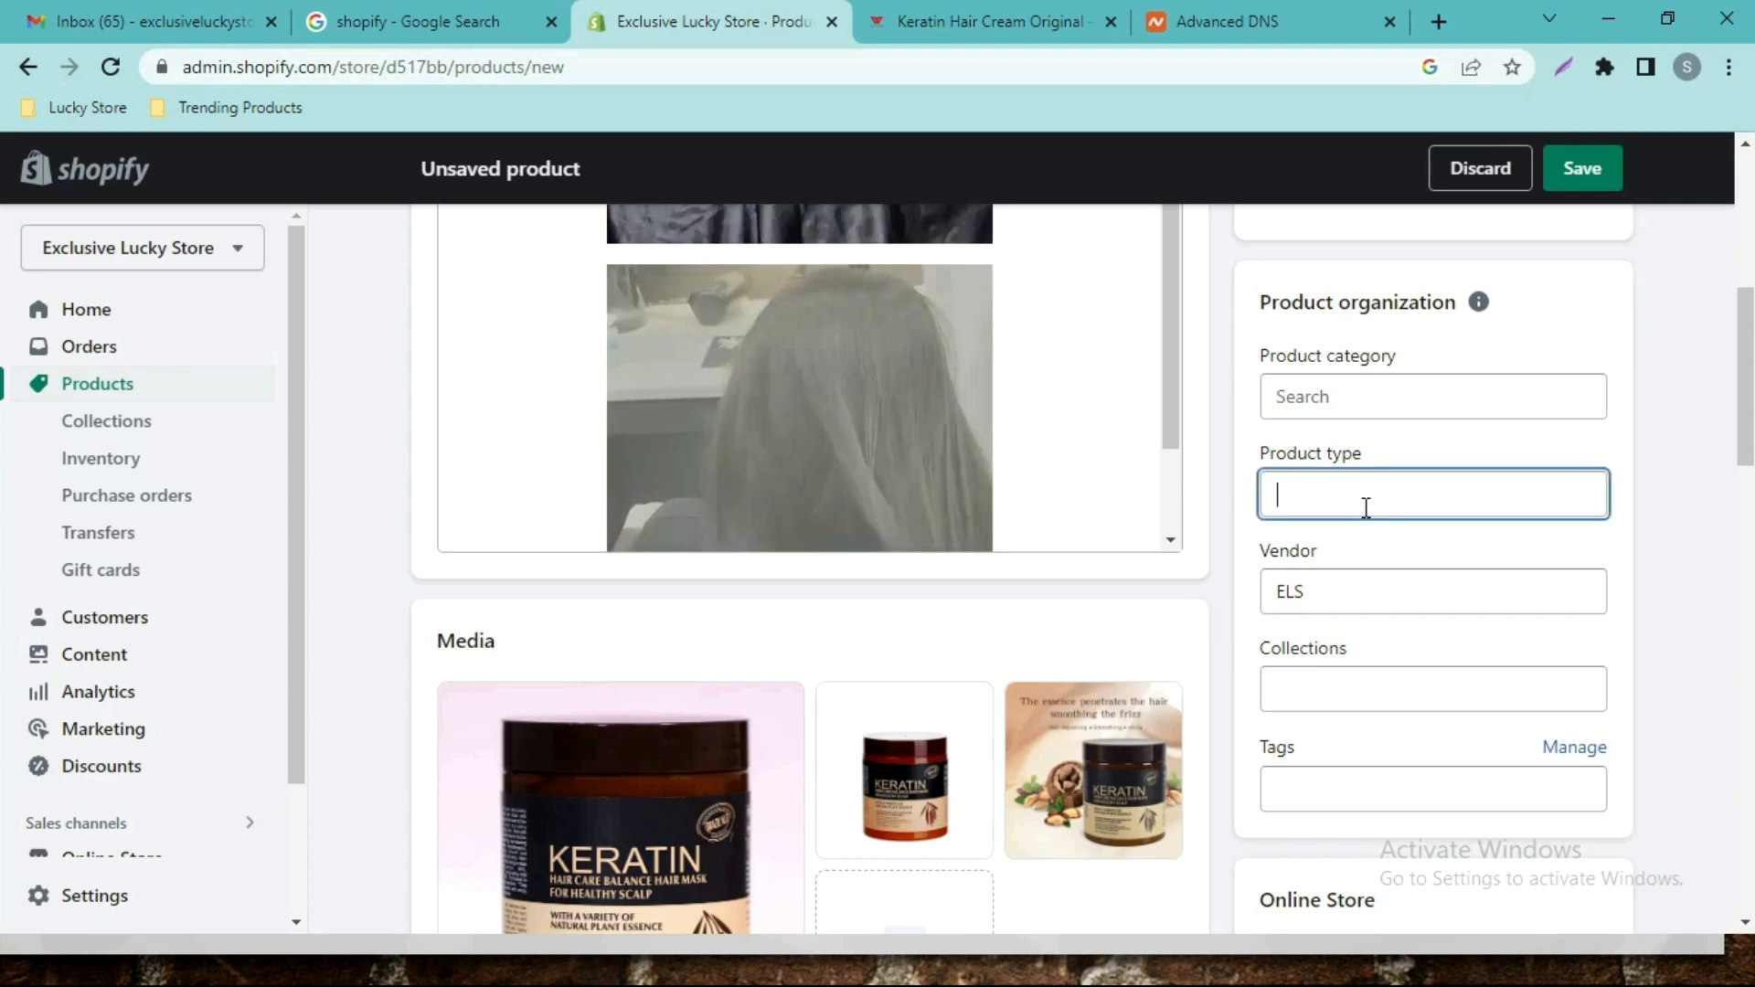
# Toggle the Home page collection for the product, then move into the Tags field.
pyautogui.click(1295, 709)
pyautogui.click(1302, 752)
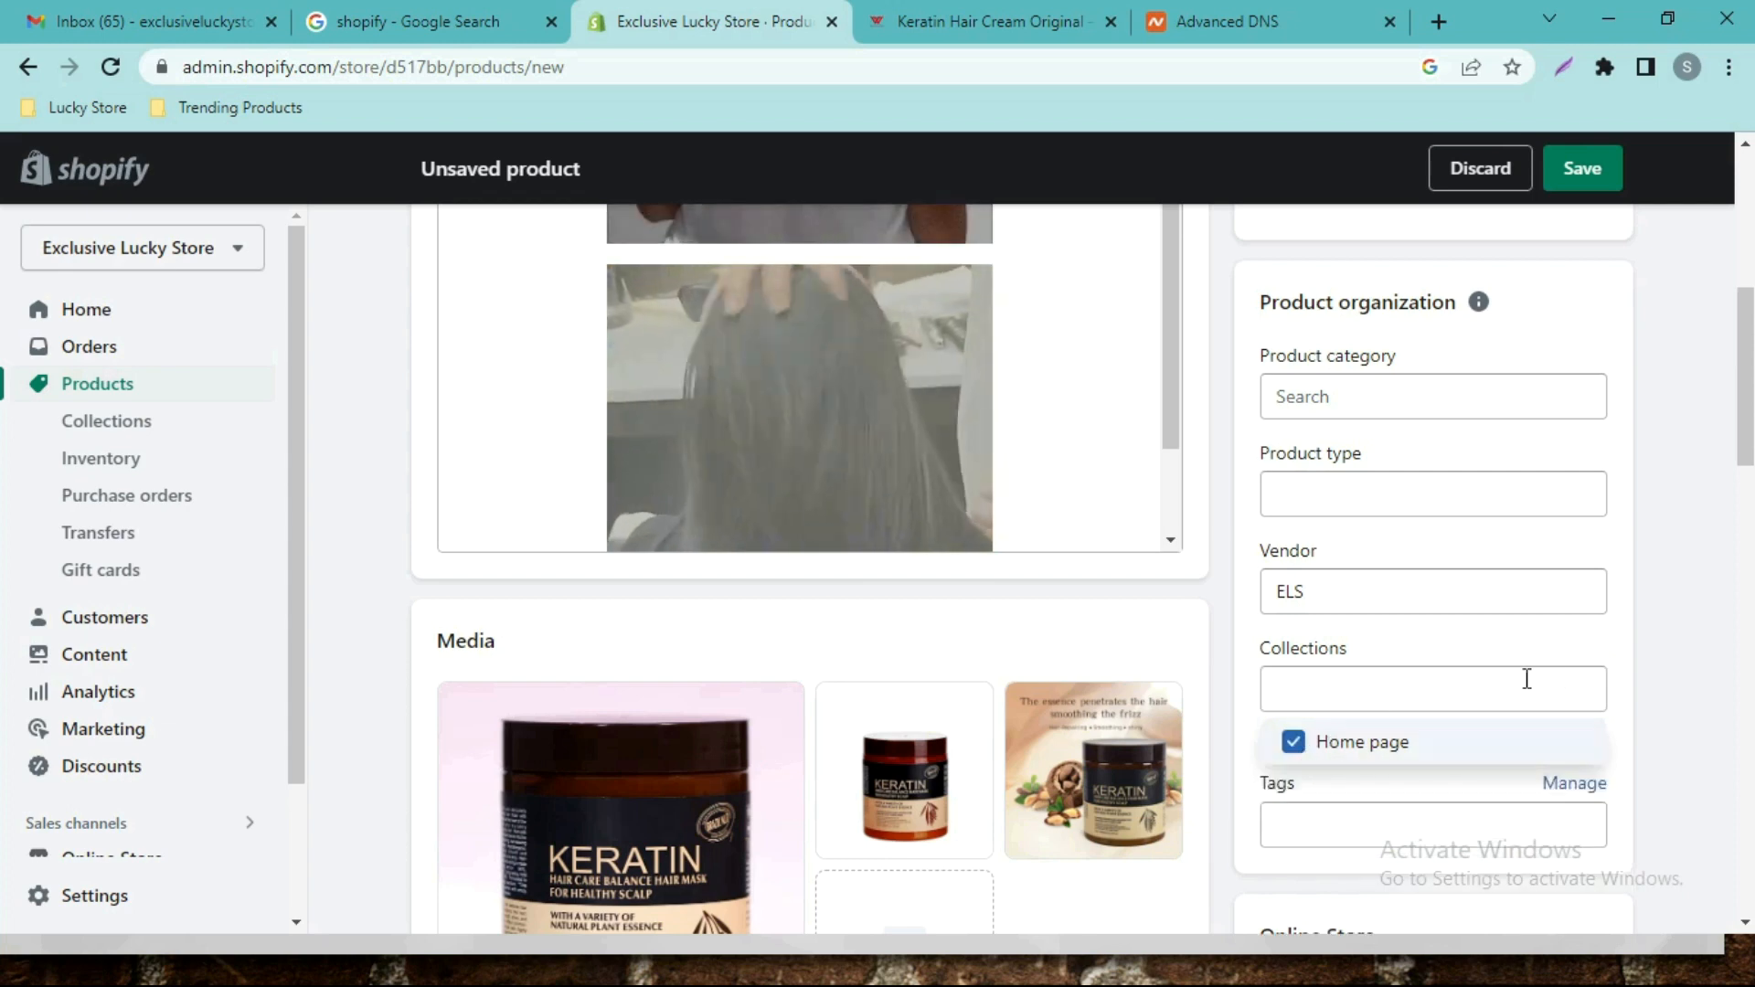
pyautogui.click(1307, 740)
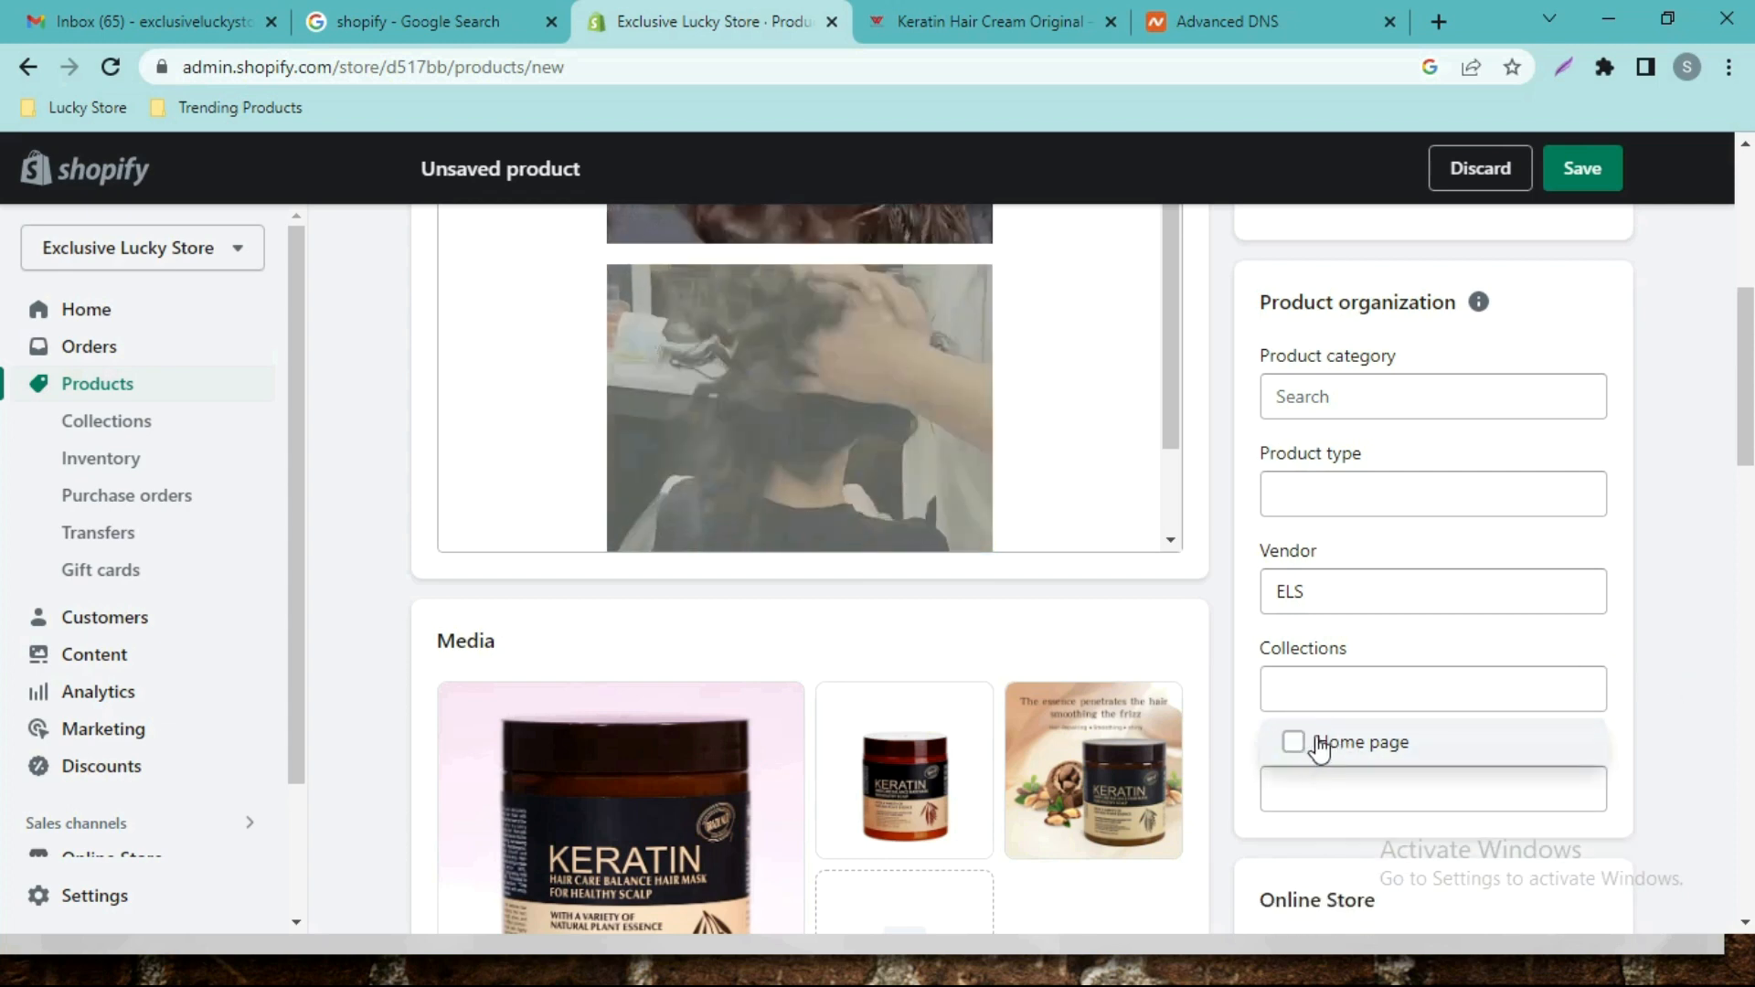
pyautogui.click(1653, 655)
pyautogui.click(1389, 794)
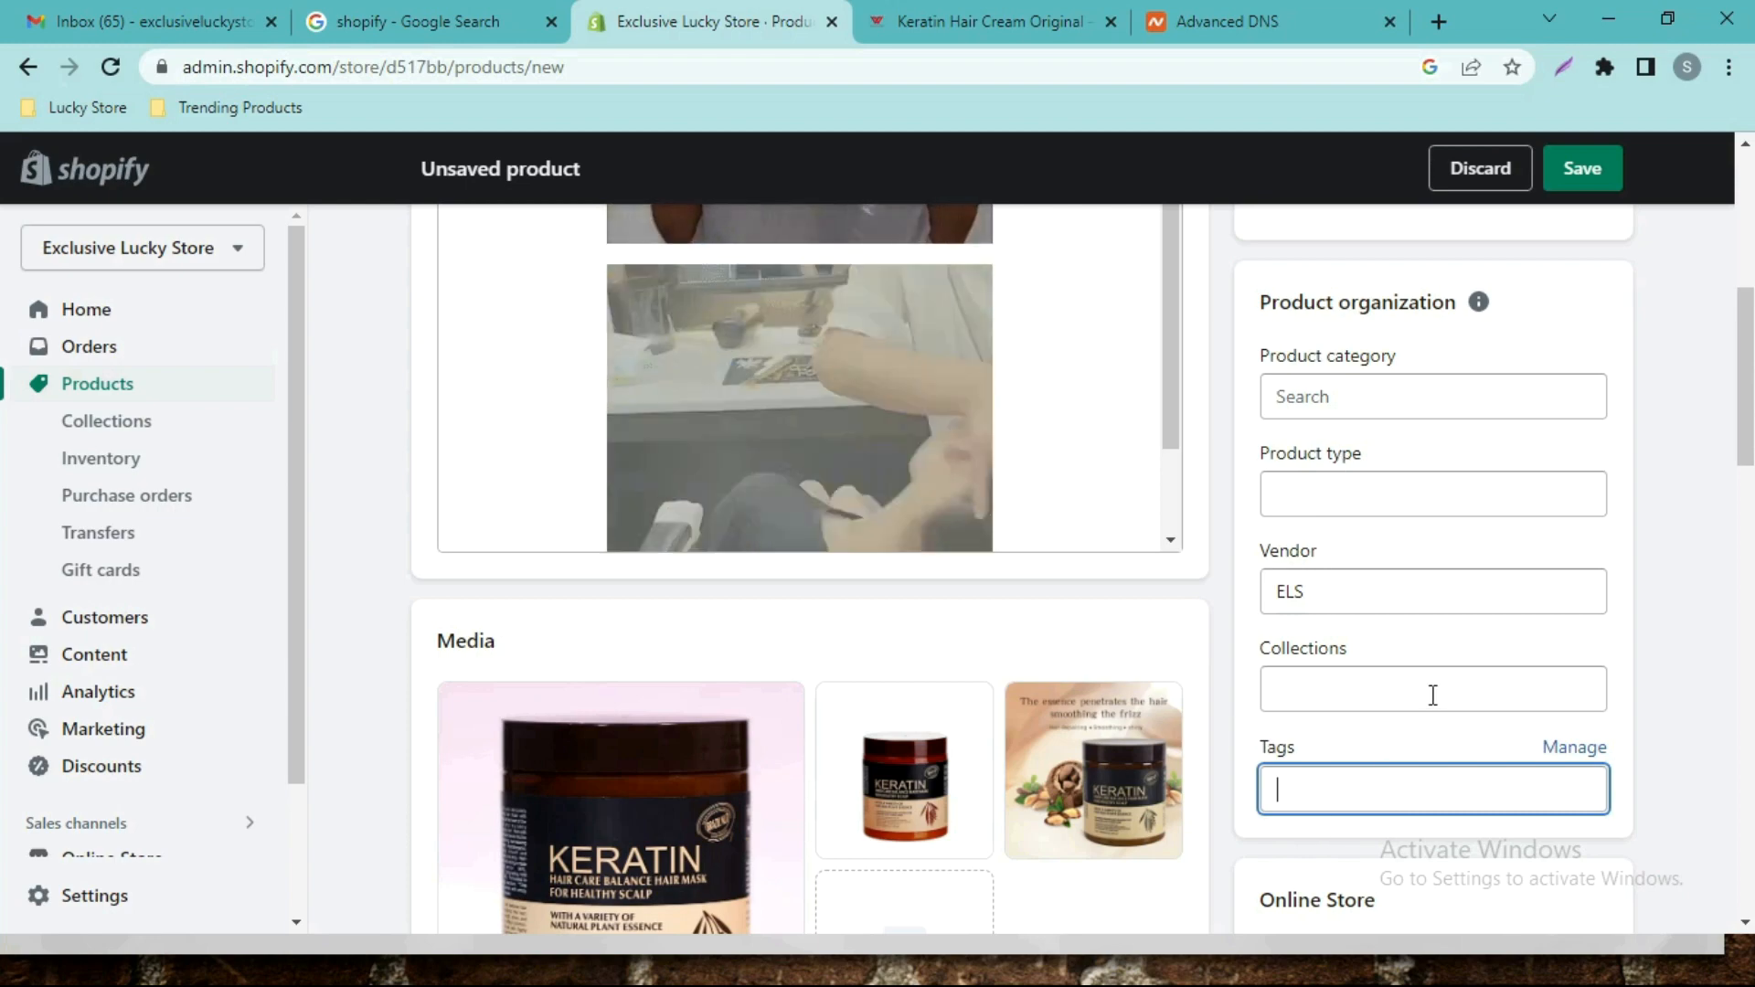
pyautogui.scroll(7, 1744, 471)
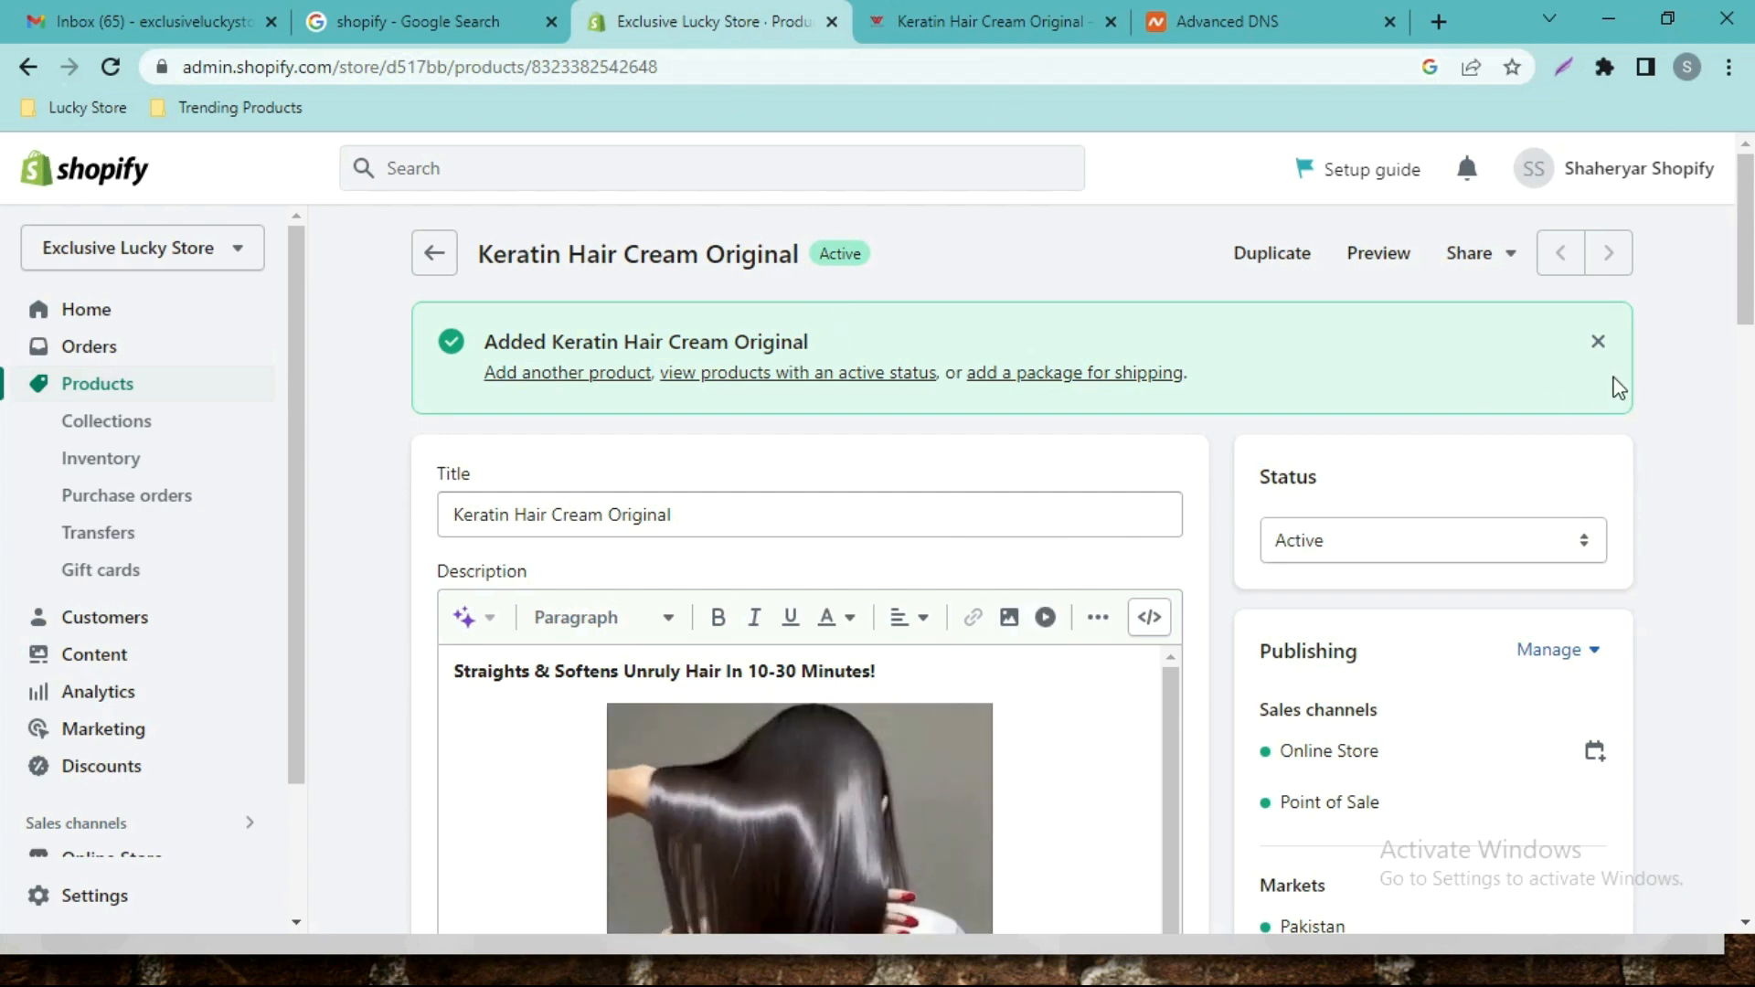
# Dismiss the Added banner and review the listing at /products/keratin-hair-cream-original.
pyautogui.click(1597, 344)
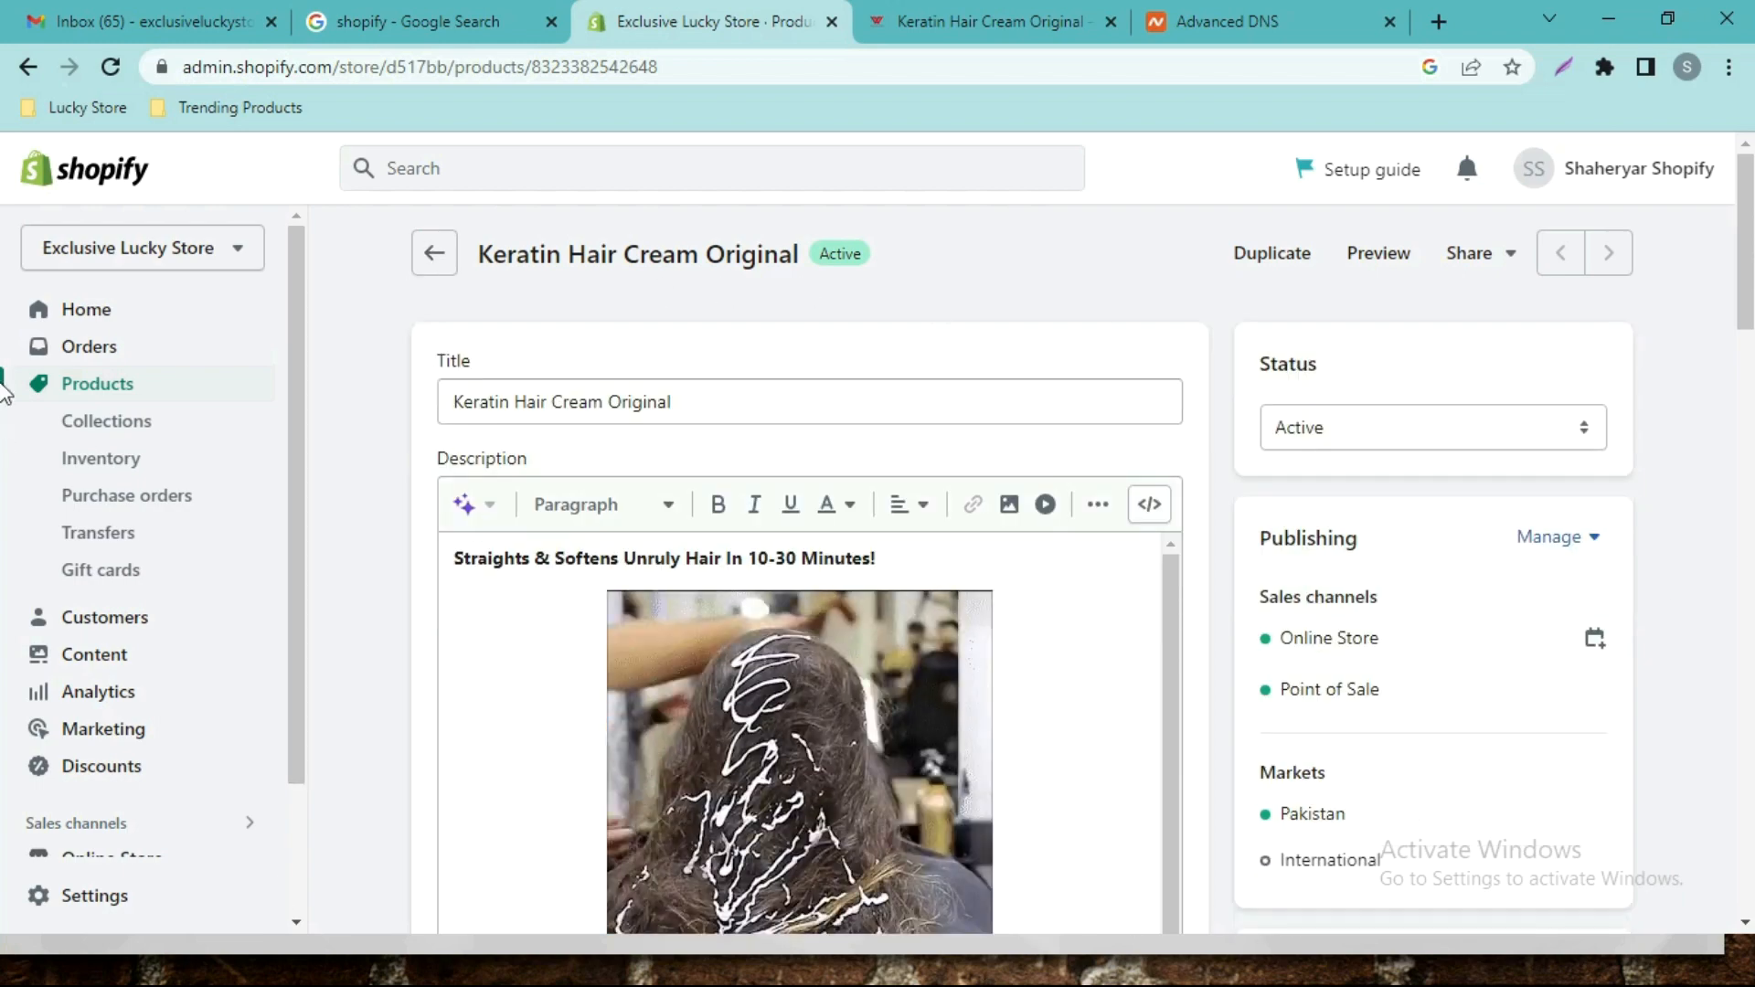
pyautogui.moveTo(1748, 296)
pyautogui.mouseDown()
pyautogui.moveTo(1750, 435)
pyautogui.moveTo(1752, 293)
pyautogui.mouseUp()
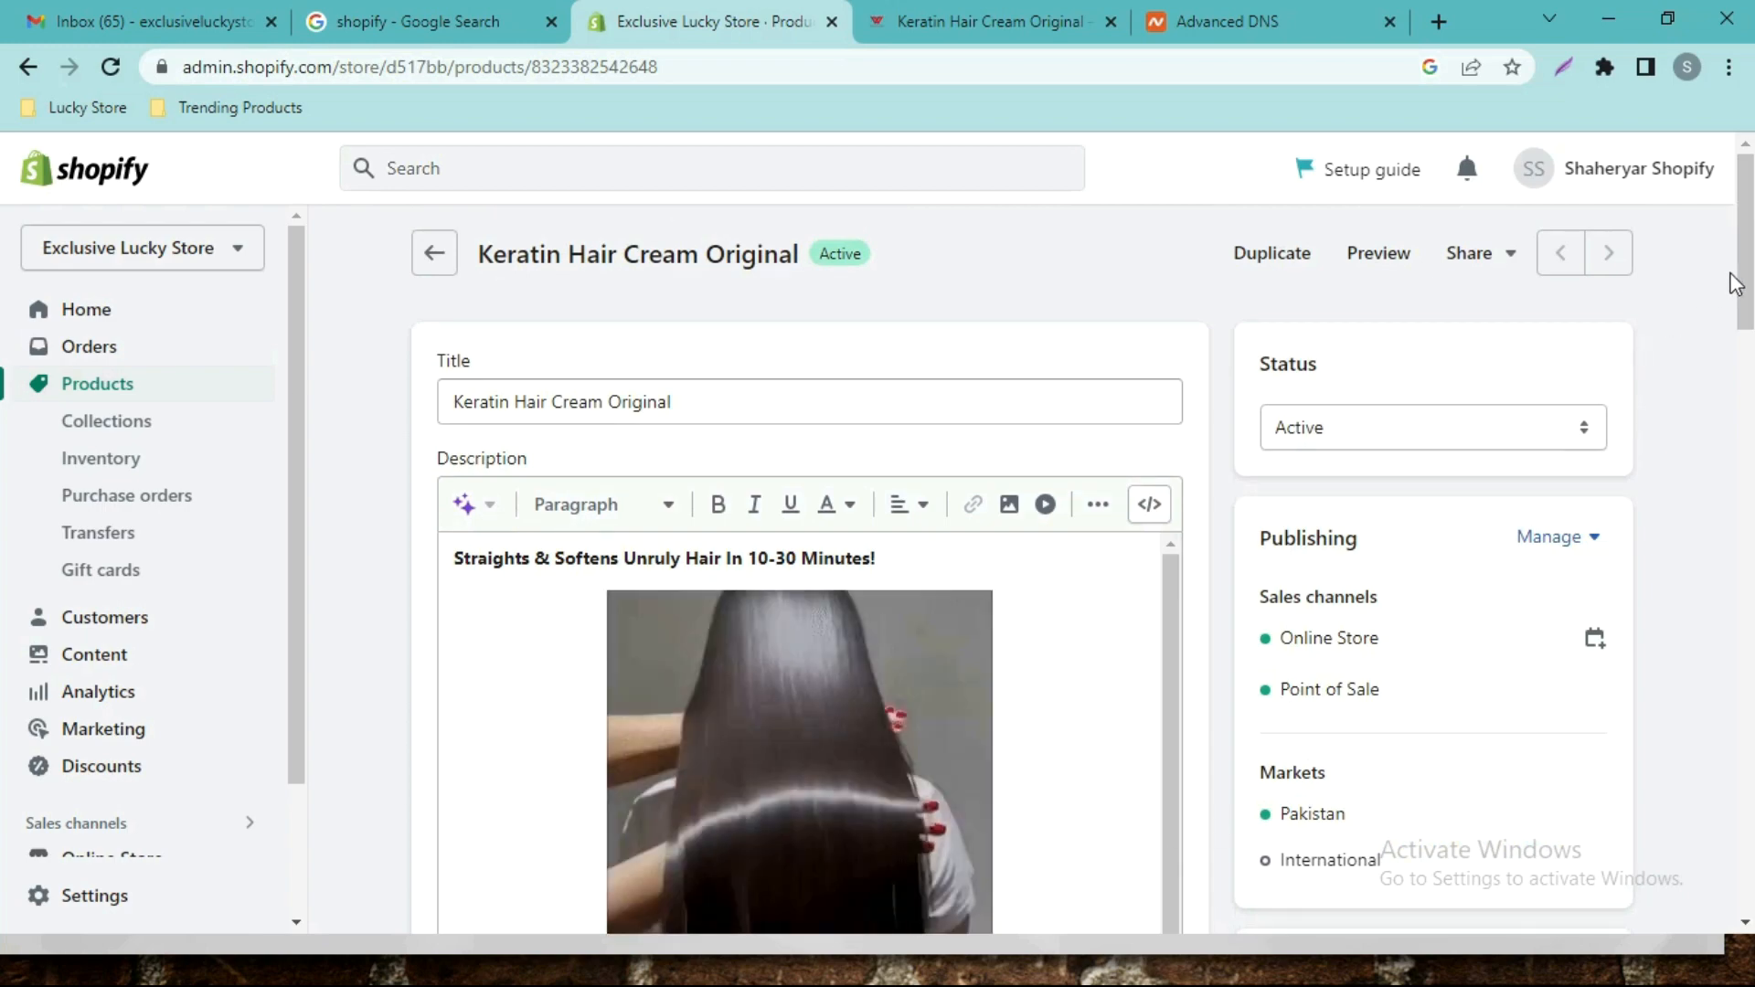
pyautogui.scroll(-12, 5, 631)
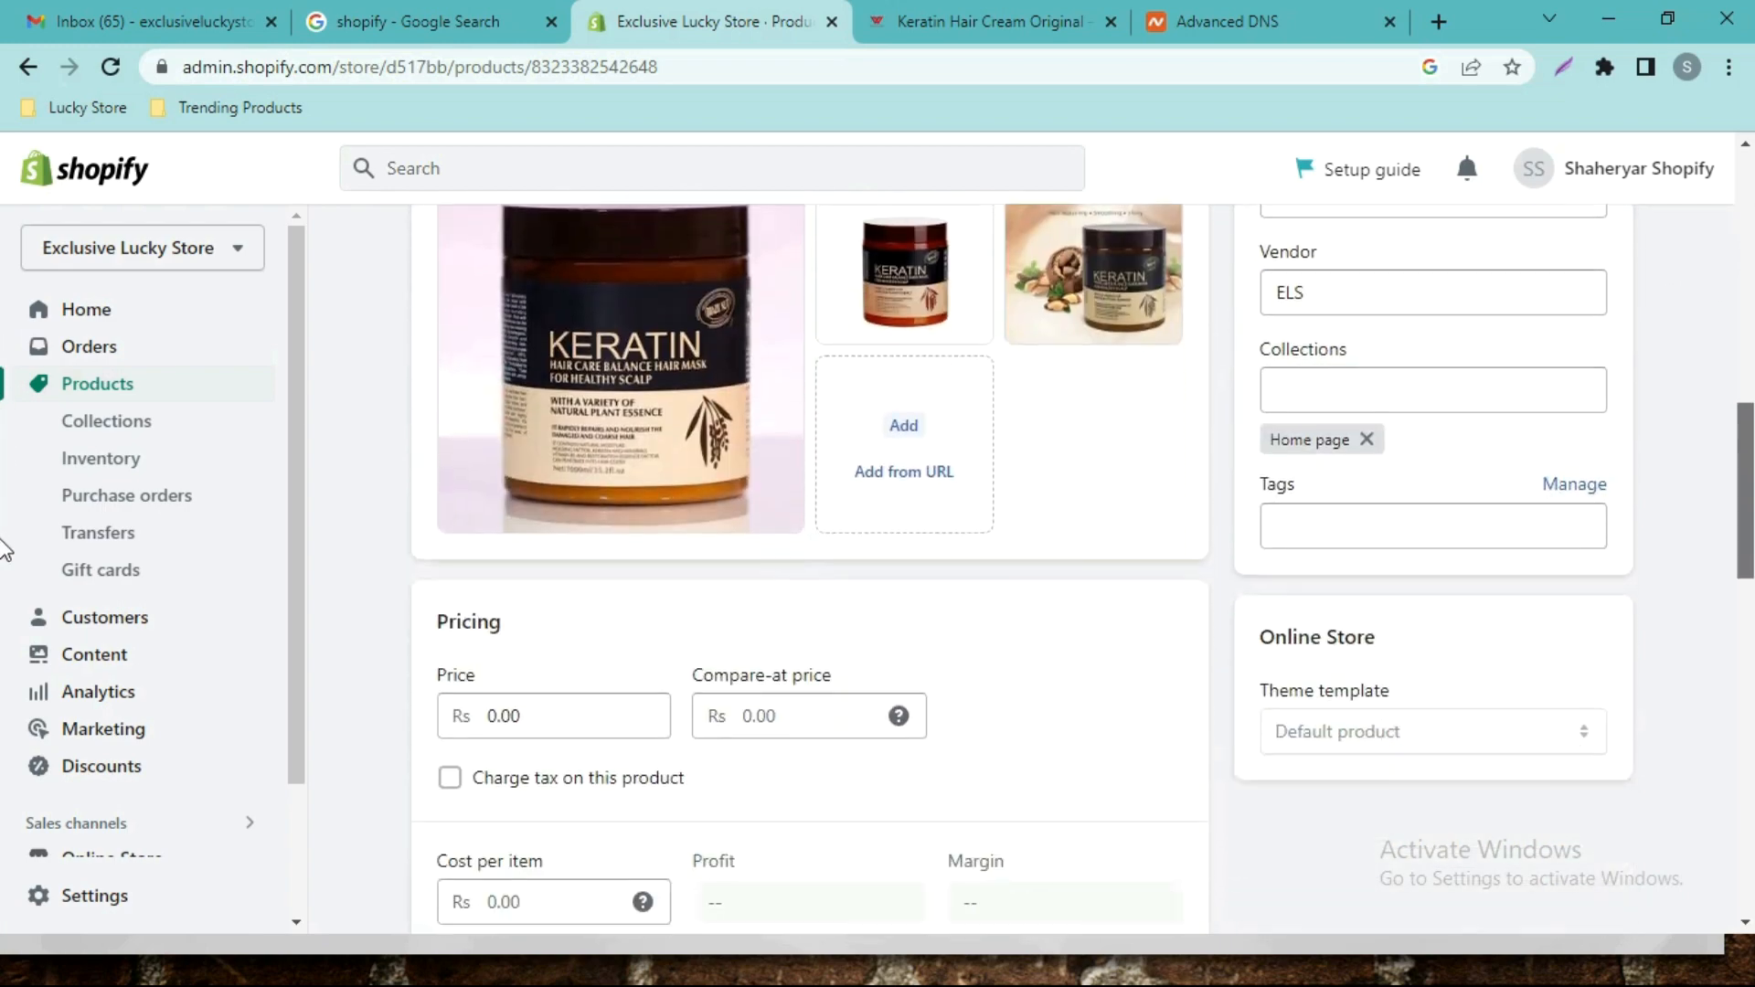
pyautogui.moveTo(1754, 618); pyautogui.dragTo(1741, 859)
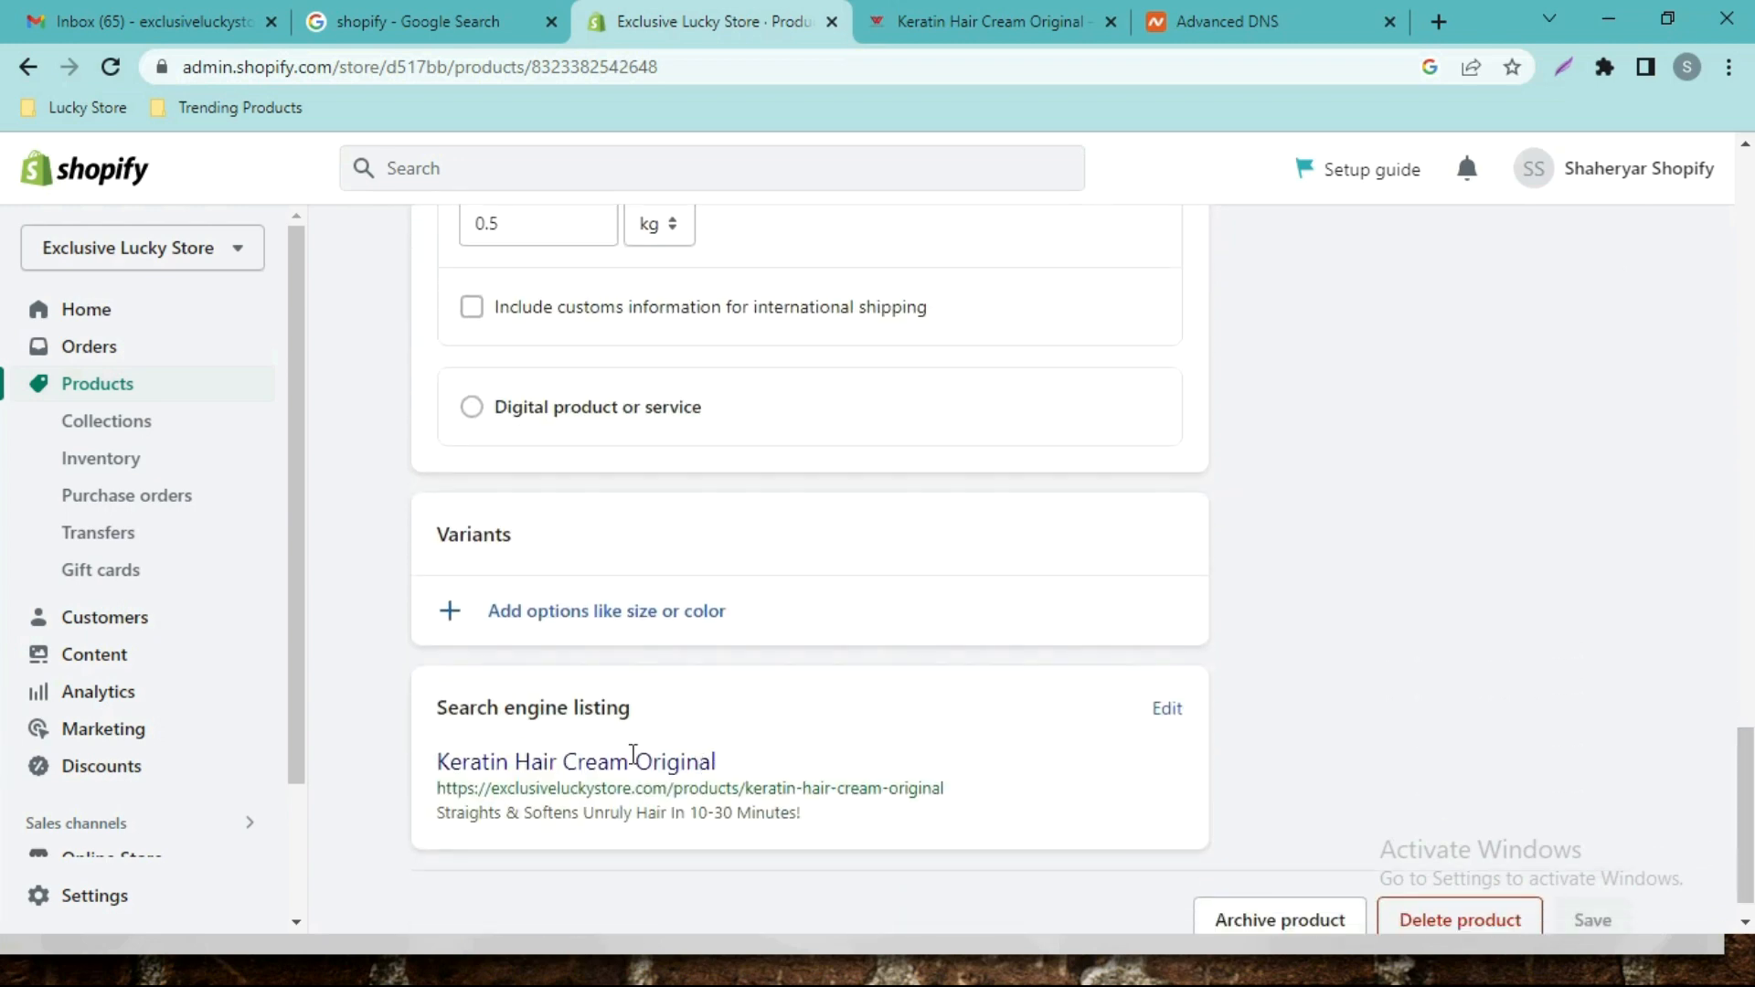
pyautogui.scroll(-2, 291, 676)
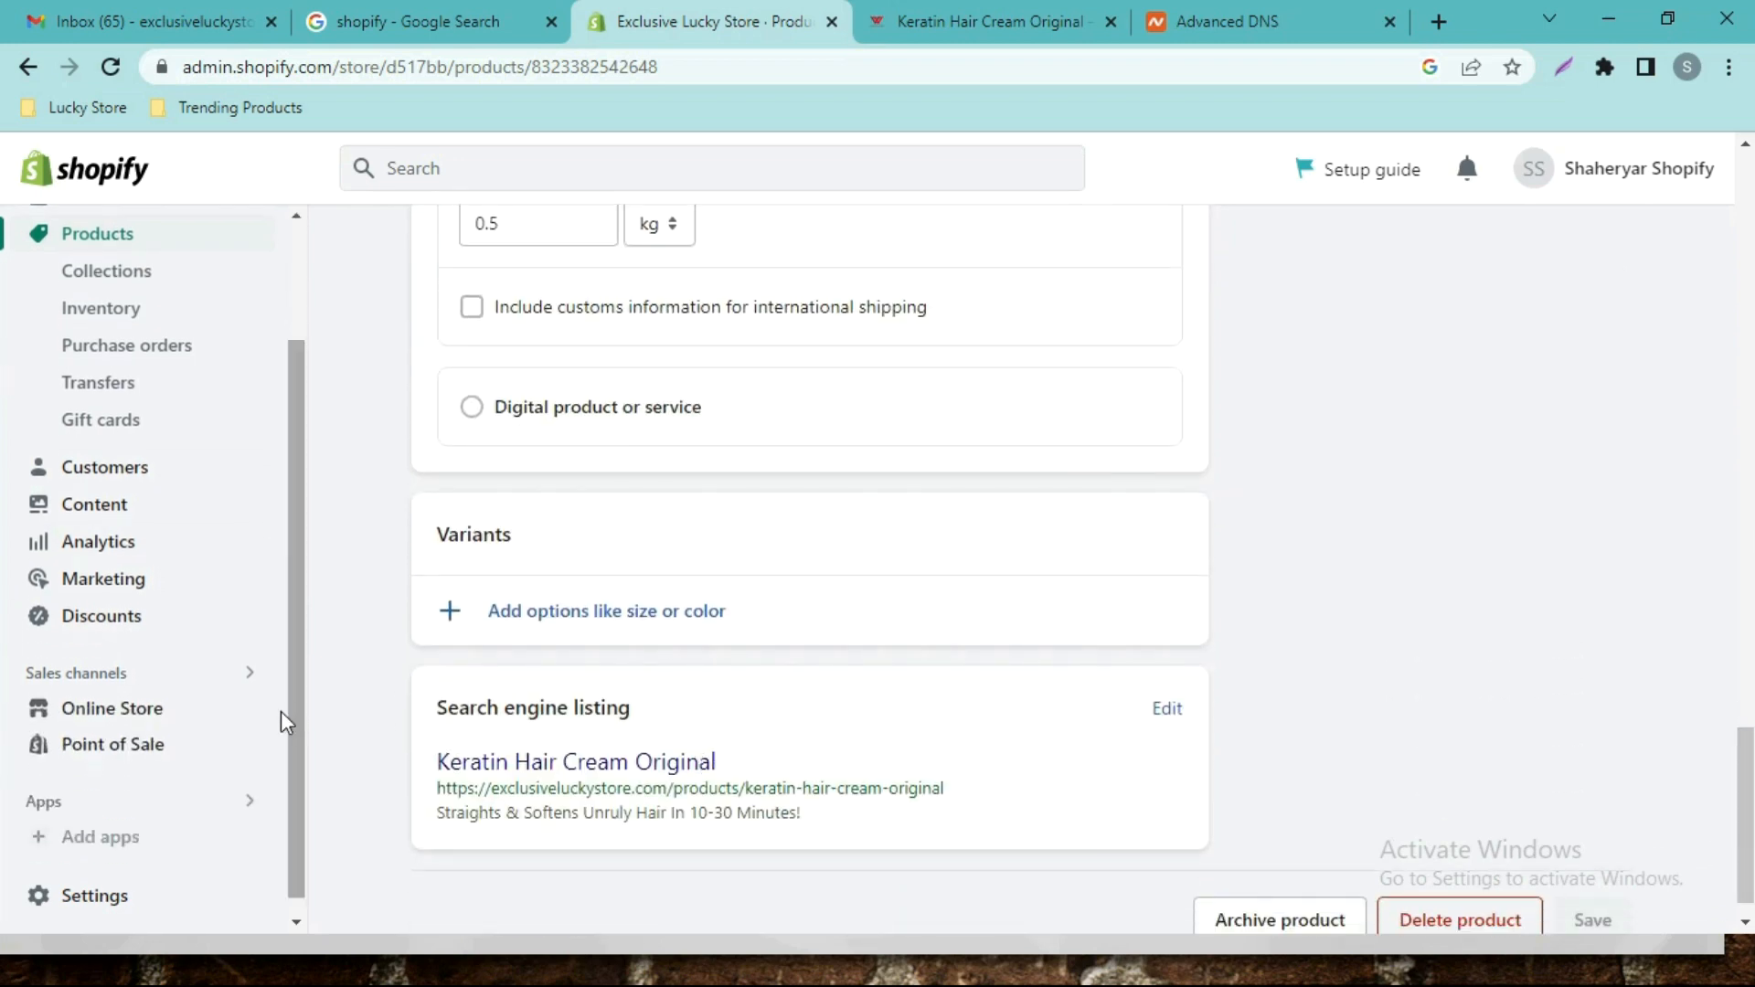
# In Online Store themes, add Refresh from the Popular free themes list.
pyautogui.click(112, 710)
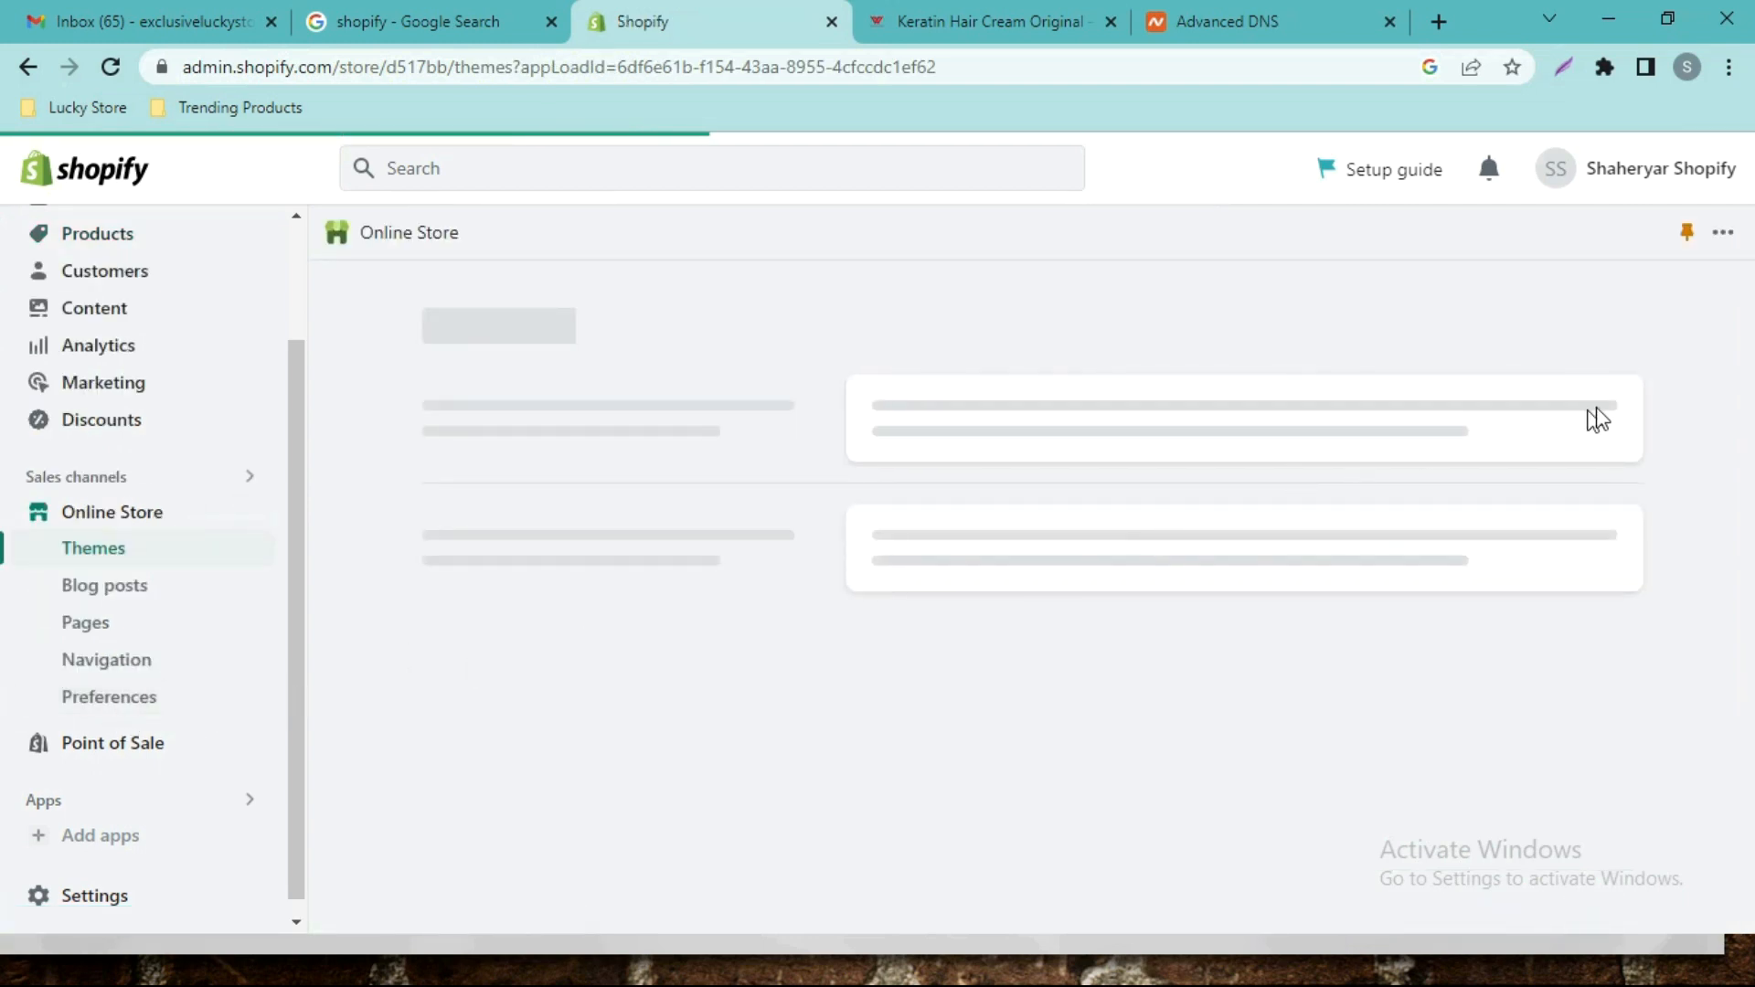
pyautogui.scroll(-2, 1743, 361)
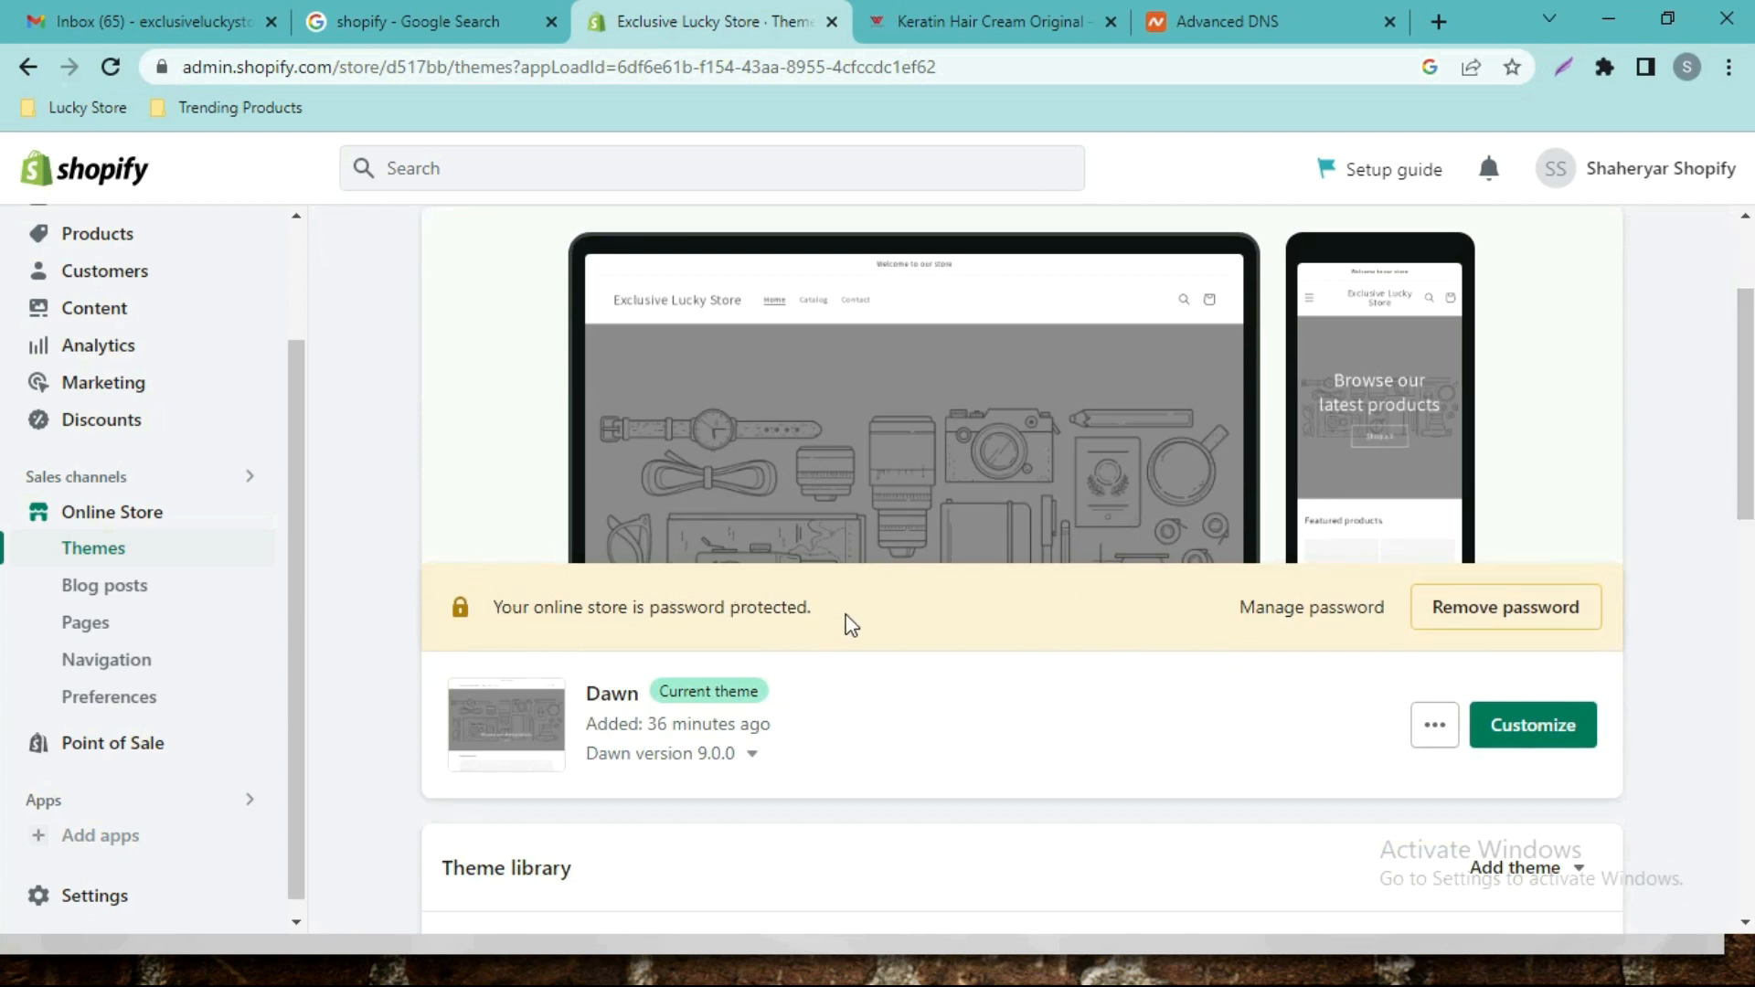
pyautogui.scroll(1, 4, 439)
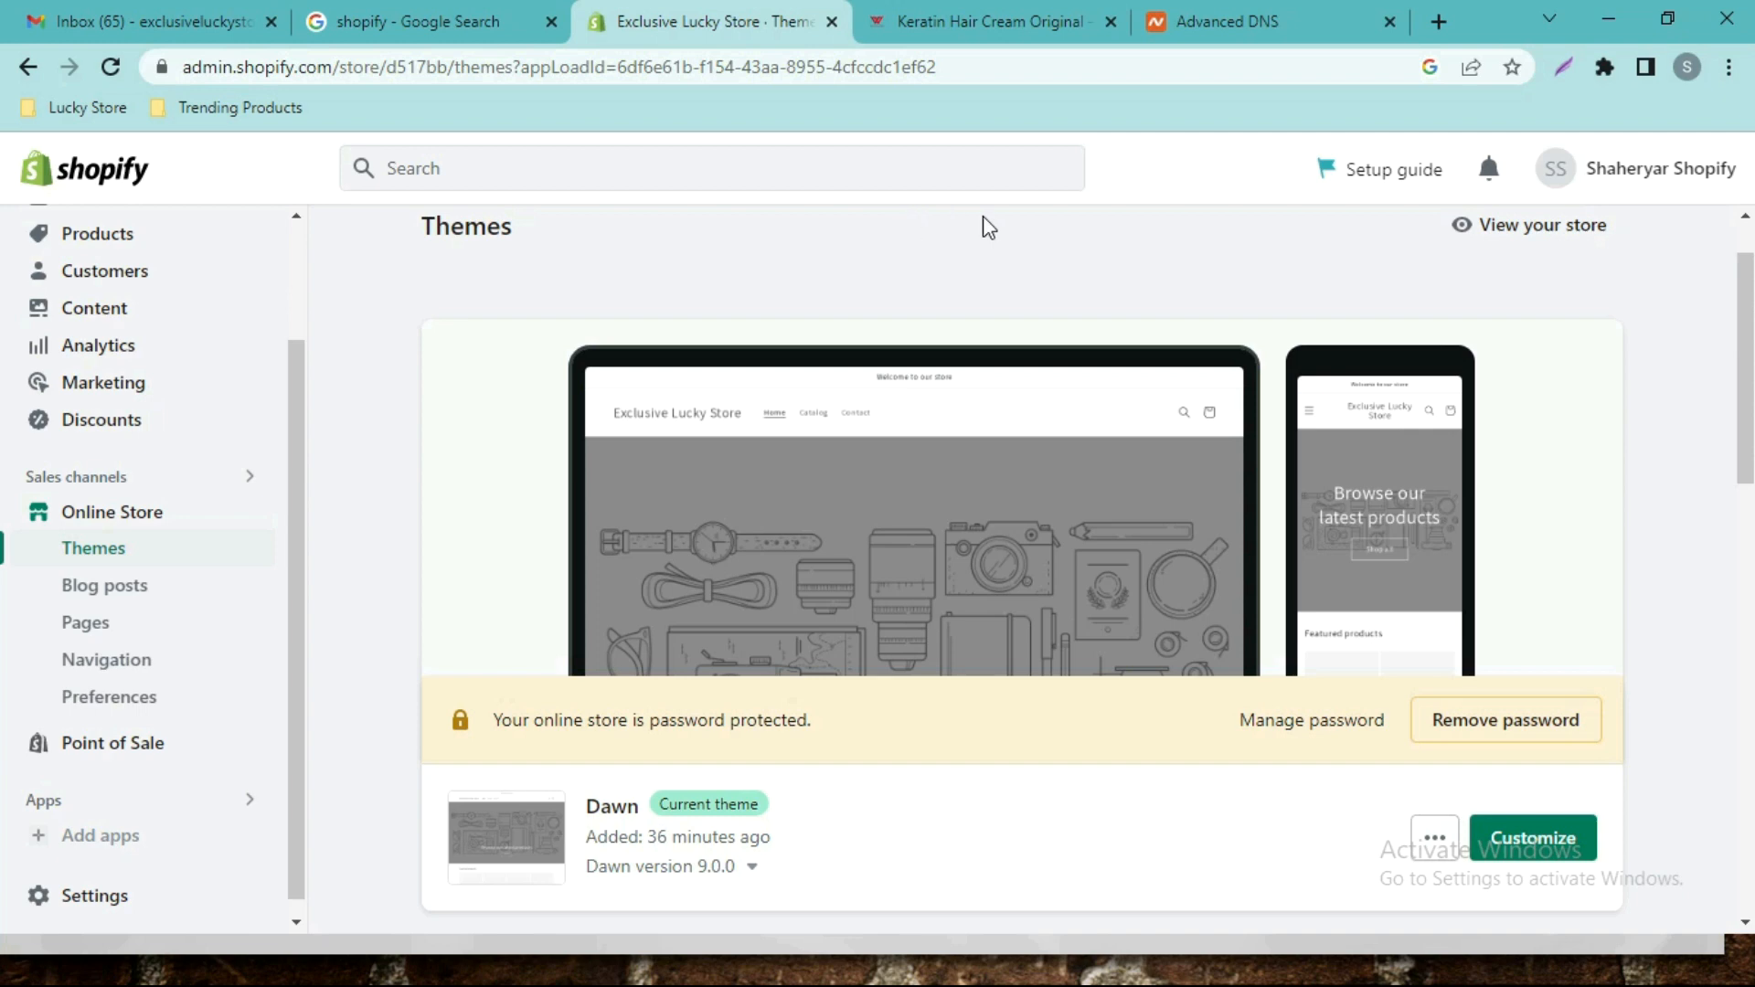
pyautogui.scroll(-1, 1745, 310)
pyautogui.scroll(-5, 5, 359)
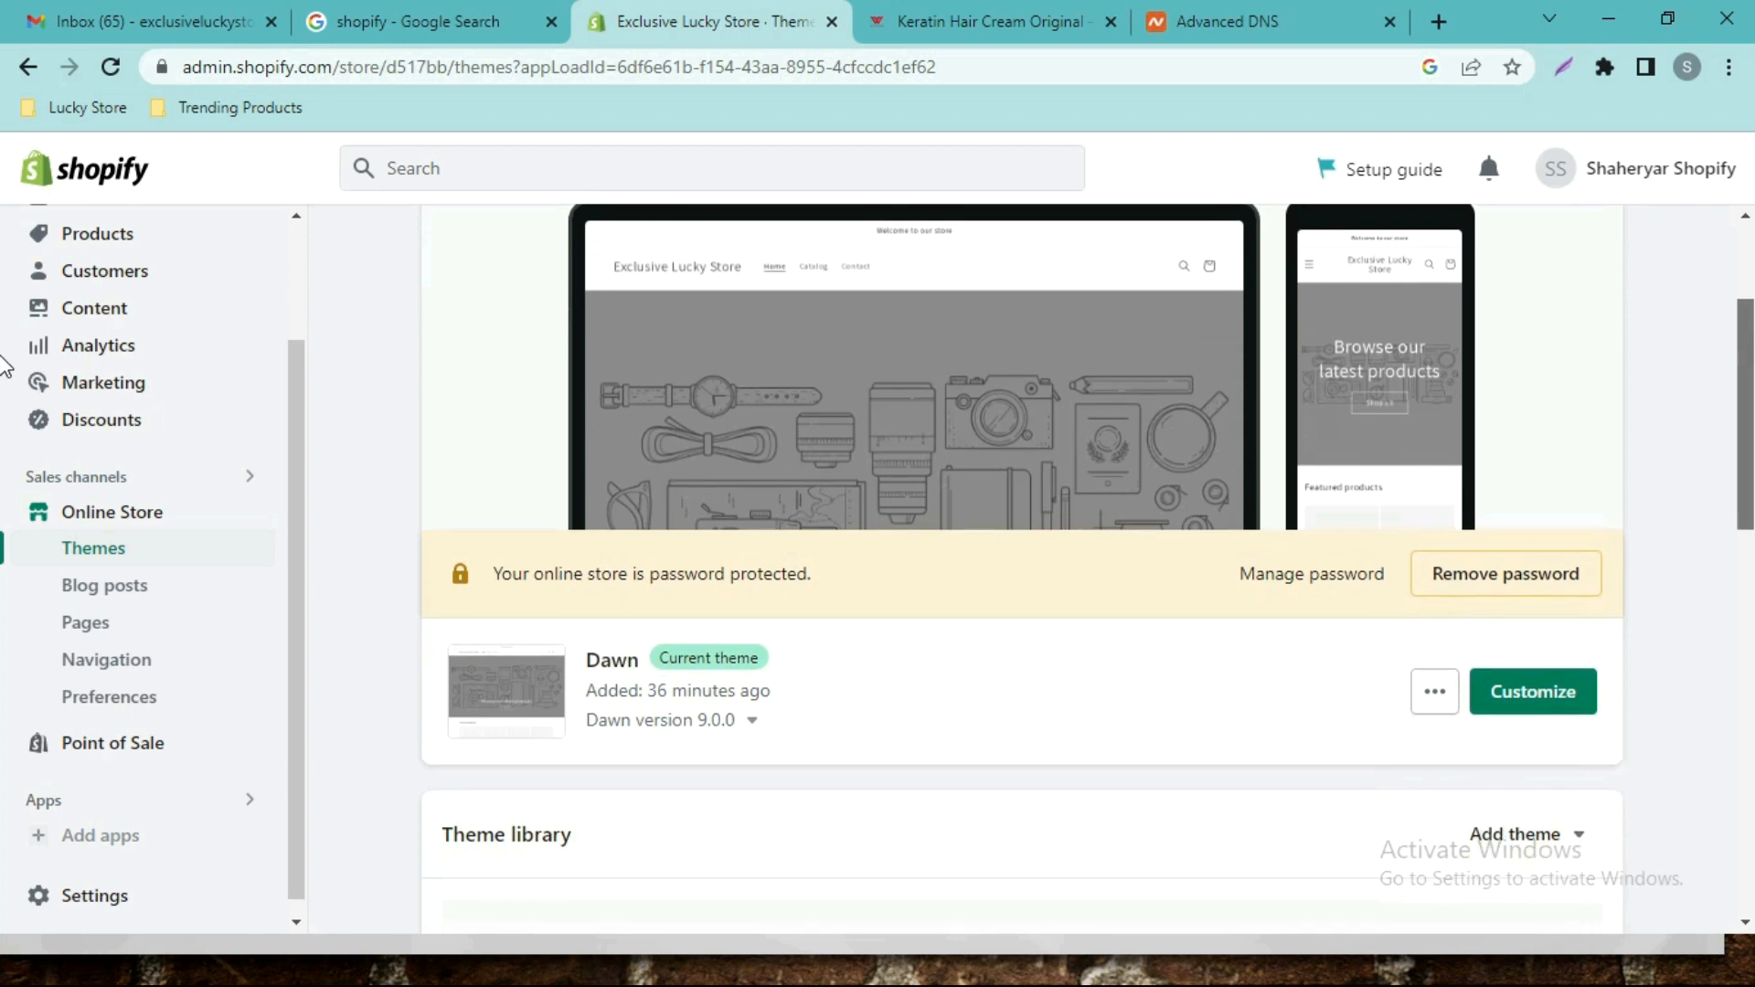
pyautogui.scroll(-6, 4, 508)
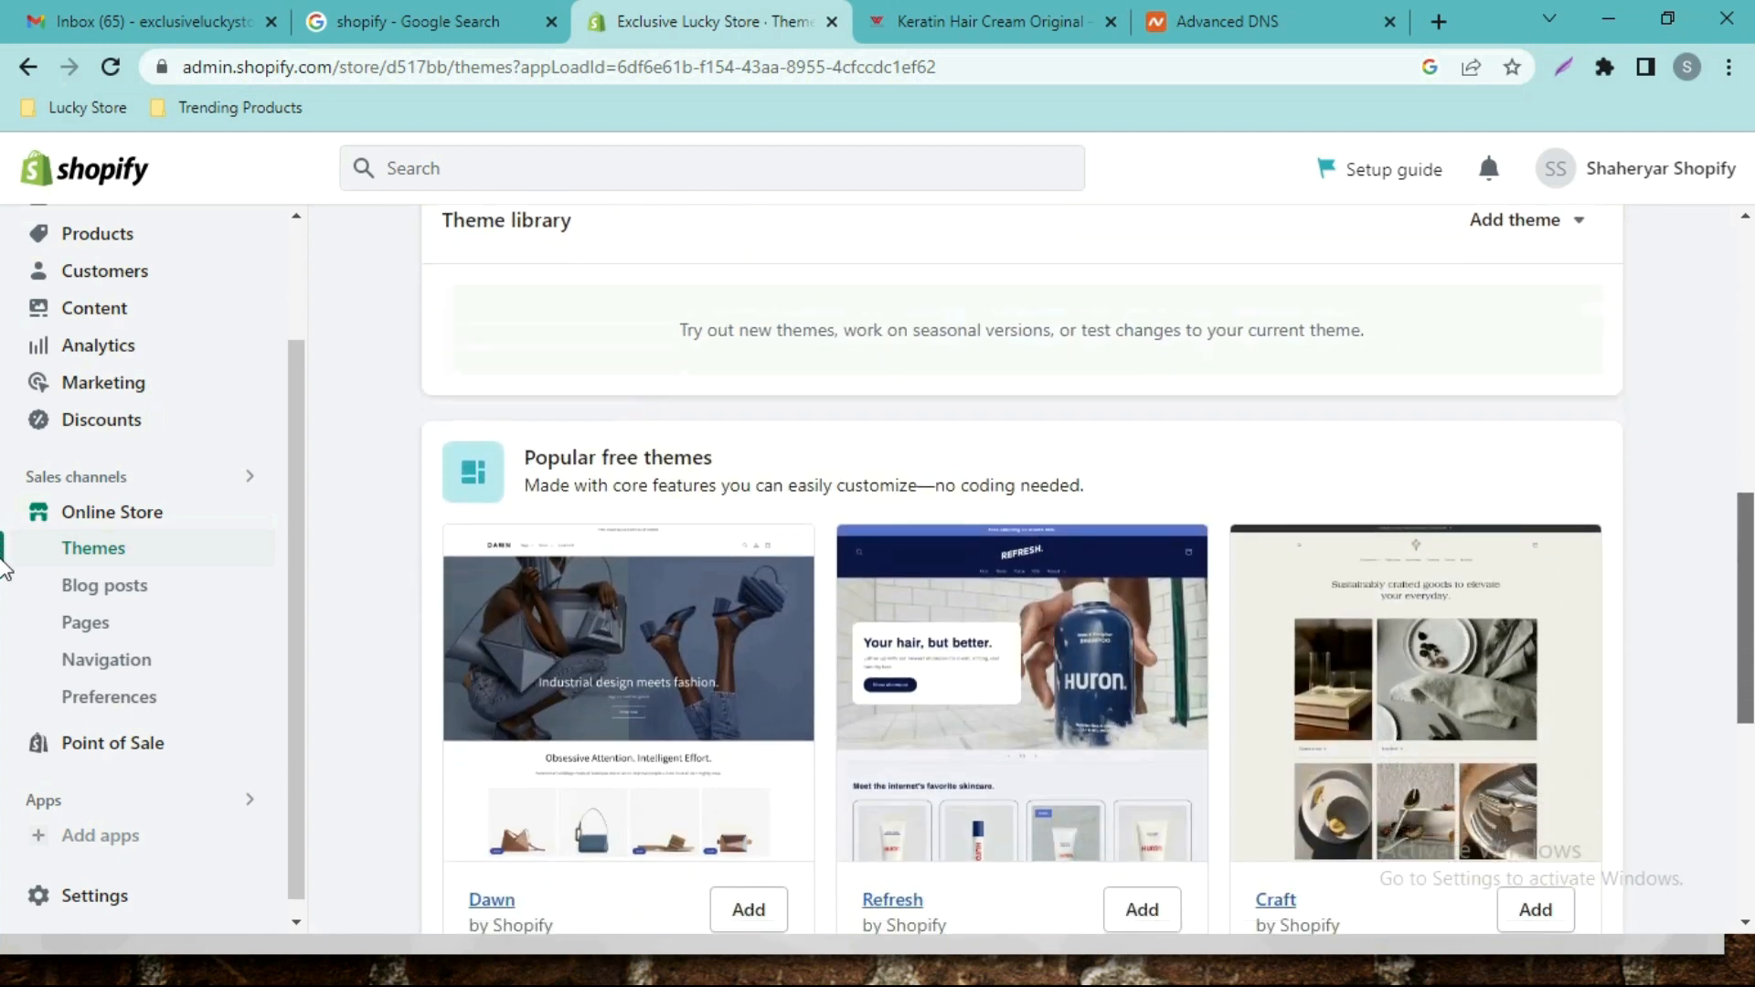
pyautogui.scroll(-2, 5, 675)
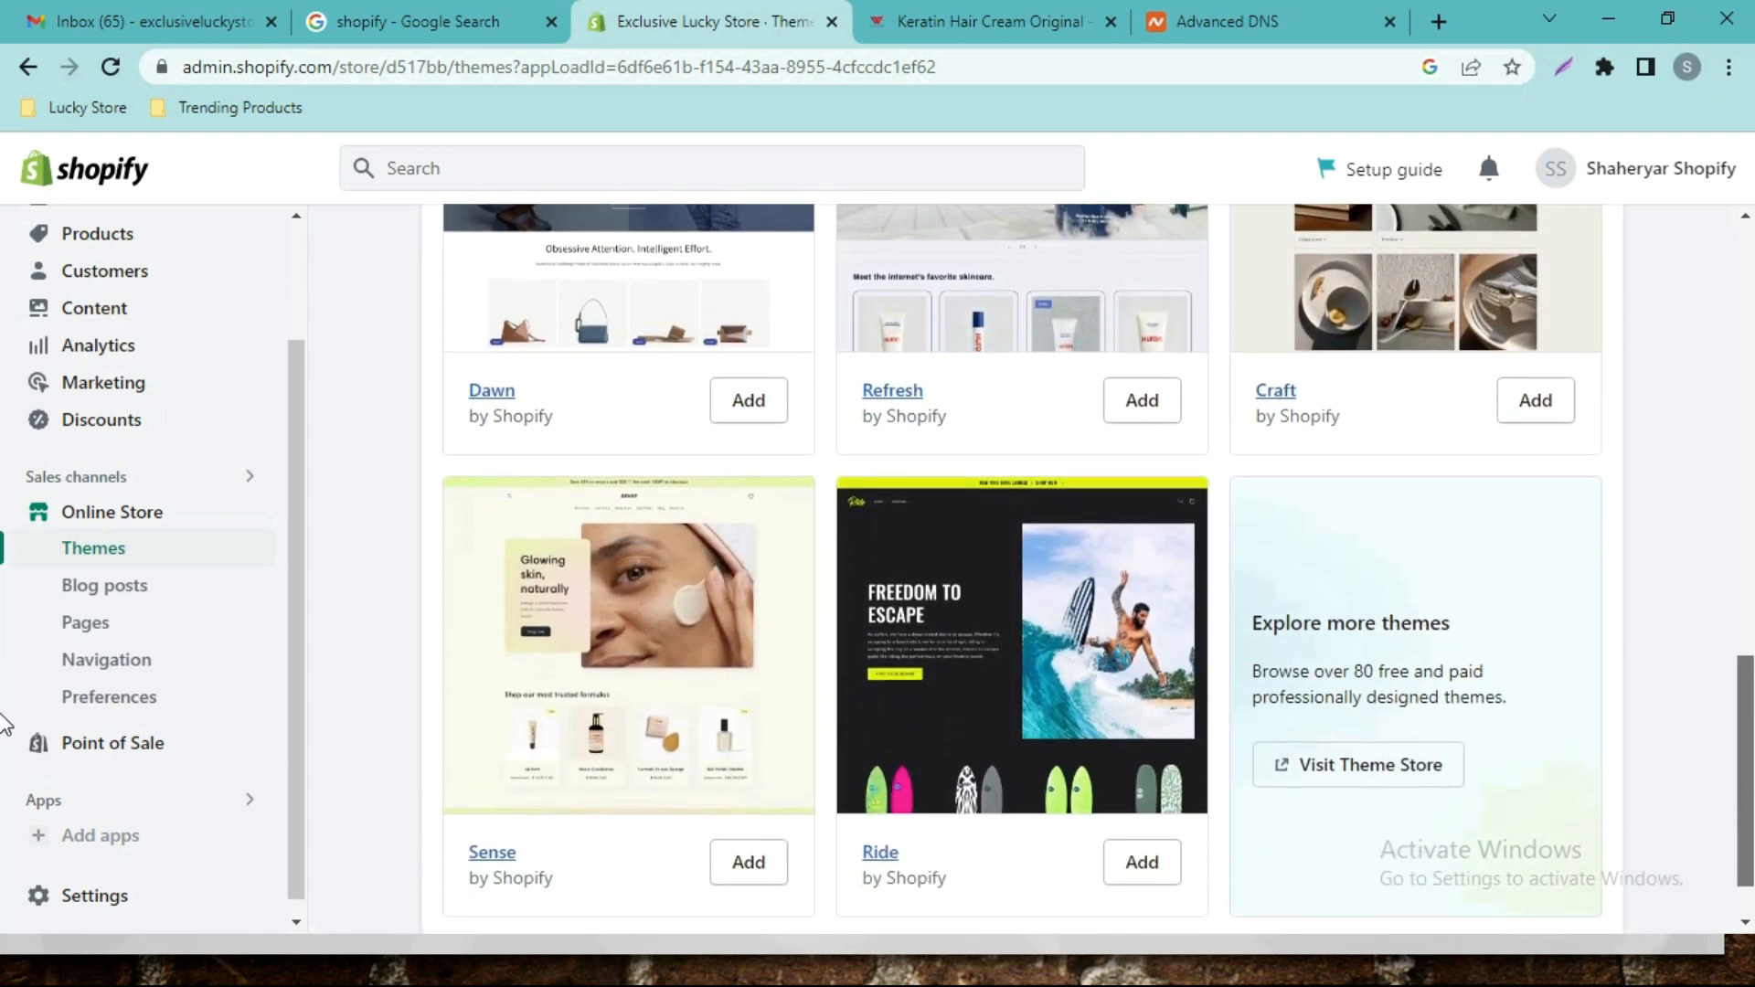
pyautogui.scroll(1, 5, 716)
pyautogui.scroll(3, 4, 716)
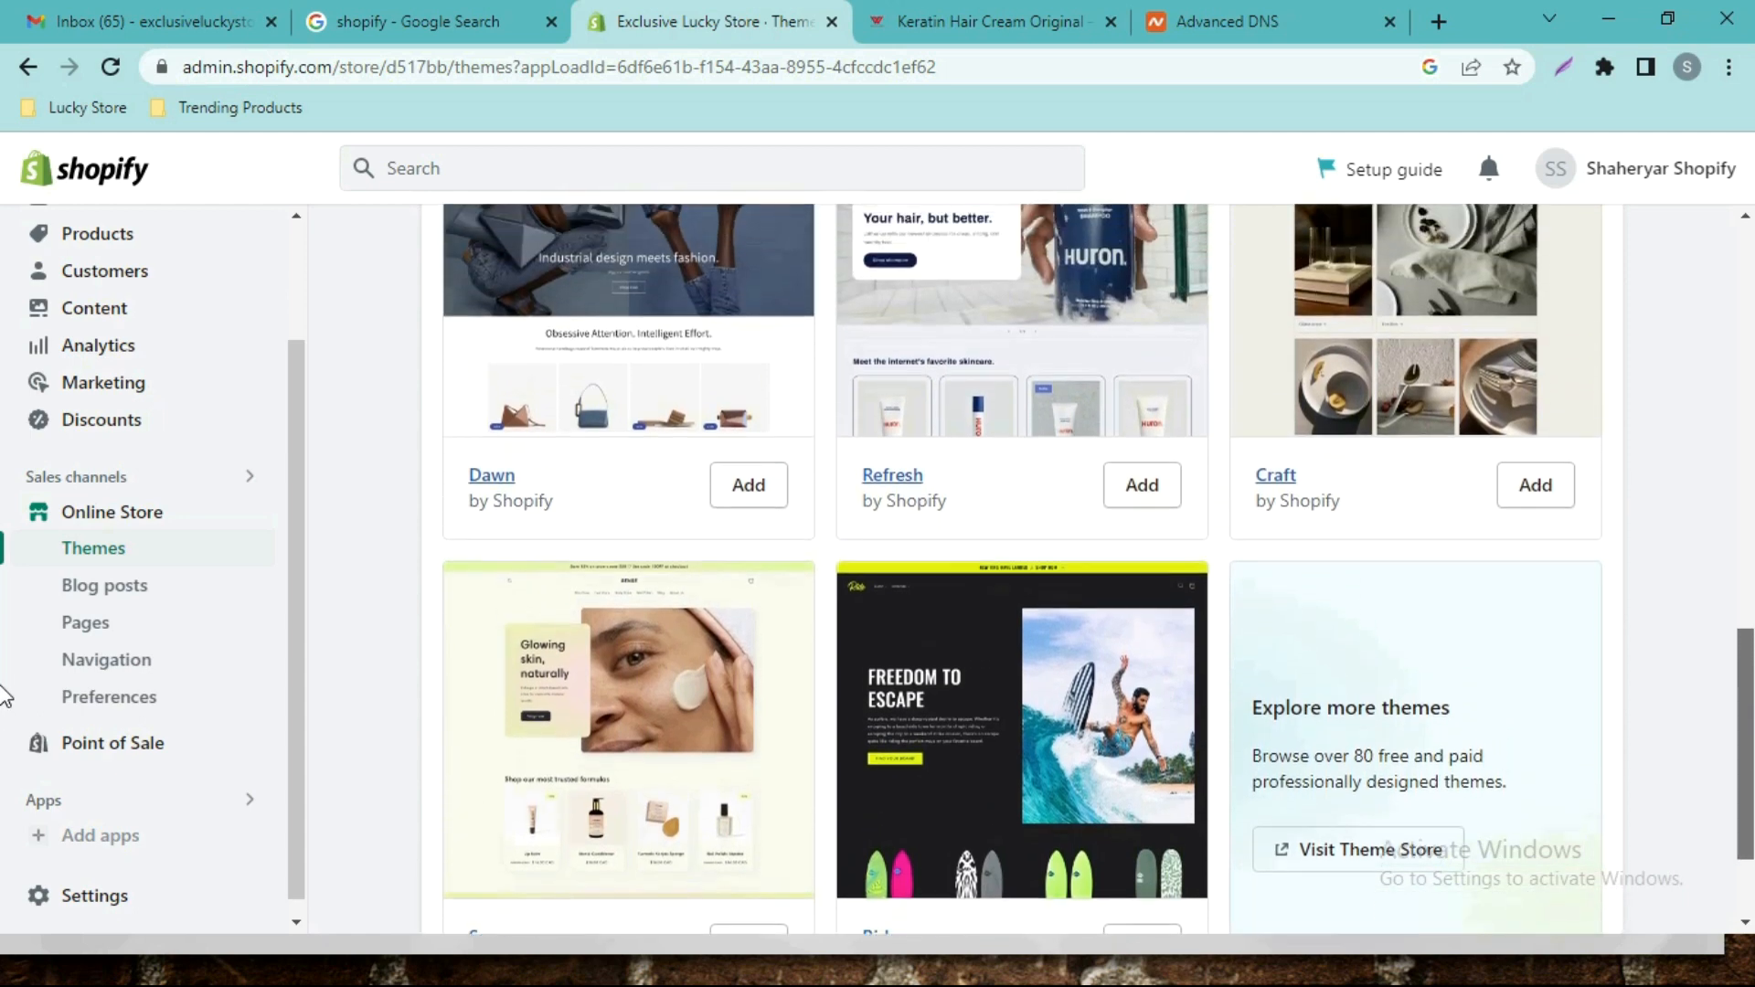
pyautogui.scroll(-1, 5, 666)
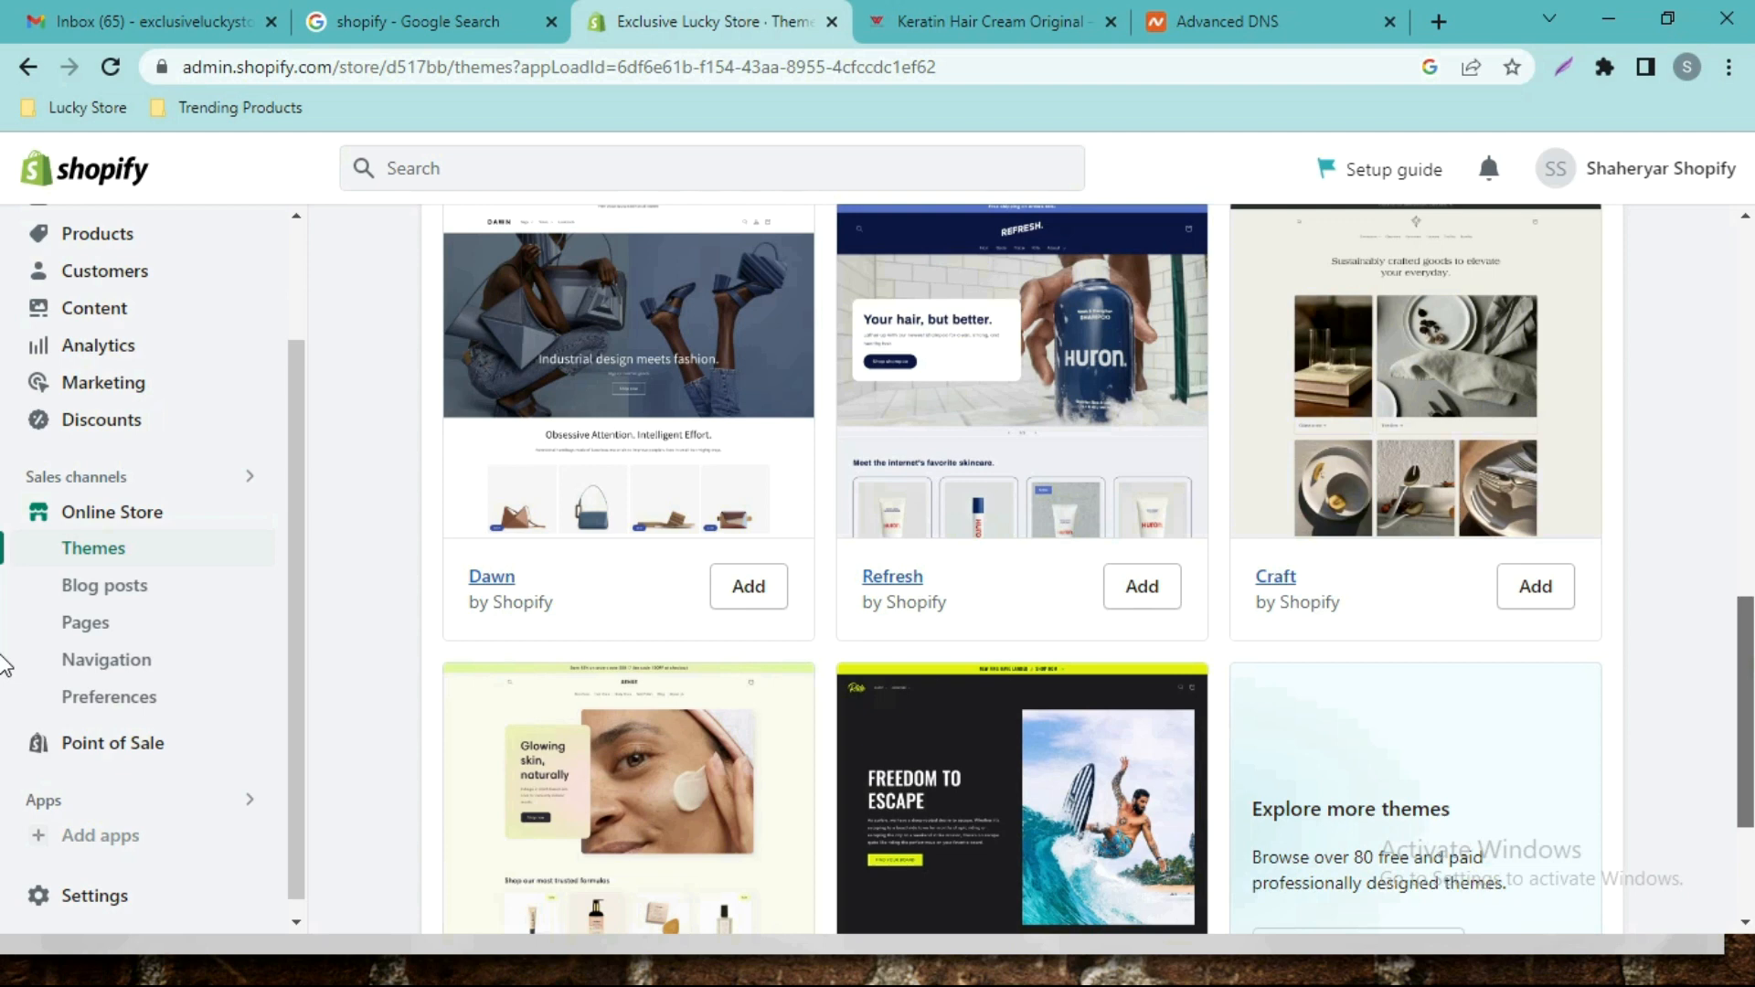
pyautogui.moveTo(1746, 655)
pyautogui.mouseDown()
pyautogui.moveTo(1746, 703)
pyautogui.moveTo(1746, 629)
pyautogui.mouseUp()
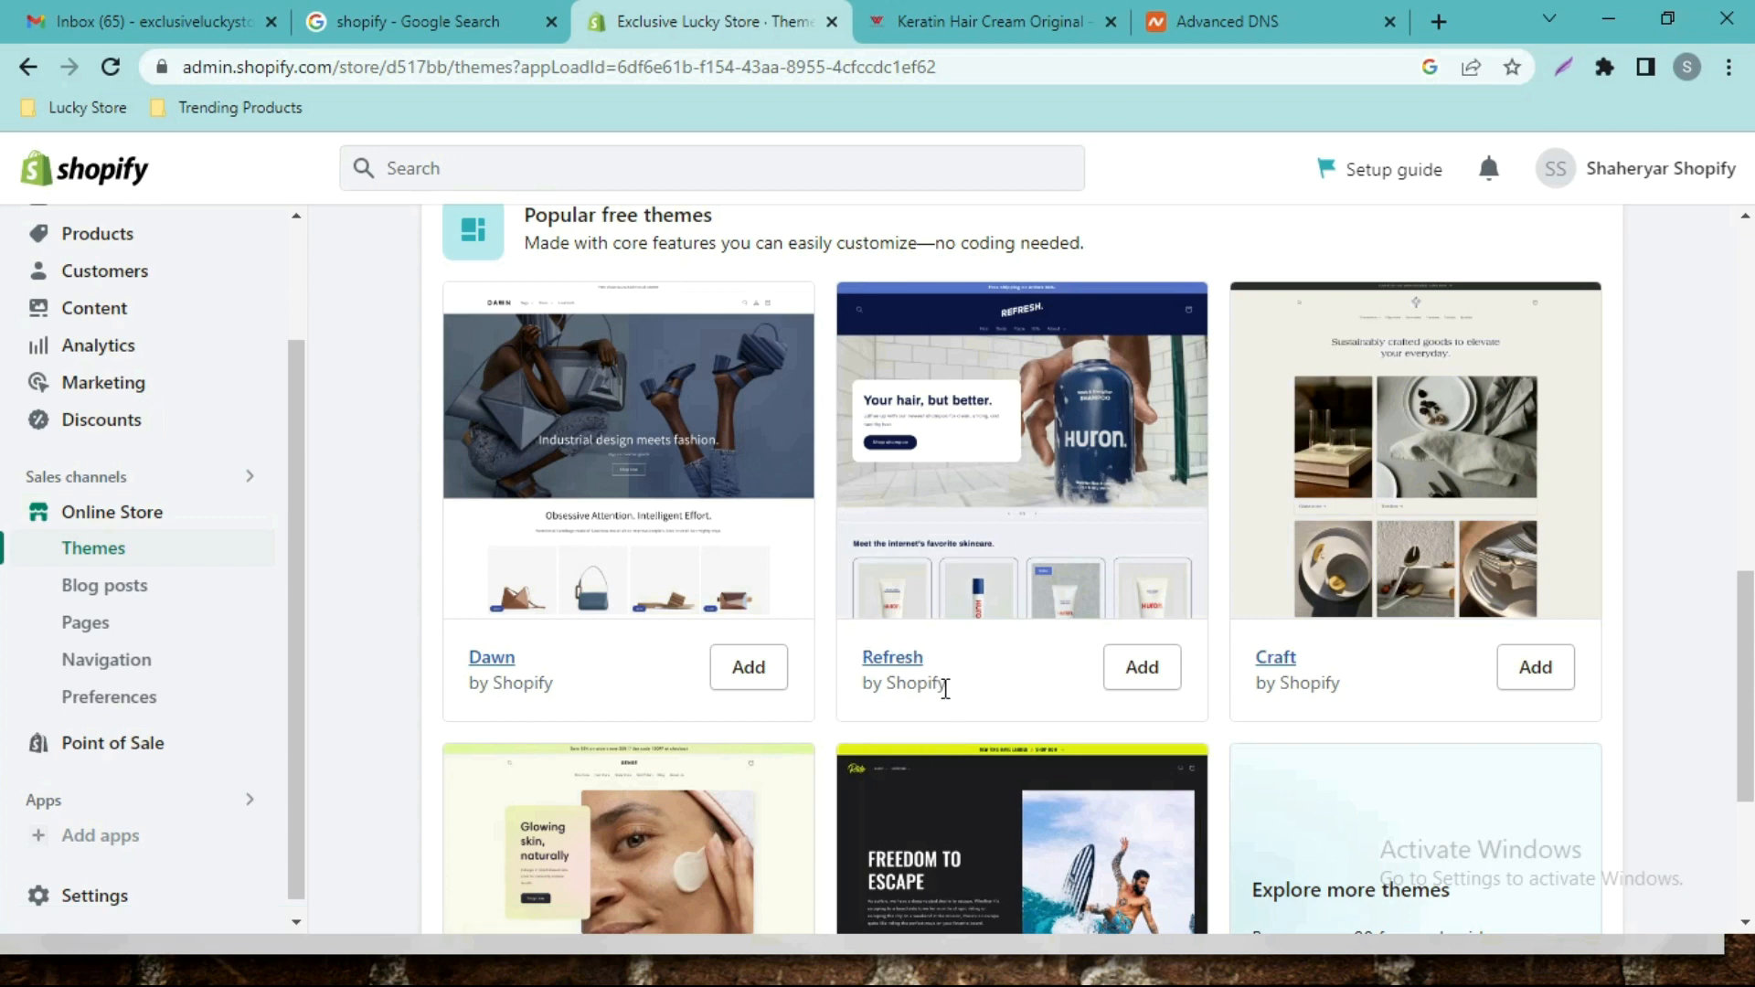
pyautogui.click(1150, 676)
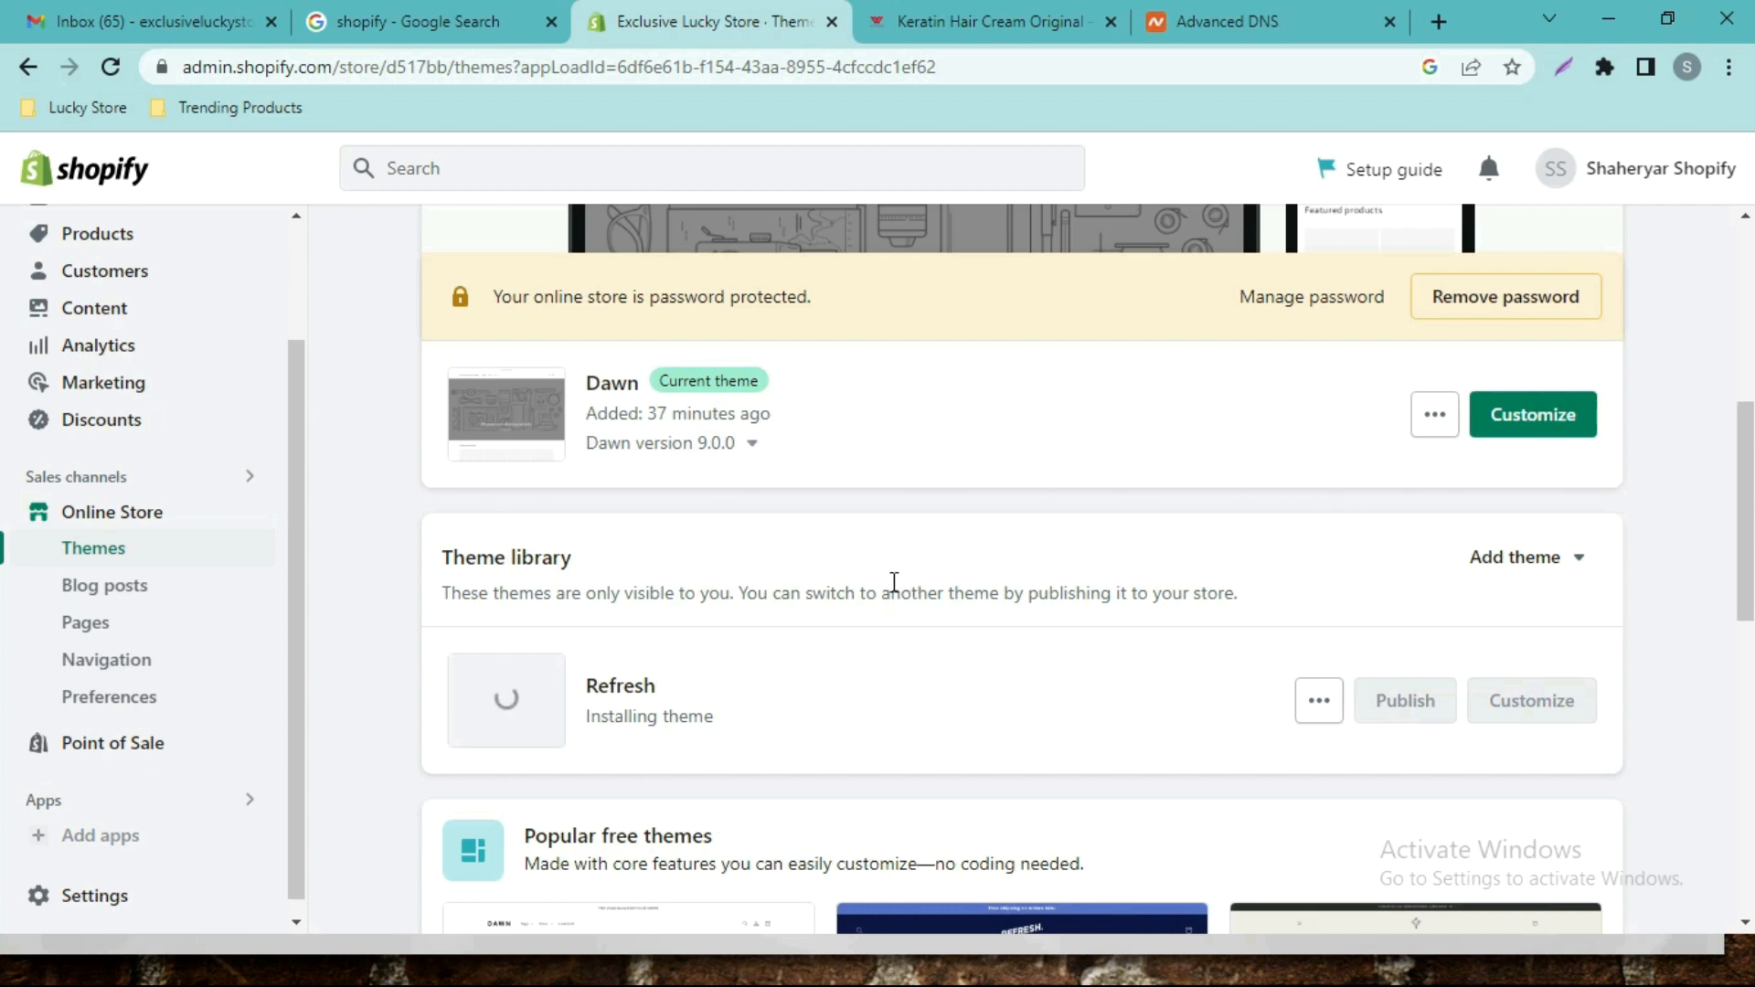
pyautogui.click(969, 7)
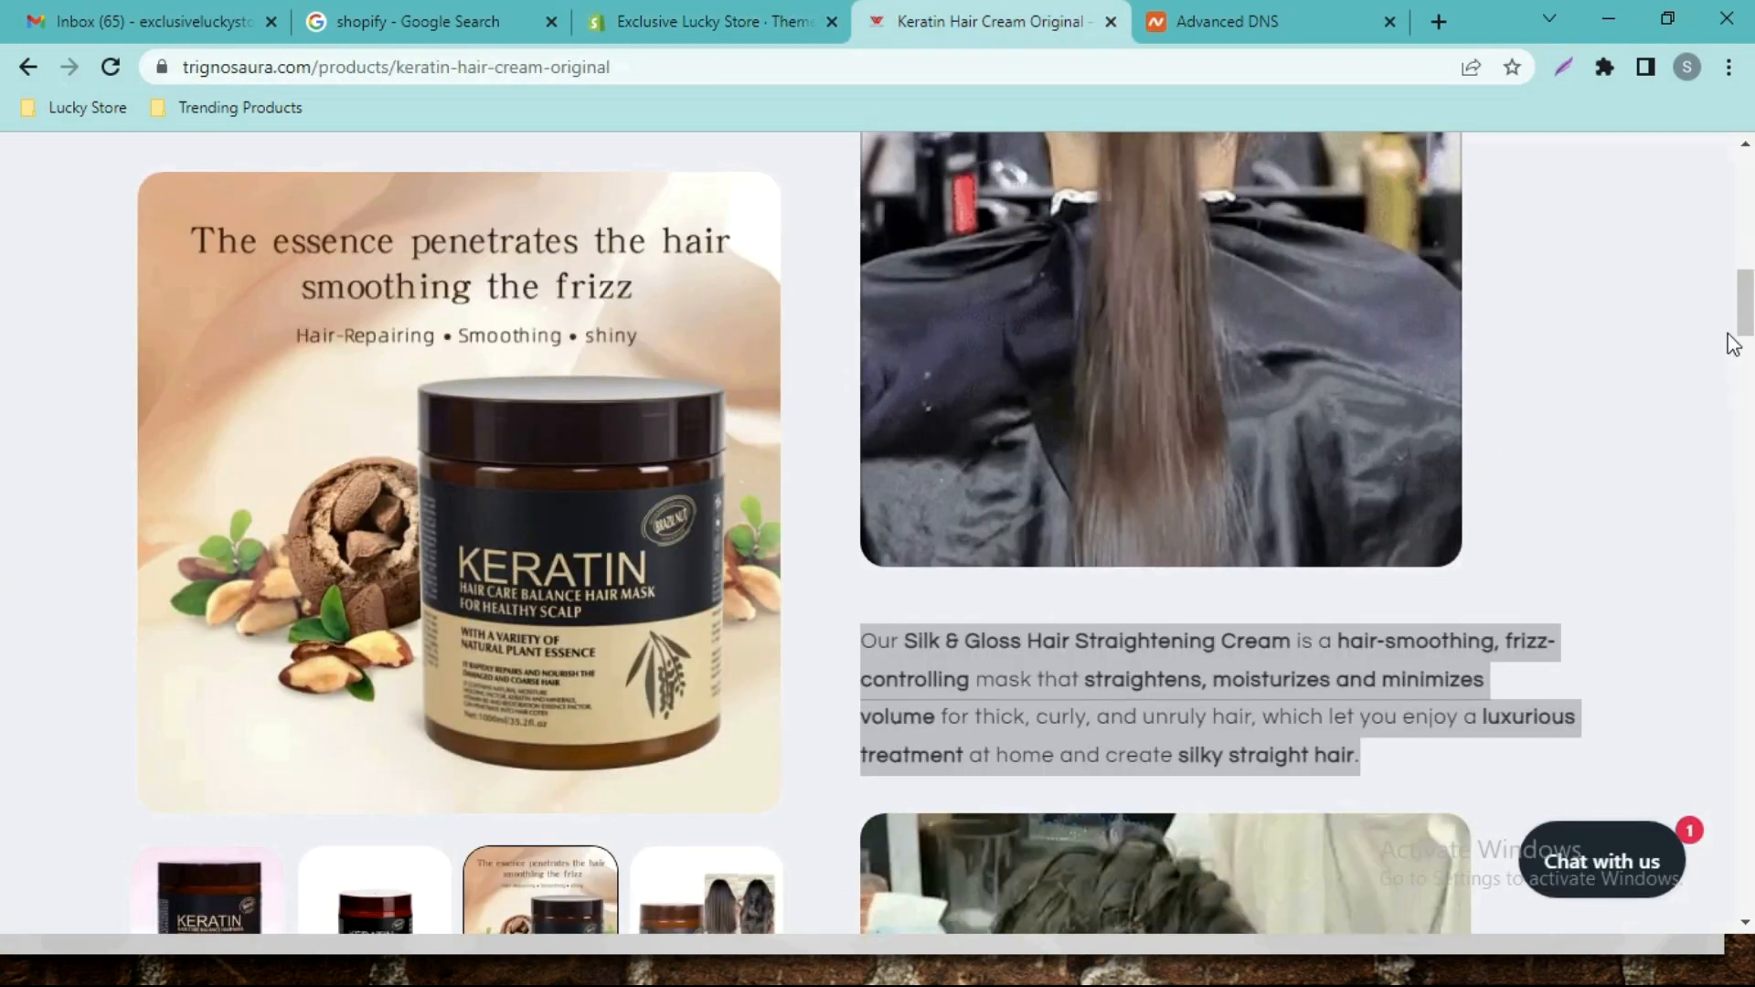
pyautogui.moveTo(1745, 331); pyautogui.dragTo(1754, 206)
pyautogui.click(717, 20)
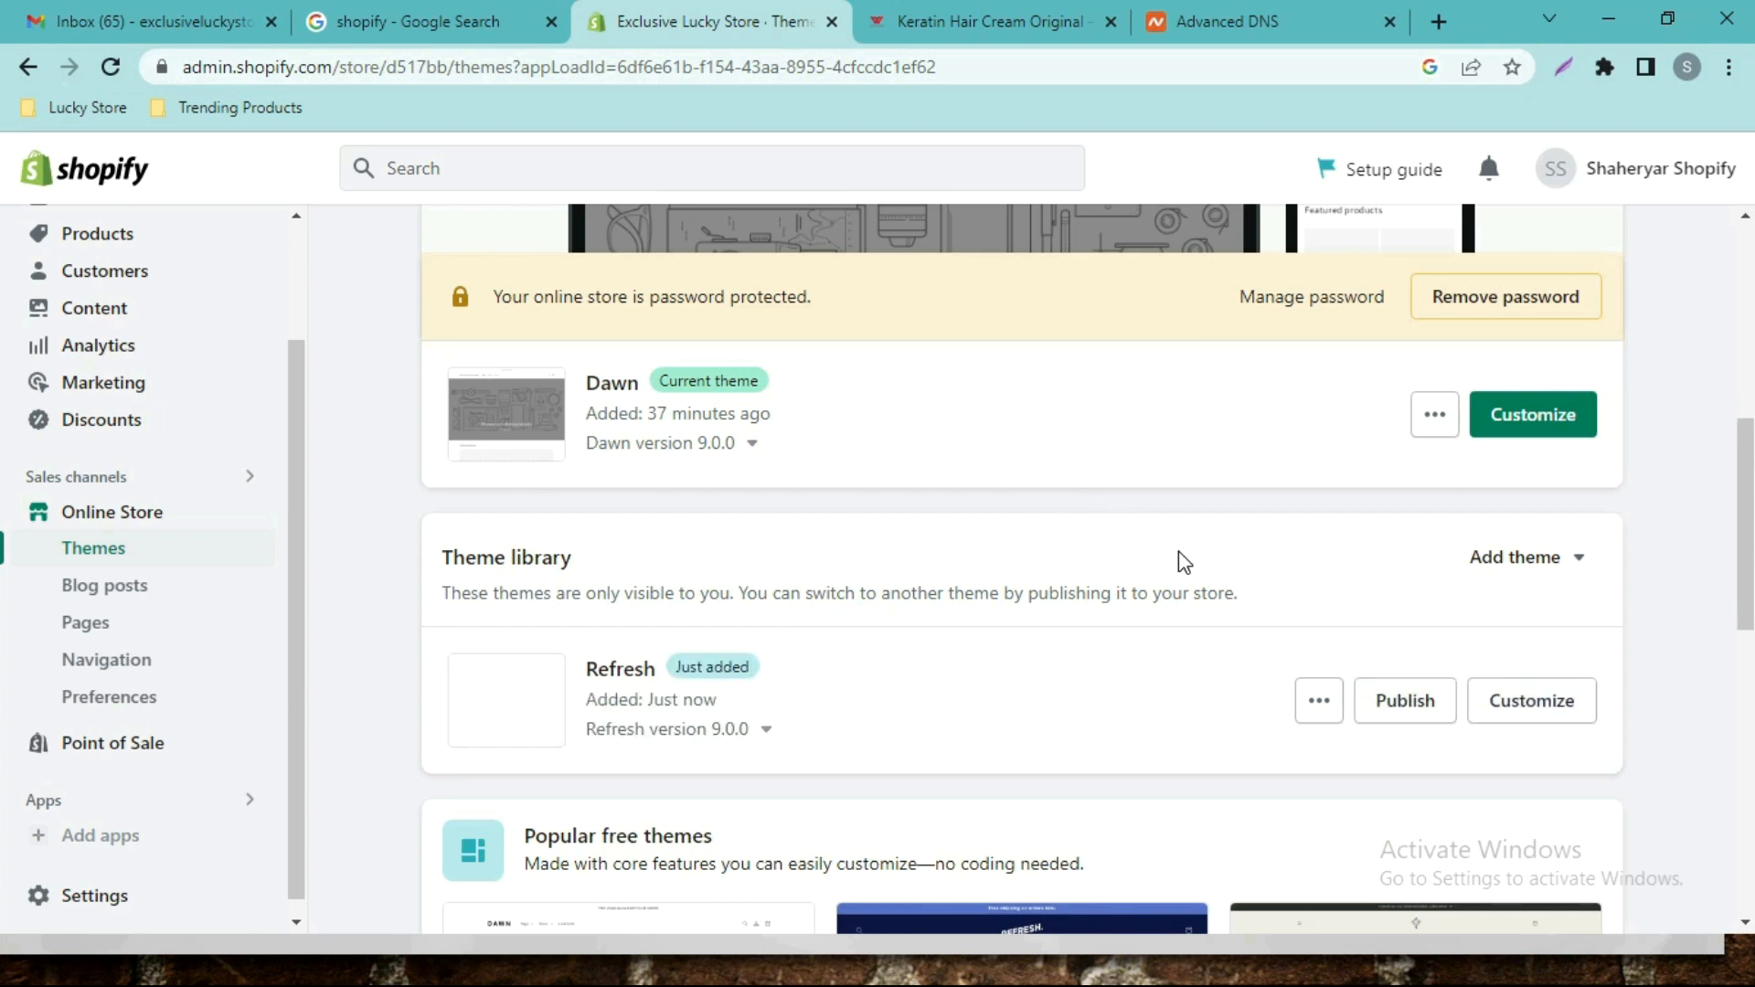
# Publish Refresh and confirm it replacing Dawn as the current theme.
pyautogui.click(1405, 702)
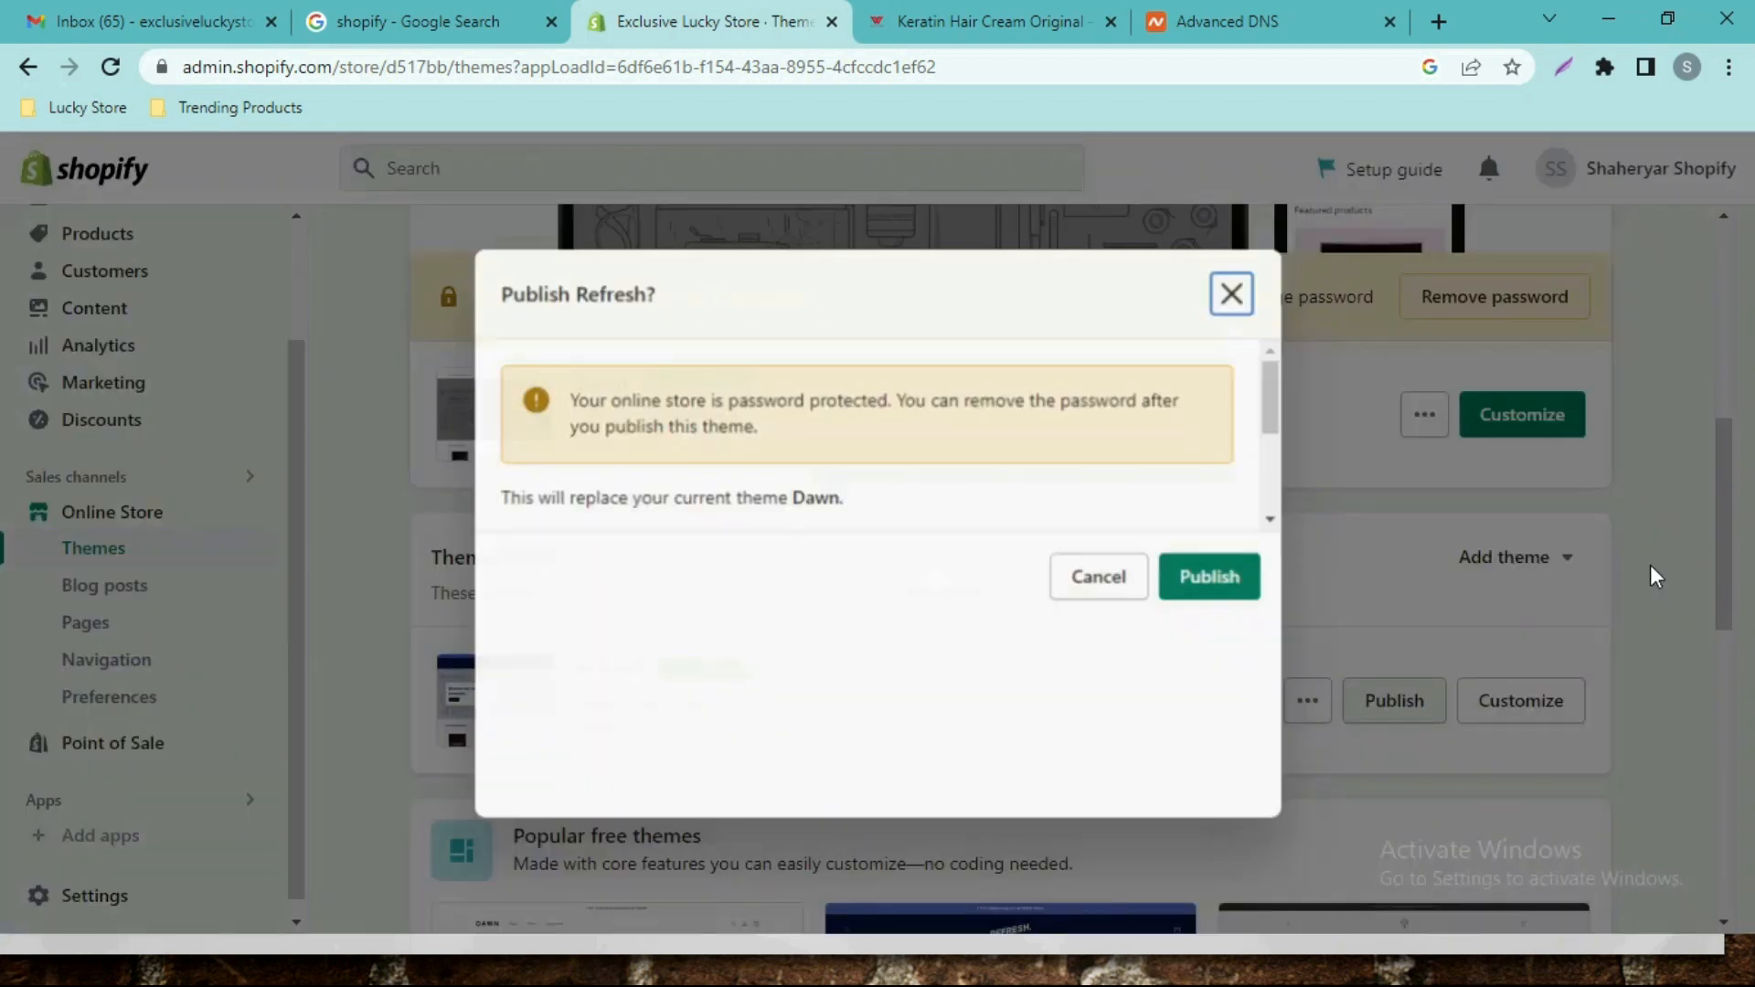
pyautogui.click(1225, 783)
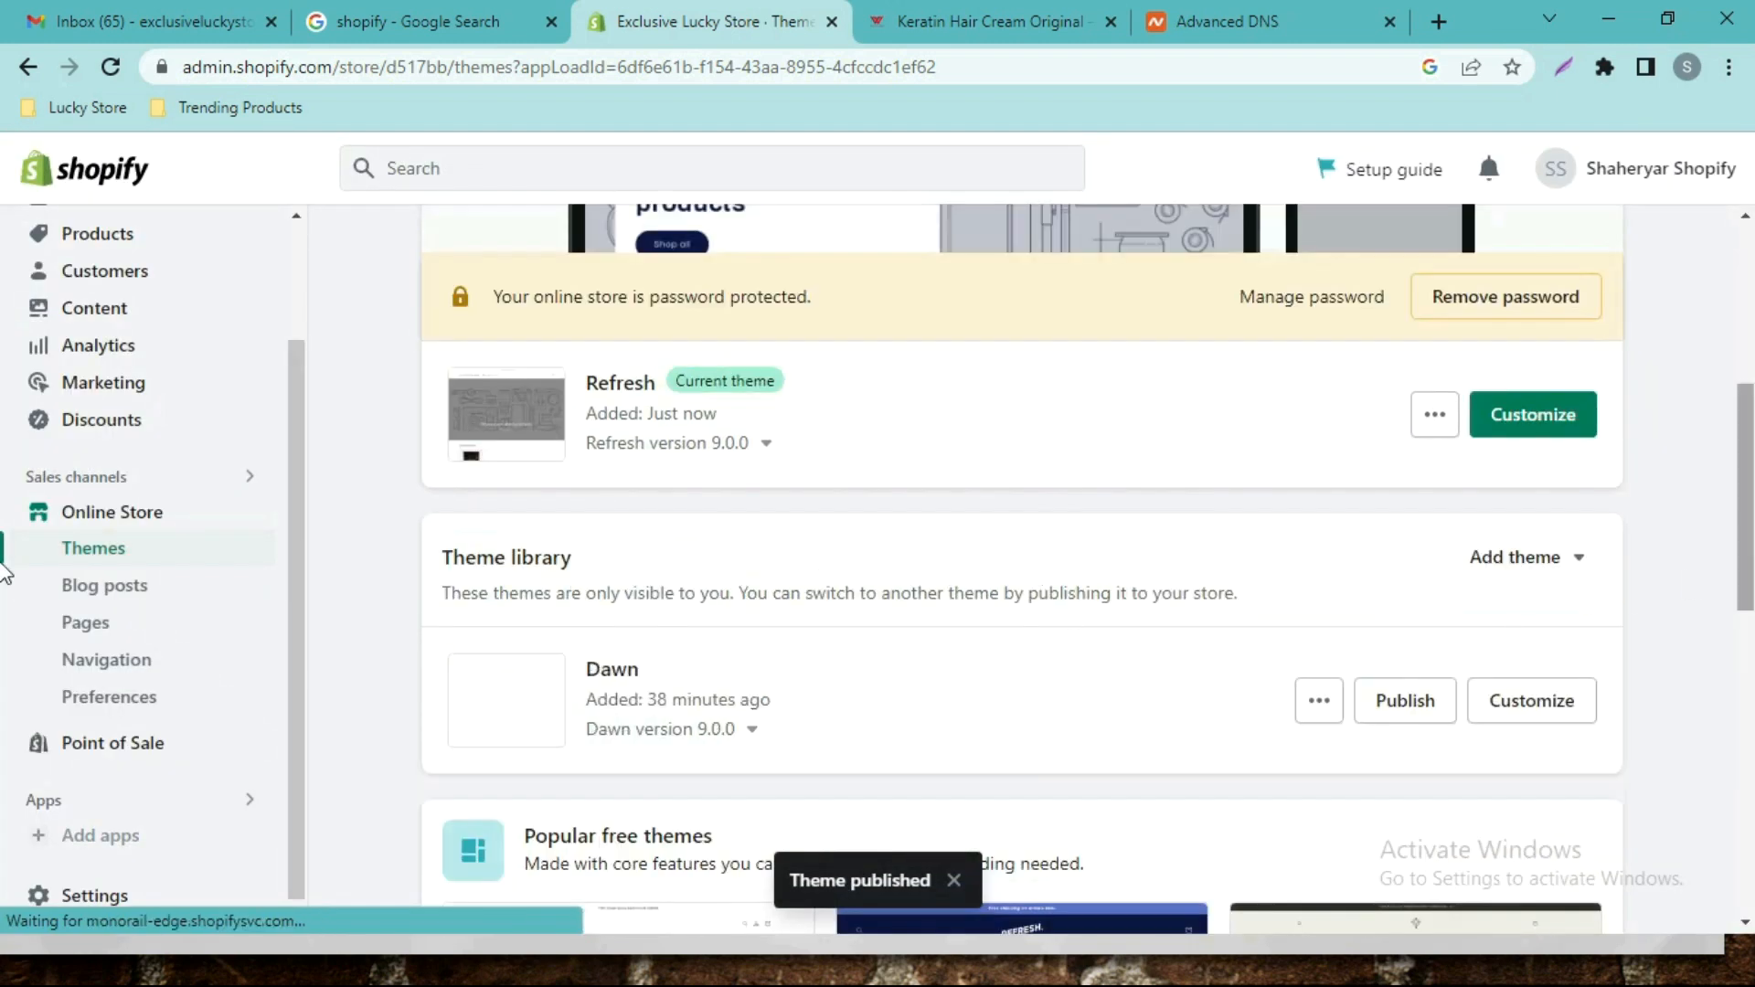
pyautogui.scroll(3, 1066, 469)
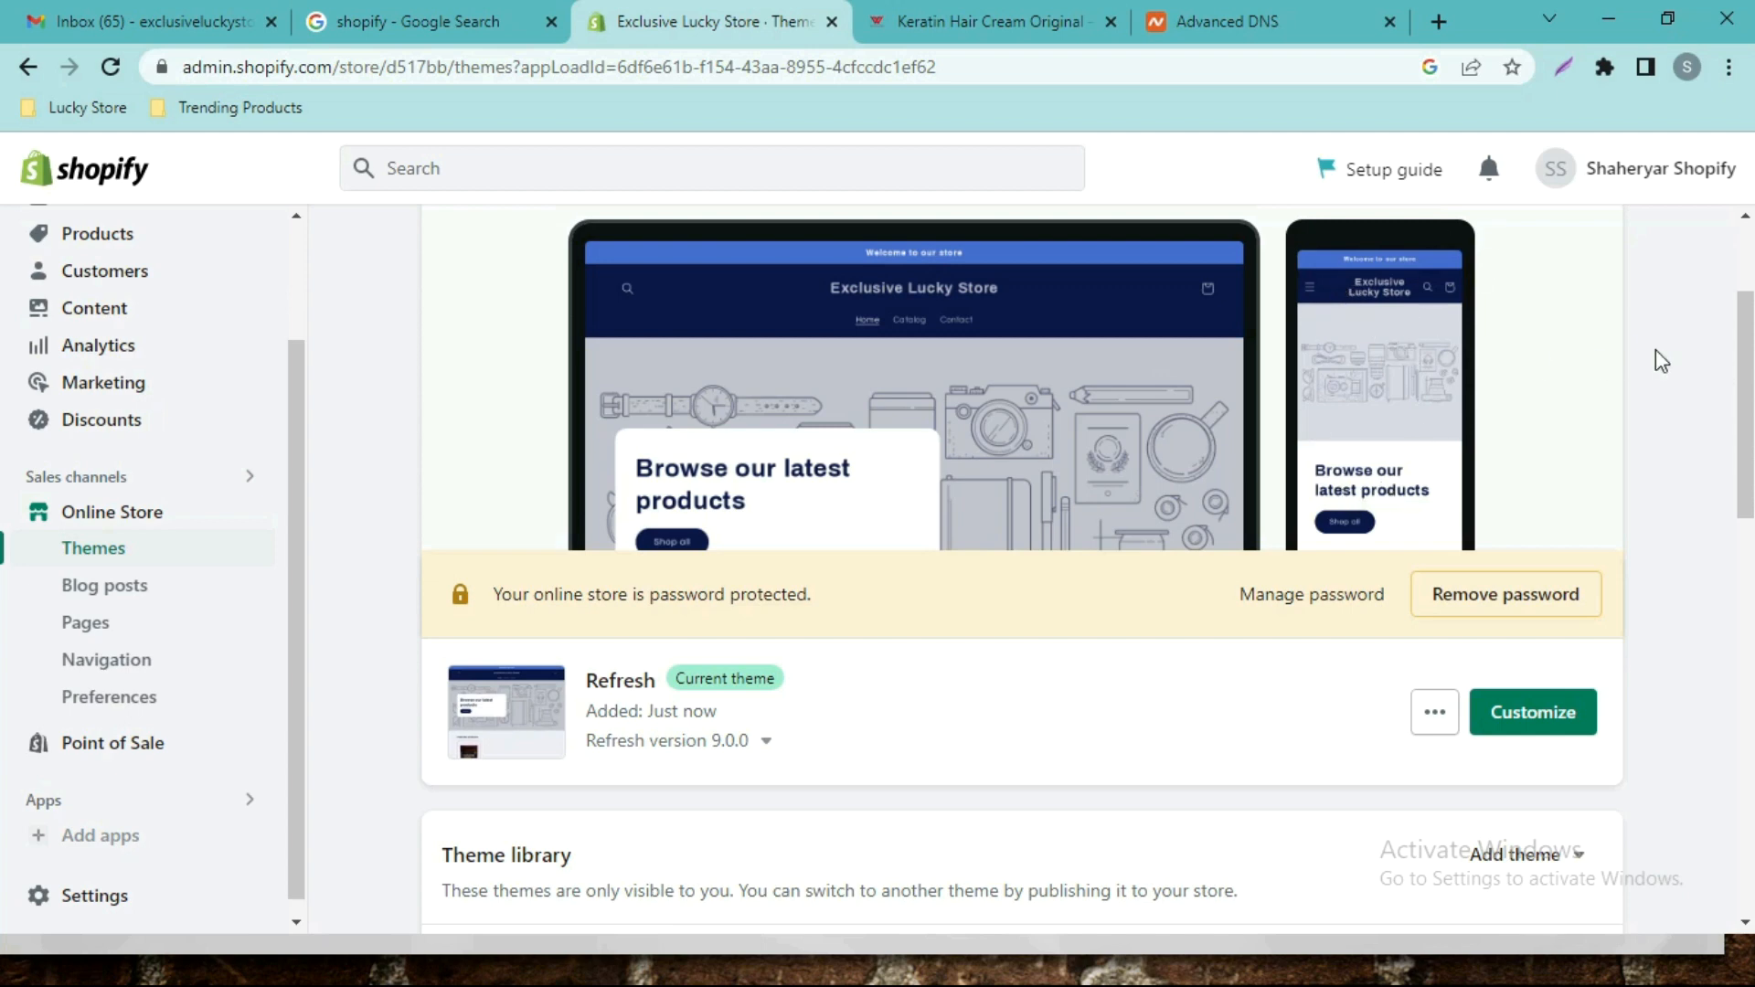
pyautogui.moveTo(1743, 384); pyautogui.dragTo(1752, 519)
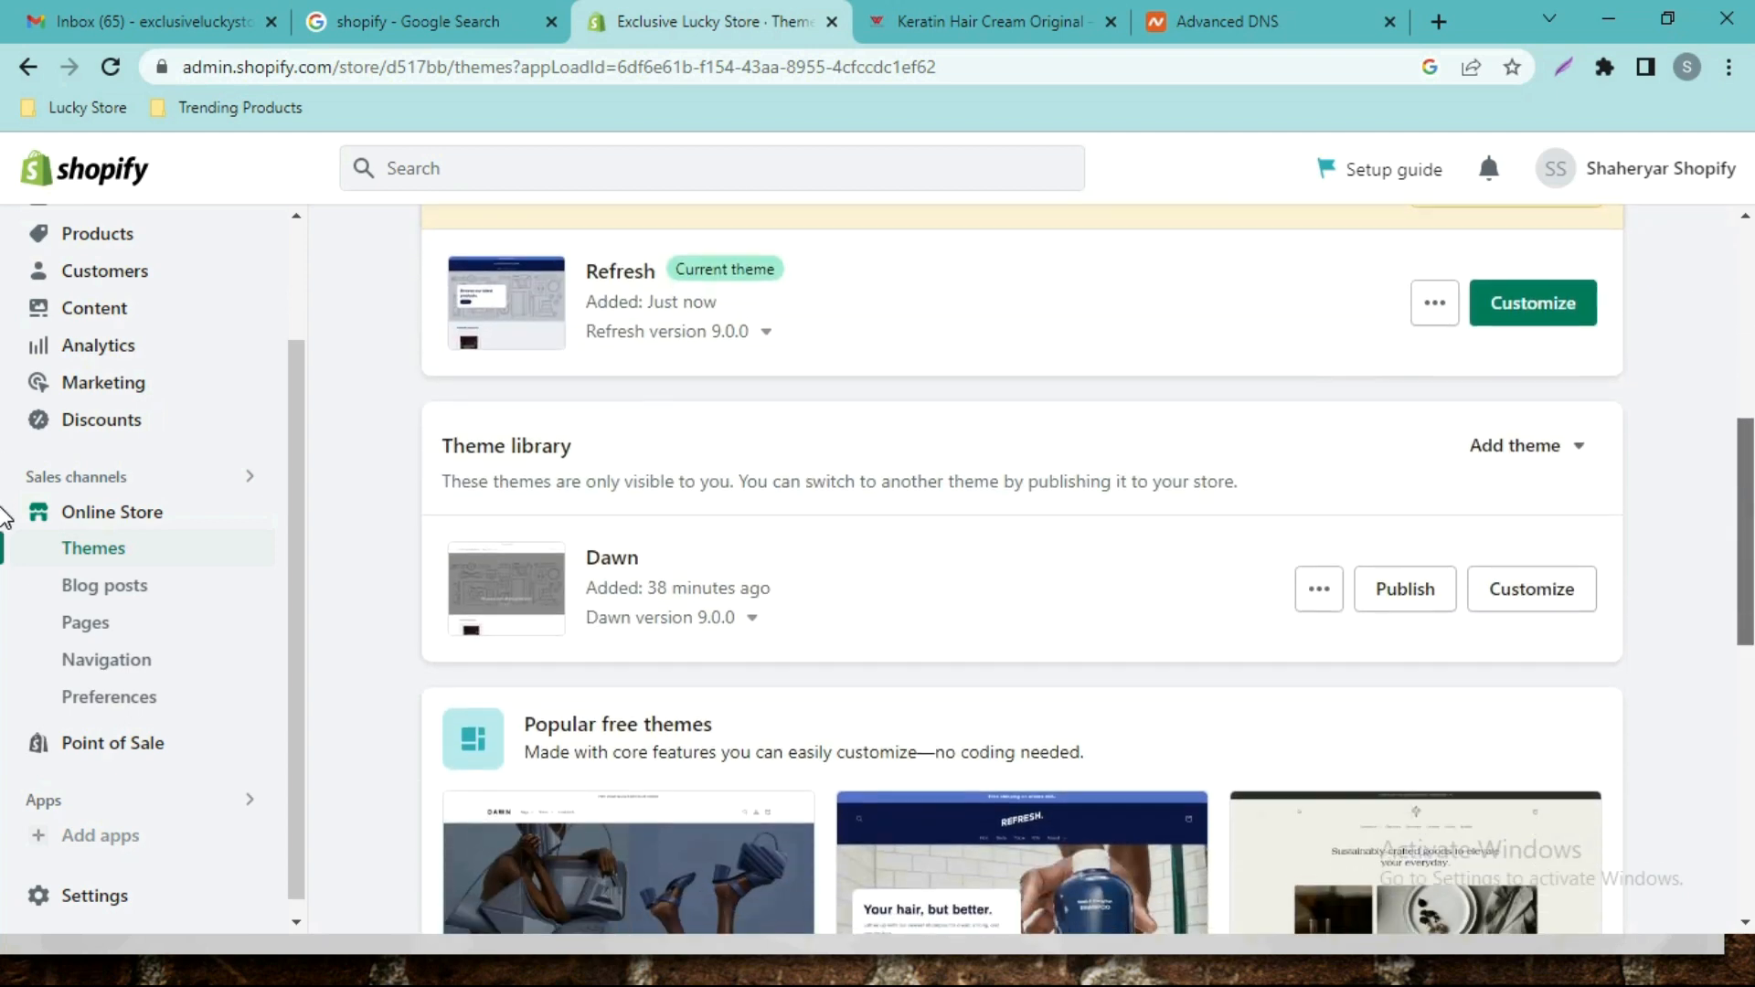
# Remove the Dawn theme from the Theme library and confirm the deletion.
pyautogui.click(1331, 592)
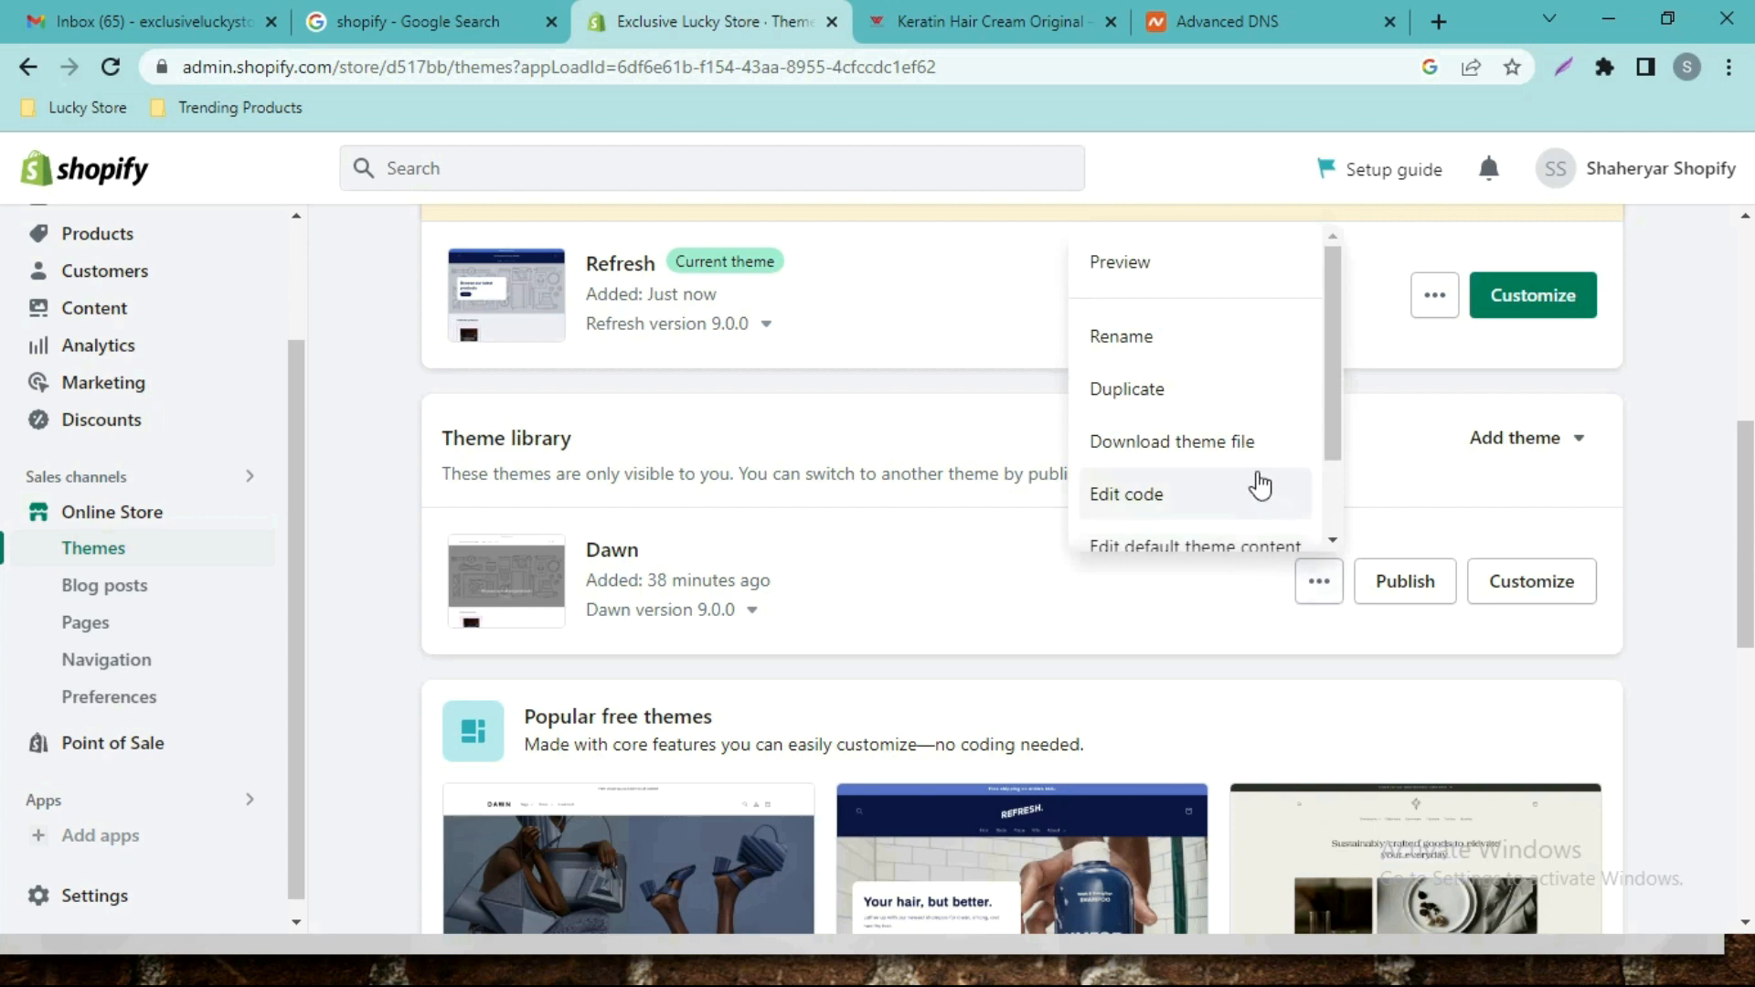
pyautogui.scroll(-2, 1274, 485)
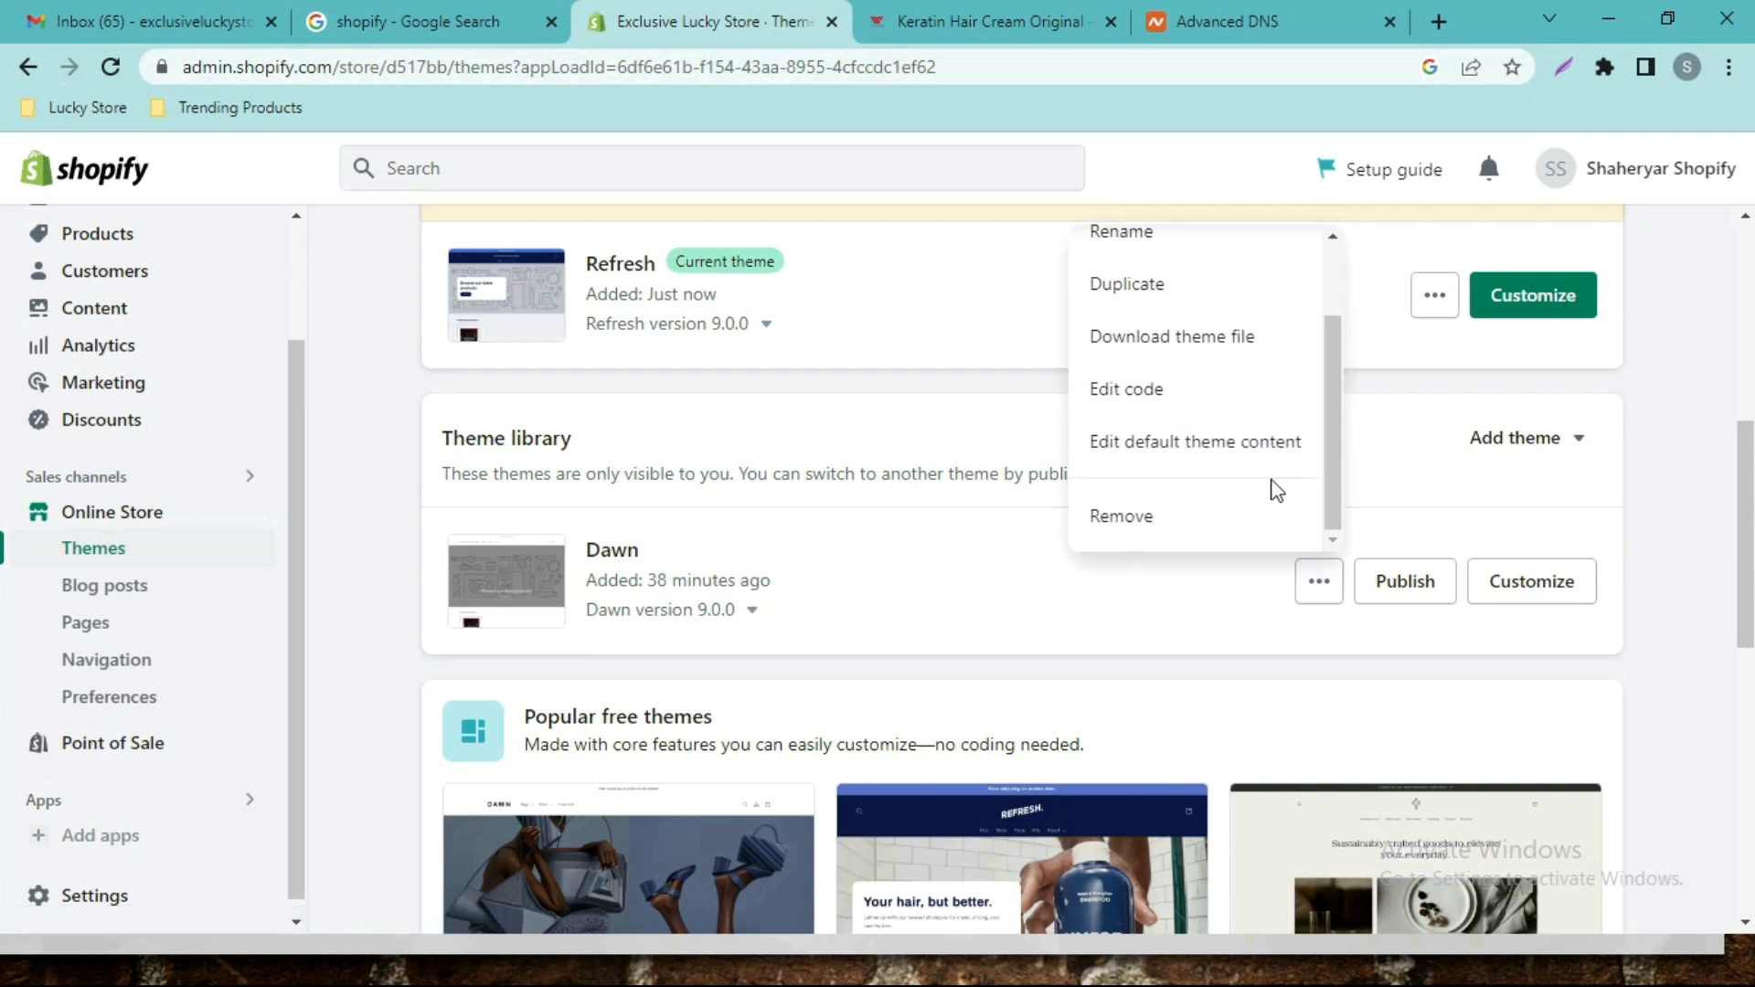
pyautogui.click(1143, 524)
pyautogui.click(1180, 636)
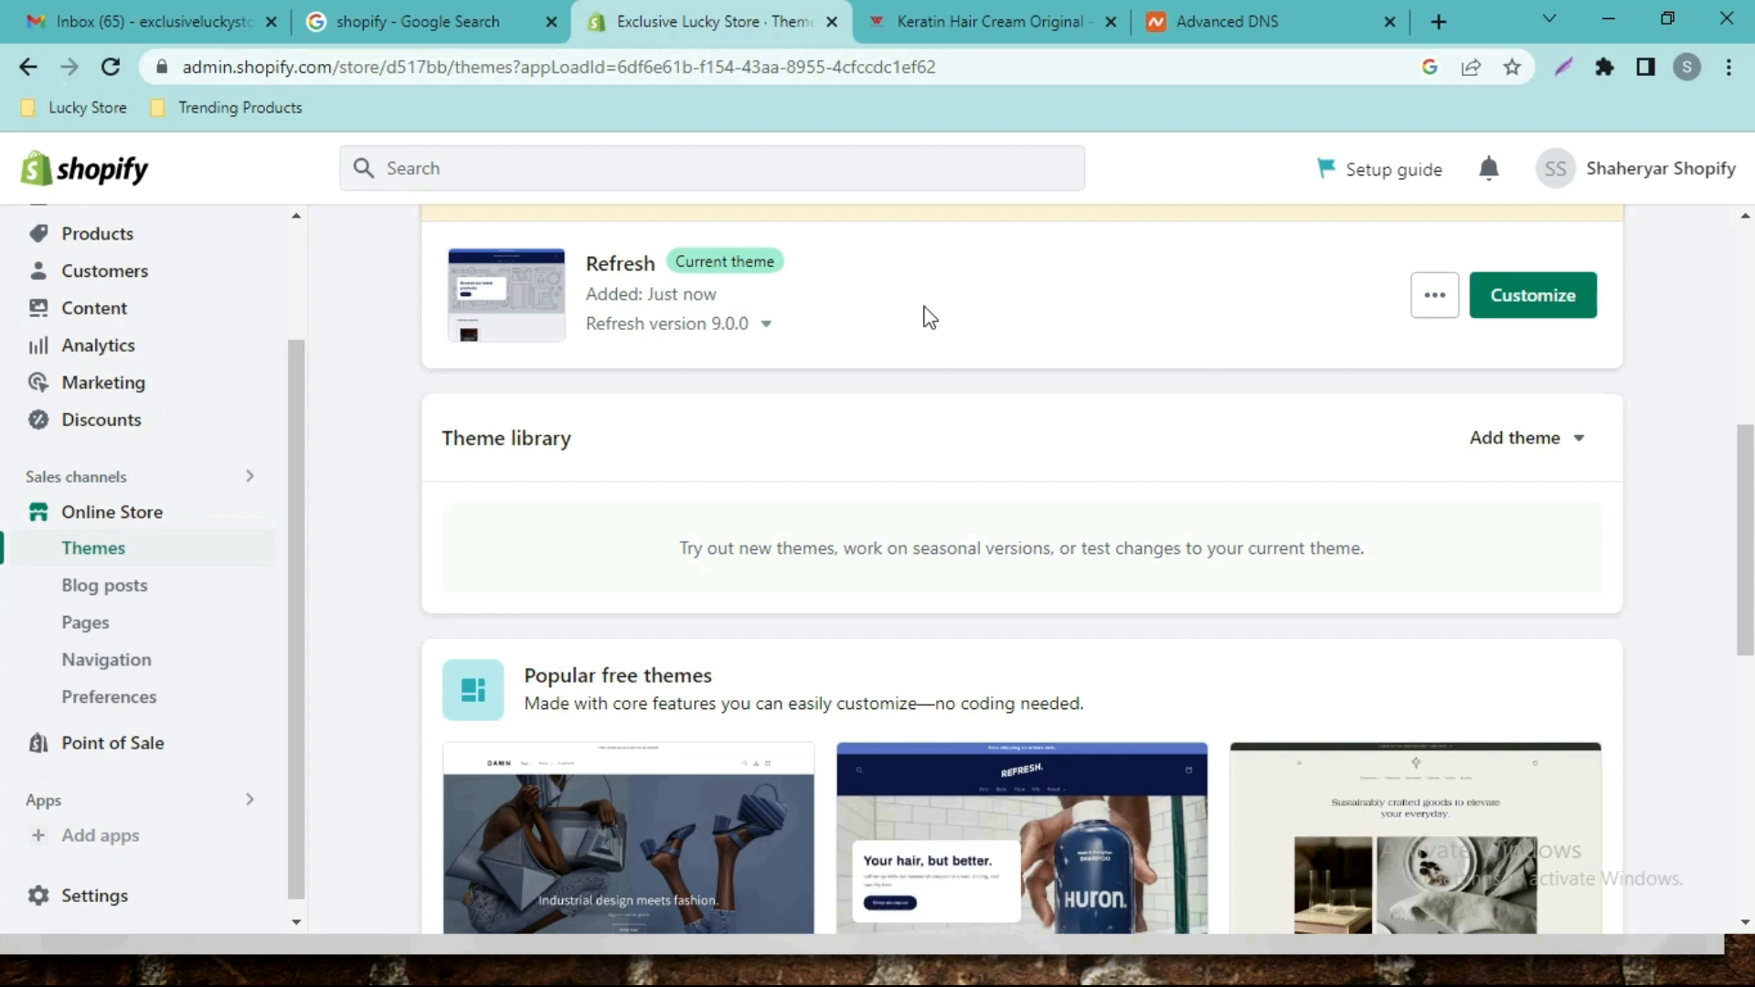
pyautogui.scroll(5, 1745, 448)
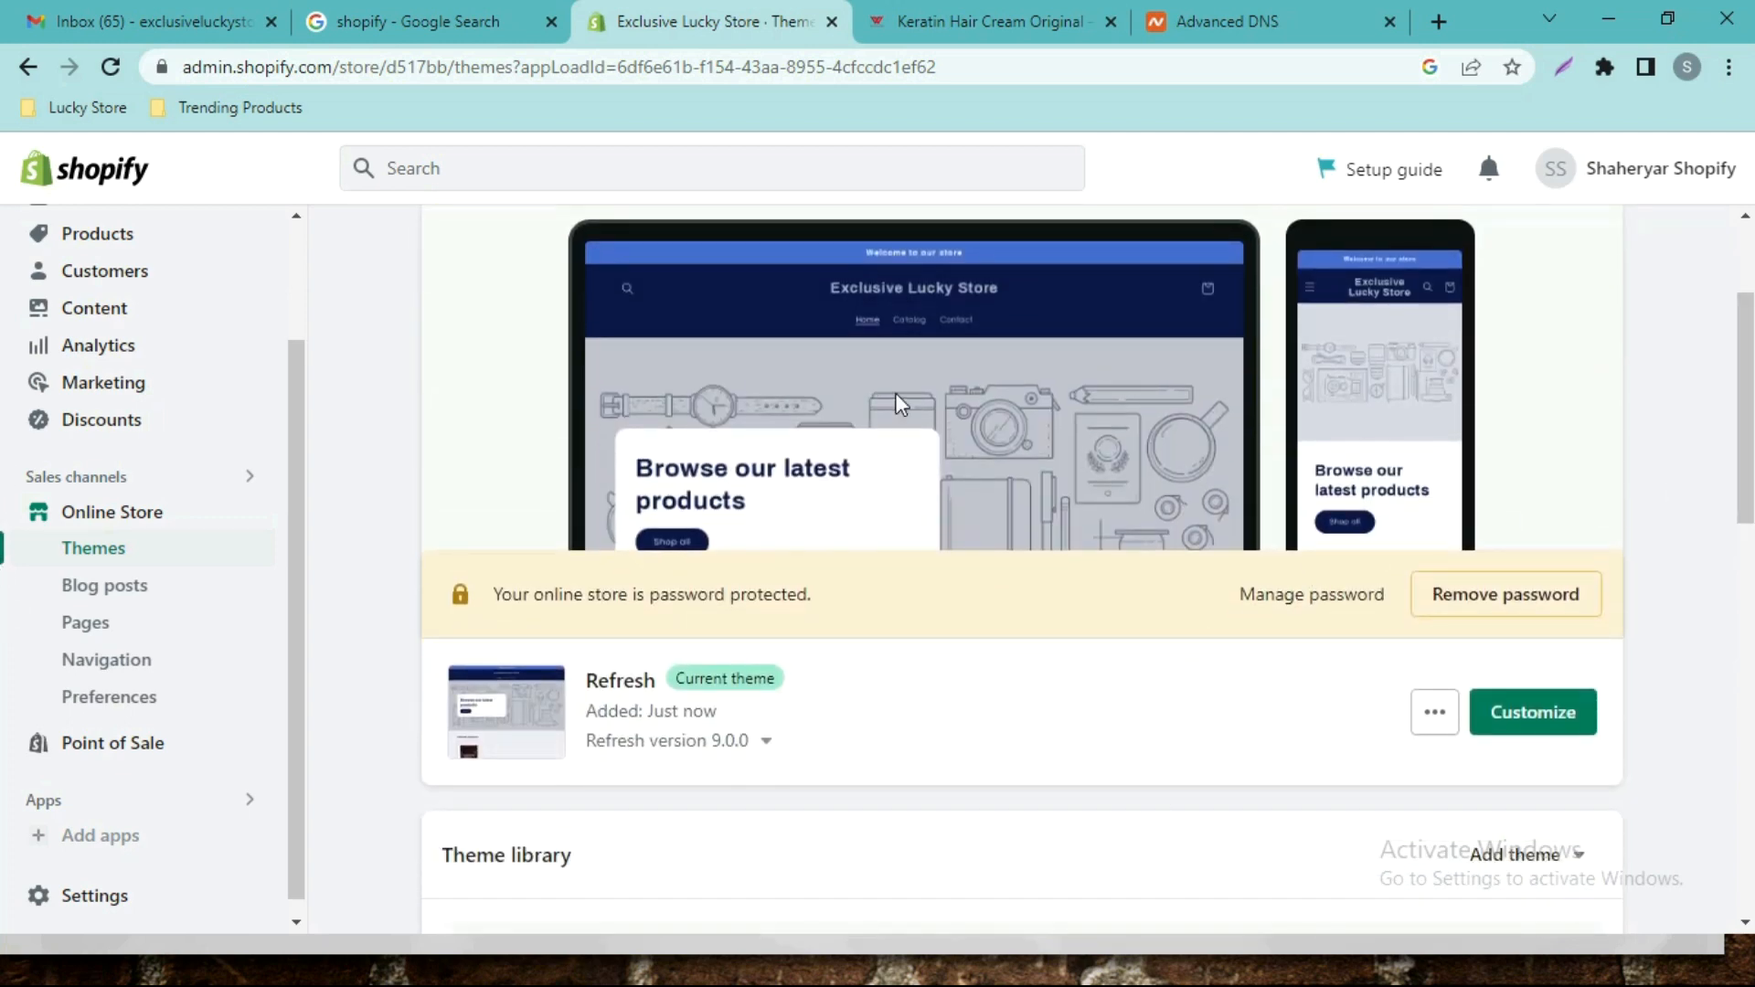
pyautogui.moveTo(289, 401); pyautogui.dragTo(284, 249)
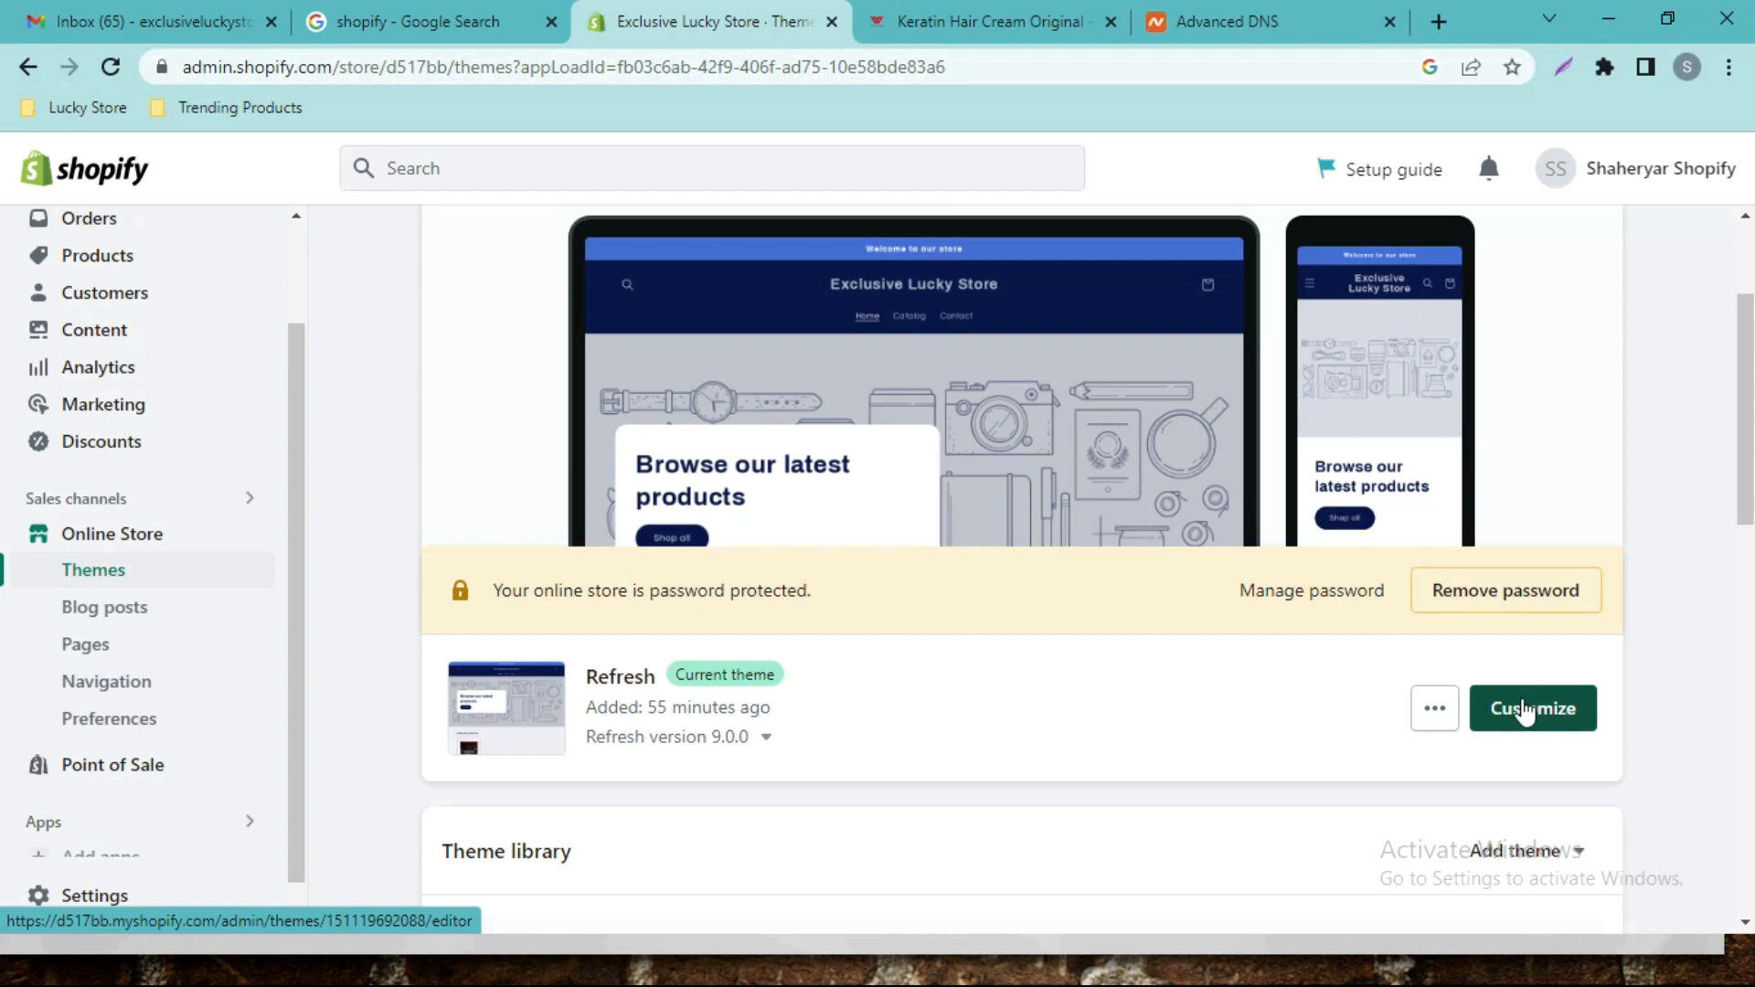
# Open Keratin Hair Cream Original from the product list and scroll to Pricing.
pyautogui.click(155, 270)
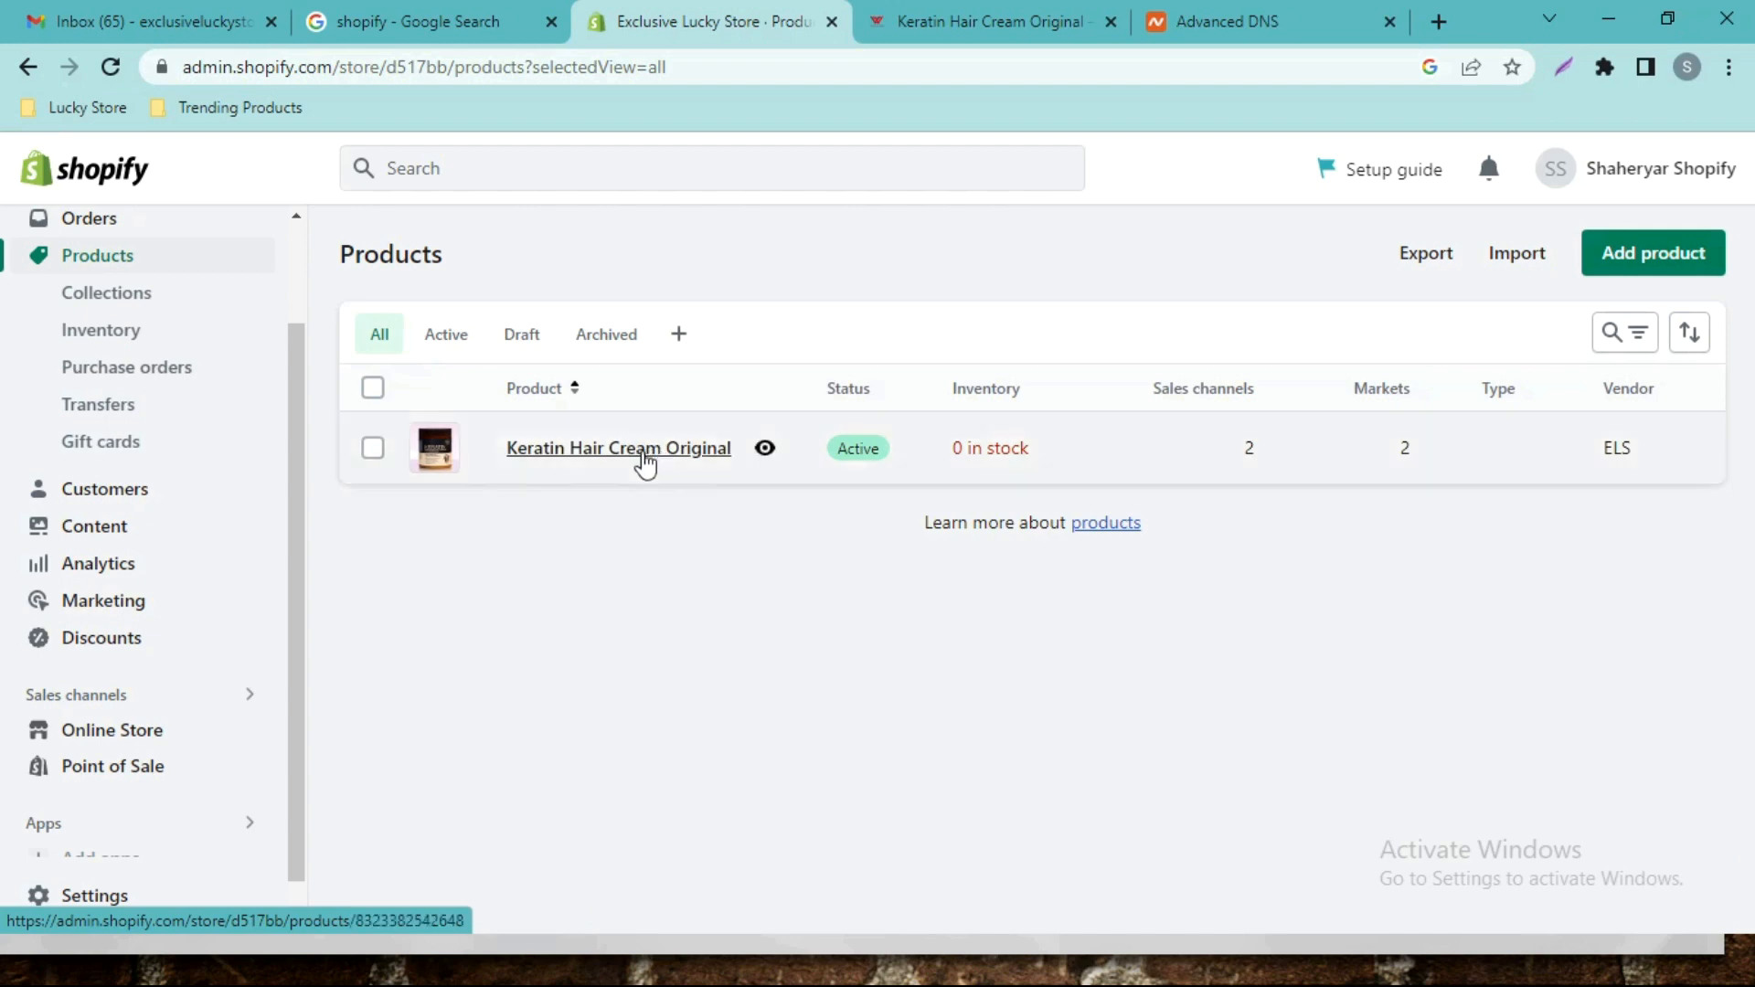
pyautogui.click(646, 462)
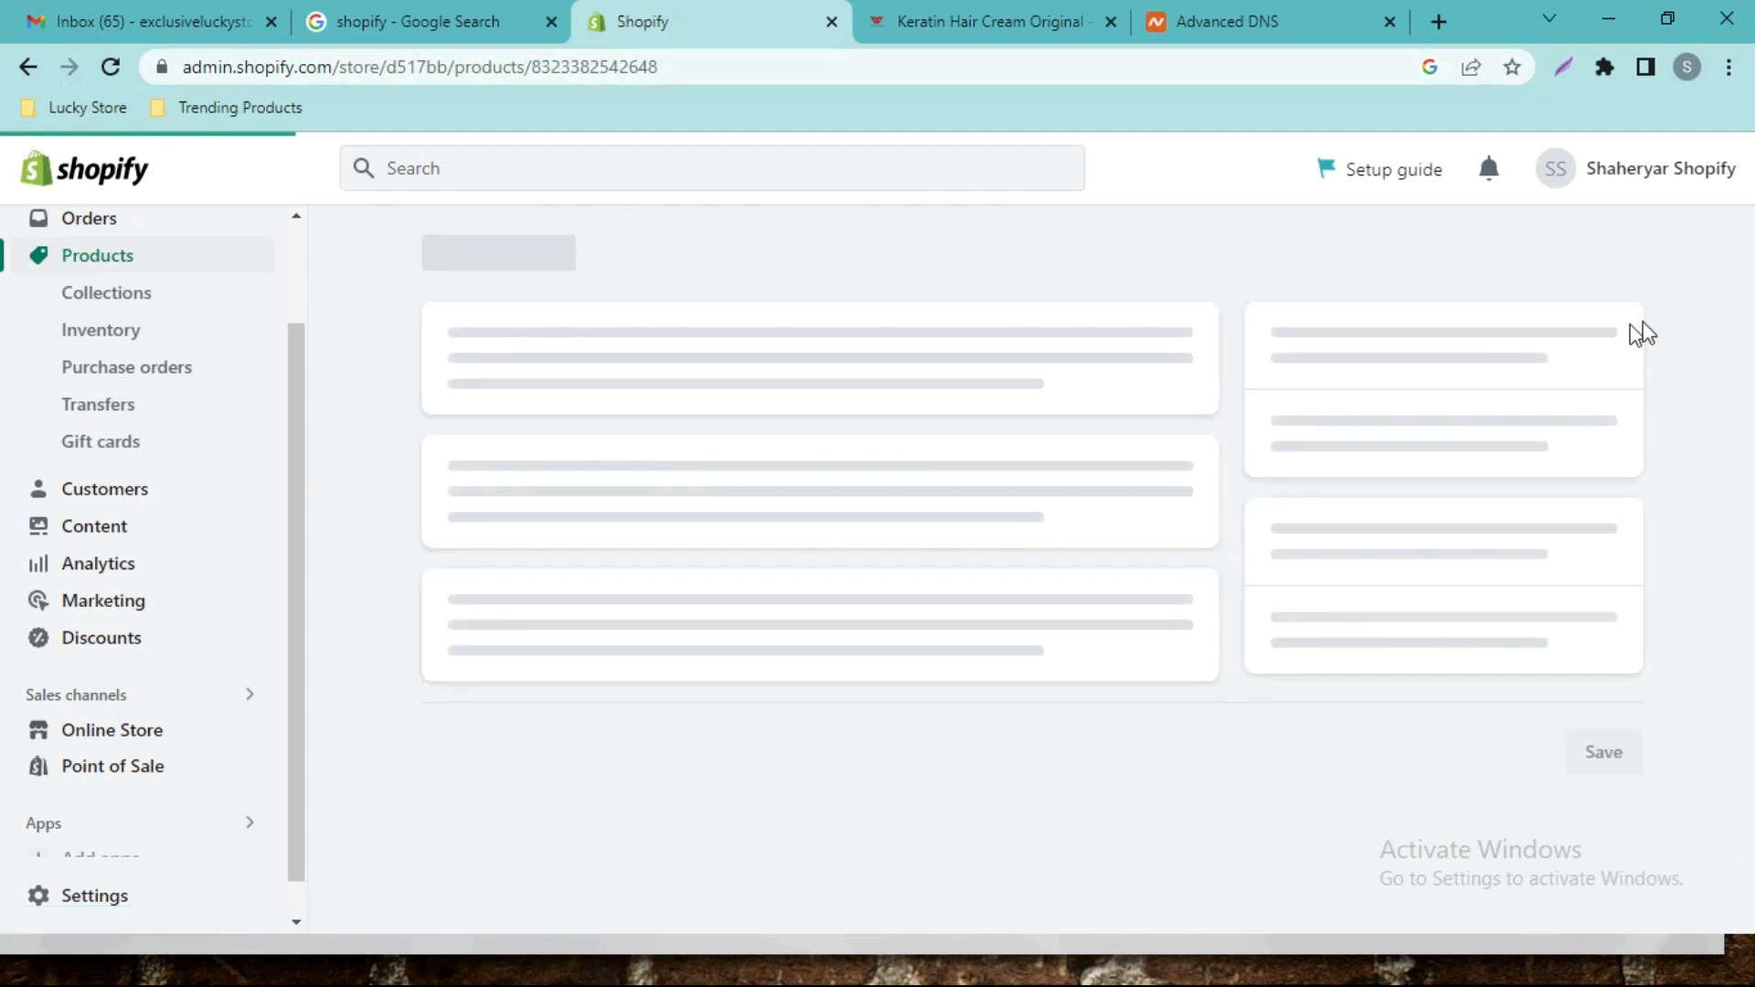
pyautogui.scroll(-10, 1666, 309)
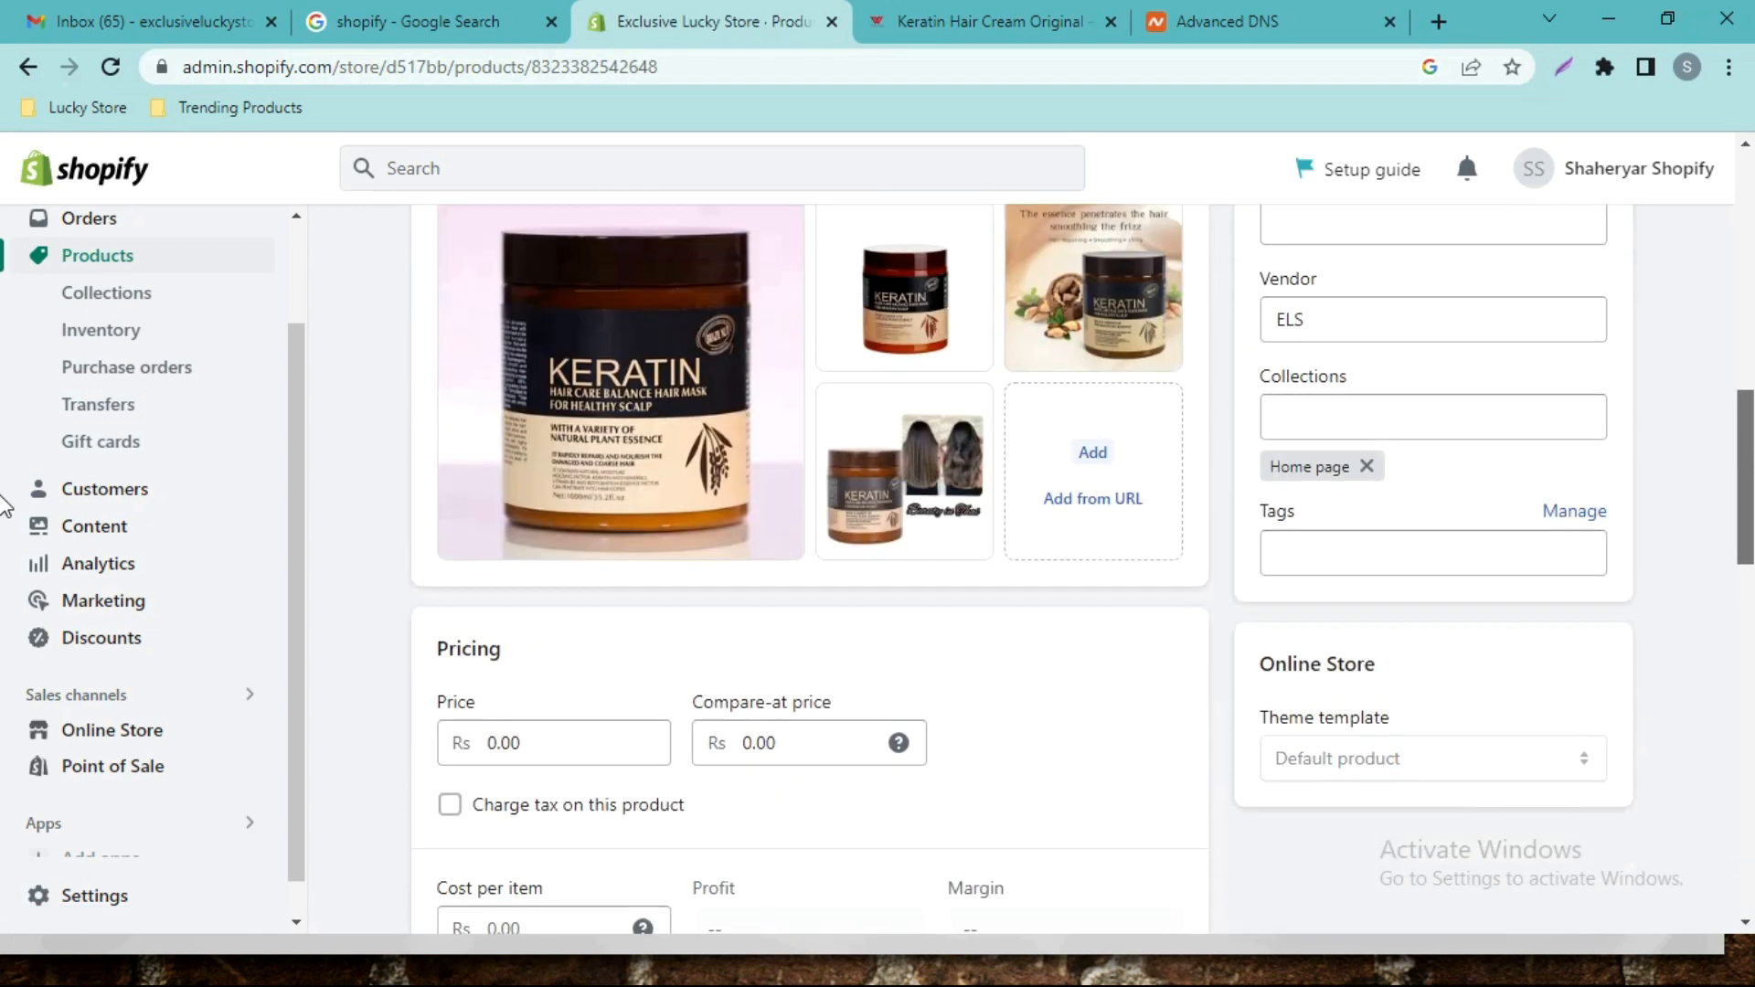
pyautogui.scroll(-2, 5, 502)
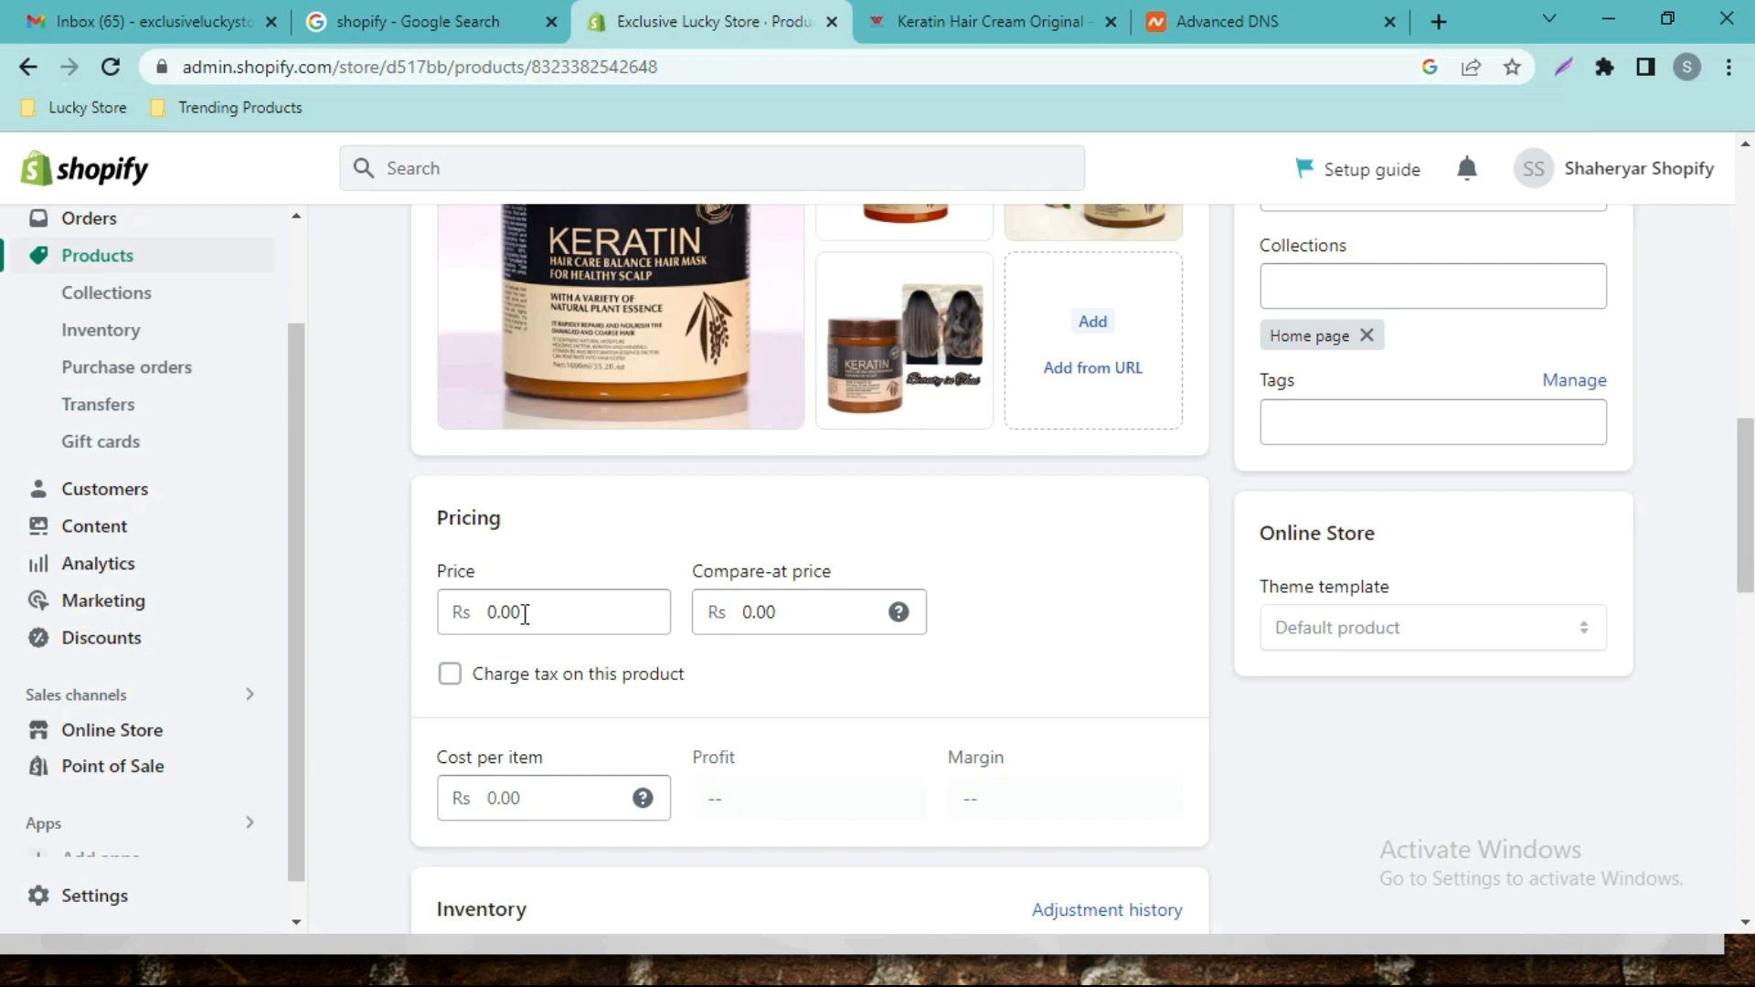
# Set price to 1499 and compare-at price to 2499, then save.
pyautogui.click(492, 612)
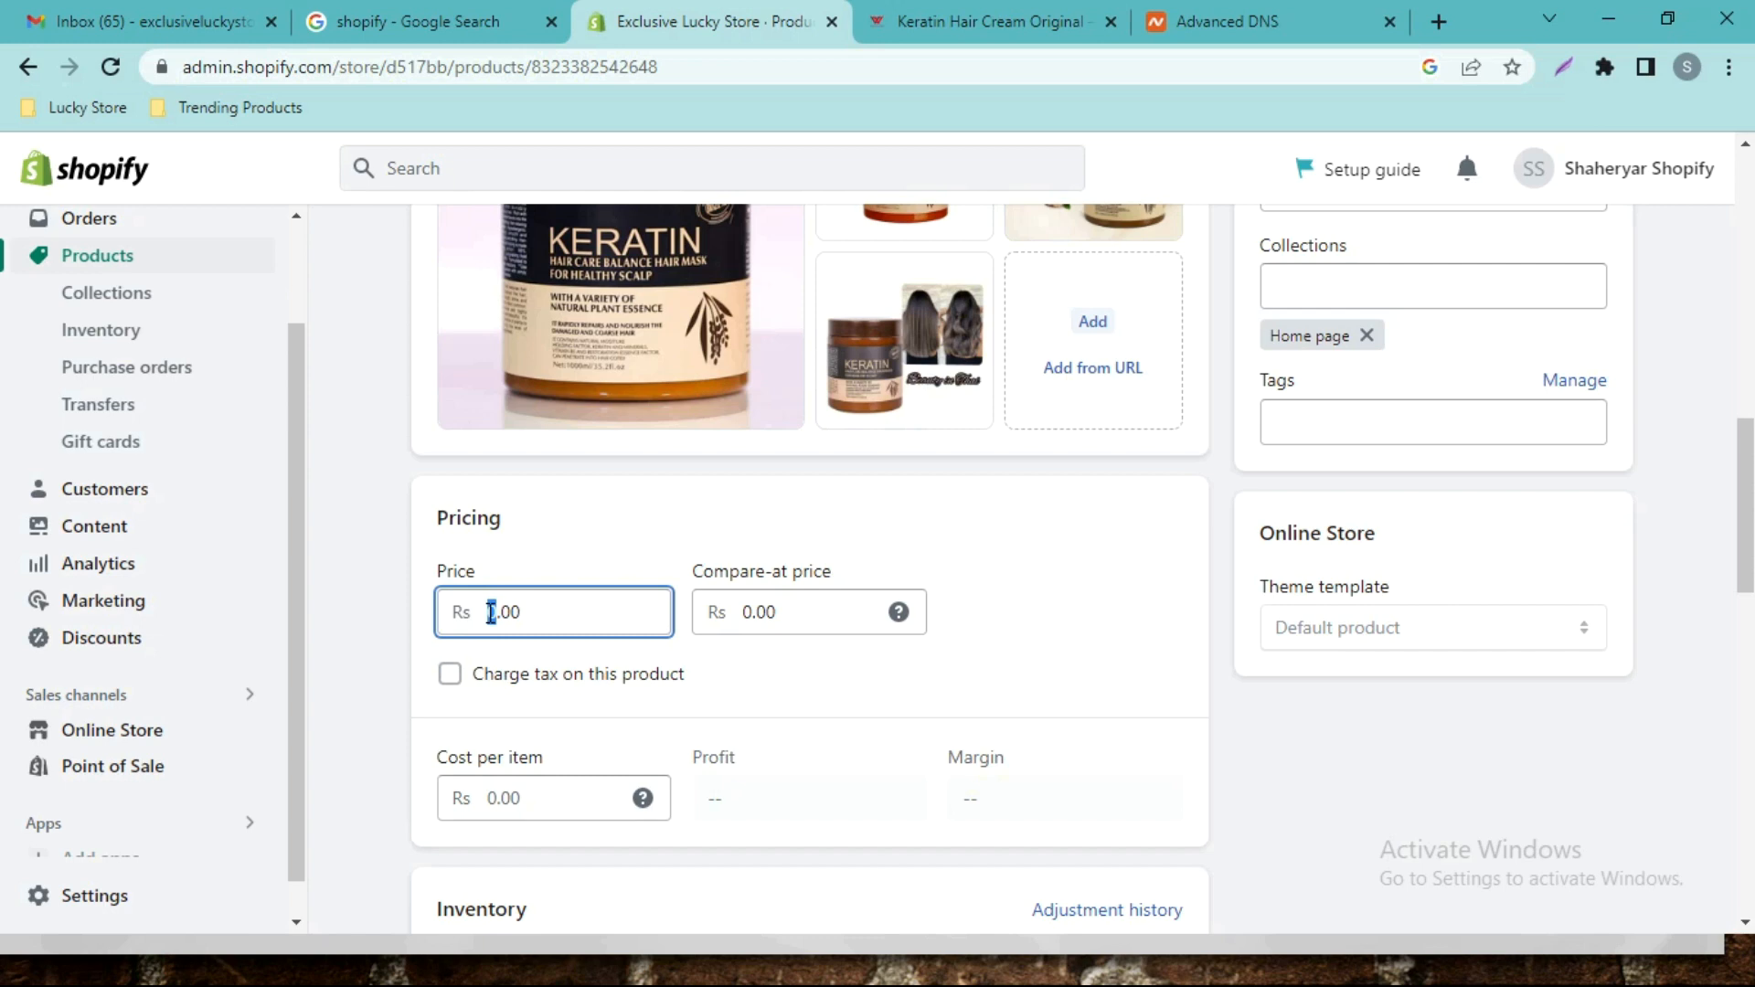
pyautogui.press('BackSpace')
pyautogui.write('1499')
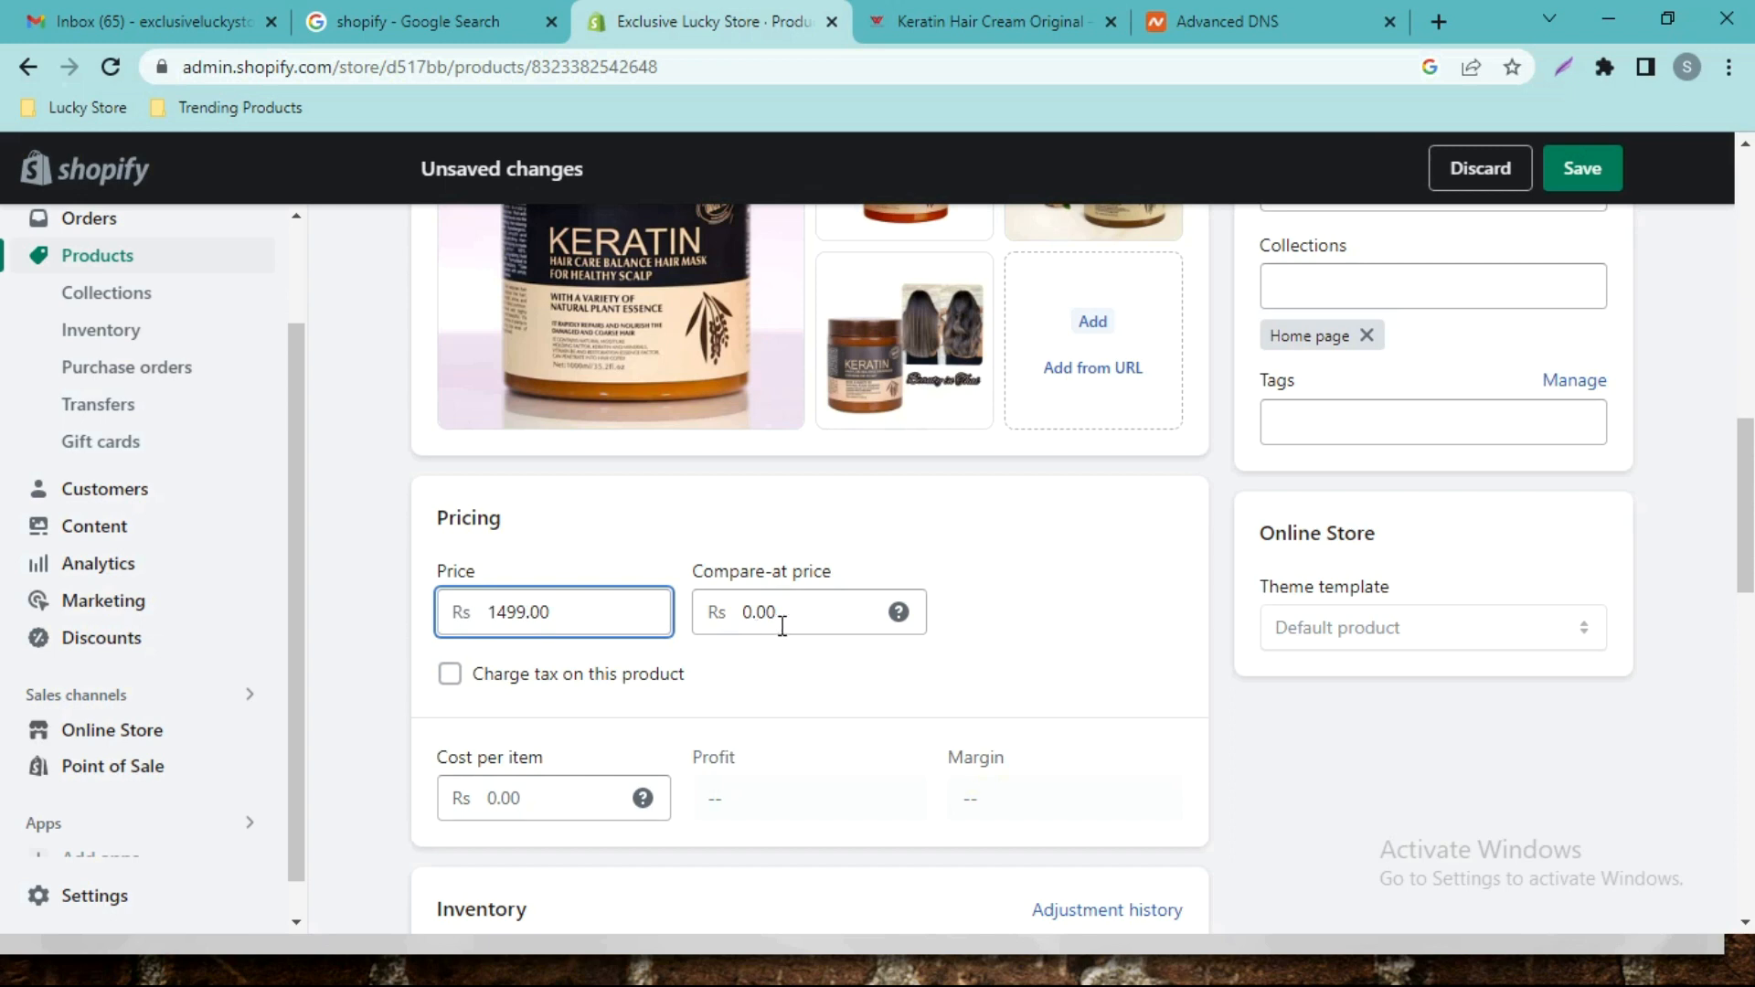
pyautogui.moveTo(750, 609); pyautogui.dragTo(733, 609)
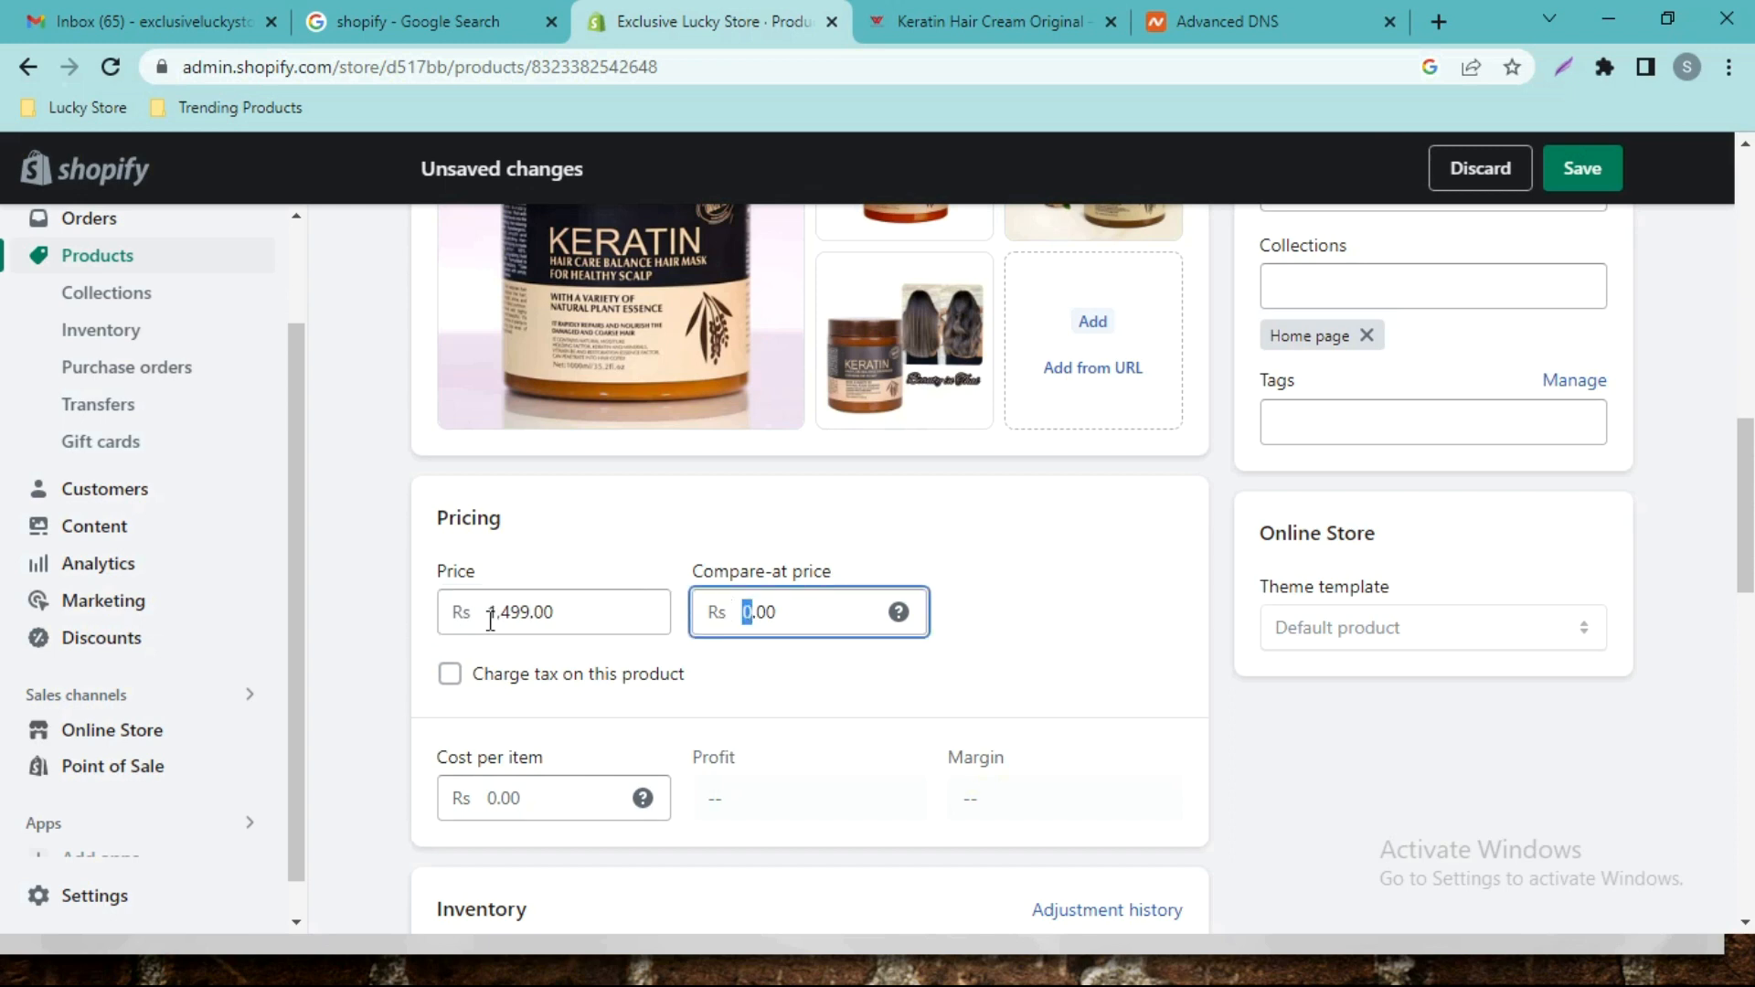
pyautogui.click(536, 618)
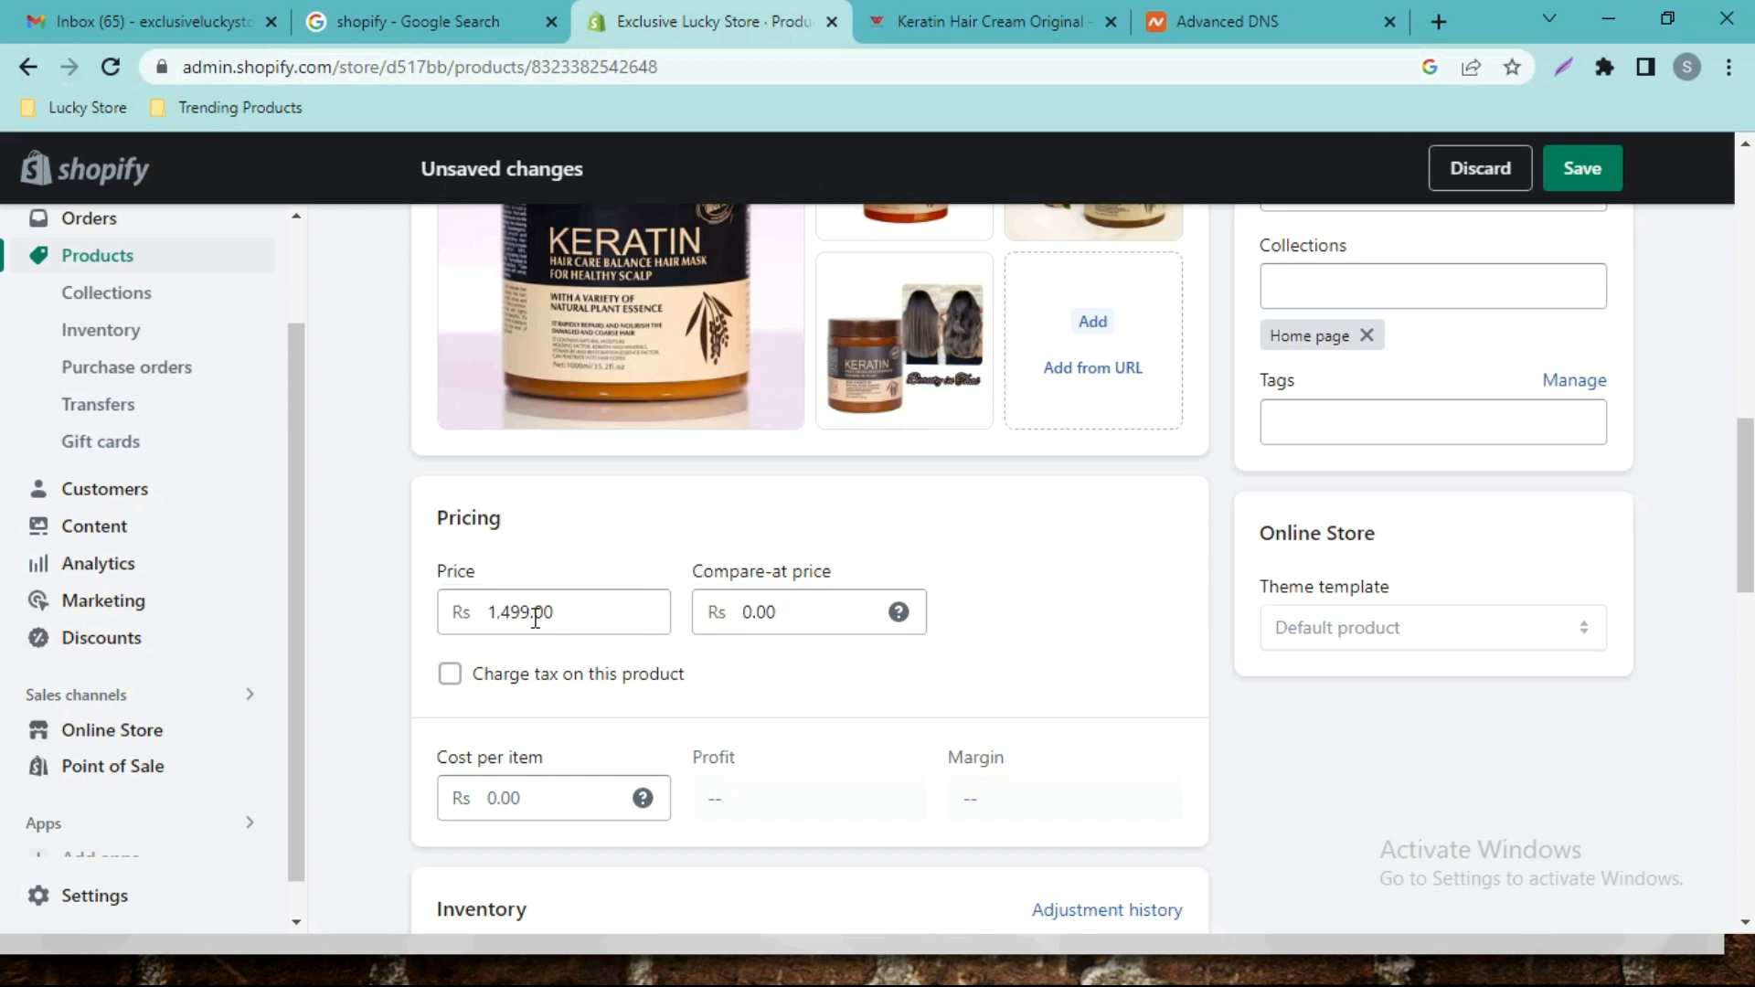
pyautogui.click(736, 615)
pyautogui.moveTo(736, 614); pyautogui.dragTo(749, 614)
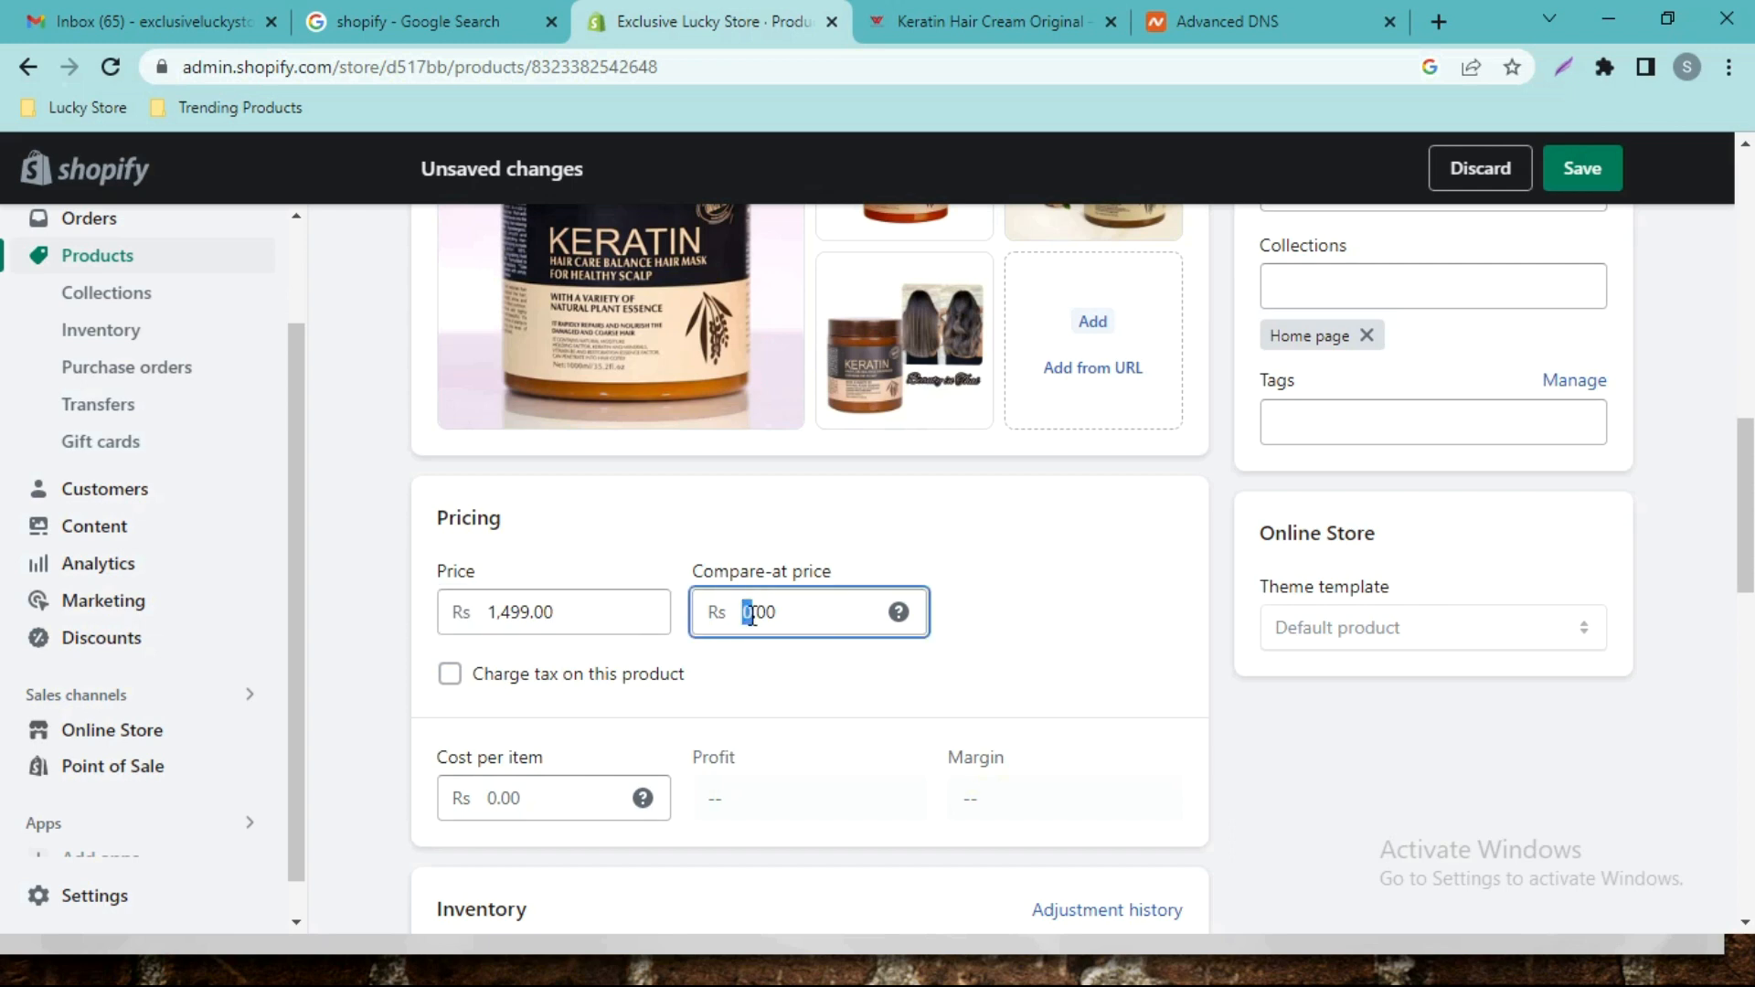
pyautogui.write('2499')
pyautogui.click(1606, 170)
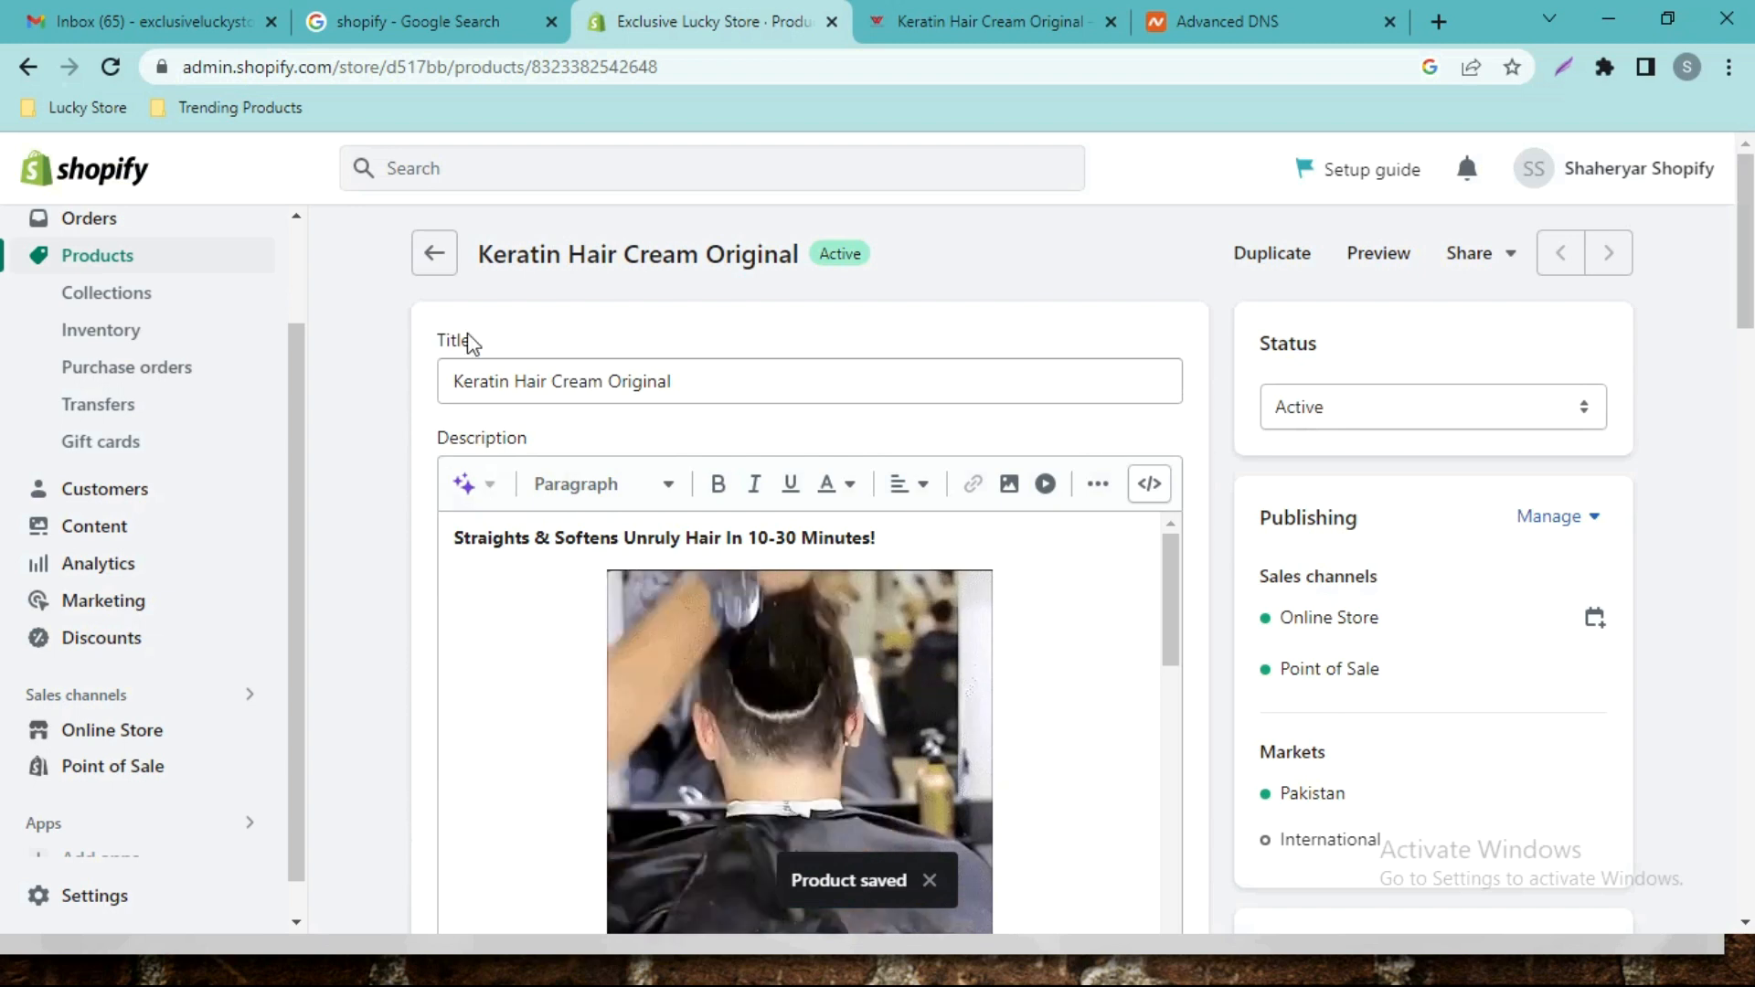
pyautogui.click(165, 741)
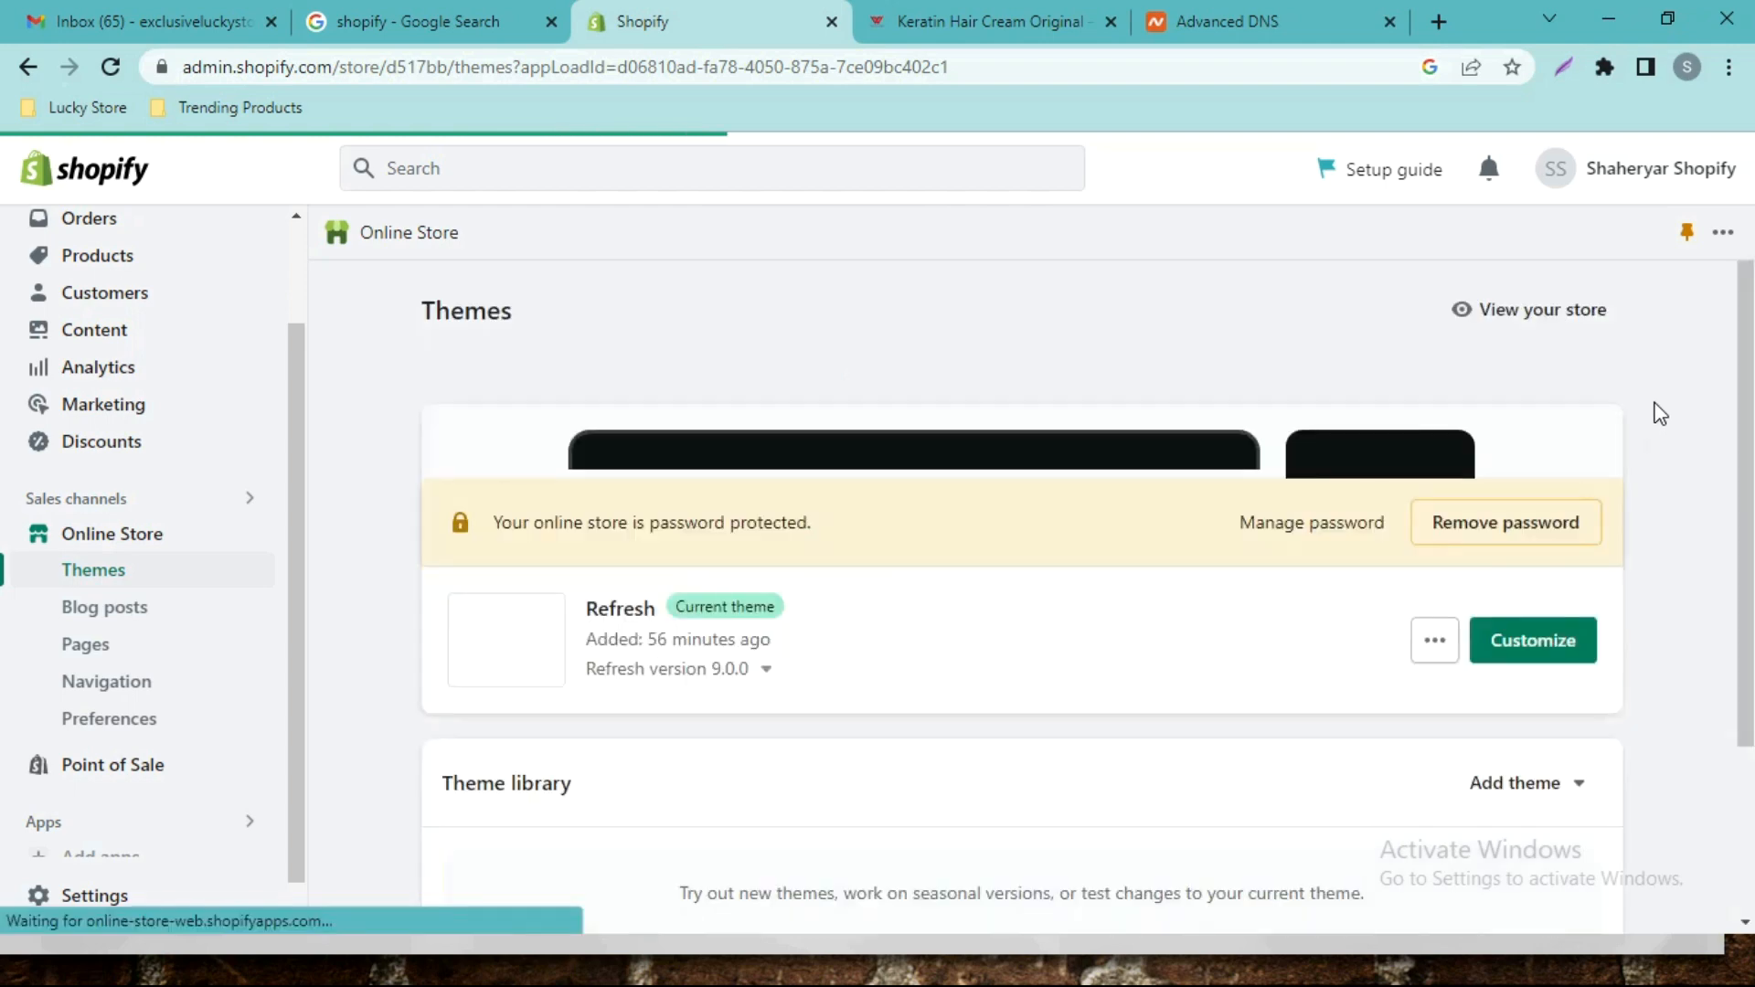
pyautogui.scroll(-3, 1746, 484)
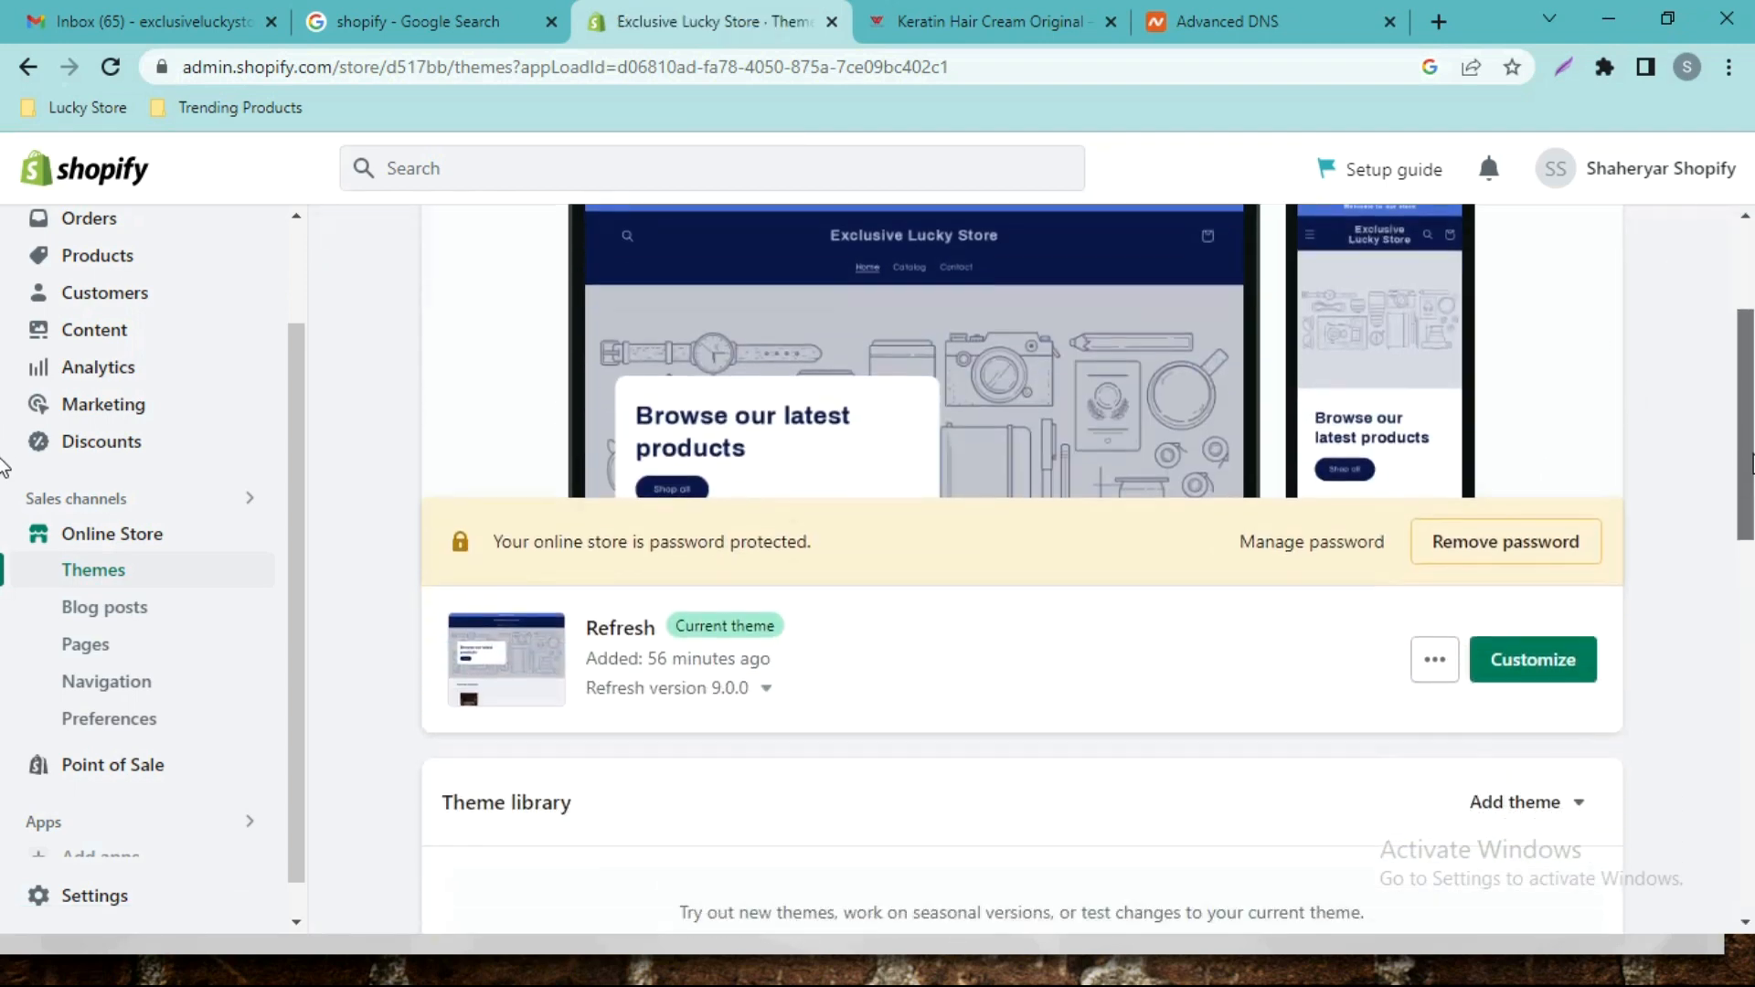
pyautogui.click(1533, 658)
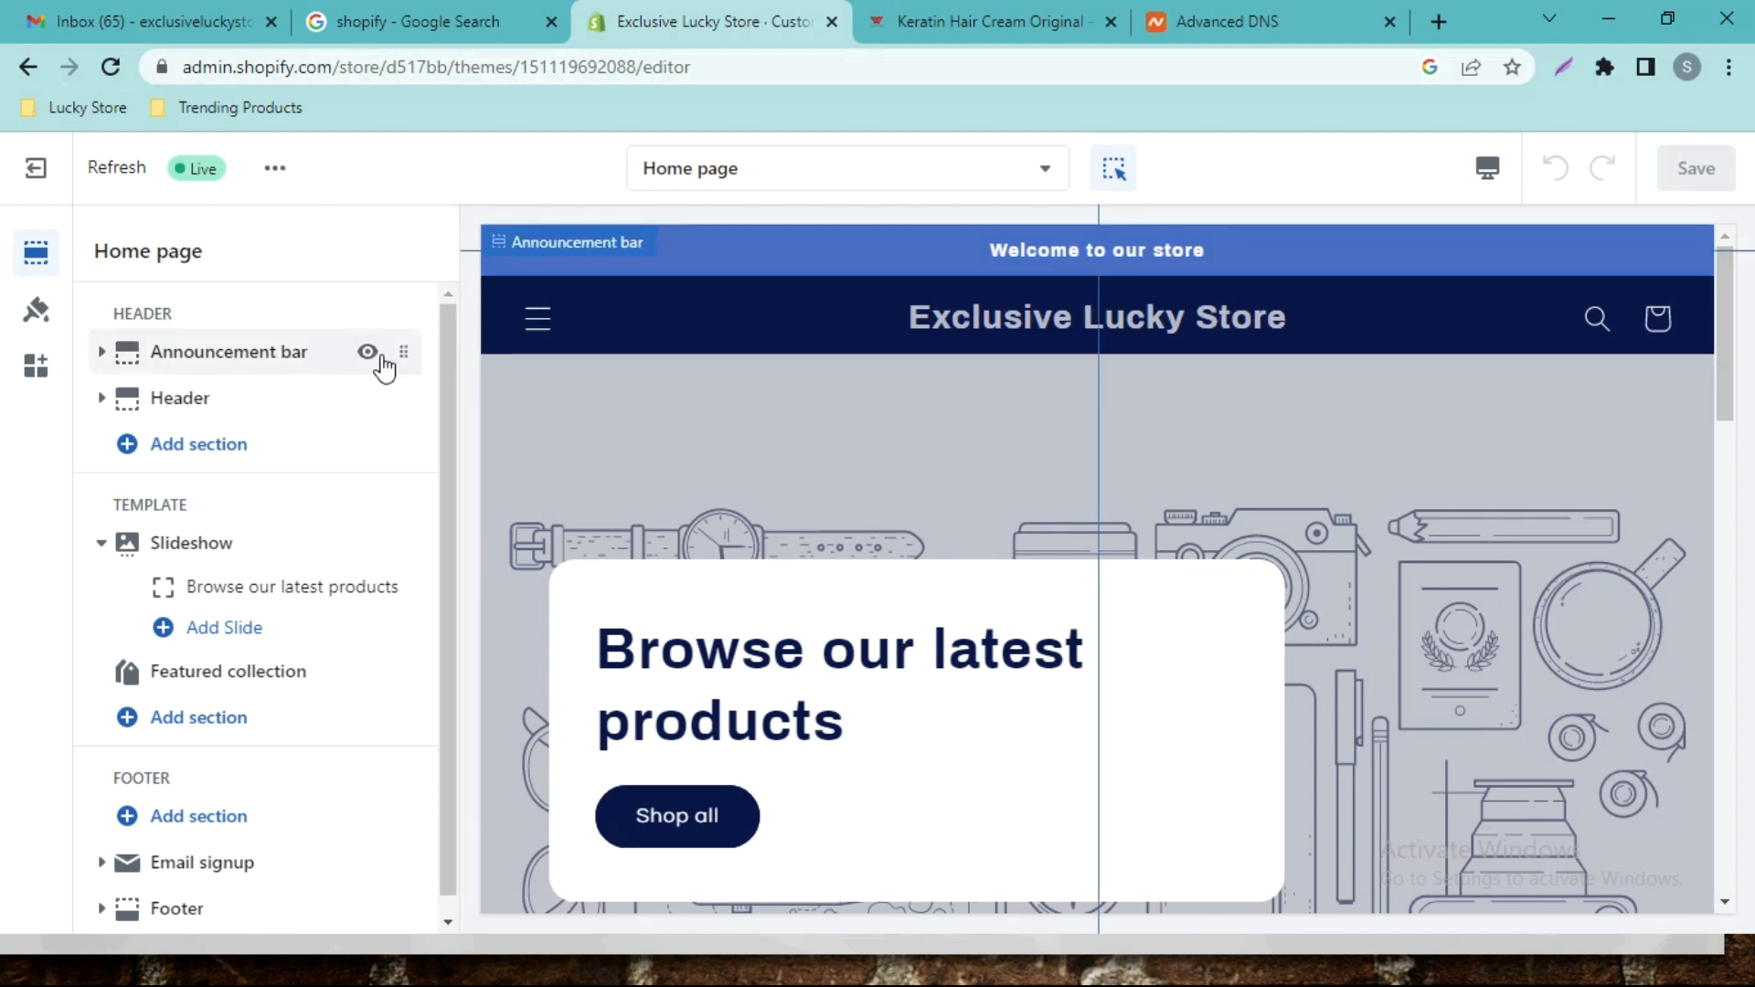
pyautogui.click(367, 352)
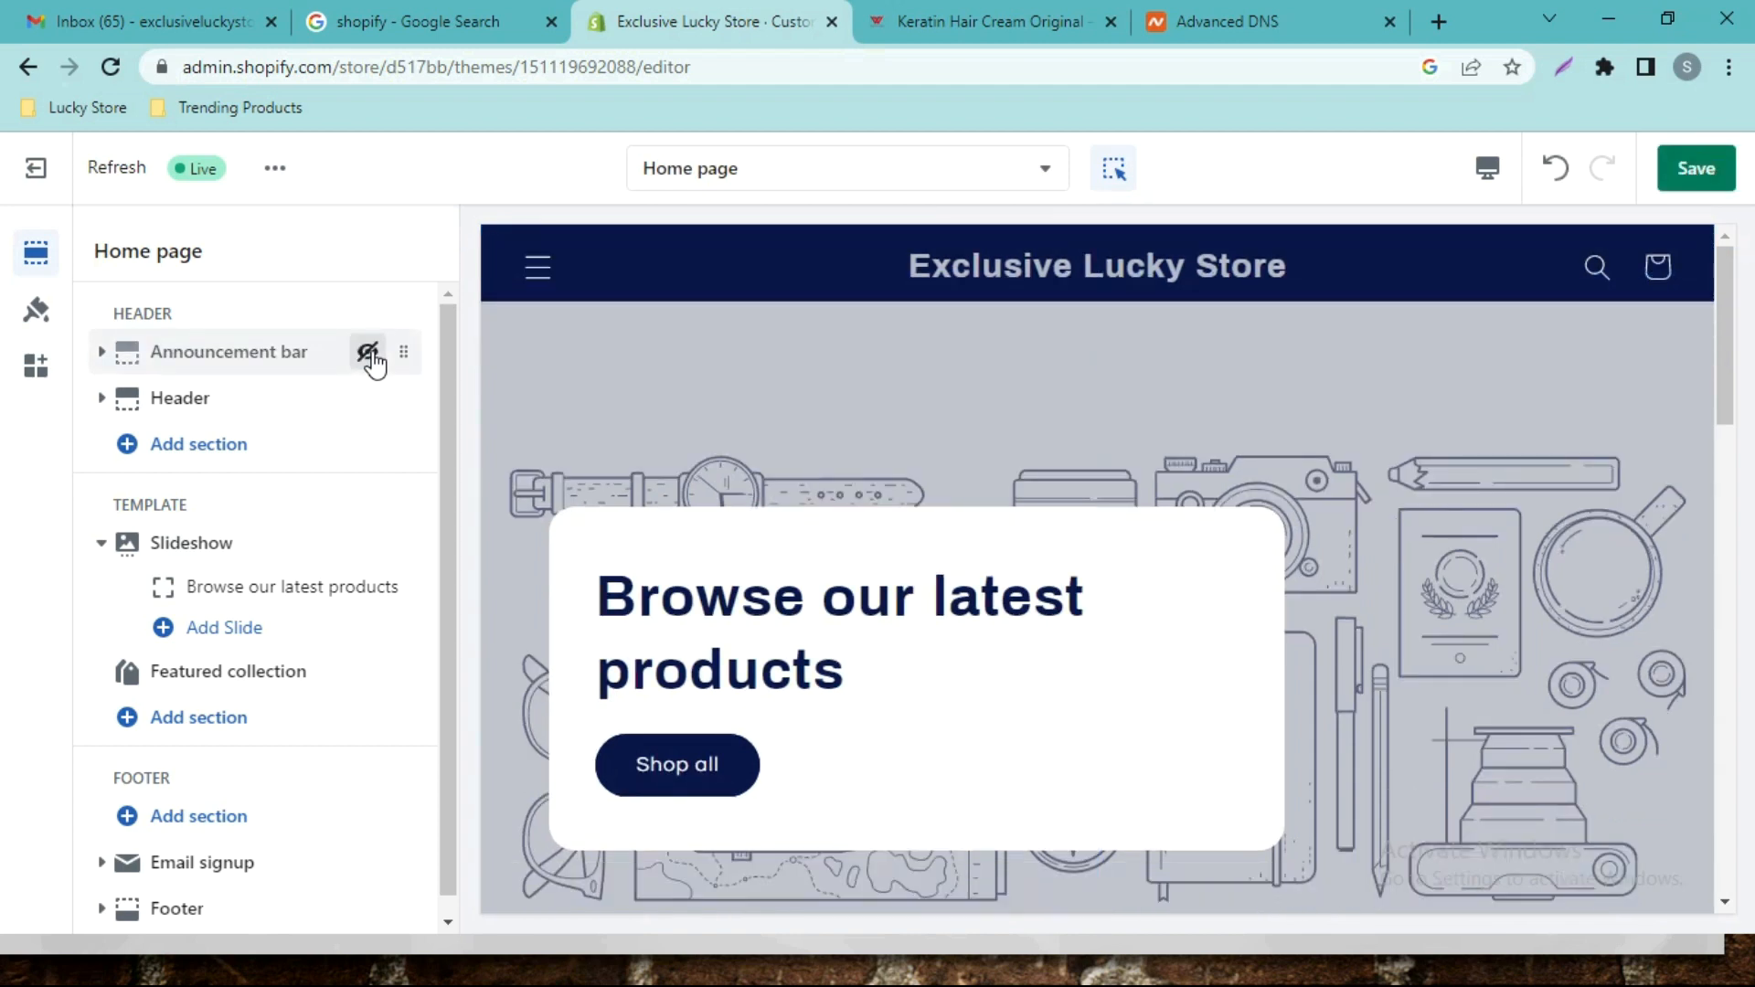
pyautogui.click(367, 352)
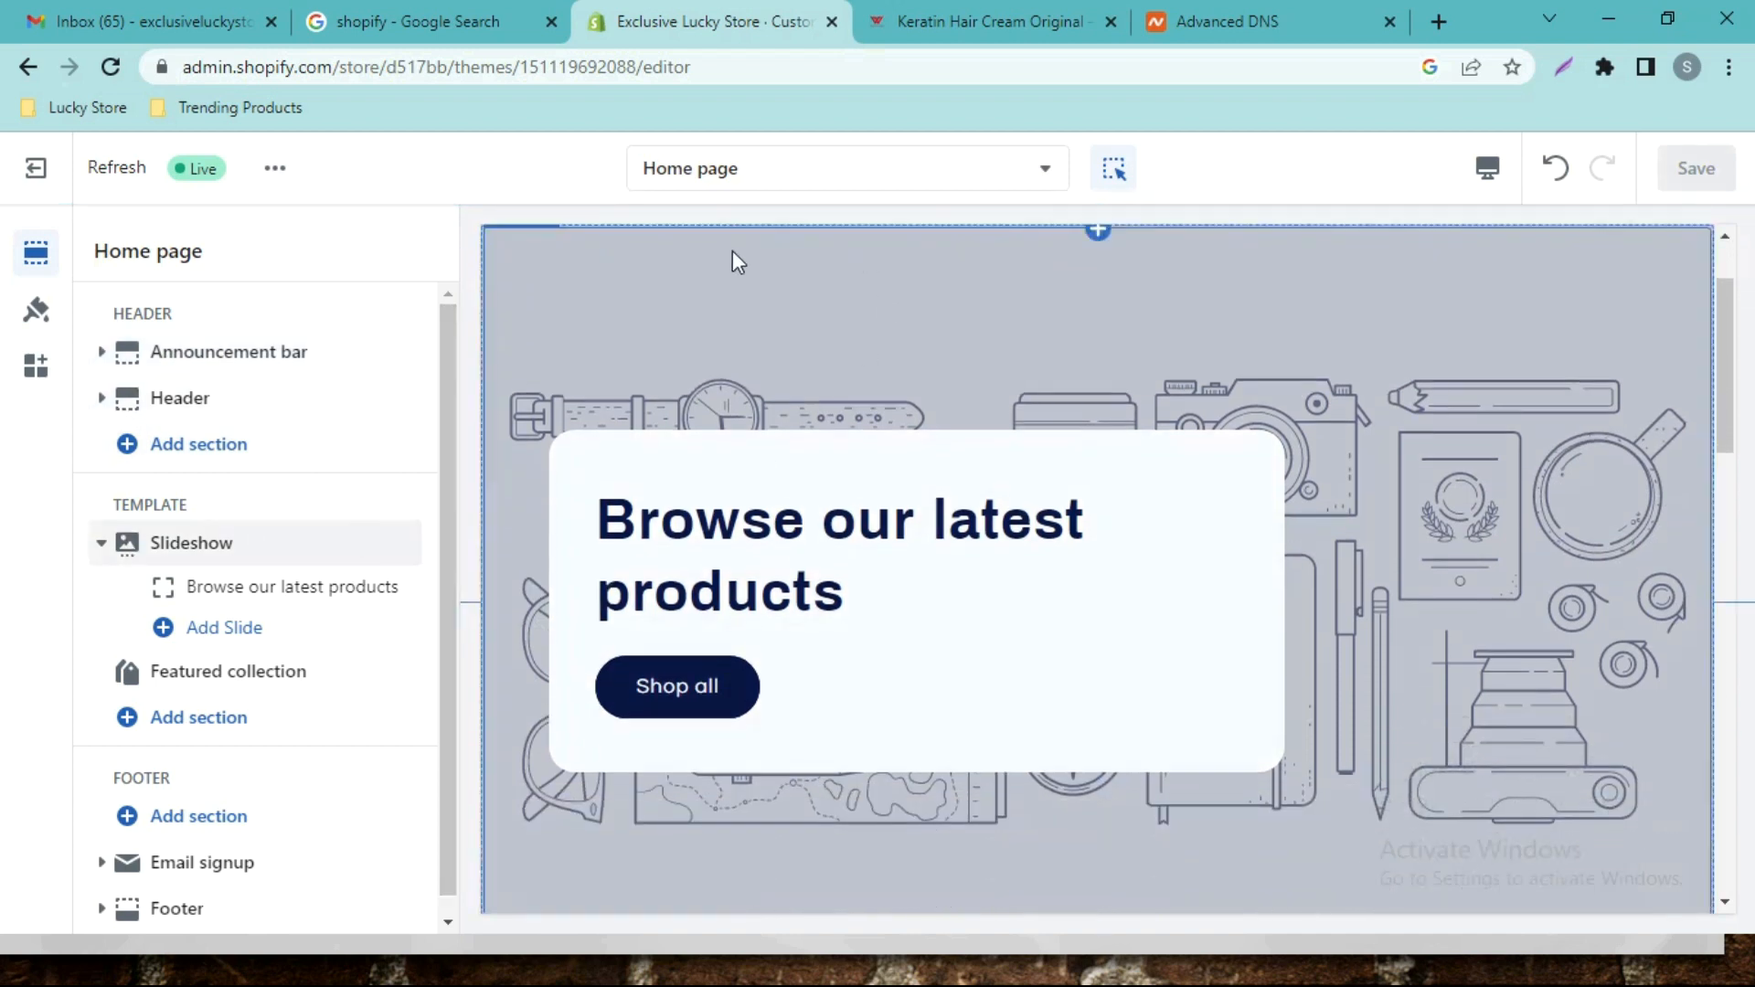
pyautogui.scroll(-1, 452, 393)
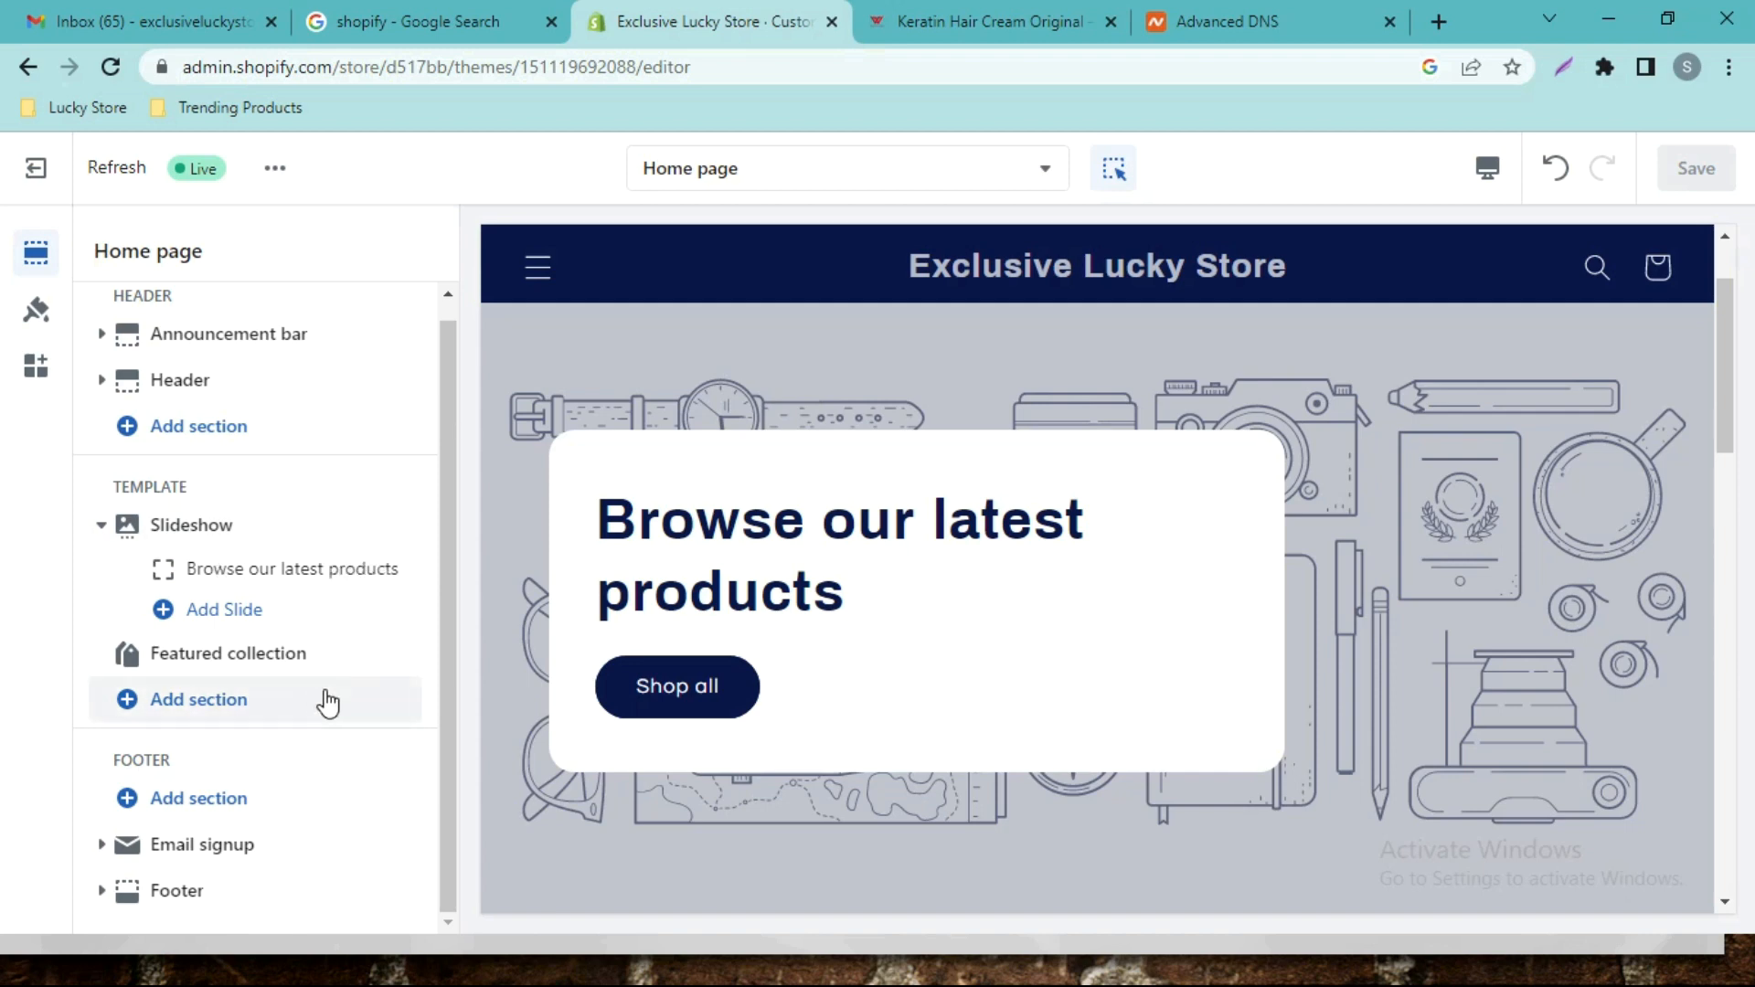
pyautogui.moveTo(449, 523); pyautogui.dragTo(444, 397)
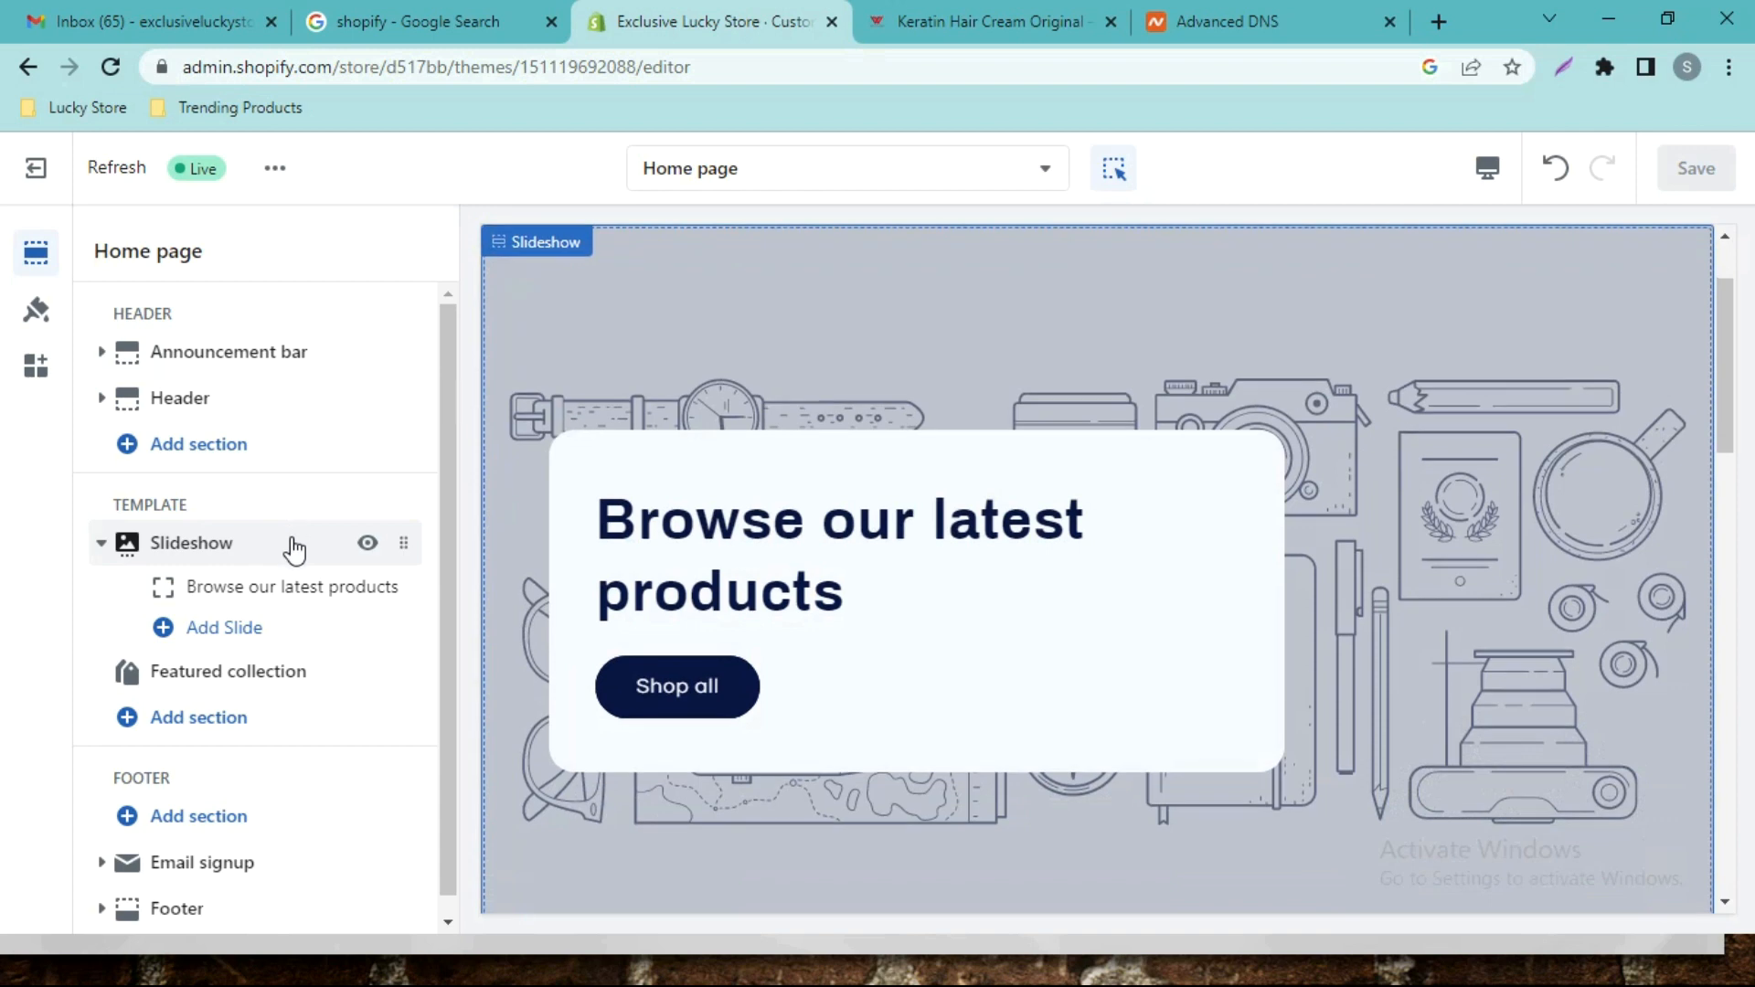
# Add a new Image slide to the Slideshow and hide 'Browse our latest products'.
pyautogui.click(207, 555)
pyautogui.scroll(-1, 302, 457)
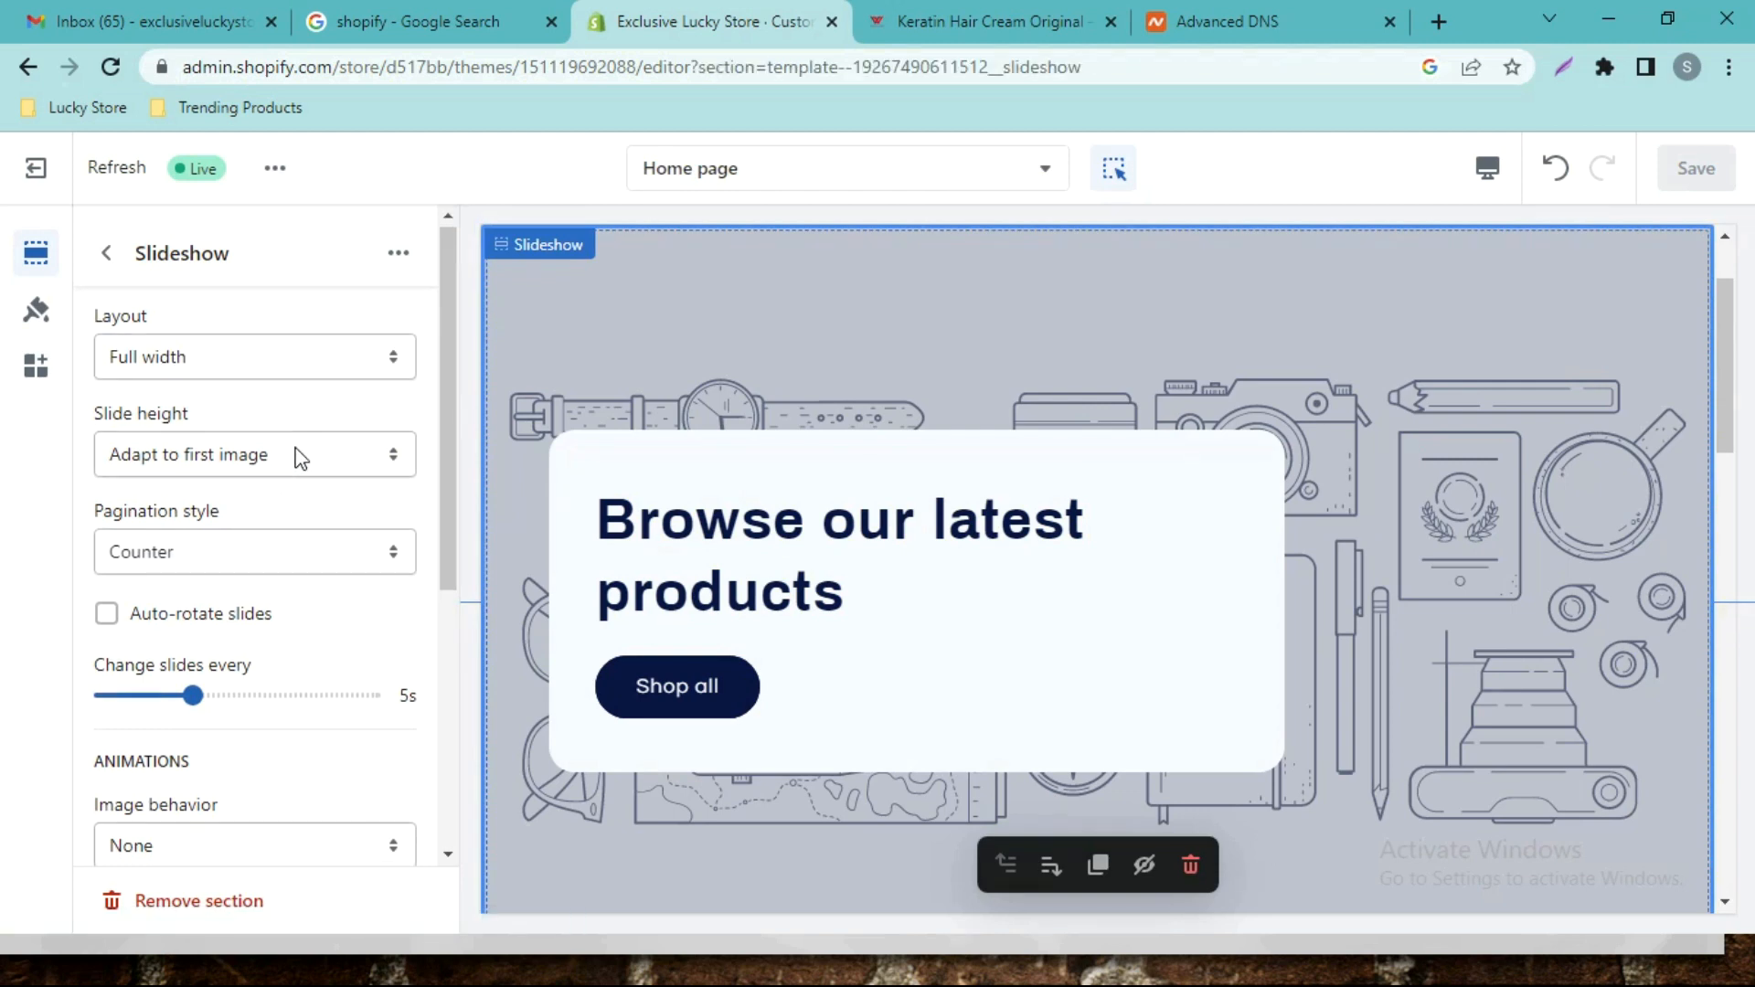
pyautogui.scroll(-5, 317, 408)
pyautogui.scroll(5, 338, 430)
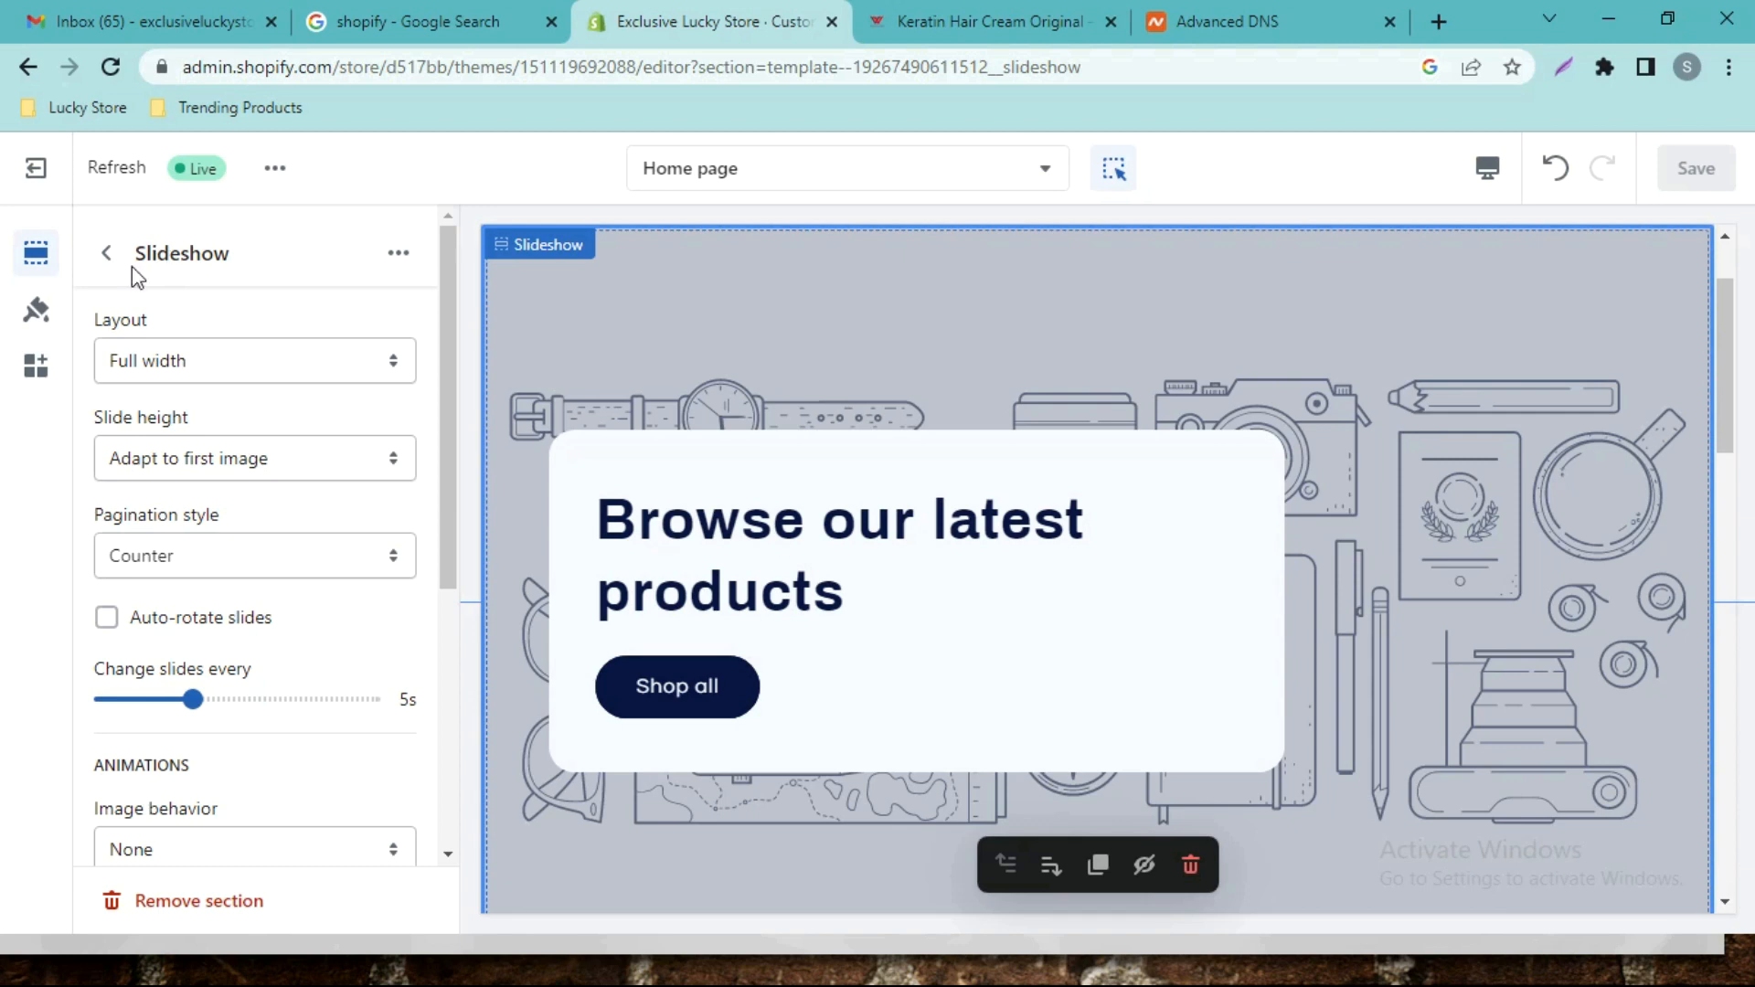
pyautogui.click(106, 253)
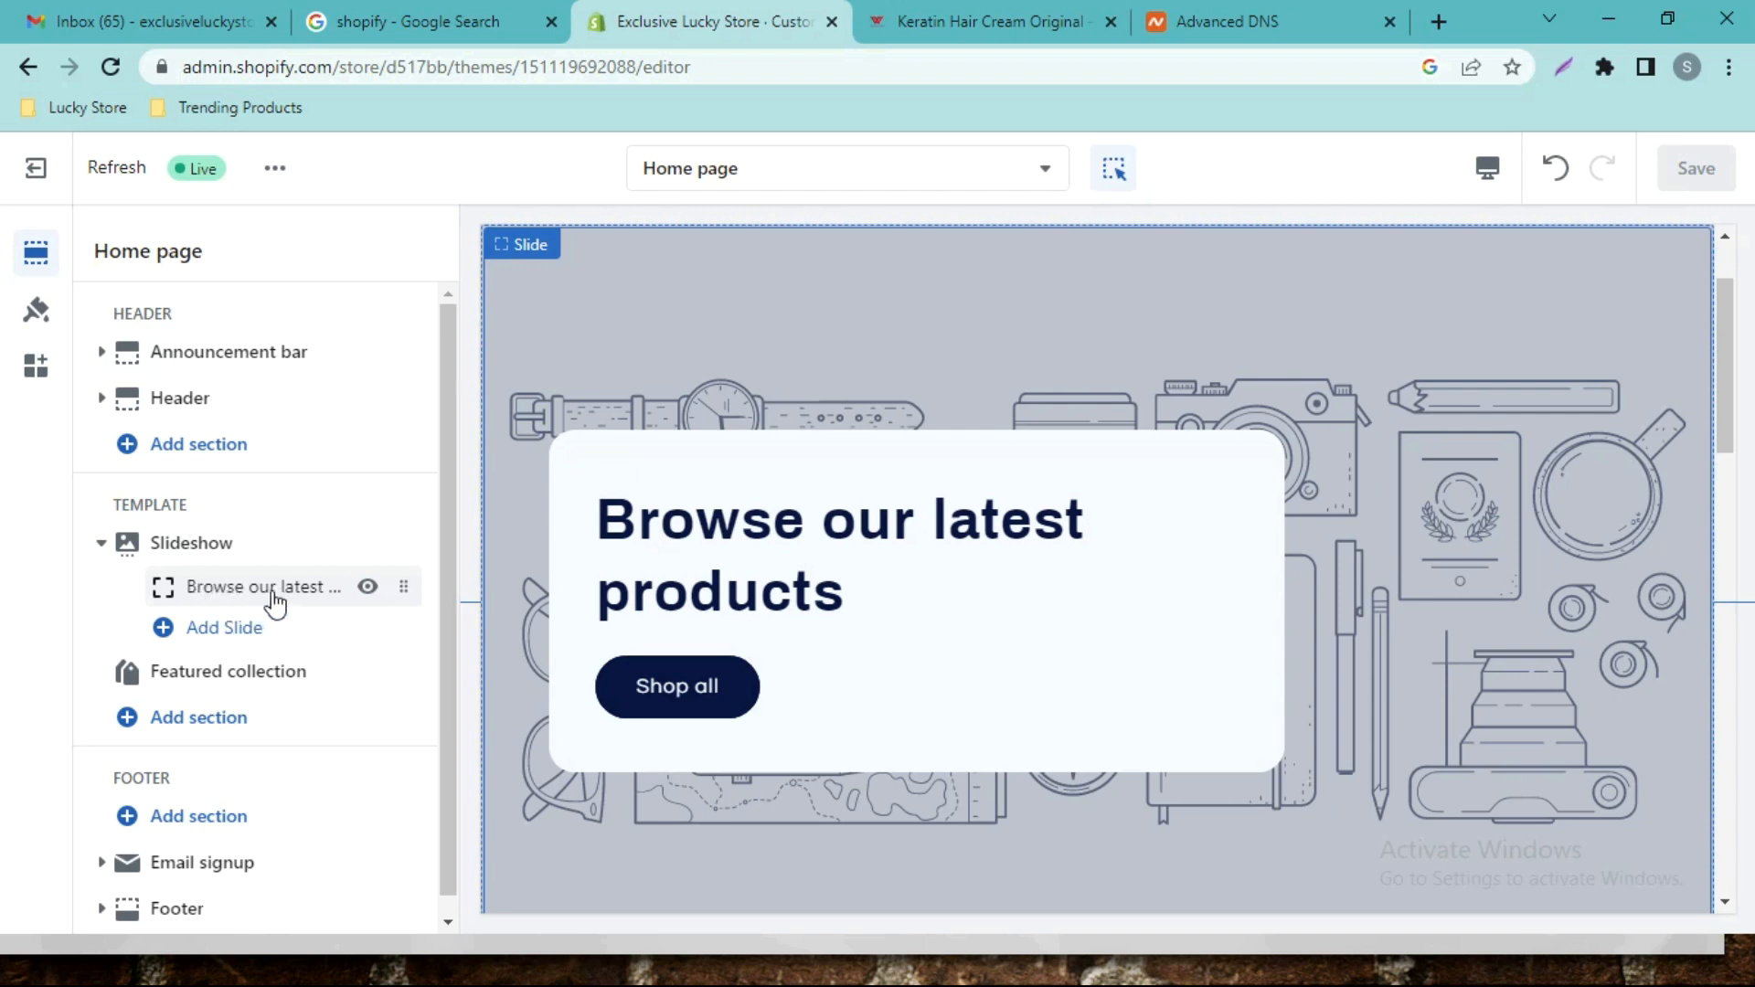
pyautogui.click(229, 629)
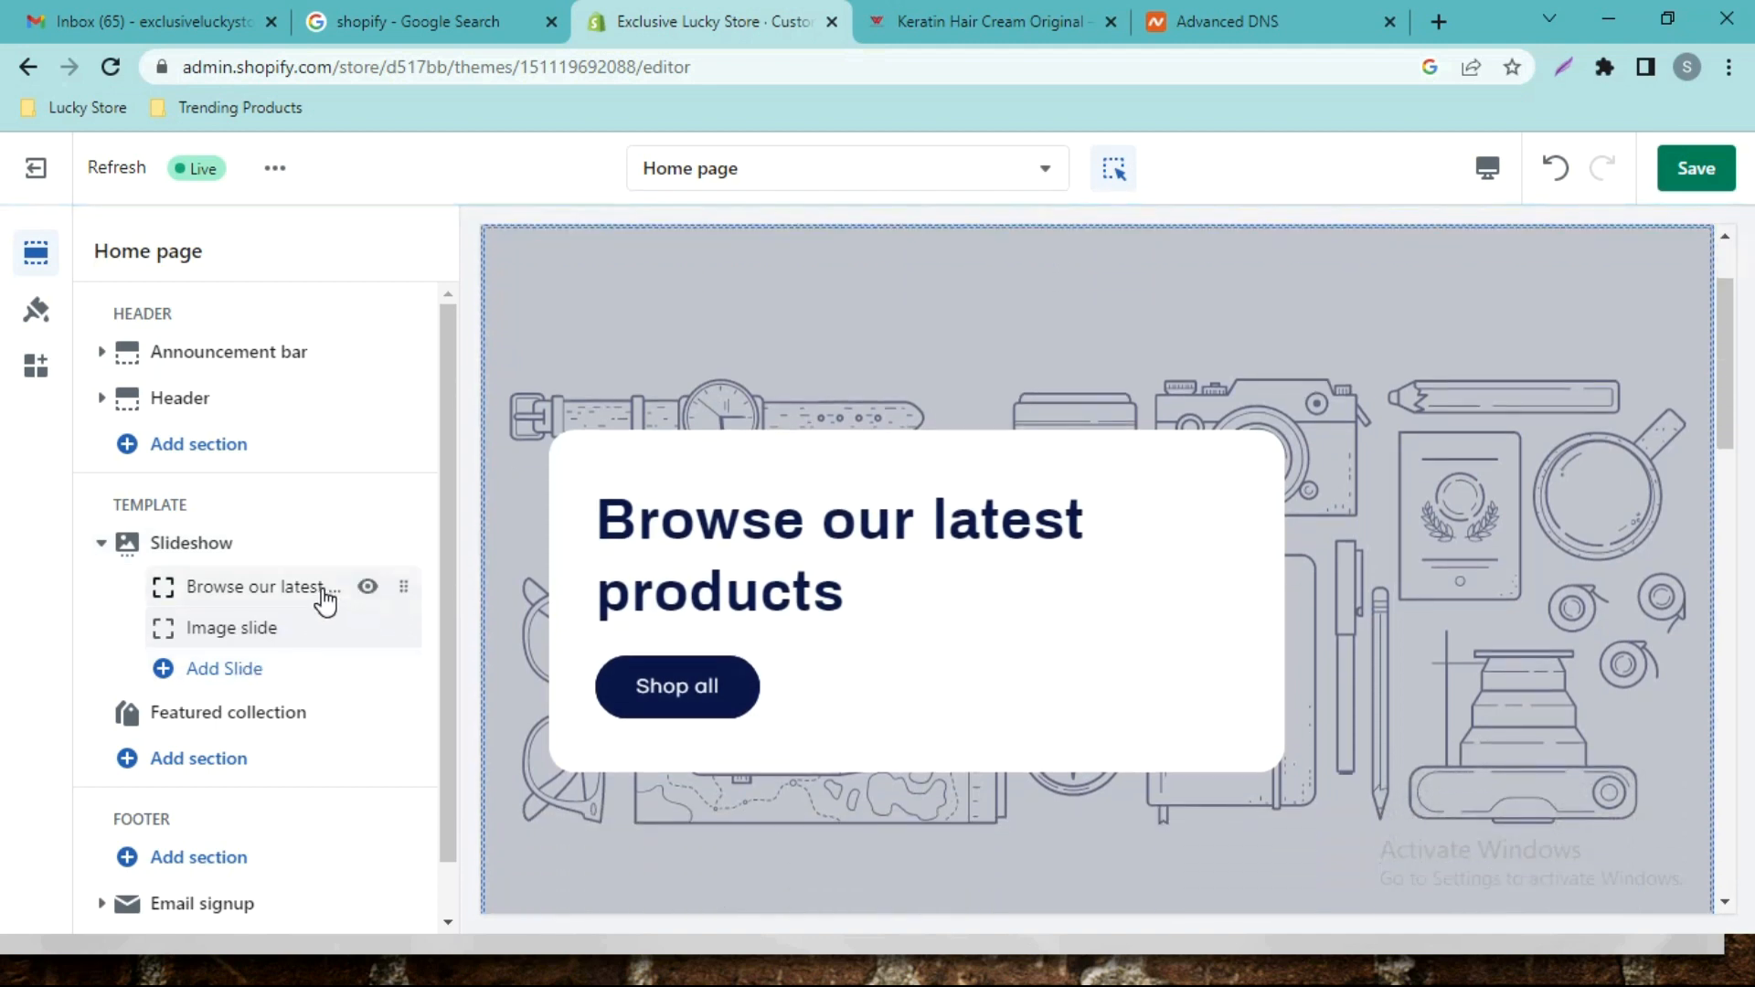
pyautogui.click(367, 590)
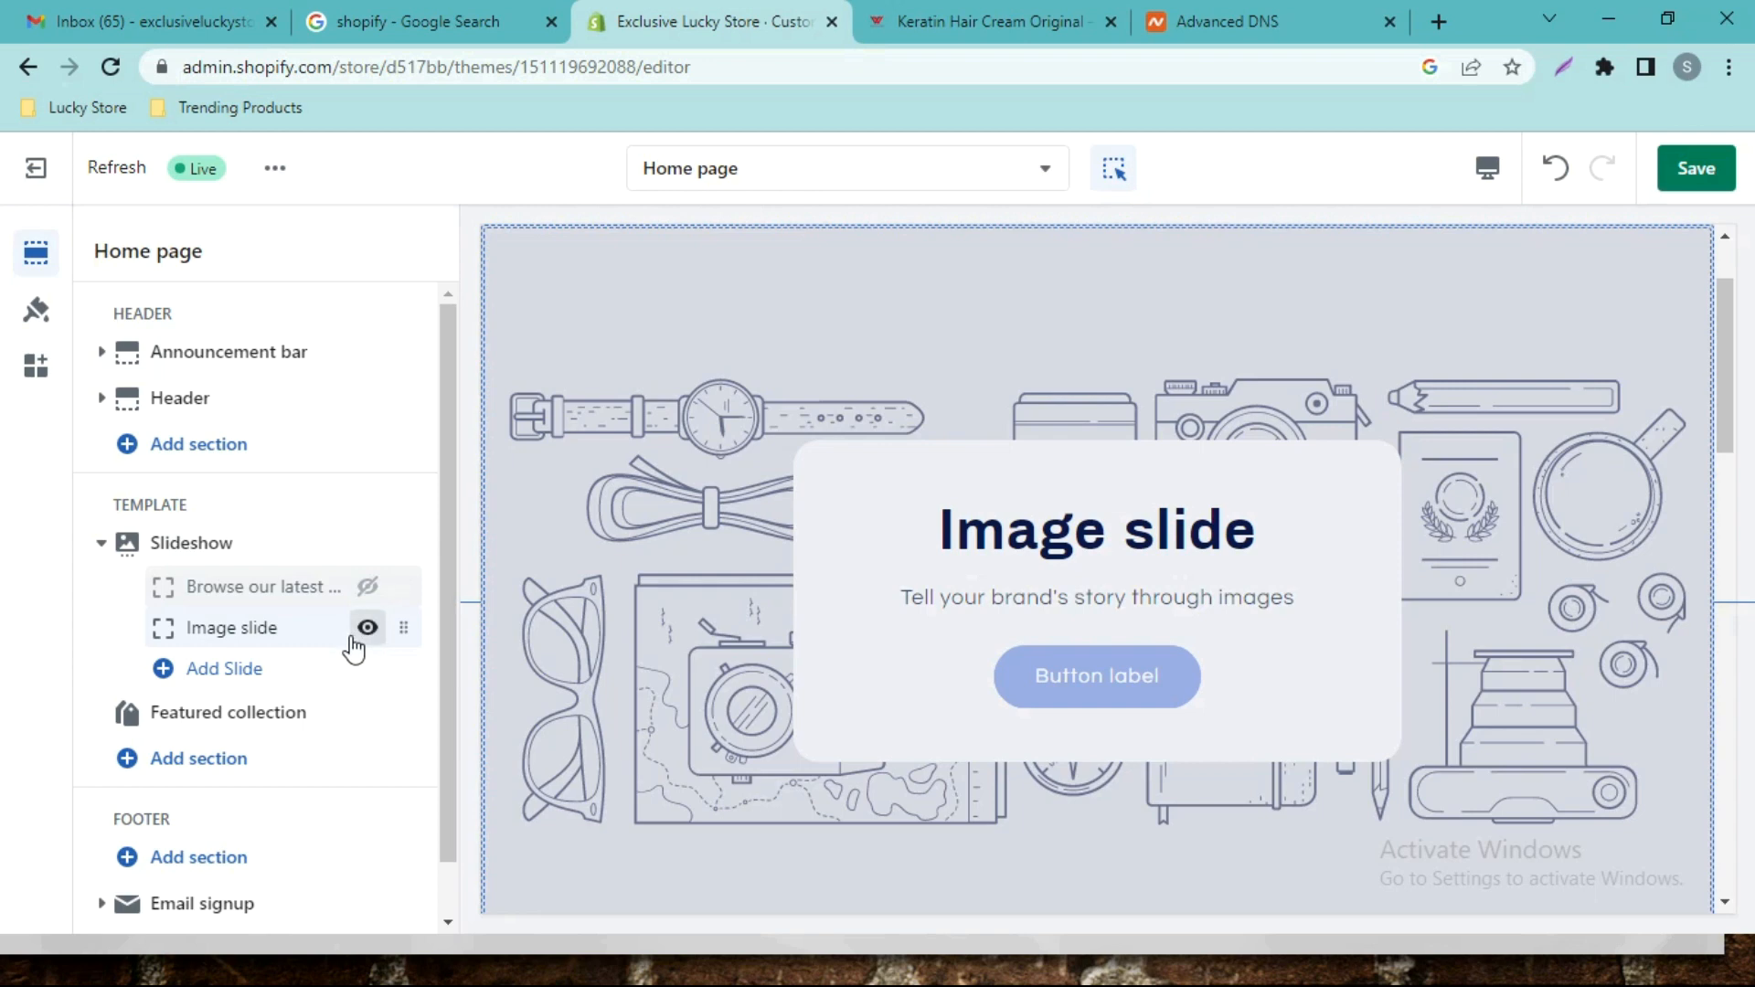
# Upload the special-offer banner Slideshow_Banner_1.jpg and apply it as the Image slide's background.
pyautogui.click(247, 631)
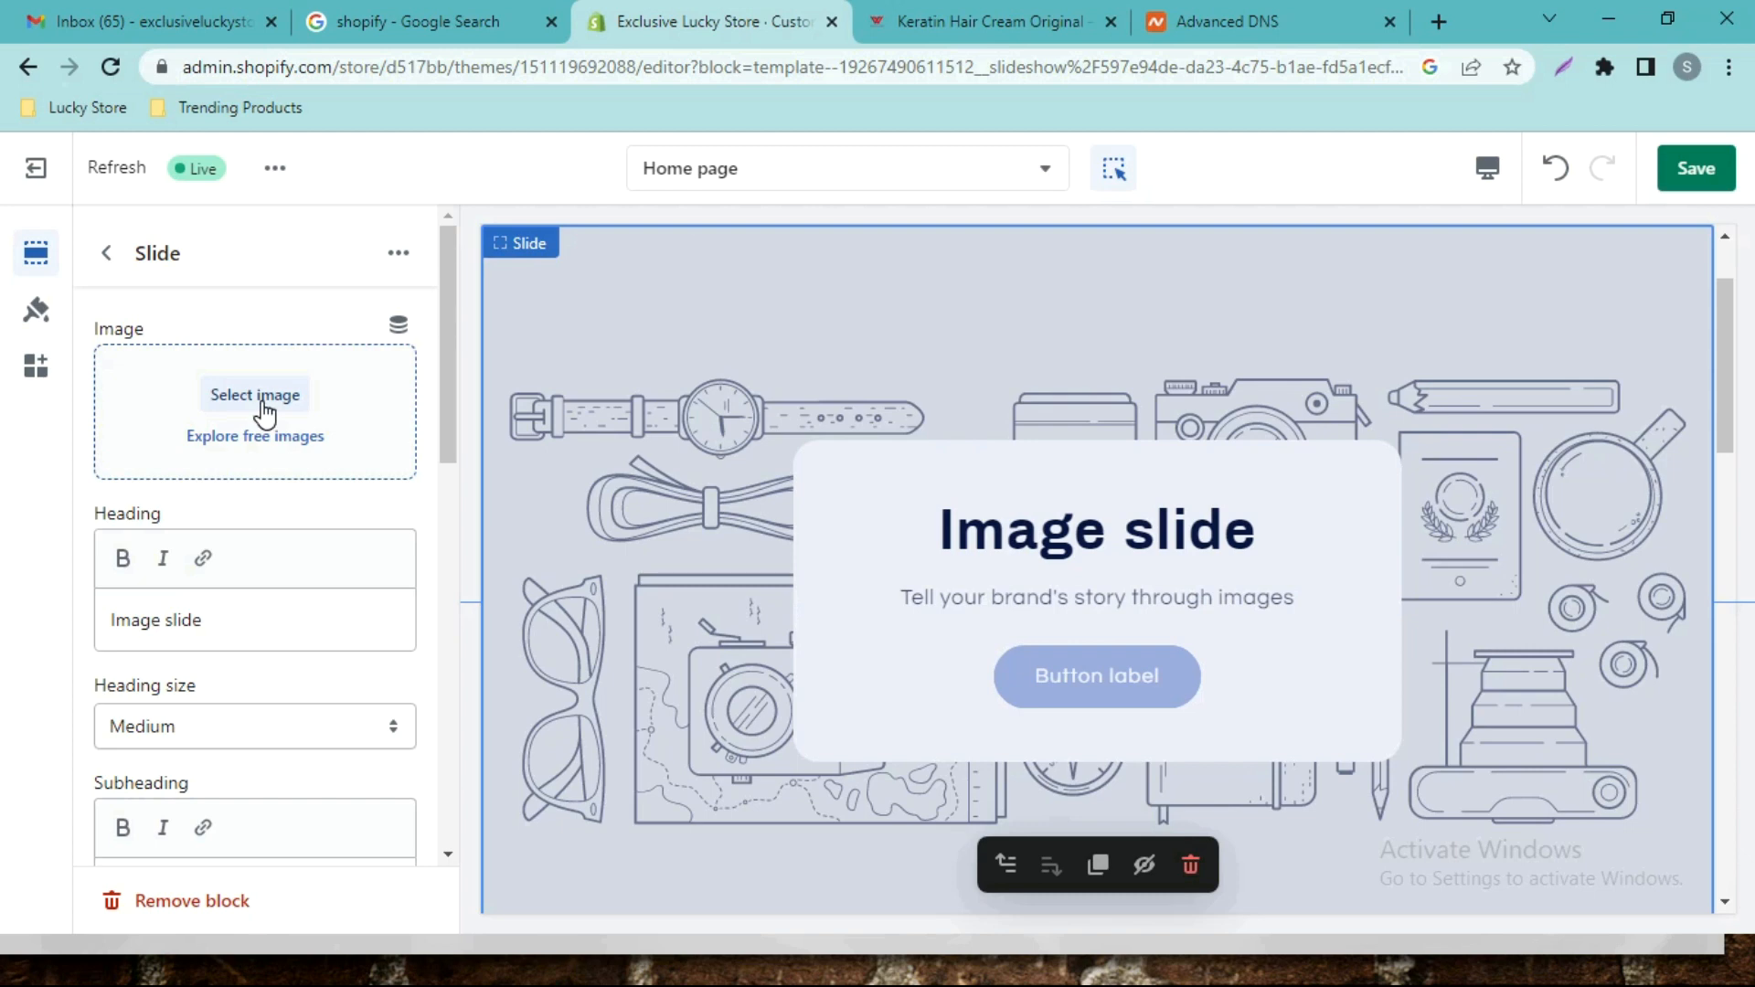
pyautogui.click(259, 399)
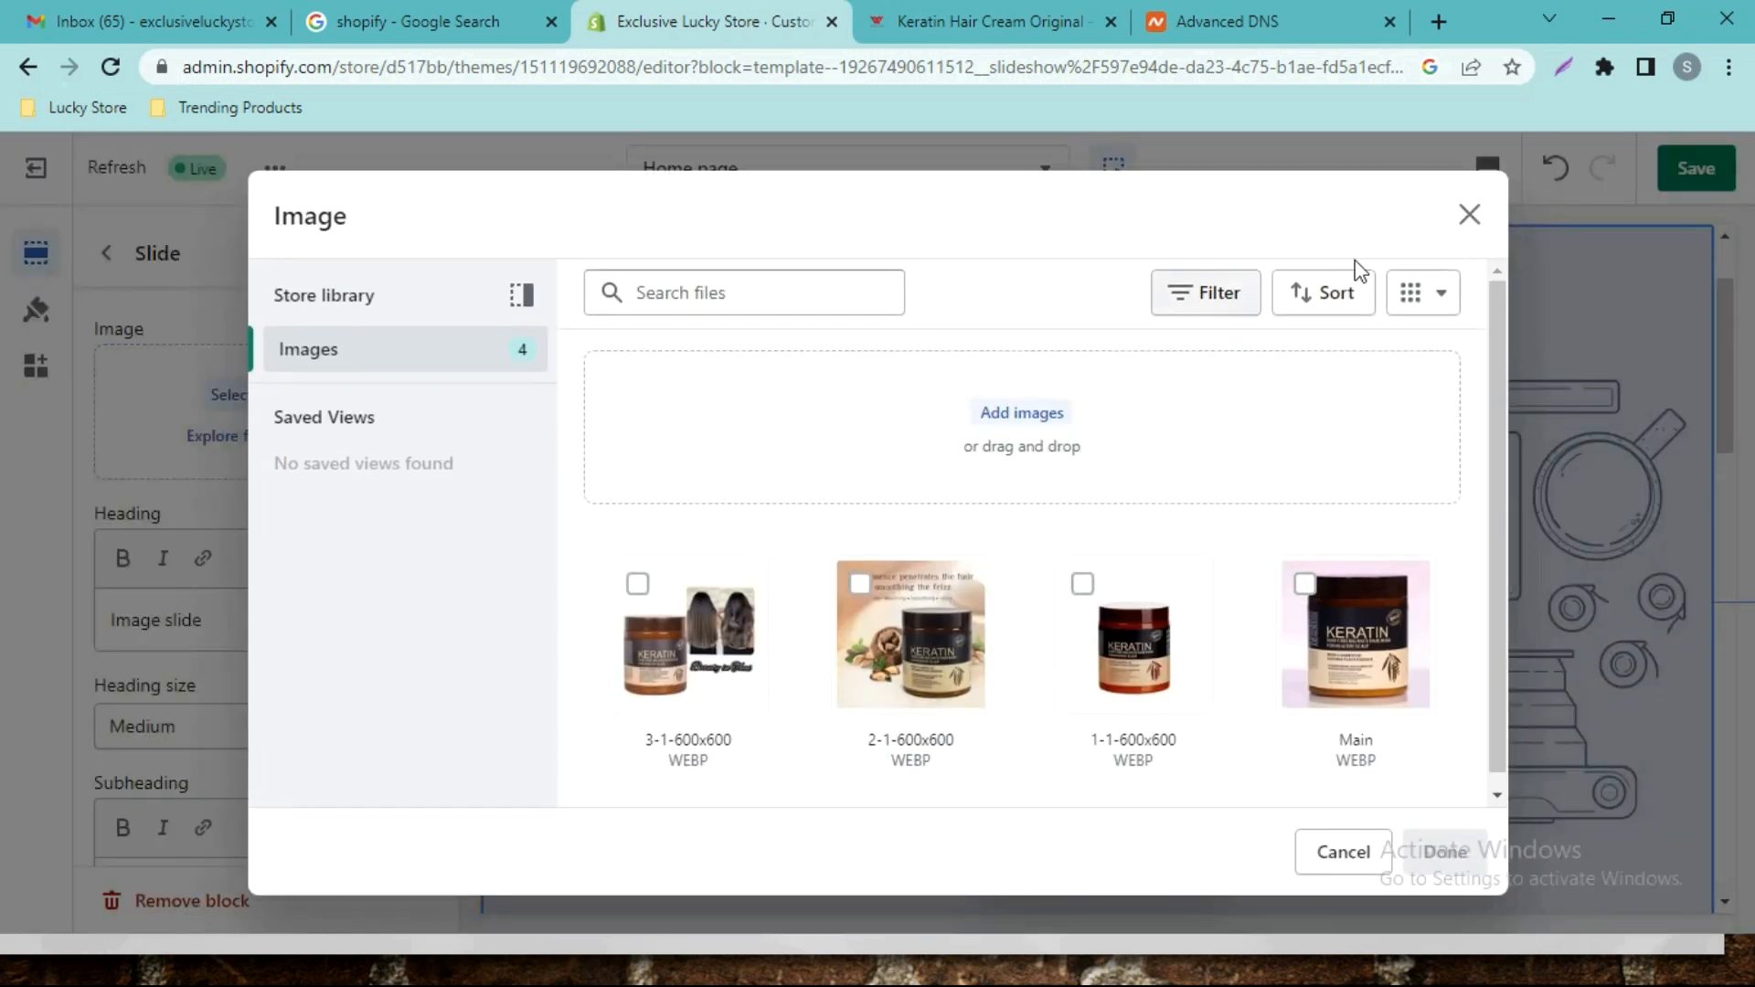
pyautogui.click(1469, 218)
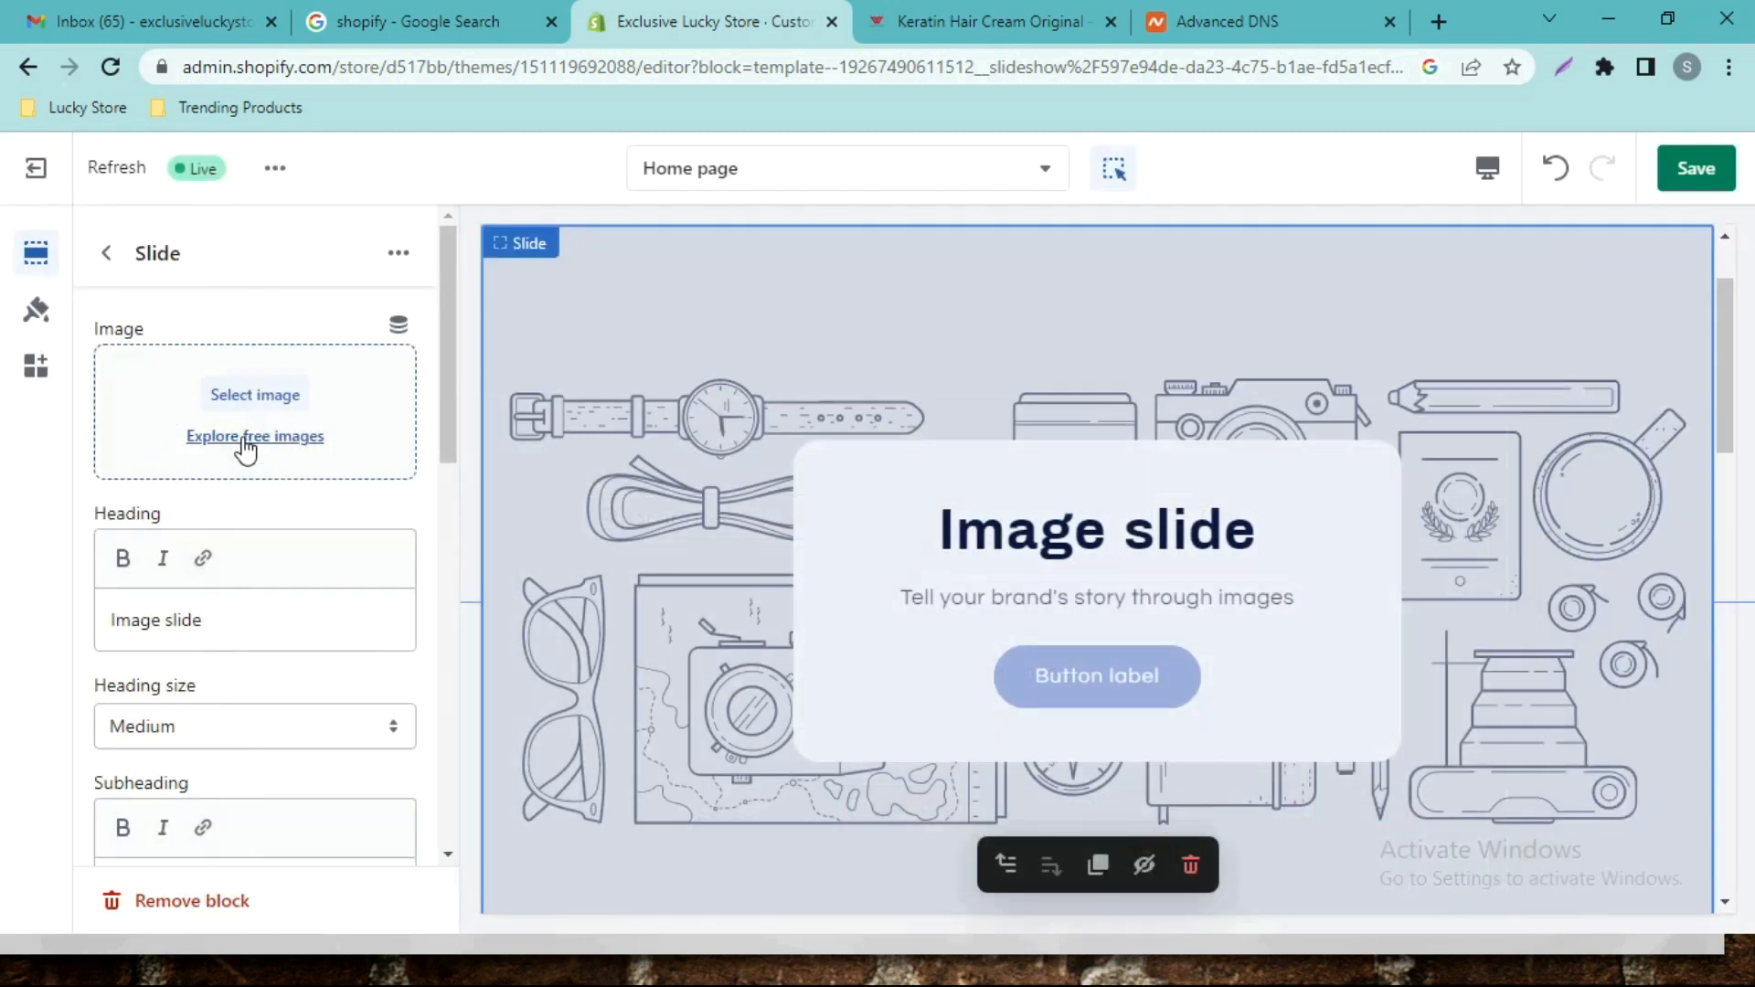
pyautogui.click(243, 439)
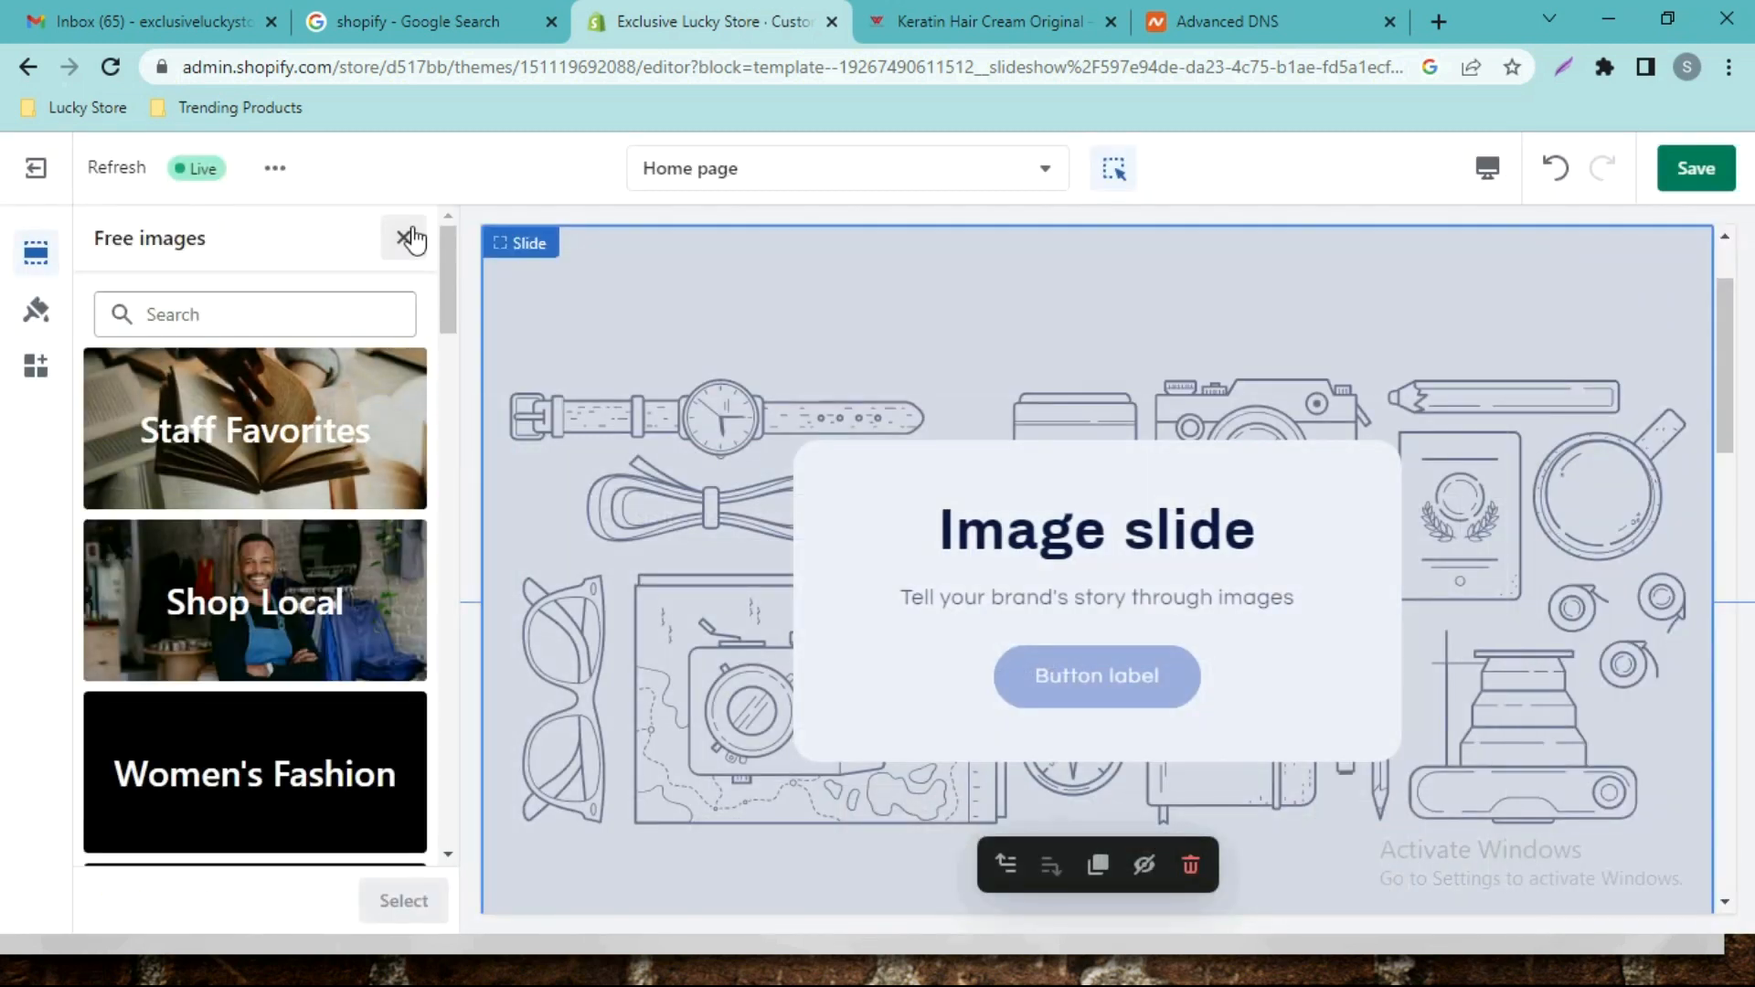
pyautogui.click(403, 238)
pyautogui.click(257, 396)
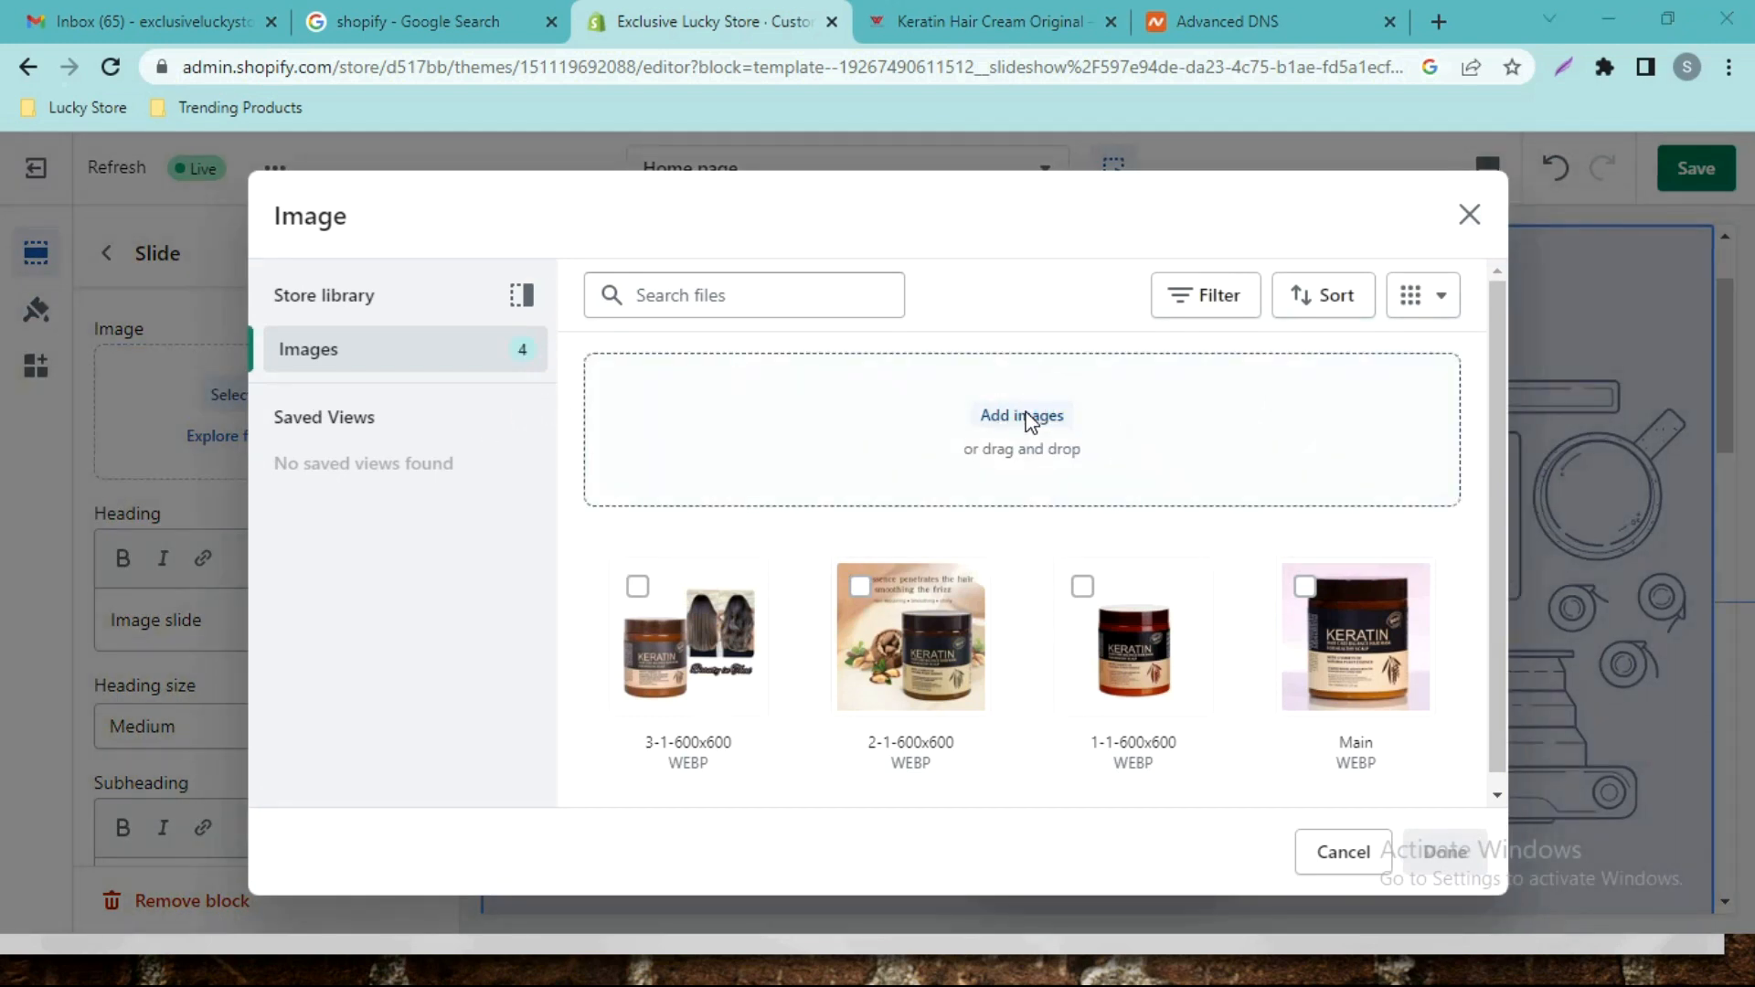
pyautogui.click(975, 498)
pyautogui.click(1157, 832)
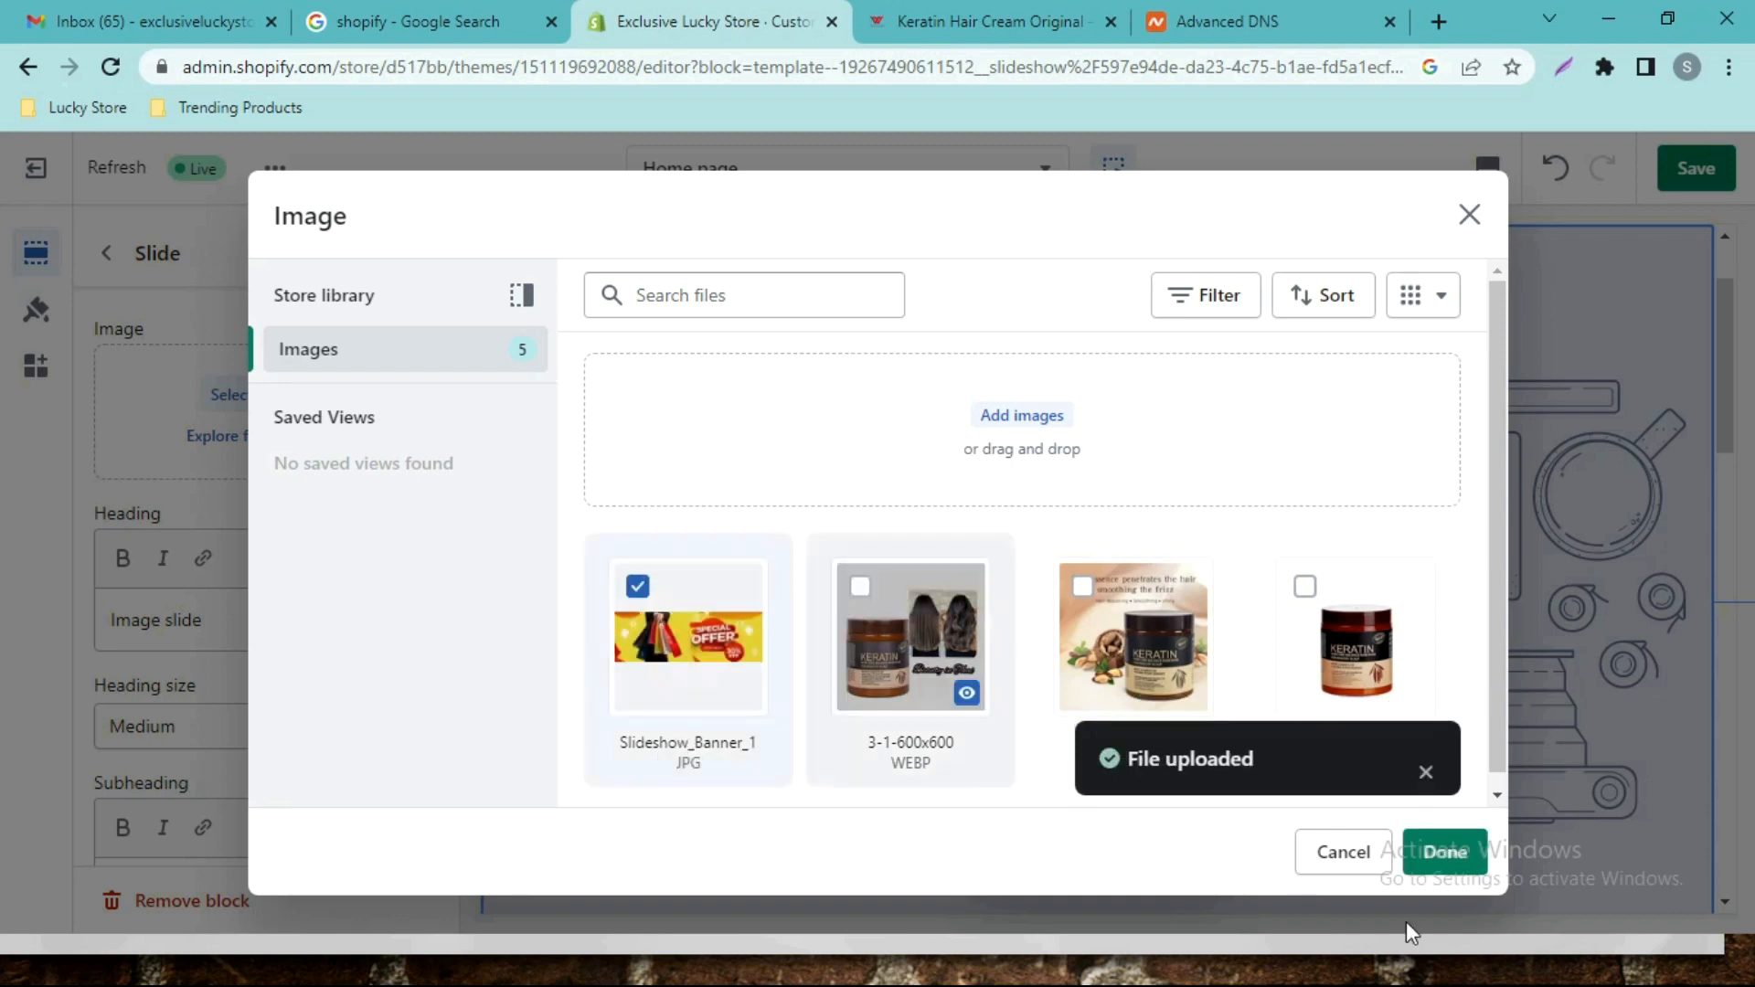
pyautogui.click(1444, 855)
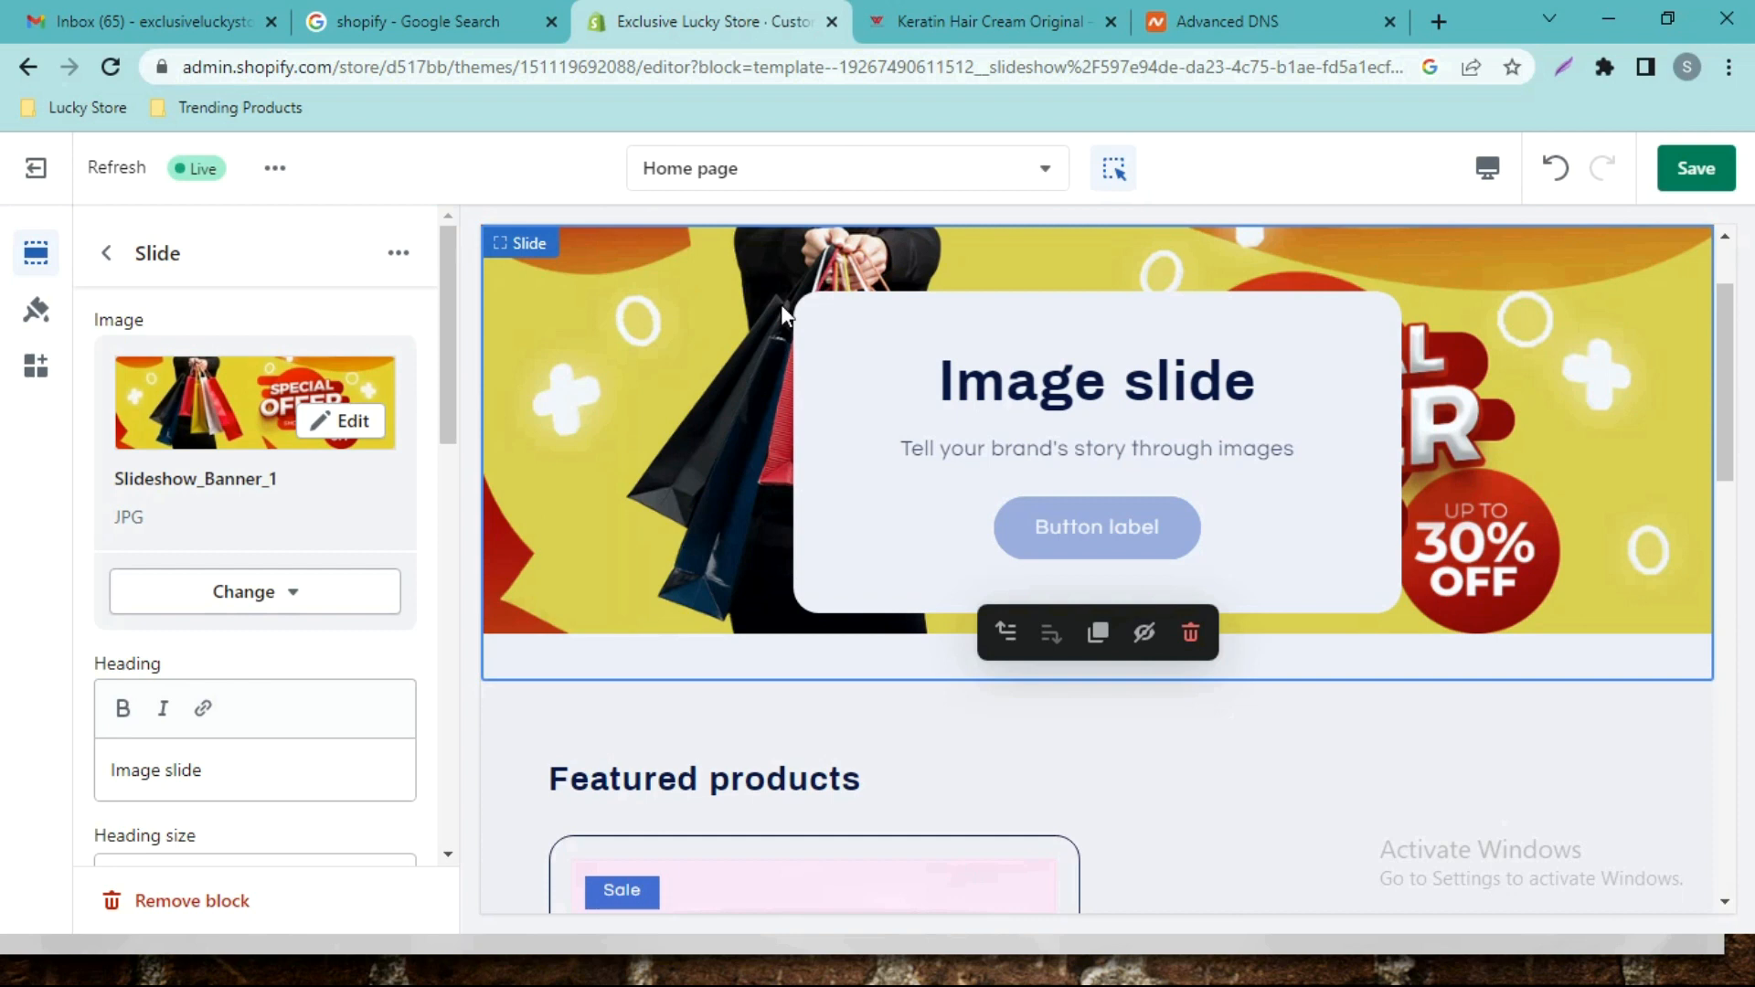
# Clear the slide's heading, subheading and button label text.
pyautogui.moveTo(1727, 360); pyautogui.dragTo(1735, 326)
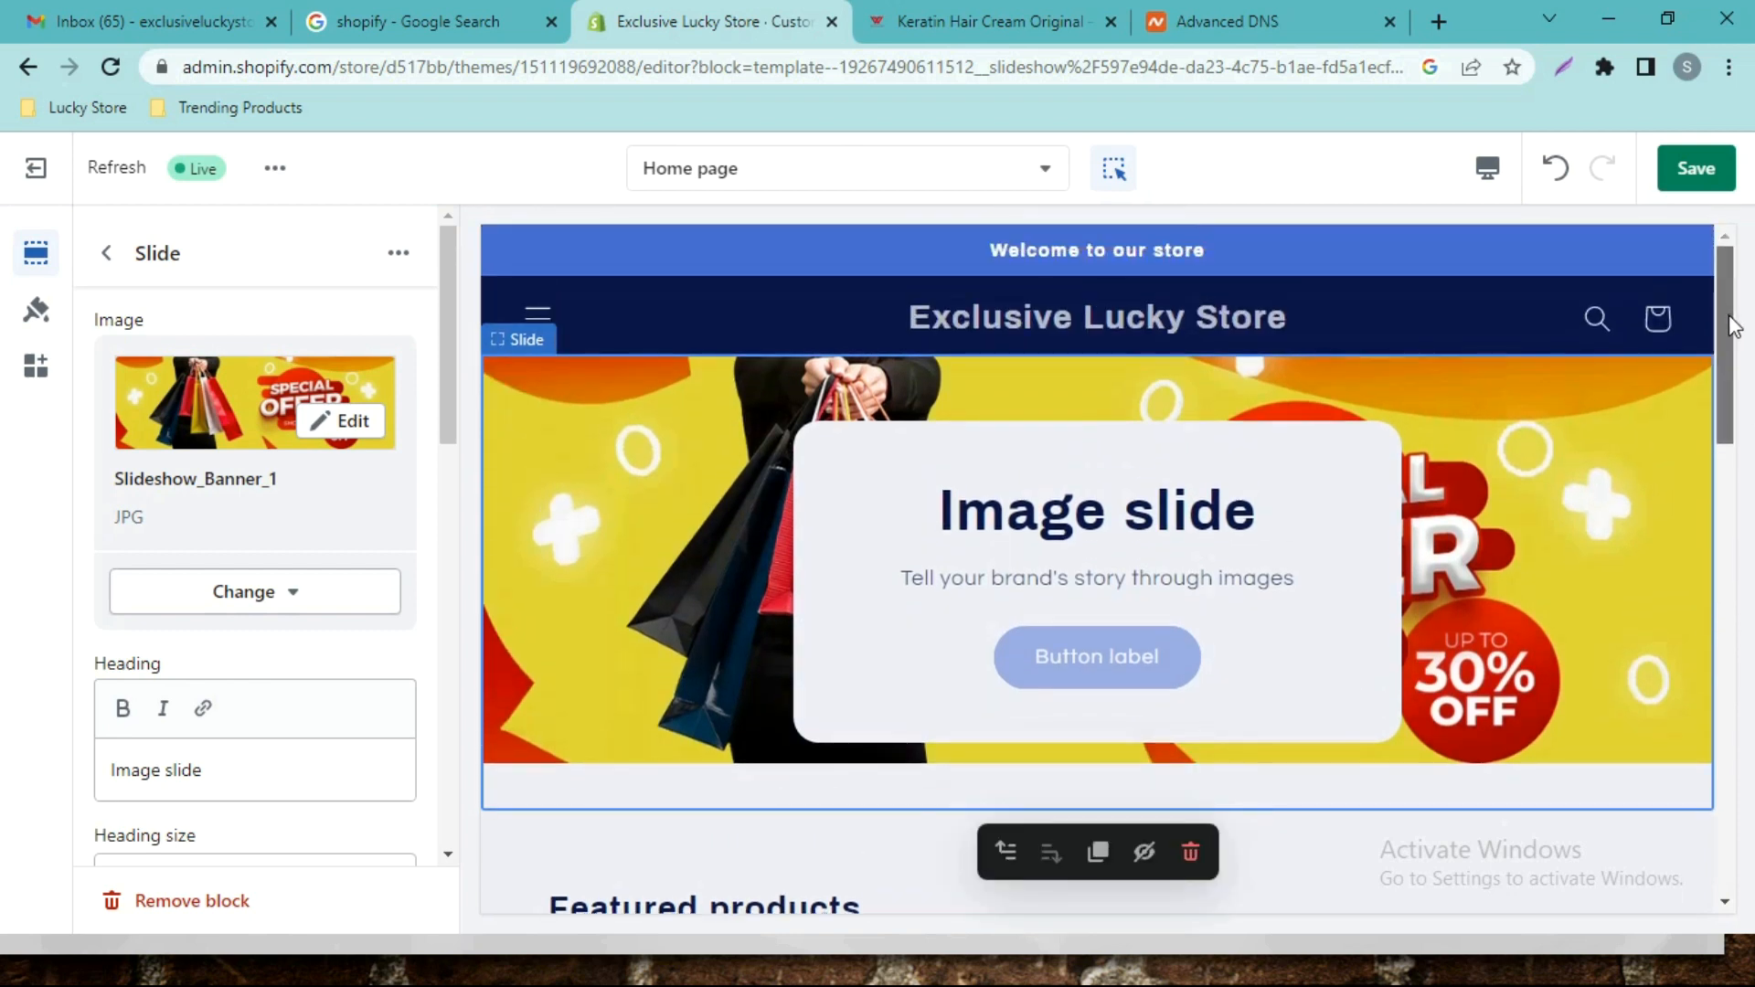
pyautogui.scroll(-2, 320, 571)
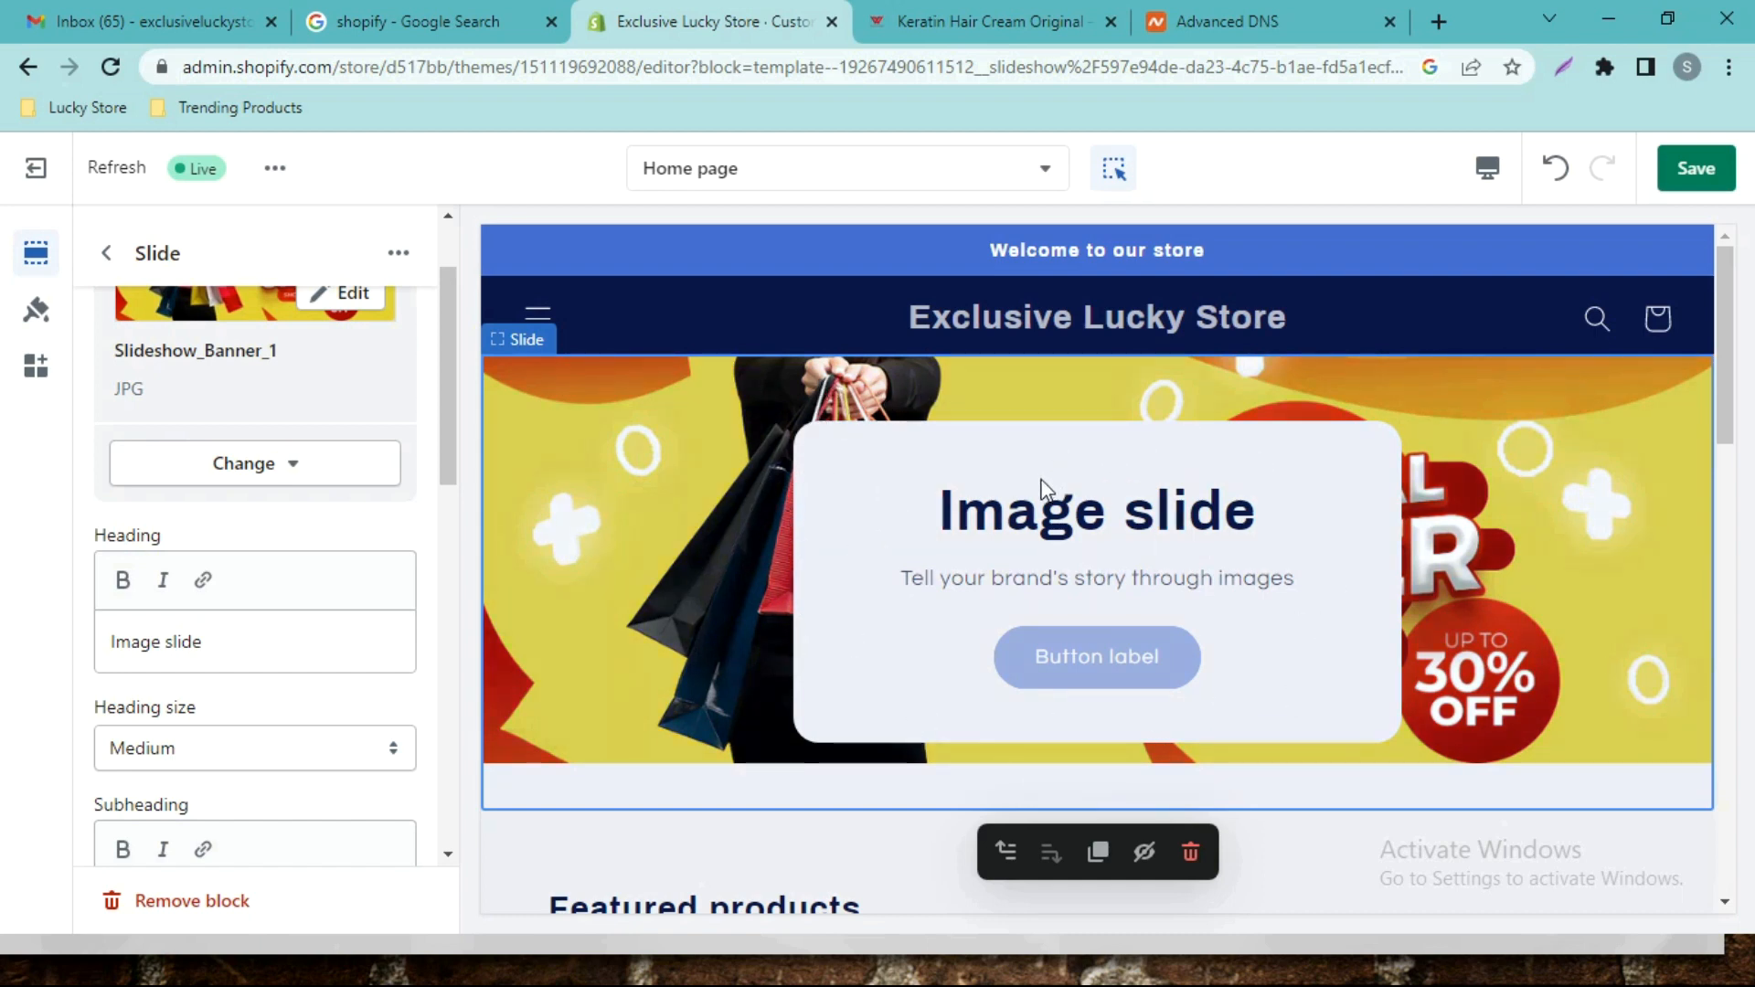
pyautogui.moveTo(211, 647); pyautogui.dragTo(35, 643)
pyautogui.press('BackSpace')
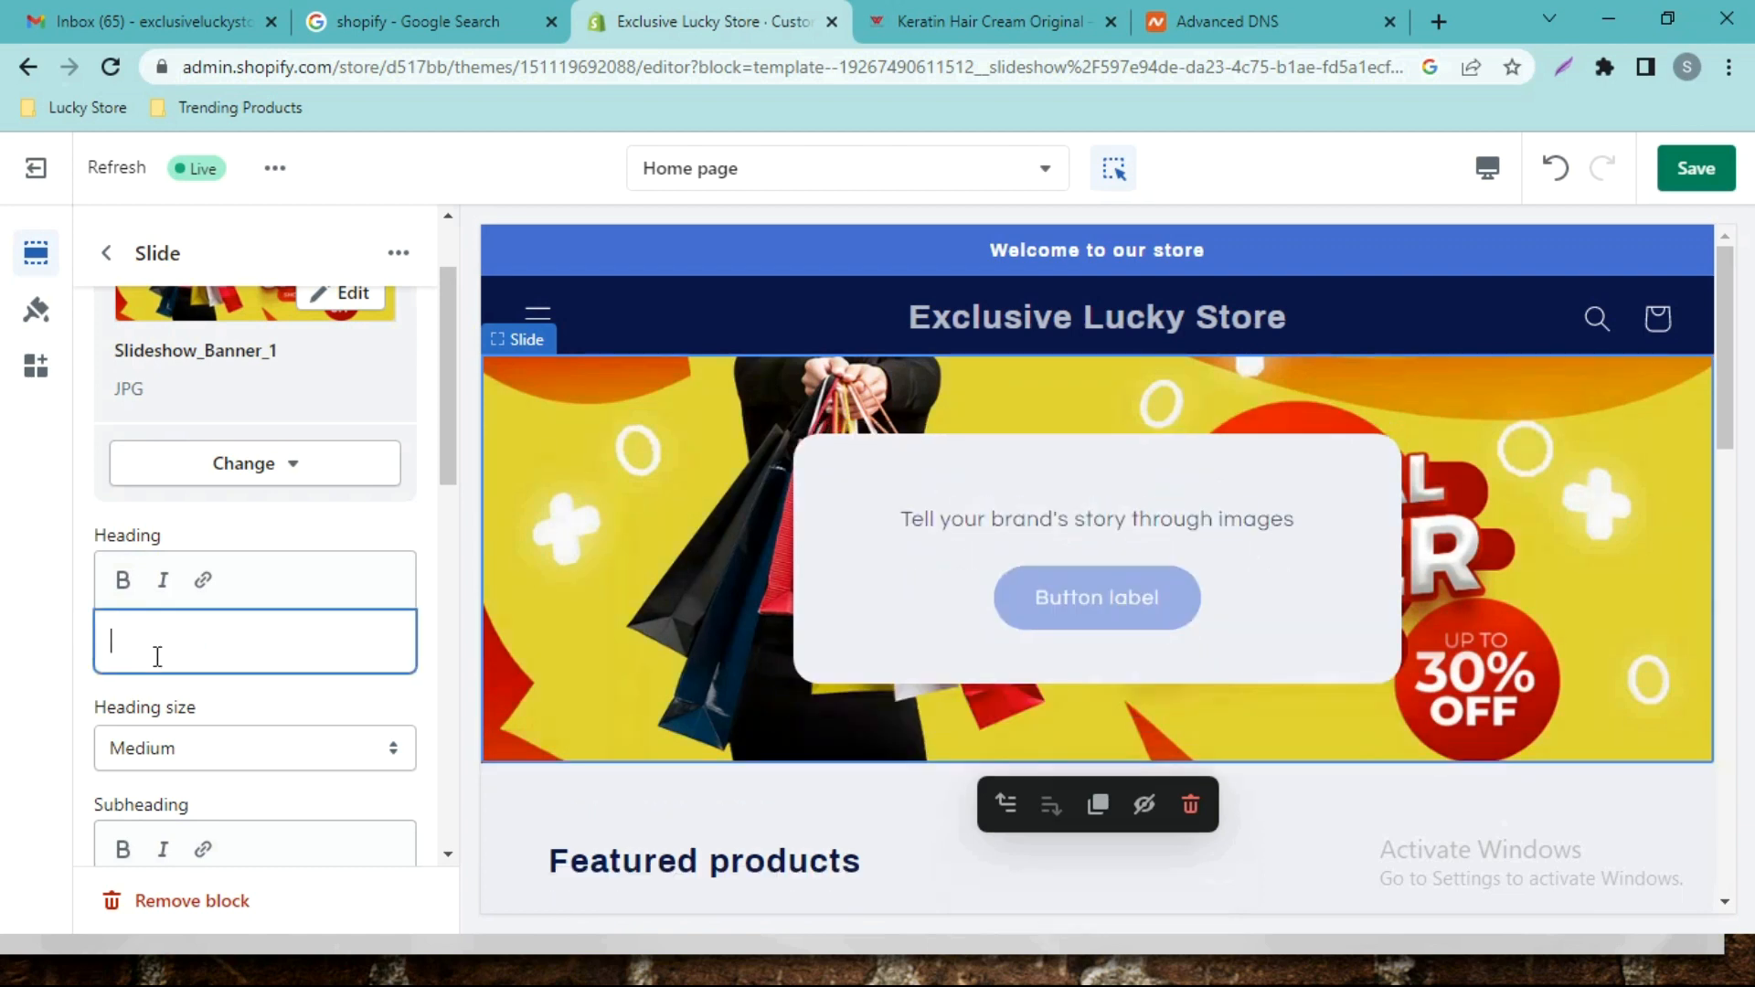
pyautogui.scroll(-2, 265, 639)
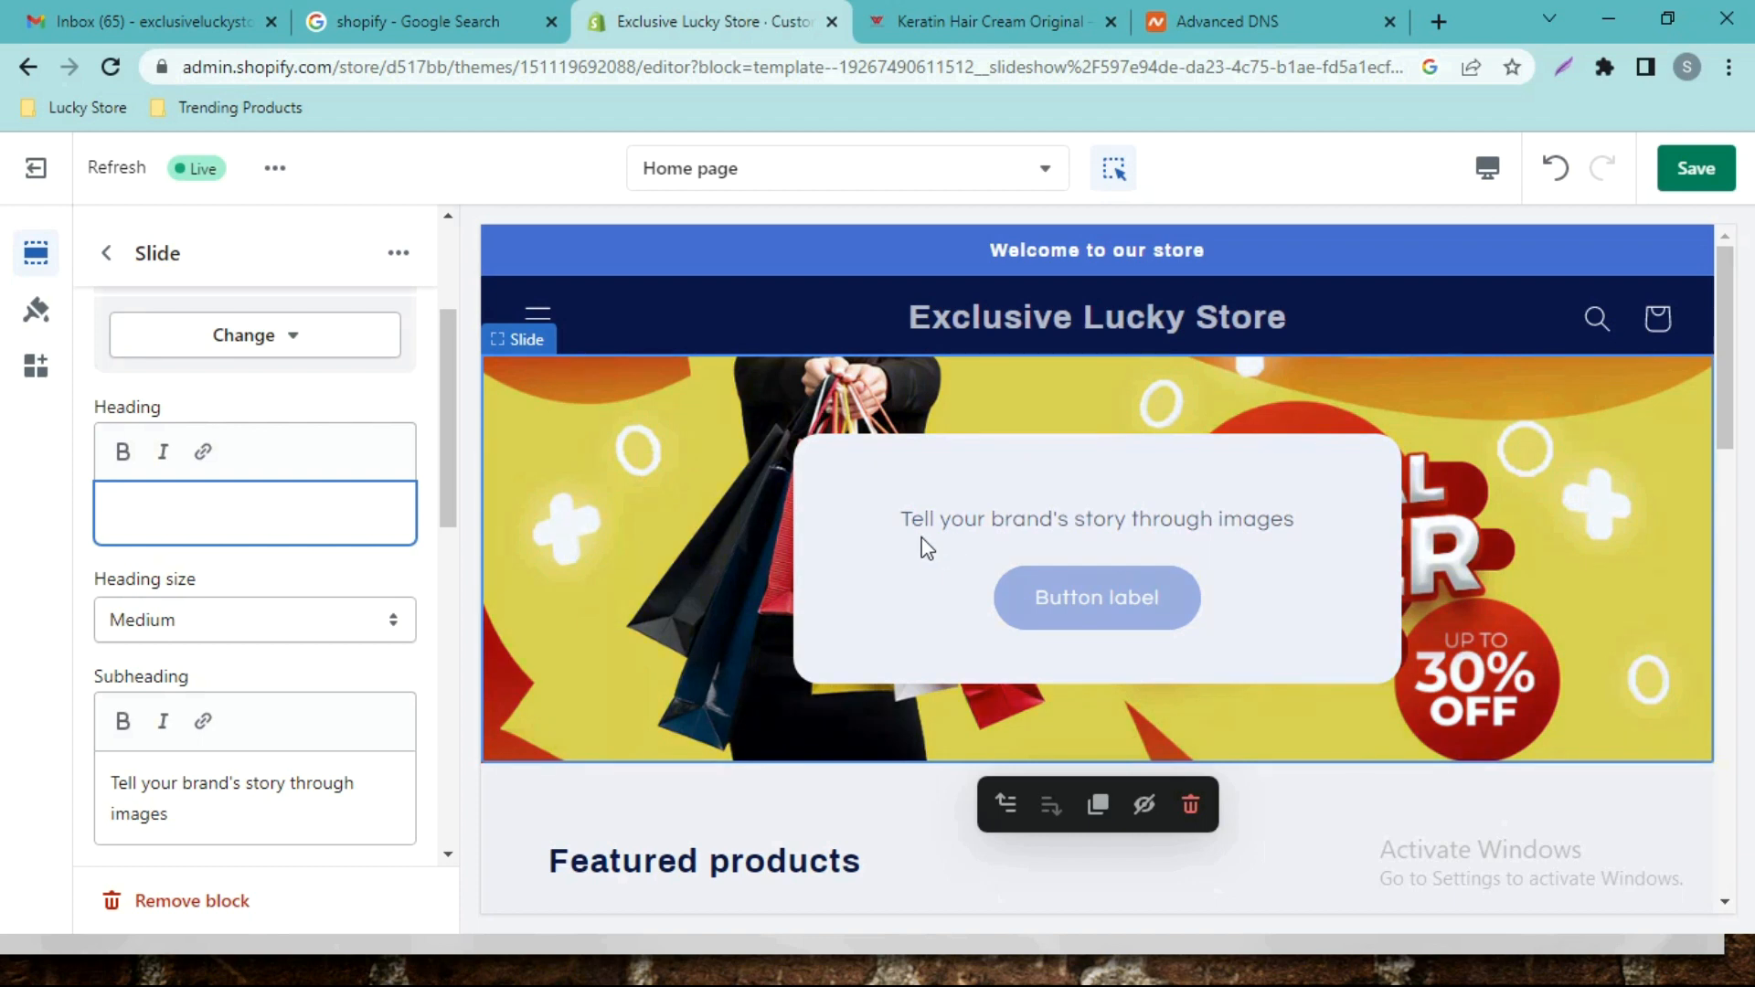
pyautogui.moveTo(69, 792); pyautogui.dragTo(55, 795)
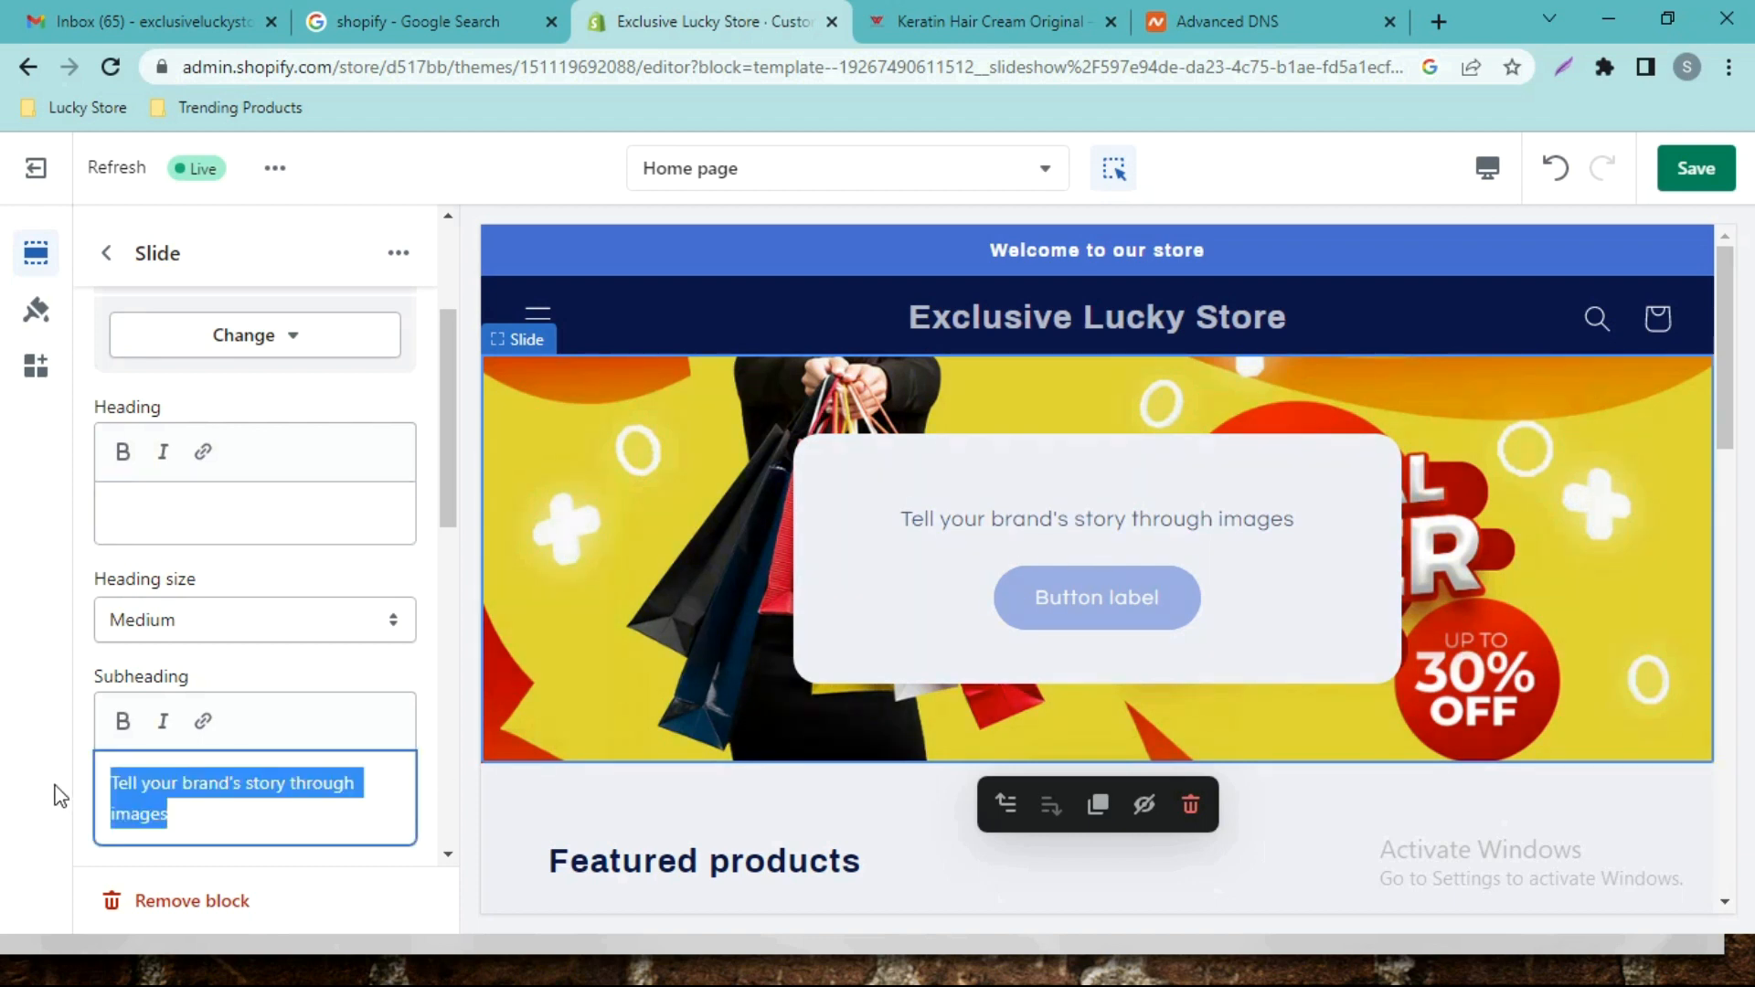
pyautogui.press('BackSpace')
pyautogui.scroll(-2, 275, 617)
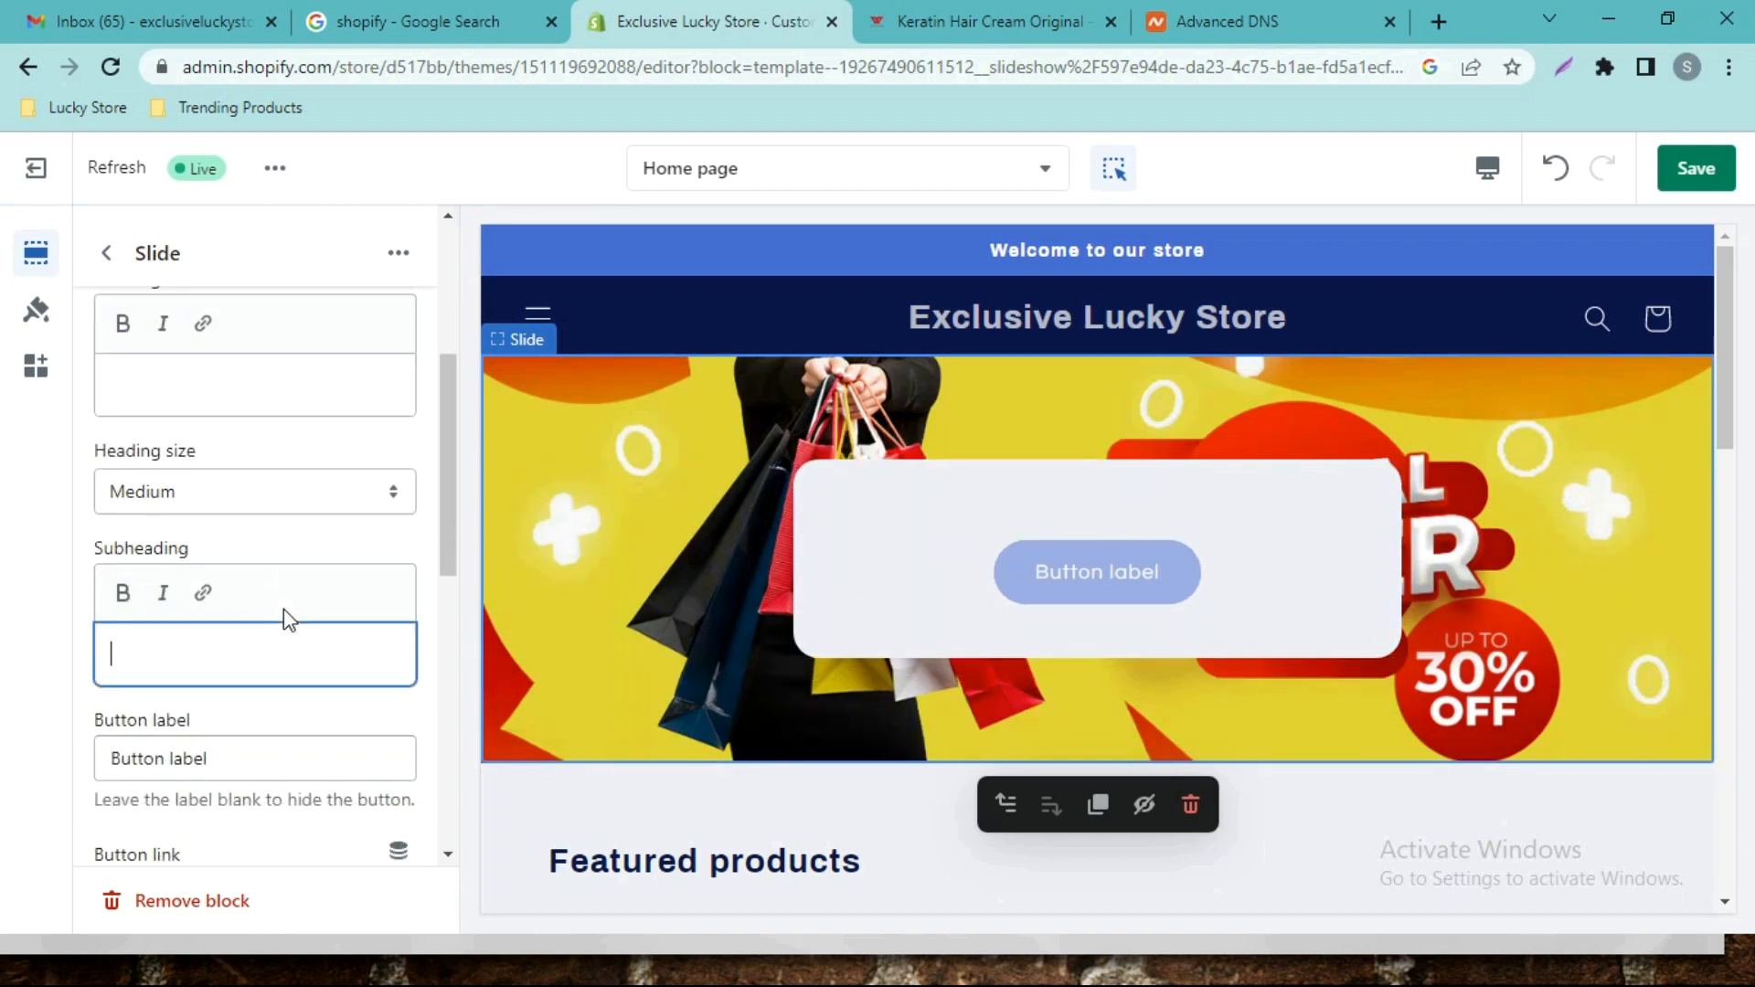
pyautogui.moveTo(274, 756); pyautogui.dragTo(35, 750)
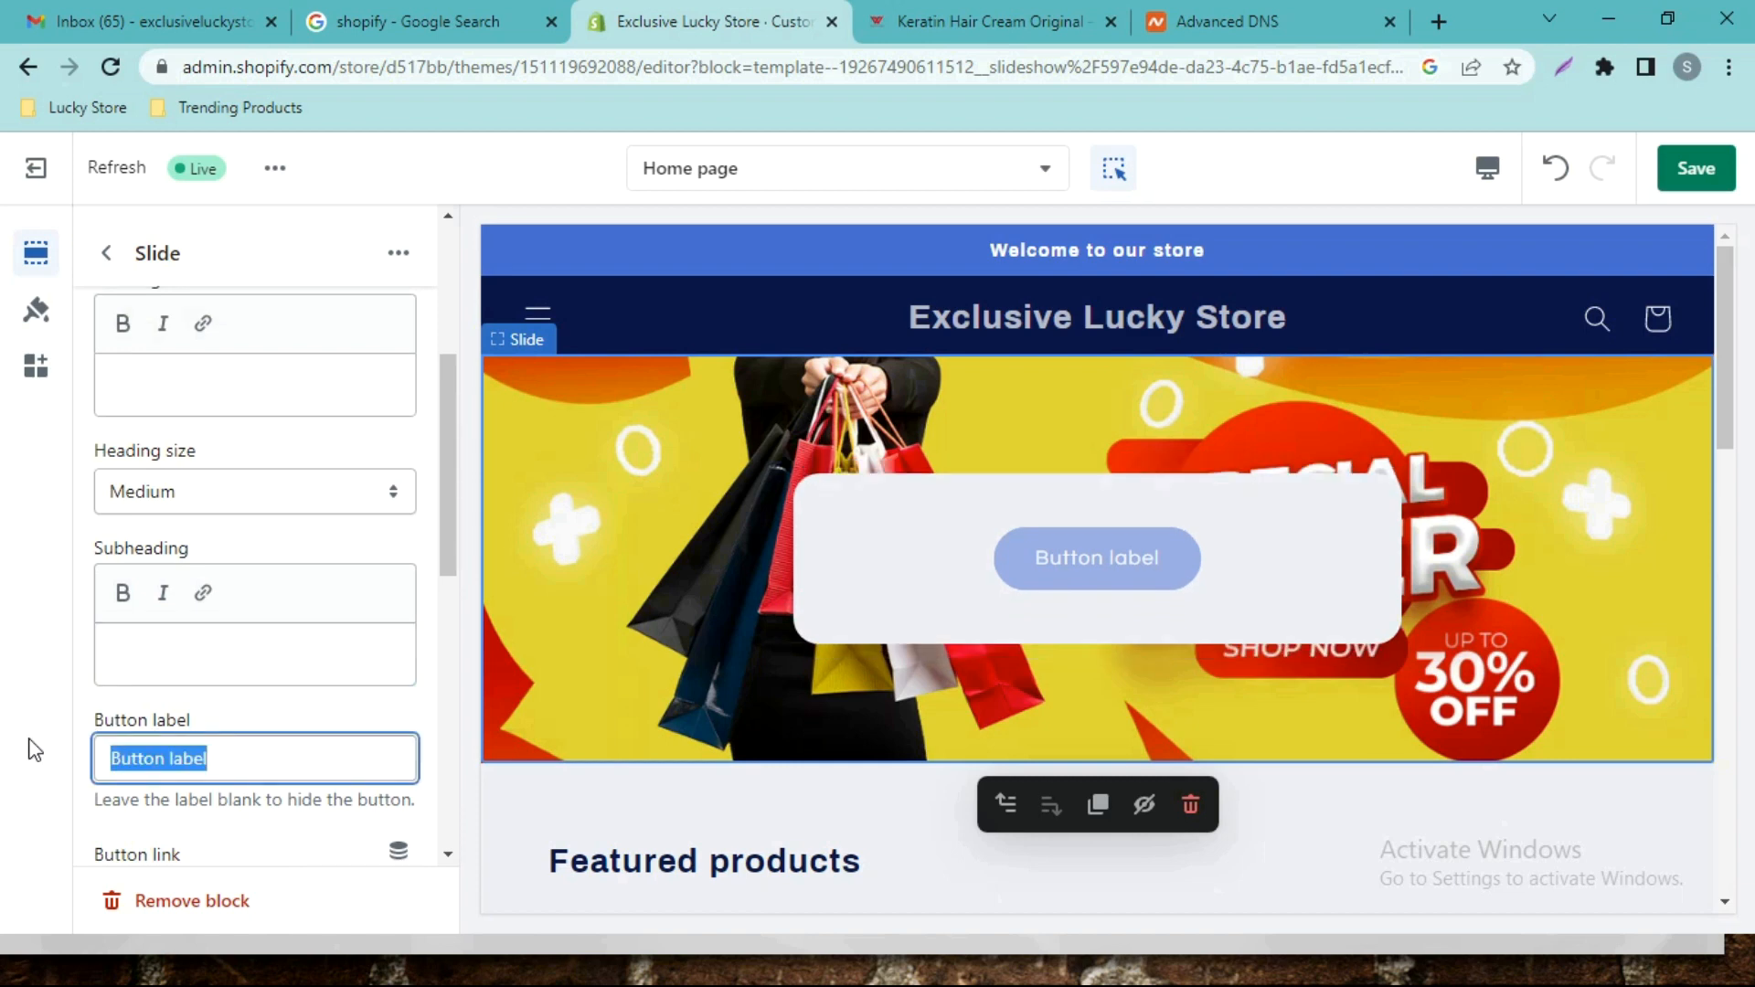
pyautogui.press('BackSpace')
# Turn off 'Show container on desktop' for the slide and return to the section list.
pyautogui.scroll(-5, 290, 630)
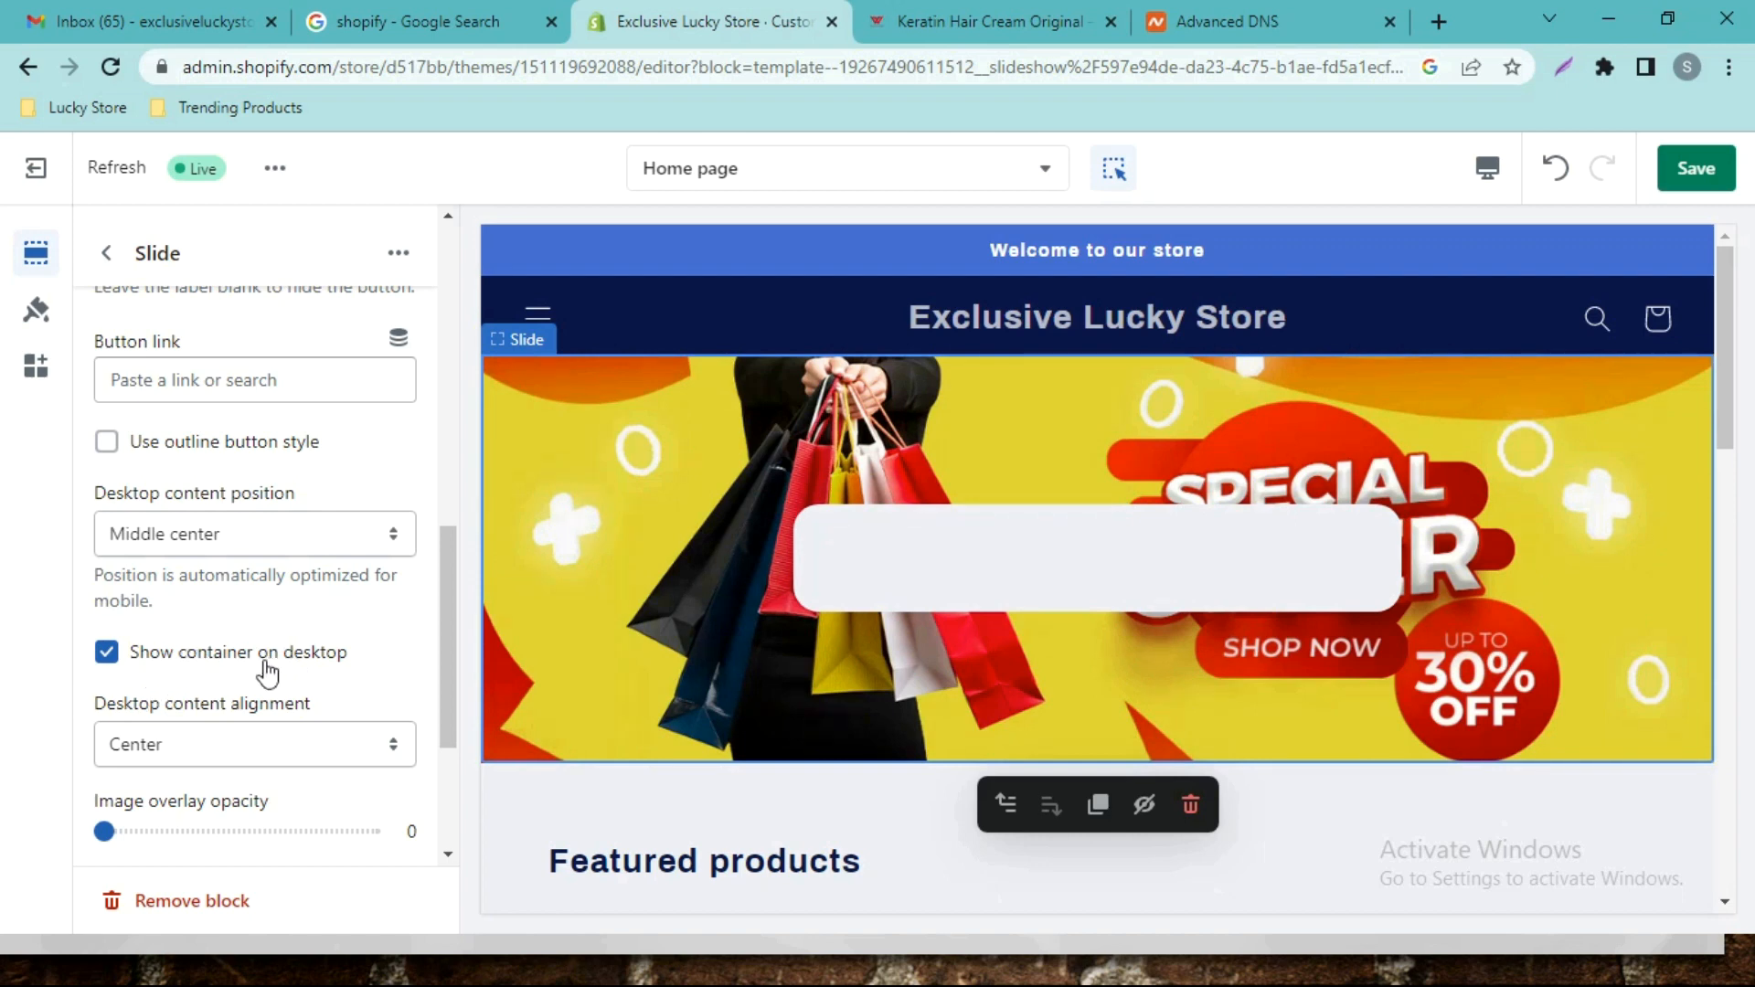
pyautogui.click(116, 662)
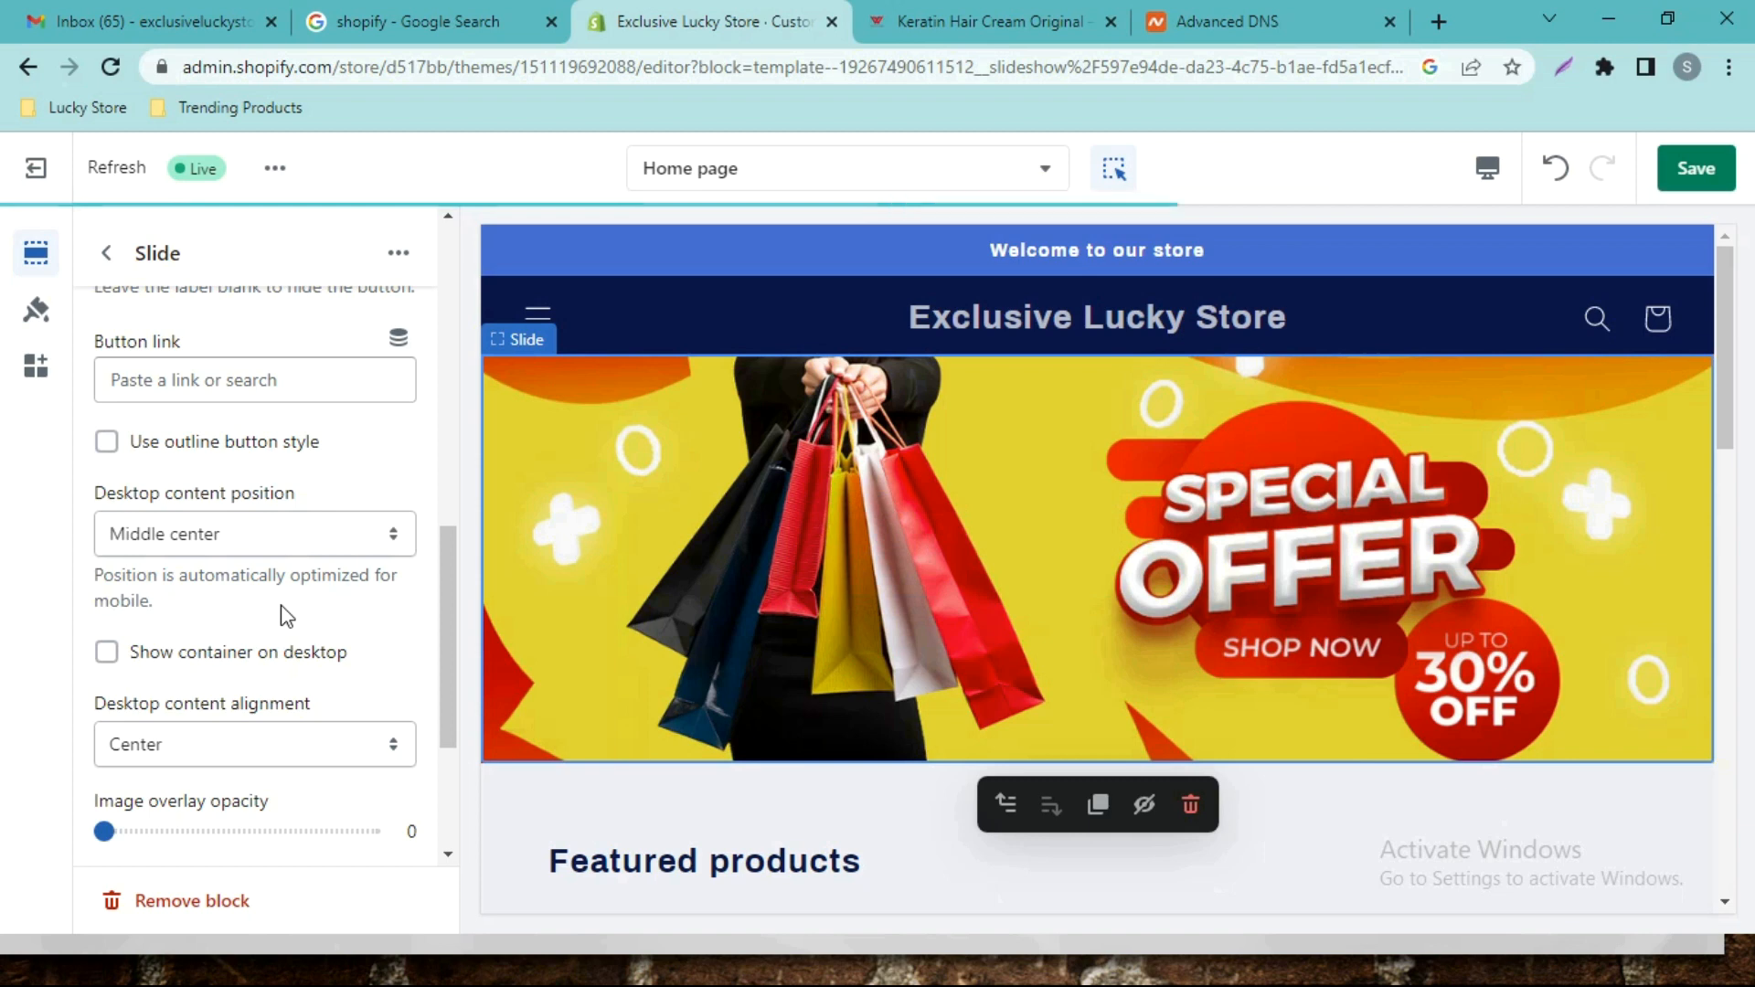
pyautogui.scroll(2, 304, 603)
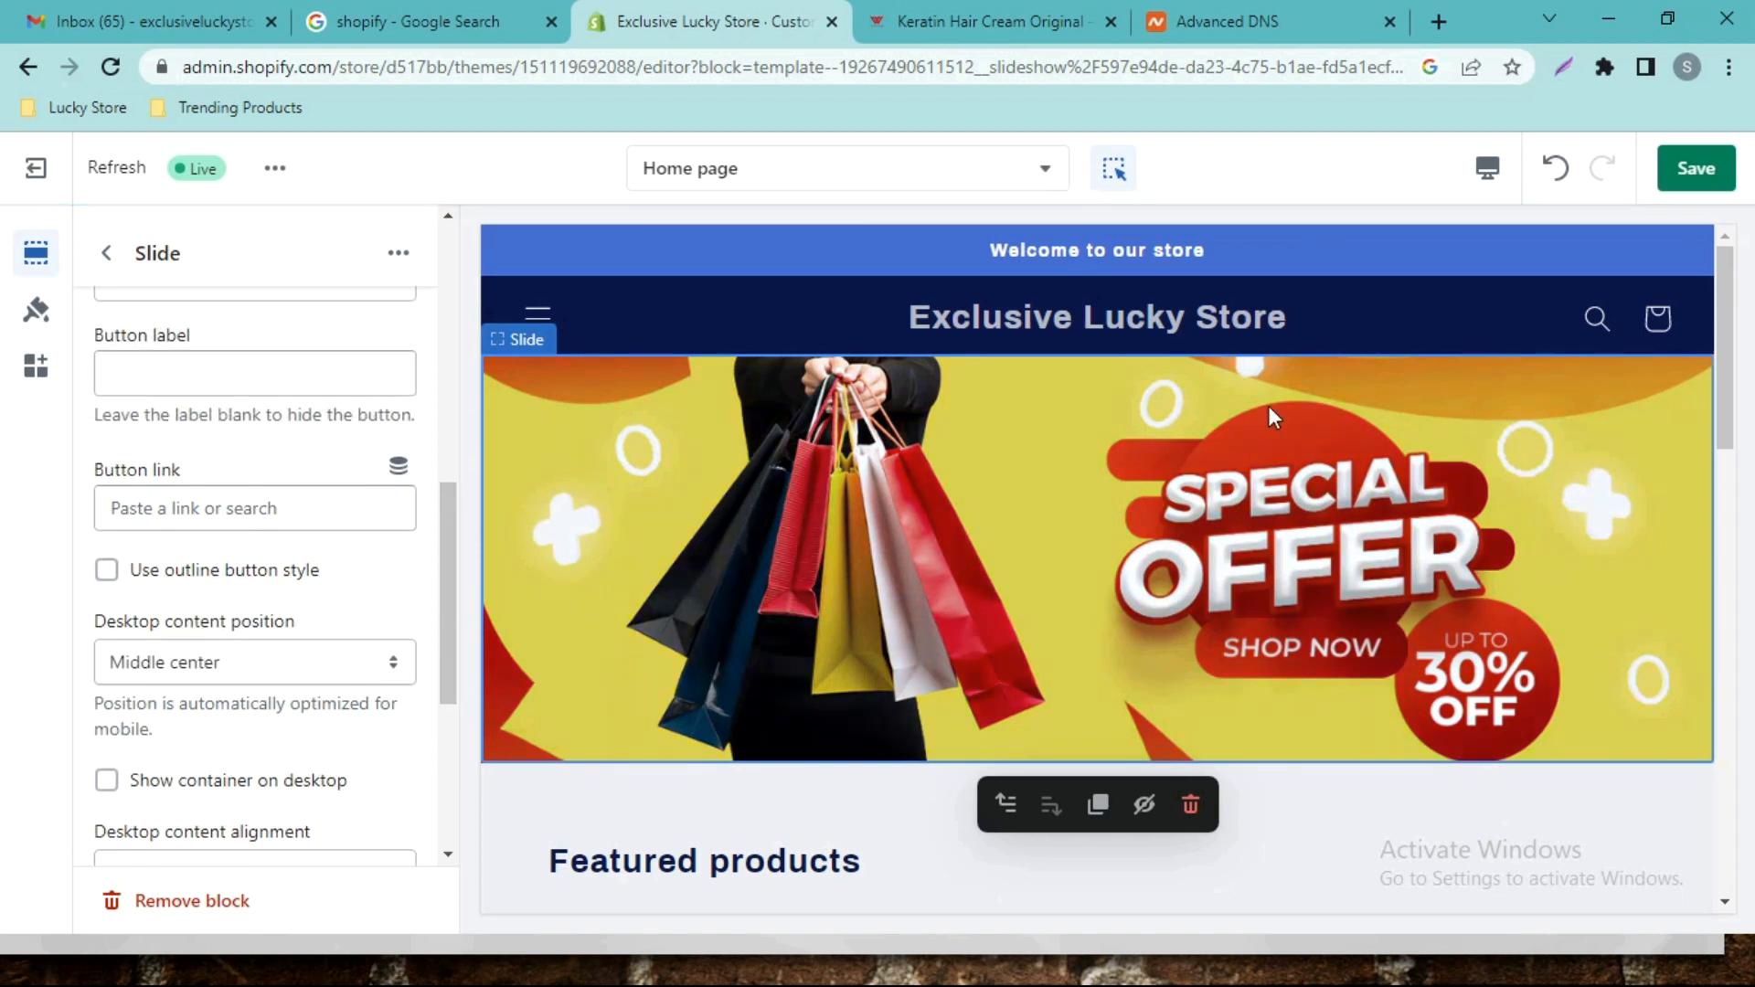
pyautogui.scroll(5, 302, 595)
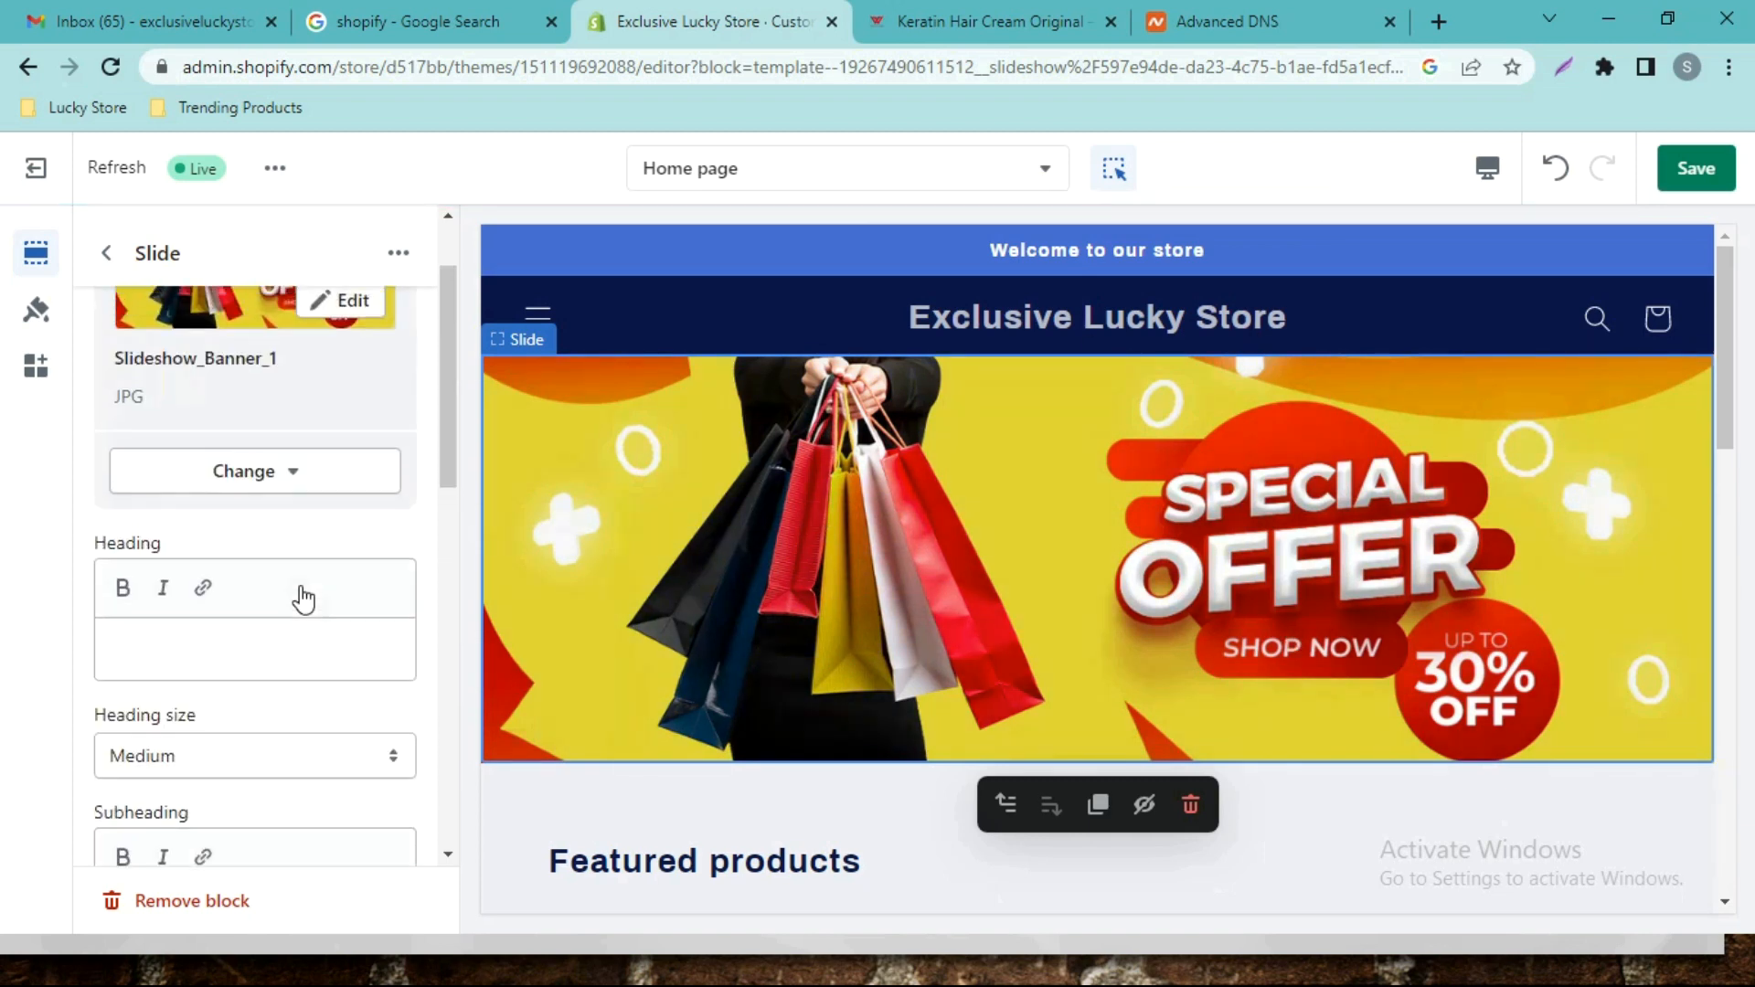
pyautogui.click(106, 252)
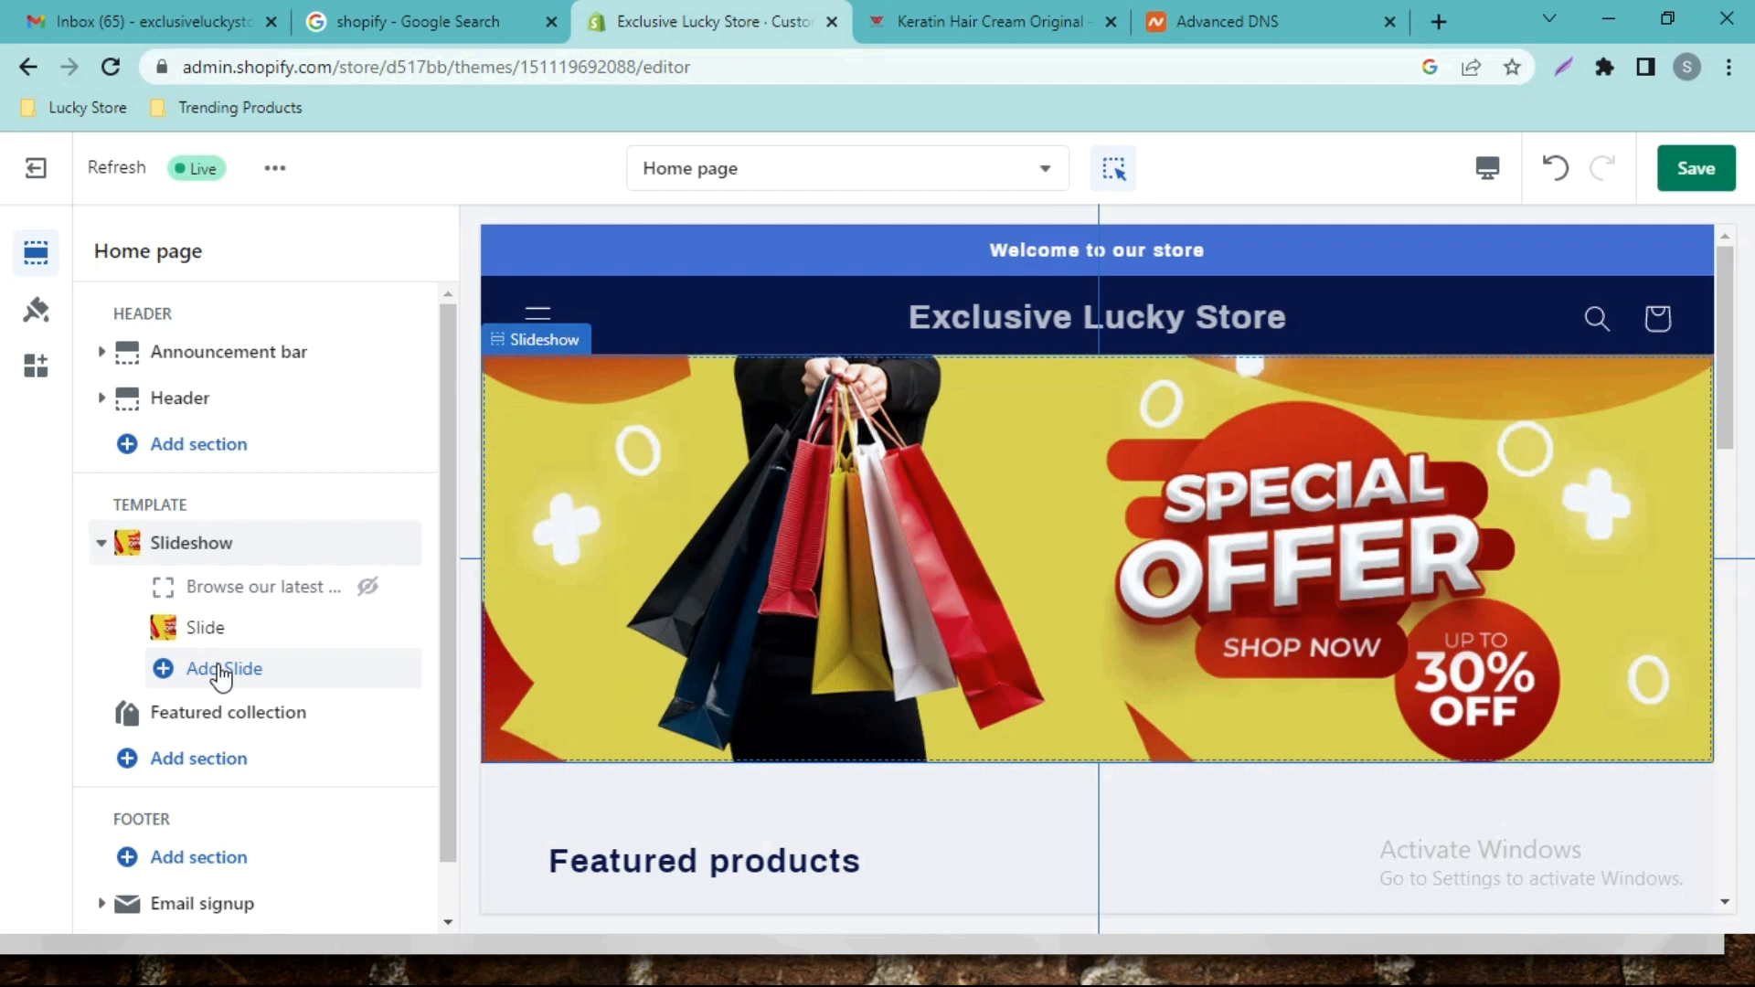
# Add a new slide and upload Slideshow Banner 2 as its image.
pyautogui.click(228, 672)
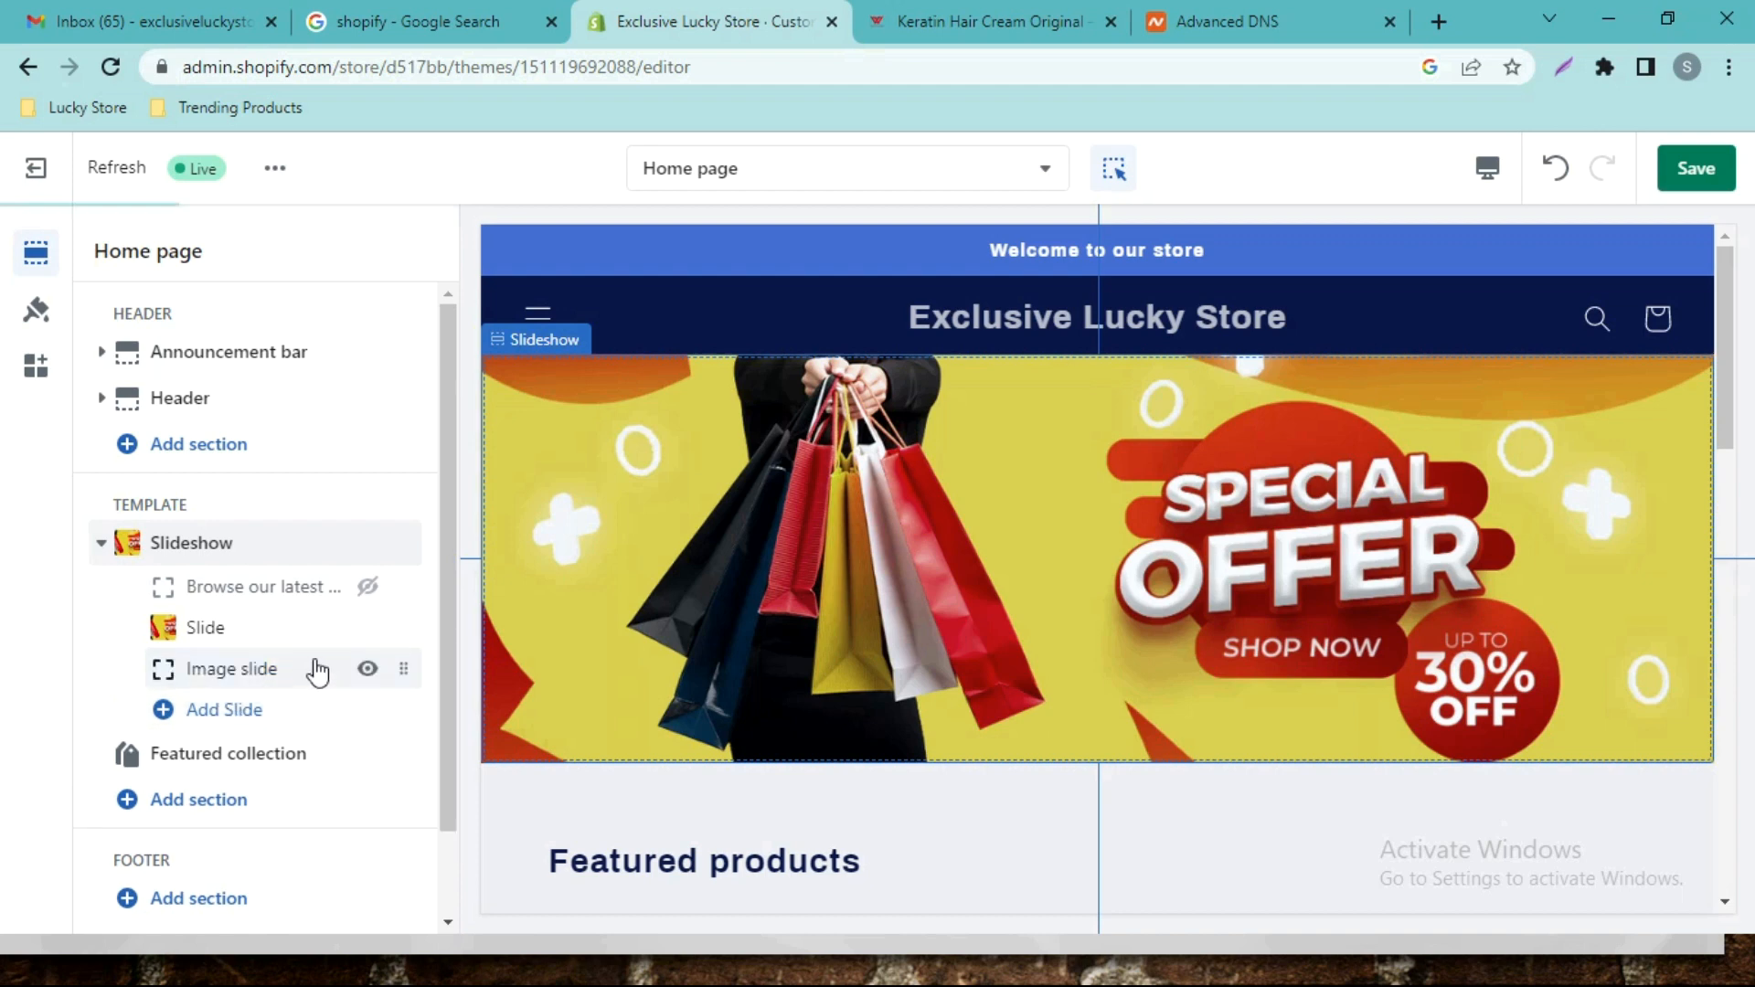
pyautogui.click(248, 676)
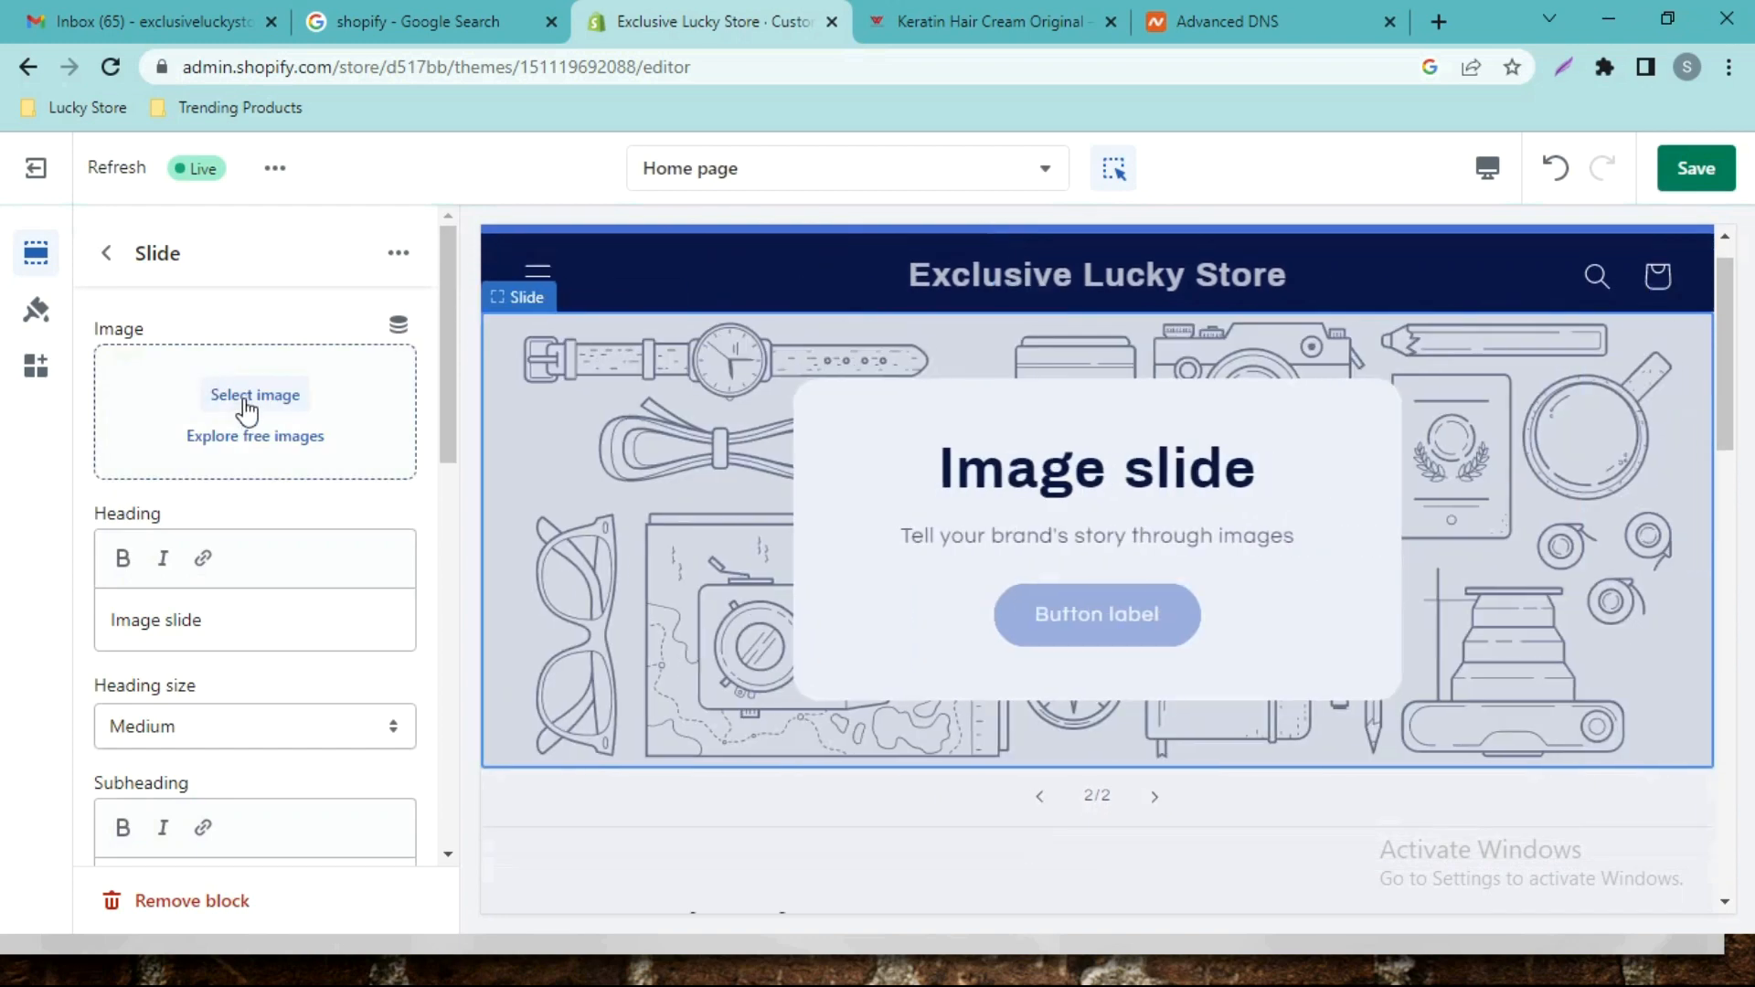
pyautogui.click(284, 402)
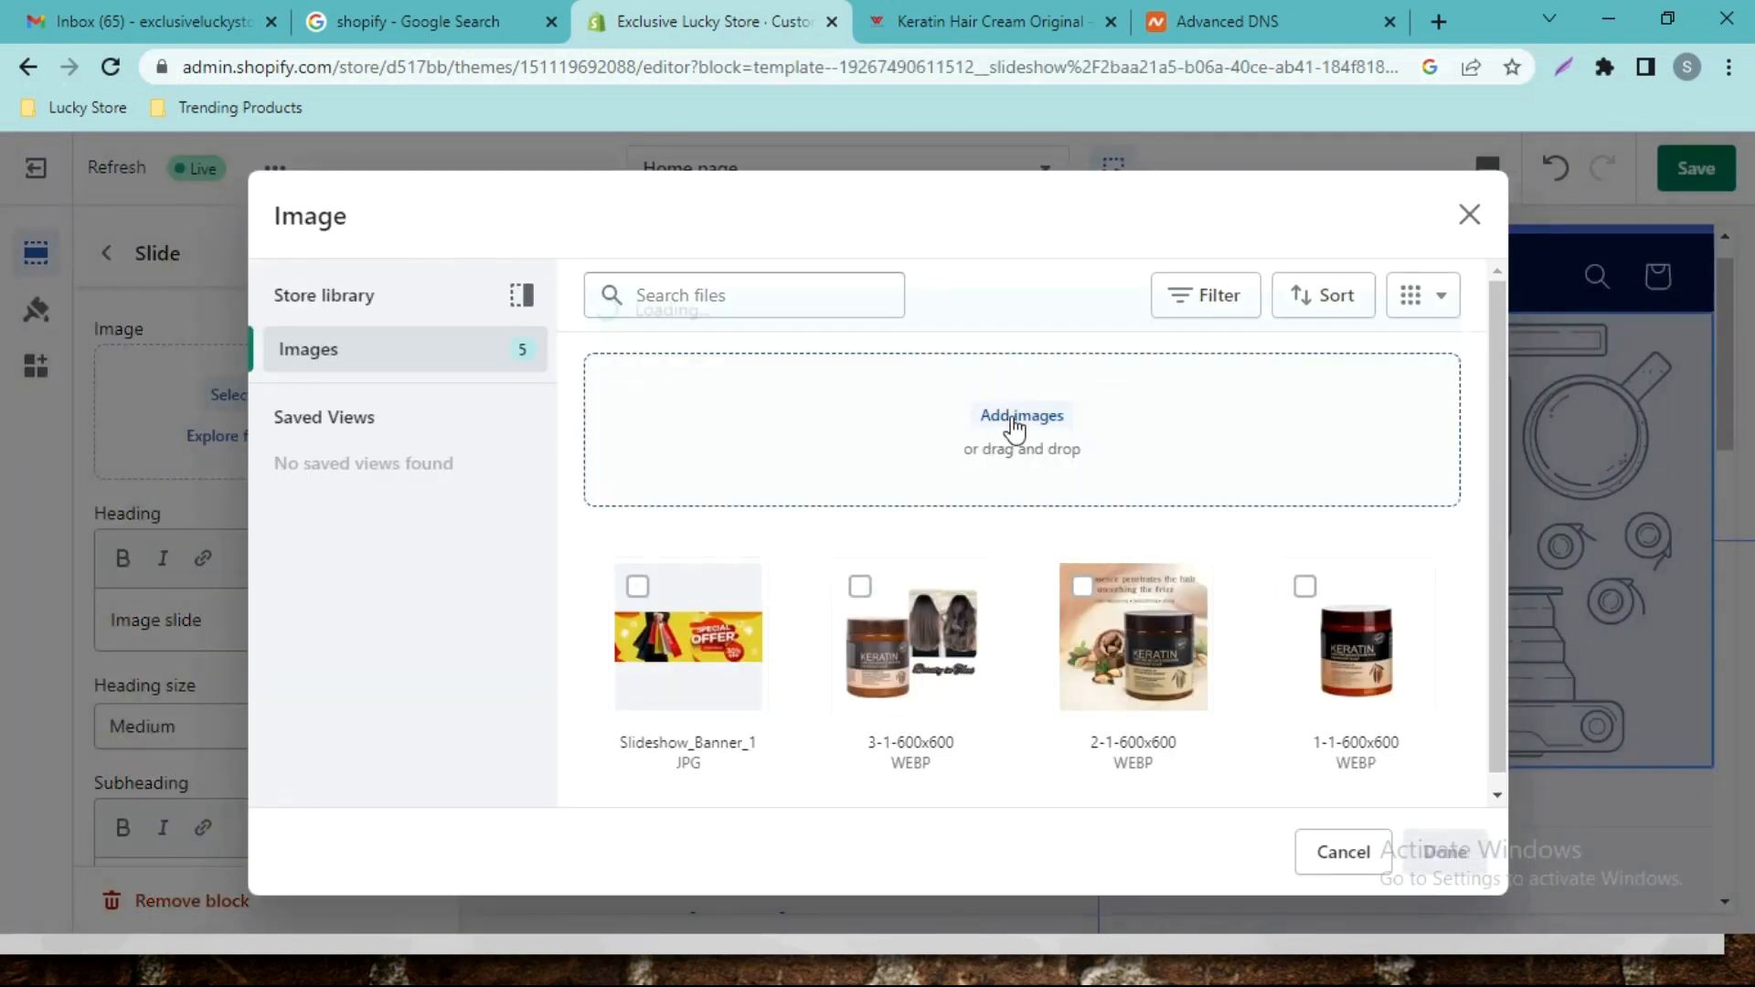
pyautogui.click(984, 421)
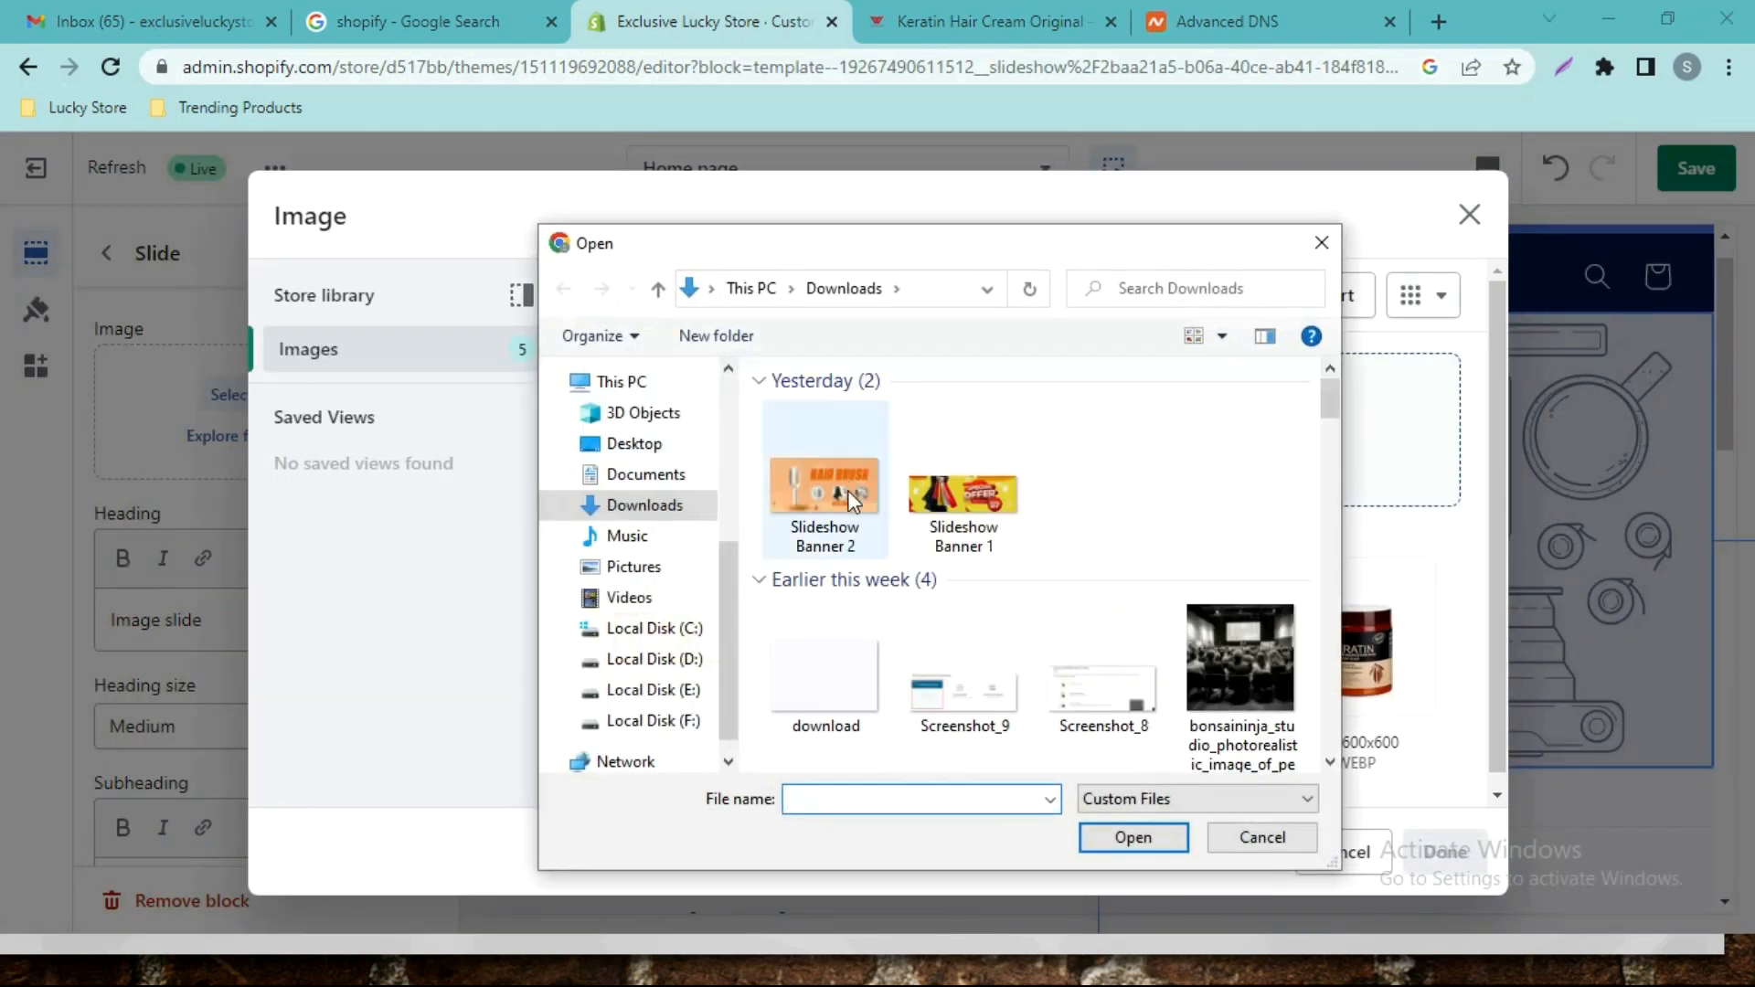
pyautogui.click(825, 489)
pyautogui.click(1151, 845)
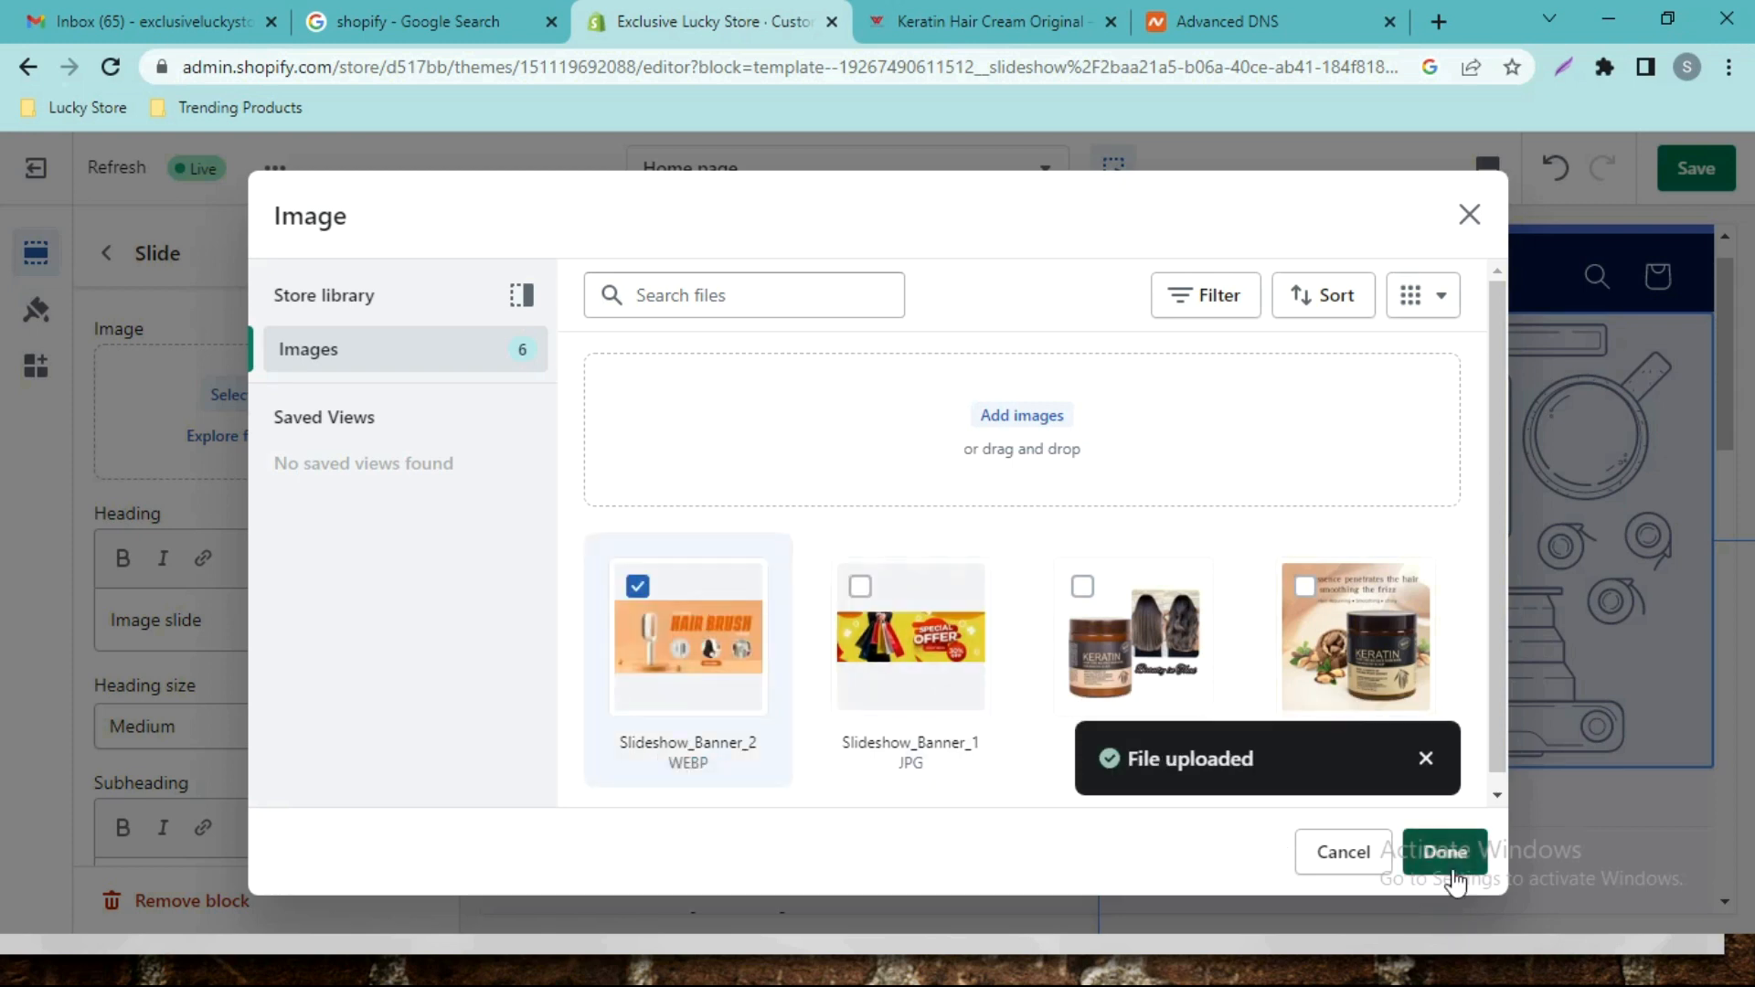
pyautogui.click(1446, 852)
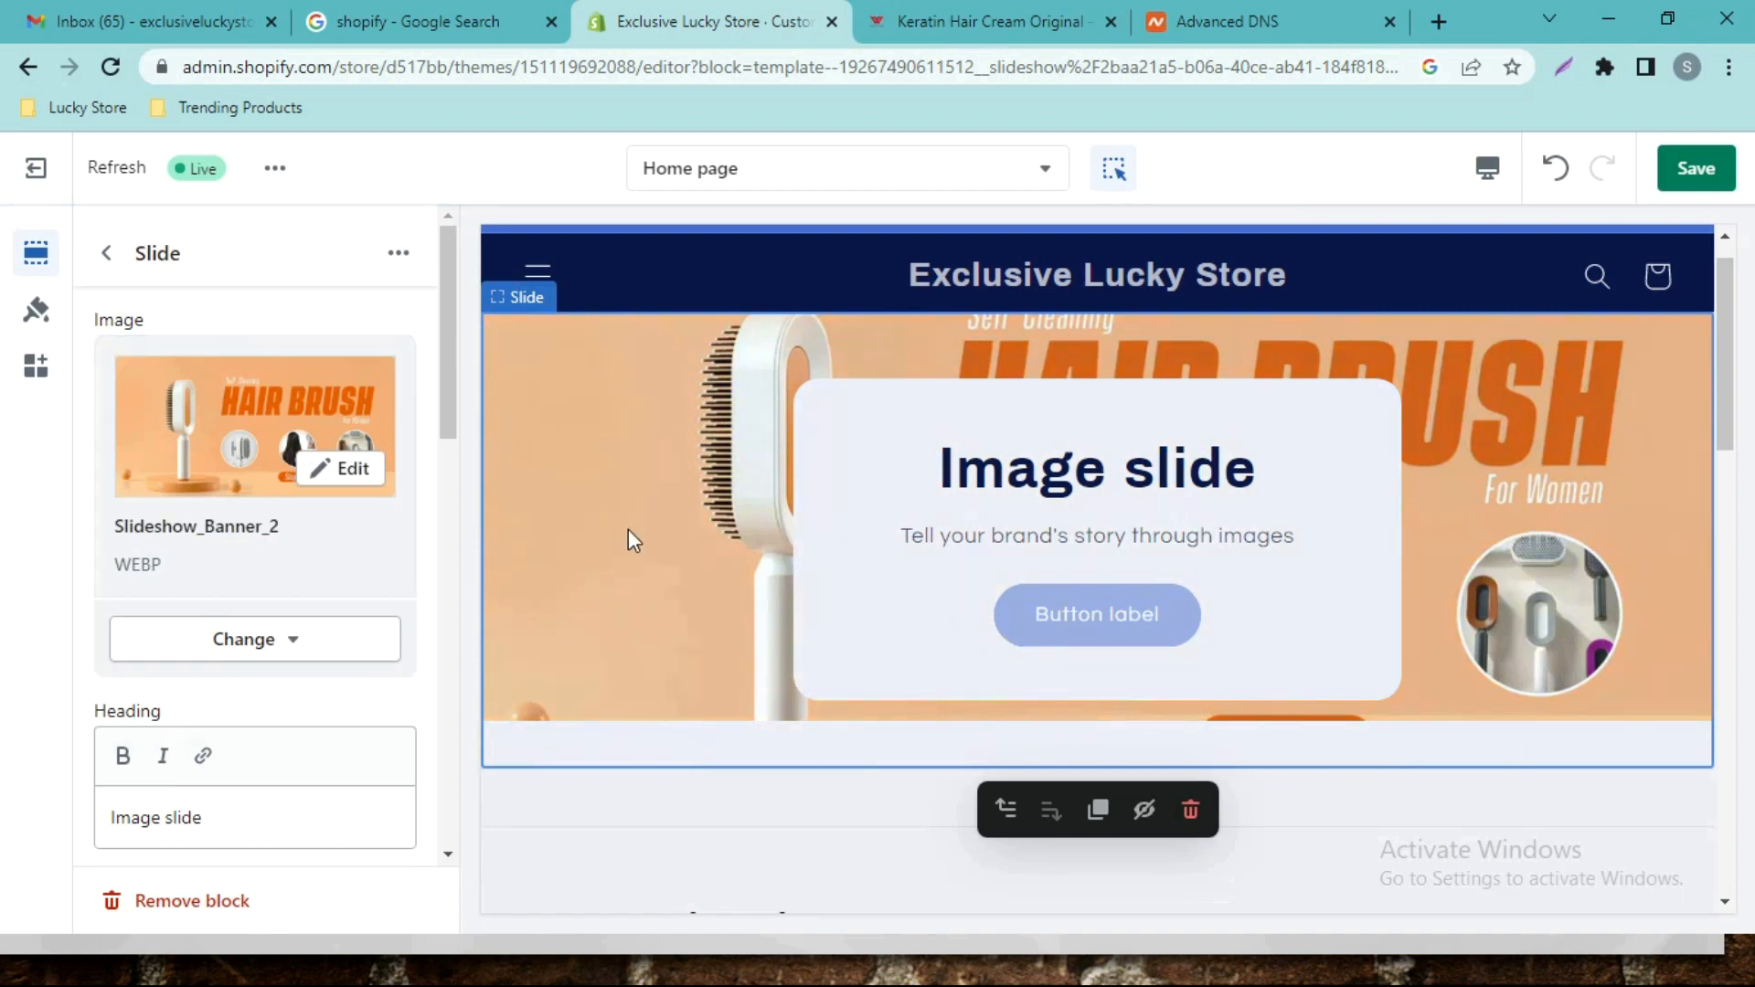
# Clear the second slide's heading, subheading and button label, and hide its desktop container.
pyautogui.click(249, 818)
pyautogui.tripleClick(145, 818)
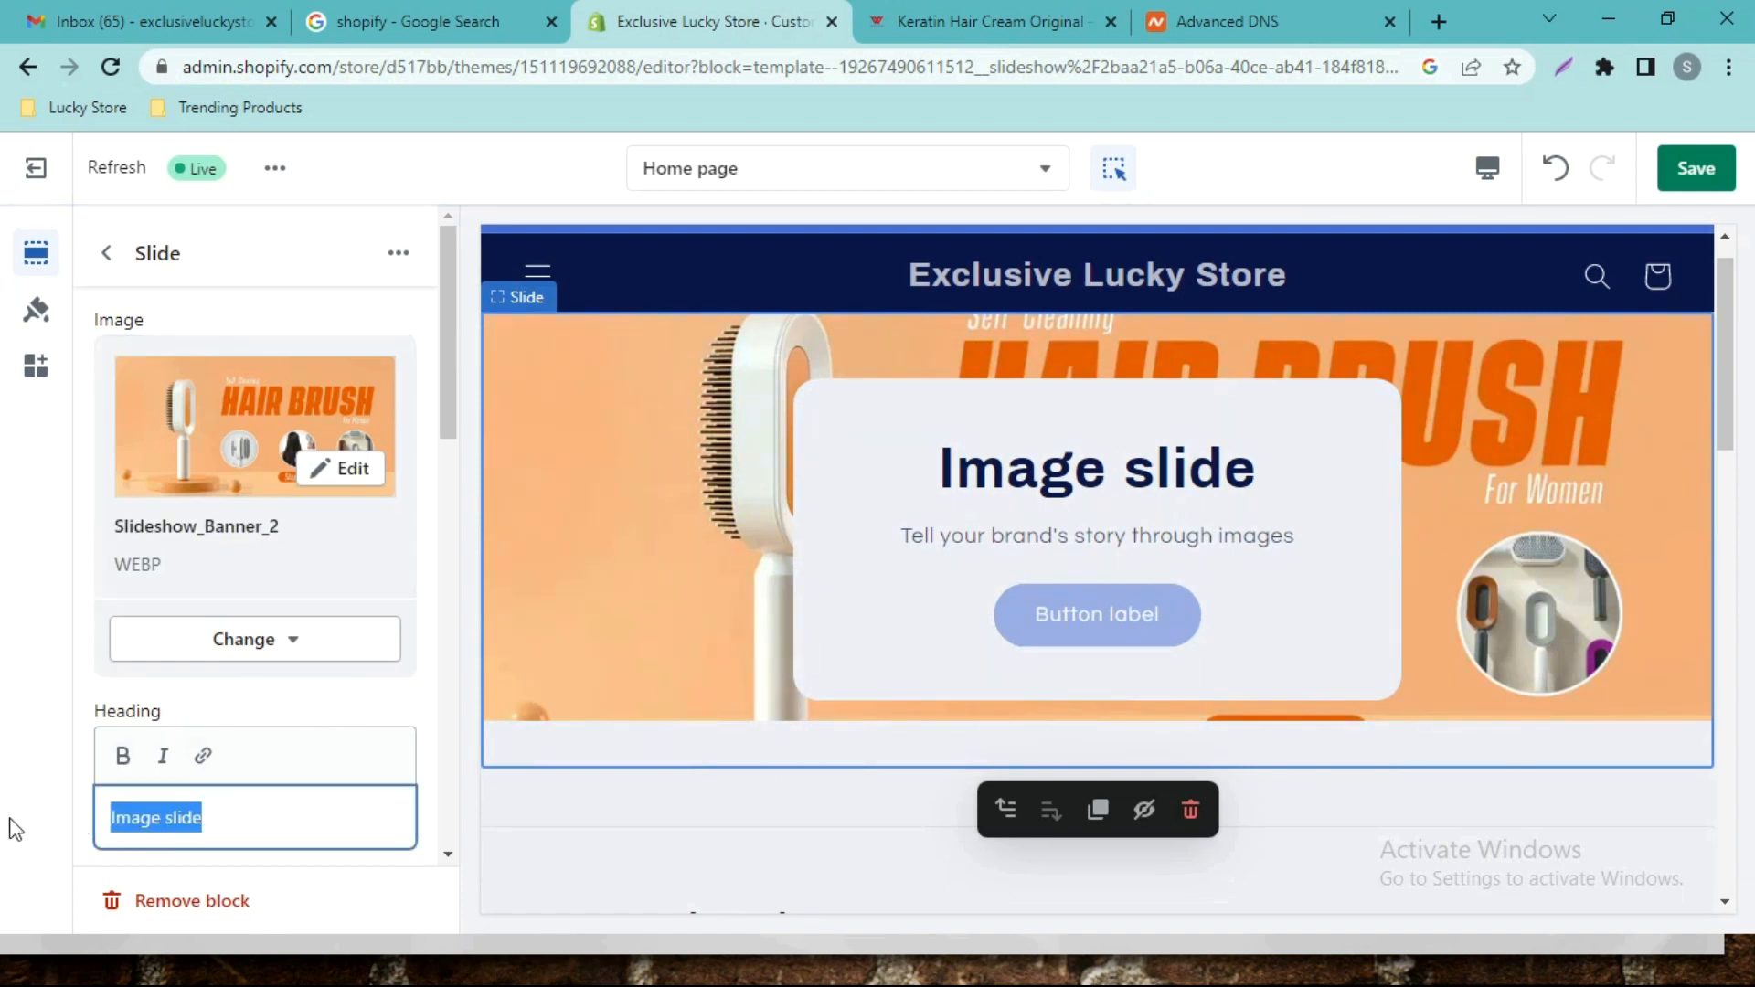
pyautogui.press('BackSpace')
pyautogui.scroll(-4, 192, 664)
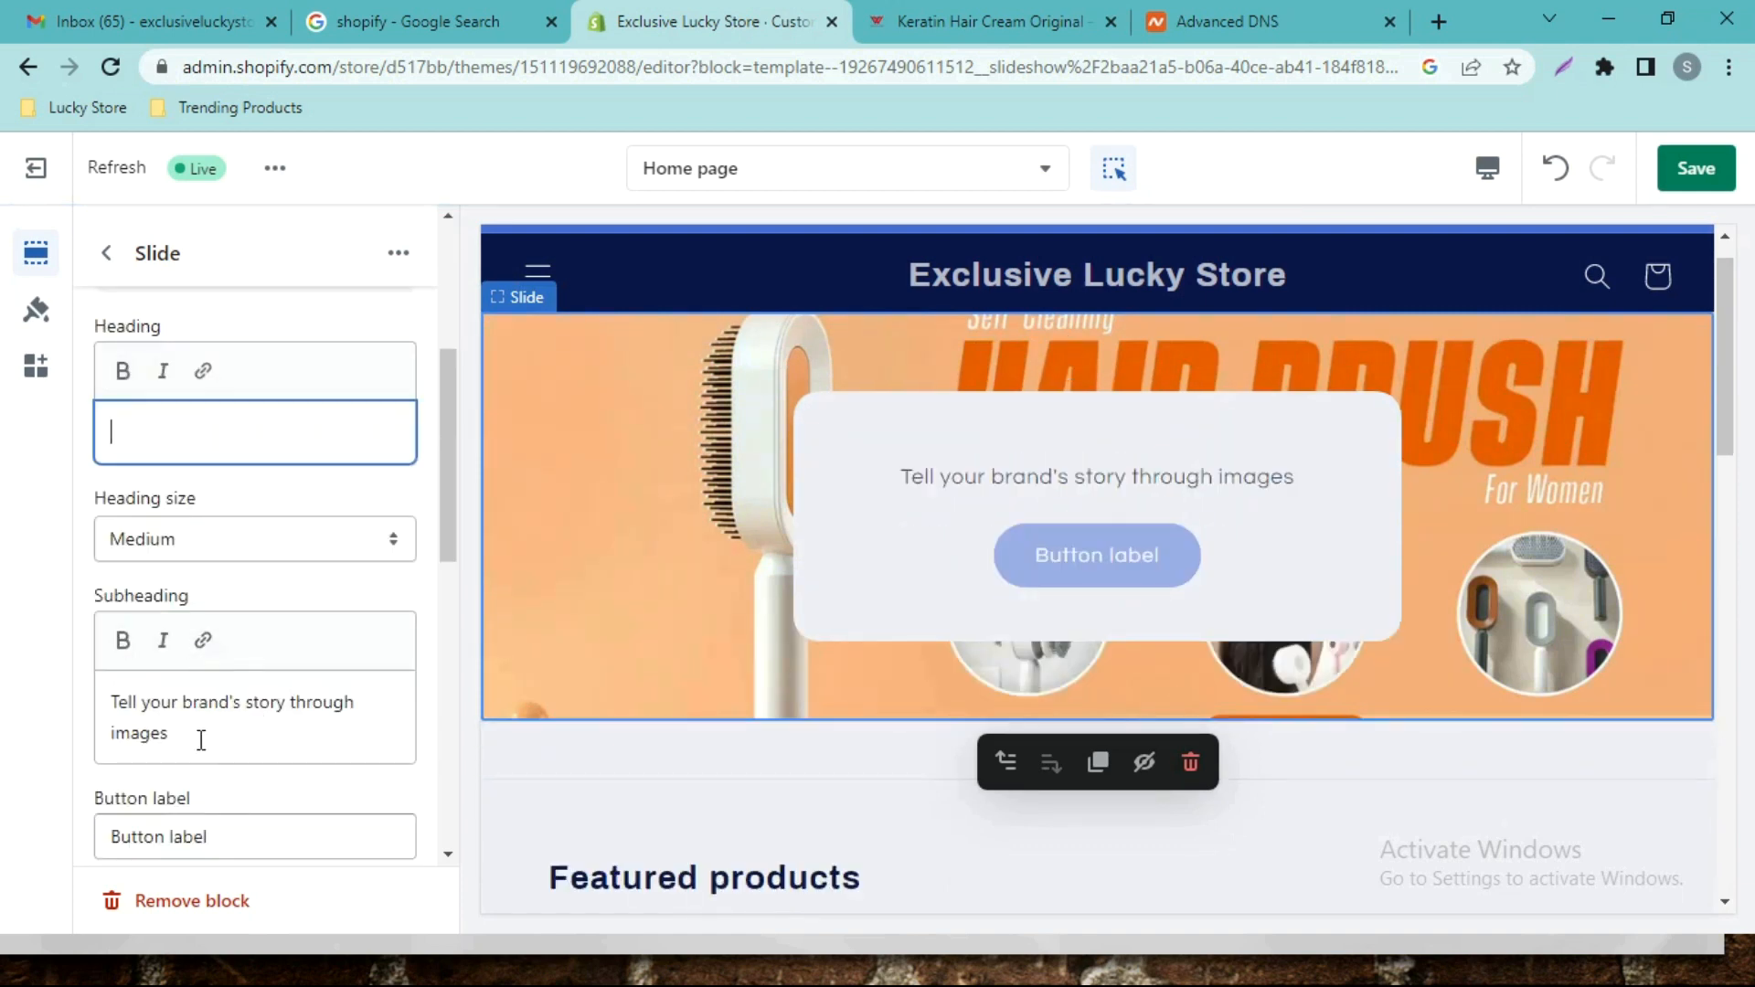
pyautogui.moveTo(201, 737); pyautogui.dragTo(74, 709)
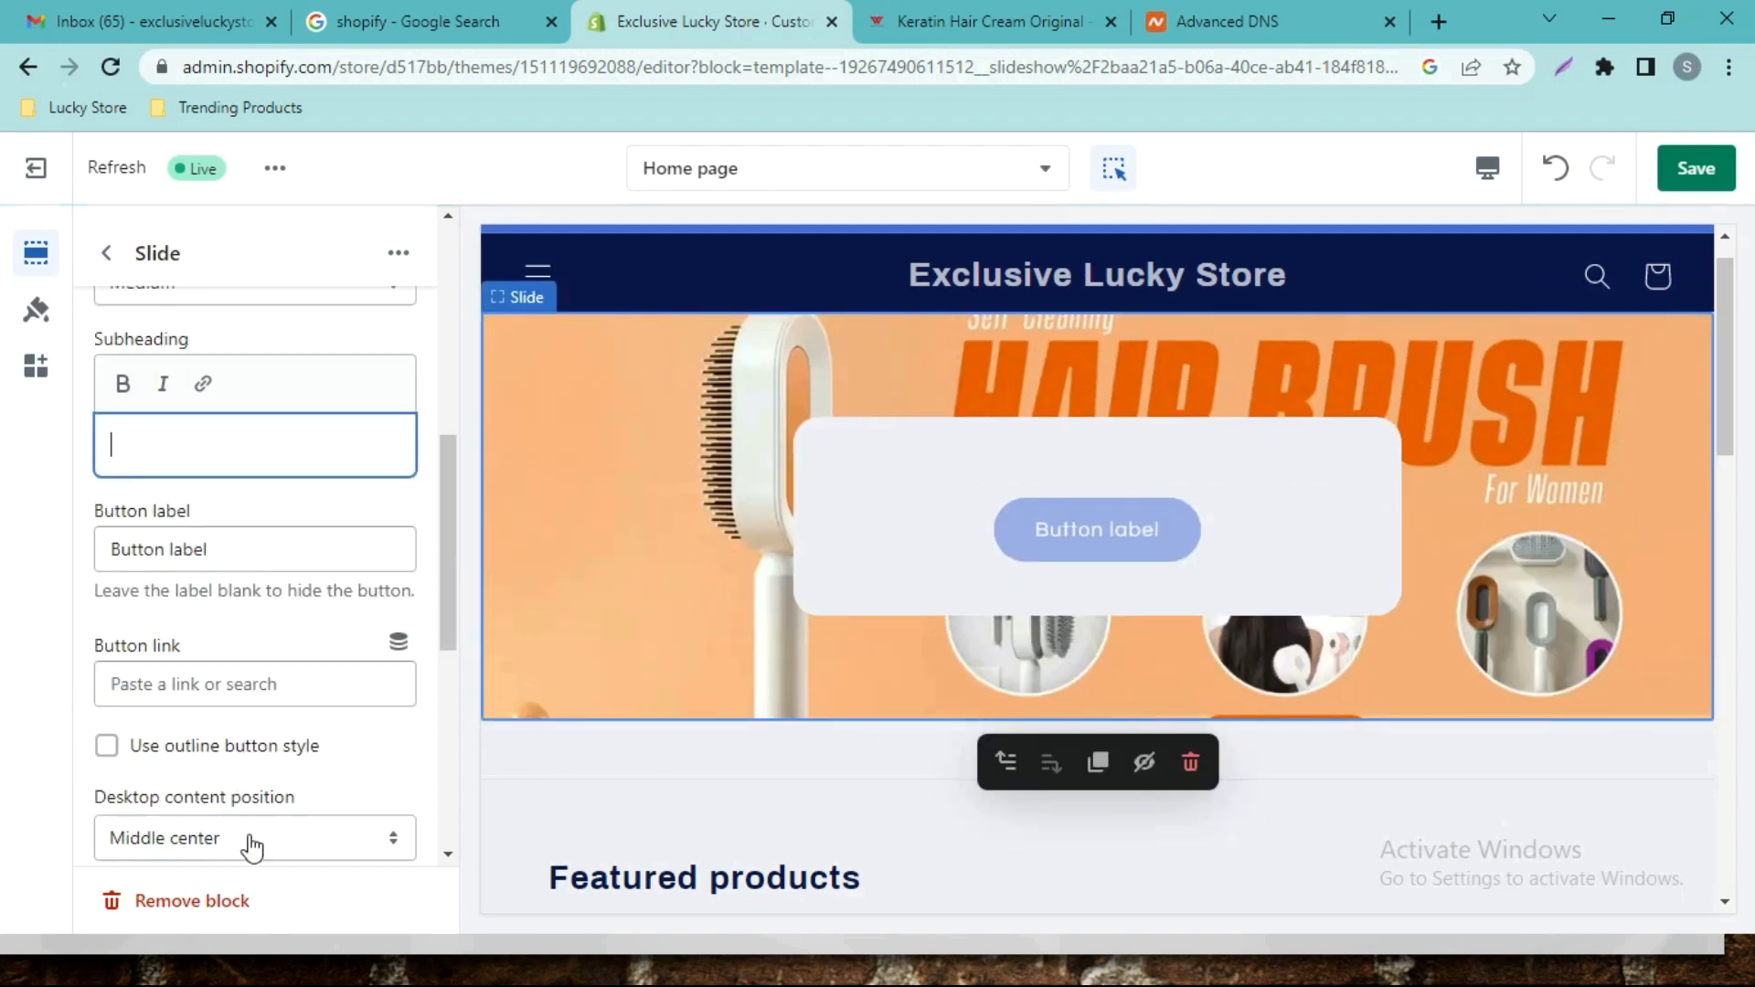
pyautogui.tripleClick(269, 567)
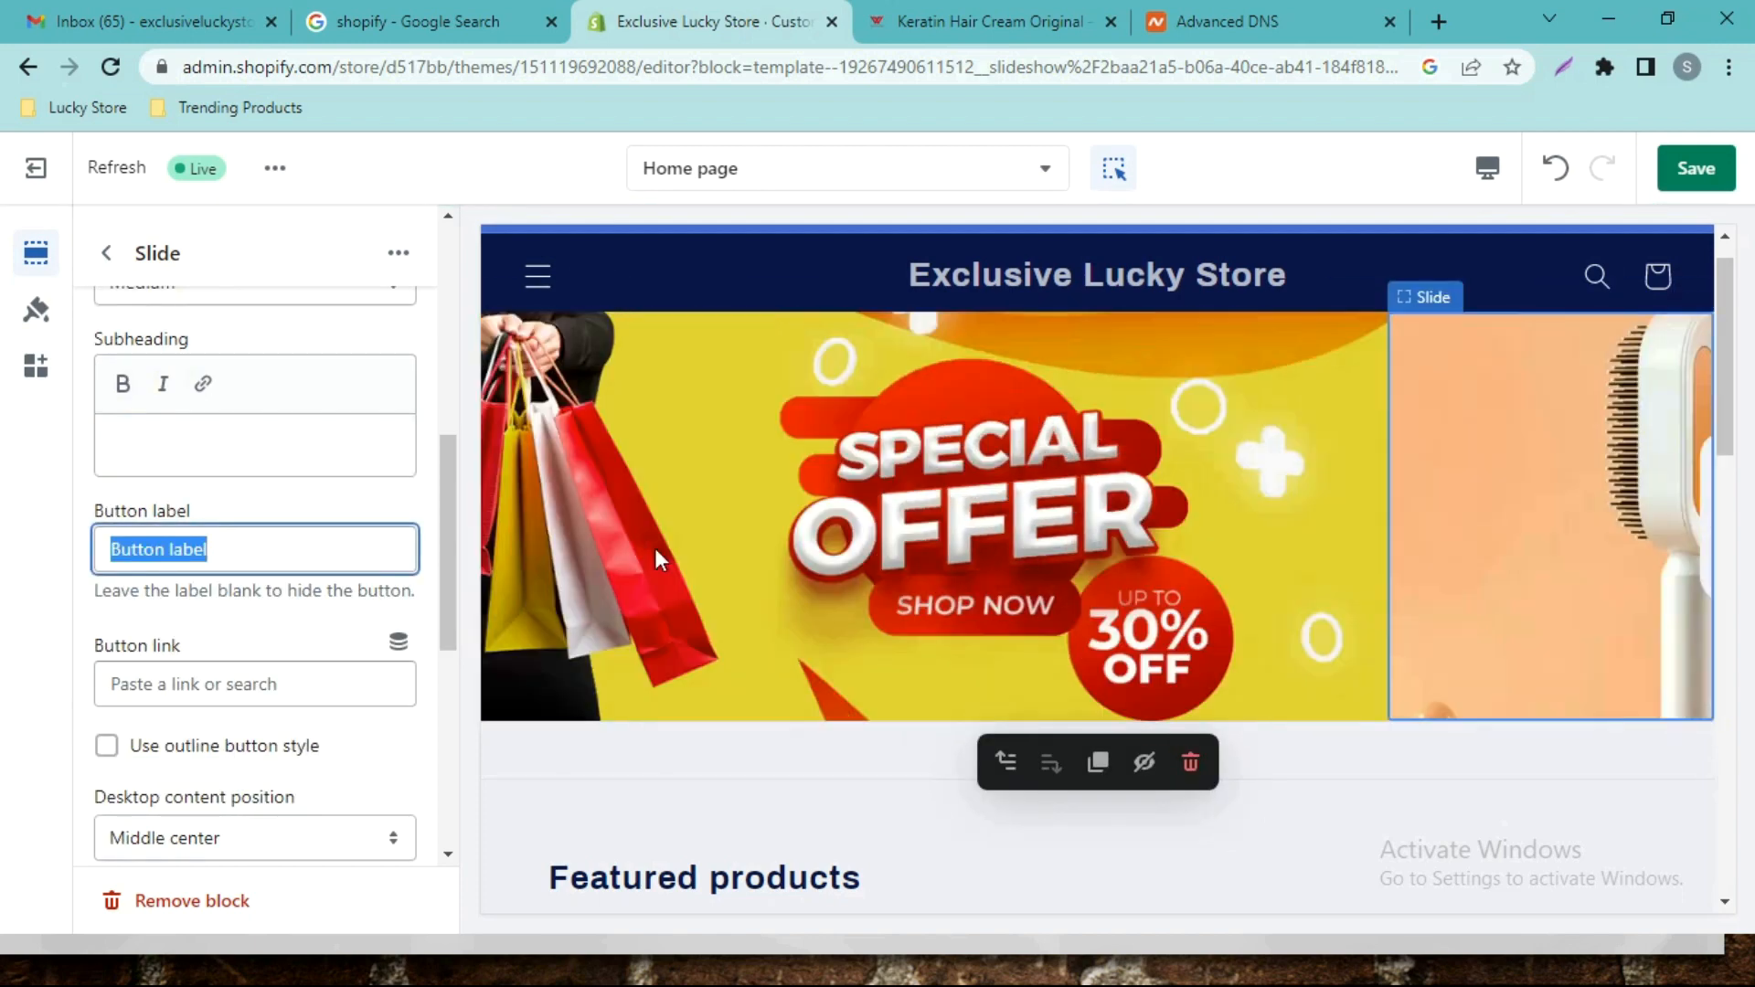
pyautogui.press('BackSpace')
pyautogui.scroll(-3, 249, 766)
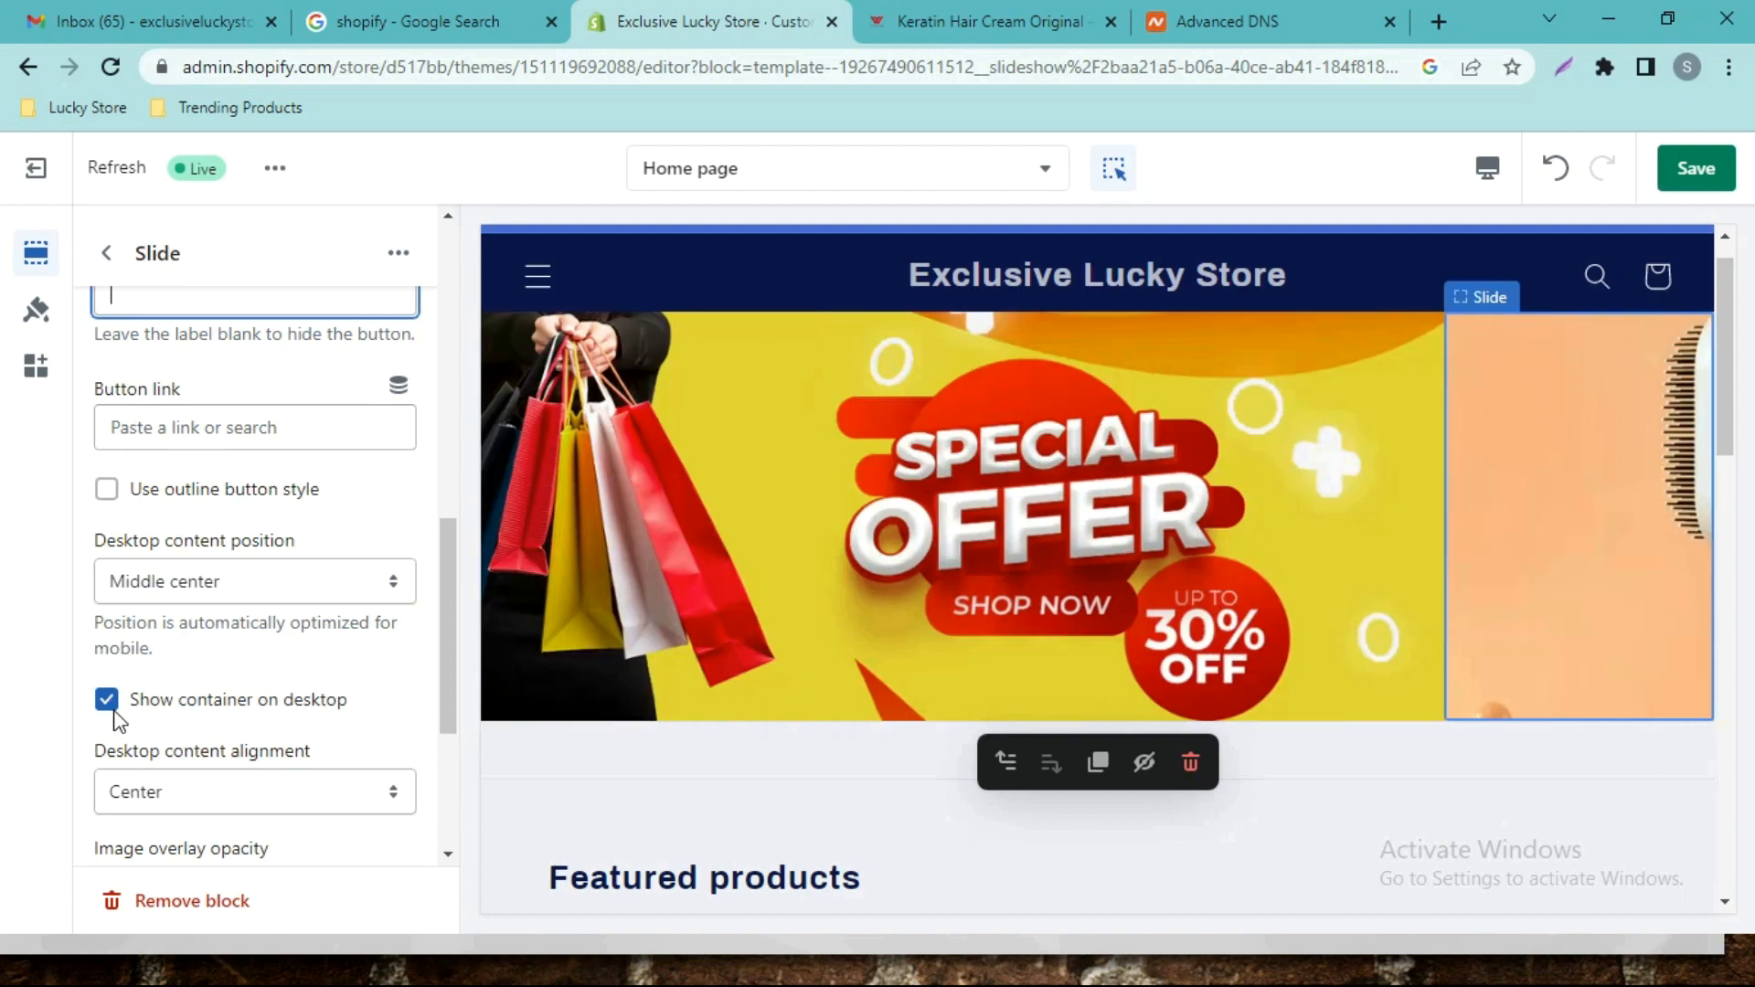
pyautogui.click(118, 710)
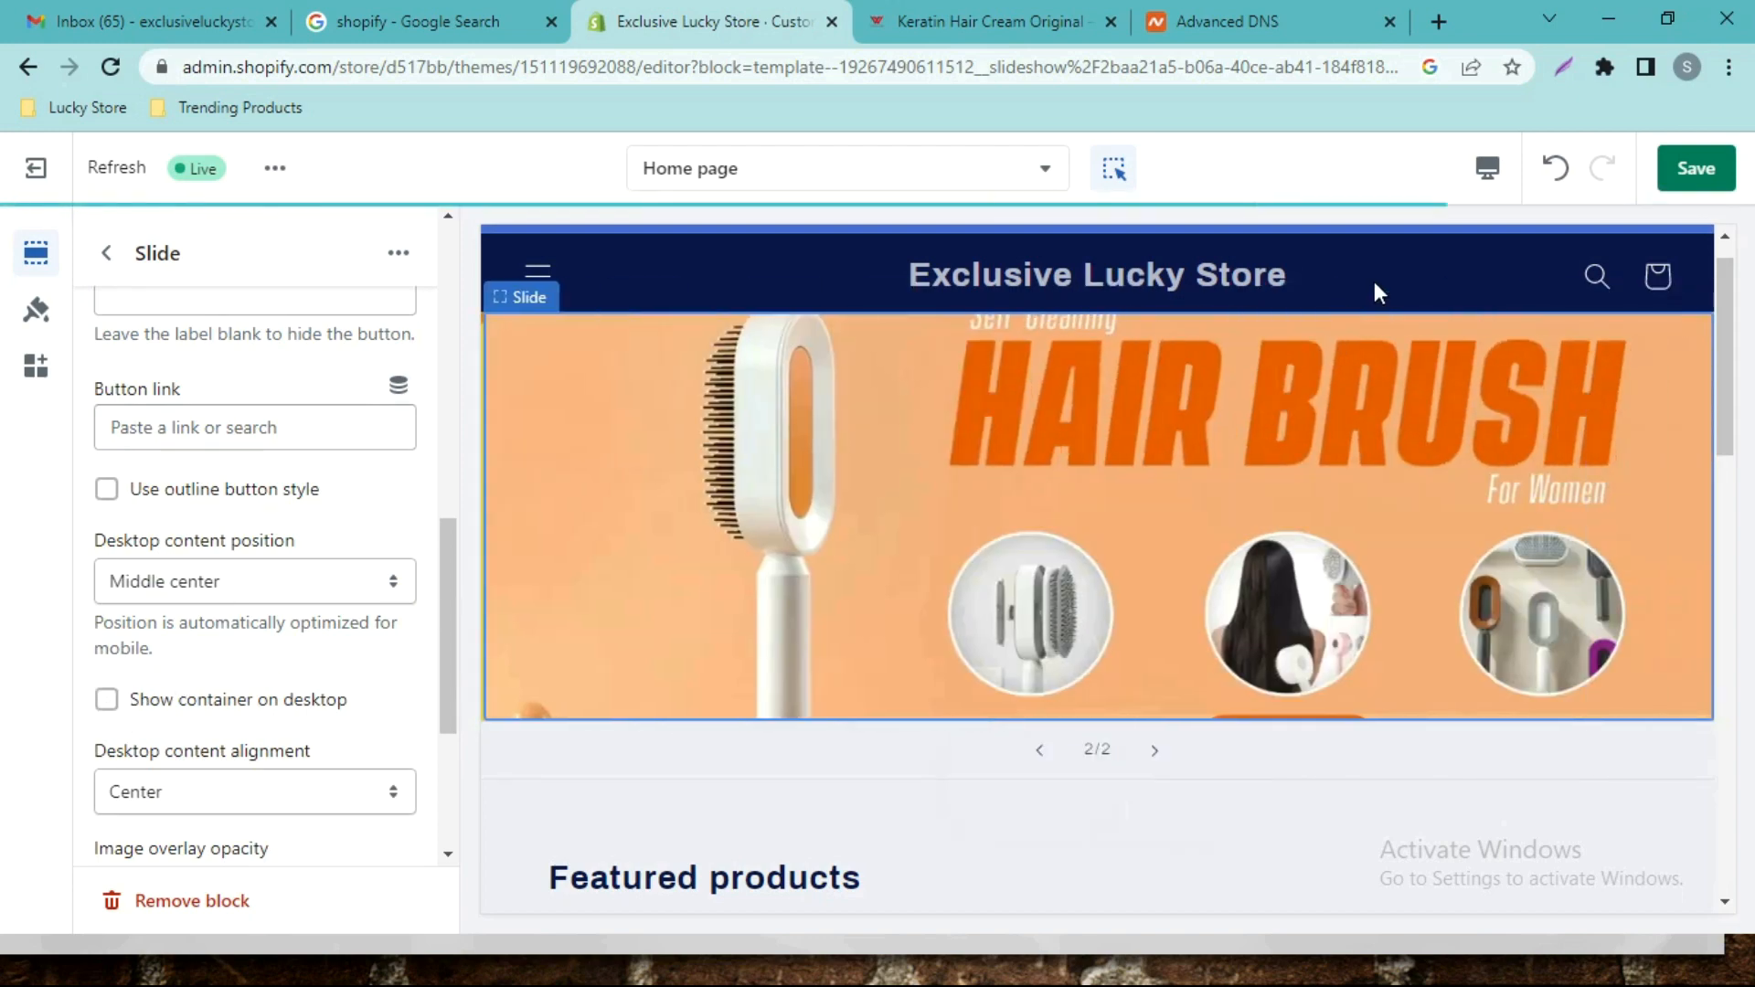
pyautogui.click(106, 254)
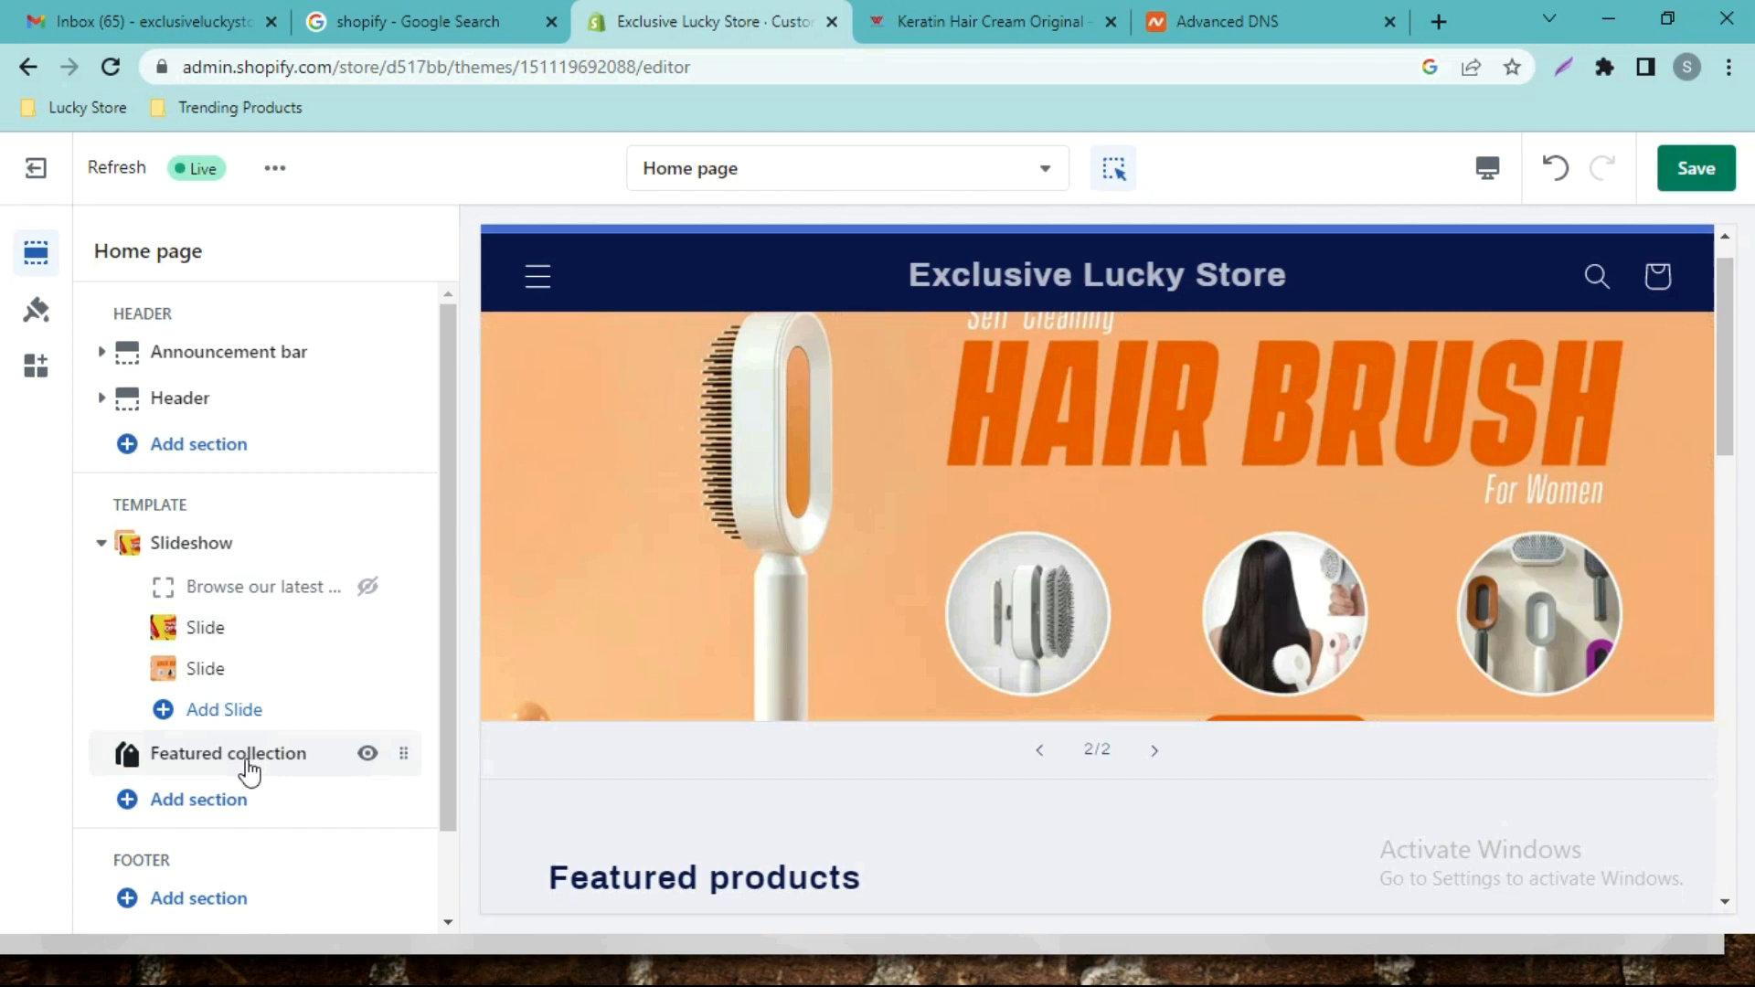
# Hide the Featured collection section and add a Featured product section to the home page template.
pyautogui.moveTo(247, 768)
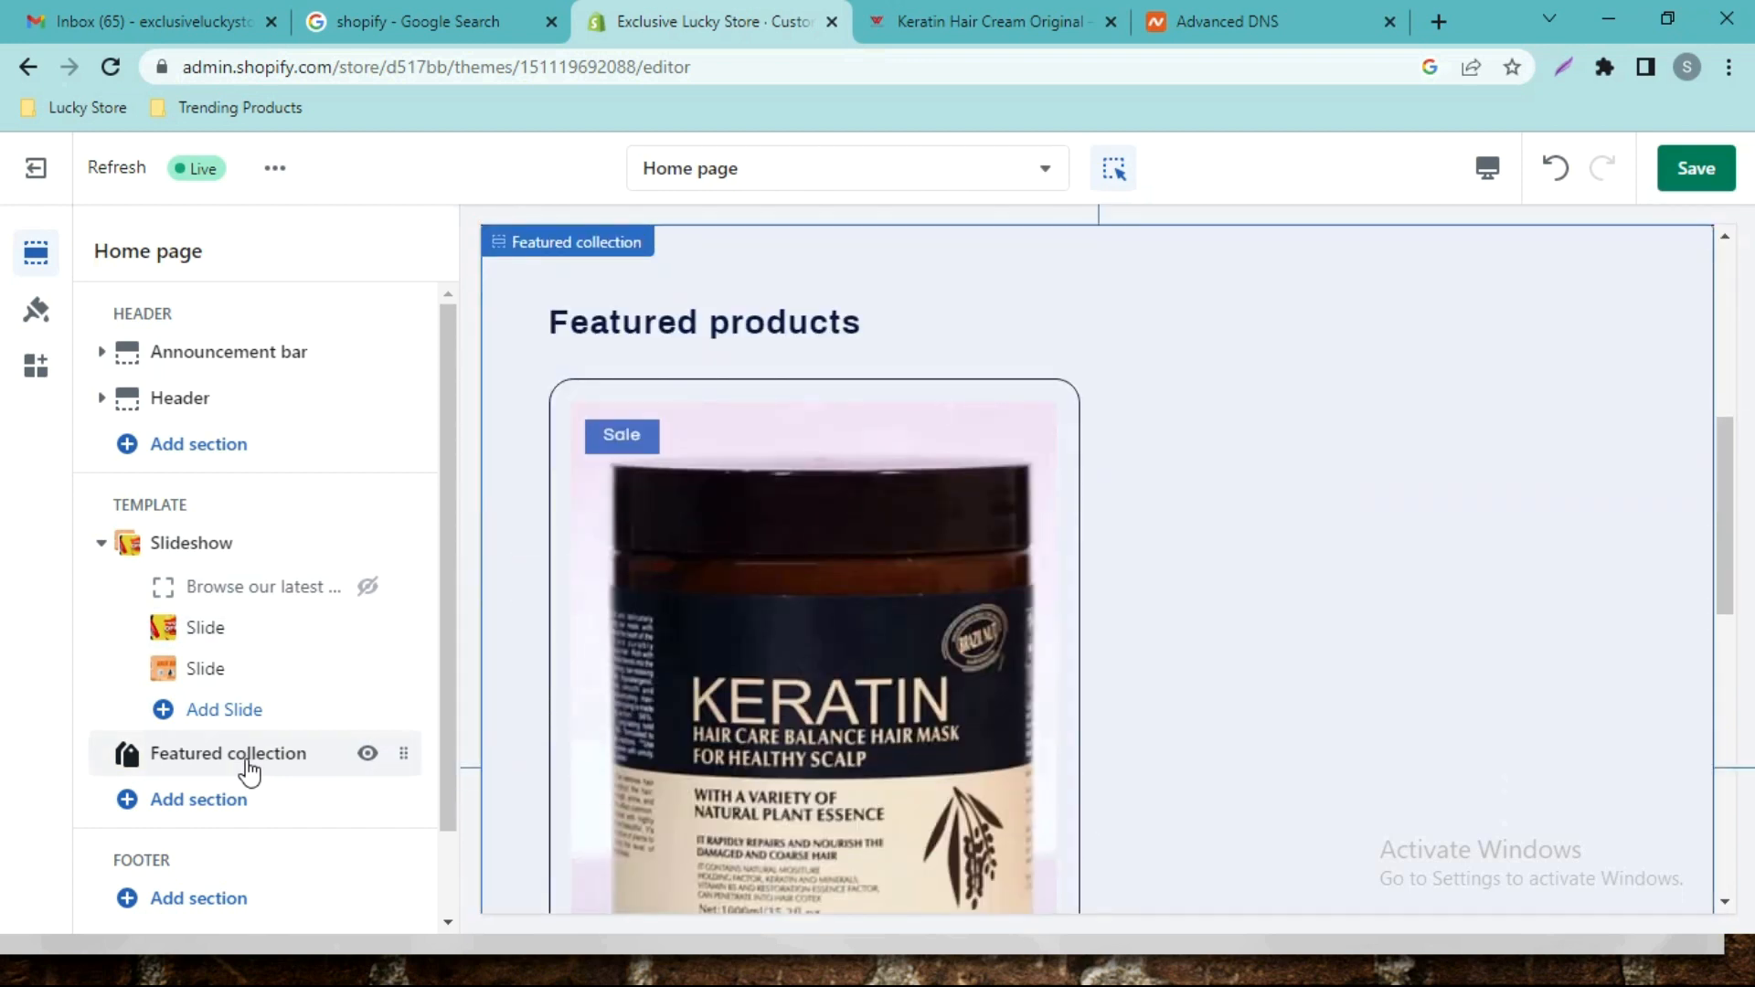
pyautogui.click(368, 759)
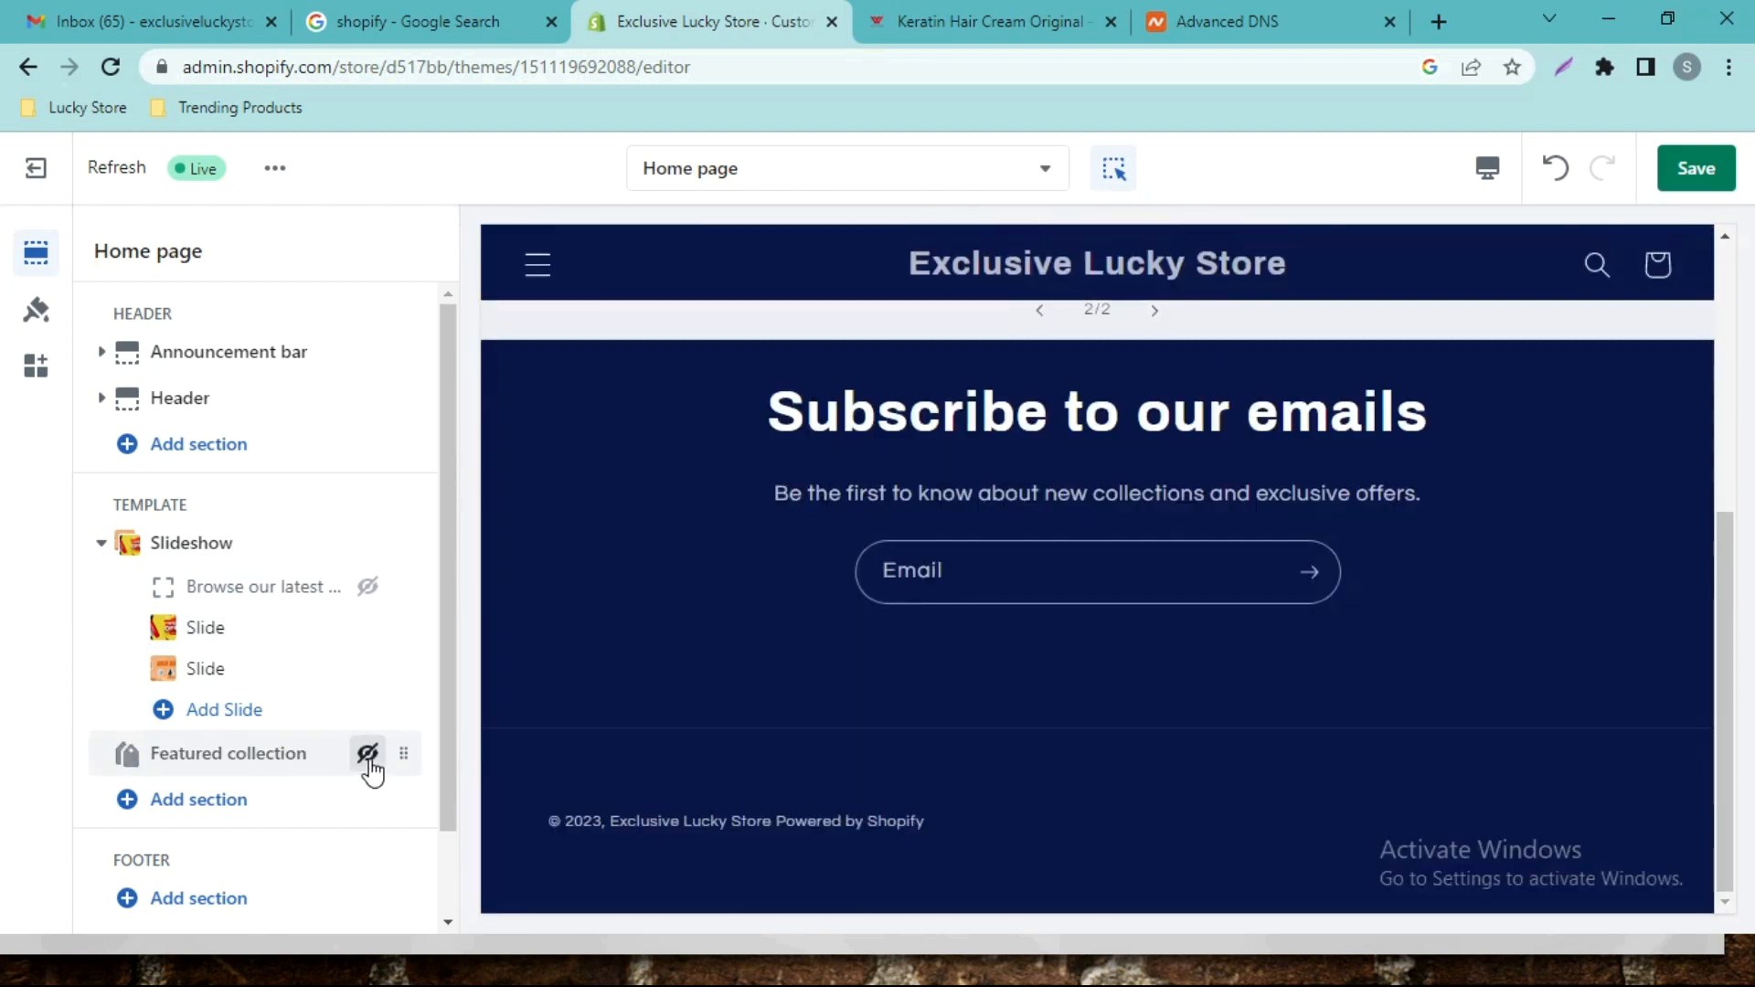
pyautogui.click(169, 805)
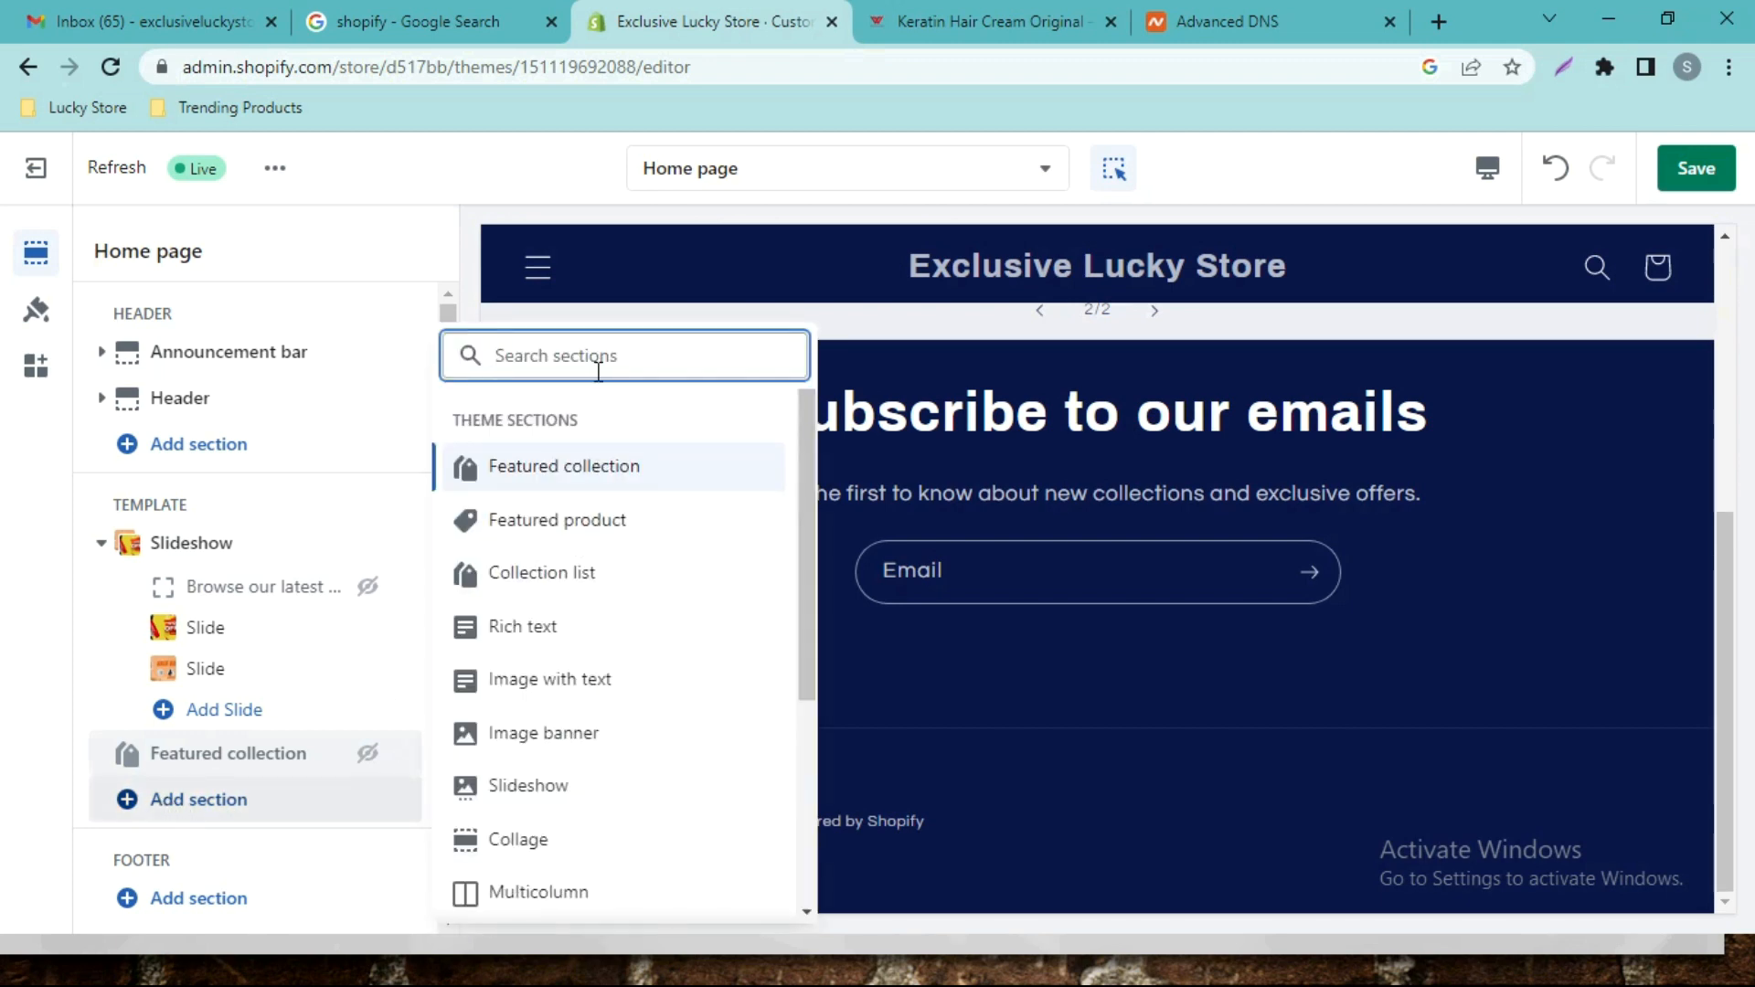
pyautogui.click(571, 527)
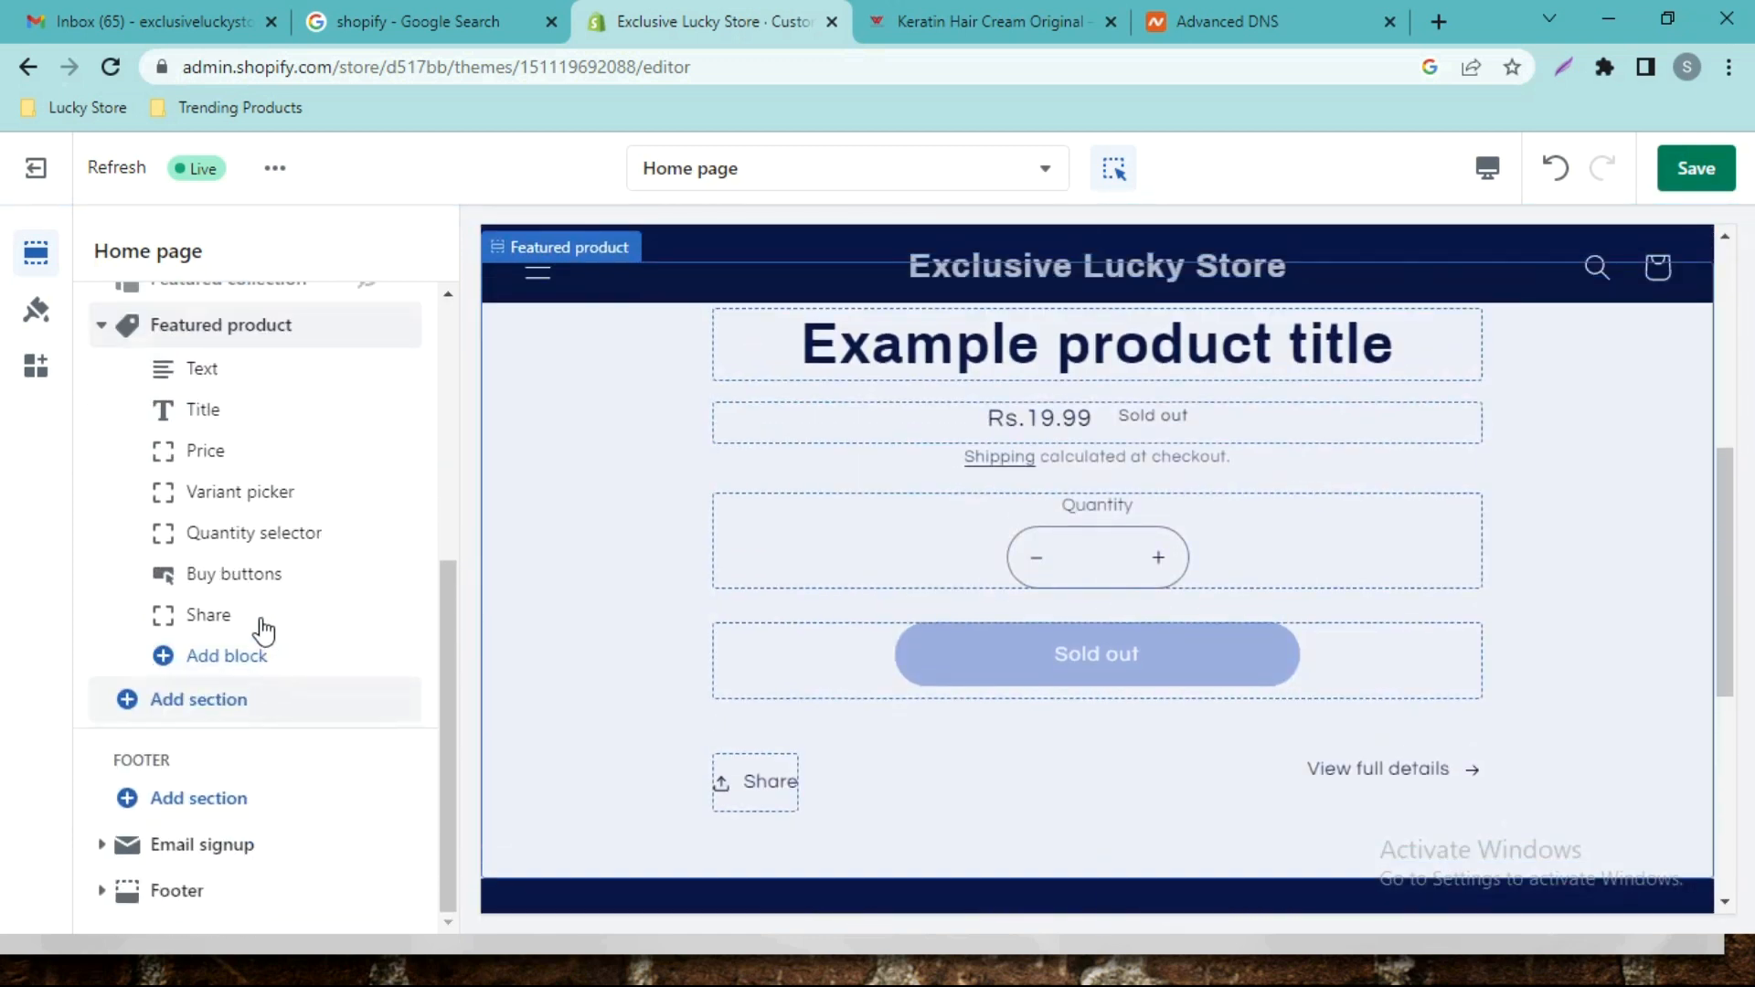
pyautogui.click(101, 325)
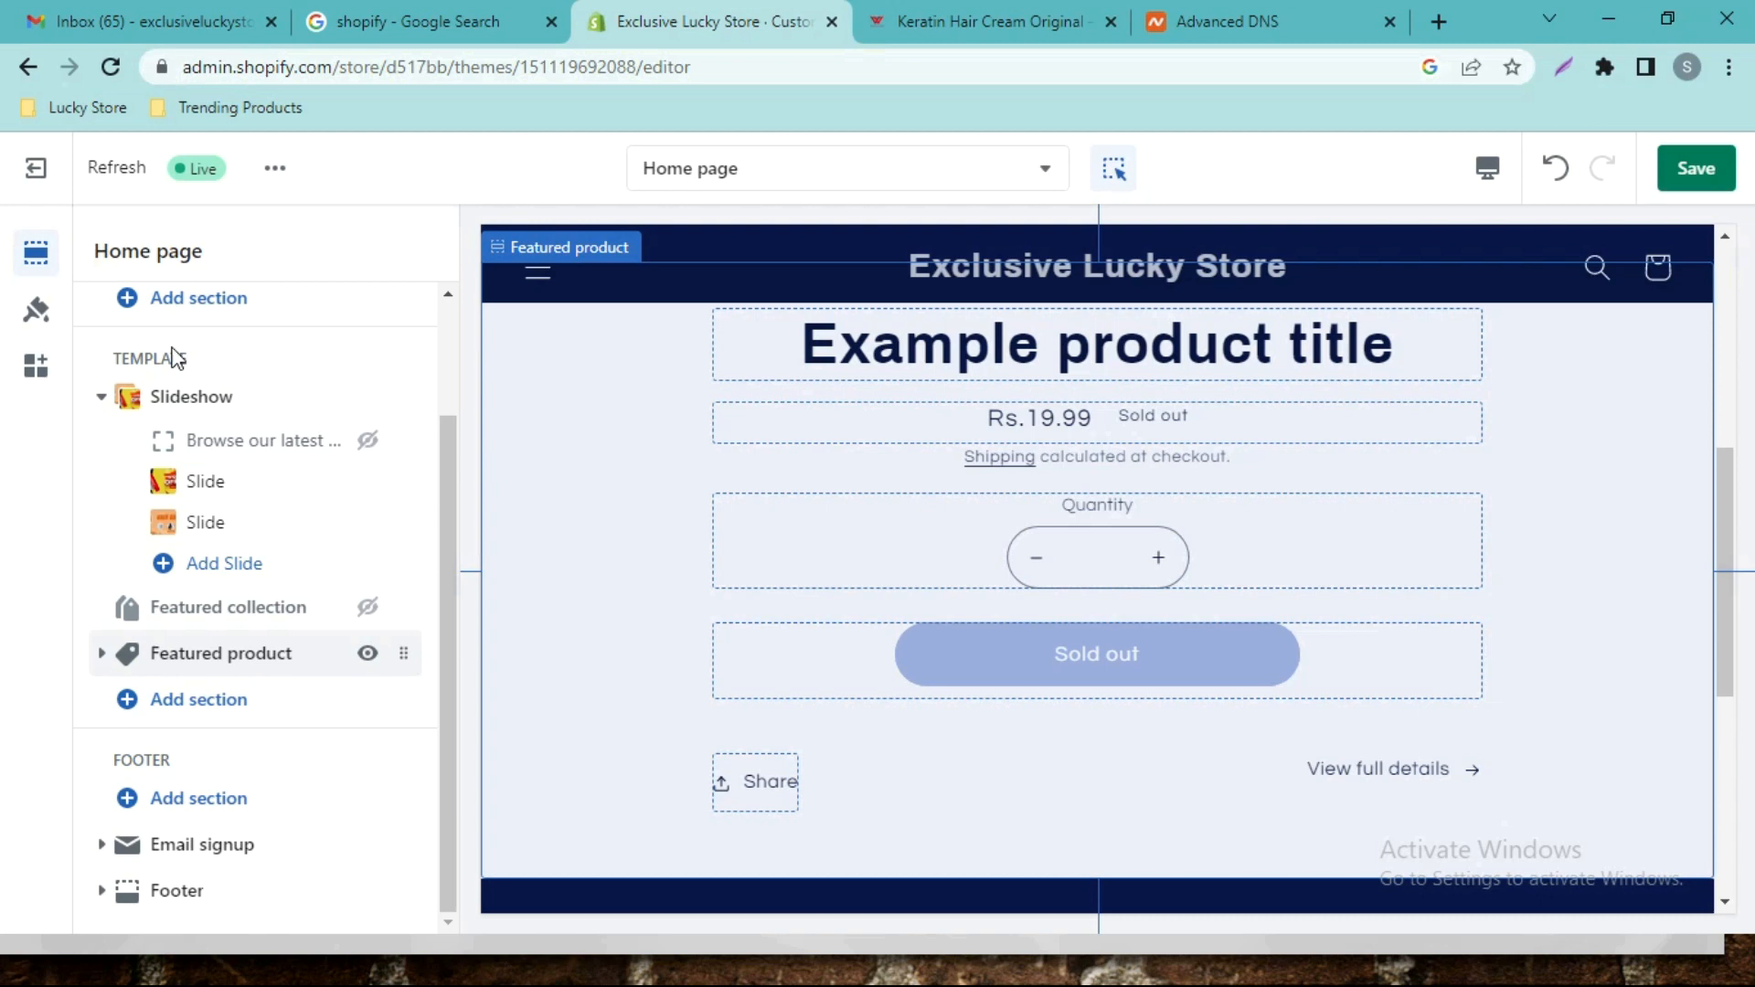
# Choose Keratin Hair Cream Original as the Featured product section's product.
pyautogui.click(179, 658)
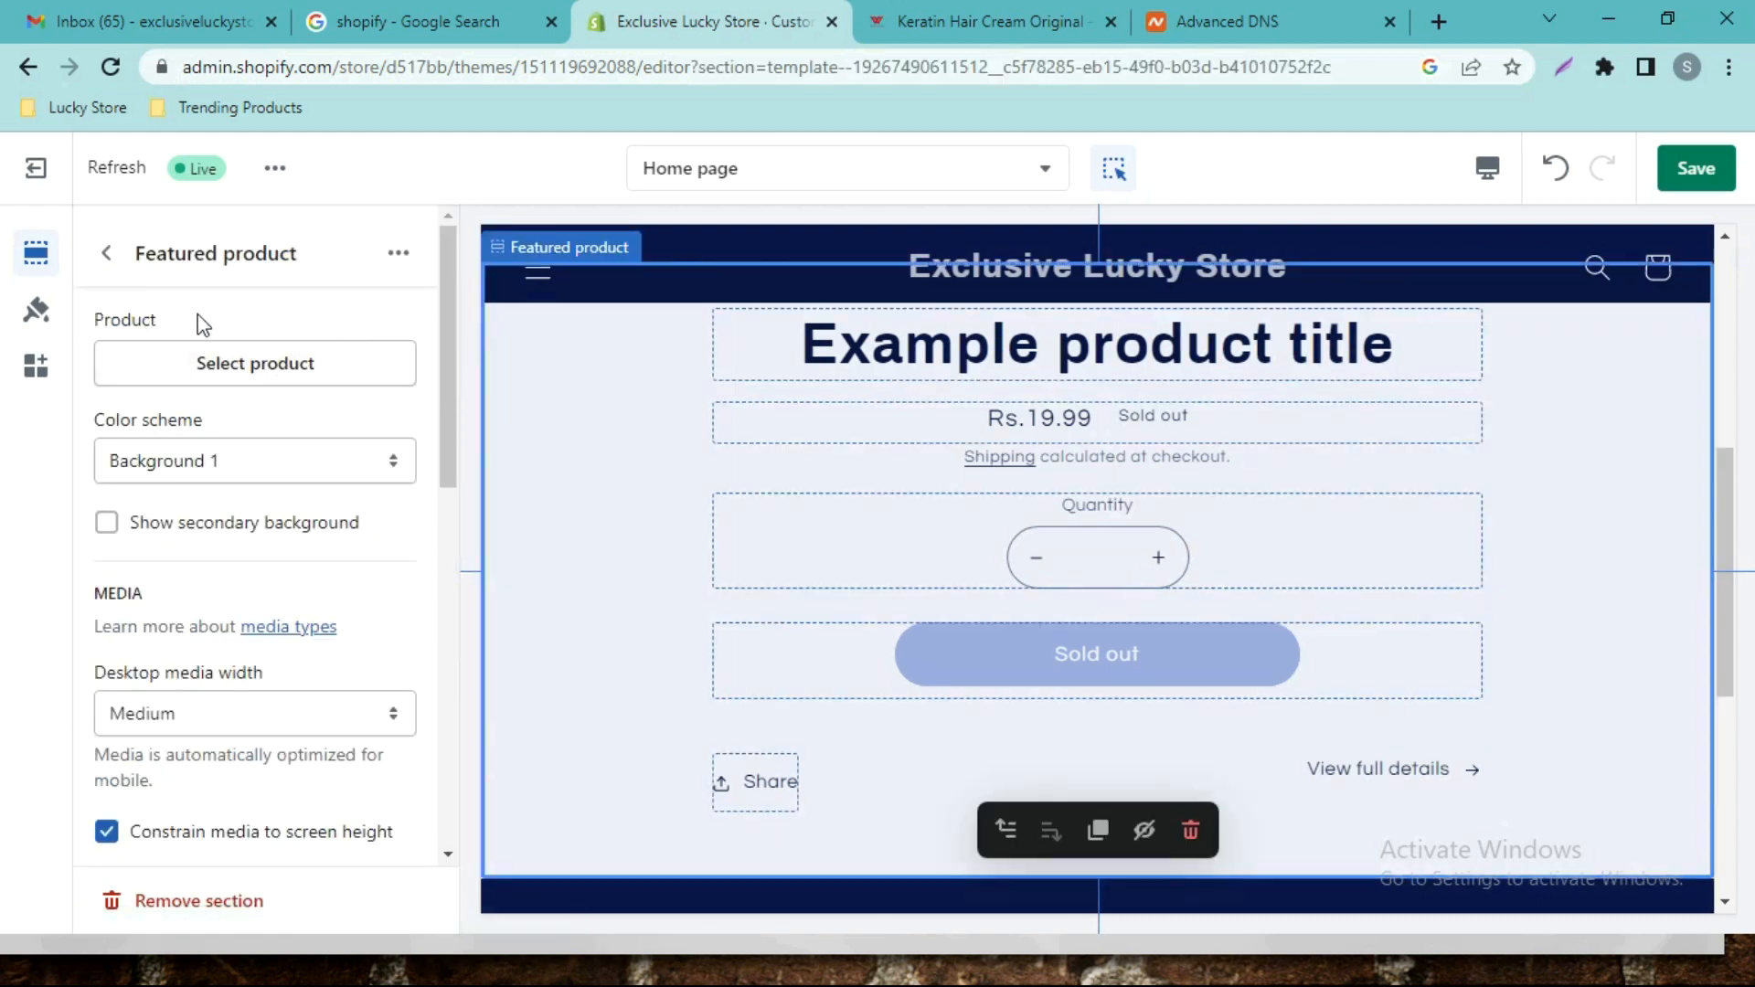
pyautogui.click(266, 366)
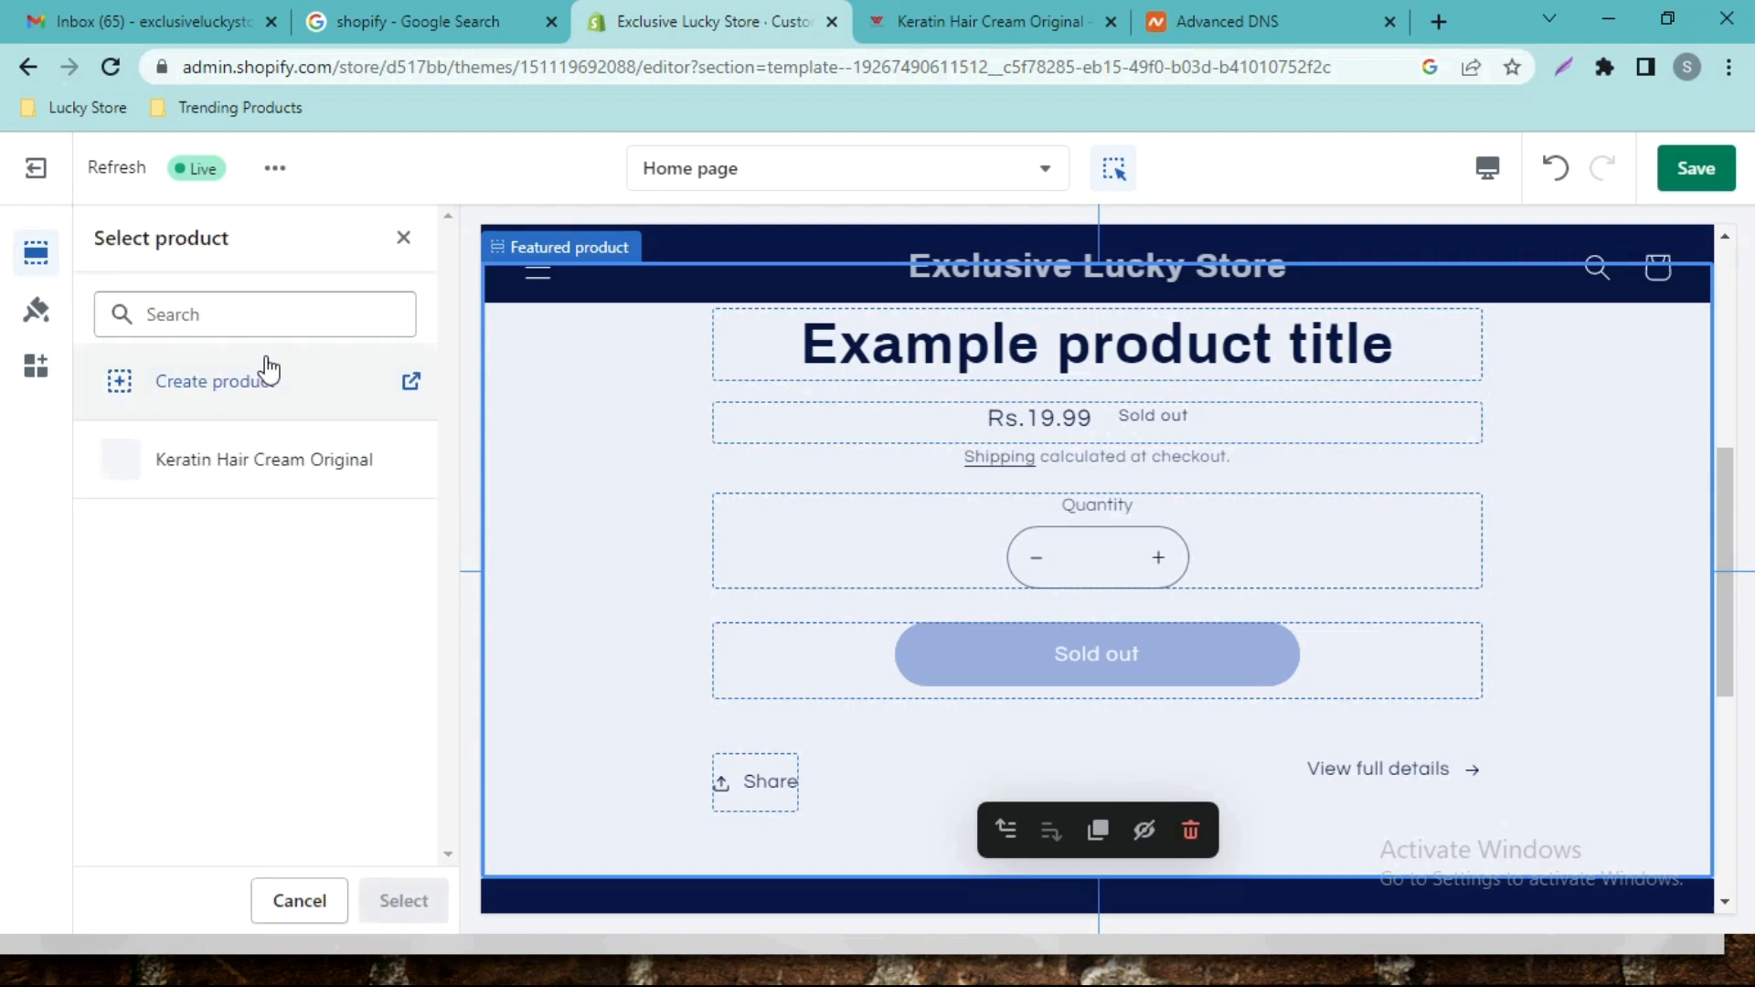
pyautogui.click(197, 464)
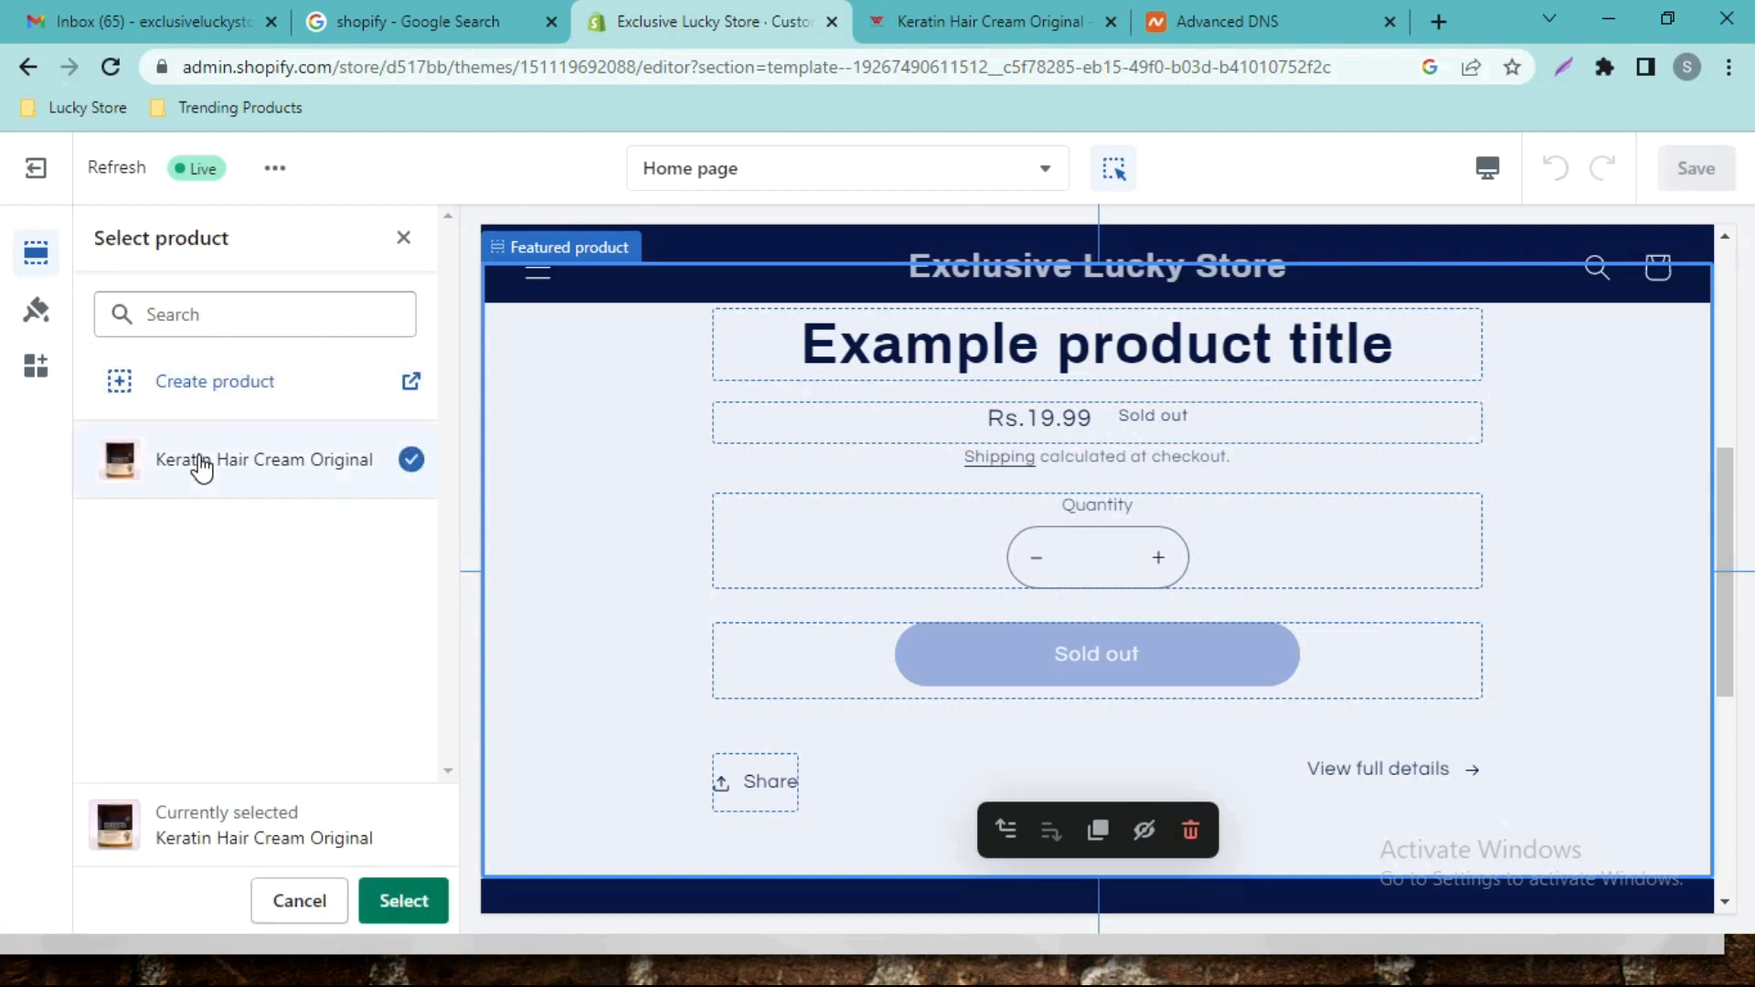
pyautogui.click(404, 901)
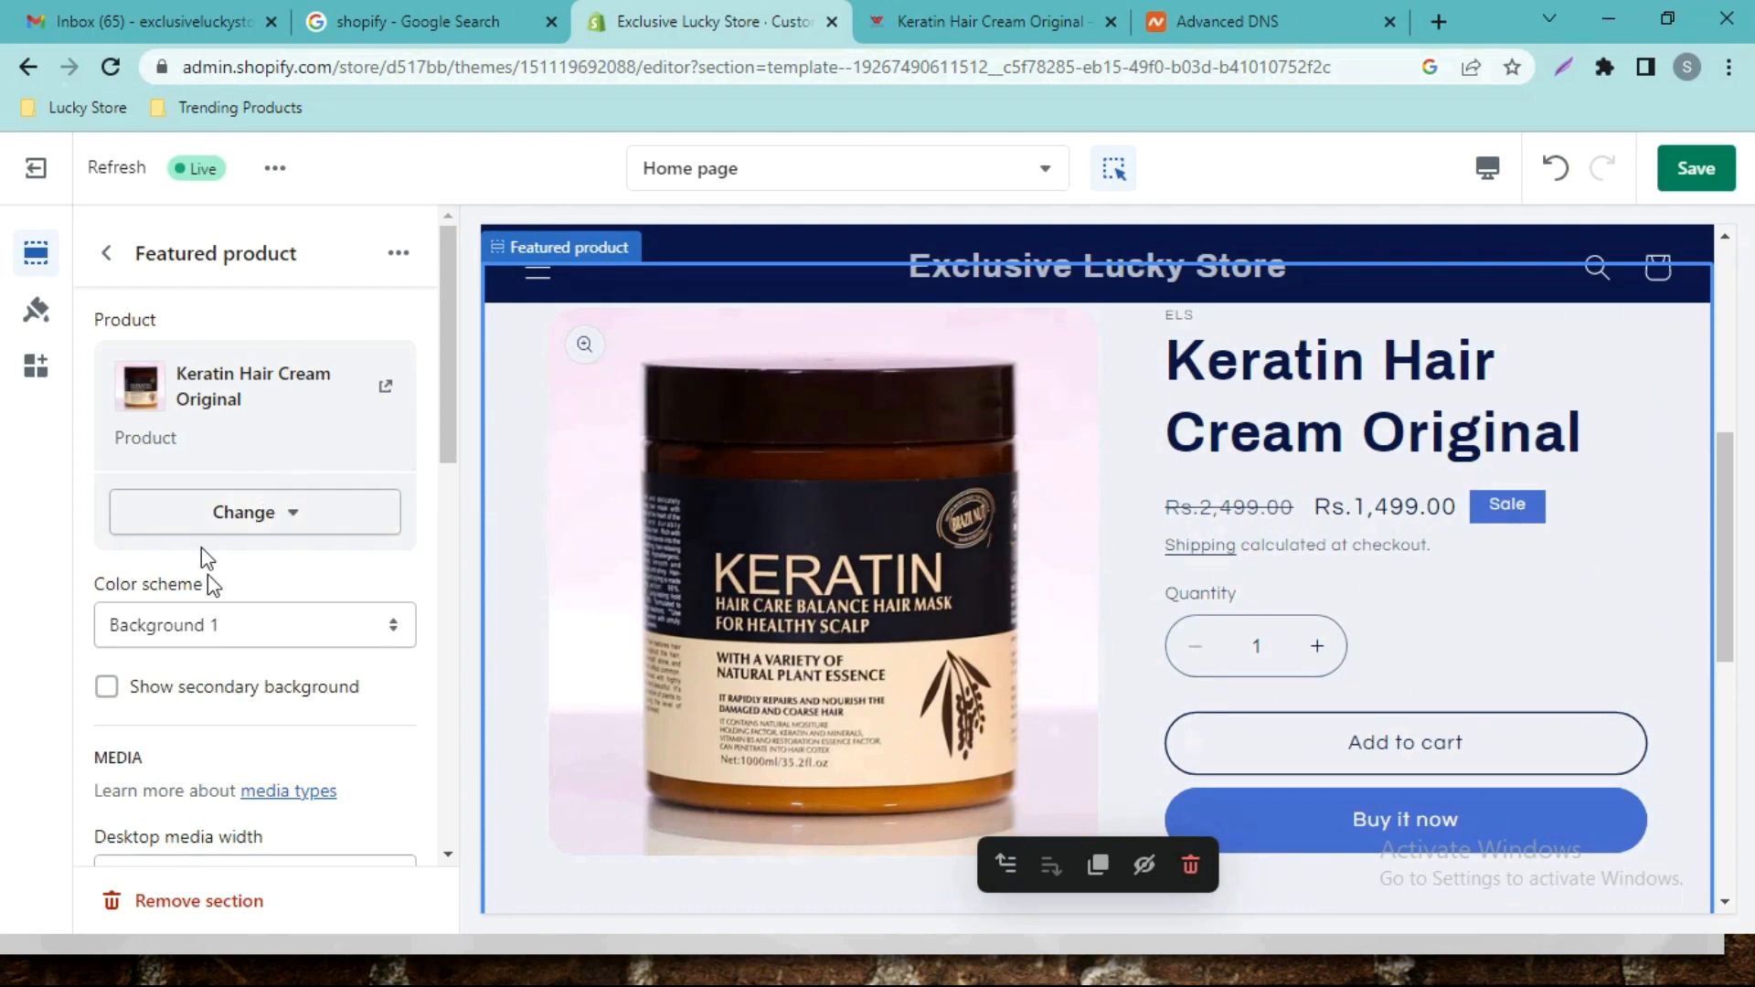
pyautogui.scroll(-5, 294, 568)
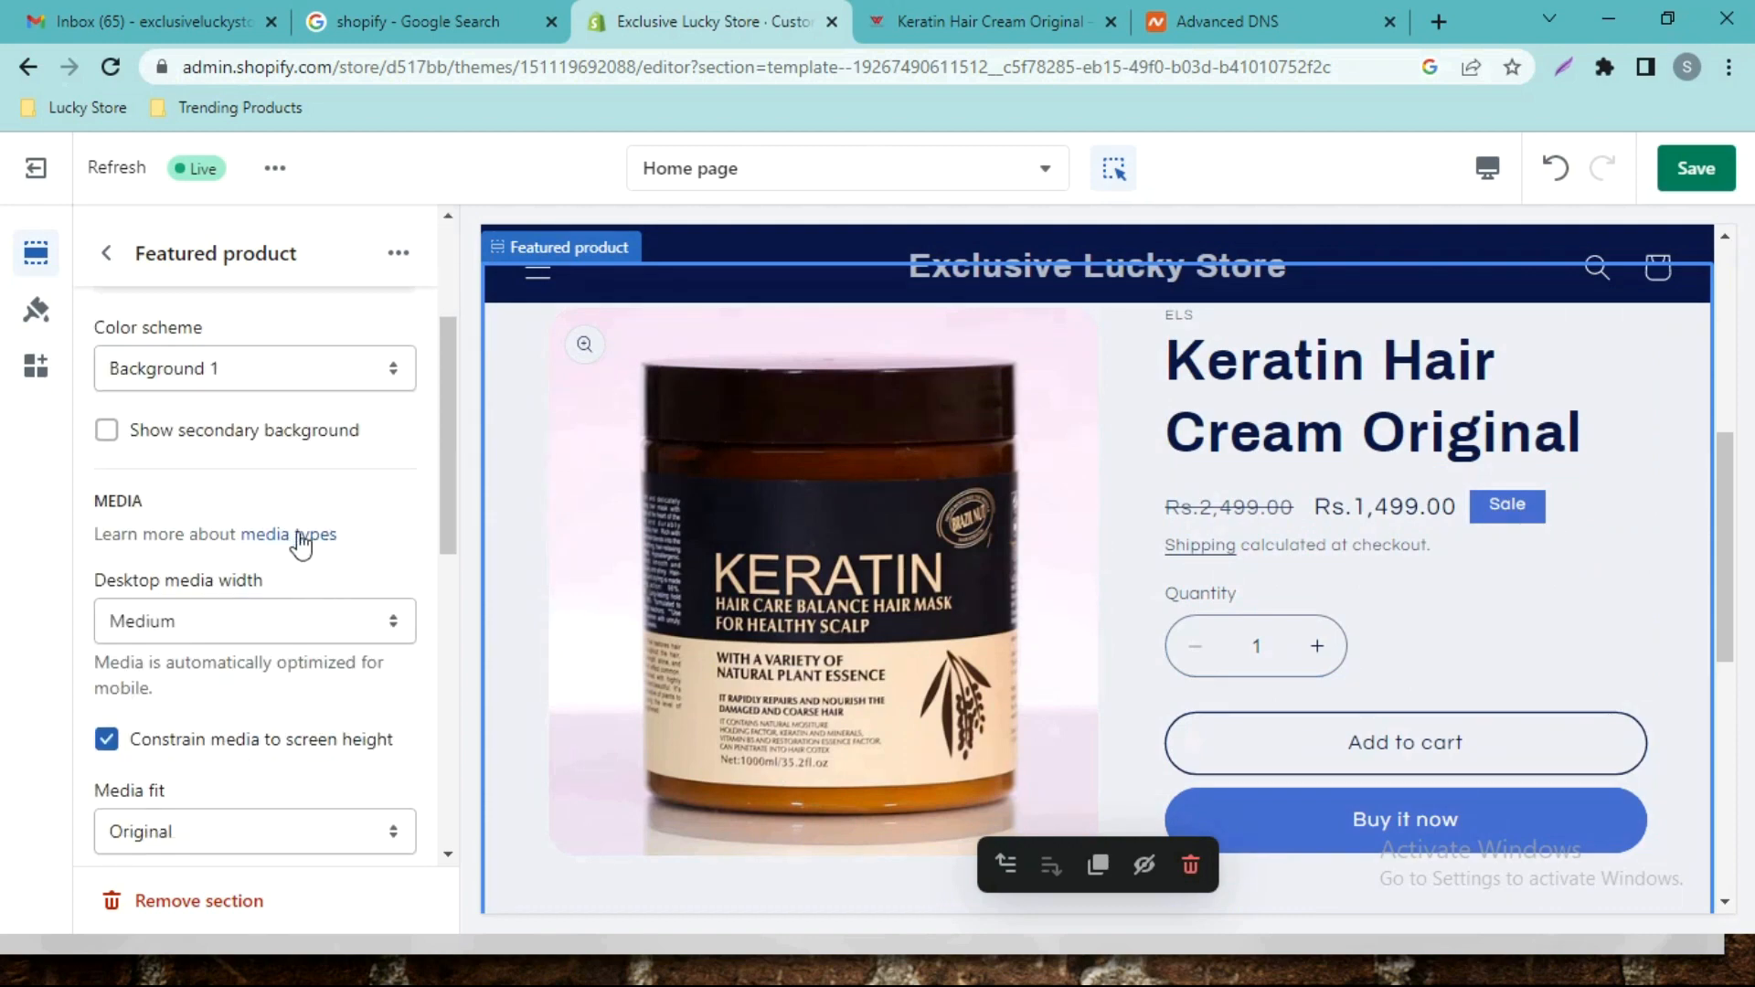
pyautogui.scroll(-6, 212, 655)
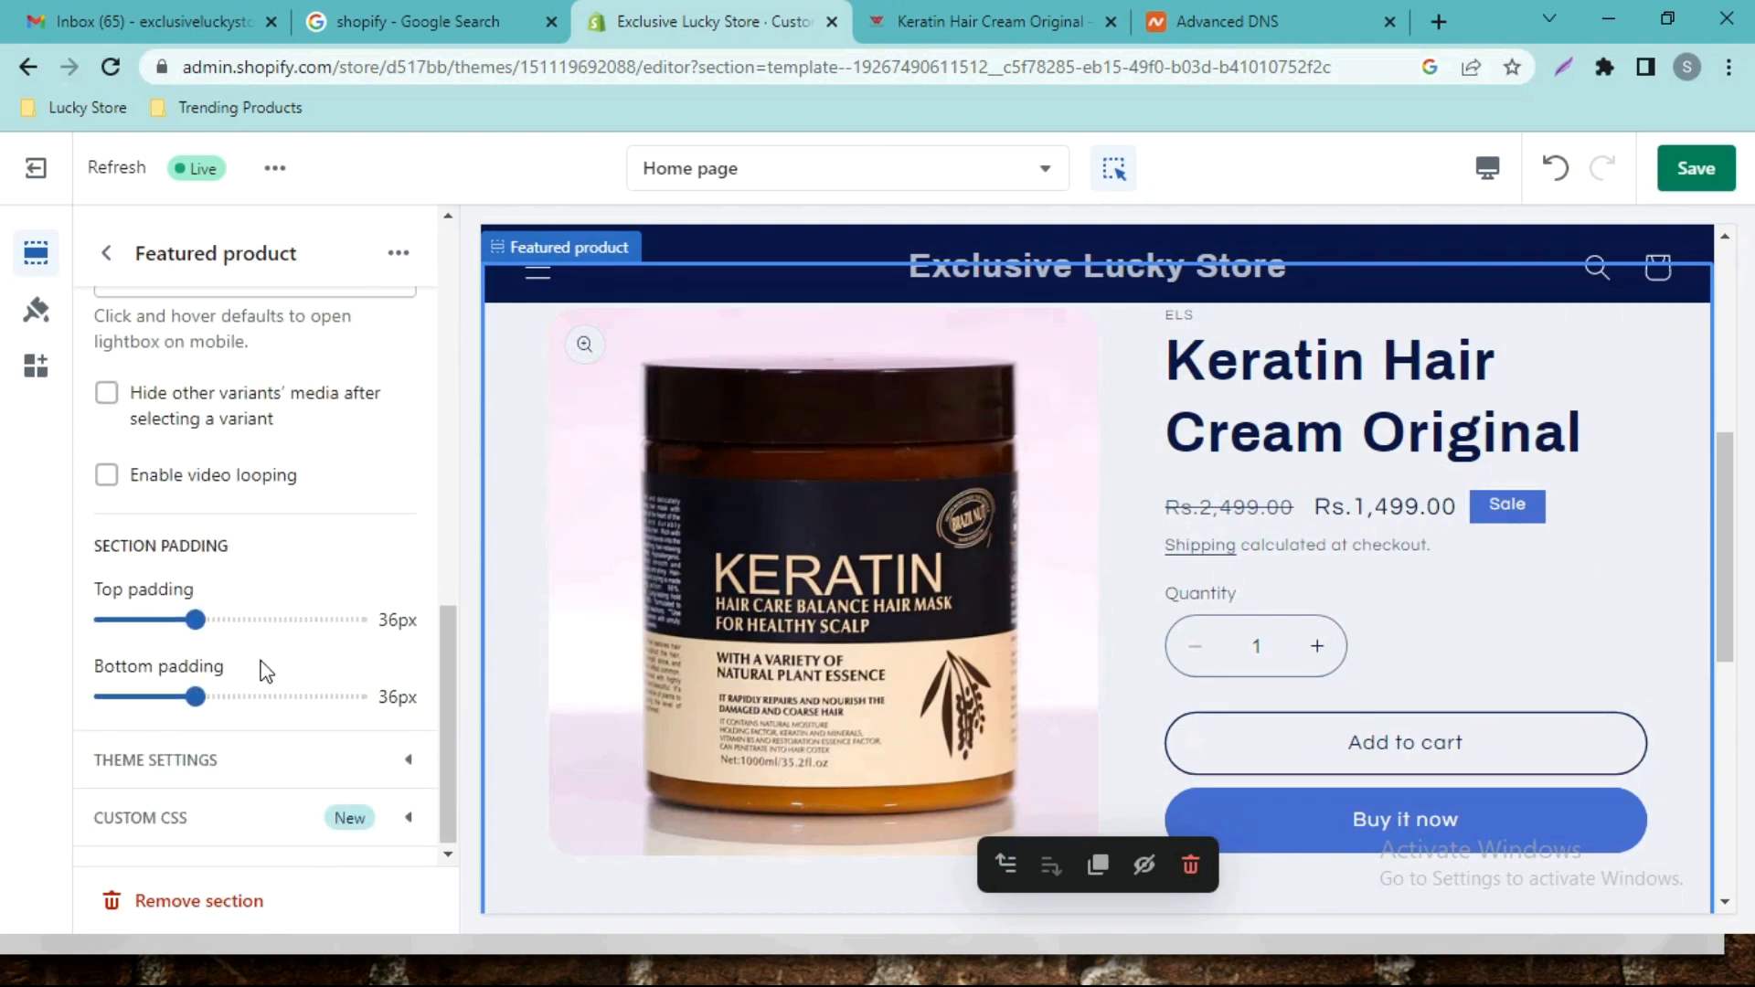
pyautogui.scroll(10, 270, 667)
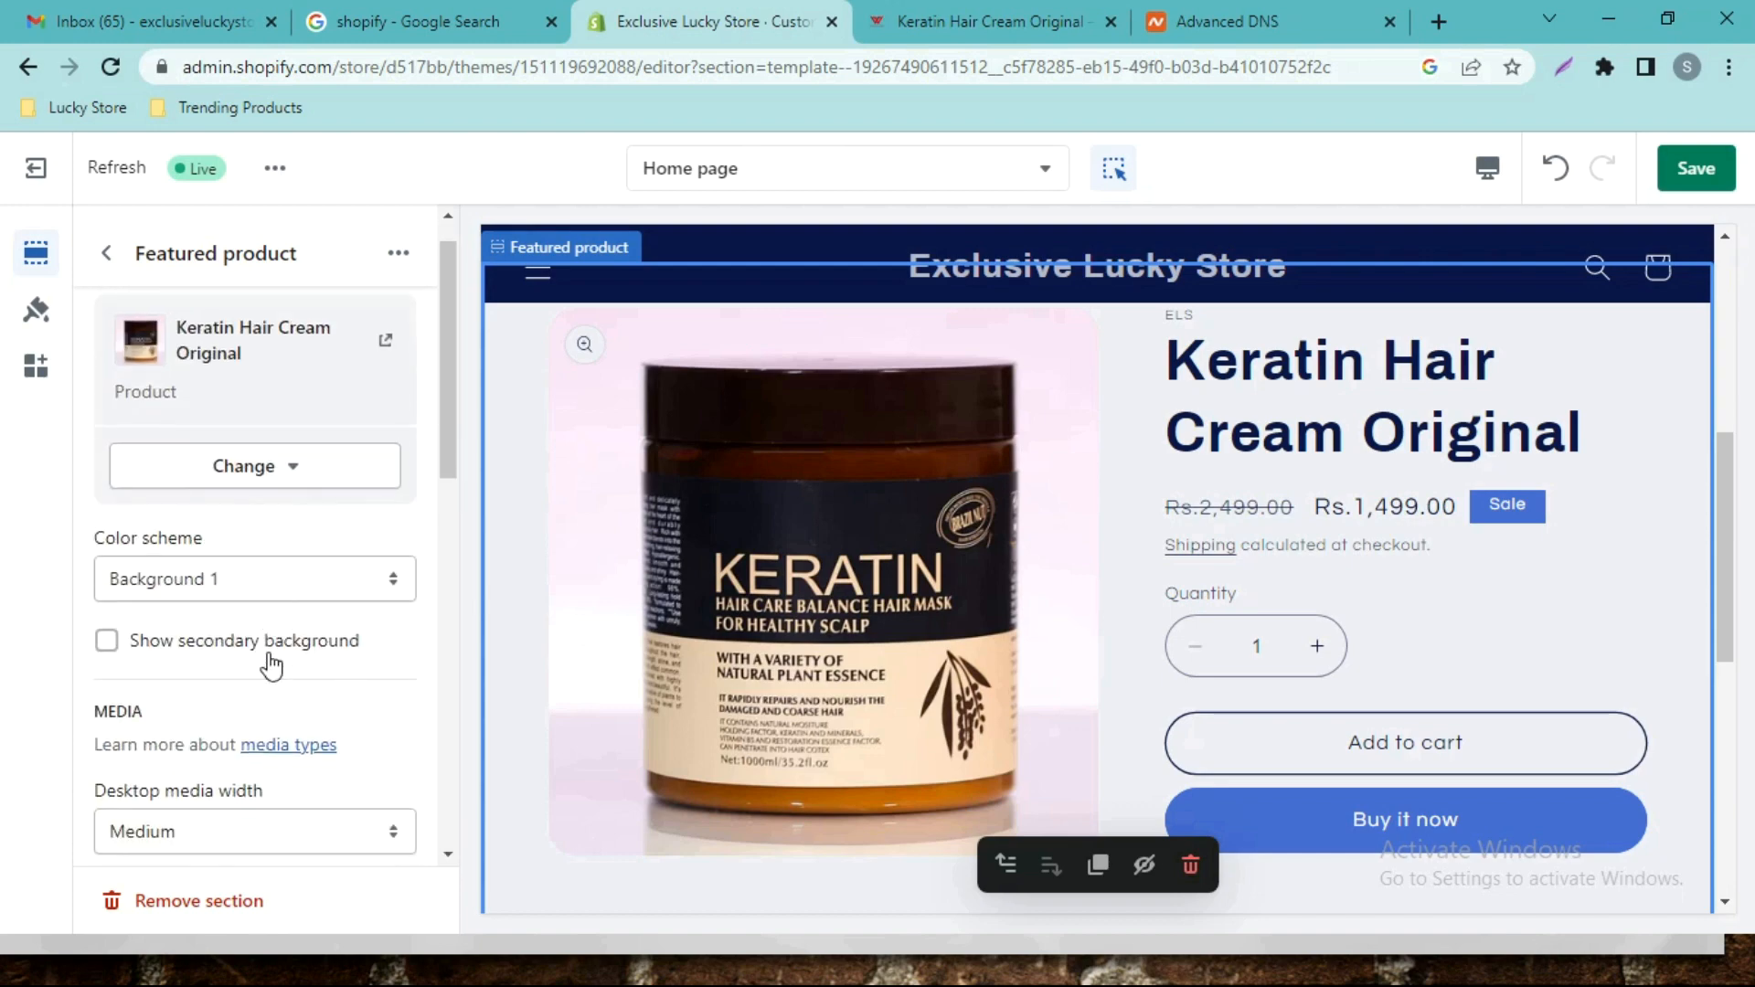
pyautogui.click(106, 253)
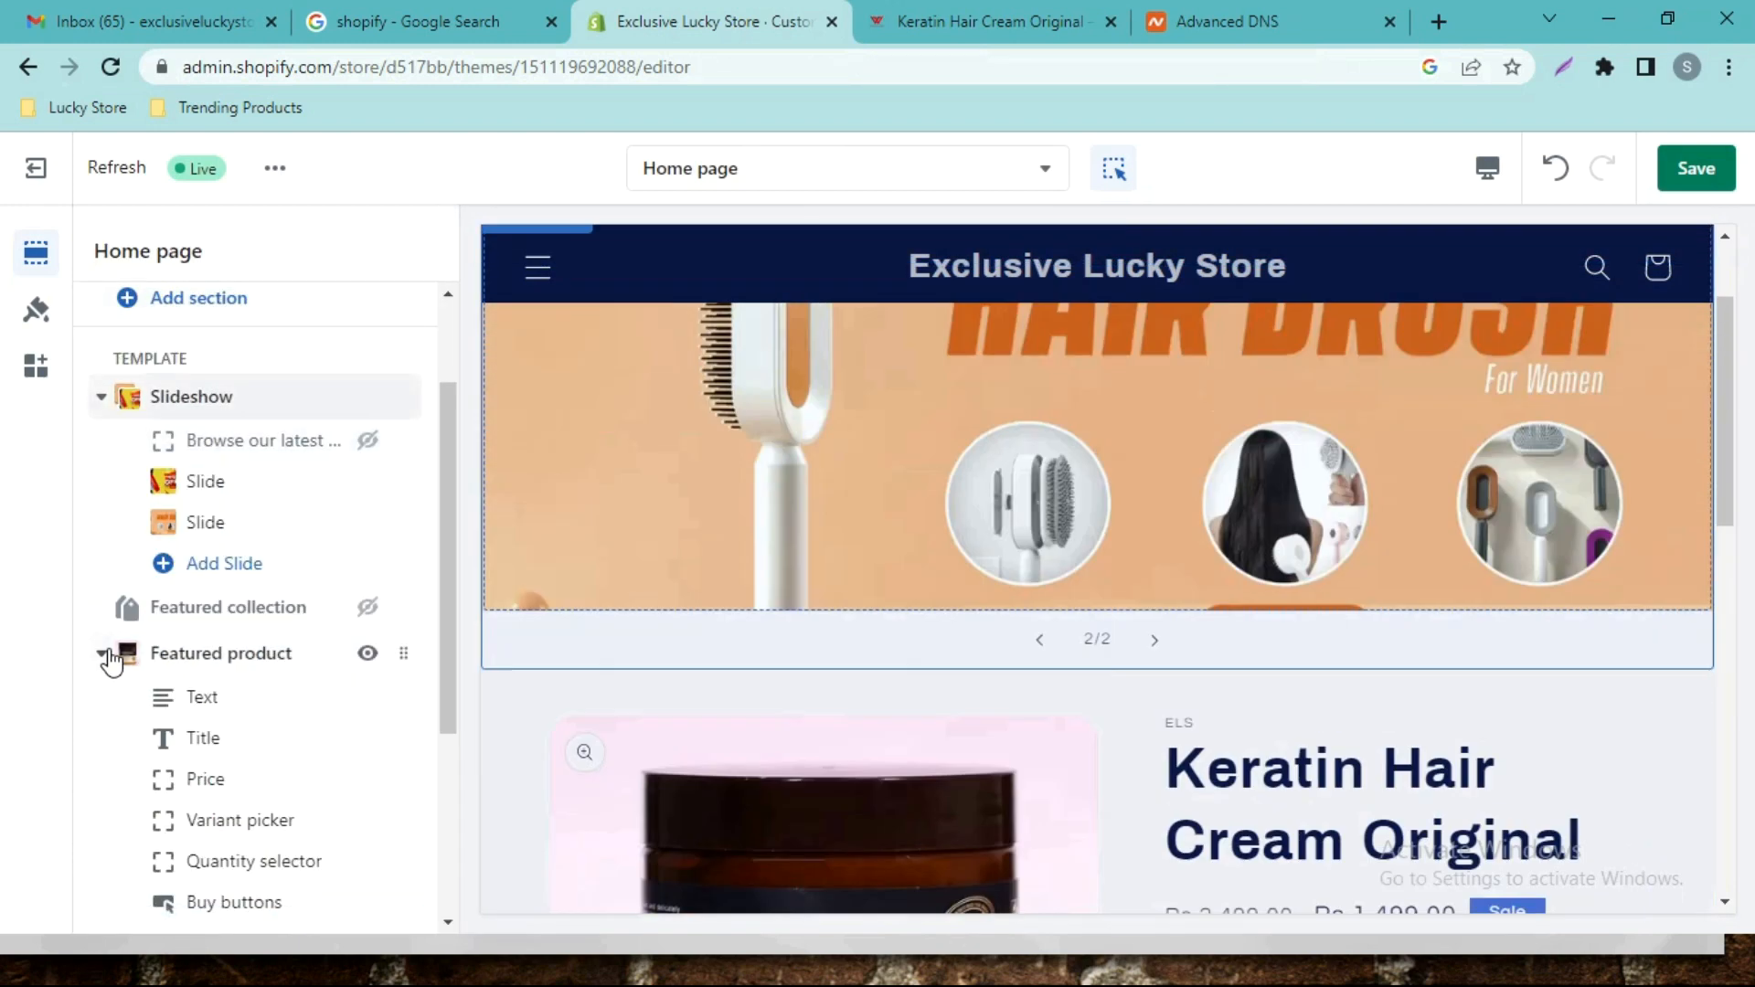
pyautogui.click(104, 655)
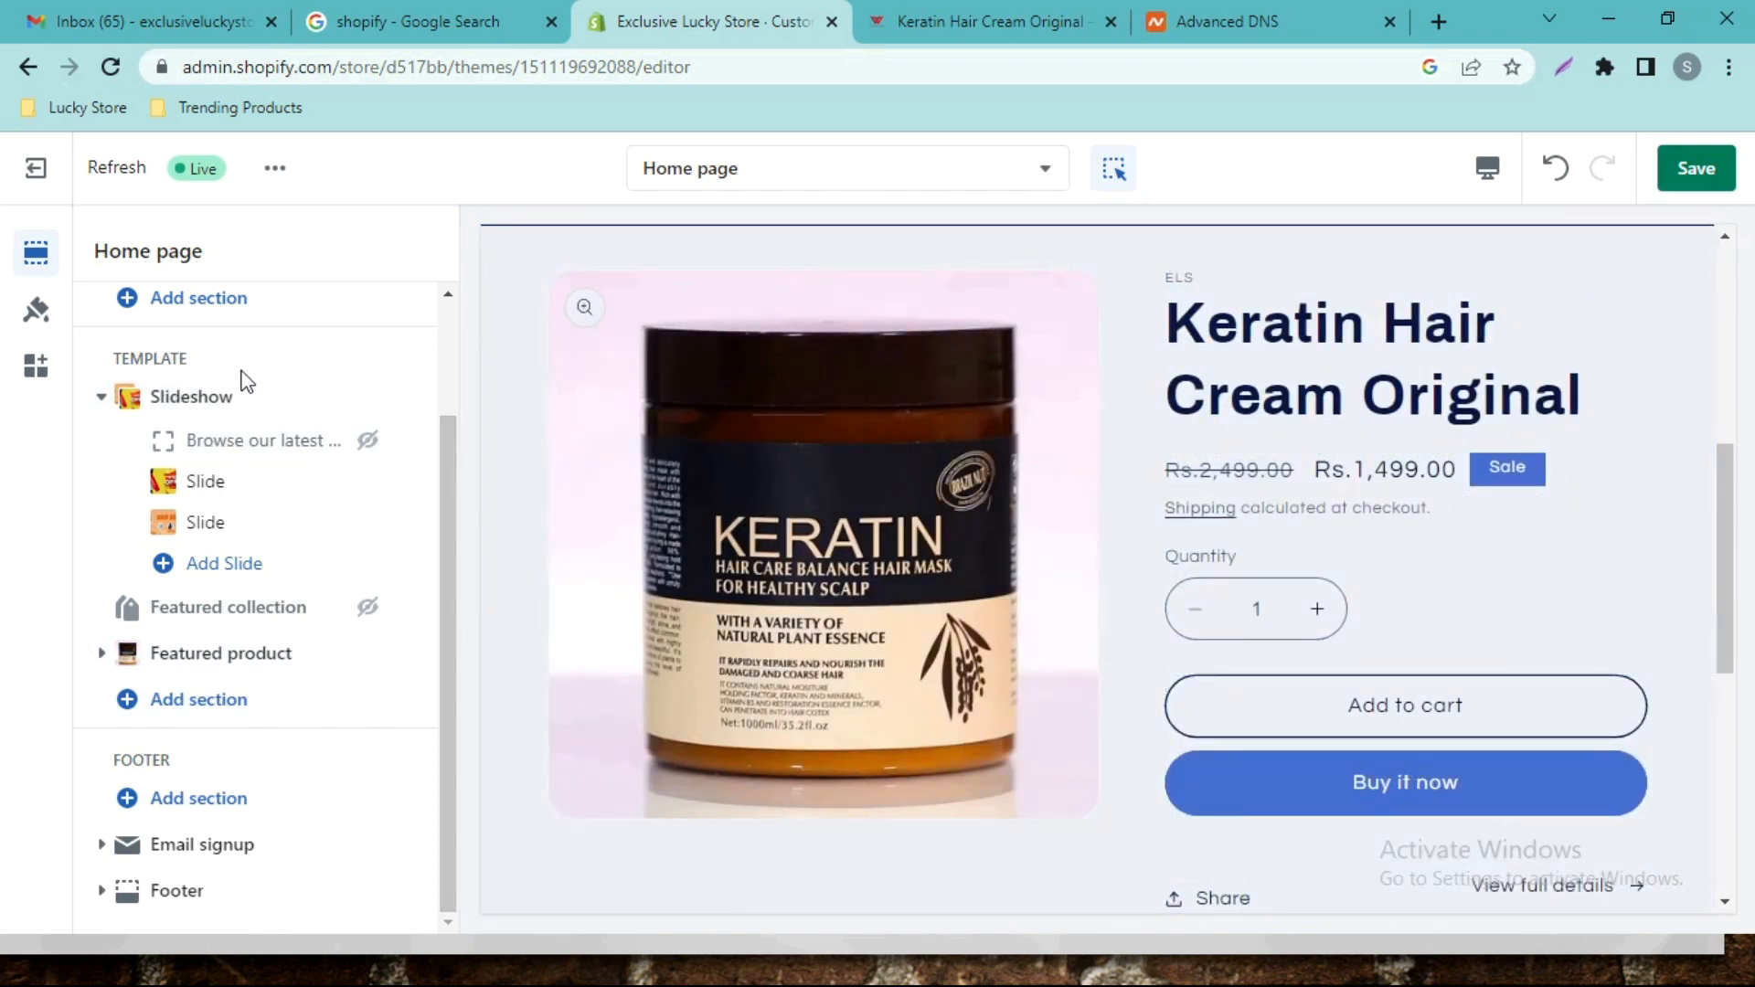
# Replace the announcement text 'Welcome to our store' with 'Free Delivery To All Over Pakistan'.
pyautogui.moveTo(442, 704); pyautogui.dragTo(431, 512)
pyautogui.click(321, 532)
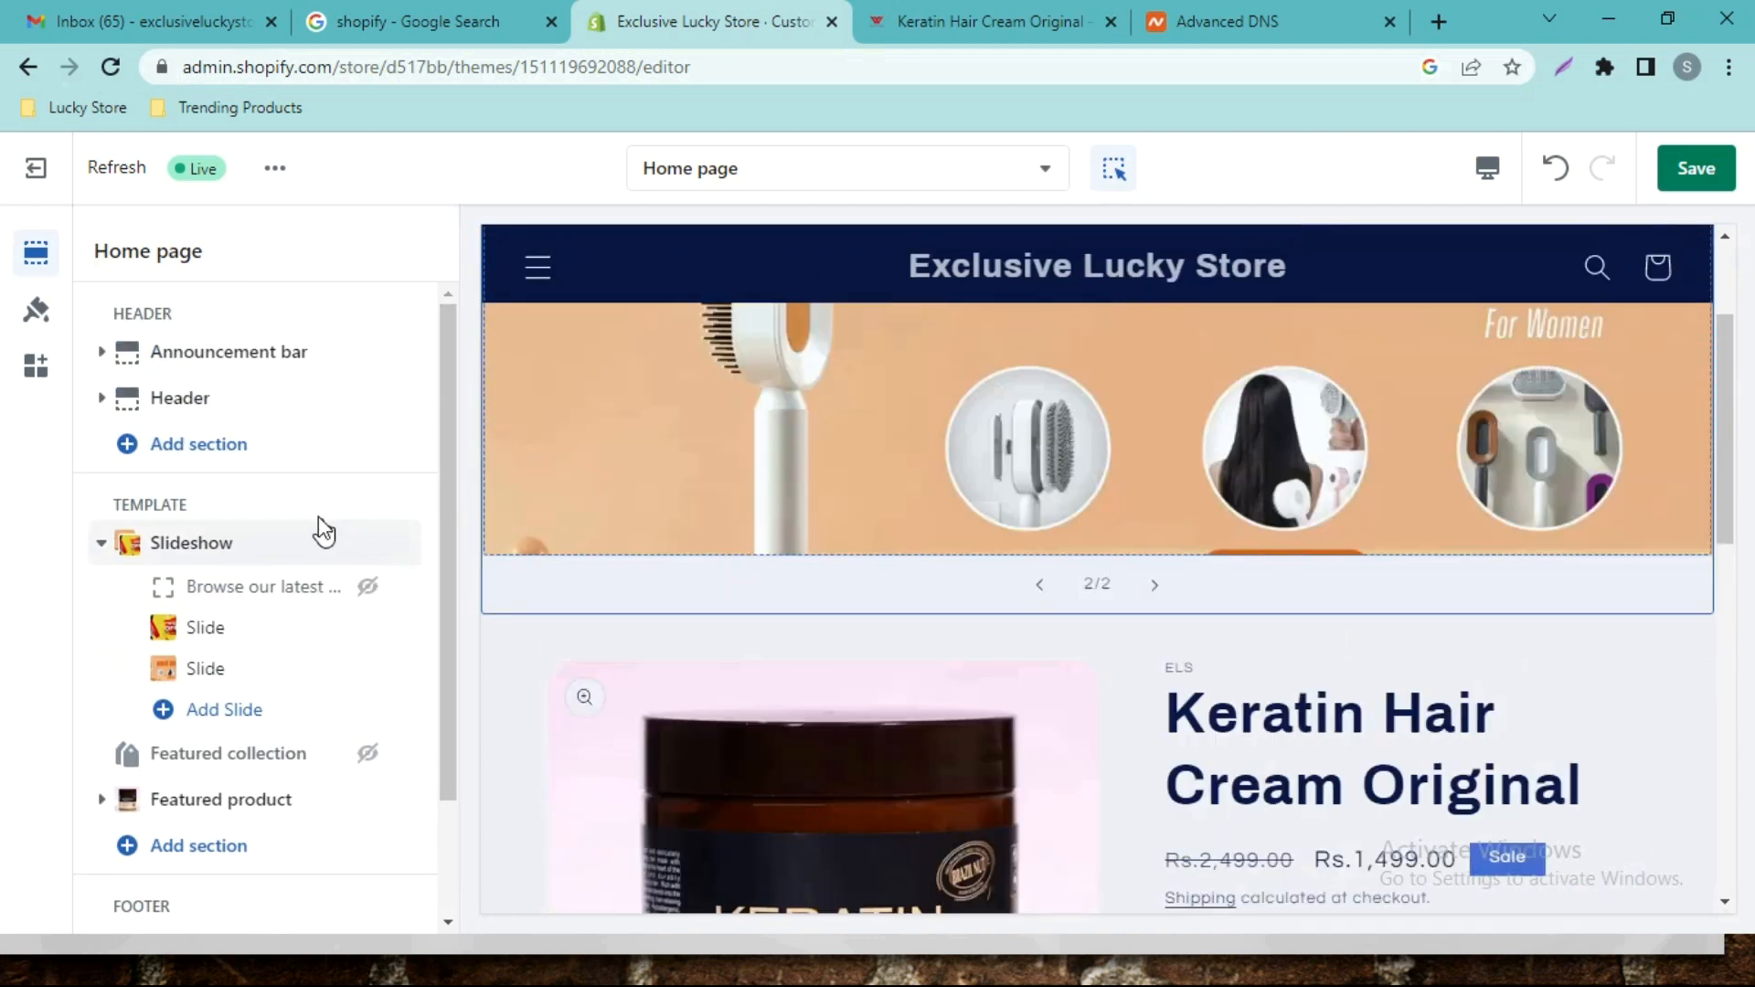
pyautogui.click(235, 355)
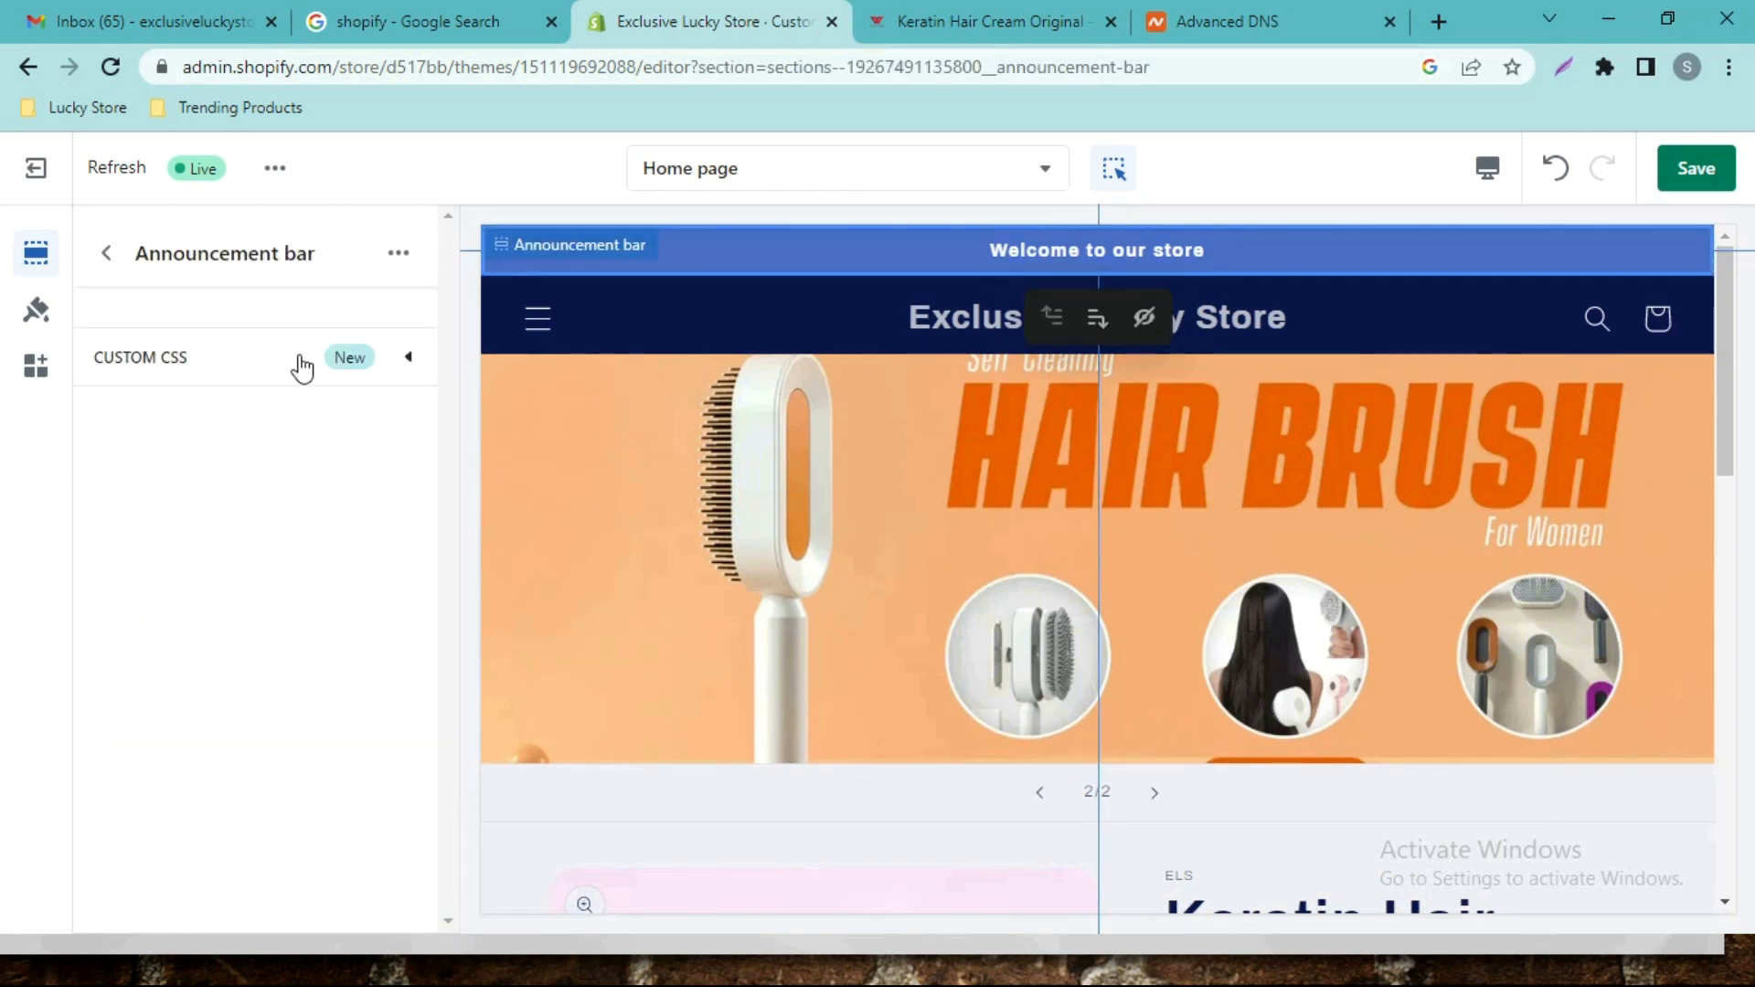
pyautogui.click(117, 267)
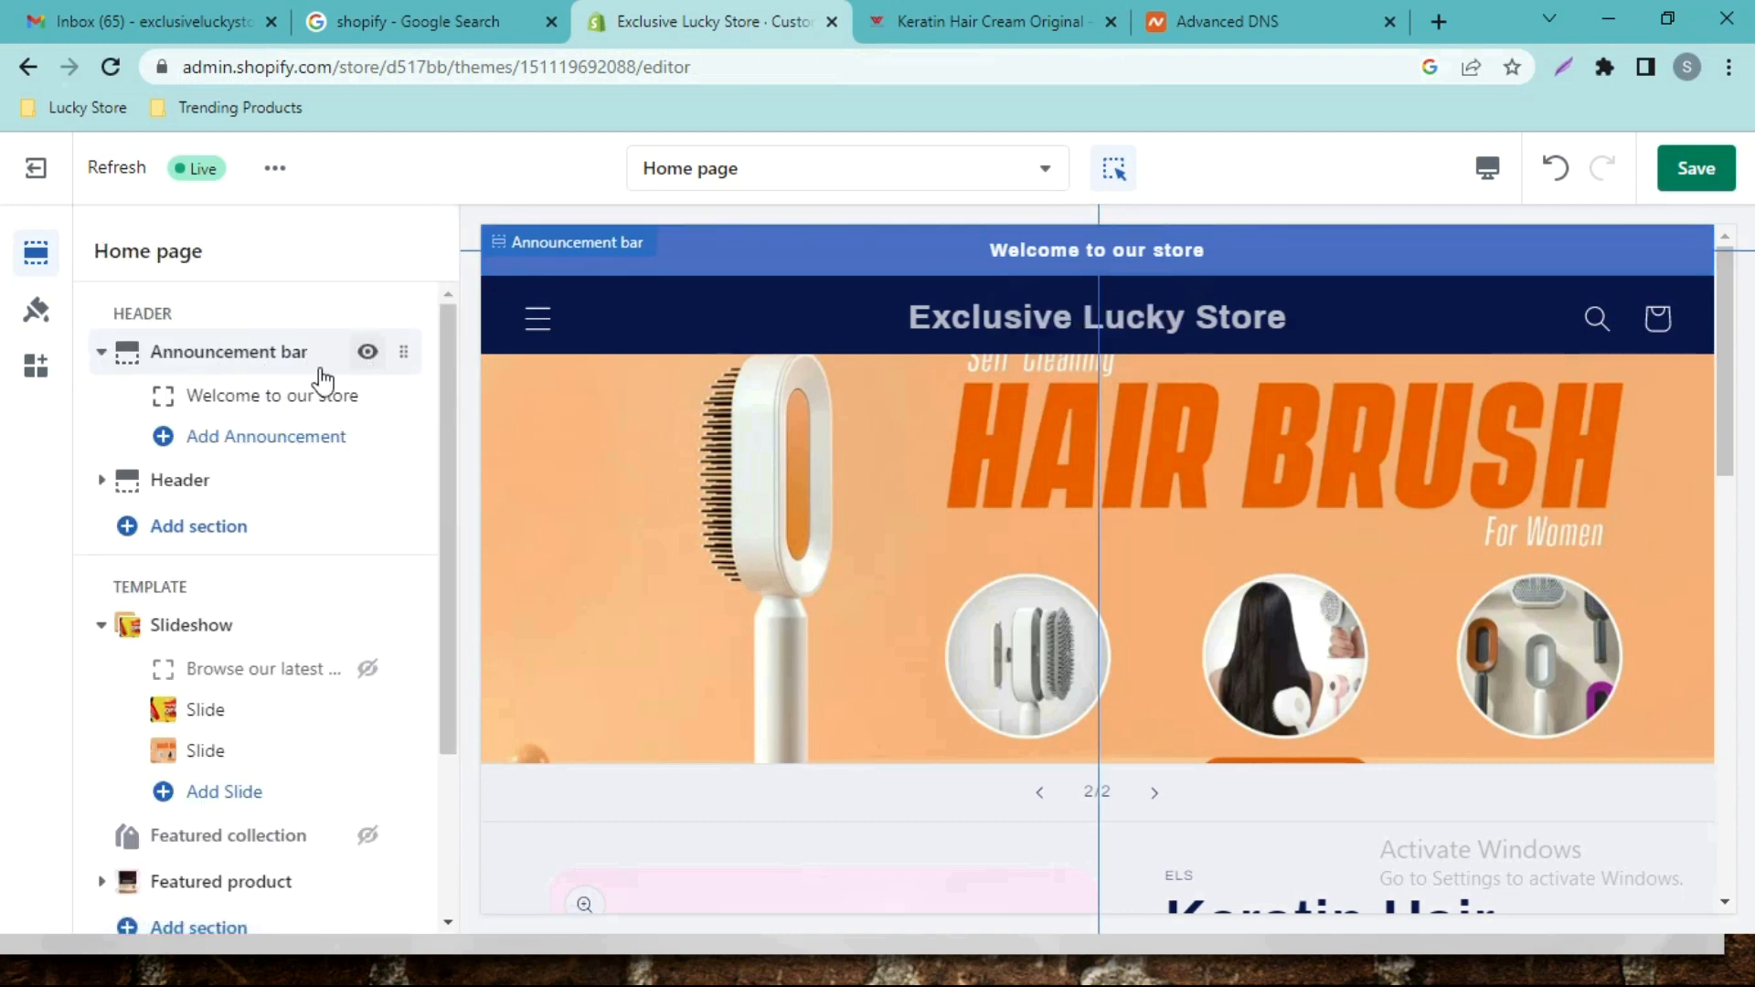
pyautogui.click(297, 400)
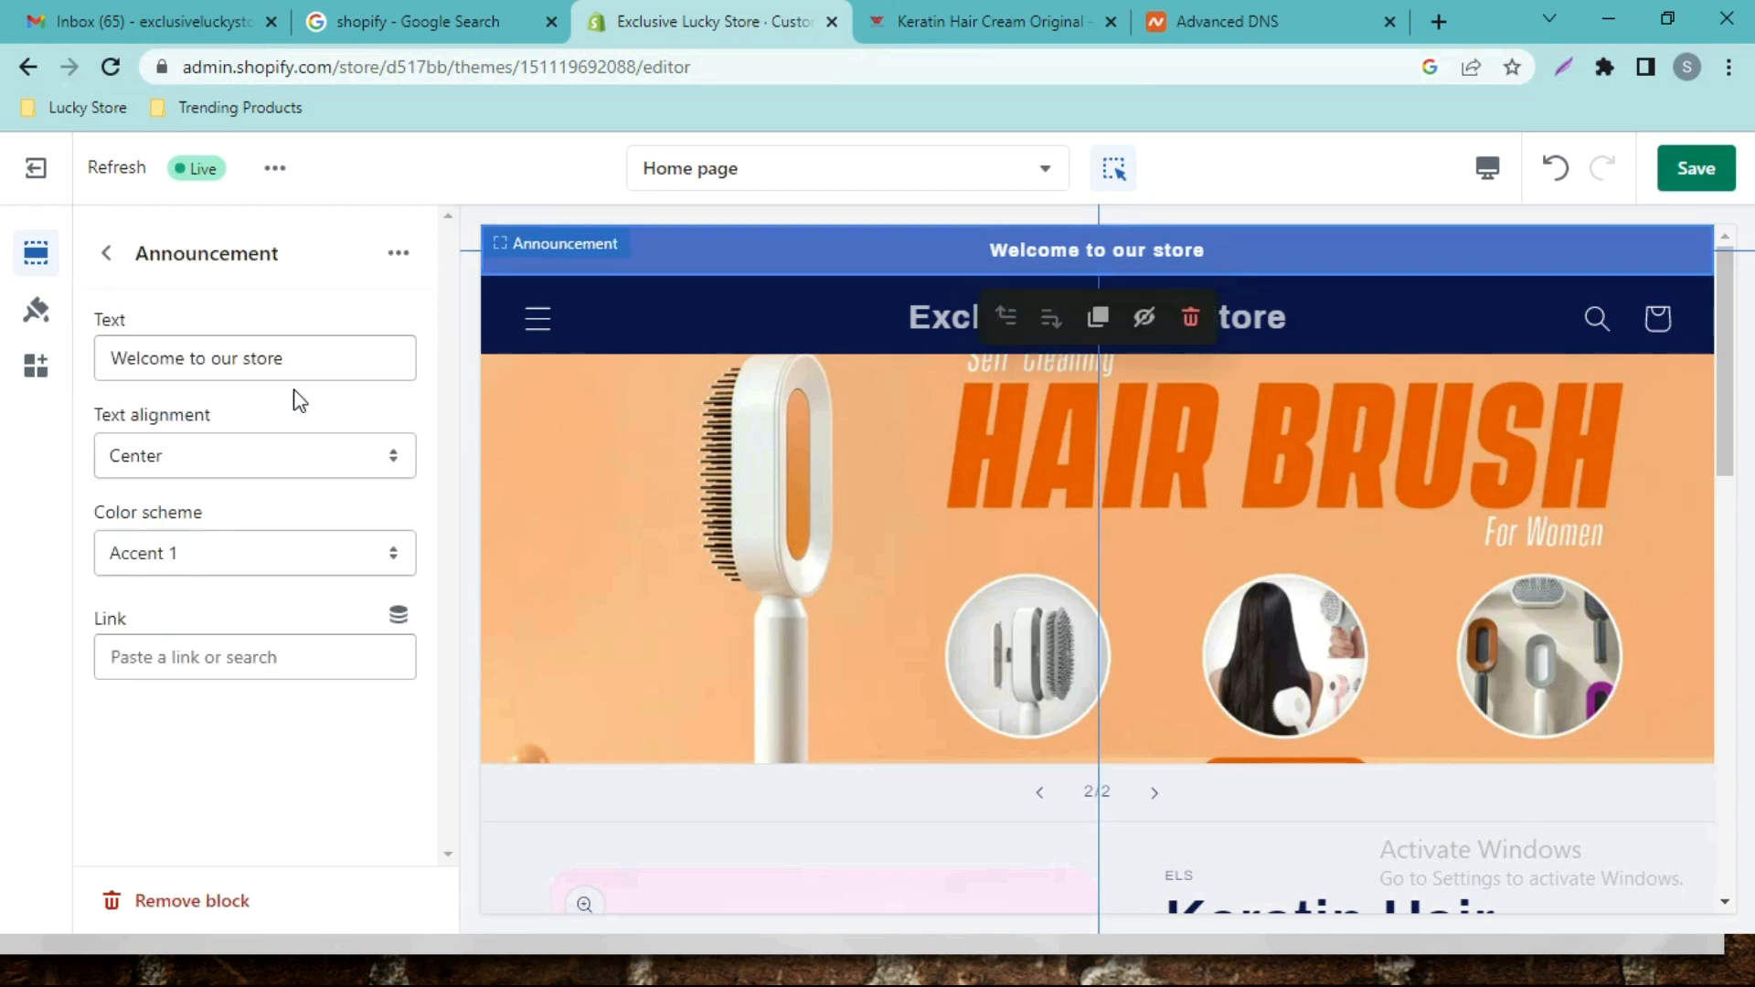
pyautogui.moveTo(305, 366); pyautogui.dragTo(86, 368)
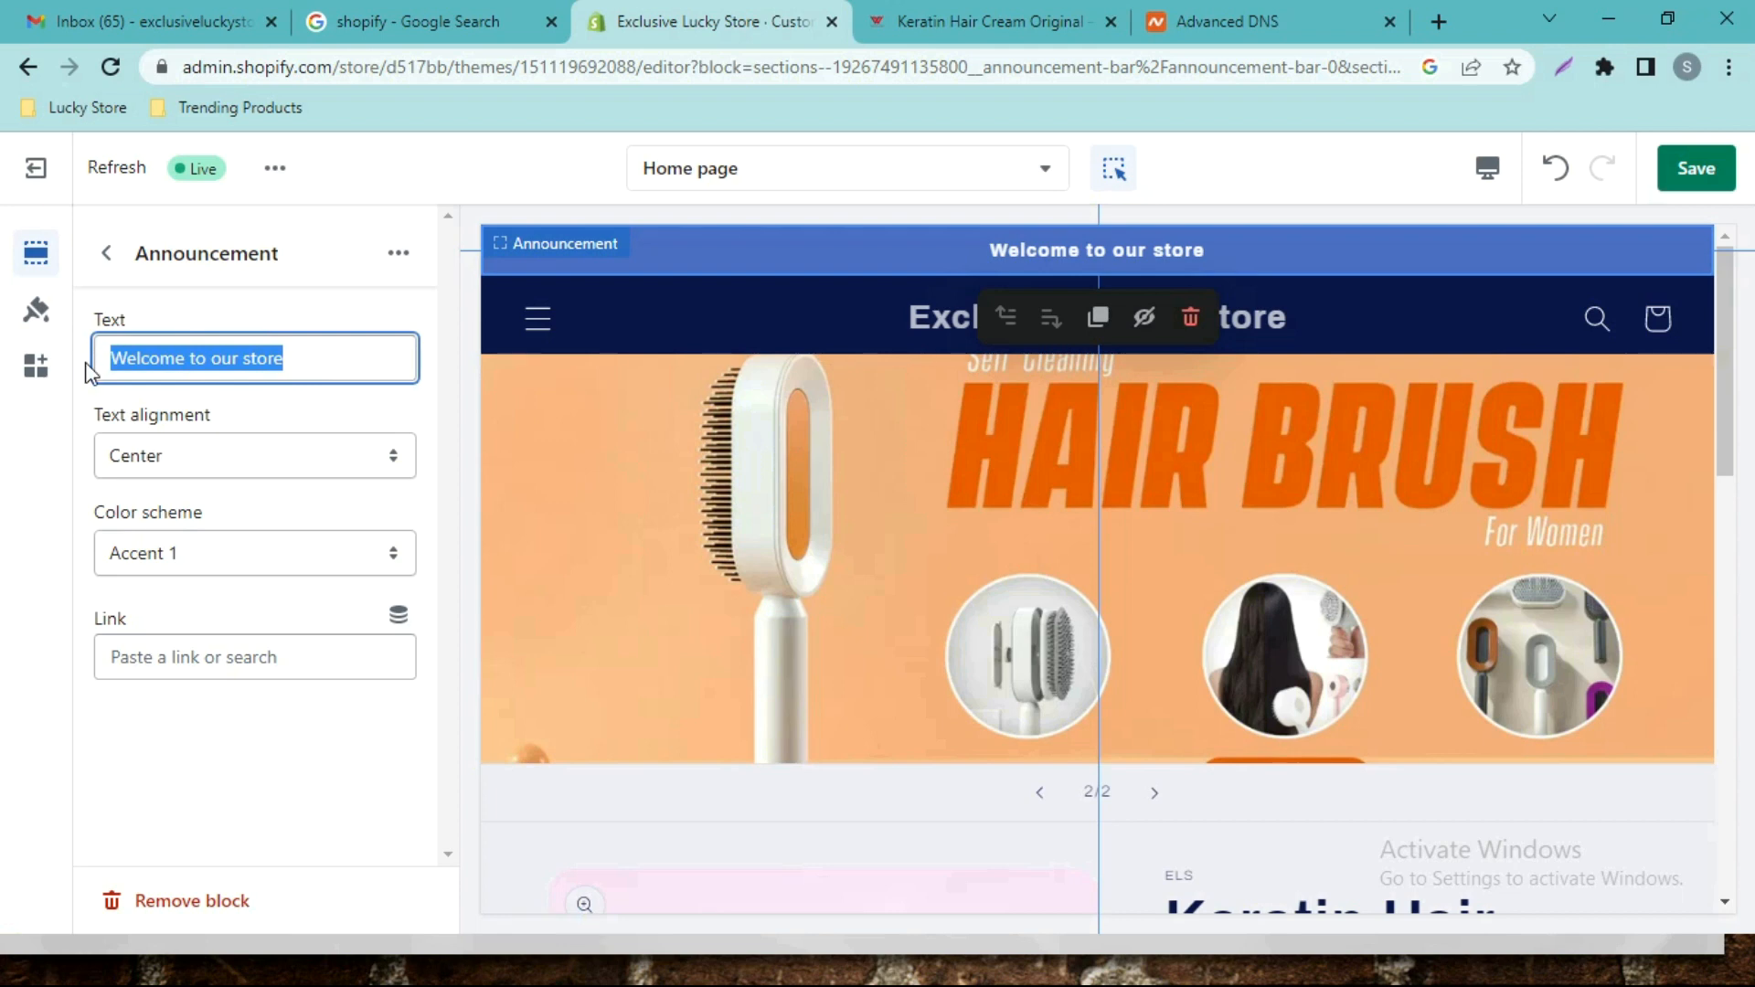
pyautogui.write('Free Delivery')
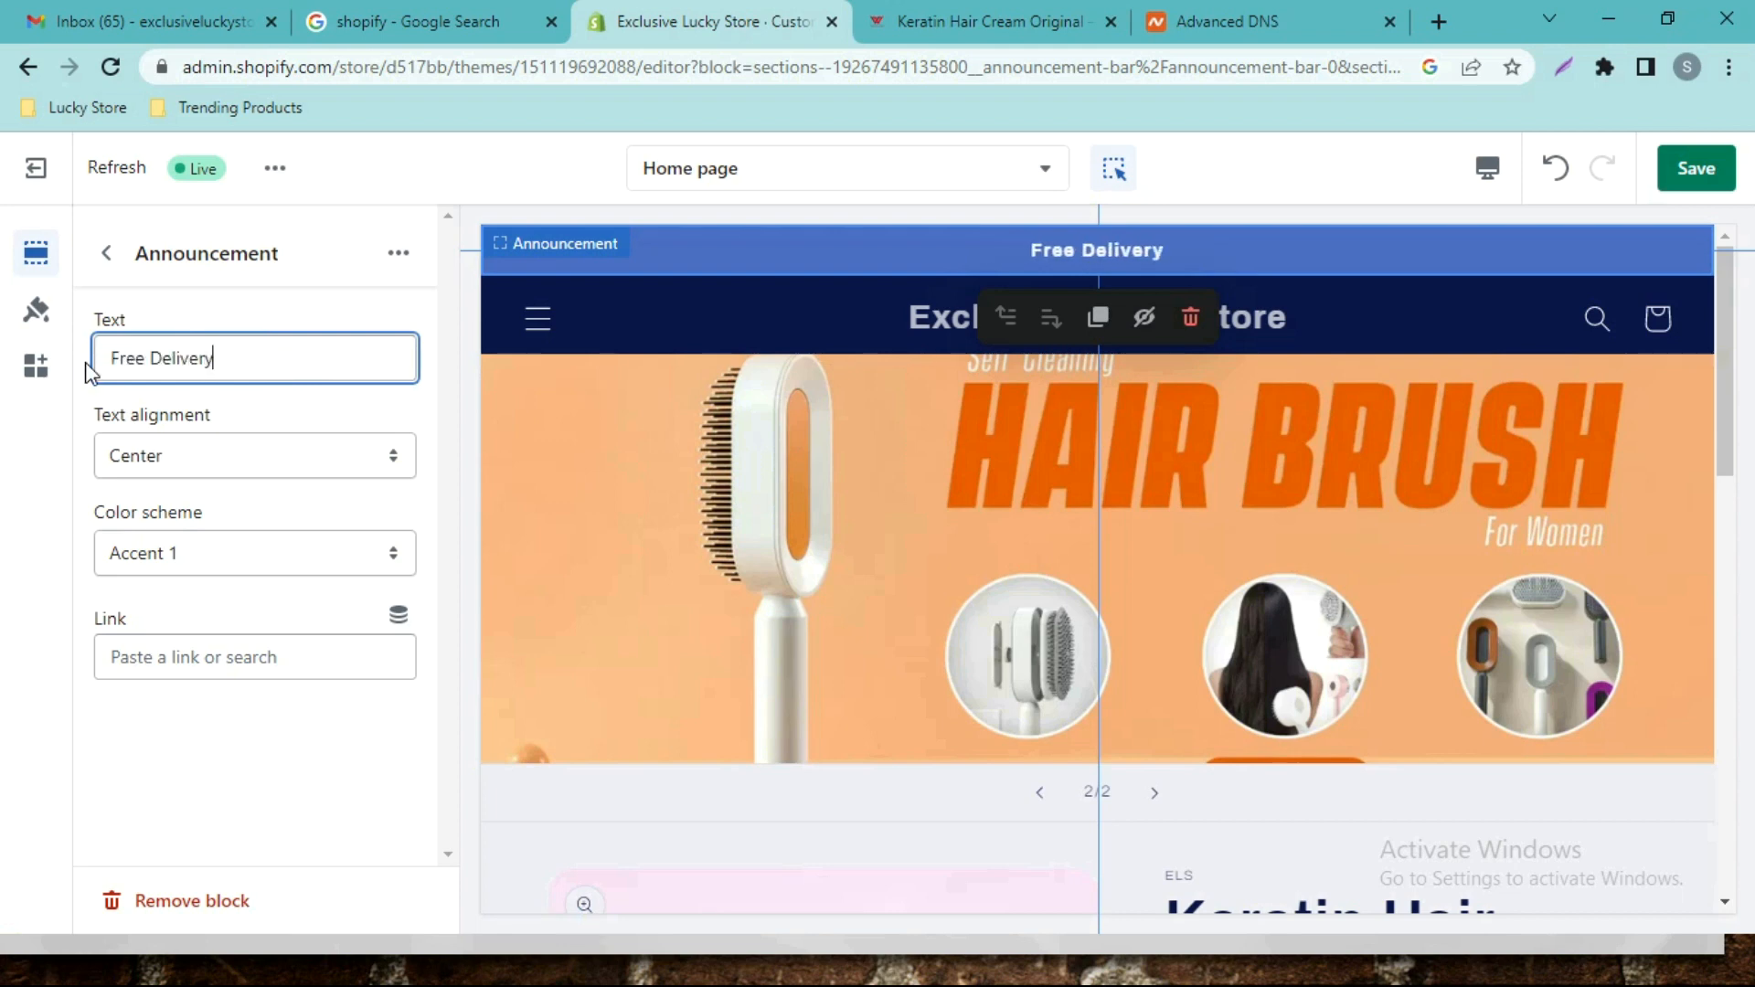
pyautogui.write(' to all ')
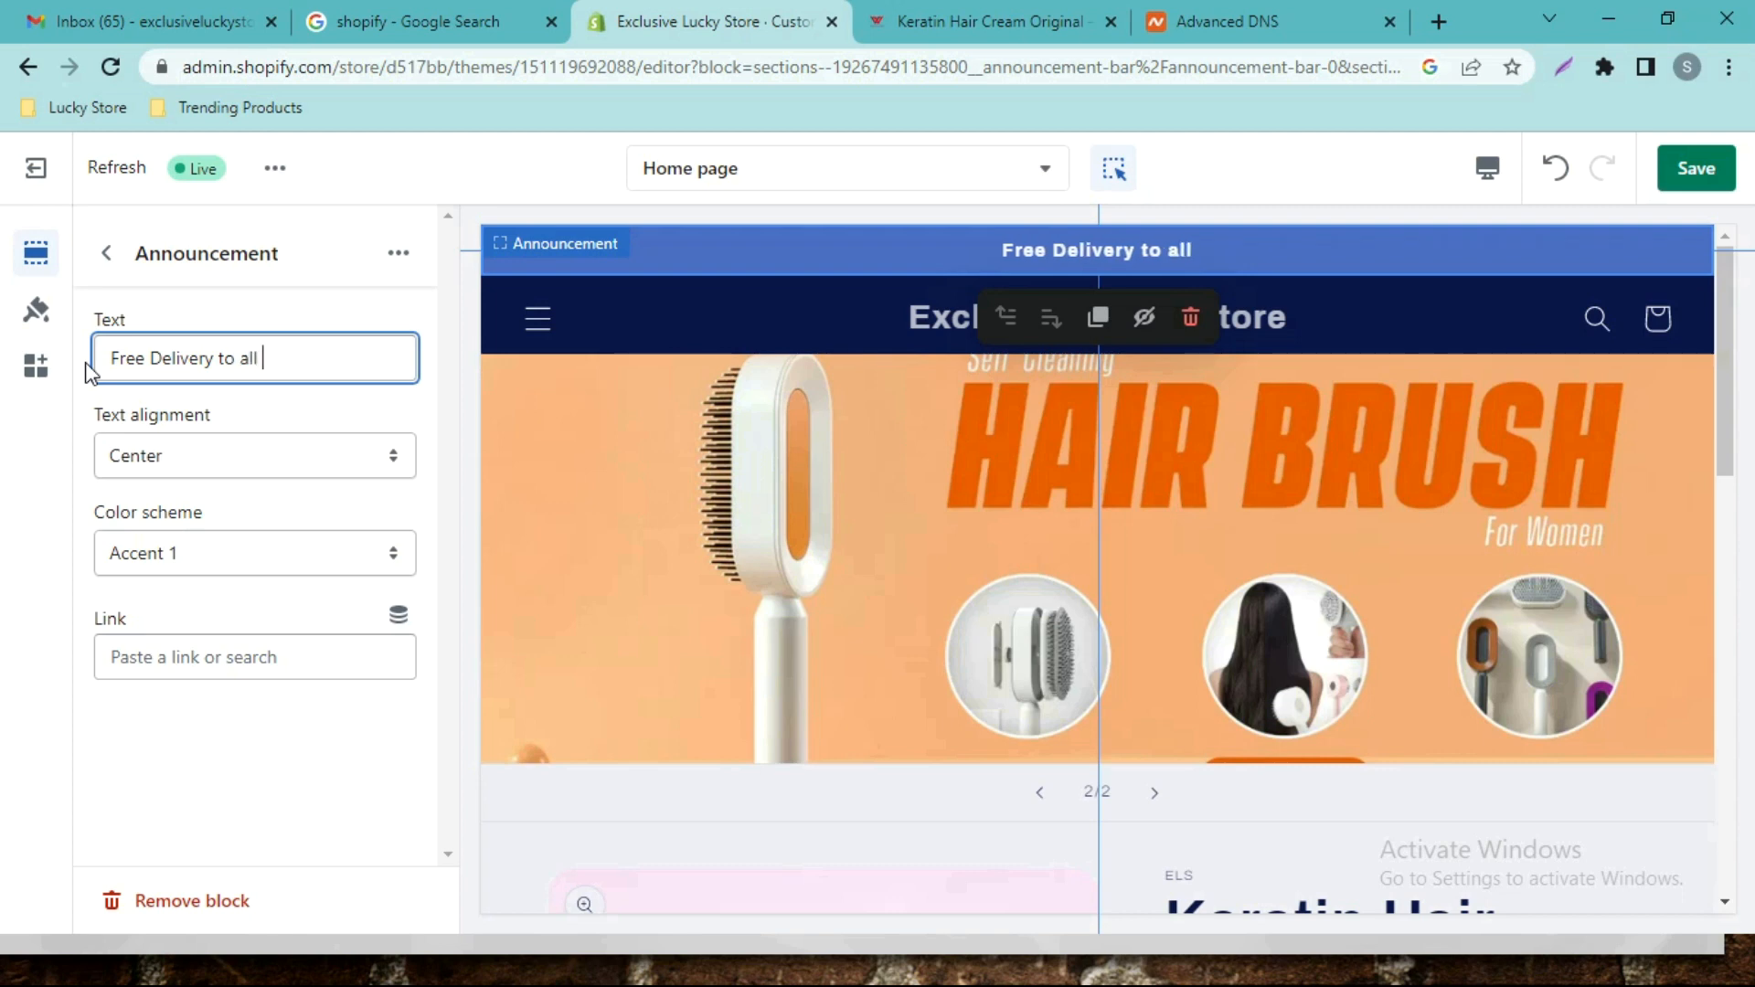
pyautogui.write('over Paki')
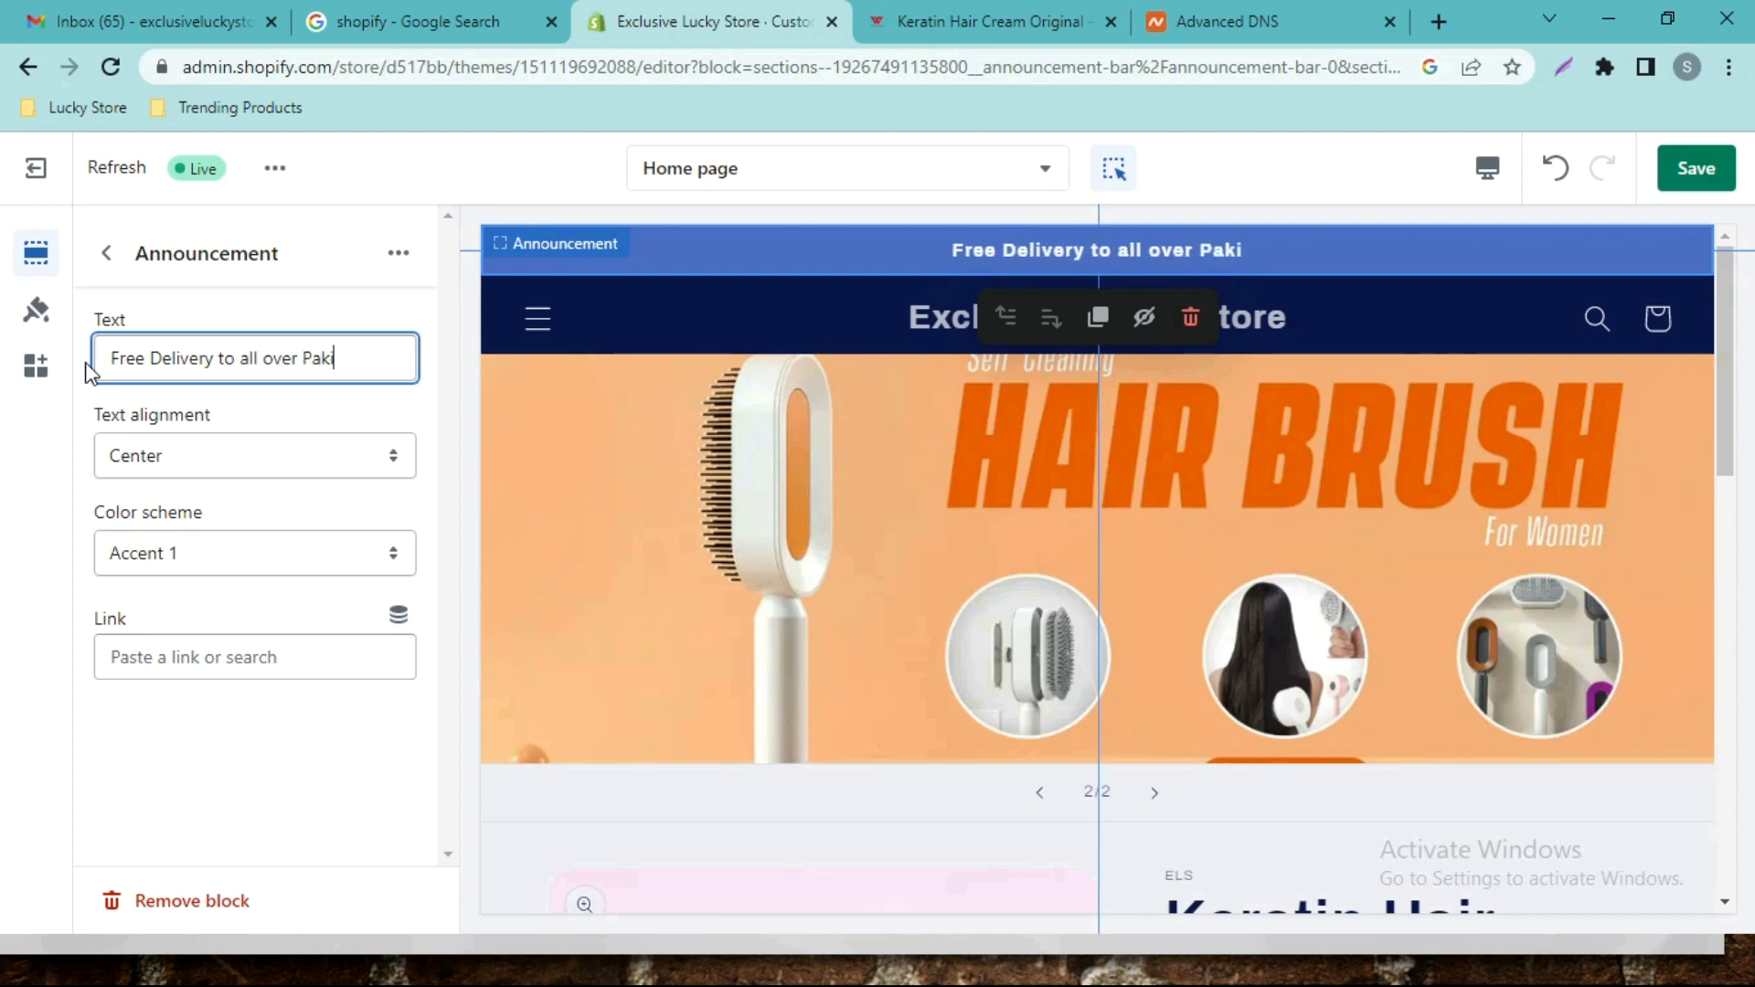
pyautogui.write('stan')
pyautogui.press('BackSpace')
pyautogui.write('n')
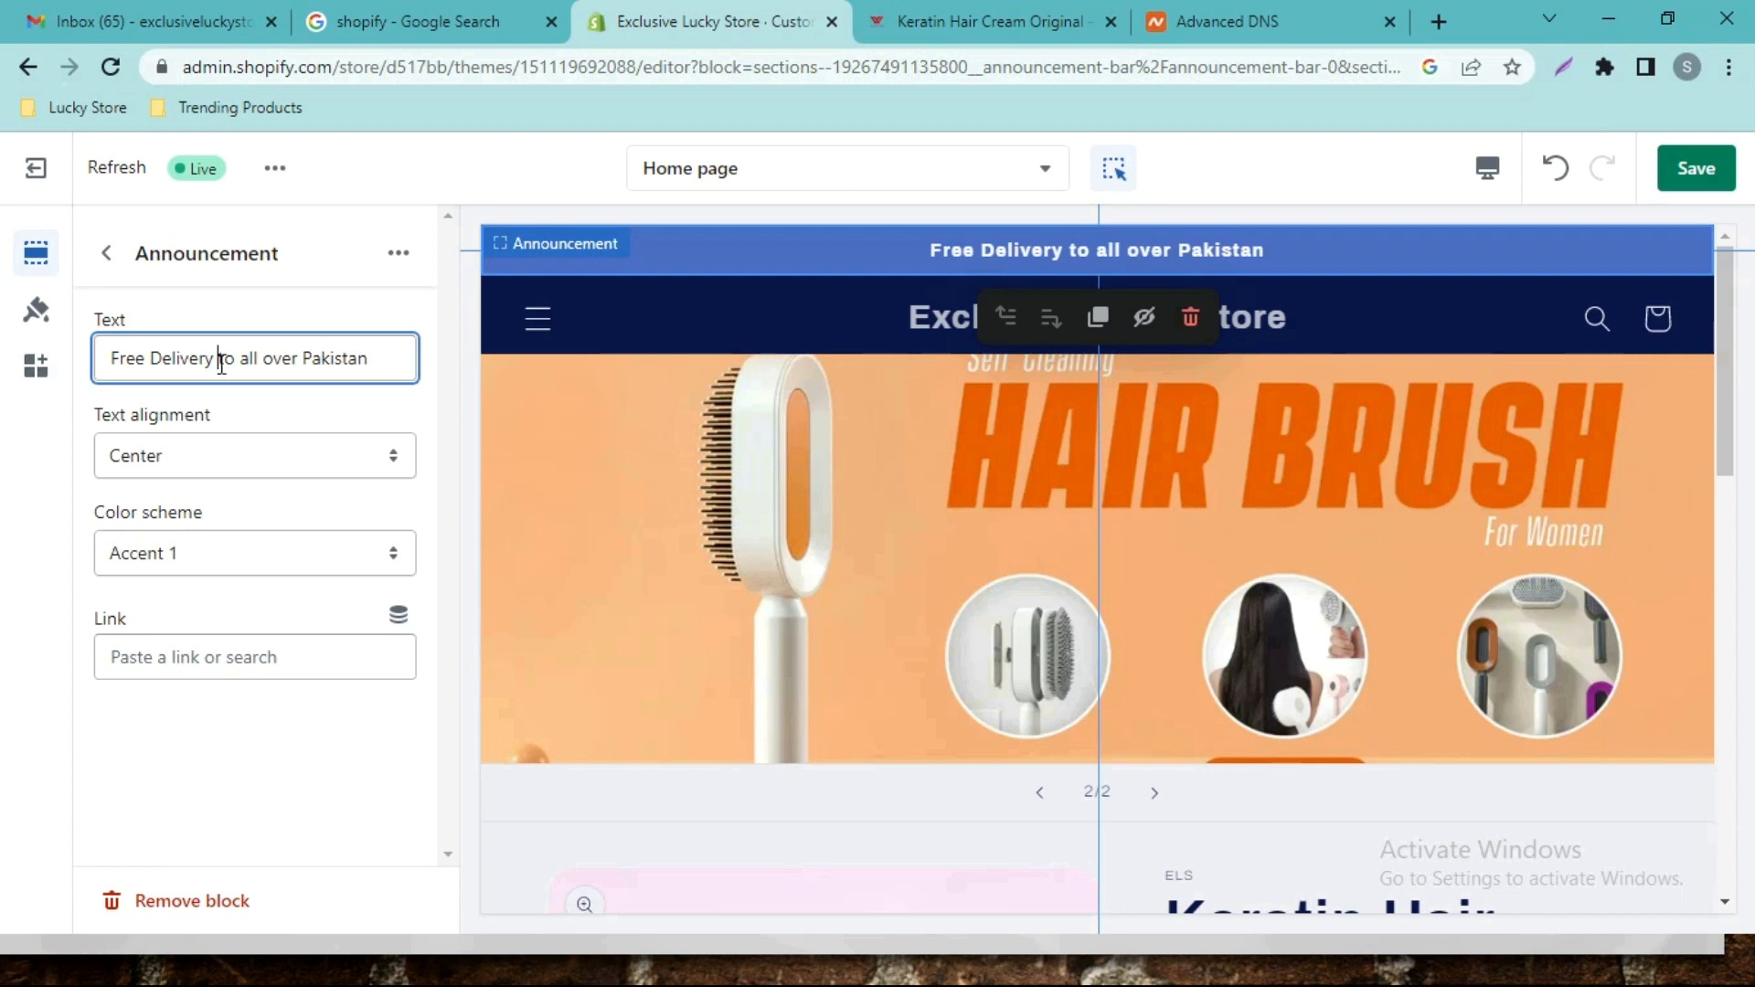
pyautogui.write('T')
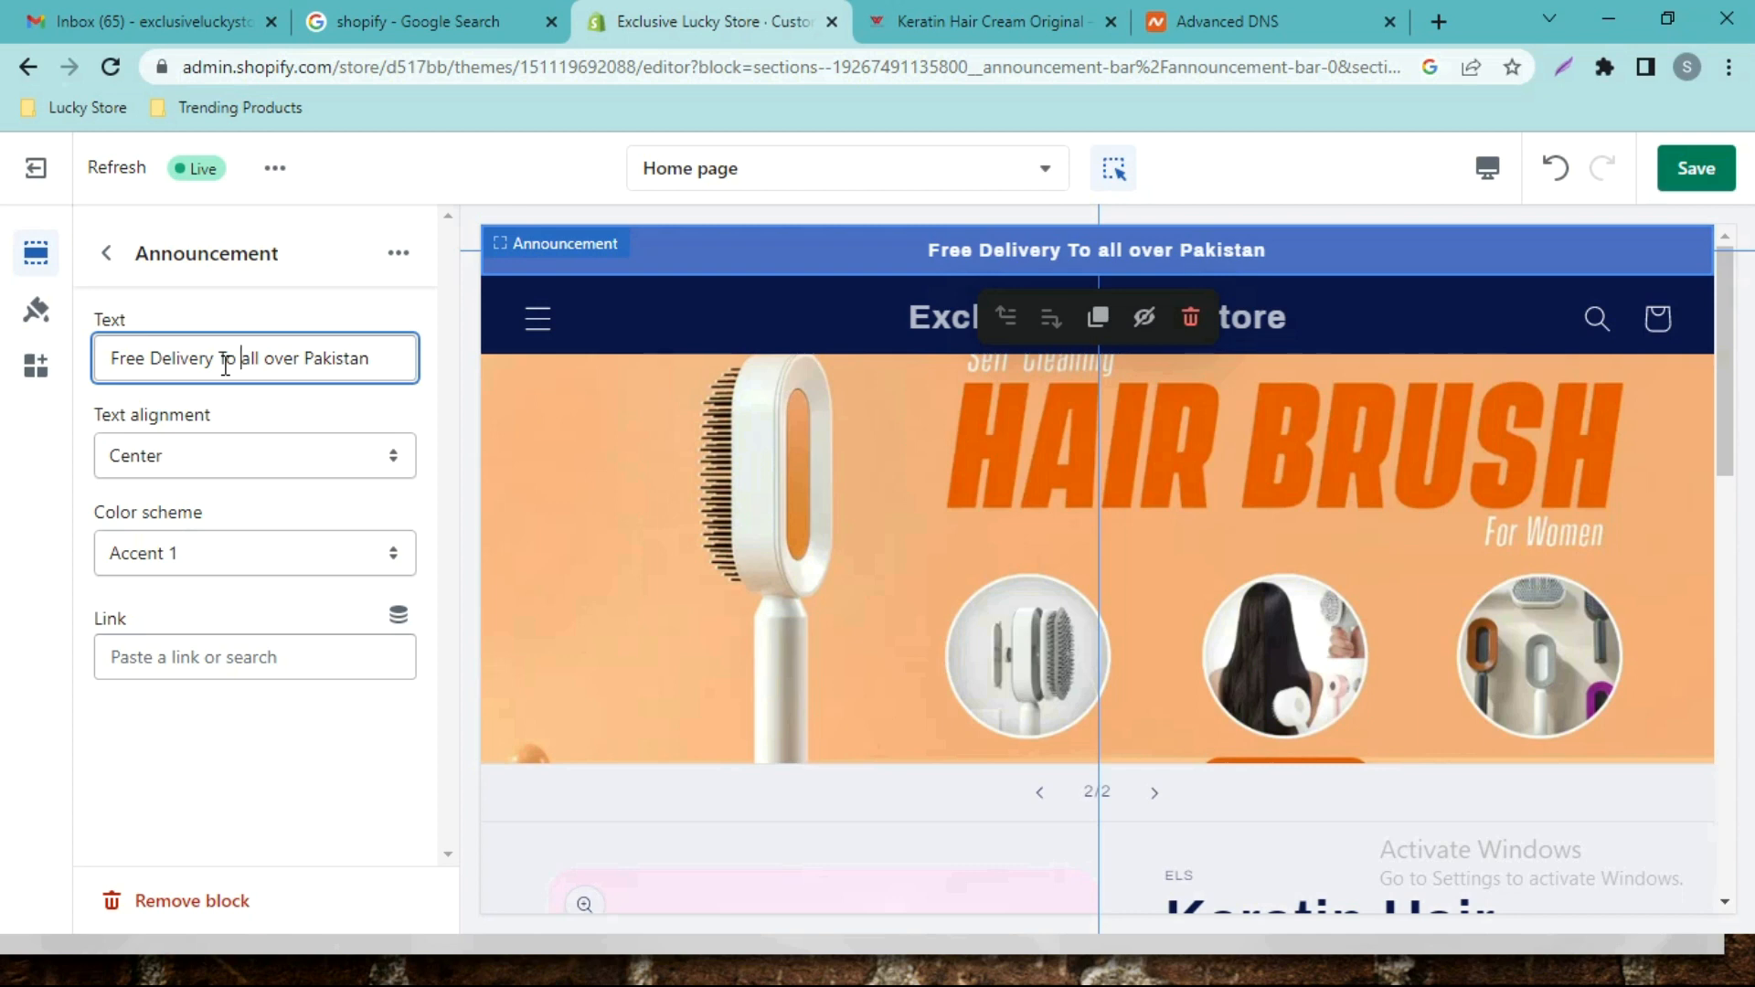
pyautogui.write('A')
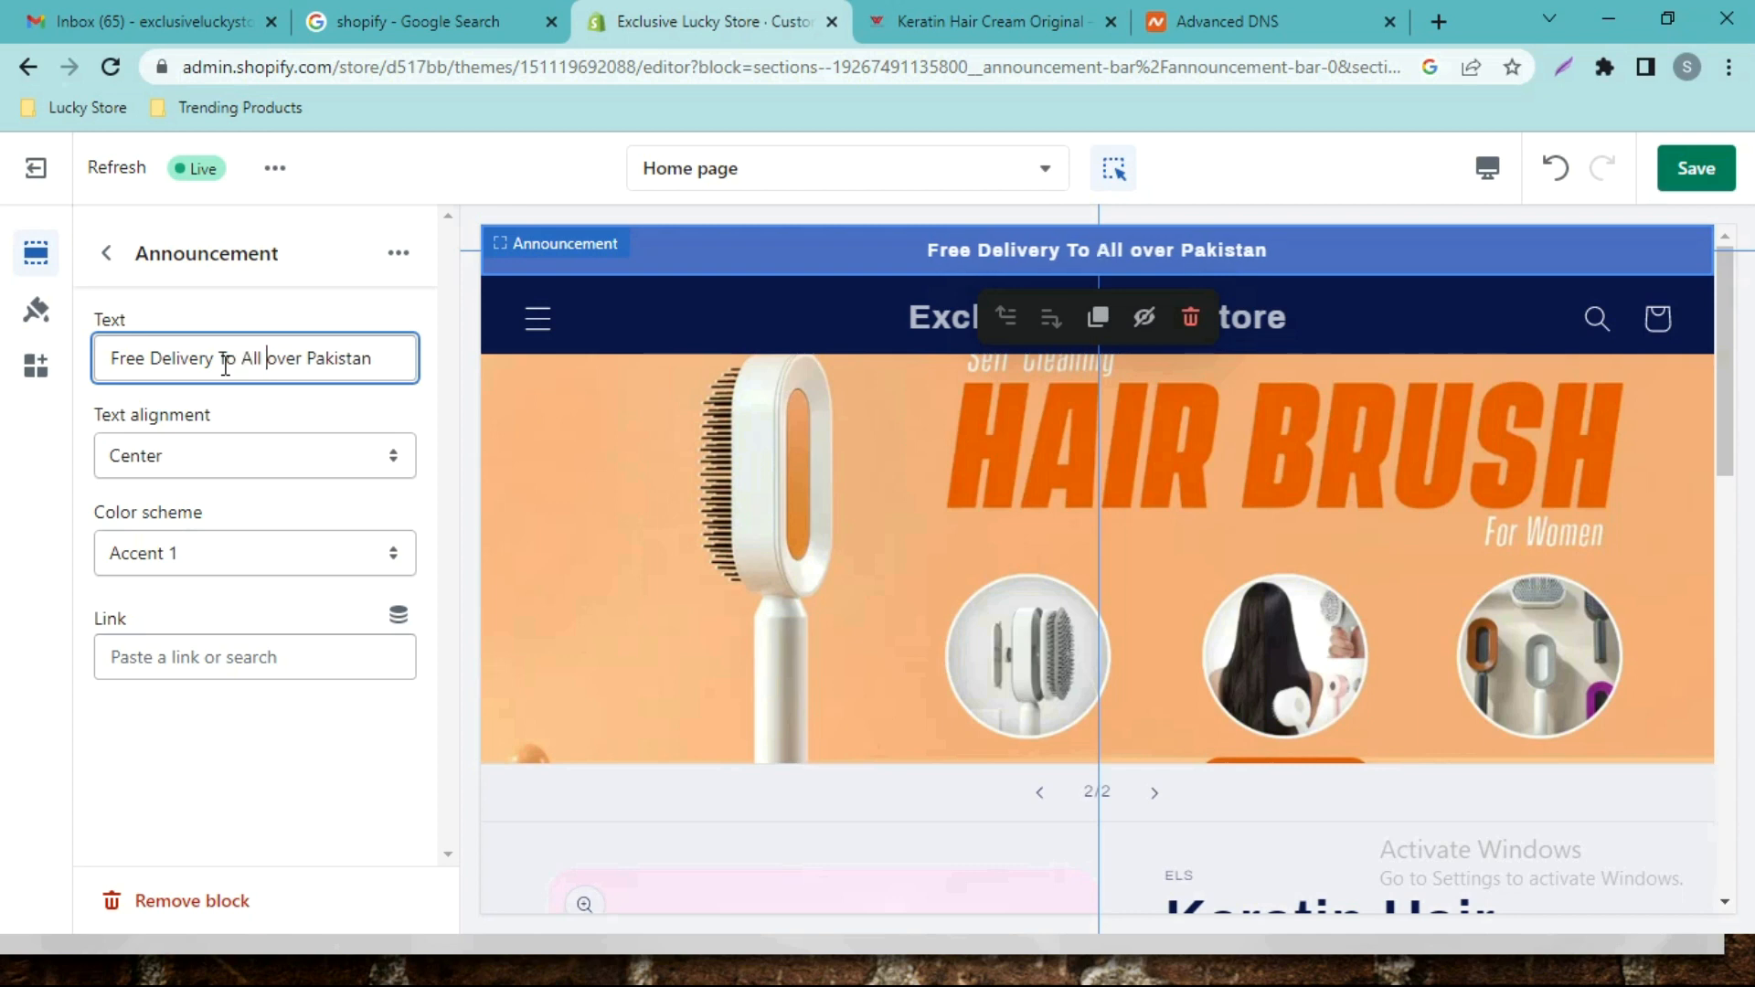
pyautogui.write('O')
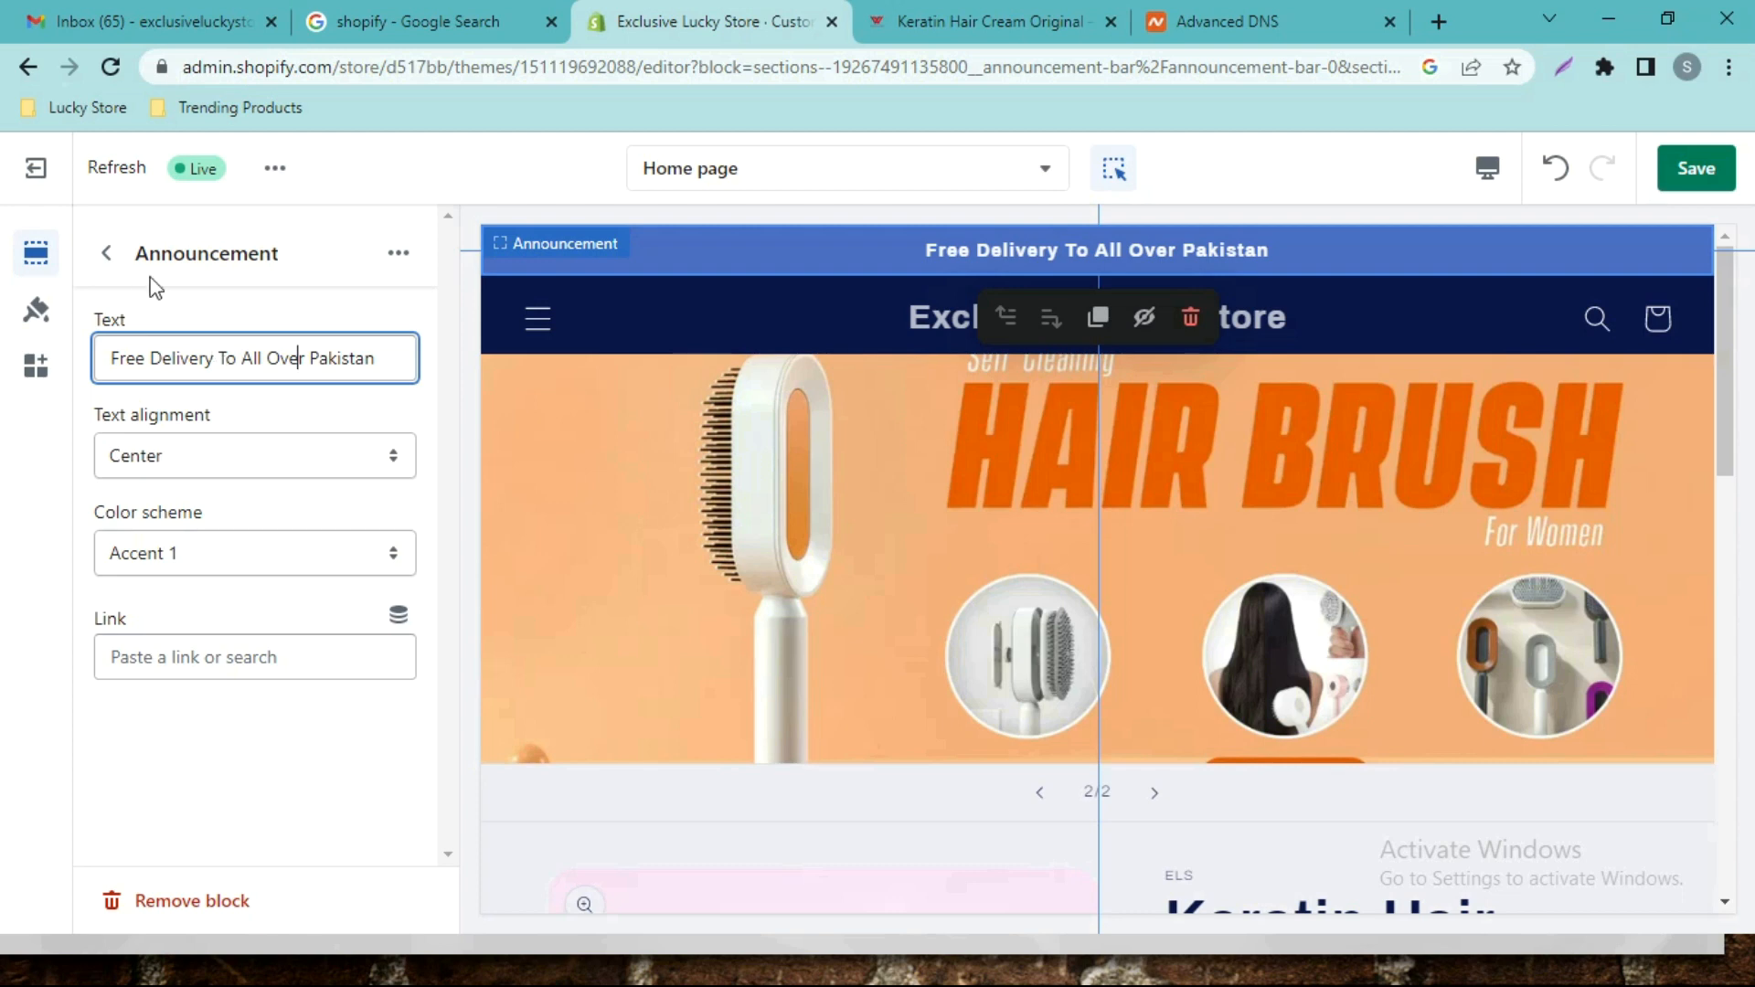
pyautogui.click(106, 253)
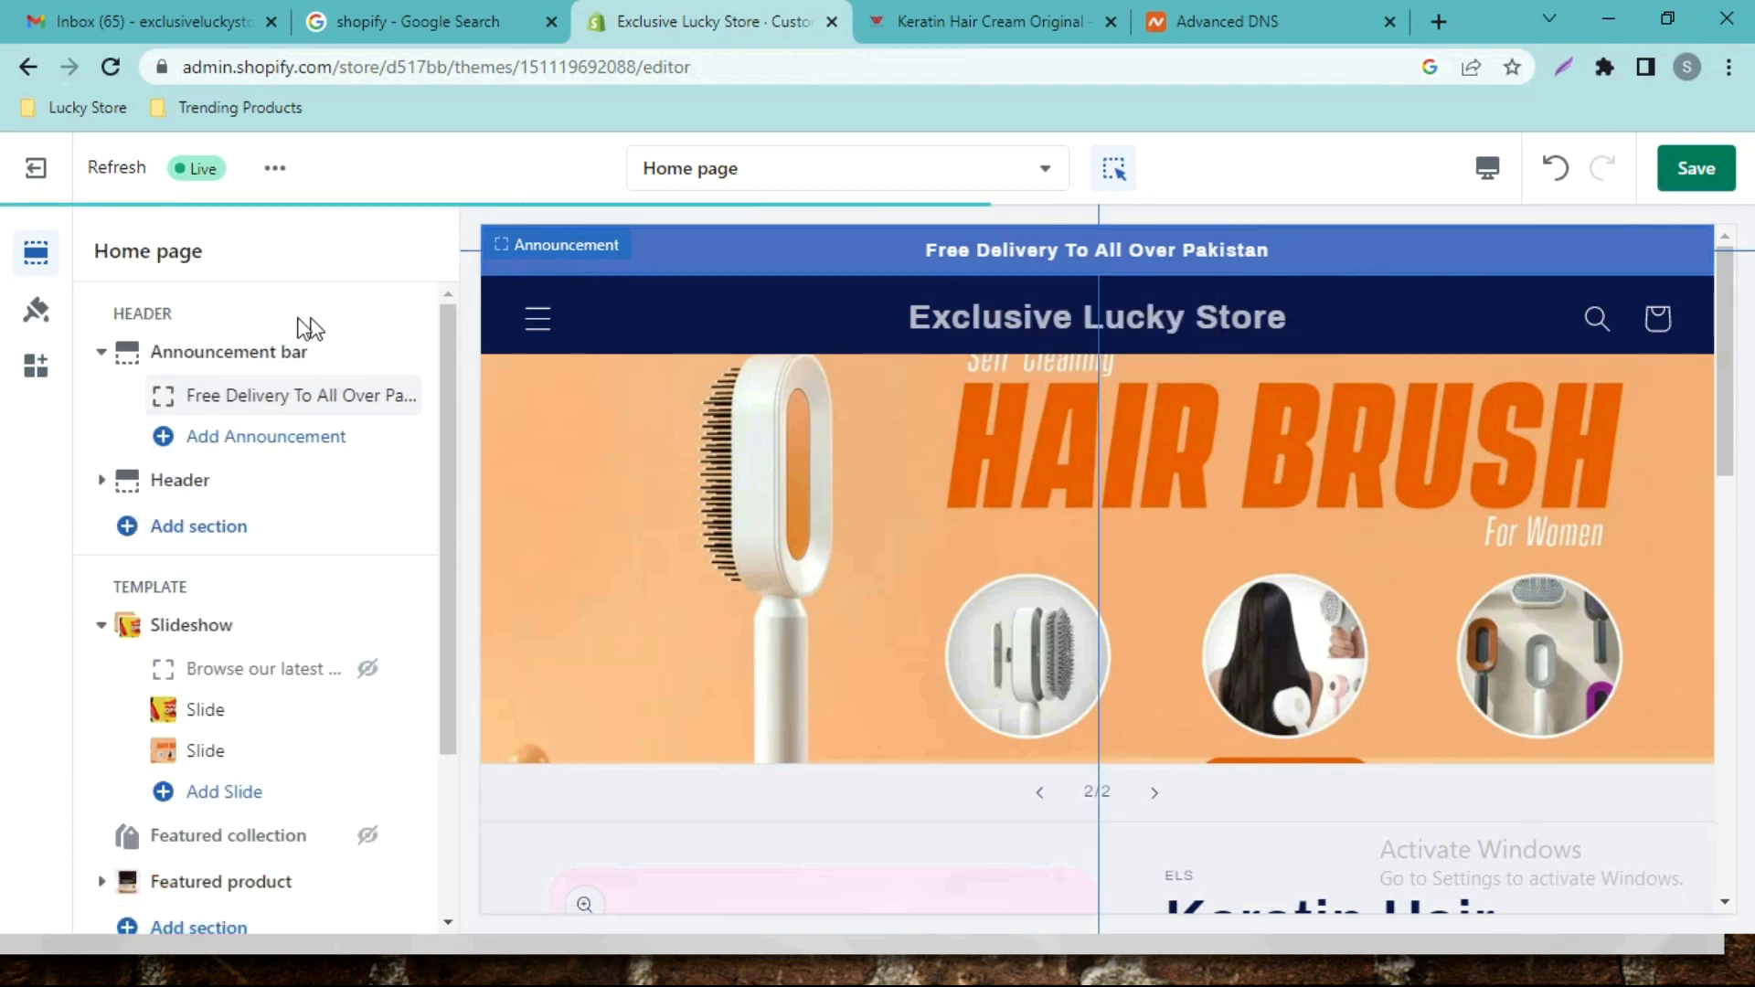
pyautogui.click(217, 494)
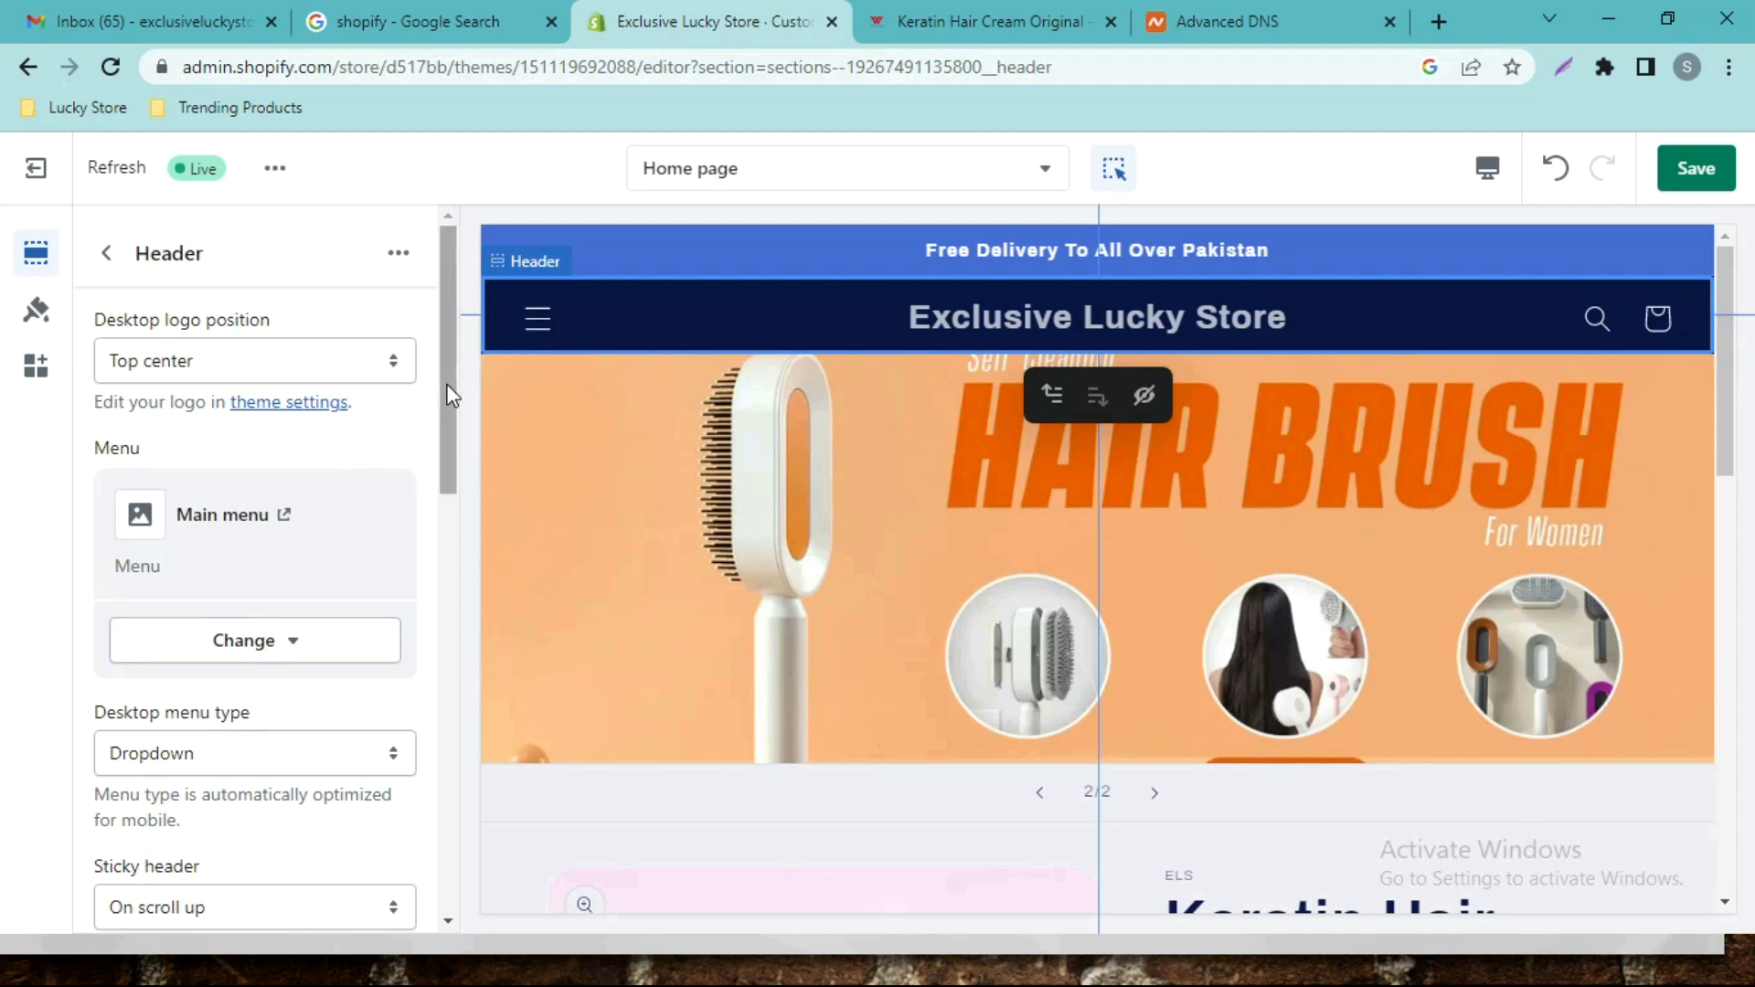
pyautogui.moveTo(448, 395); pyautogui.dragTo(458, 470)
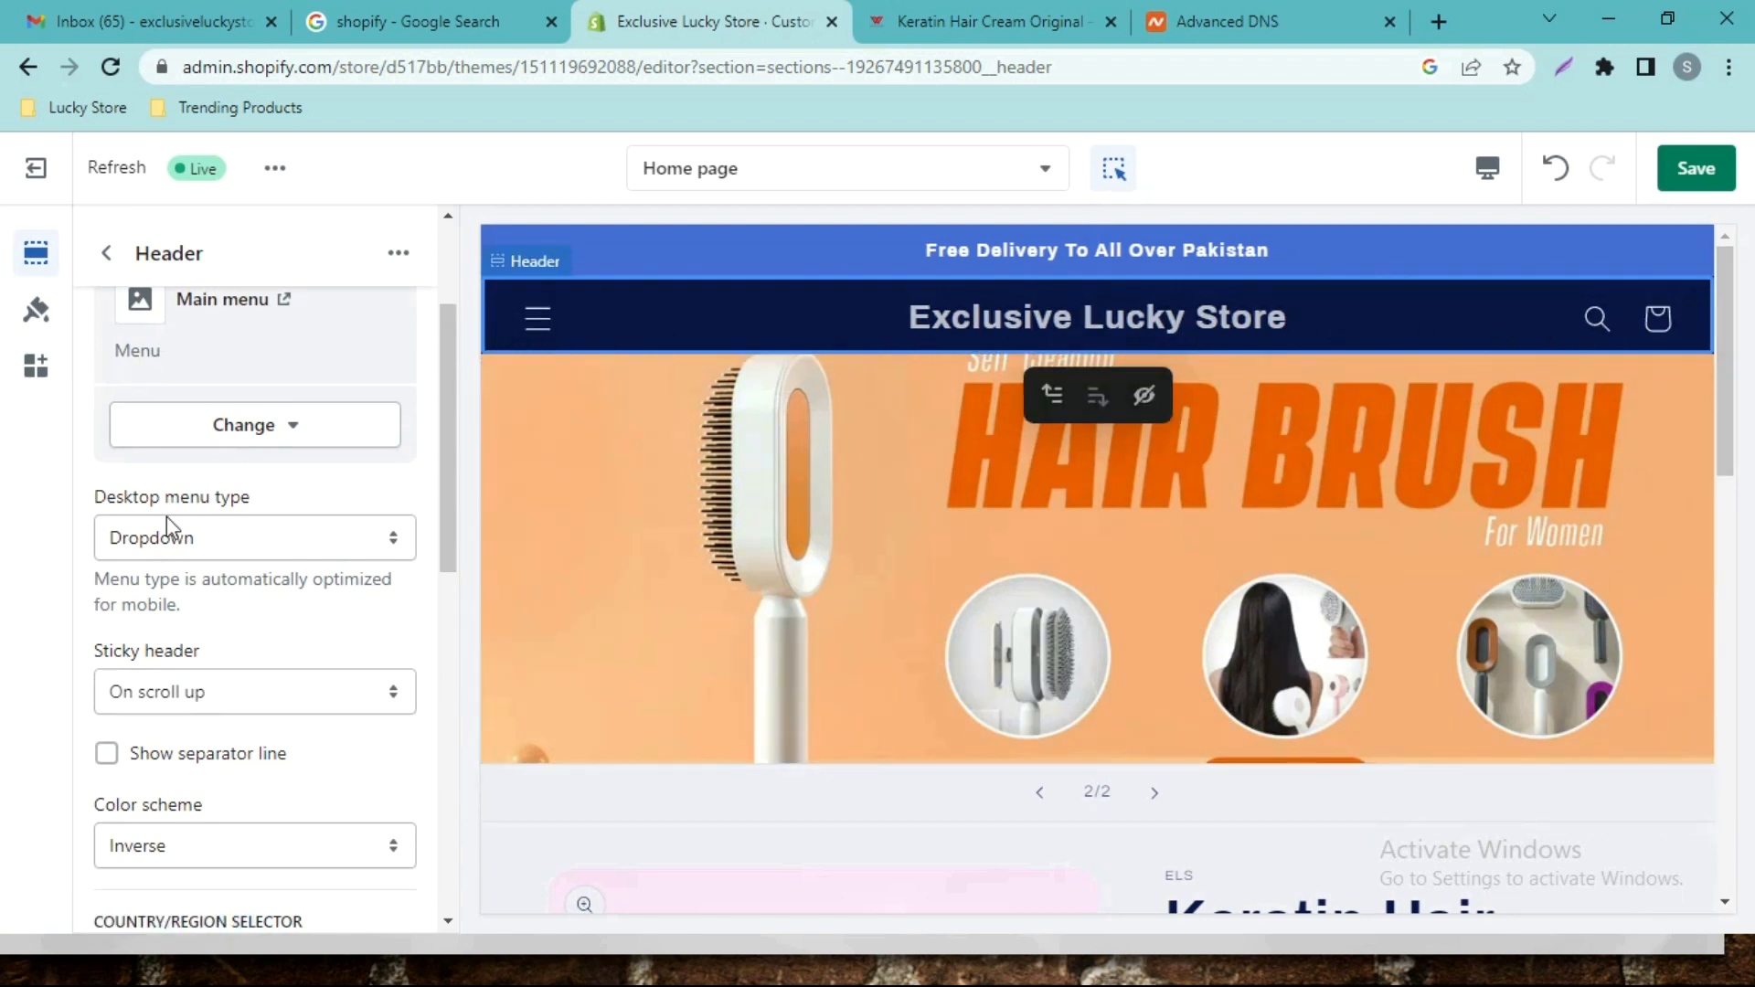
pyautogui.scroll(-8, 243, 494)
pyautogui.scroll(7, 245, 502)
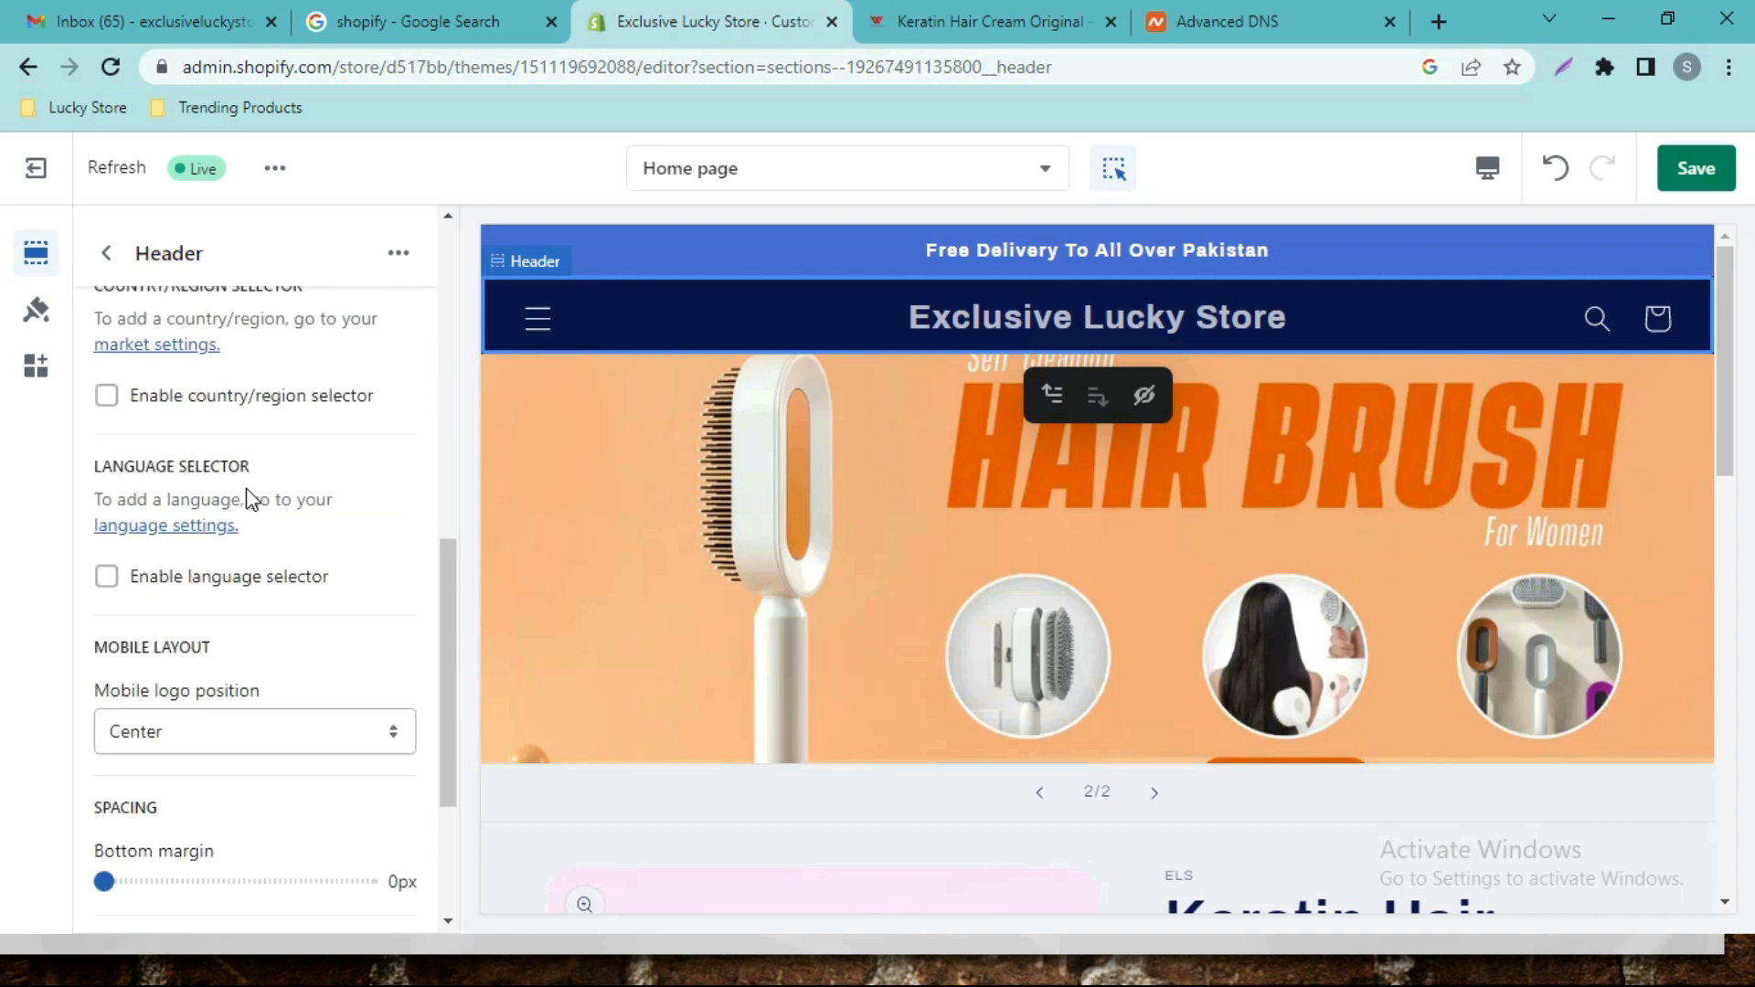
pyautogui.scroll(4, 245, 503)
pyautogui.scroll(-1, 235, 498)
pyautogui.scroll(1, 234, 493)
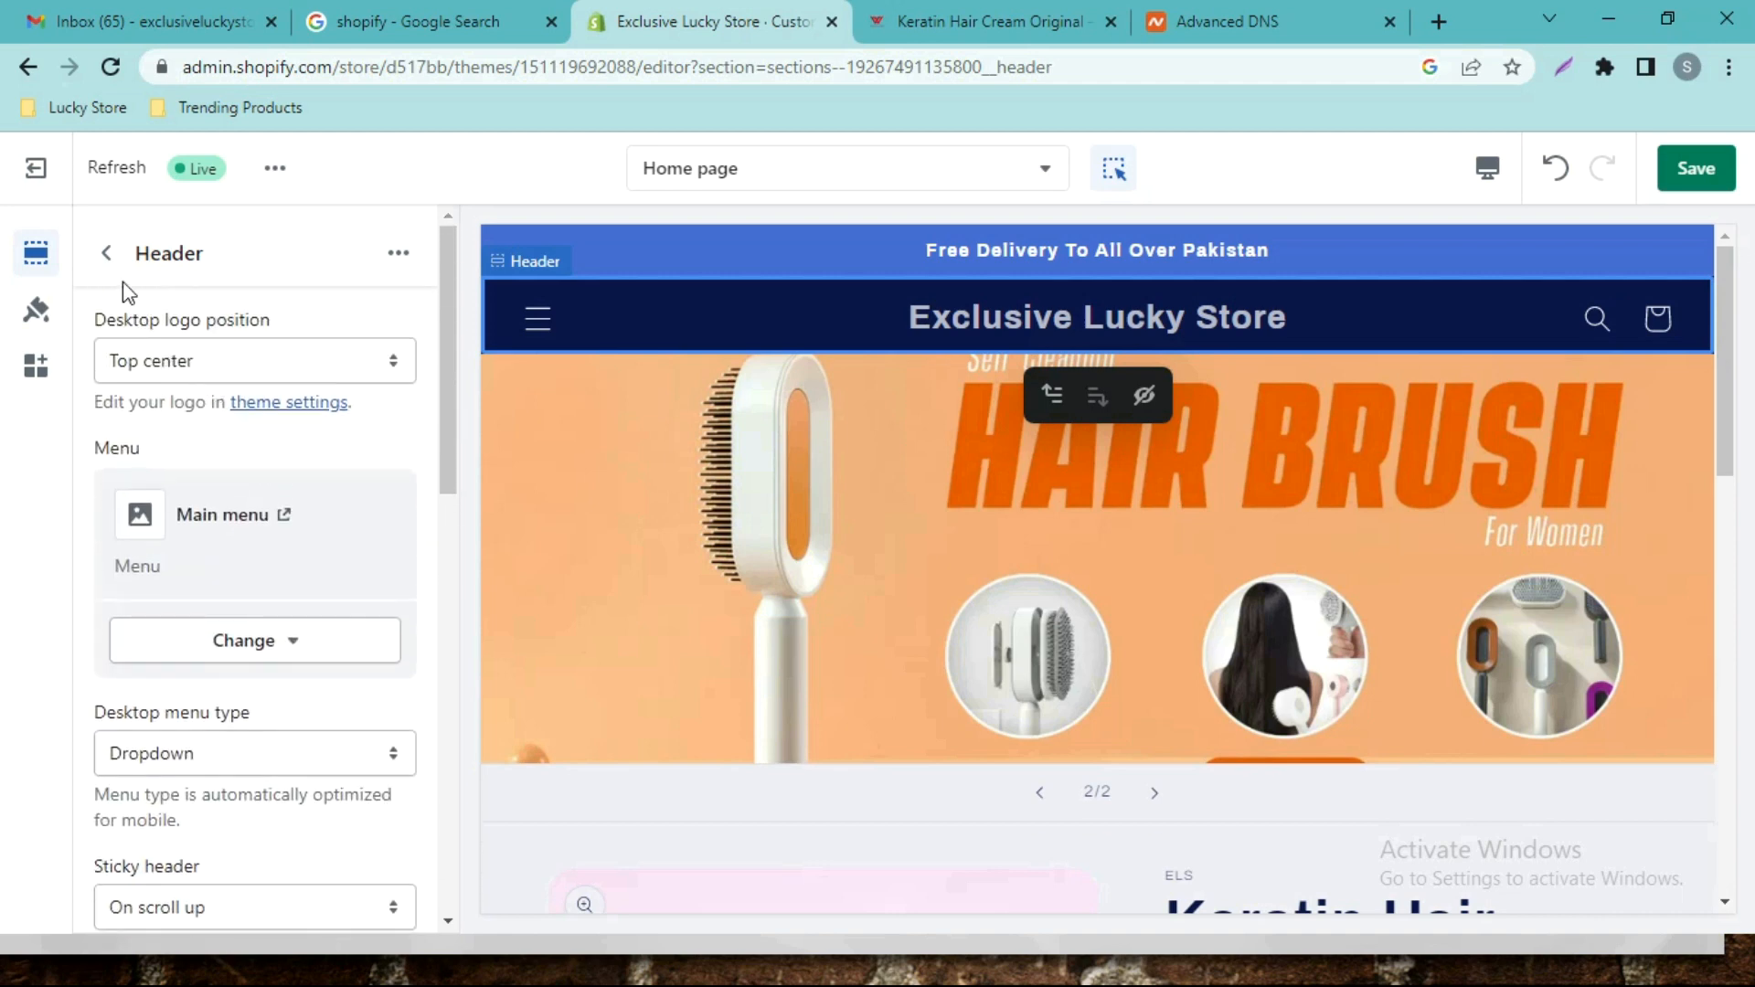
pyautogui.click(107, 256)
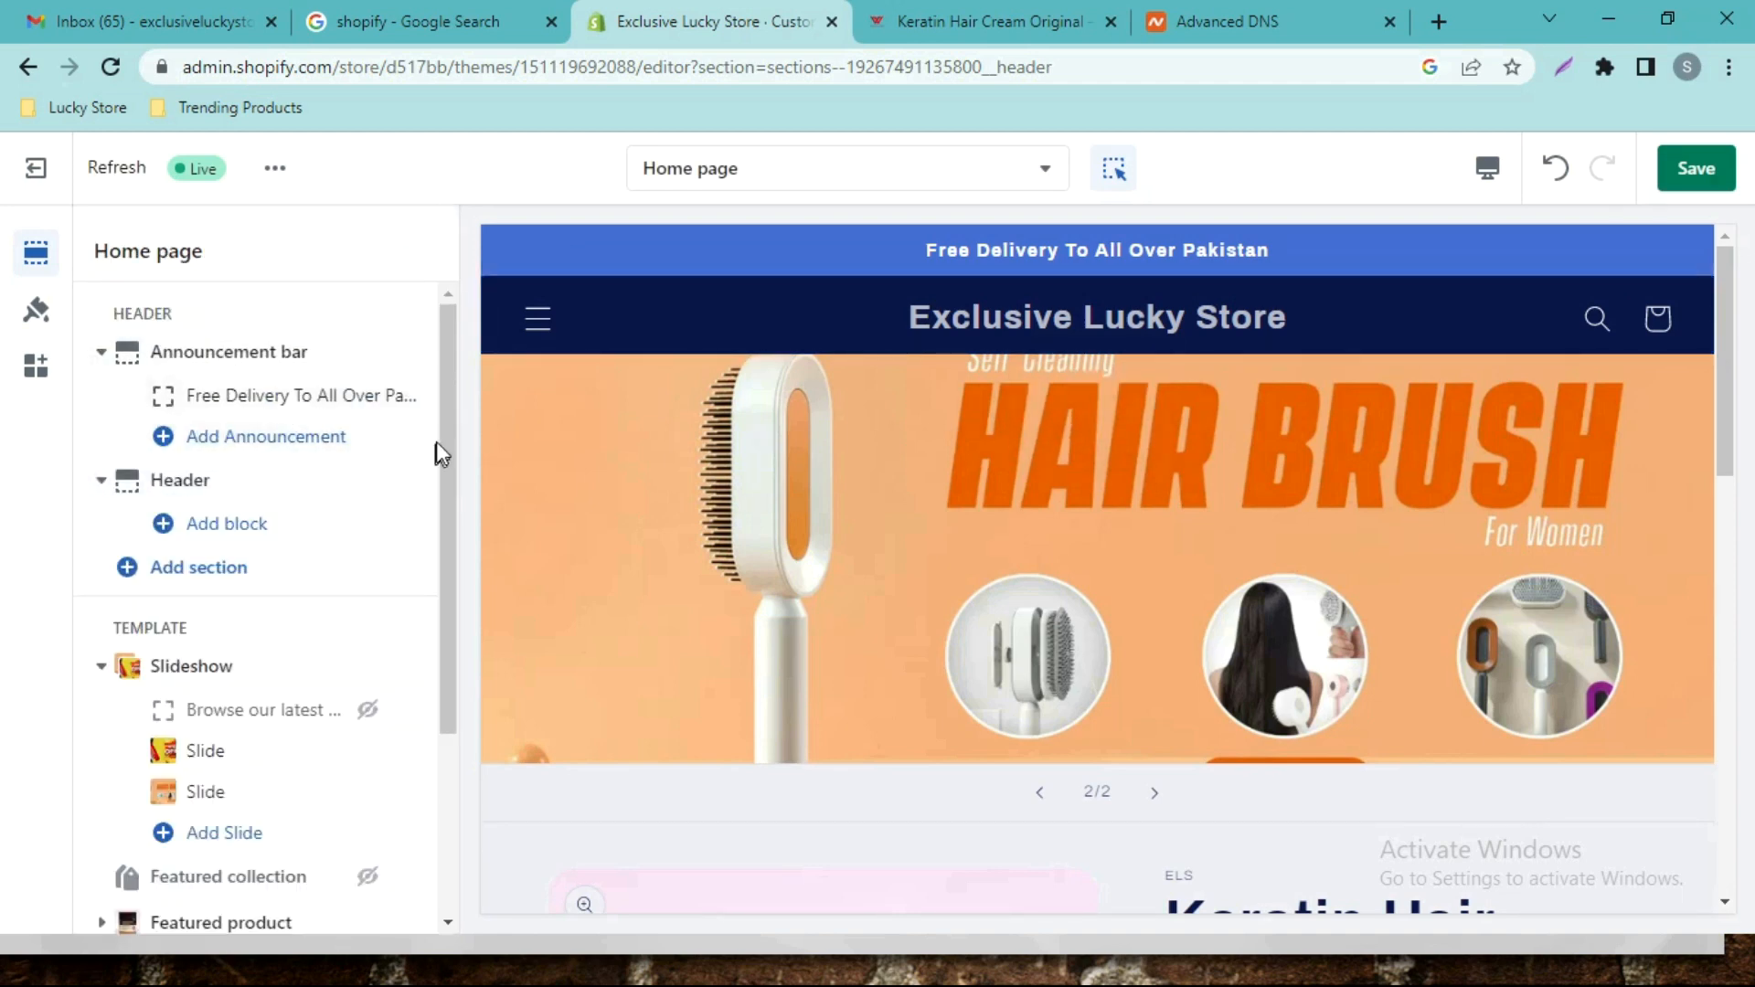
pyautogui.moveTo(445, 435); pyautogui.dragTo(444, 651)
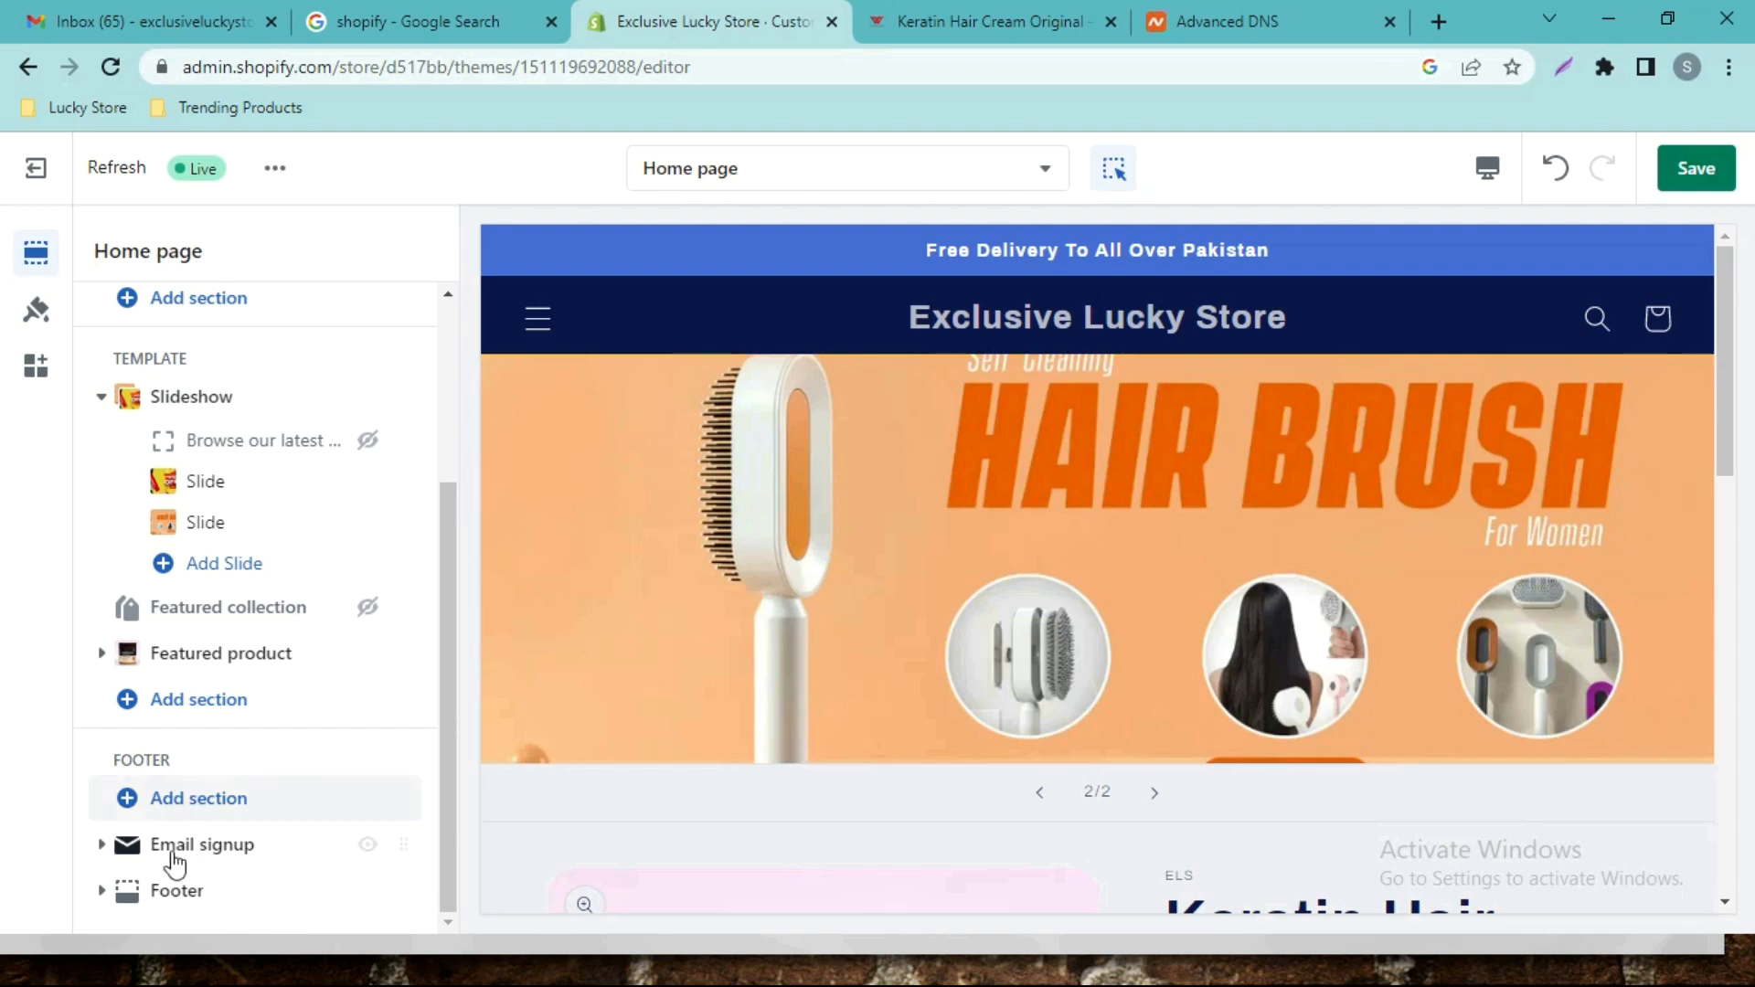
# Expand the Footer section and list its addable blocks: Menu, Brand information, Text, Image.
pyautogui.moveTo(169, 851)
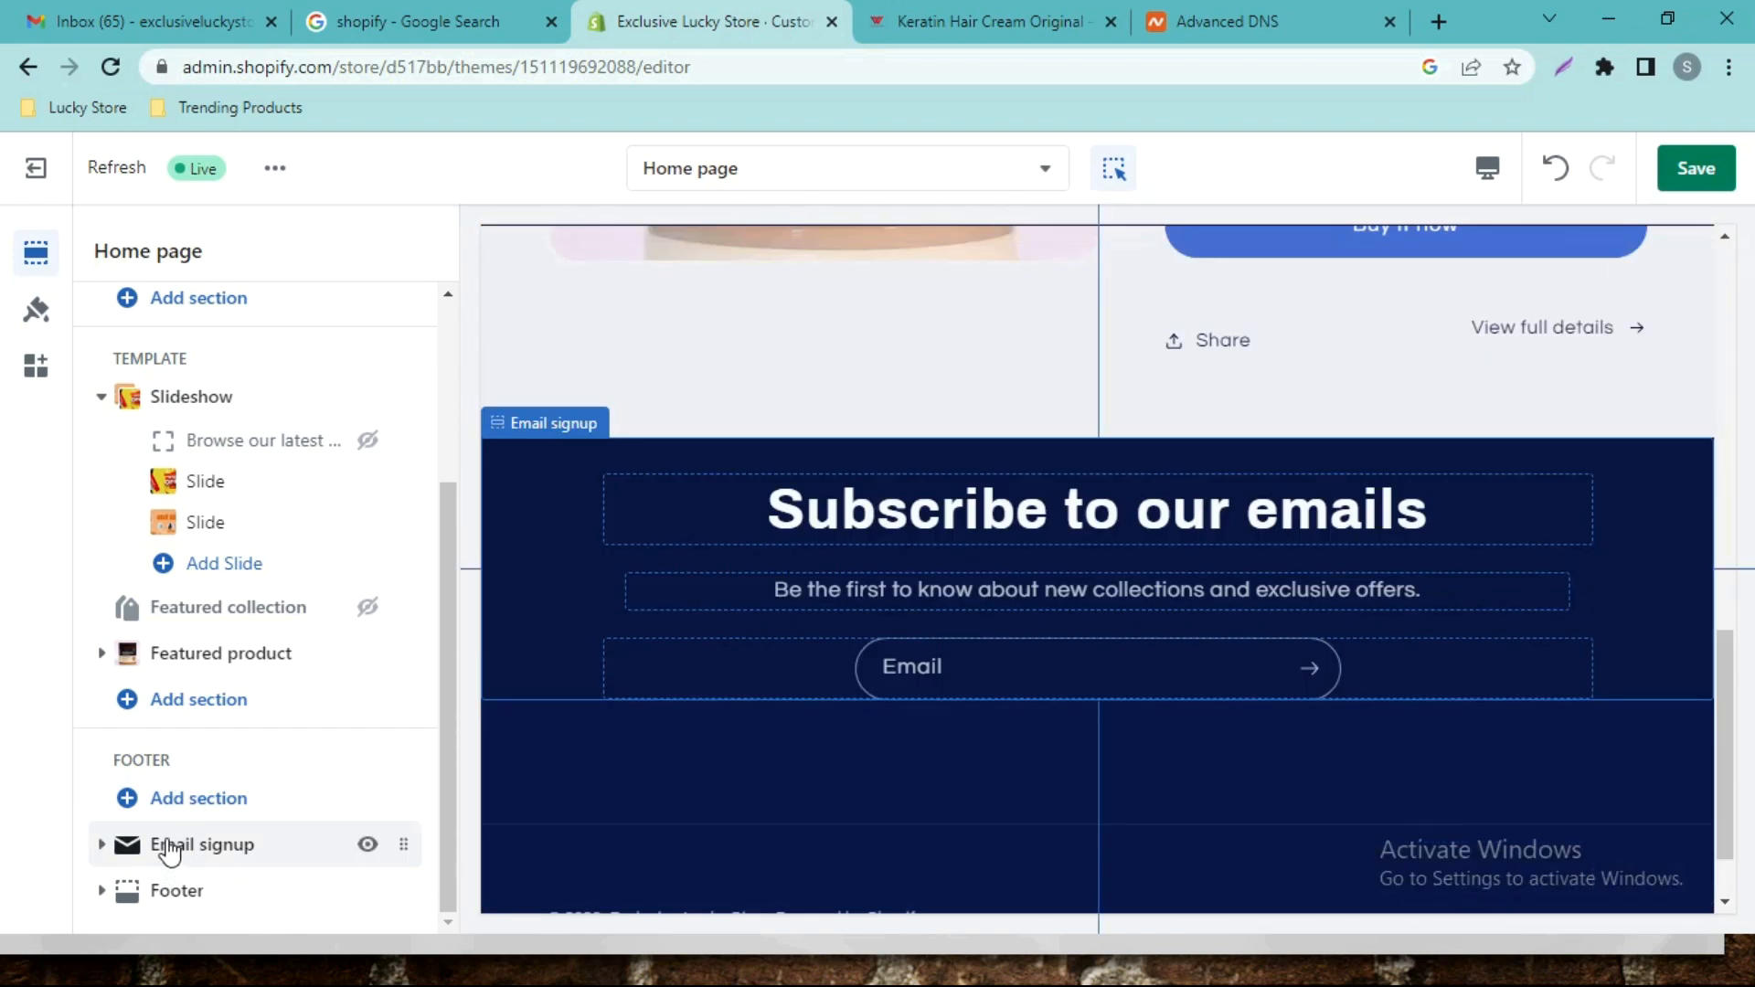
pyautogui.moveTo(201, 910)
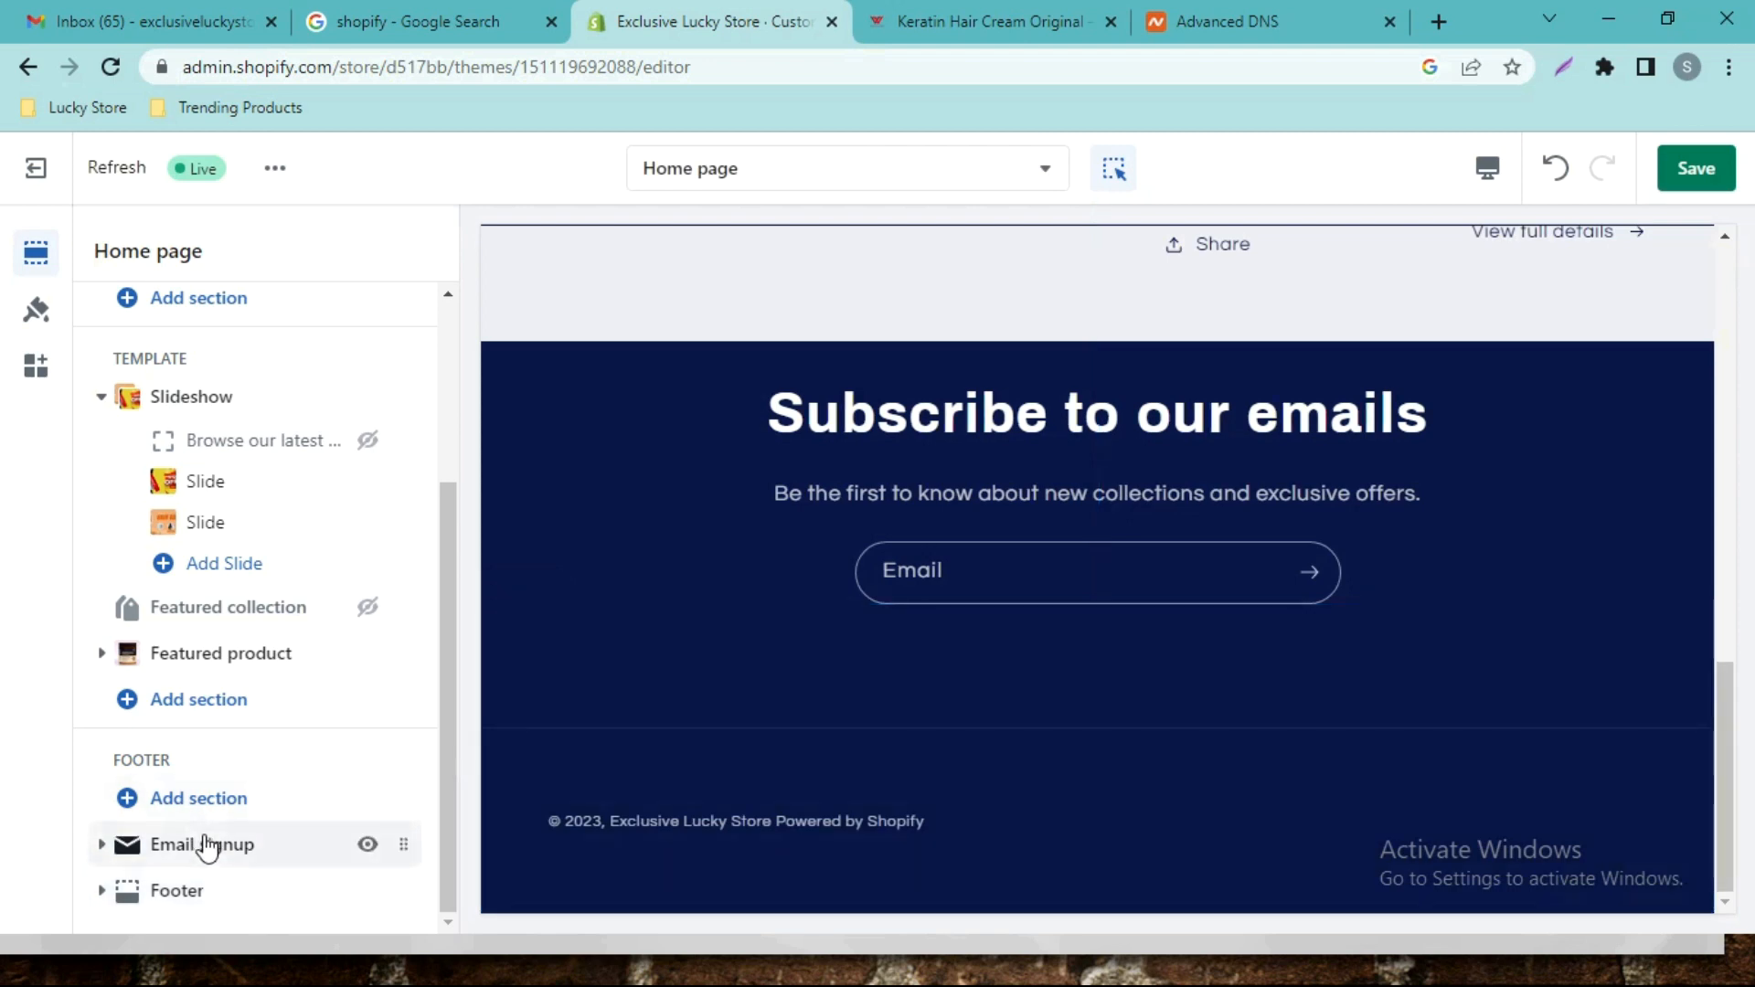
pyautogui.click(179, 809)
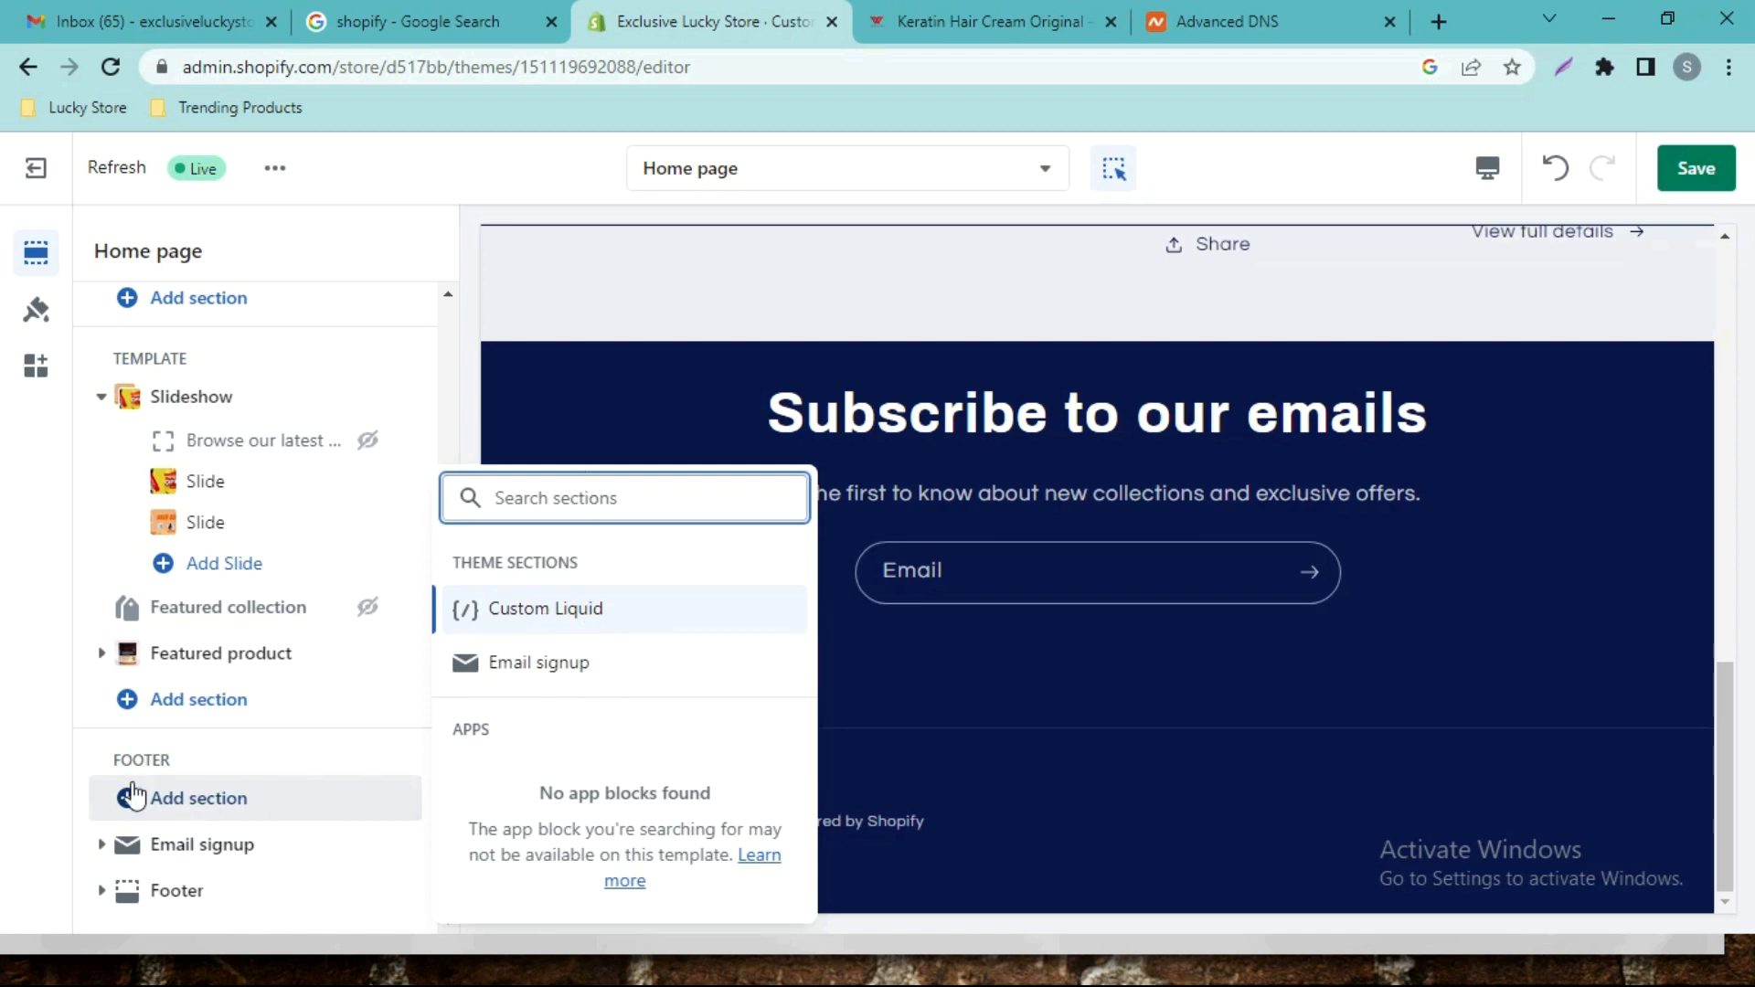
pyautogui.click(210, 779)
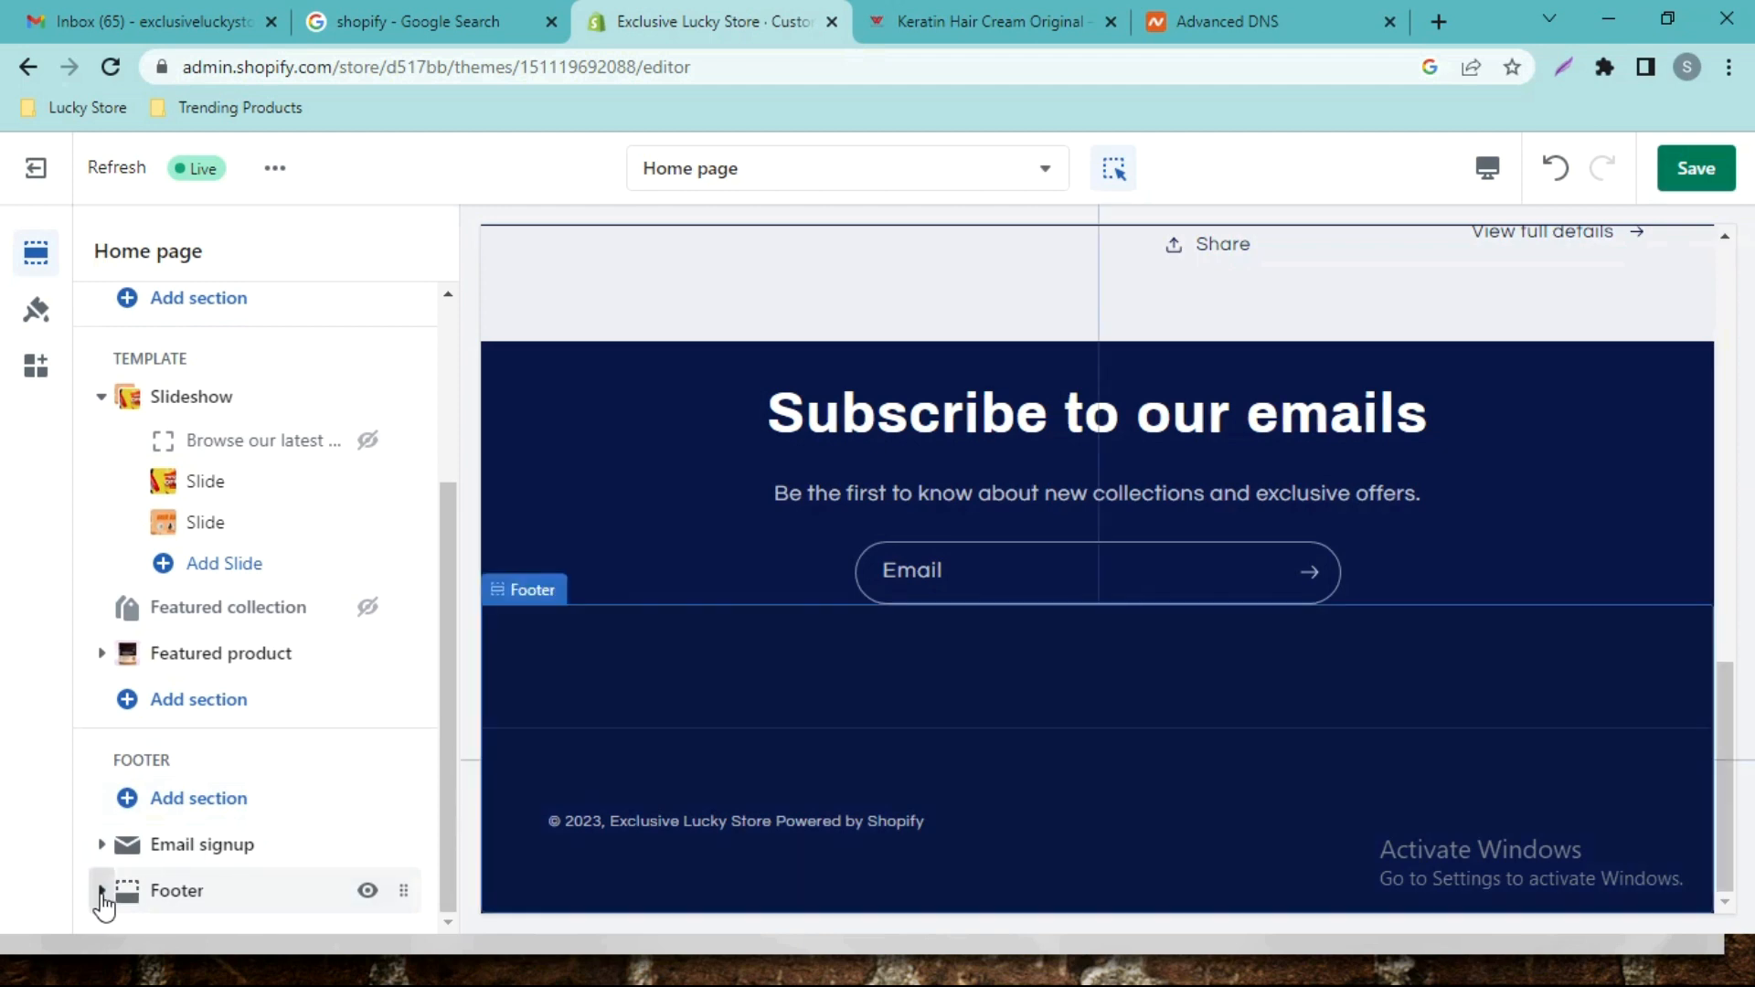
pyautogui.click(102, 892)
pyautogui.scroll(-1, 274, 828)
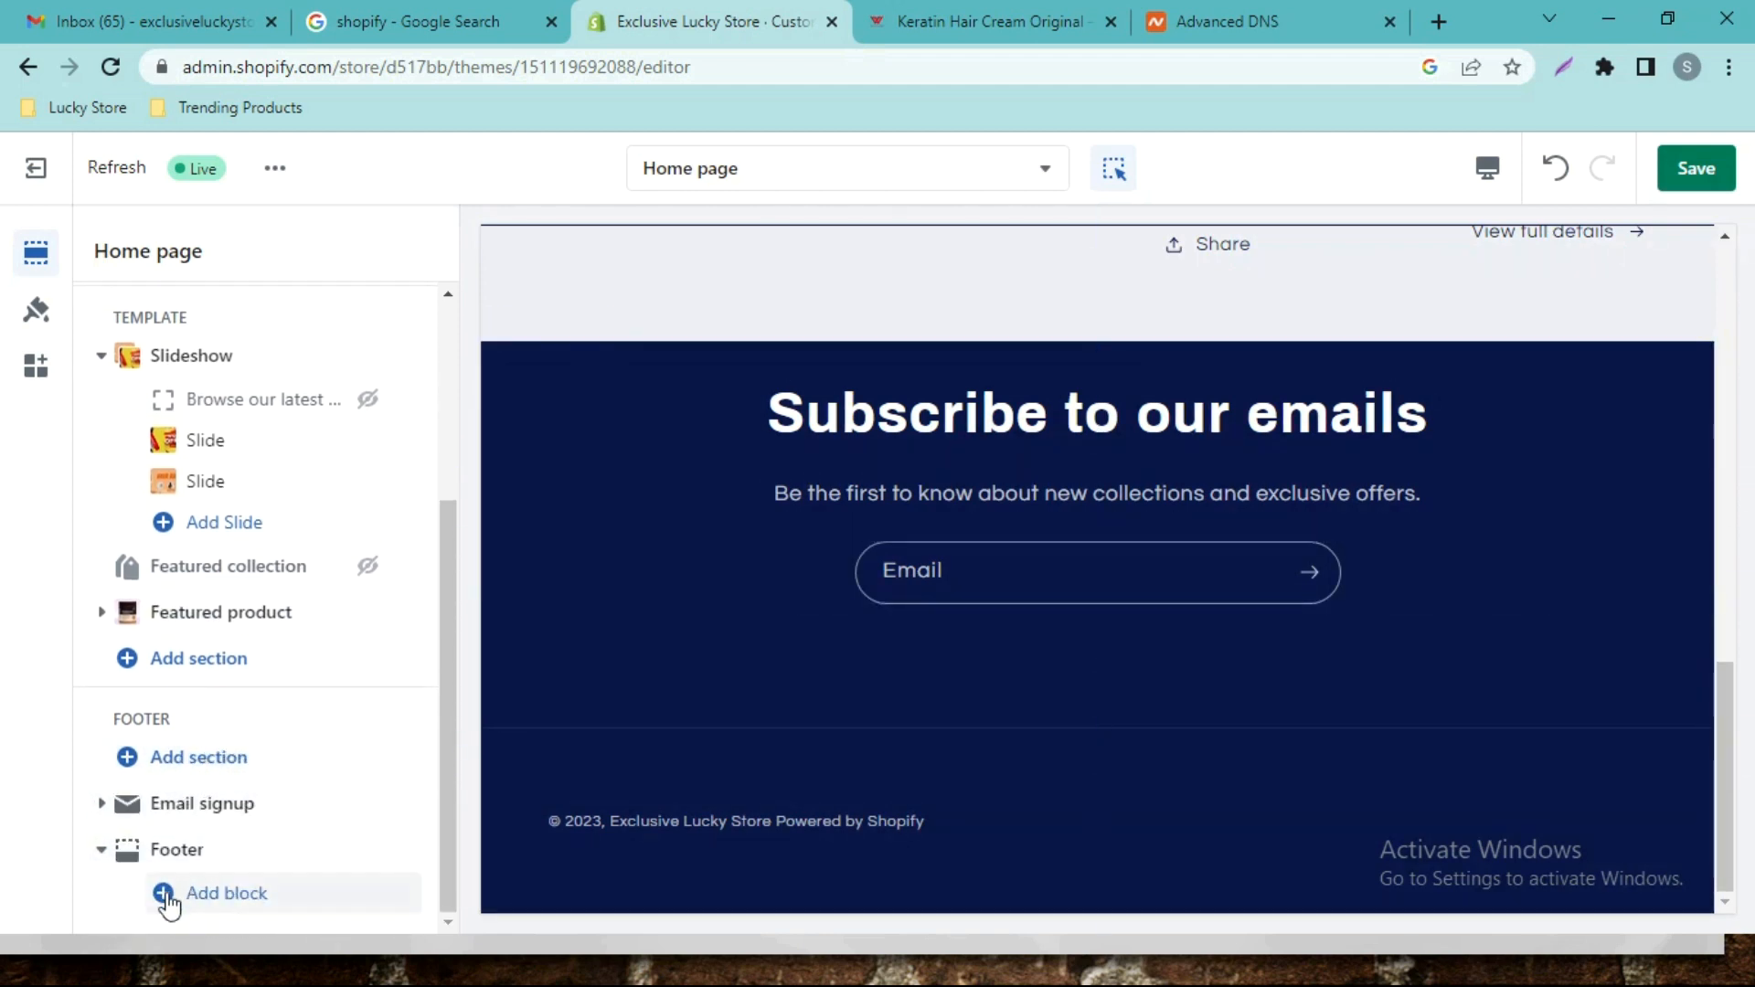
pyautogui.click(208, 903)
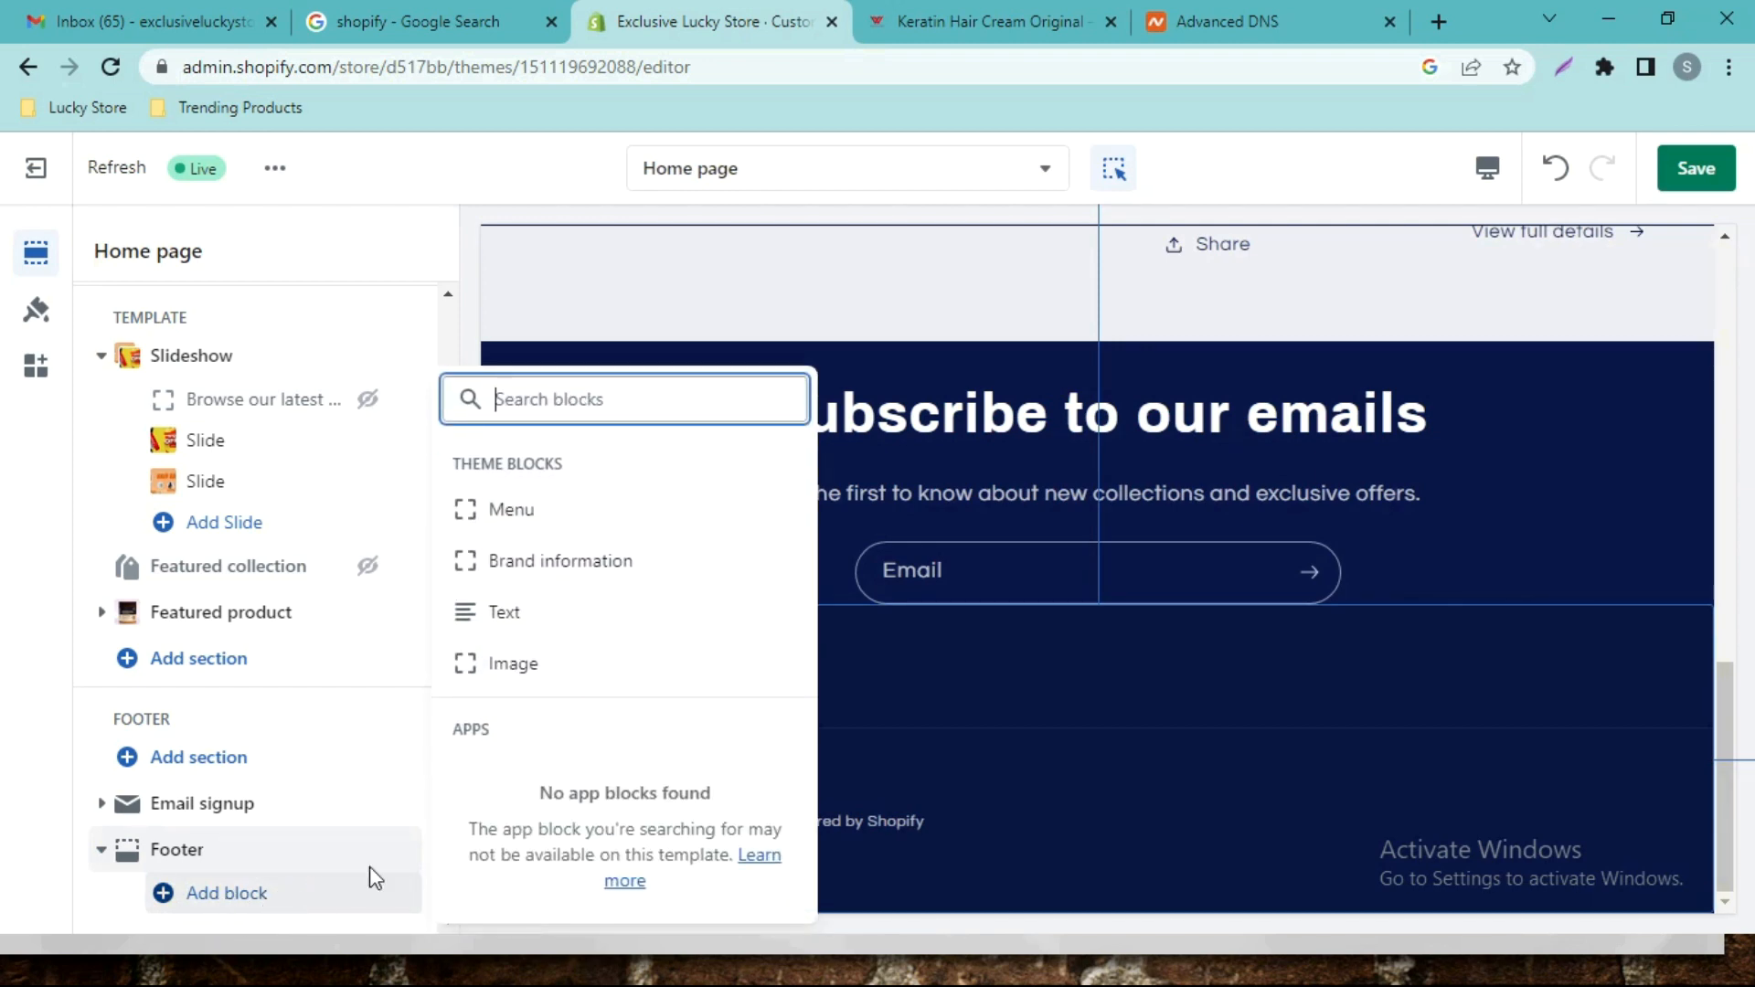
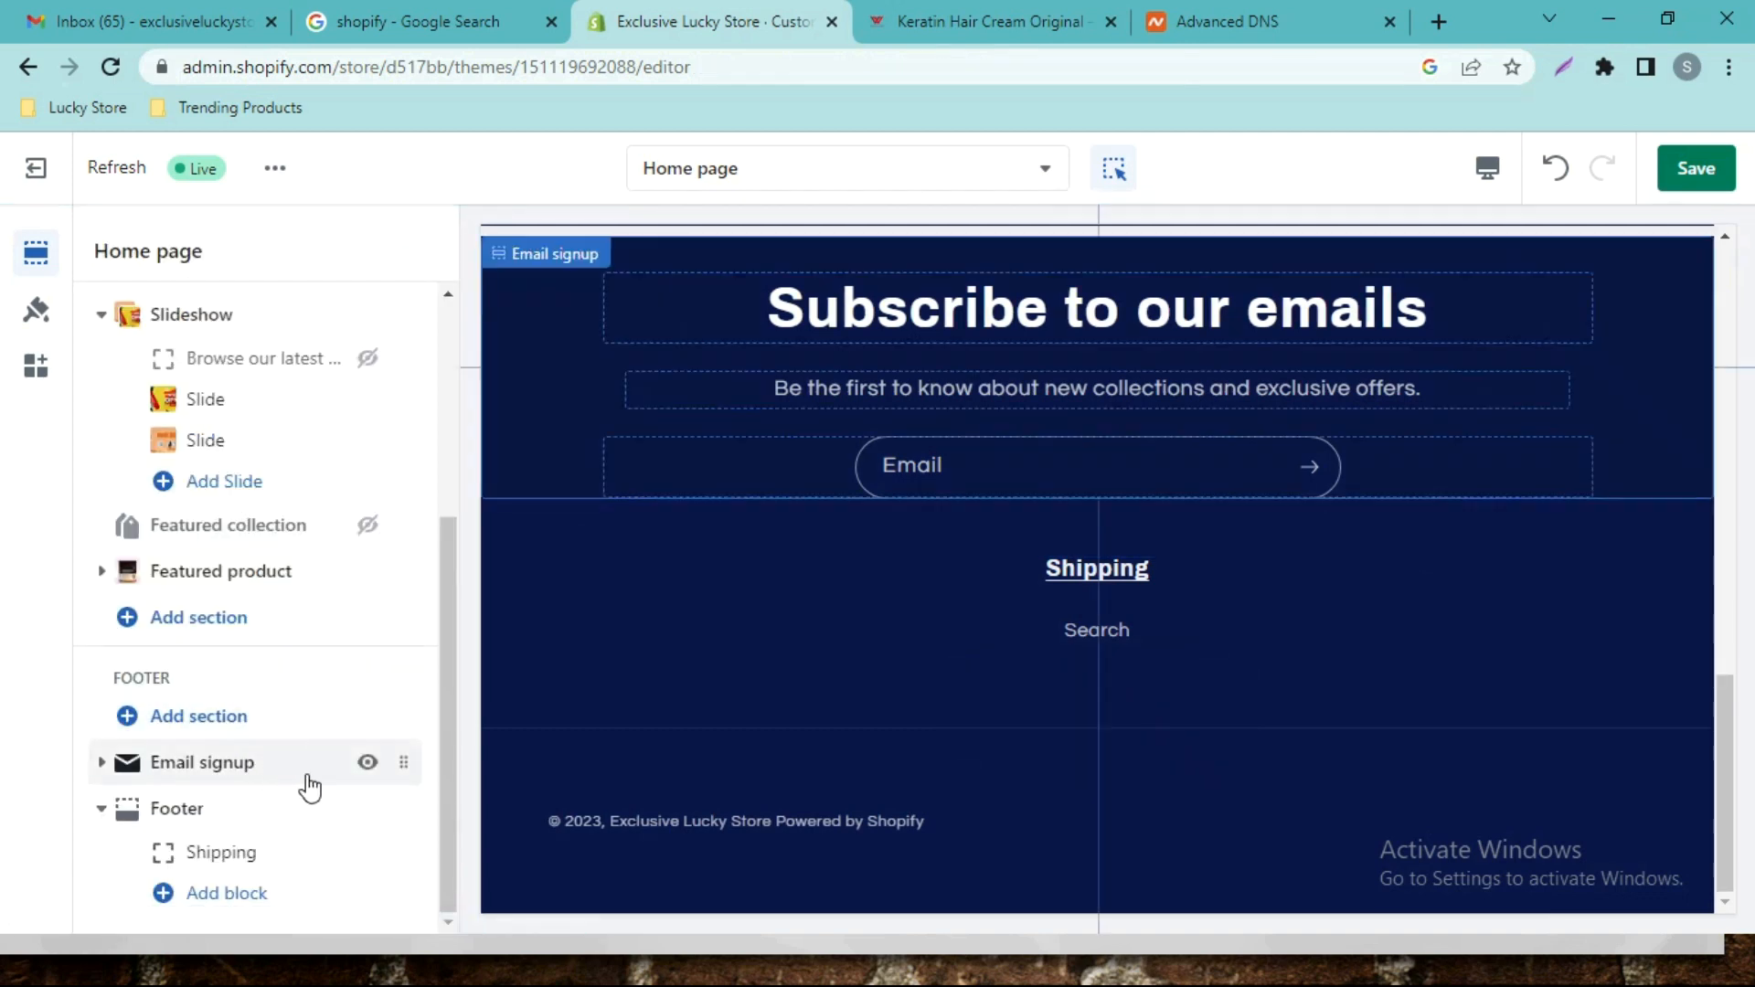
# Add a Text block with a 'Heading' placeholder to the footer, beside the Shipping menu.
pyautogui.click(248, 900)
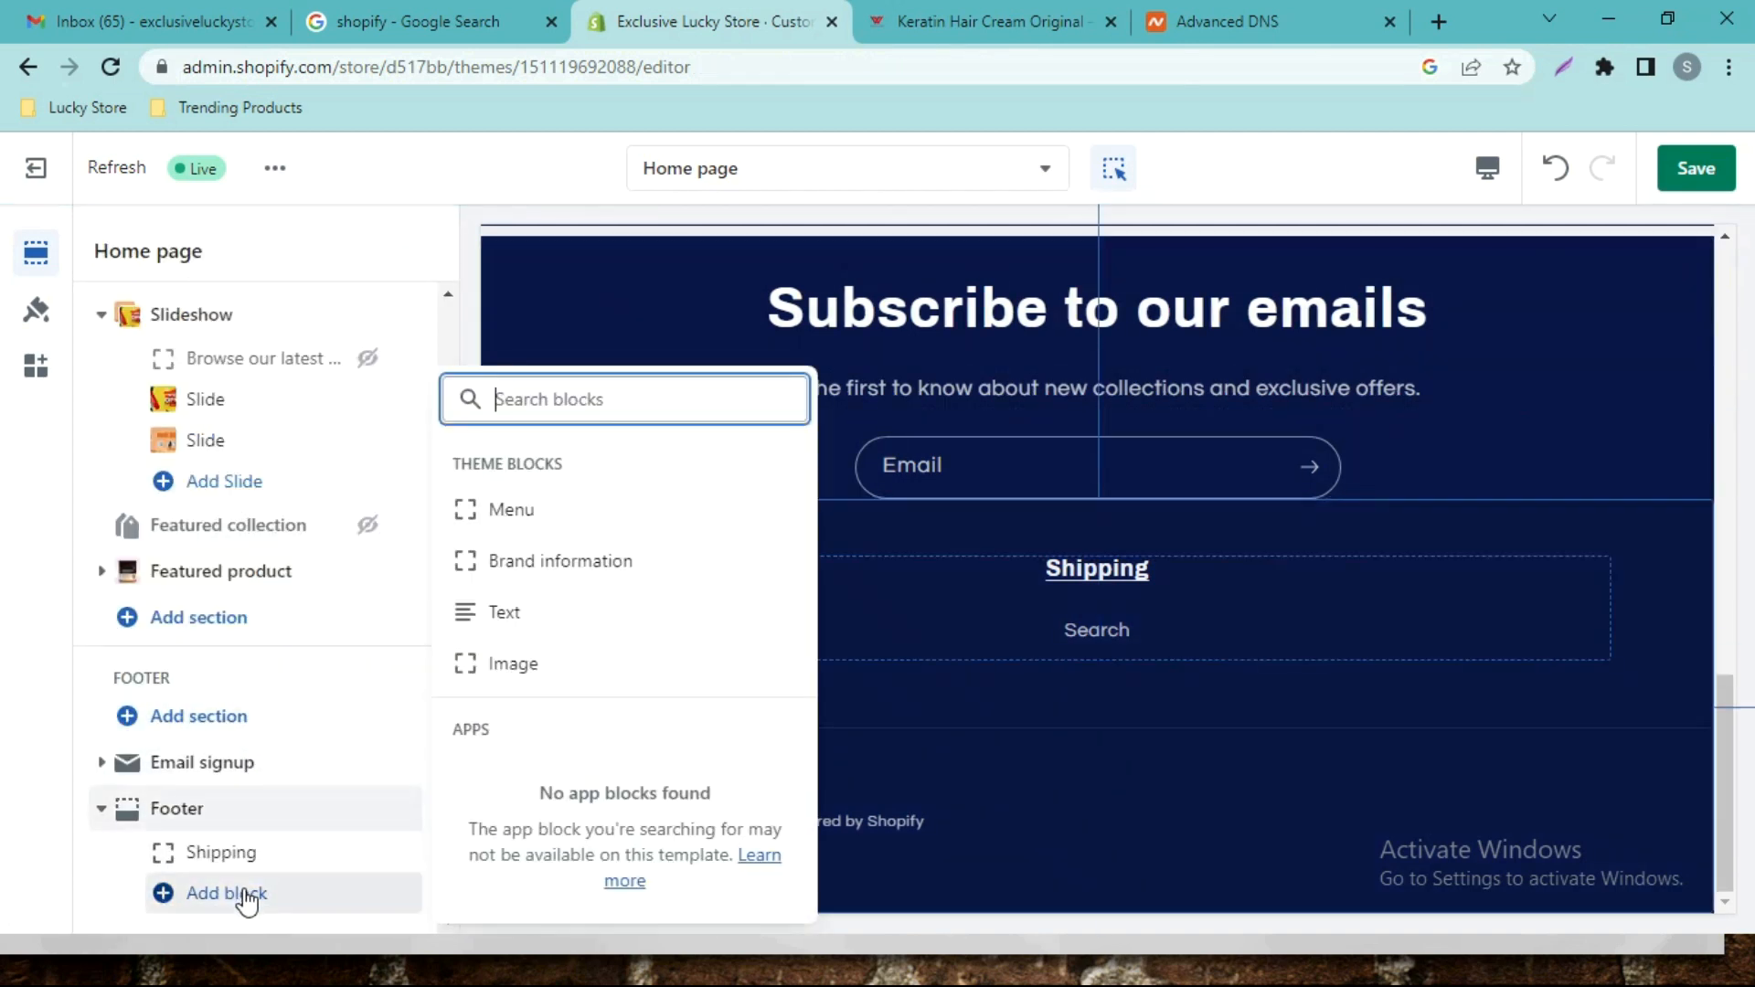
pyautogui.click(575, 618)
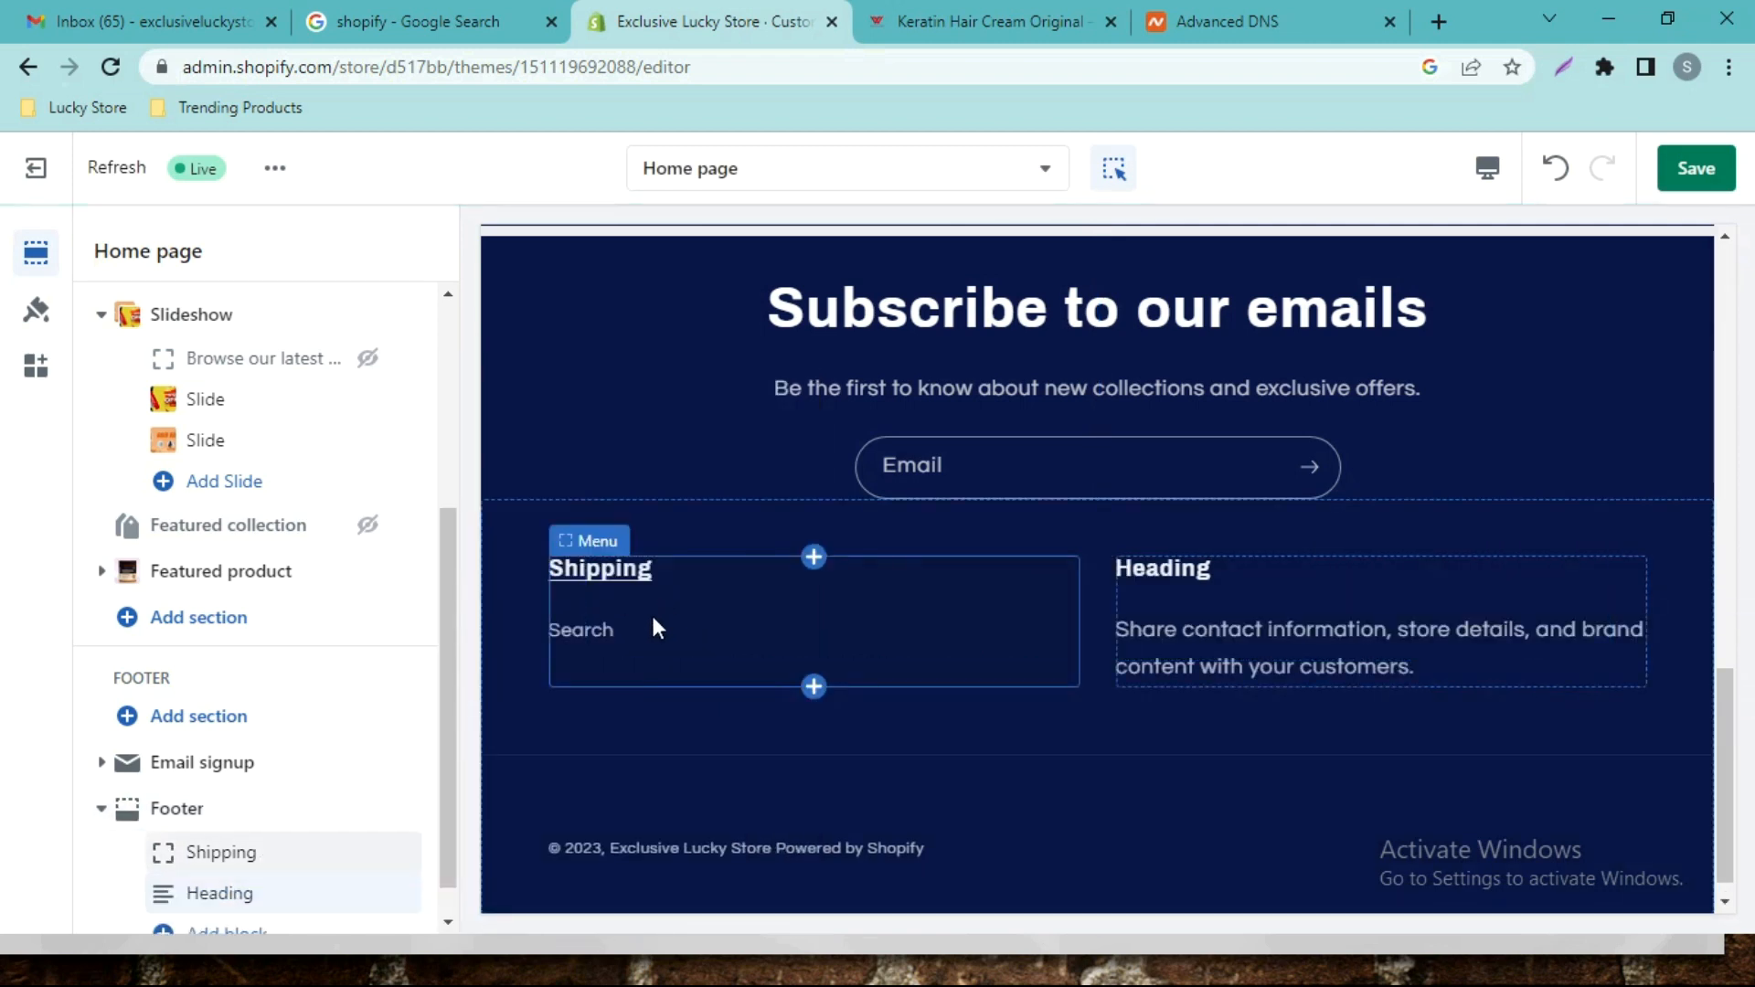
pyautogui.scroll(1, 311, 820)
pyautogui.scroll(-2, 311, 820)
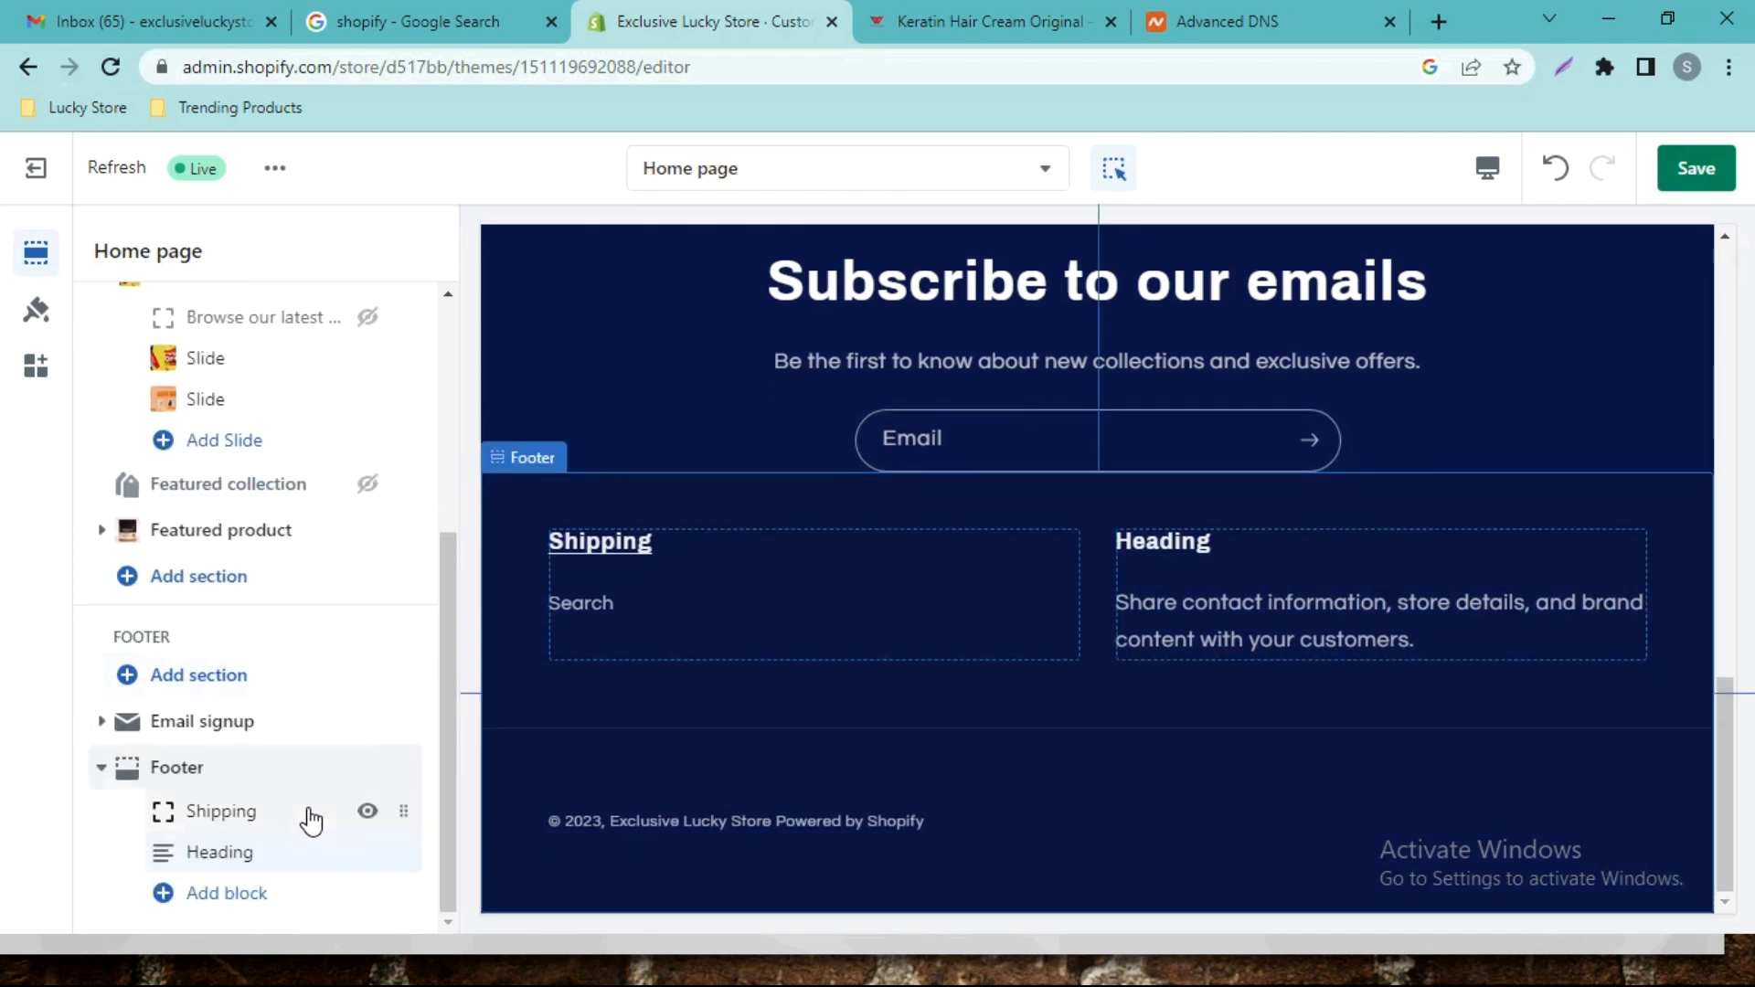
# Change the footer Text block's heading to 'Post Order Procedure', fixing the 'Posy' typo.
pyautogui.click(233, 855)
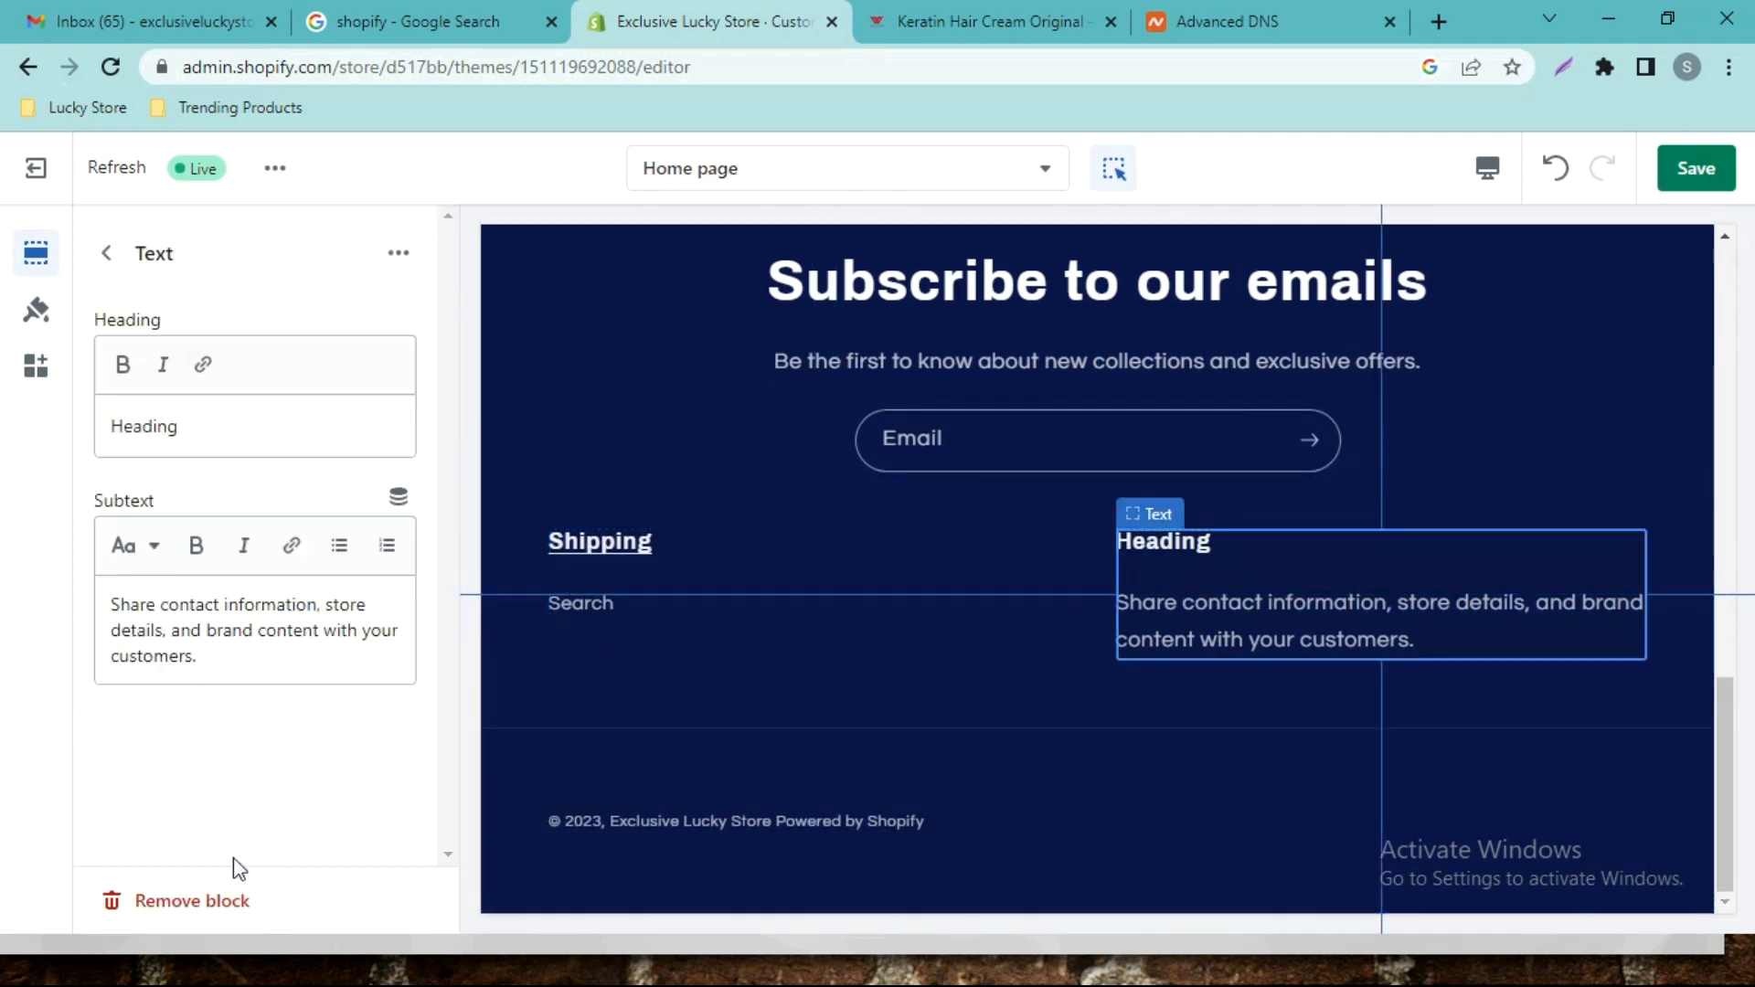
pyautogui.click(224, 435)
pyautogui.moveTo(224, 436); pyautogui.dragTo(80, 424)
pyautogui.write('Po')
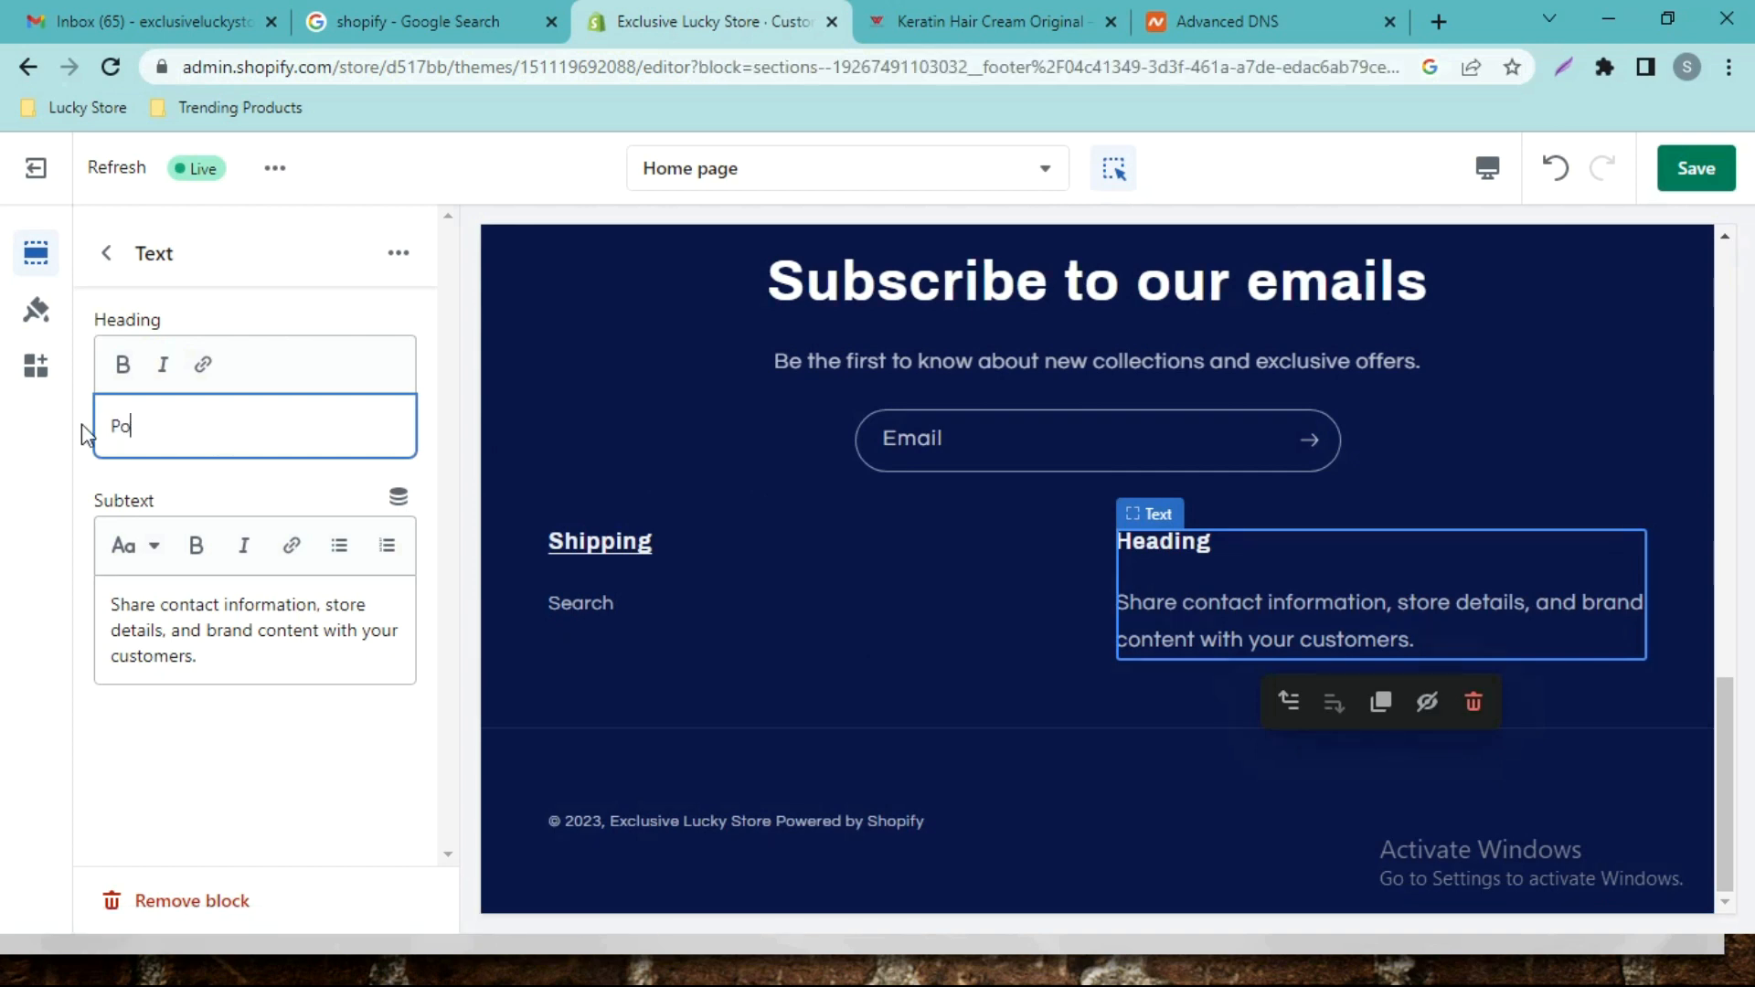
pyautogui.write('sy Ord')
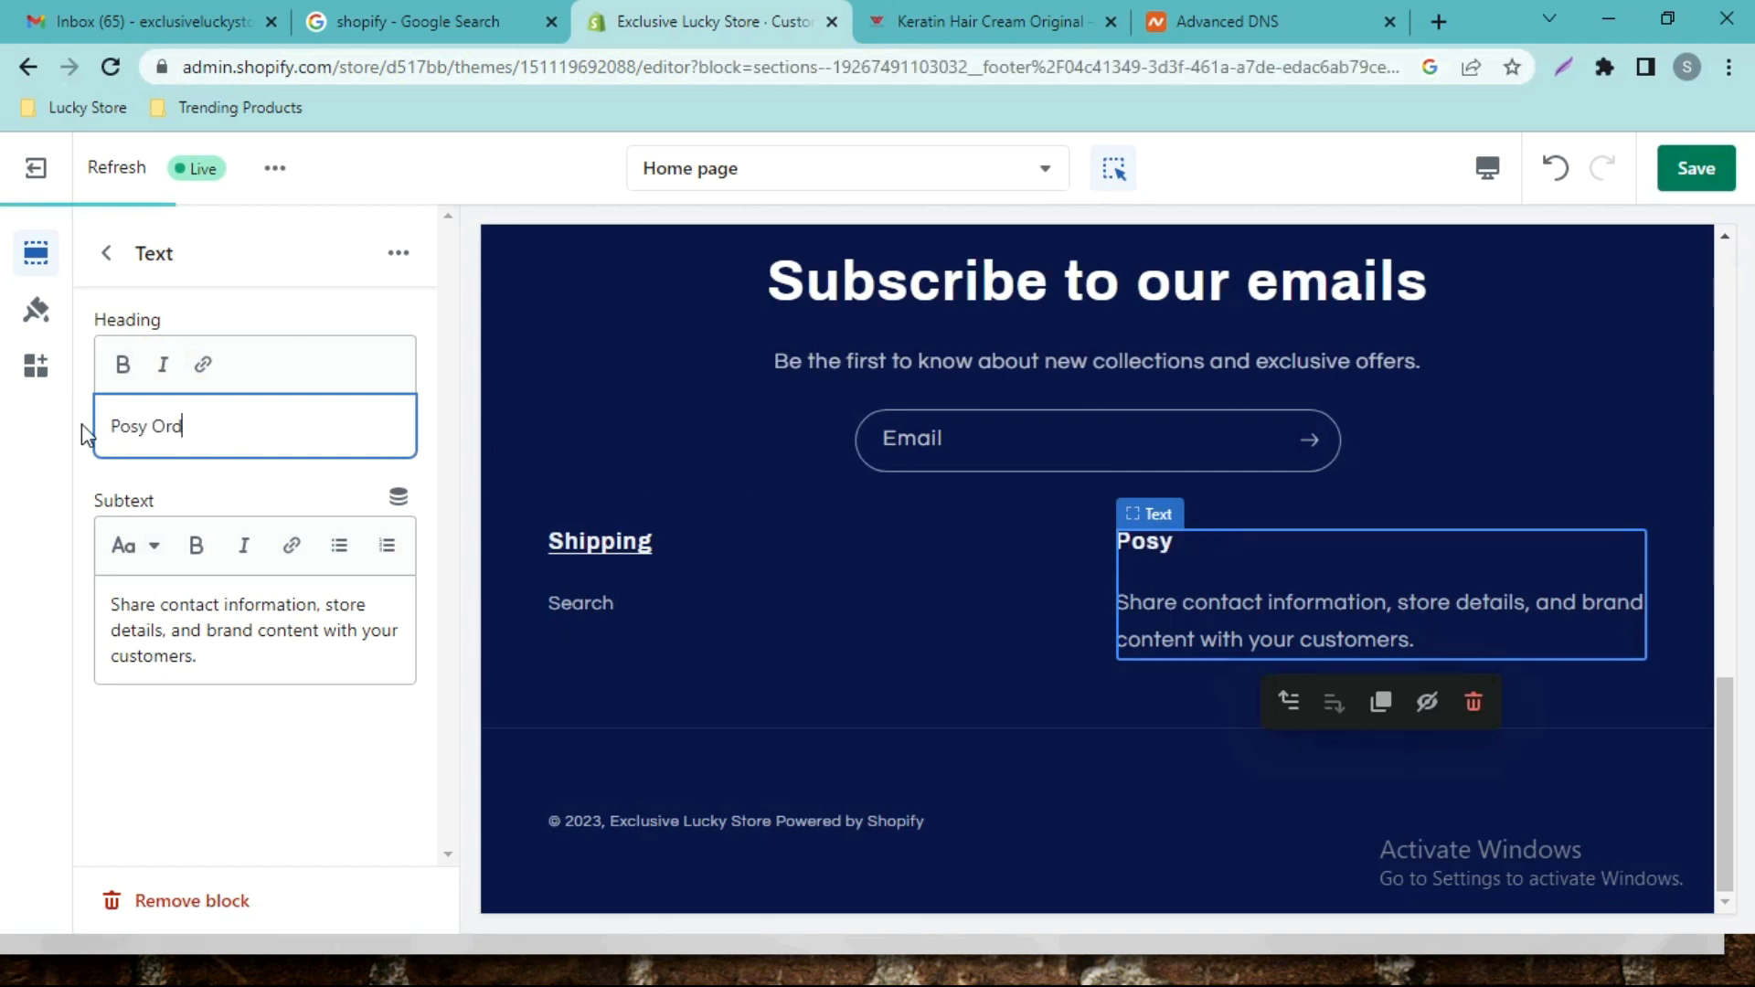
pyautogui.write('er Procedure')
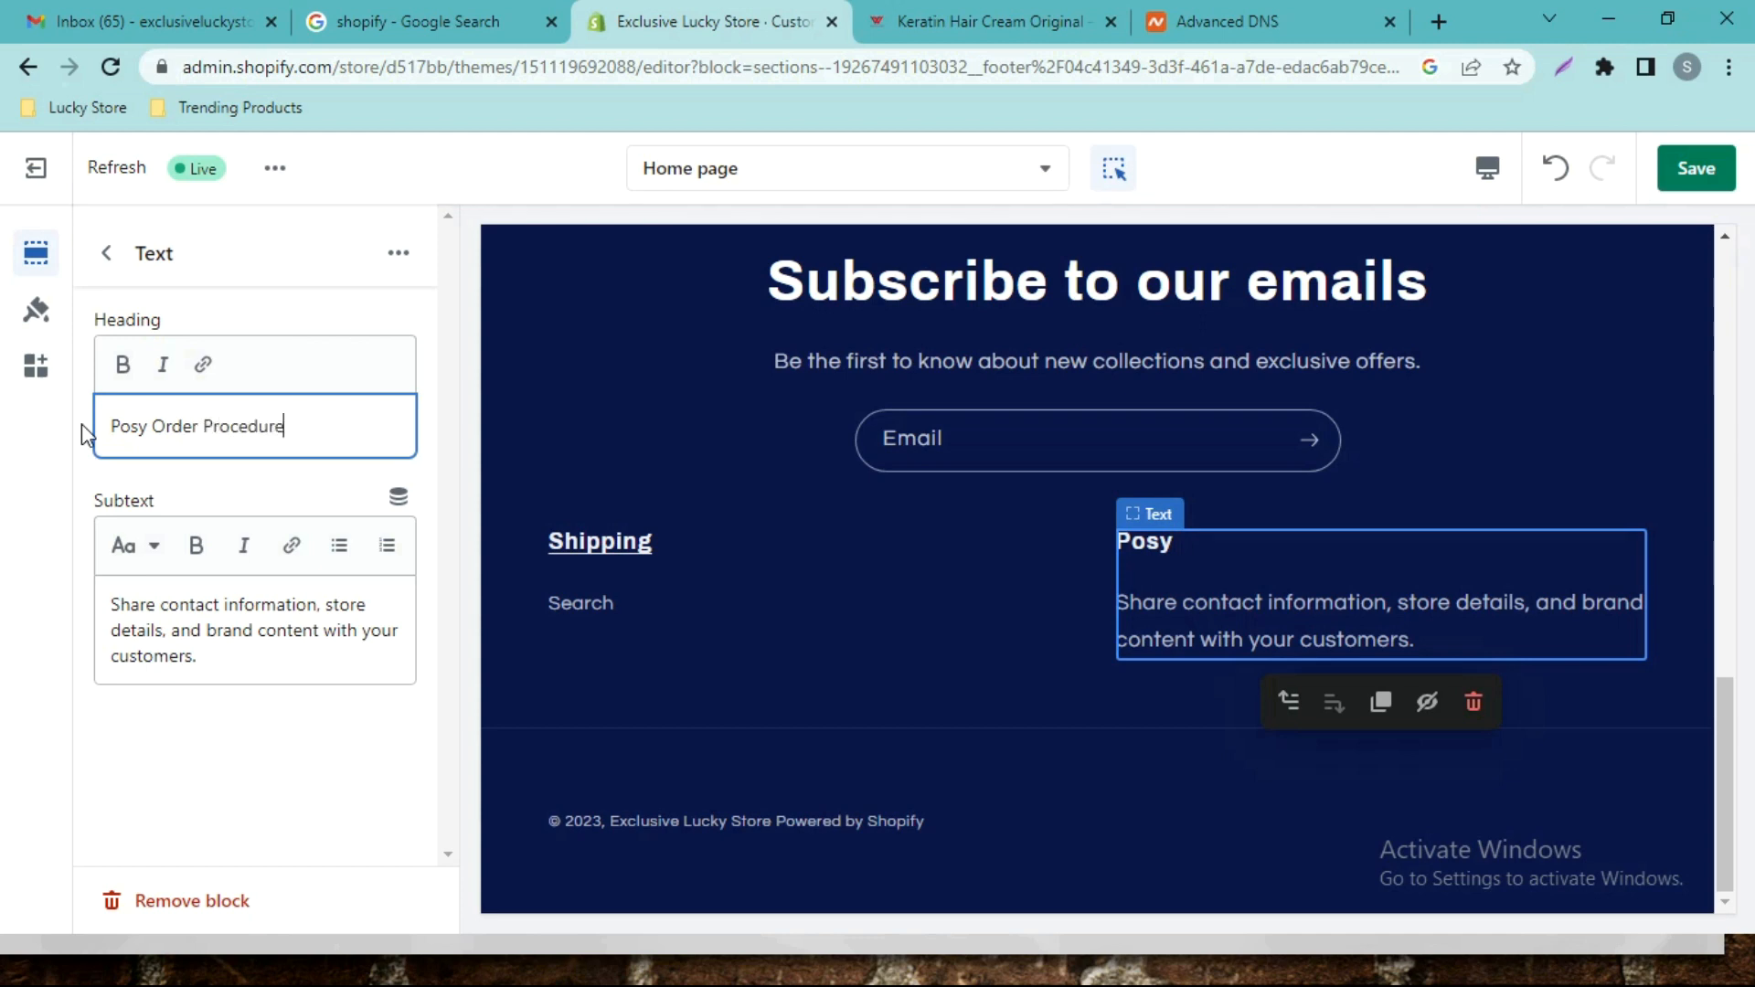
pyautogui.click(139, 428)
pyautogui.write('t')
pyautogui.press('BackSpace')
pyautogui.write('t')
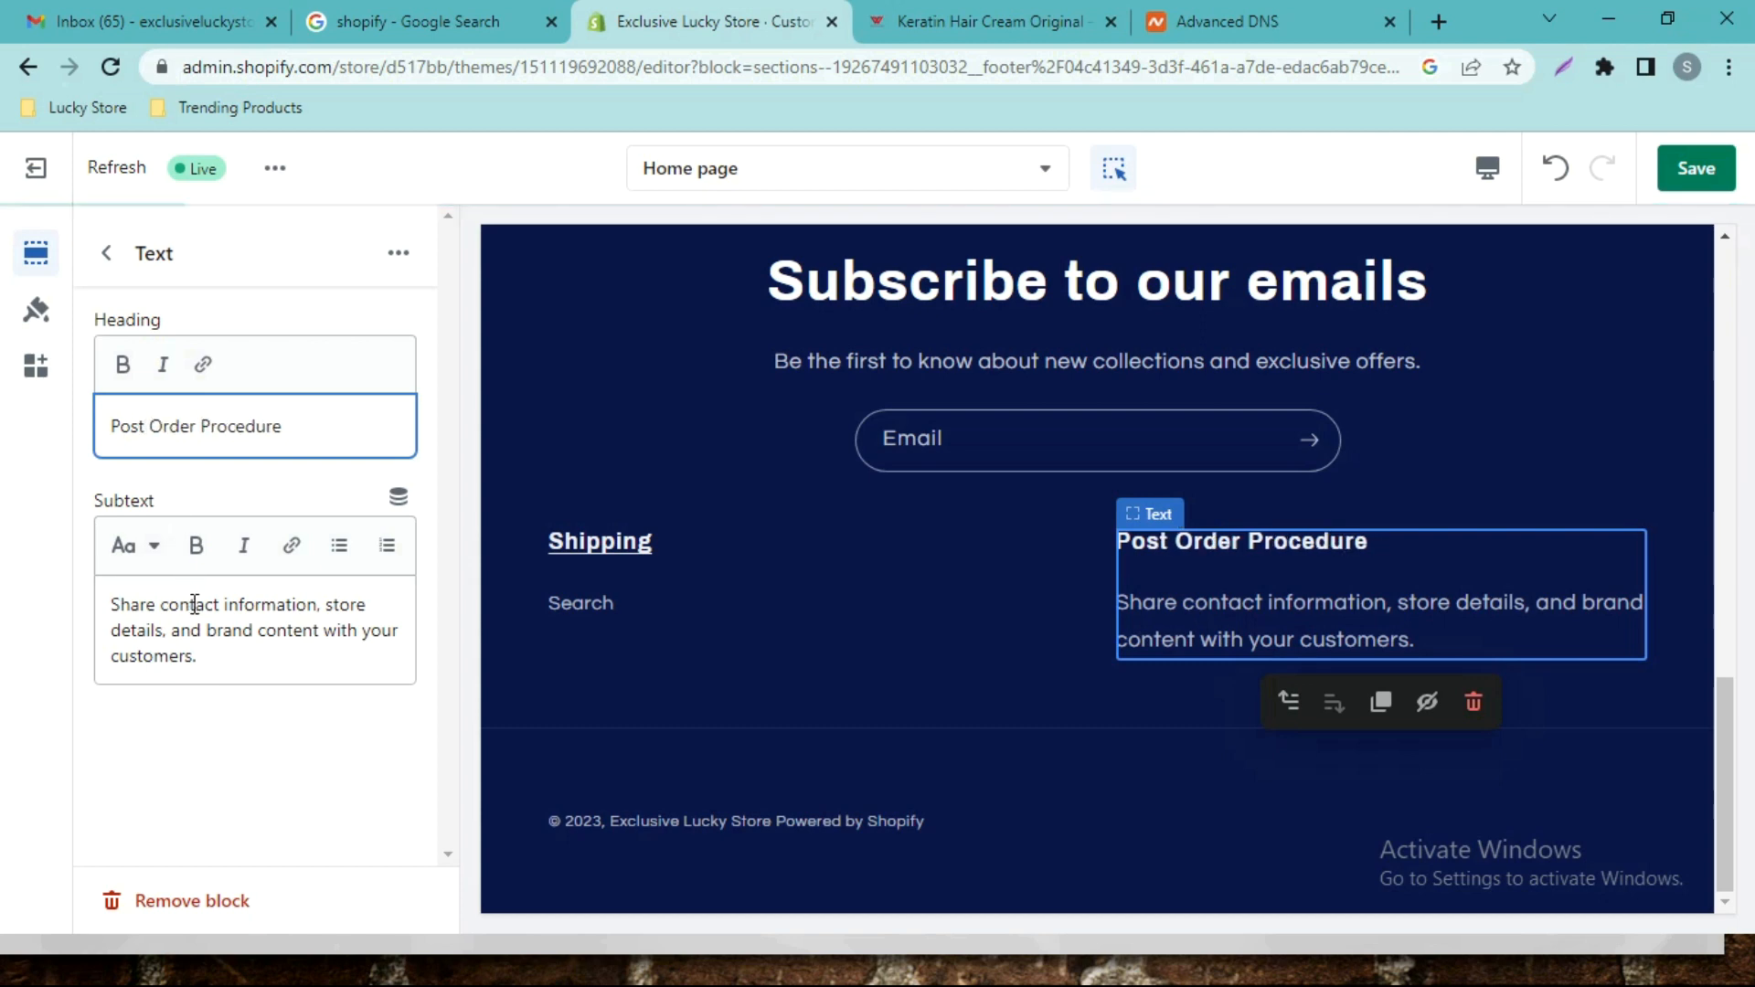
# Replace the subtext with the policy: three calls, then the order is marked "Cancelled".
pyautogui.moveTo(197, 657); pyautogui.dragTo(107, 596)
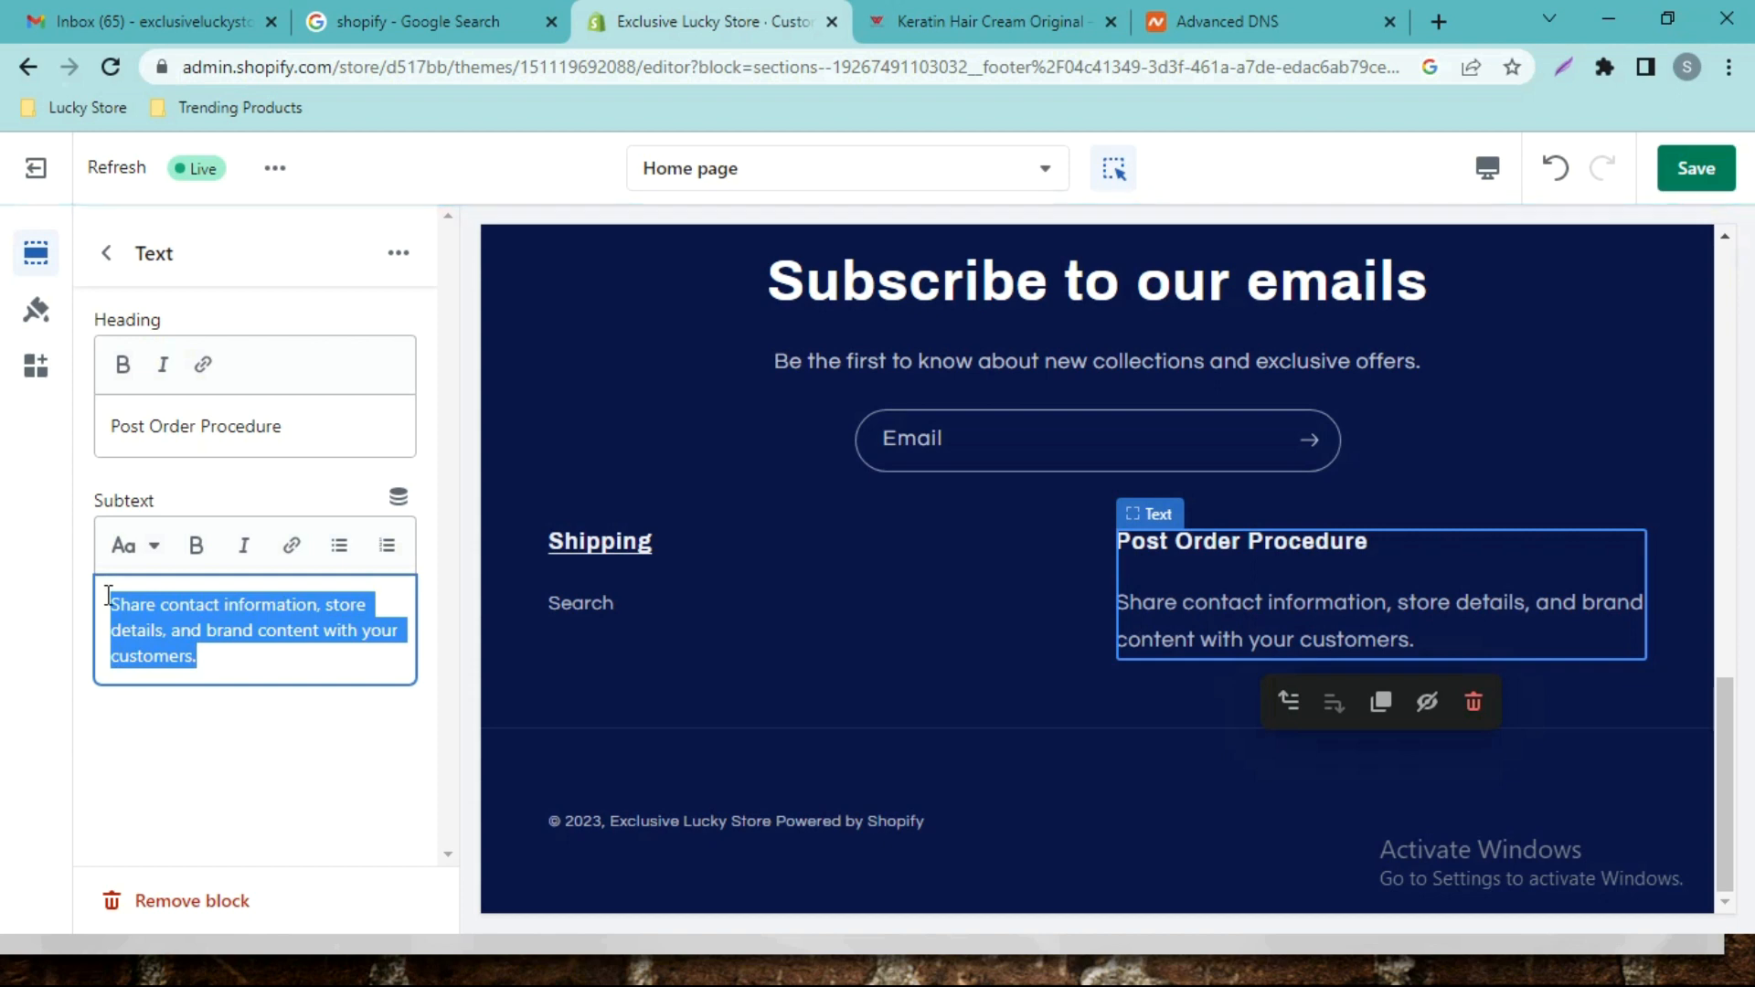
pyautogui.write('Once y')
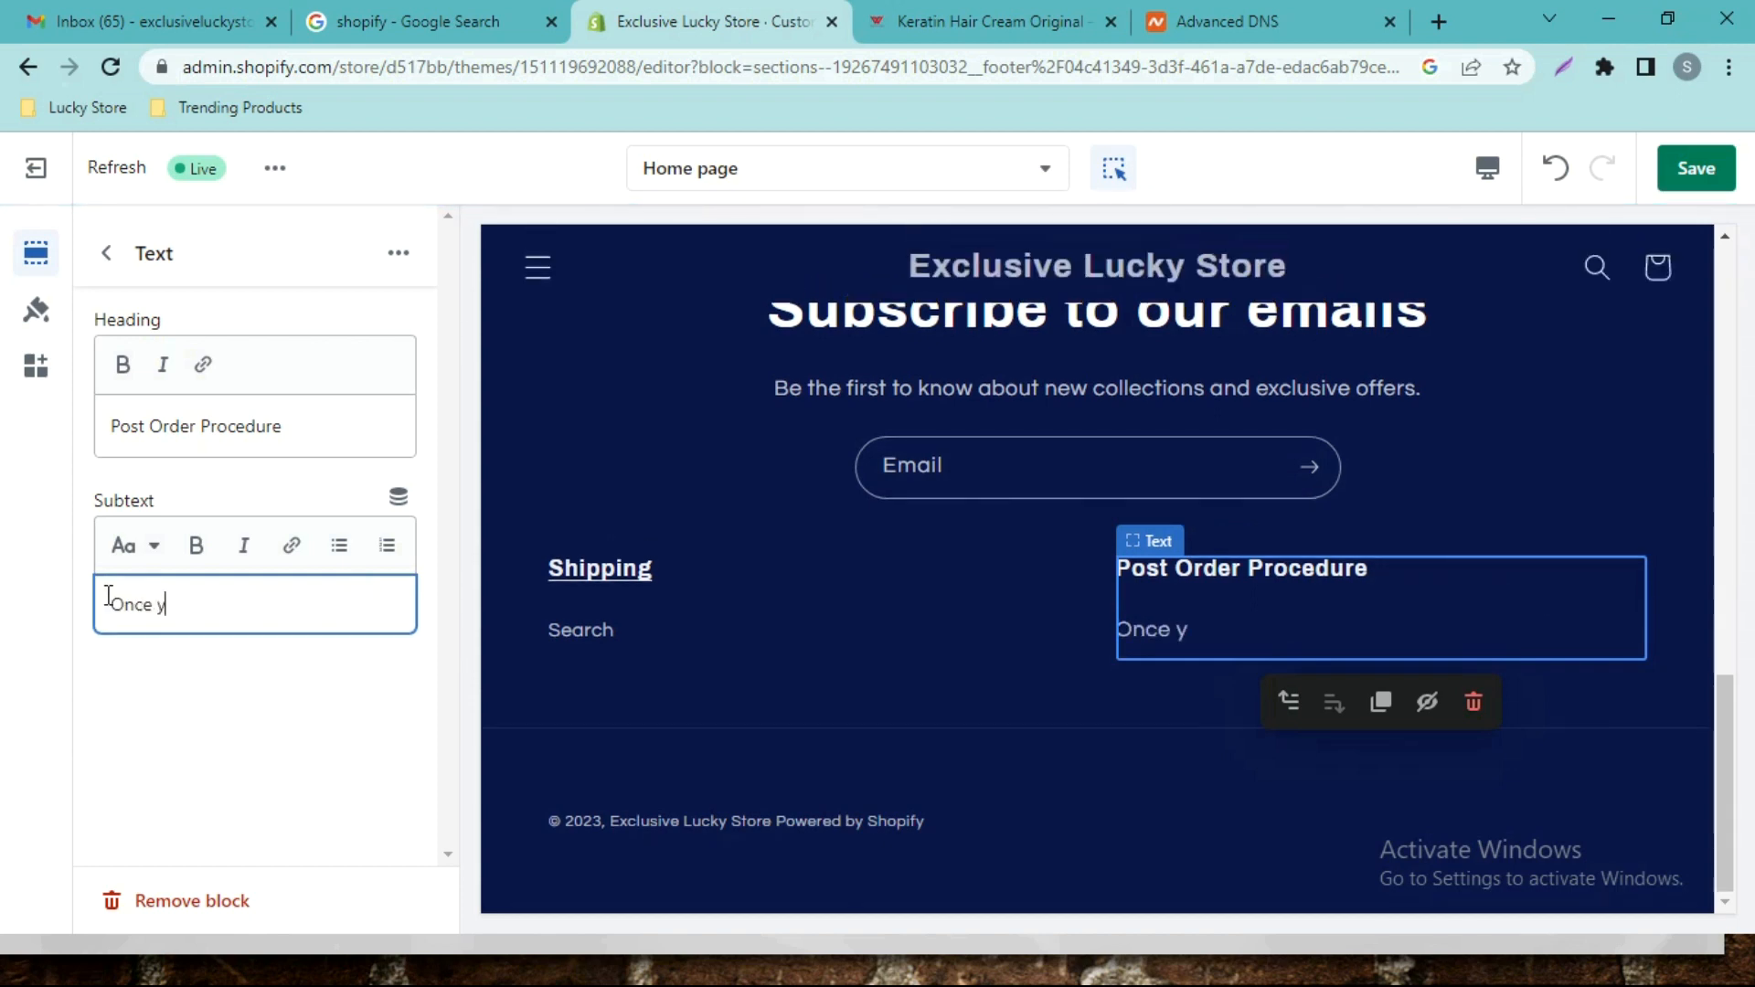
pyautogui.write('our order anythign on our web')
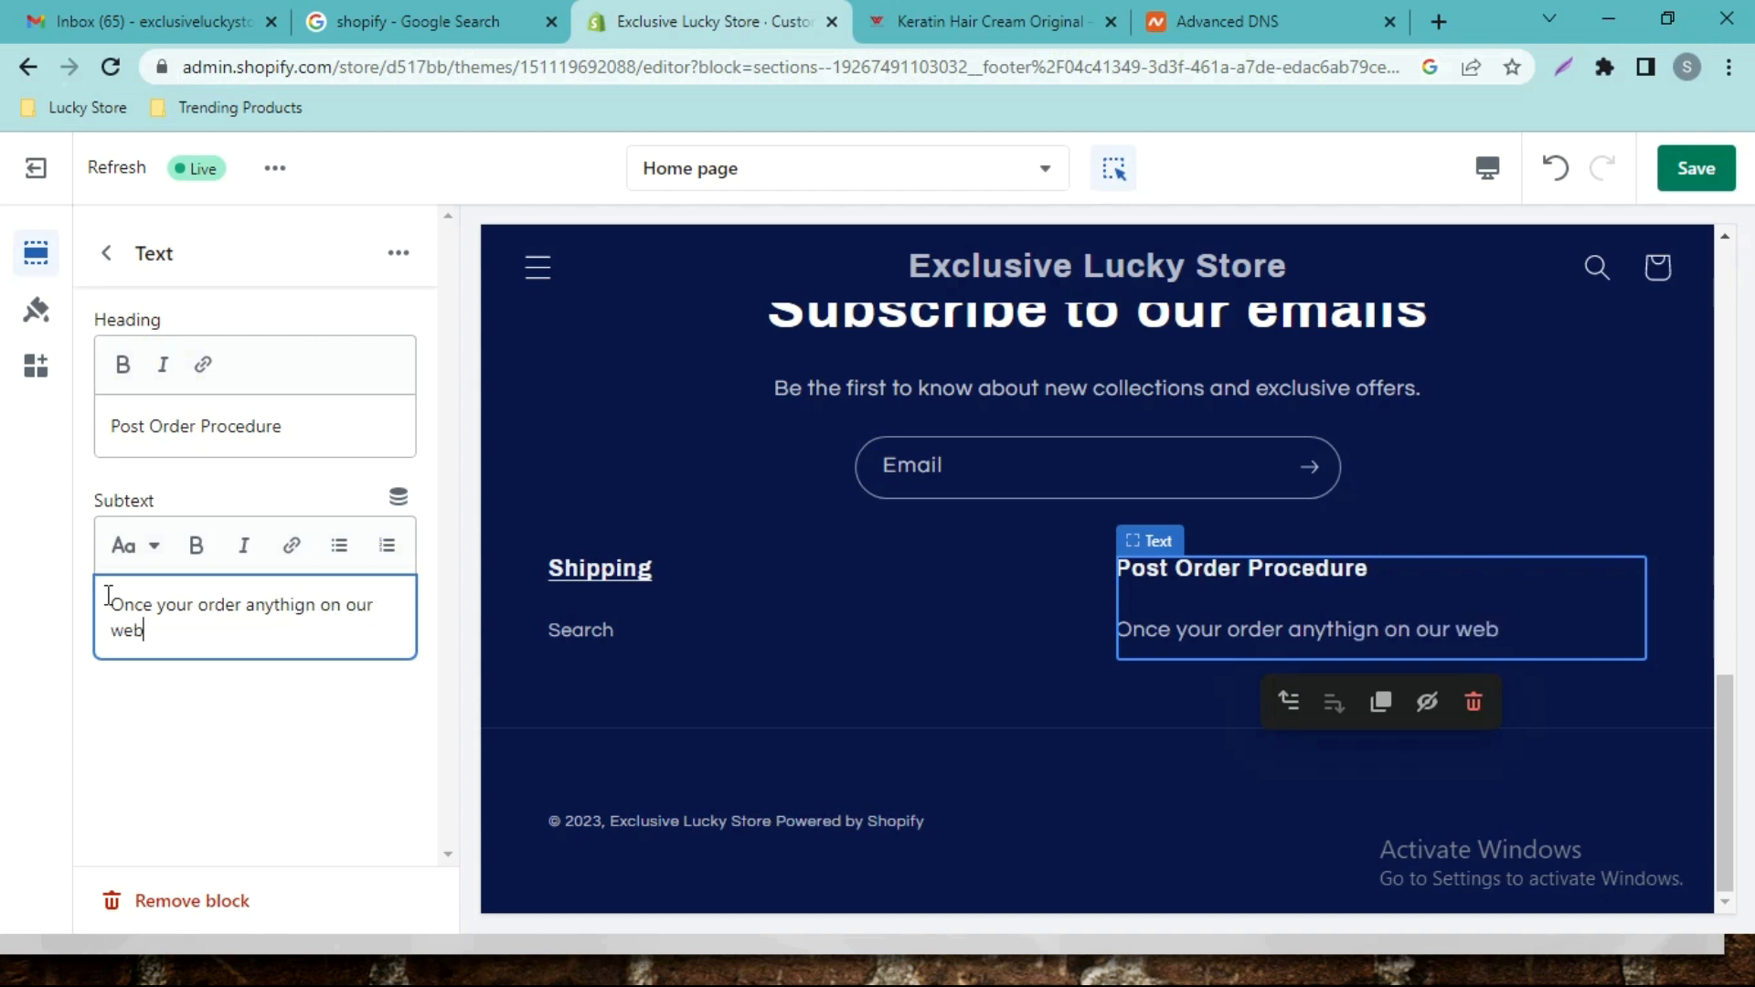
pyautogui.write('site, we')
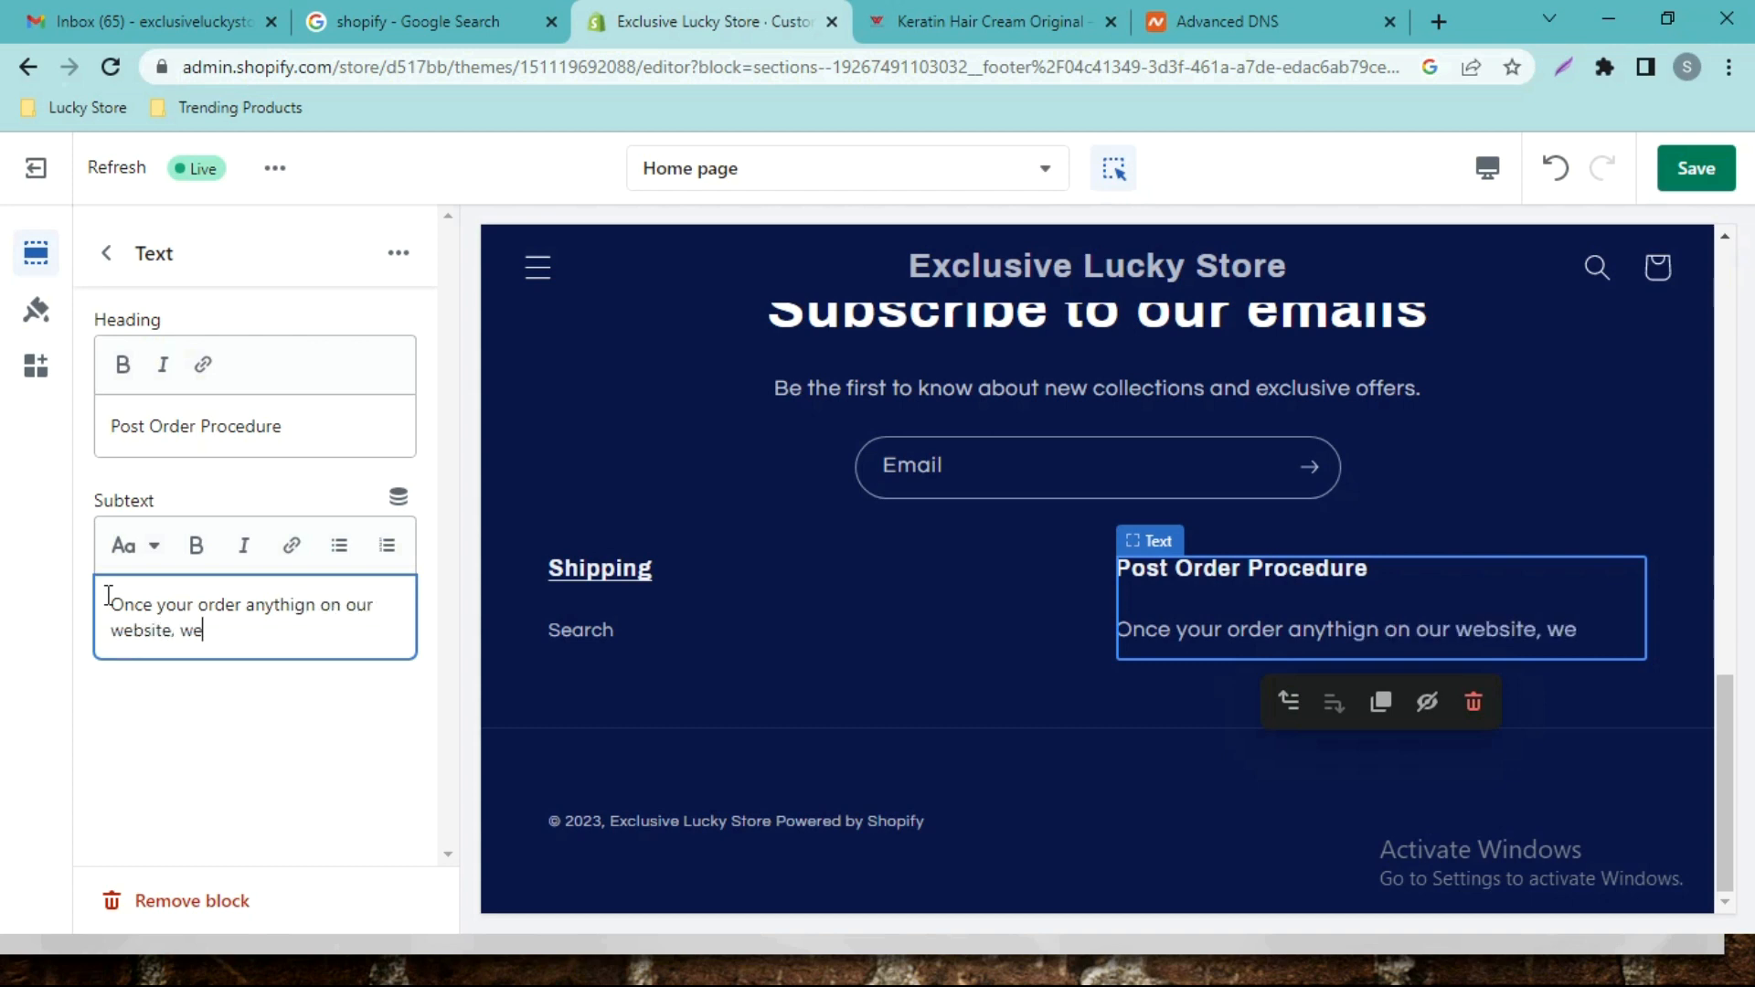
pyautogui.write(' will call')
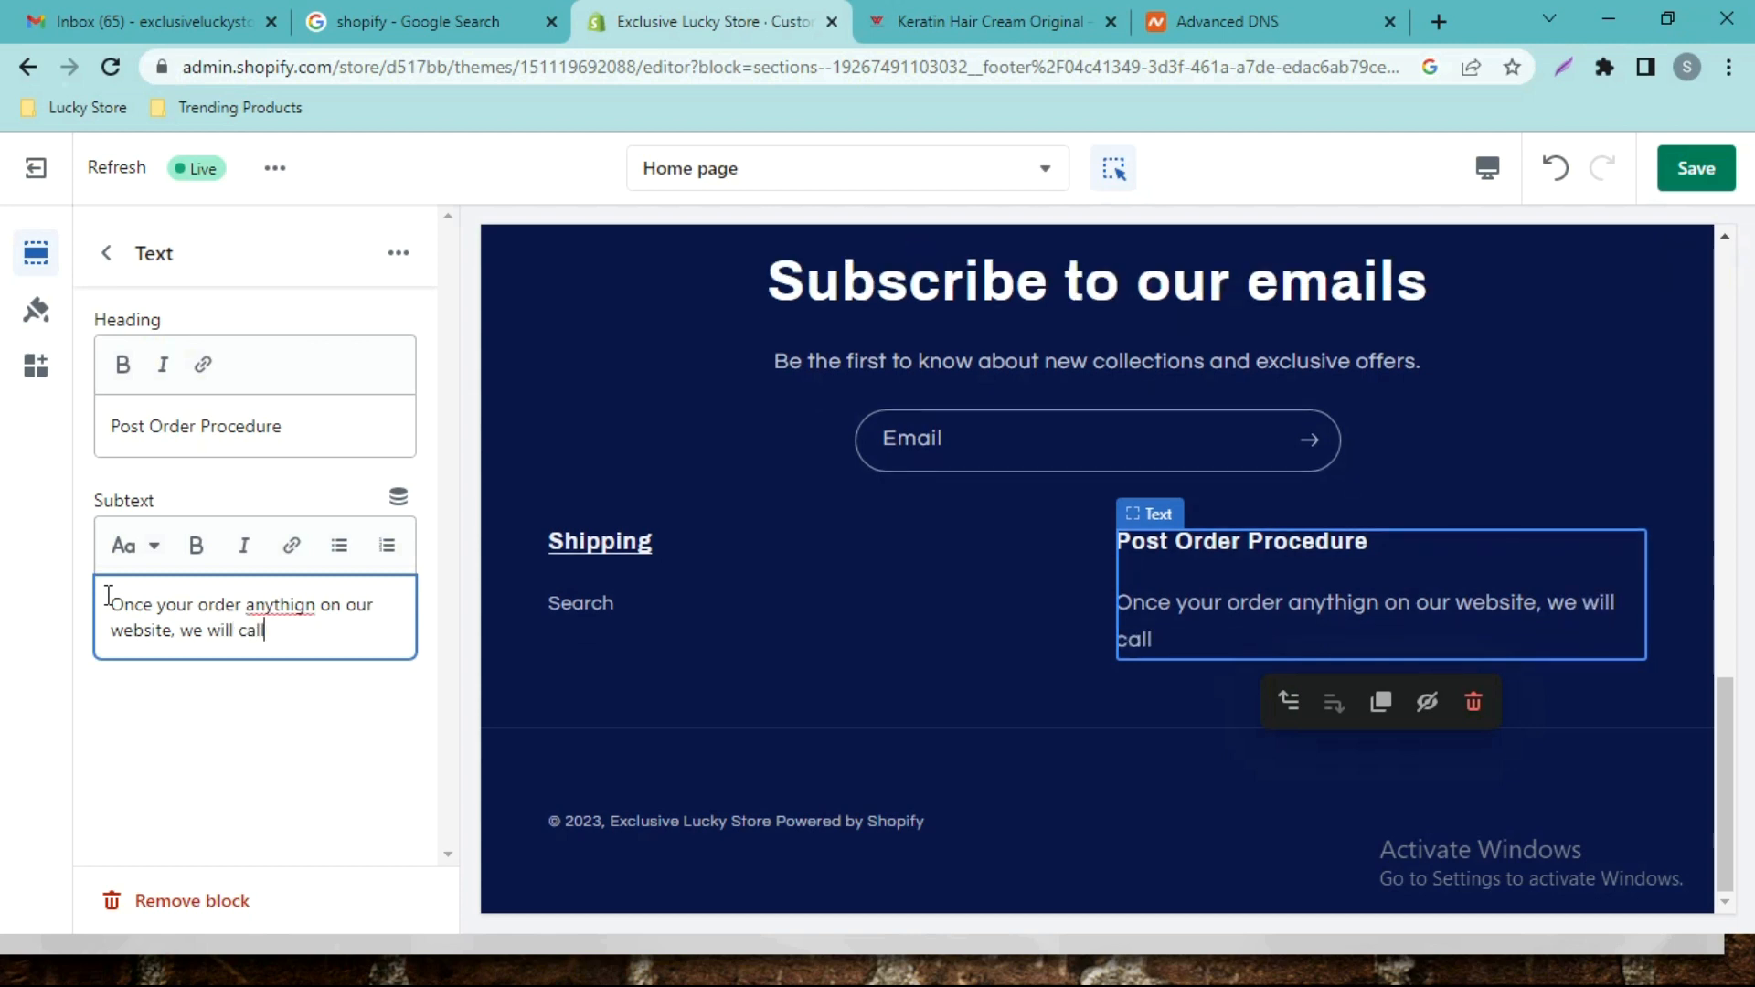
pyautogui.write(' your')
pyautogui.press('BackSpace')
pyautogui.write('3 times,')
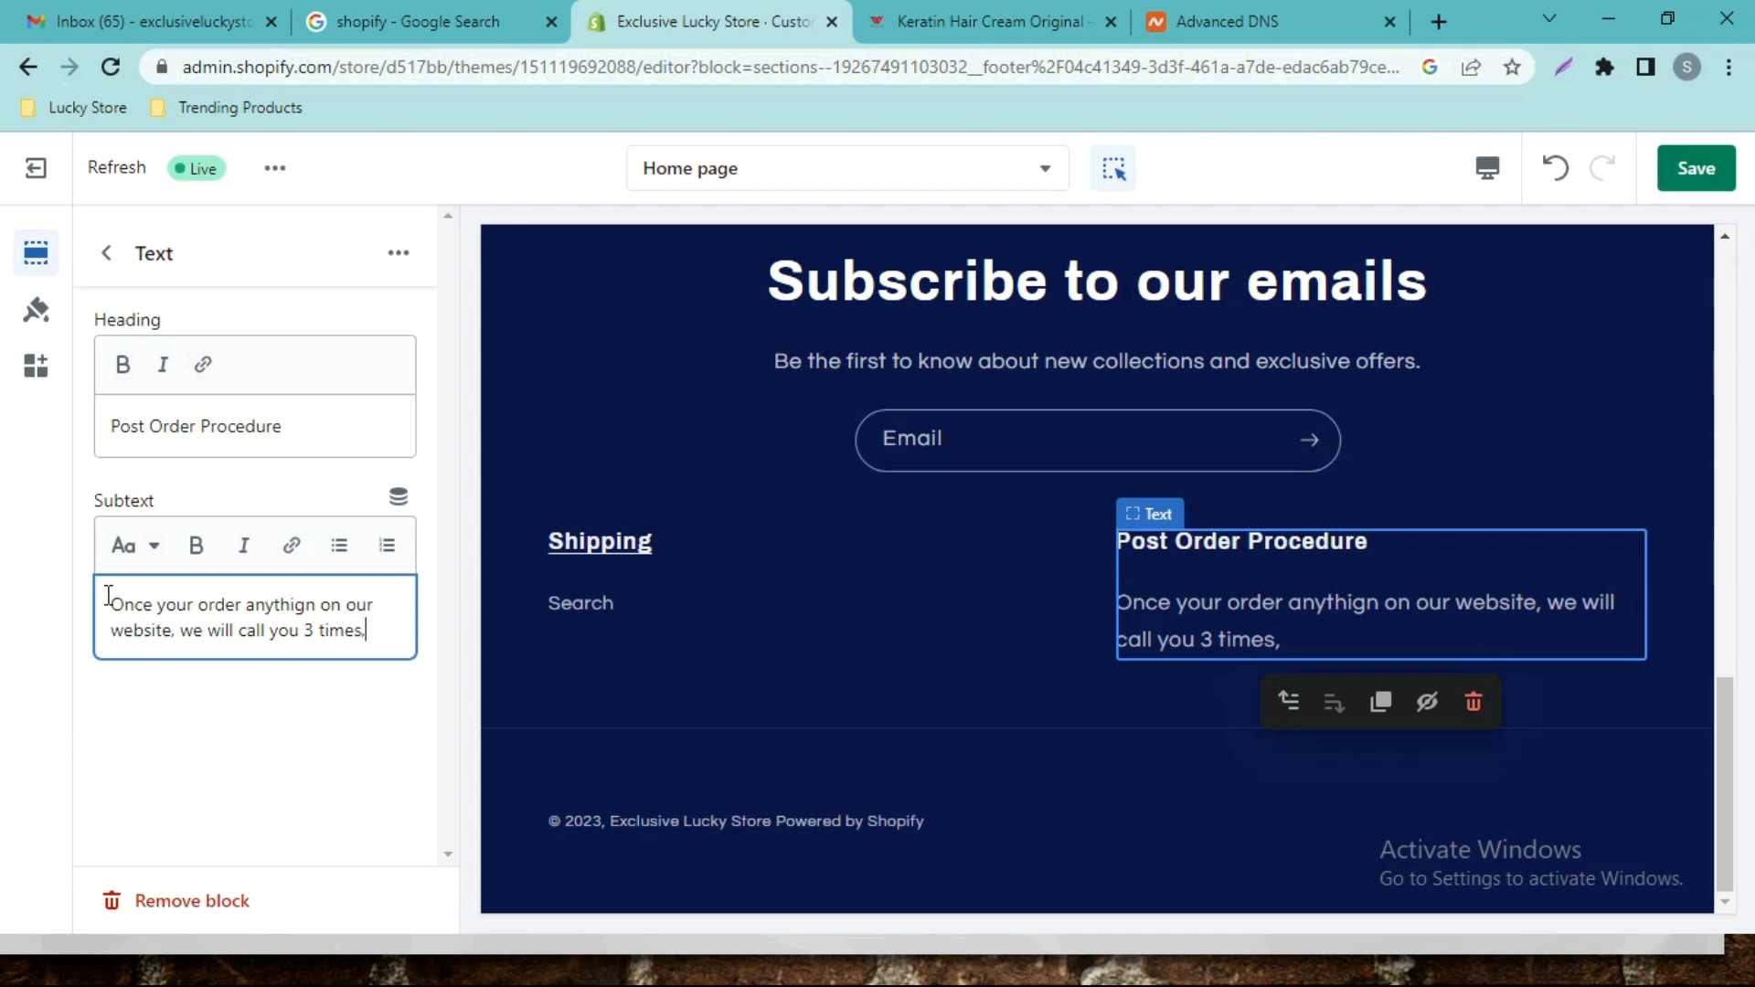
pyautogui.write(' if we ge')
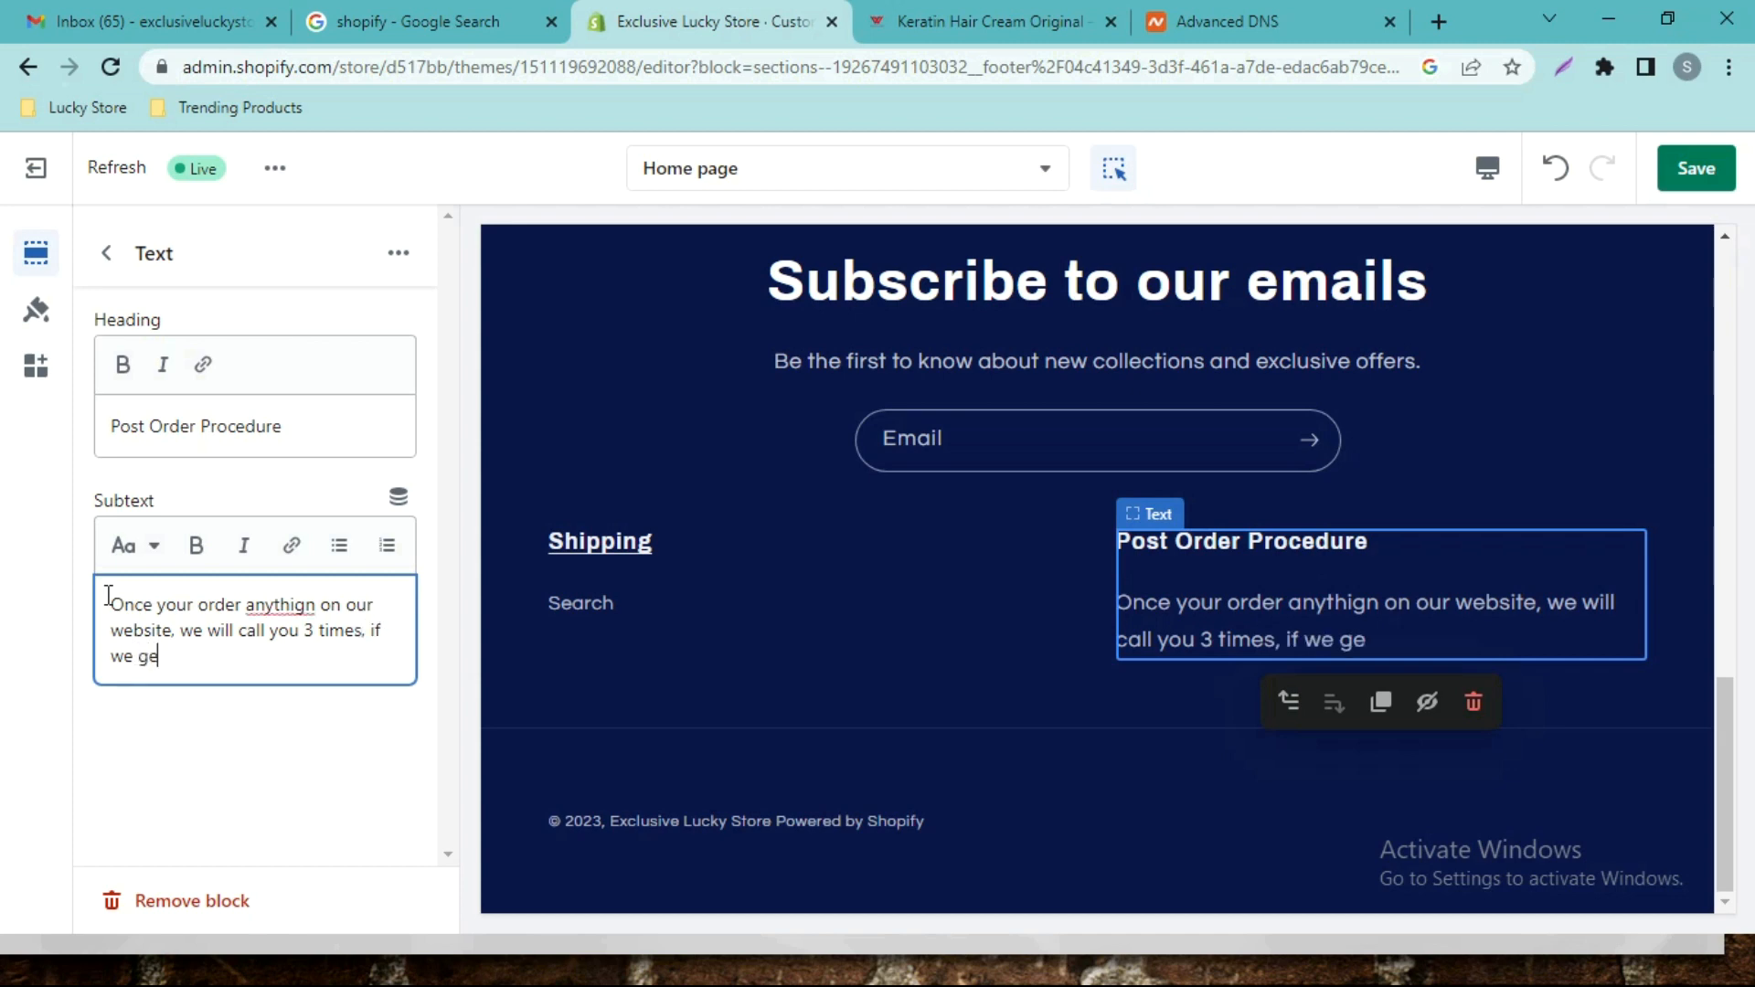
pyautogui.write('t no response from your sid')
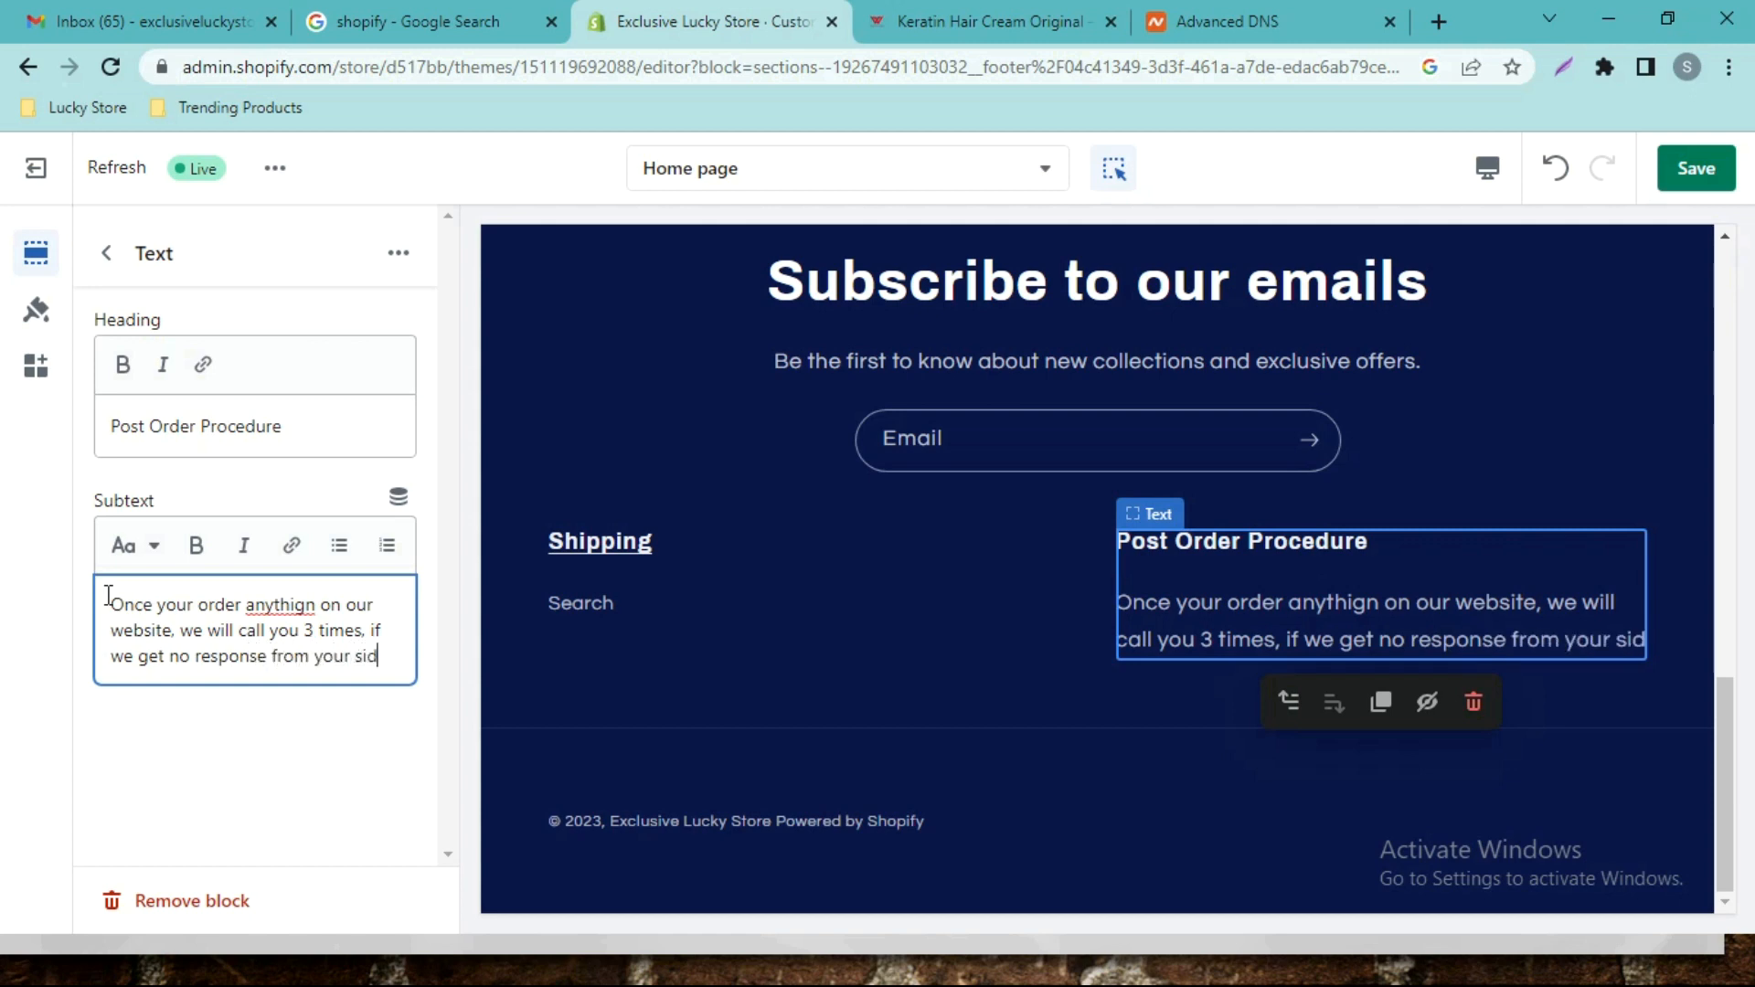
pyautogui.write('e, we marke')
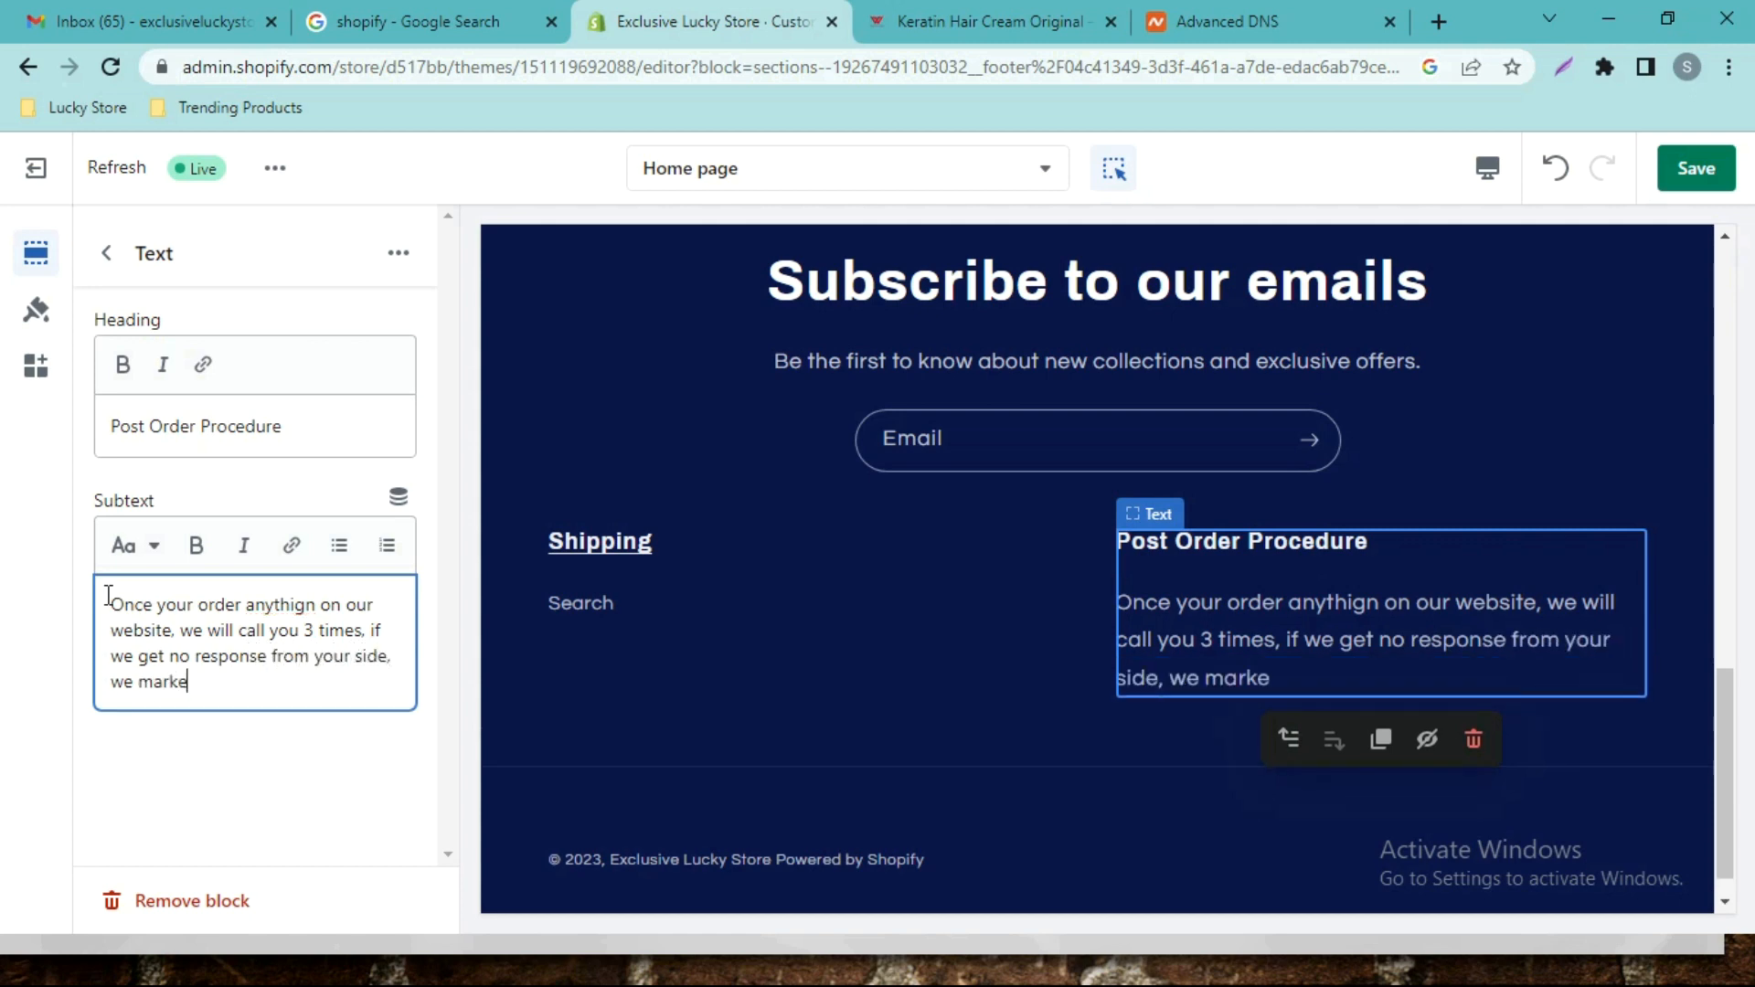
pyautogui.write('d this order')
pyautogui.write(' as "Cancell')
pyautogui.write('"')
pyautogui.press('Left')
pyautogui.write('Cancelled')
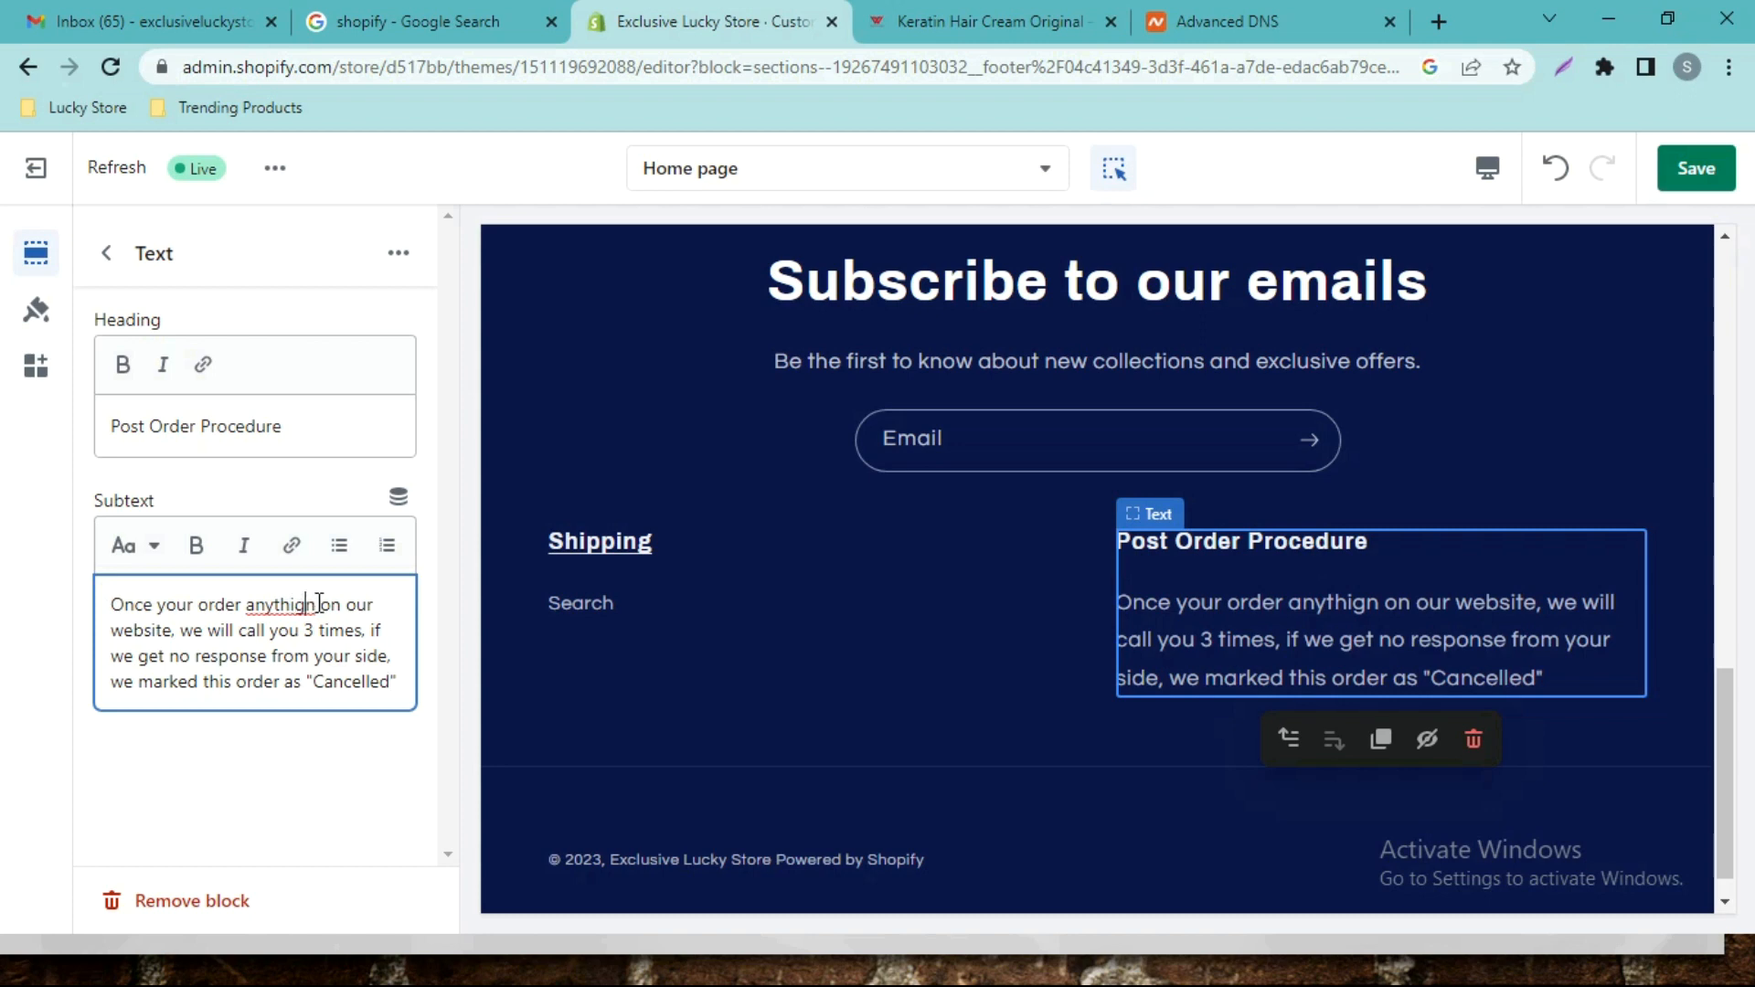
pyautogui.write('ng')
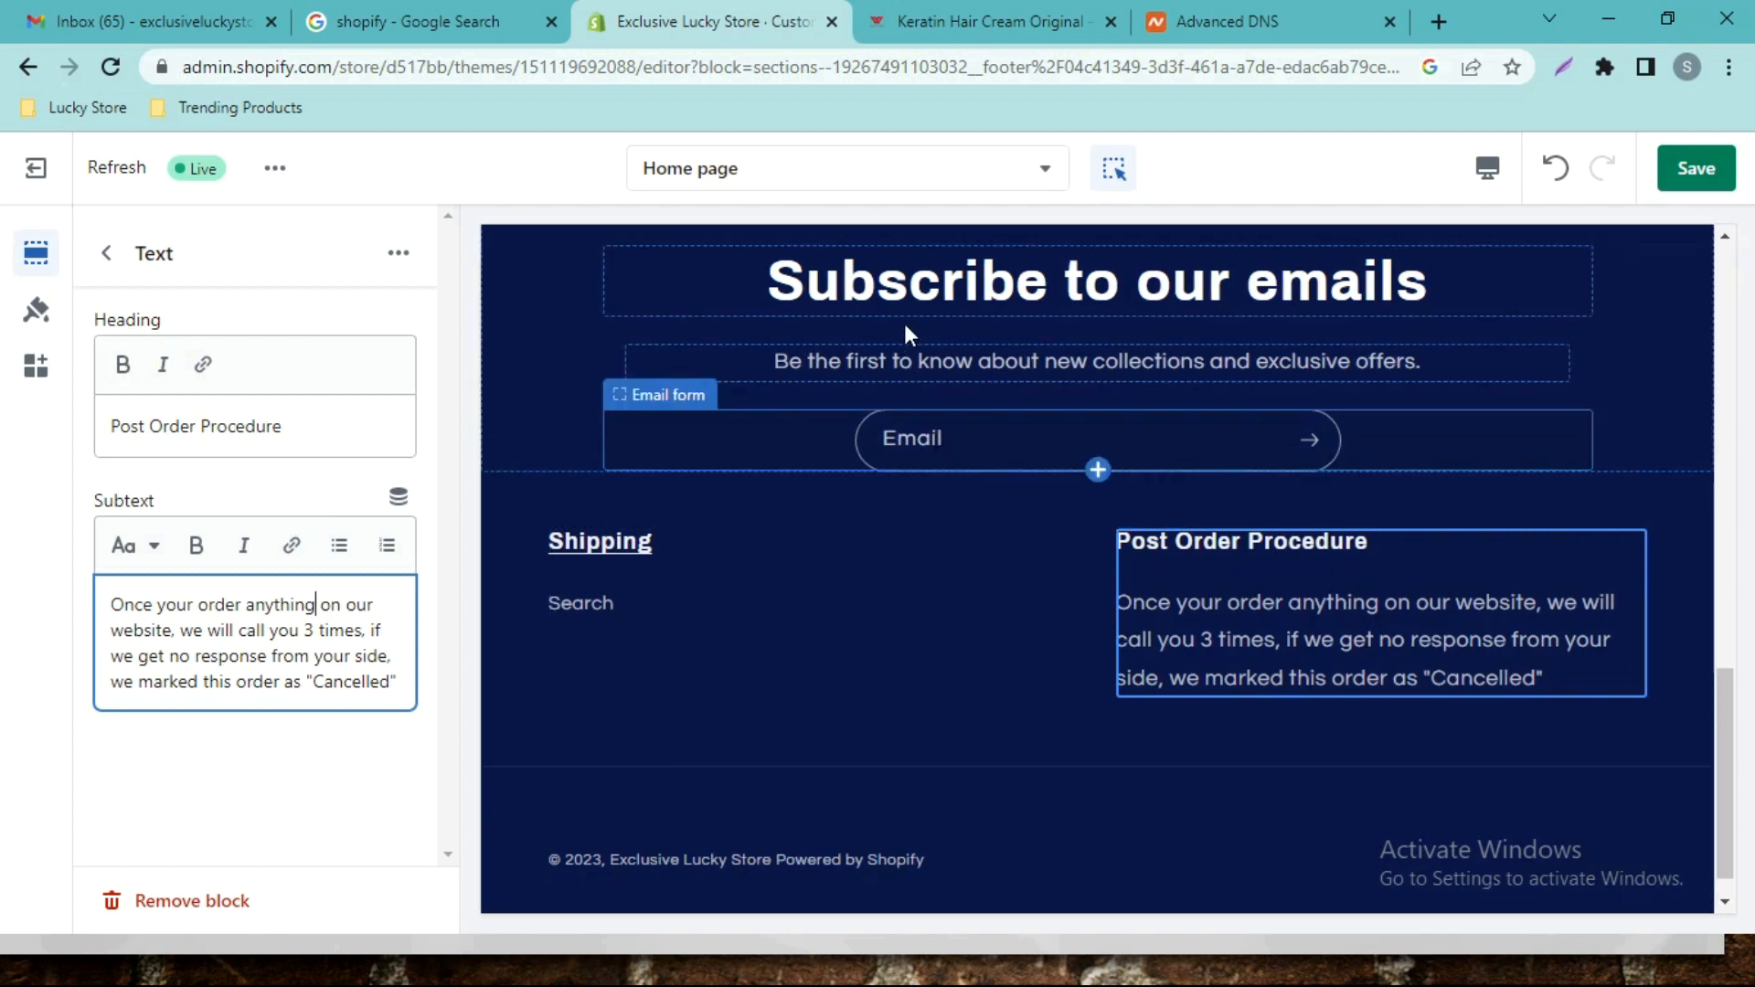
# Return to the section list, collapse Footer, and save the theme changes.
pyautogui.click(115, 270)
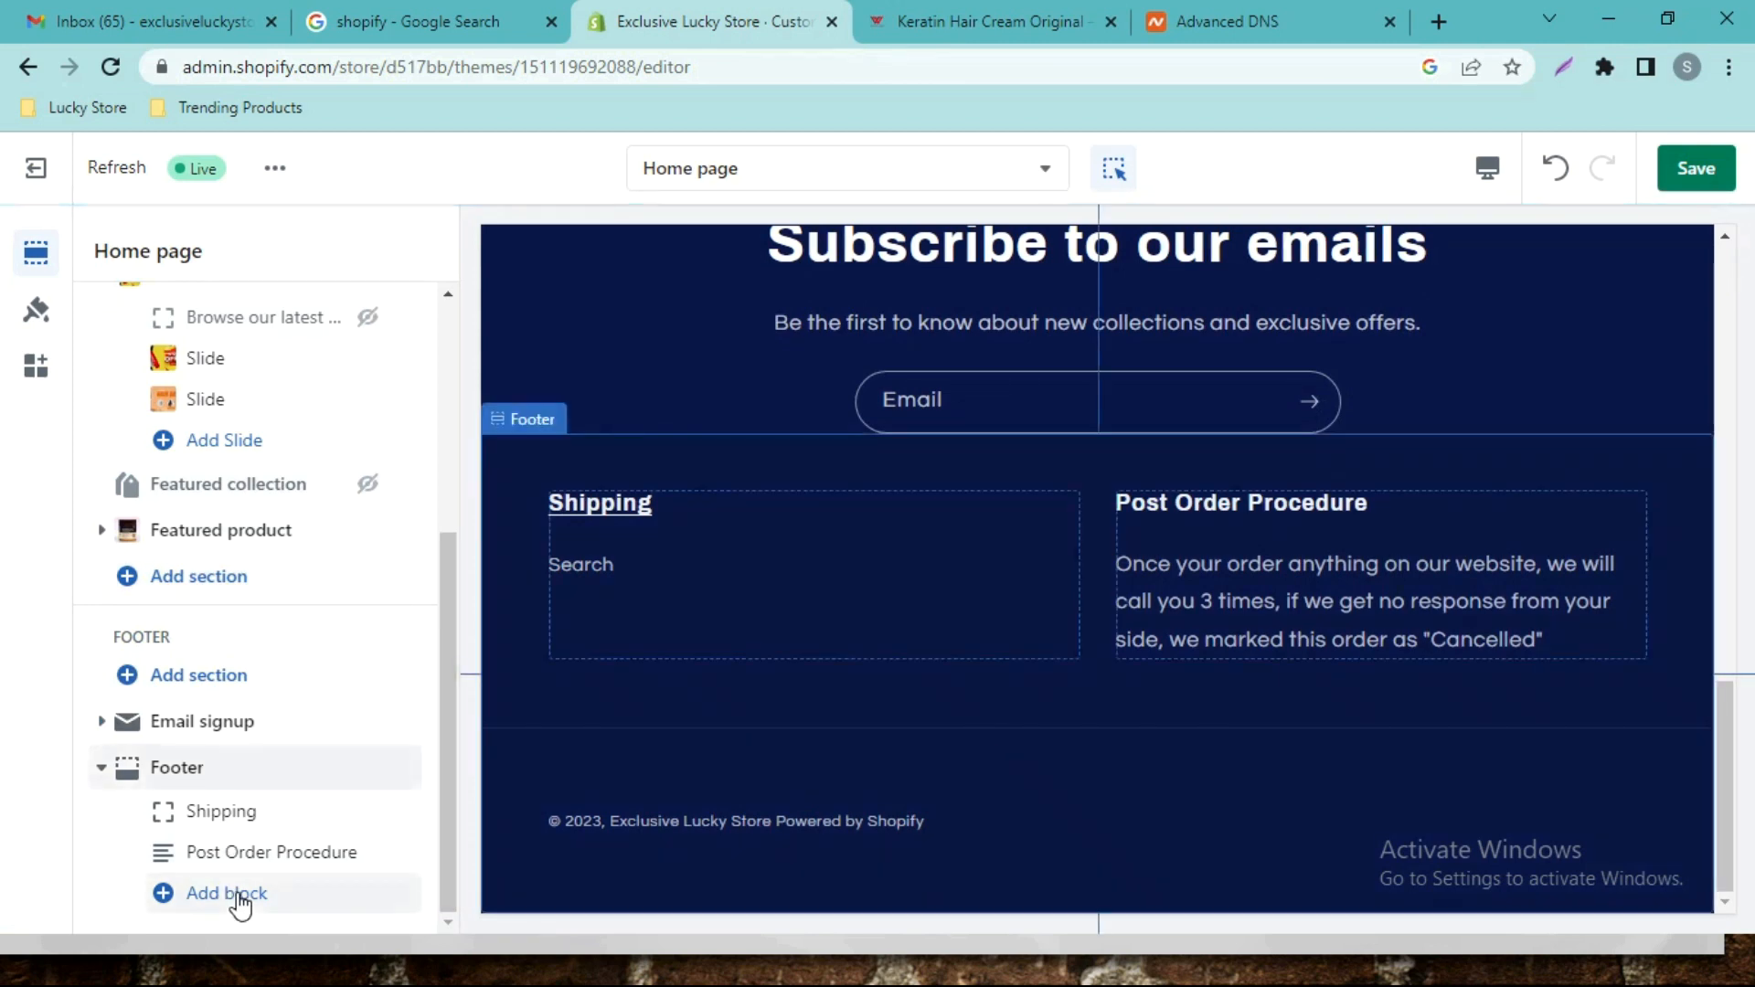
pyautogui.click(238, 898)
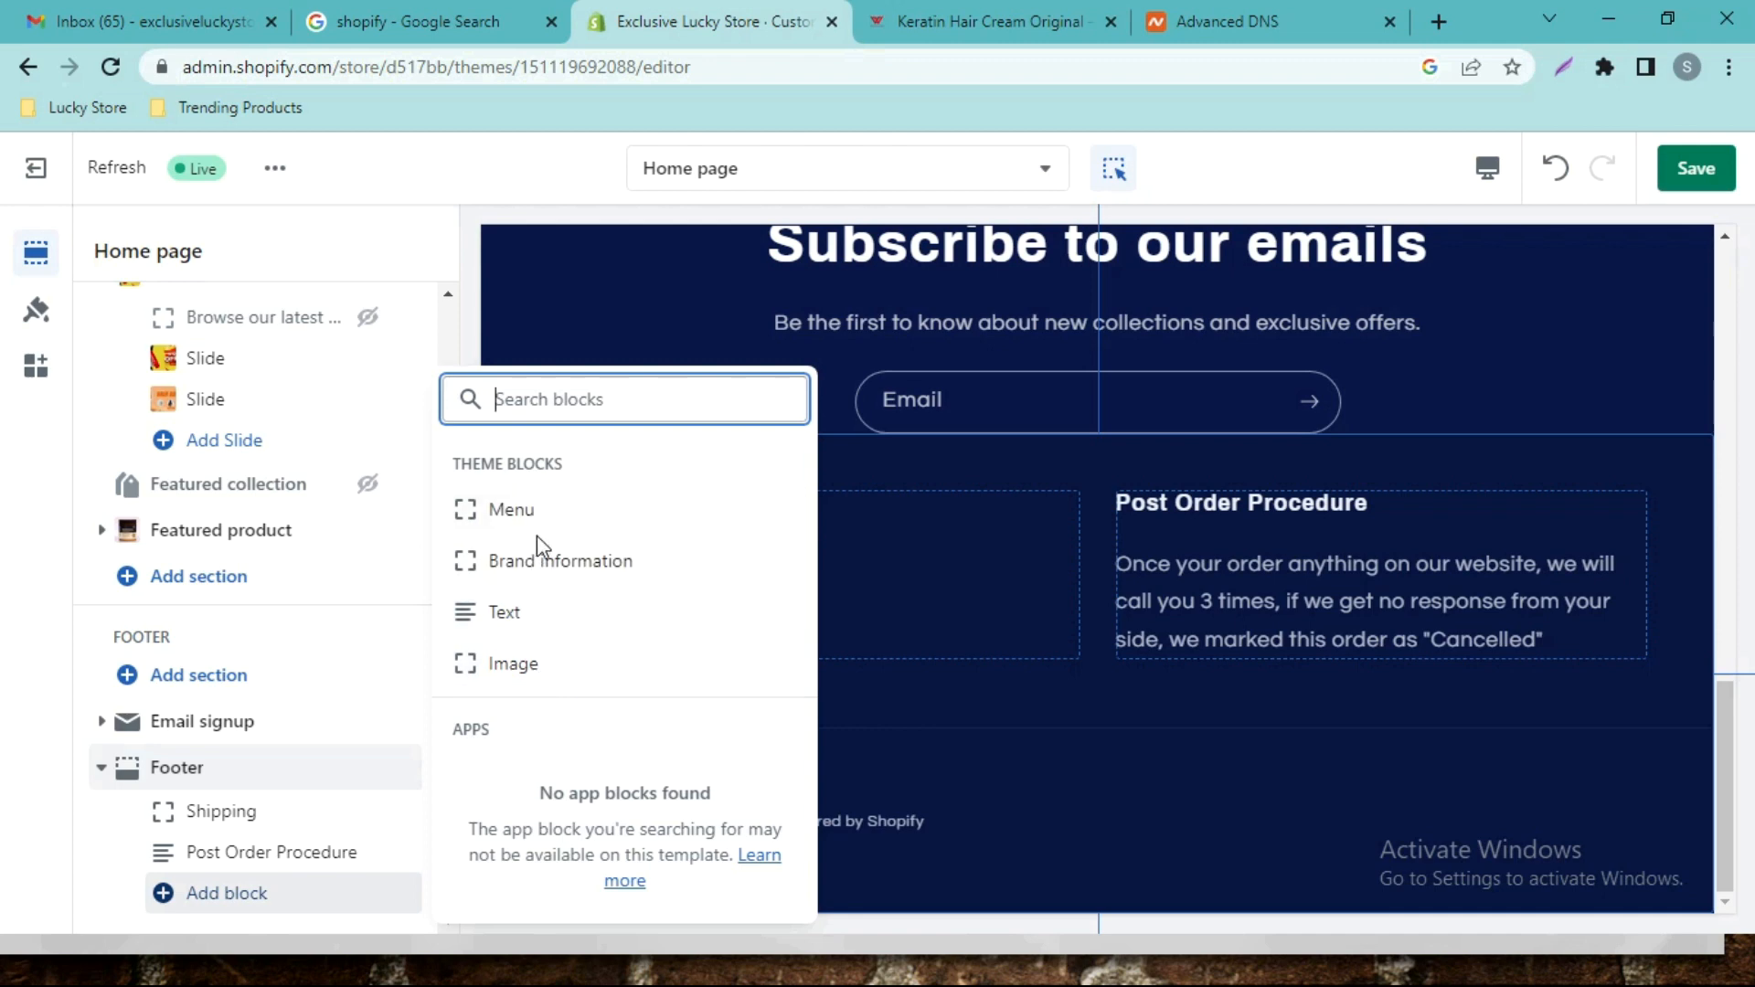
pyautogui.click(103, 769)
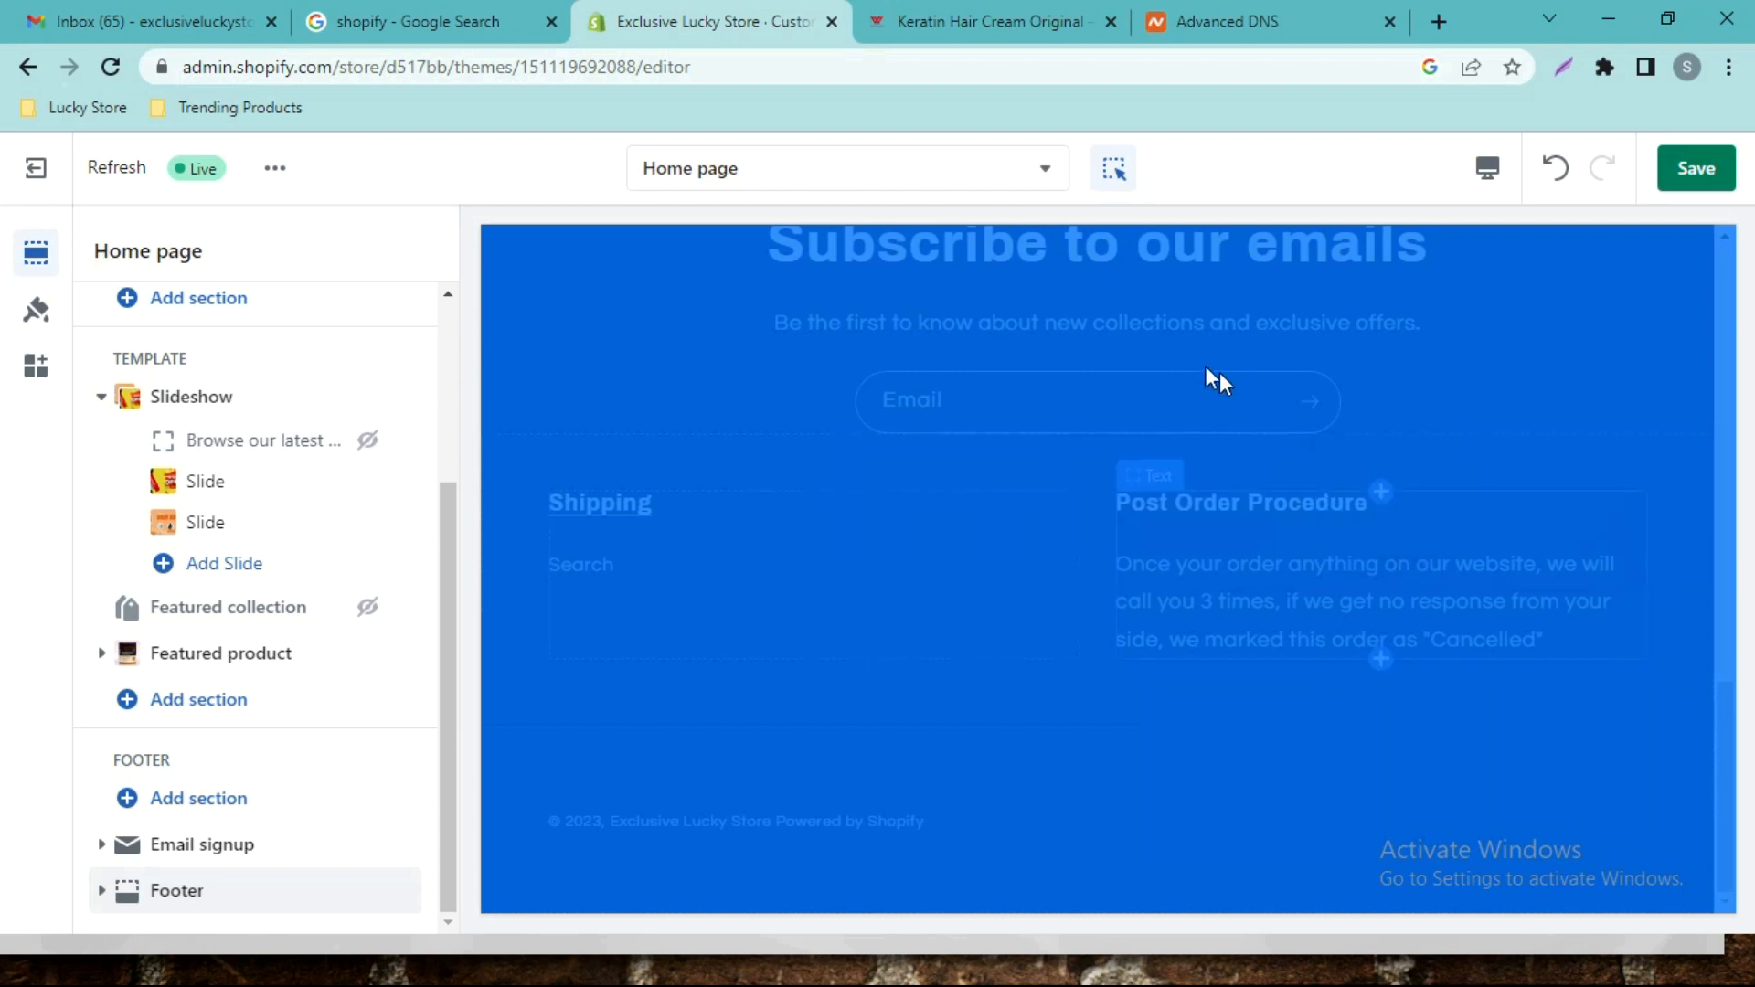
pyautogui.scroll(3, 1051, 411)
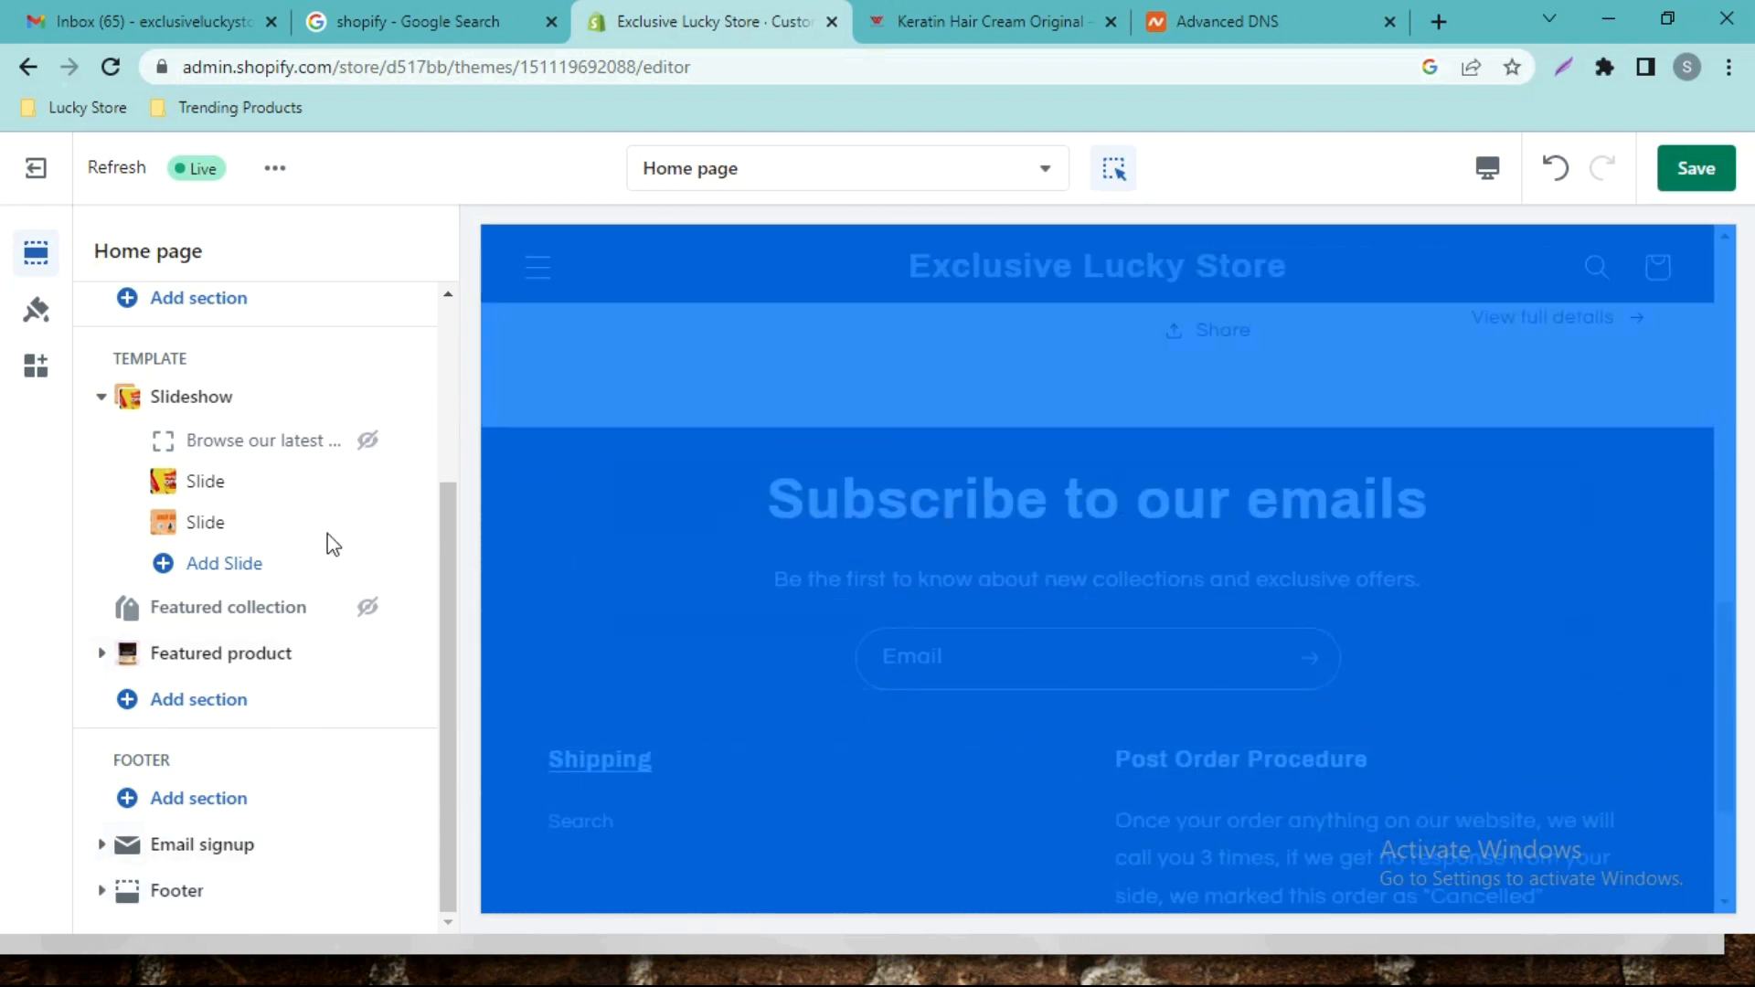
pyautogui.scroll(5, 183, 442)
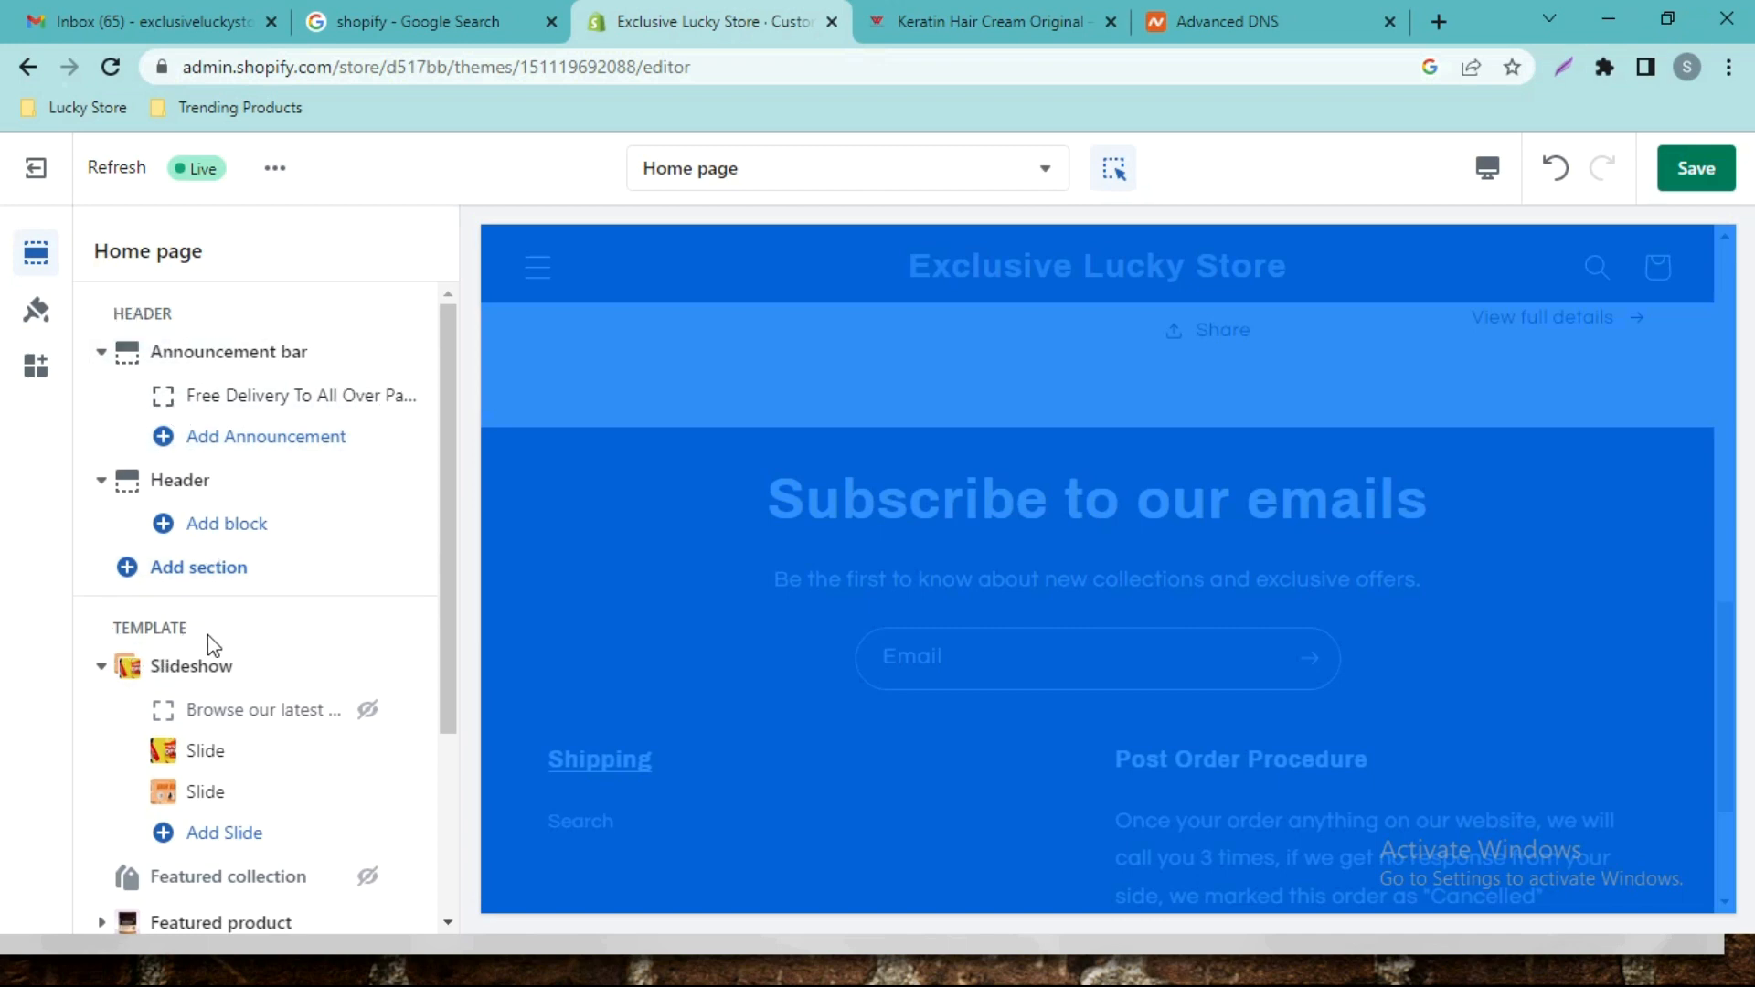
pyautogui.scroll(-2, 228, 667)
pyautogui.scroll(-1, 165, 782)
pyautogui.scroll(1, 166, 782)
pyautogui.click(1687, 173)
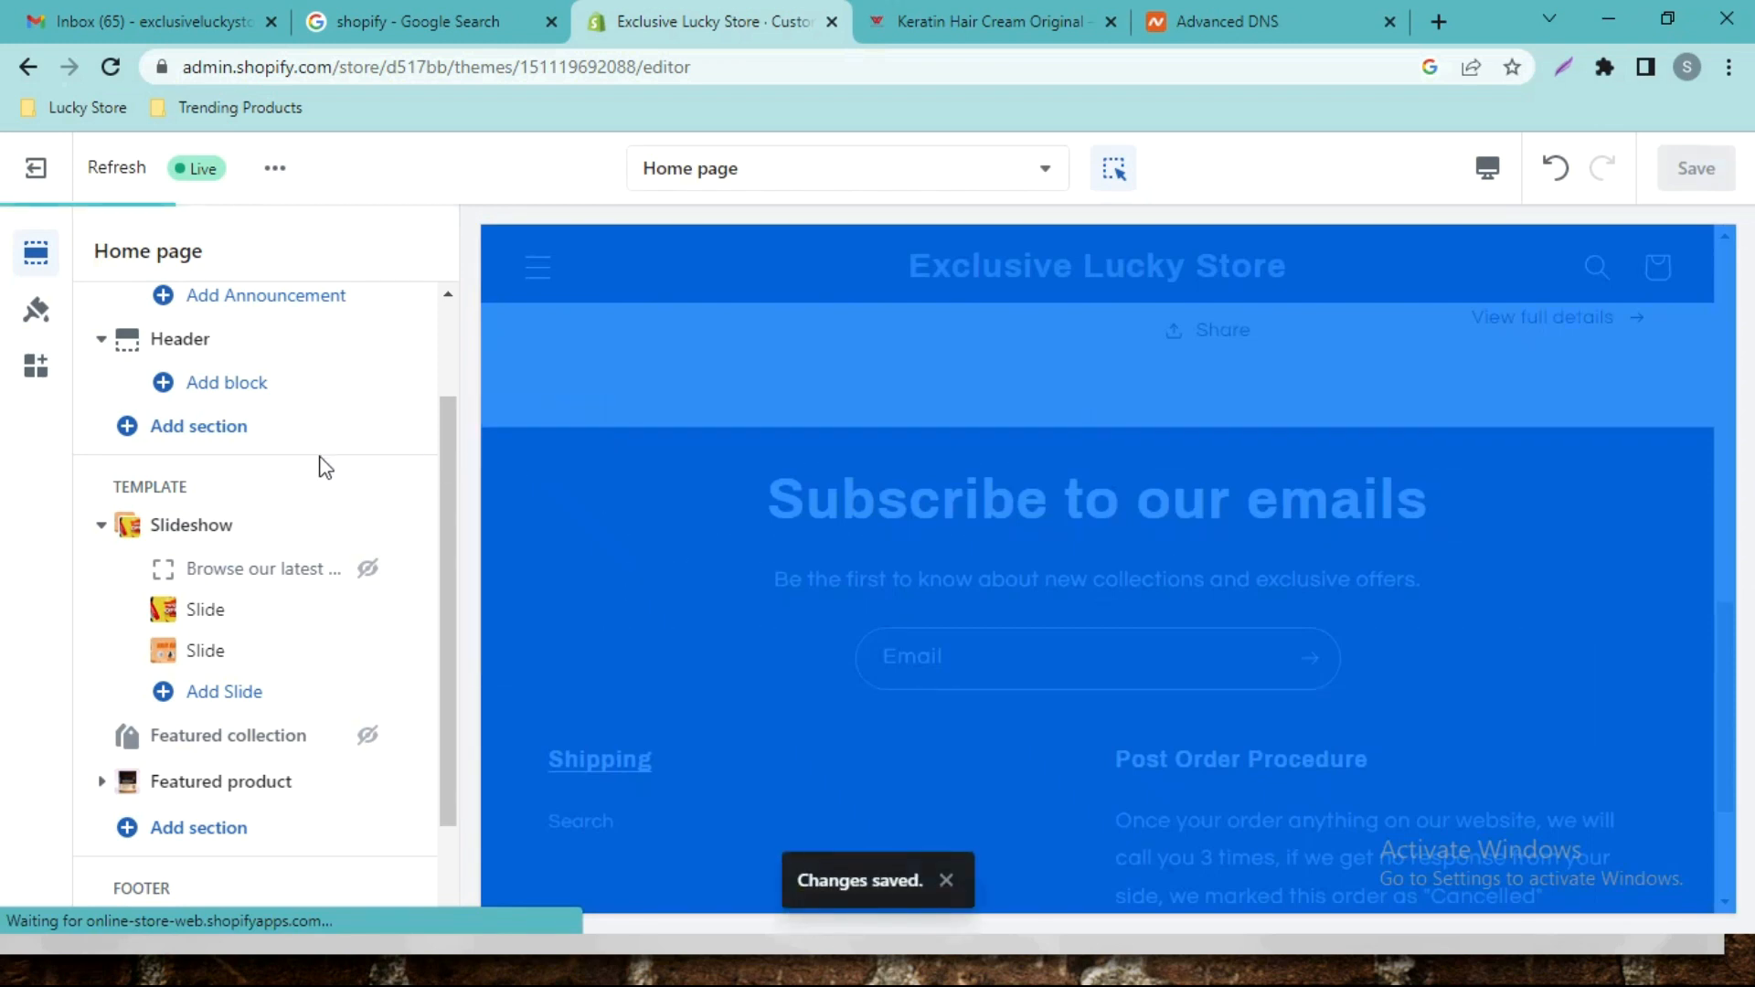
# Dismiss the 'Changes saved' notice and scroll the preview up to the announcement bar and slideshow.
pyautogui.scroll(4, 964, 536)
pyautogui.click(950, 876)
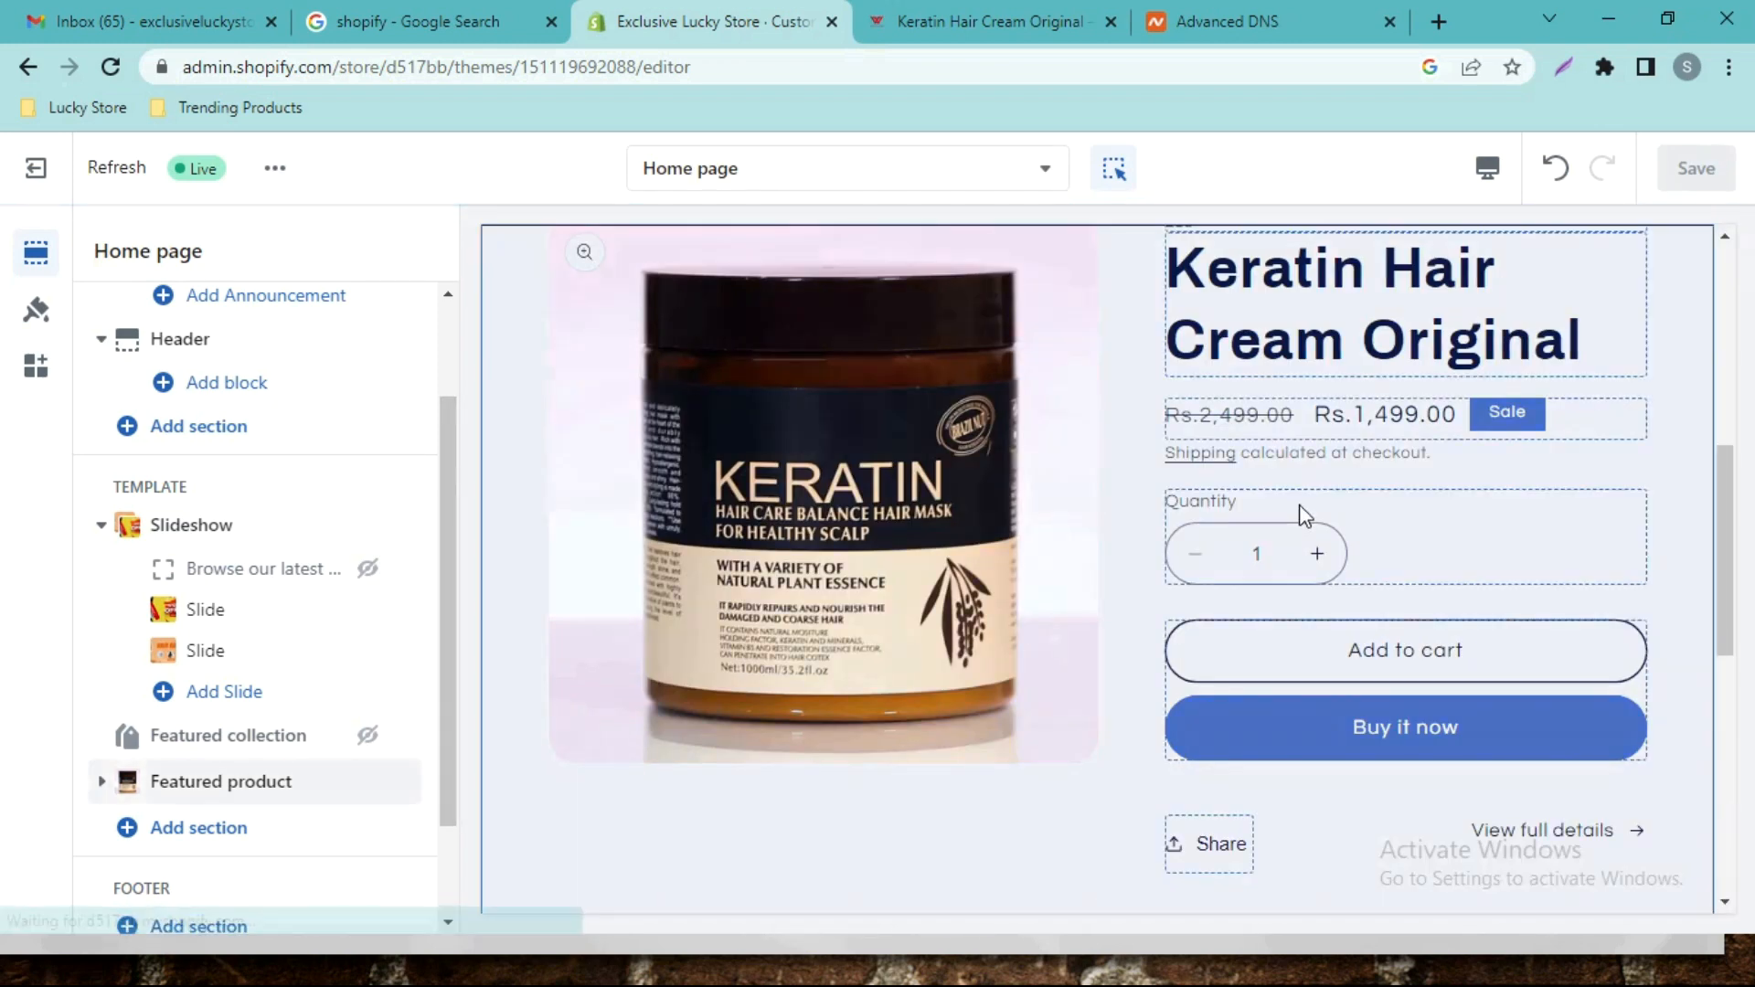
pyautogui.moveTo(1728, 510); pyautogui.dragTo(1718, 313)
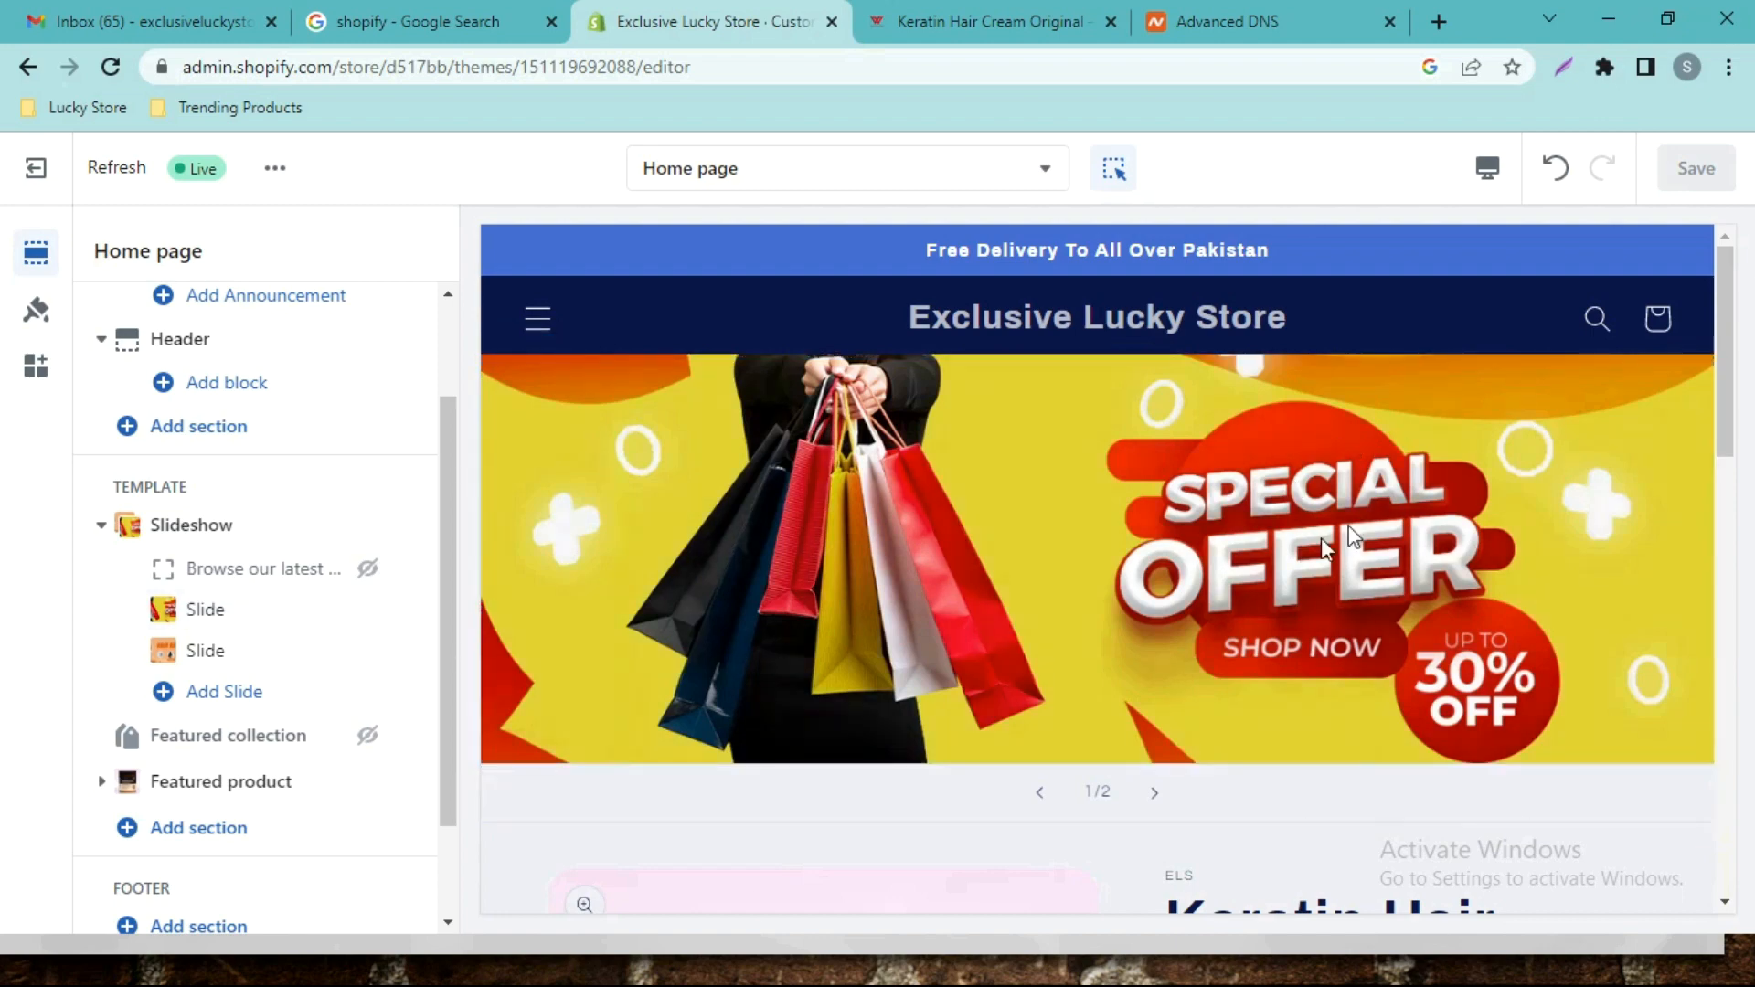
pyautogui.scroll(-7, 1443, 549)
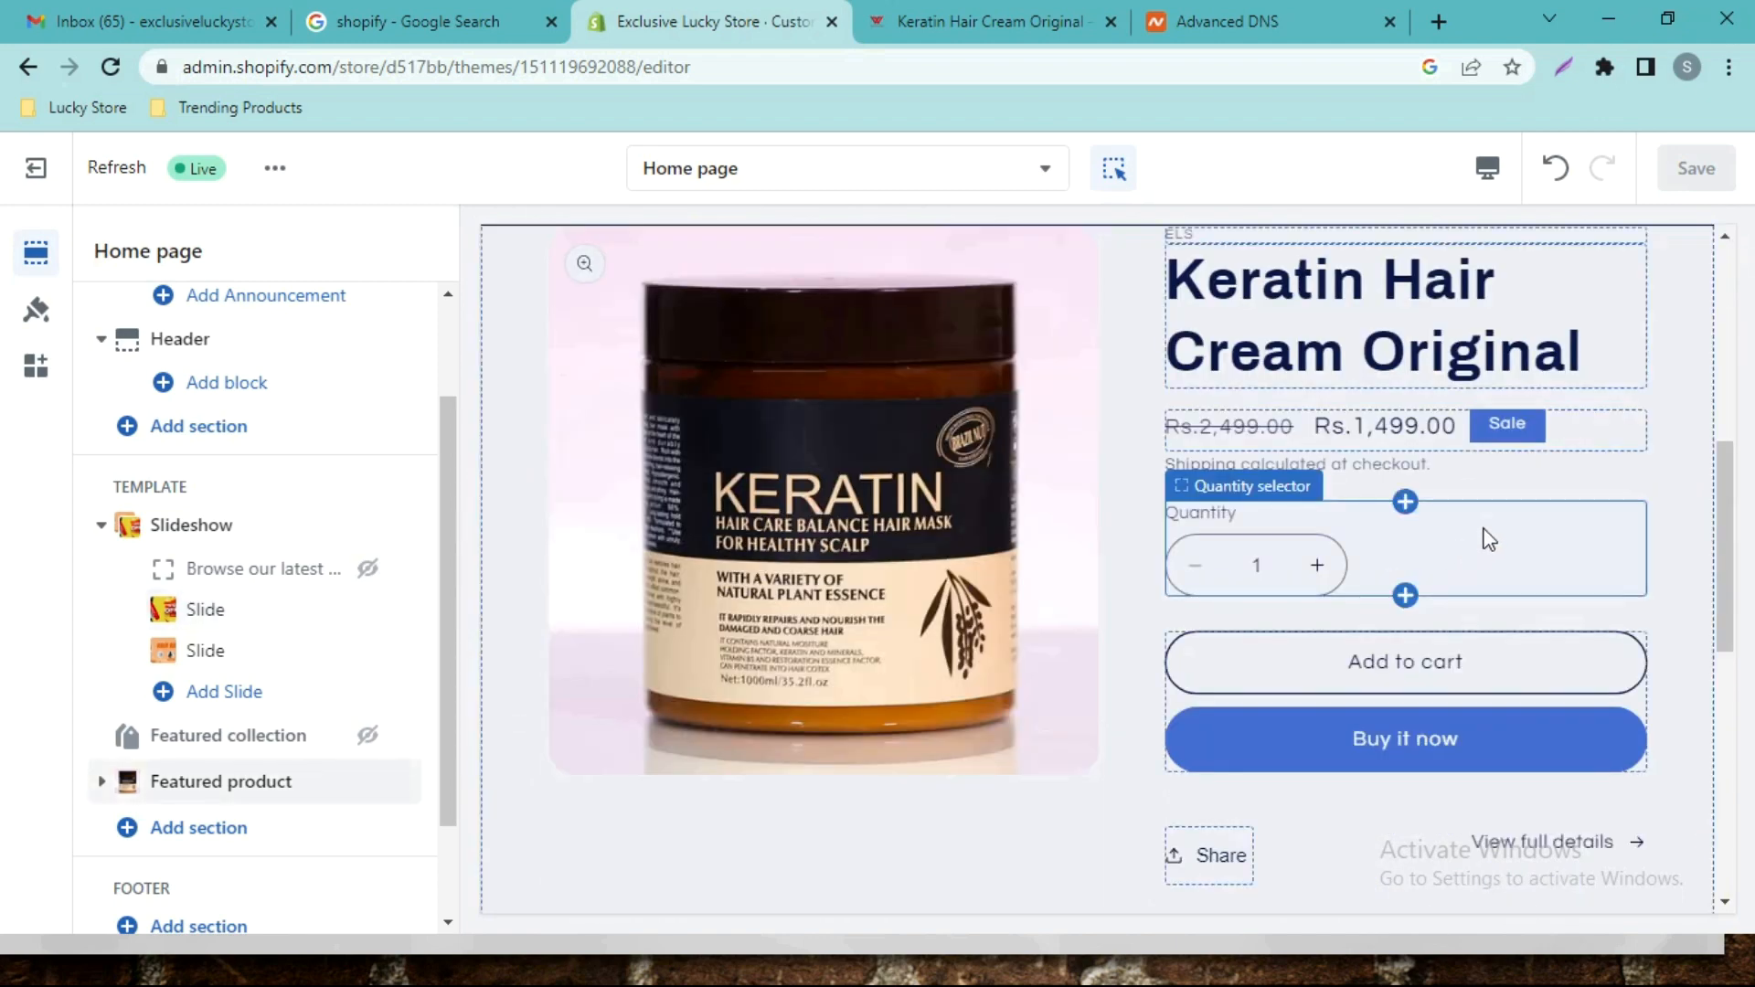
pyautogui.scroll(3, 1371, 521)
pyautogui.scroll(2, 1234, 477)
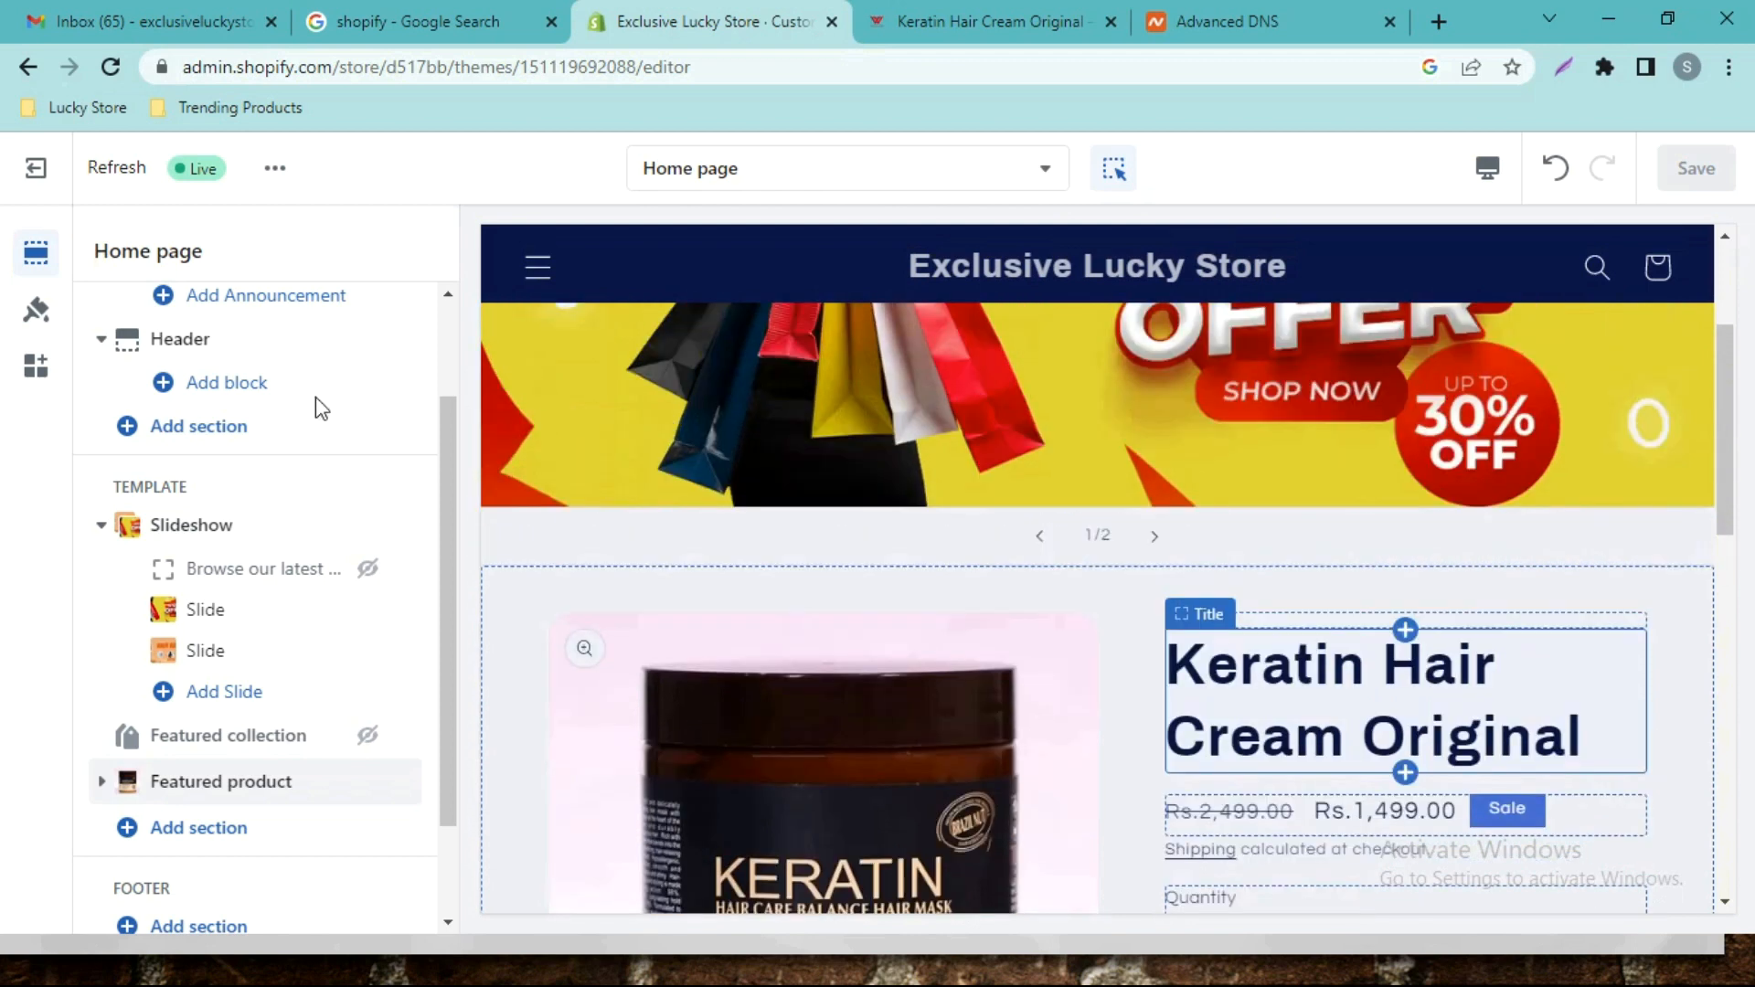
# Open Theme settings and look through the logo settings.
pyautogui.click(36, 314)
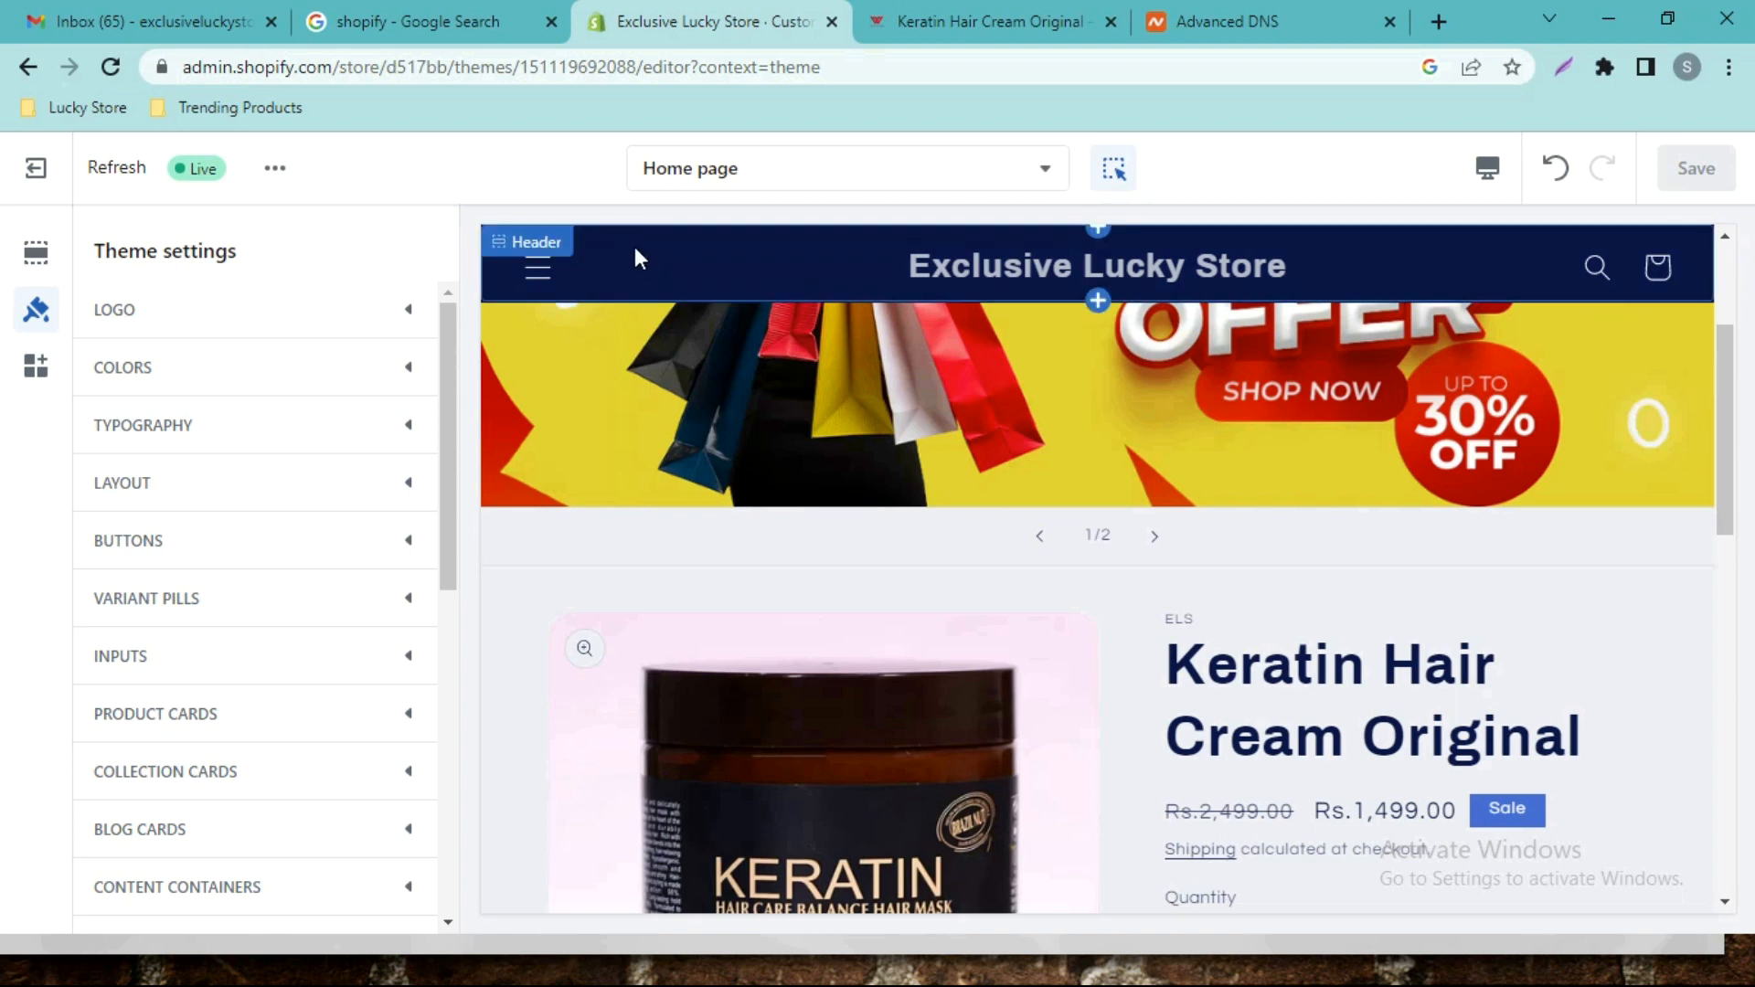
pyautogui.click(379, 325)
pyautogui.scroll(-4, 286, 485)
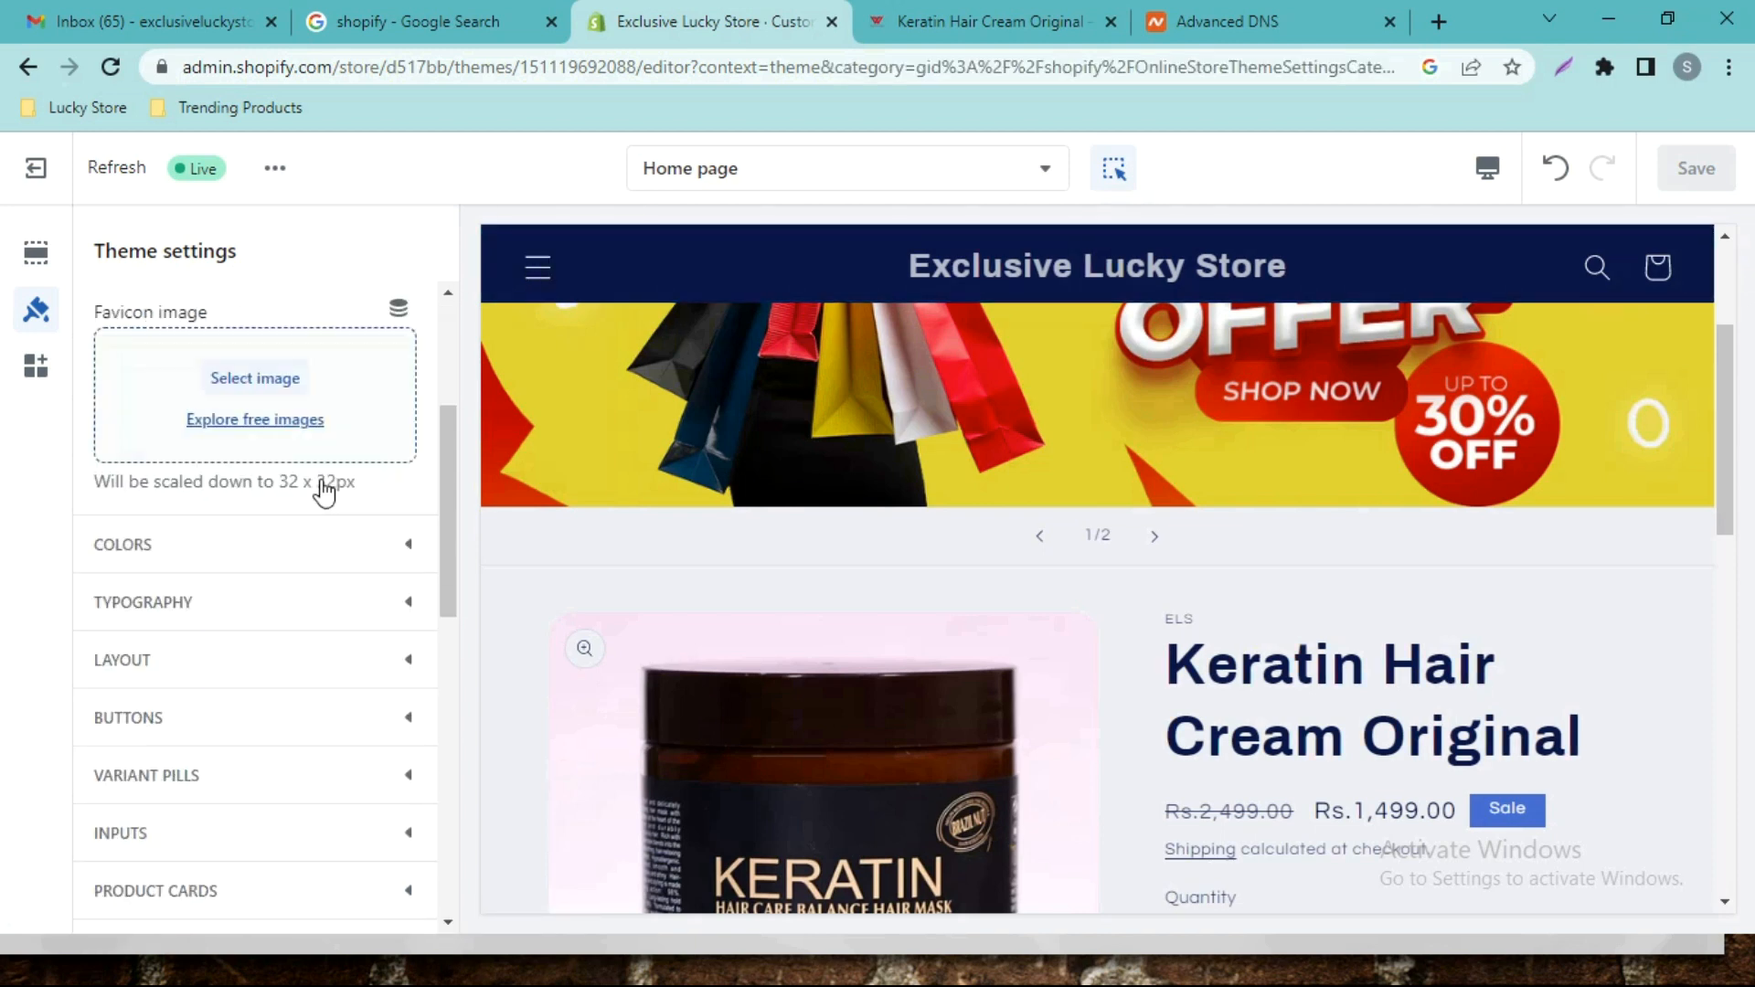
pyautogui.scroll(4, 357, 448)
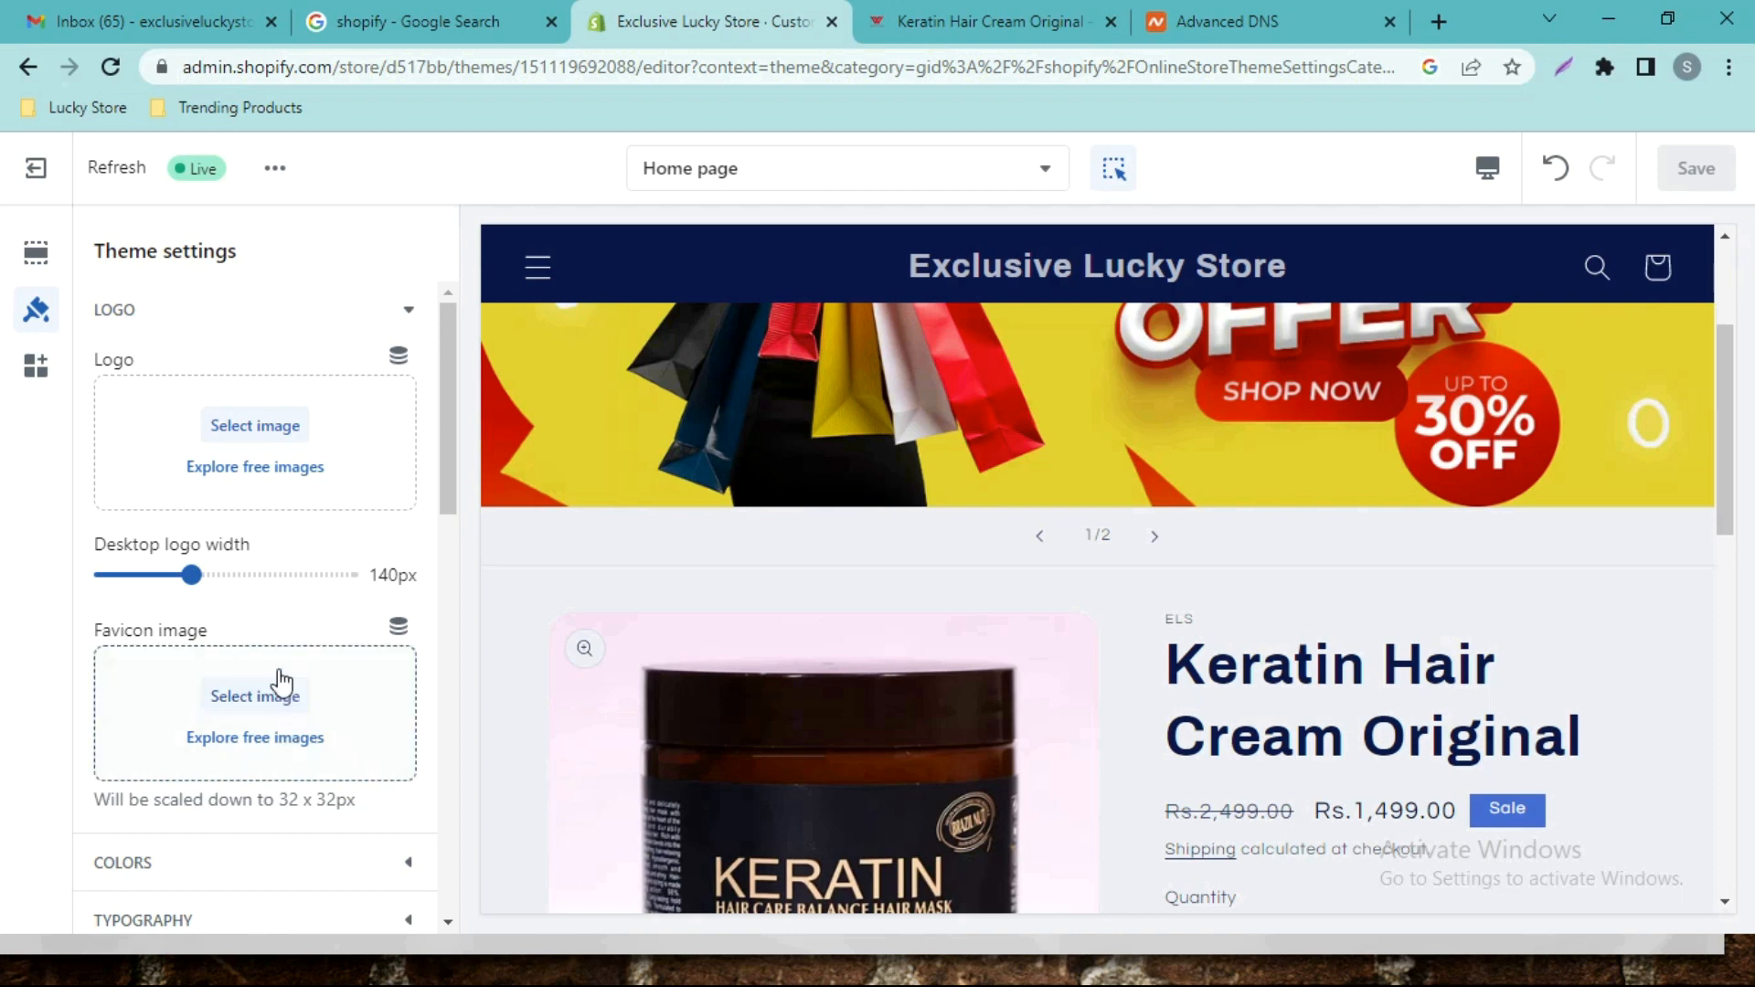
pyautogui.scroll(-1, 279, 654)
pyautogui.scroll(1, 325, 457)
pyautogui.scroll(-1, 357, 339)
pyautogui.scroll(1, 402, 348)
pyautogui.click(398, 316)
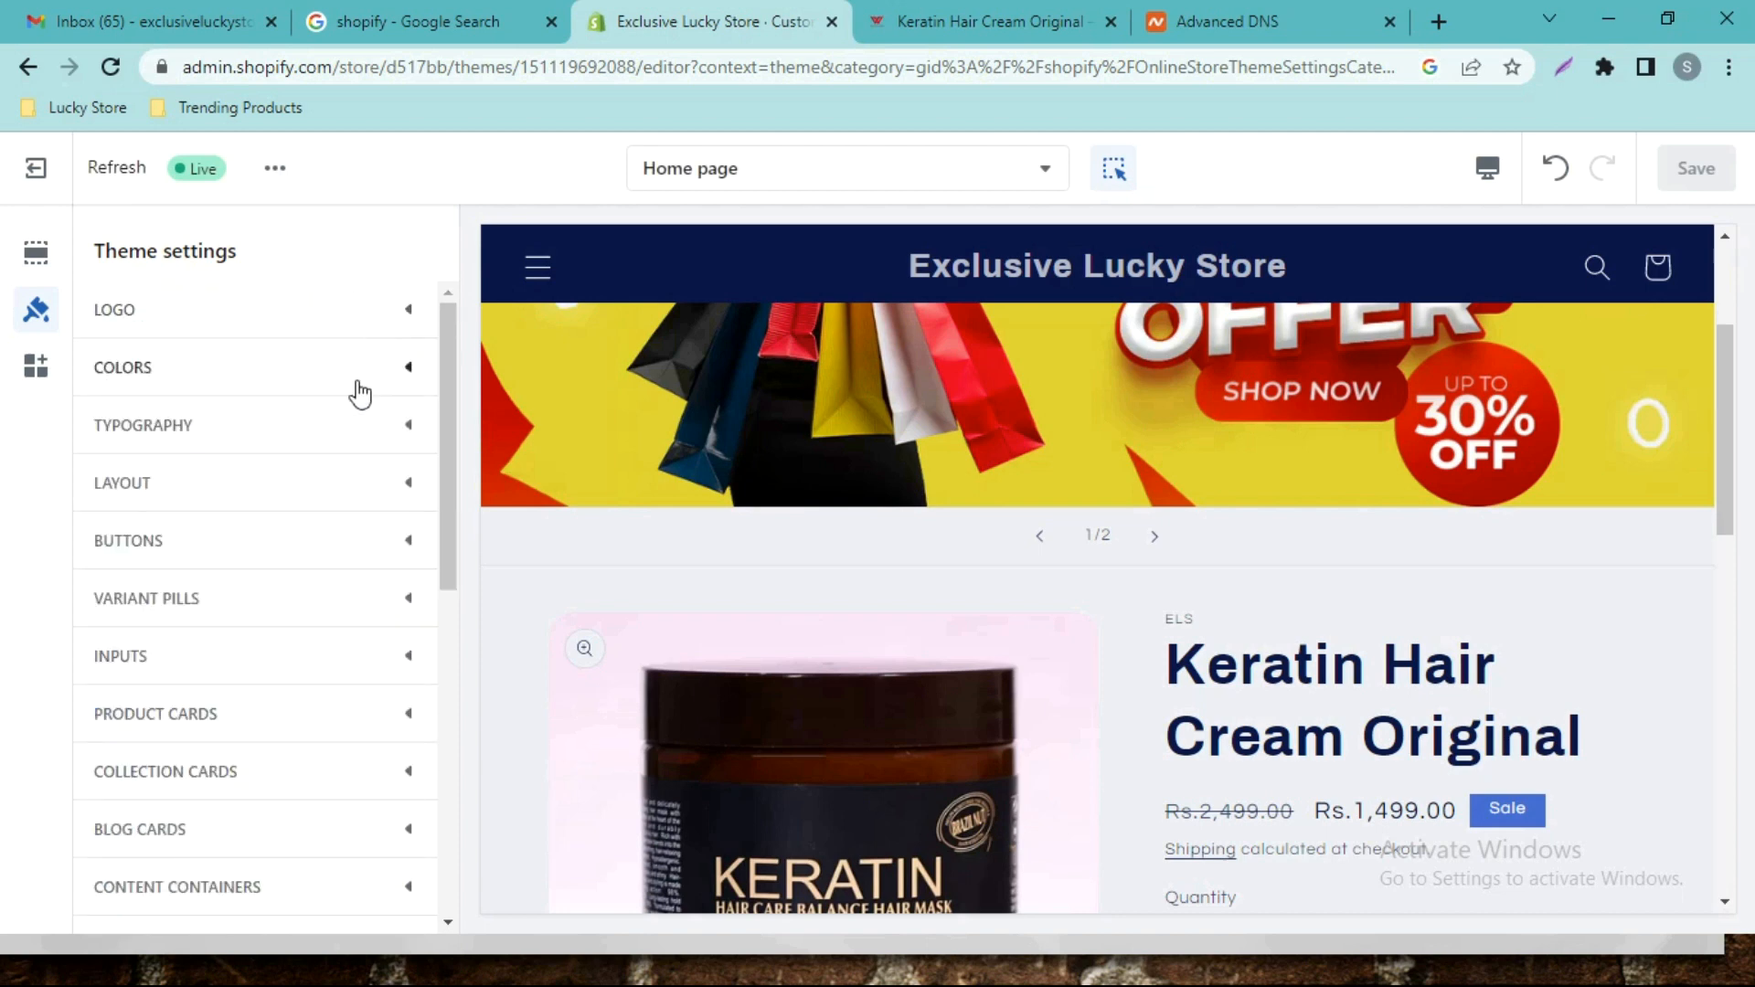
# Expand Colors and open the Accent 2 colour picker, currently navy #0E1B4D.
pyautogui.click(331, 380)
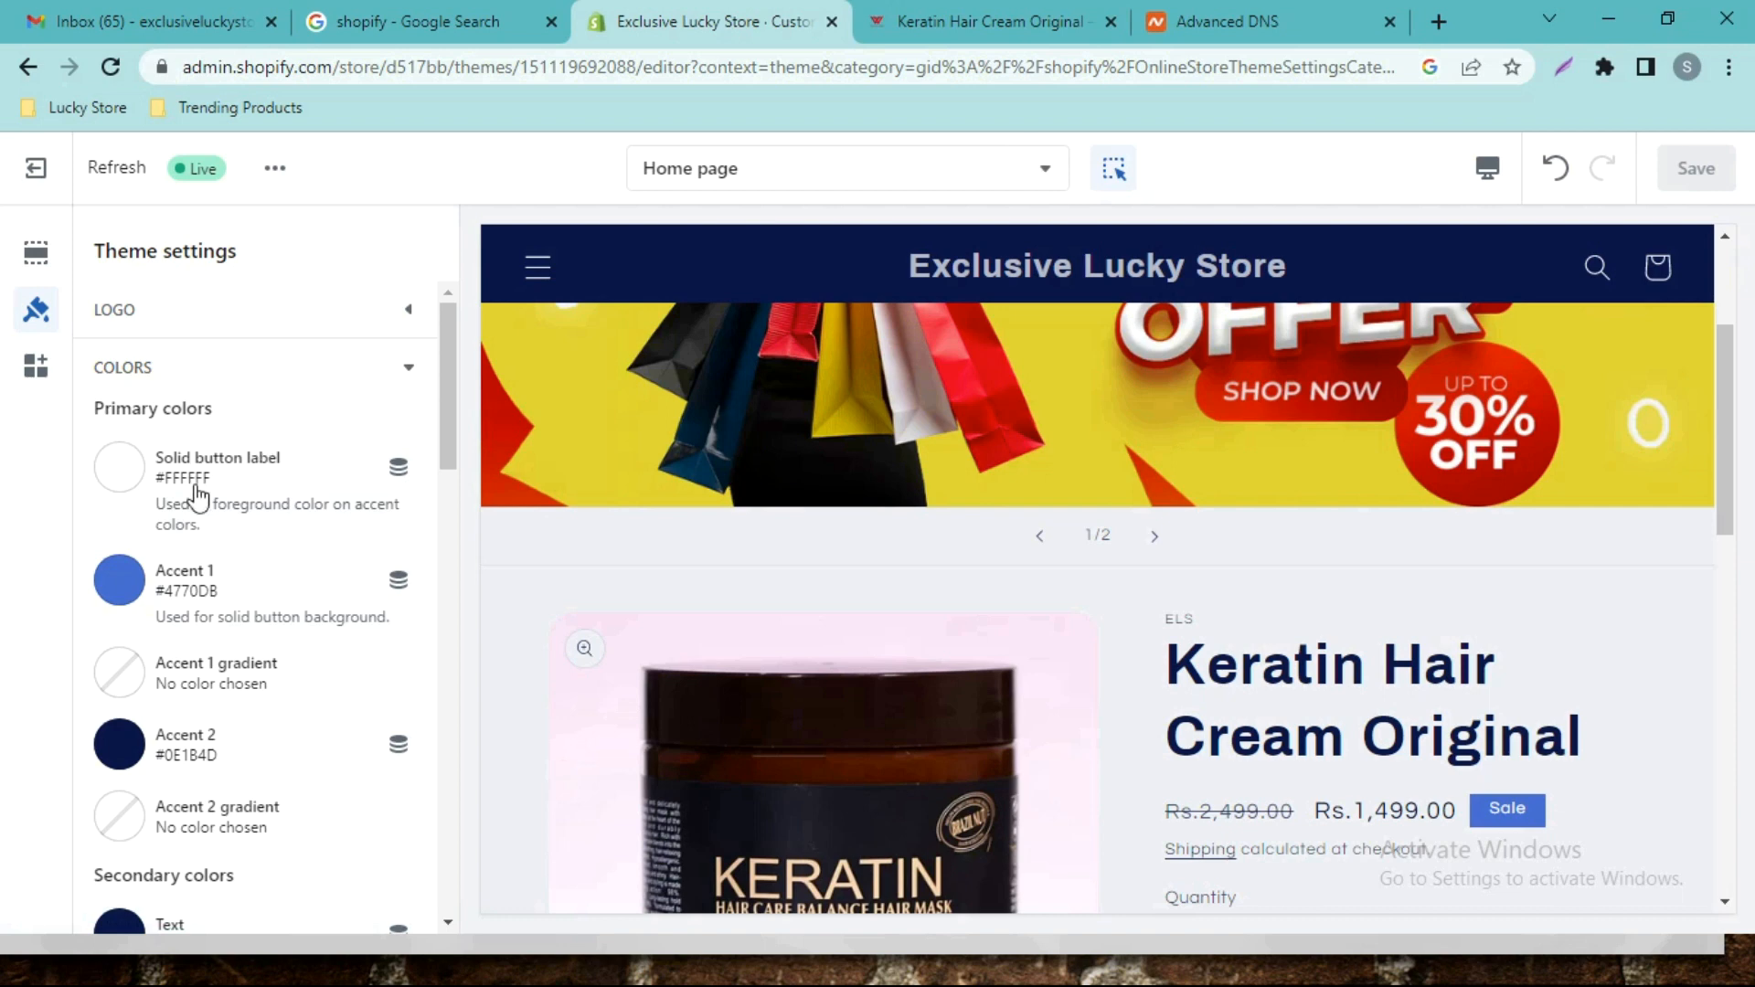
pyautogui.click(729, 277)
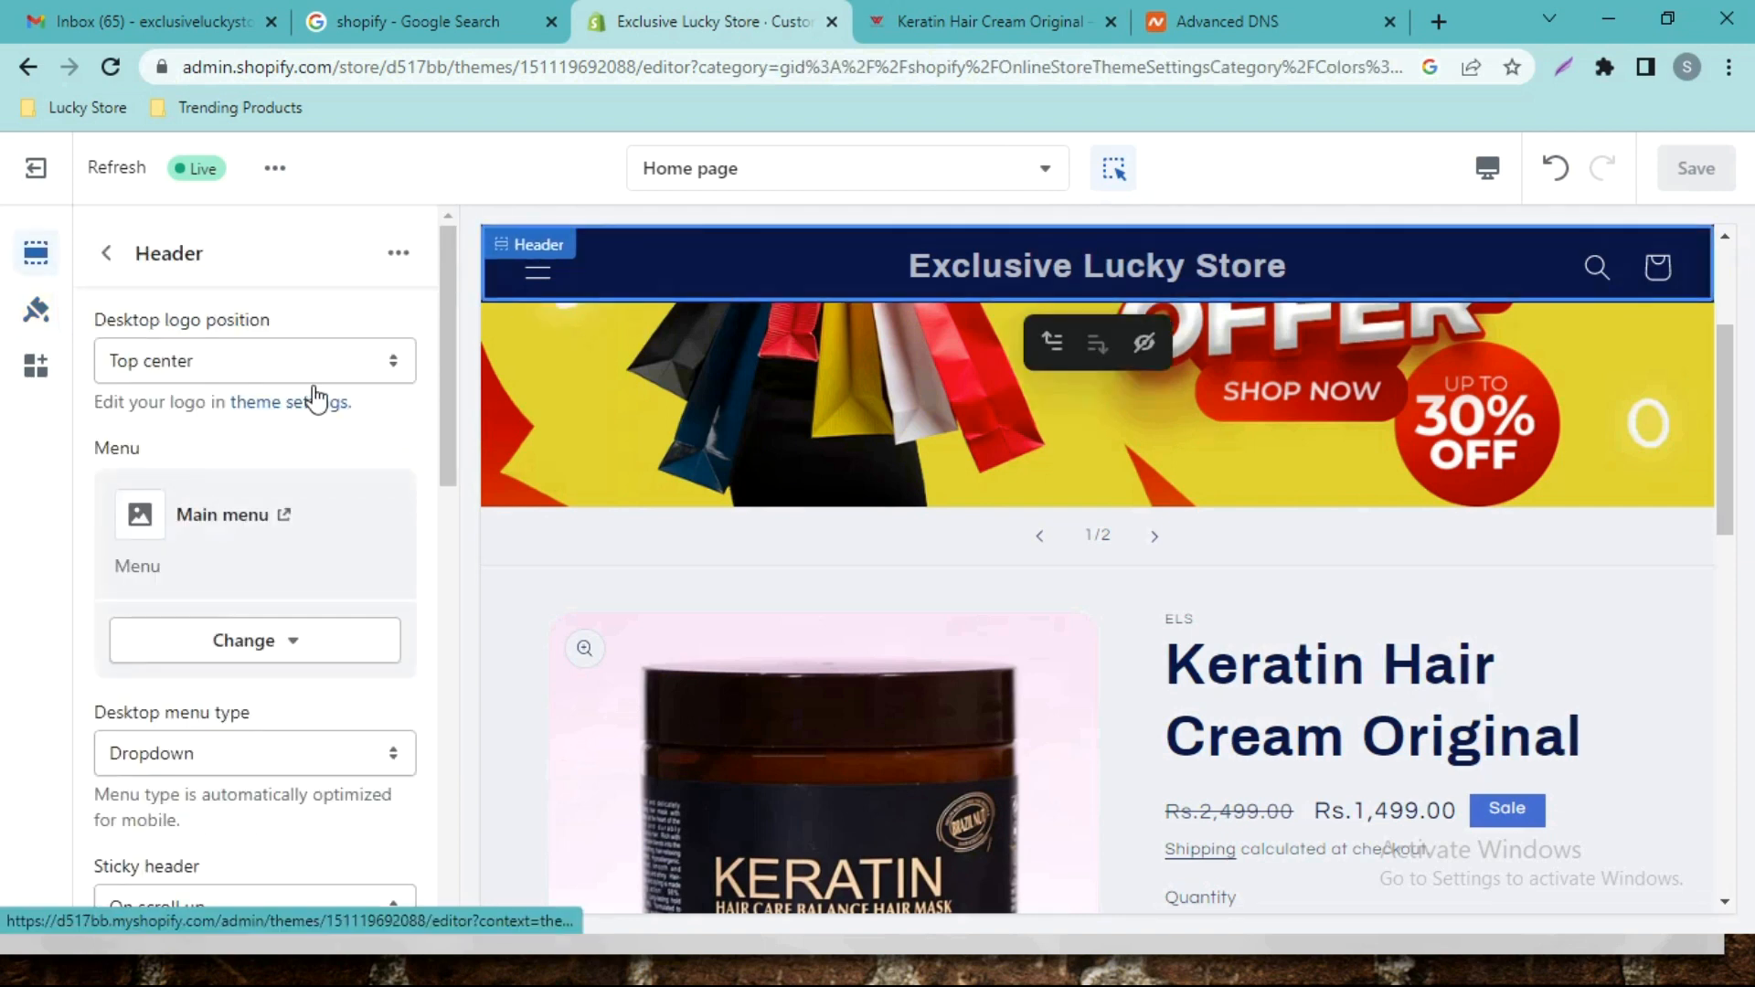
pyautogui.click(106, 253)
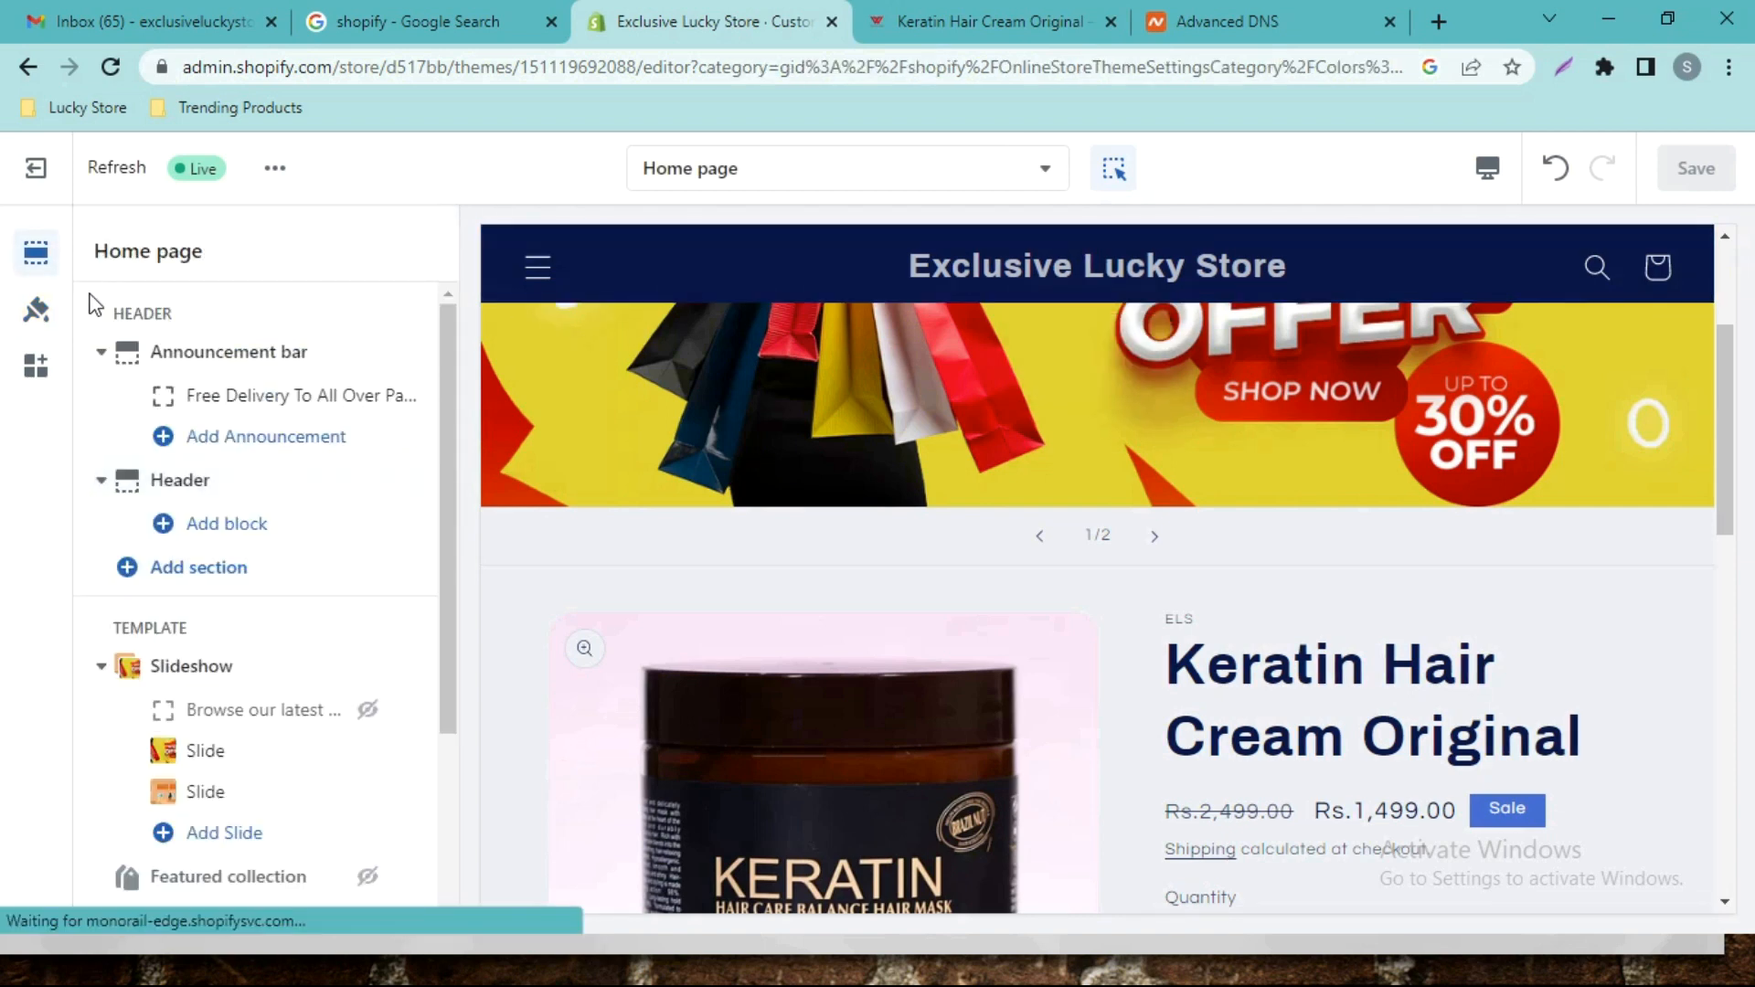
pyautogui.click(42, 315)
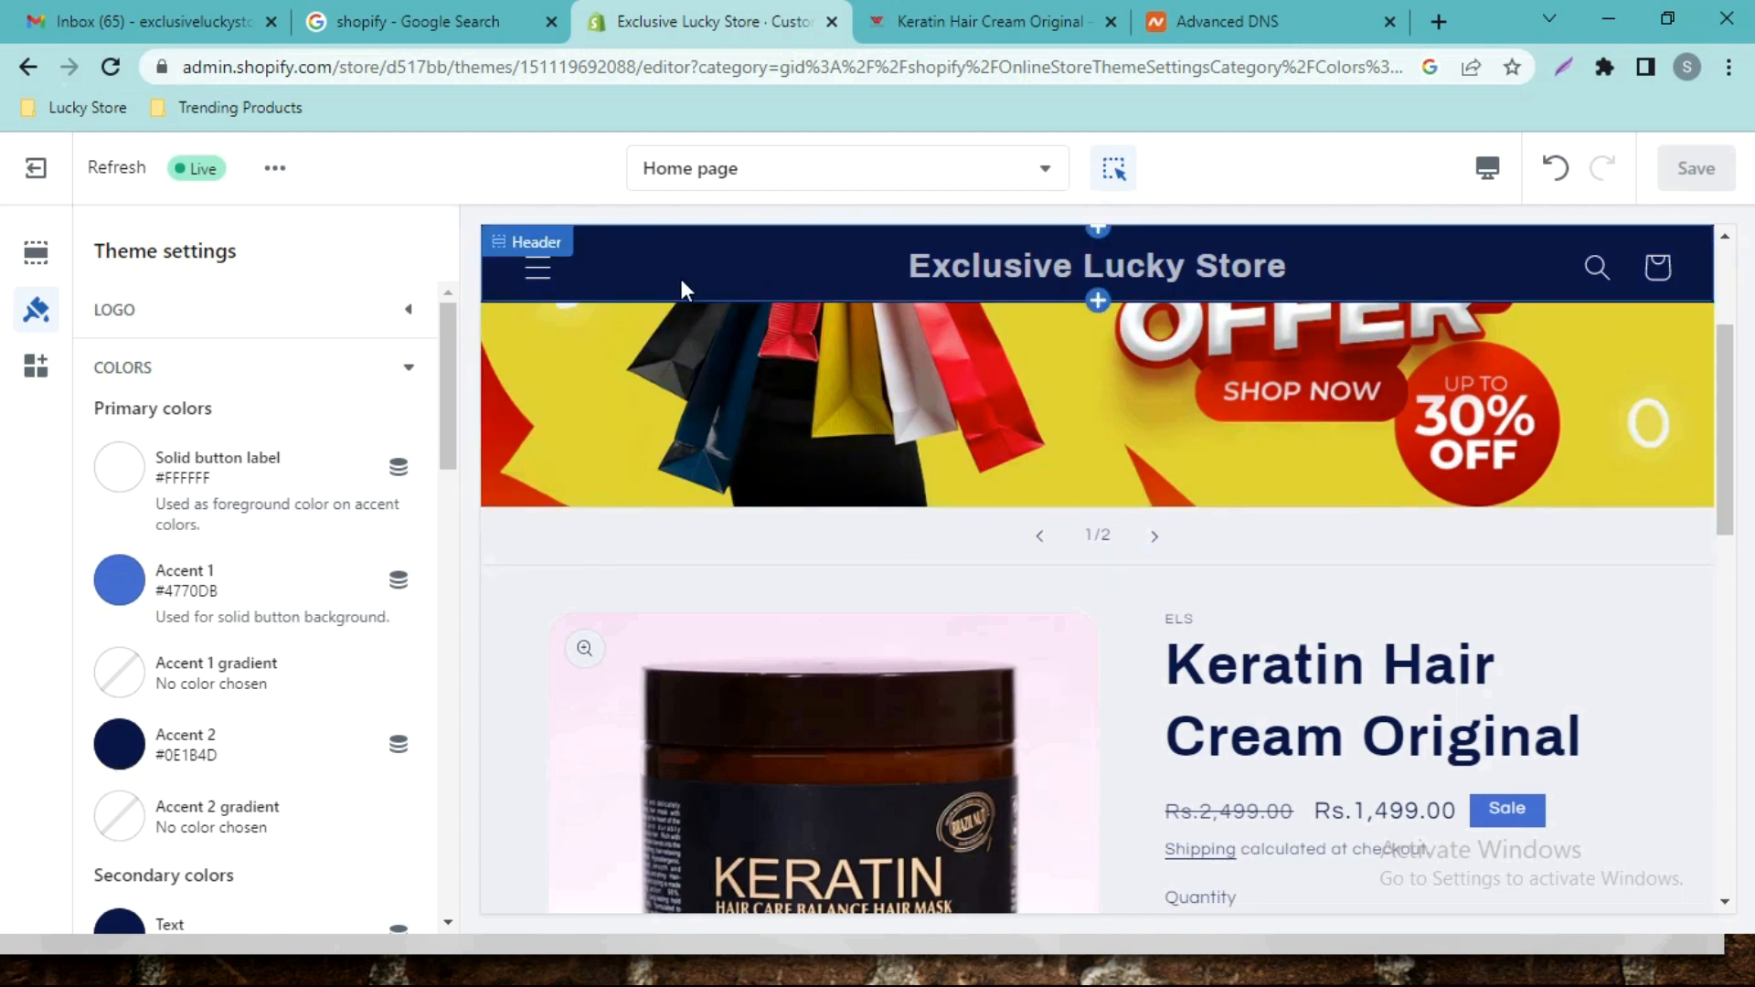
pyautogui.click(119, 743)
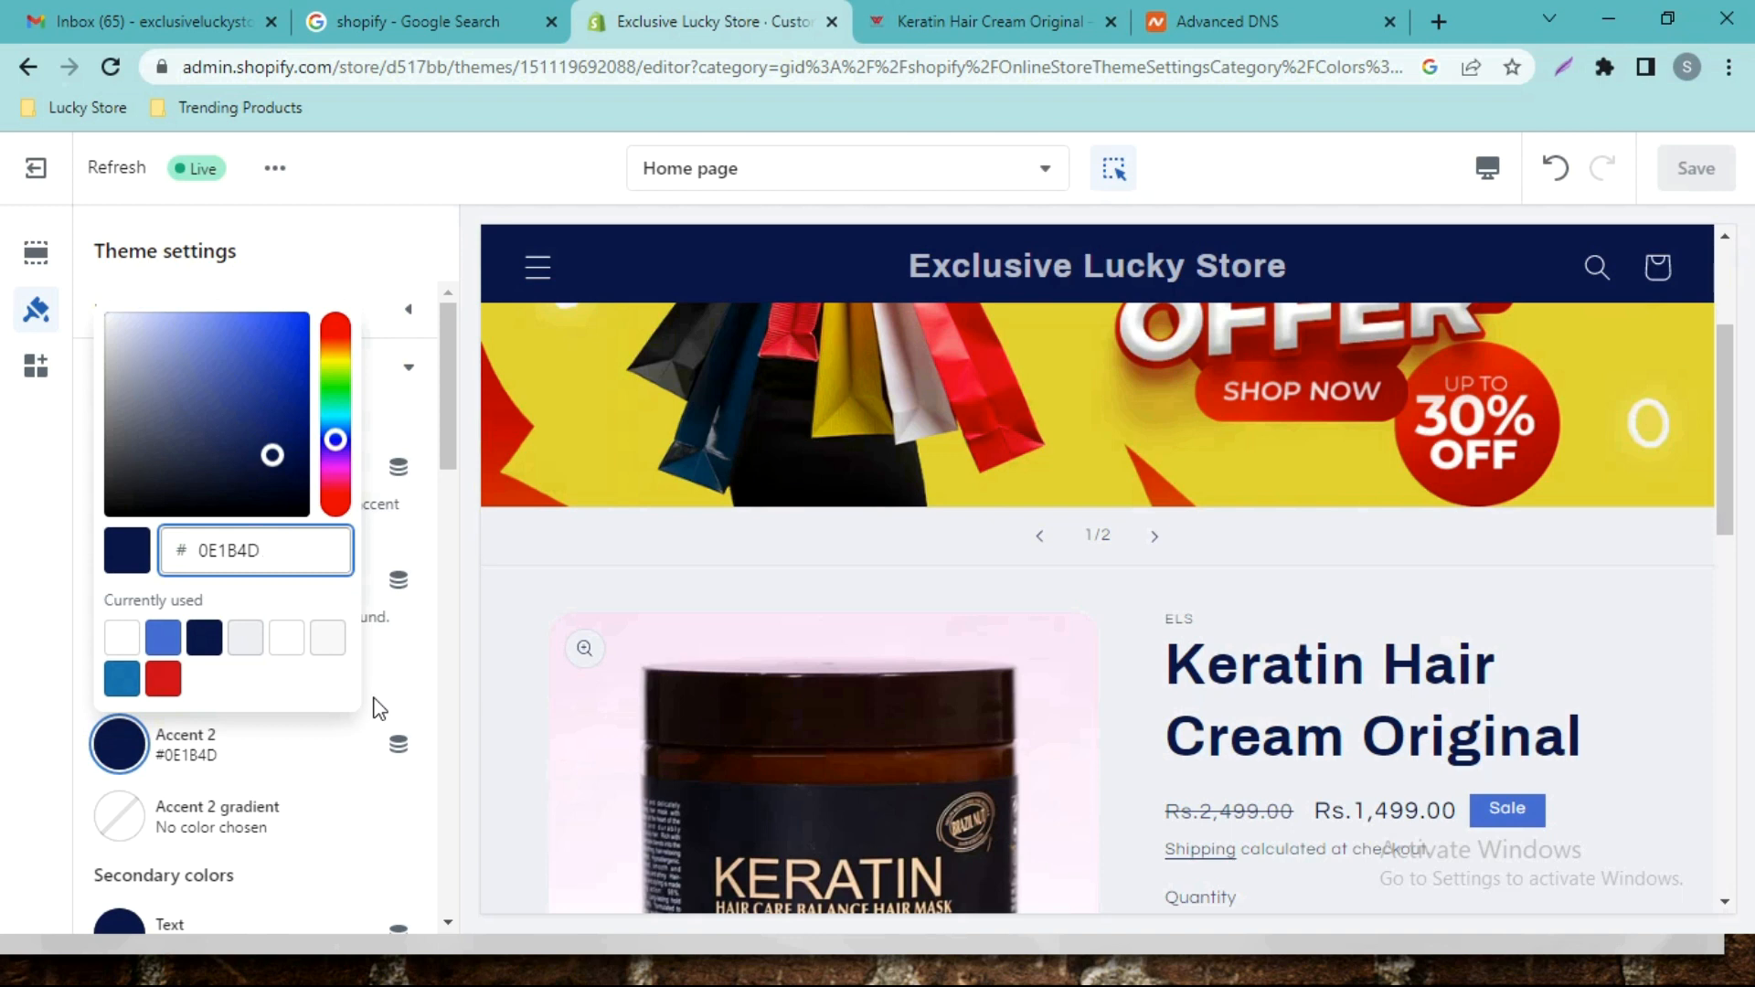
# Set Accent 2 to red #DD1D1D after trying teal and blue swatches.
pyautogui.click(116, 692)
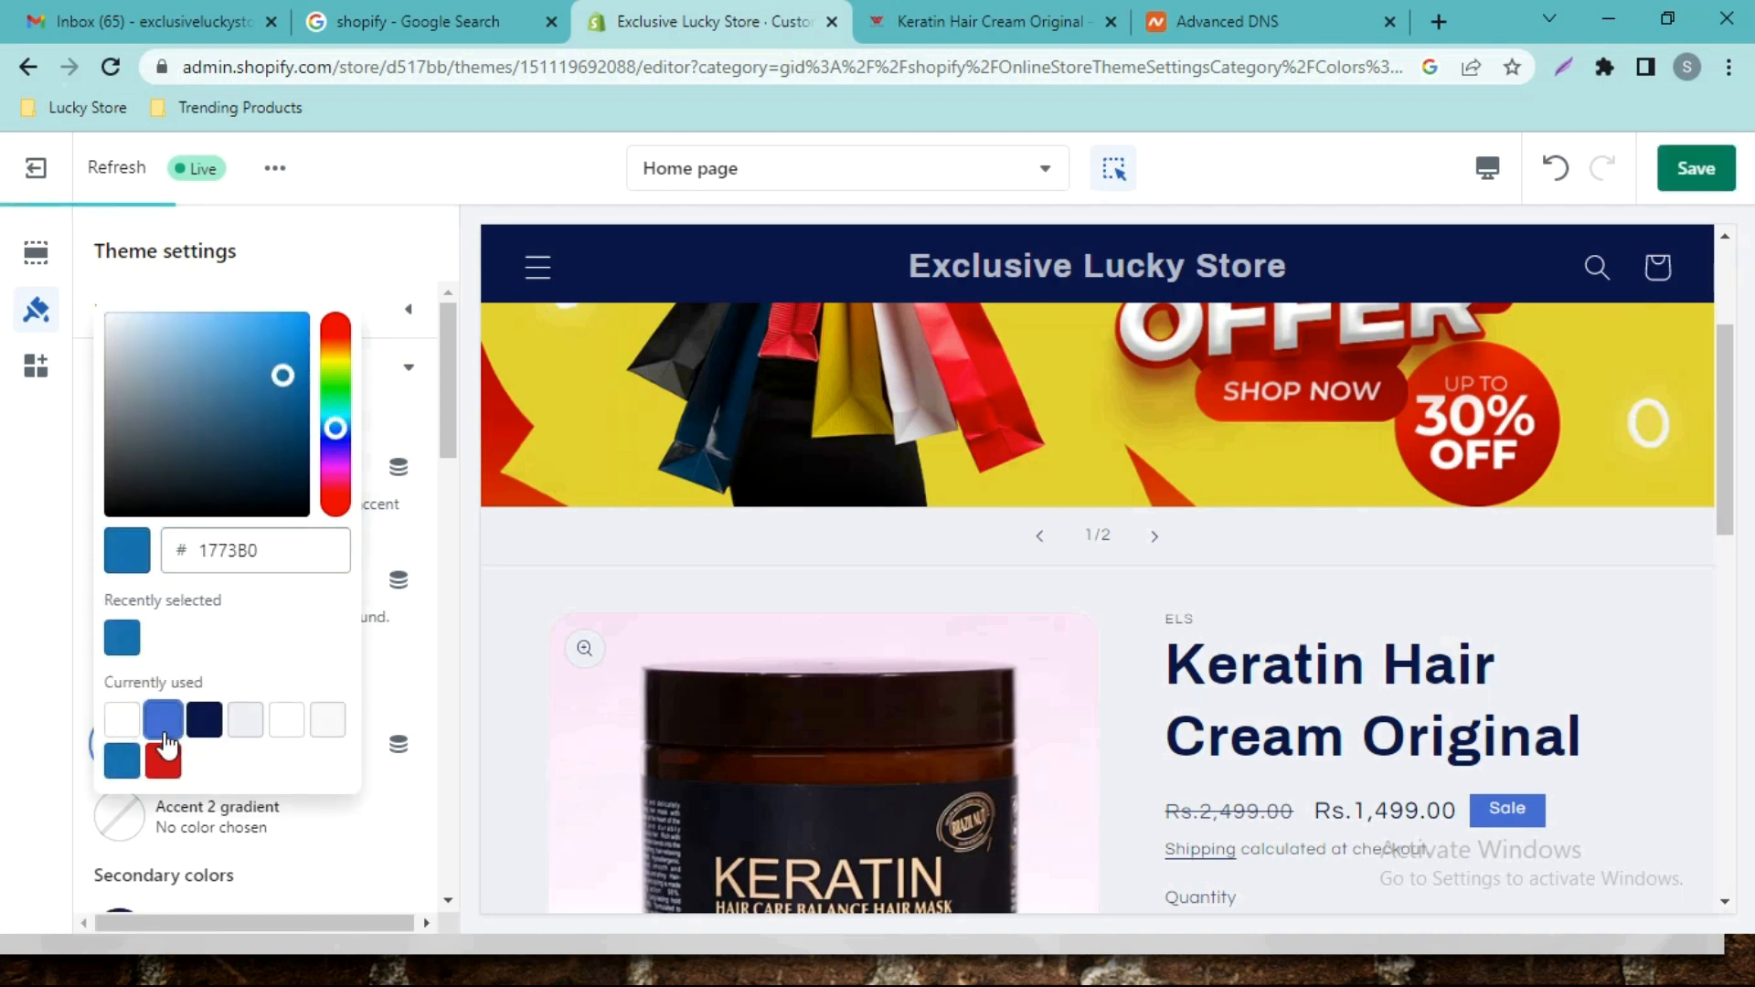
pyautogui.click(166, 745)
pyautogui.click(161, 633)
pyautogui.click(416, 443)
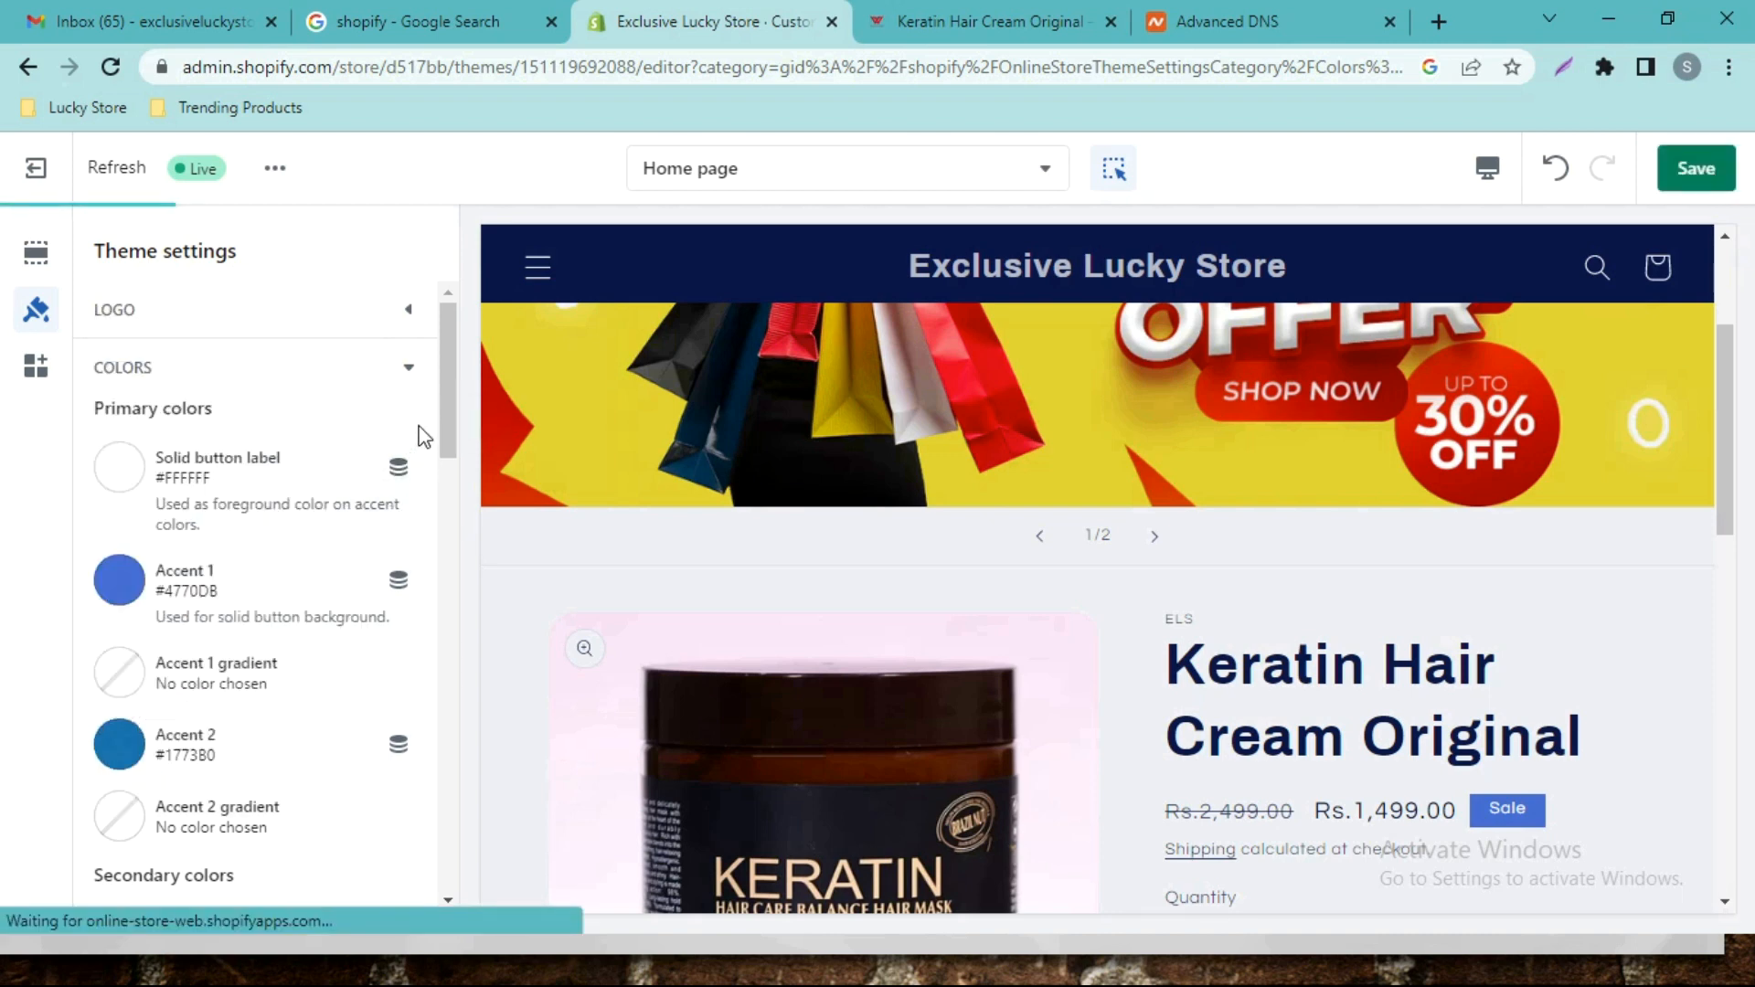
pyautogui.click(117, 467)
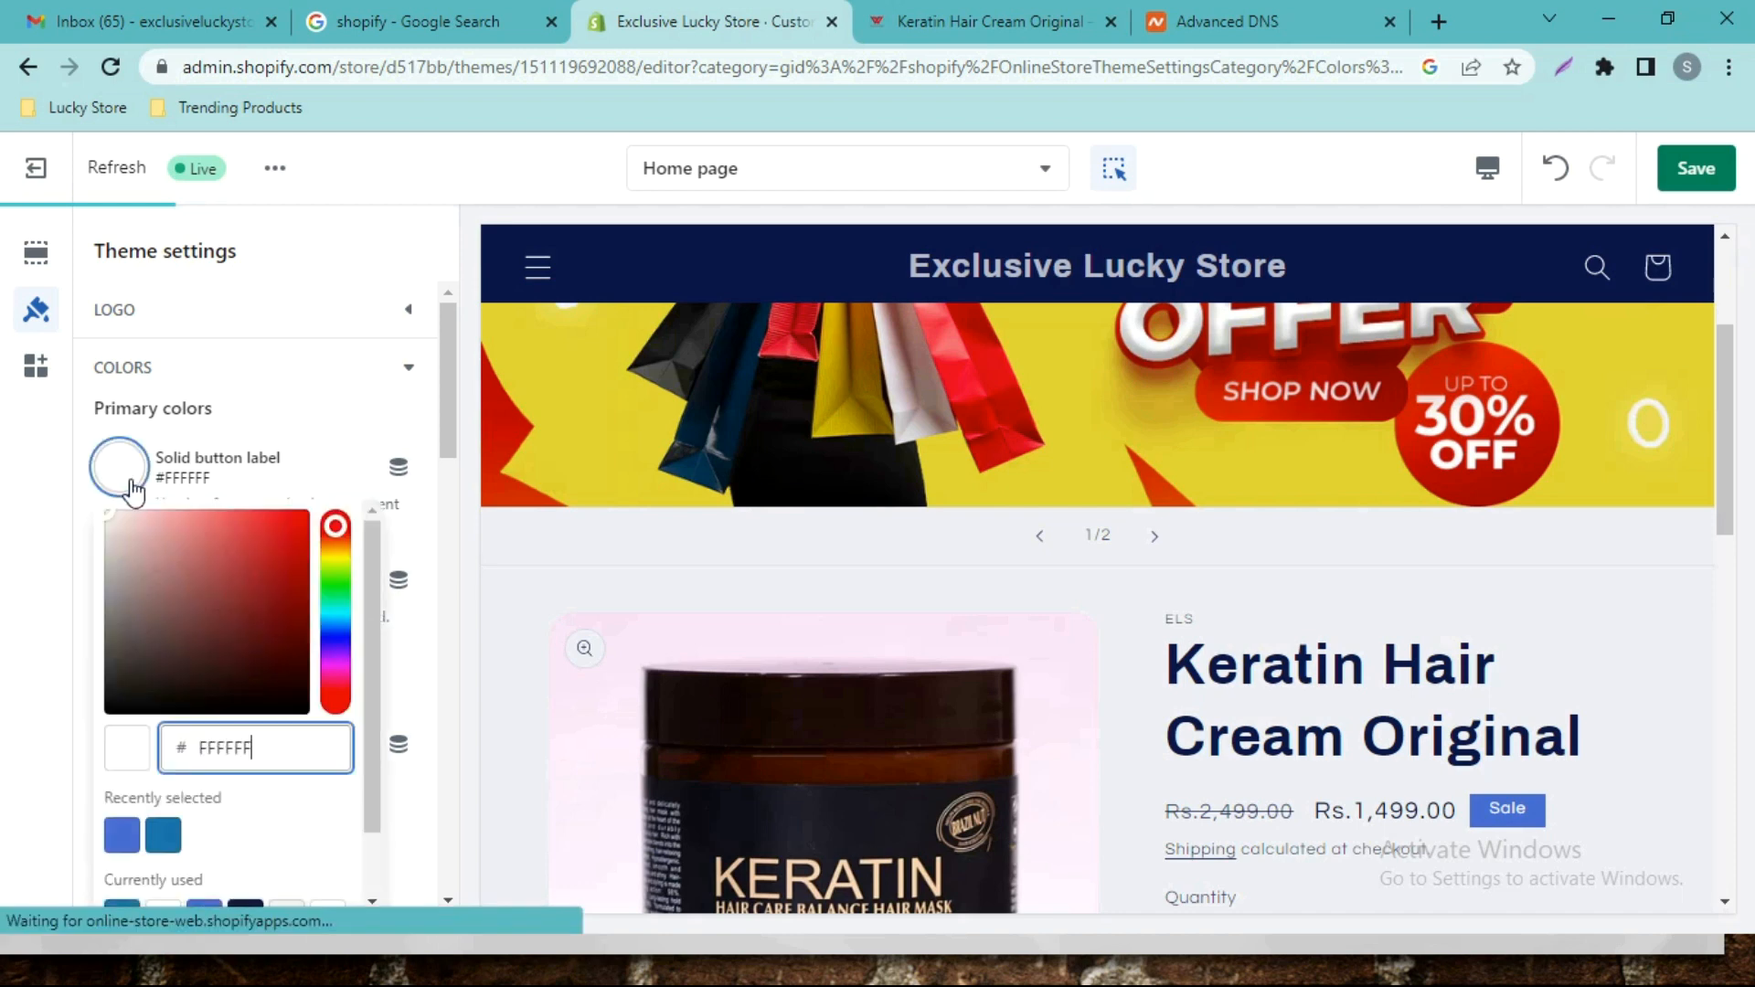
pyautogui.moveTo(106, 536); pyautogui.dragTo(53, 477)
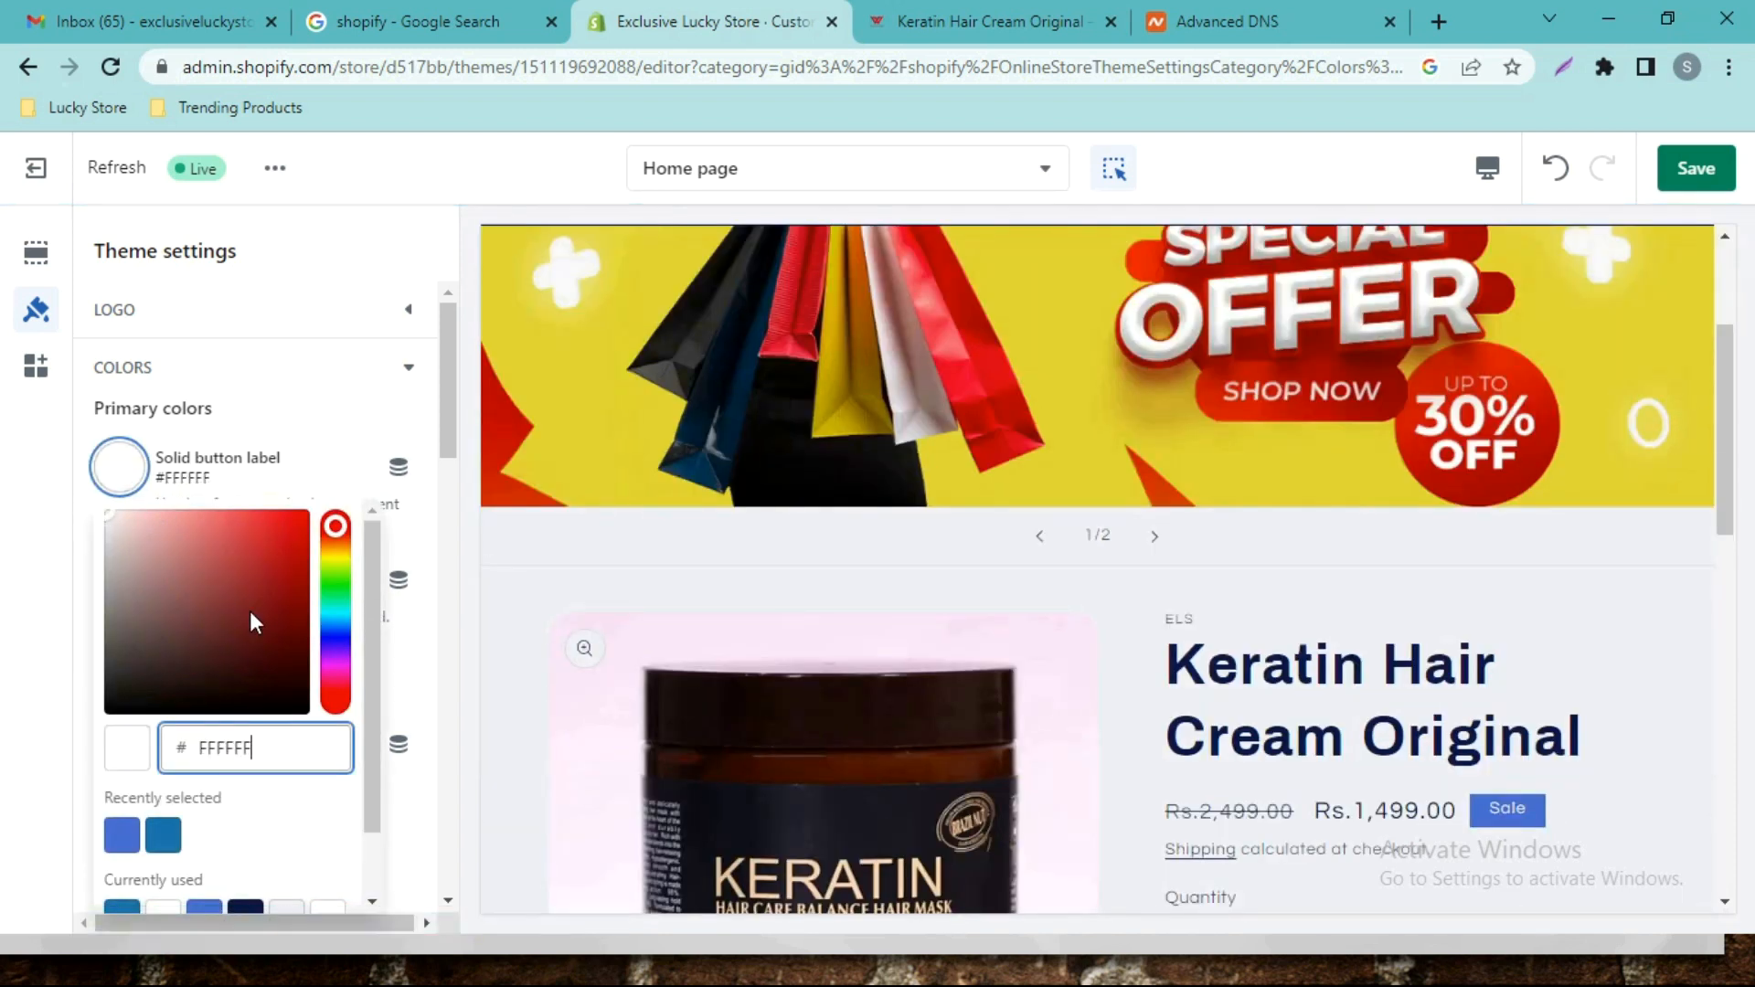
pyautogui.click(143, 749)
pyautogui.click(162, 679)
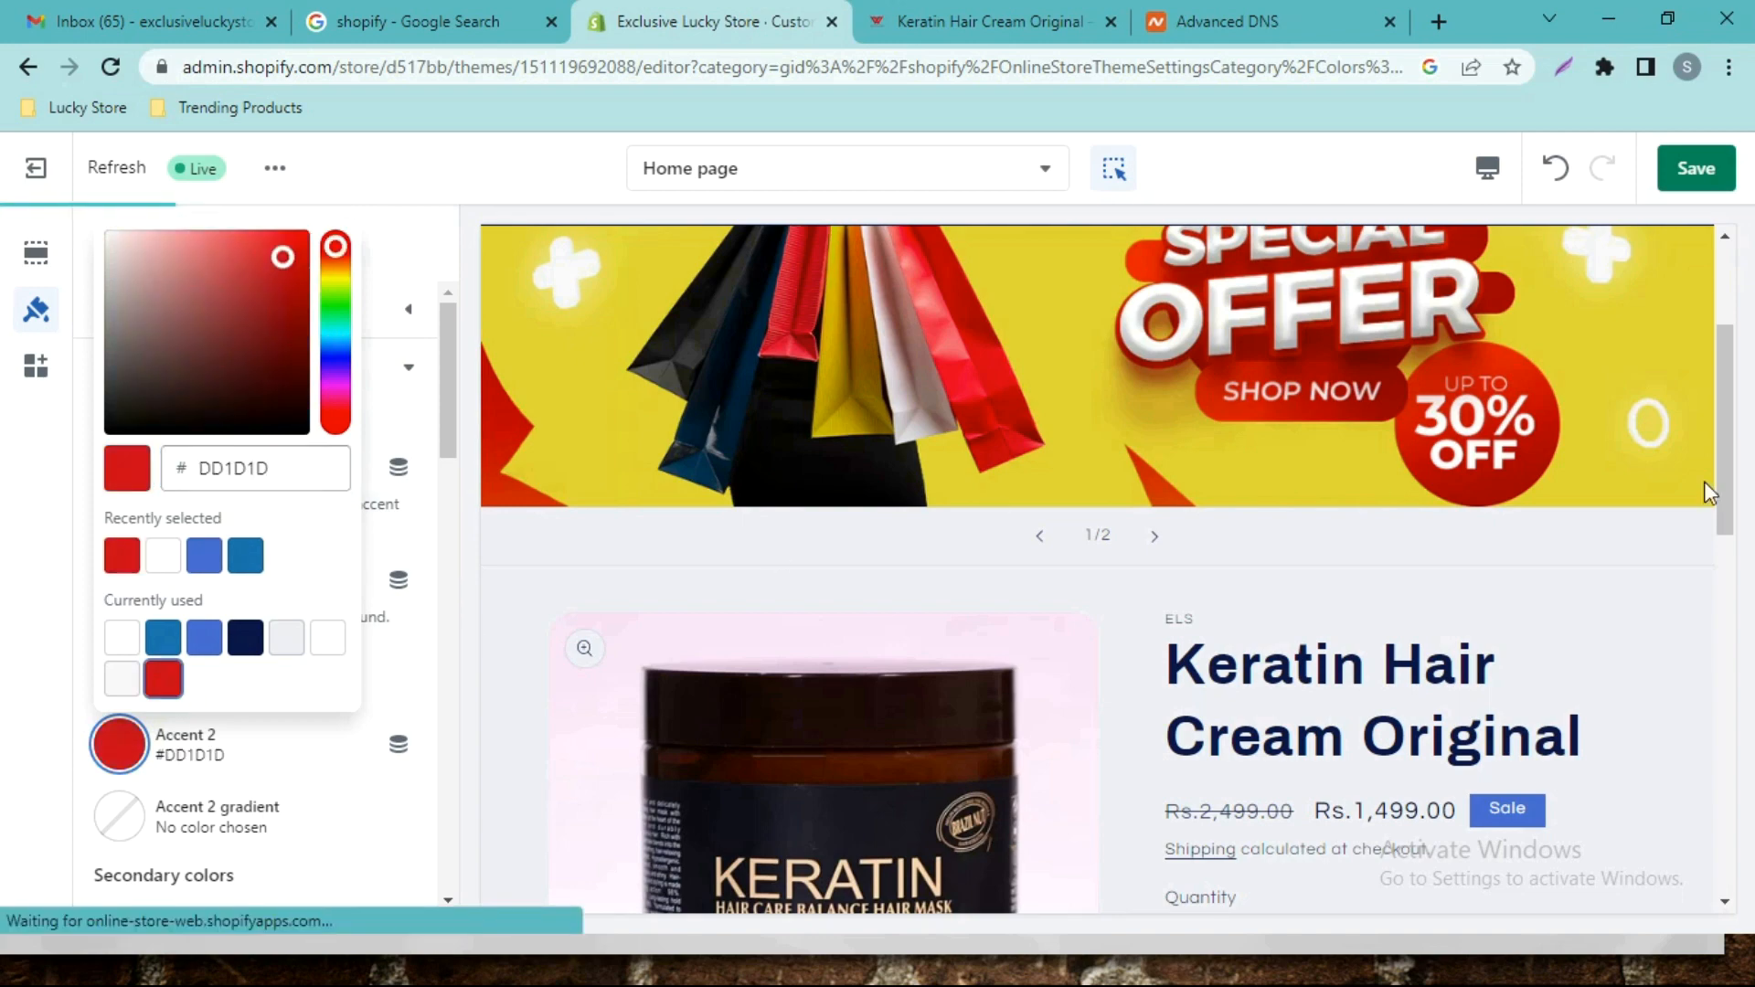
pyautogui.scroll(-6, 1554, 521)
pyautogui.scroll(-5, 731, 631)
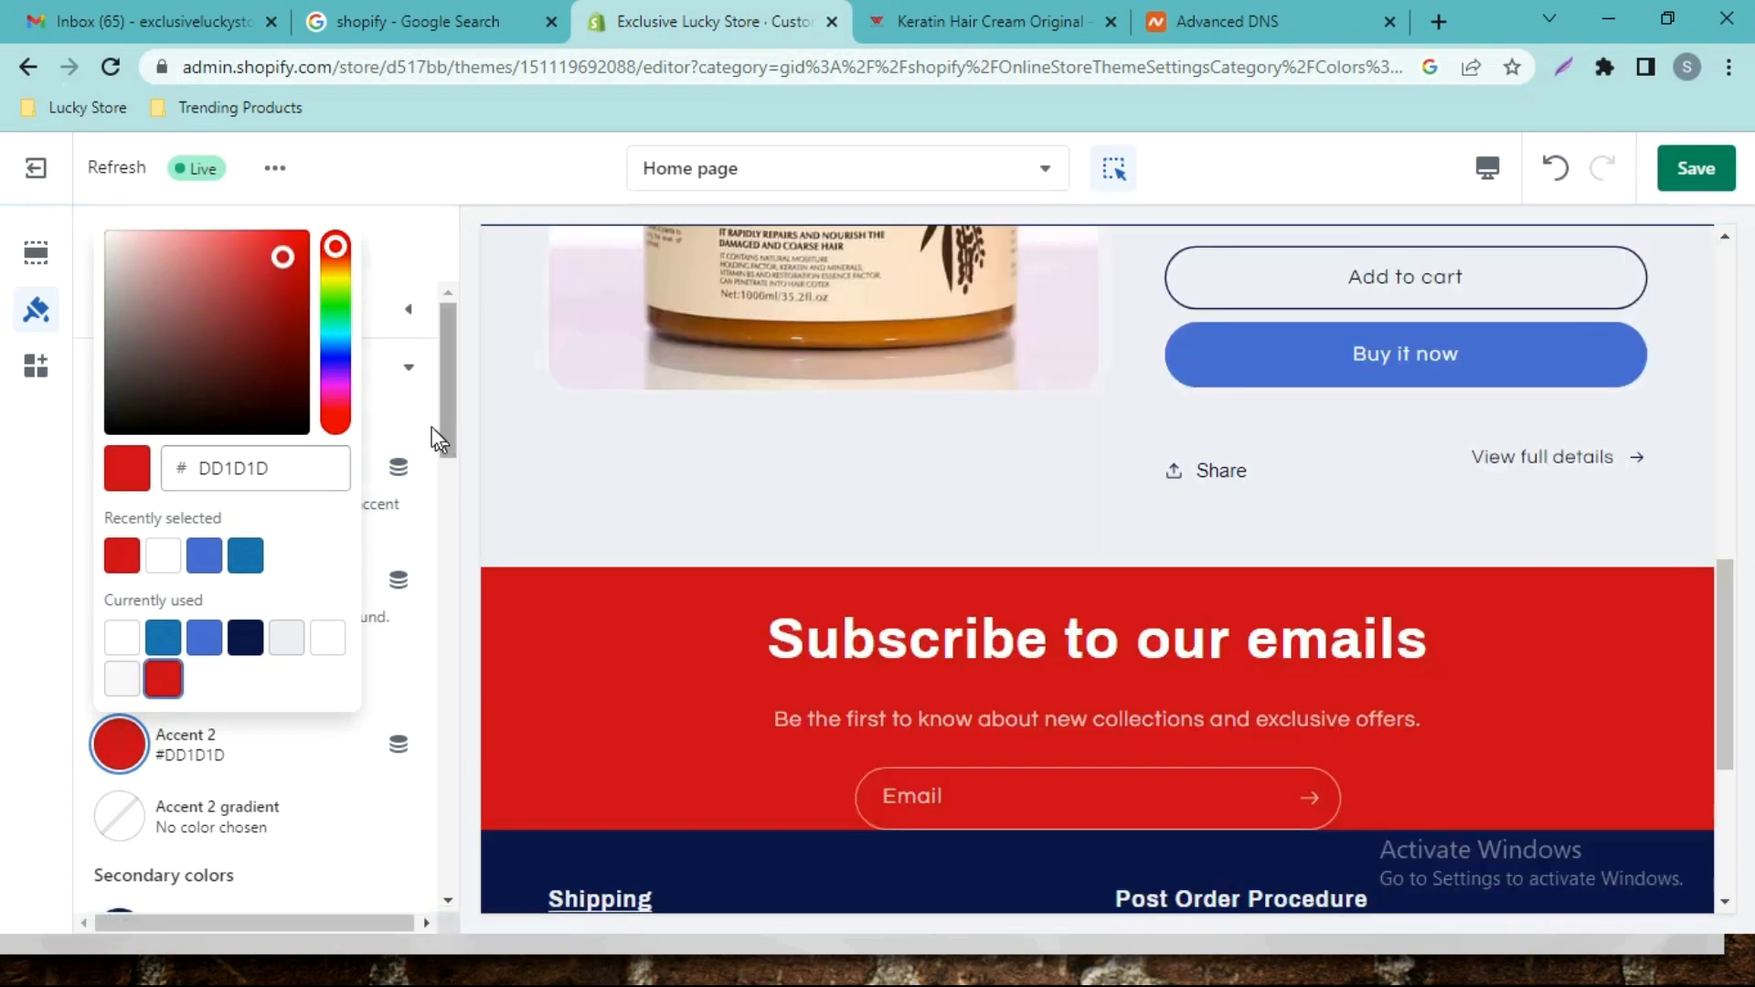
pyautogui.click(436, 430)
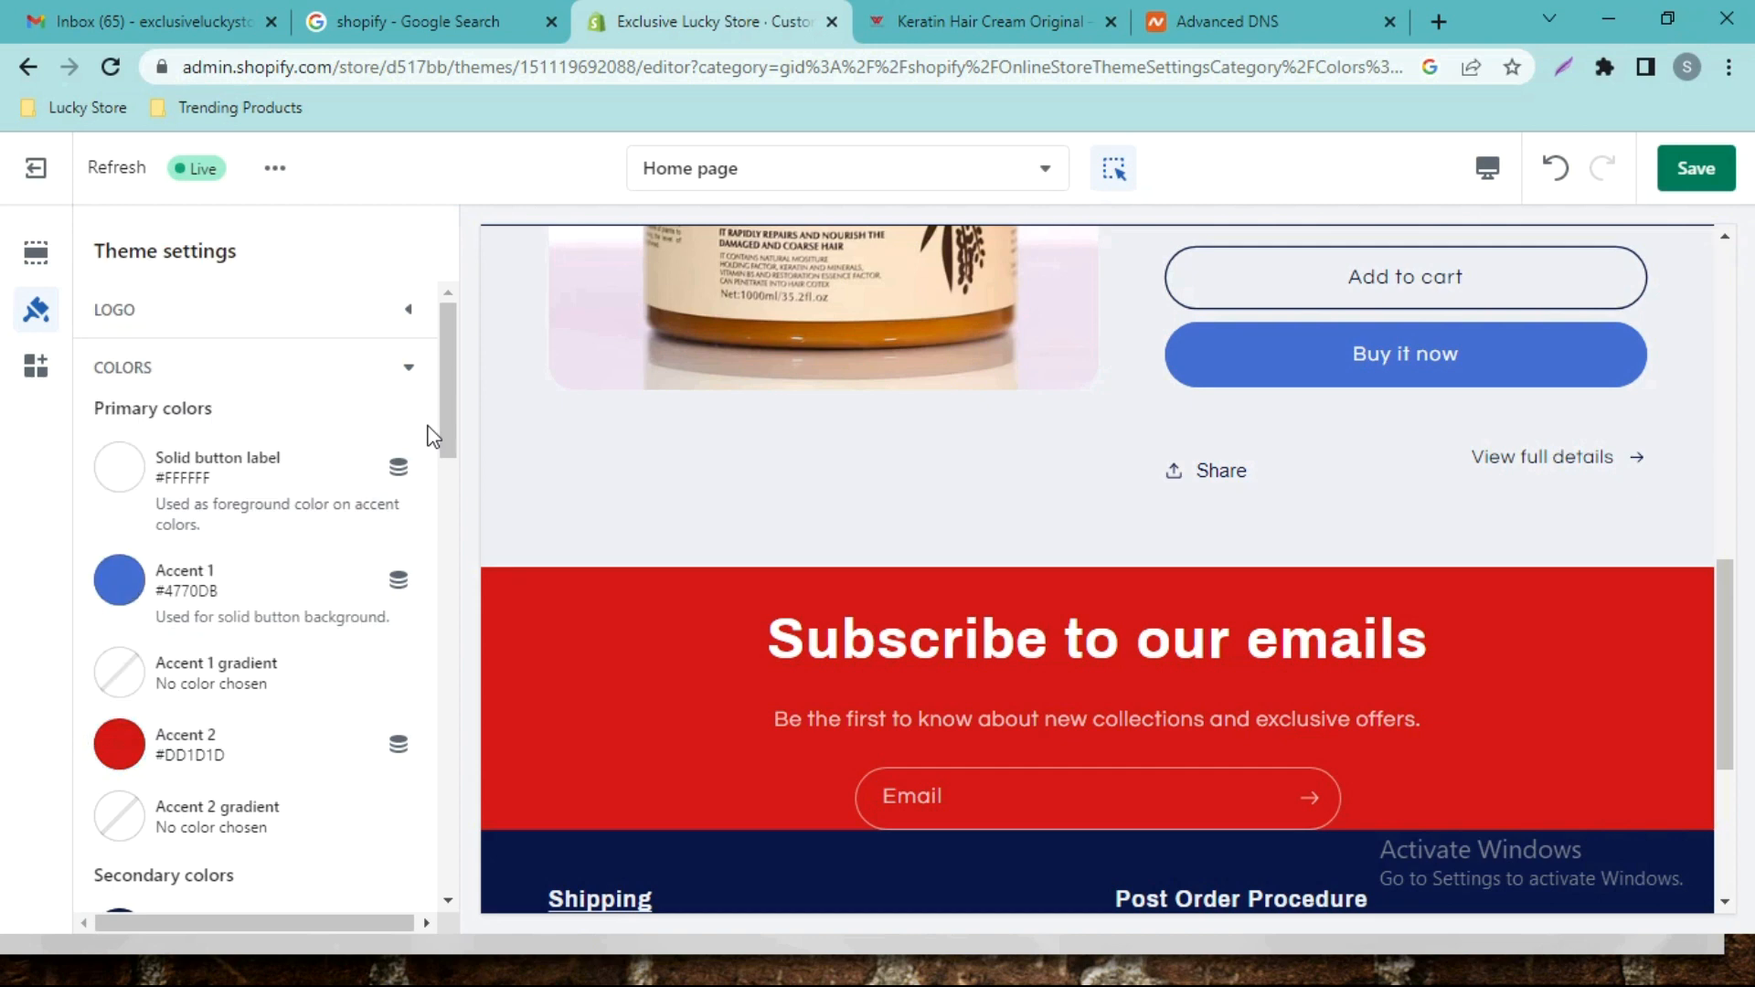
# Set the Outline button colour to black #000000.
pyautogui.scroll(-3, 393, 530)
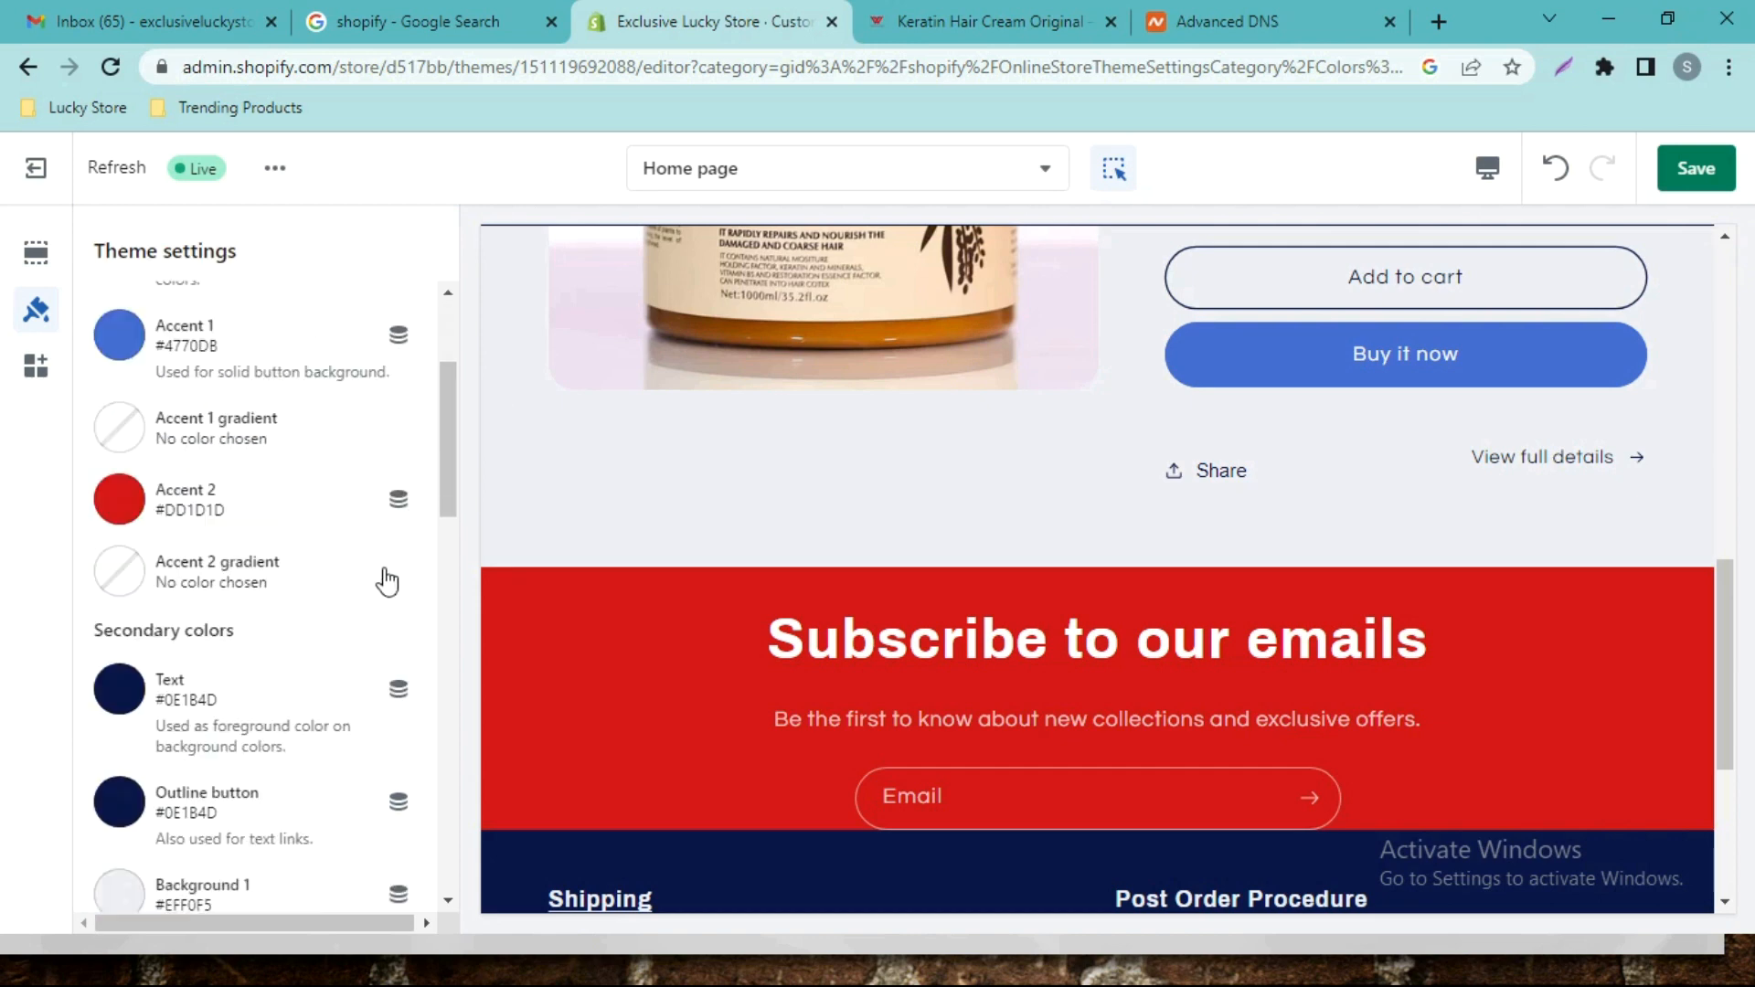
pyautogui.click(134, 803)
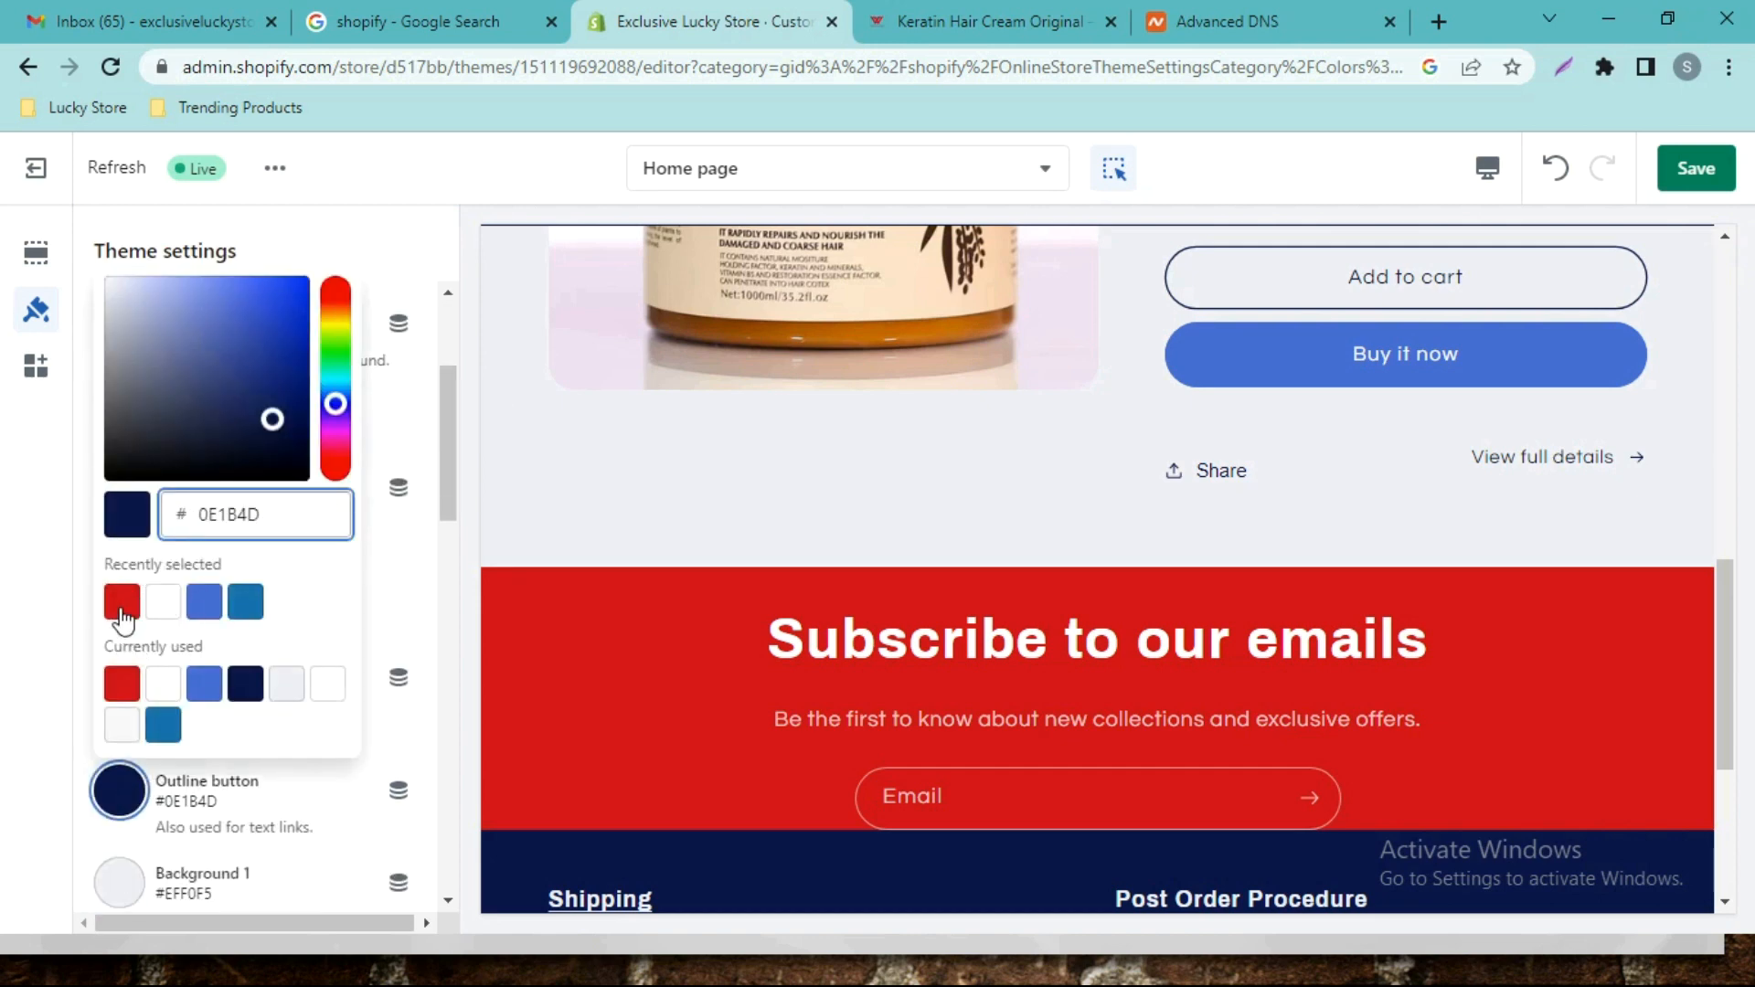
pyautogui.click(122, 609)
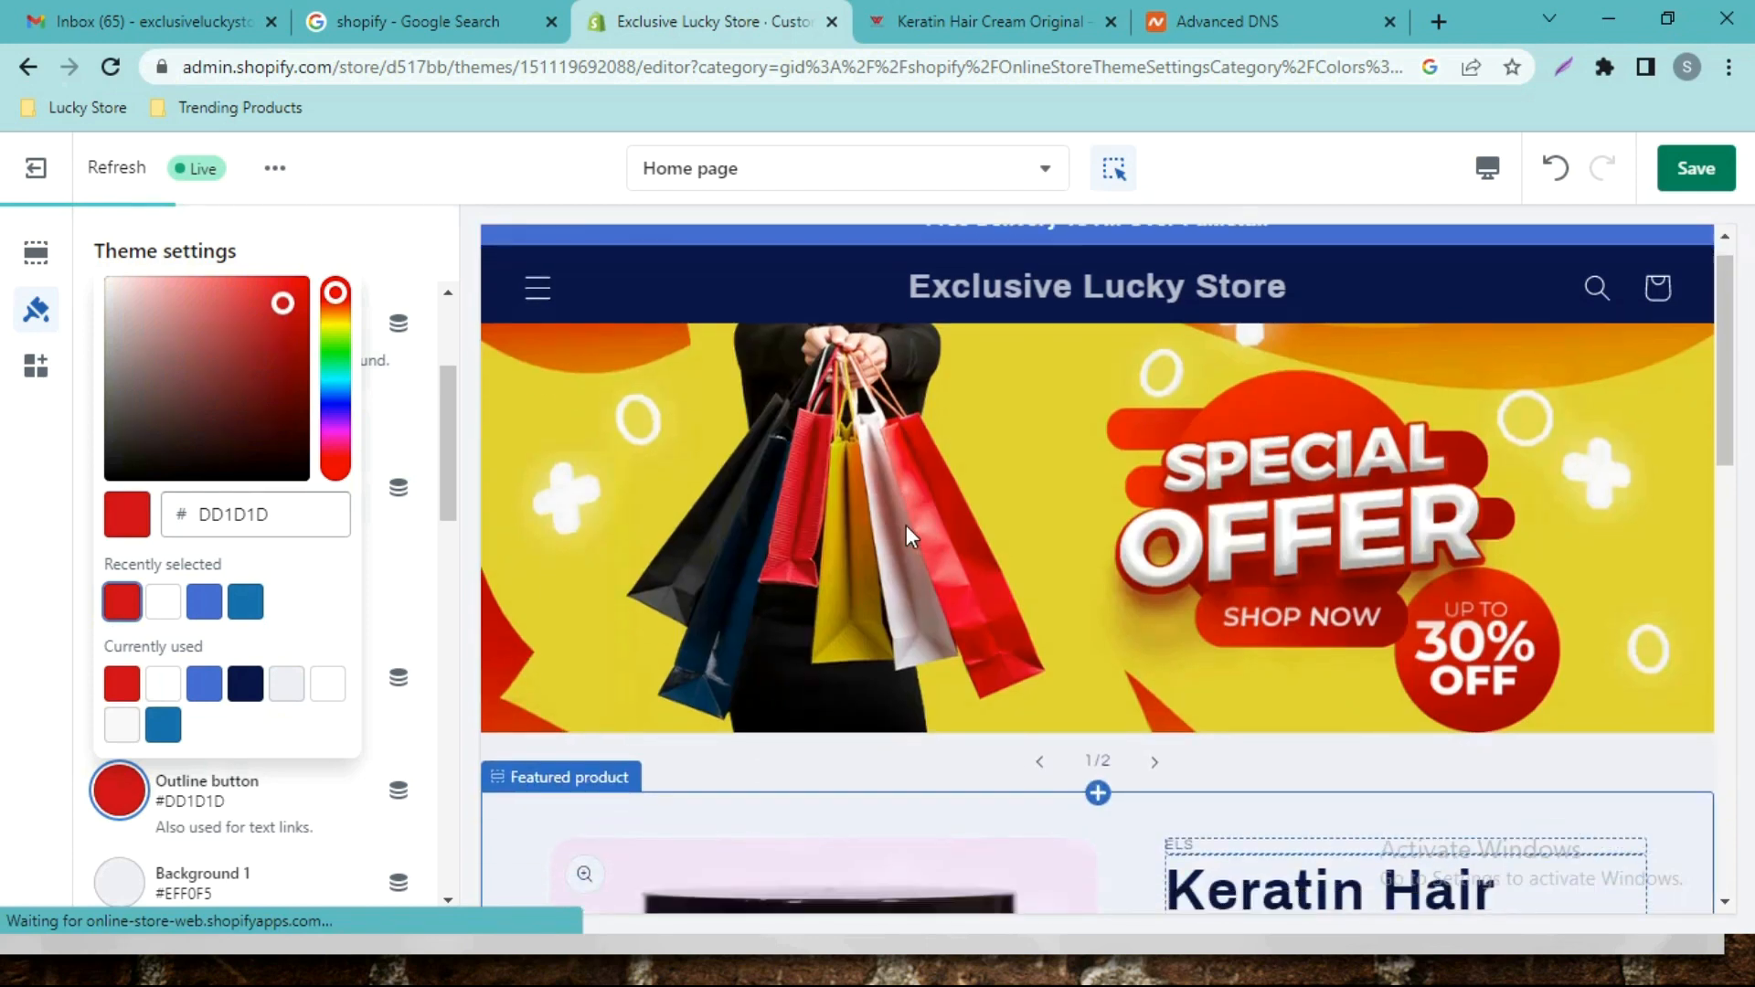
pyautogui.scroll(-5, 907, 525)
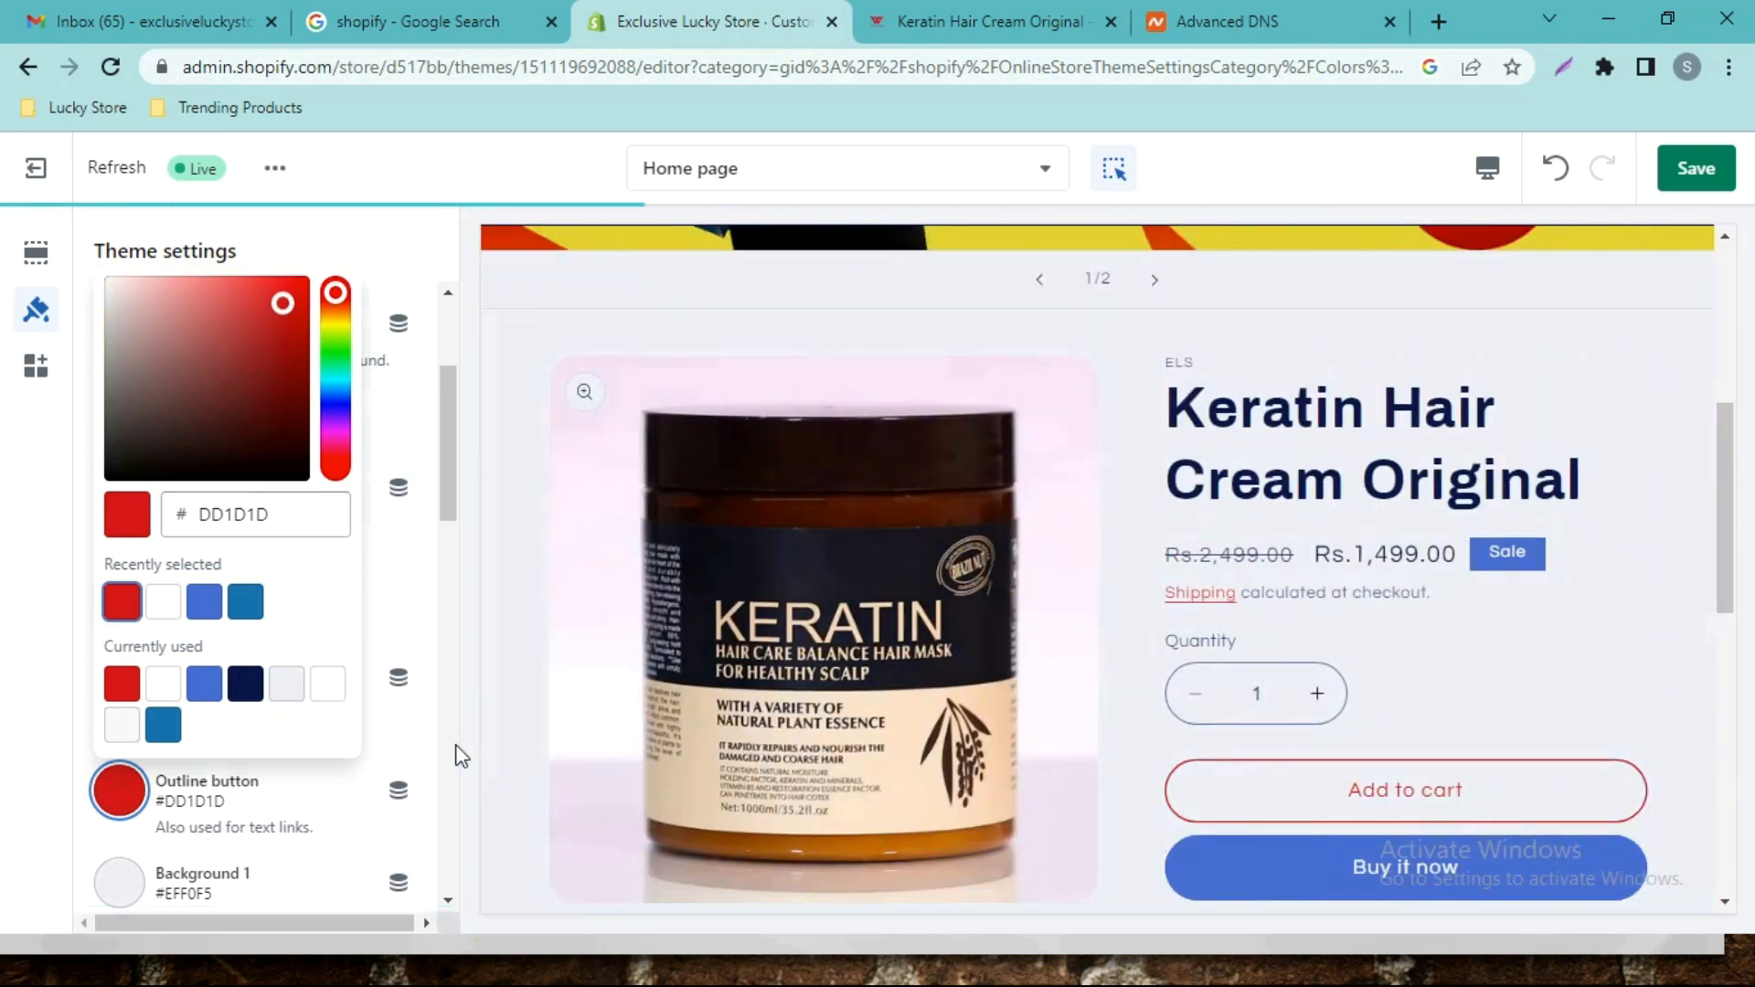
pyautogui.click(162, 726)
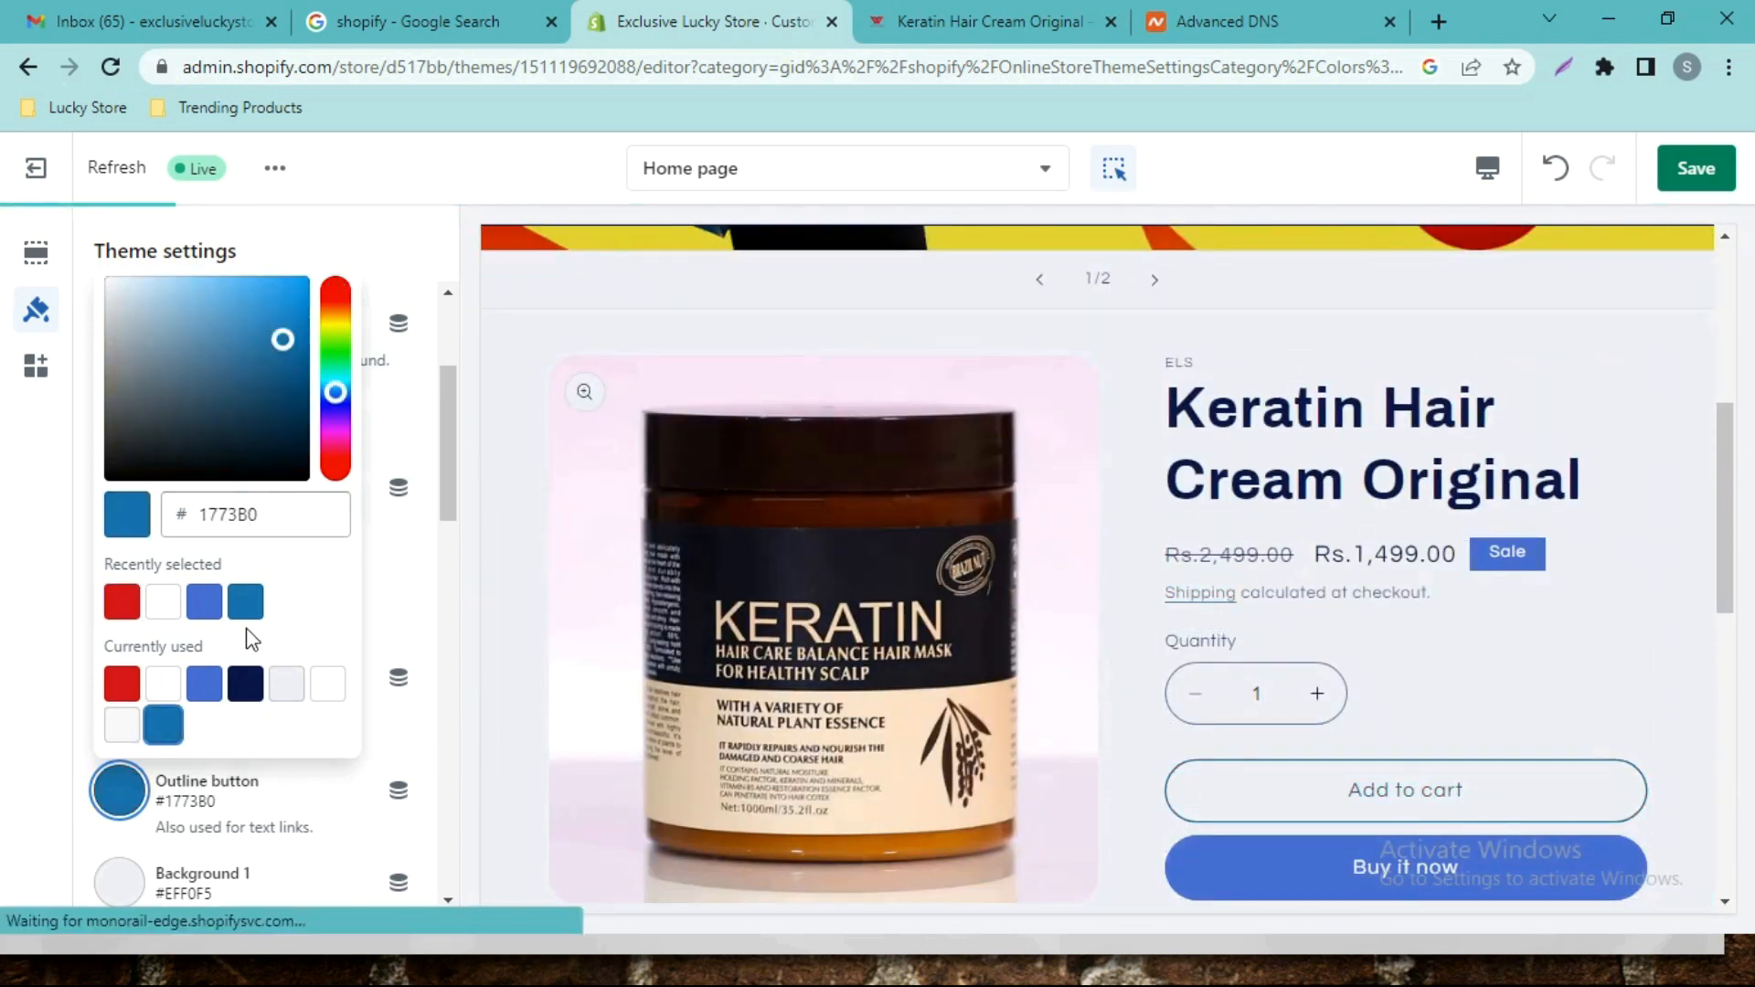
pyautogui.moveTo(288, 448)
pyautogui.mouseDown()
pyautogui.moveTo(274, 430)
pyautogui.moveTo(294, 473)
pyautogui.mouseUp()
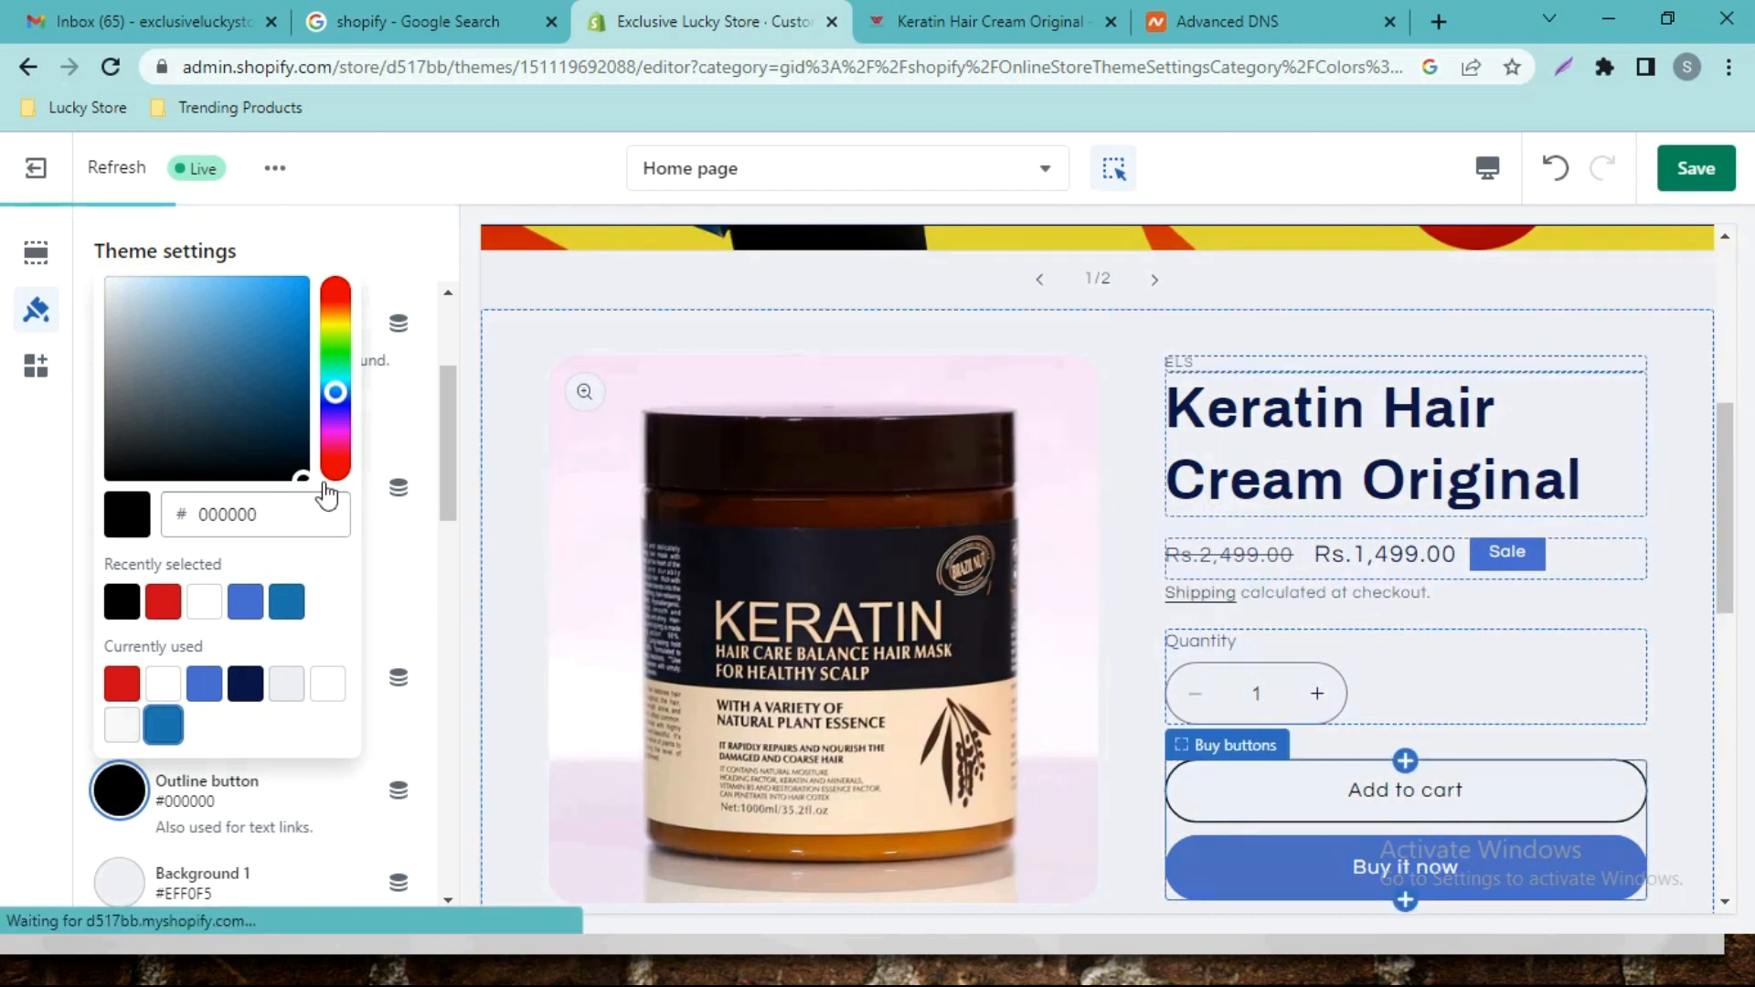
pyautogui.moveTo(336, 391); pyautogui.dragTo(304, 277)
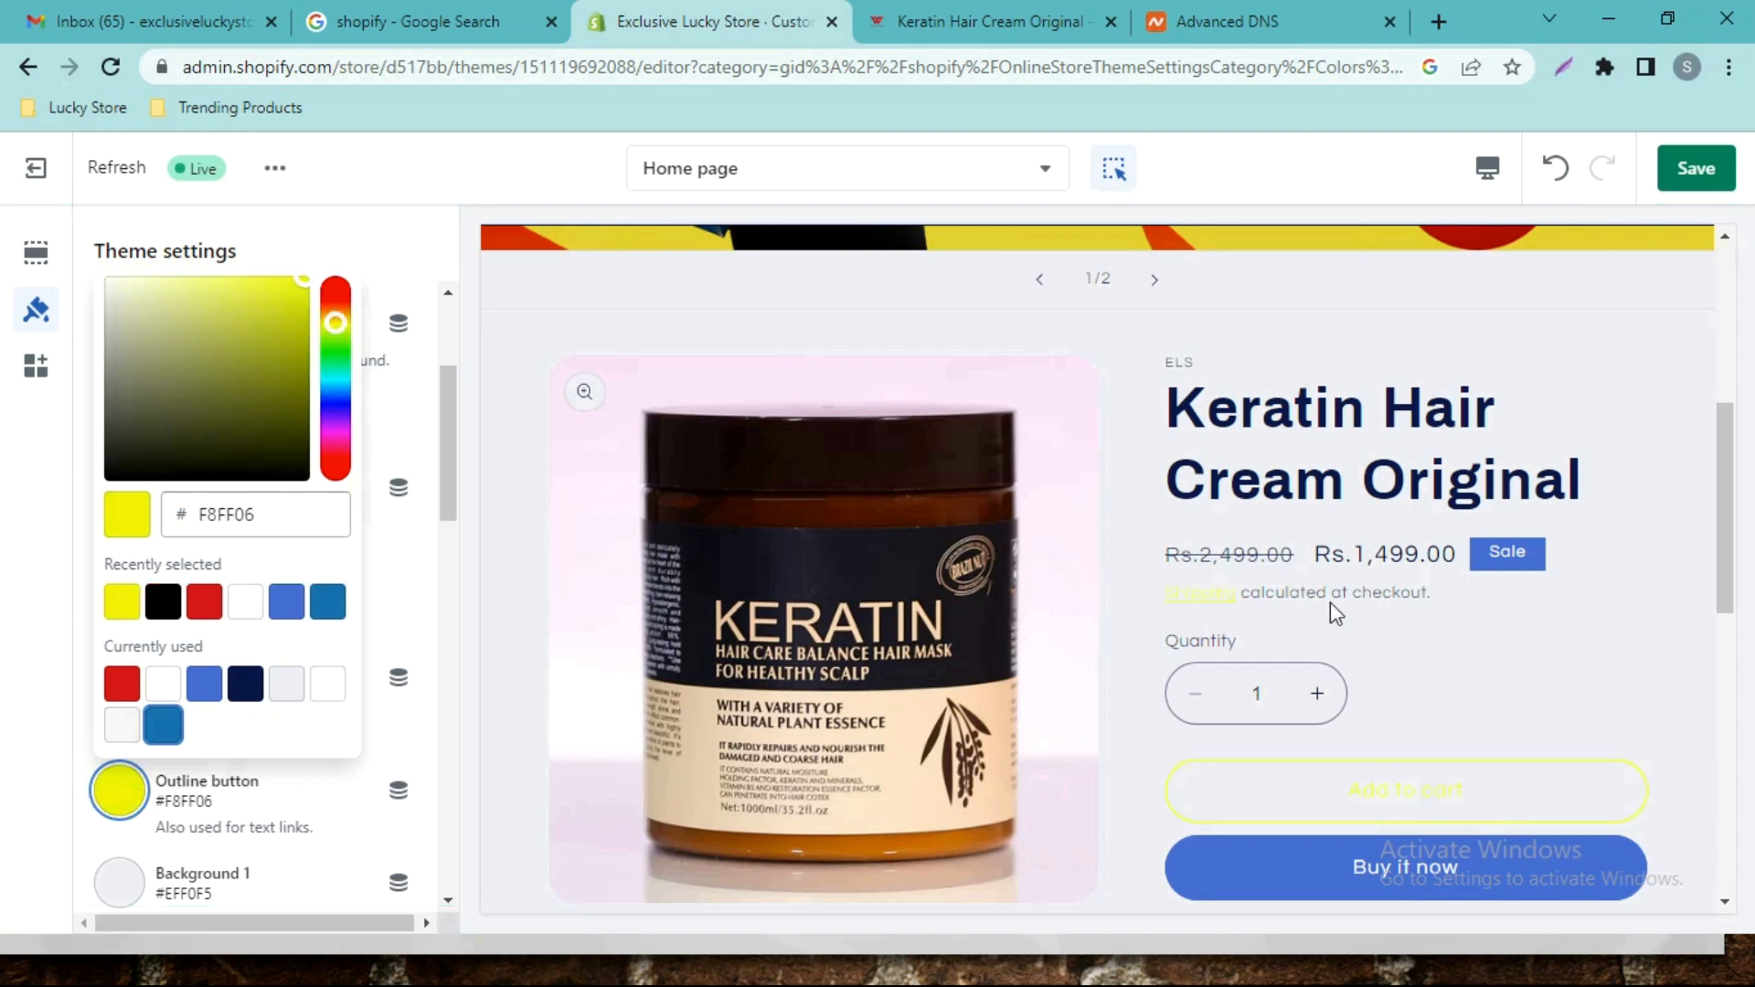
pyautogui.moveTo(172, 391); pyautogui.dragTo(168, 508)
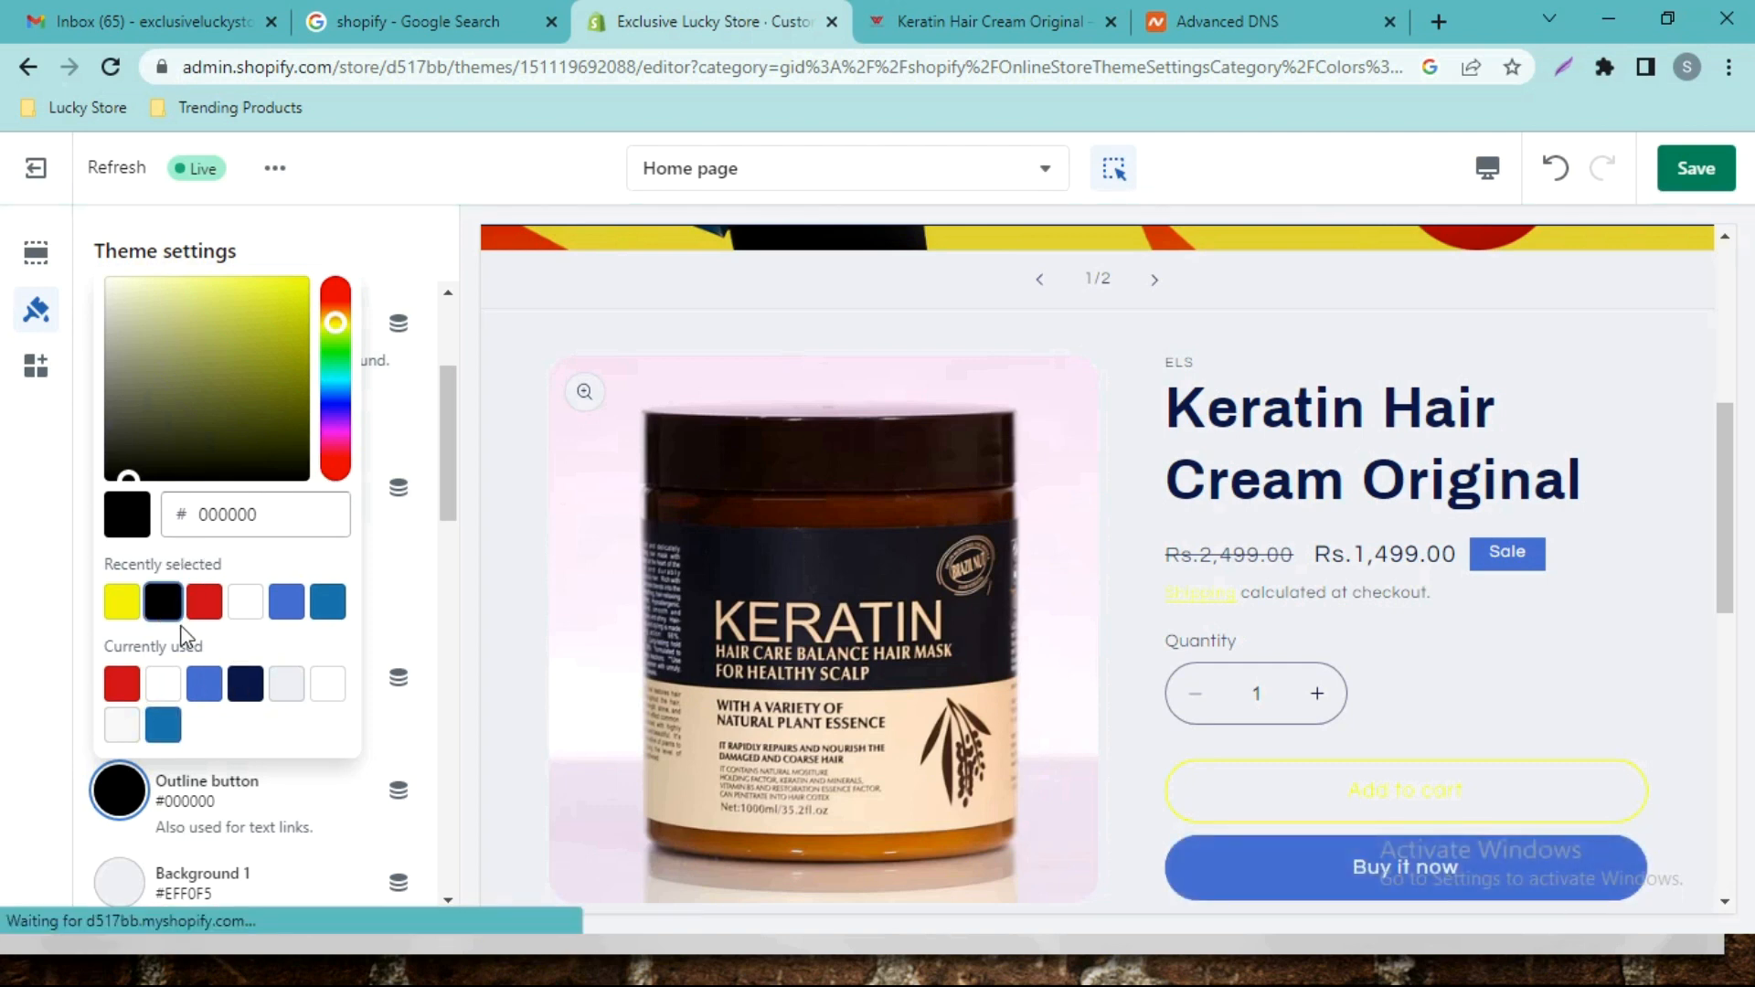
pyautogui.click(421, 454)
# Set Background 1 to white #FFFFFF and choose white for Background 2.
pyautogui.scroll(-3, 353, 497)
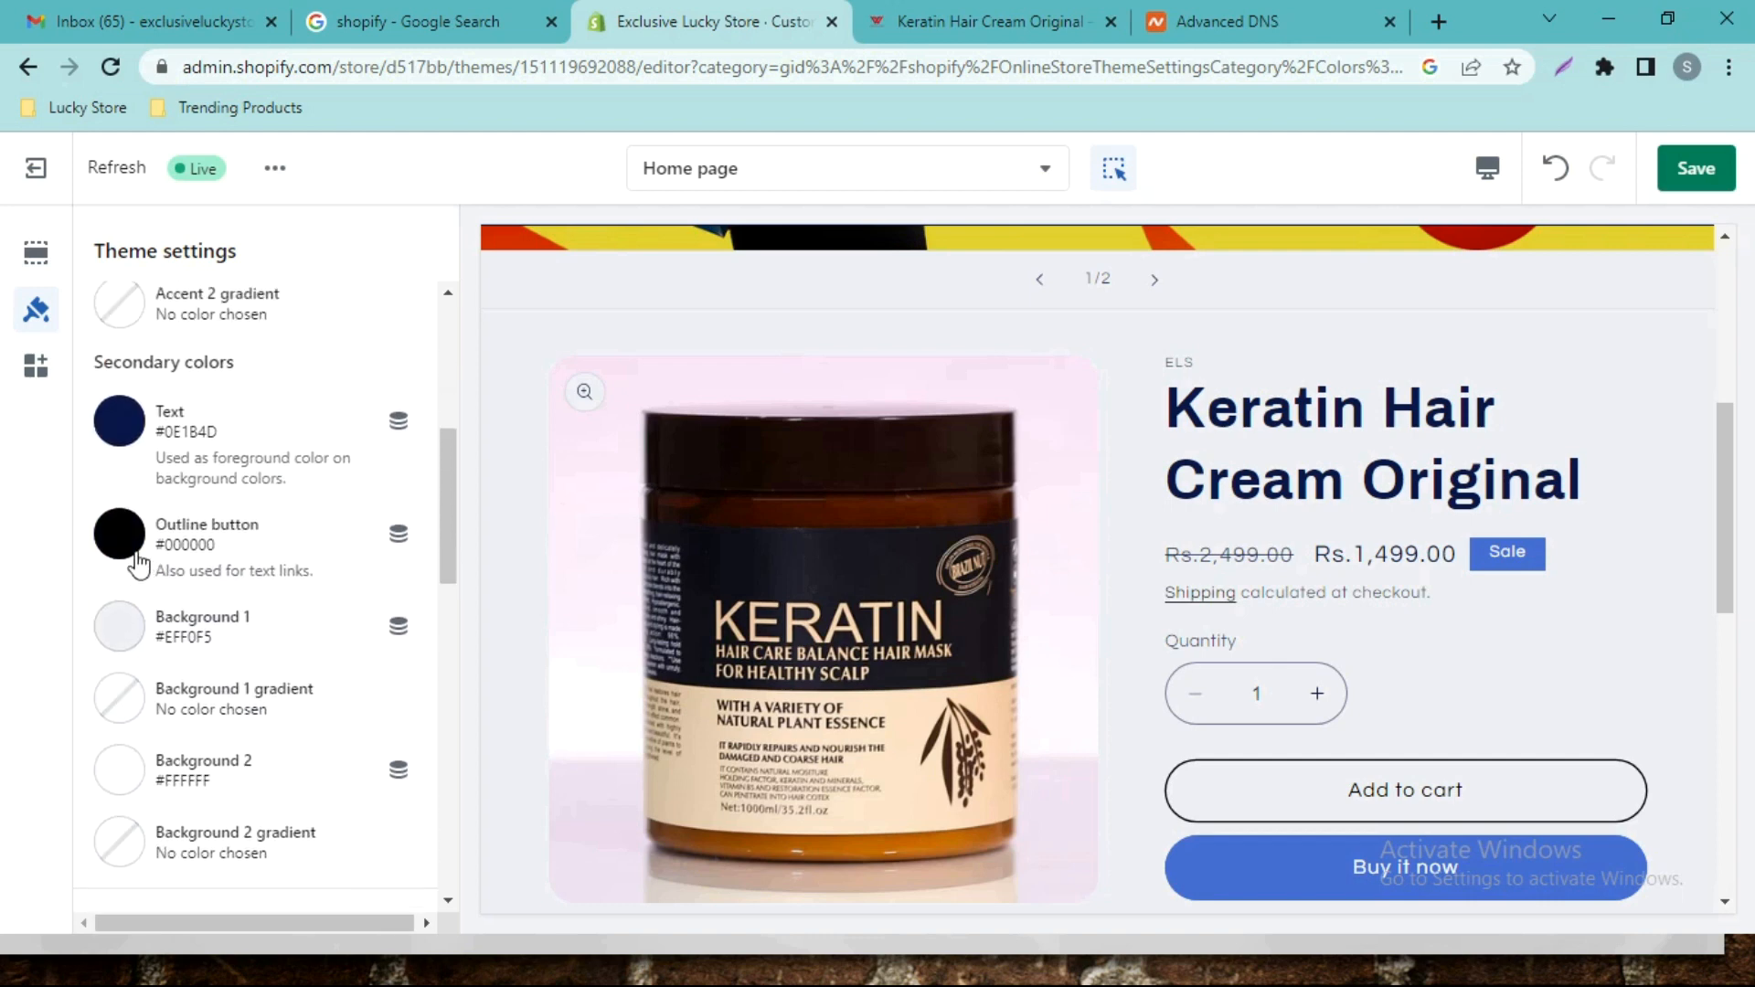
pyautogui.click(119, 627)
pyautogui.click(204, 571)
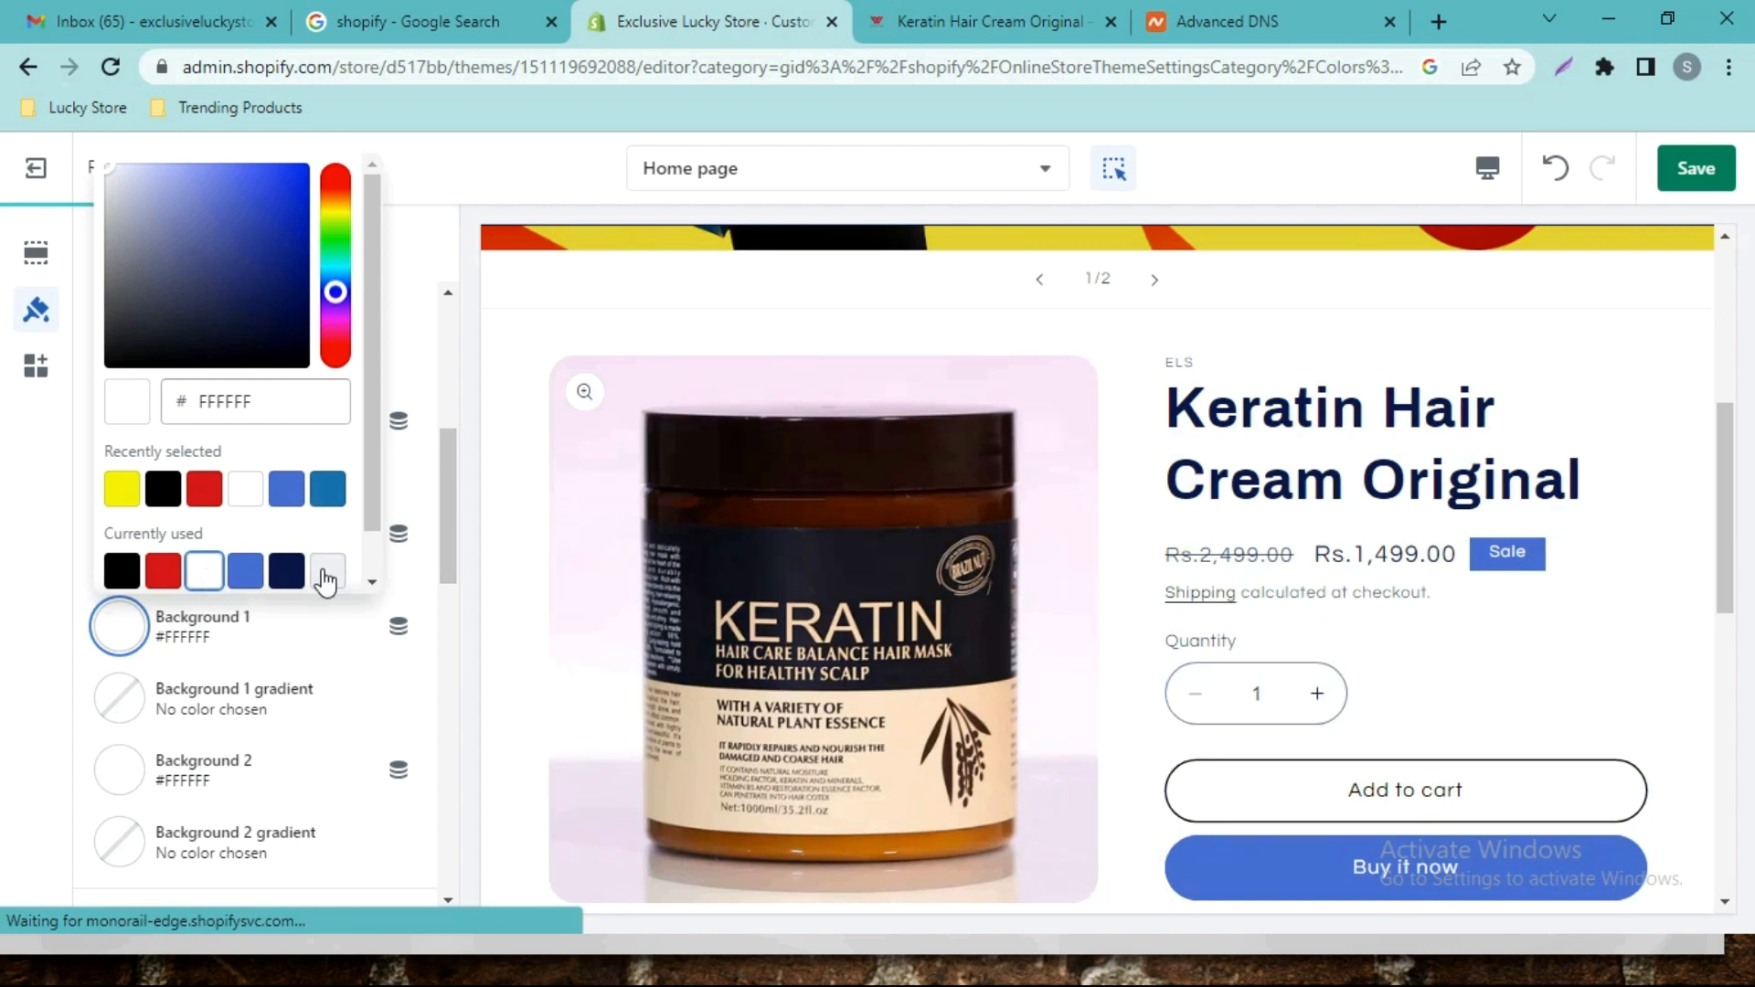
pyautogui.click(427, 384)
pyautogui.scroll(-3, 331, 475)
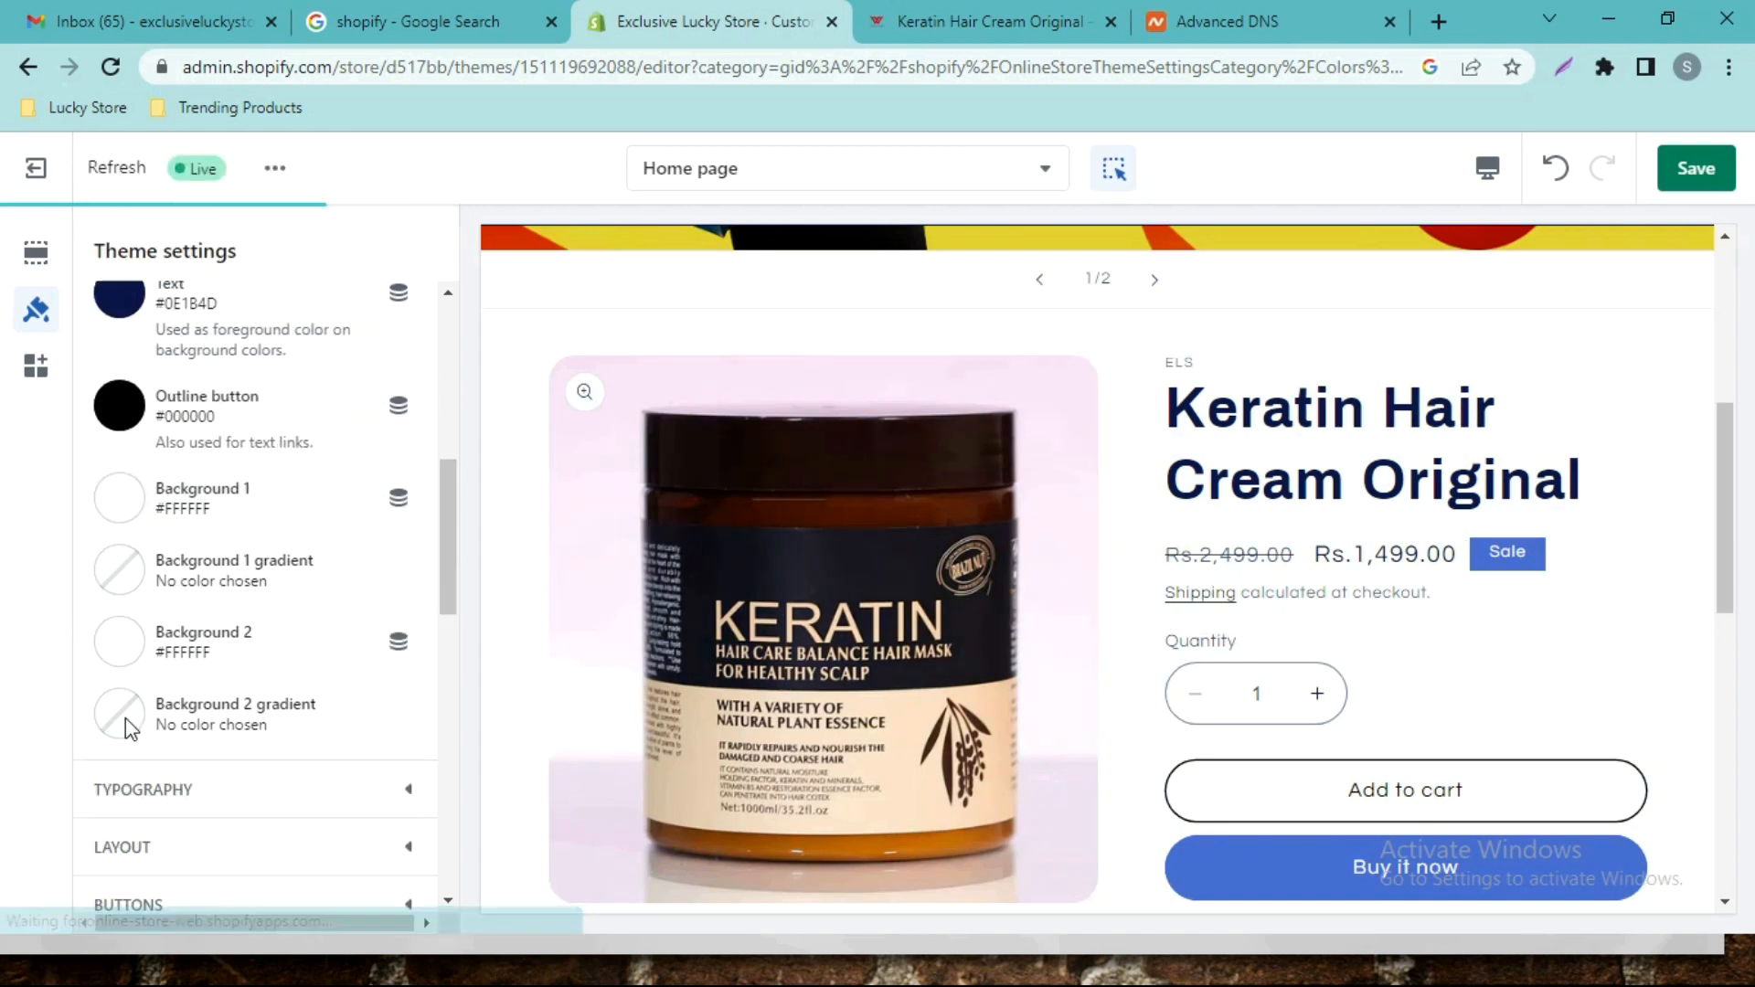
pyautogui.click(119, 655)
pyautogui.click(245, 488)
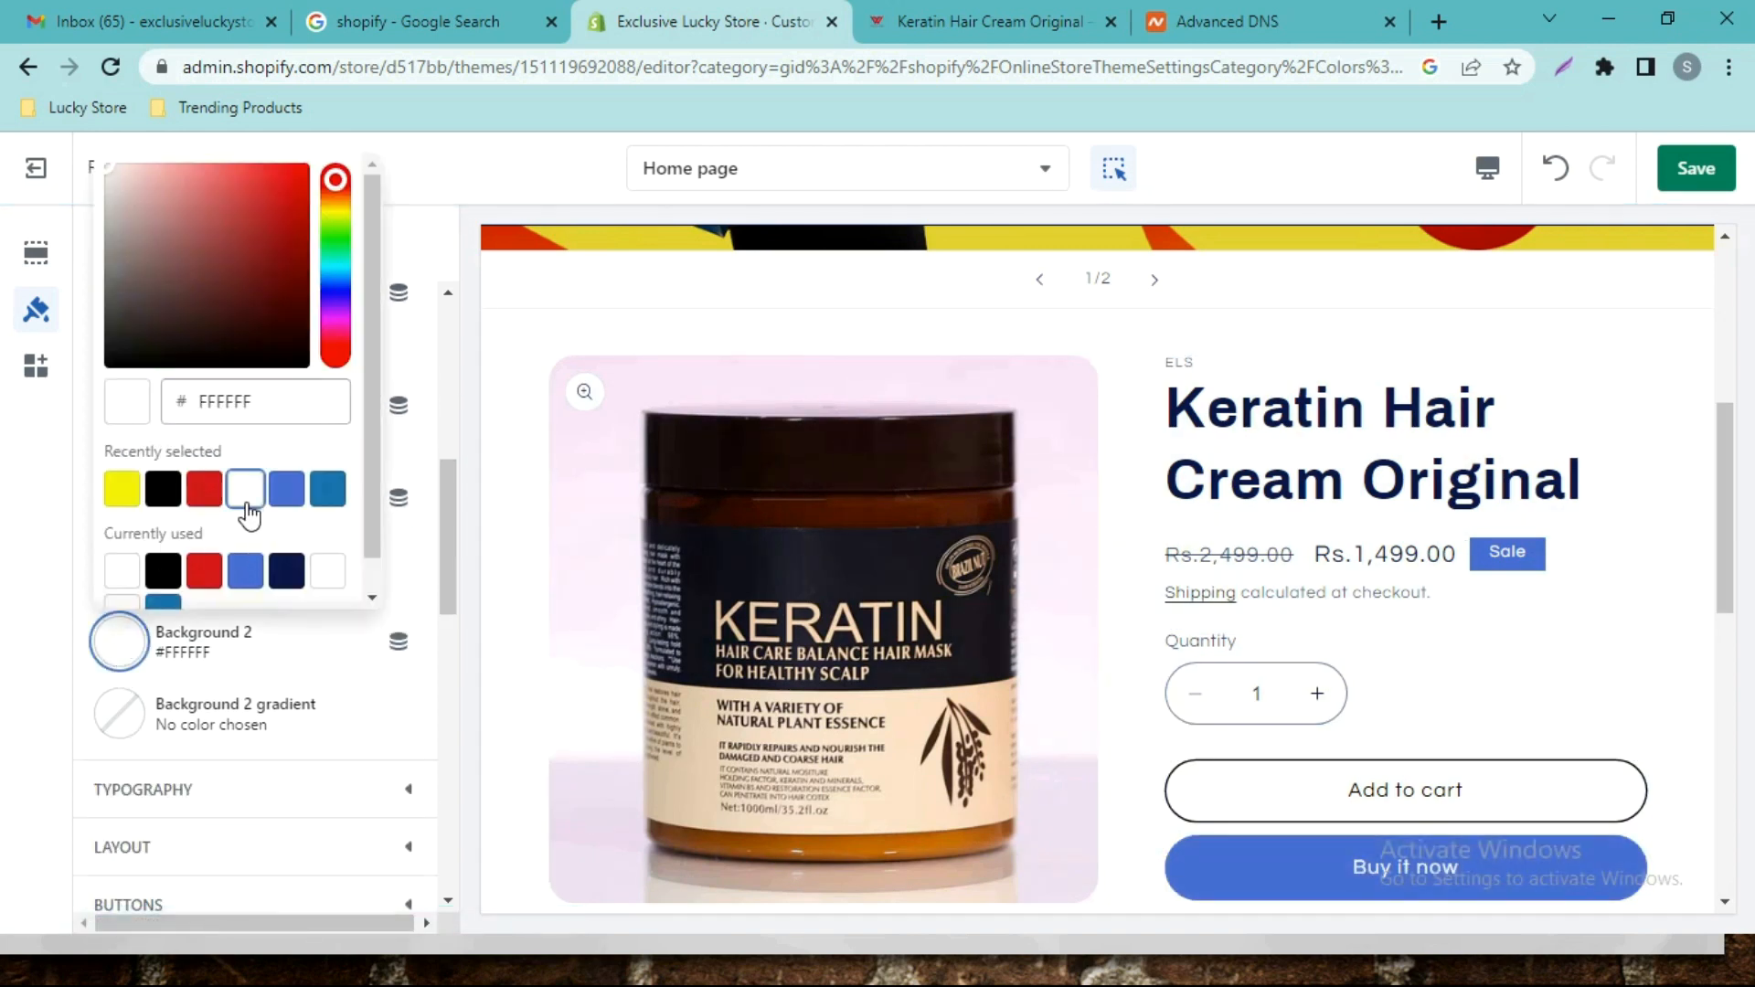
pyautogui.click(423, 374)
# Set the Text colour to black #000000 instead of red.
pyautogui.scroll(3, 407, 492)
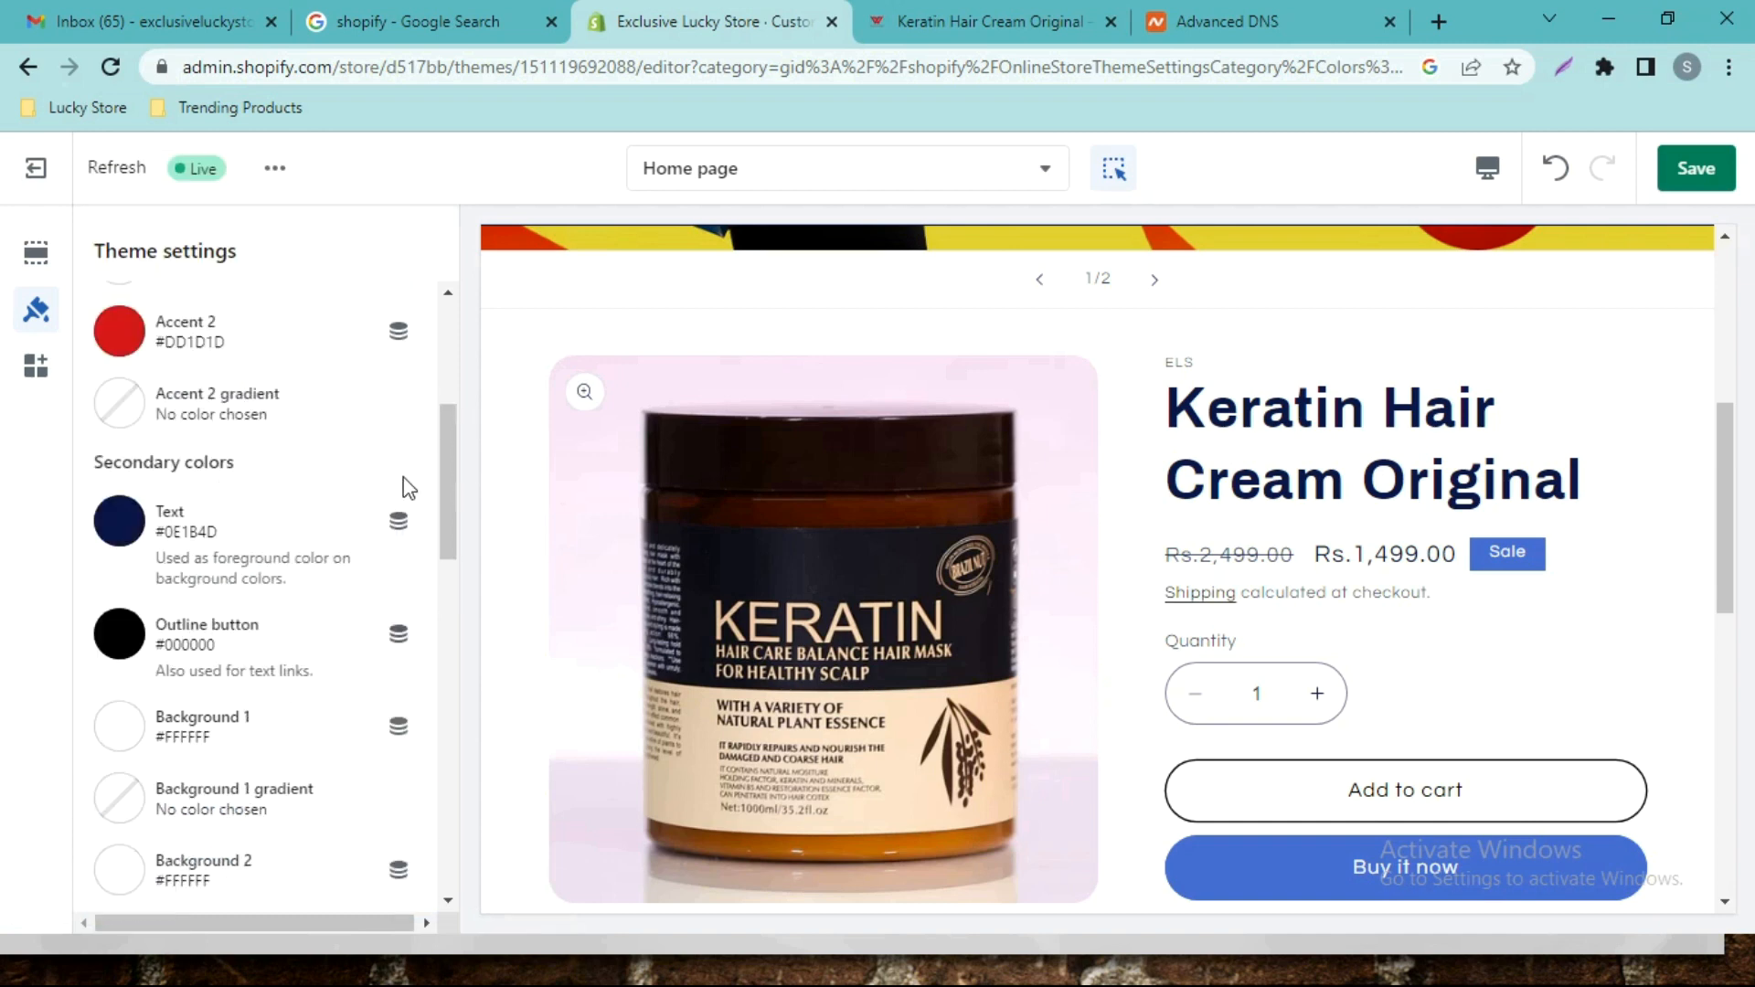
pyautogui.click(118, 574)
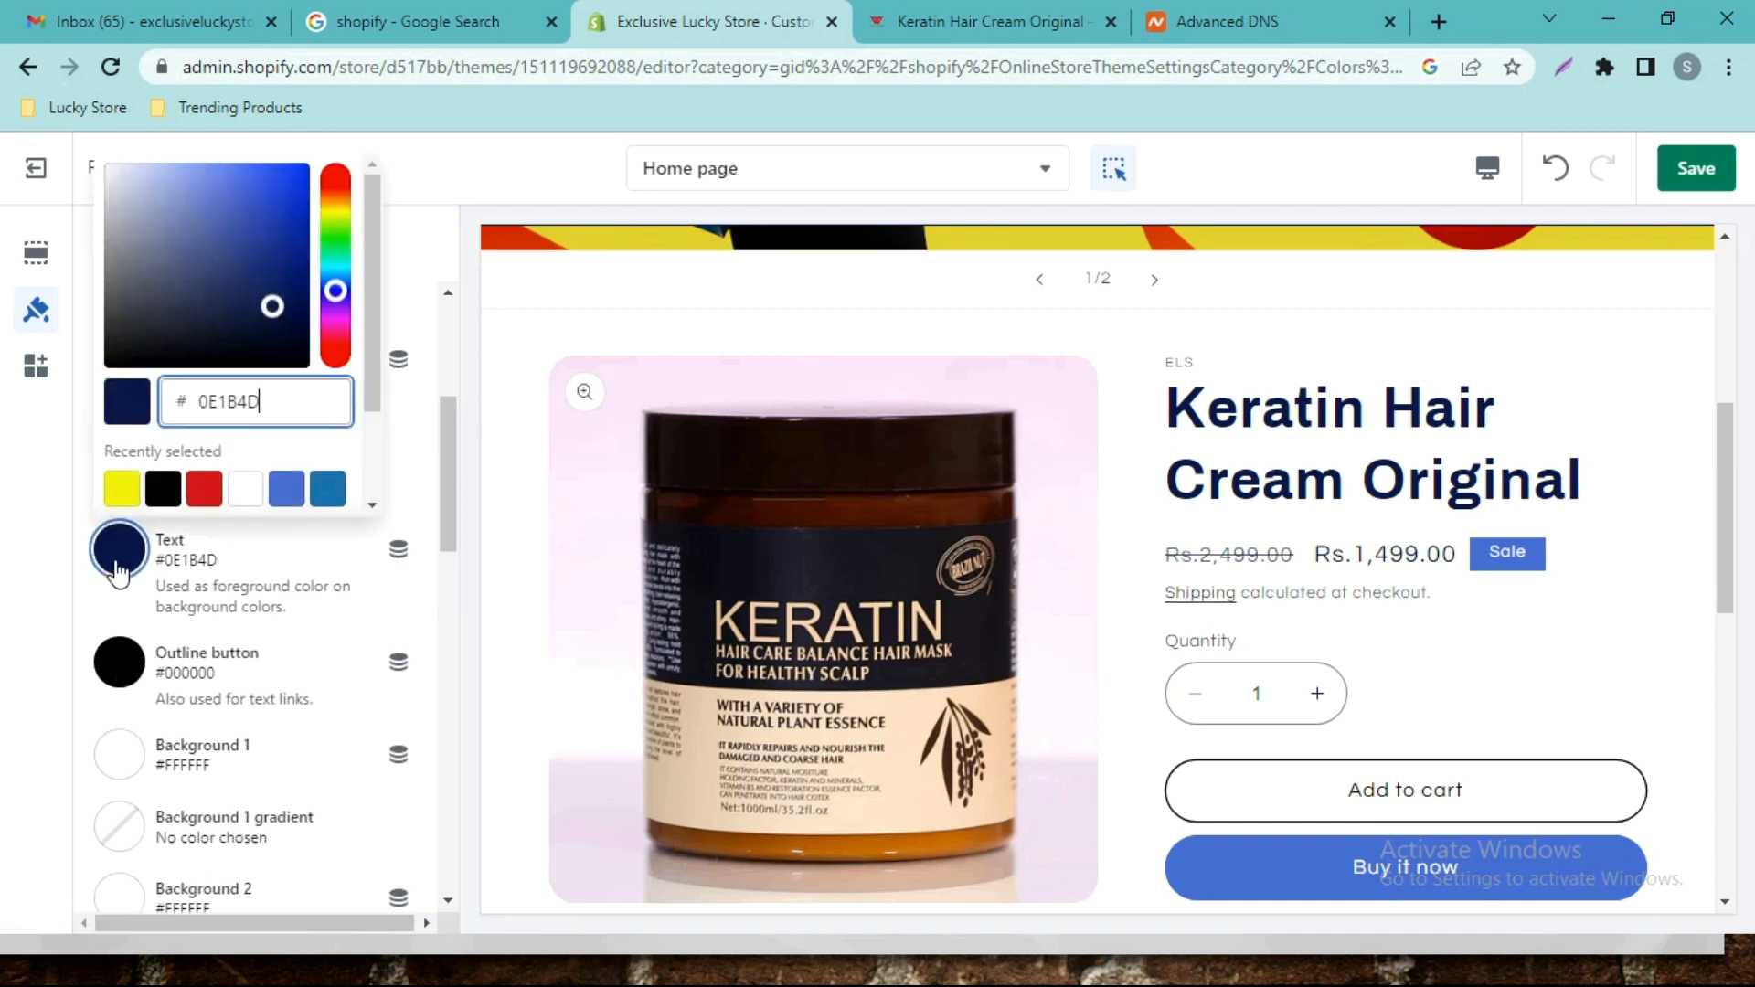
pyautogui.click(206, 490)
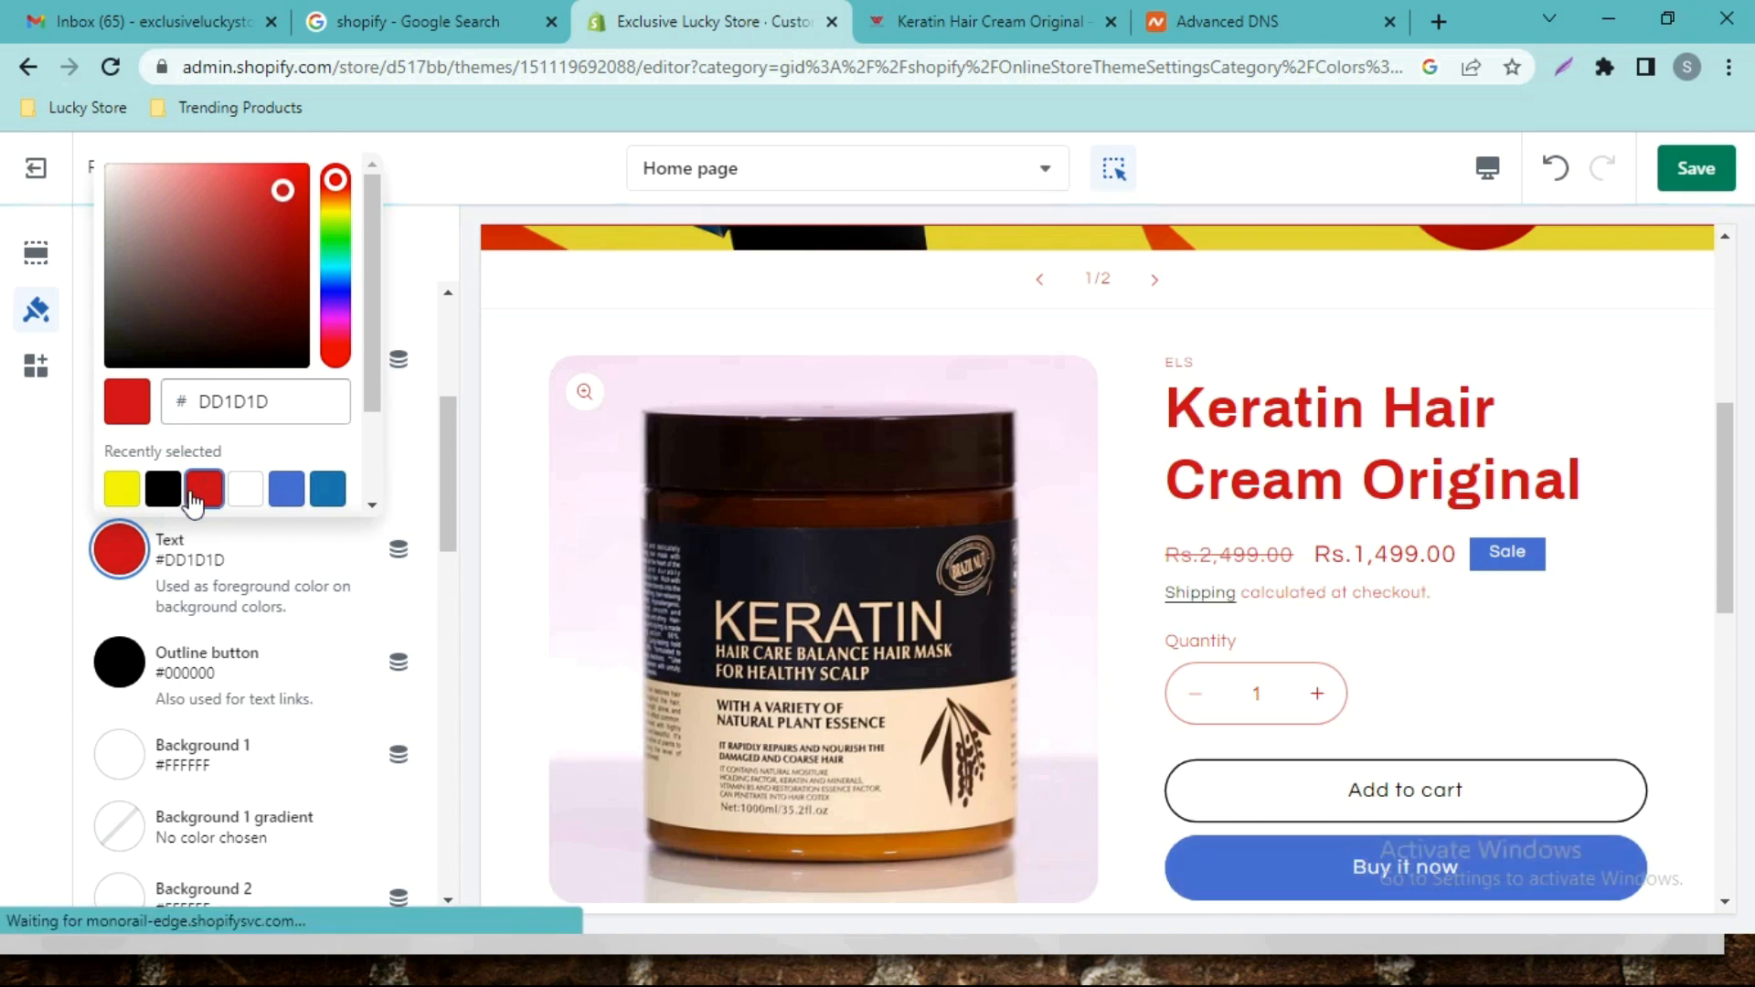
pyautogui.click(164, 495)
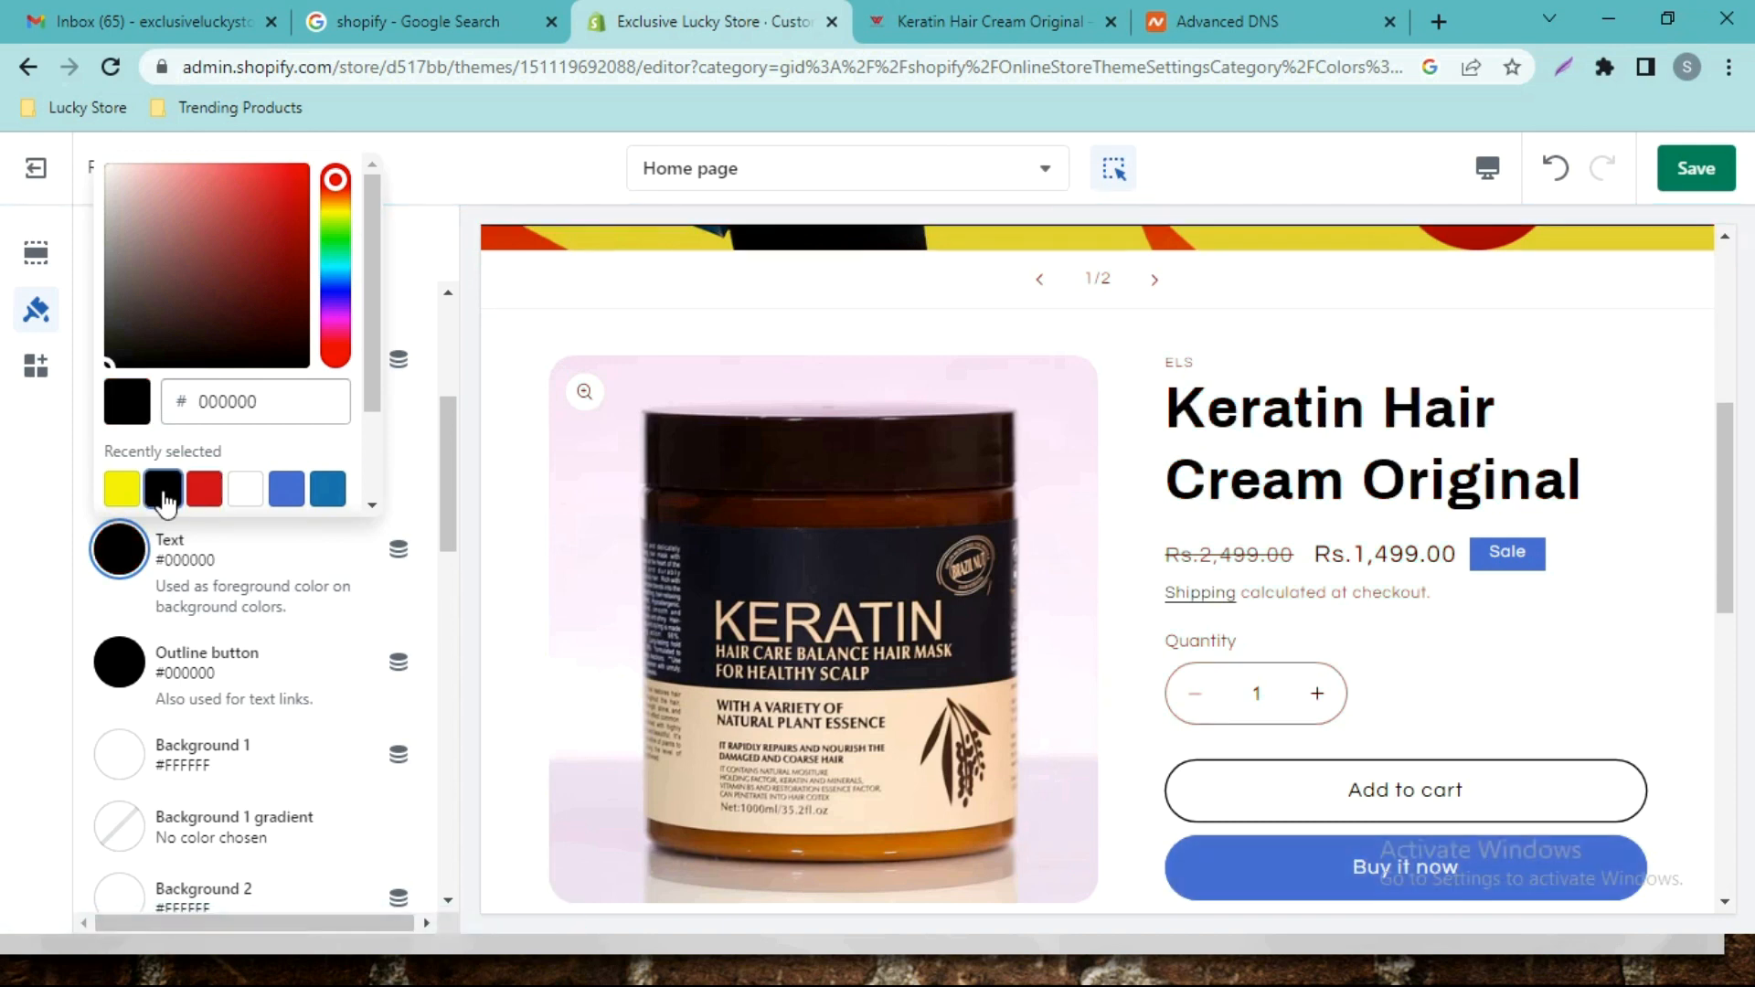
pyautogui.click(425, 389)
pyautogui.moveTo(442, 456); pyautogui.dragTo(436, 331)
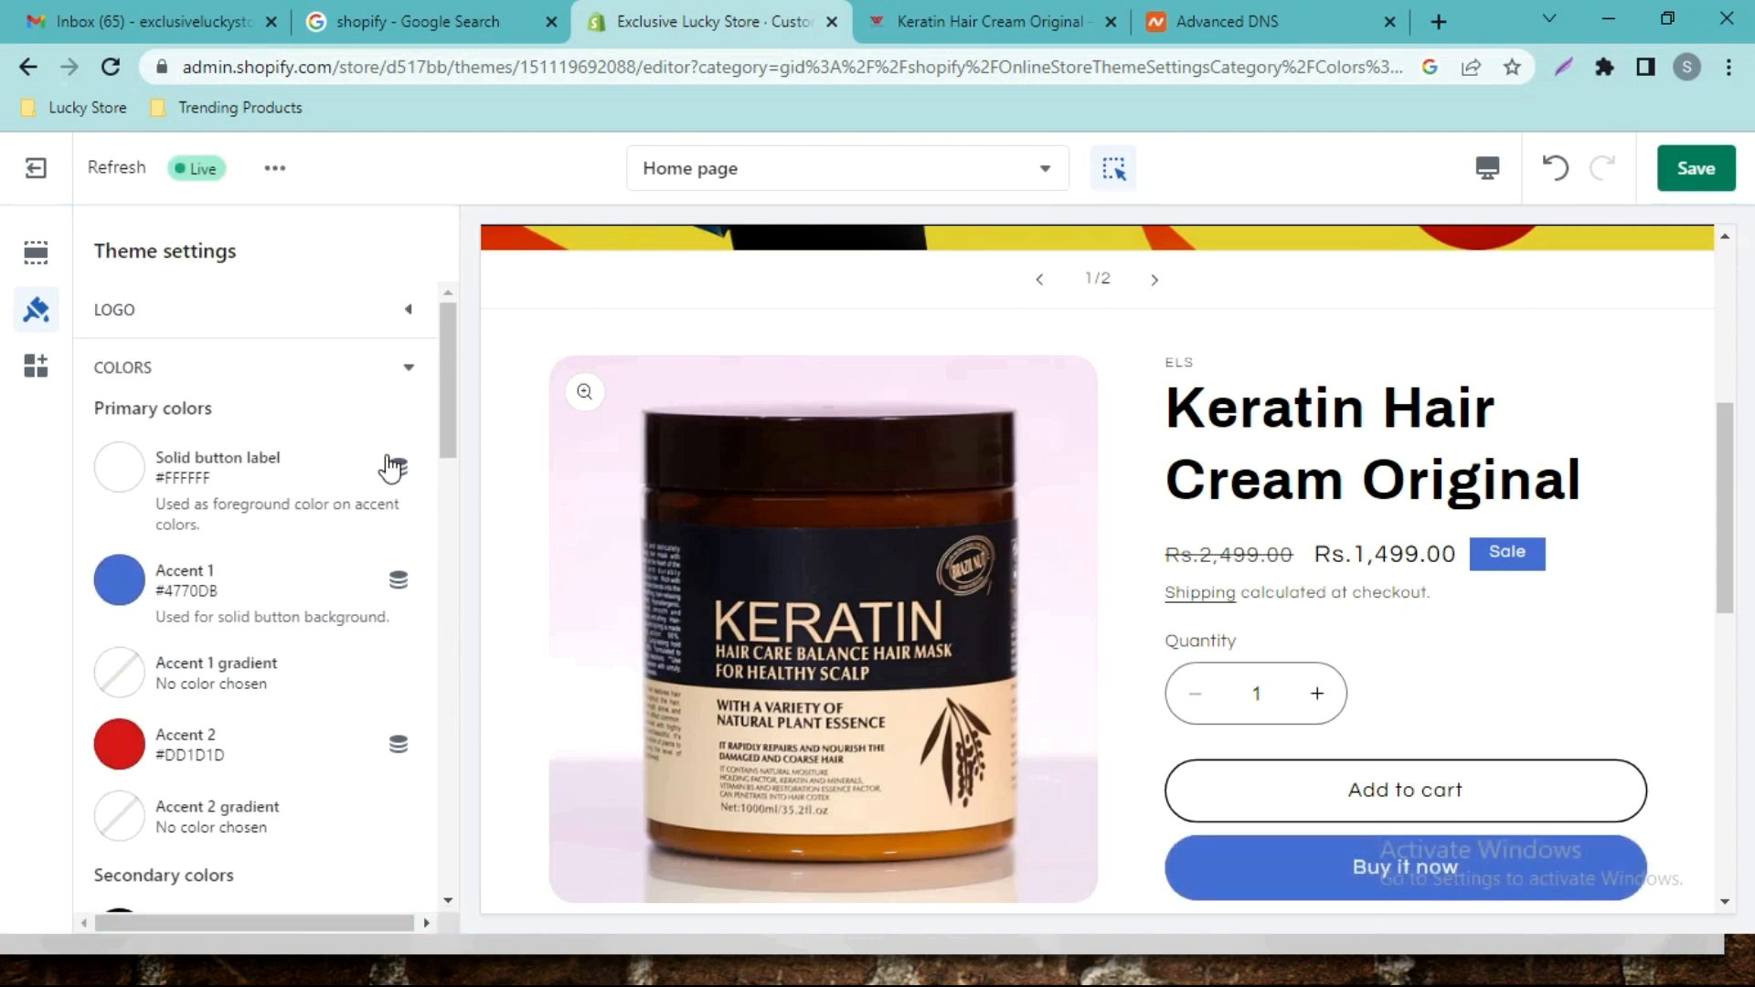
# Set Accent 1 to vivid red #FA0909, turning Buy it now and Sale badge red.
pyautogui.scroll(-2, 393, 466)
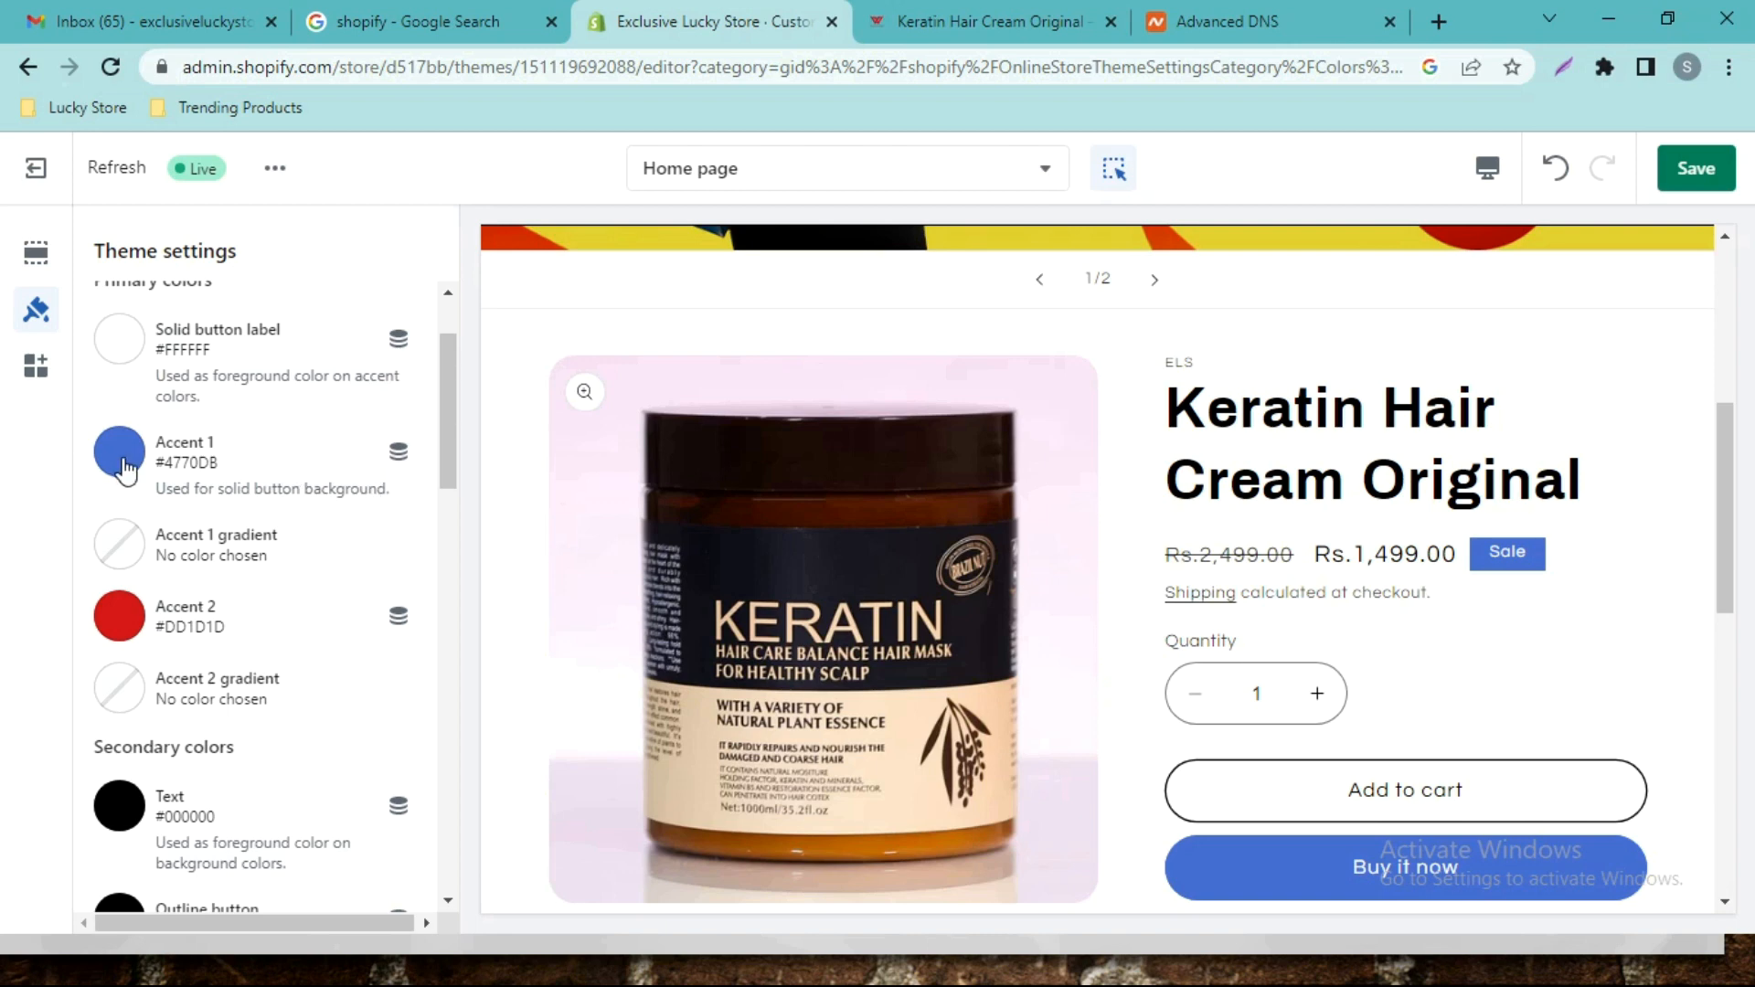
pyautogui.click(123, 462)
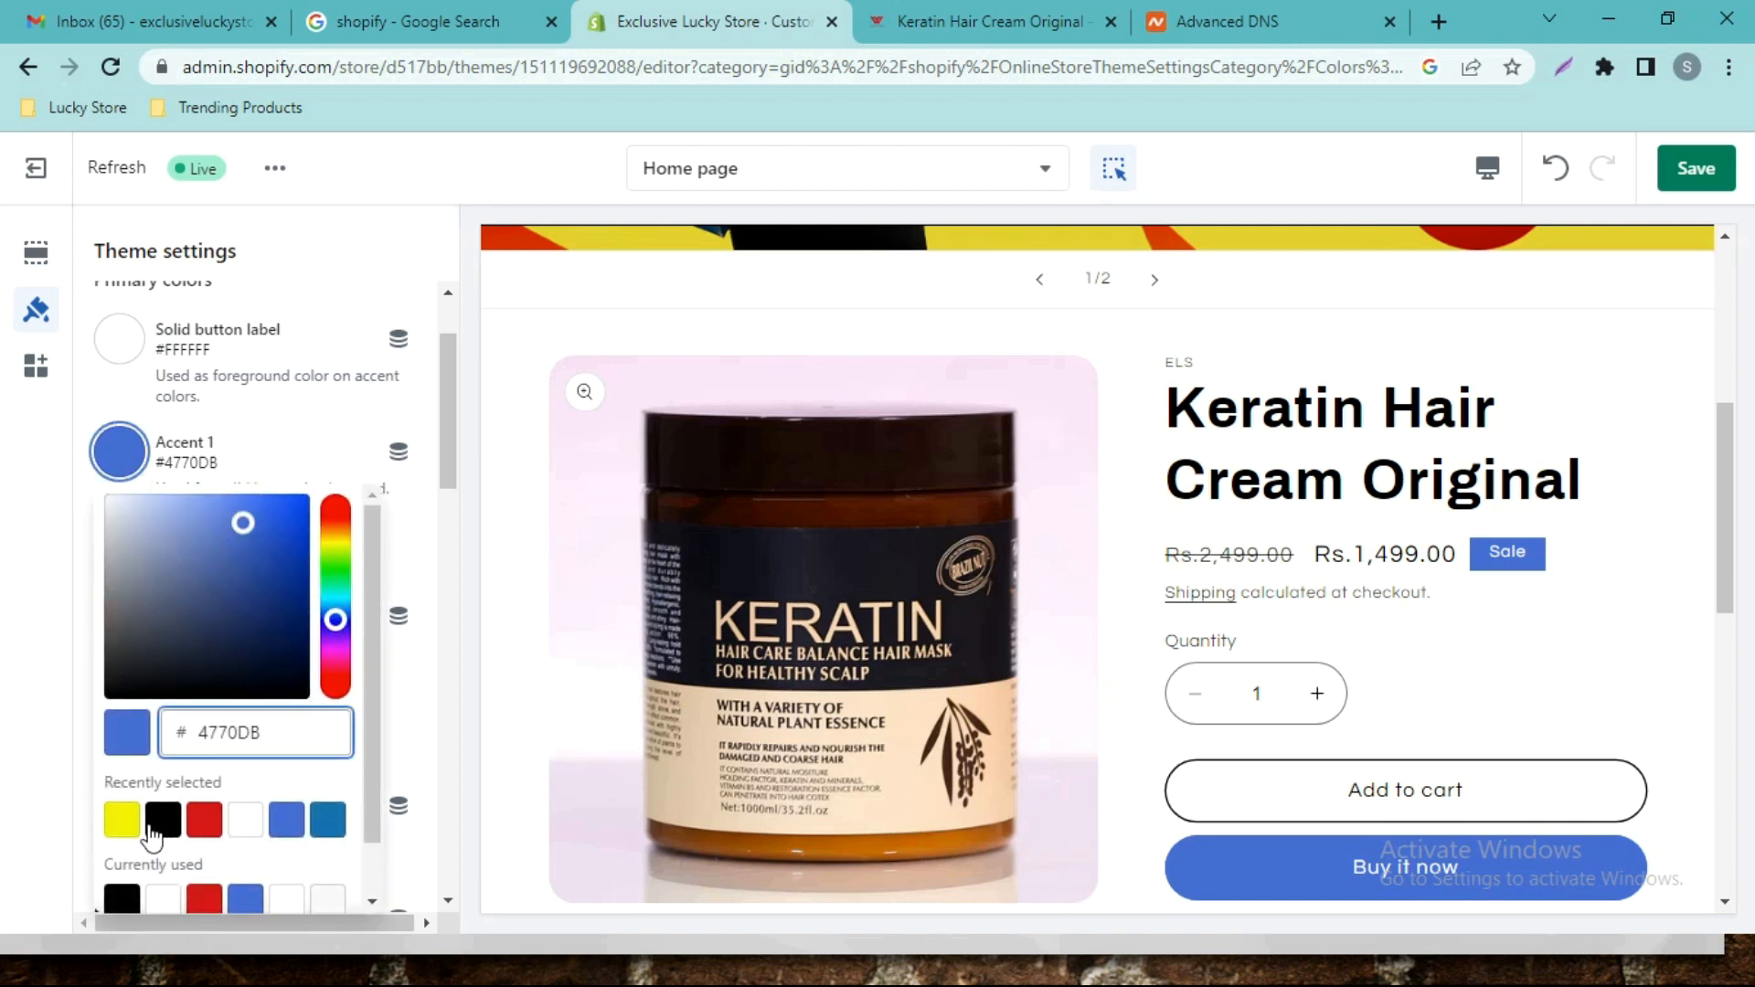
pyautogui.click(125, 828)
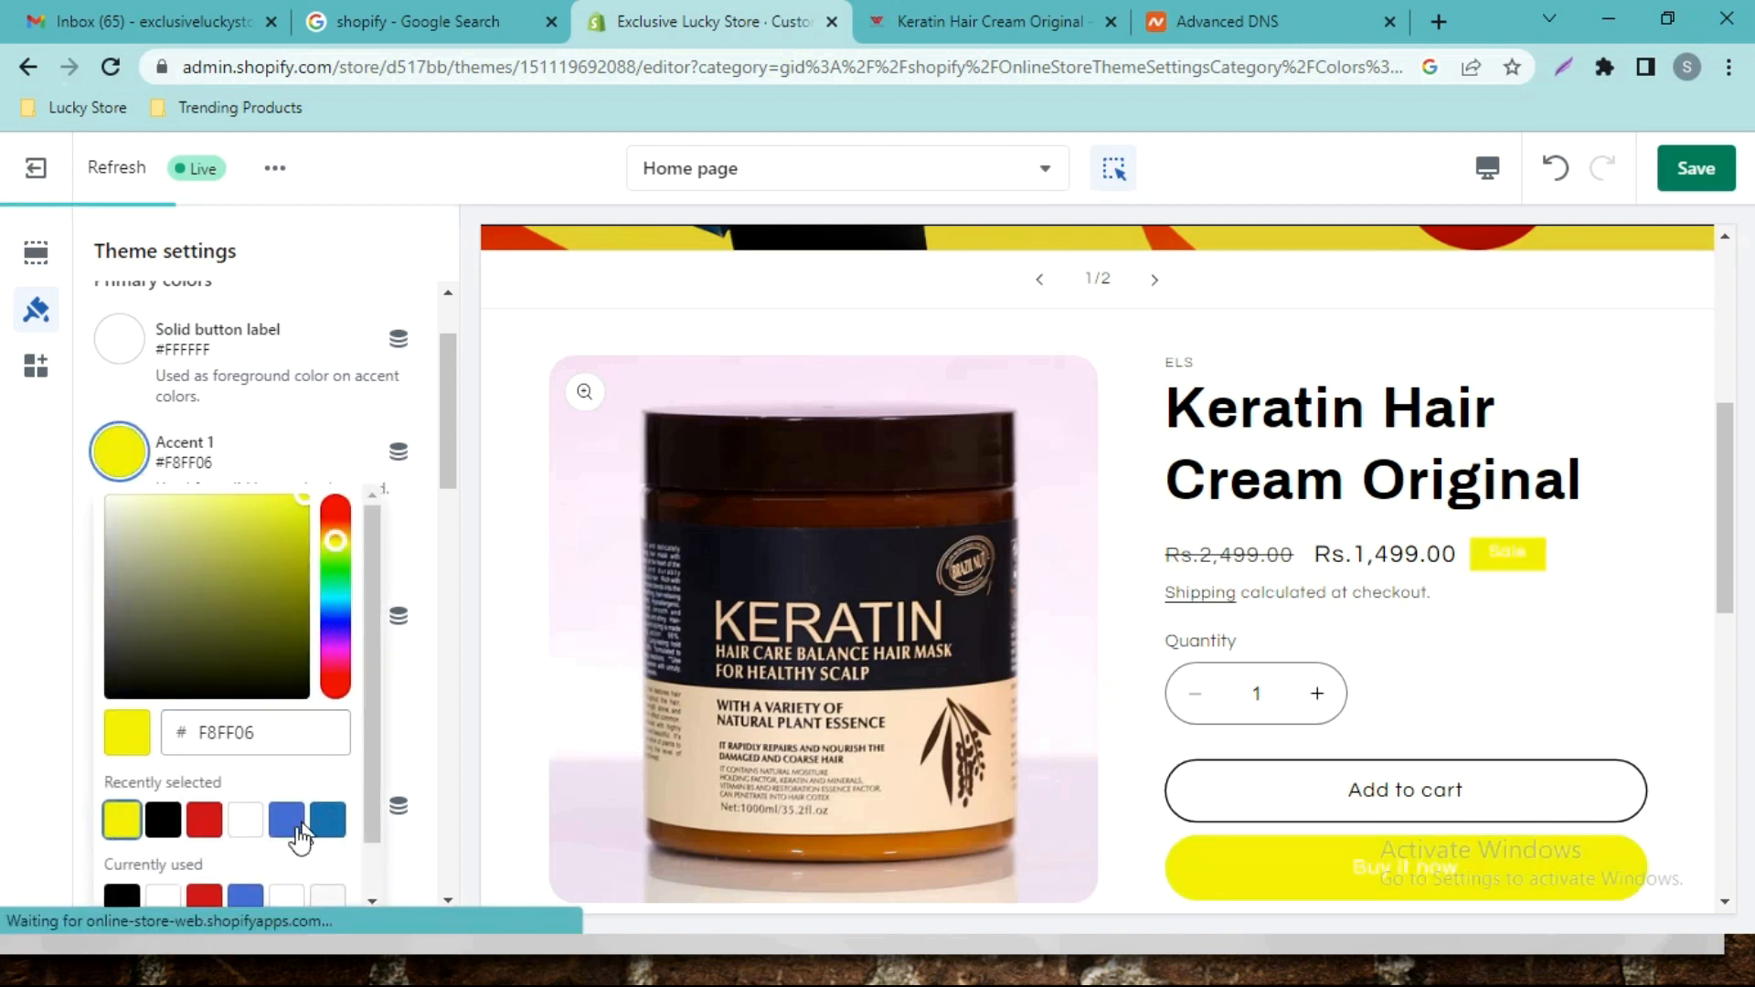
pyautogui.click(205, 827)
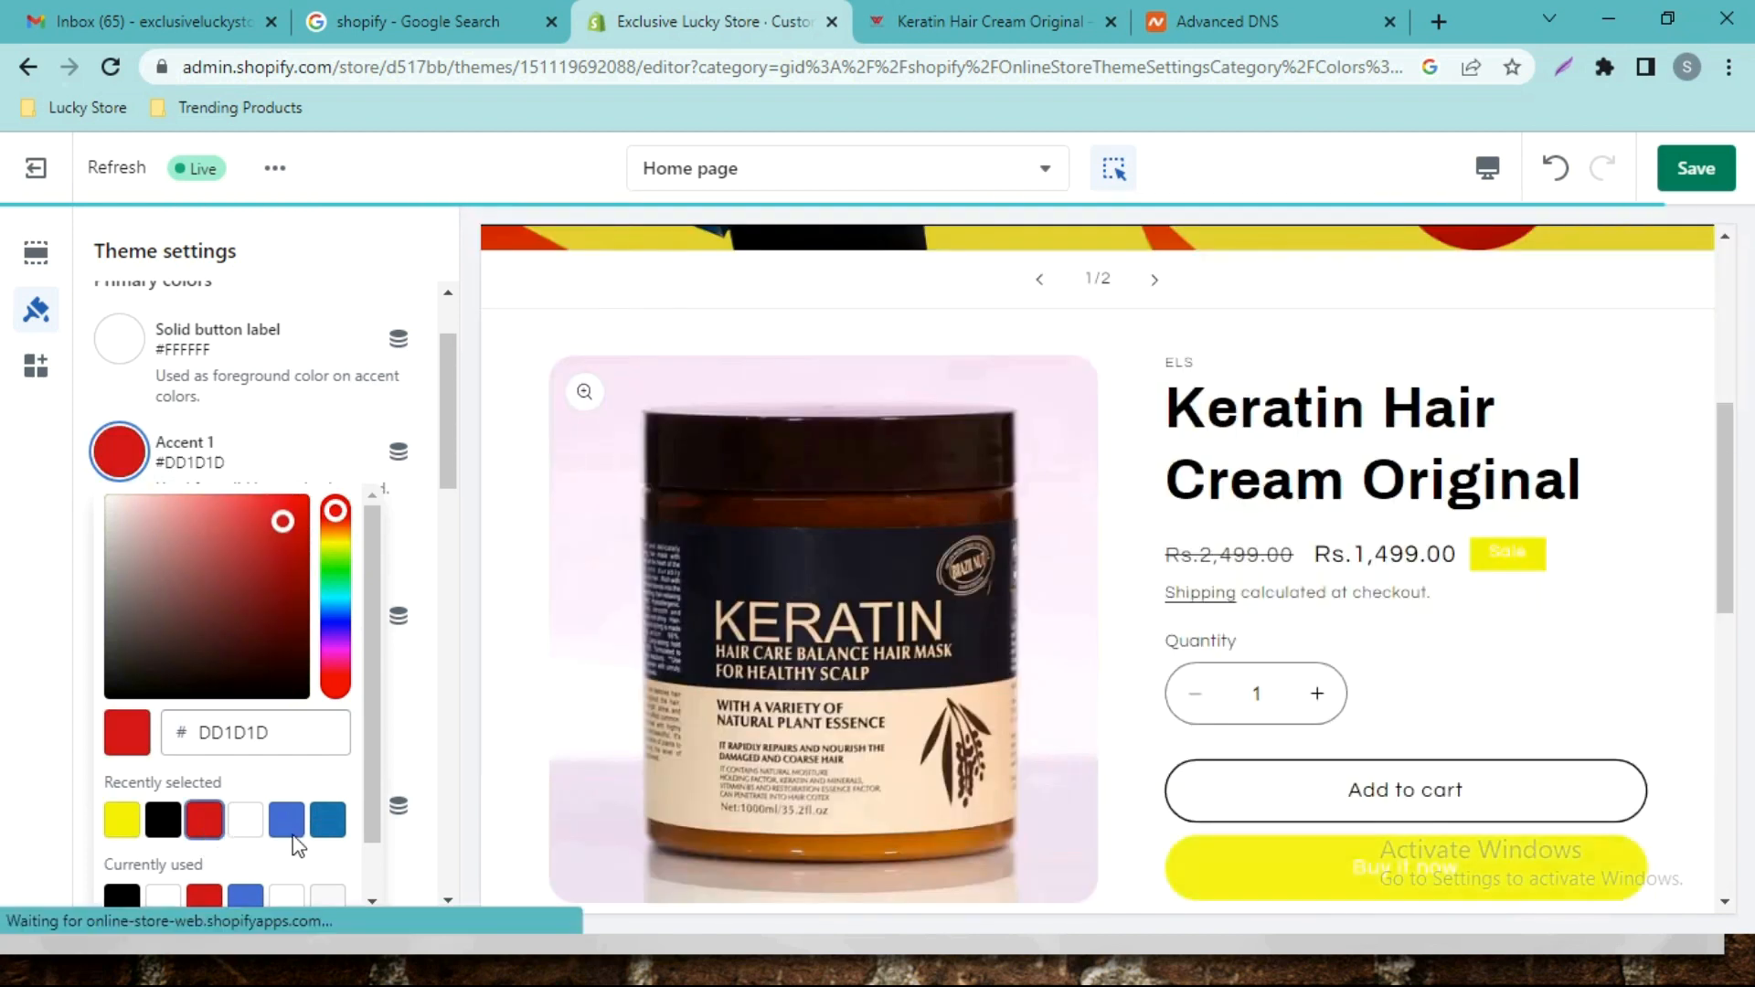
pyautogui.moveTo(283, 522); pyautogui.dragTo(301, 499)
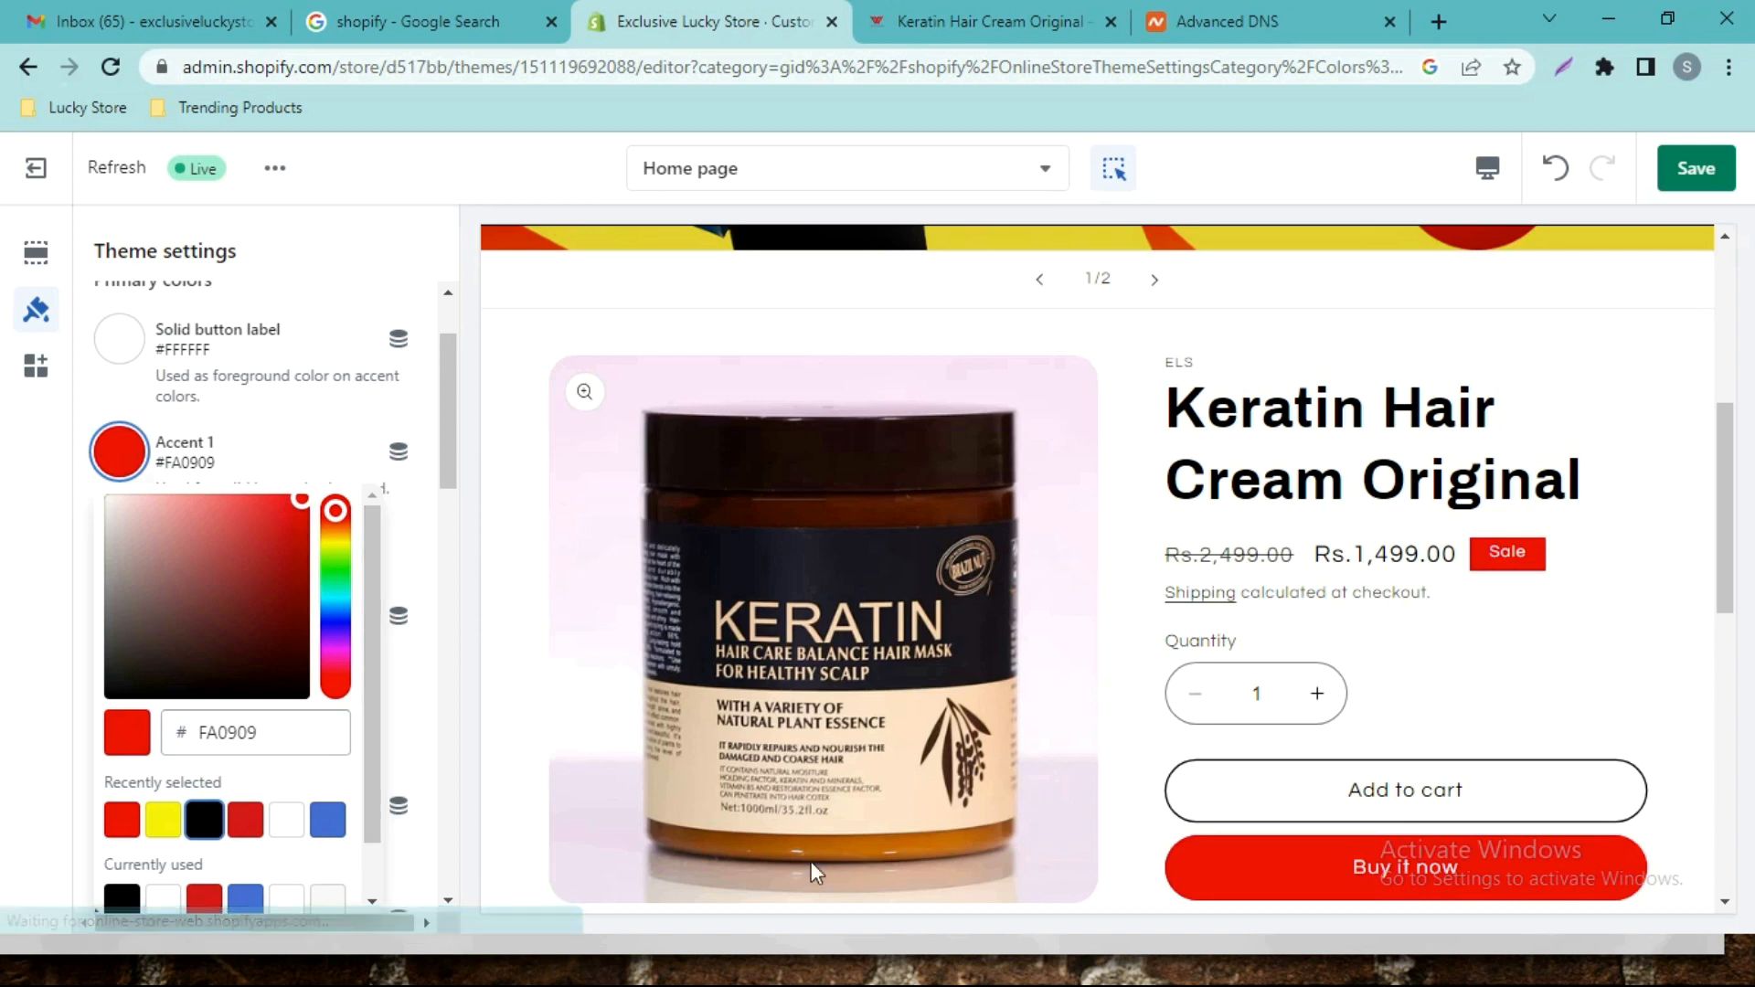
pyautogui.click(432, 436)
pyautogui.moveTo(456, 431); pyautogui.dragTo(411, 372)
pyautogui.click(388, 370)
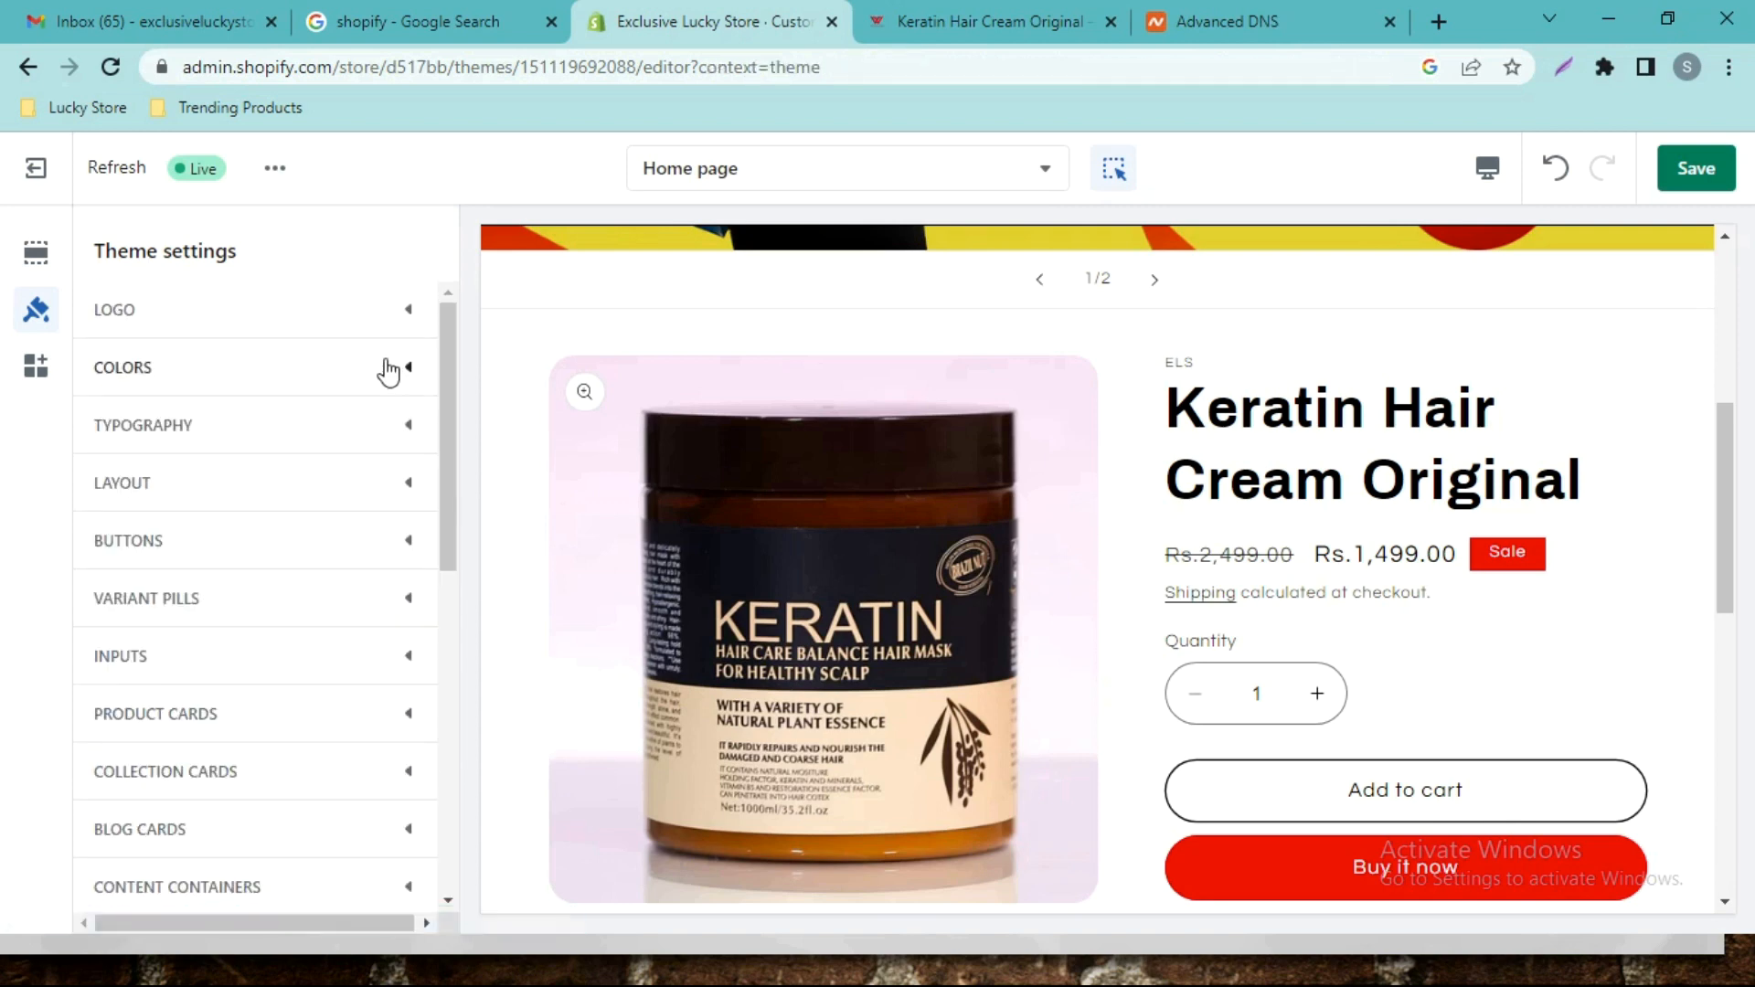
pyautogui.click(402, 431)
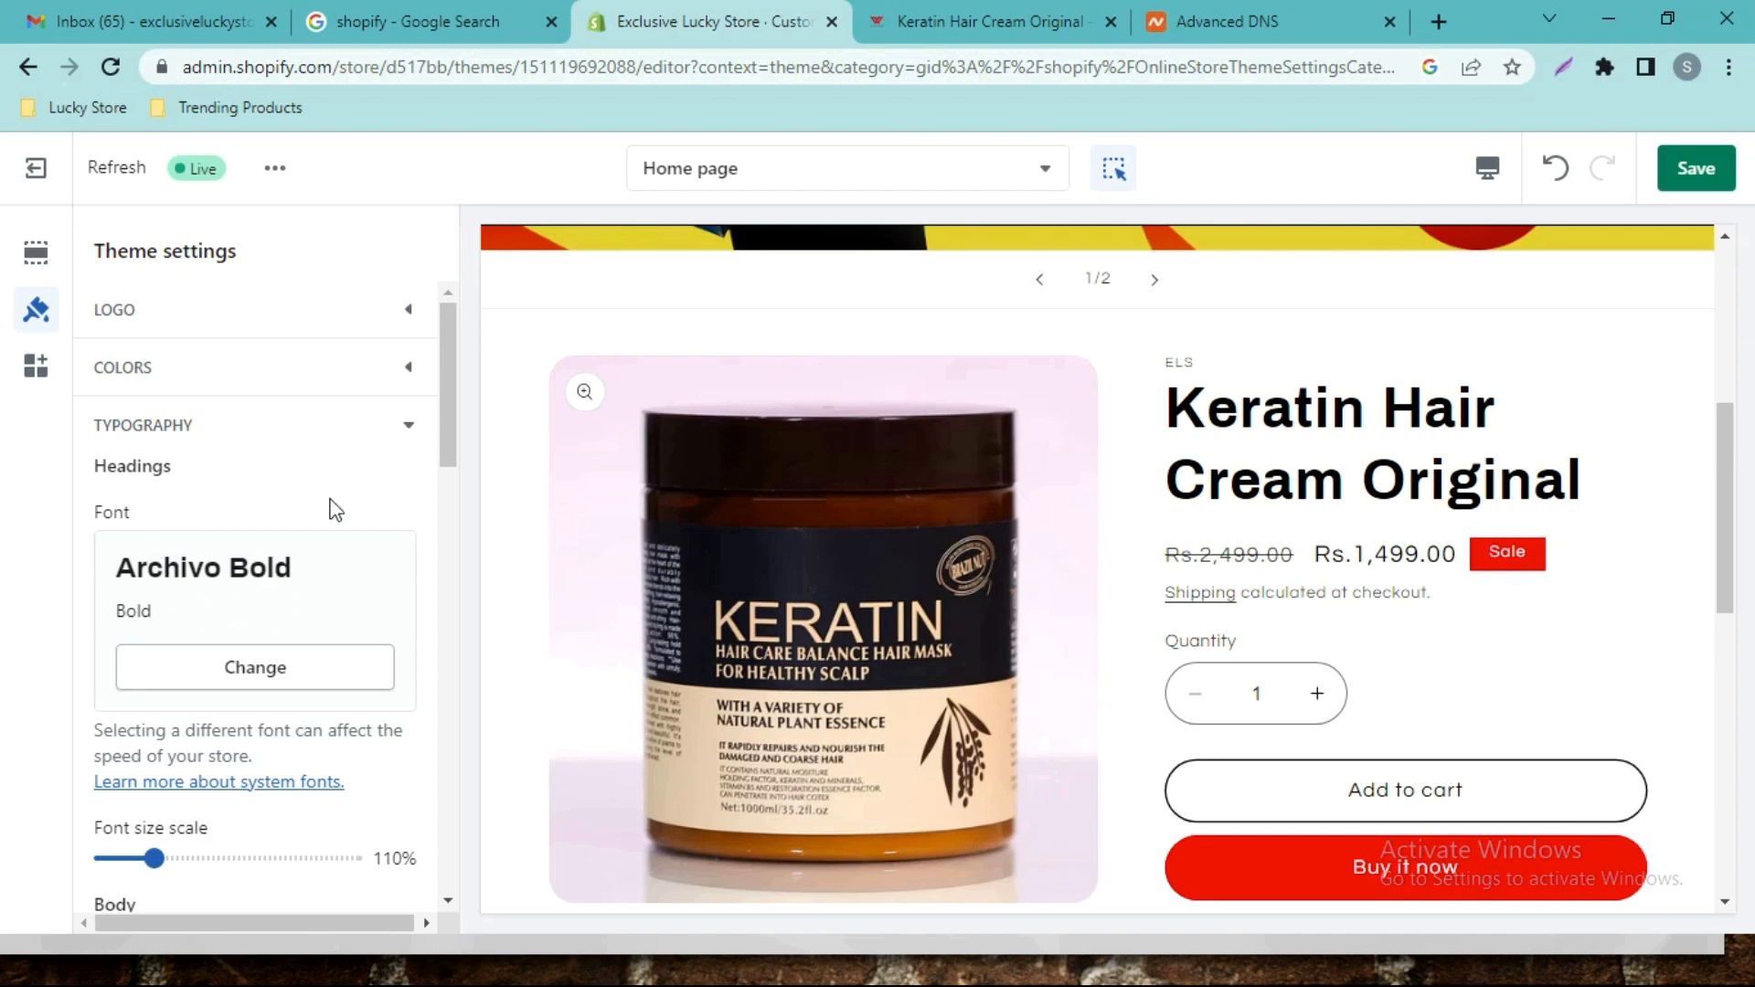
pyautogui.moveTo(450, 400); pyautogui.dragTo(438, 515)
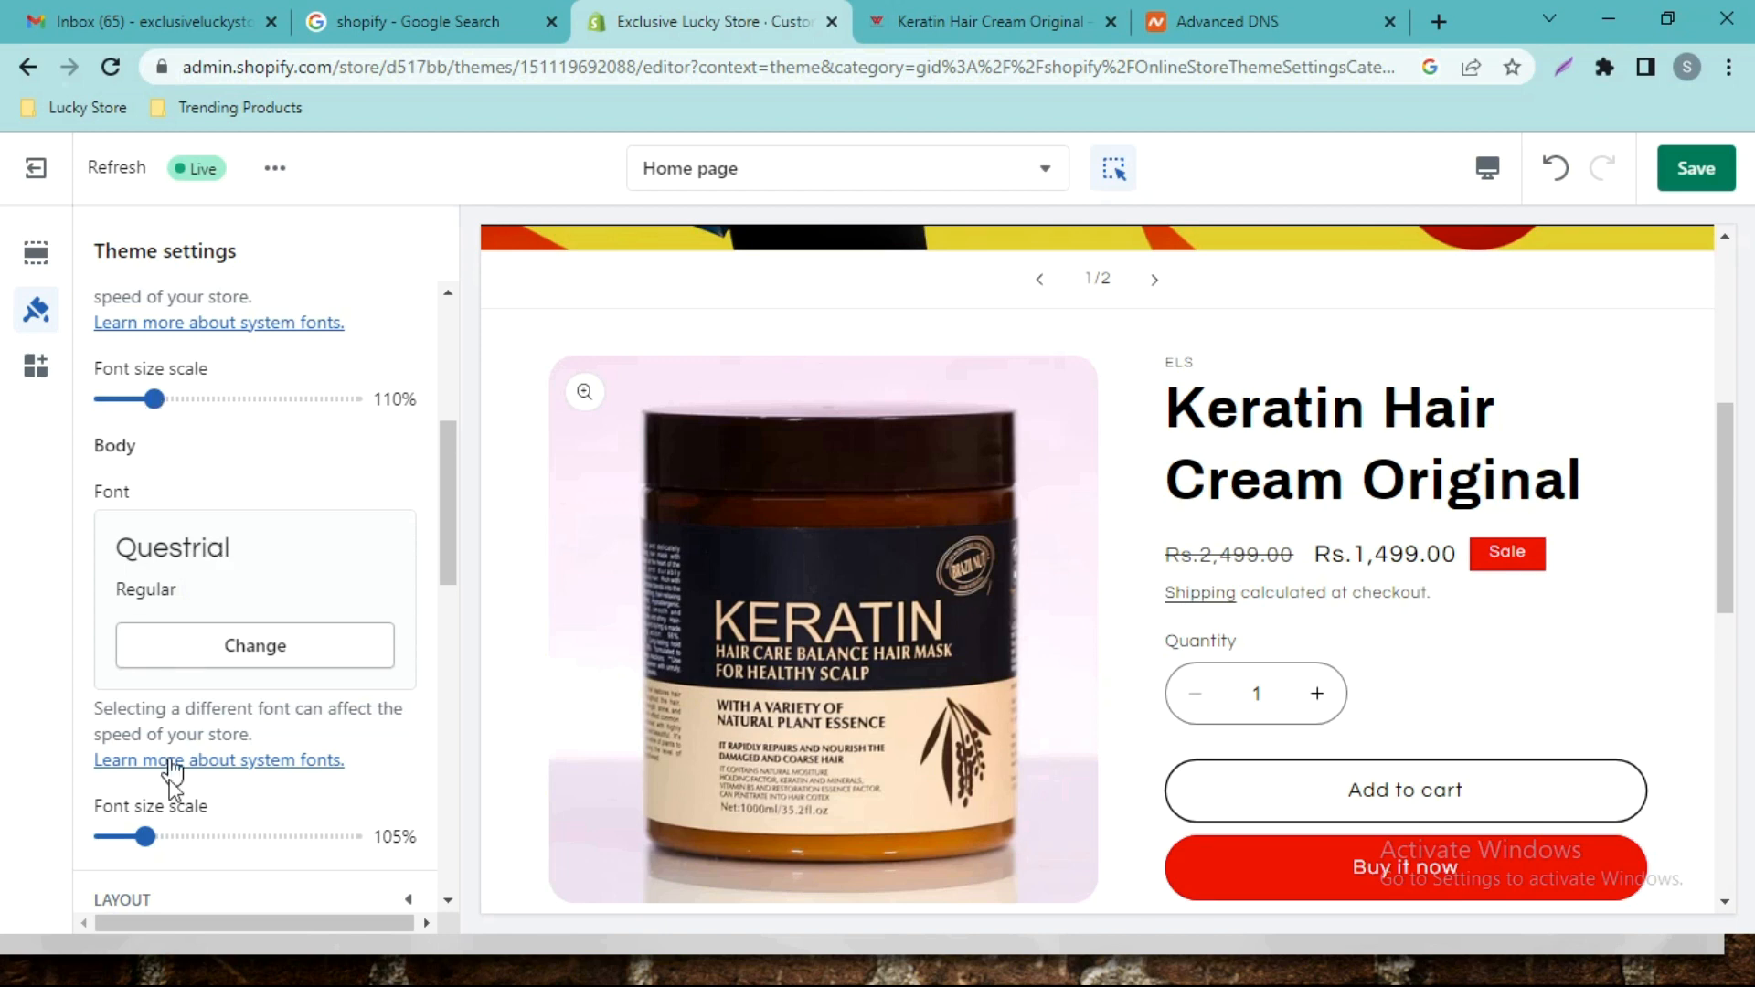
pyautogui.moveTo(436, 535); pyautogui.dragTo(468, 407)
pyautogui.click(392, 420)
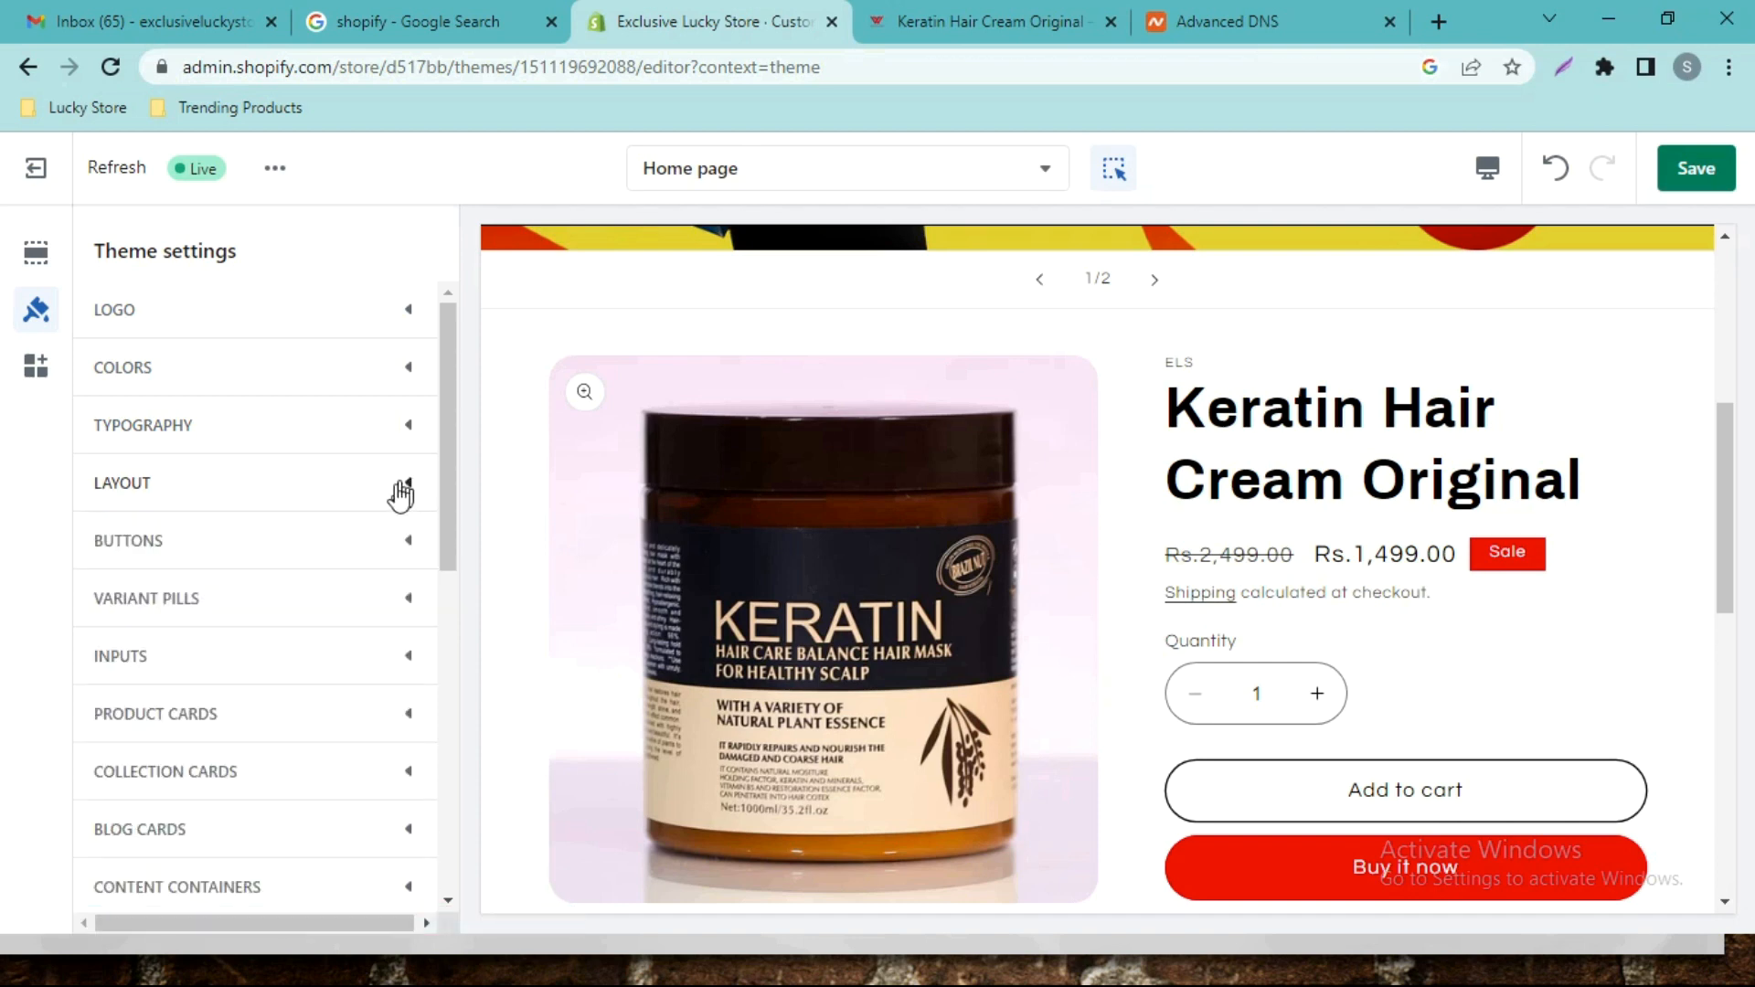
pyautogui.click(395, 551)
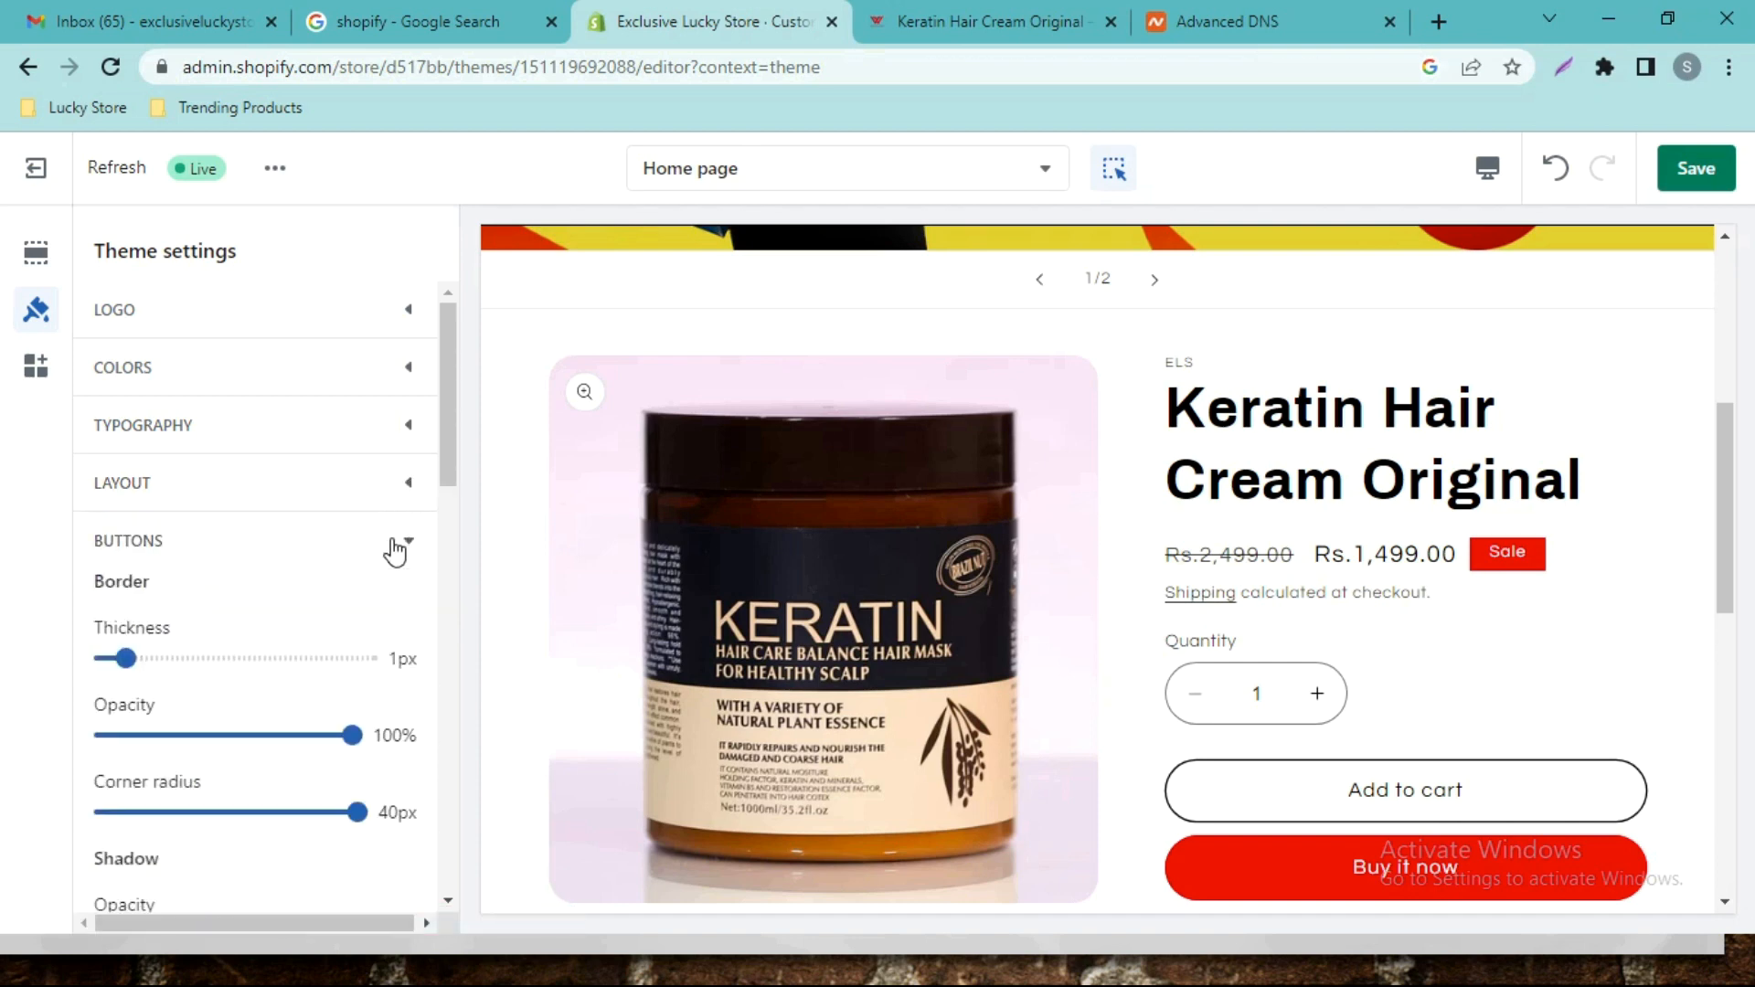
pyautogui.click(384, 541)
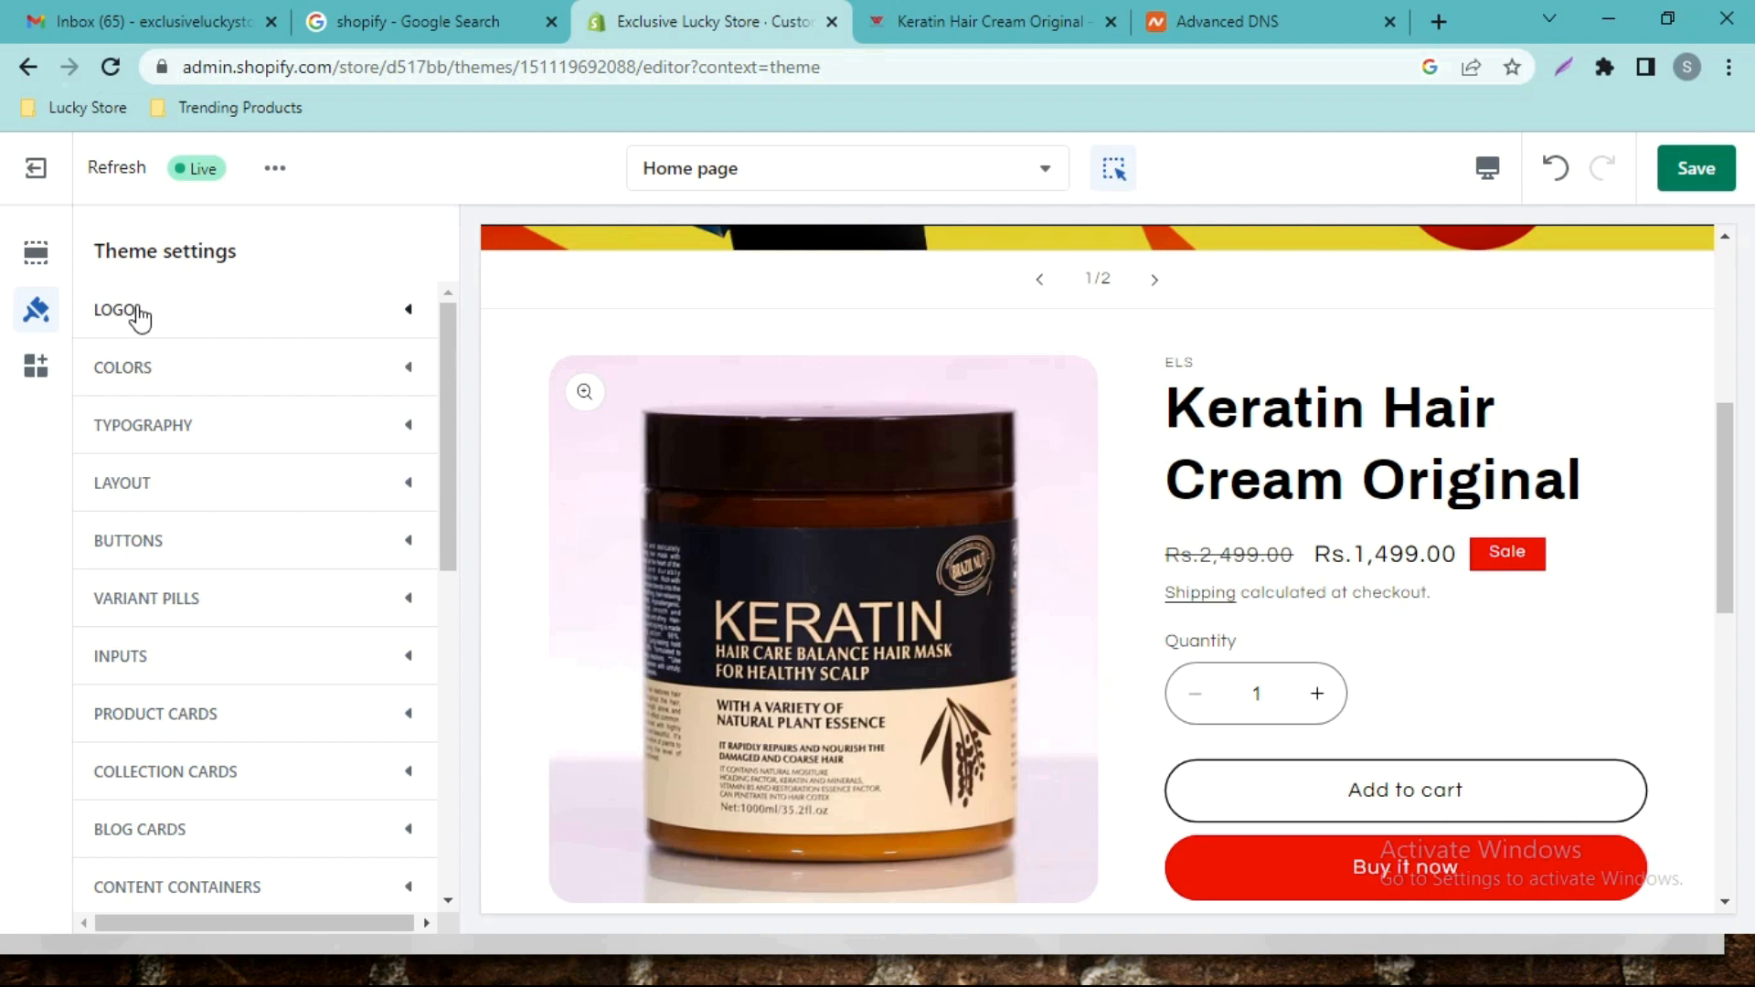
pyautogui.moveTo(448, 343); pyautogui.dragTo(448, 344)
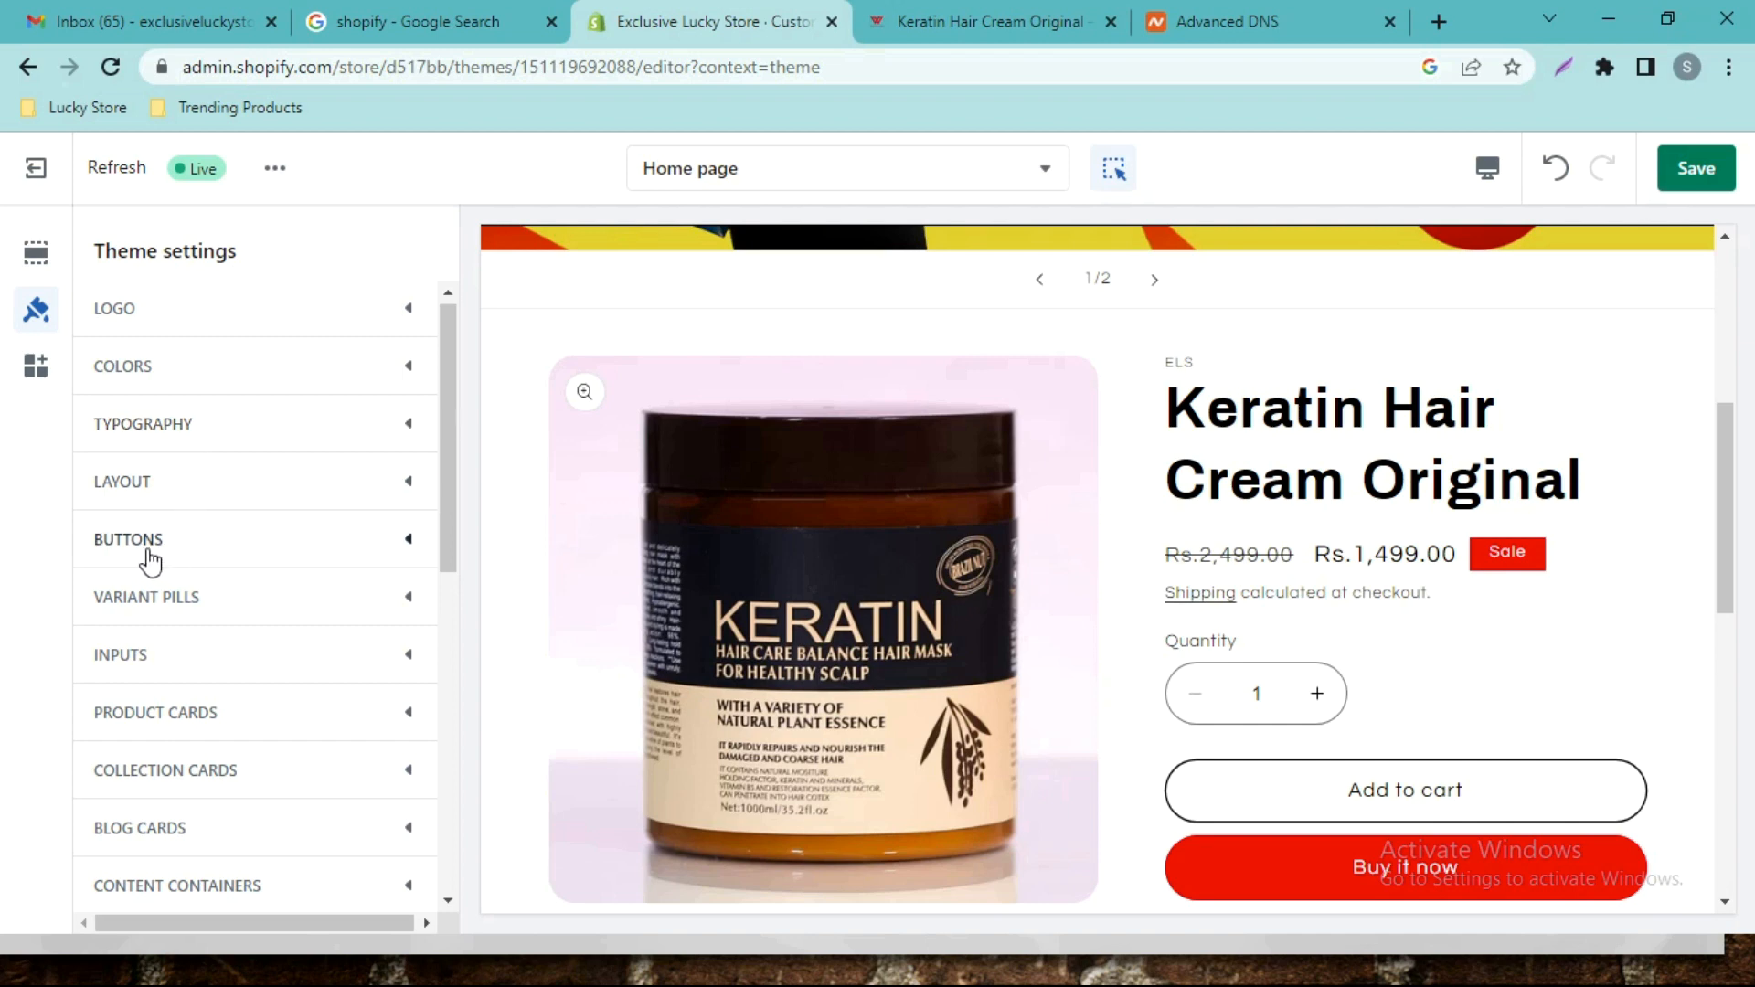
pyautogui.moveTo(449, 464); pyautogui.dragTo(405, 610)
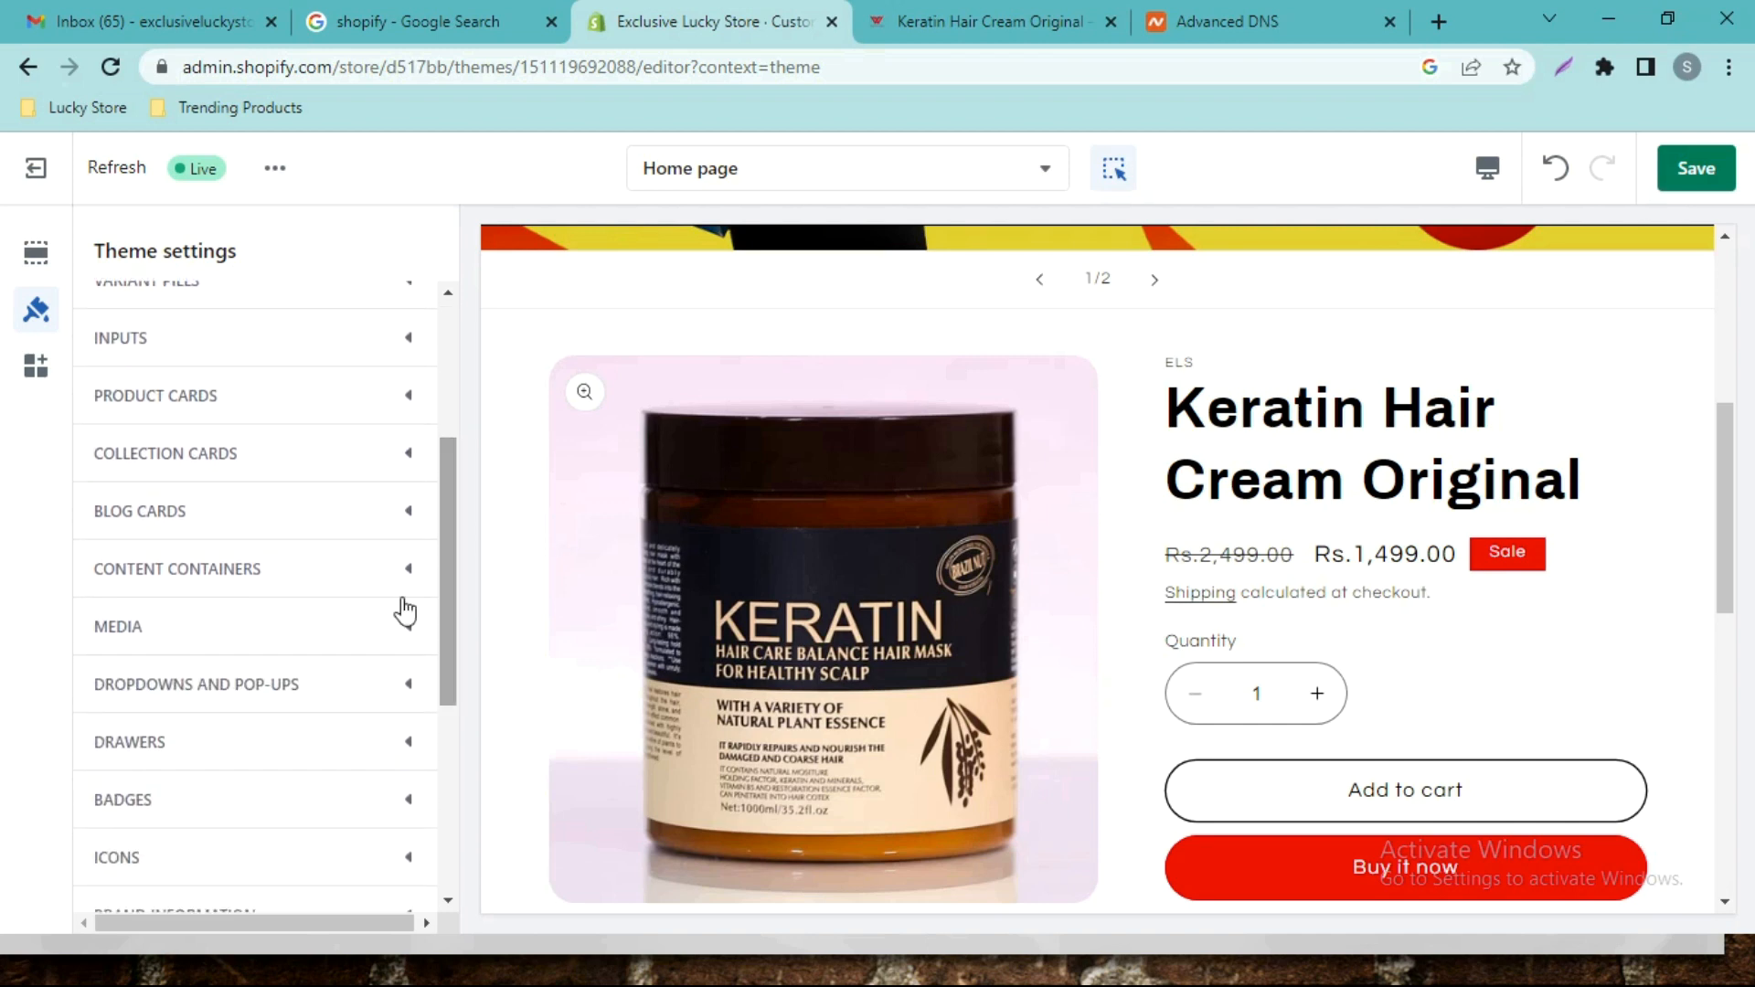
pyautogui.click(360, 616)
pyautogui.moveTo(440, 535)
pyautogui.mouseDown()
pyautogui.moveTo(453, 672)
pyautogui.moveTo(444, 557)
pyautogui.mouseUp()
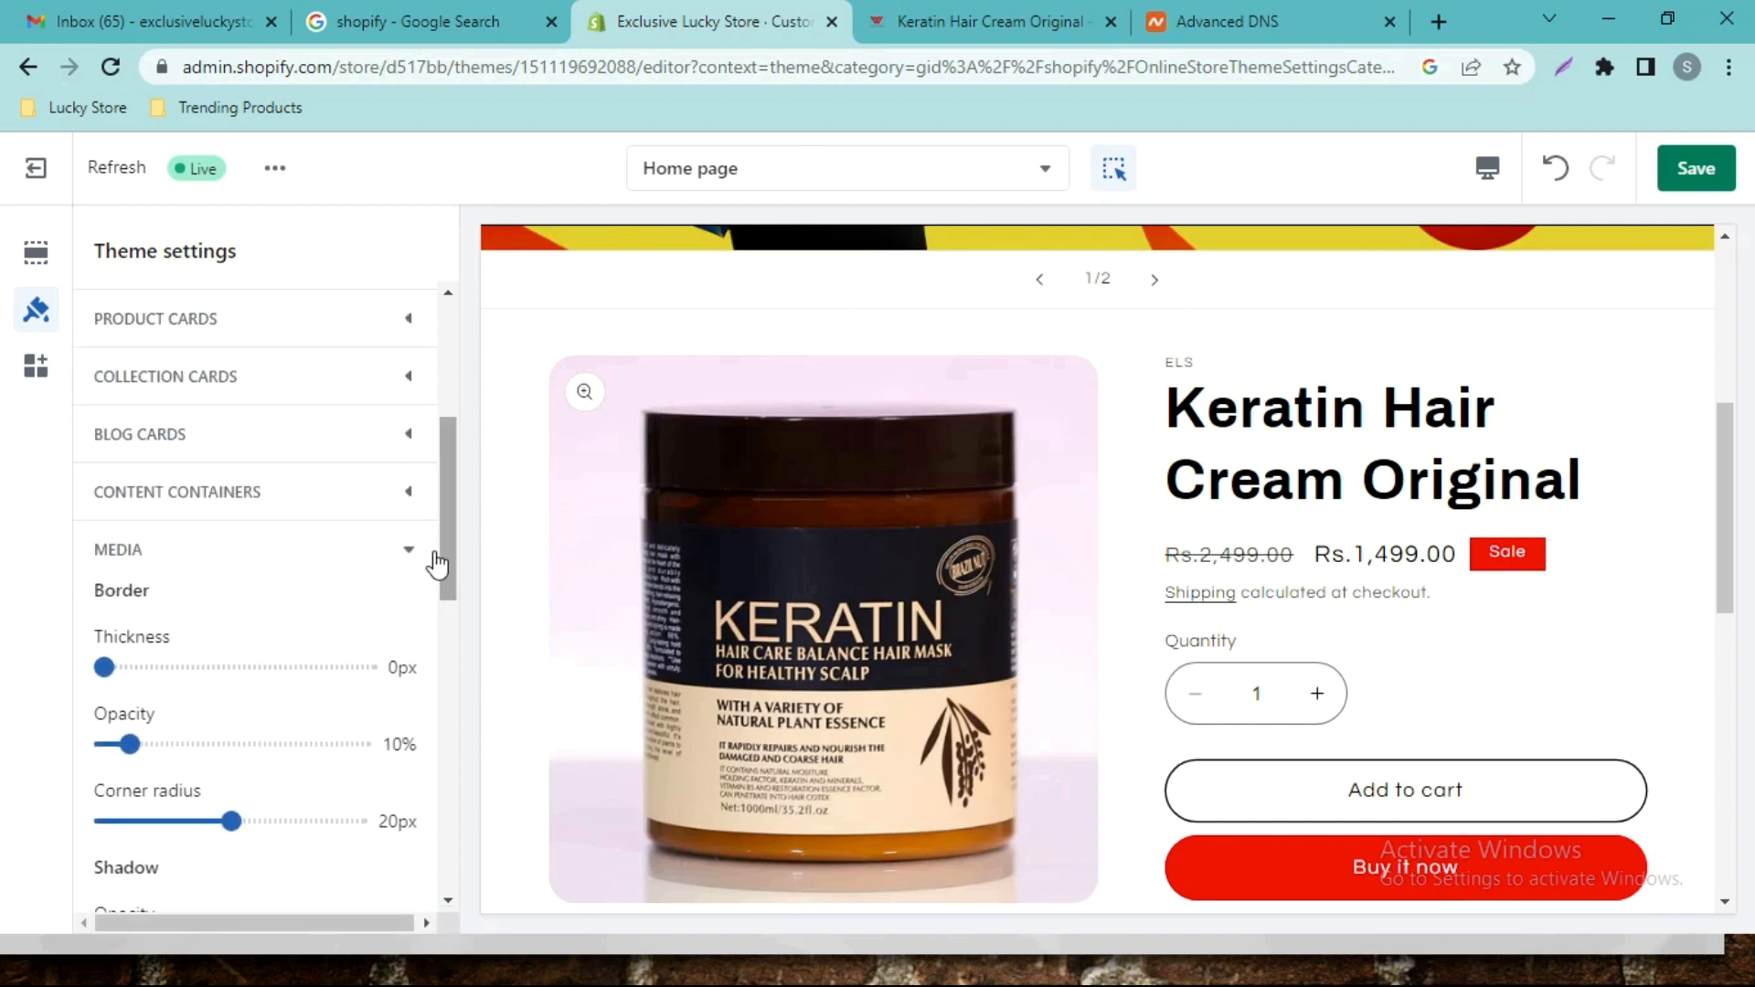
pyautogui.click(407, 551)
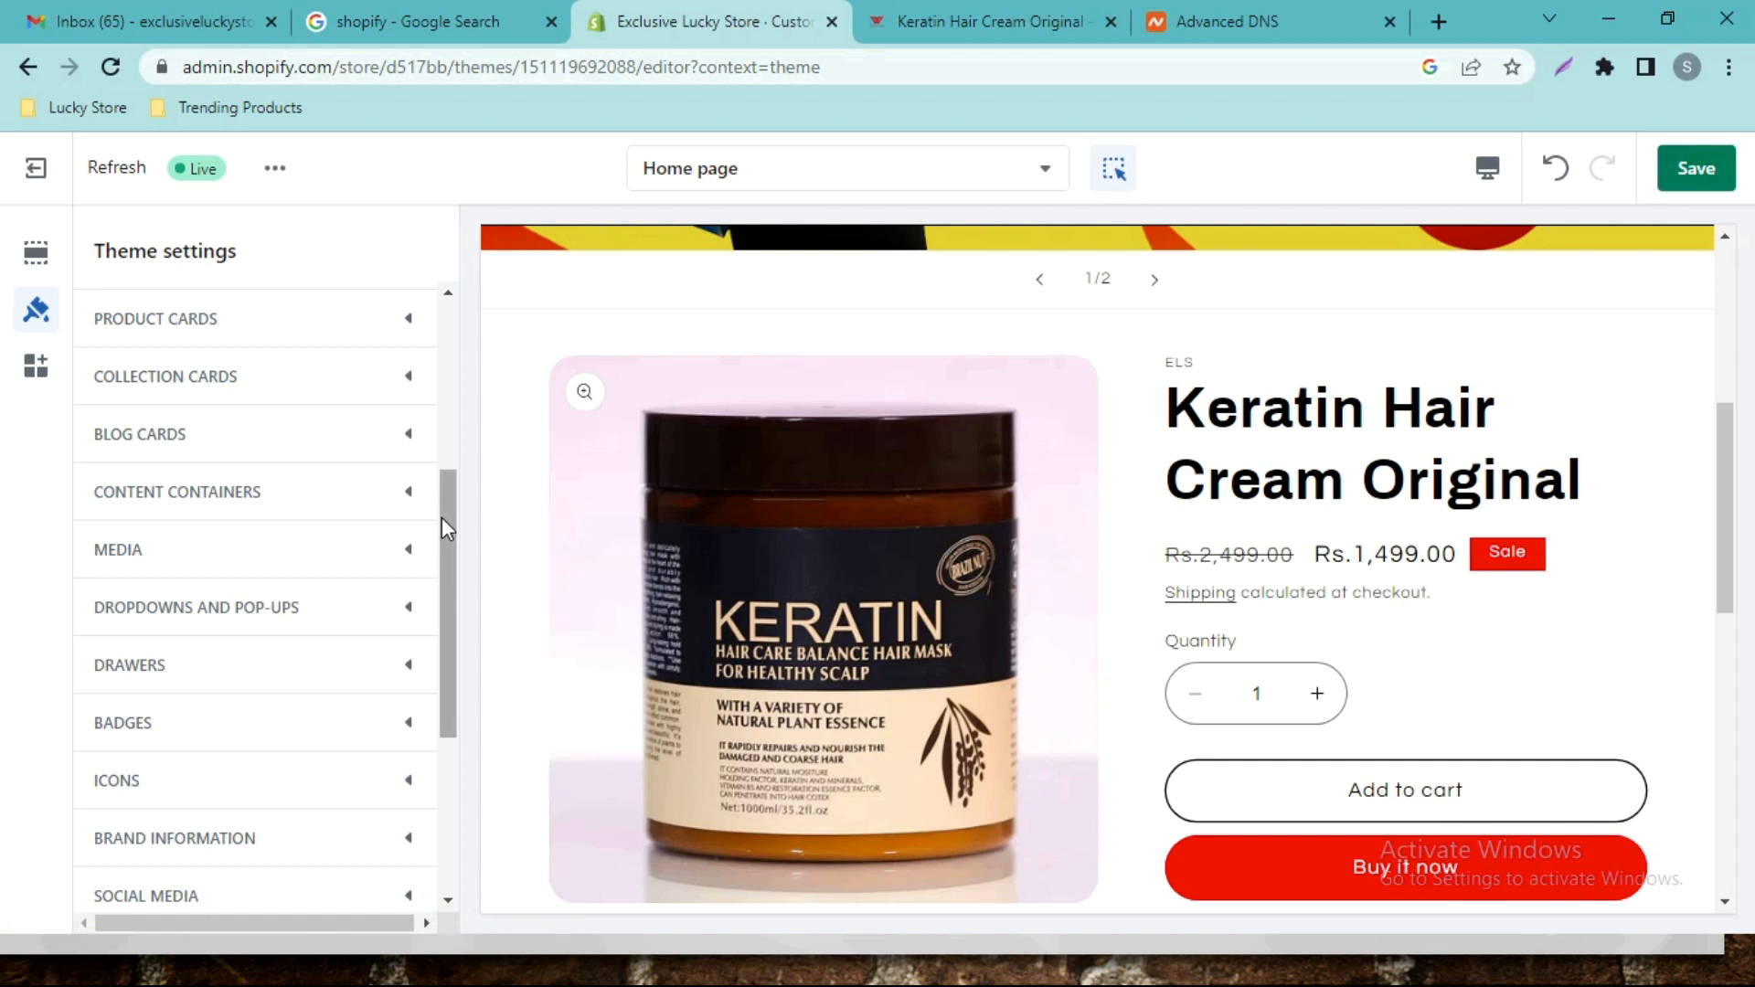
pyautogui.moveTo(441, 518); pyautogui.dragTo(458, 571)
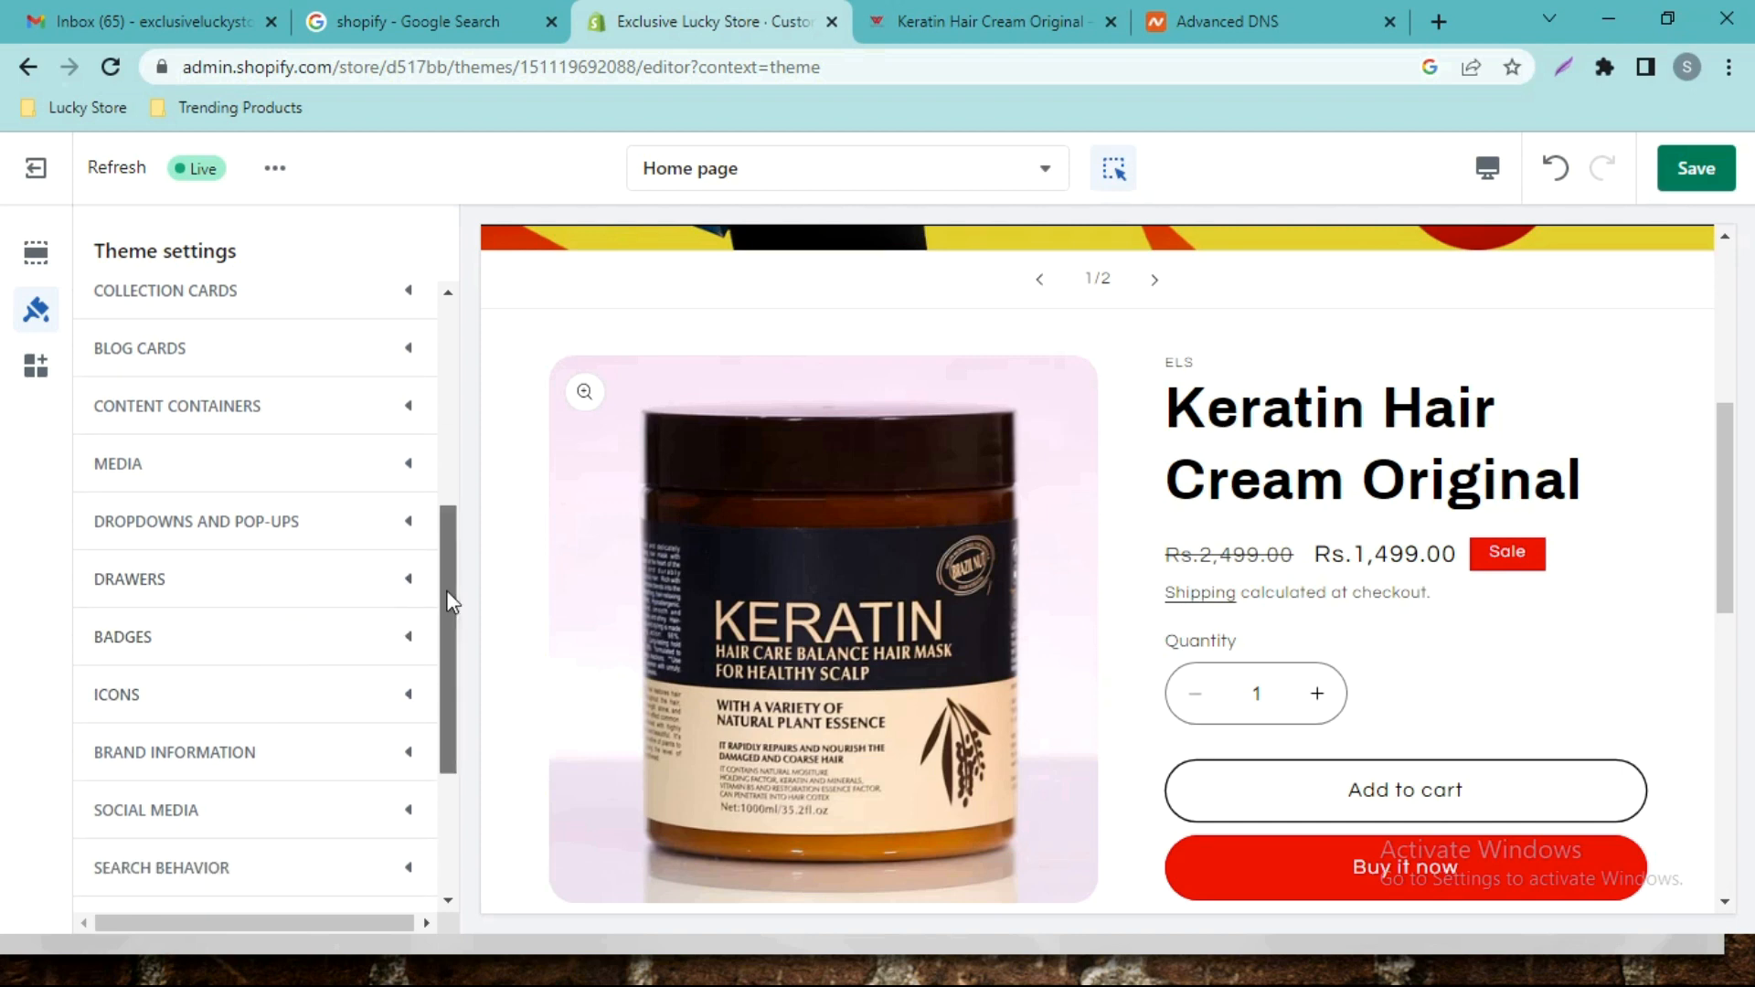
pyautogui.moveTo(447, 599); pyautogui.dragTo(467, 702)
pyautogui.click(287, 547)
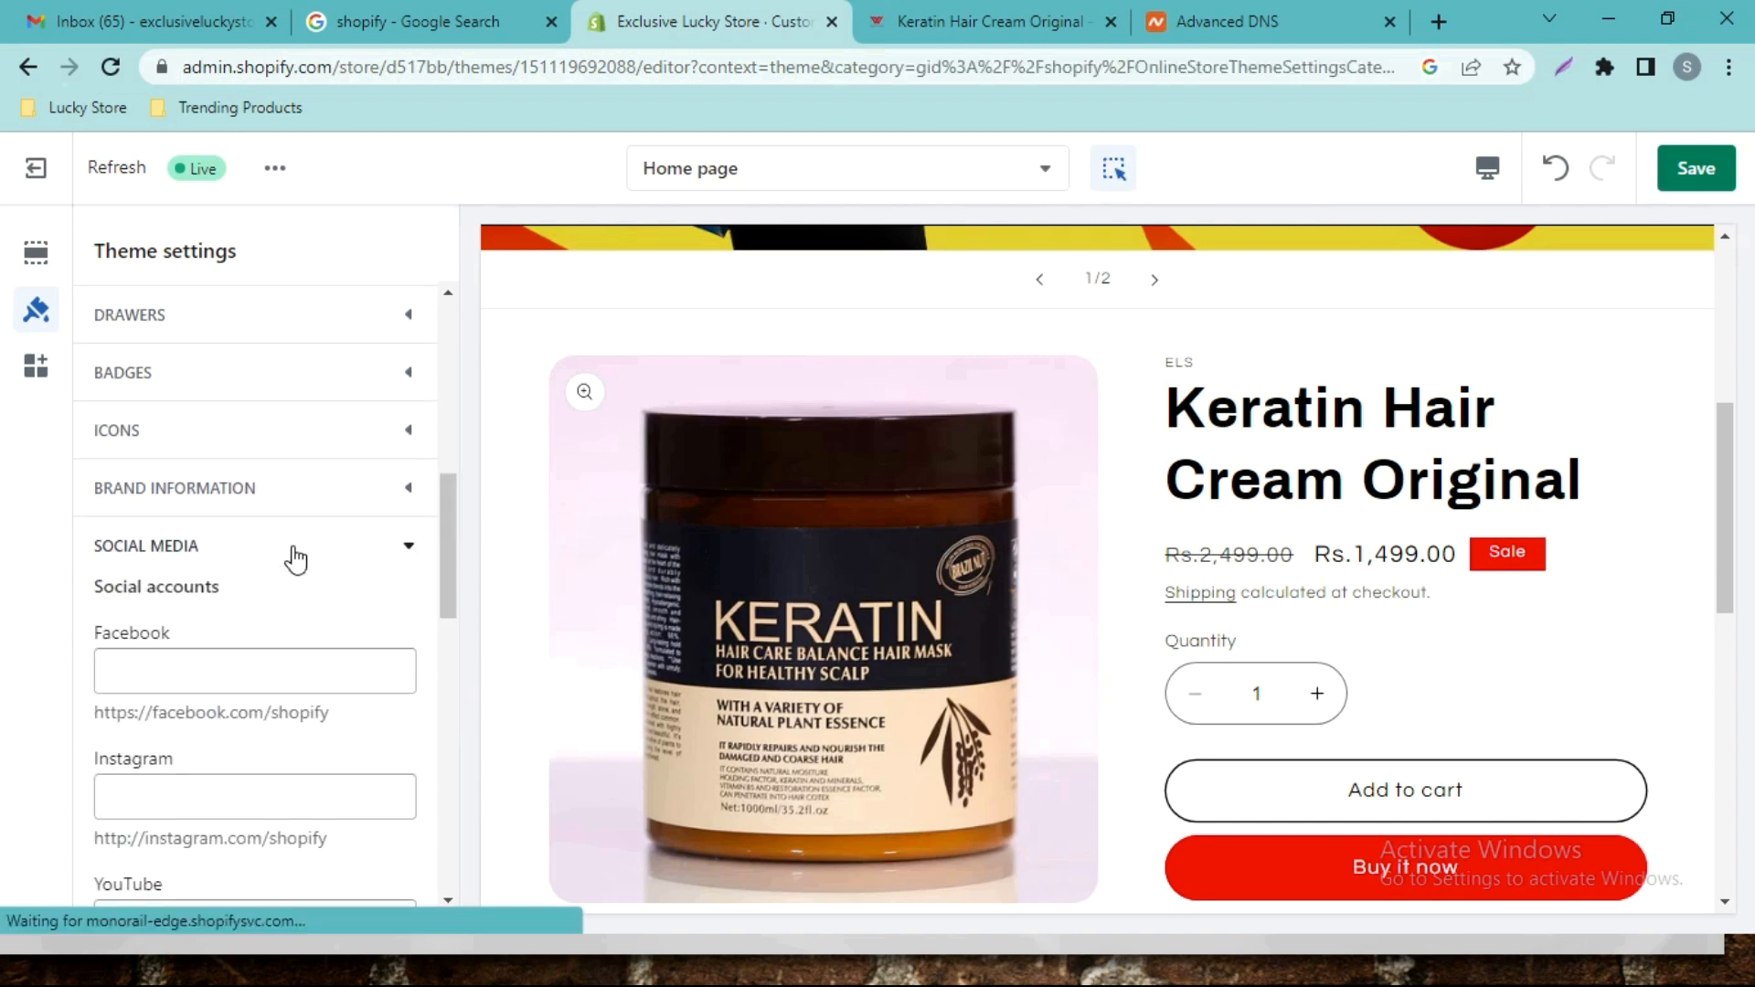
pyautogui.click(291, 668)
pyautogui.click(266, 797)
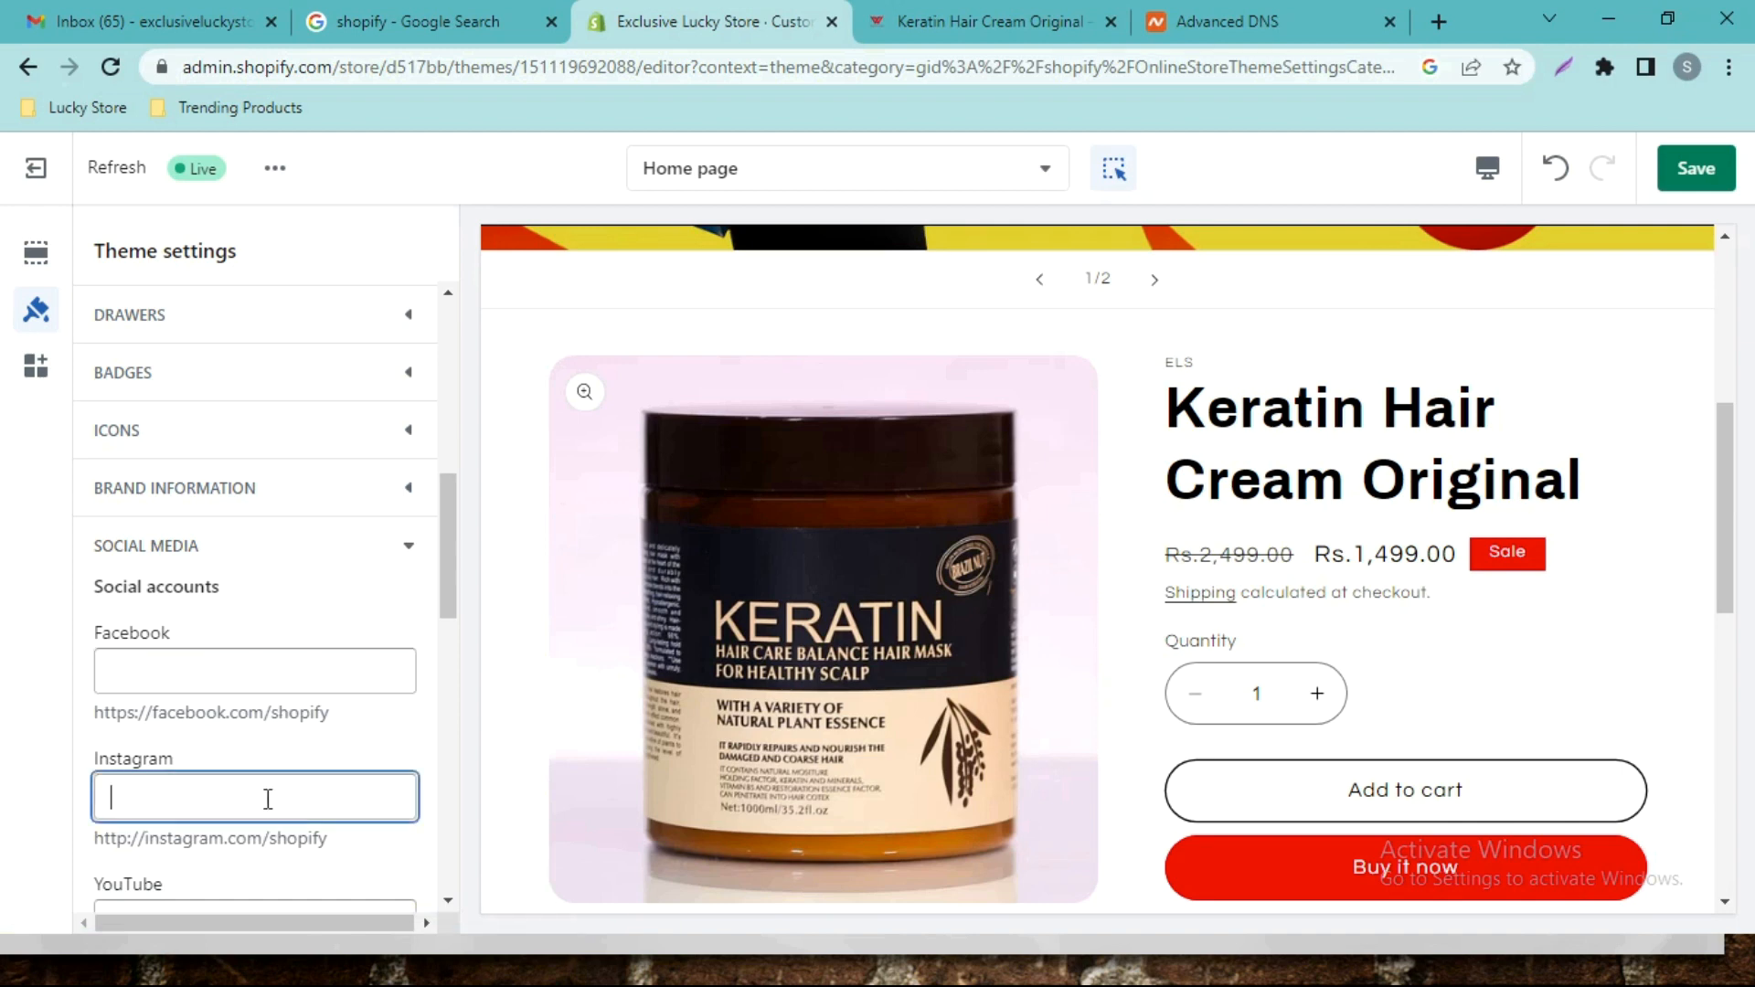
pyautogui.moveTo(451, 579); pyautogui.dragTo(462, 673)
pyautogui.click(258, 522)
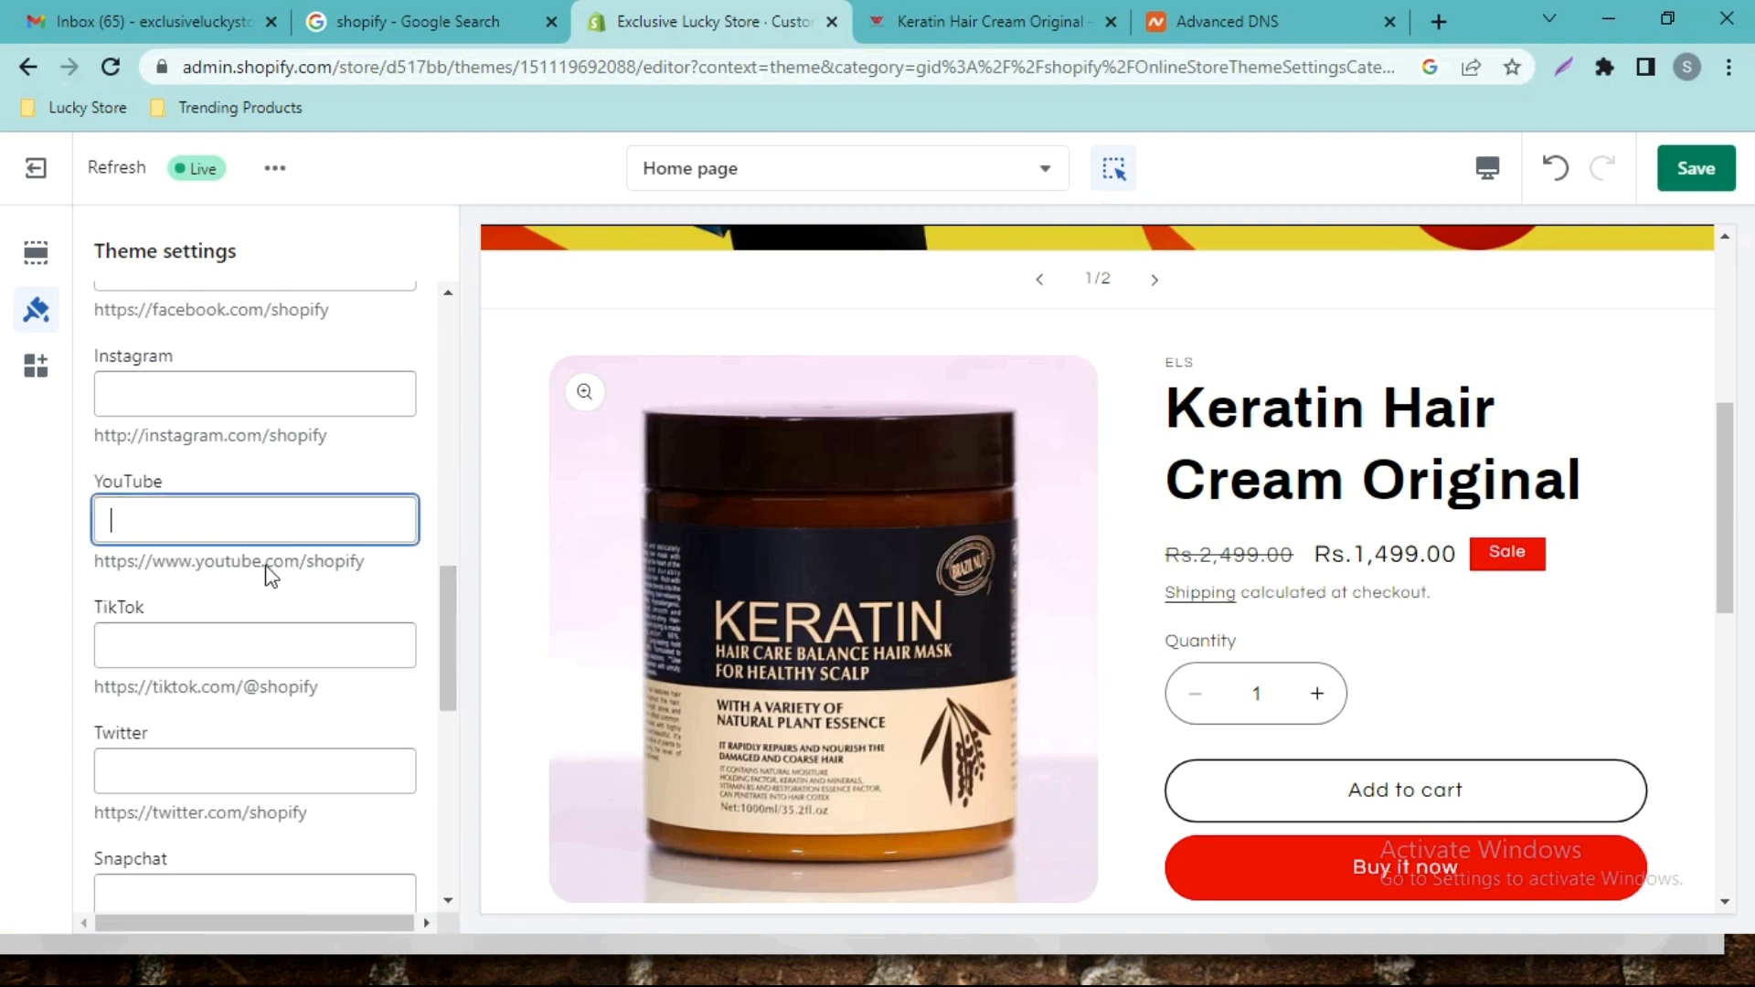
pyautogui.scroll(-3, 290, 662)
pyautogui.scroll(9, 302, 648)
pyautogui.click(359, 667)
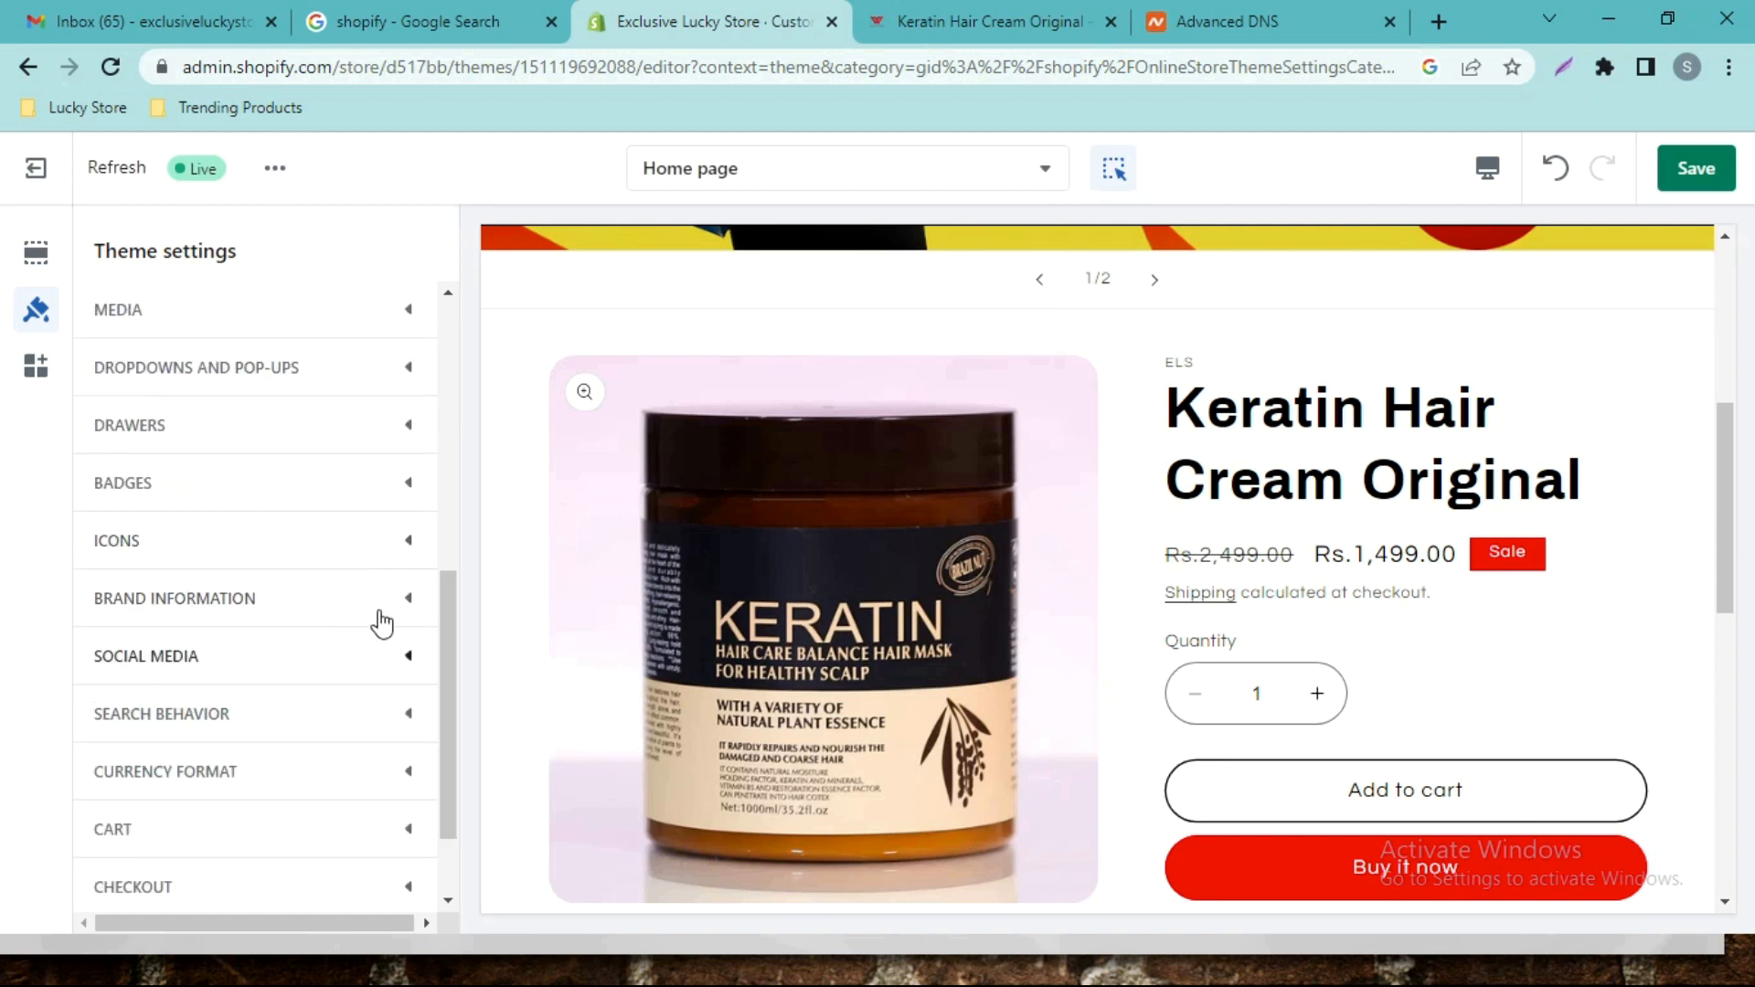
pyautogui.moveTo(446, 594); pyautogui.dragTo(445, 314)
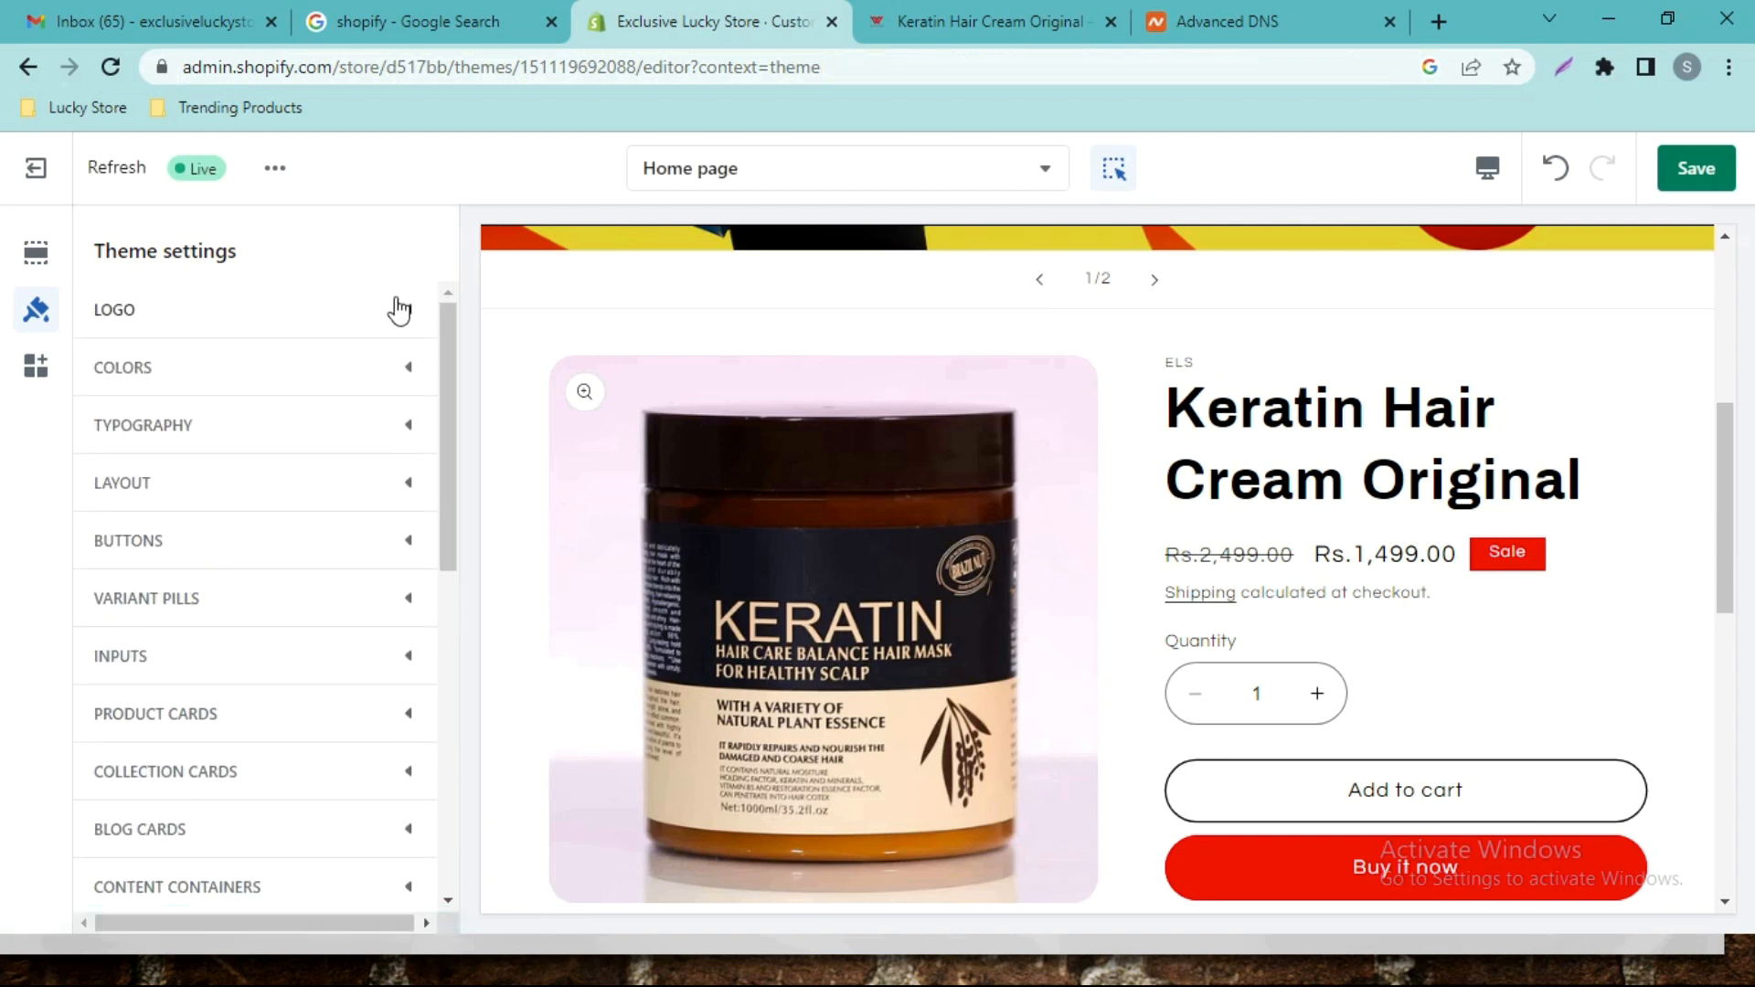
pyautogui.click(398, 310)
pyautogui.click(405, 316)
pyautogui.moveTo(448, 314); pyautogui.dragTo(470, 686)
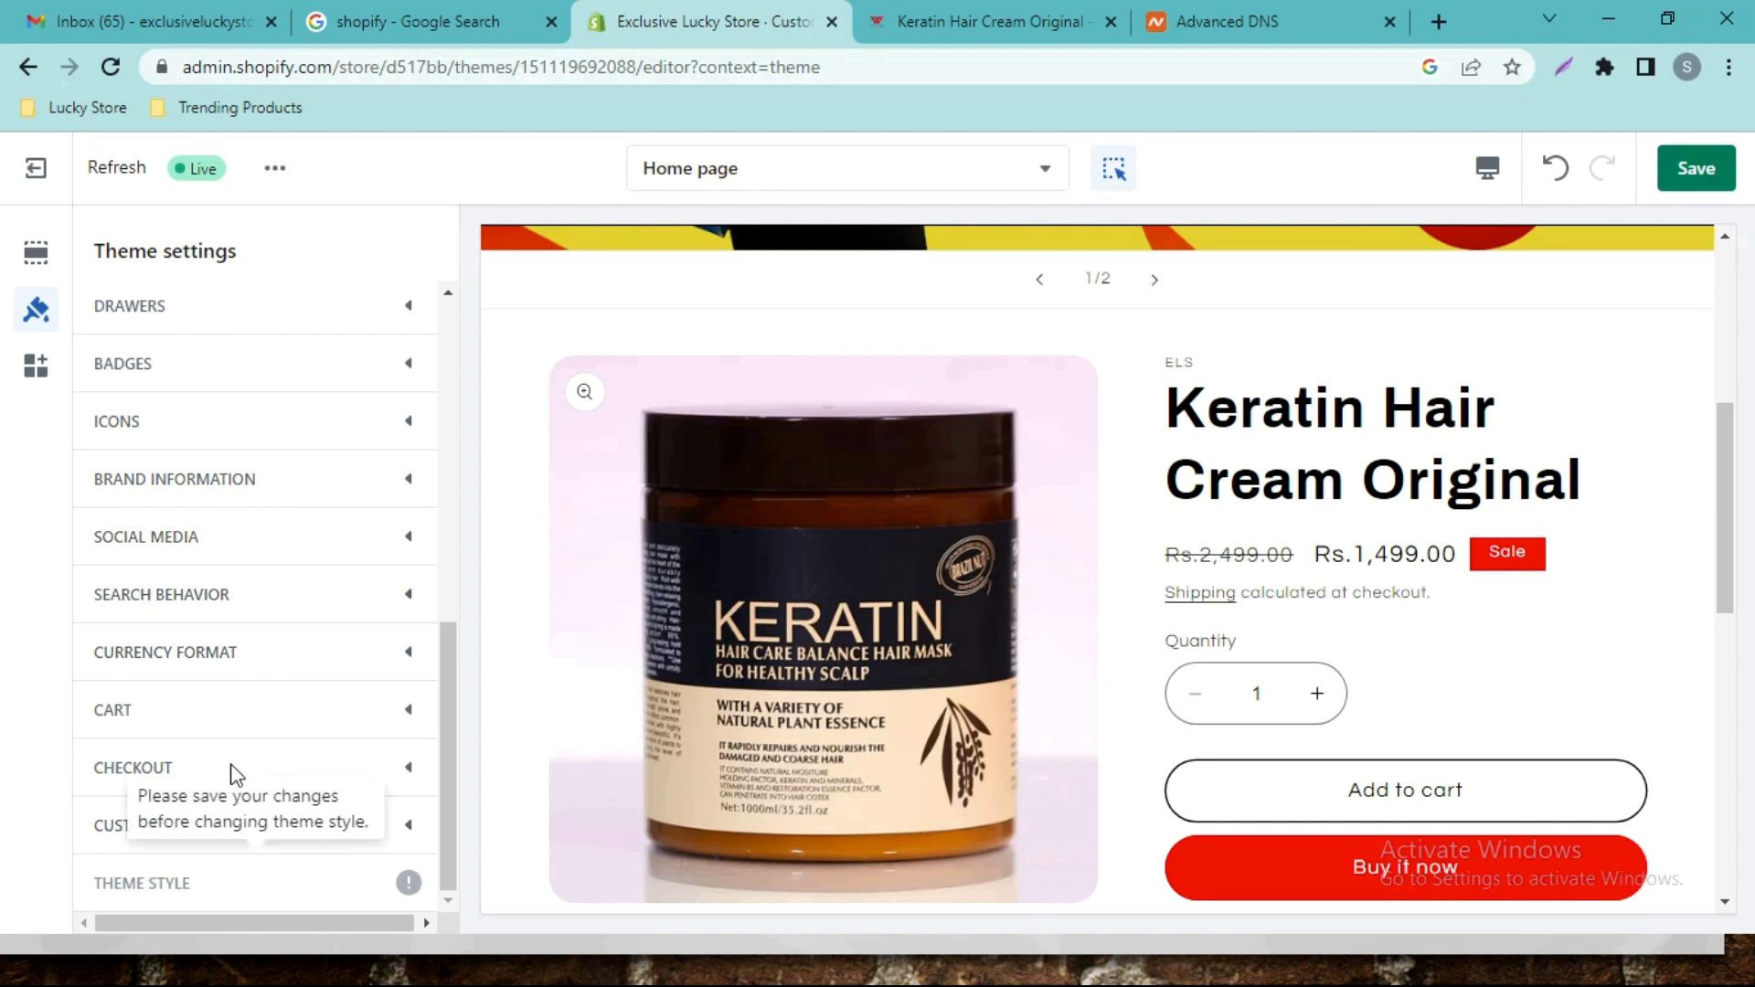
pyautogui.moveTo(444, 770); pyautogui.dragTo(430, 315)
# Add a second 'Welcome to our store' announcement to the announcement bar and hide it.
pyautogui.scroll(5, 1098, 436)
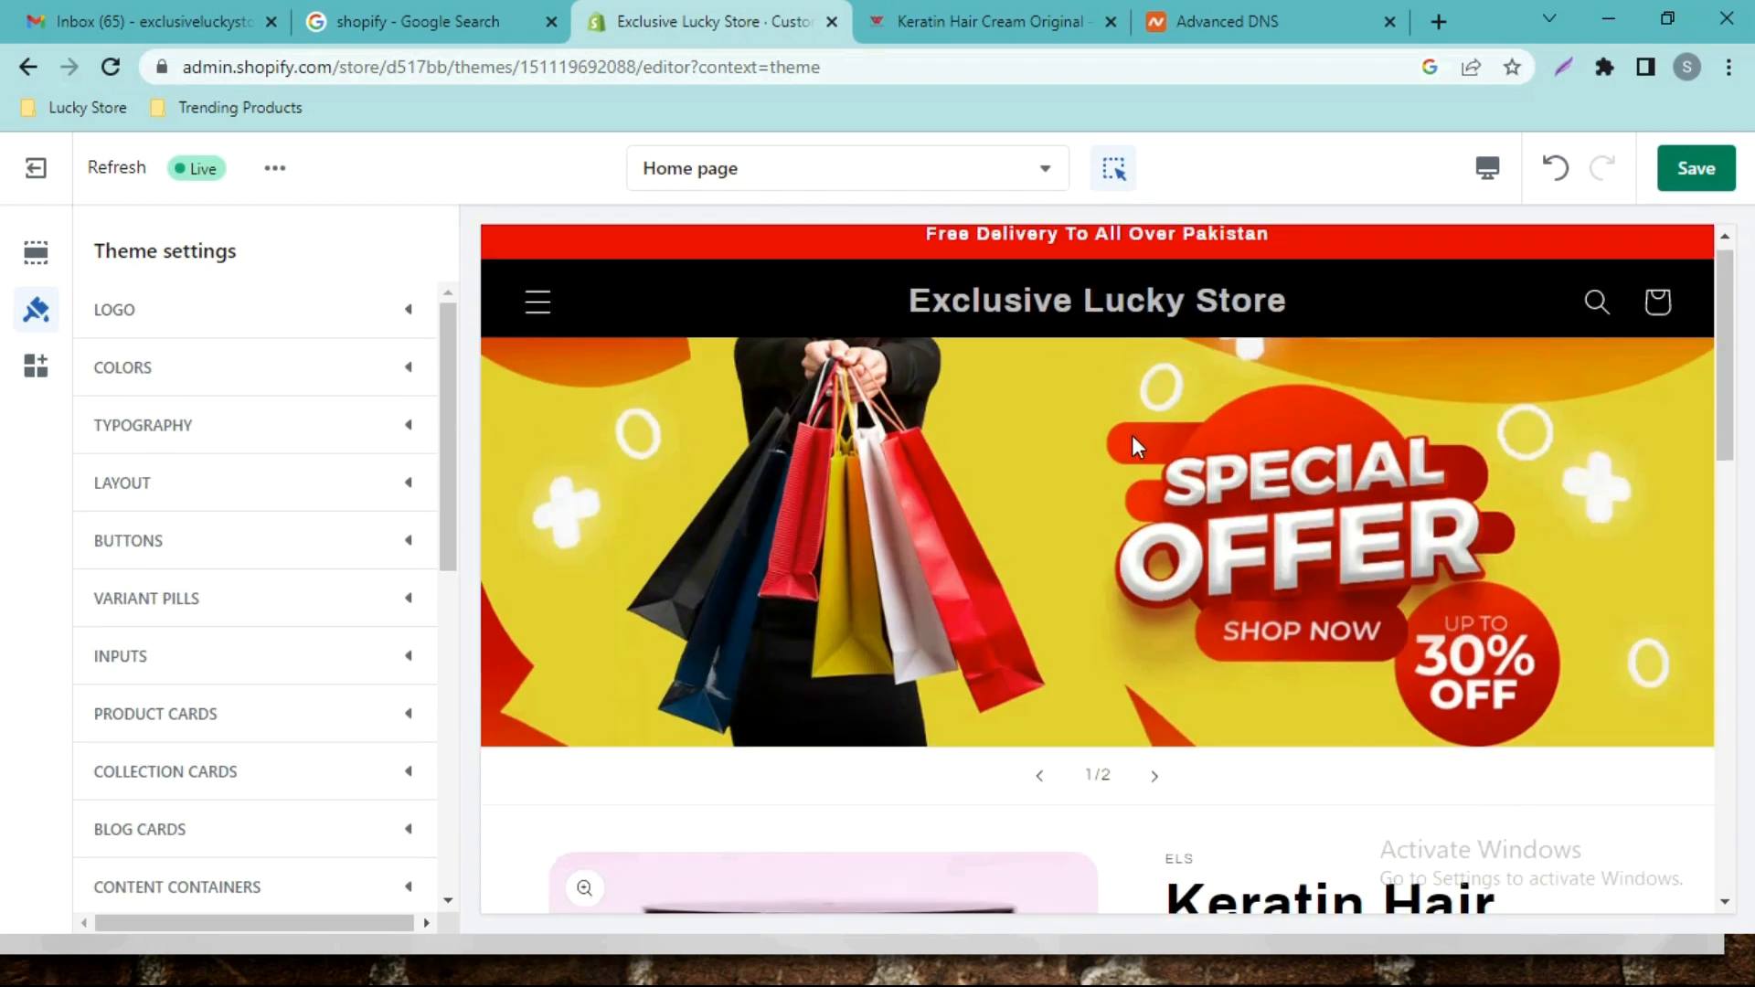
pyautogui.scroll(-1, 1097, 436)
pyautogui.scroll(1, 1066, 435)
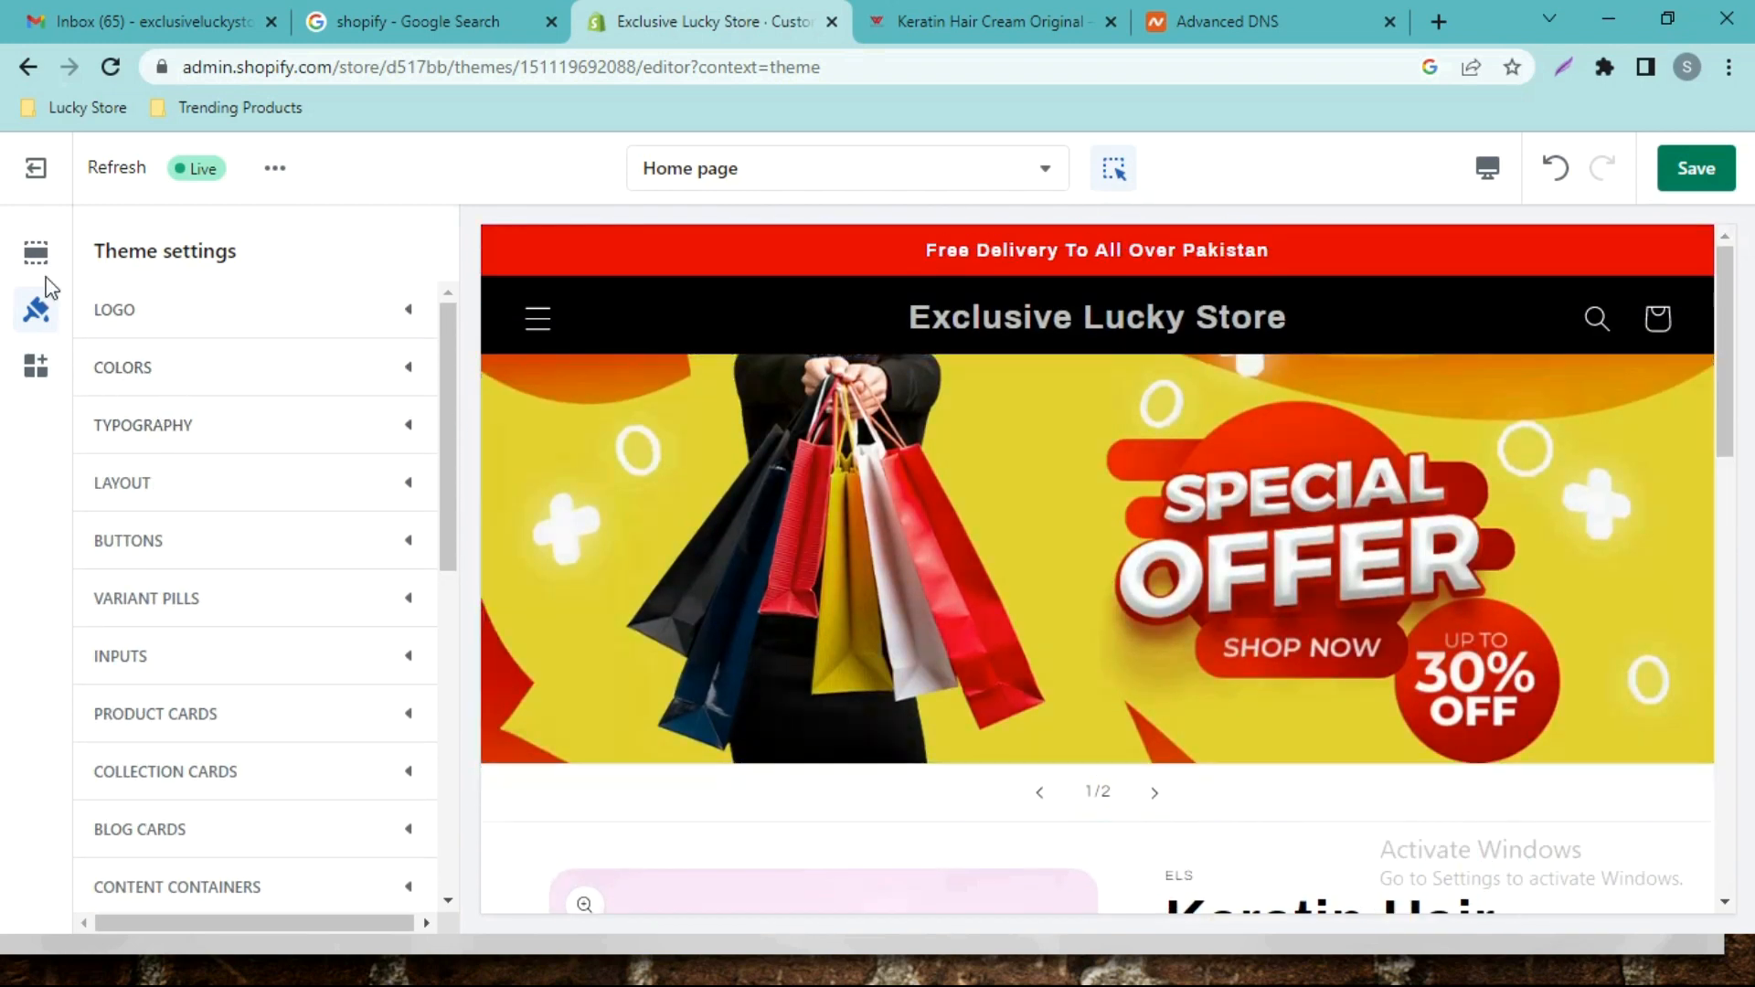
pyautogui.click(36, 253)
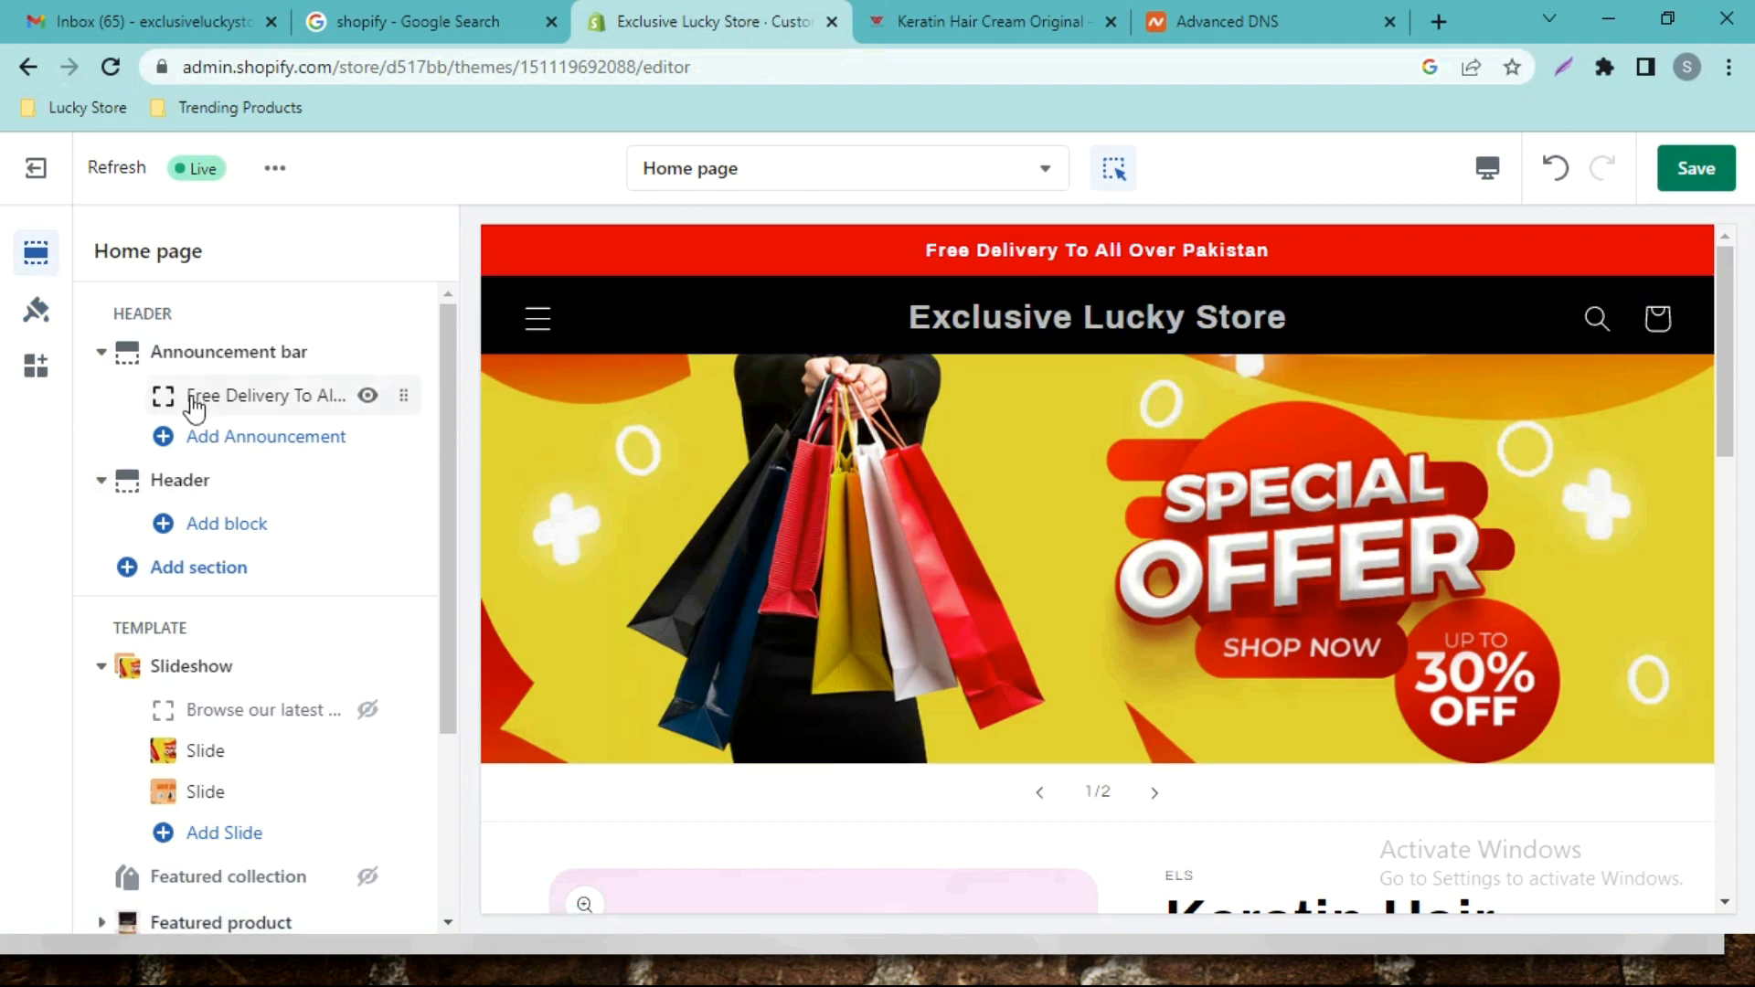
pyautogui.click(165, 525)
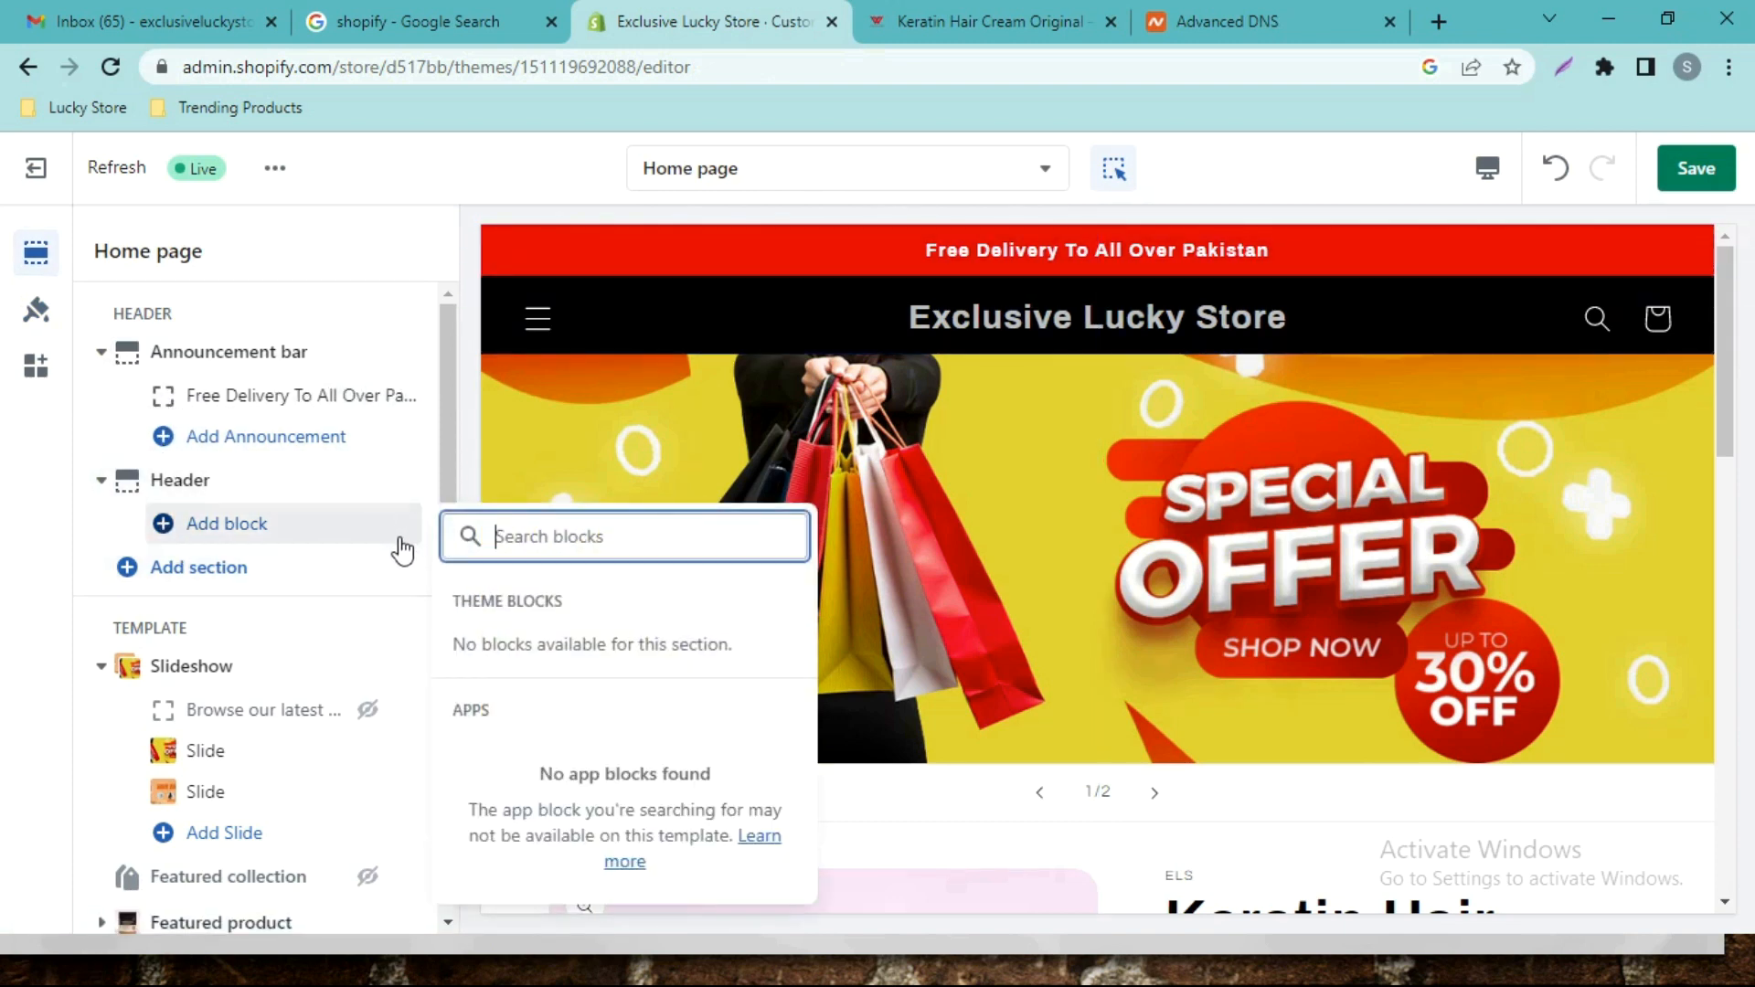
pyautogui.click(233, 574)
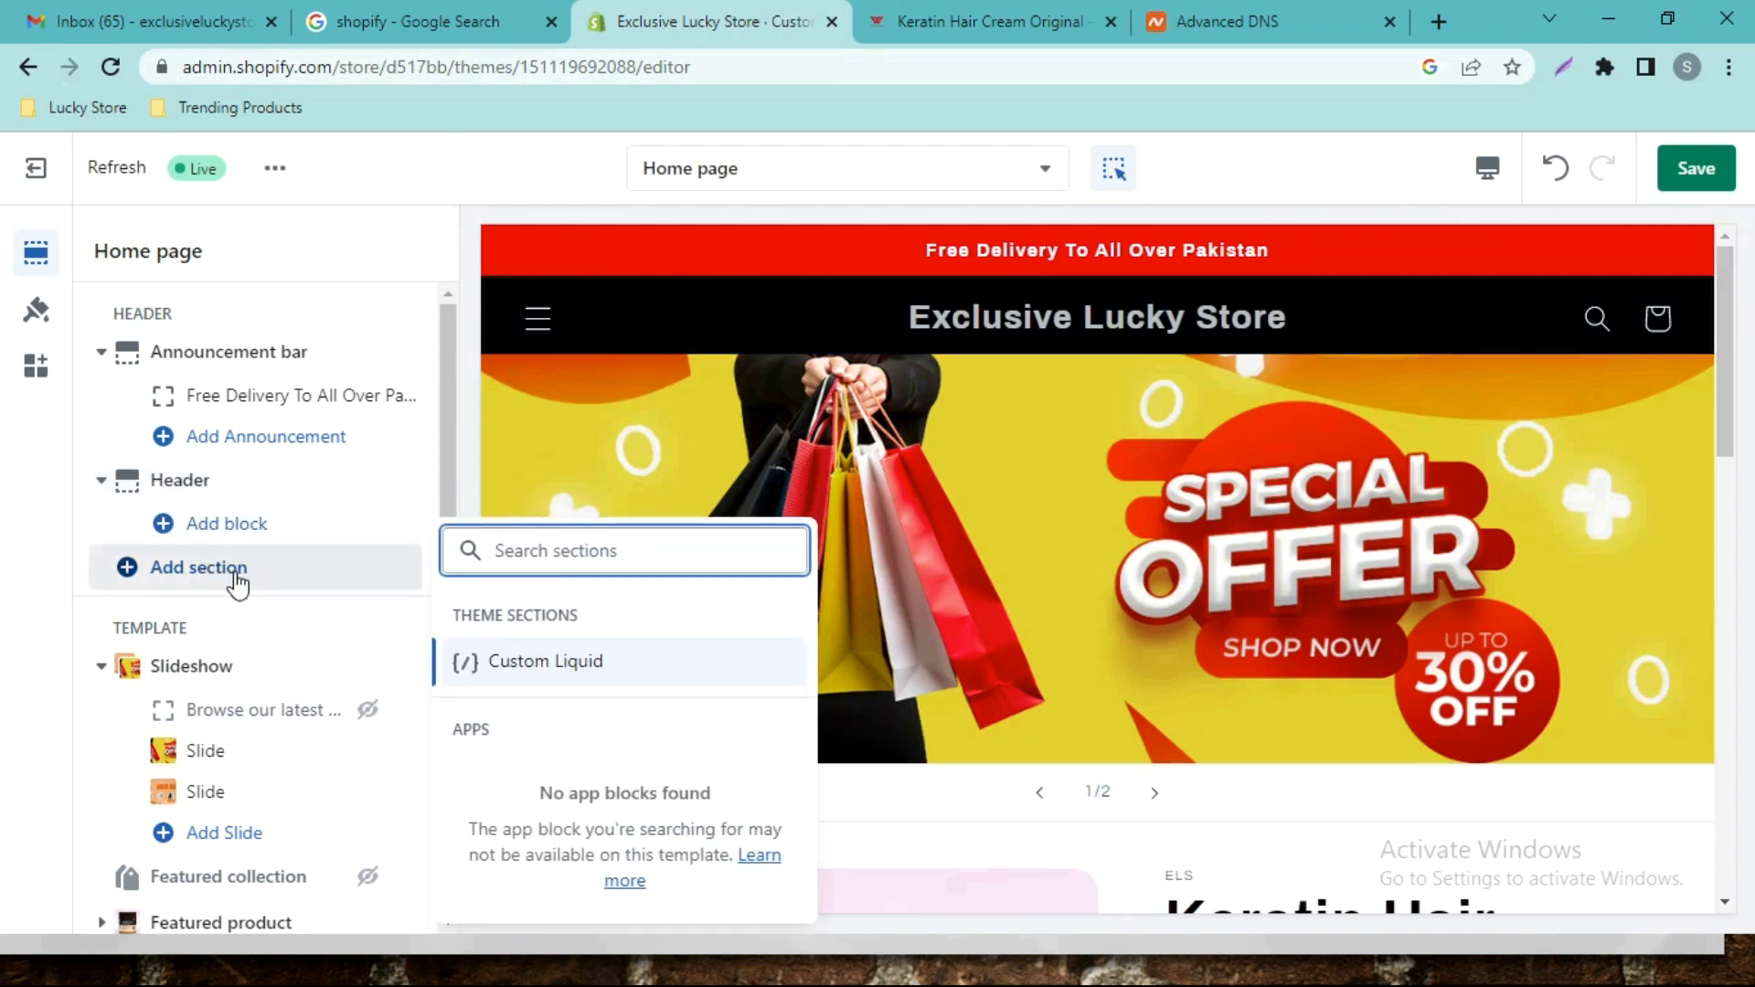
pyautogui.click(229, 527)
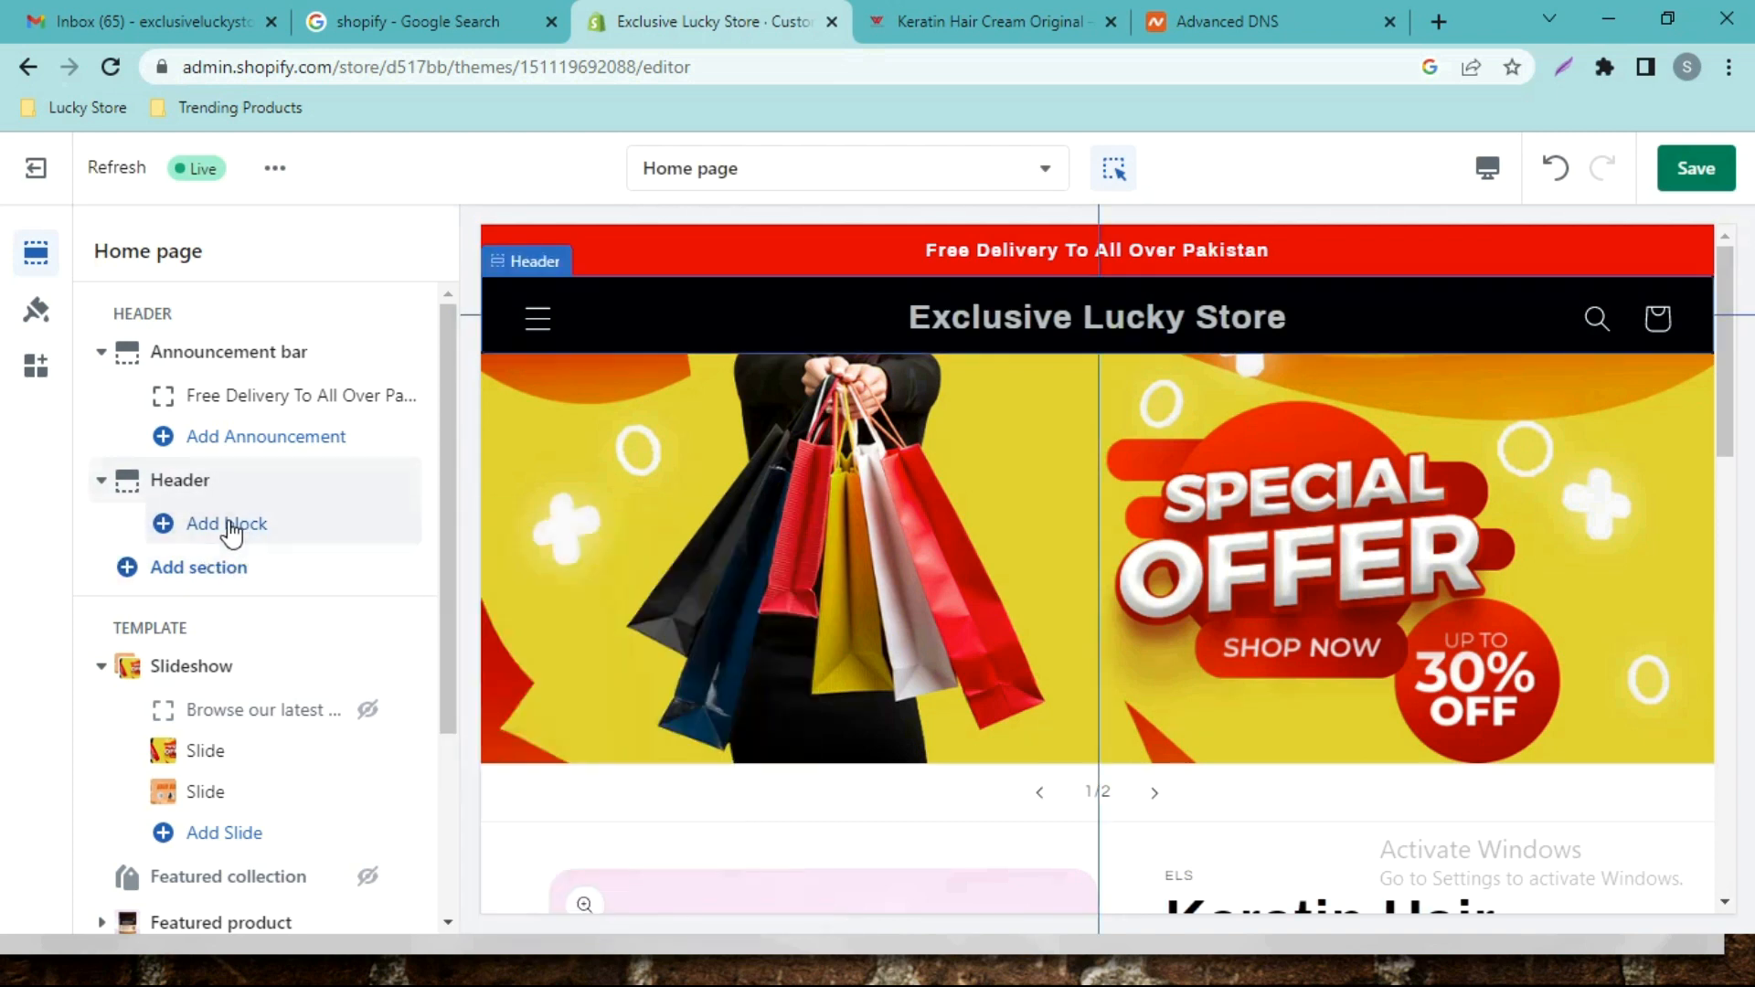
pyautogui.click(227, 441)
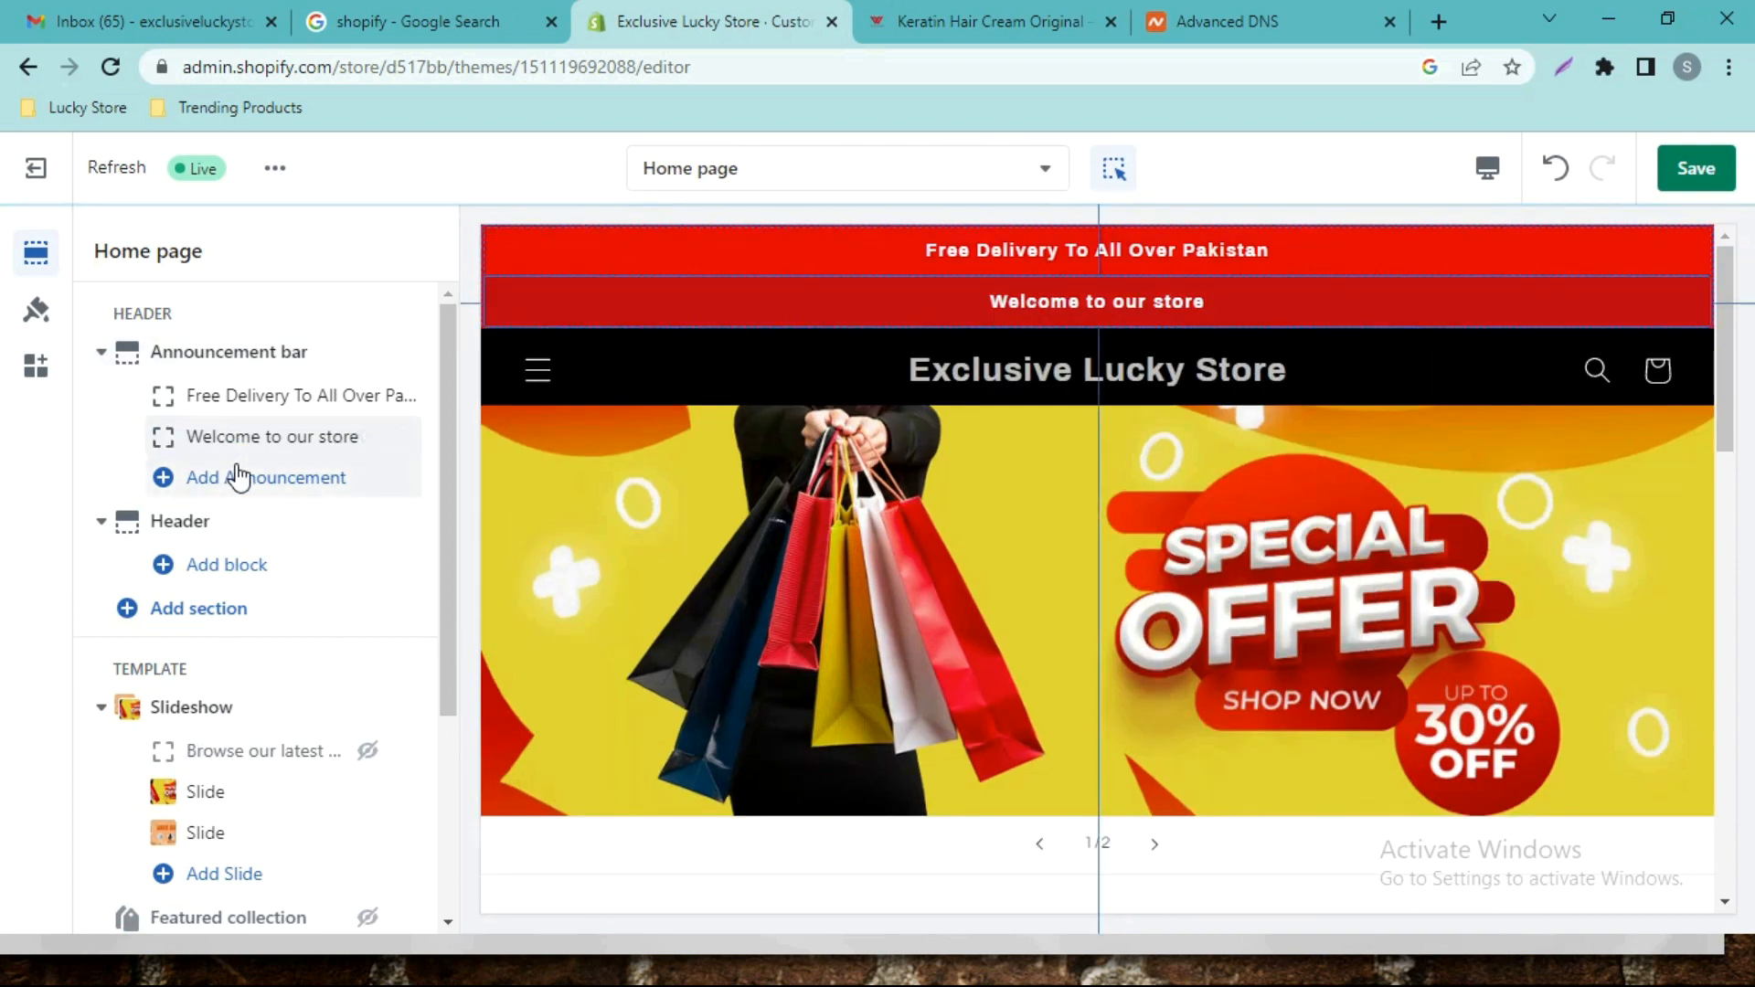
pyautogui.moveTo(372, 453)
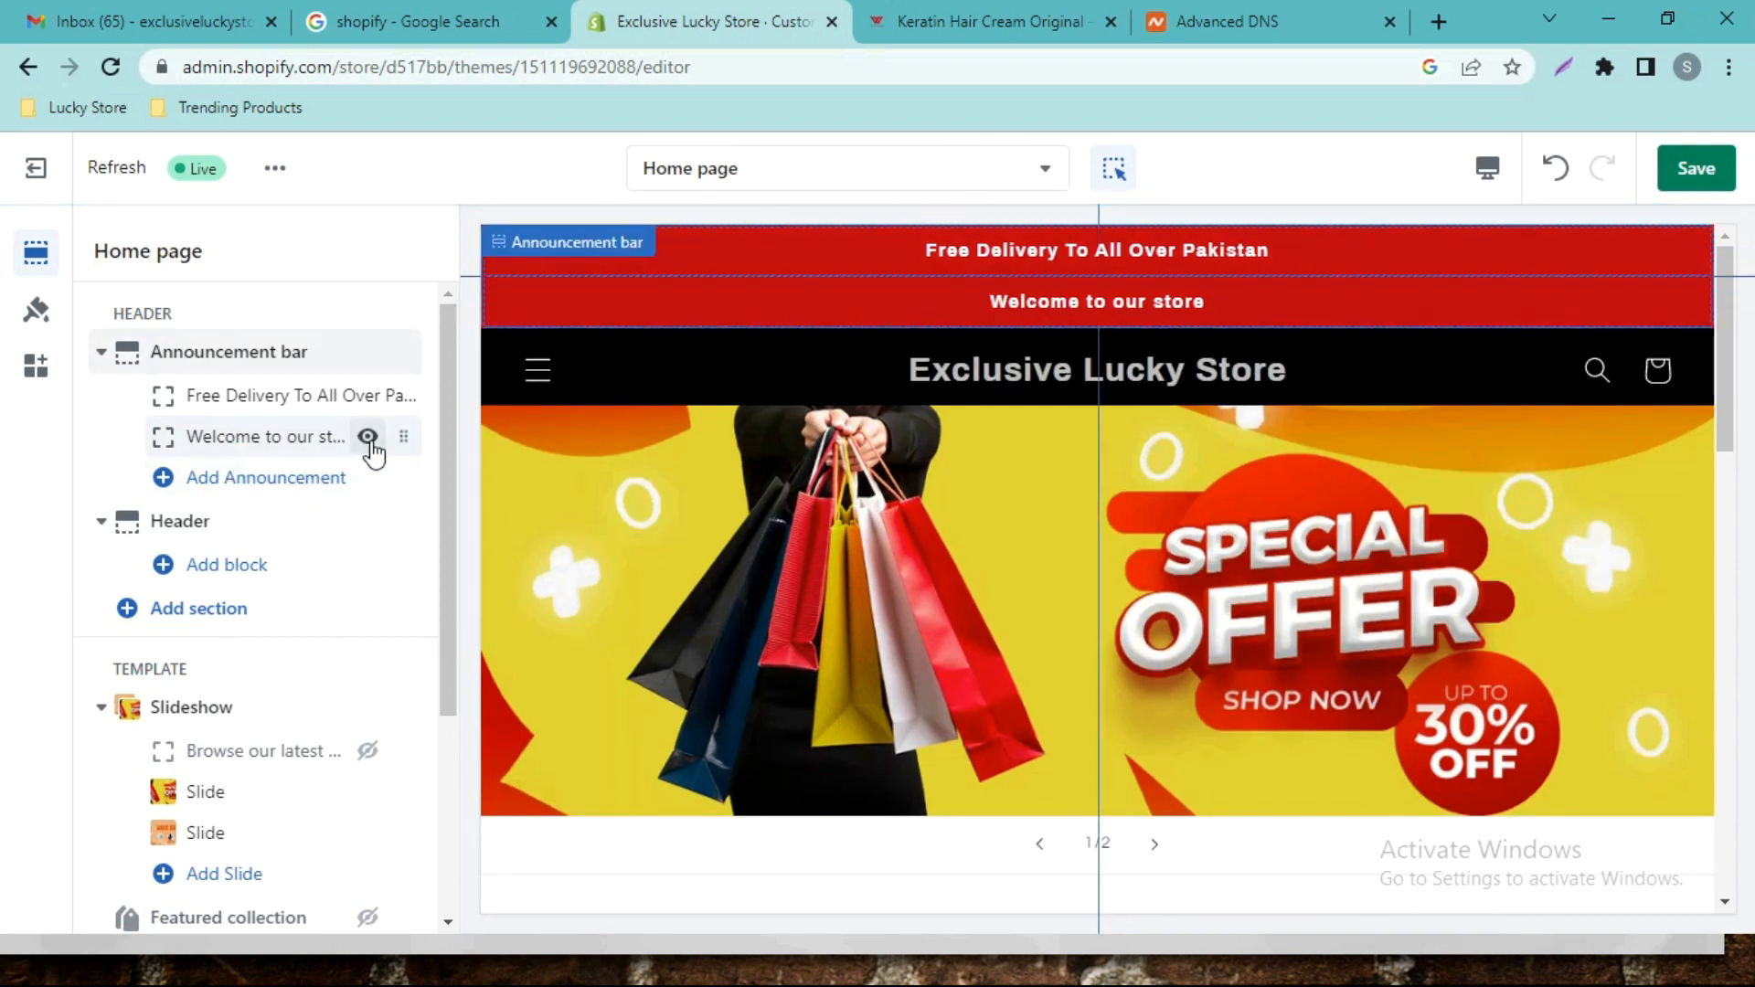
pyautogui.click(368, 438)
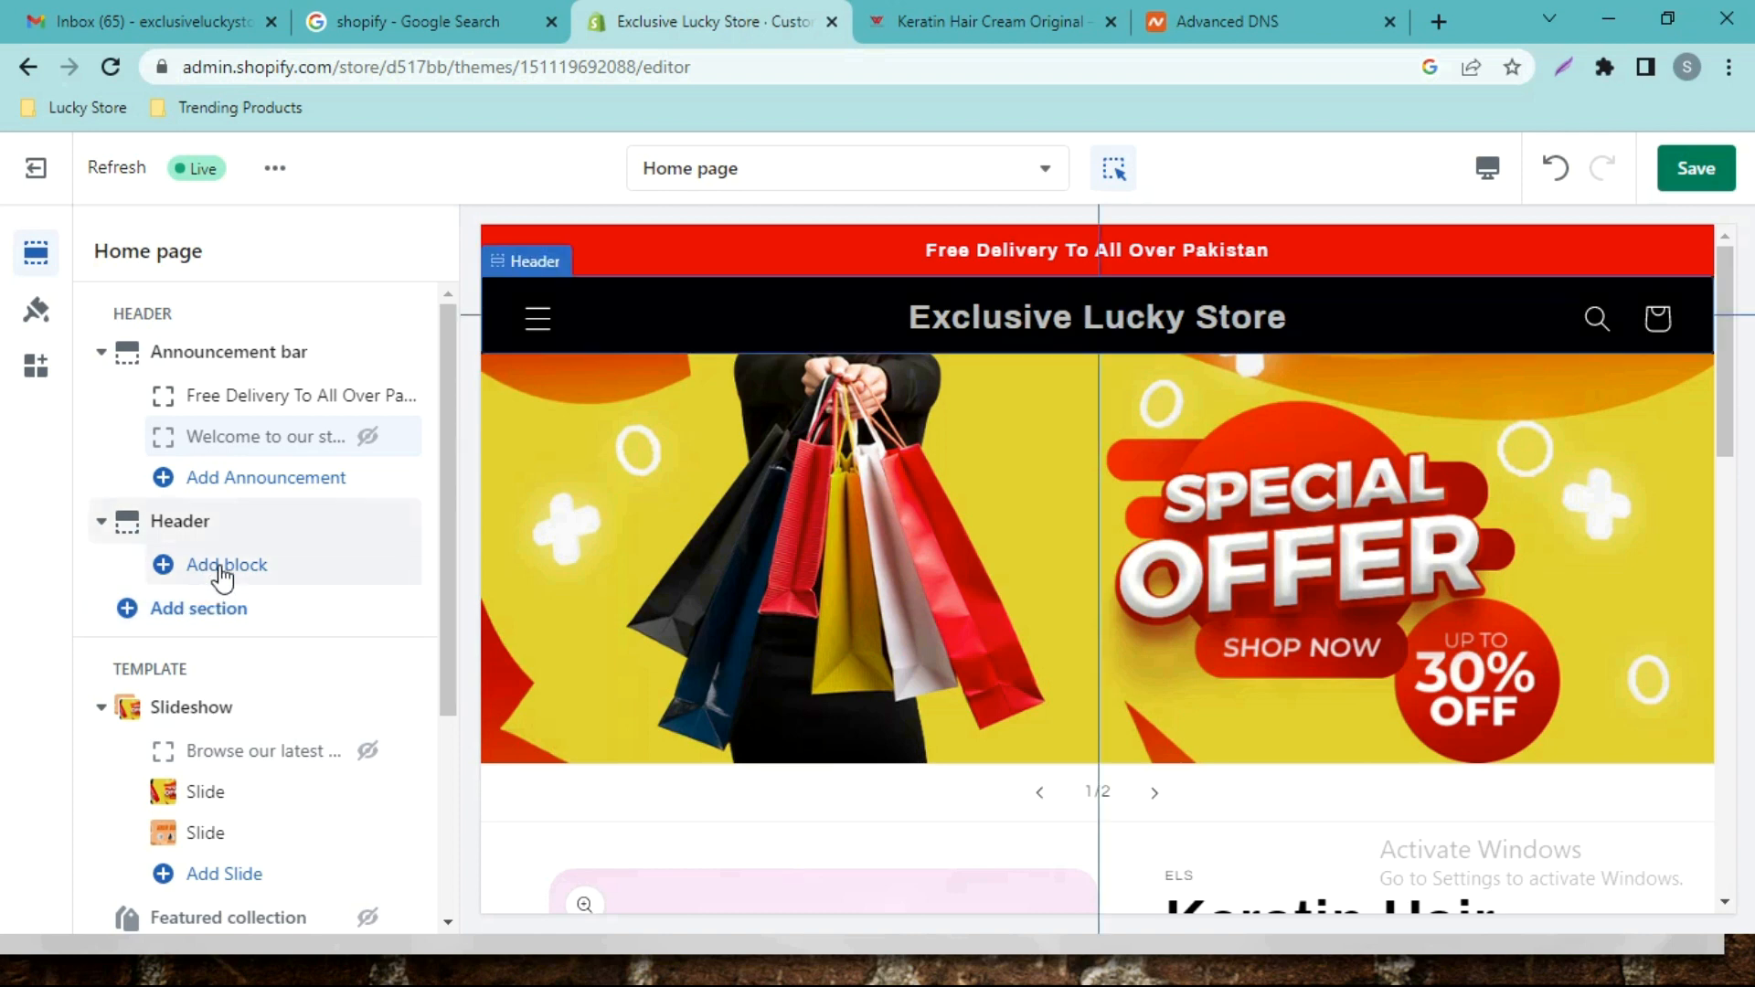
# Browse the sections available to add to the home template, then close the list.
pyautogui.scroll(-3, 320, 713)
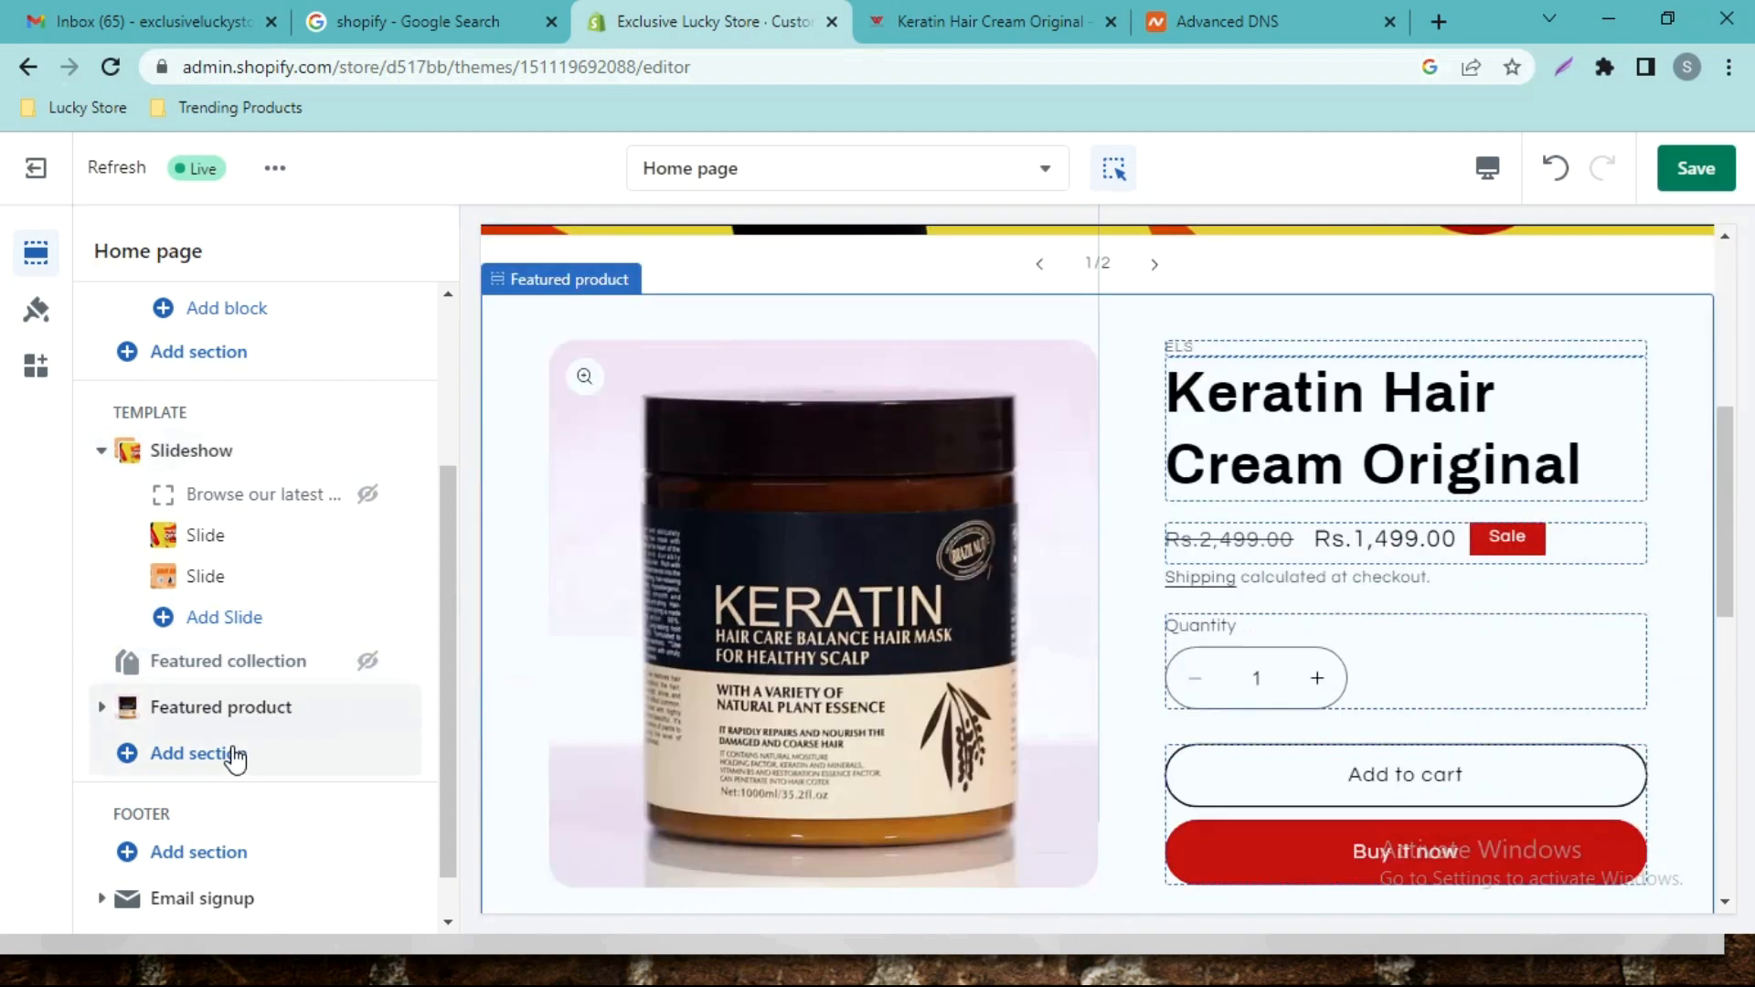
pyautogui.click(233, 755)
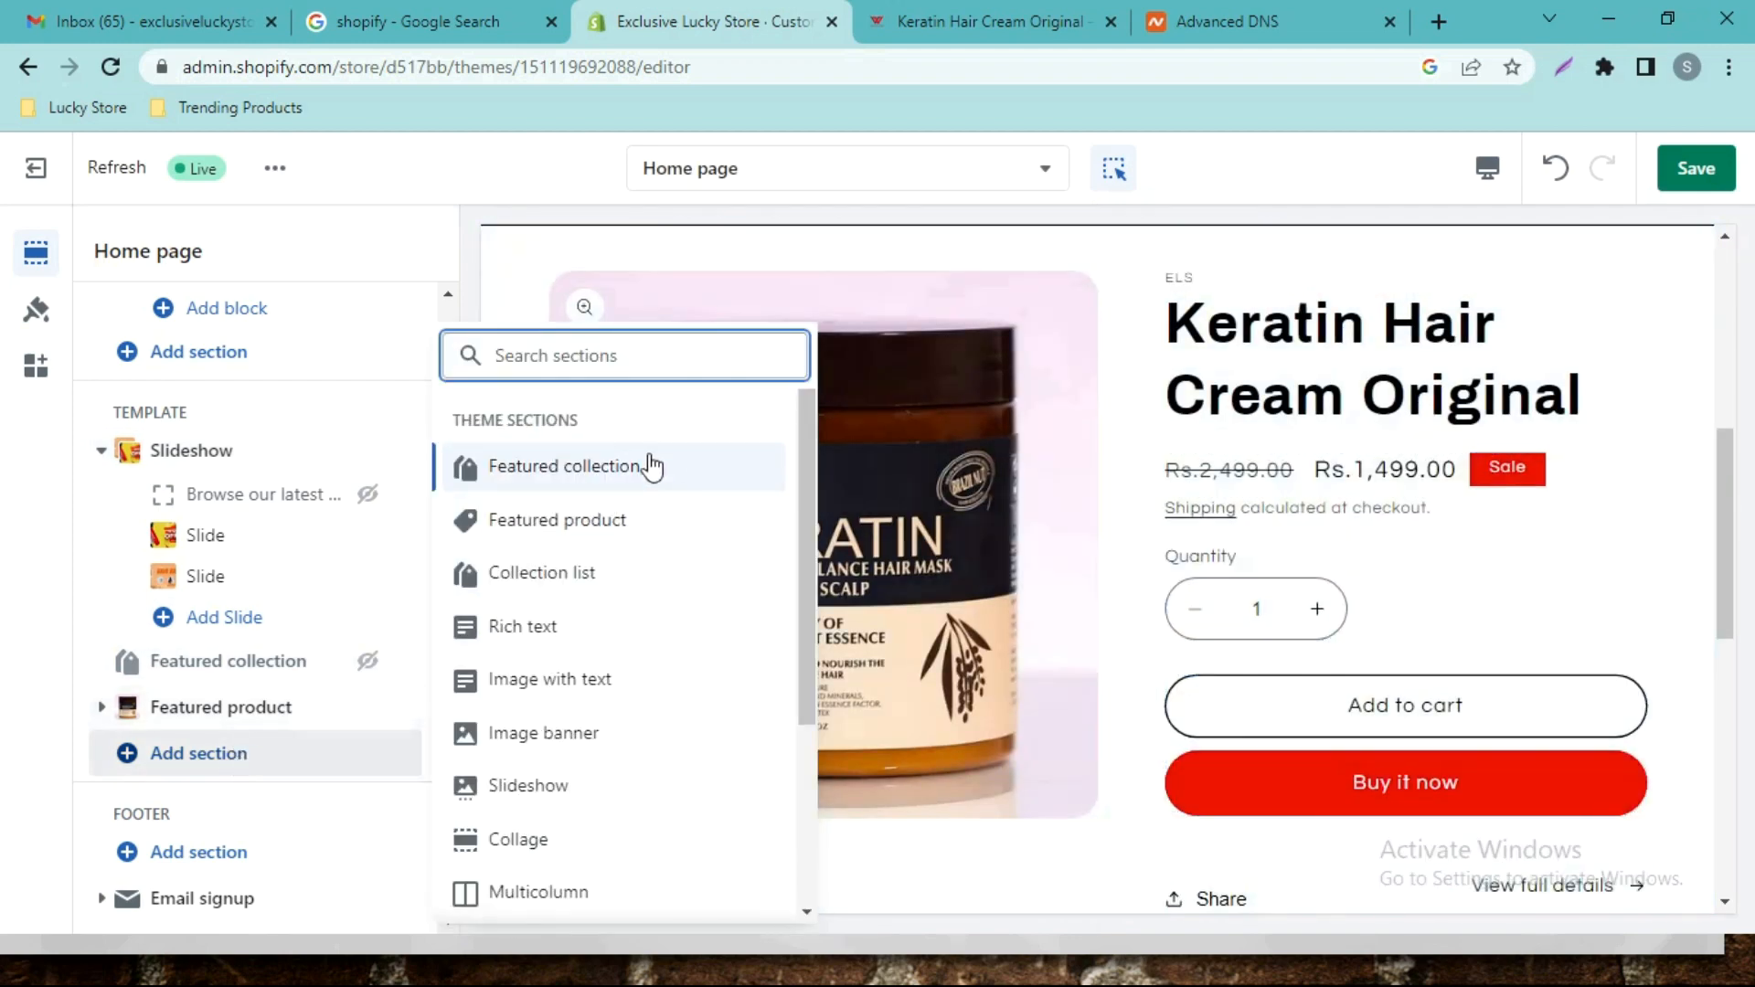
pyautogui.scroll(-3, 669, 614)
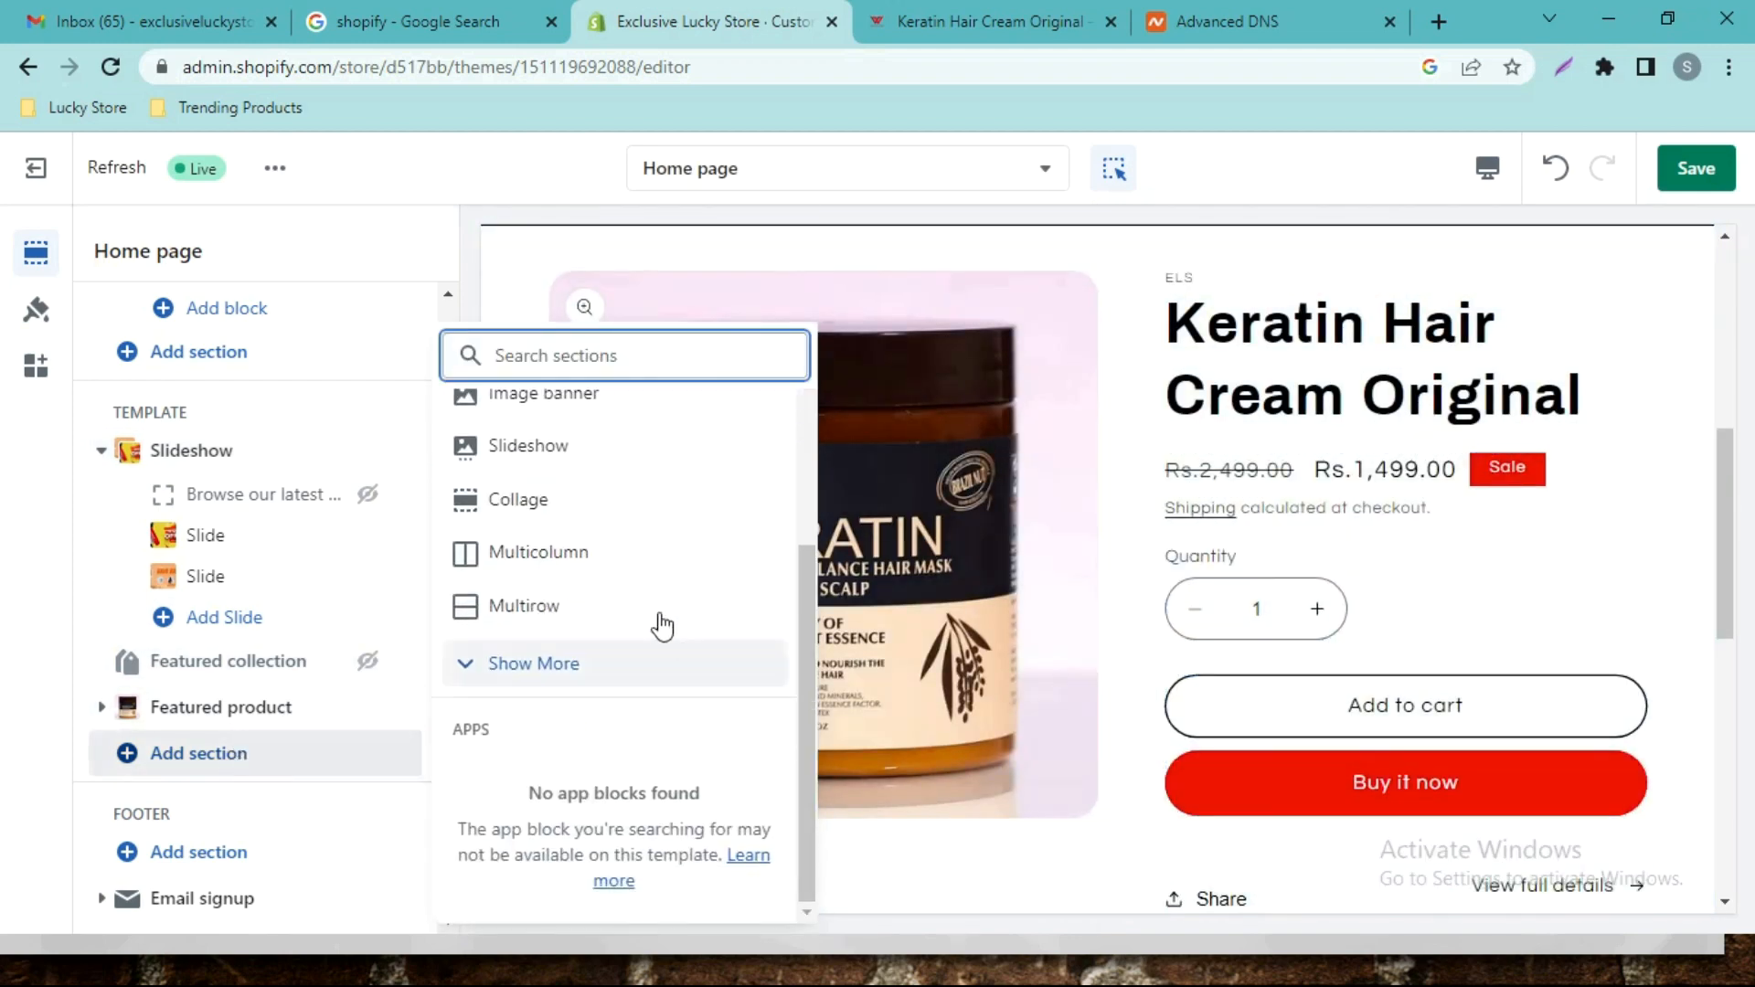
pyautogui.scroll(5, 640, 585)
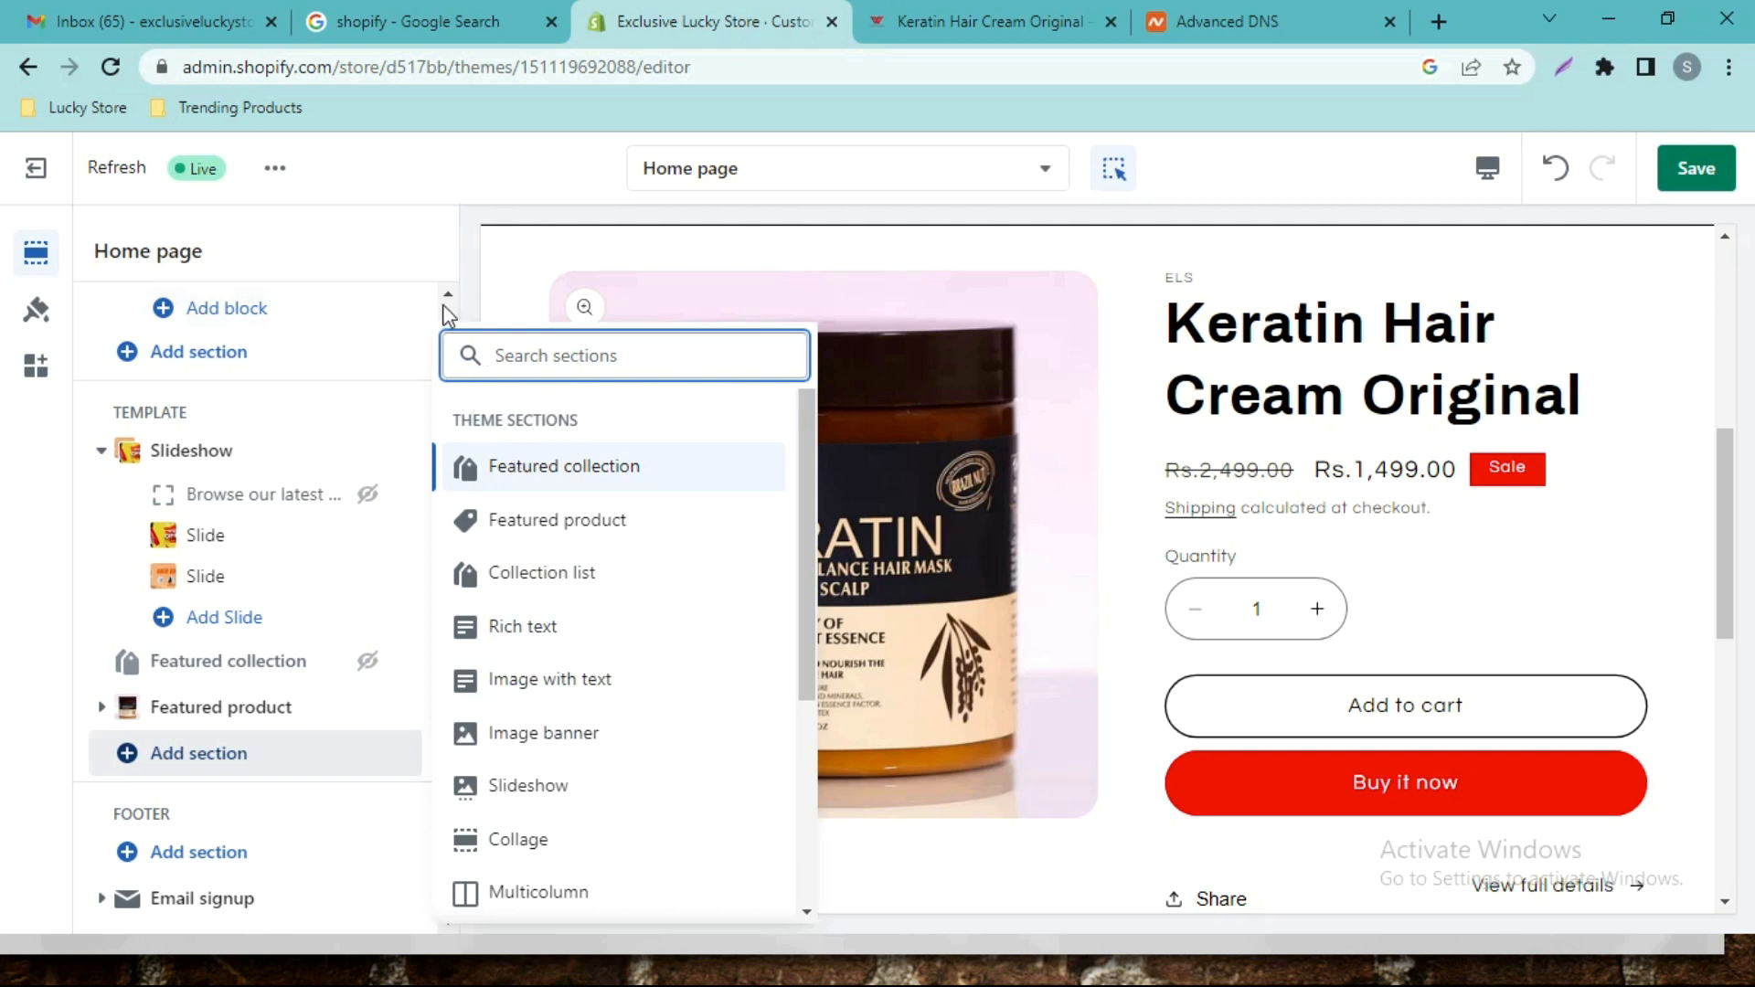
pyautogui.scroll(1, 448, 311)
pyautogui.click(422, 249)
pyautogui.scroll(3, 345, 512)
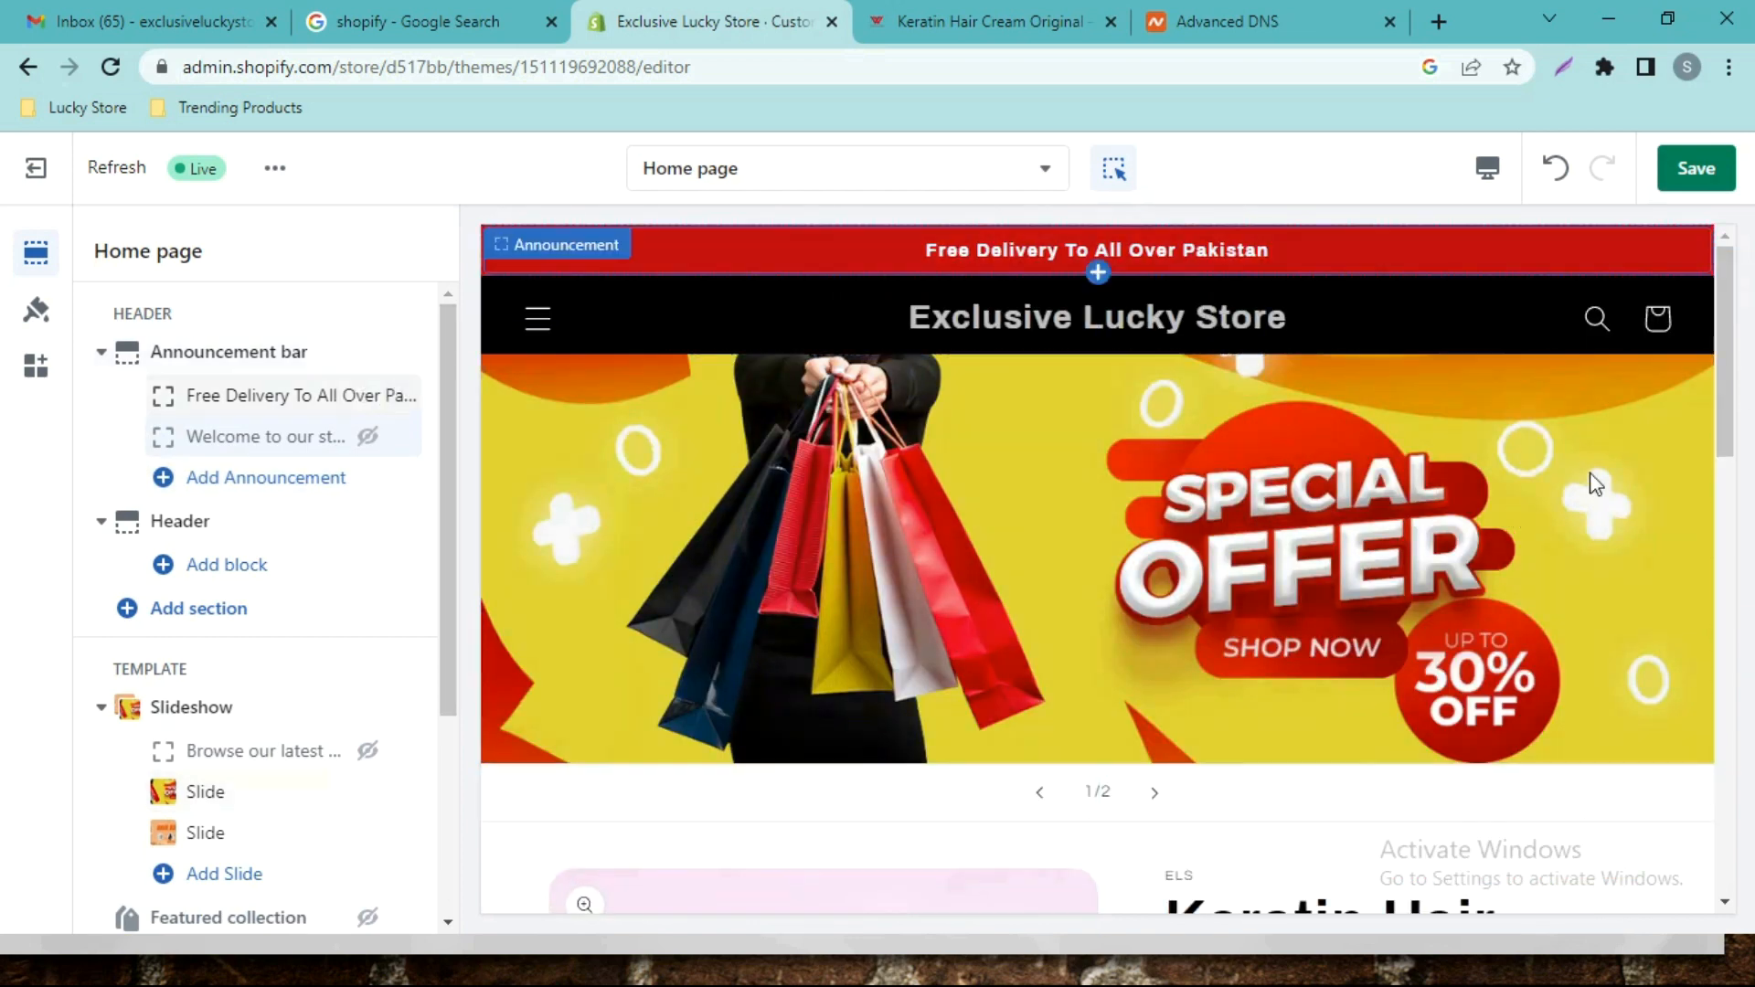
# Open the Featured product section for Keratin Hair Cream Original and scroll through its settings.
pyautogui.moveTo(1727, 357); pyautogui.dragTo(1751, 576)
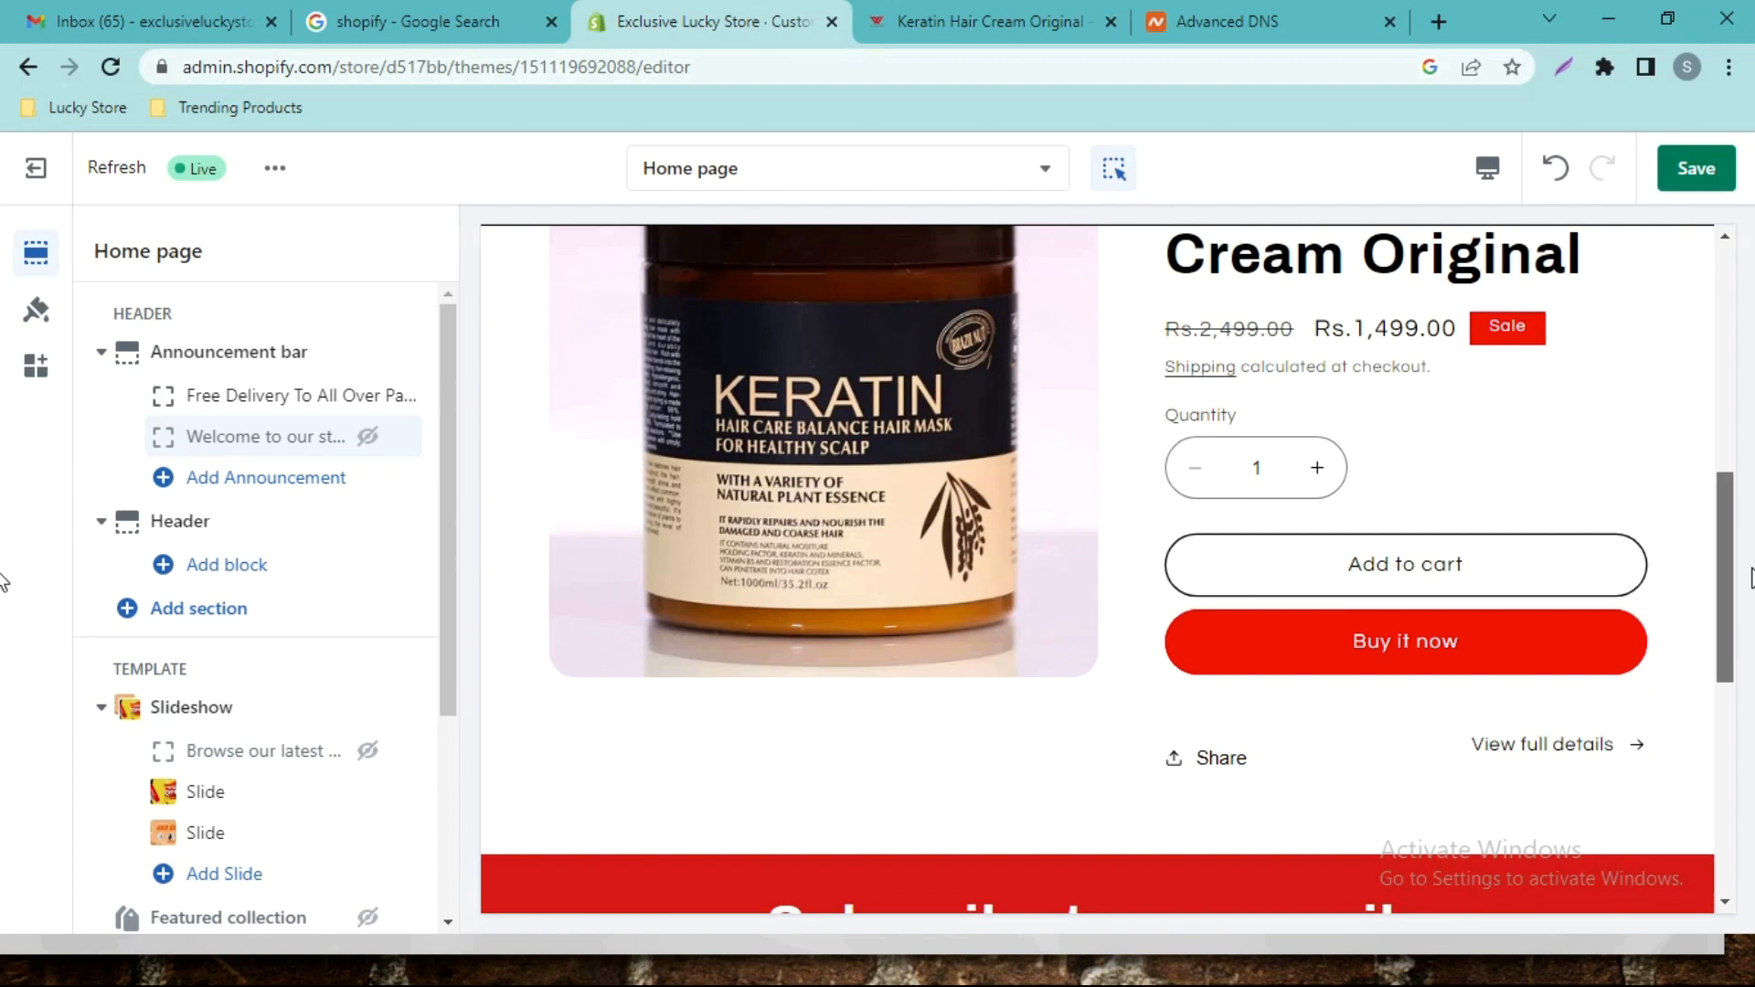
pyautogui.moveTo(1752, 572); pyautogui.dragTo(1754, 474)
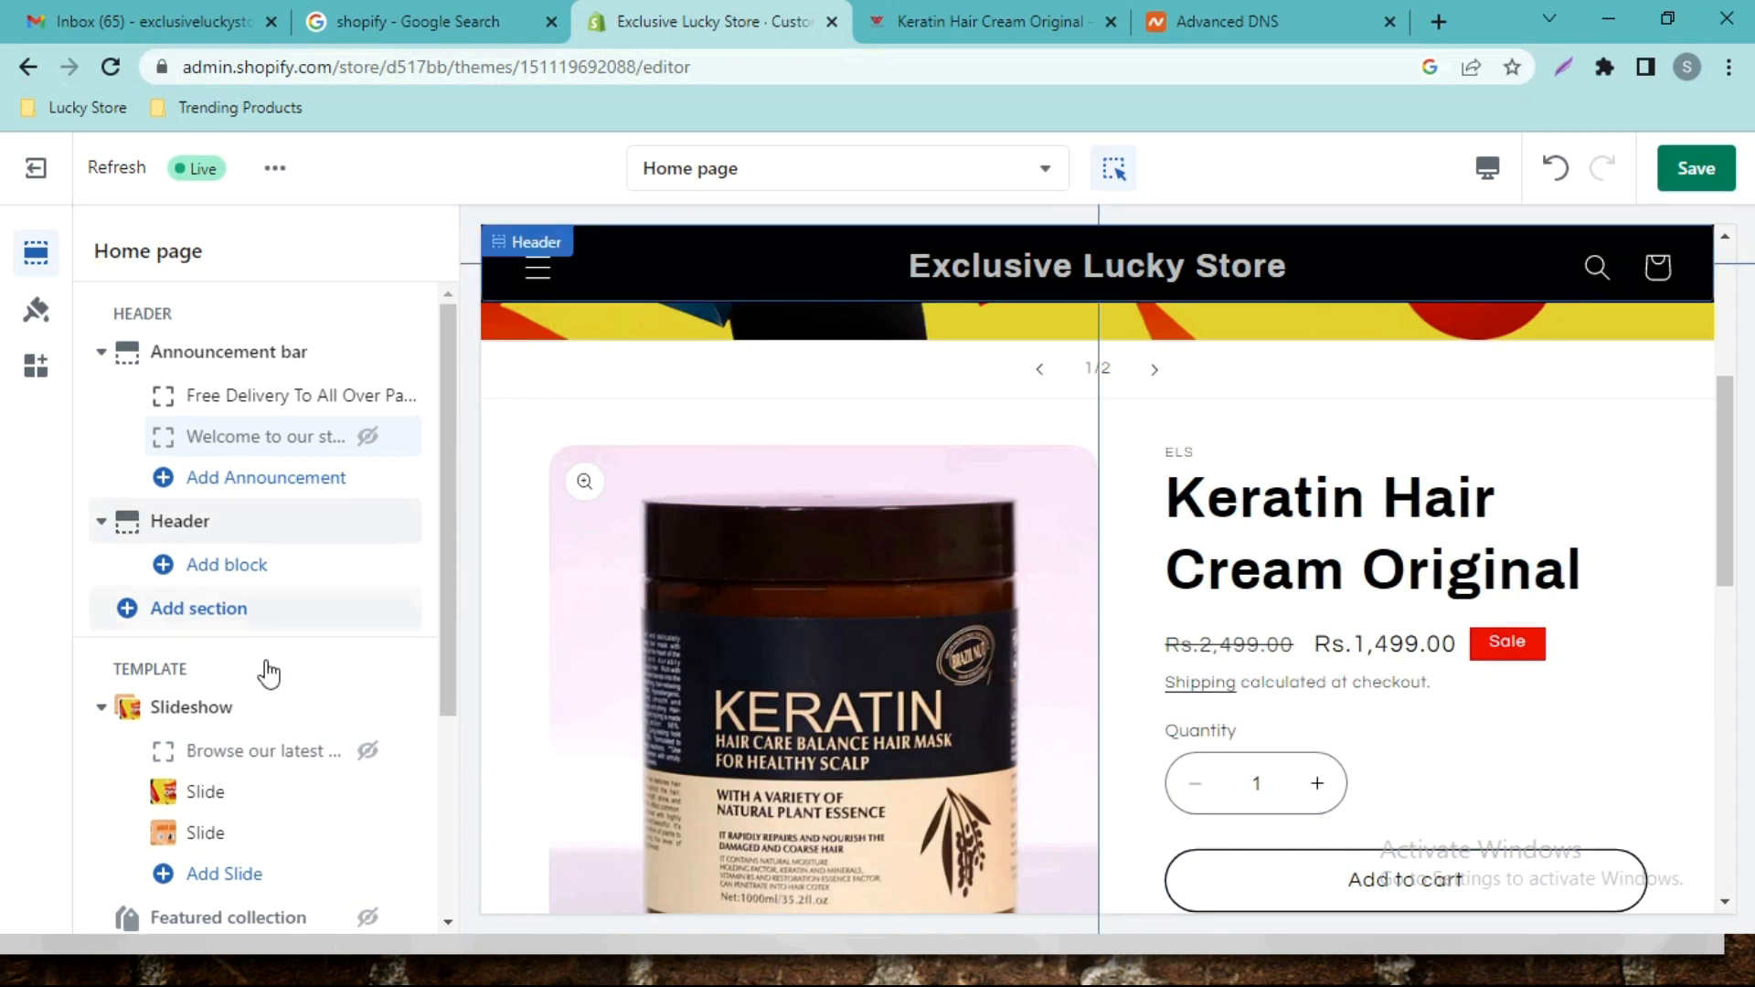
pyautogui.scroll(-3, 265, 658)
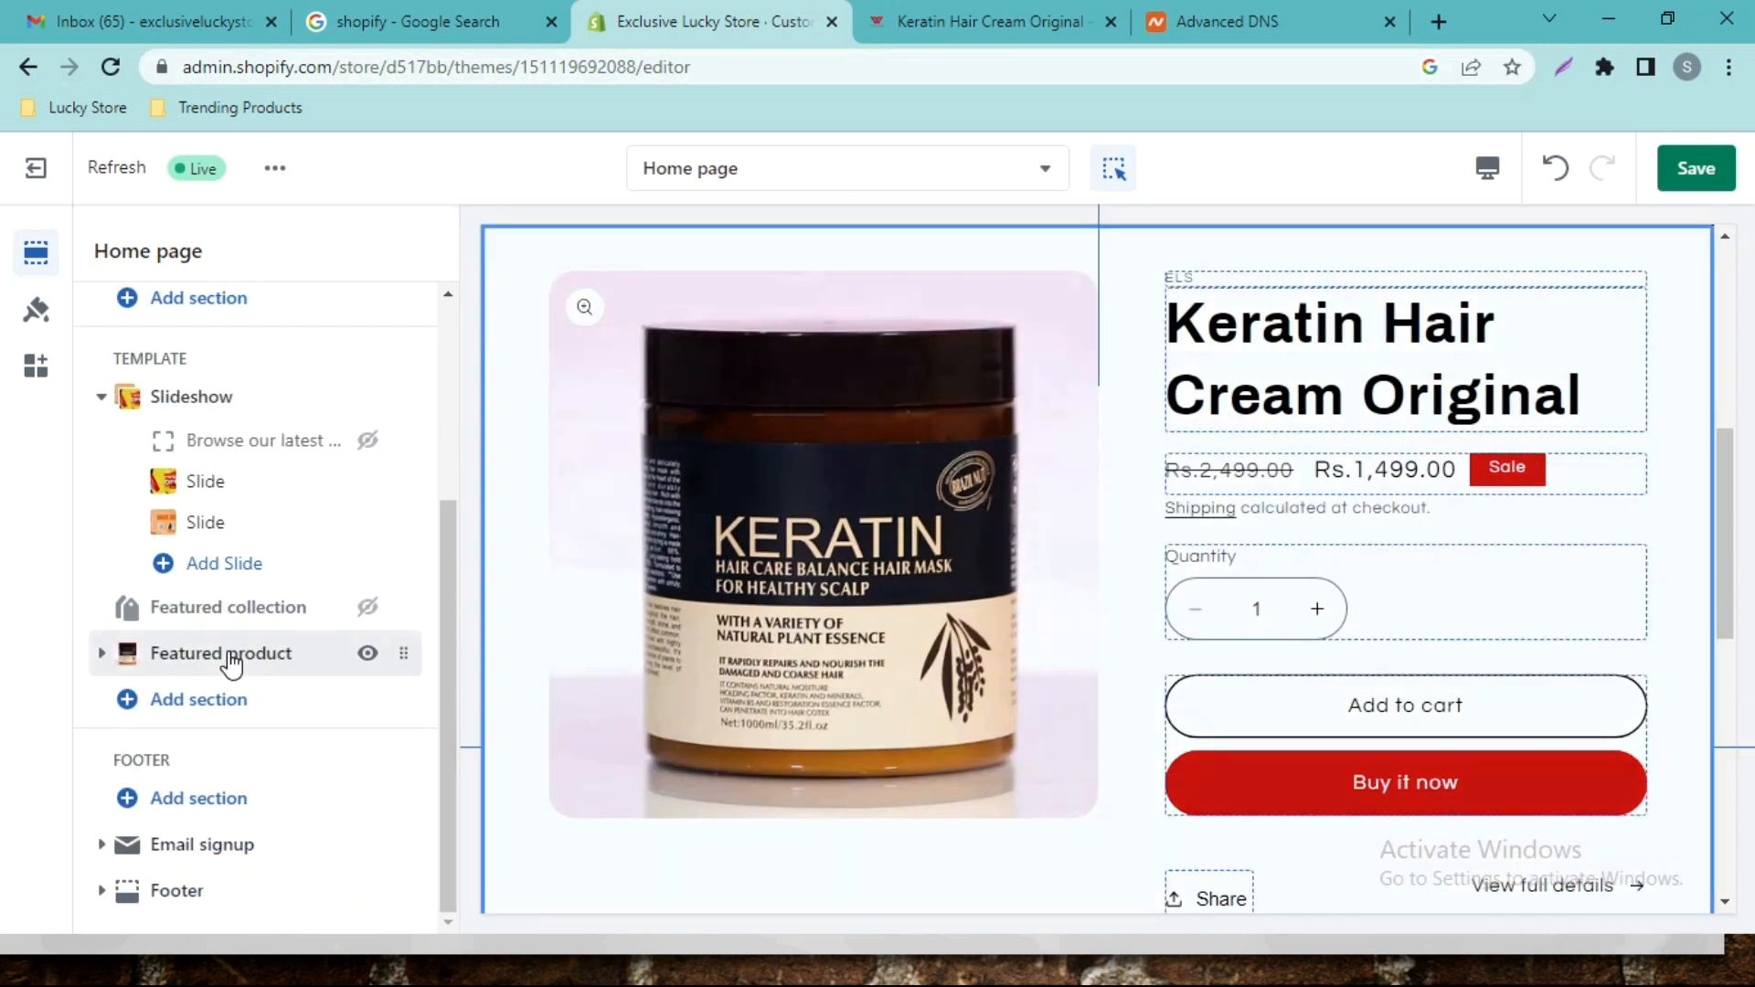
pyautogui.click(231, 659)
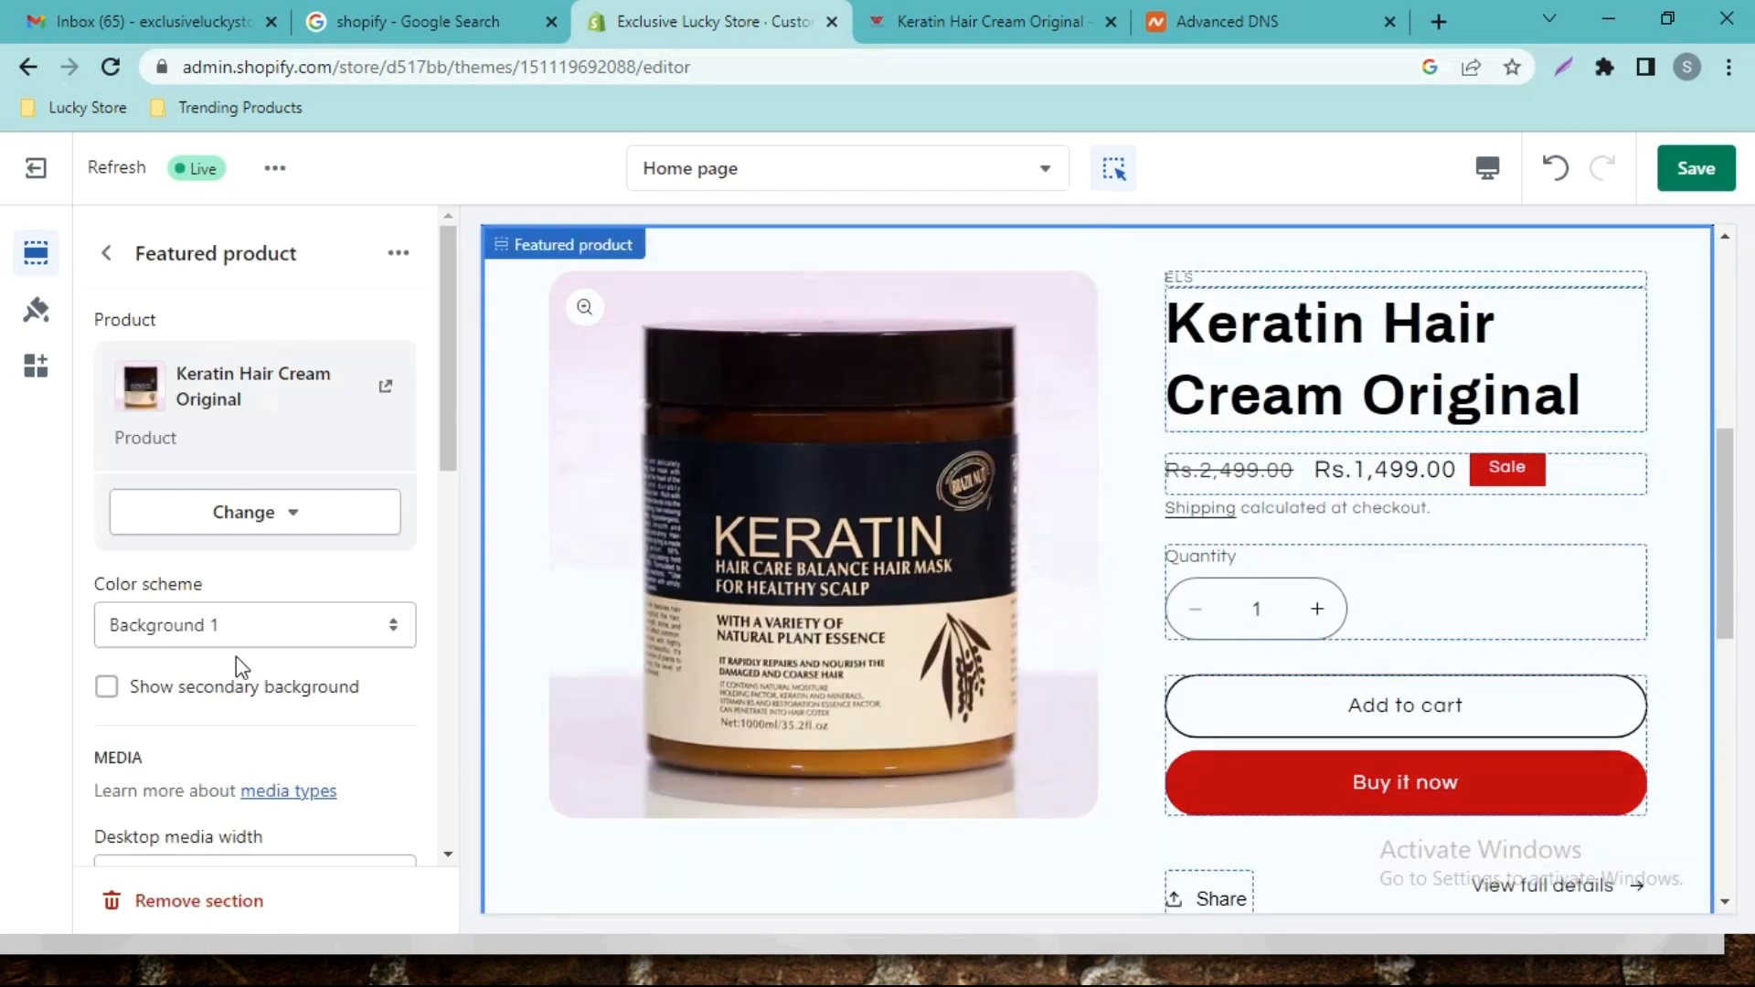
pyautogui.moveTo(448, 365); pyautogui.dragTo(435, 772)
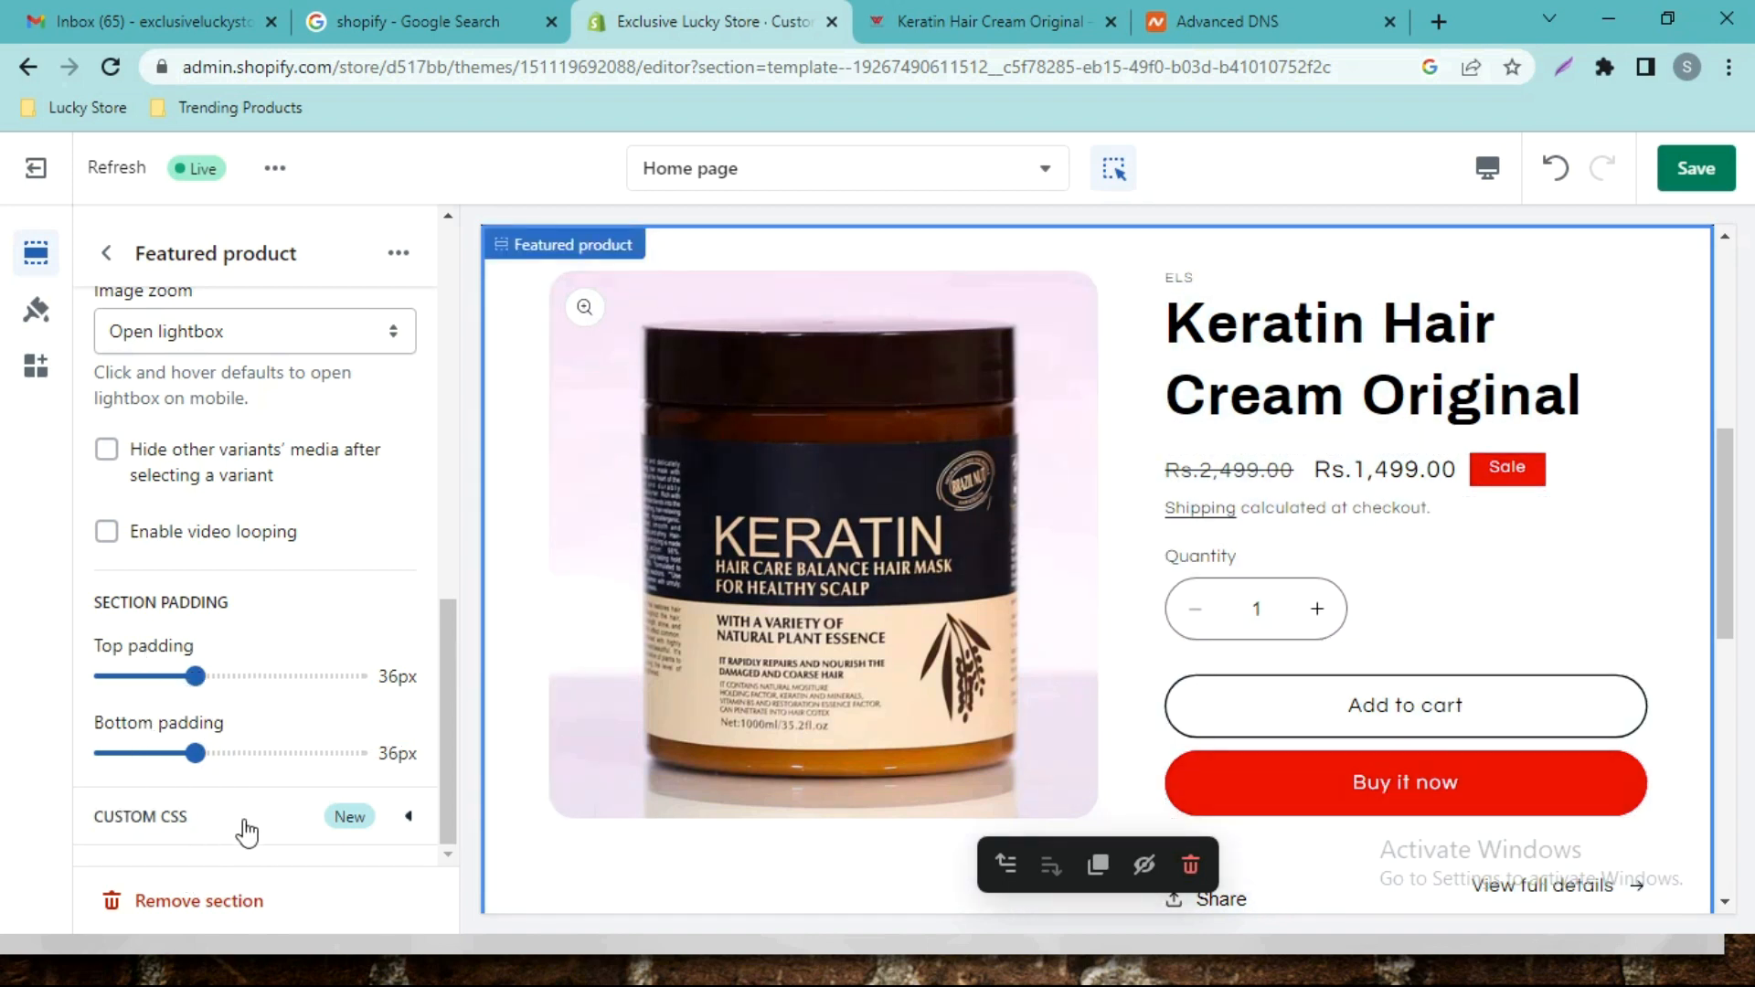
pyautogui.moveTo(446, 766); pyautogui.dragTo(448, 352)
# Return to the Home page section list and save the theme changes.
pyautogui.click(106, 253)
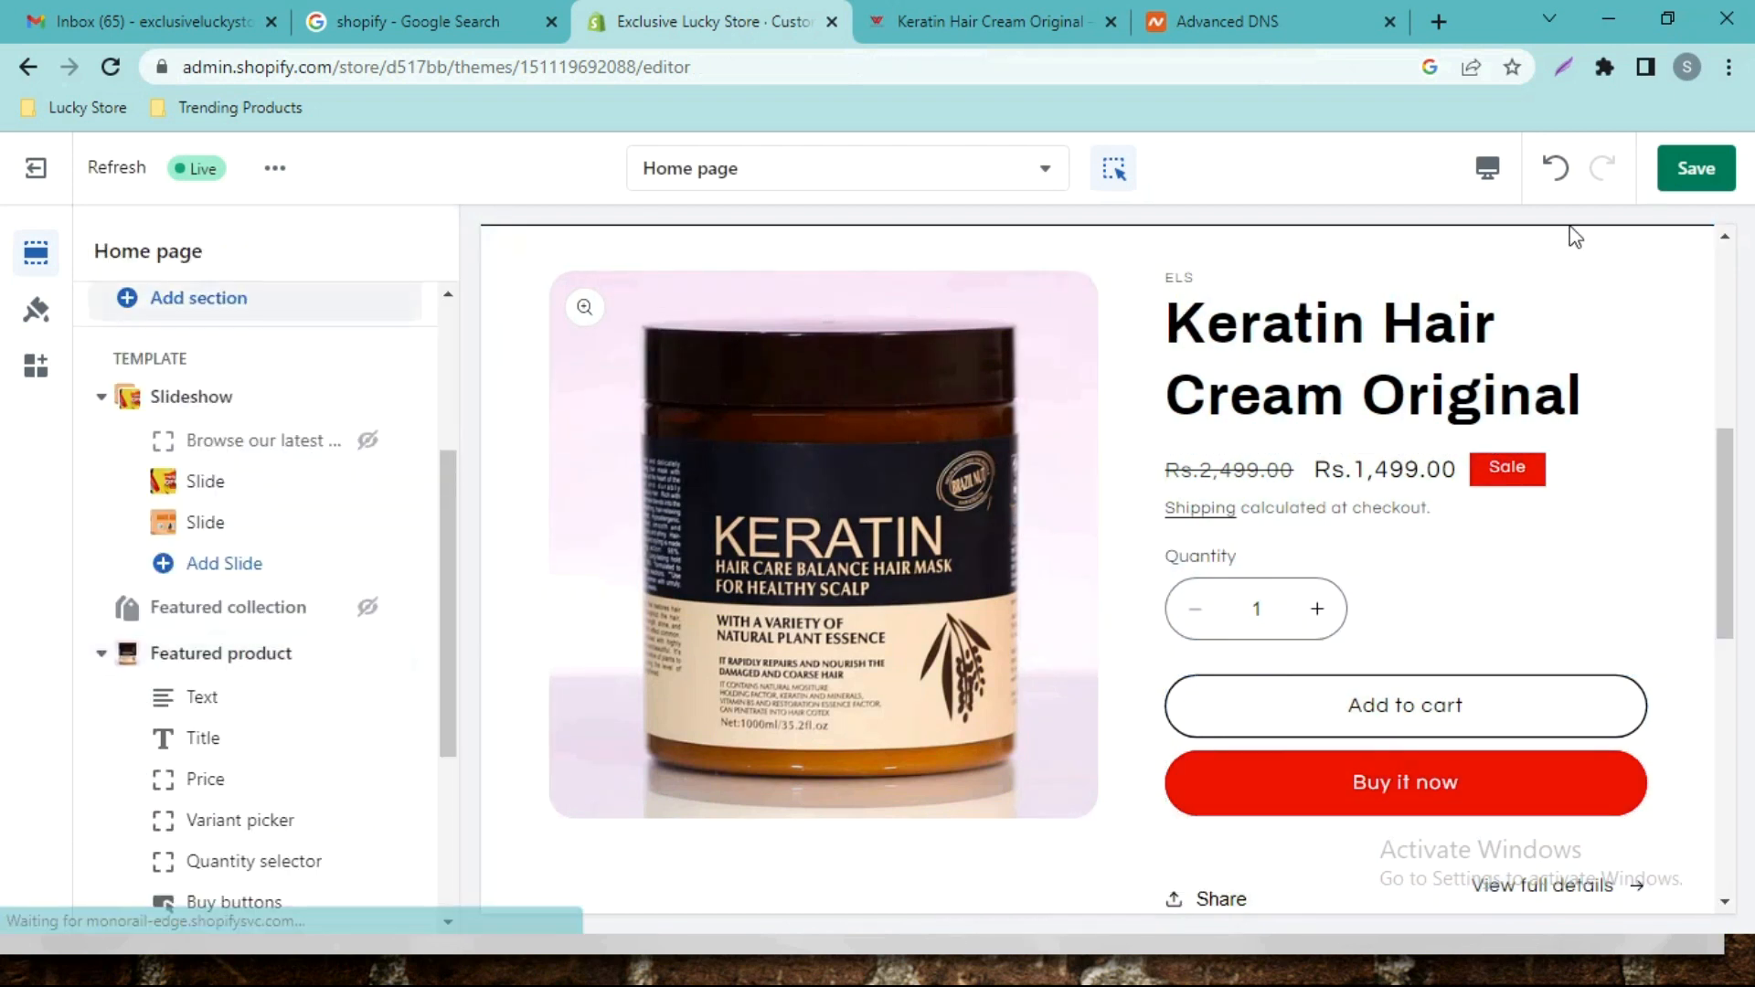
pyautogui.click(1666, 179)
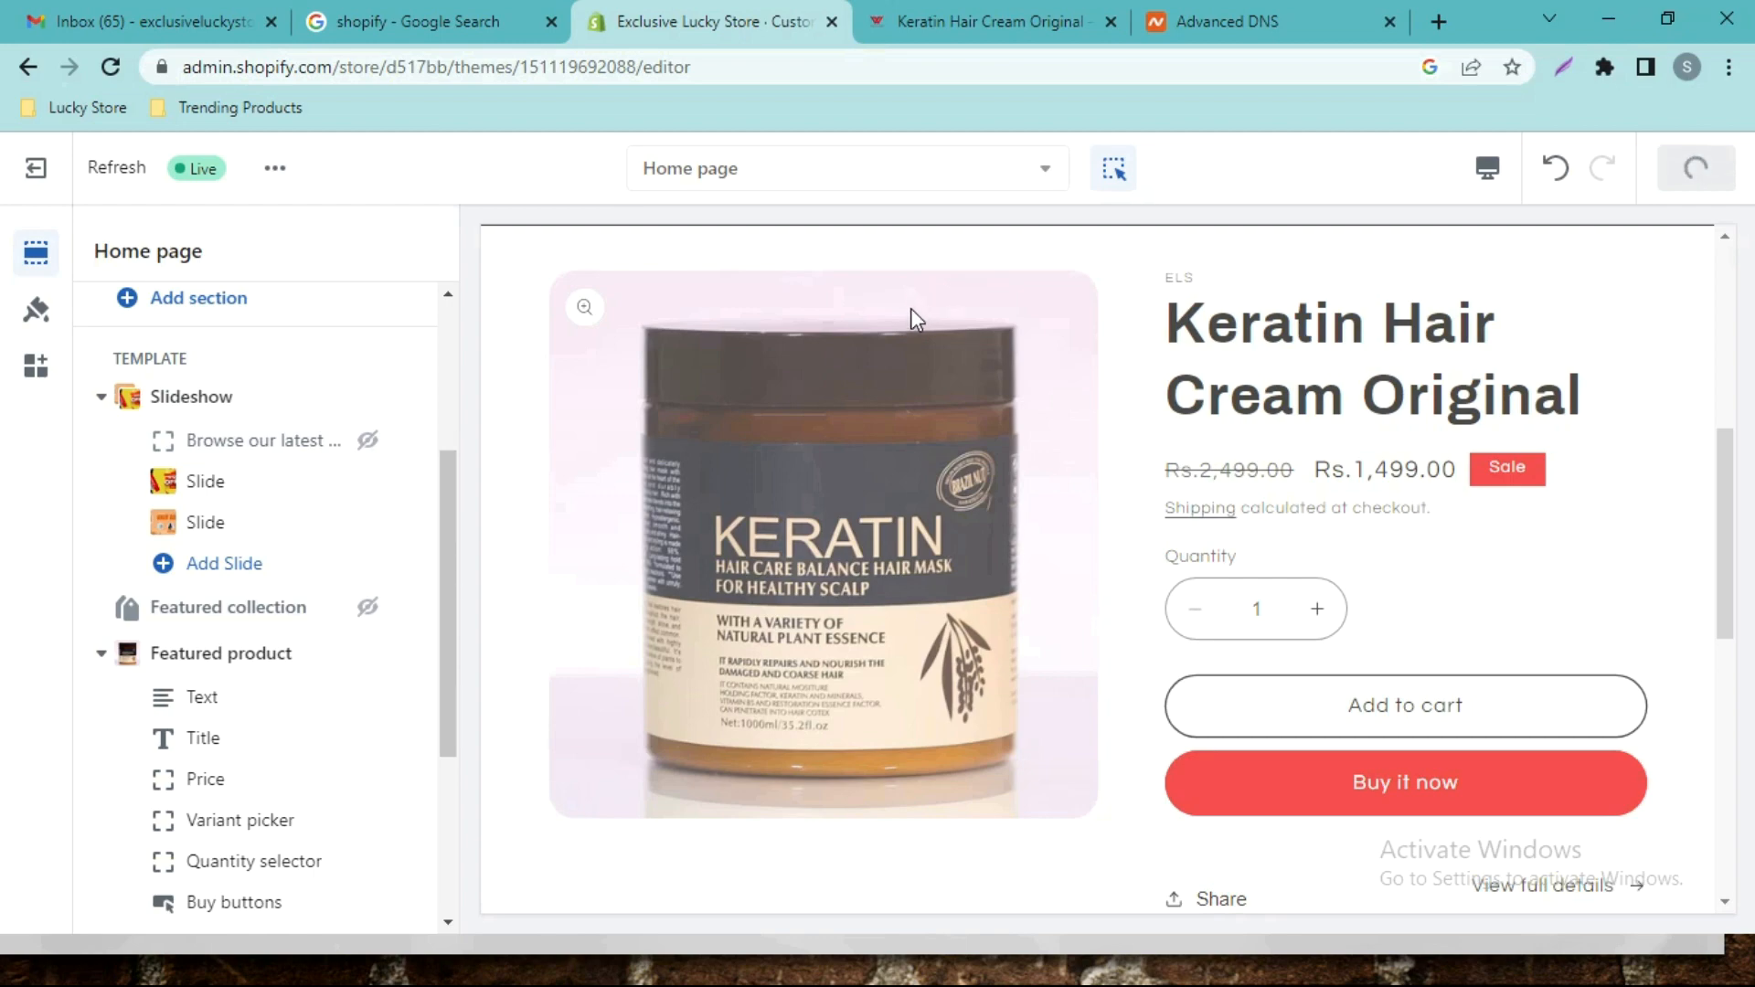
pyautogui.scroll(6, 1327, 484)
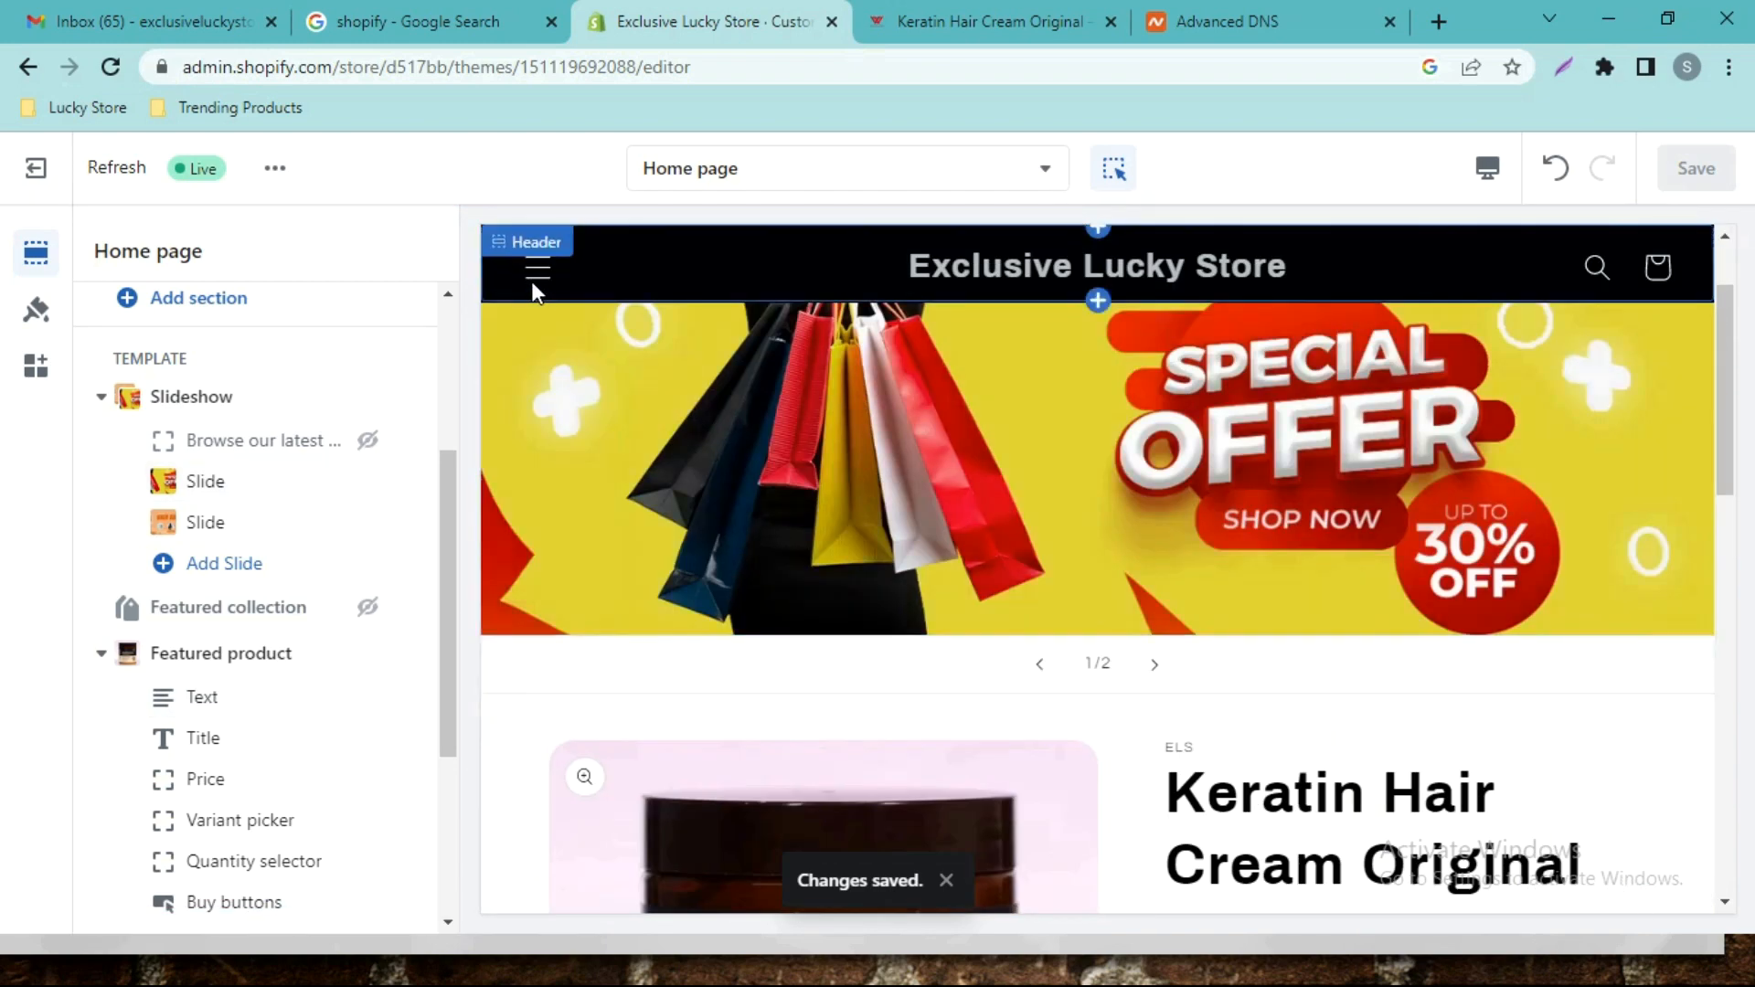
# Navigate the preview through Catalog to the Keratin Hair Cream Original product page.
pyautogui.click(532, 285)
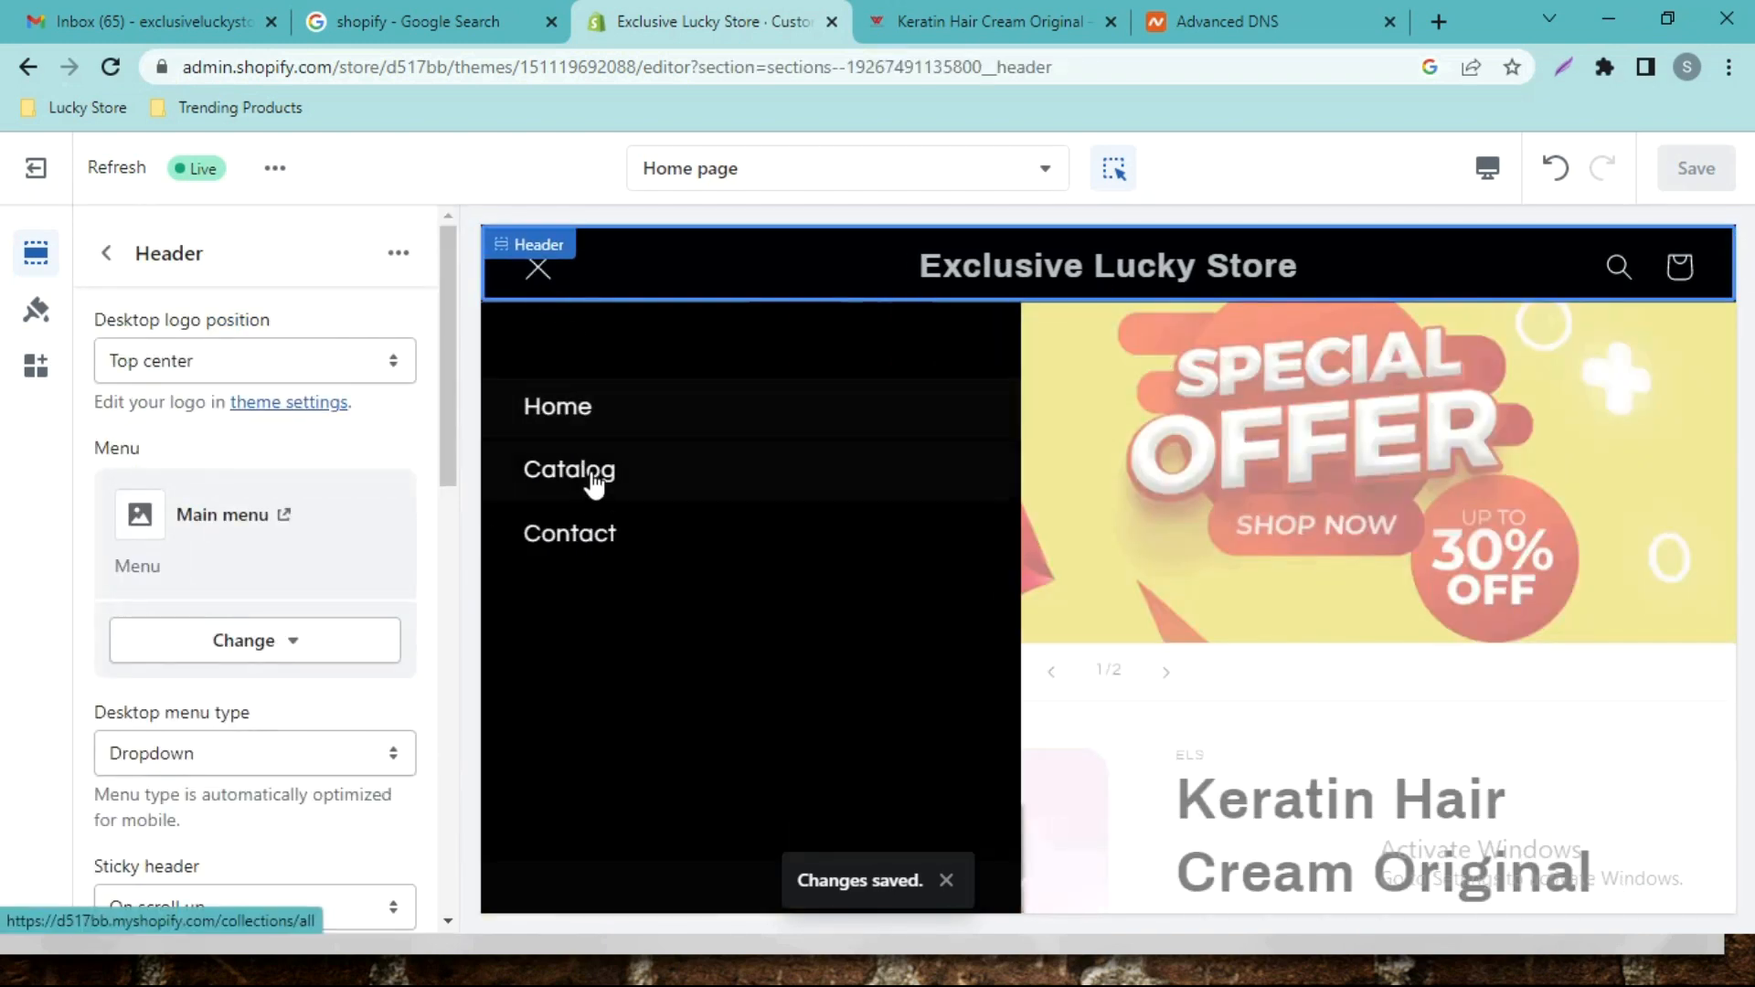
pyautogui.click(737, 479)
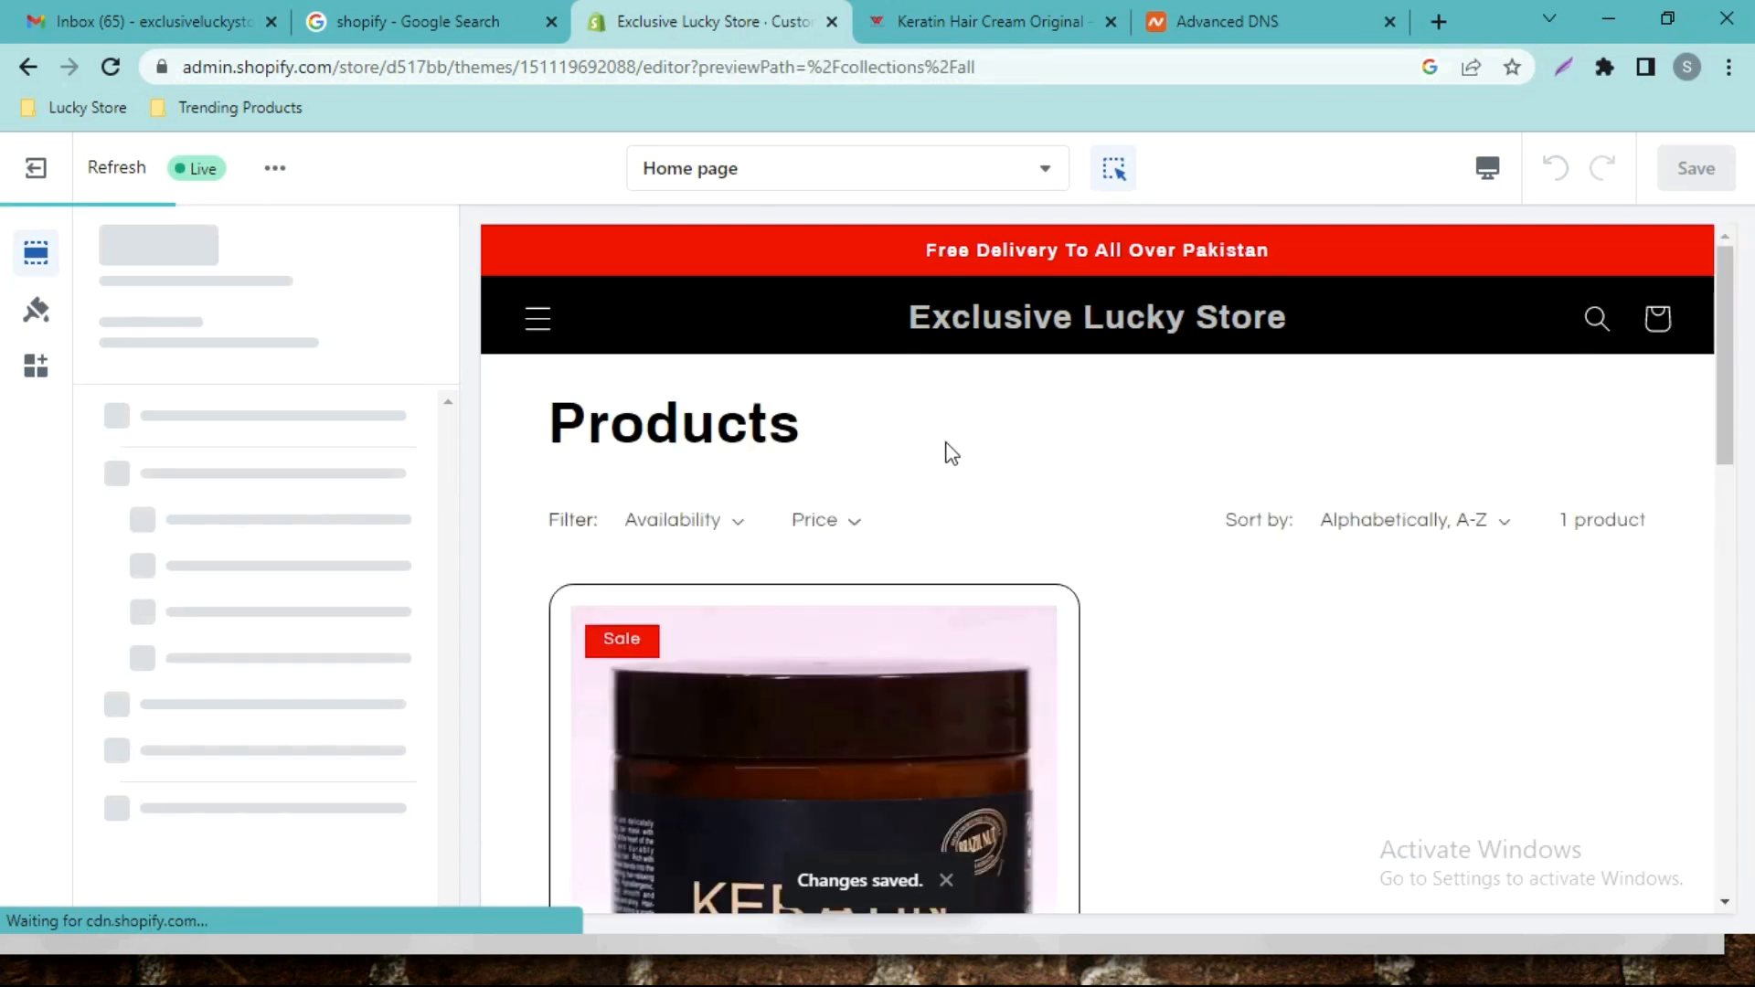
pyautogui.scroll(-7, 951, 453)
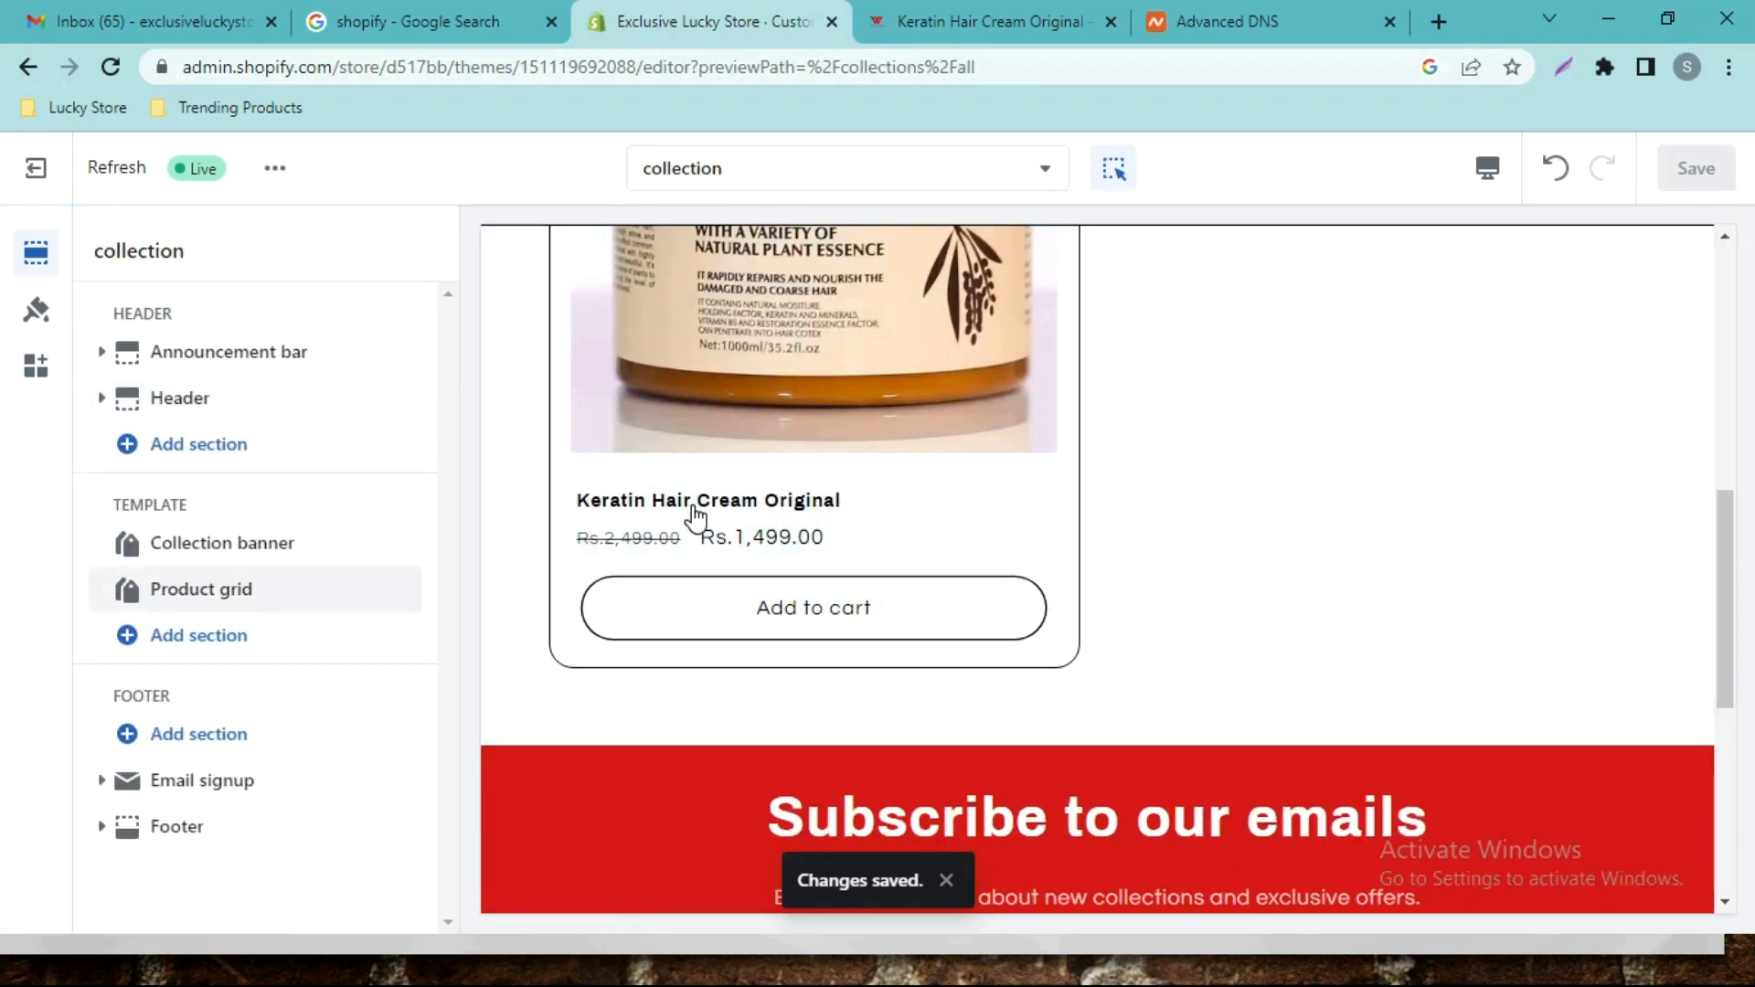
pyautogui.click(697, 517)
pyautogui.scroll(-3, 732, 594)
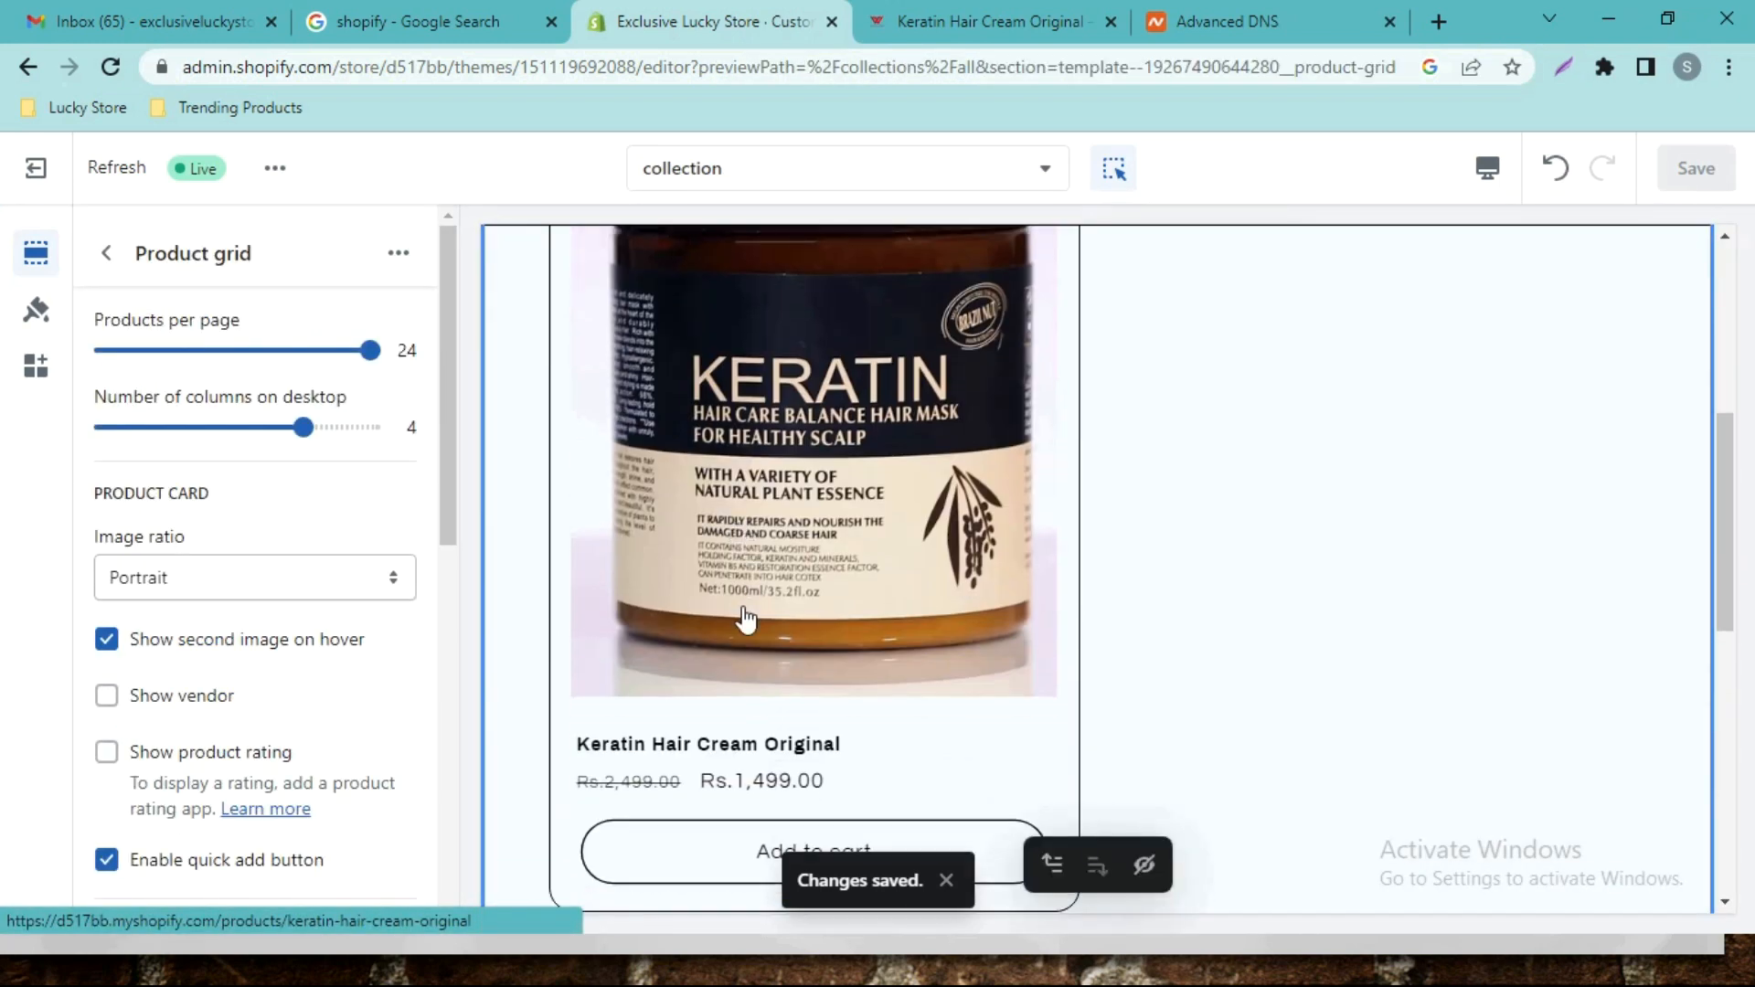
pyautogui.scroll(-4, 746, 620)
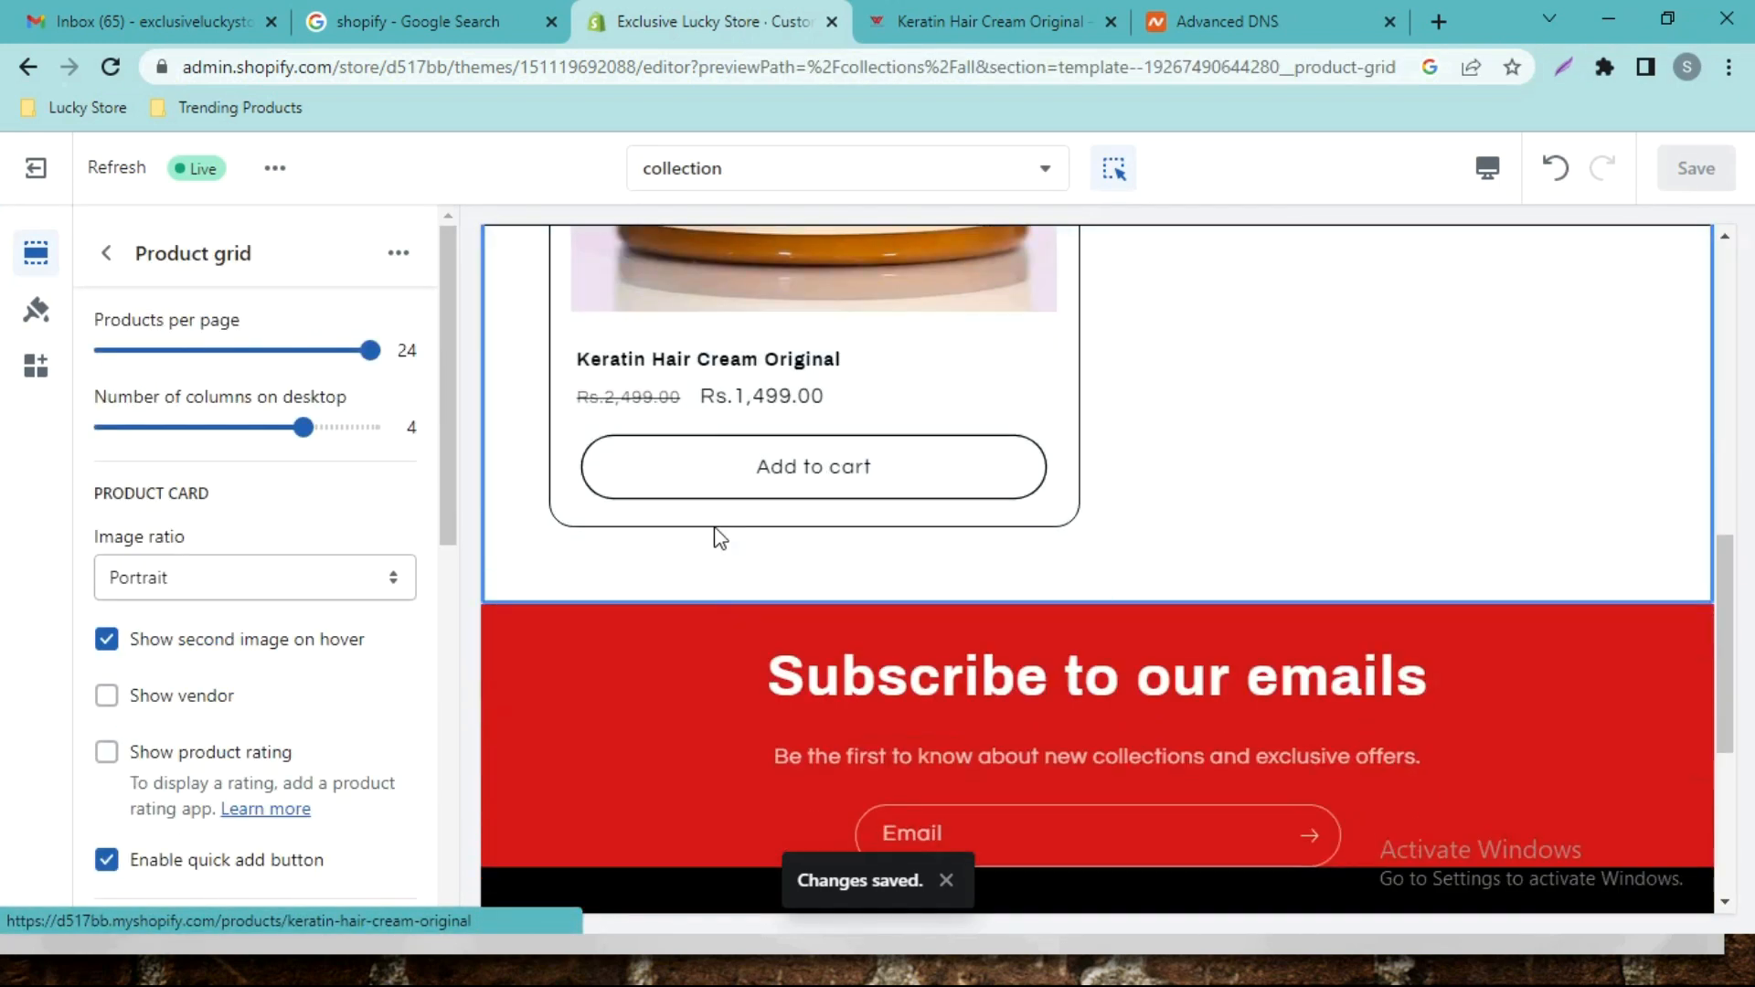
pyautogui.click(738, 370)
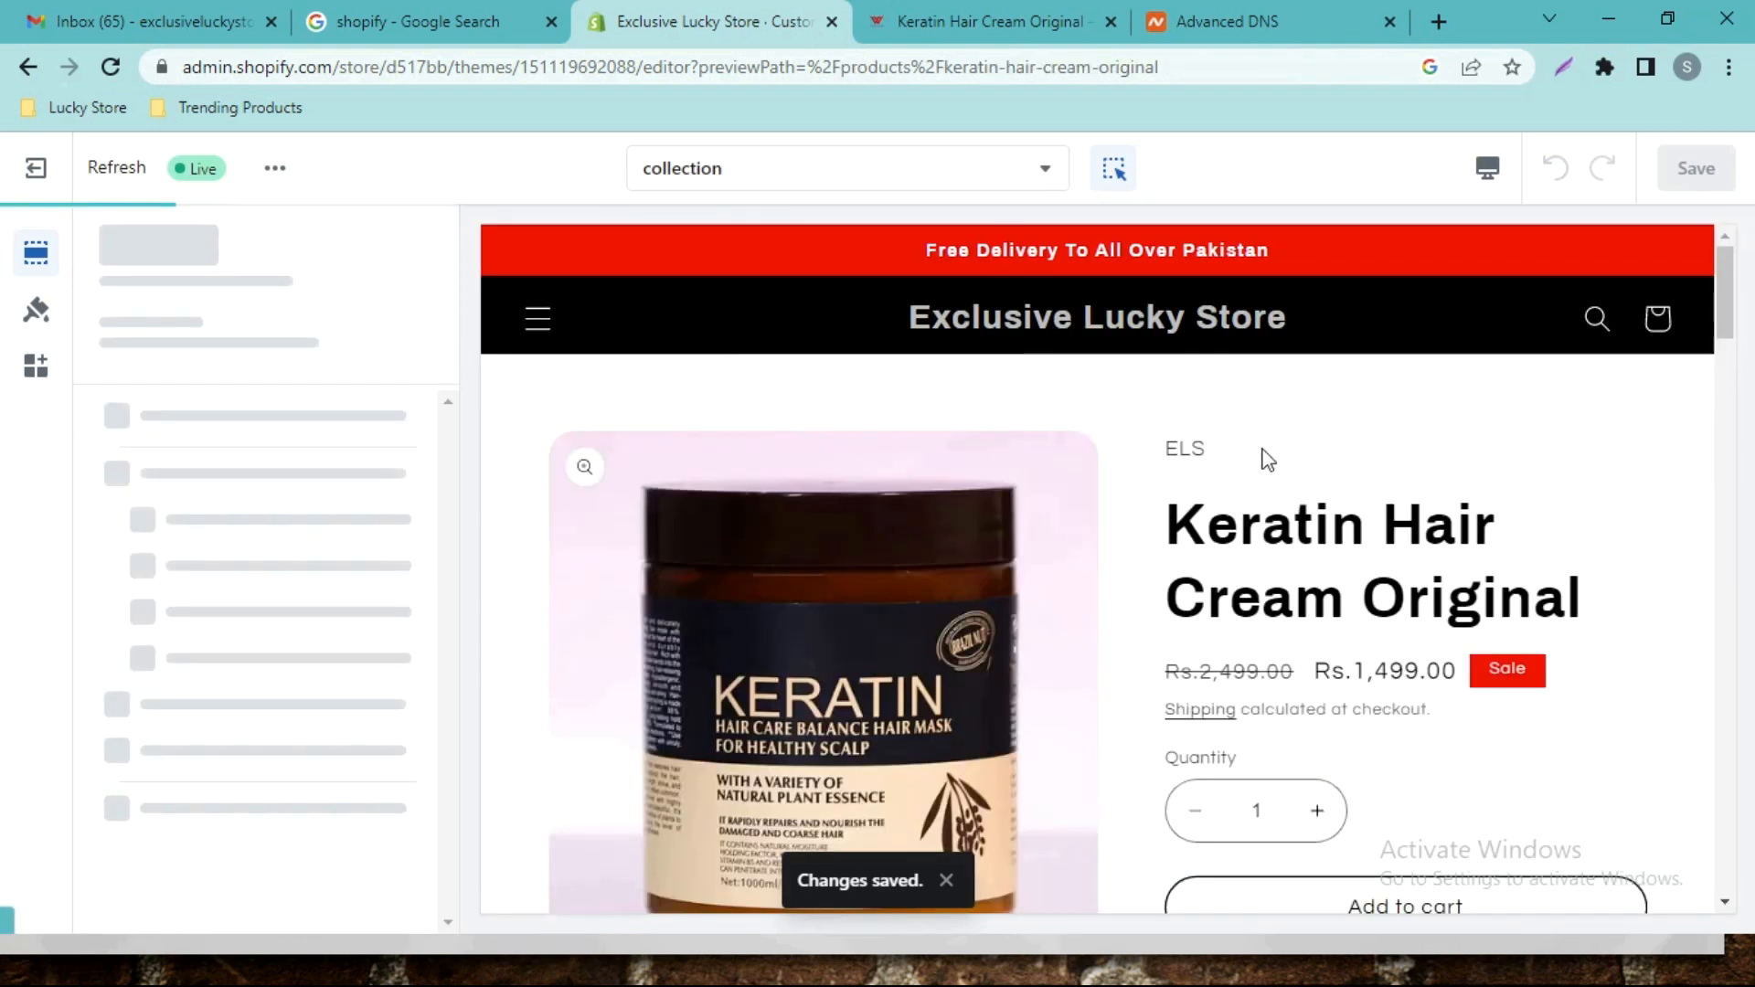
# Scroll the Keratin product page preview and view the enlarged product image.
pyautogui.scroll(-1, 1730, 297)
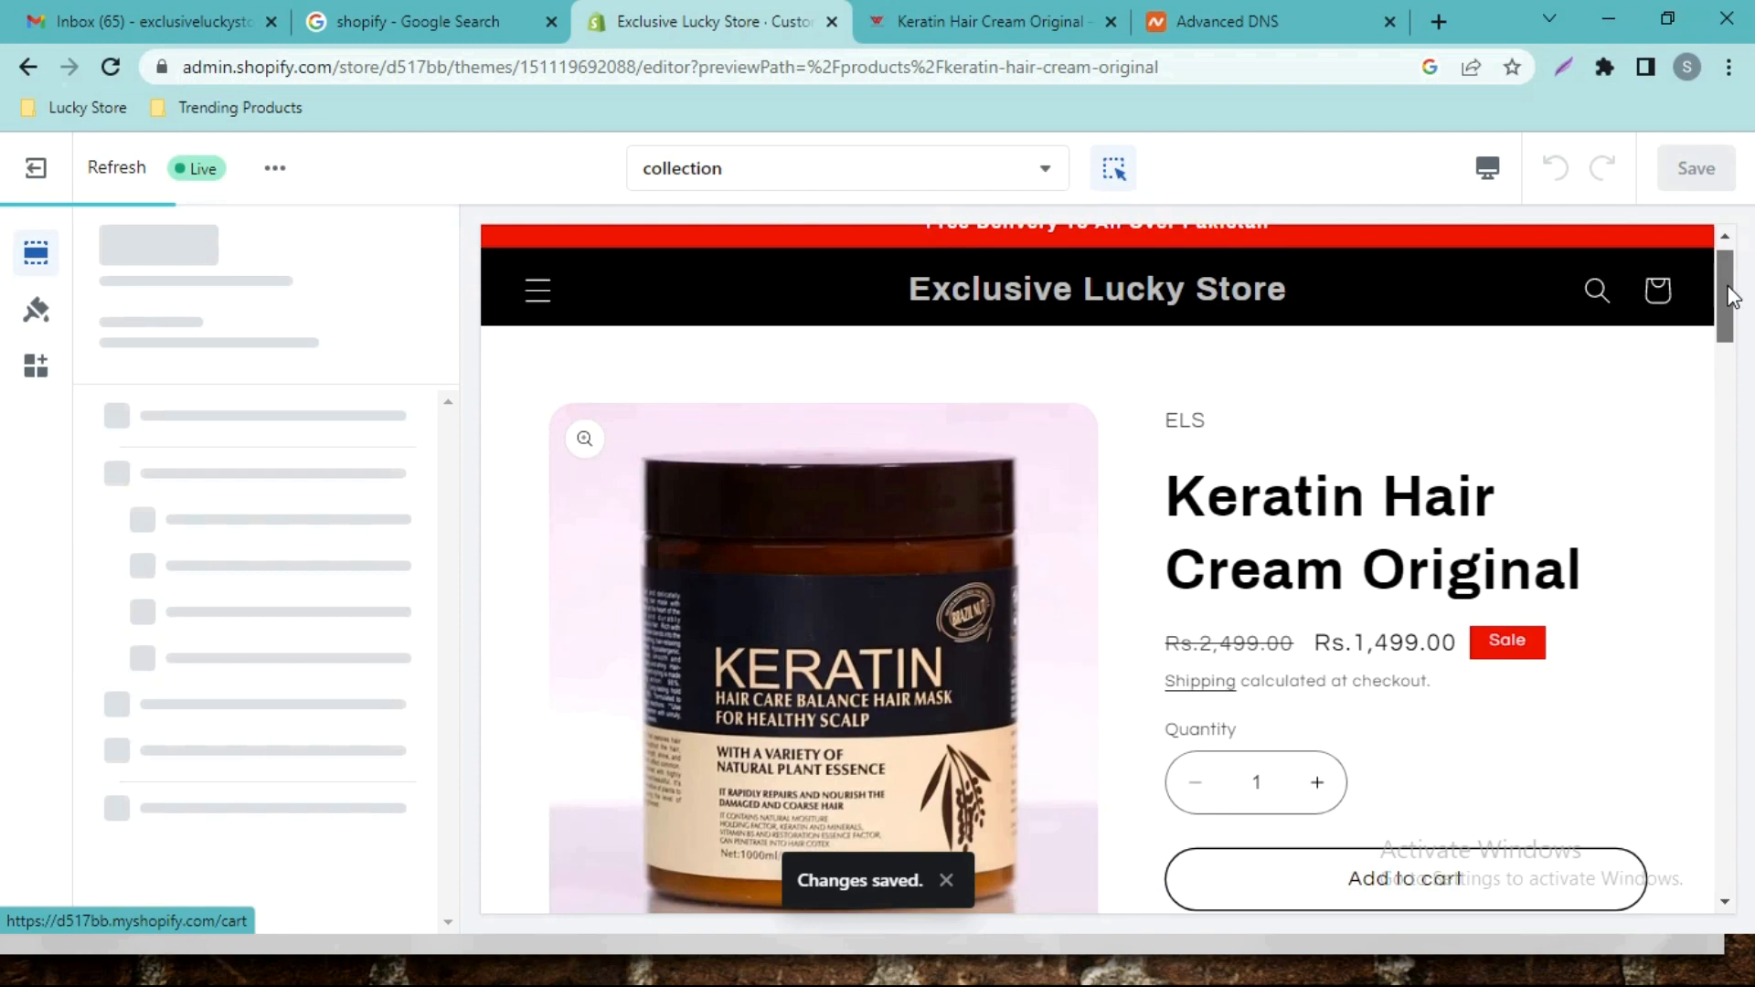
pyautogui.moveTo(1731, 297); pyautogui.dragTo(1750, 759)
pyautogui.moveTo(3, 761); pyautogui.dragTo(1746, 320)
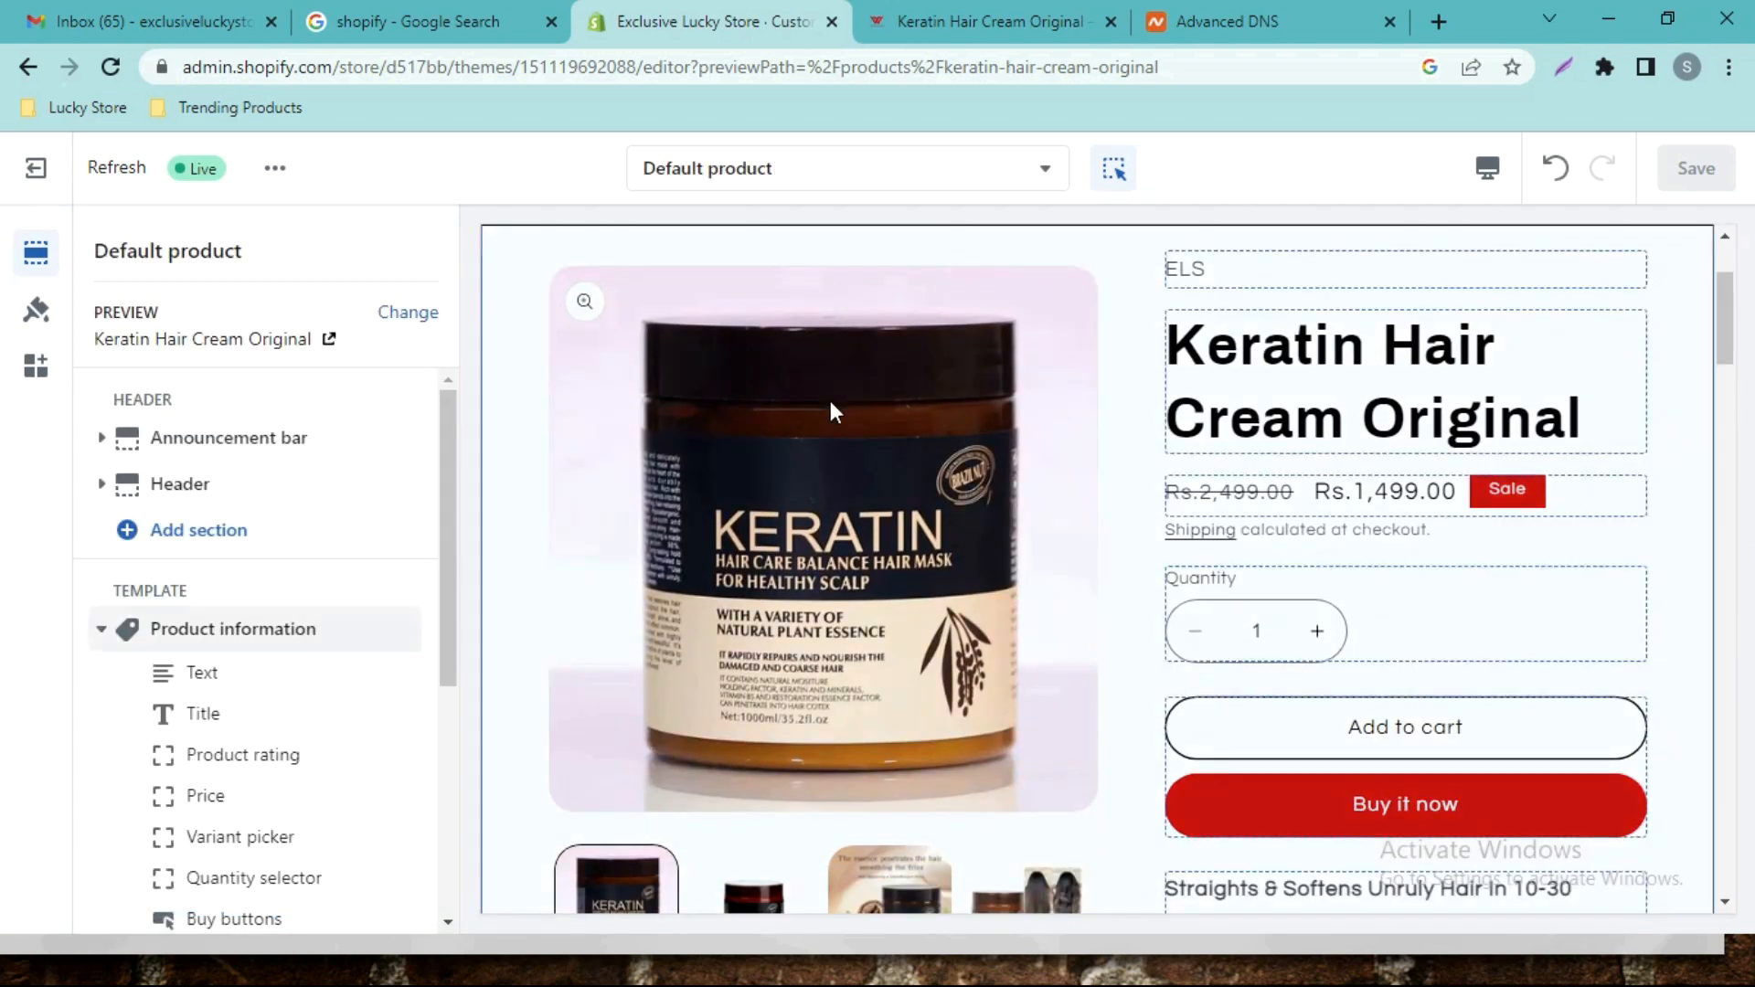
pyautogui.click(1198, 617)
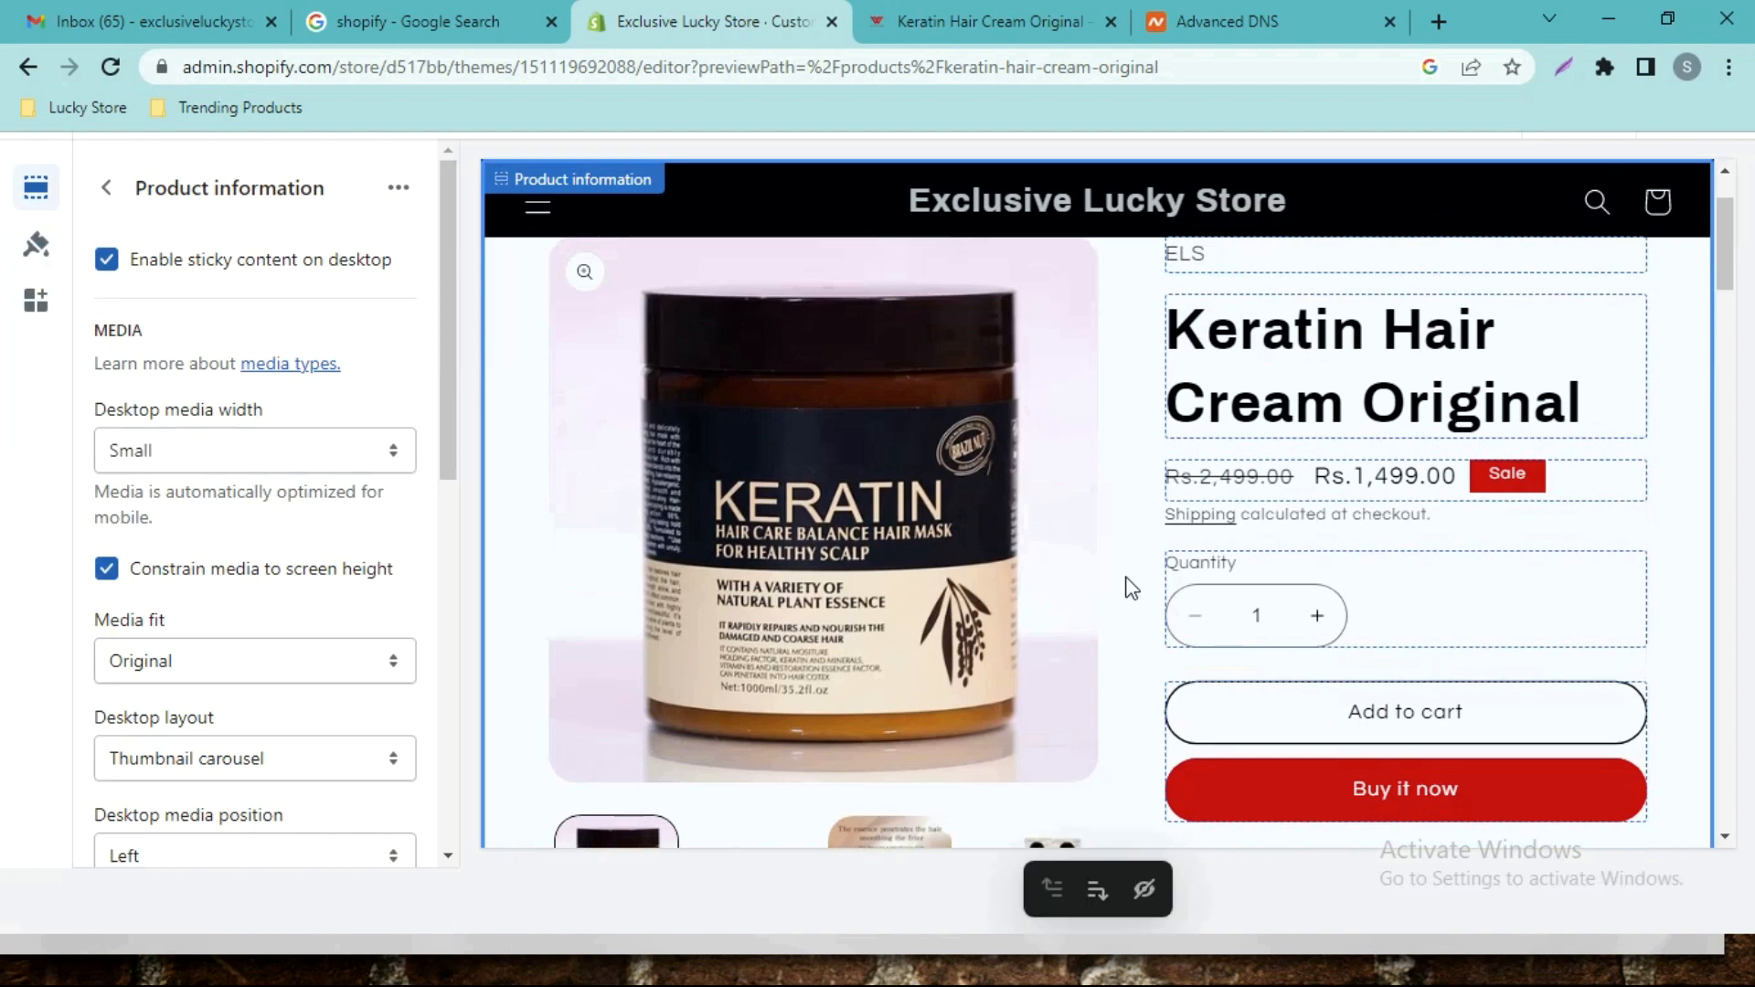
pyautogui.click(827, 462)
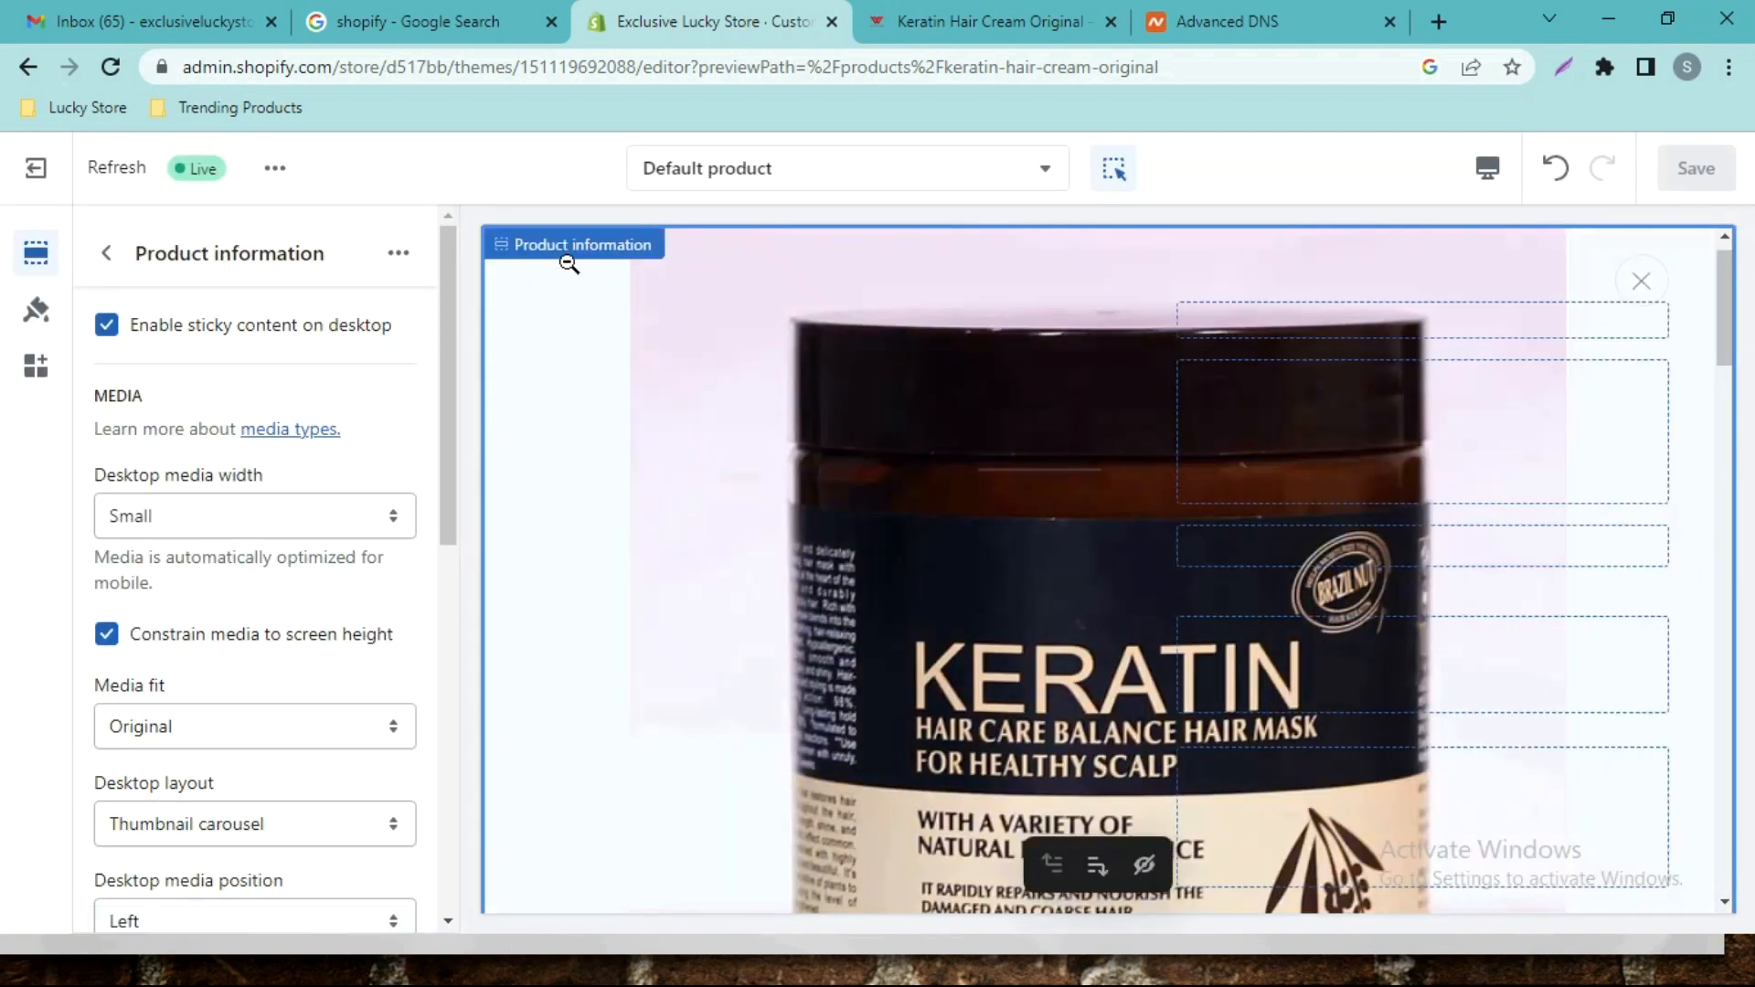
pyautogui.click(1642, 283)
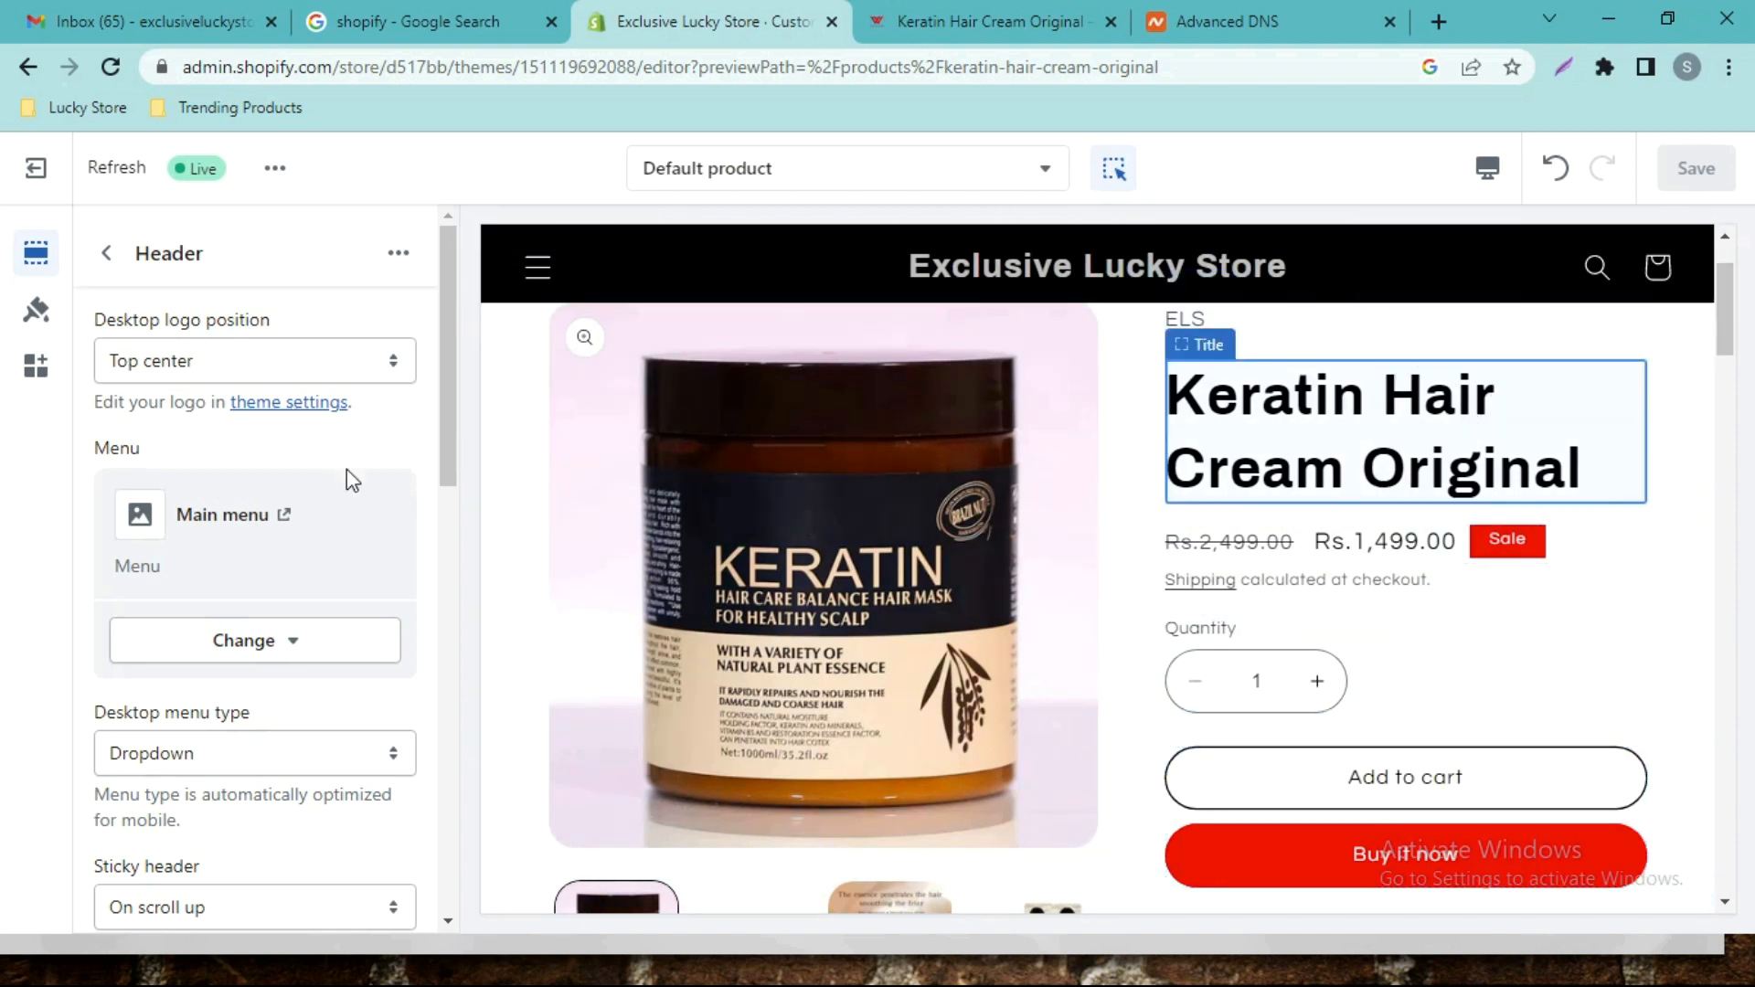
# Hide the Quantity selector in the Default product template and save.
pyautogui.click(106, 259)
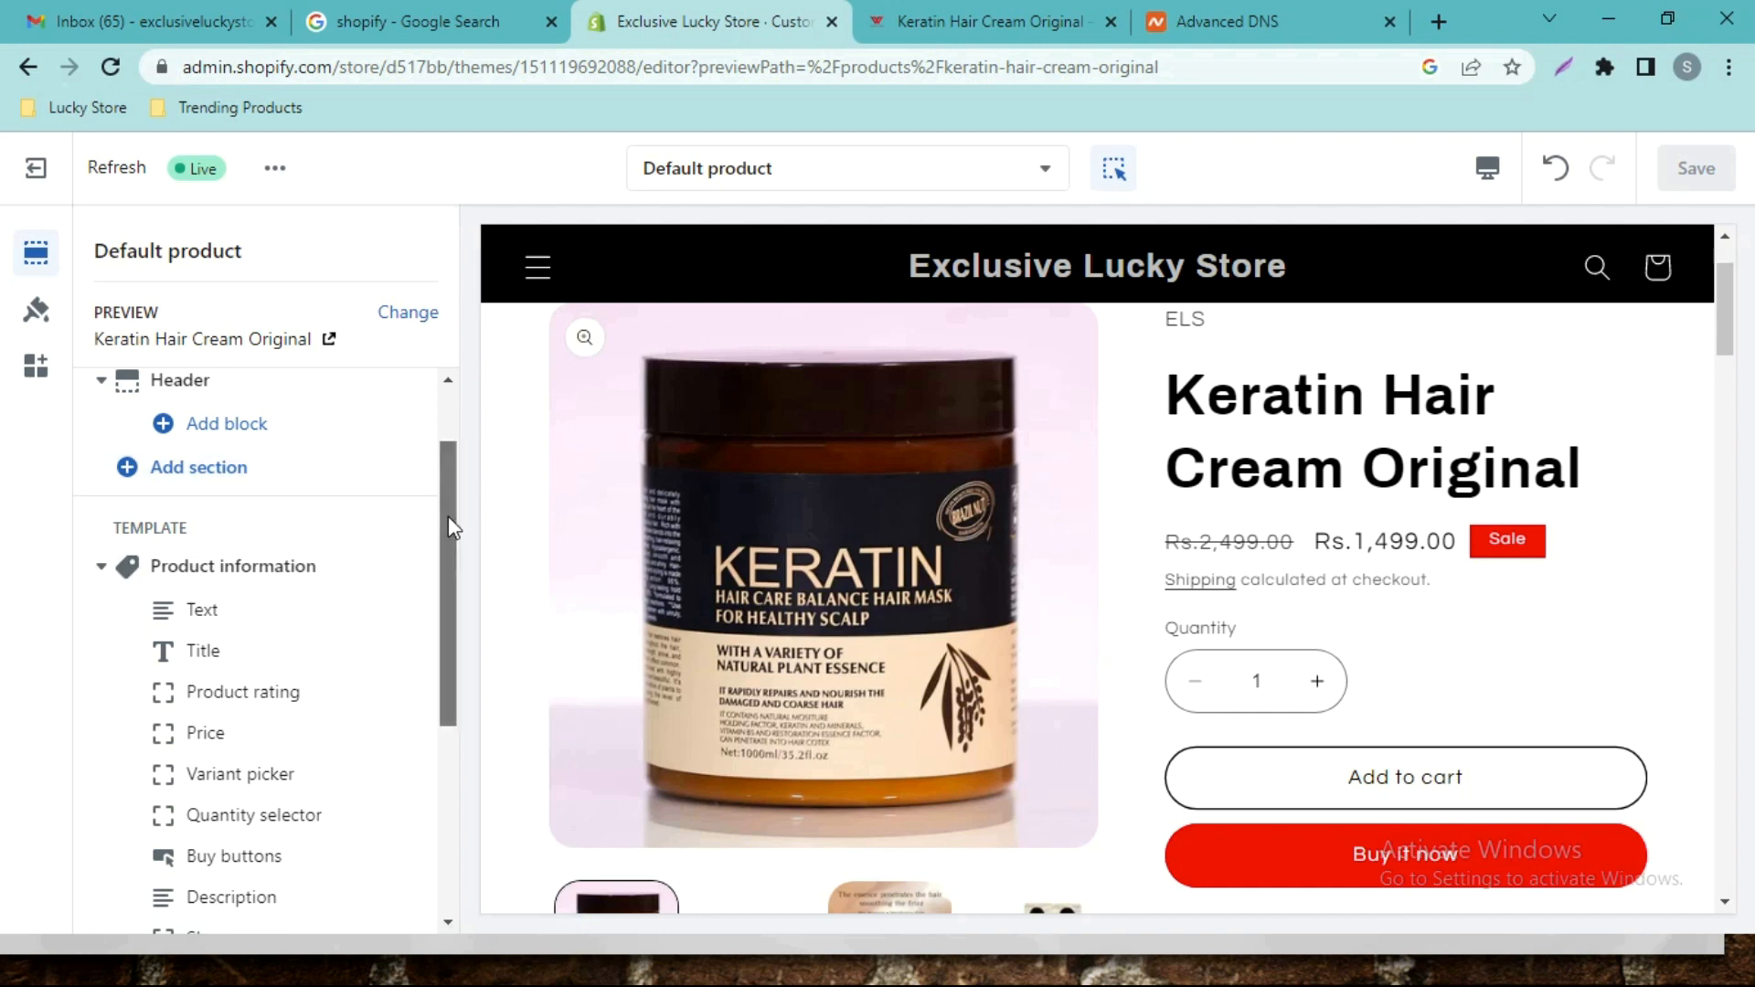
pyautogui.moveTo(448, 516); pyautogui.dragTo(448, 551)
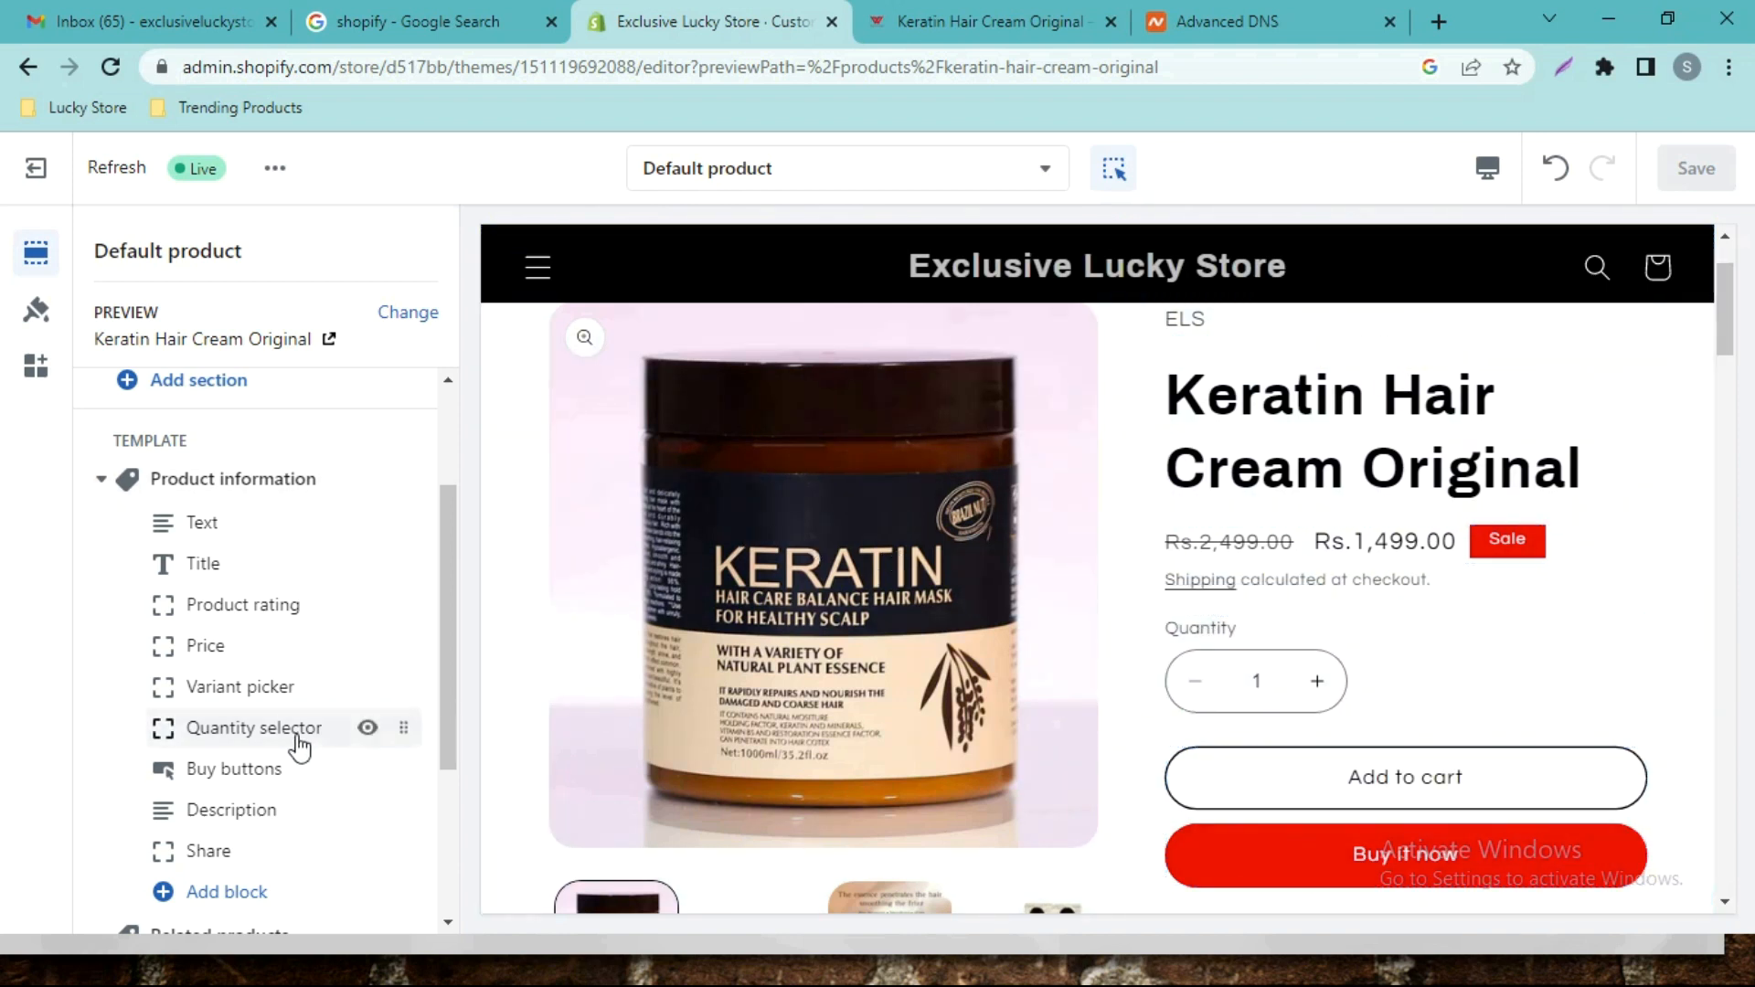
pyautogui.click(368, 728)
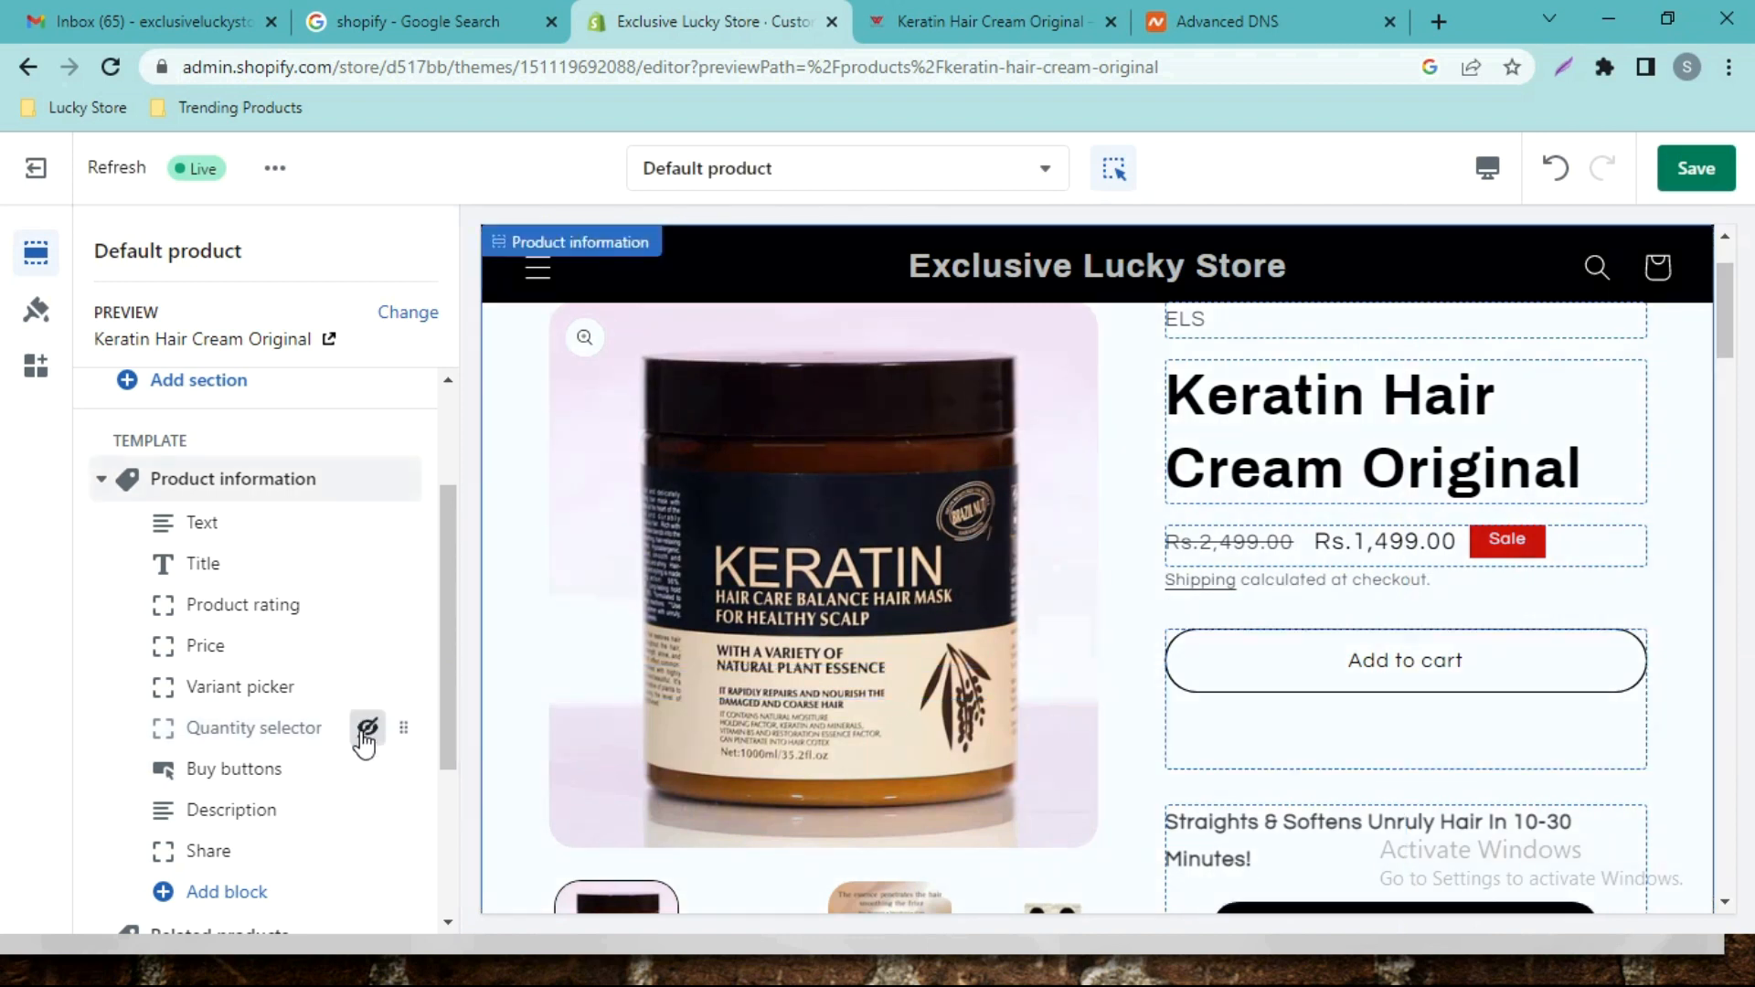
pyautogui.click(366, 732)
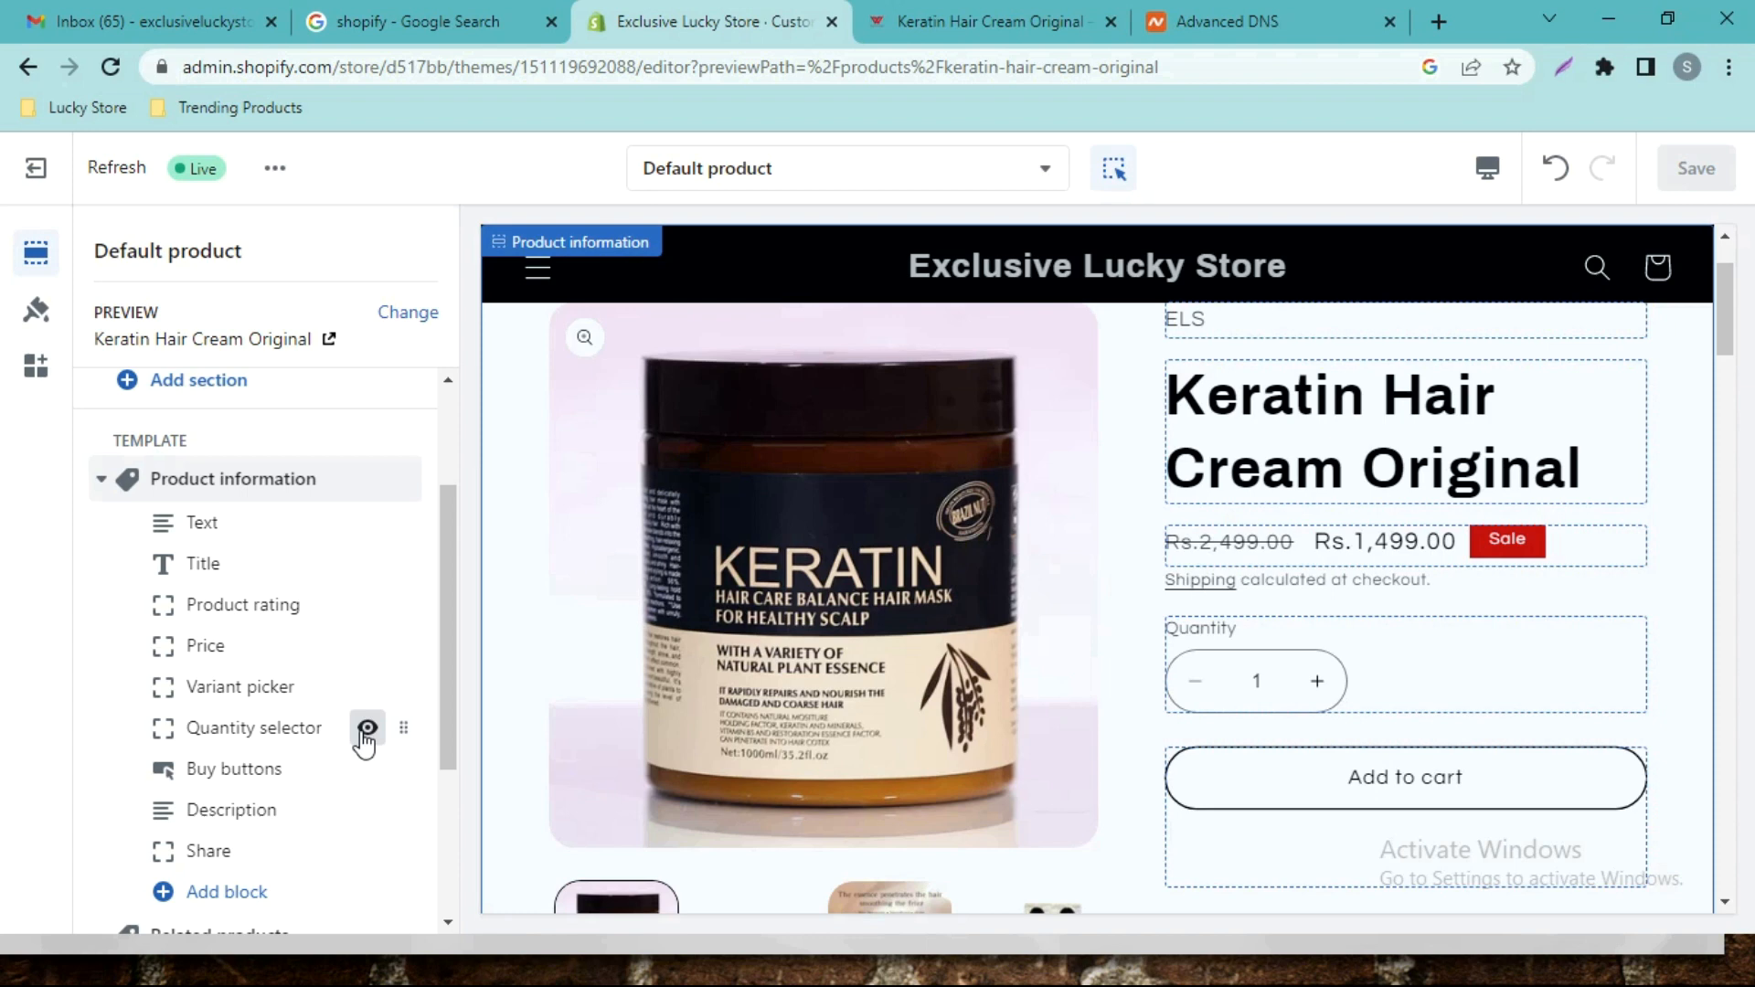
pyautogui.click(365, 731)
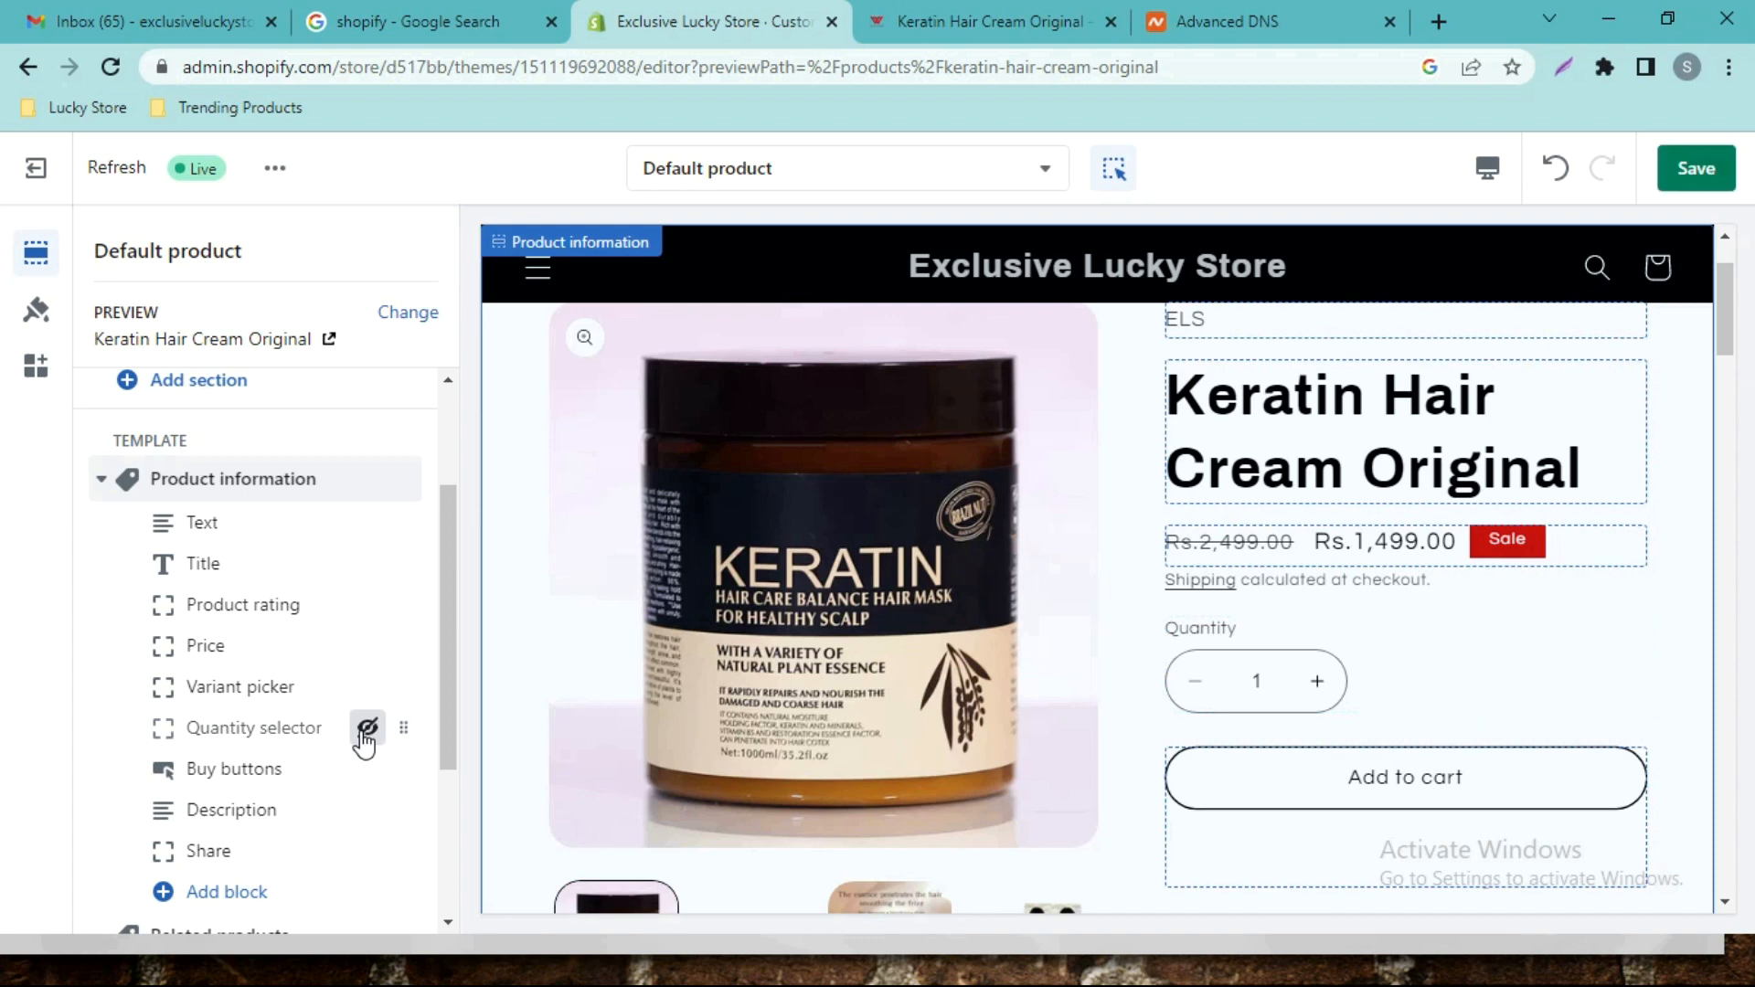
pyautogui.click(1701, 173)
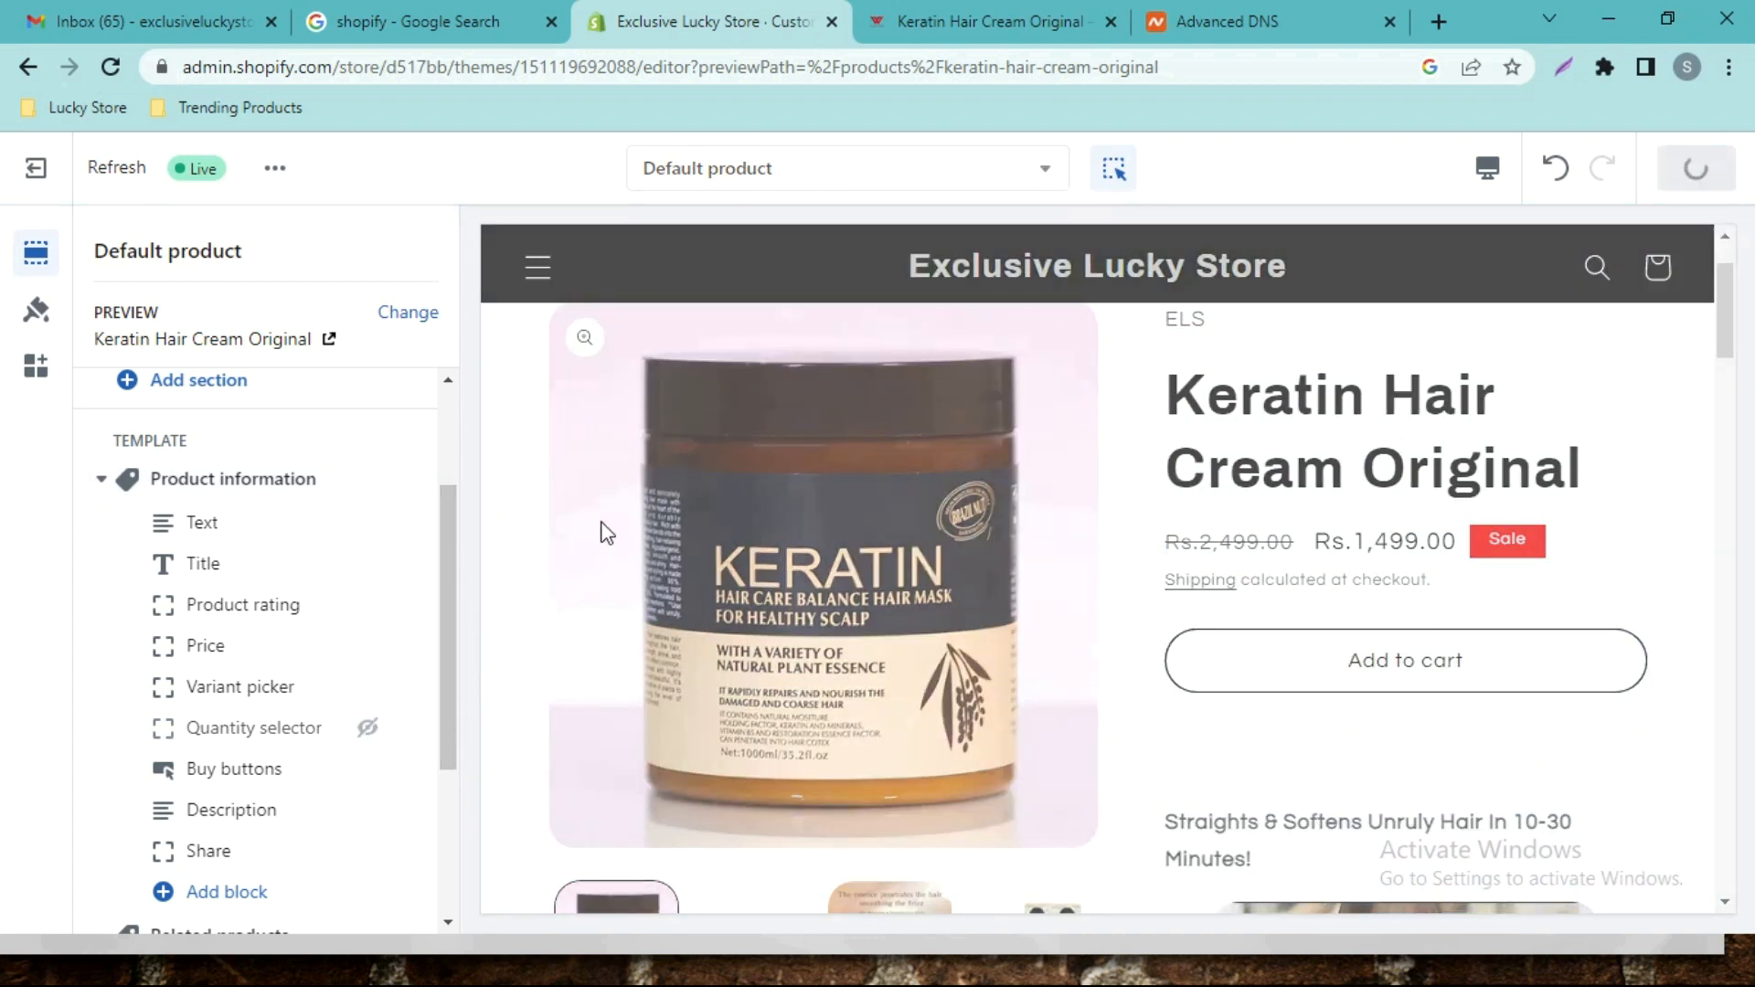
# Exit the theme editor and view the live store, with its red free-delivery bar, in a new tab.
pyautogui.click(35, 167)
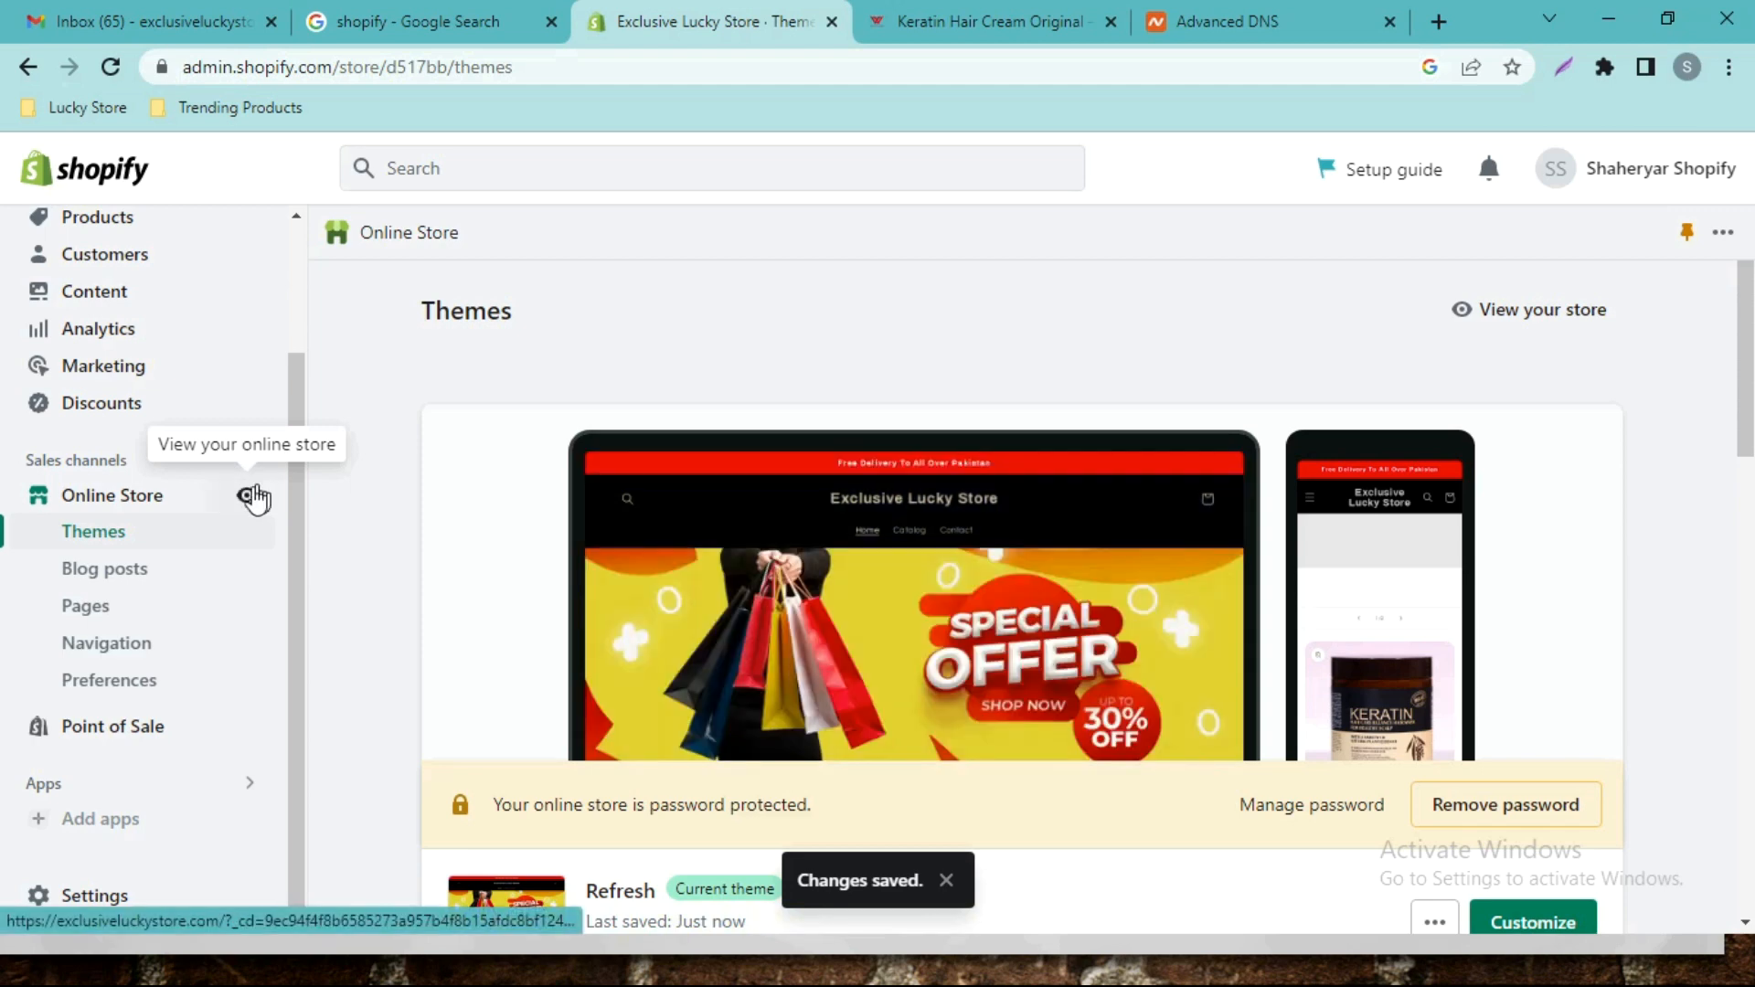
pyautogui.click(1522, 312)
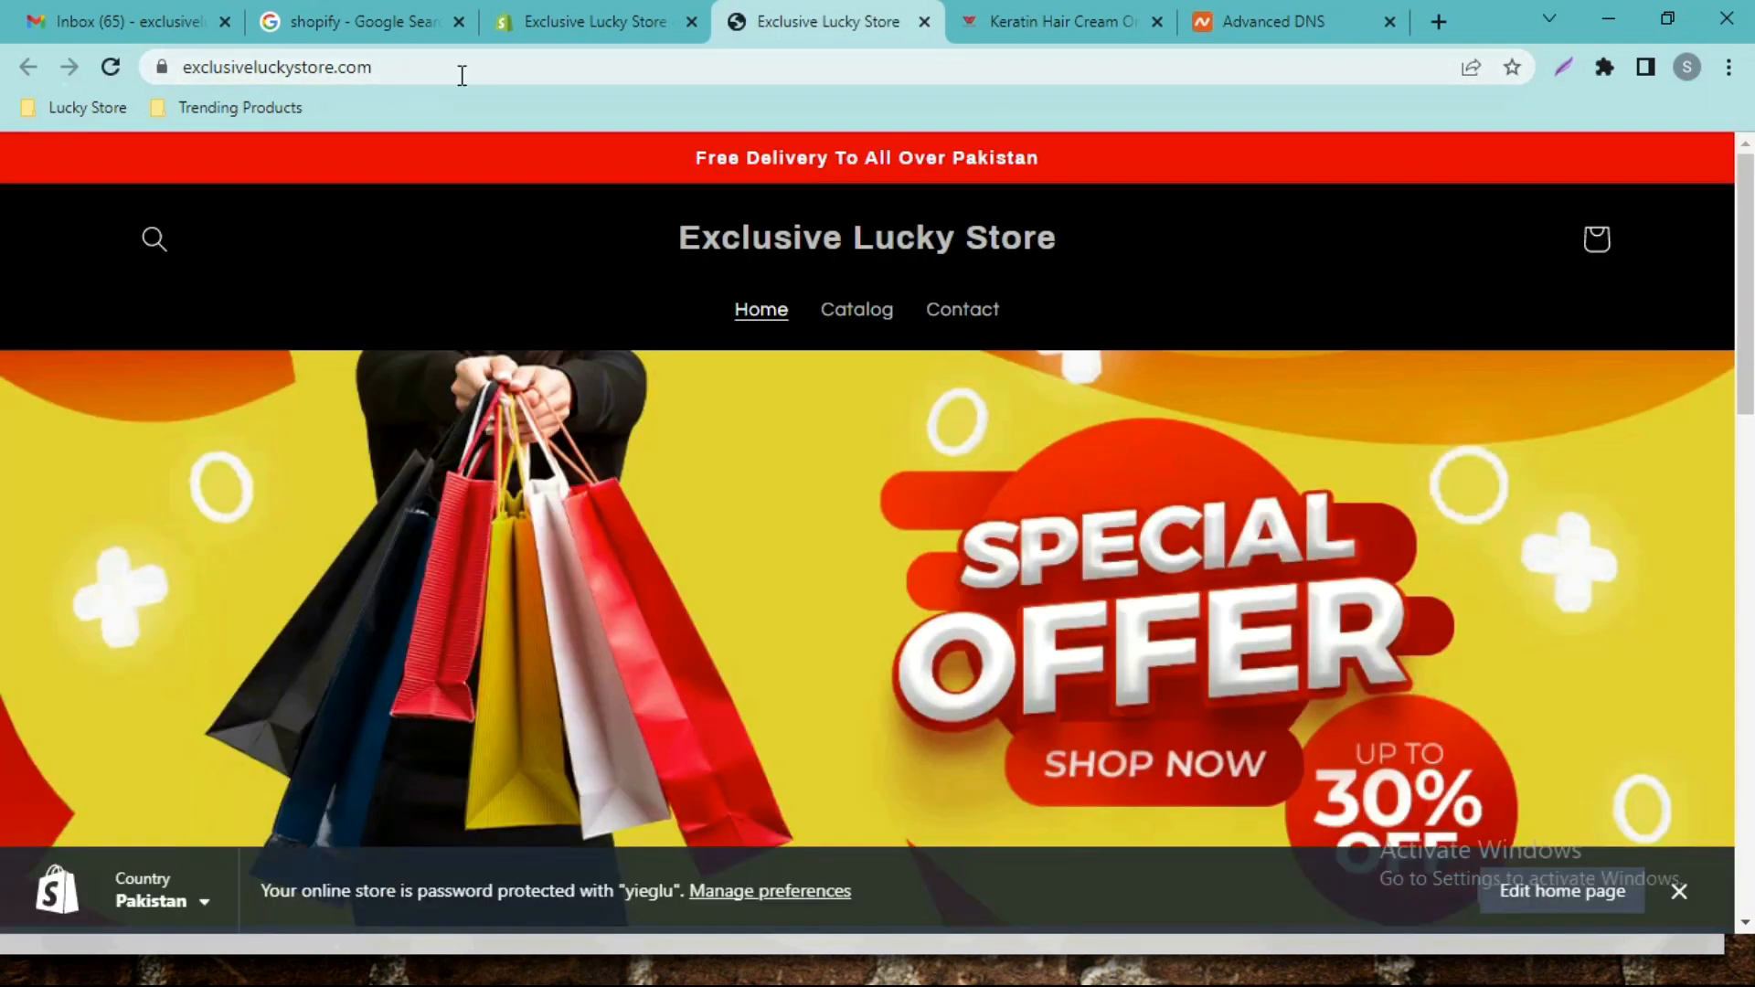
# Dismiss the preview bar and flip the slideshow from Special Offer to Hair Brush and back.
pyautogui.click(1680, 892)
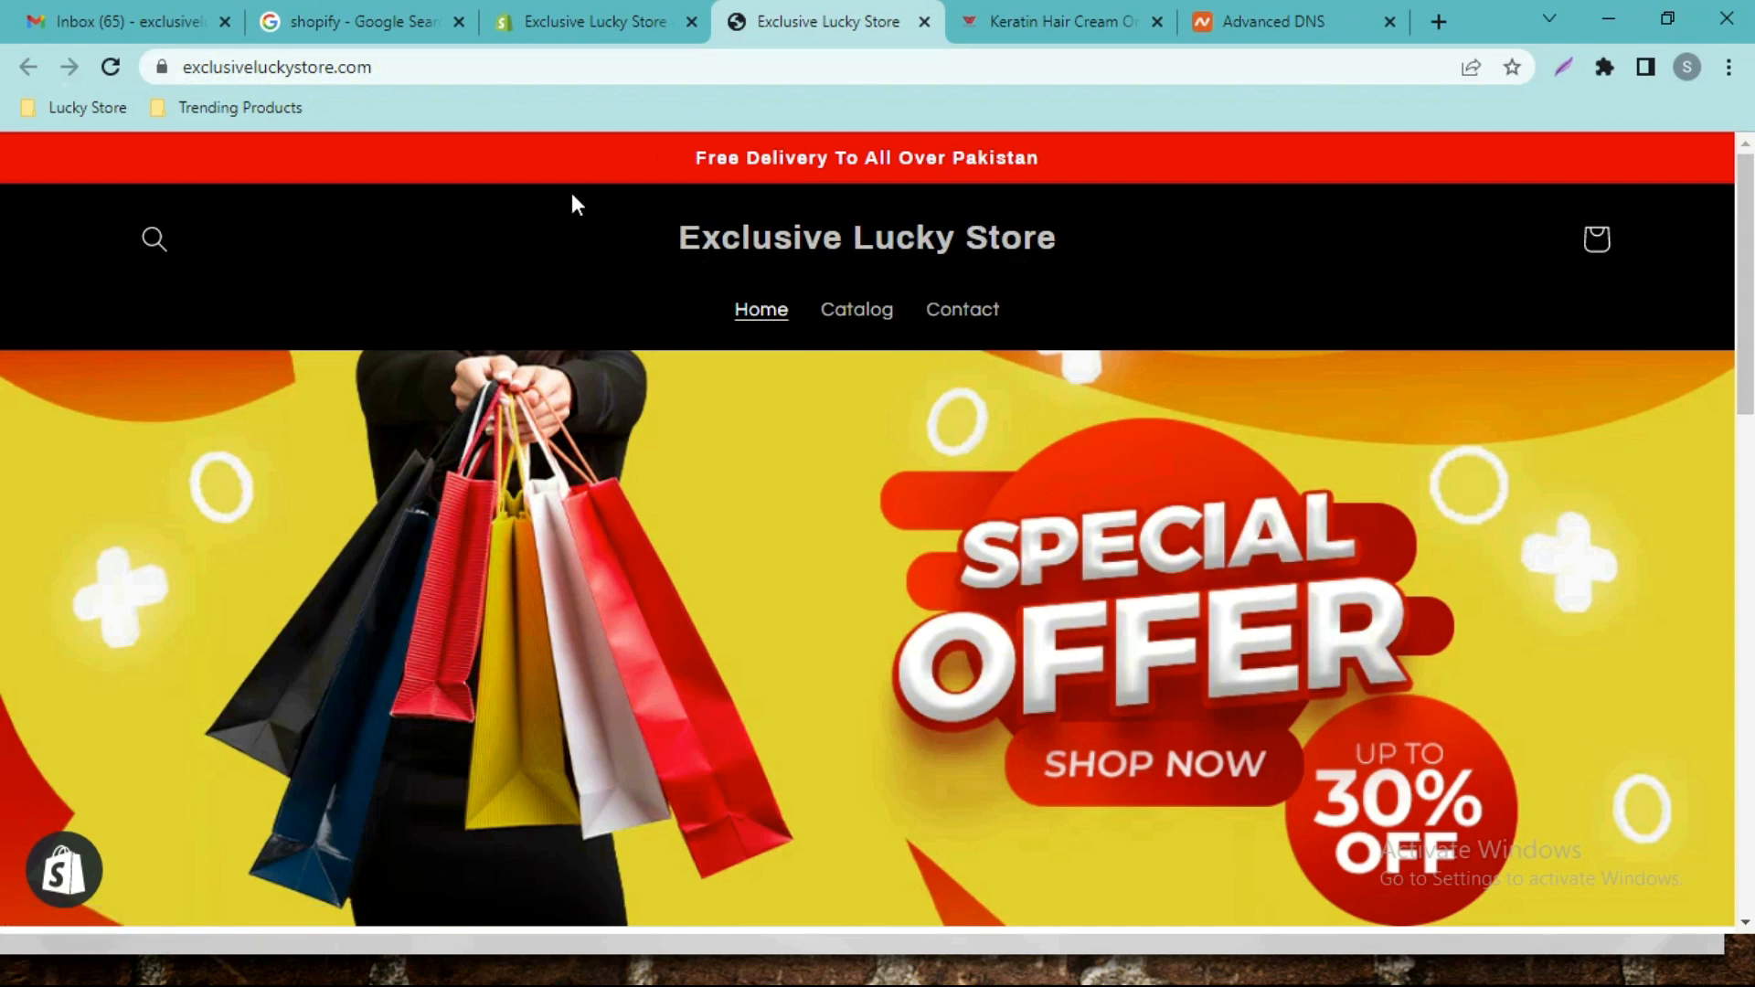
pyautogui.scroll(-2, 4, 370)
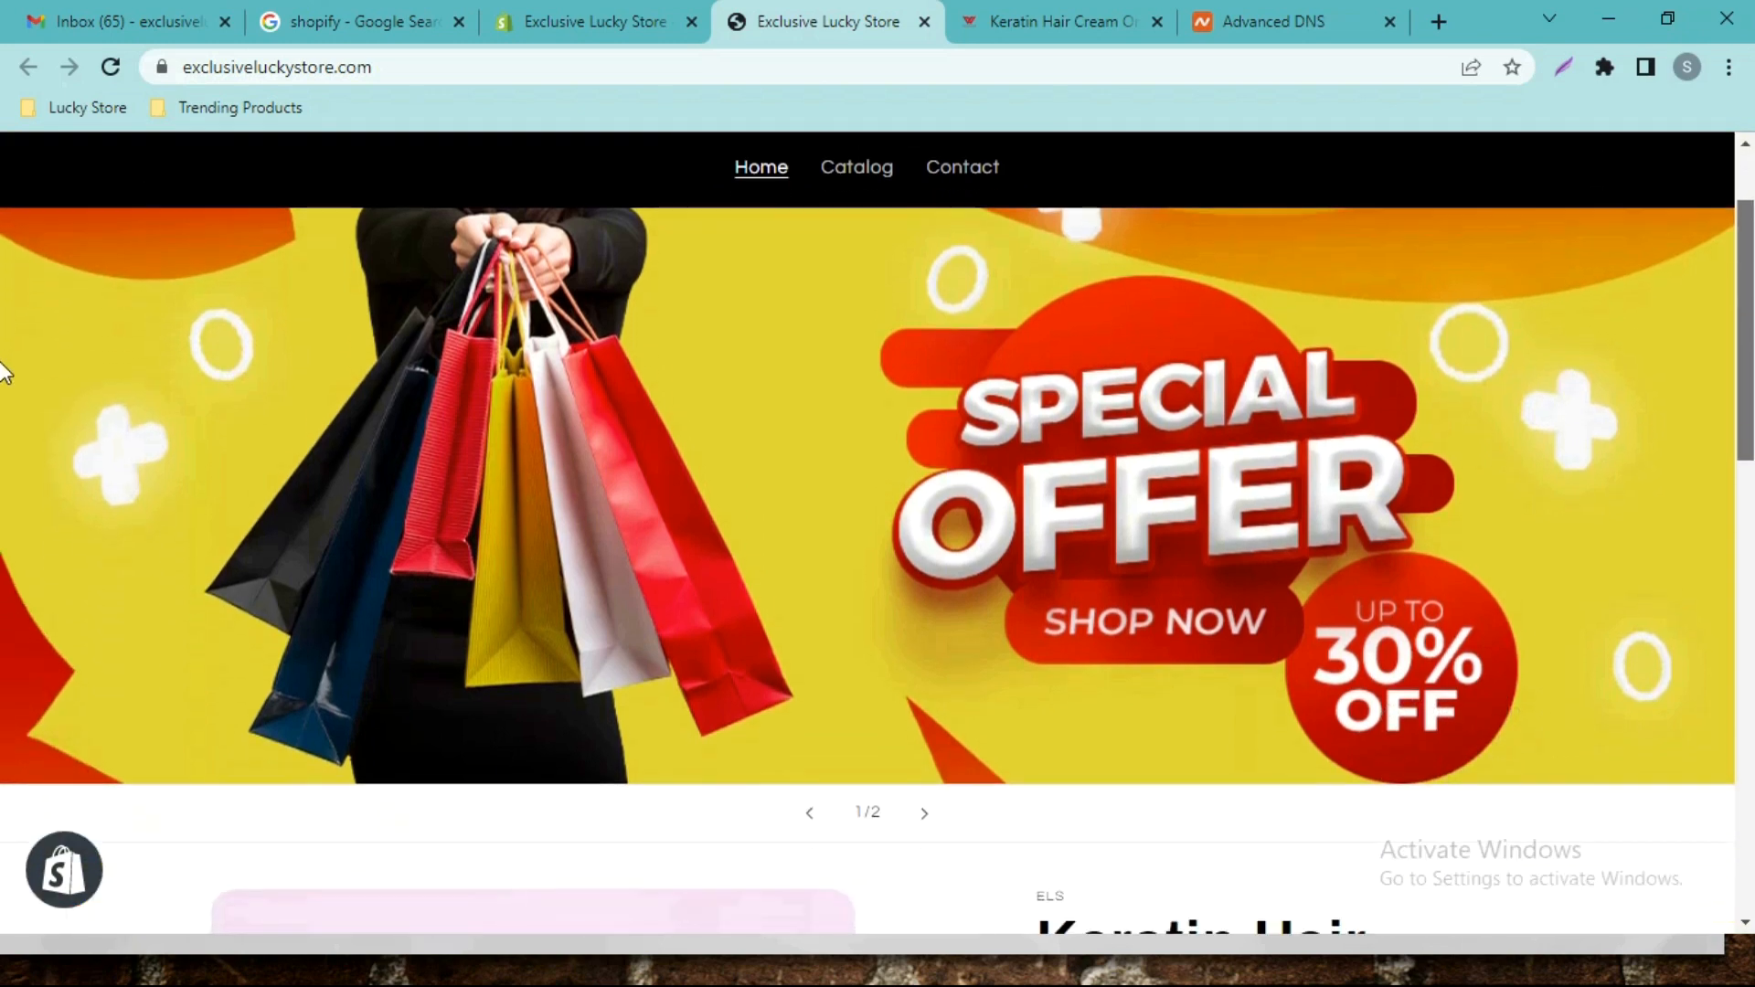
pyautogui.click(929, 817)
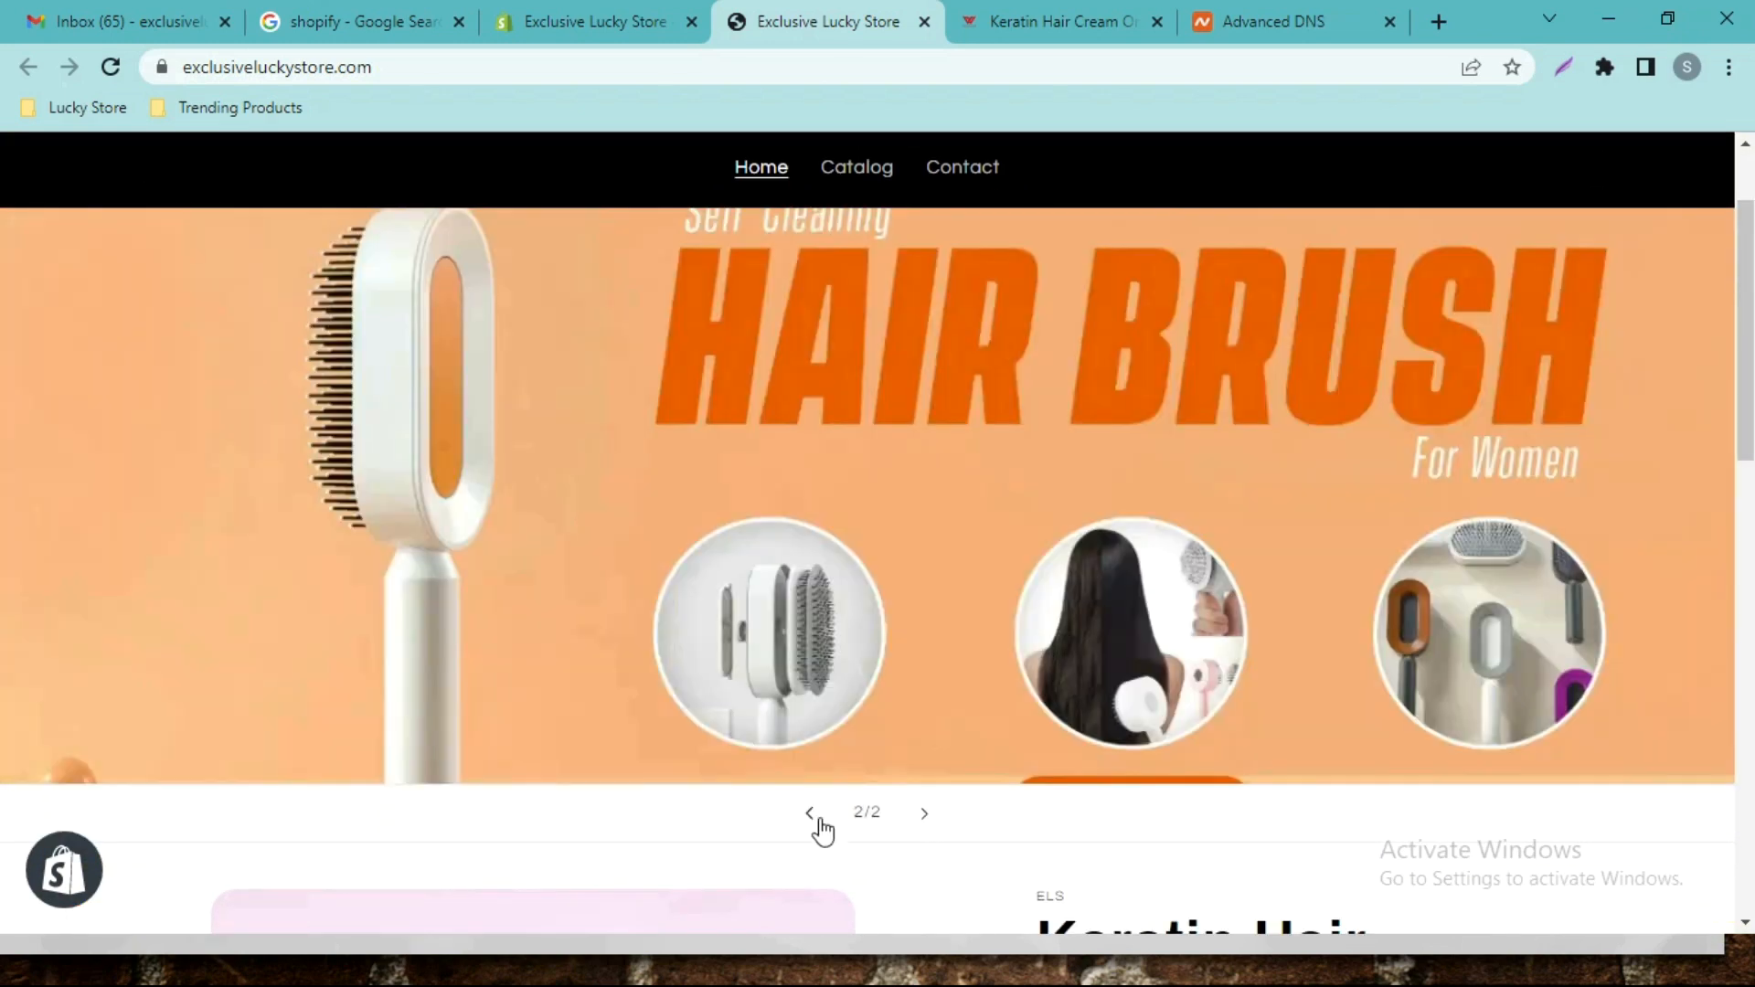
pyautogui.click(811, 817)
# Scroll down to the featured Keratin Hair Cream Original, on sale at Rs.1,499.00.
pyautogui.scroll(-5, 5, 501)
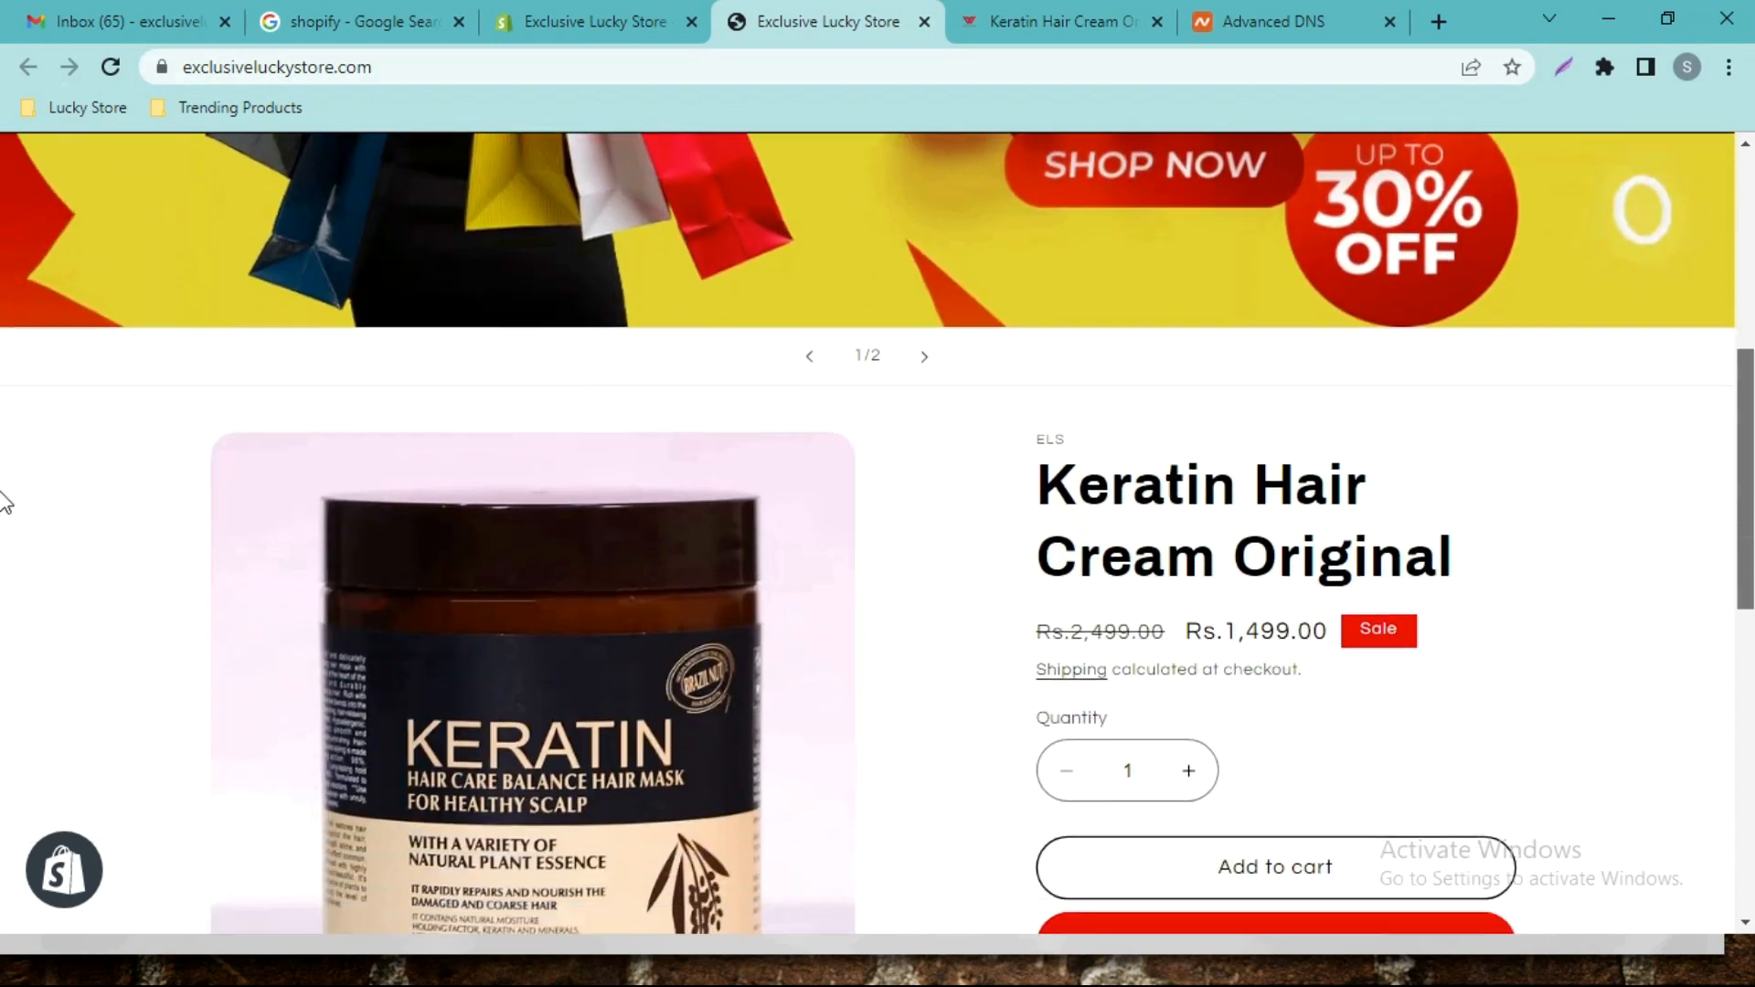
pyautogui.scroll(-3, 5, 512)
pyautogui.scroll(1, 4, 506)
pyautogui.scroll(-3, 5, 549)
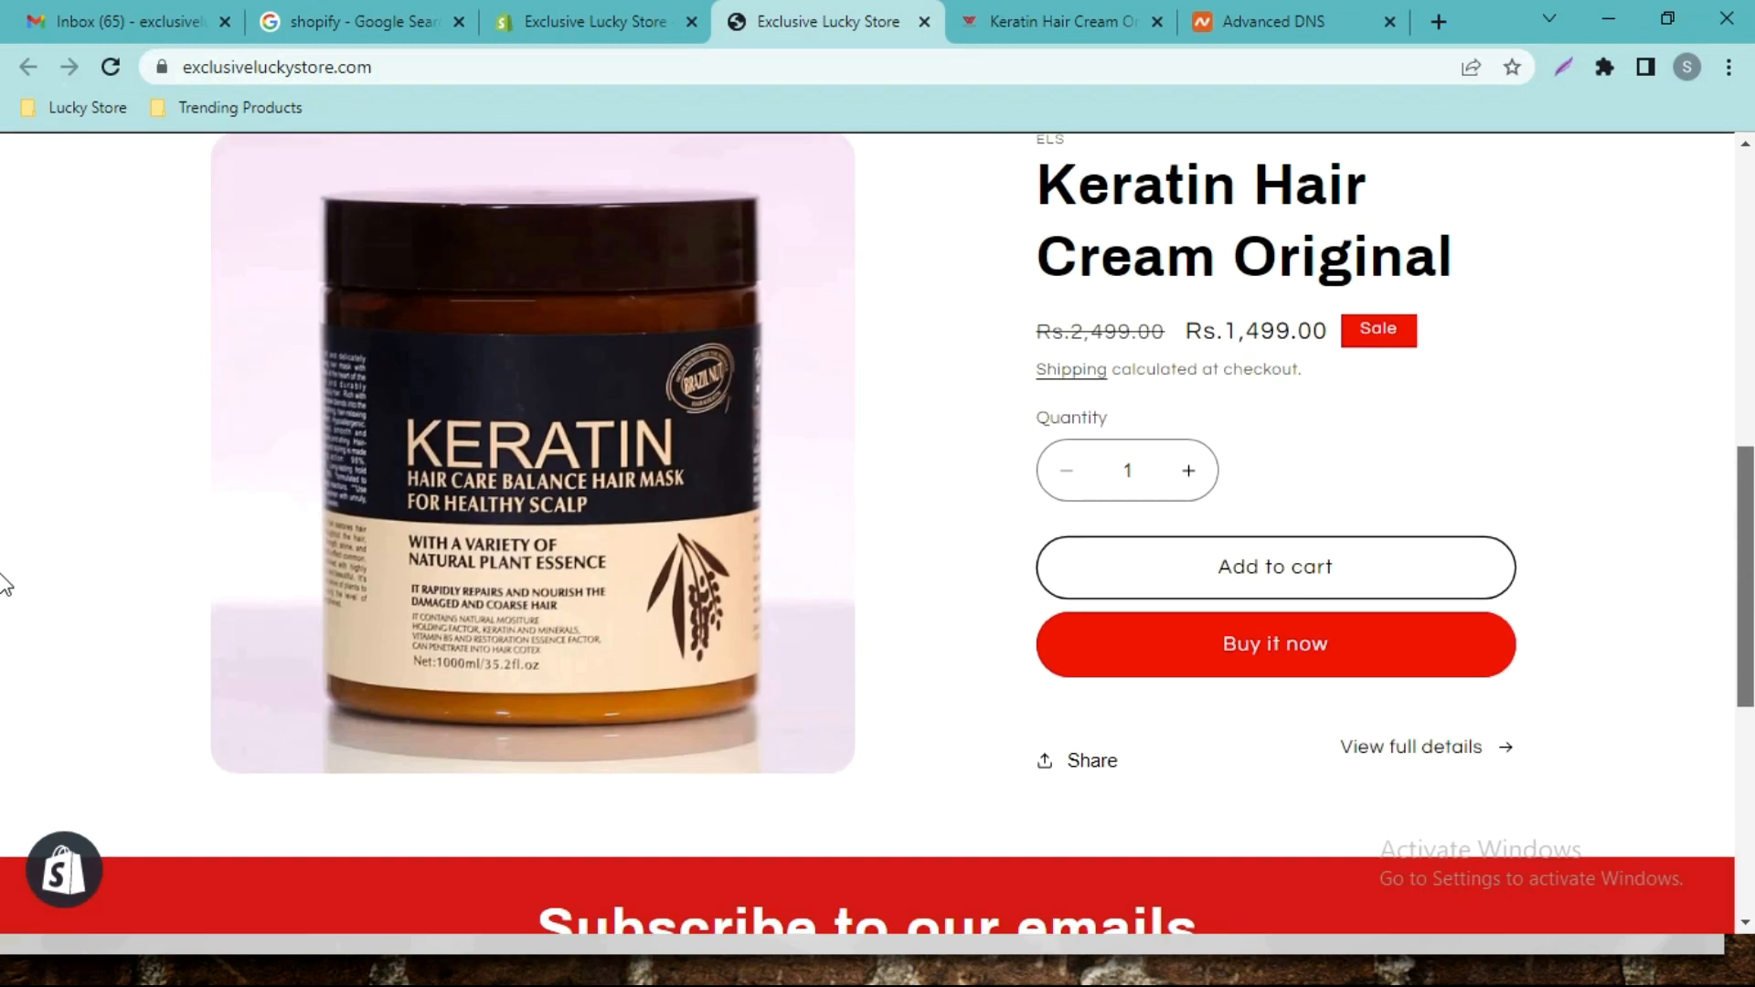
pyautogui.moveTo(1743, 567); pyautogui.dragTo(1744, 509)
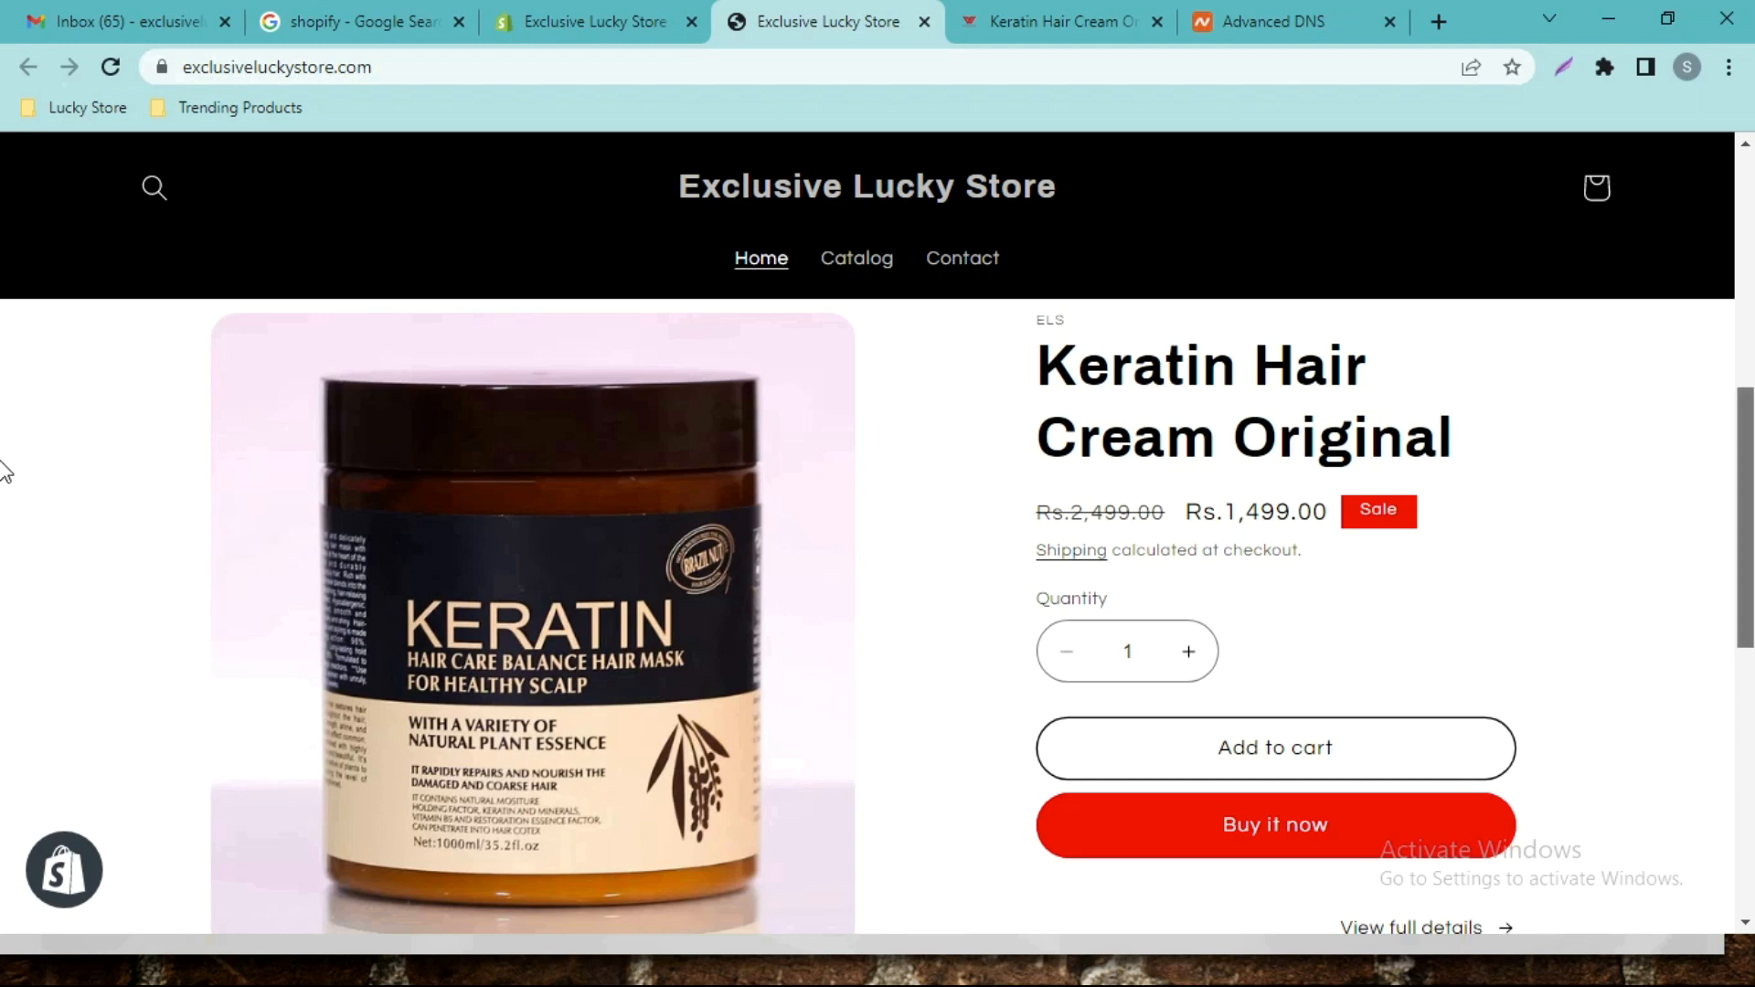
pyautogui.scroll(3, 4, 439)
pyautogui.scroll(-2, 5, 429)
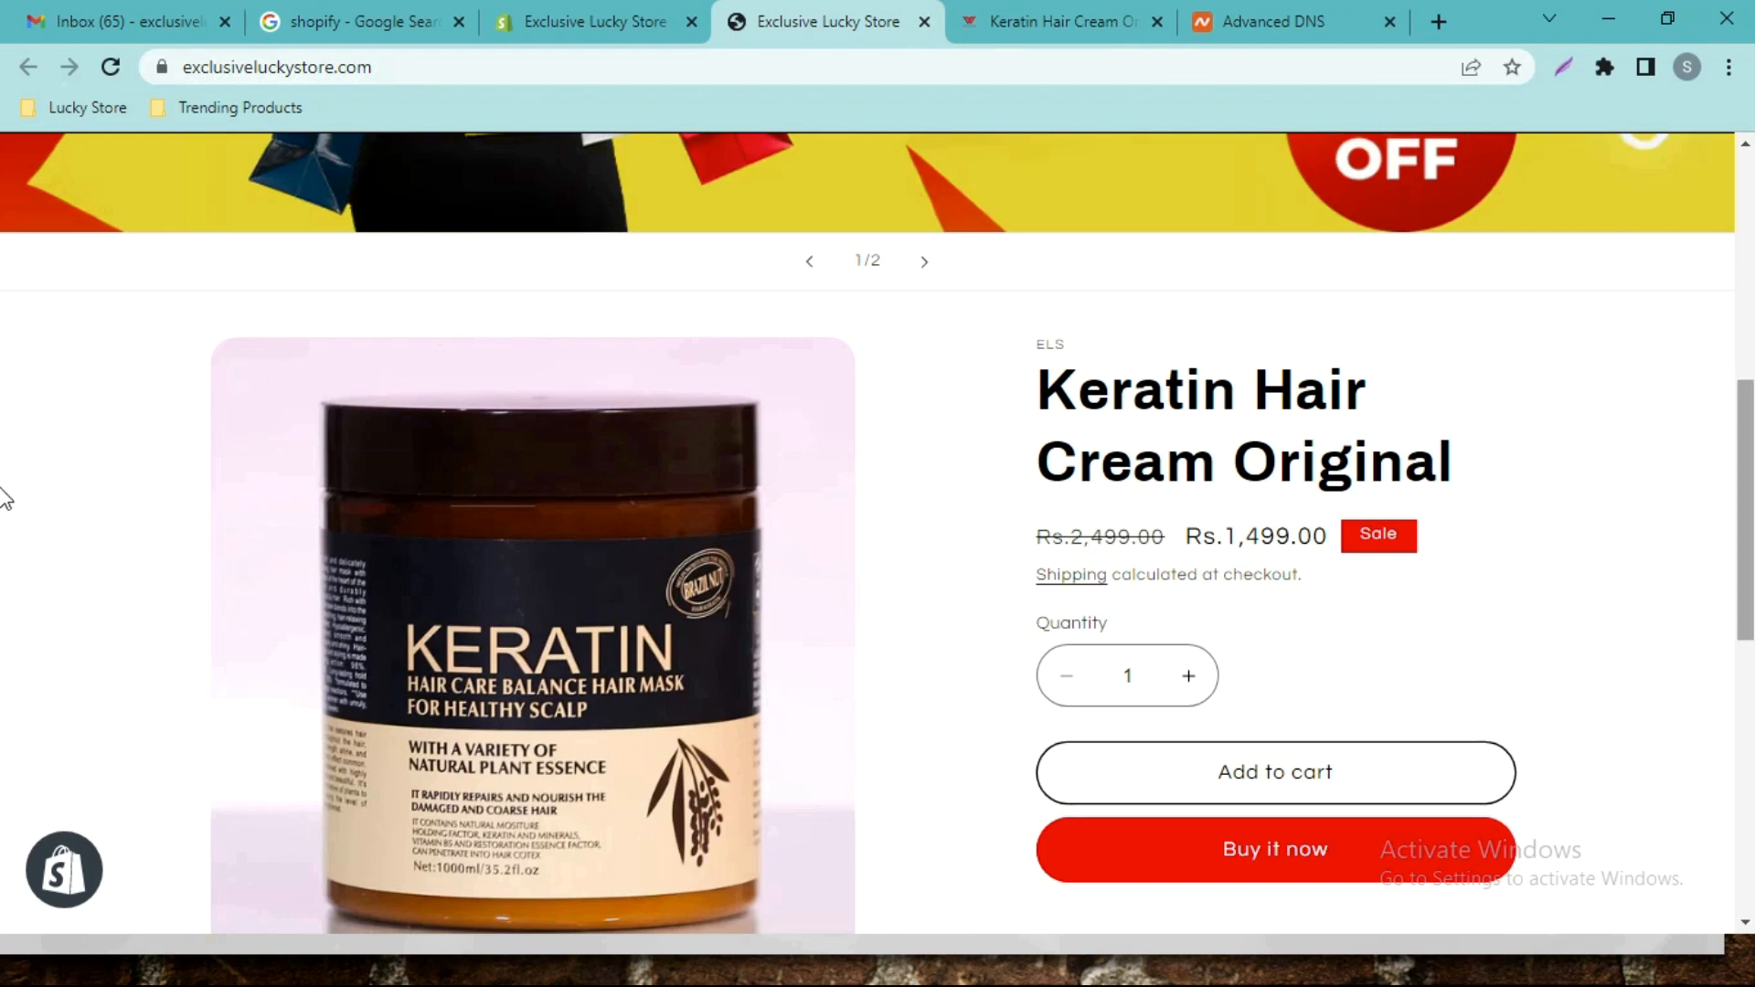
pyautogui.scroll(7, 4, 498)
pyautogui.scroll(-5, 3, 425)
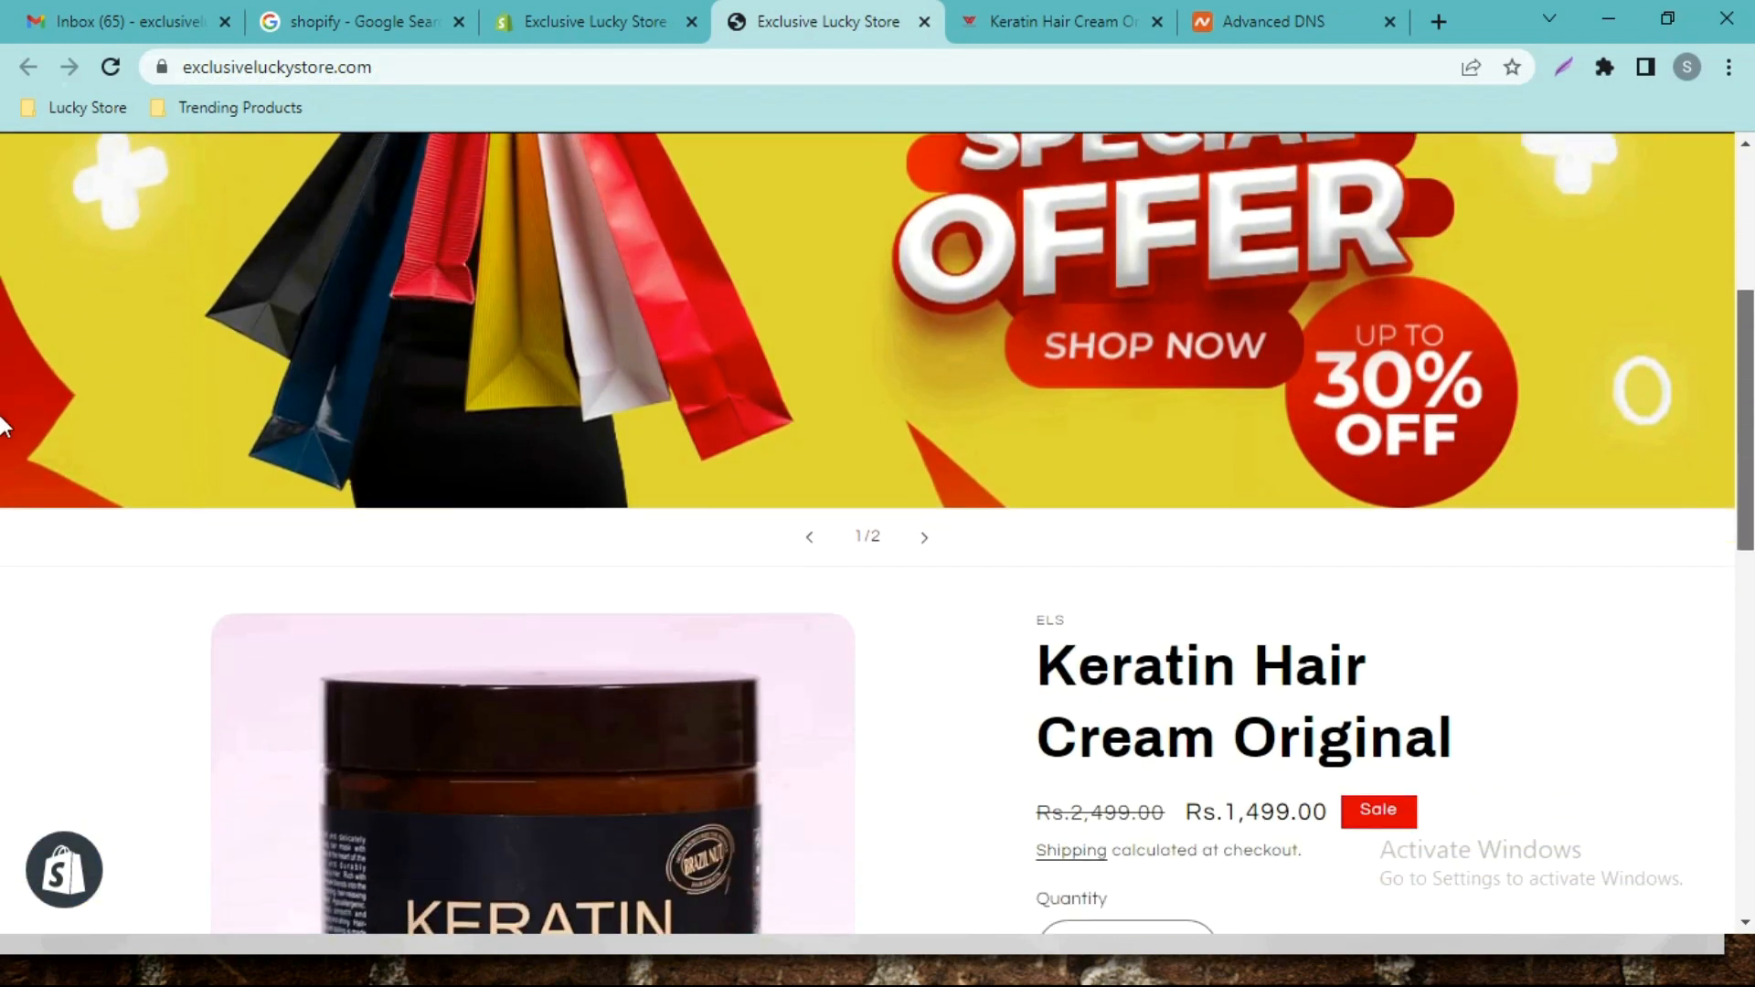
pyautogui.scroll(-12, 3, 426)
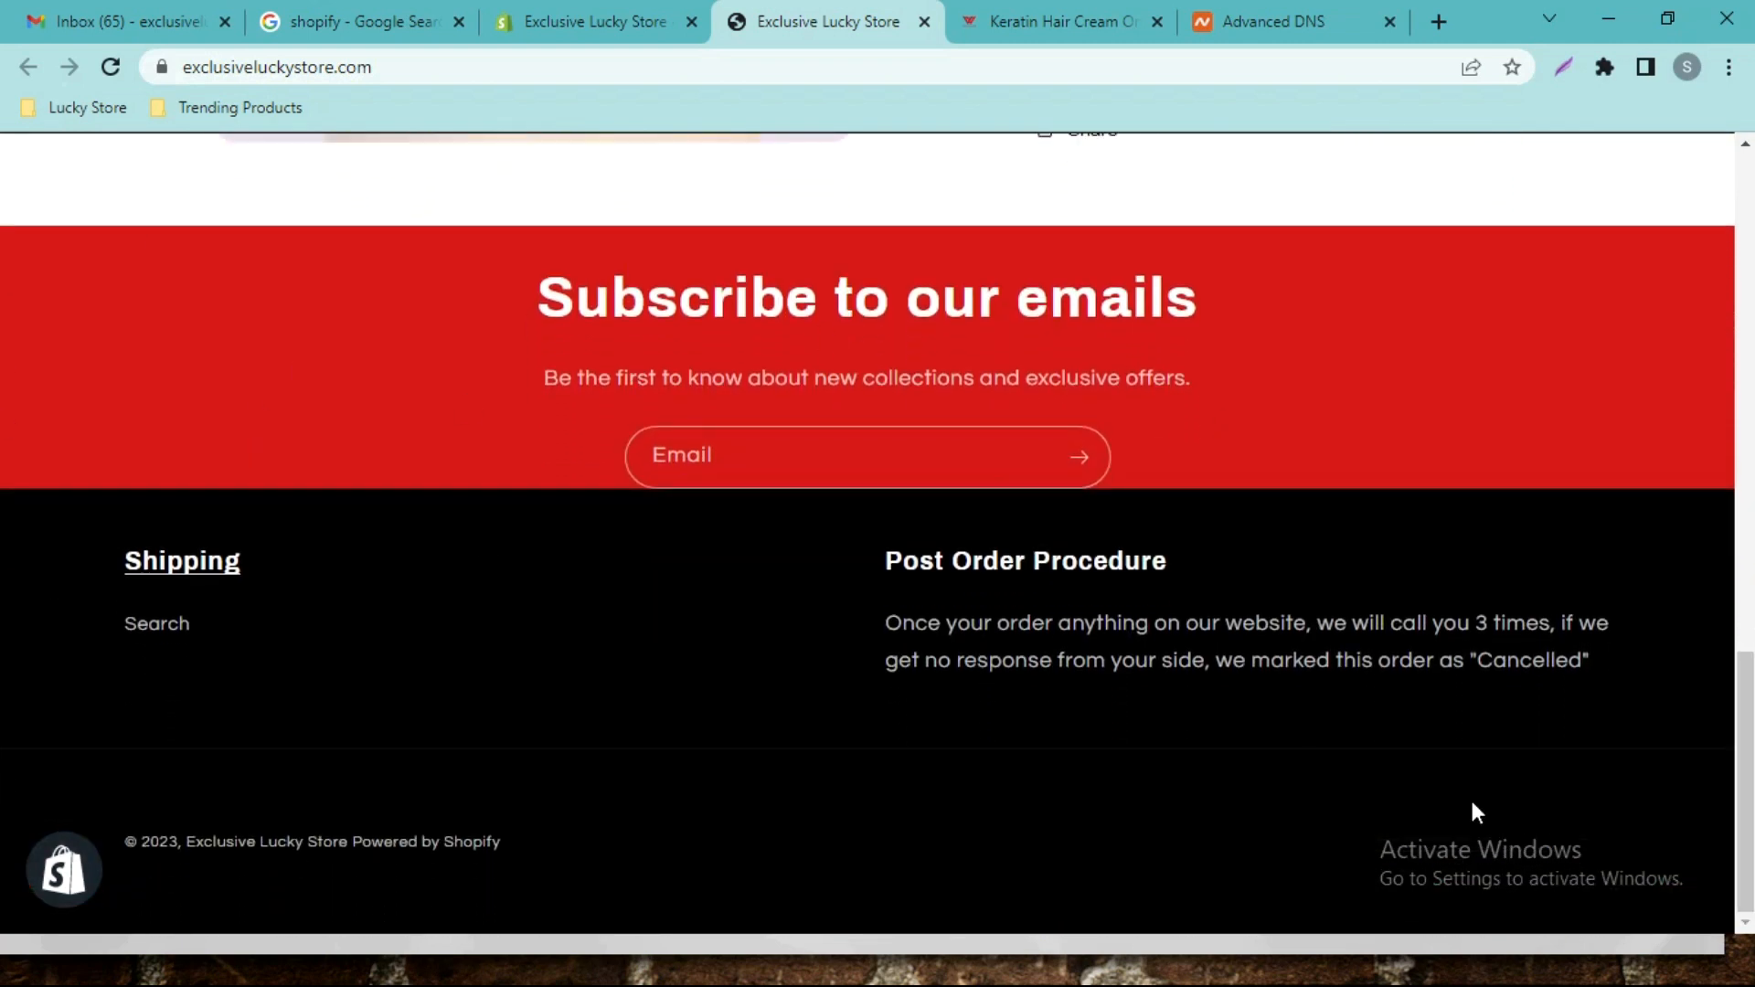
pyautogui.scroll(1, 3, 764)
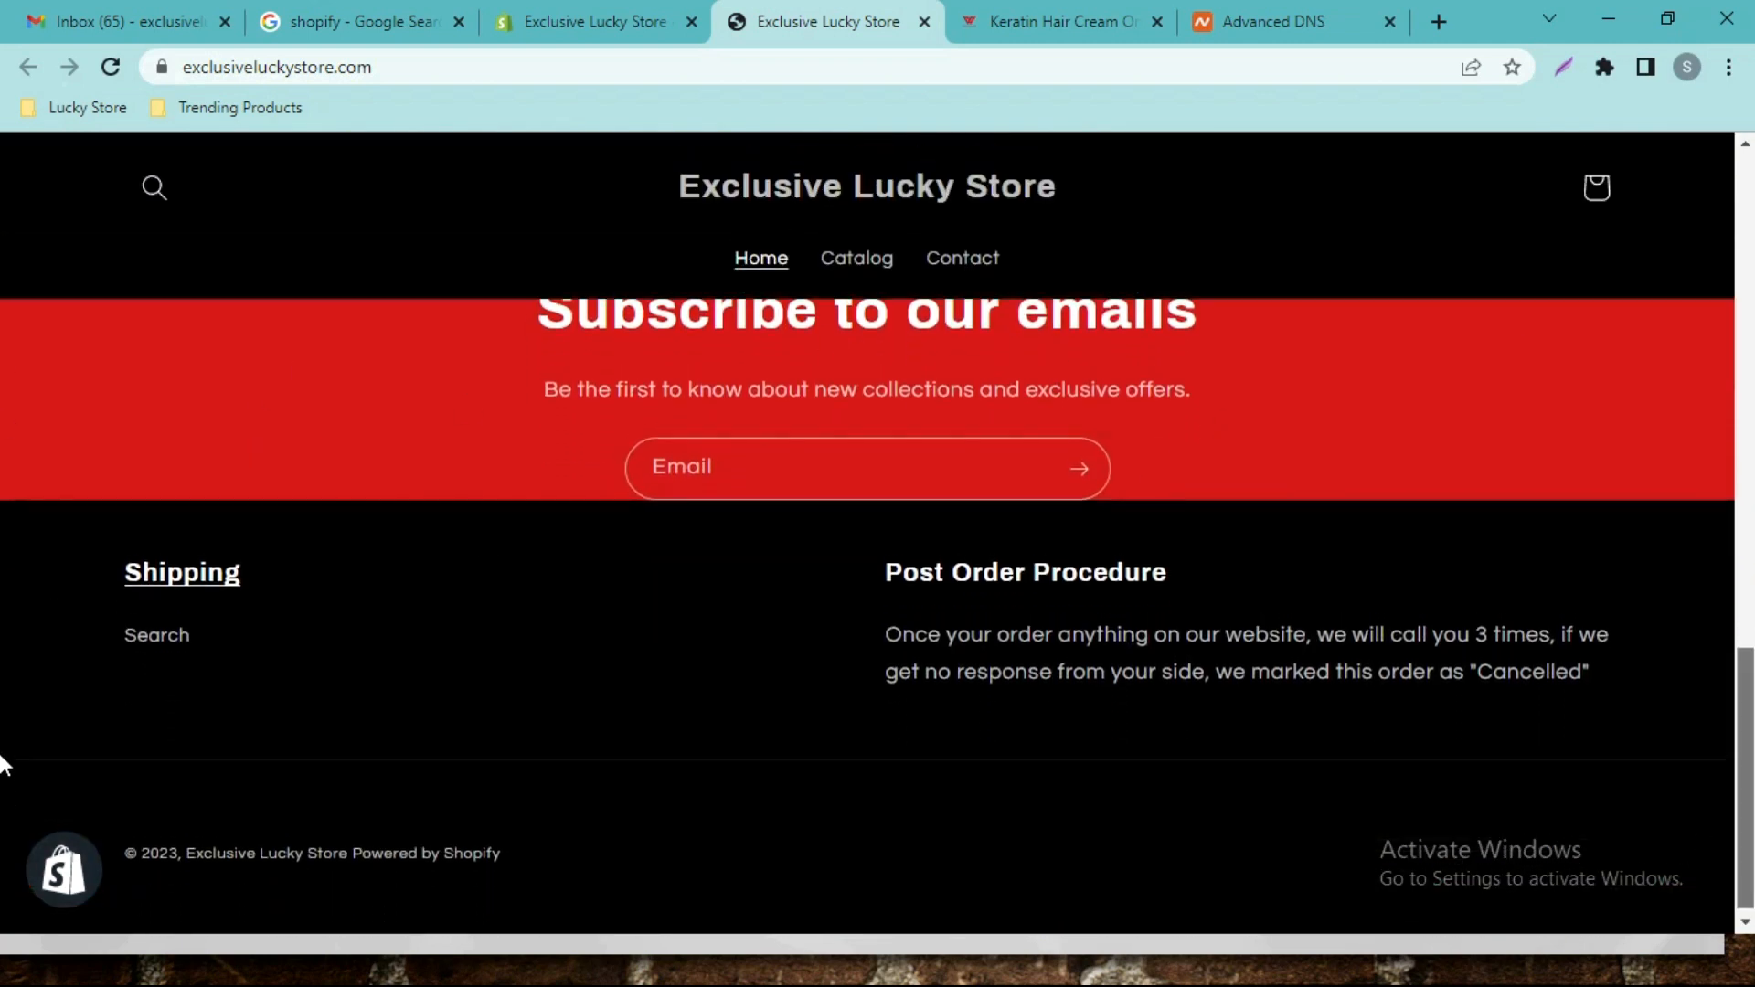
pyautogui.scroll(10, 3, 731)
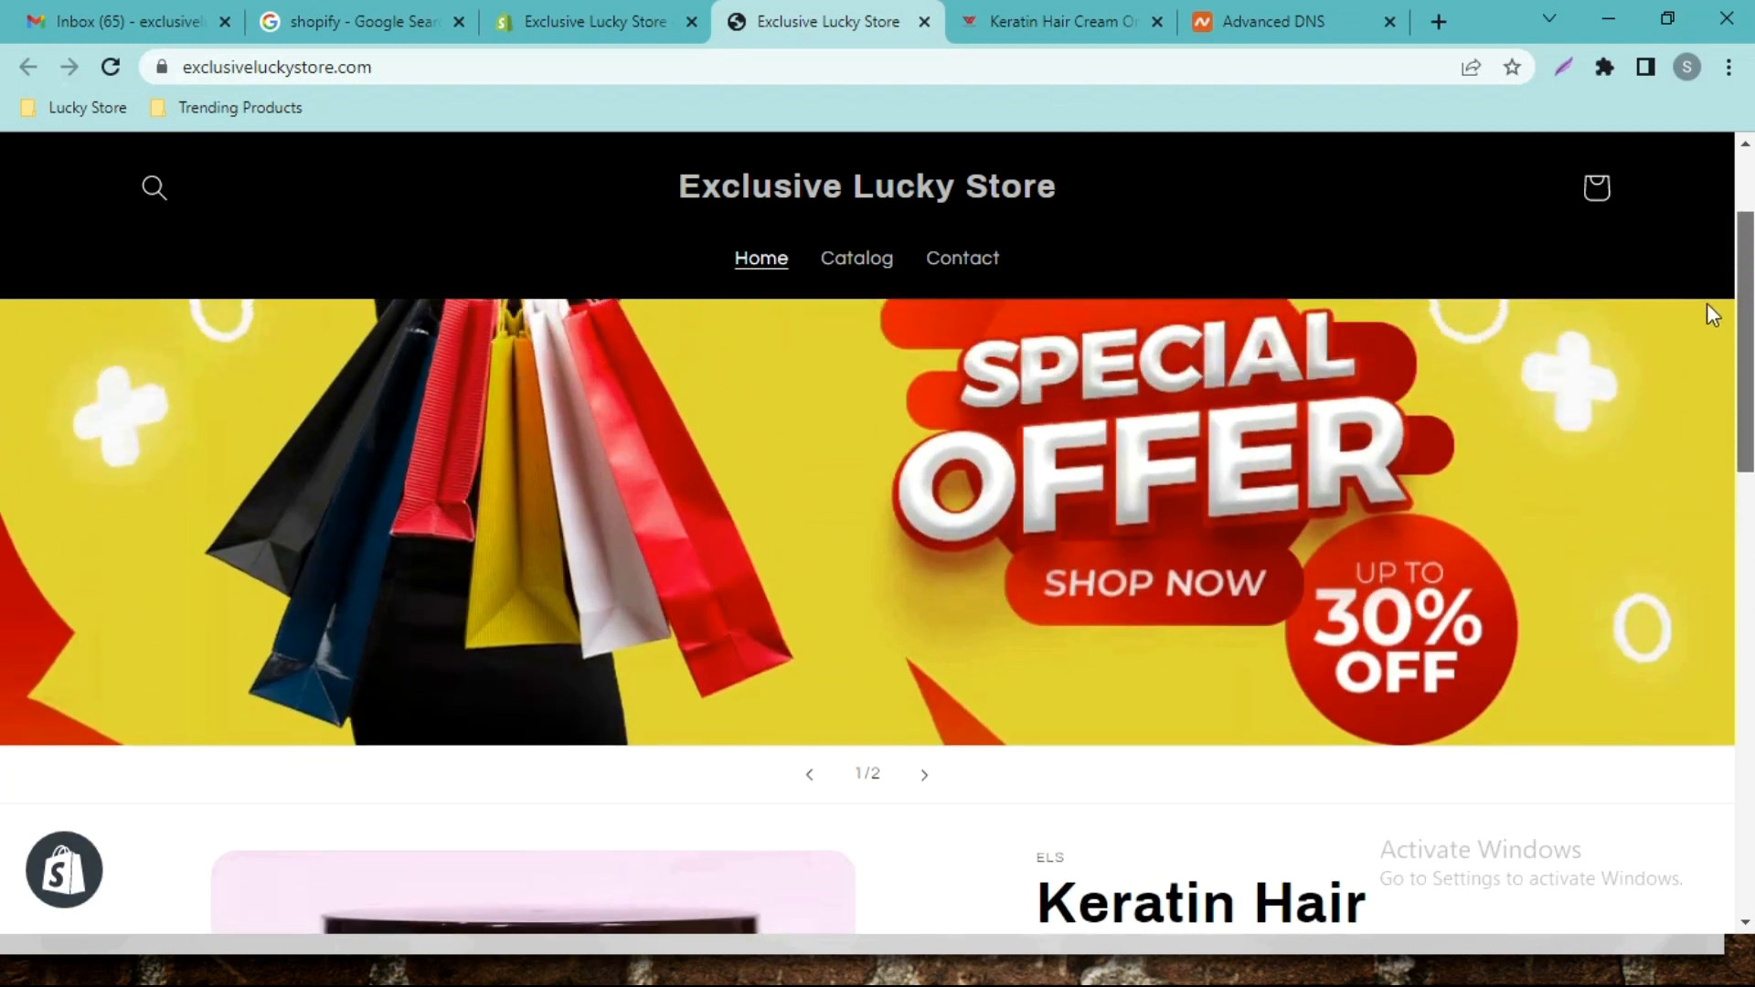
pyautogui.scroll(2, 1708, 304)
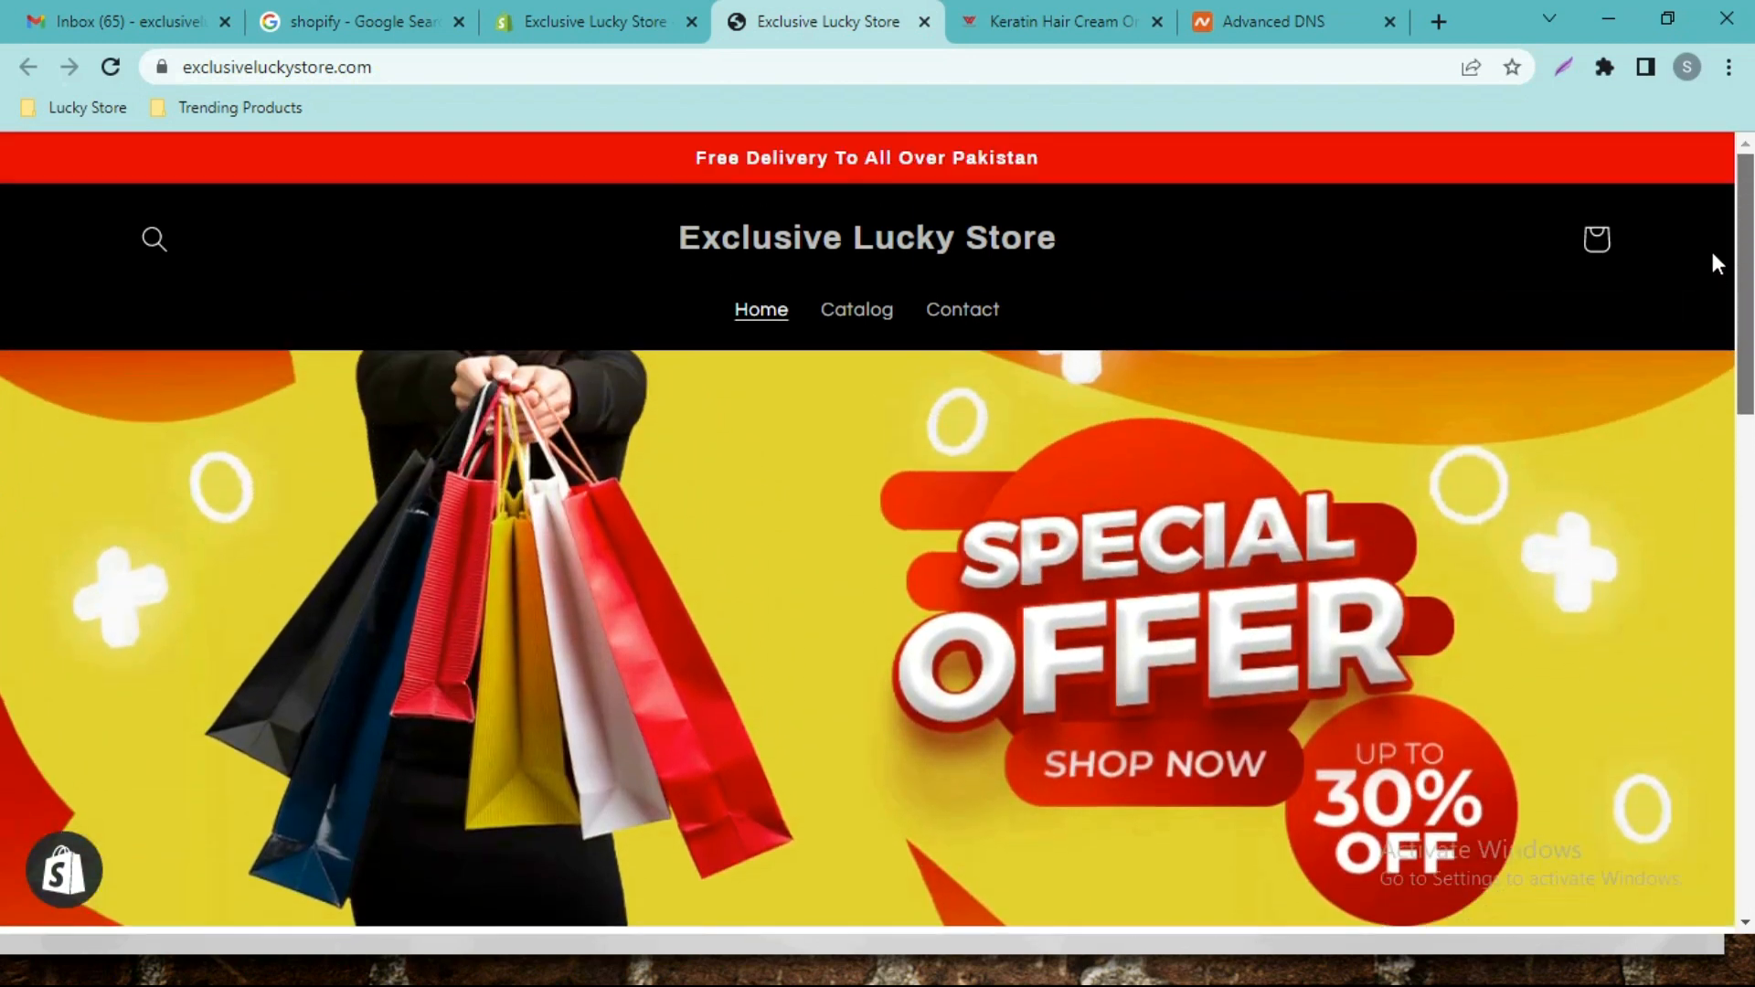
pyautogui.click(870, 325)
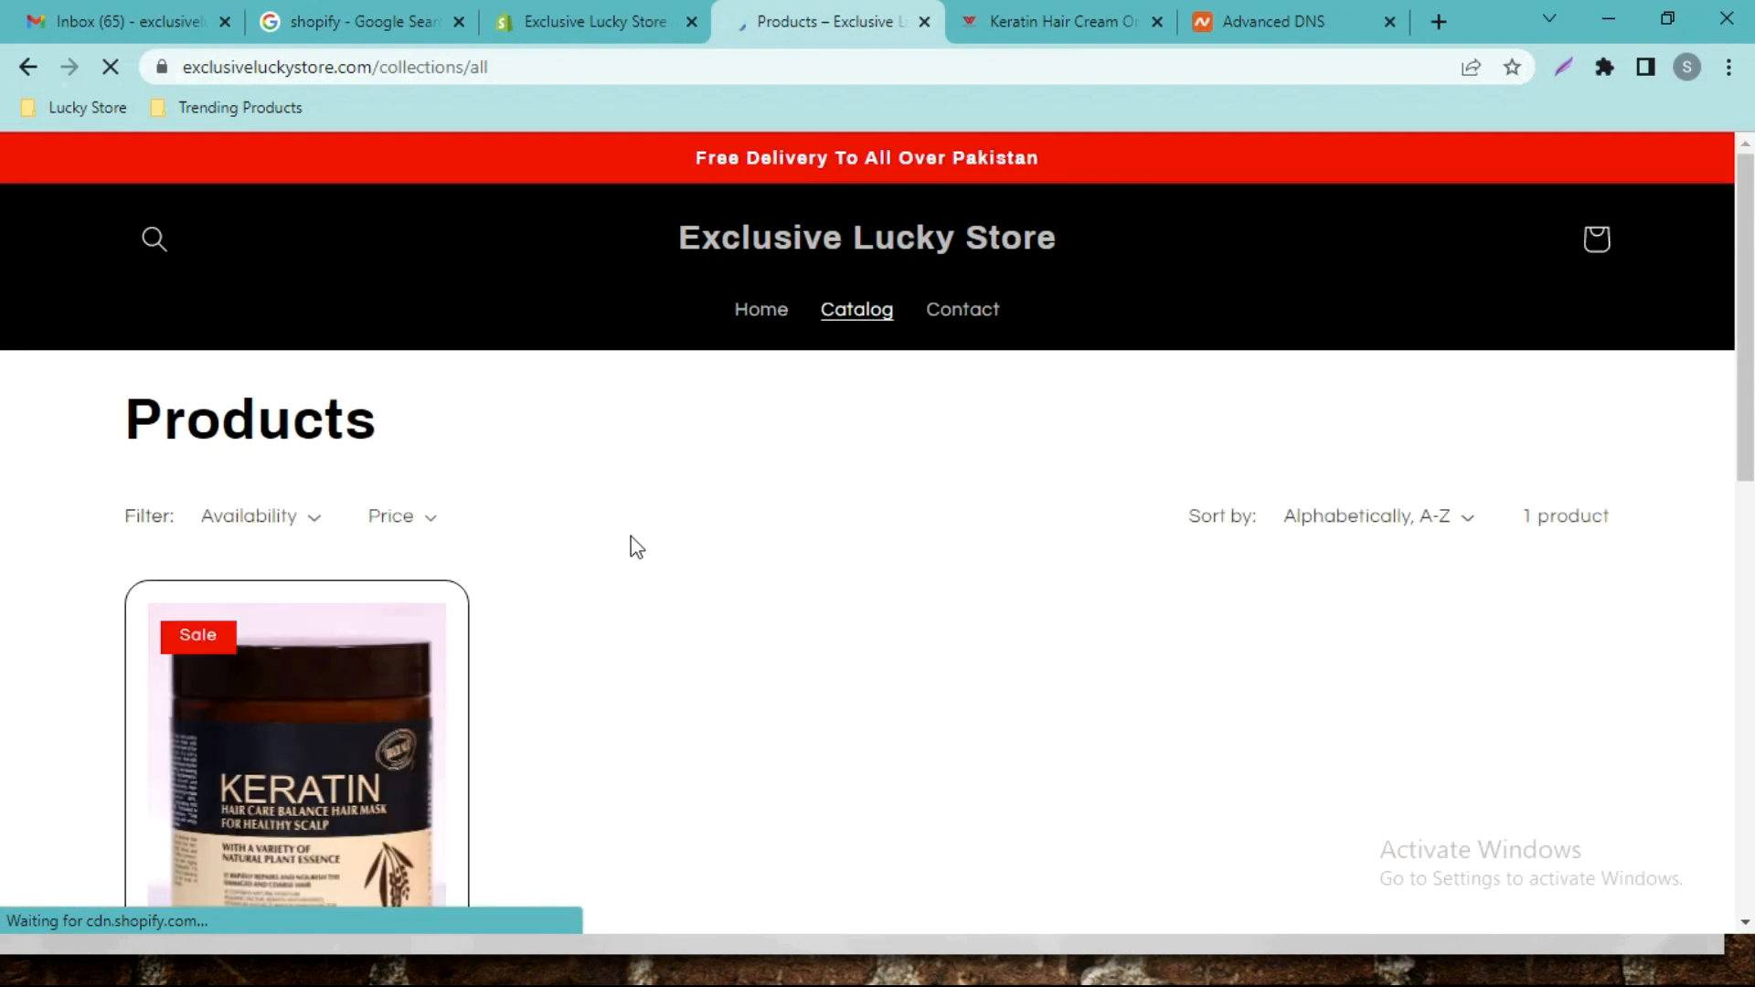
pyautogui.scroll(-4, 639, 544)
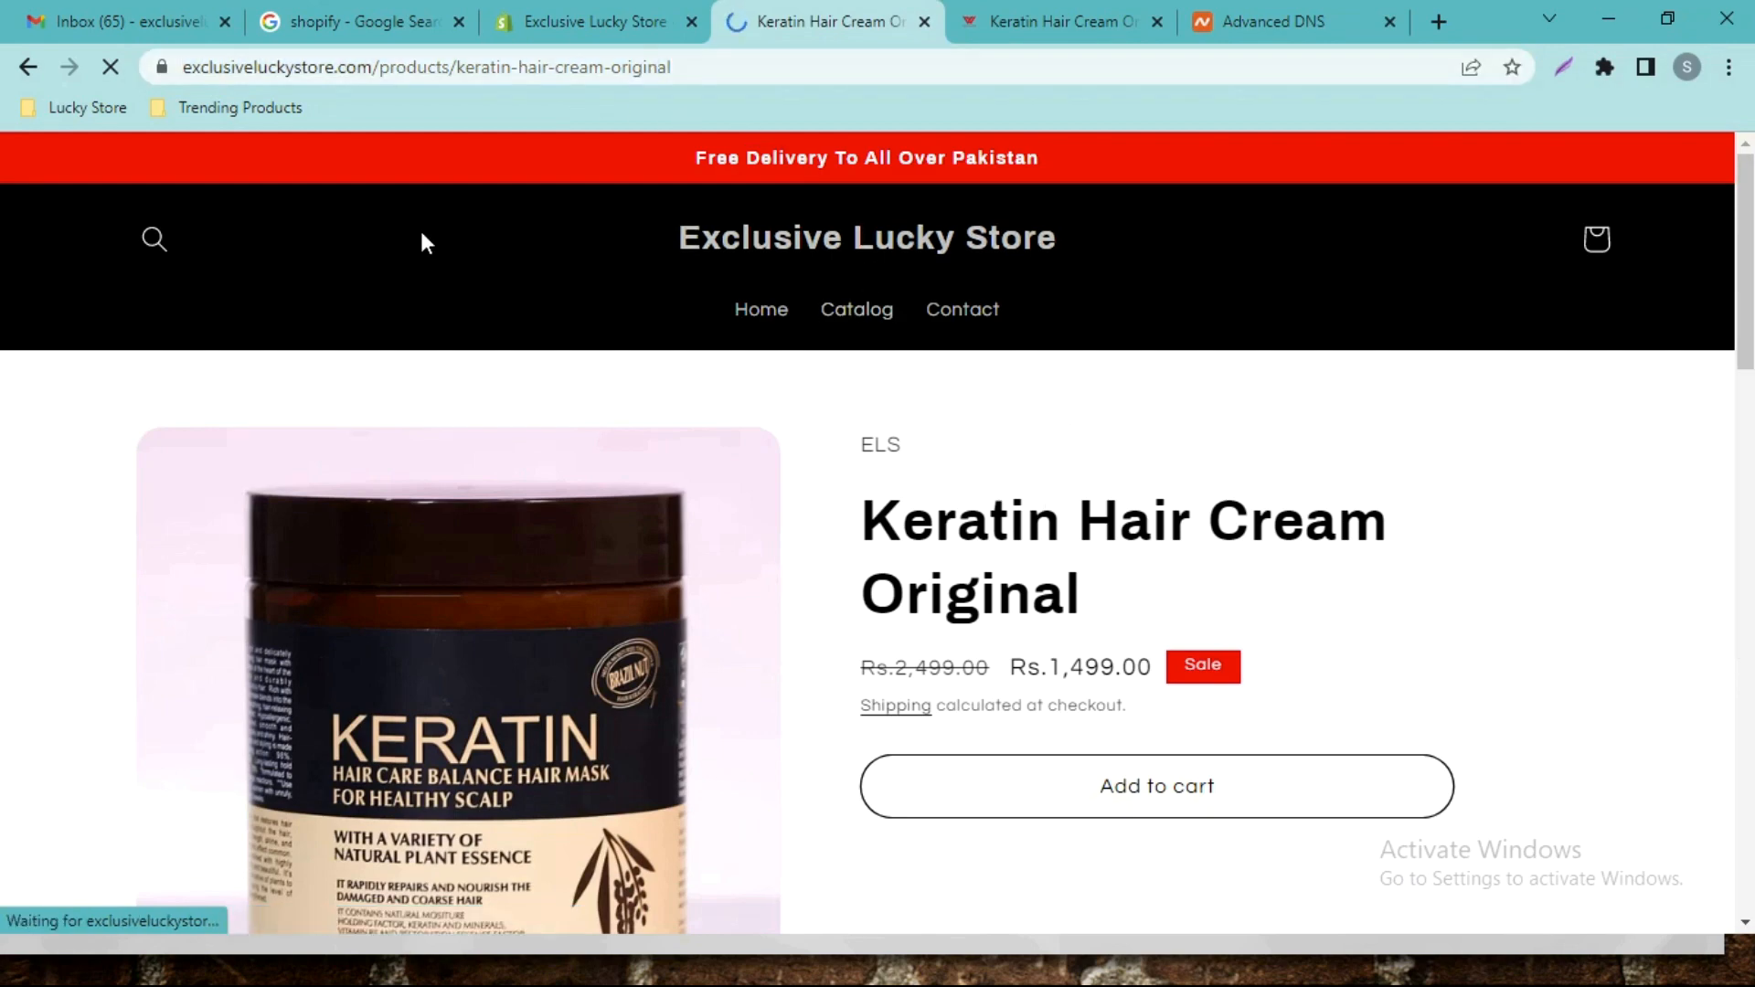
pyautogui.moveTo(1745, 263)
pyautogui.mouseDown()
pyautogui.moveTo(1745, 532)
pyautogui.moveTo(1739, 247)
pyautogui.mouseUp()
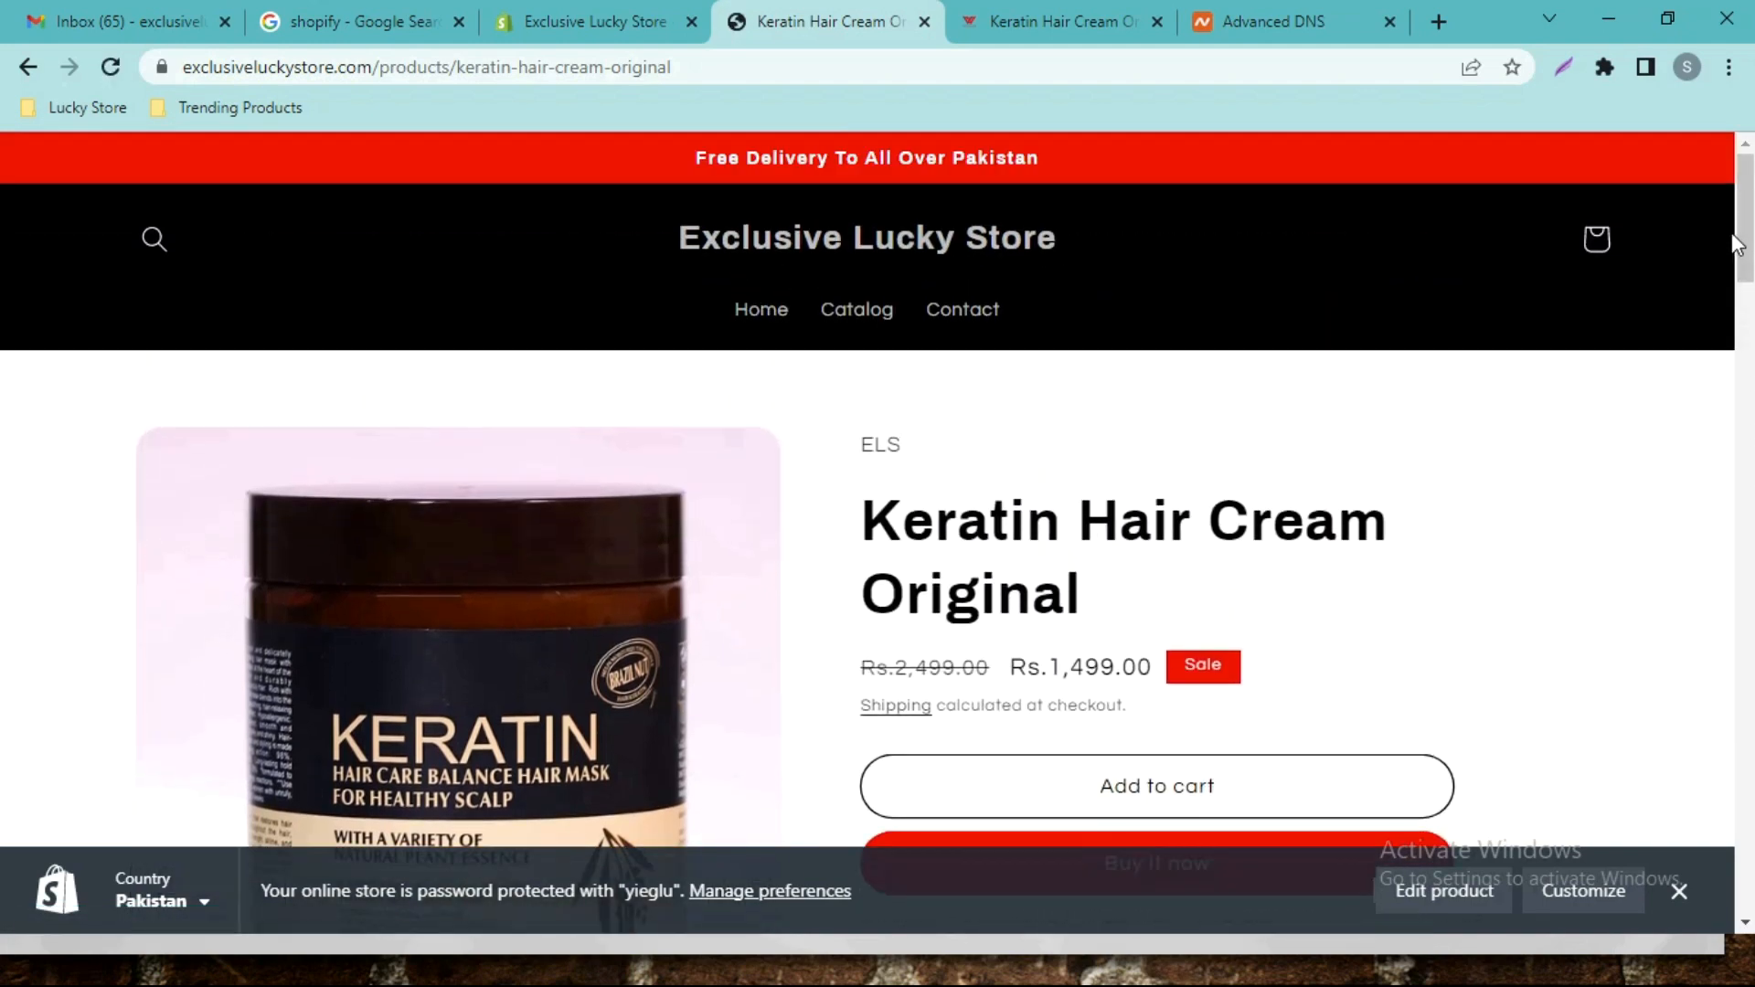
pyautogui.click(769, 320)
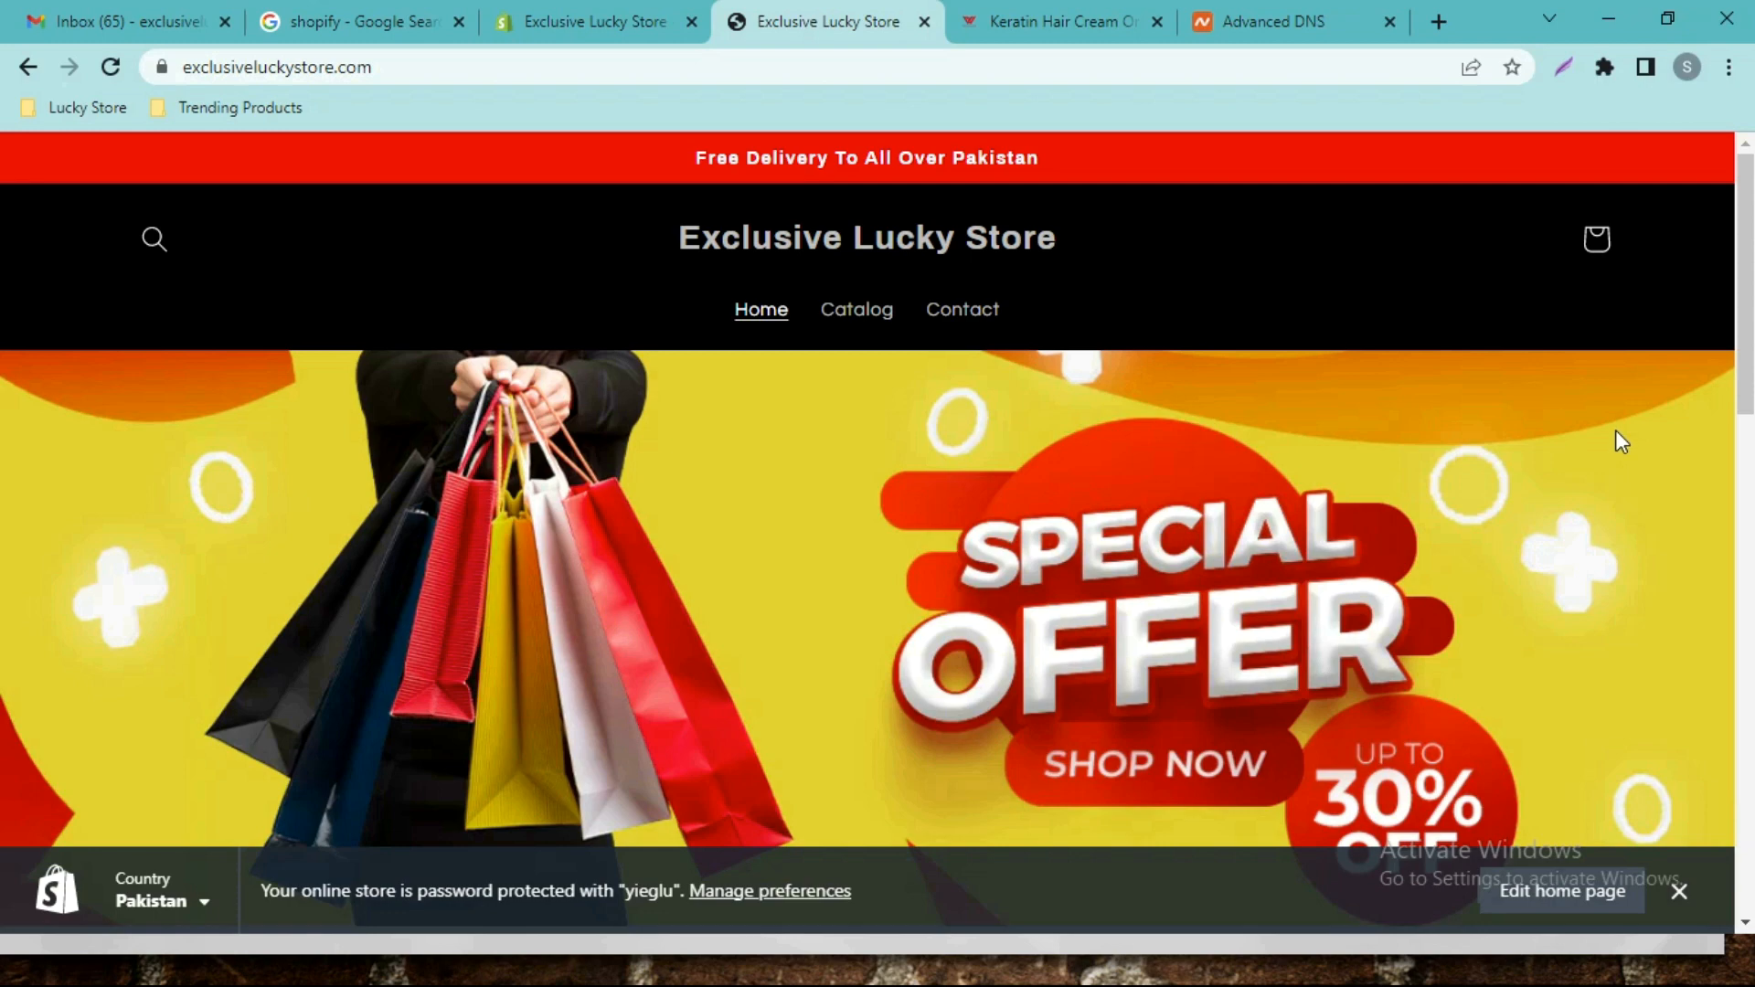
pyautogui.moveTo(1753, 343); pyautogui.dragTo(1753, 745)
pyautogui.scroll(-3, 3, 757)
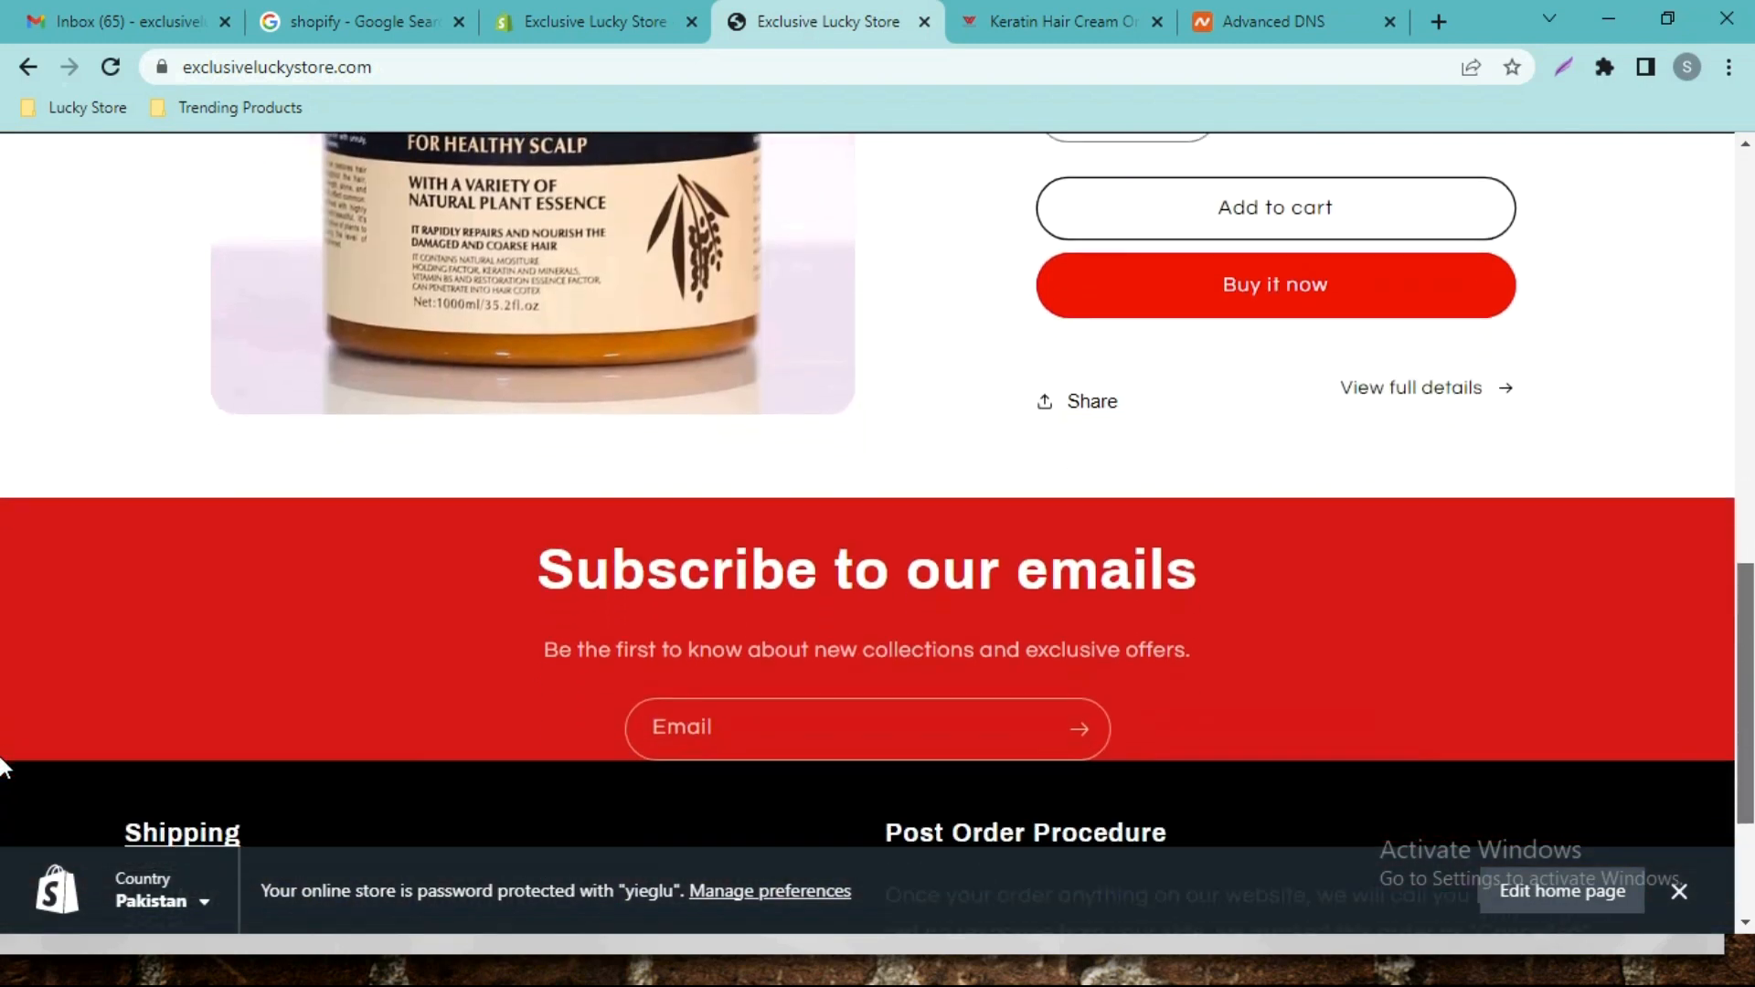
pyautogui.scroll(15, 3, 822)
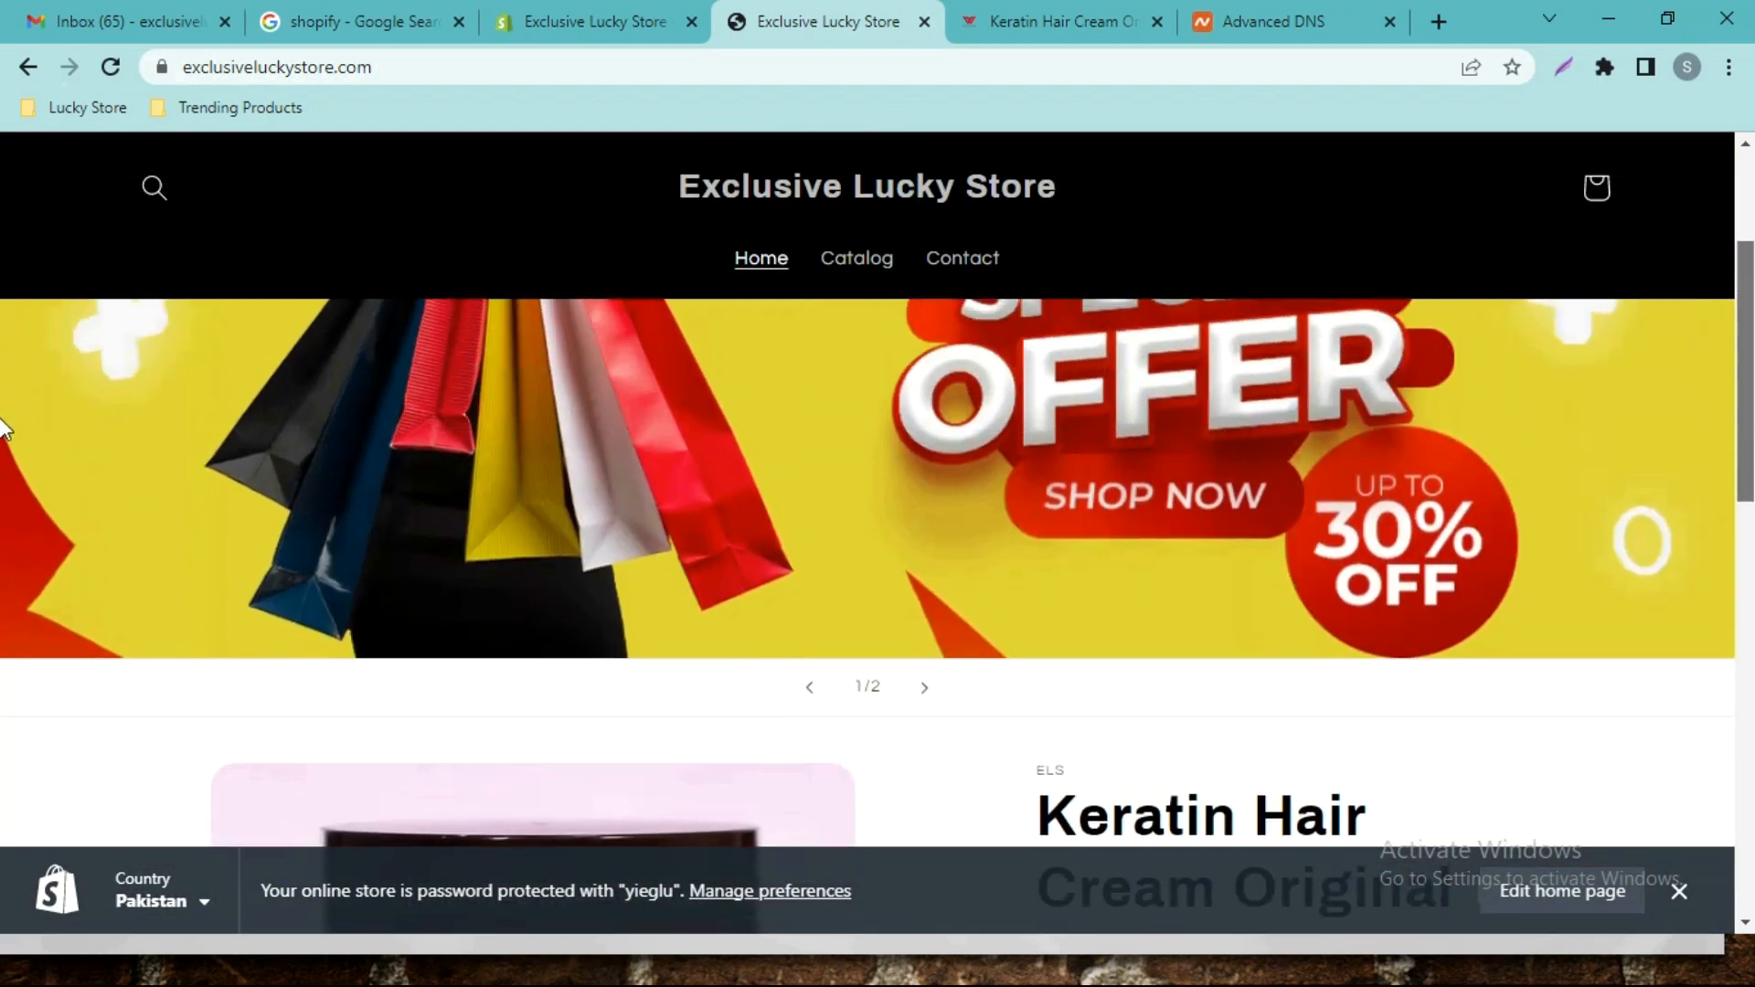